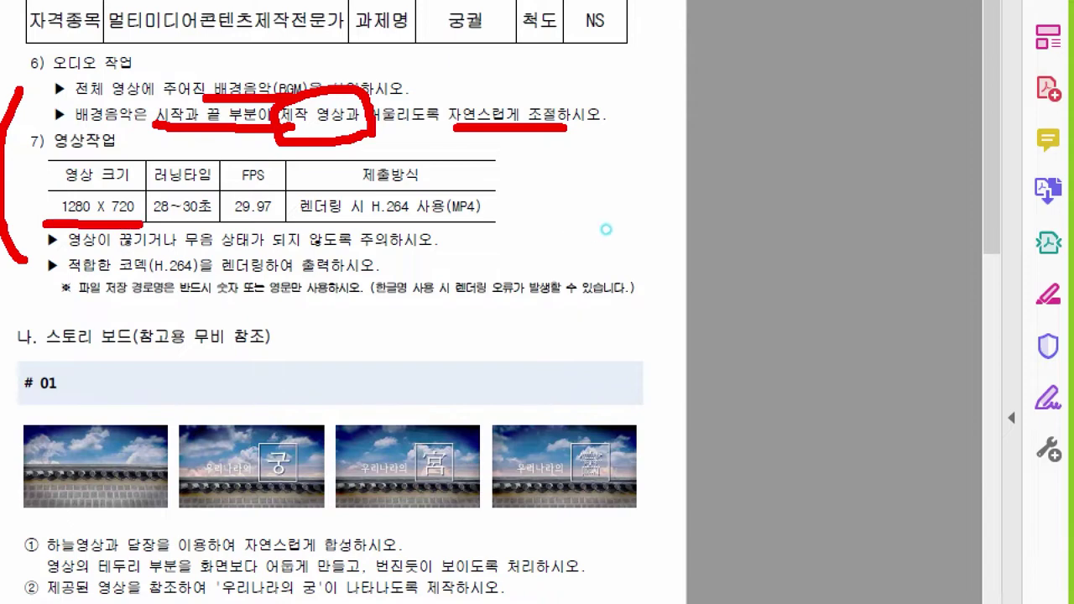
Step: Review the exam PDF's video output table for size, running time, FPS and format, plus the codec and save-path notes
left_click(159, 224)
left_click_drag(152, 221, 210, 218)
left_click(275, 219)
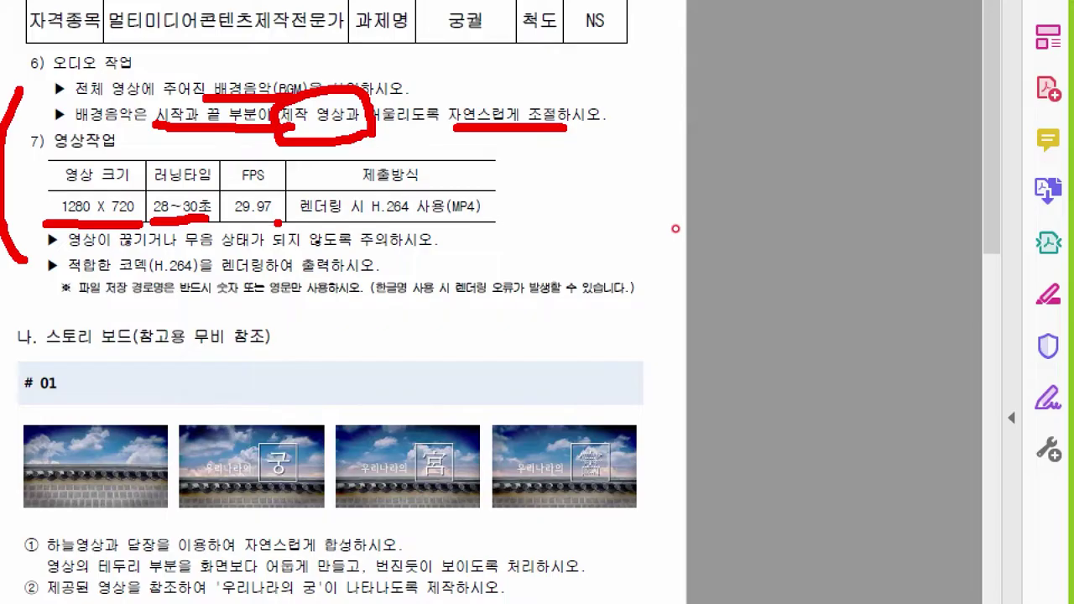
left_click_drag(280, 223, 220, 222)
left_click(407, 227)
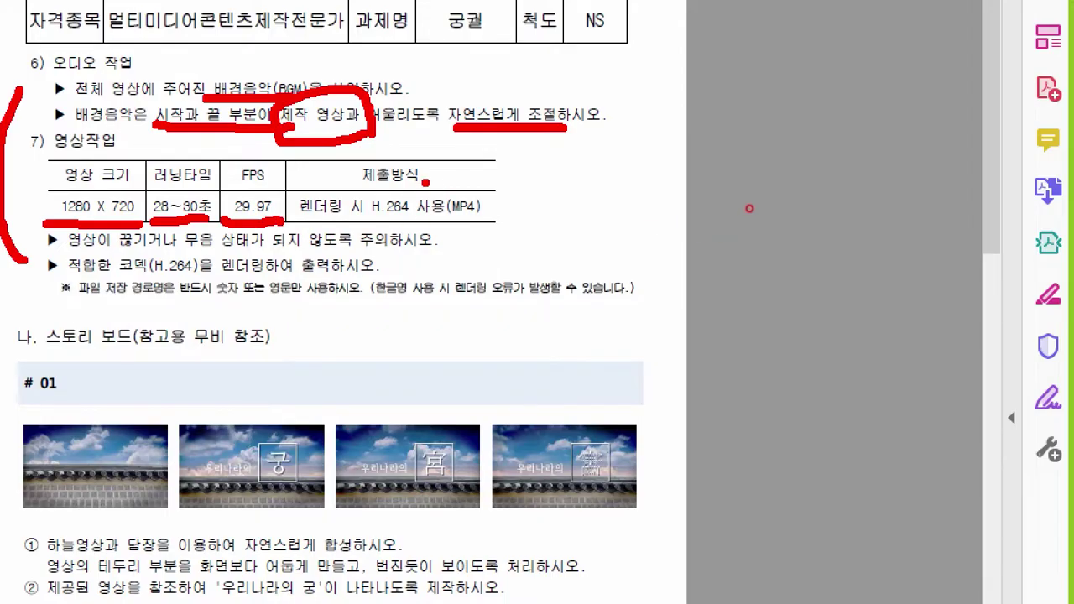
mouse_move(366, 220)
left_mouse_down()
mouse_move(470, 223)
mouse_move(490, 192)
mouse_move(413, 179)
mouse_move(367, 184)
mouse_move(361, 220)
left_mouse_up()
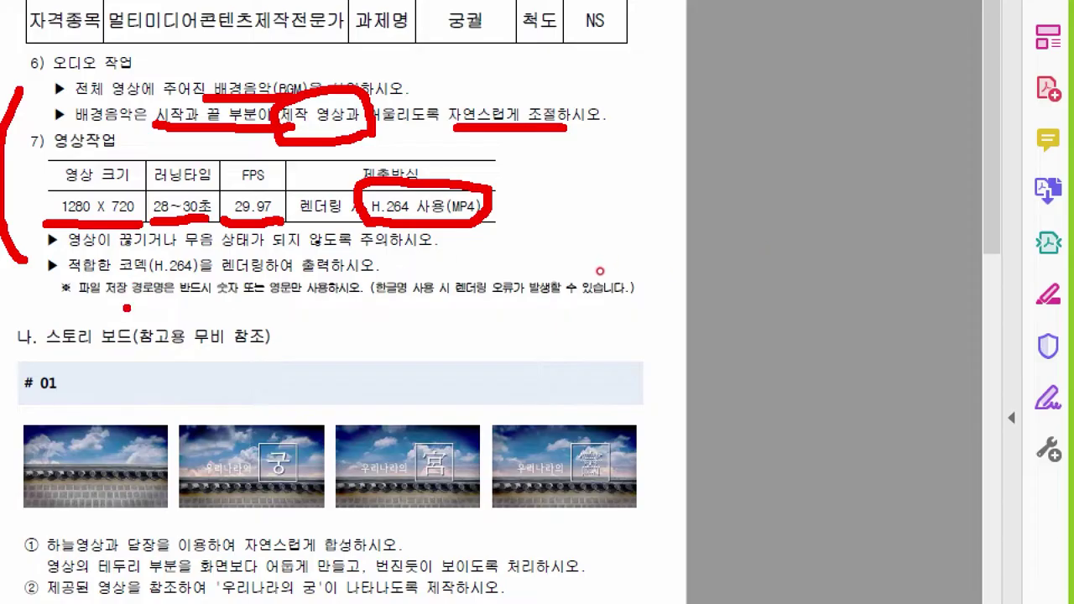
left_click_drag(138, 271, 201, 272)
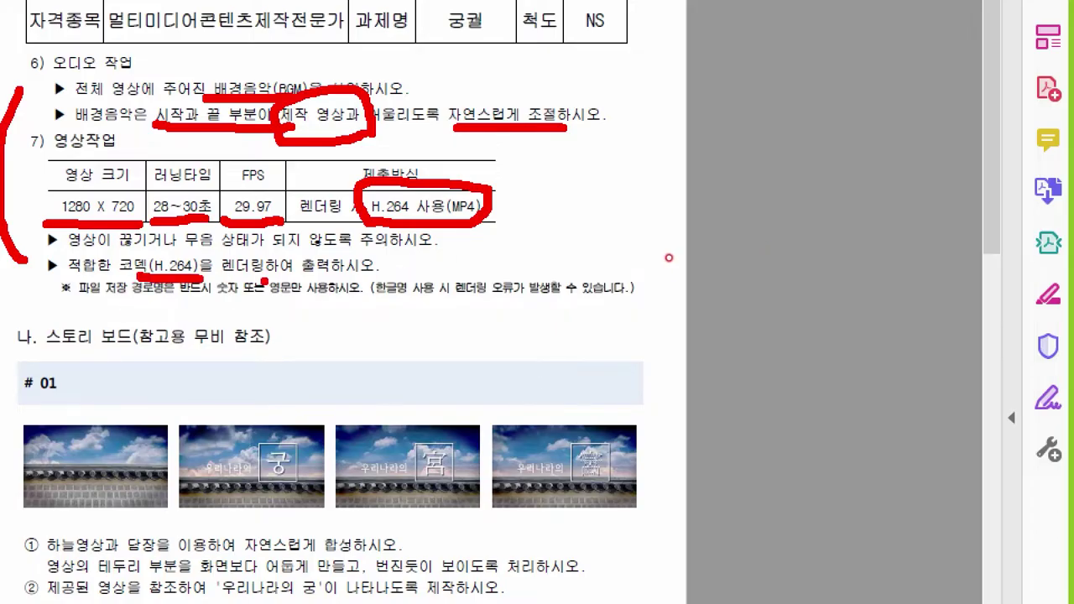
left_click_drag(60, 295, 154, 294)
mouse_move(300, 300)
left_mouse_down()
mouse_move(169, 302)
mouse_move(240, 269)
mouse_move(297, 289)
mouse_move(296, 298)
left_mouse_up()
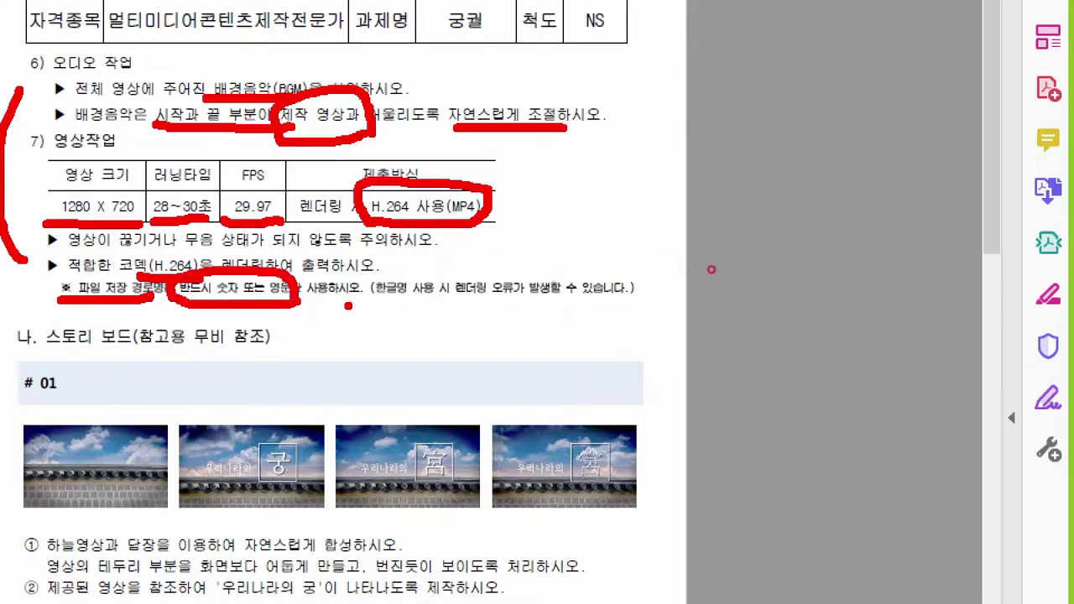
mouse_move(374, 303)
left_mouse_down()
mouse_move(434, 304)
mouse_move(358, 304)
left_mouse_up()
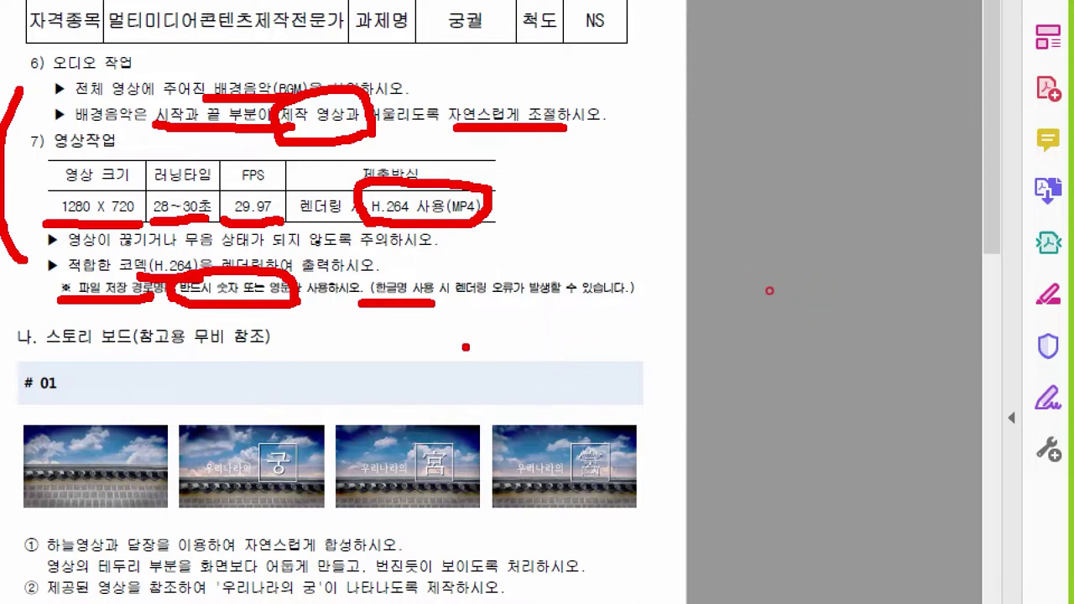
key("Escape")
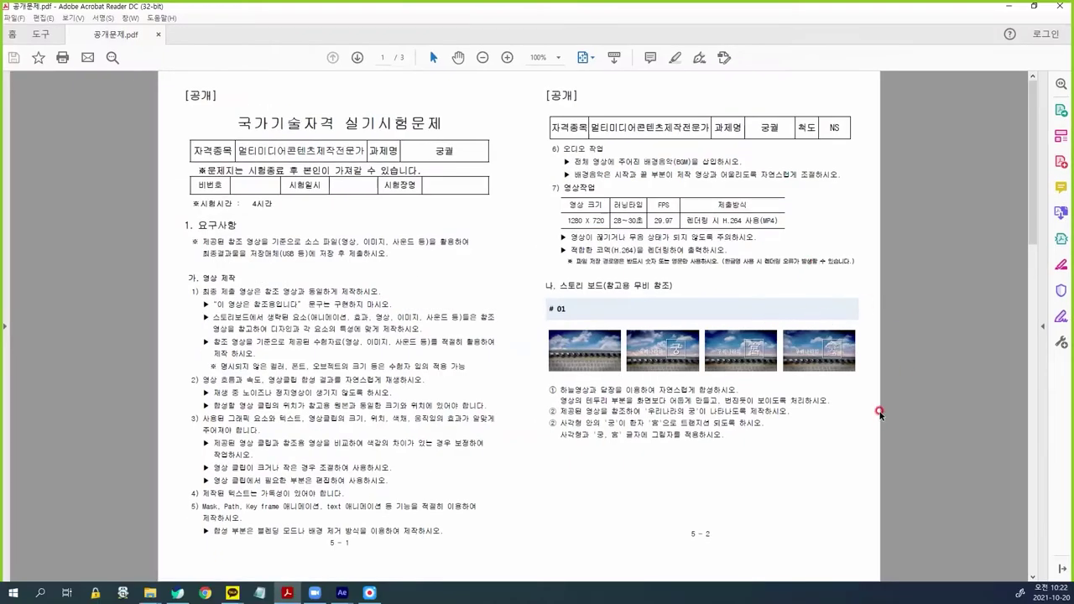
Step: Examine the # 01 storyboard frames and their written instructions up close in the exam PDF
key("ctrl+plus")
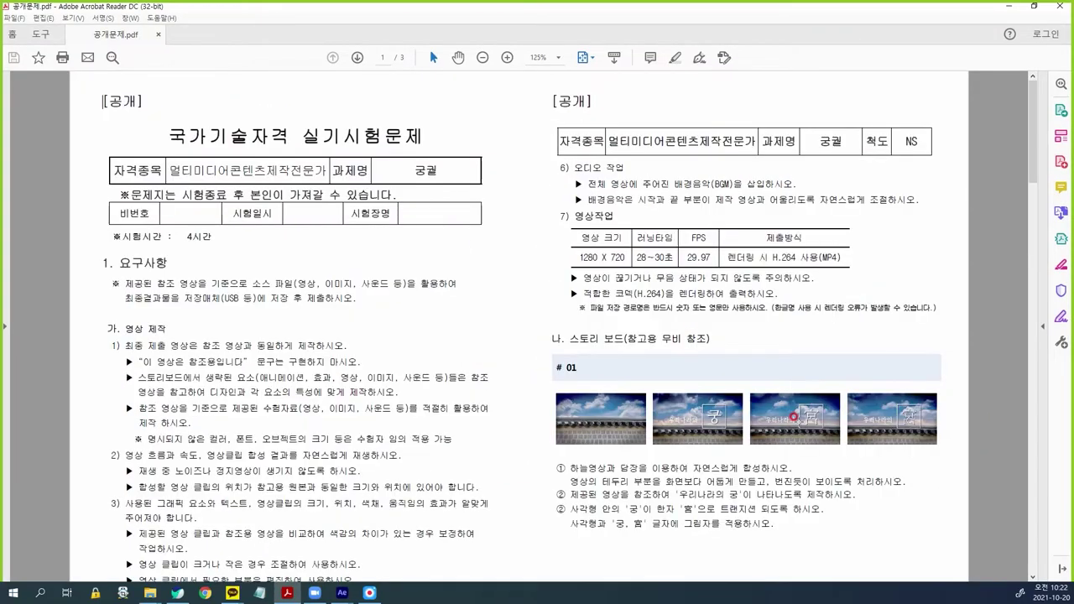
key("ctrl+plus")
scroll(643, 283, "down", 2)
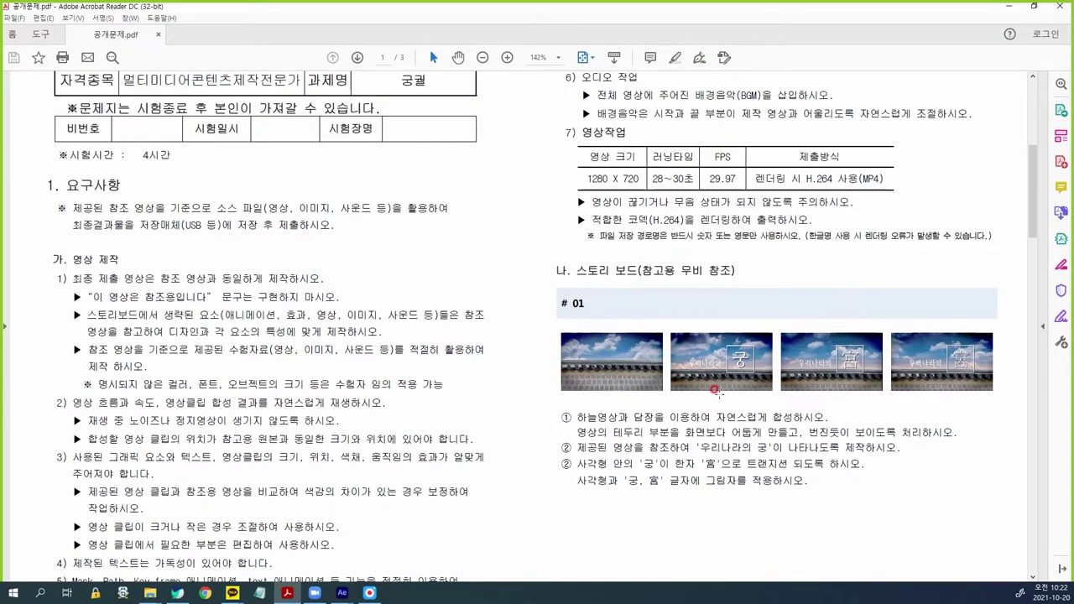
scroll(714, 390, "up", 2)
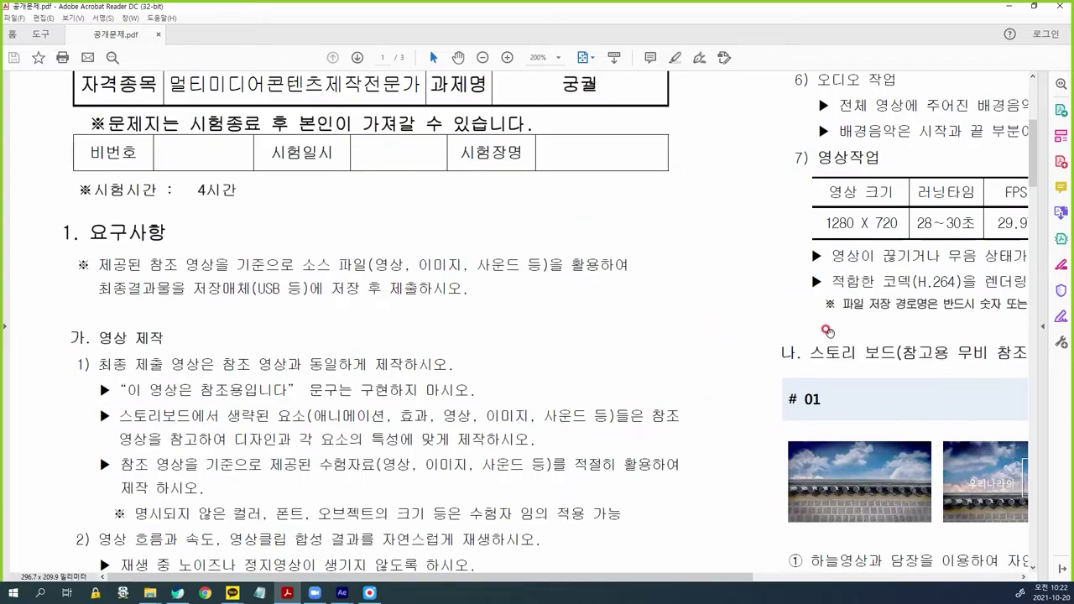
scroll(582, 323, "up", 1)
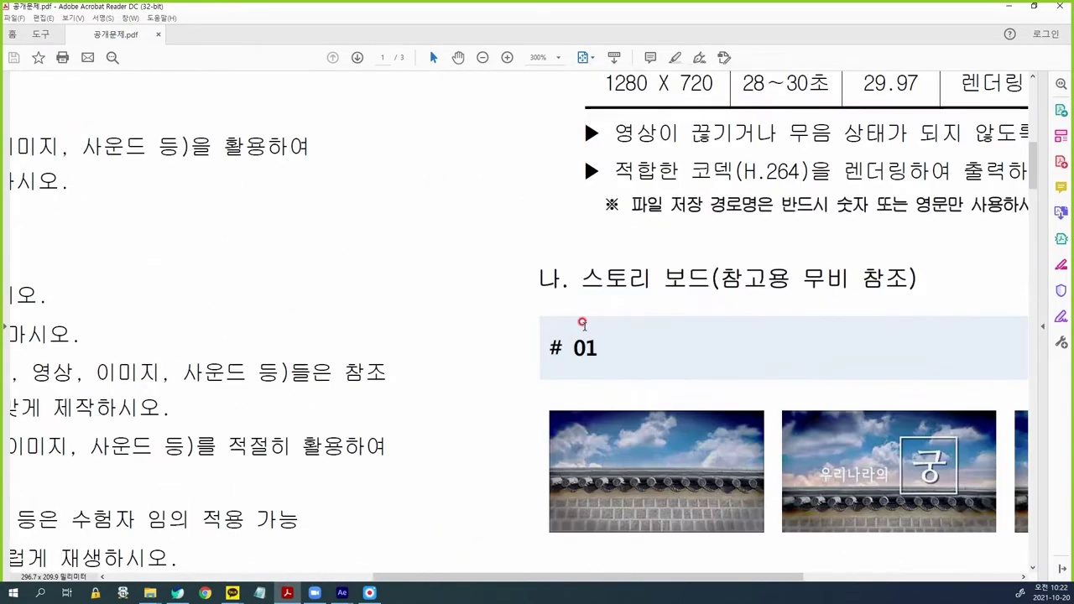
left_click_drag(624, 305, 205, 79)
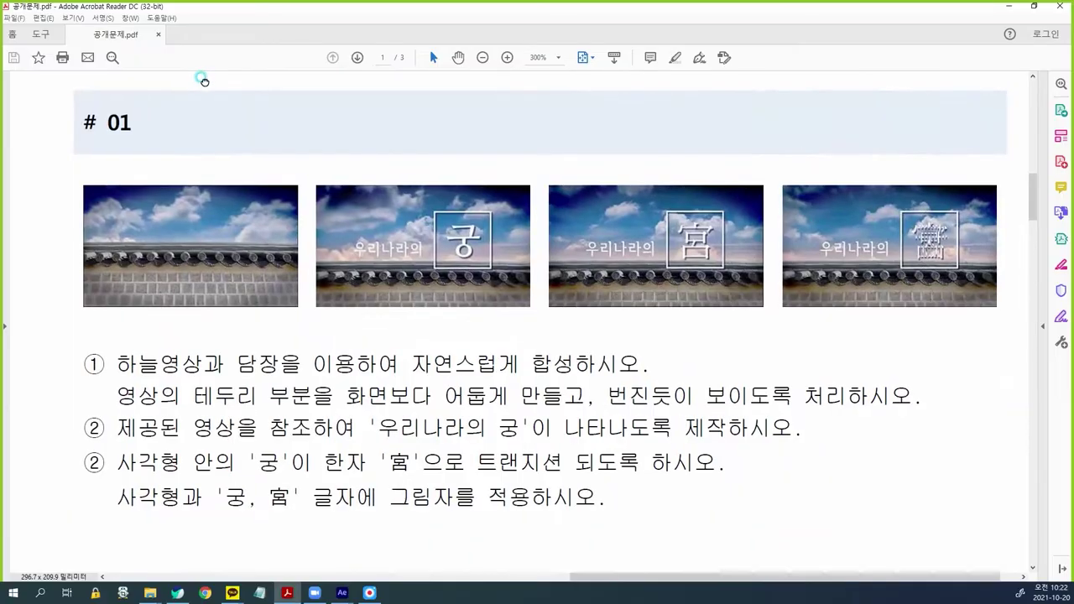
Step: Switch to After Effects and import 참고영상.mp4 from the 실기_궁궐_연습 folder
left_click(341, 593)
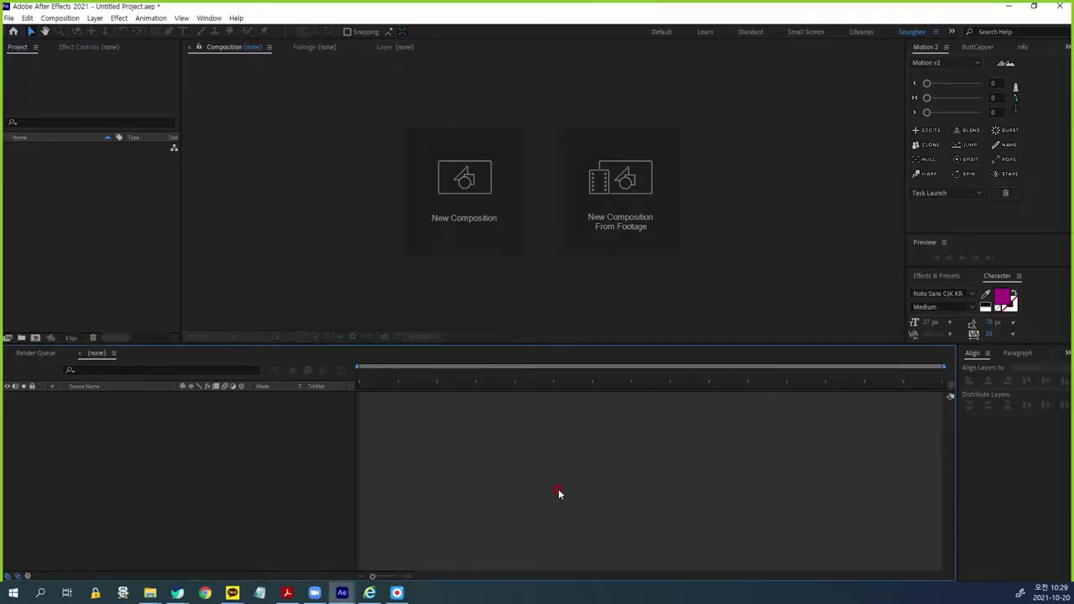
double_click(100, 231)
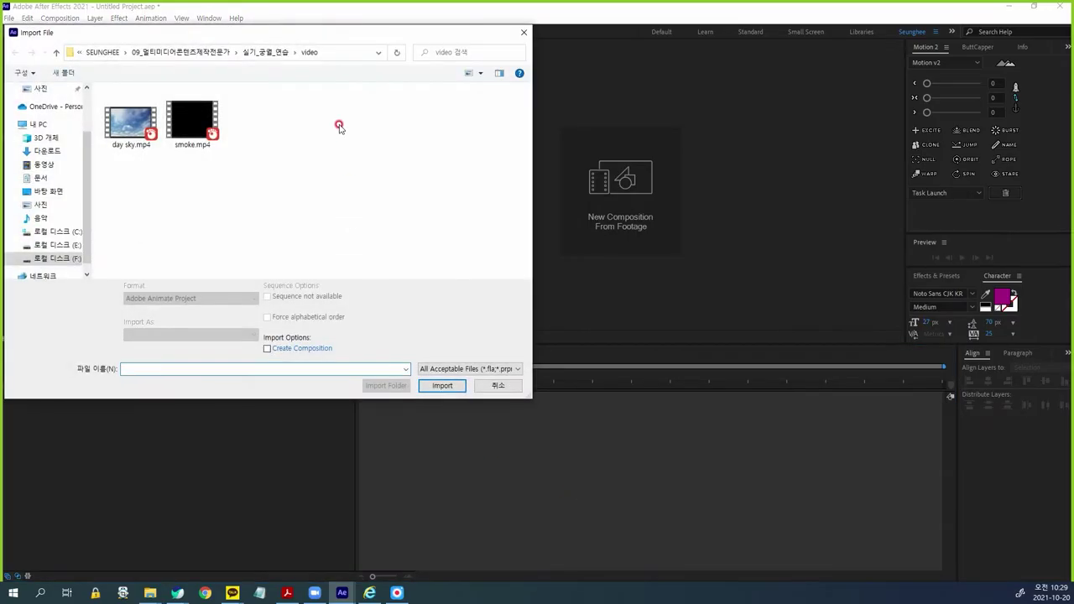
left_click(267, 52)
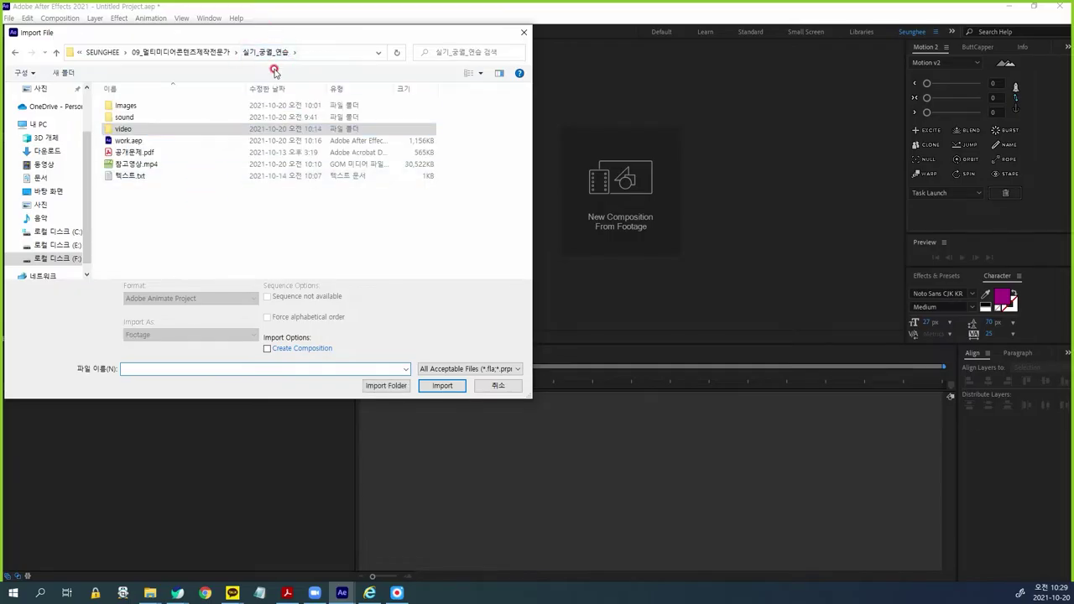
double_click(143, 164)
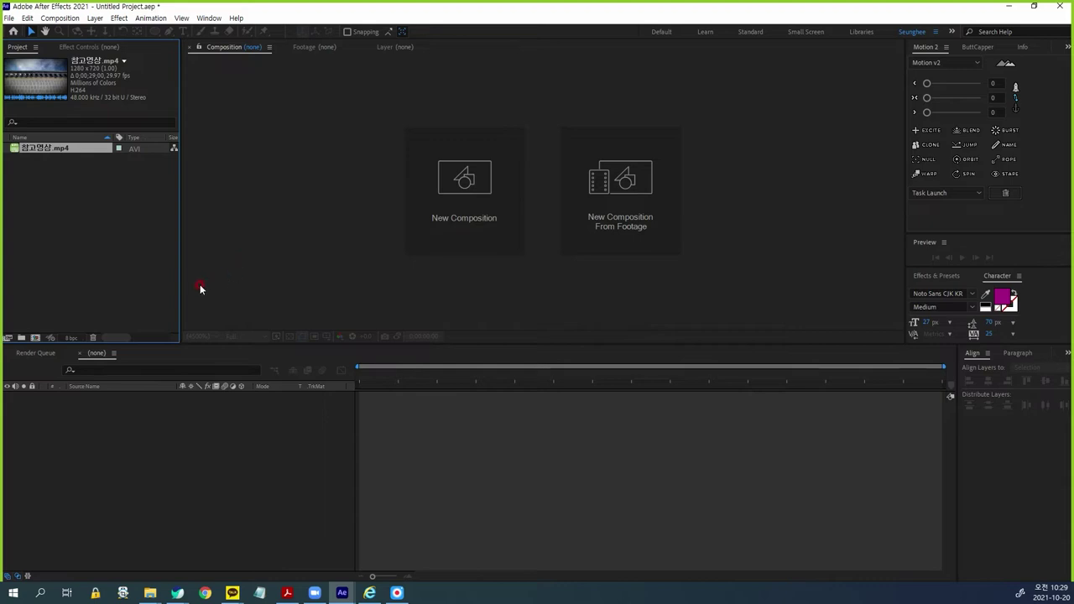
Step: Create a composition from 참고영상.mp4 and rename the composition as work
left_click_drag(18, 152, 36, 339)
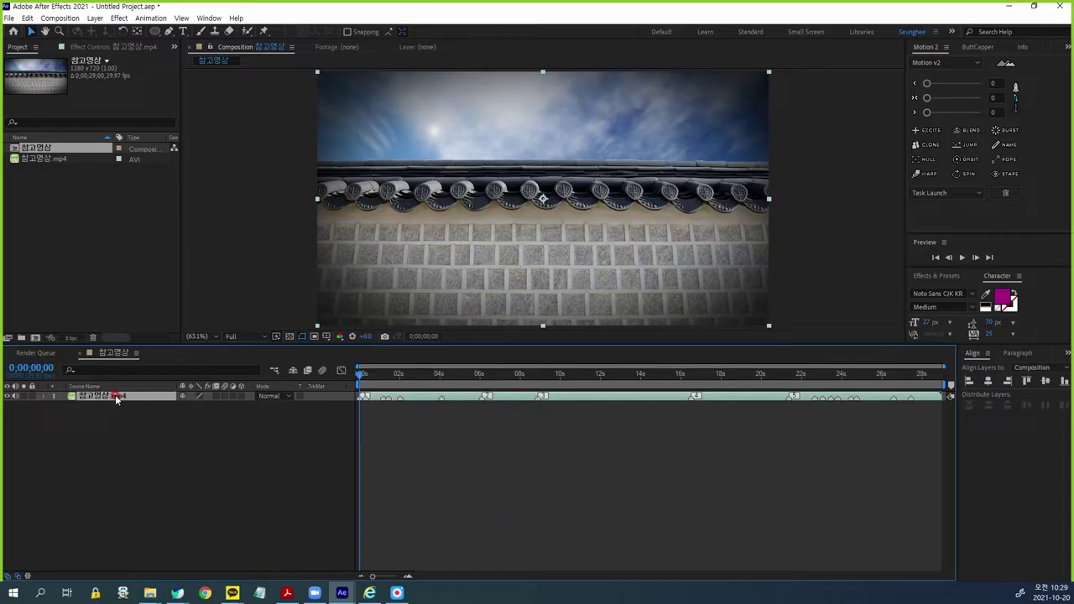
left_click(34, 148)
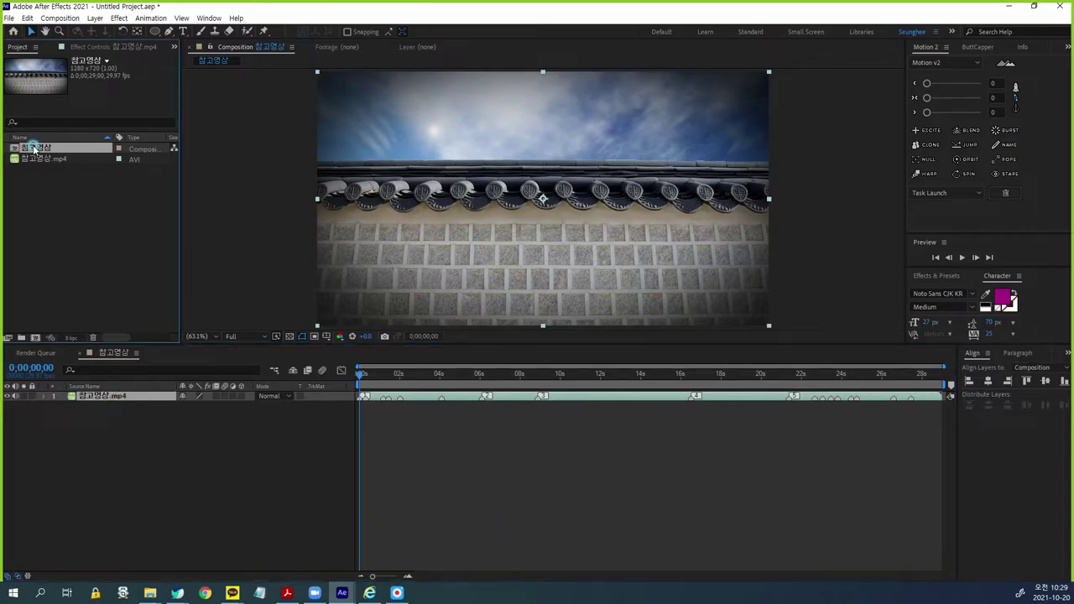
key("Return")
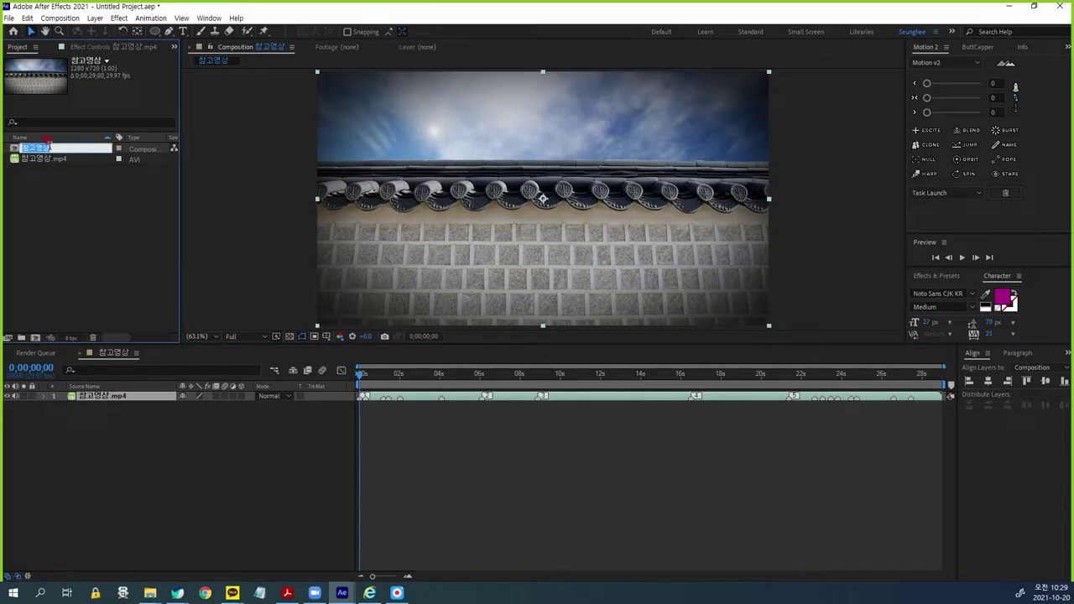
type("work")
key("Return")
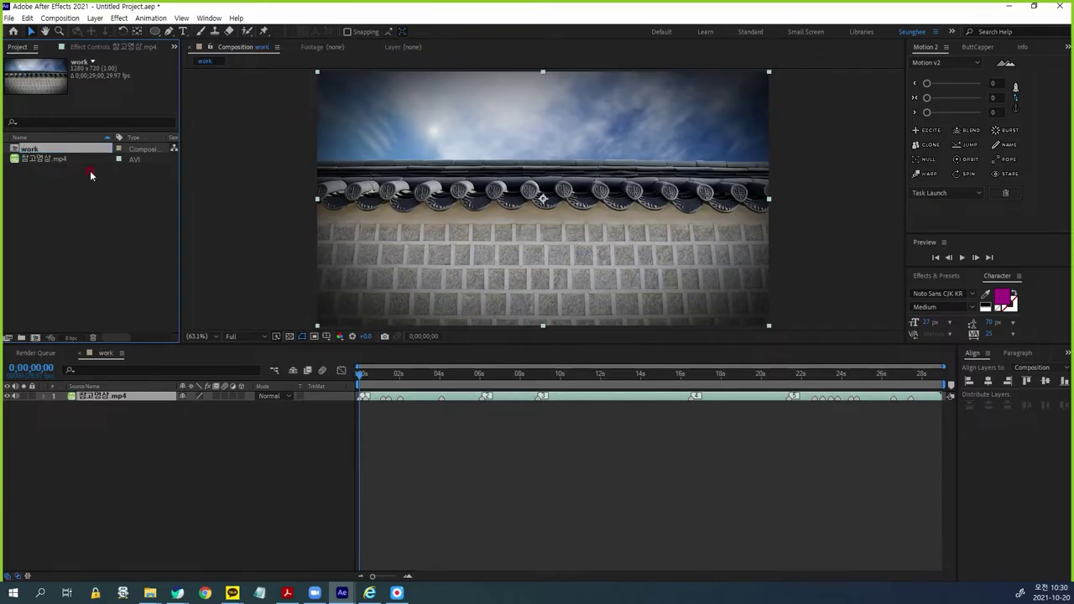
Step: Enlarge the composition viewer, then mute the 참고영상.mp4 layer's audio and preview the reference video from the start
left_click_drag(132, 344, 125, 409)
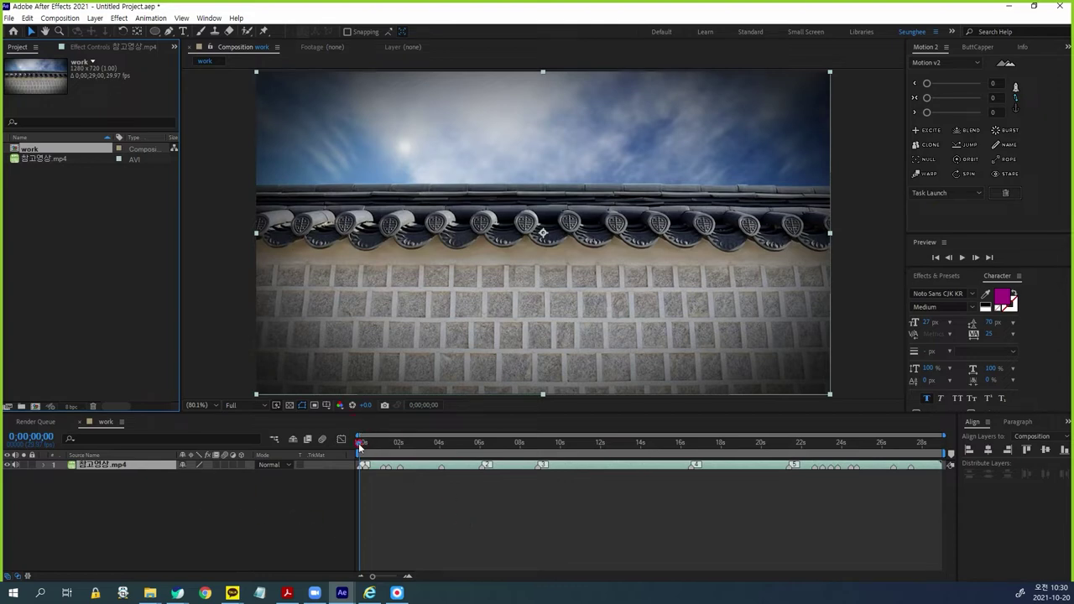
left_click(15, 465)
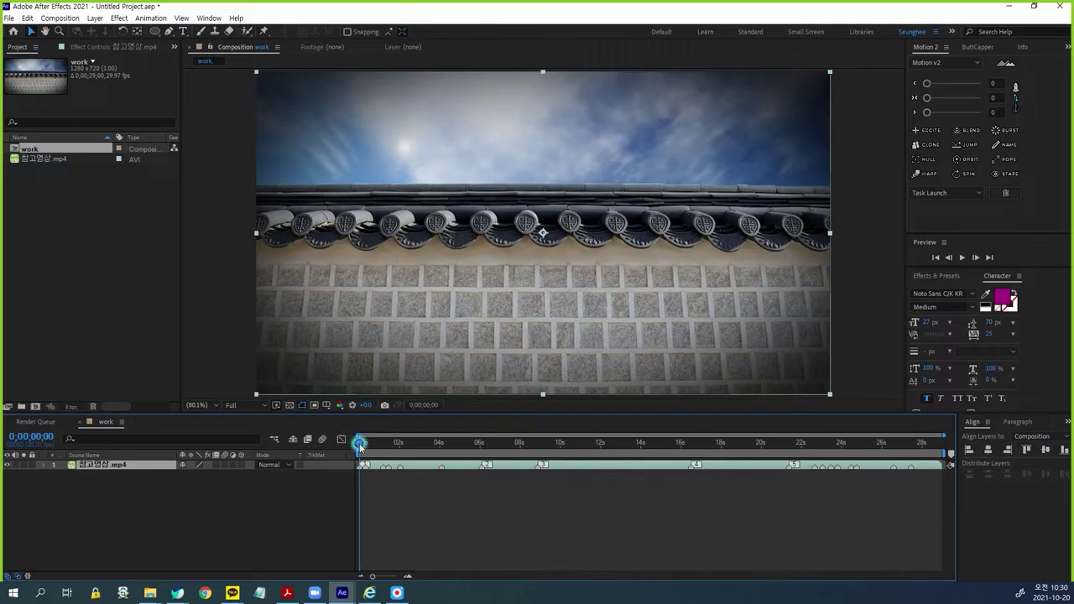
key("space")
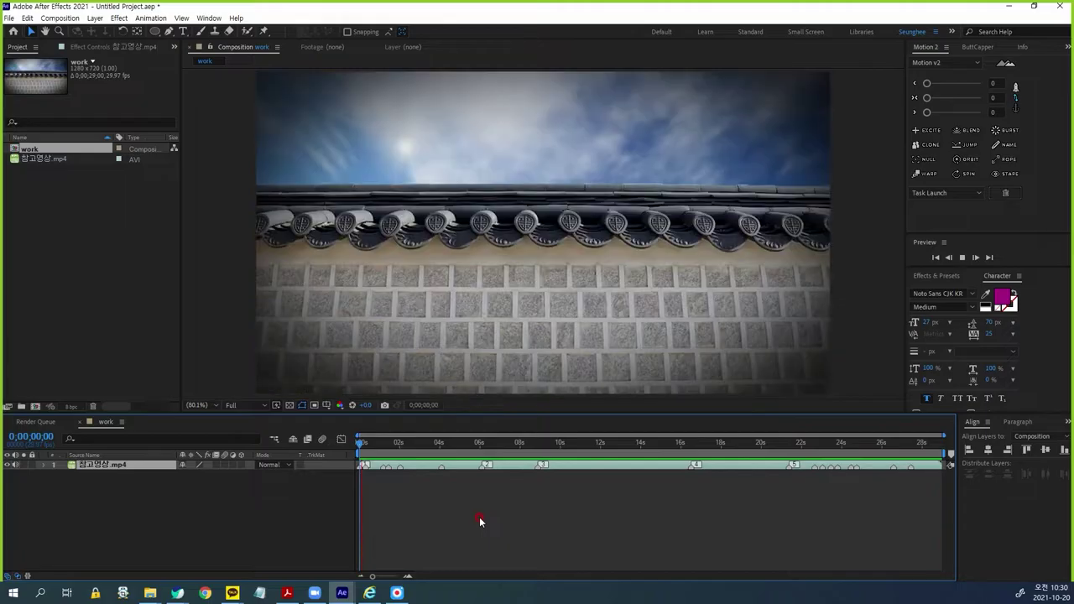
left_click_drag(359, 447, 355, 448)
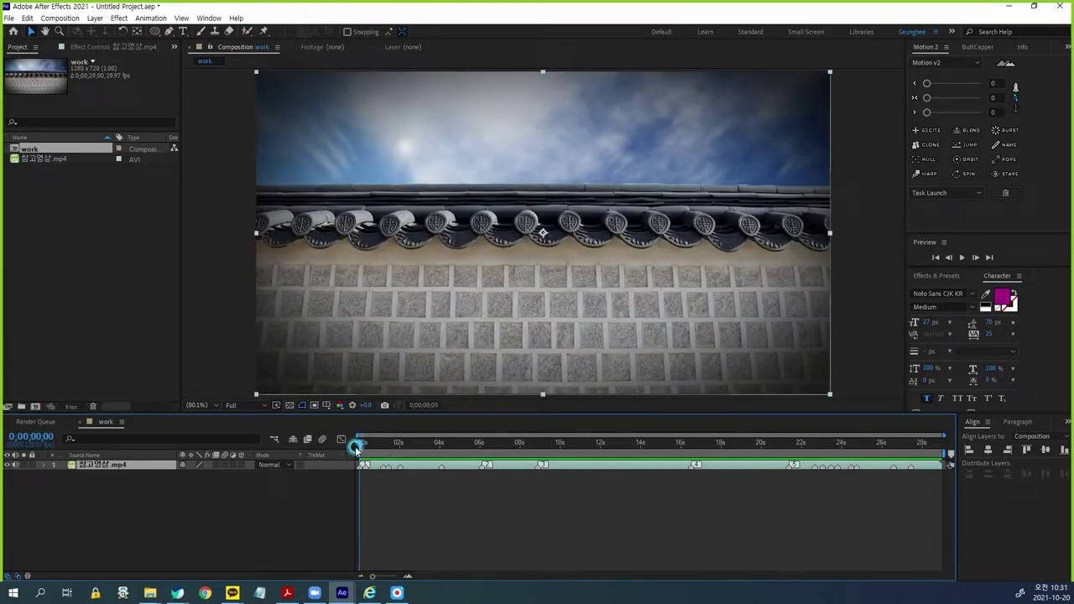
Step: Move the current time to 0;00;06;03, the first frame of the scene with the red pine trees
left_click(218, 485)
left_click(363, 454)
left_click_drag(362, 447, 484, 485)
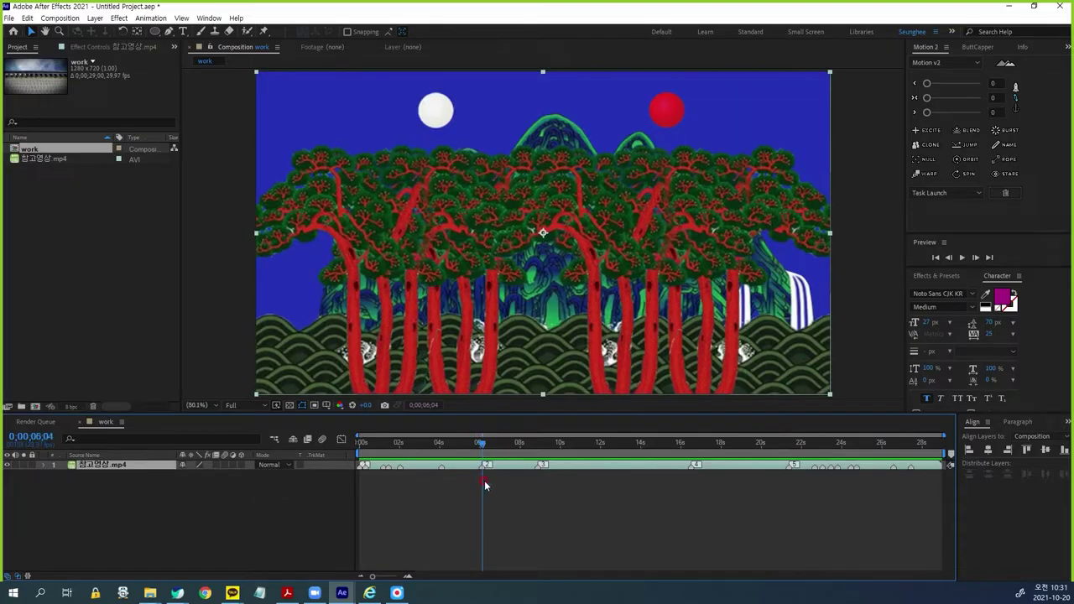
key("Page_Up")
key("Page_Up")
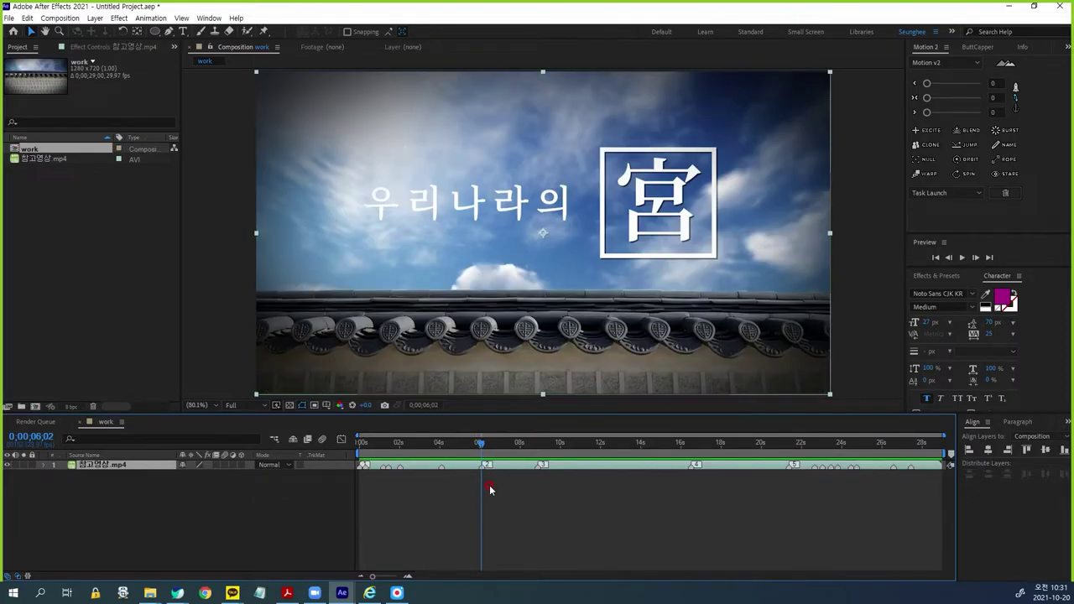
key("Page_Down")
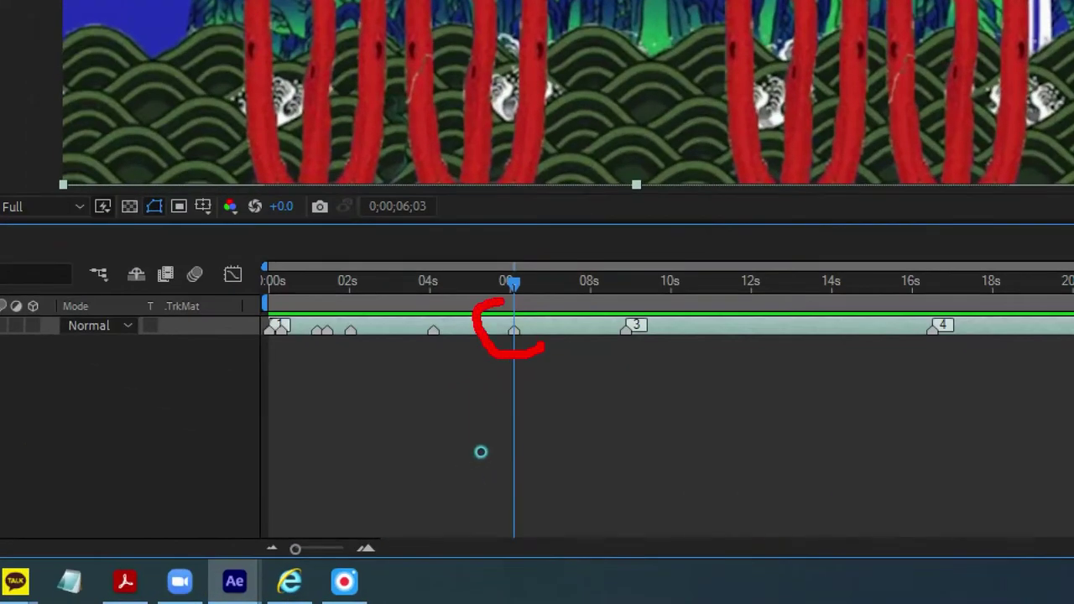
Step: Delete all existing markers from the 참고영상.mp4 layer
left_click(501, 337)
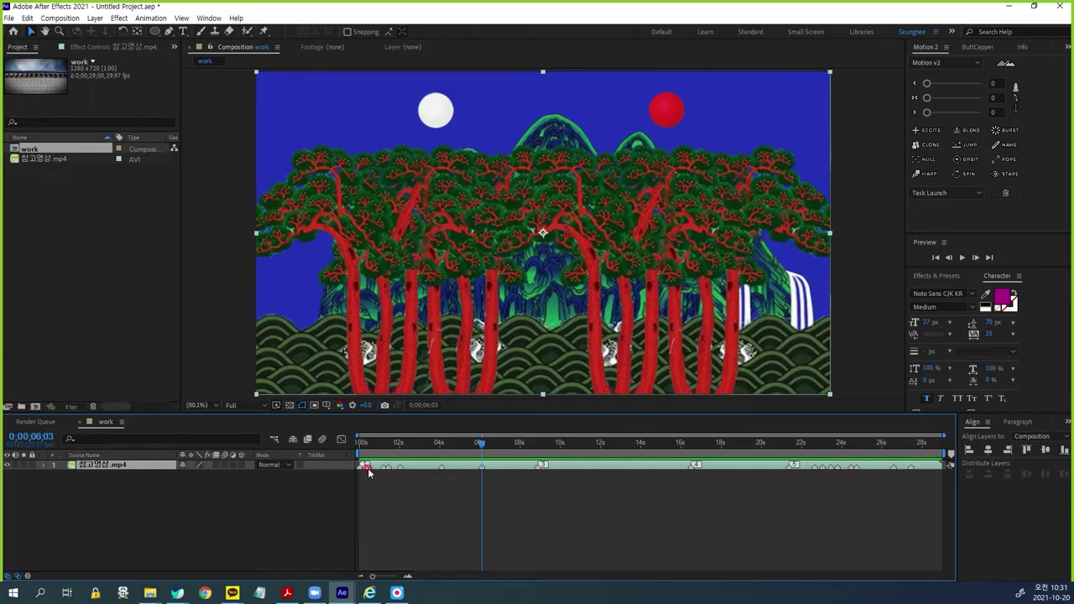
right_click(482, 472)
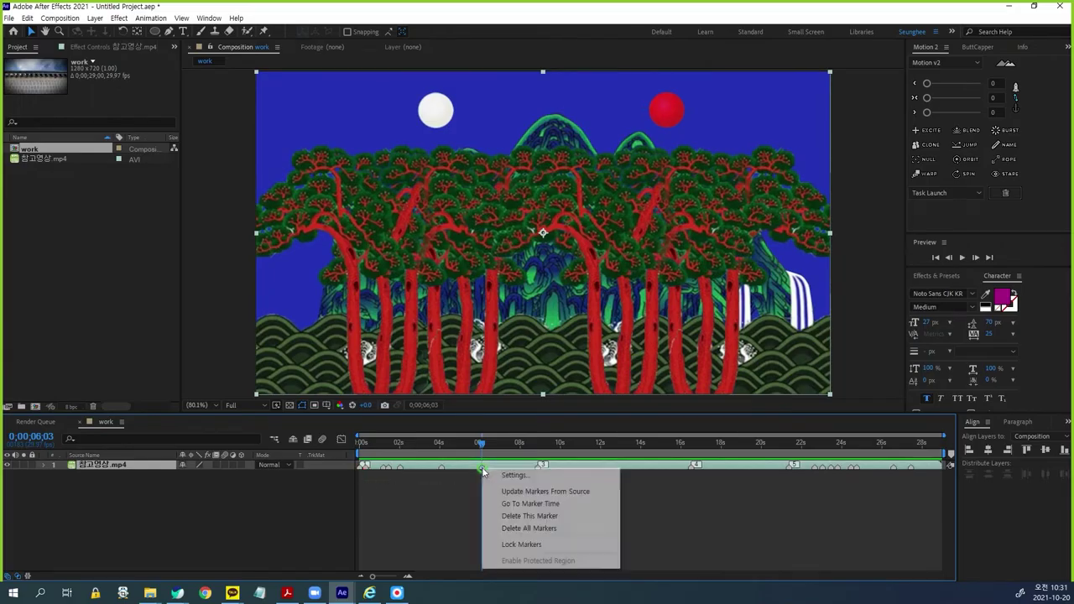
left_click(530, 529)
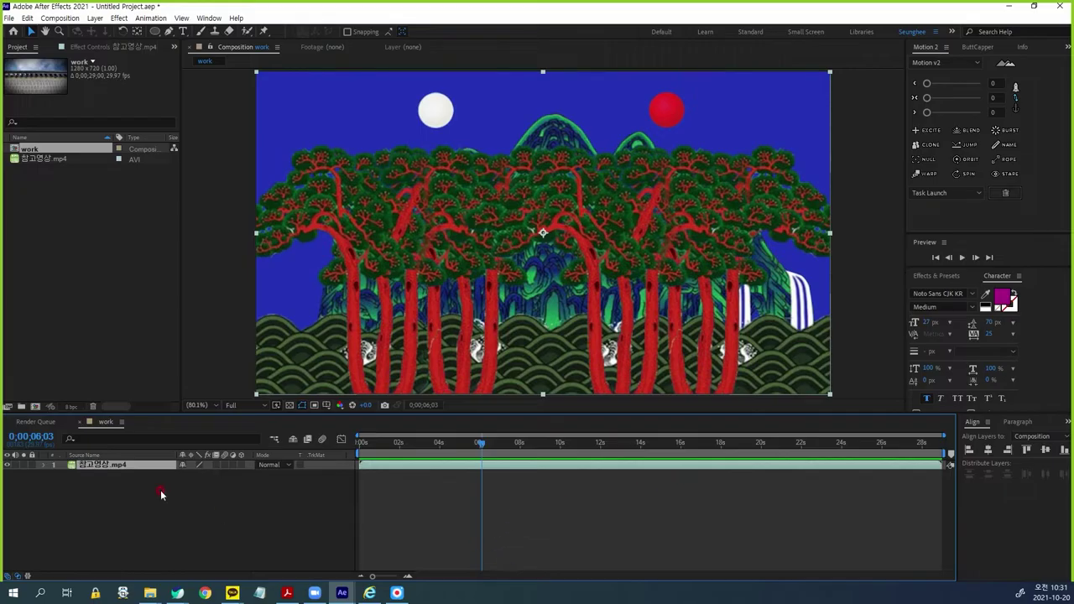
Step: Add a layer marker at 0;00;06;03 on the reference video with the comment 2
left_click(516, 488)
left_click(495, 492)
double_click(481, 466)
left_click(476, 260)
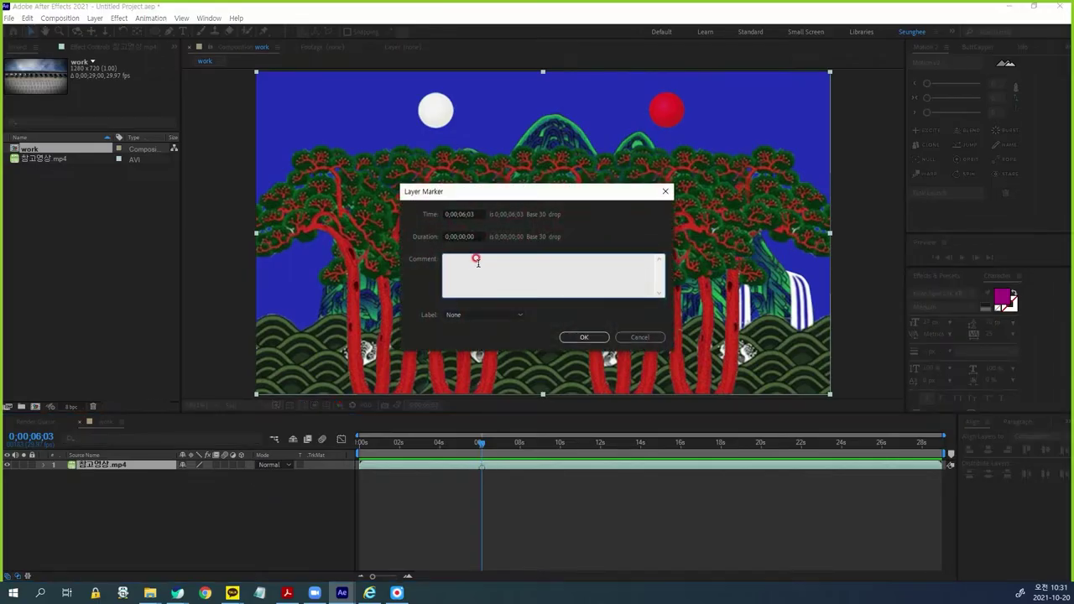
left_click(564, 336)
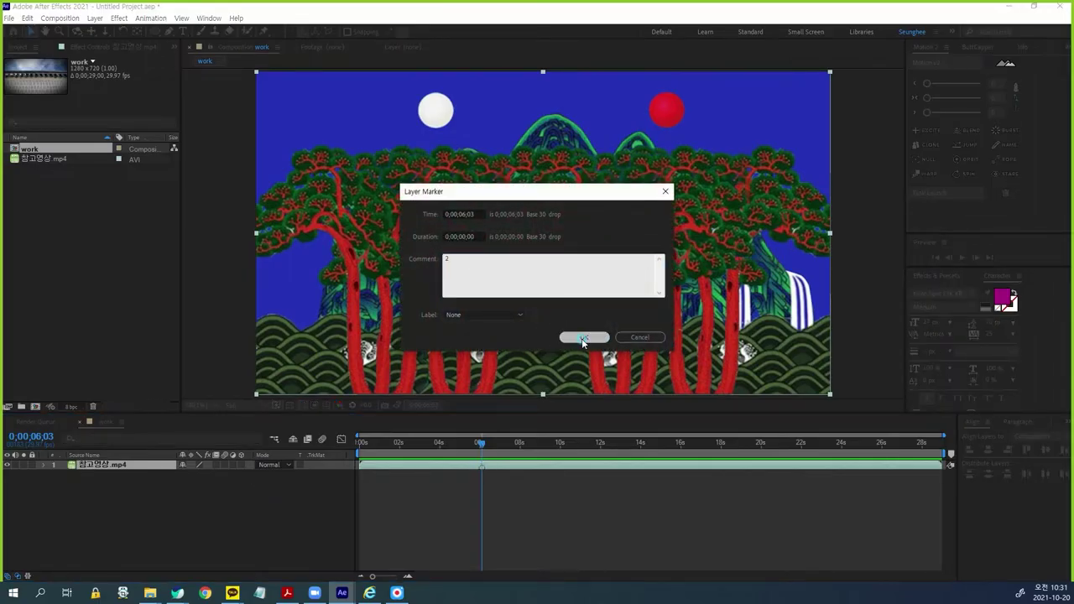
Step: Add a layer marker at 0;00;00;00 on the reference video with the comment 1
left_click(471, 456)
key("Home")
left_click(538, 510)
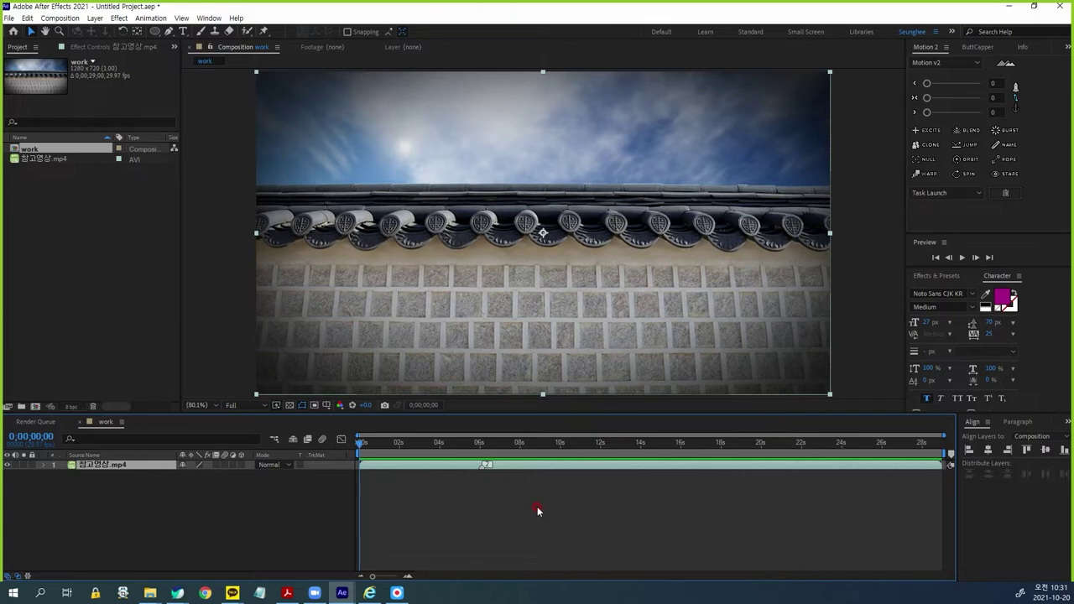
double_click(359, 465)
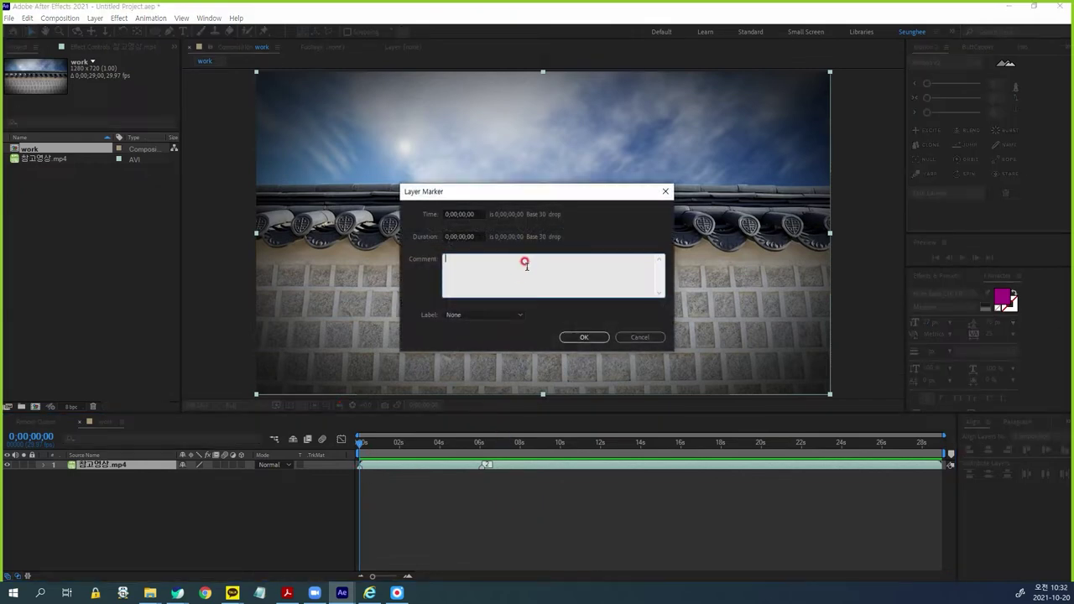
left_click(584, 336)
Step: Add a layer marker with the comment 3 at 0;00;09;10 on the reference video, the first frame of the throne scene
left_click(391, 457)
left_click_drag(363, 448, 557, 489)
left_click_drag(554, 489, 540, 492)
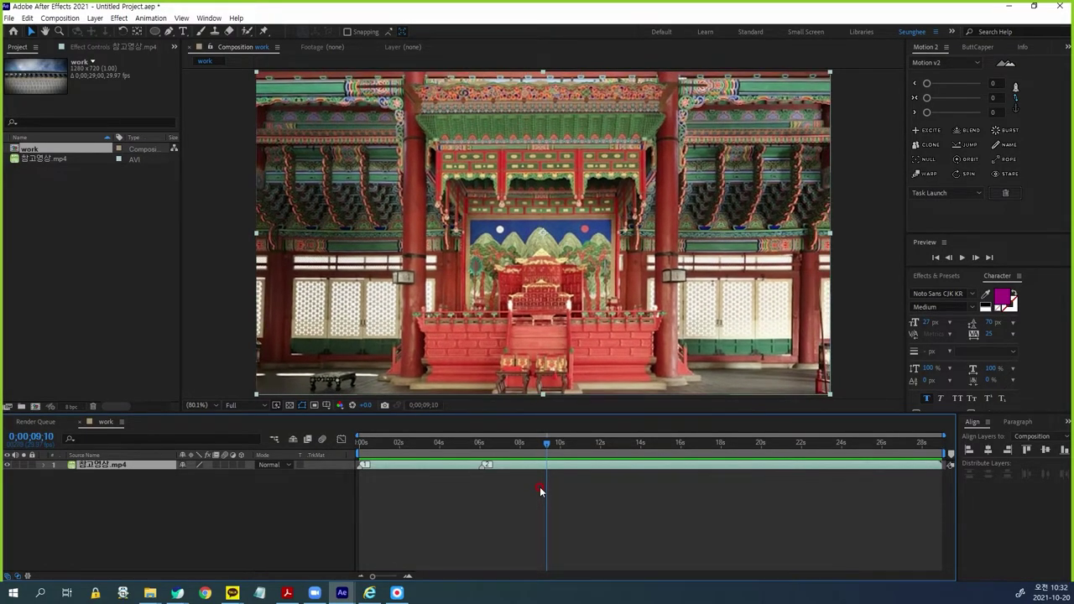
key("Page_Down")
key("Page_Up")
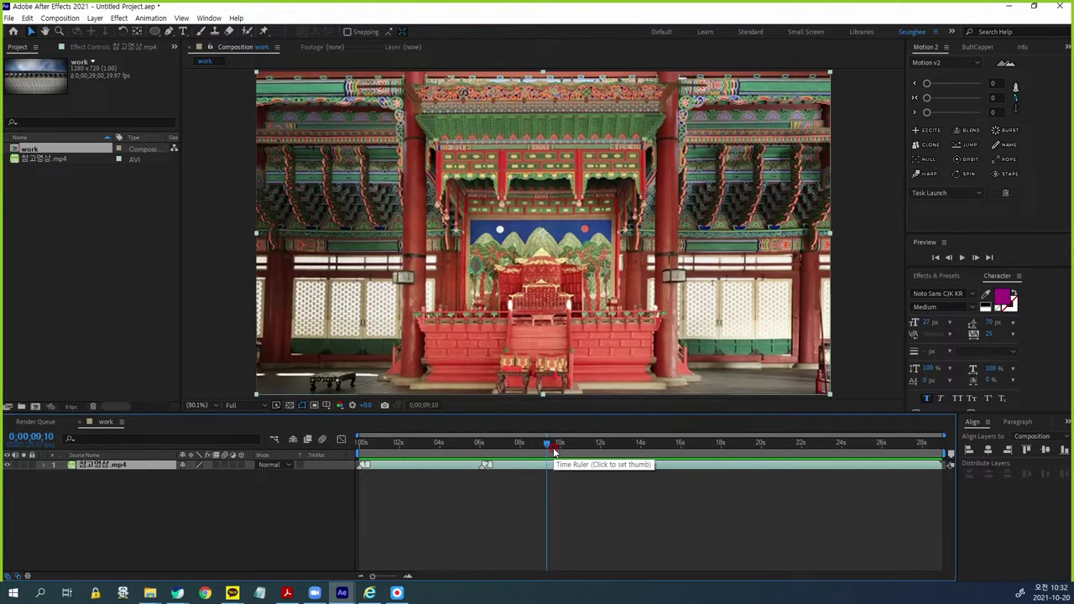
left_click(541, 465)
double_click(546, 466)
left_click(550, 278)
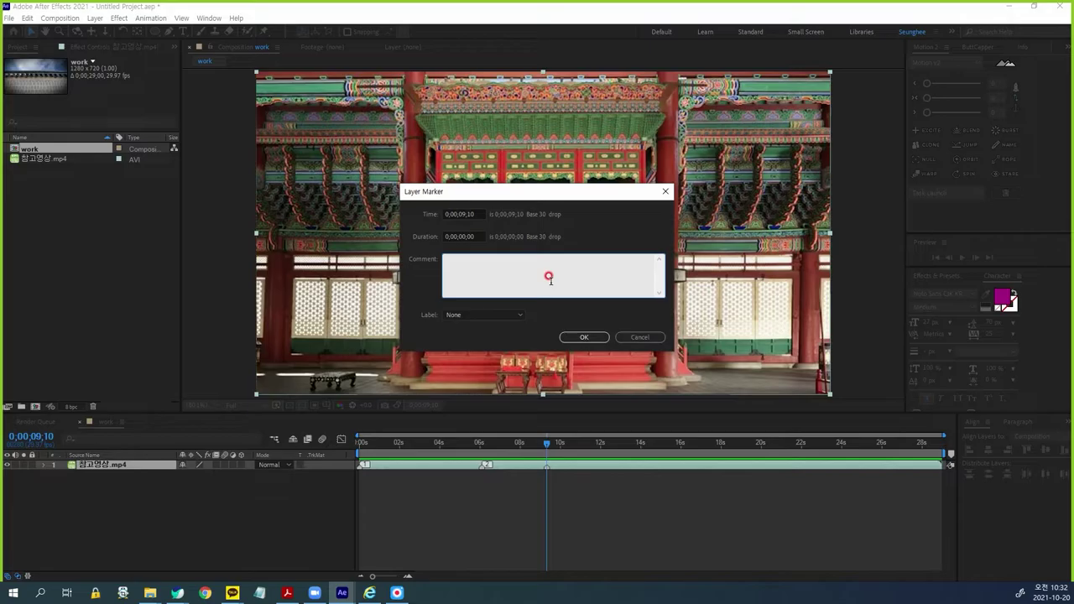
left_click(584, 337)
Step: Add a layer marker with the comment 4 at 0;00;16;15 on the reference video, where the lattice door scene begins
left_click_drag(549, 443, 615, 453)
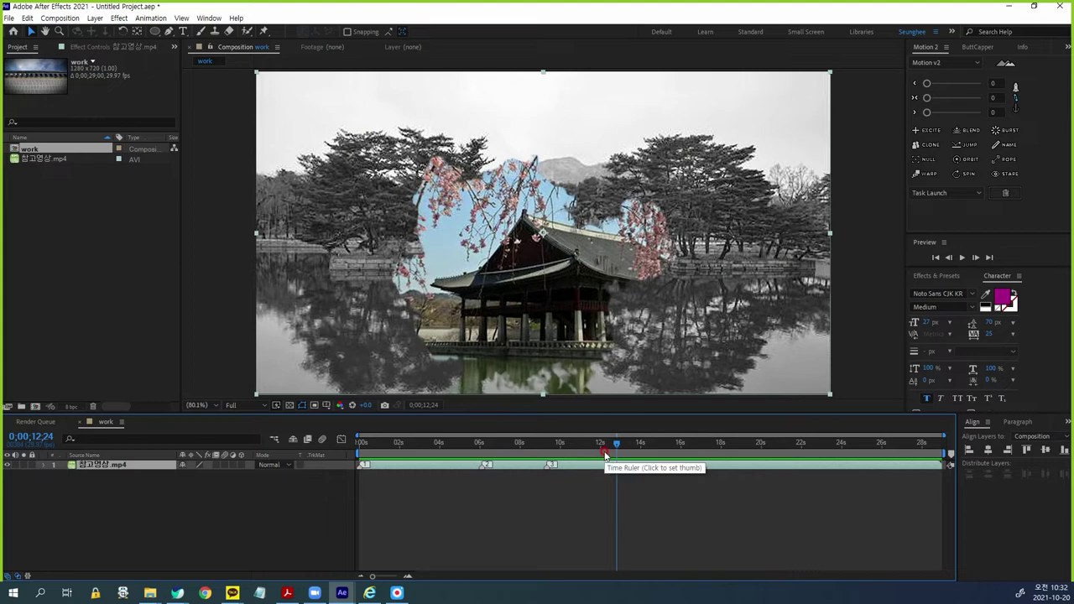
left_click_drag(618, 446, 688, 449)
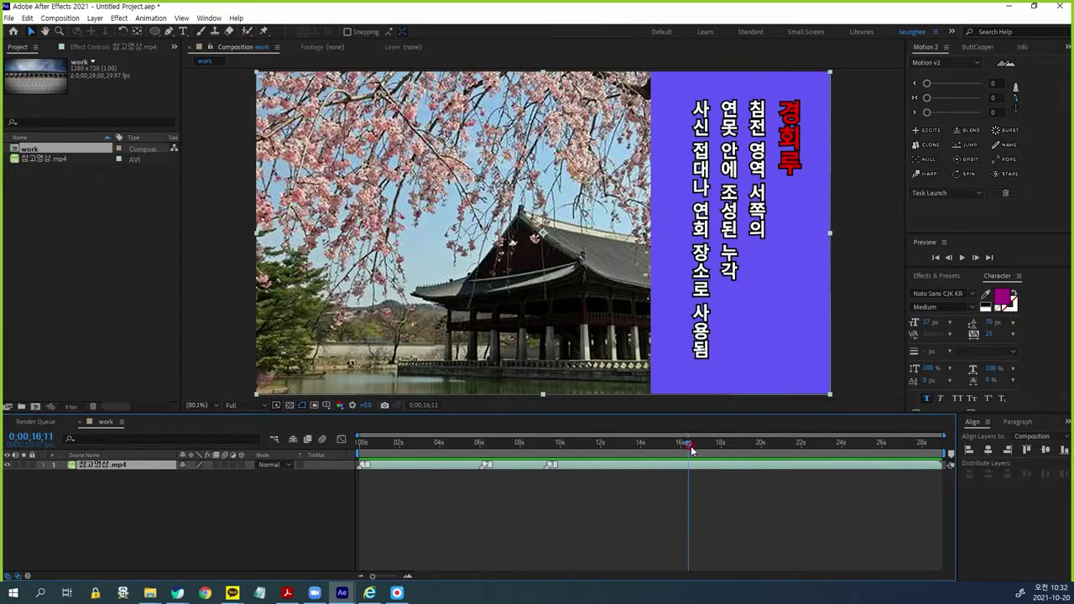
left_click(693, 450)
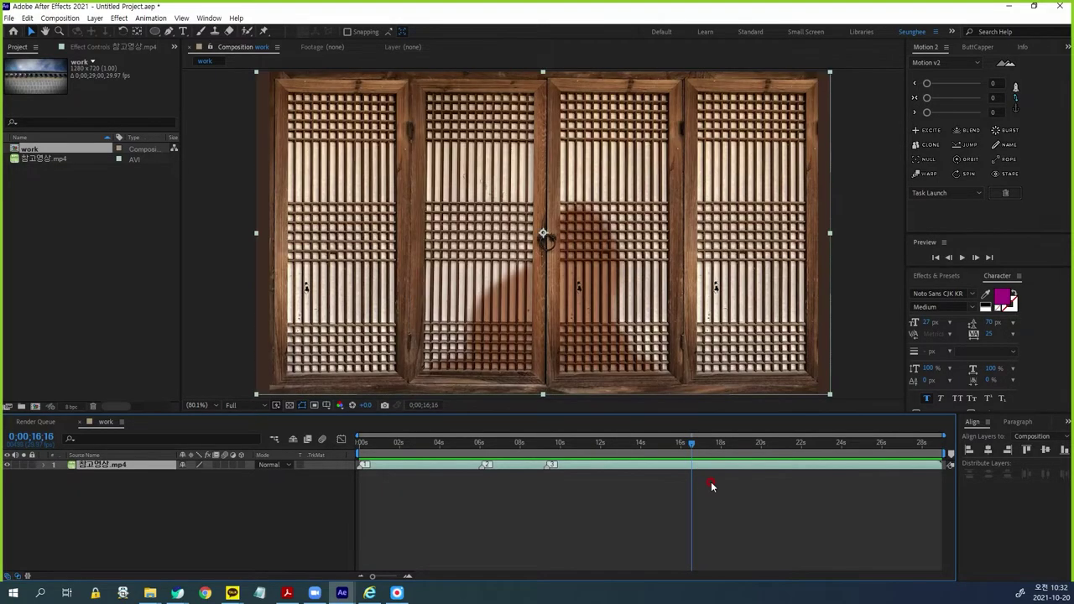
key("Page_Up")
key("Page_Up")
double_click(690, 464)
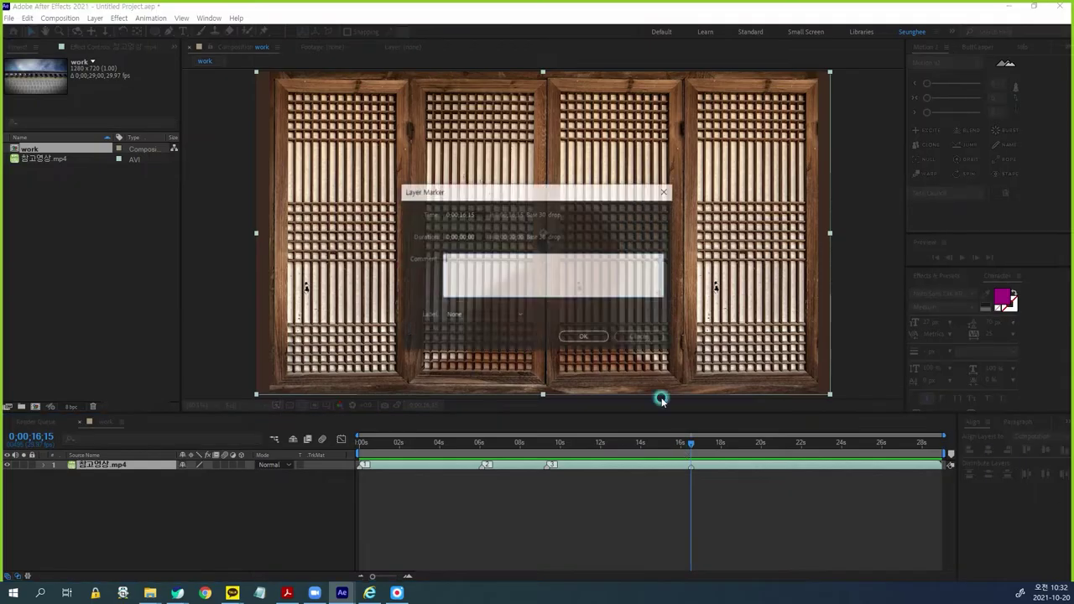
left_click(592, 339)
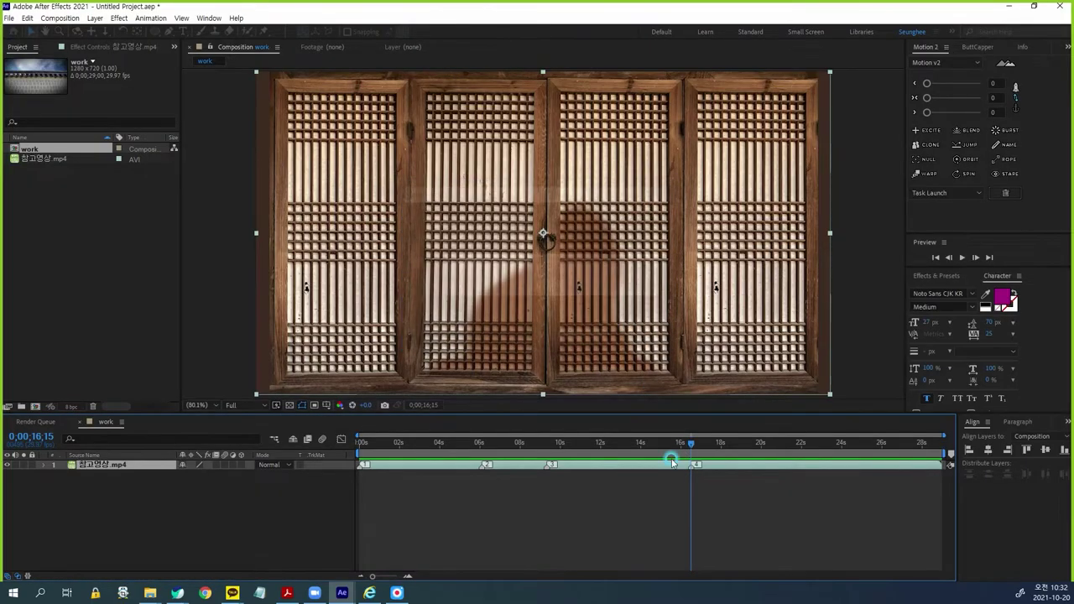
Step: Move the current time to 0;00;21;11, the first frame of the scene with the green dragon tiles
left_click(692, 445)
left_click_drag(701, 451, 796, 459)
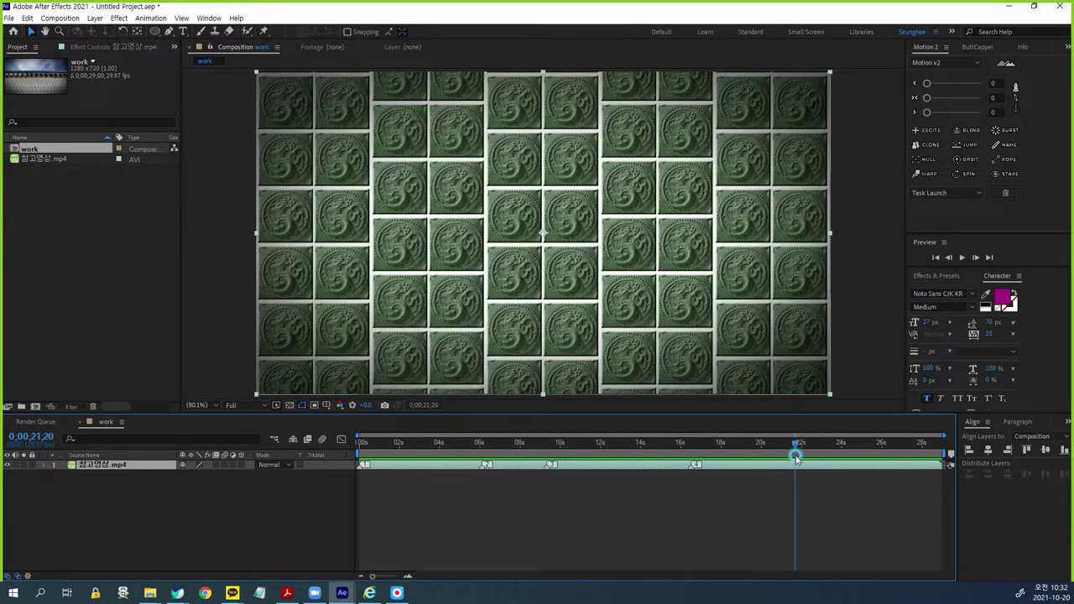
key("Page_Up")
key("Page_Up")
key("Page_Up")
key("Page_Up")
key("Page_Up")
key("Page_Up")
key("Page_Up")
key("Page_Up")
key("Page_Up")
key("Page_Up")
key("Page_Up")
key("Page_Up")
key("Page_Up")
key("Page_Up")
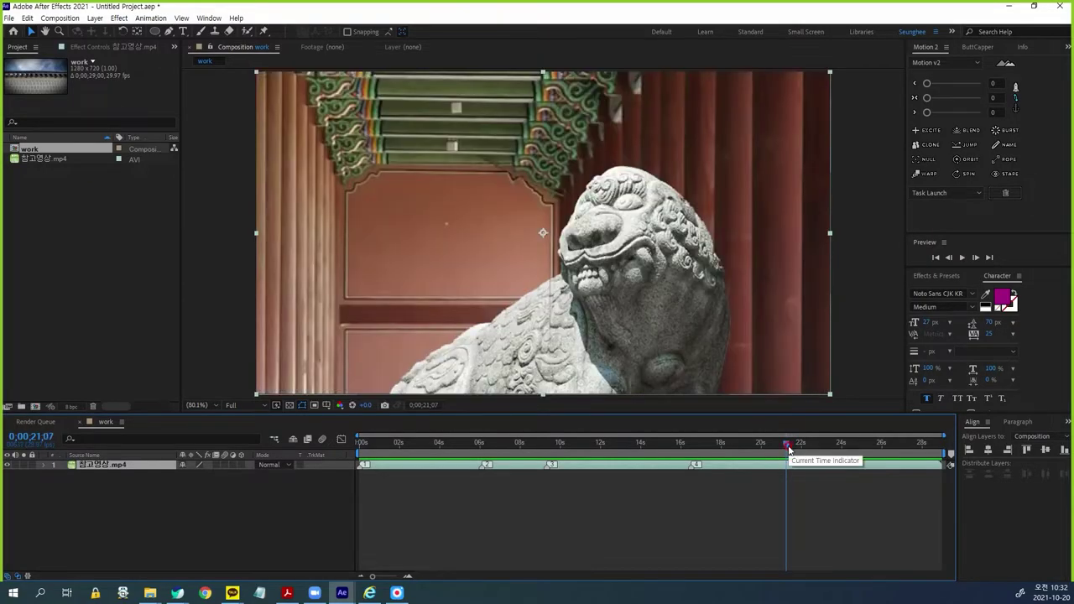
key("Page_Down")
key("Page_Down")
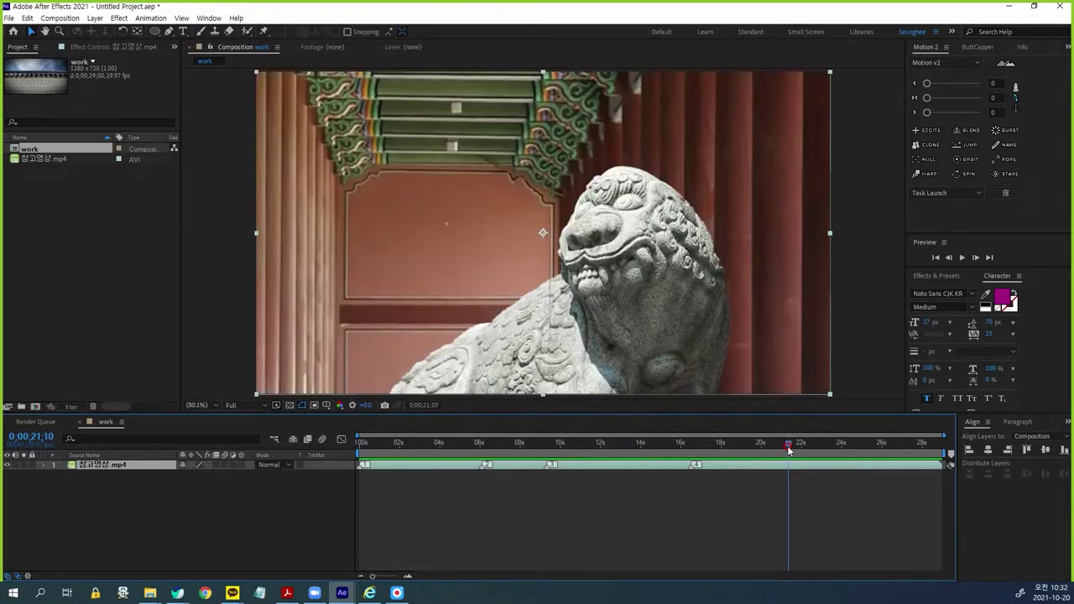
key("Page_Down")
Step: Add a layer marker at 0;00;21;11 on the reference video with the comment 5
left_click_drag(930, 467, 798, 468)
double_click(786, 465)
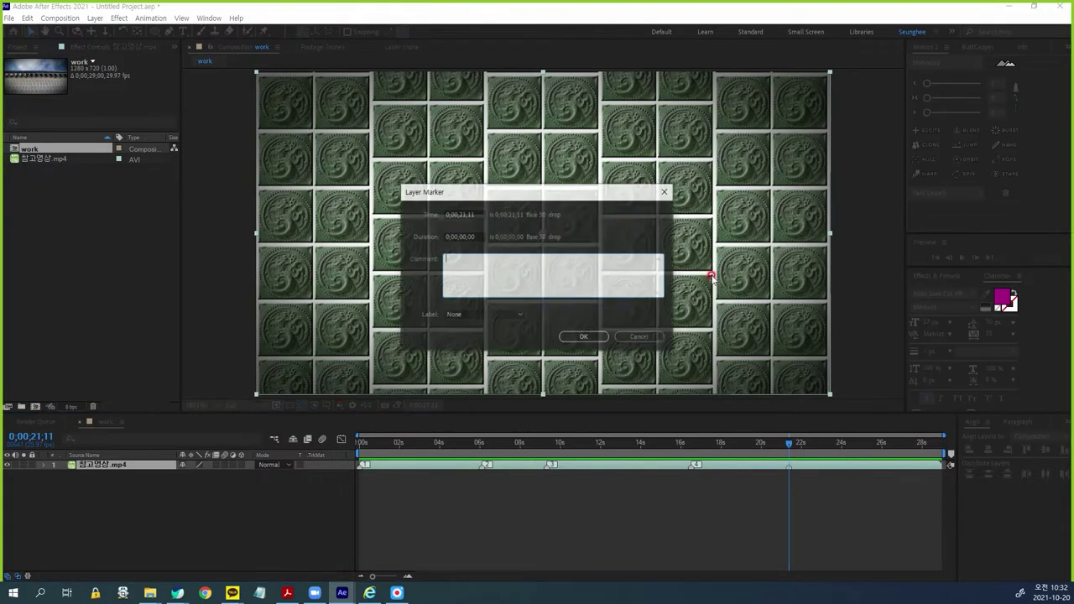
left_click(604, 337)
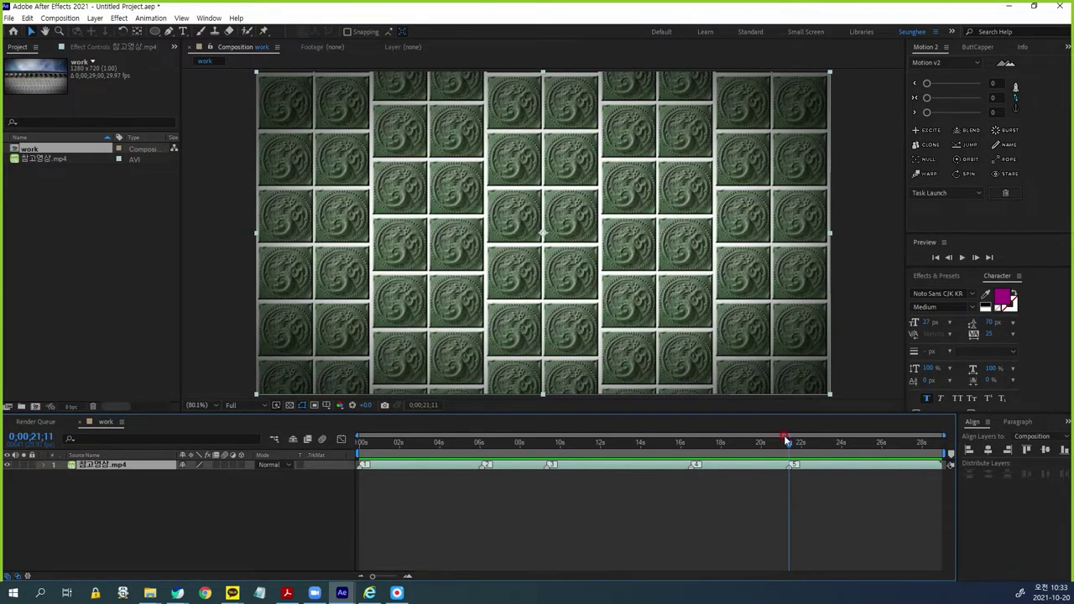
Step: Deselect the reference layer and place composition marker 1 at 0;00;00;00
key("Home")
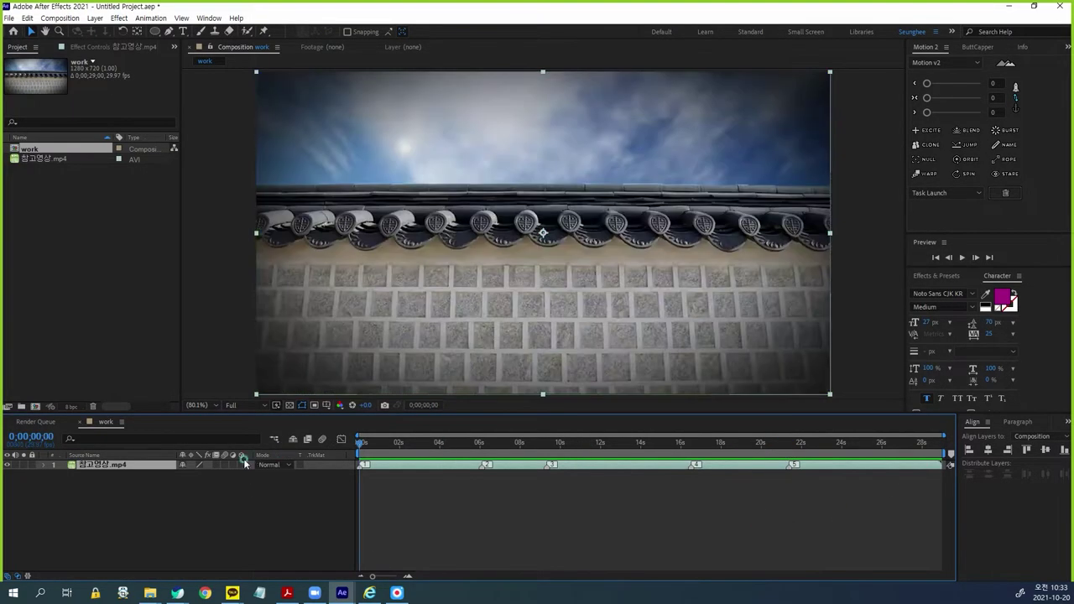
left_click(209, 504)
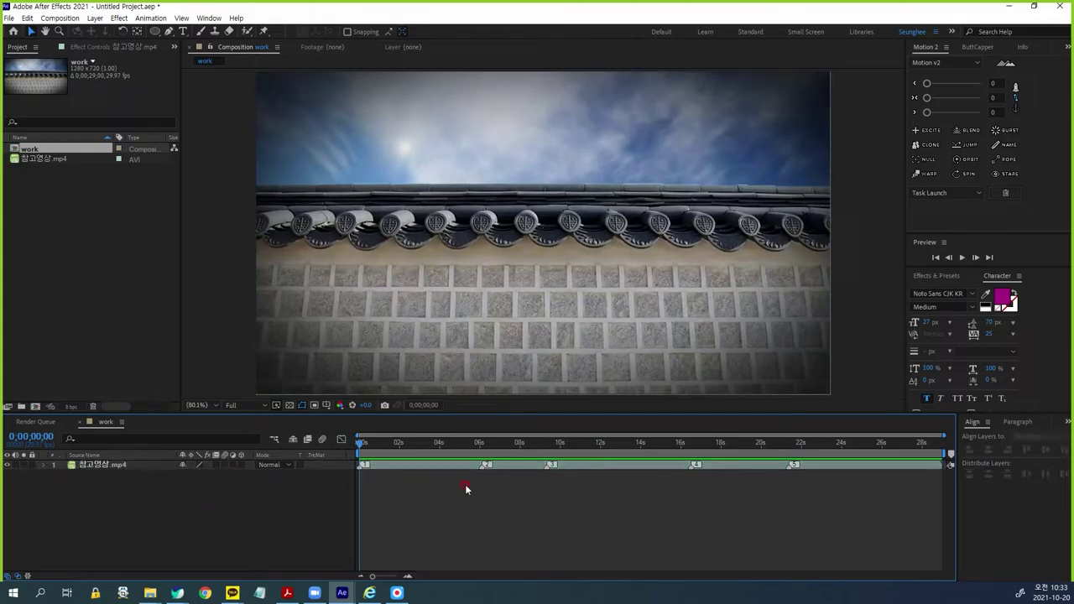
left_click(561, 285)
Step: Place composition marker 2 at the start of the second scene, in line with layer marker 2
left_click_drag(365, 445, 483, 483)
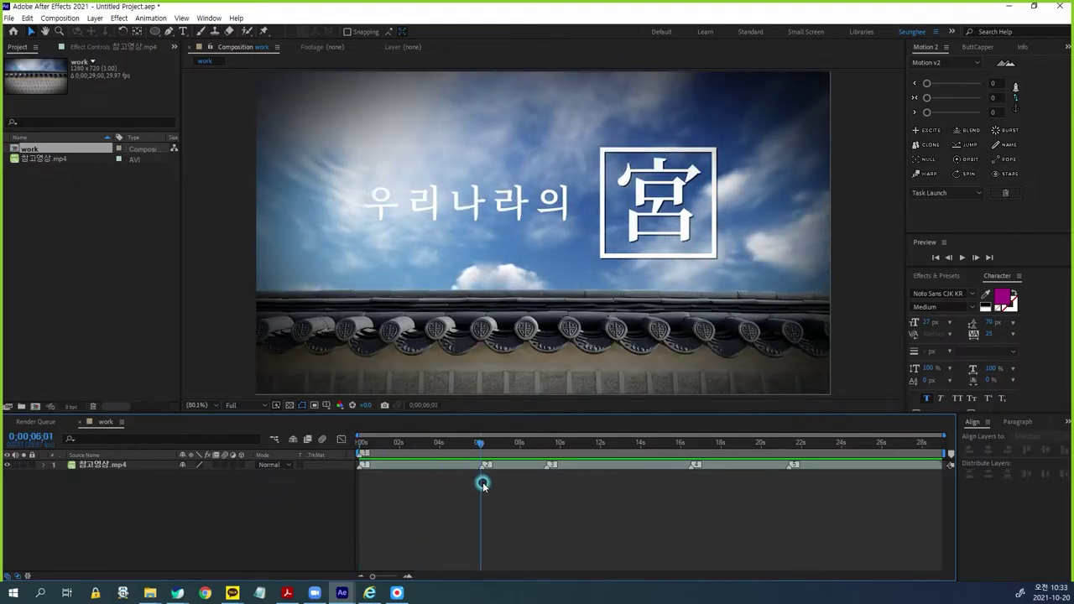
left_click_drag(951, 458, 483, 455)
left_click(522, 468)
key("=")
key("=")
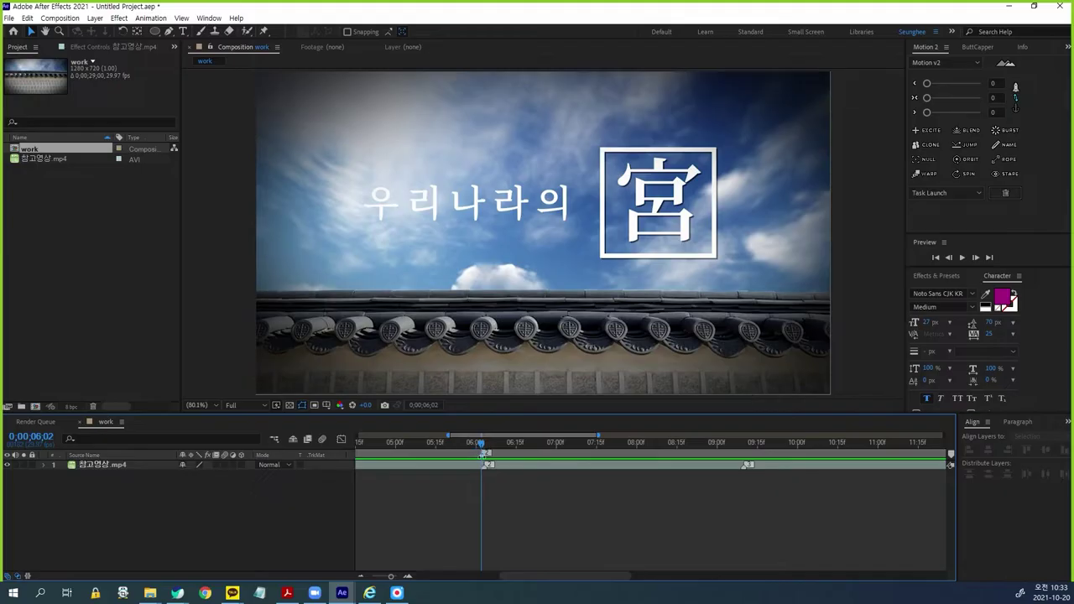
left_click(484, 445)
Step: Place composition marker 3 at 0;00;09;10 and composition marker 4 at 0;00;16;15, in line with the matching layer markers
left_click_drag(490, 447, 742, 493)
key("=")
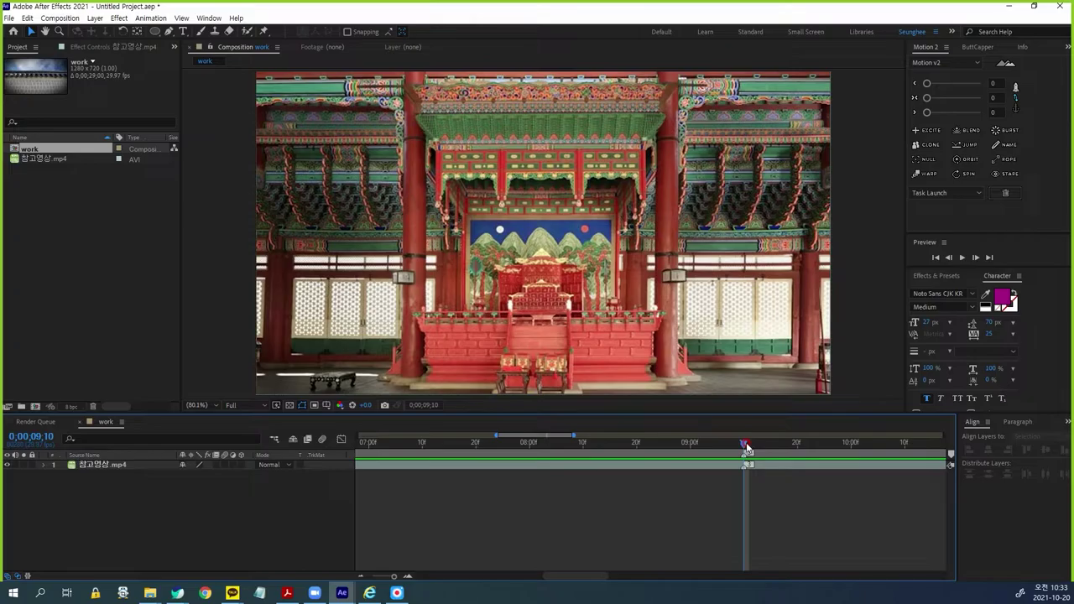
left_click_drag(554, 436, 705, 445)
left_click(671, 447)
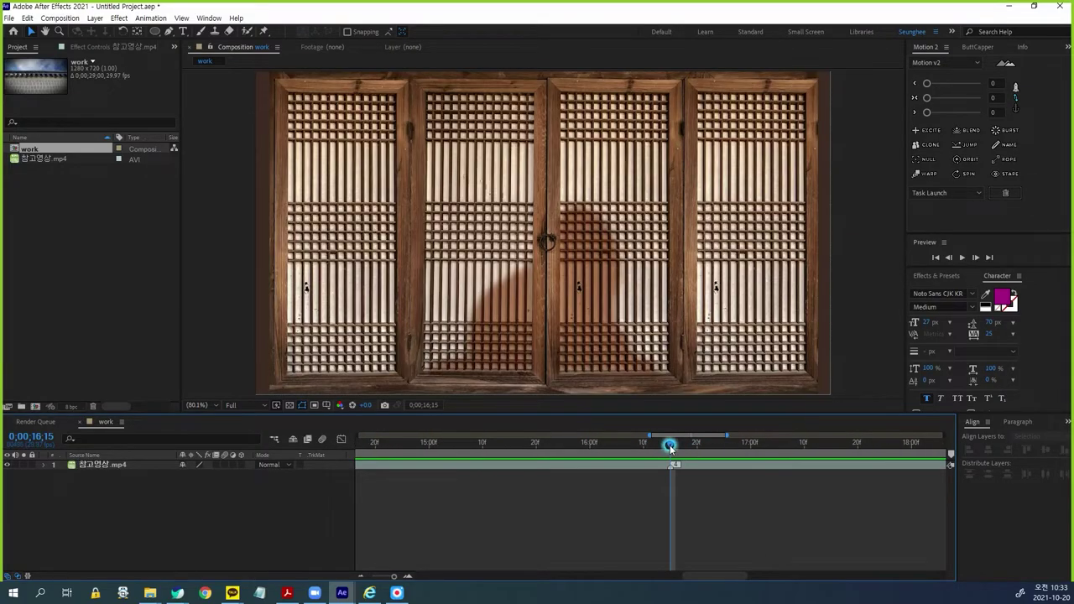
mouse_move(949, 455)
left_mouse_down()
mouse_move(671, 456)
mouse_move(819, 442)
left_mouse_up()
Step: Place composition marker 5 at 0;00;21;11 and return the current time to 0;00;00;00
left_click(481, 447)
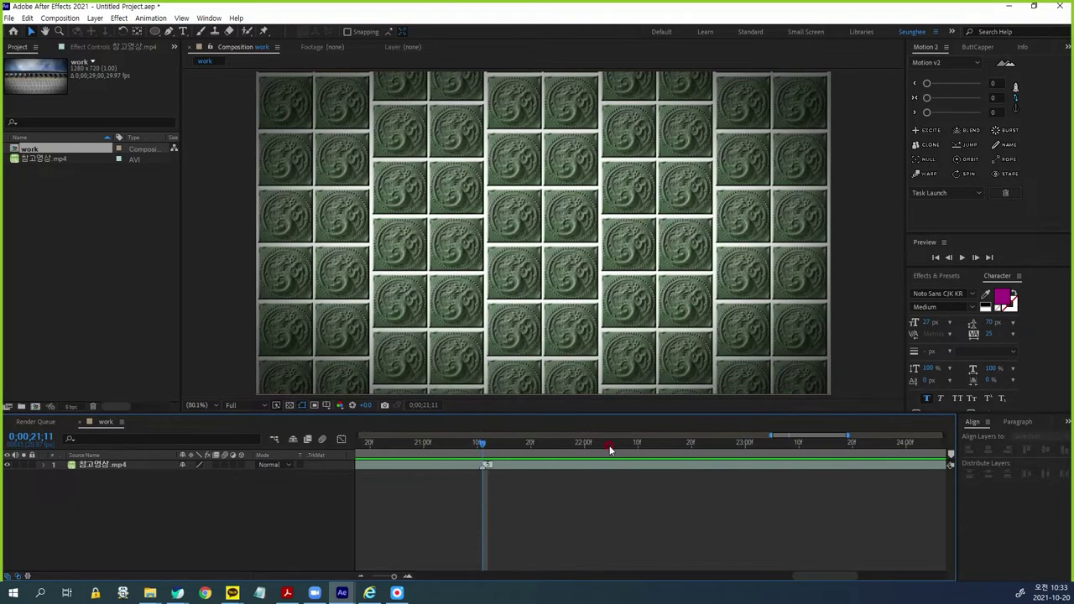
left_click_drag(953, 455, 485, 454)
left_click(612, 518)
key("minus")
key("minus")
key("minus")
key("minus")
key("minus")
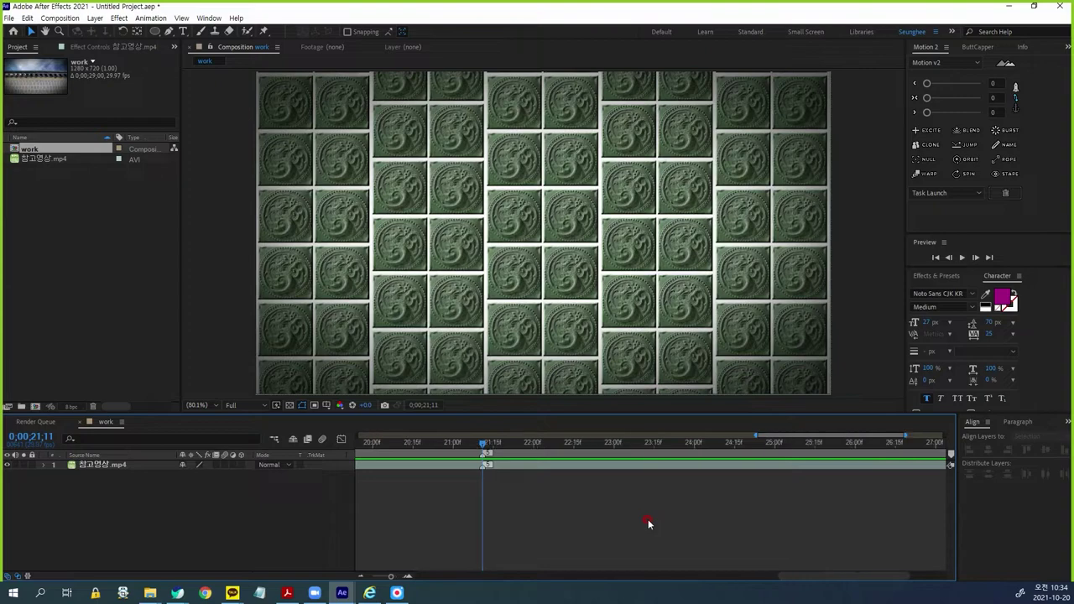
left_click_drag(790, 443, 125, 455)
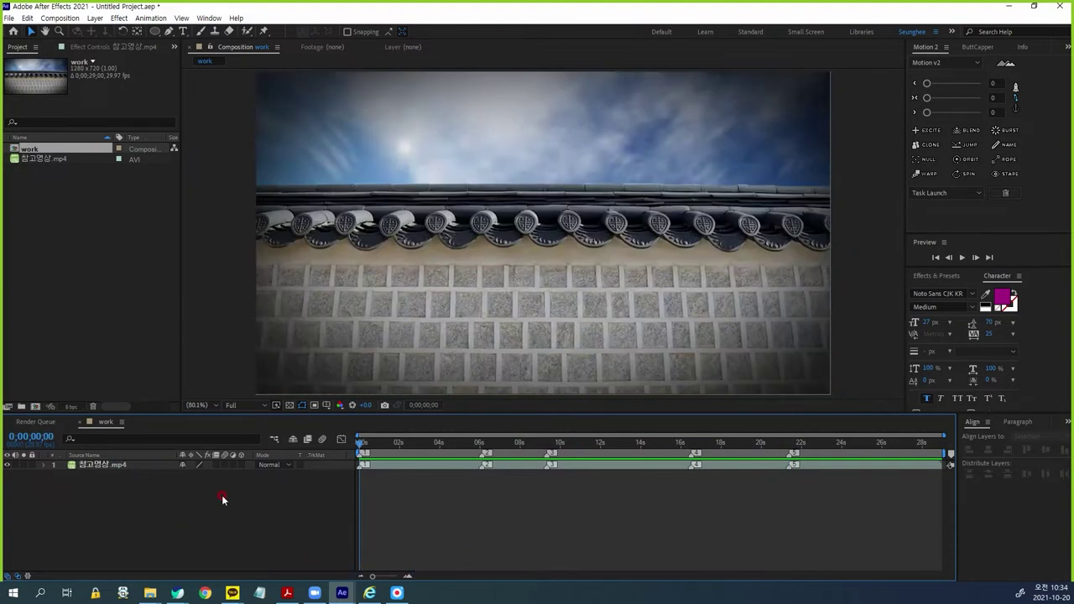
Step: Read the scene #01 instruction about compositing the sky video and wall in 공개문제.pdf in Acrobat Reader, and return to After Effects
left_click(109, 283)
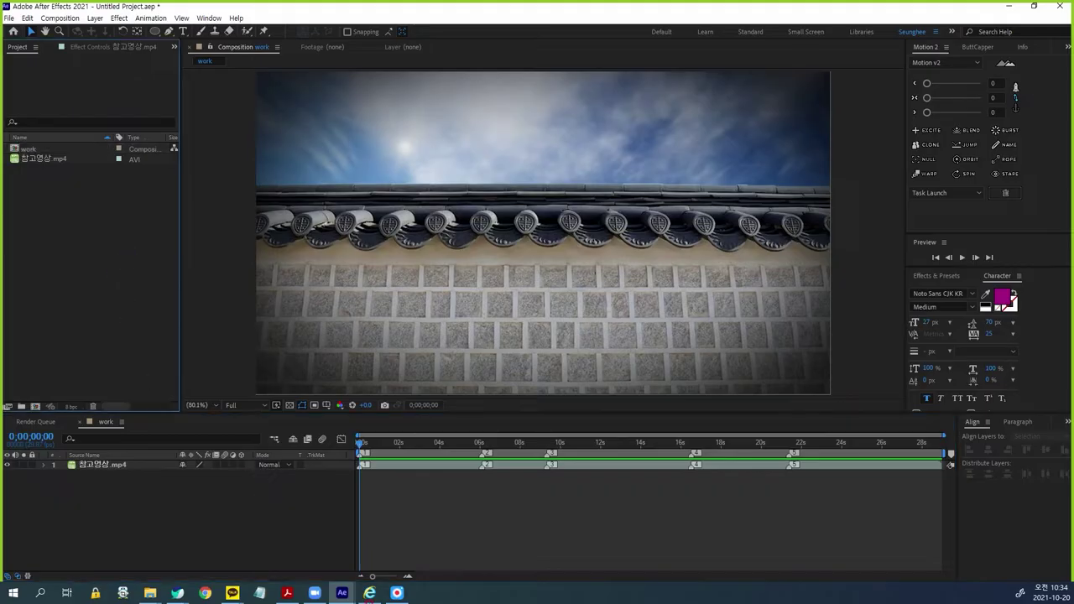
left_click(287, 593)
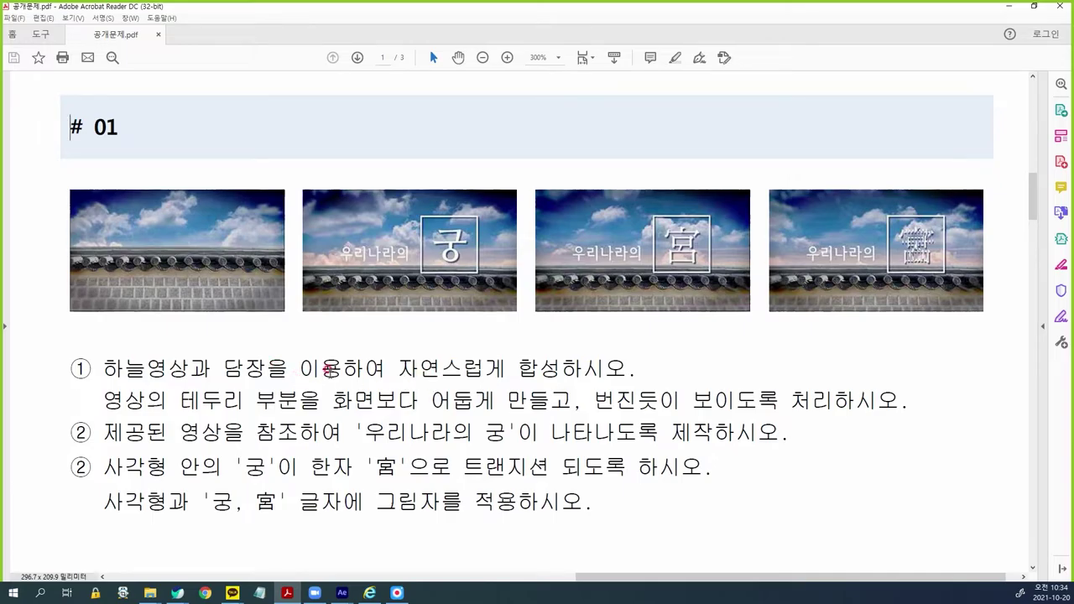
left_click_drag(98, 376, 529, 391)
left_click(342, 594)
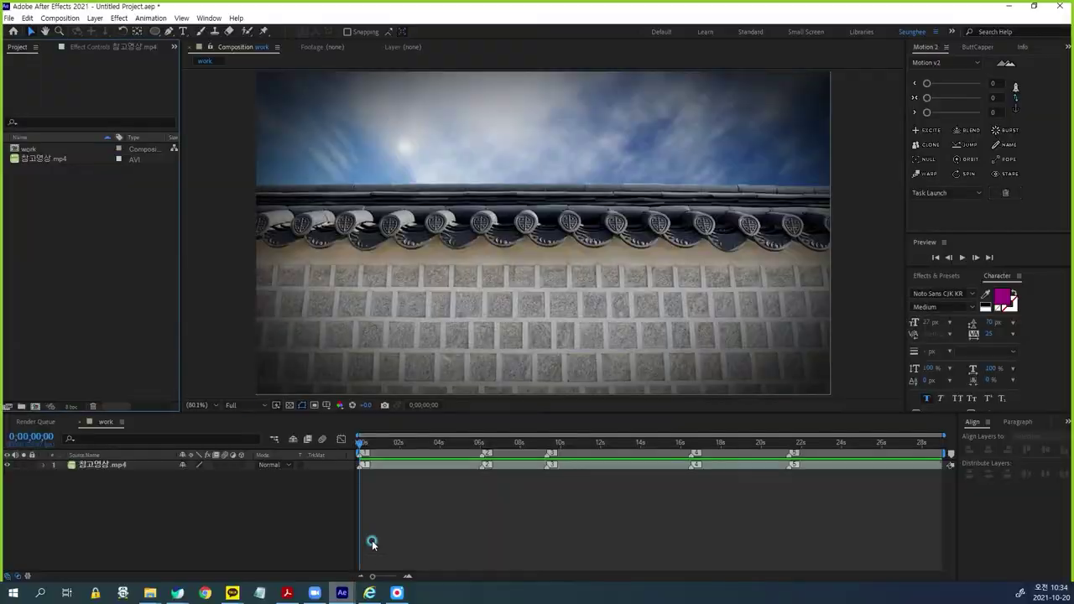
Step: Import day sky.mp4 from the video folder into the project
double_click(79, 205)
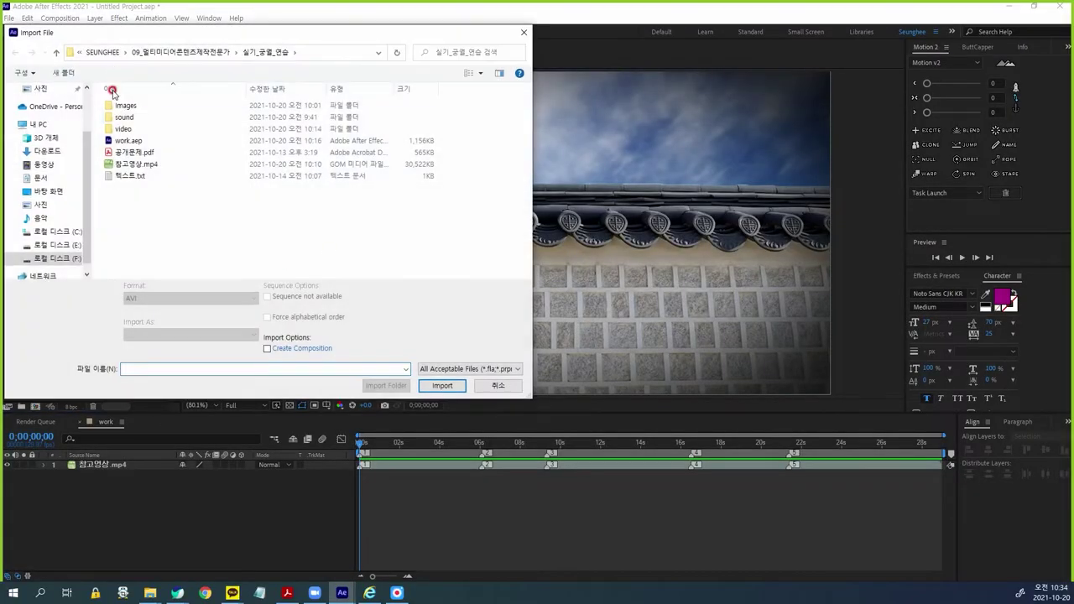
double_click(123, 130)
double_click(151, 143)
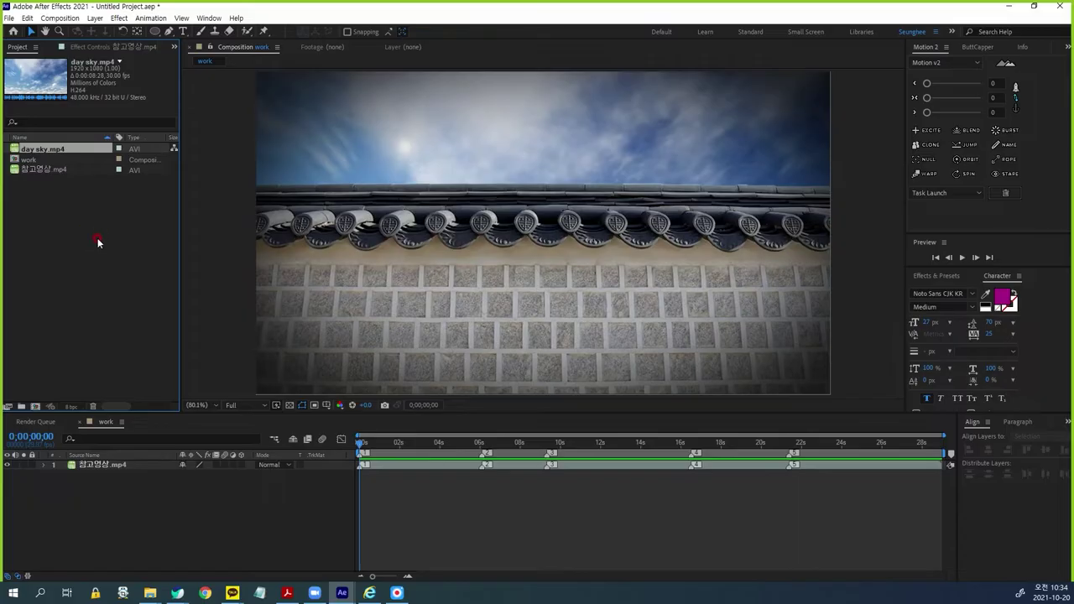
Step: Import the wall image 01.jpg from the images folder into the project
key("ctrl+i")
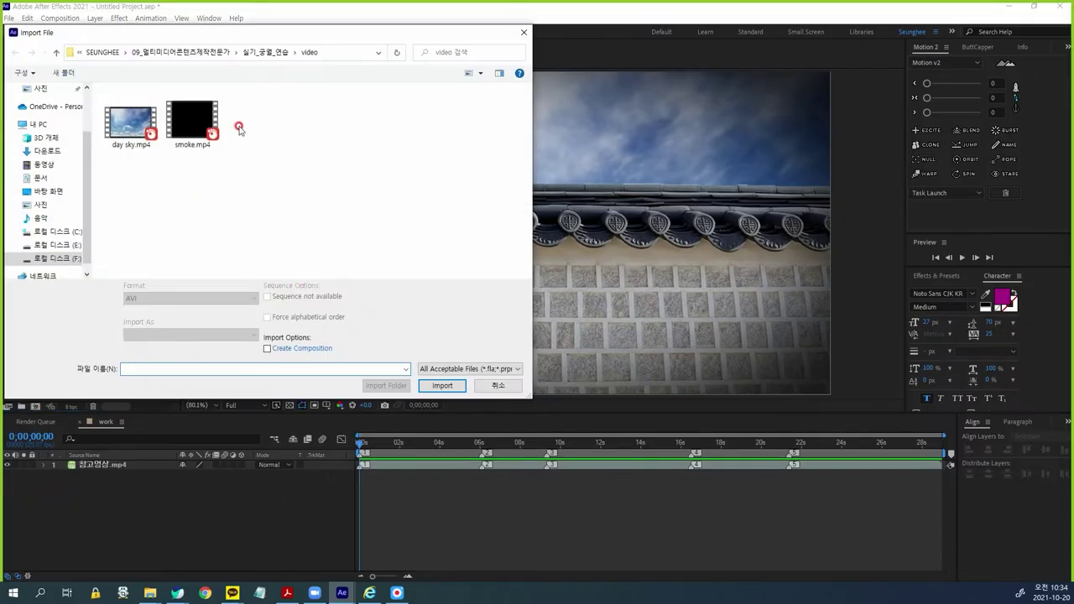
left_click(267, 53)
double_click(137, 107)
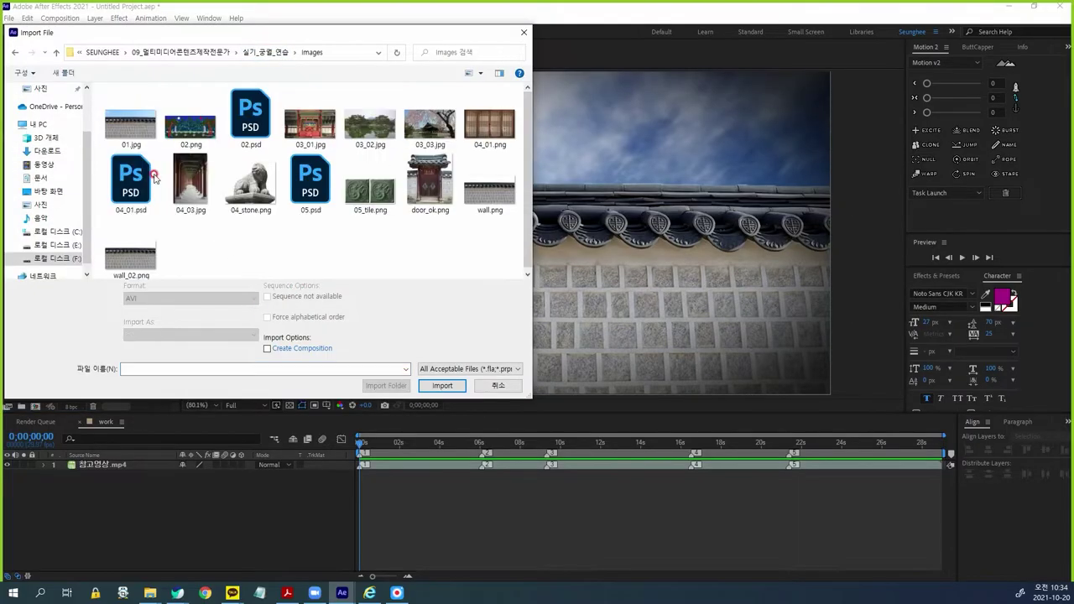
double_click(131, 123)
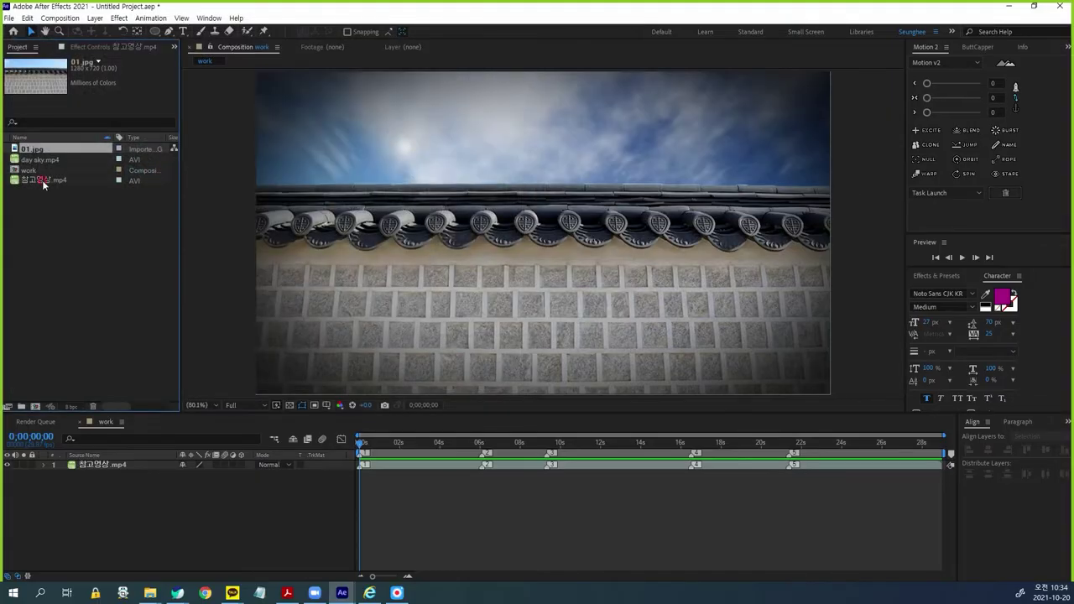
left_click_drag(38, 149, 132, 486)
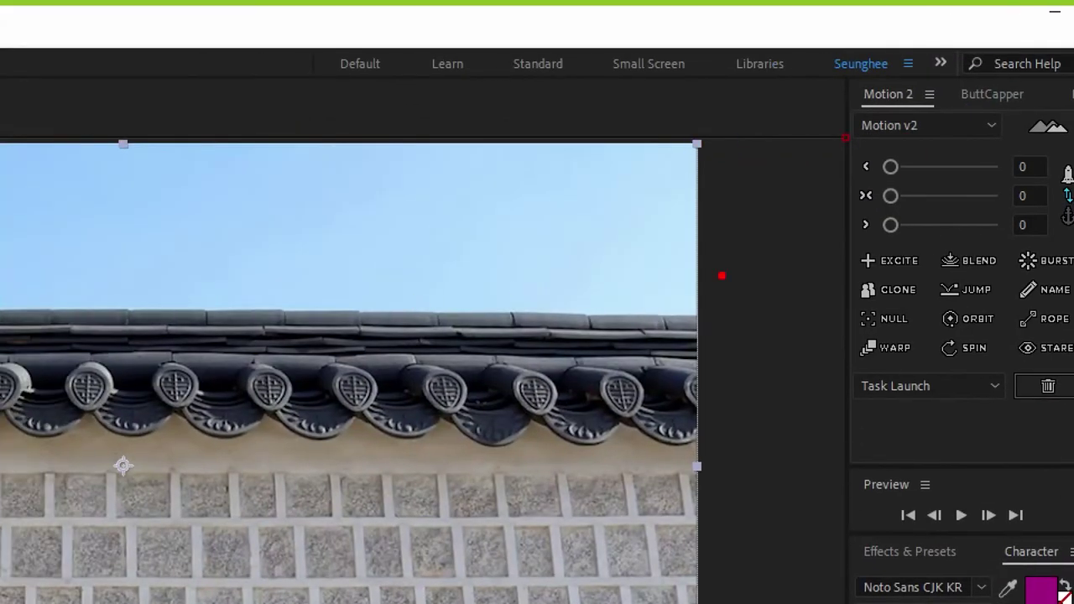
left_click_drag(850, 141, 727, 131)
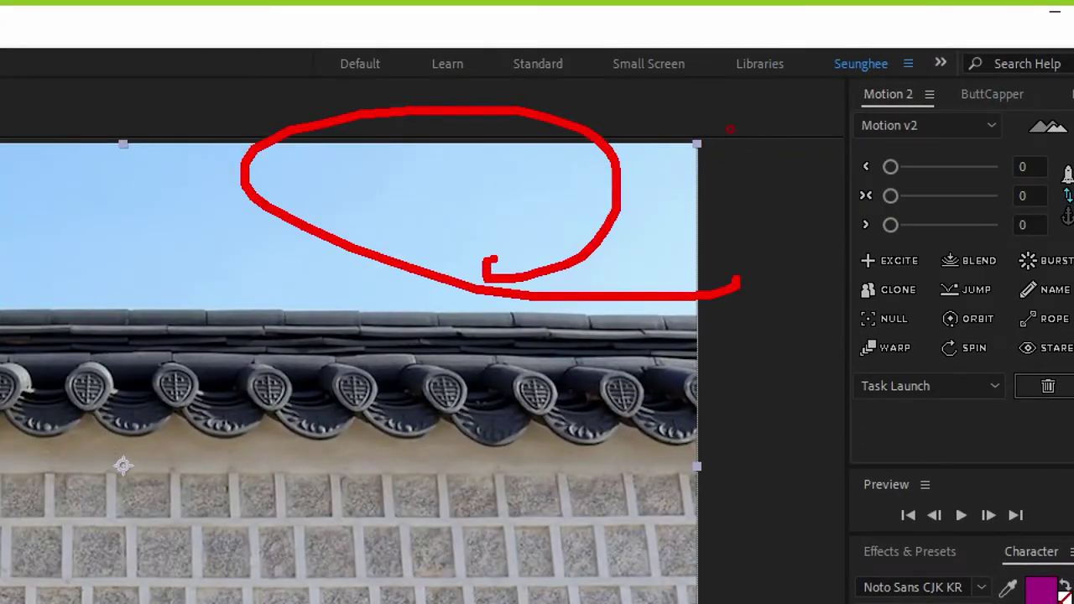
mouse_move(389, 259)
left_mouse_down()
mouse_move(162, 247)
mouse_move(386, 260)
left_mouse_up()
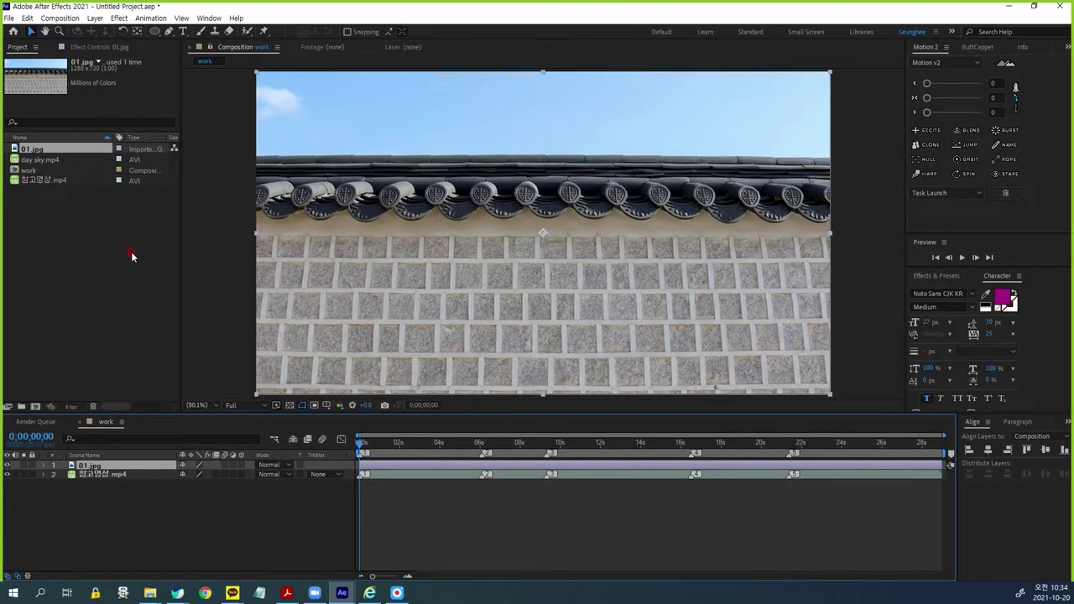
left_click(137, 515)
left_click(87, 466)
key("Delete")
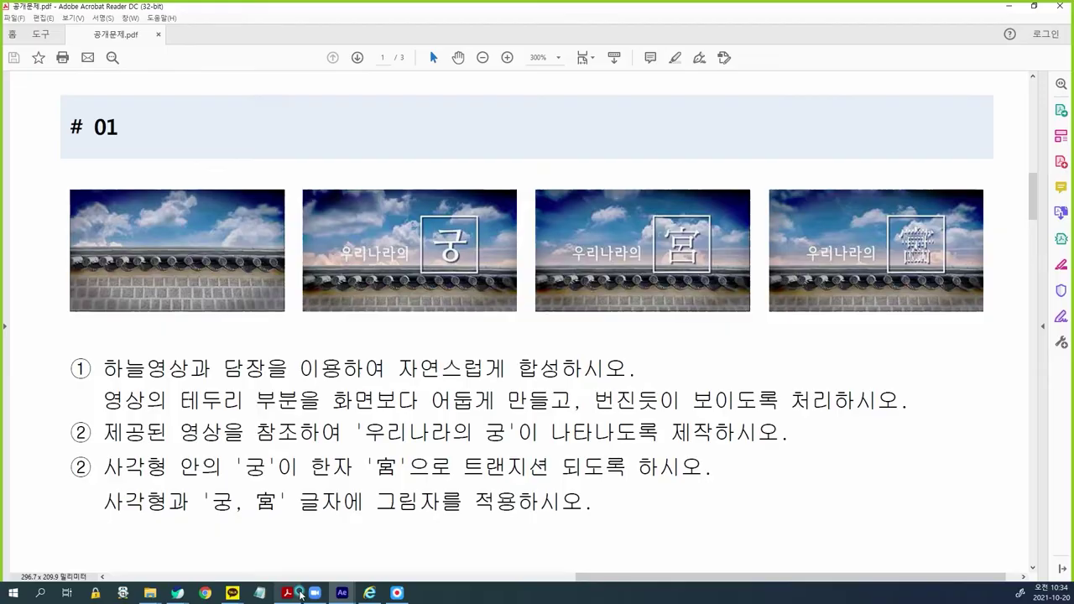
Step: Switch to 공개문제.pdf in Acrobat Reader and read the scene #01 instructions and the rule on compositing with blending modes or background removal
left_click(287, 593)
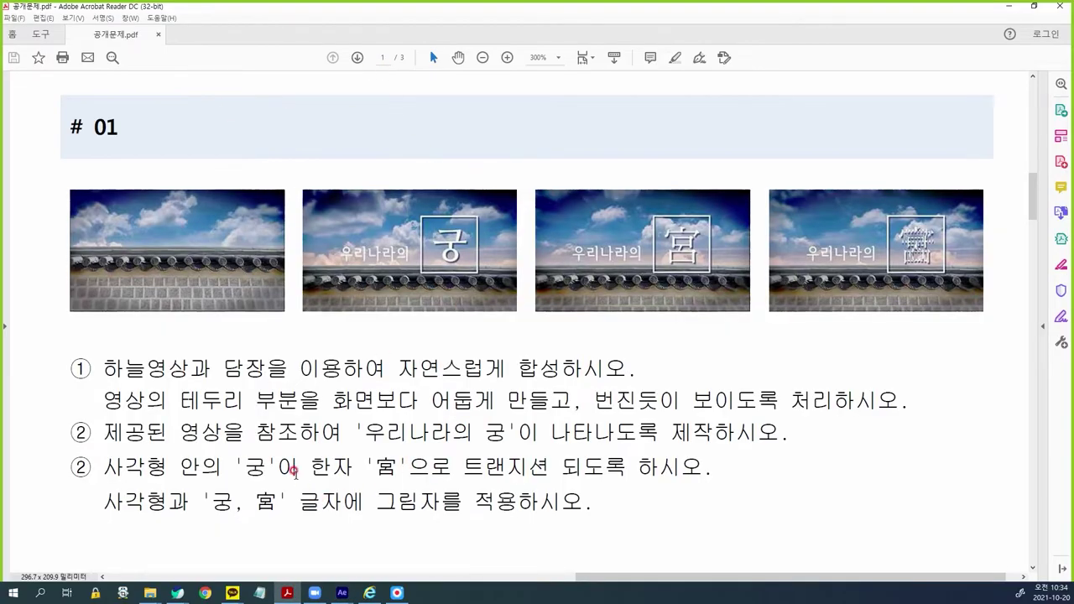
left_click_drag(235, 464, 901, 282)
left_click_drag(683, 170, 675, 170)
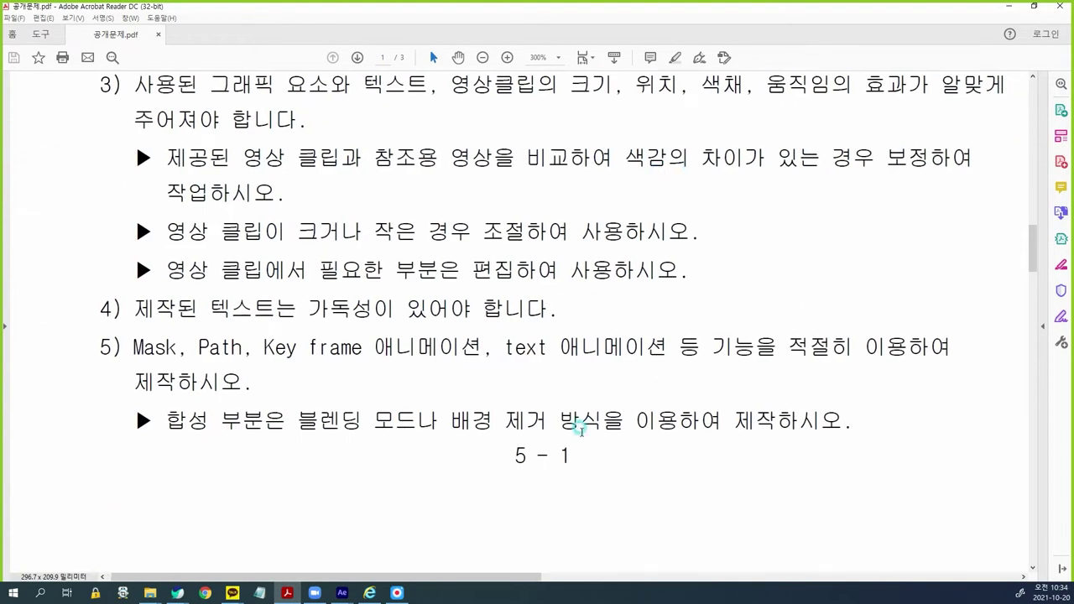
mouse_move(599, 415)
left_mouse_down()
mouse_move(438, 412)
mouse_move(581, 438)
mouse_move(570, 390)
mouse_move(766, 439)
left_mouse_up()
key("Escape")
left_click_drag(815, 295, 230, 400)
left_click_drag(194, 460, 213, 492)
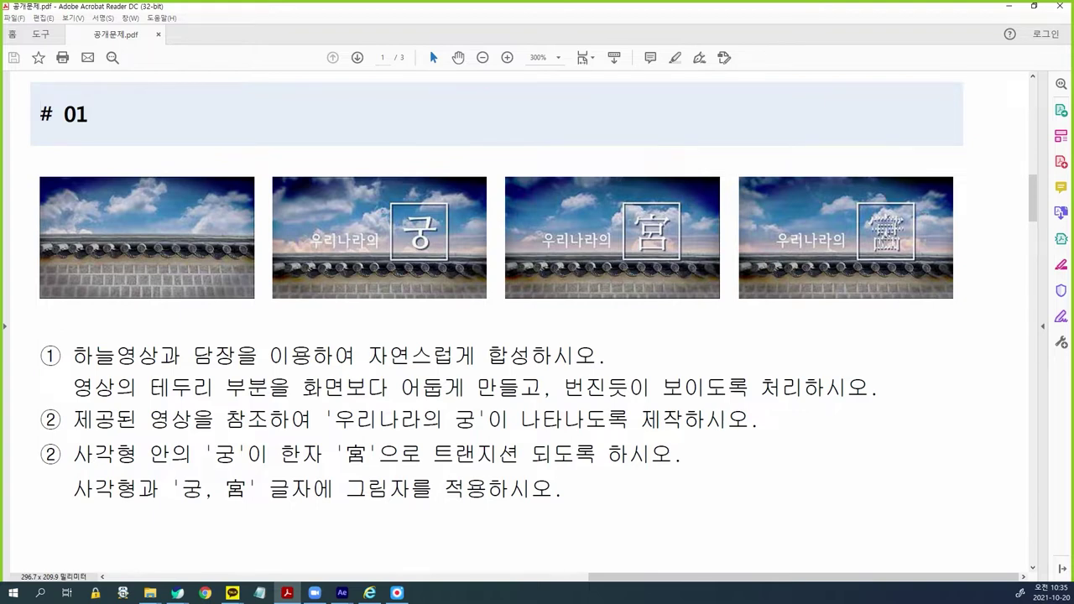
Step: Switch to Photoshop and open 01.jpg from the Images folder inside 실기_궁궐_연습
key("alt+Tab")
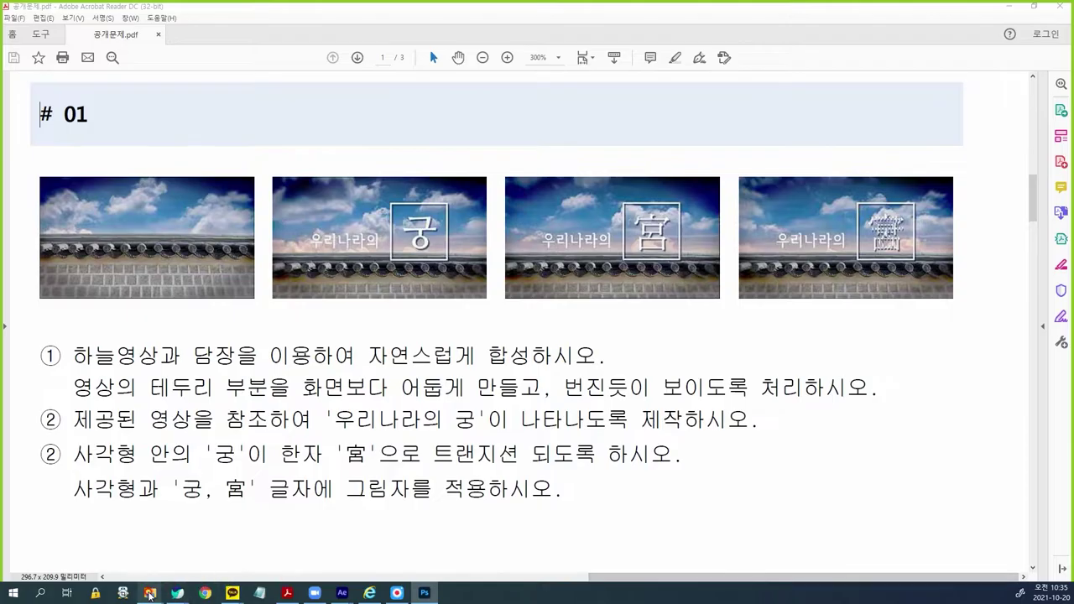
mouse_move(151, 592)
left_click(118, 567)
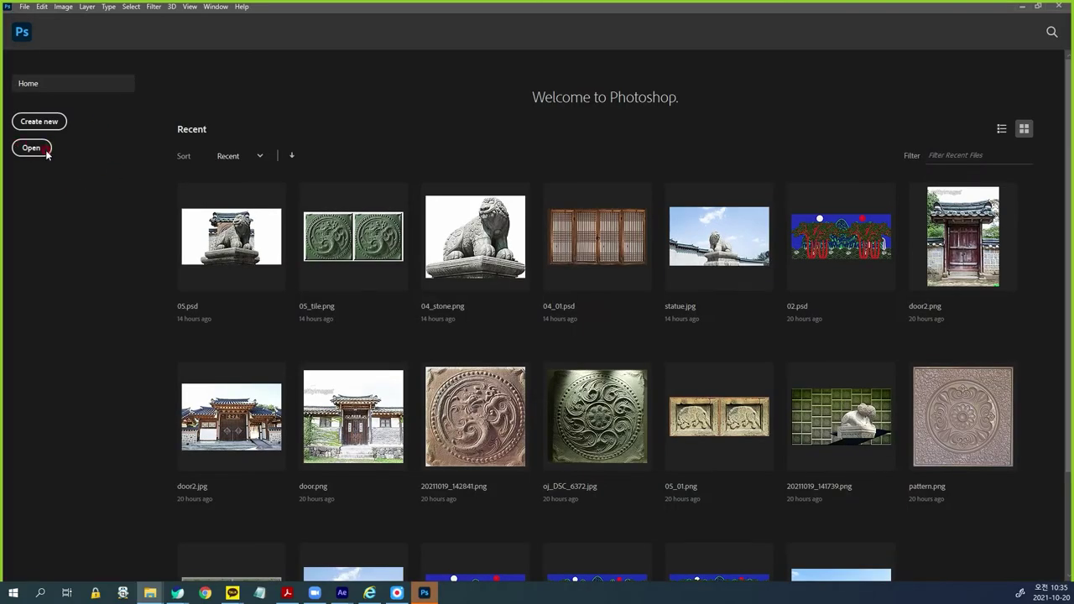
left_click(34, 149)
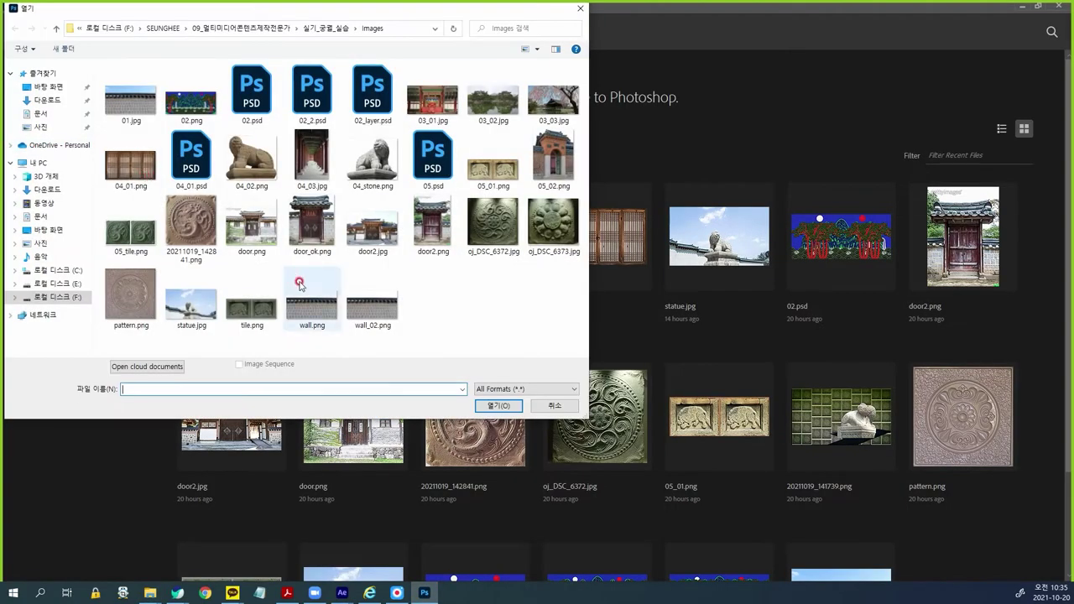
left_click(318, 28)
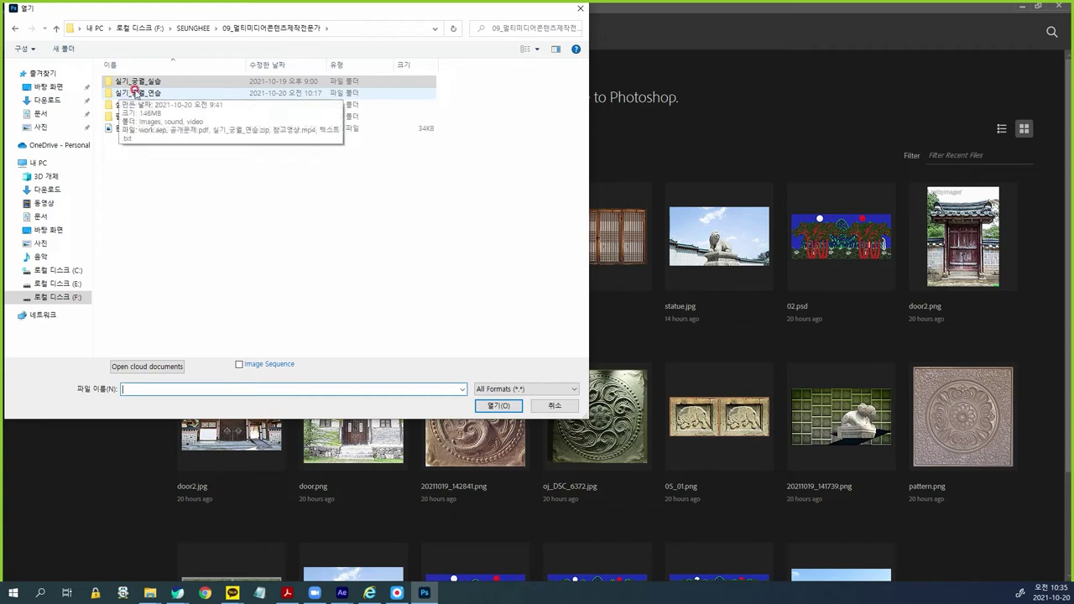
double_click(124, 82)
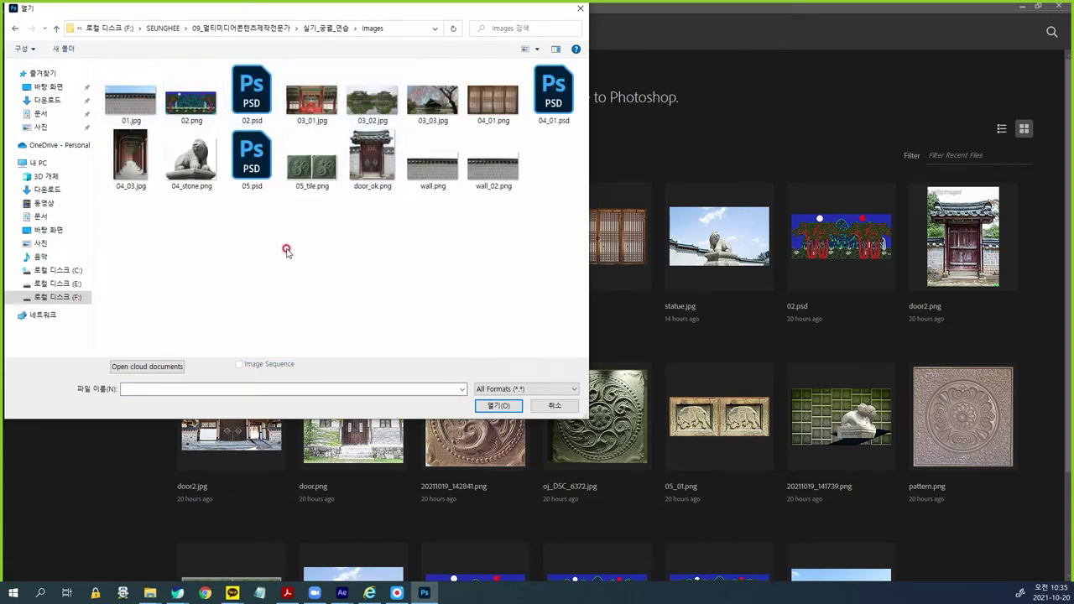
left_click(130, 99)
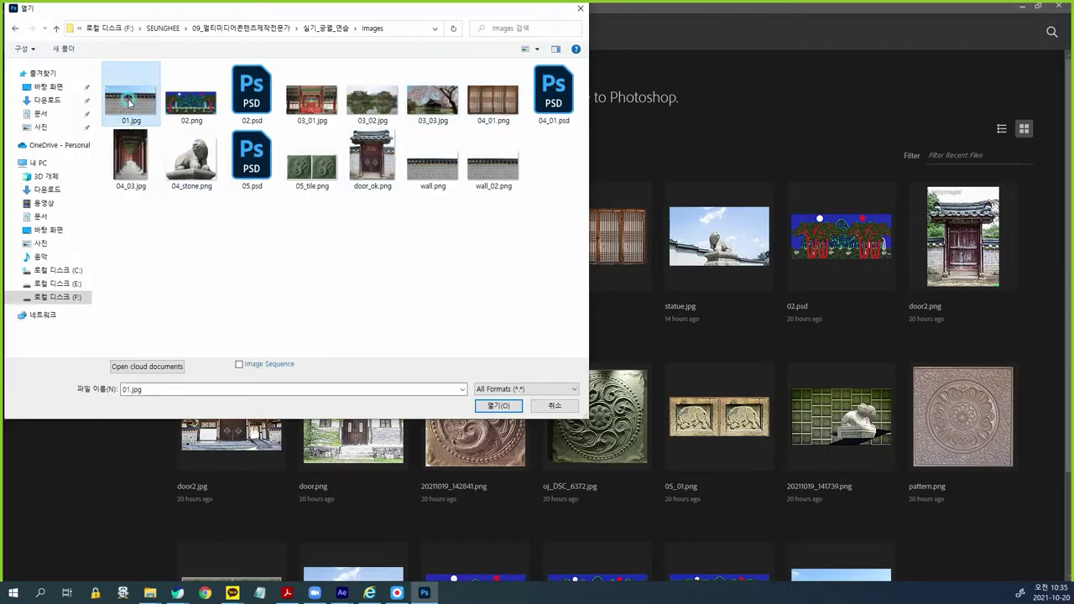
double_click(134, 113)
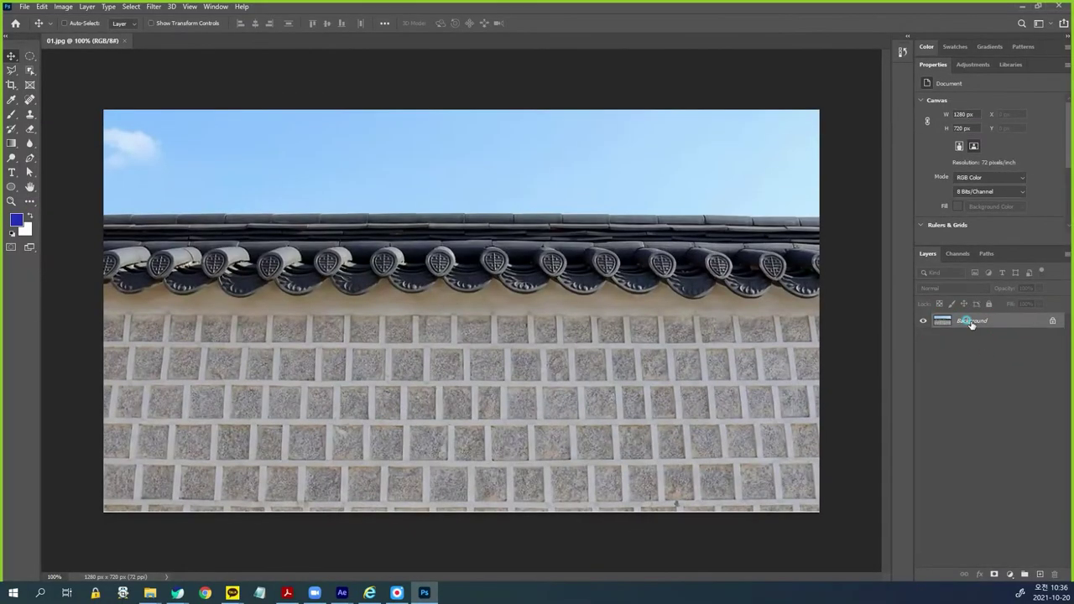
Step: Convert the locked Background to a regular layer named Layer 0 and select the blue sky with the Magic Wand at tolerance 32
double_click(971, 324)
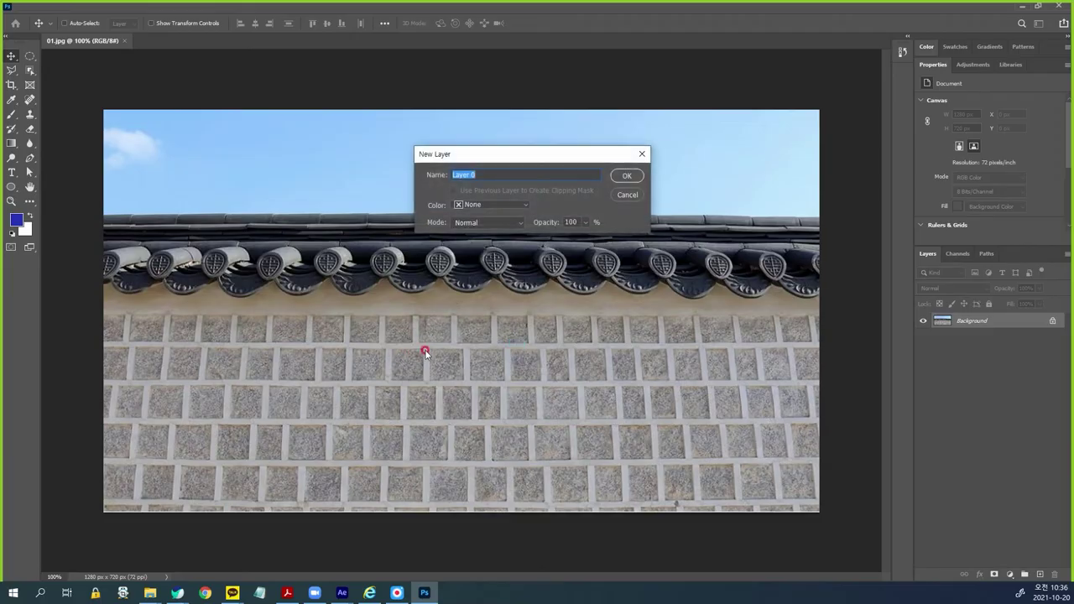
left_click(629, 173)
left_click(30, 71)
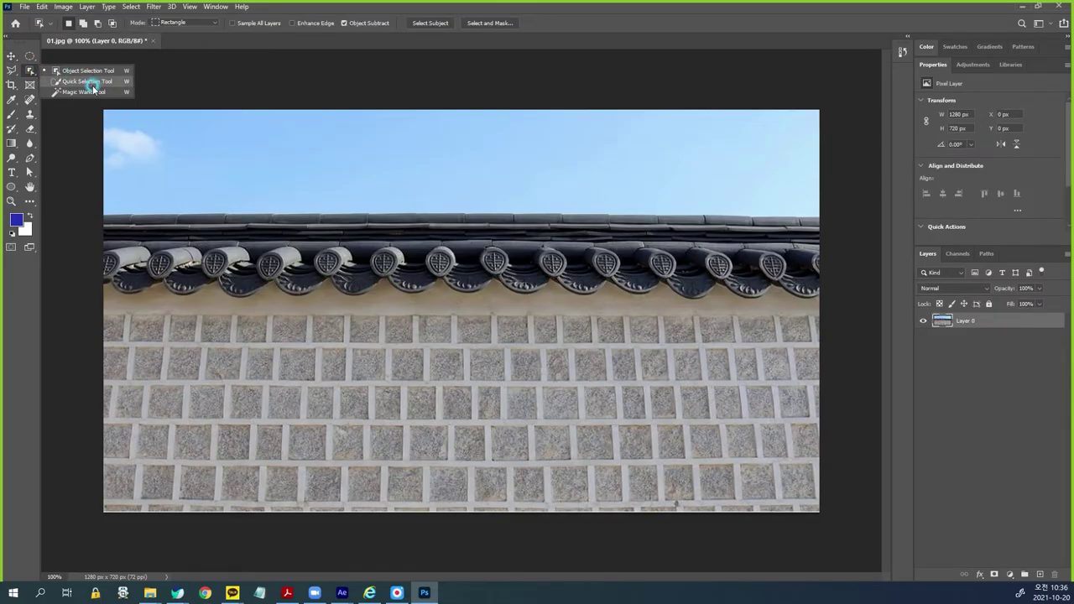
left_click(89, 92)
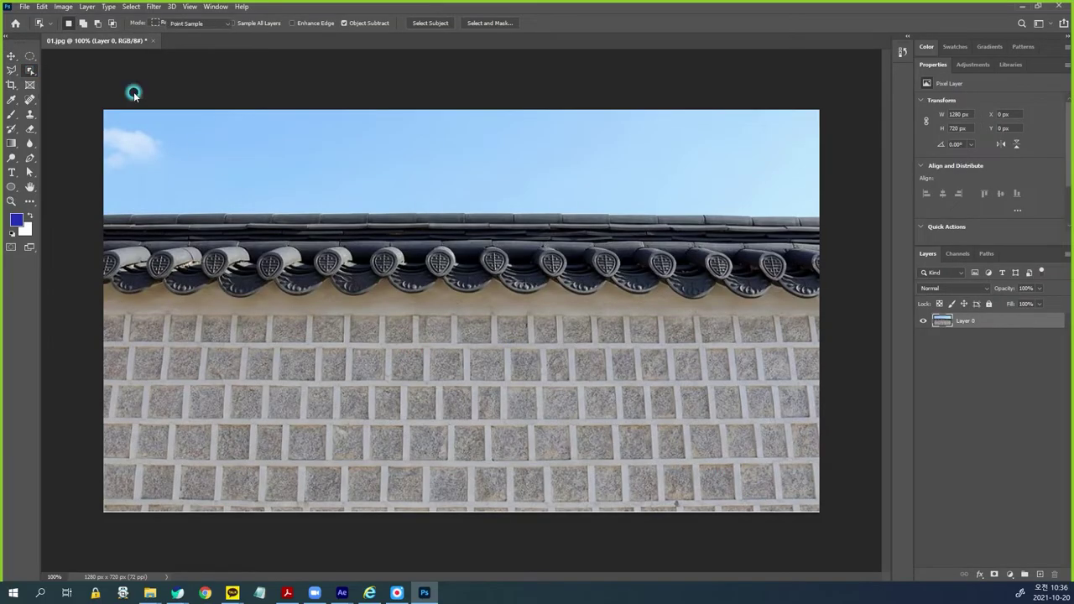
left_click(376, 162)
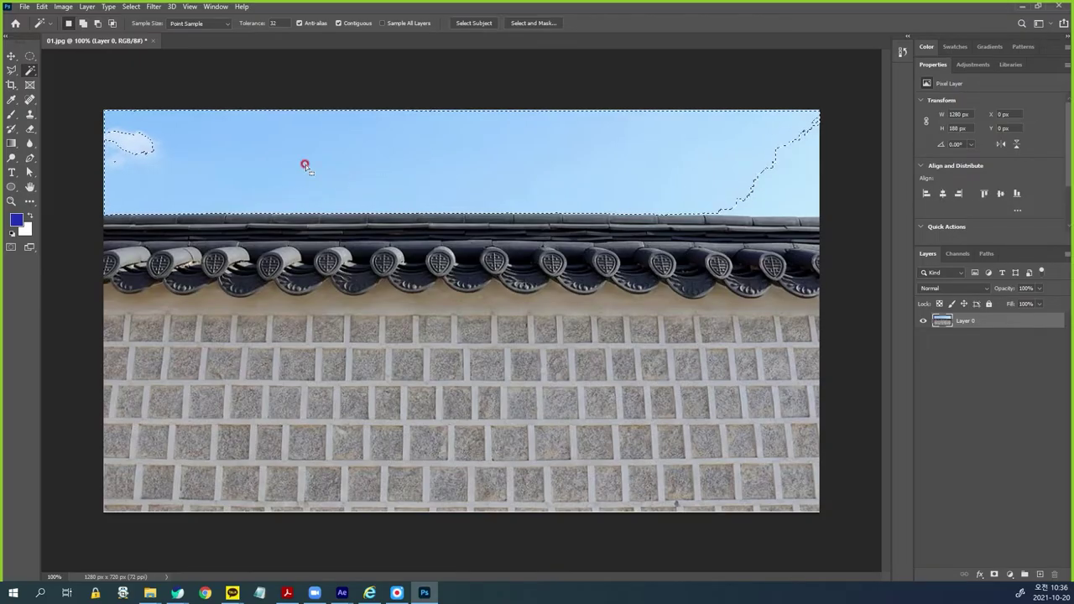
Step: Extend the selection over the whole sky with the Quick Selection tool, delete the sky and deselect
left_click(31, 72)
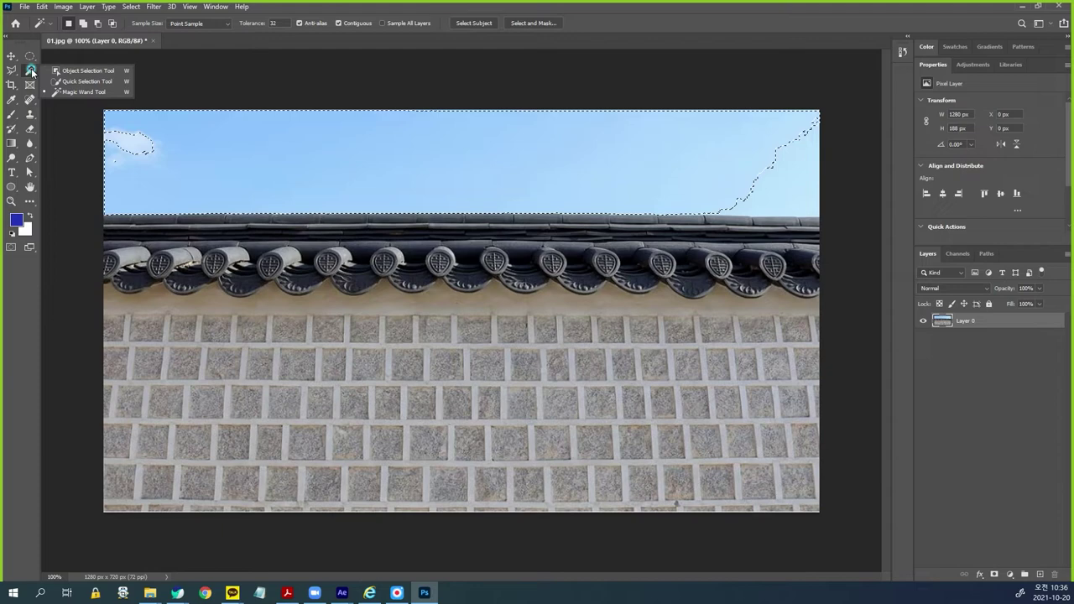
left_click(82, 86)
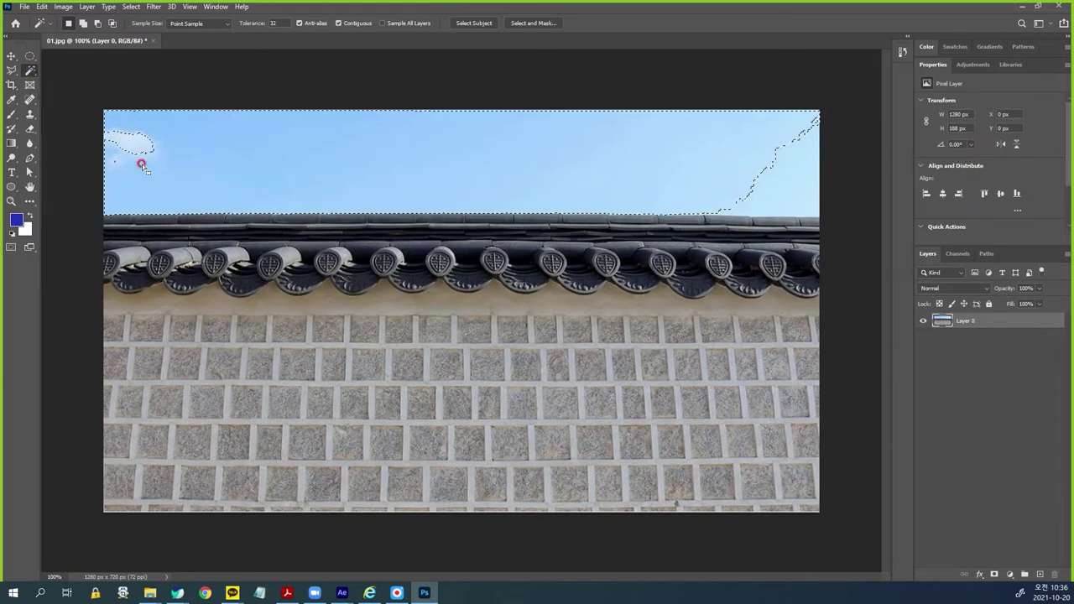
right_click(29, 71)
left_click(82, 83)
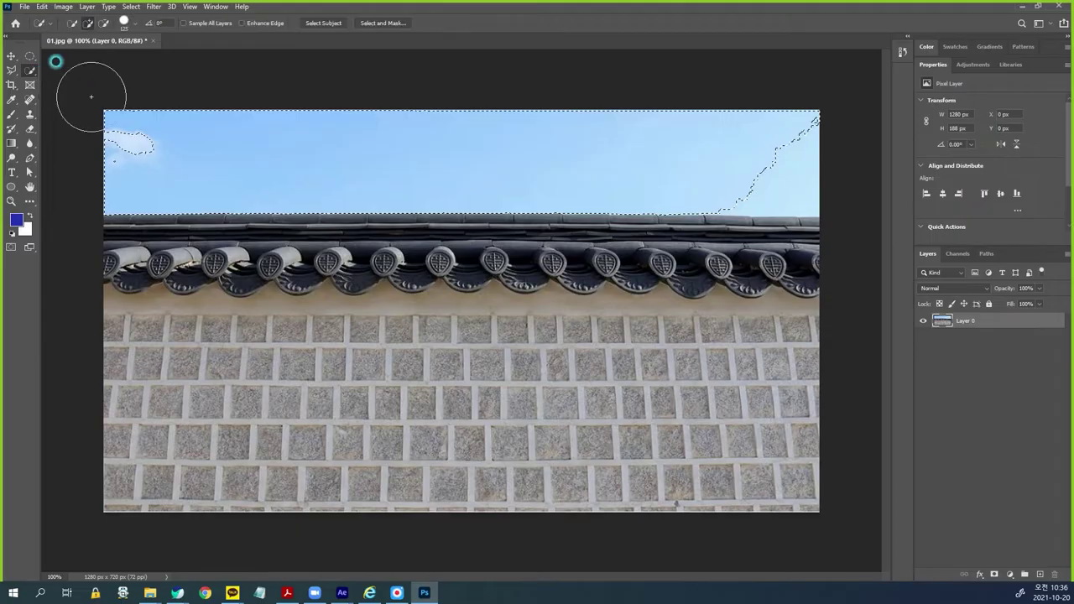
mouse_move(134, 153)
left_mouse_down()
mouse_move(311, 143)
mouse_move(774, 168)
mouse_move(523, 154)
left_mouse_up()
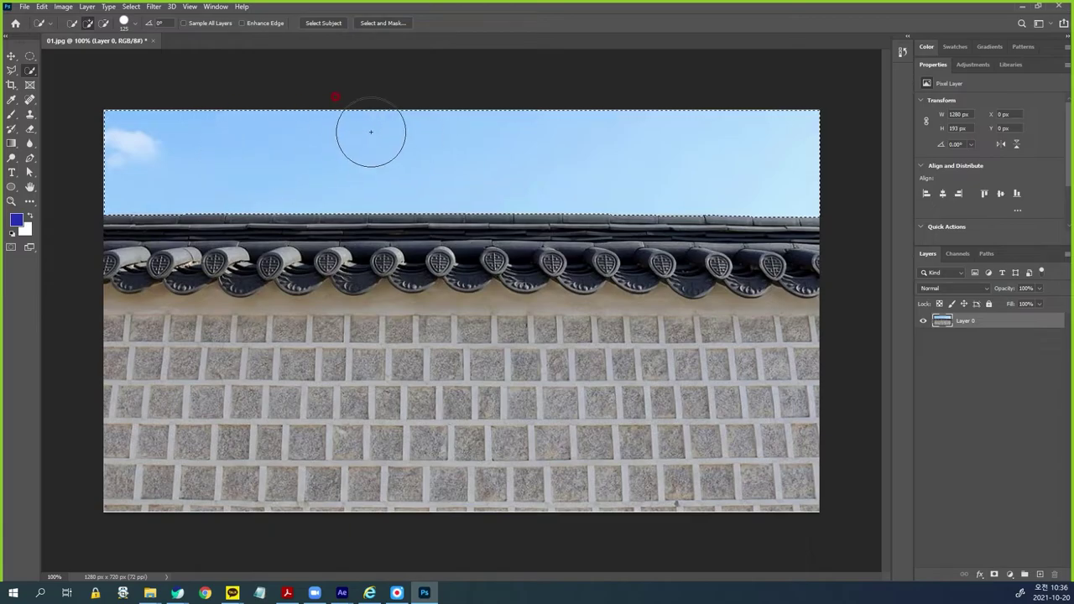
key("Delete")
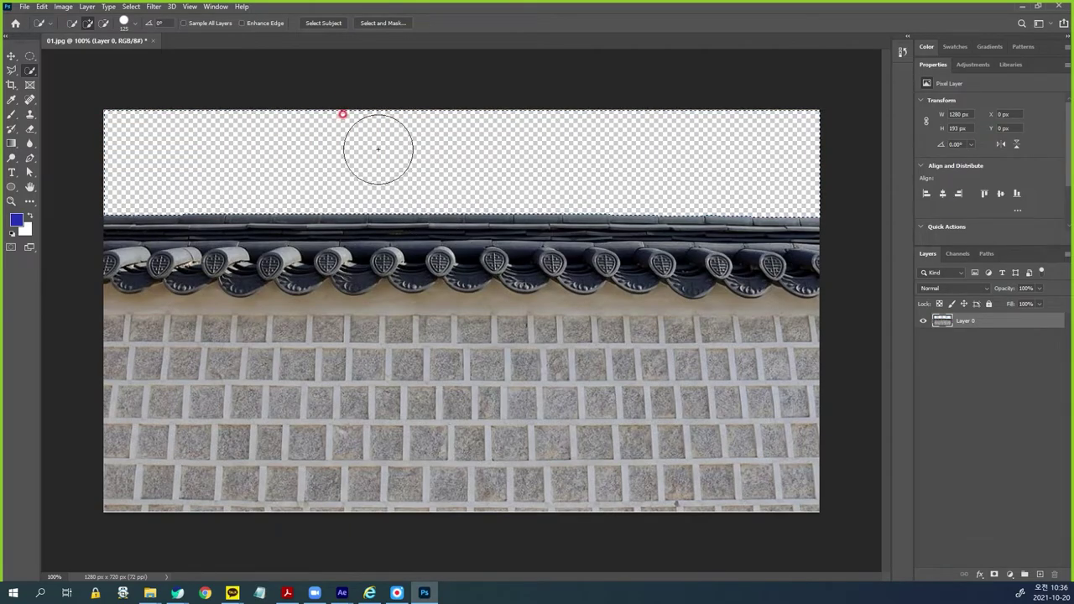
key("ctrl+d")
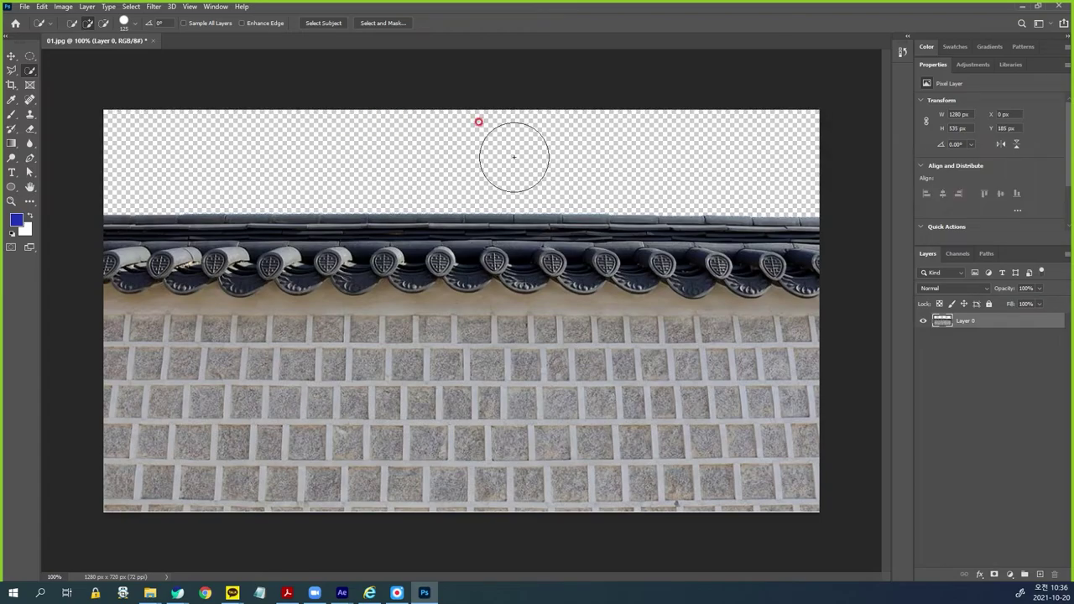
left_click(28, 8)
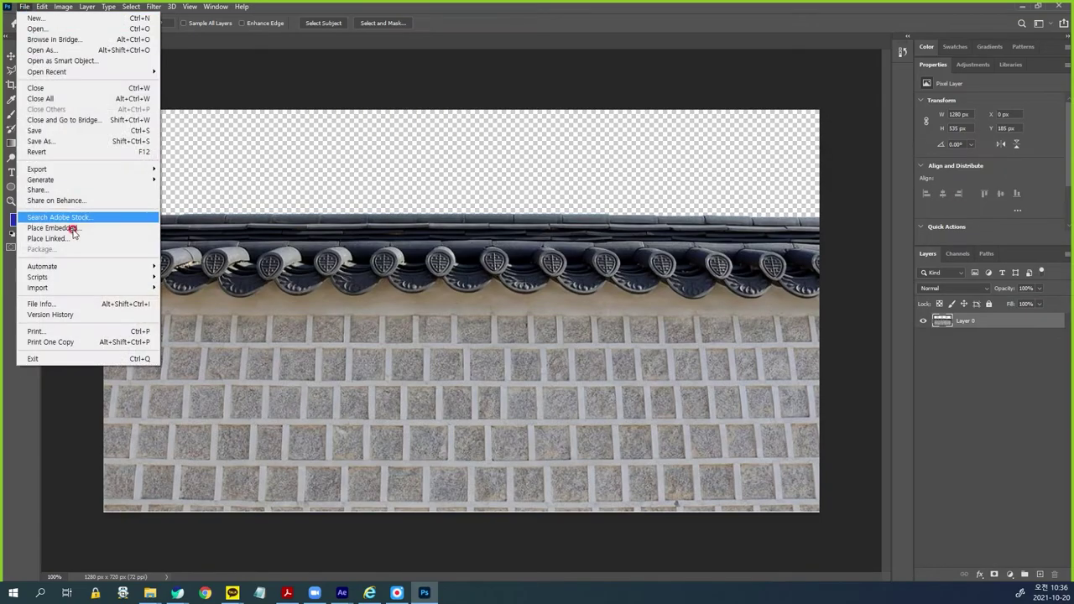
mouse_move(56, 173)
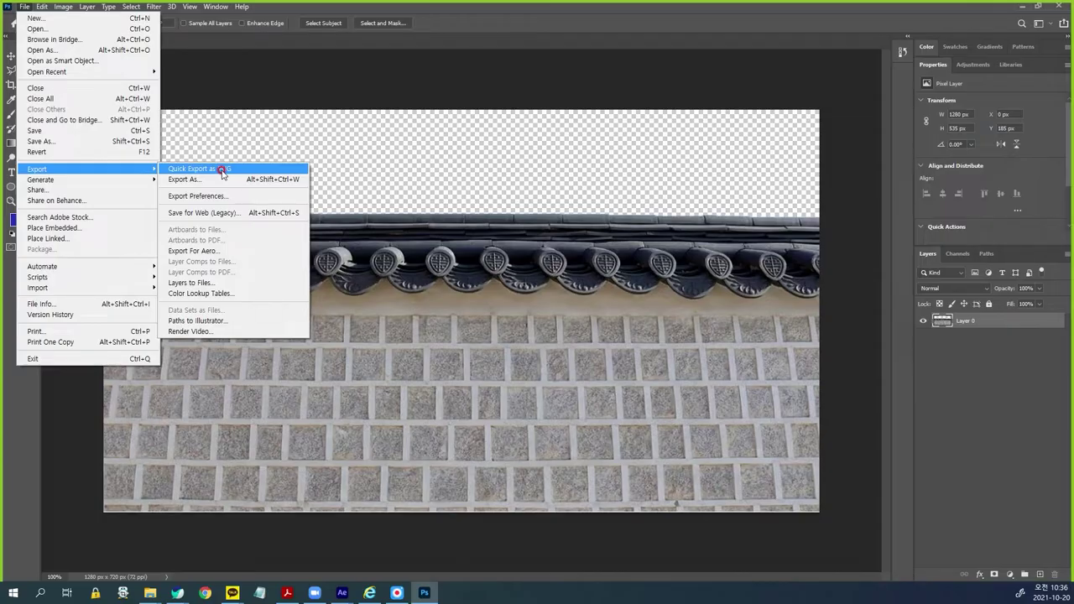
left_click(219, 213)
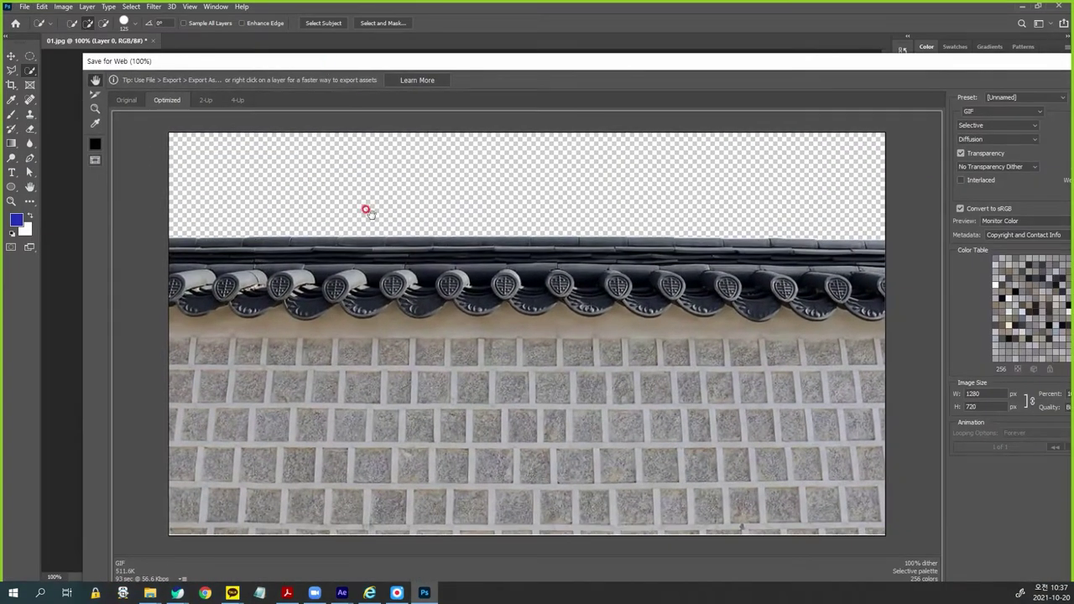
left_click(652, 61)
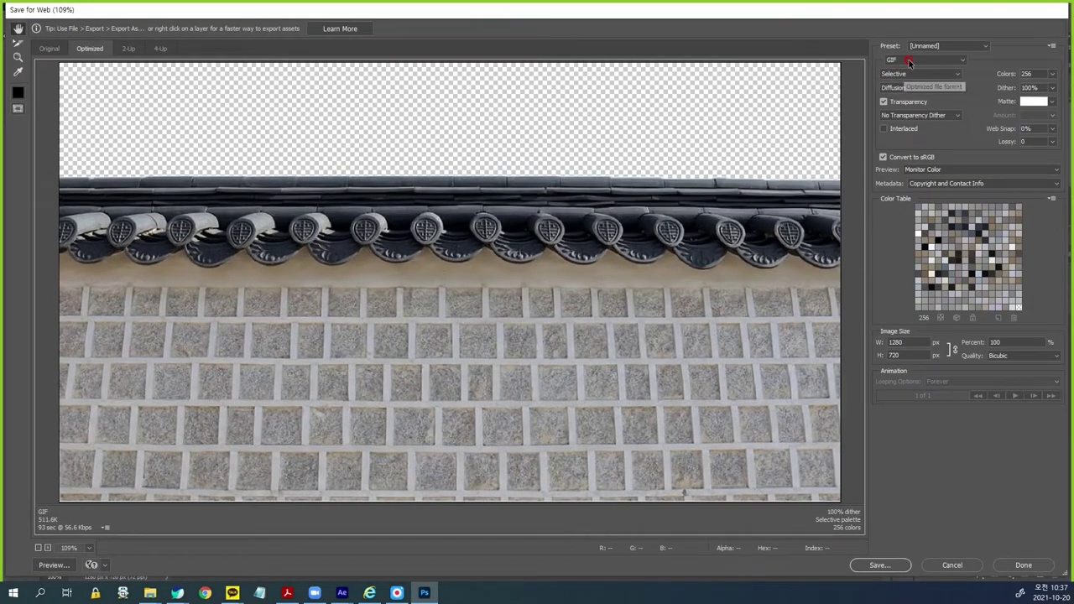
left_click(908, 61)
left_click(894, 95)
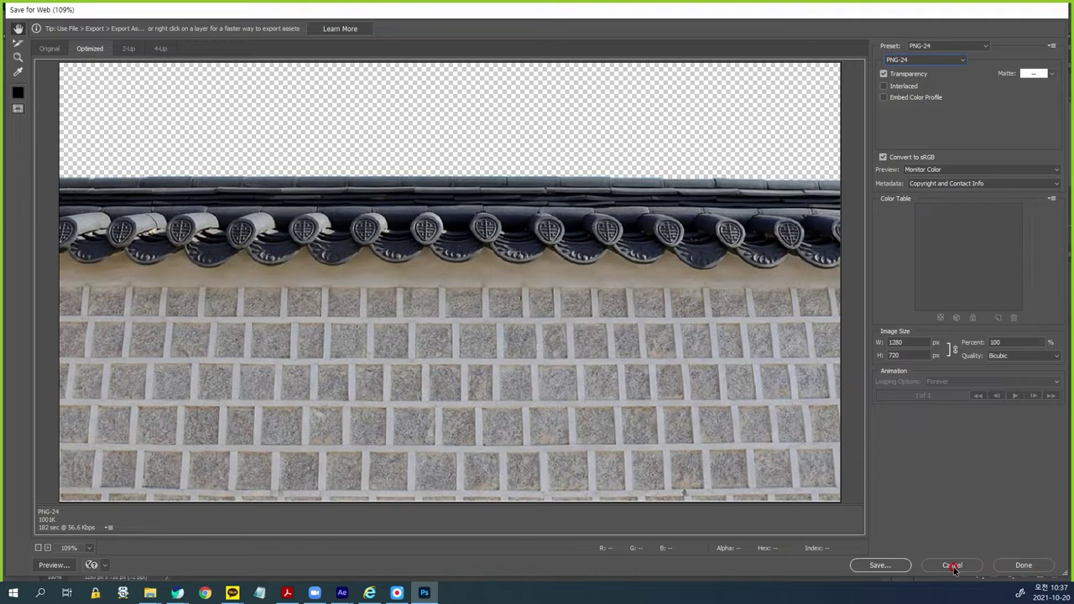
left_click(1023, 565)
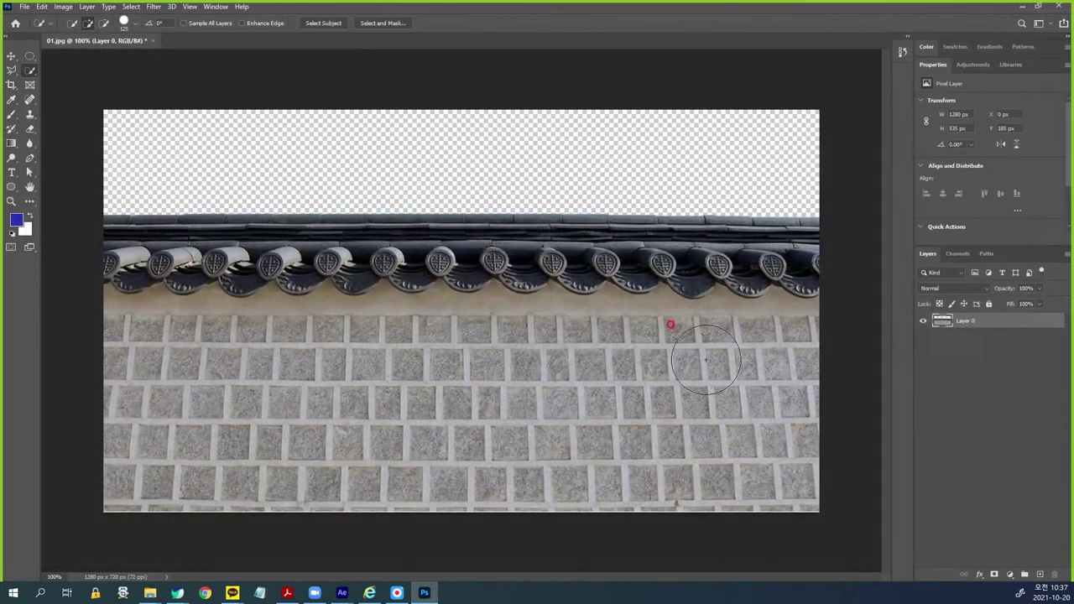
Step: Quick-export the cut-out wall as wall.png into the Images folder, replacing the existing file
left_click(25, 6)
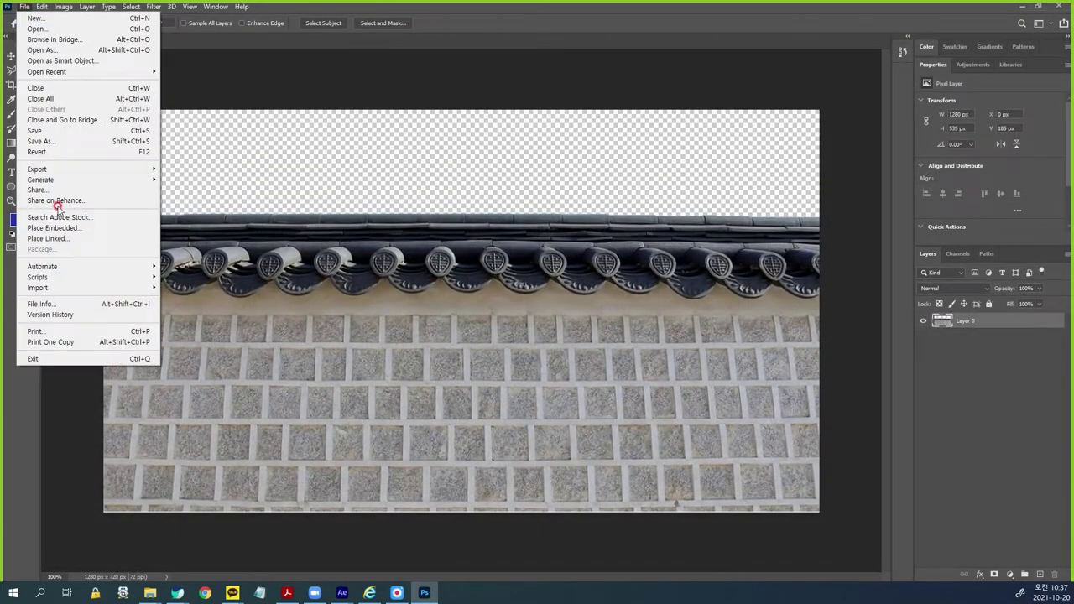
mouse_move(50, 168)
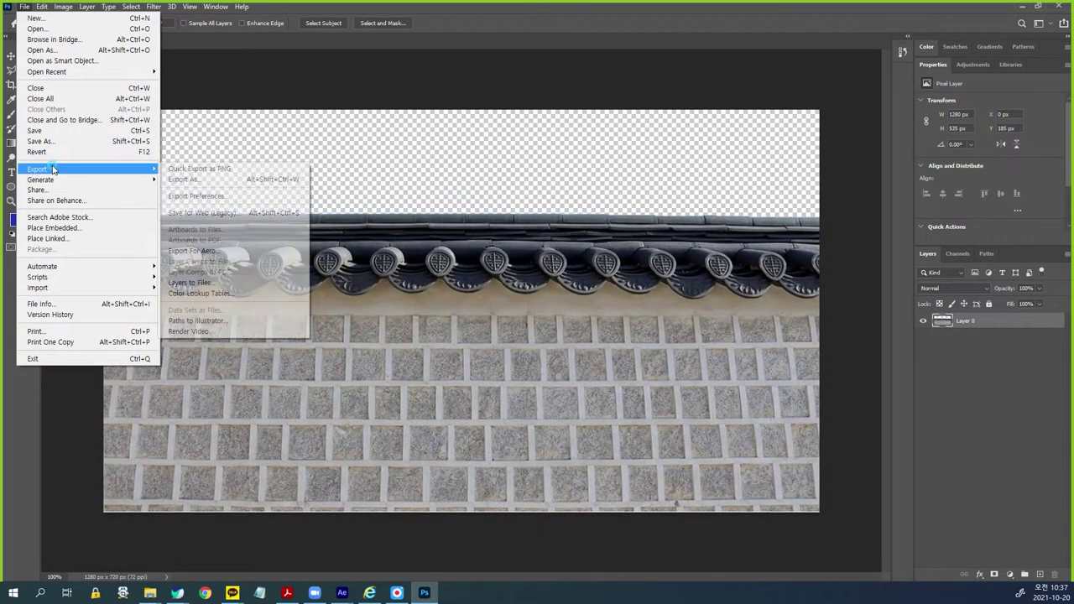
left_click(237, 170)
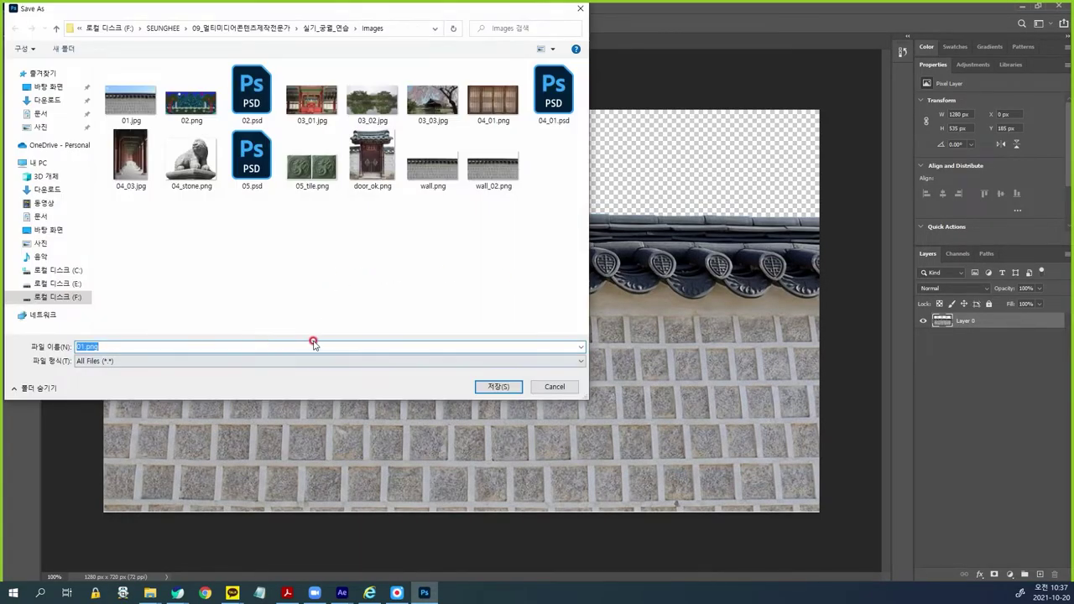
type("wall")
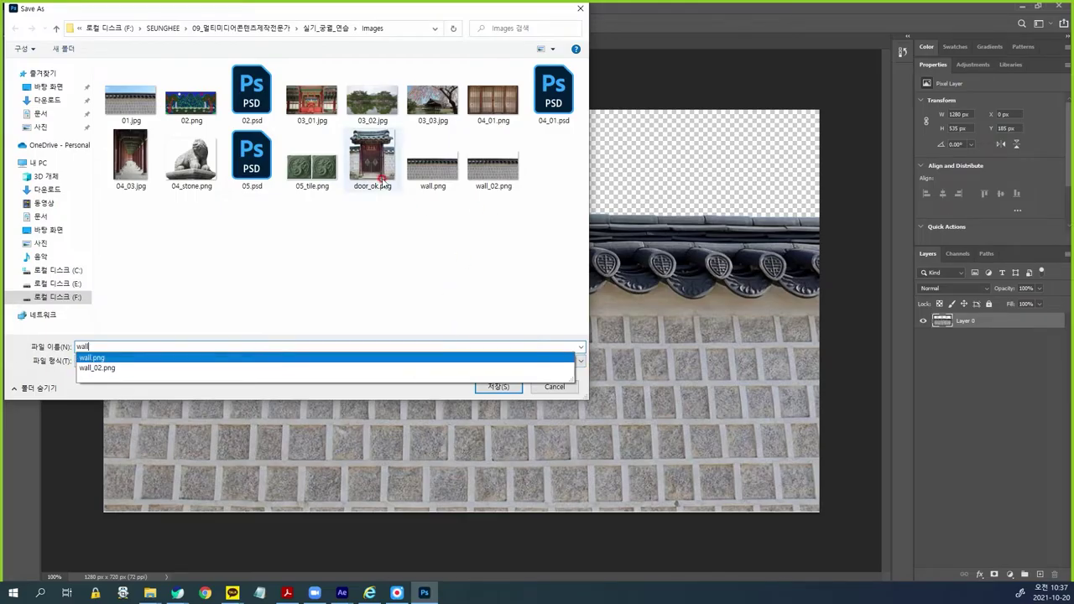
left_click(440, 168)
left_click(516, 387)
left_click(537, 298)
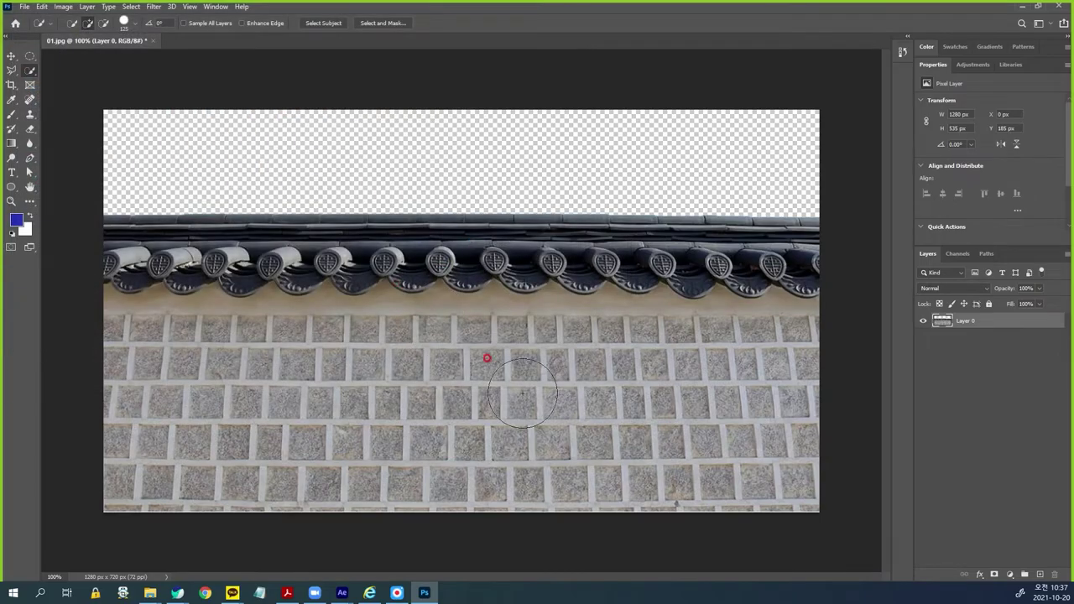
Step: Switch to the untitled After Effects project and import wall.png from the Images folder
mouse_move(341, 592)
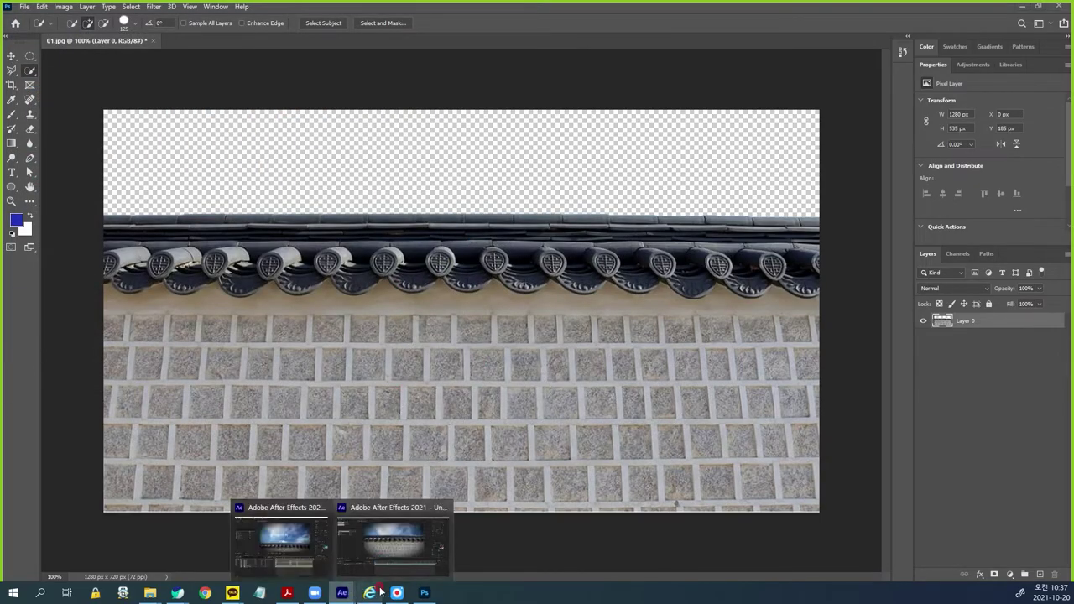
left_click(395, 572)
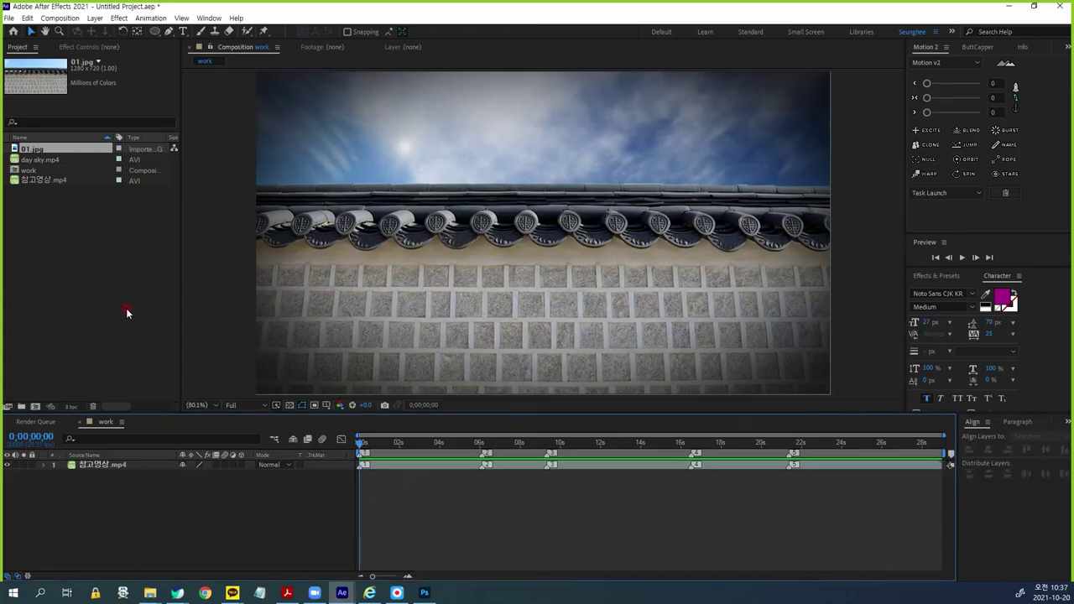
double_click(92, 241)
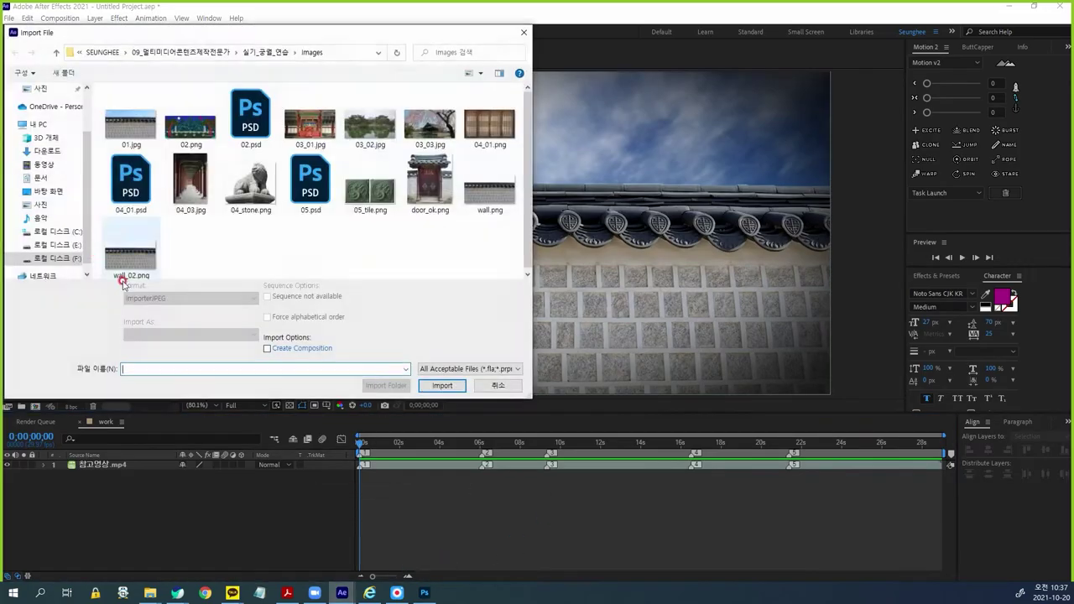
double_click(487, 201)
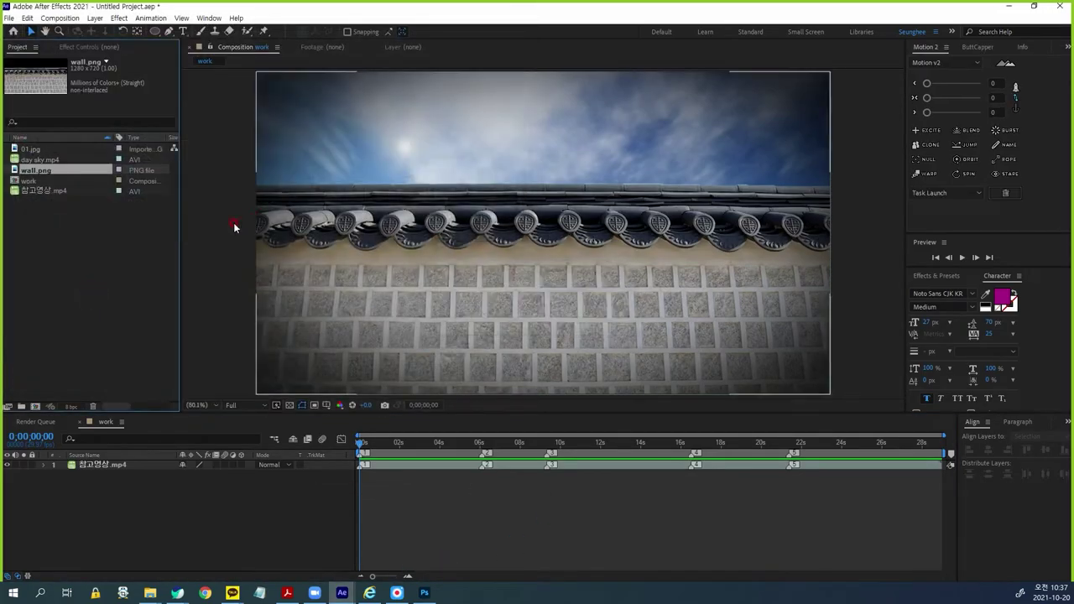
Step: Add wall.png above the reference video in the work composition and hide its layer
left_click_drag(44, 174, 101, 462)
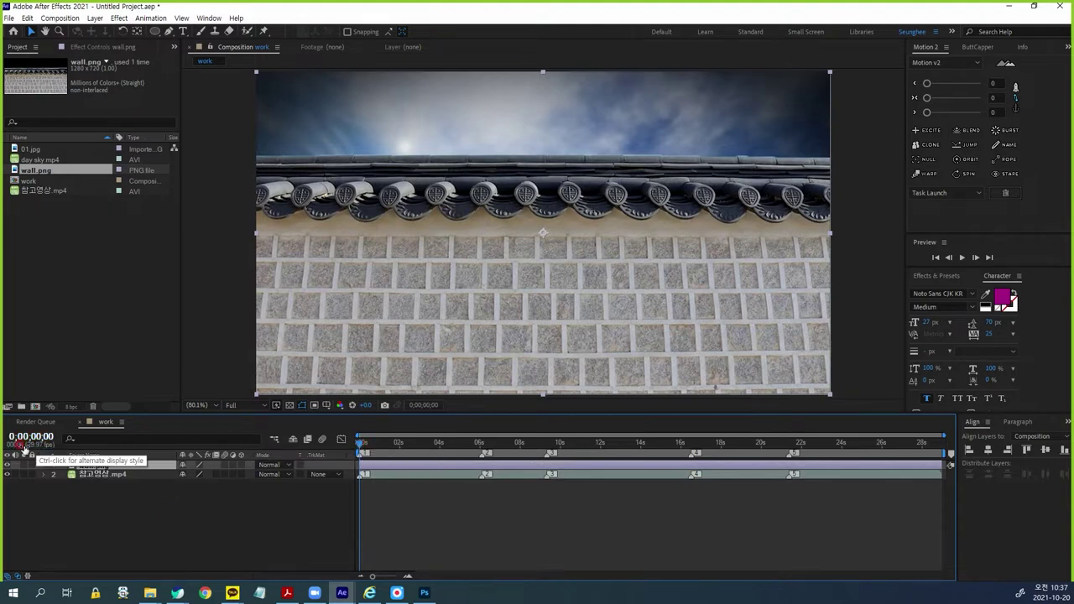
left_click(7, 465)
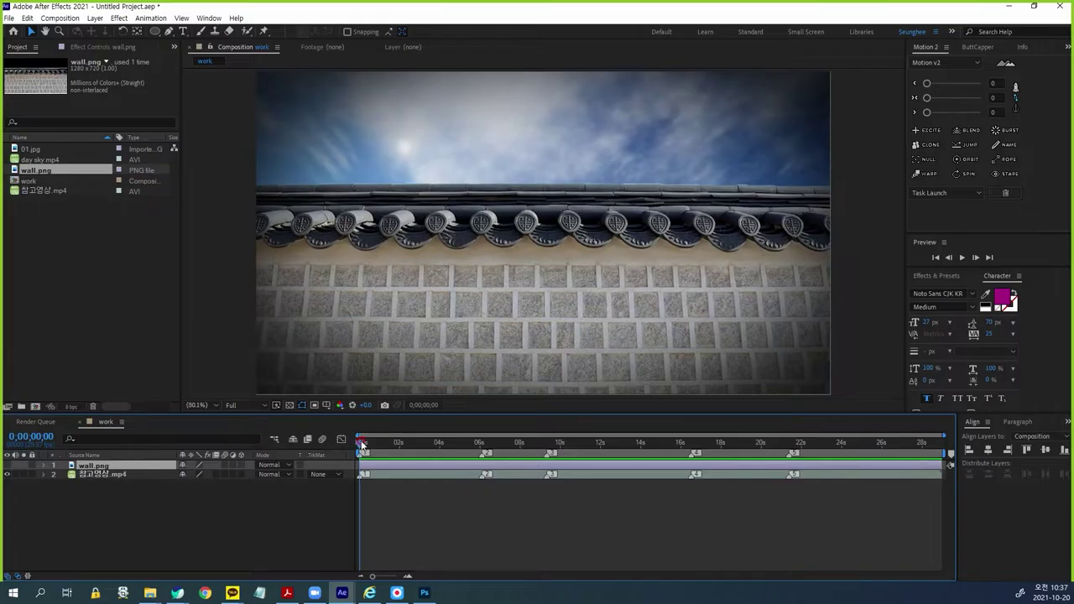
Step: Mark the start and end of the reference wall movement on the wall.png layer at 0;00;00;10 and 0;00;01;05
mouse_move(360, 443)
left_mouse_down()
mouse_move(376, 449)
mouse_move(356, 450)
mouse_move(365, 451)
left_mouse_up()
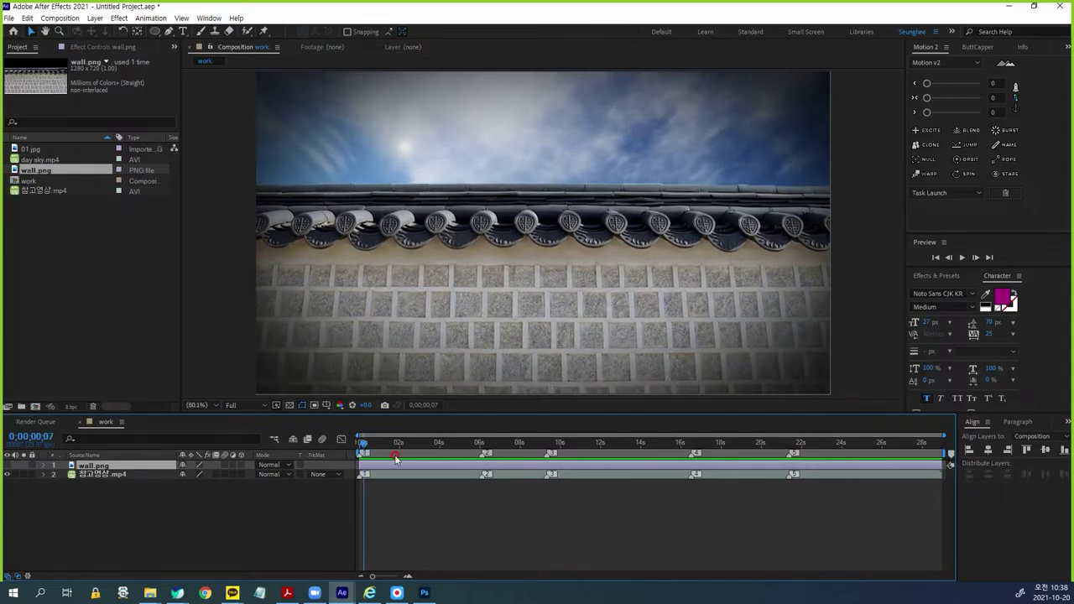
key("space")
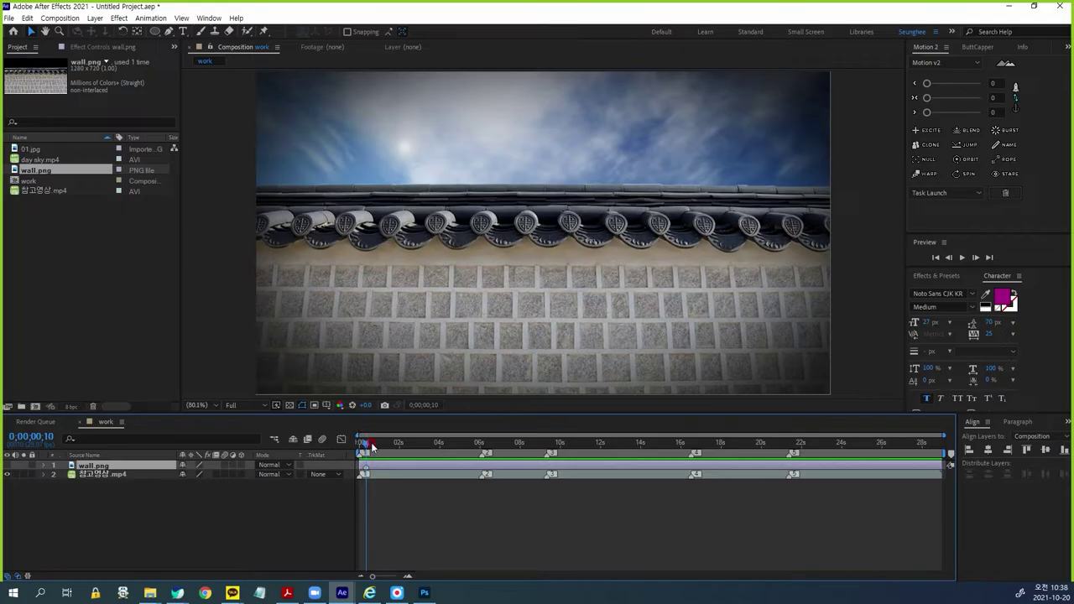
key("equal")
key("equal")
left_click_drag(408, 436, 461, 461)
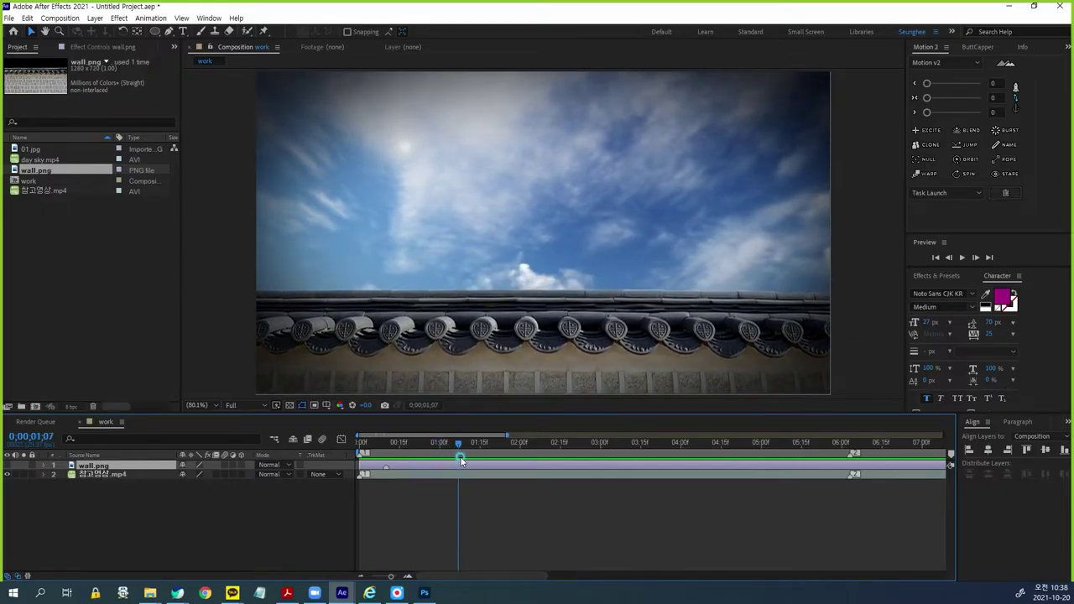
key("Page_Down")
key("Page_Up")
key("Page_Up")
key("Page_Up")
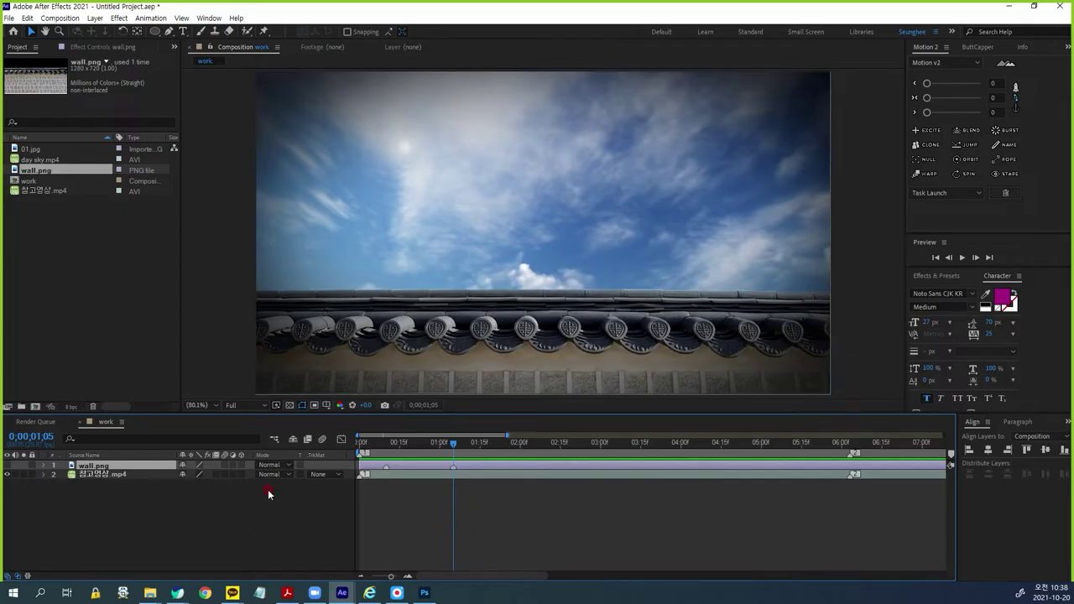
Step: Show the wall.png layer, set its Position to 640, 660 at 0;00;01;05 and turn on keyframing for Position
left_click(6, 465)
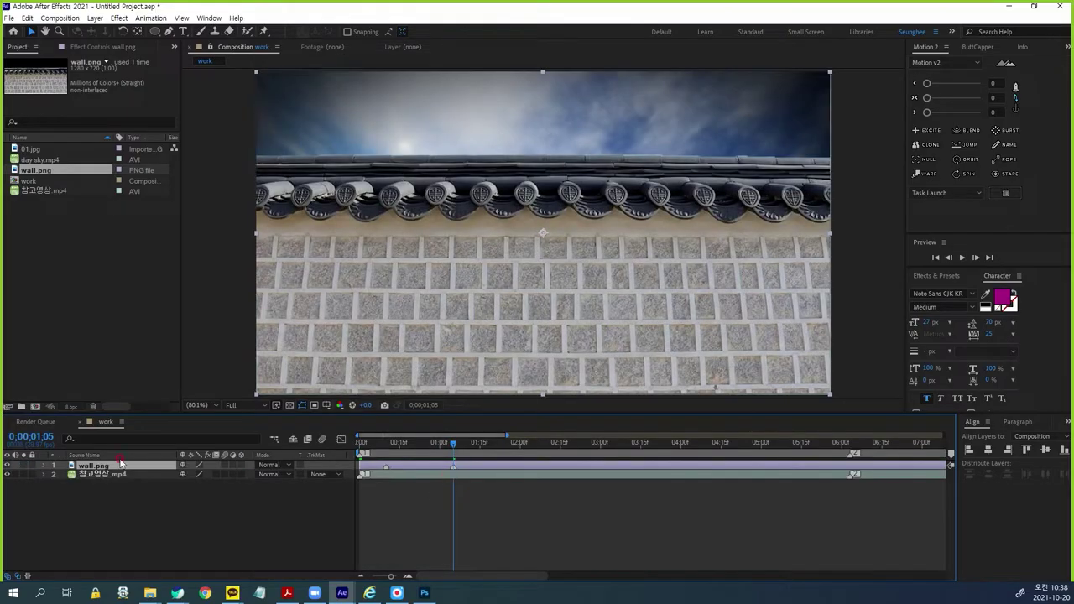
key("p")
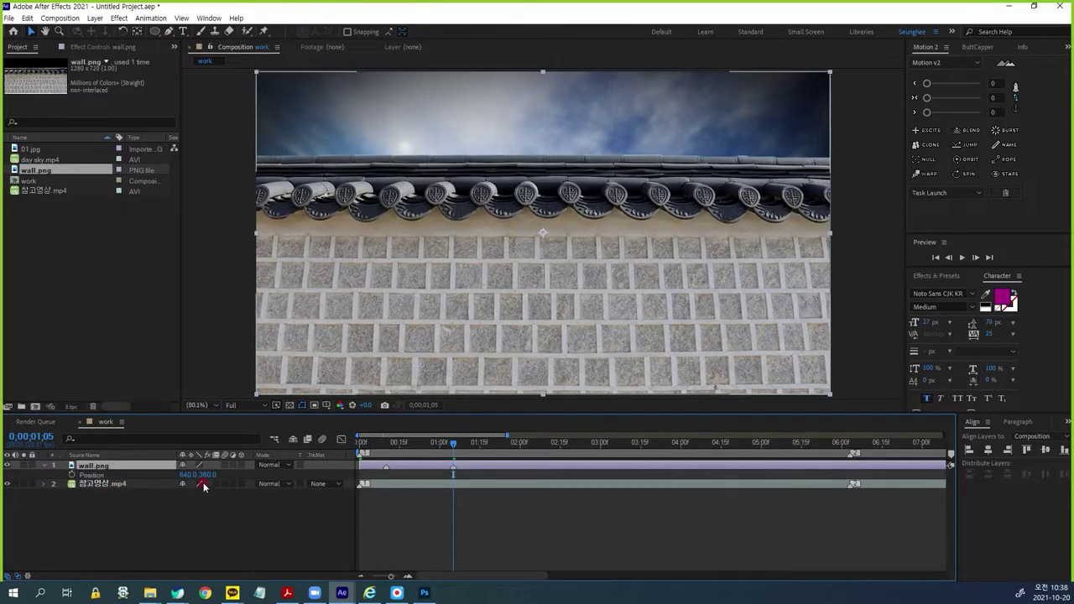
left_click_drag(206, 476, 355, 494)
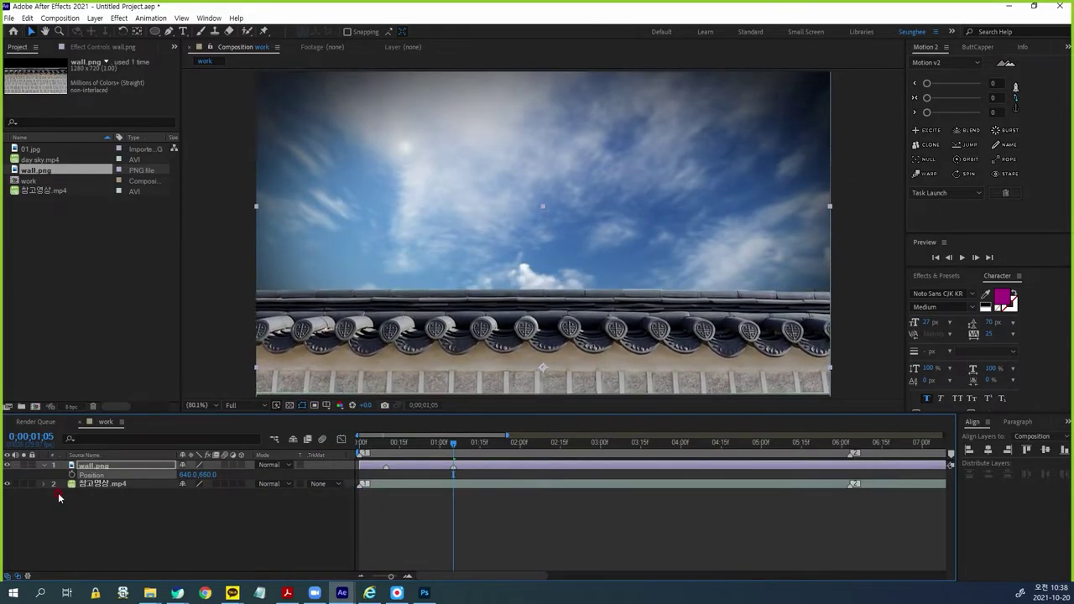
left_click(72, 475)
Step: Keyframe the wall.png Position at 640, 427 at the 0;00;00;10 marker and preview the movement
left_click_drag(455, 451, 376, 476)
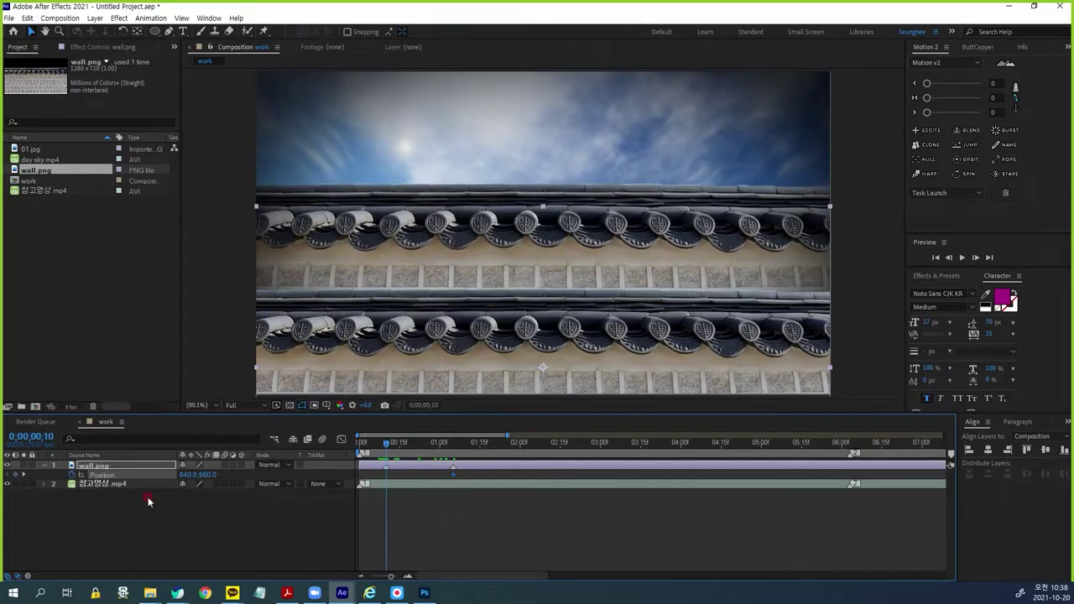
left_click(210, 475)
mouse_move(208, 475)
left_mouse_down()
mouse_move(30, 502)
mouse_move(62, 497)
mouse_move(49, 501)
mouse_move(75, 511)
left_mouse_up()
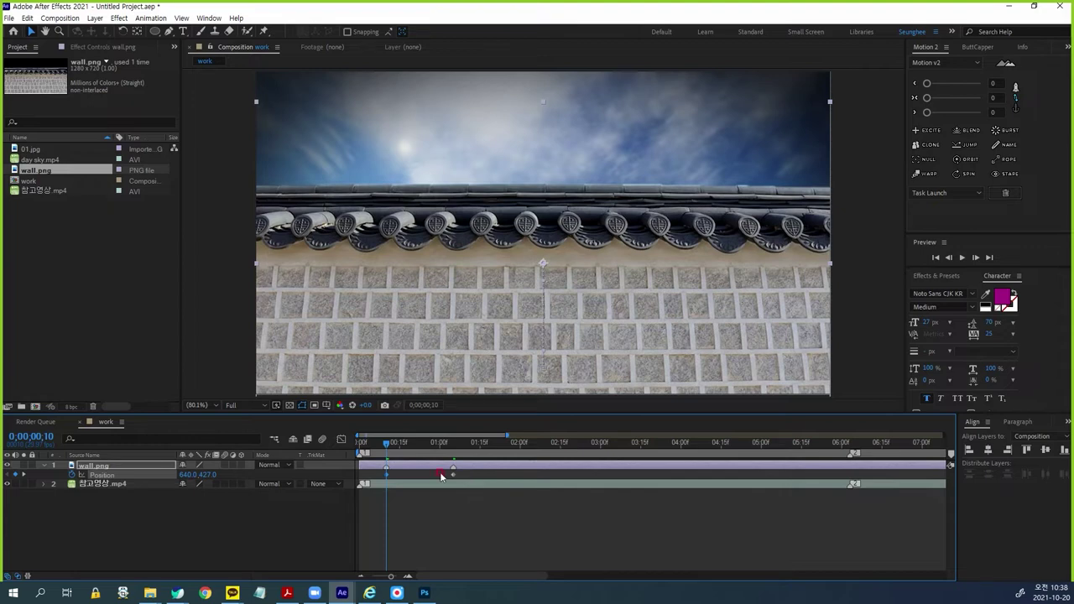
key("space")
Step: Apply Easy Ease to both Position keyframes of wall.png and preview the motion against the reference video
left_click(475, 441)
mouse_move(472, 443)
left_mouse_down()
mouse_move(444, 445)
mouse_move(454, 447)
left_mouse_up()
left_click(472, 474)
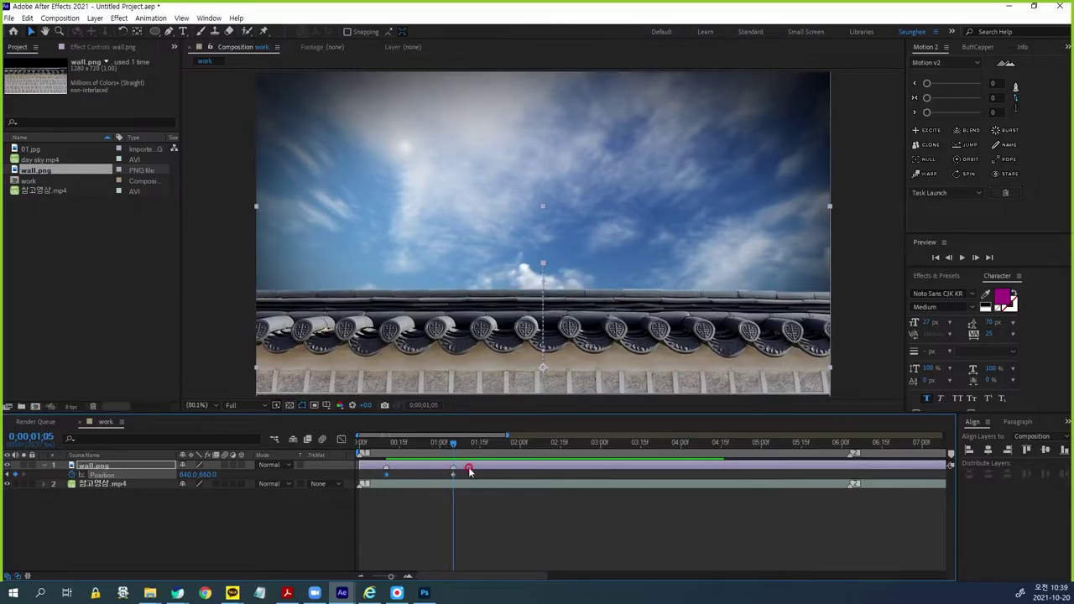
left_click(372, 484)
left_click(492, 491)
key("F9")
left_click(384, 445)
left_click(530, 521)
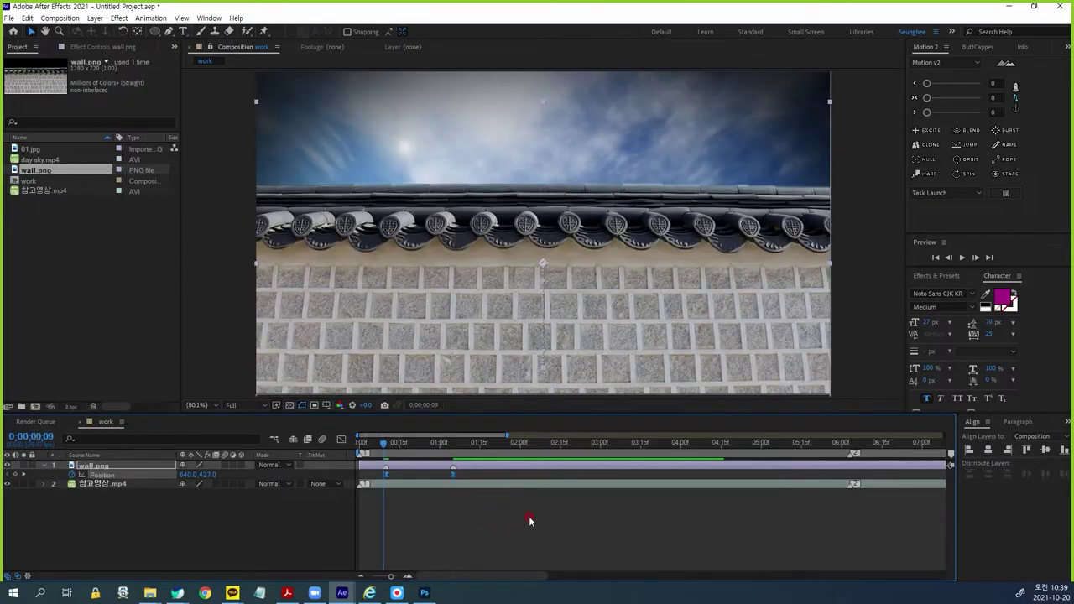
key("space")
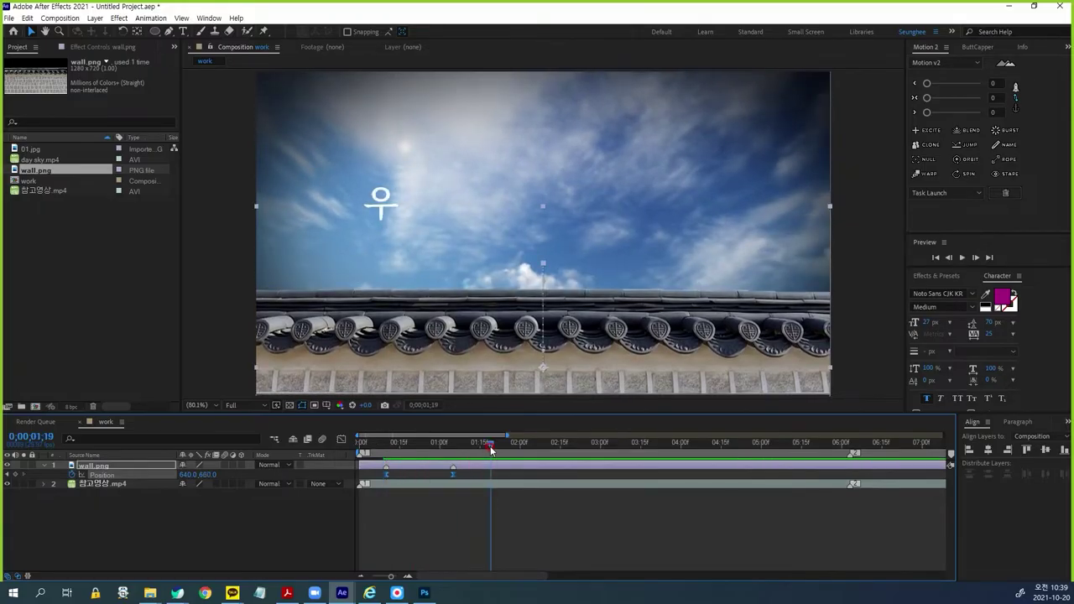
key("space")
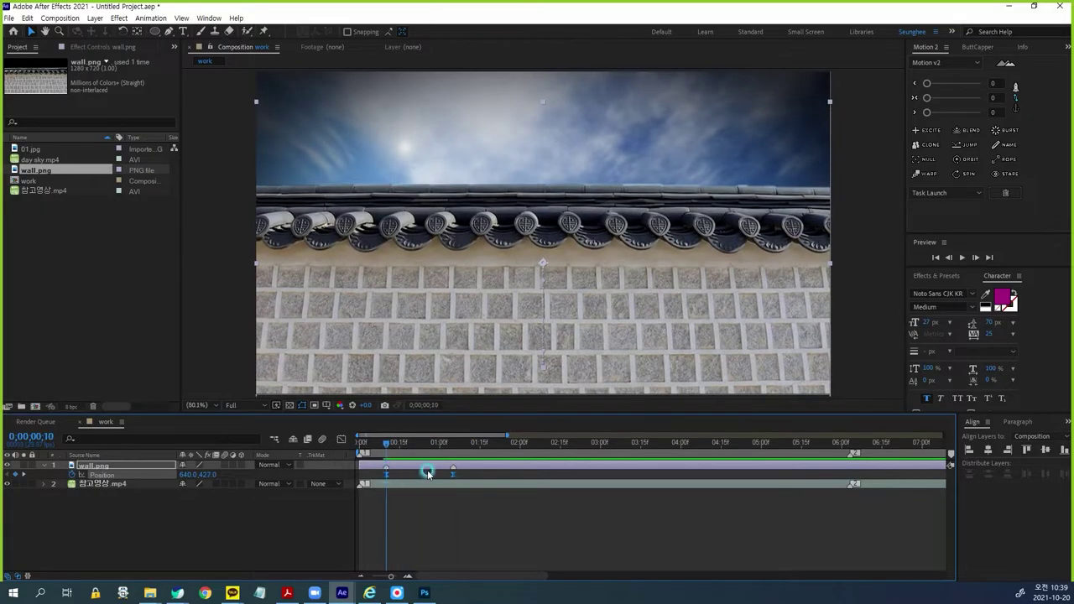
Step: Try linear interpolation on the first Position keyframe of wall.png and preview the motion for comparison
left_click(422, 515)
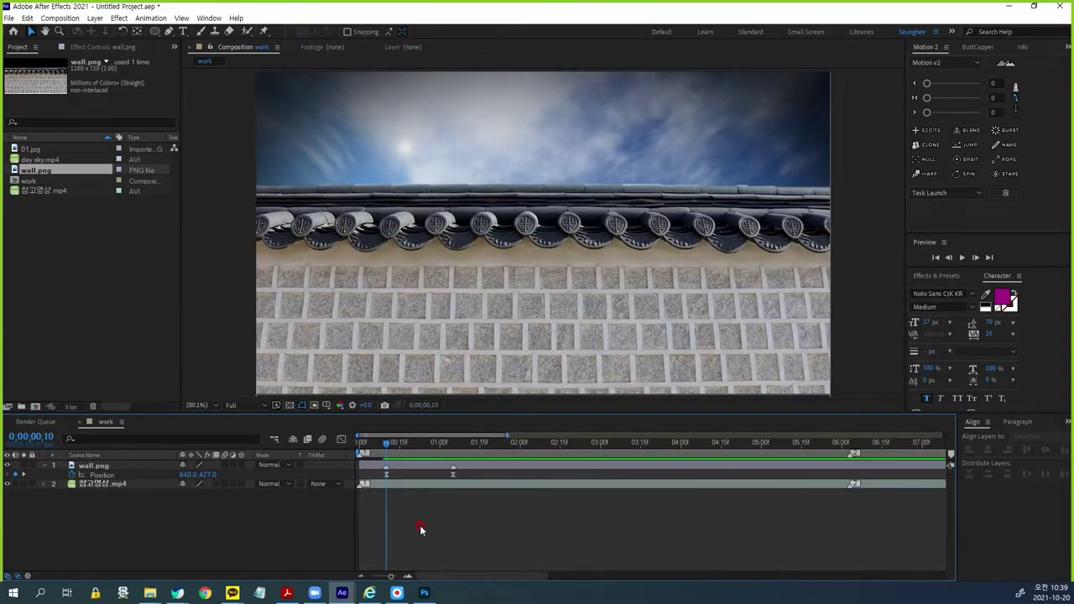
left_click(386, 472)
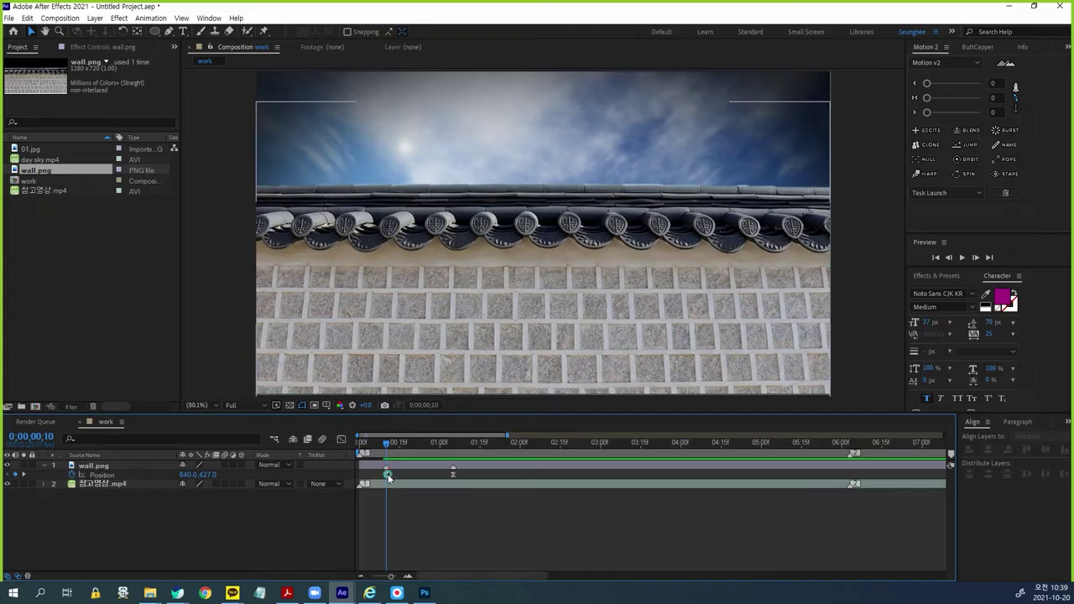
left_click(386, 474, "ctrl")
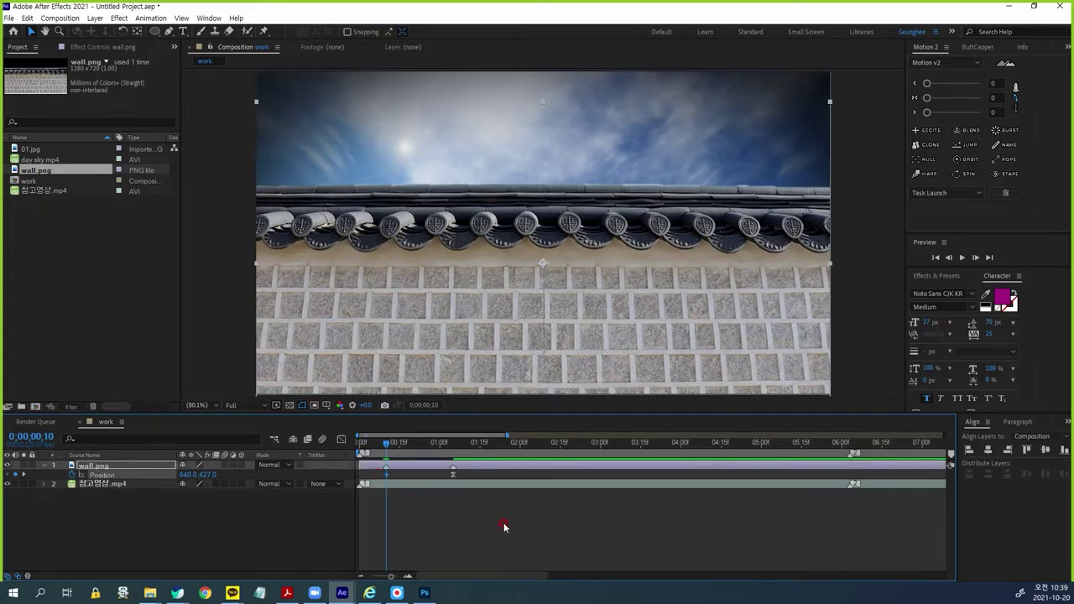
key("space")
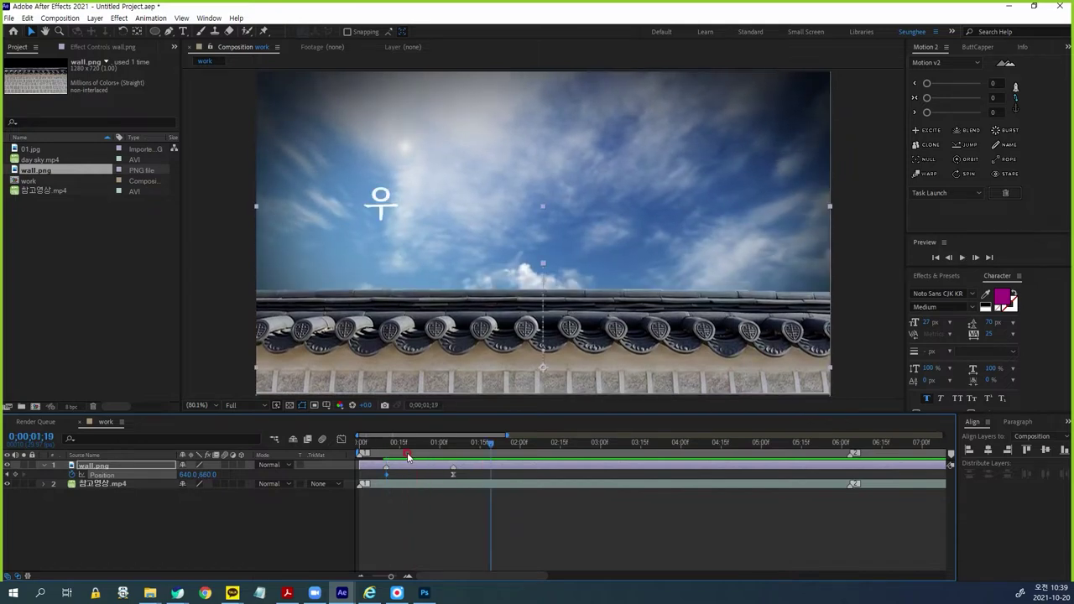
Step: Apply Easy Ease to the first Position keyframe of wall.png again and replay the wall movement
left_click_drag(396, 475, 383, 473)
key("F9")
left_click(384, 444)
key("space")
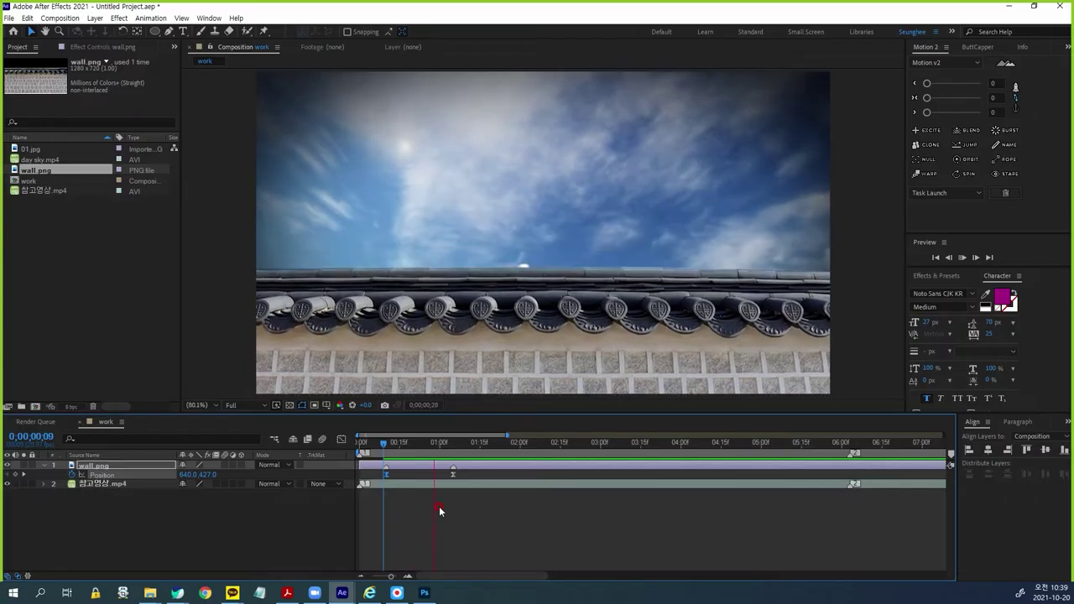
key("space")
Step: Check the title wording in the PDF brief and create the text 우리나라의 over the reference title at 0;00;02;13
left_click_drag(500, 451, 556, 501)
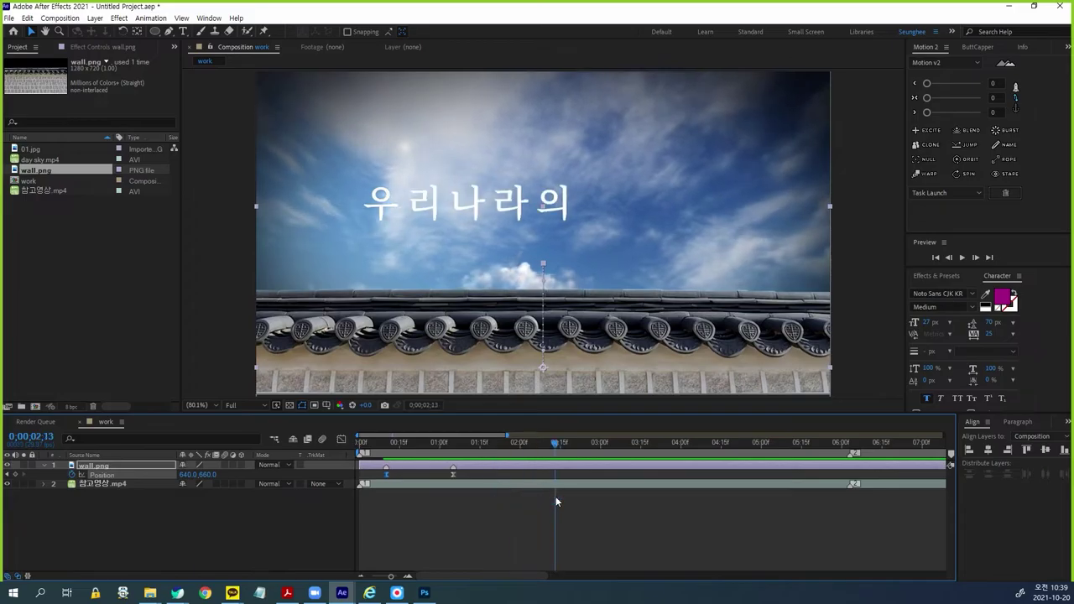
left_click(288, 593)
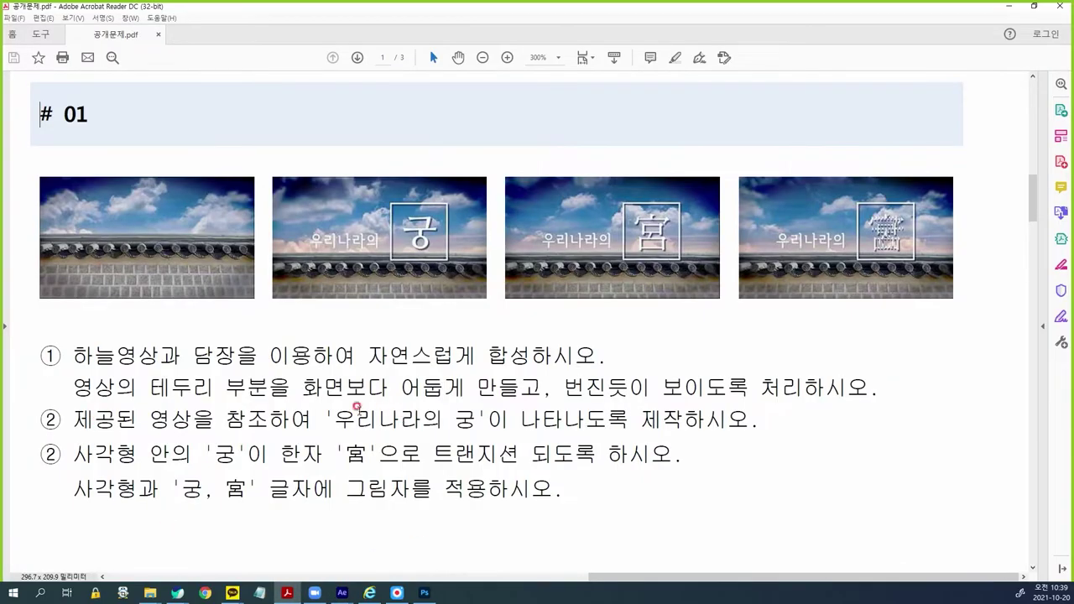
left_click_drag(332, 415, 485, 420)
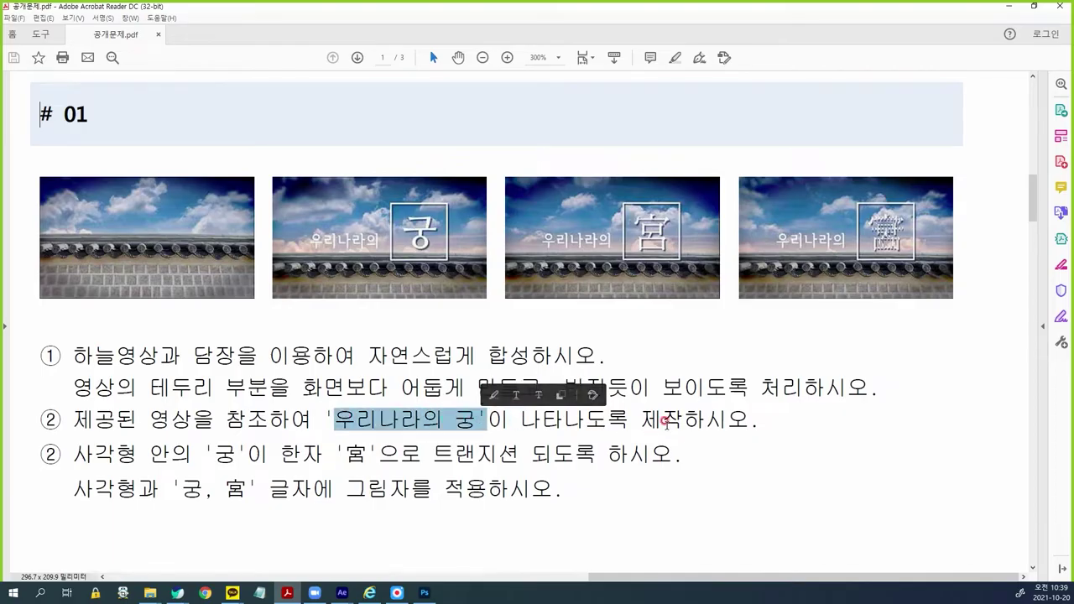
left_click(1010, 6)
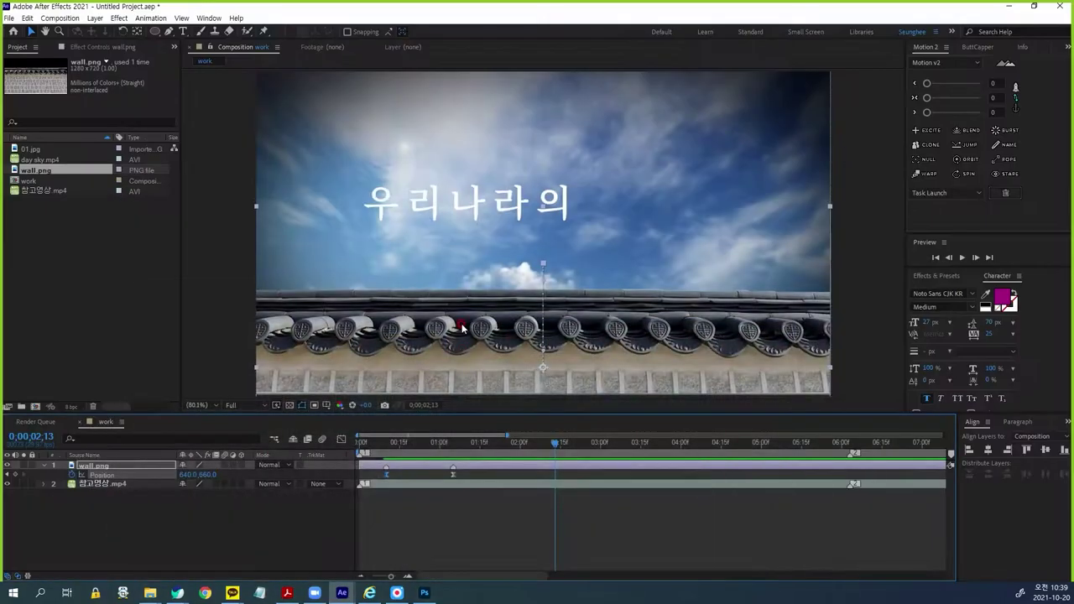
left_click(573, 508)
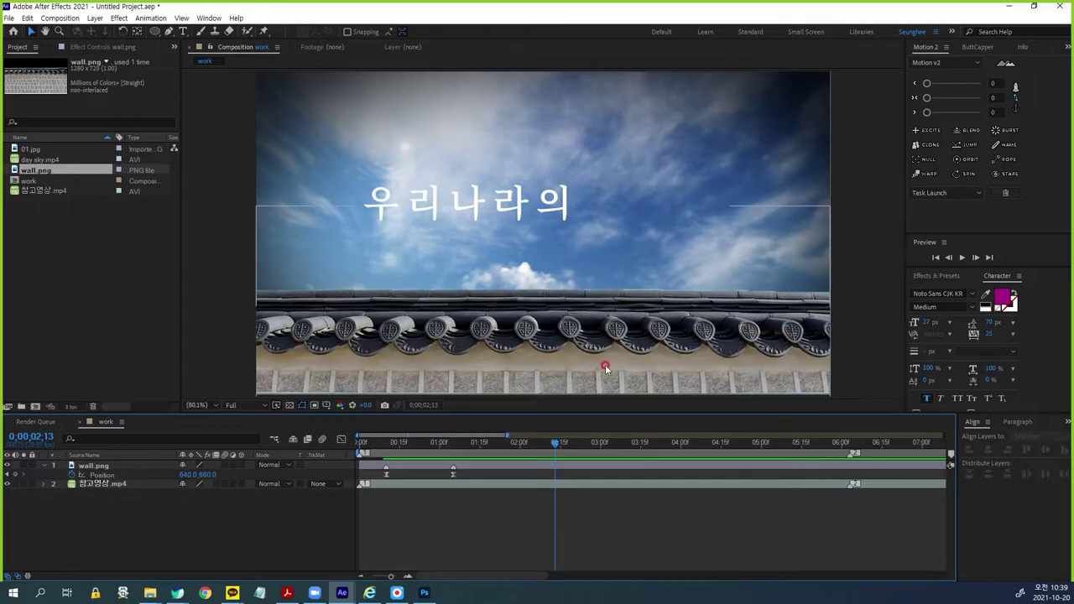
left_click(183, 33)
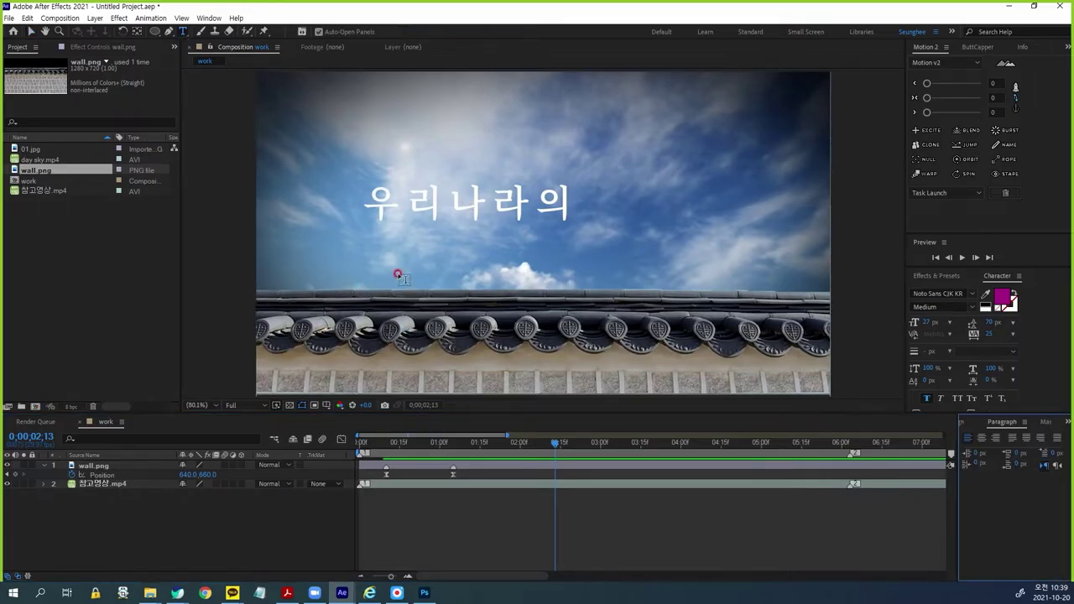
left_click(370, 200)
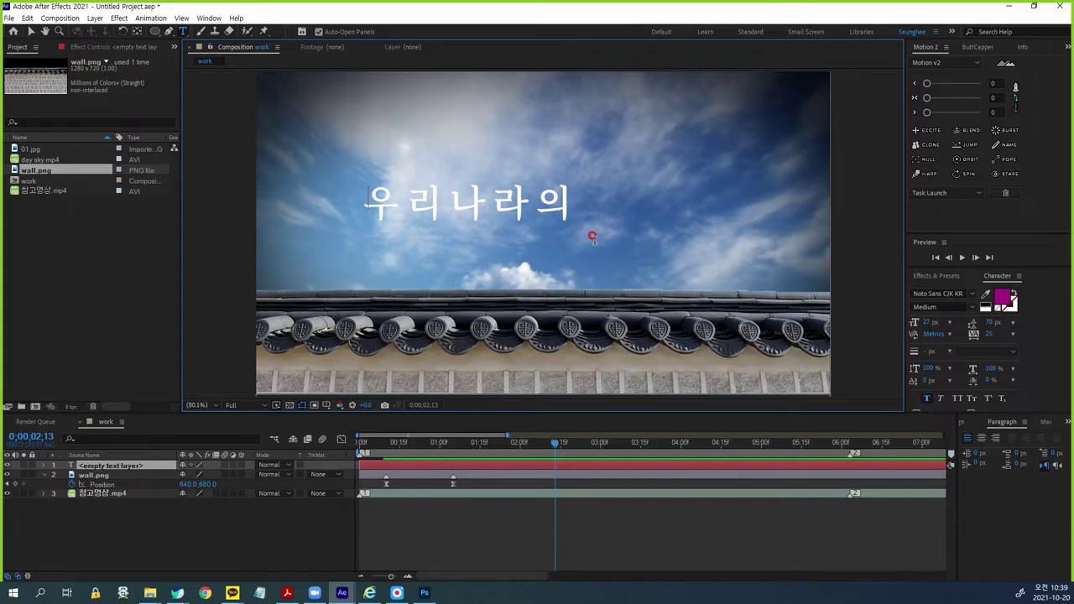
type("우")
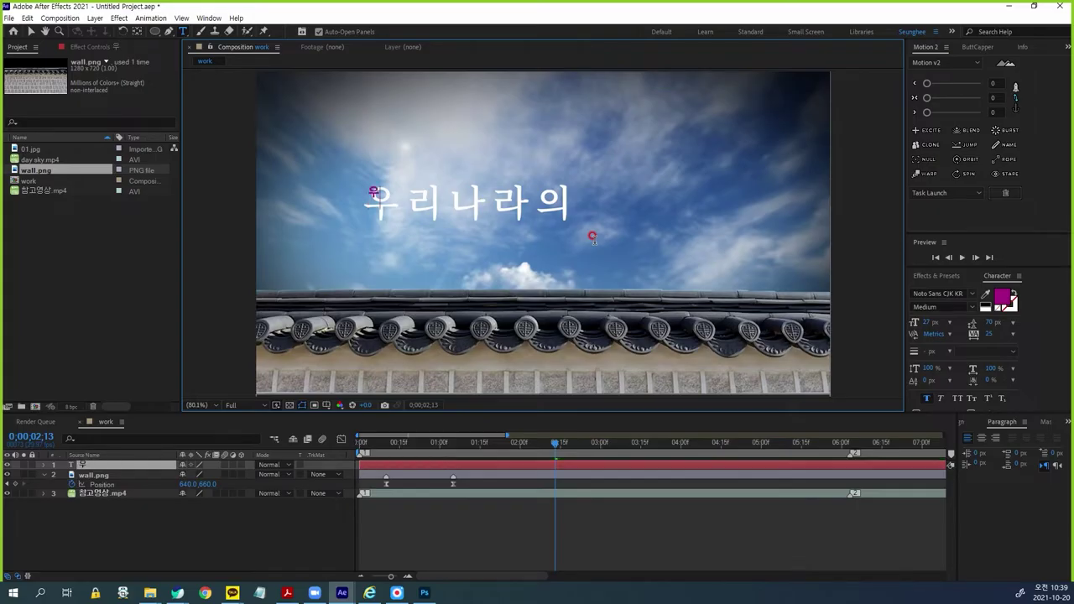
type("리나라의")
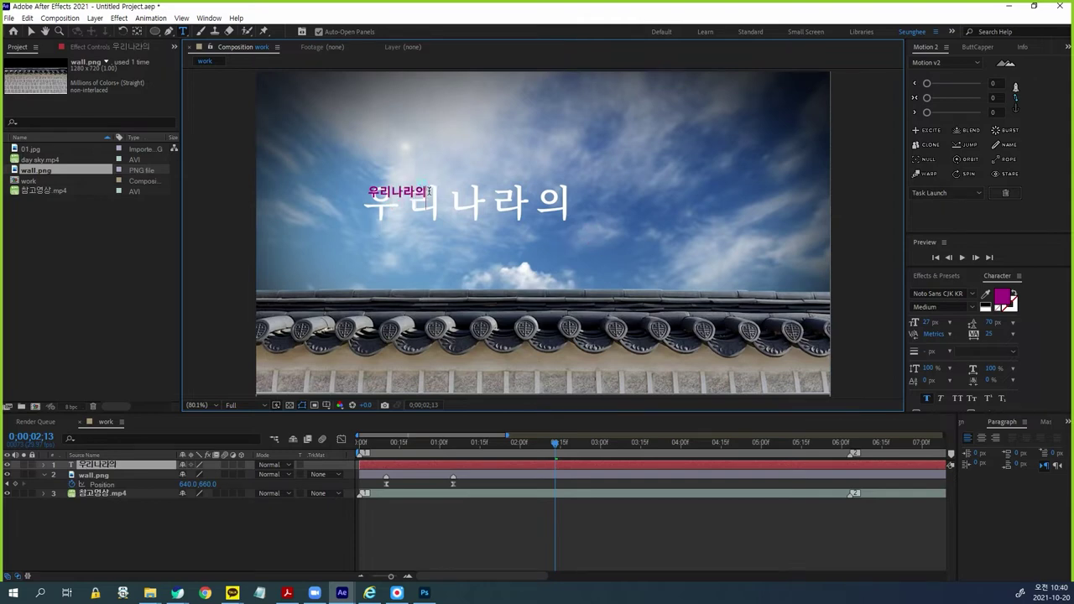
Step: Format the 우리나라의 text in Noto Serif CJK KR ExtraLight at 85 px and finish text editing
left_click_drag(428, 191, 366, 193)
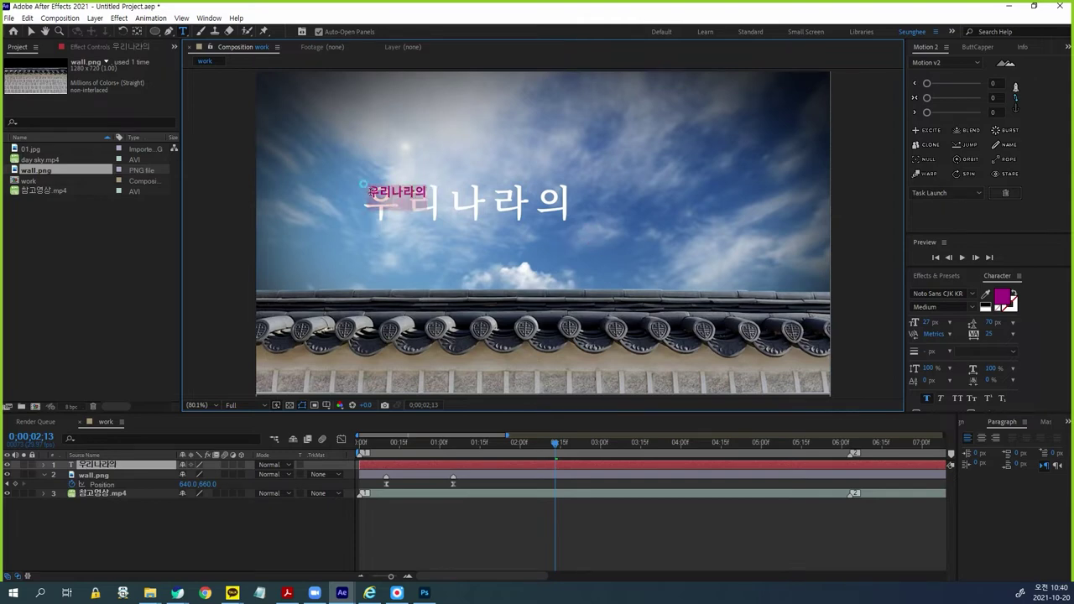
left_click(976, 295)
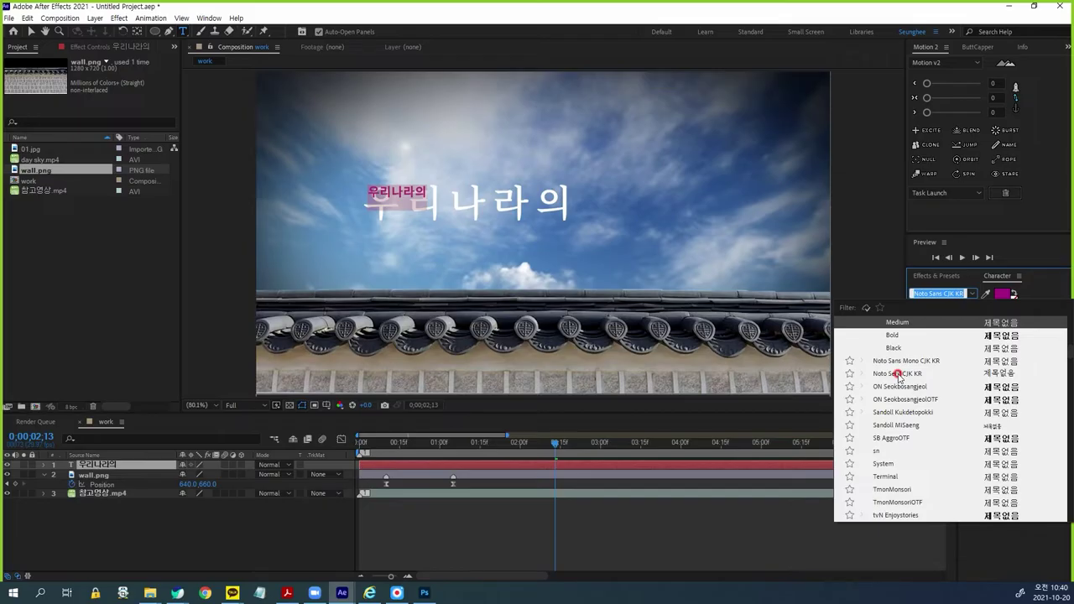
left_click(898, 373)
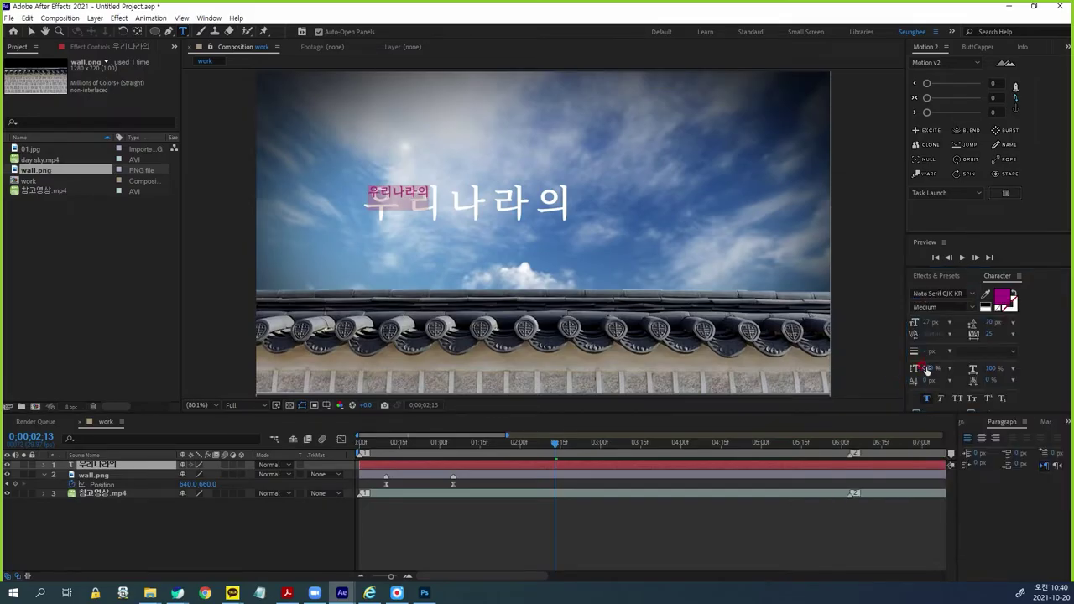
left_click_drag(925, 327, 965, 317)
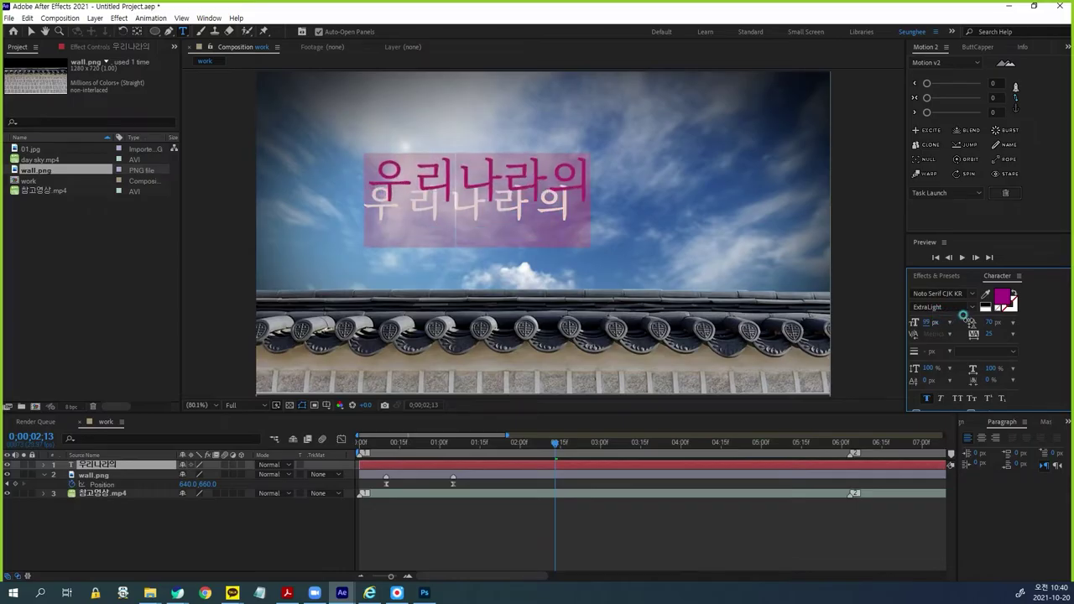
left_click(928, 324)
type("85")
key("Return")
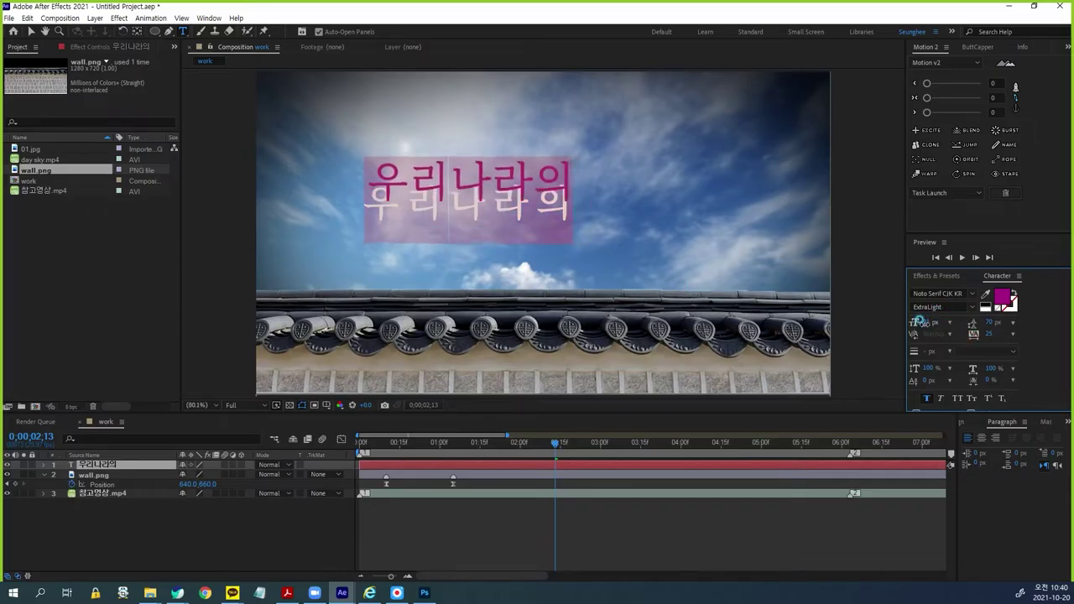
left_click(32, 31)
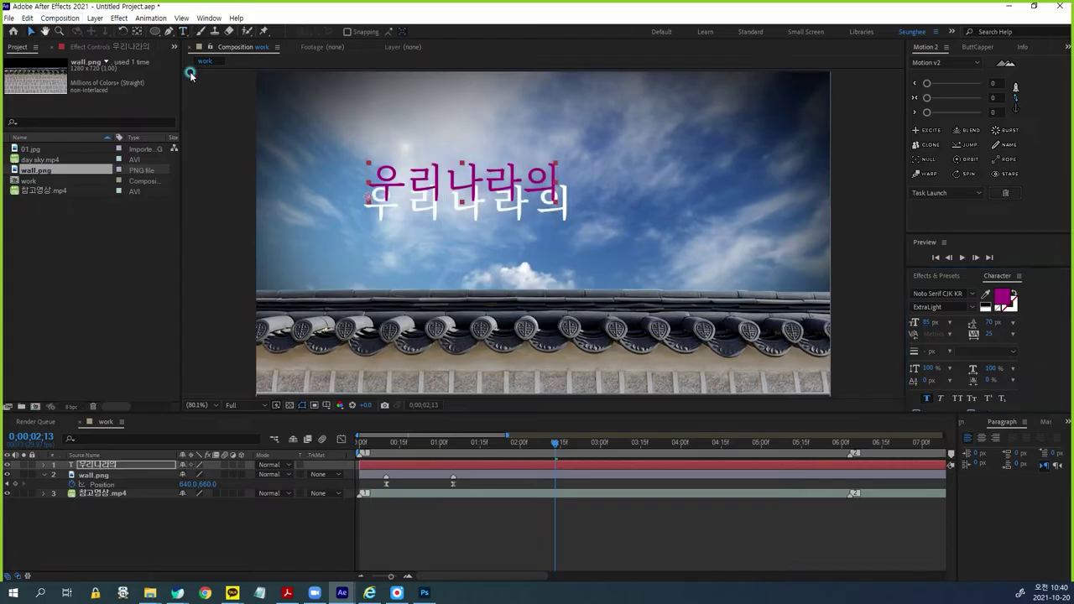
Step: Align the start of the 우리나라의 text with the reference title and set its font size to 82 px
left_click_drag(438, 181, 429, 205)
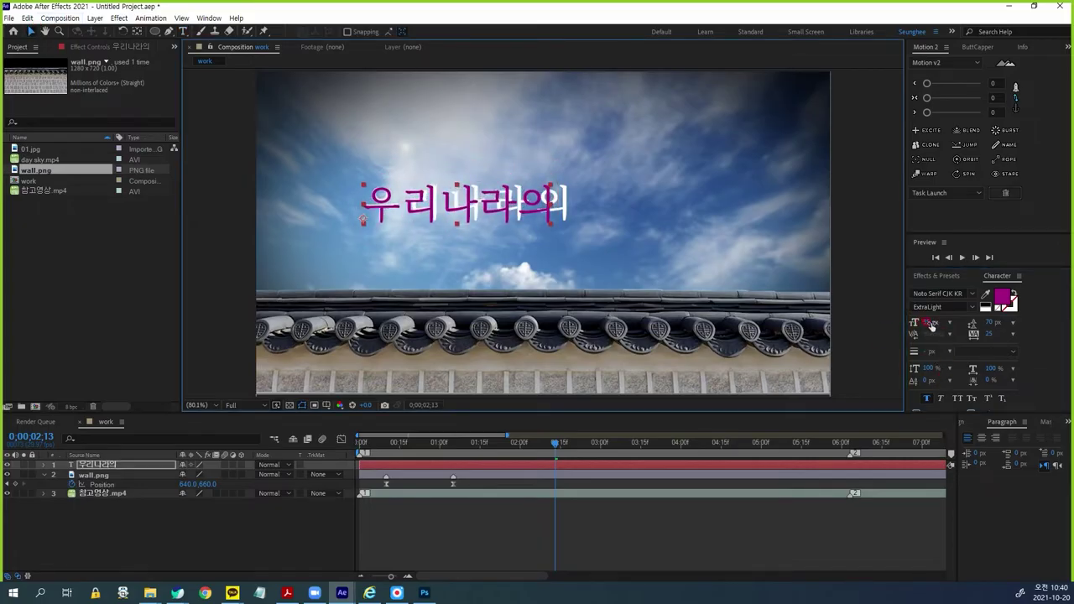
left_click_drag(388, 207, 387, 206)
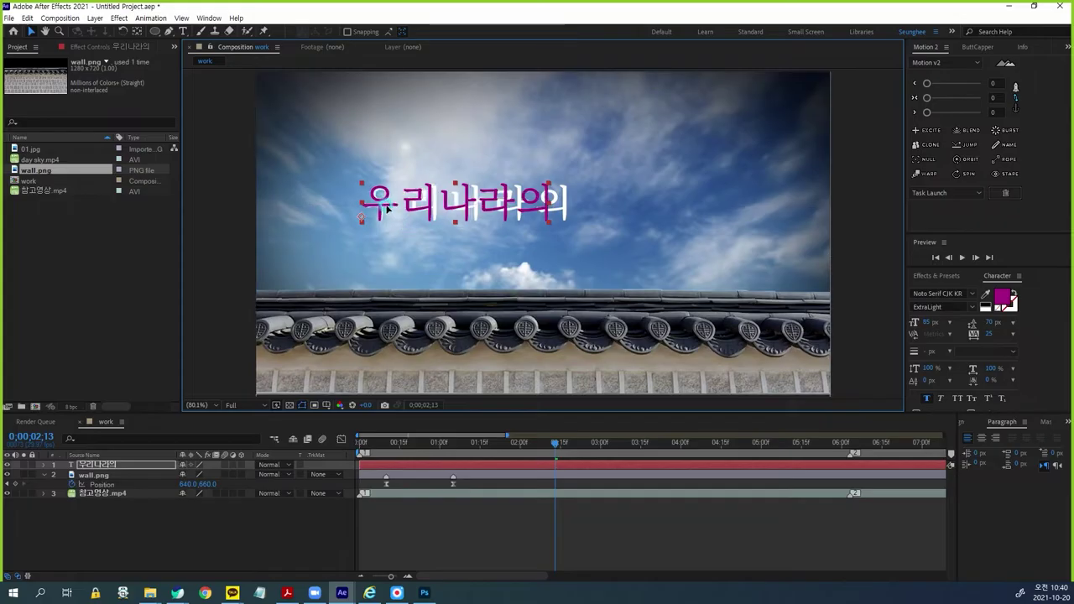
left_click(926, 323)
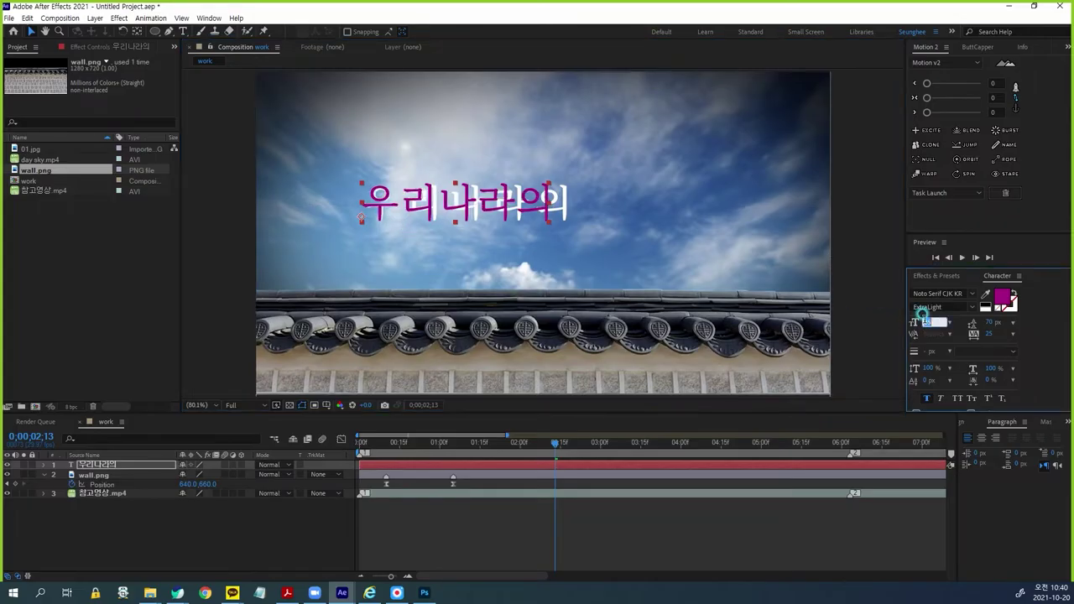
key("Down")
key("Down")
key("Down")
key("Return")
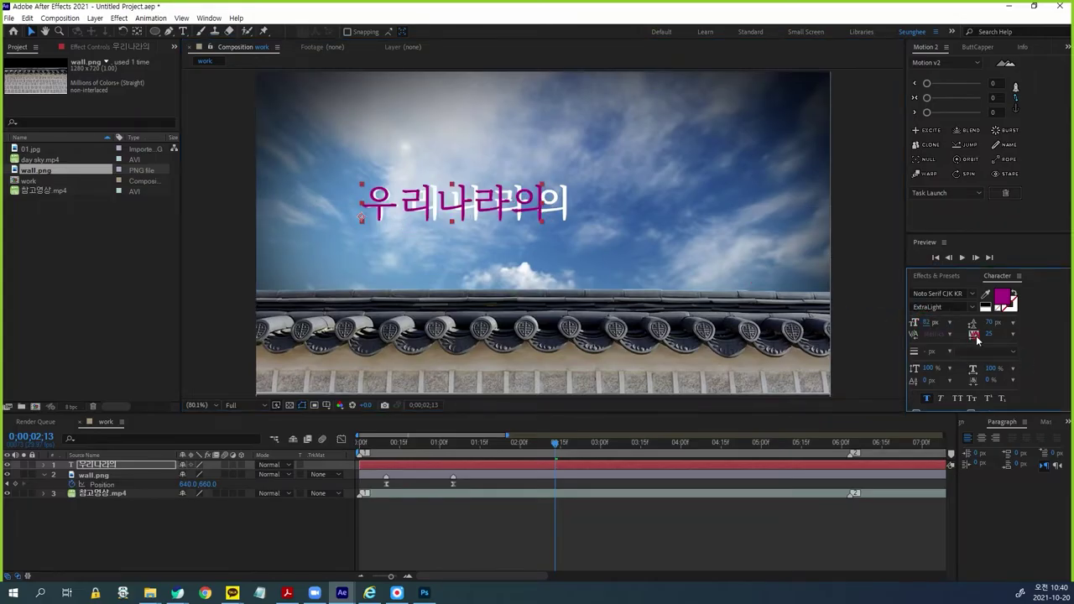
Step: Set the tracking of the 우리나라의 text to 190 and nudge it to match the reference lettering
left_click_drag(991, 335, 1068, 333)
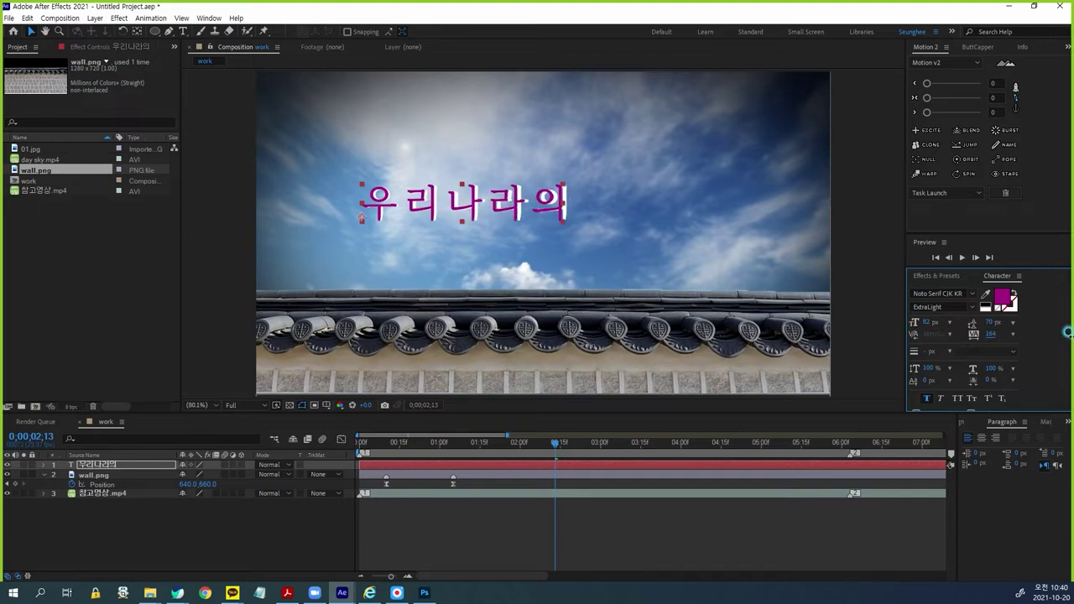
left_click_drag(990, 332, 1007, 334)
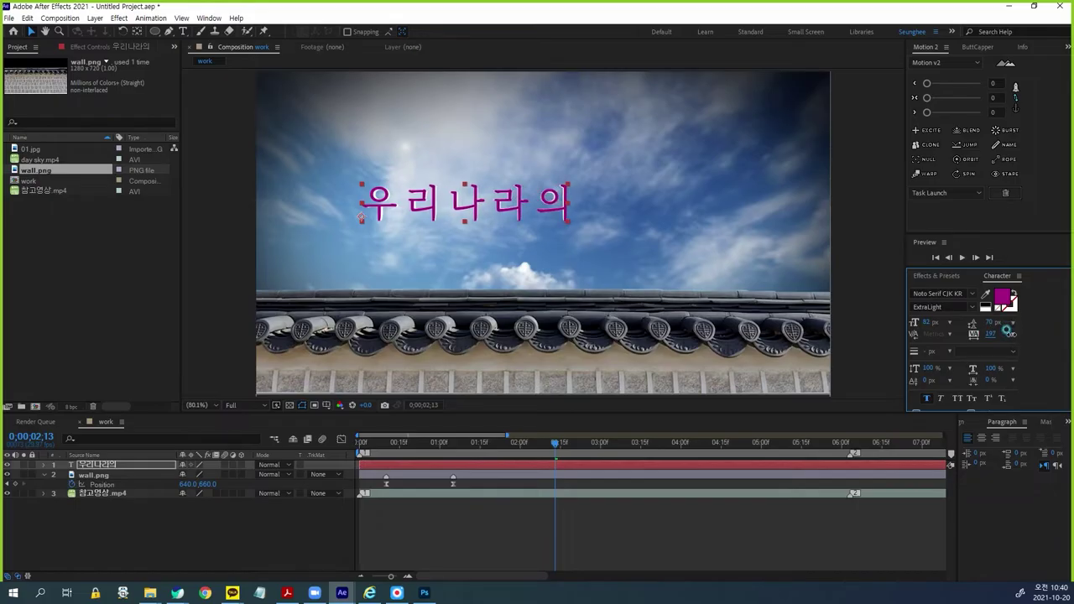
left_click_drag(379, 206, 379, 208)
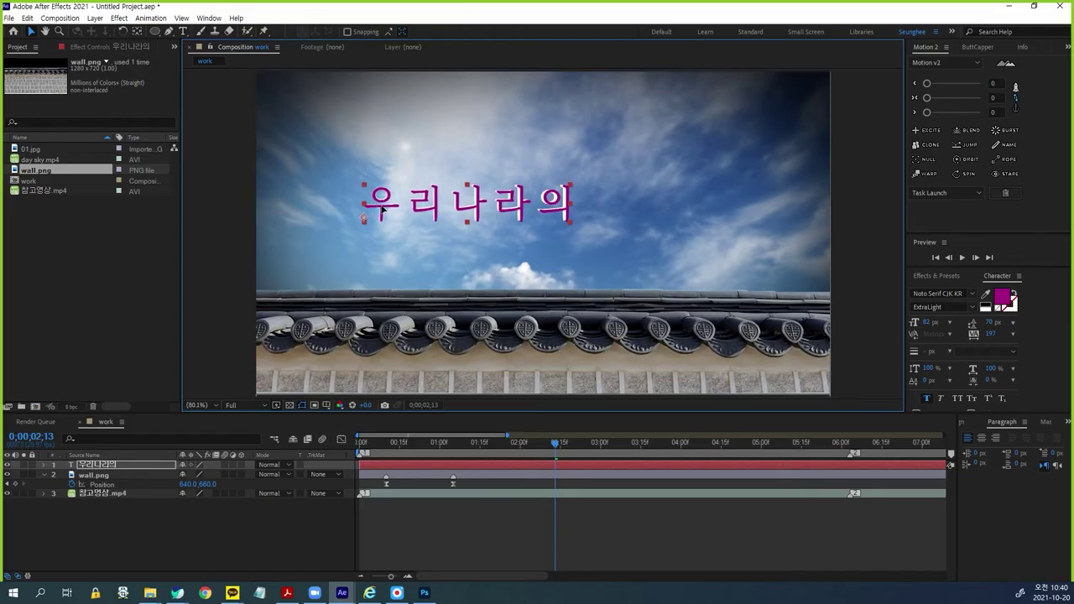
left_click(993, 334)
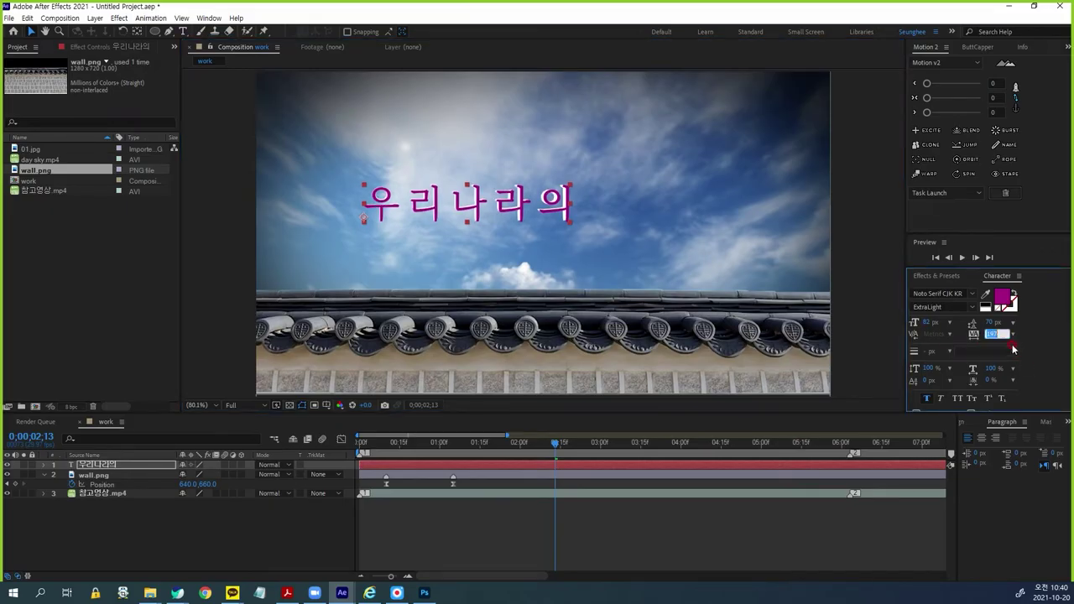
type("190")
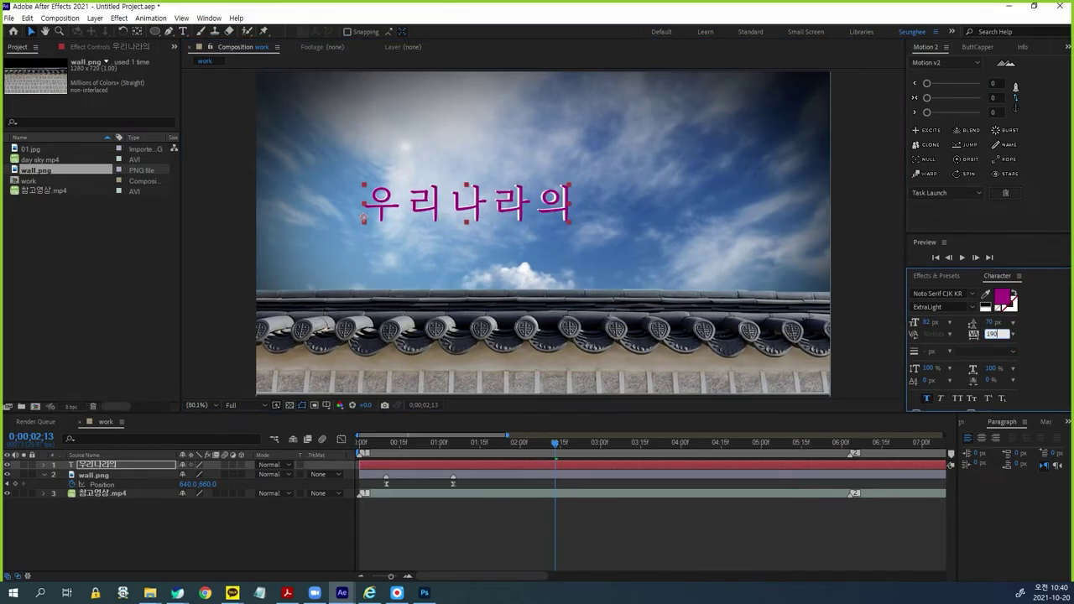
key("Return")
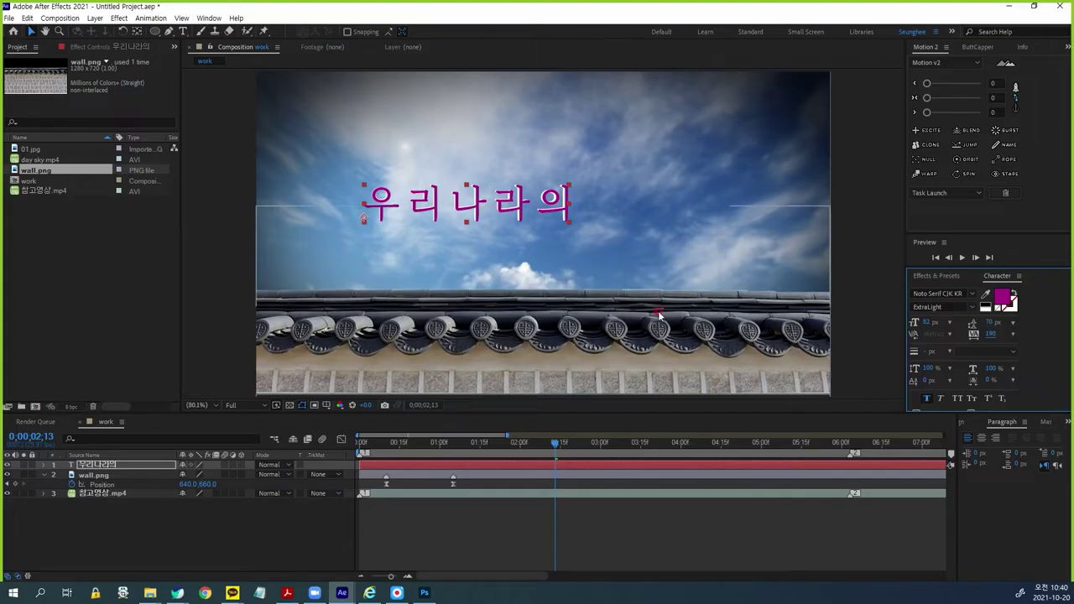
Step: Change the 우리나라의 text to Medium weight with white fill FFFFFF, and fine-tune its position over the reference title
left_click(970, 308)
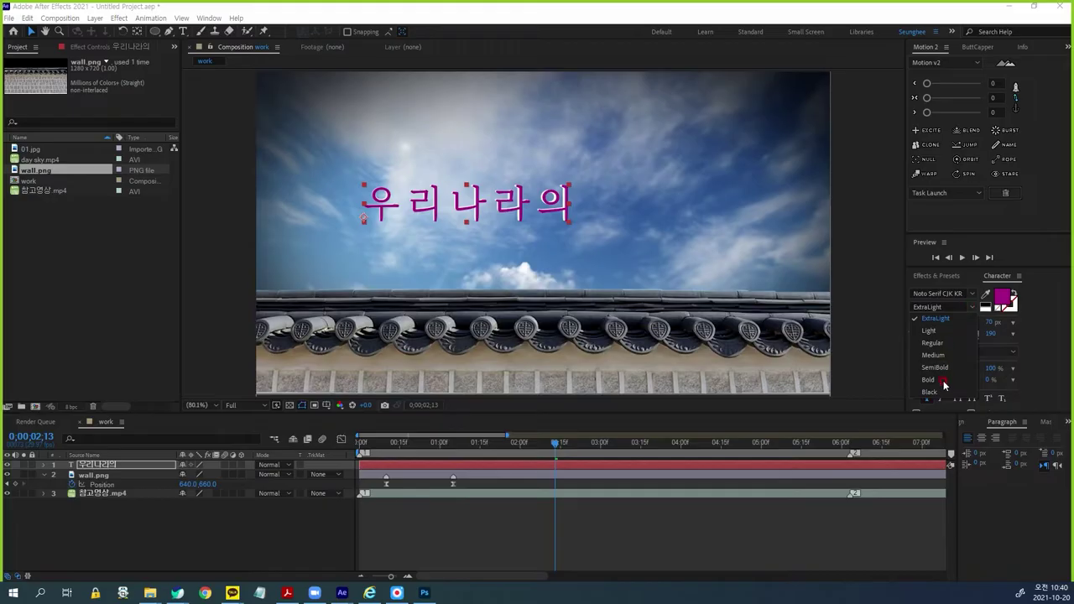
left_click(936, 355)
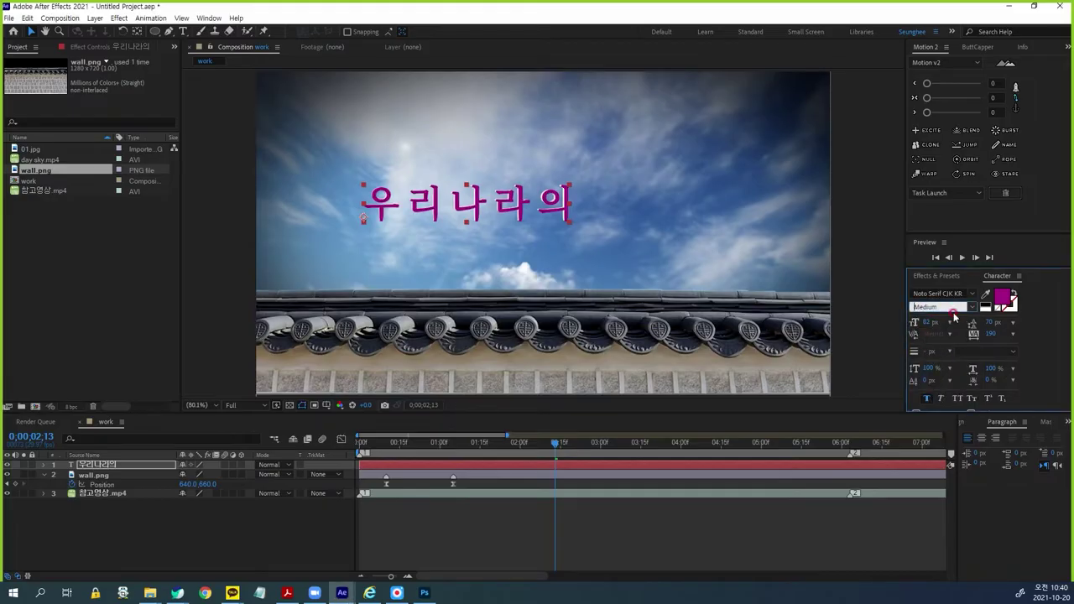
left_click(1003, 298)
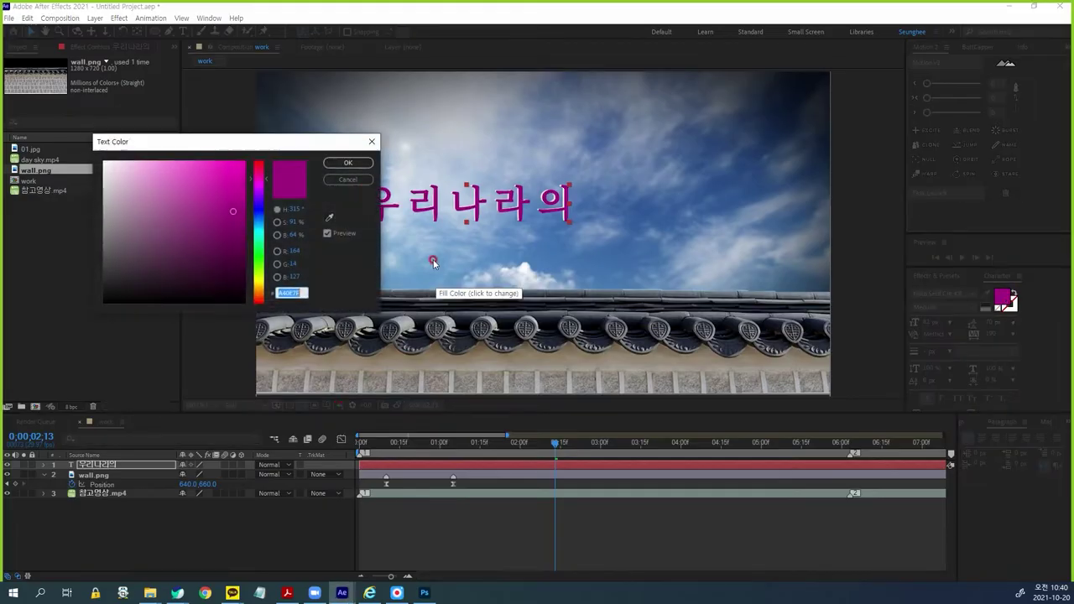
left_click(105, 163)
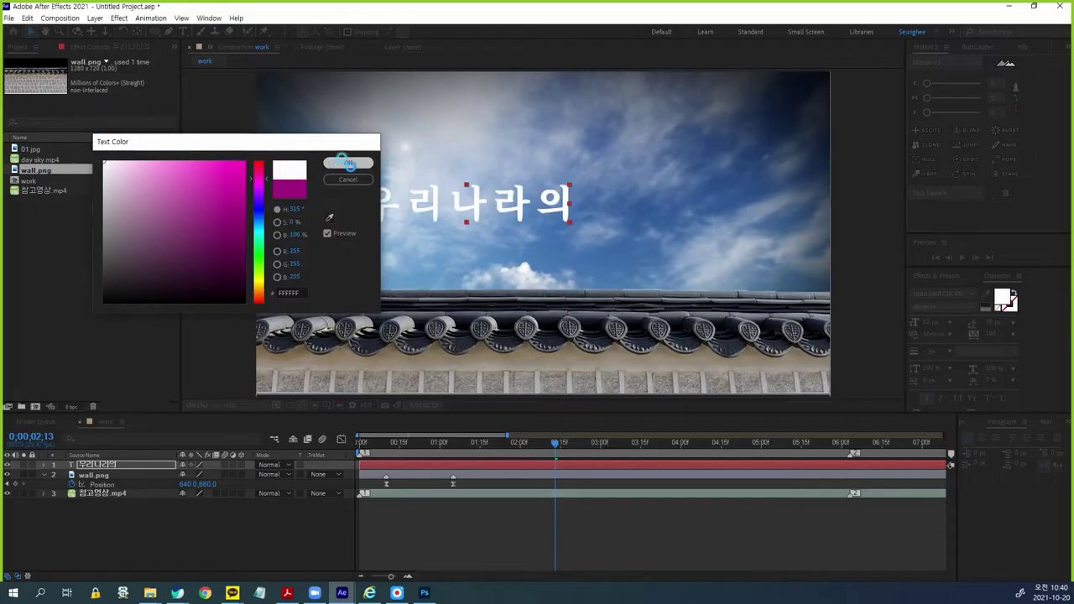
left_click(348, 163)
left_click_drag(566, 207, 566, 209)
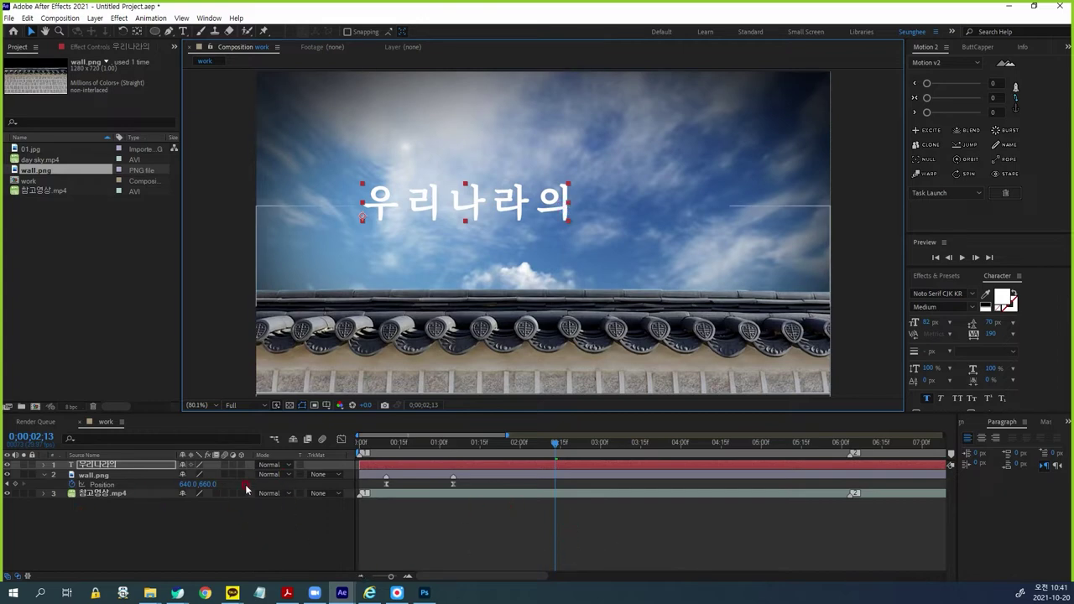
Step: Hide the 우리나라의 layer and add markers to it at 0;00;01;14 and 0;00;02;01, where the reference title animation starts and ends
left_click(7, 465)
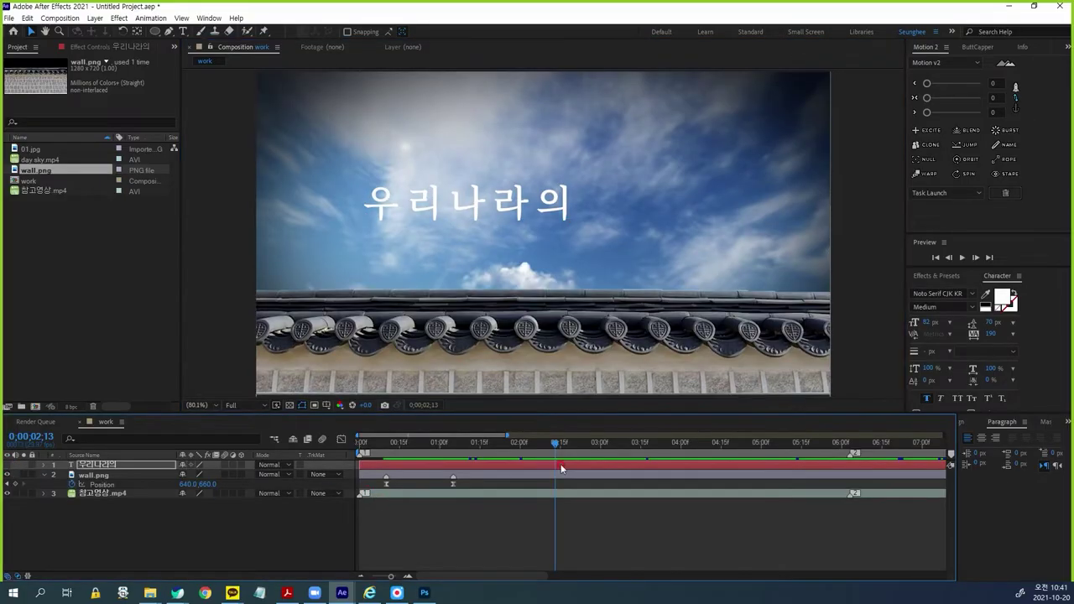
left_click_drag(551, 449, 477, 463)
left_click(451, 521)
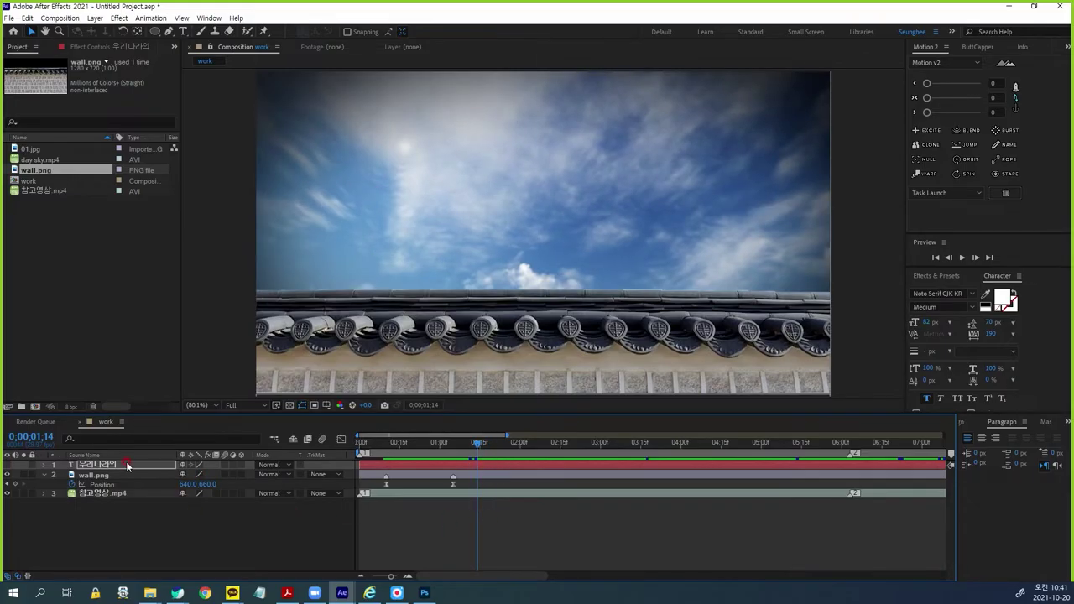
left_click_drag(475, 444, 529, 451)
key("Page_Up")
key("Page_Up")
key("Page_Up")
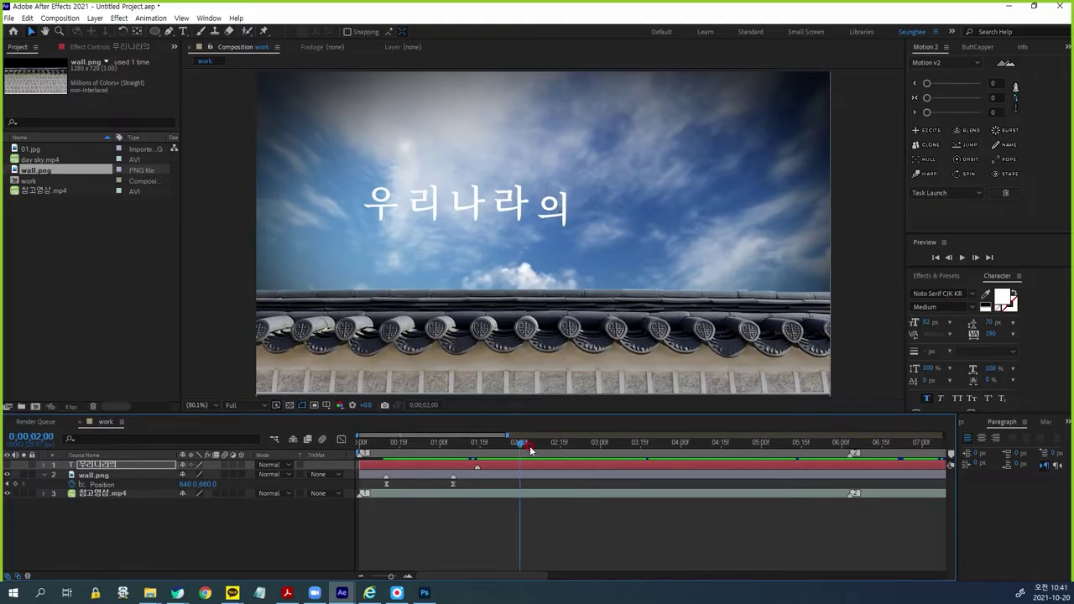
key("Page_Down")
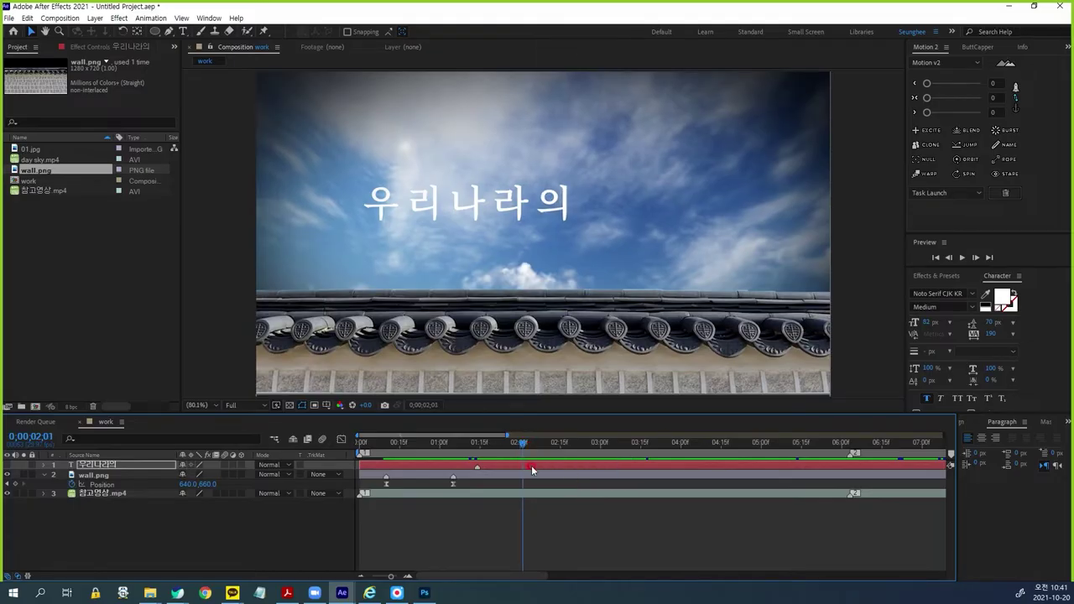
key("KP_Multiply")
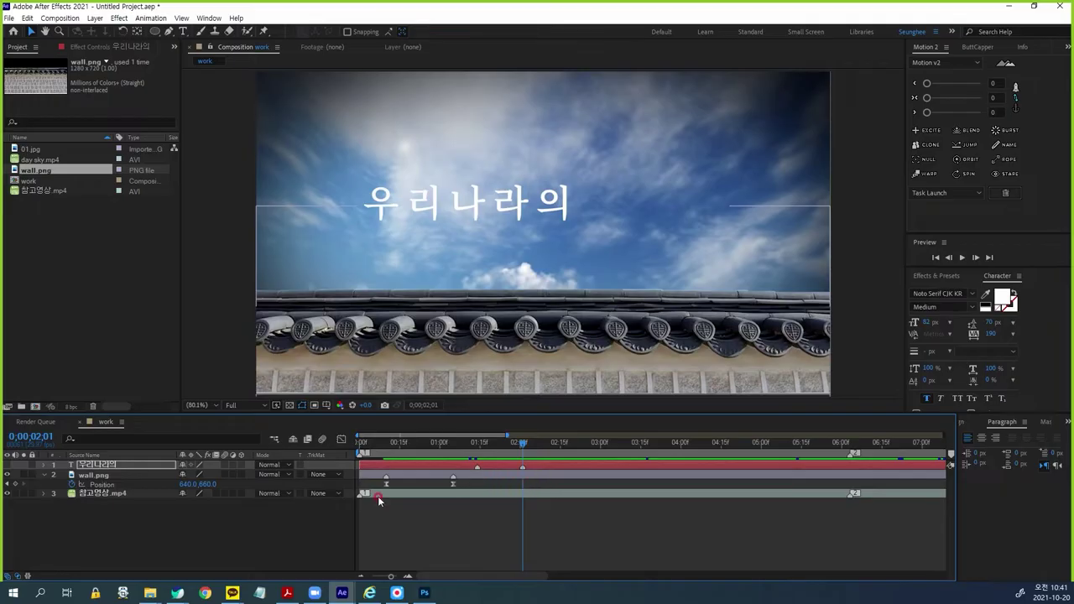
left_click(464, 475)
Step: Show the 우리나라의 layer again and return to its first marker at 0;00;01;14
left_click(12, 468)
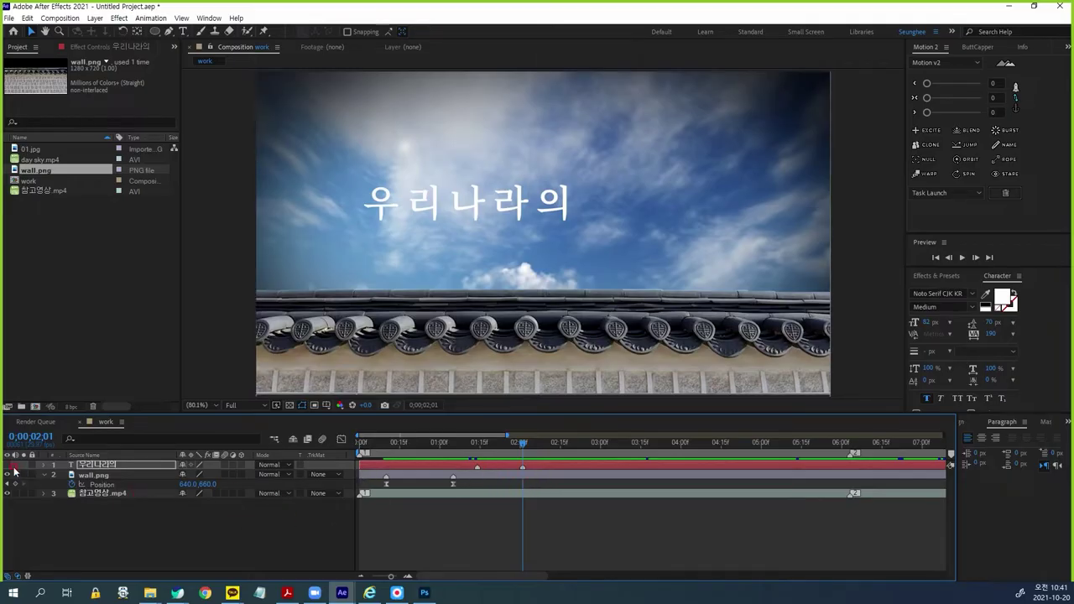
left_click(8, 467)
left_click(168, 467)
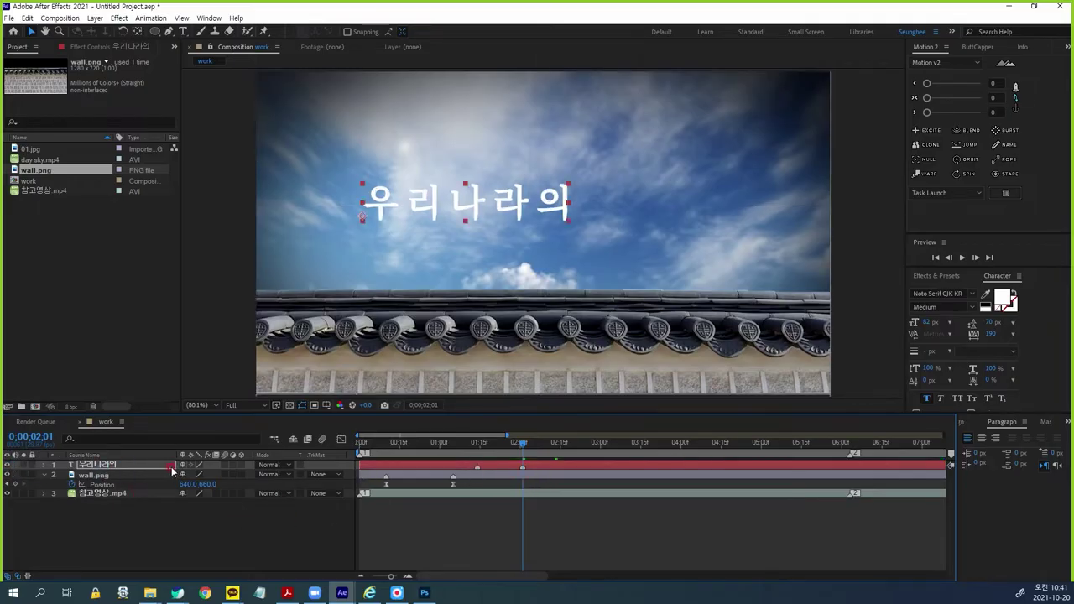
left_click_drag(525, 449, 477, 470)
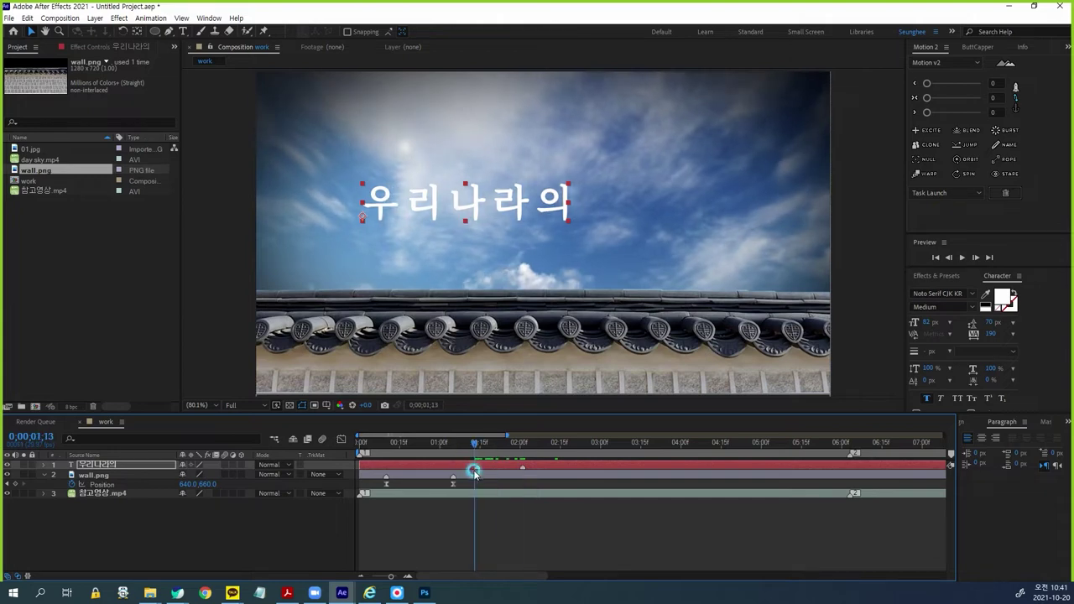
left_click(124, 467)
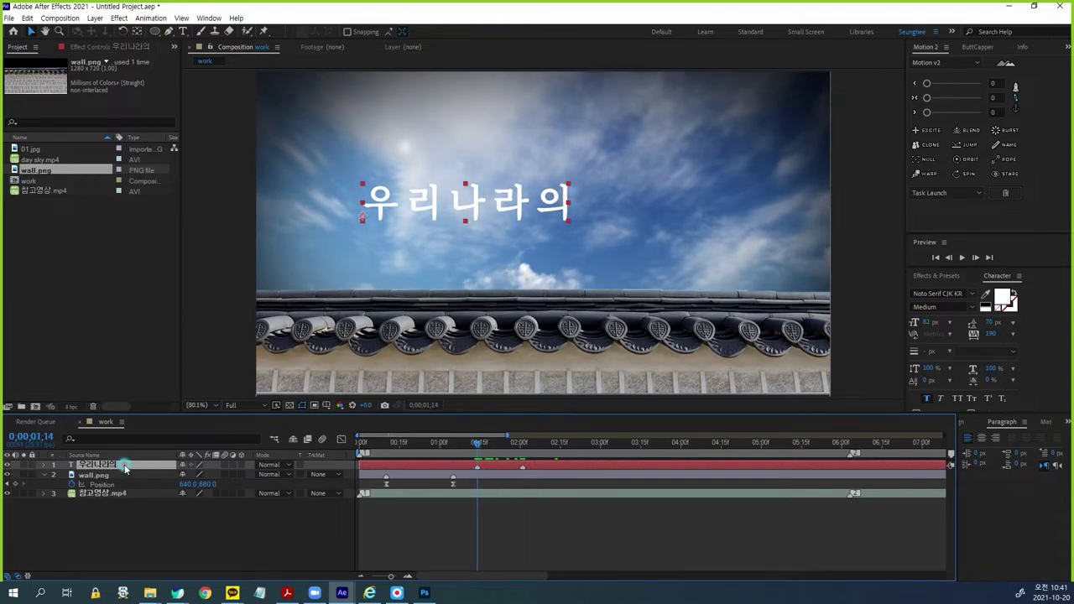
Step: Add a Position animator to the 우리나라의 text and set its value to 0.0, 246.0 so the letters sit over the wall
left_click(44, 467)
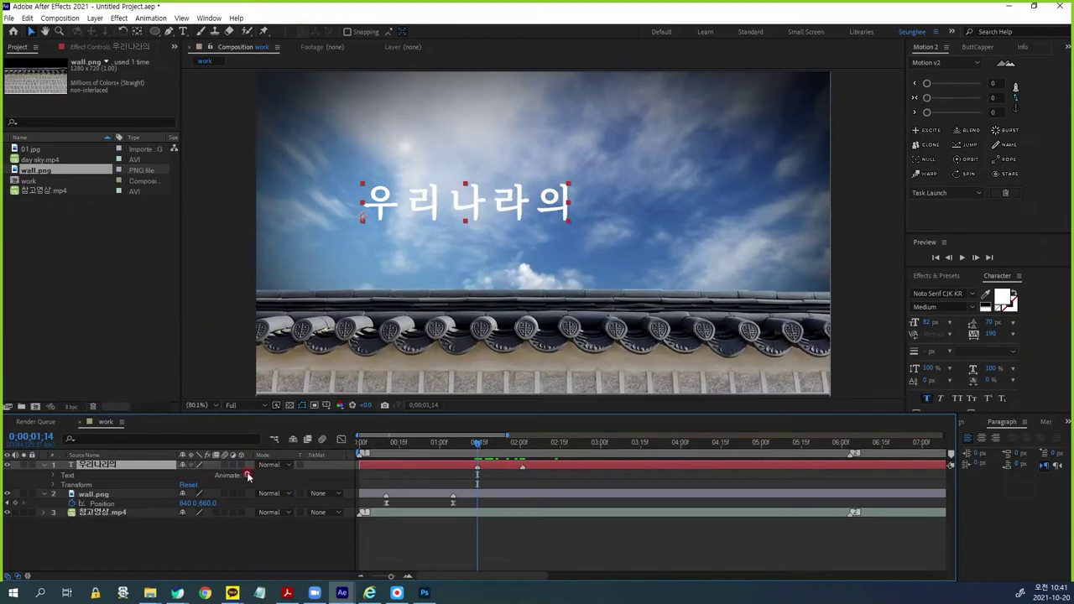
left_click(492, 347)
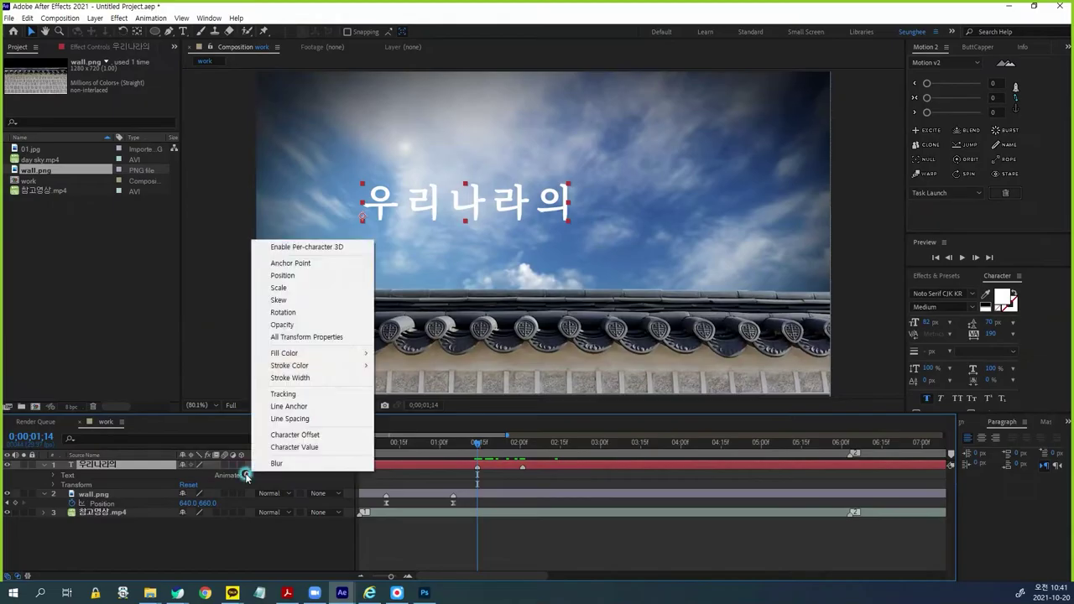
left_click(293, 275)
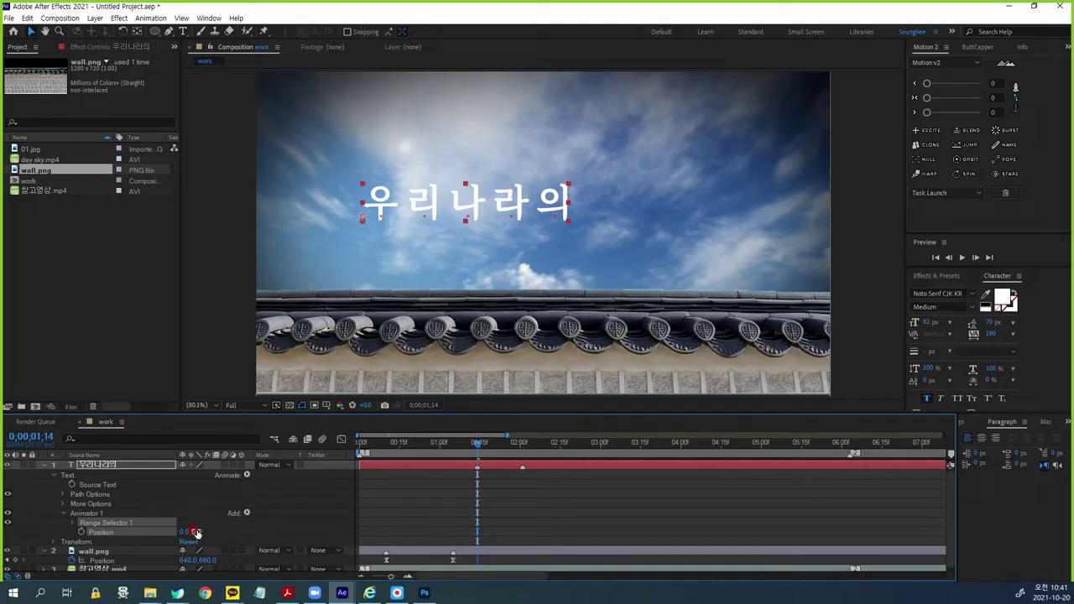
left_click_drag(193, 532, 330, 523)
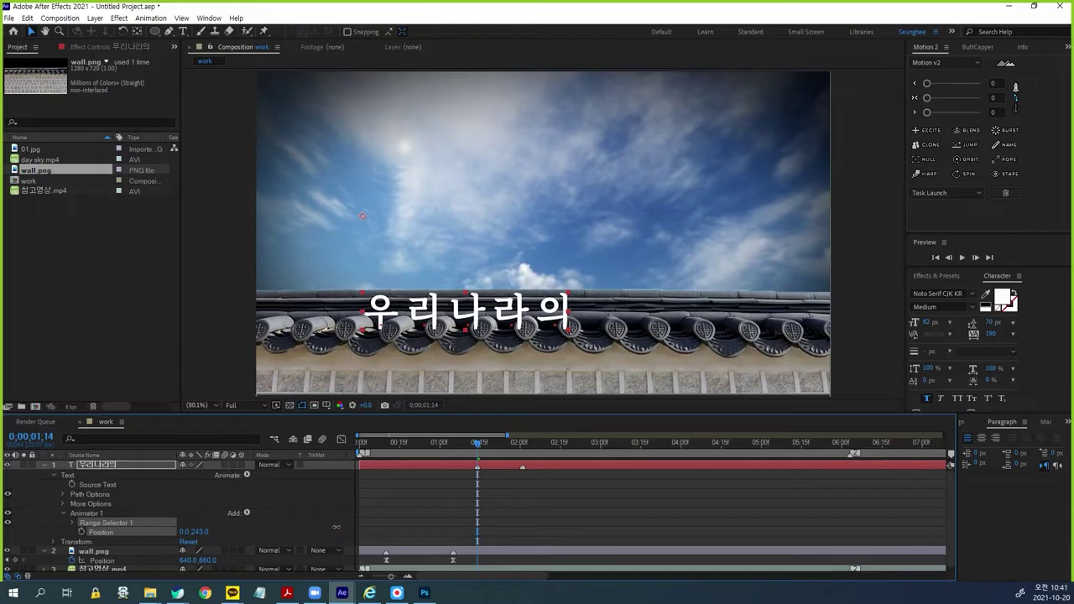
left_click_drag(201, 533, 197, 535)
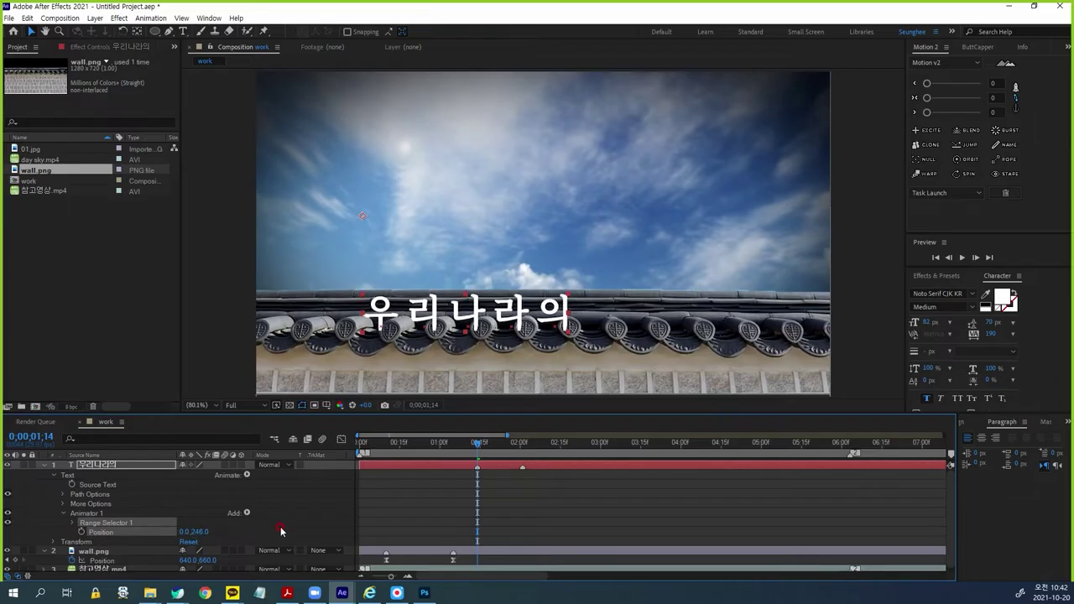
Step: Keyframe the Range Selector Offset at 0% on 0;00;01;14 and 100% on 0;00;02;01
left_click(71, 523)
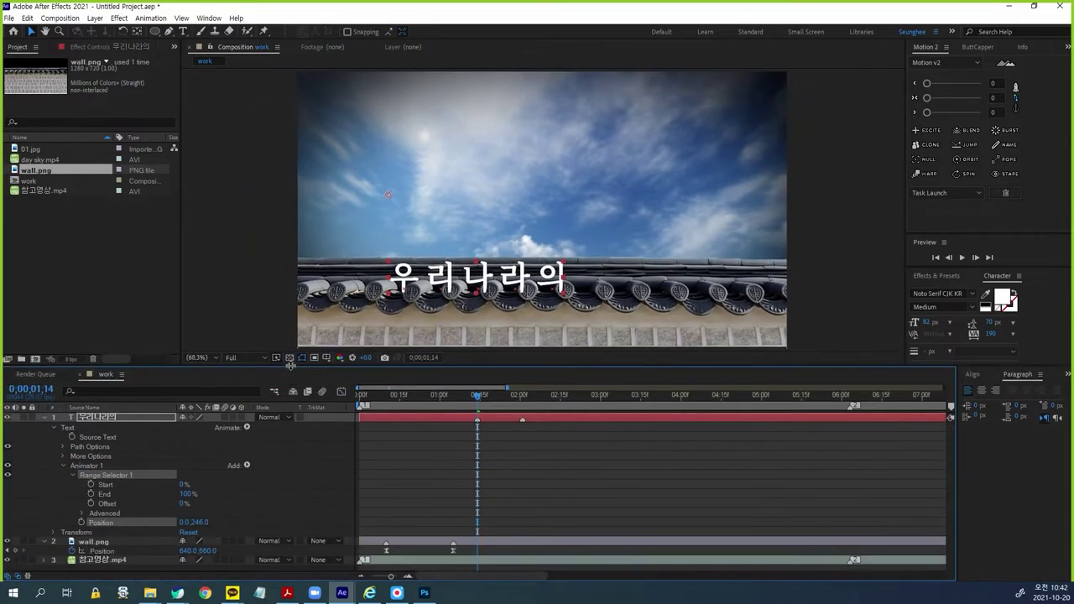
left_click(91, 504)
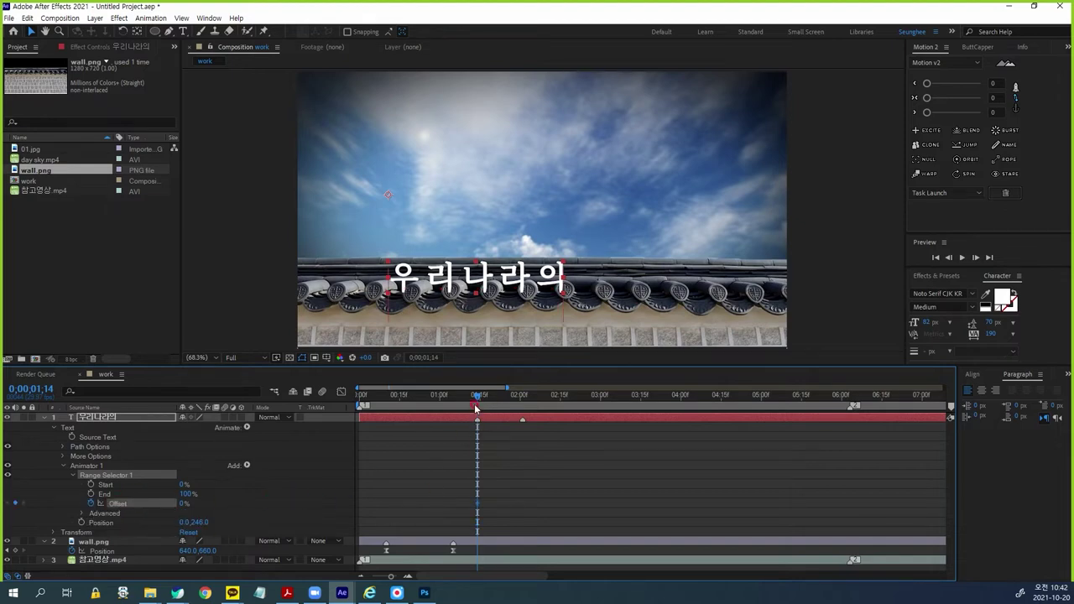
left_click_drag(476, 401, 522, 402)
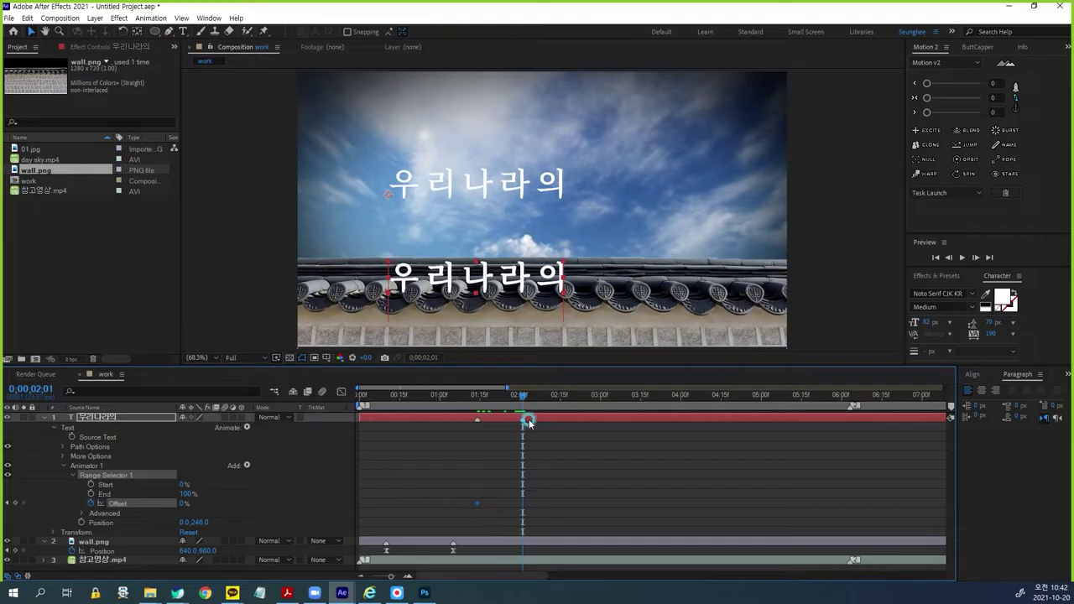
left_click_drag(178, 508, 249, 508)
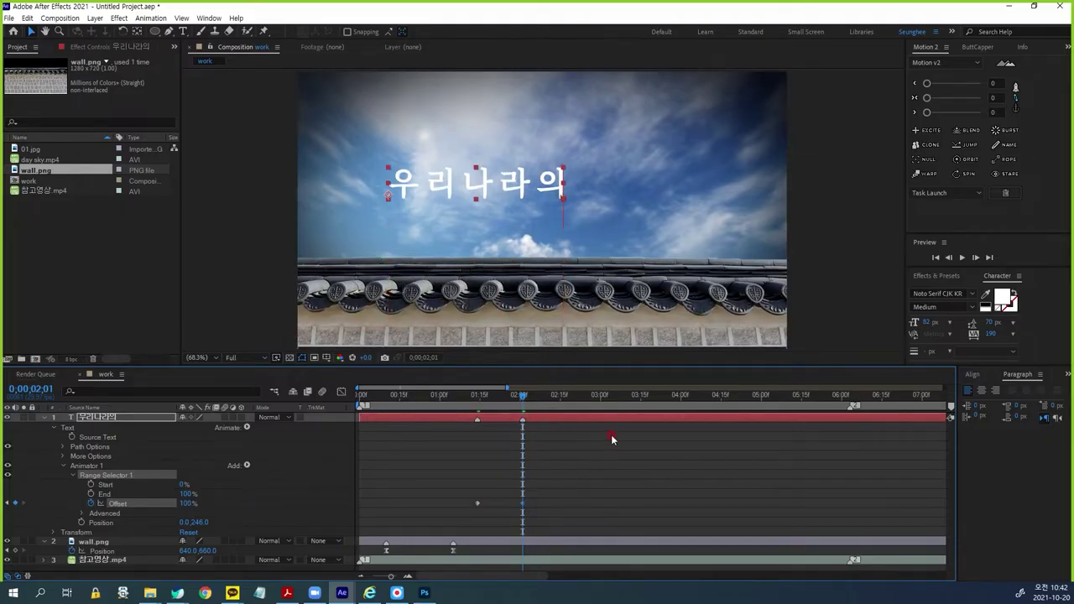
Step: Return to 0;00;01;14 and toggle the 우리나라의 layer's visibility to compare the animation start with the reference
left_click_drag(520, 396, 478, 430)
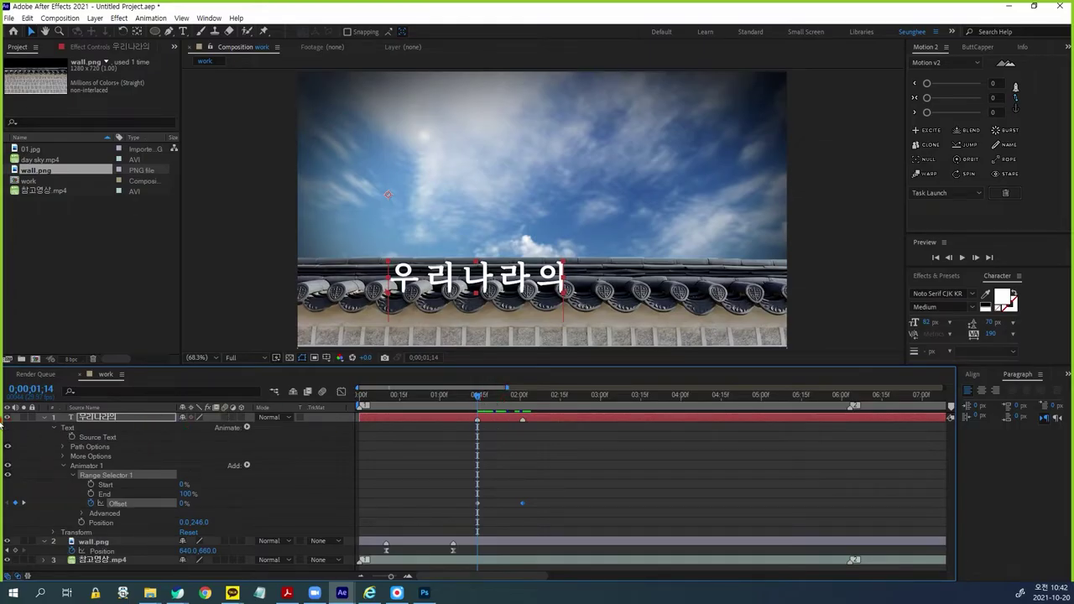
left_click(8, 418)
mouse_move(479, 401)
left_mouse_down()
mouse_move(525, 399)
mouse_move(480, 401)
mouse_move(480, 417)
left_mouse_up()
left_click(322, 503)
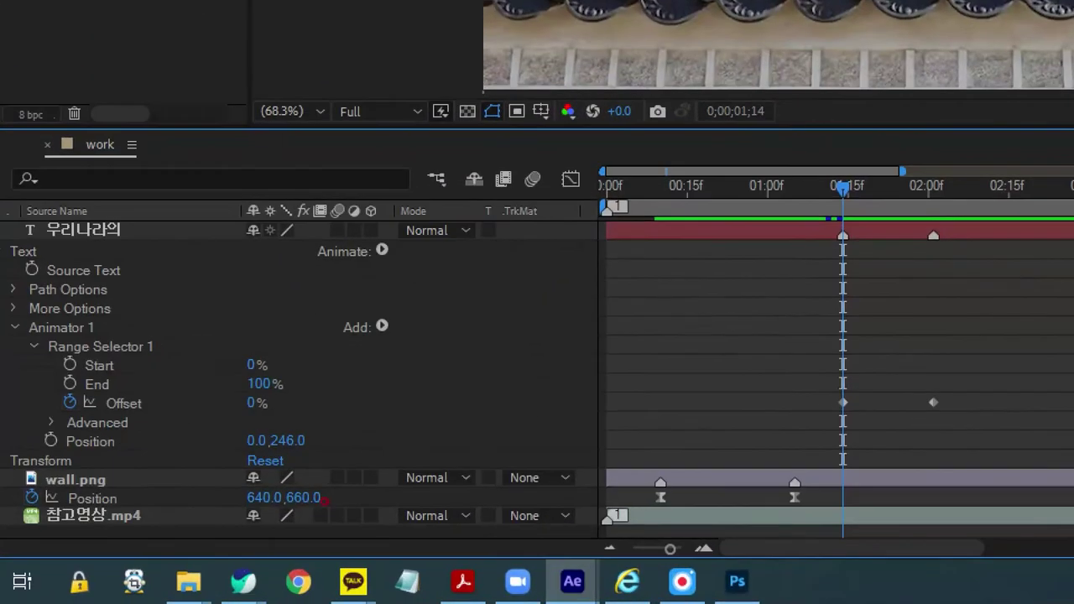
left_click(181, 495)
left_click_drag(229, 532, 101, 469)
mouse_move(84, 336)
left_mouse_down()
mouse_move(243, 334)
mouse_move(361, 438)
mouse_move(327, 483)
left_mouse_up()
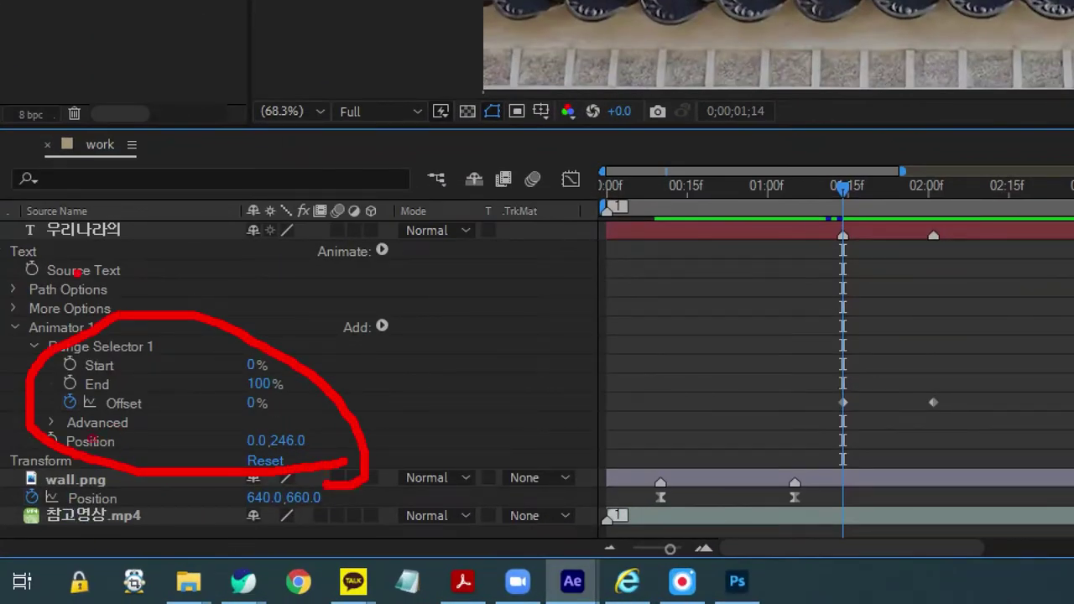
left_click_drag(14, 257, 61, 258)
mouse_move(312, 264)
left_mouse_down()
mouse_move(380, 263)
mouse_move(319, 250)
mouse_move(339, 272)
left_mouse_up()
left_click_drag(393, 201, 361, 230)
left_click_drag(353, 181, 379, 210)
left_click_drag(13, 329, 126, 338)
mouse_move(399, 339)
left_mouse_down()
mouse_move(324, 343)
mouse_move(397, 334)
left_mouse_up()
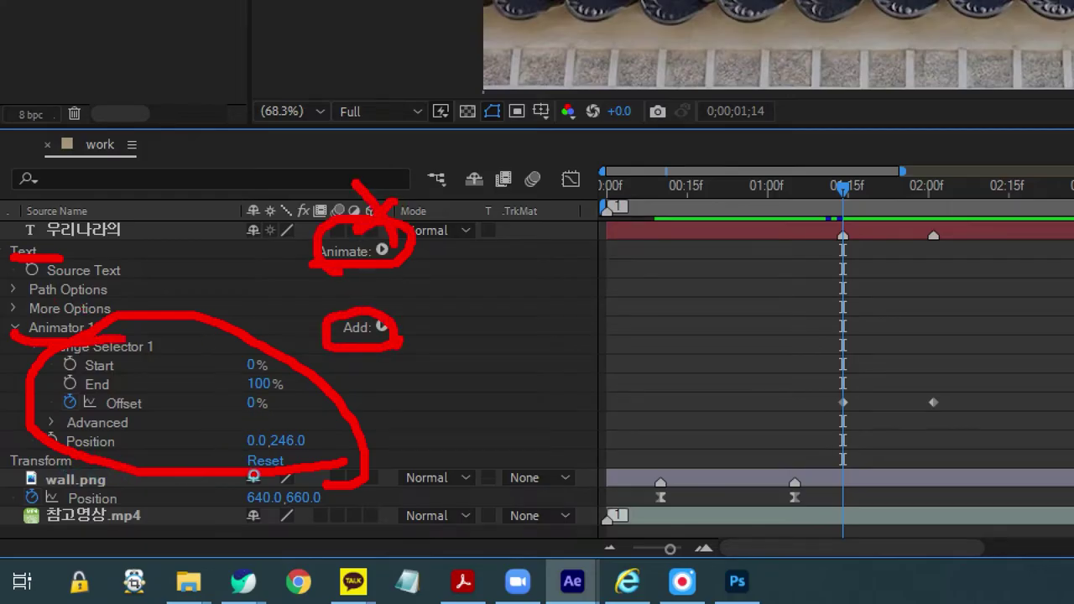
key("Escape")
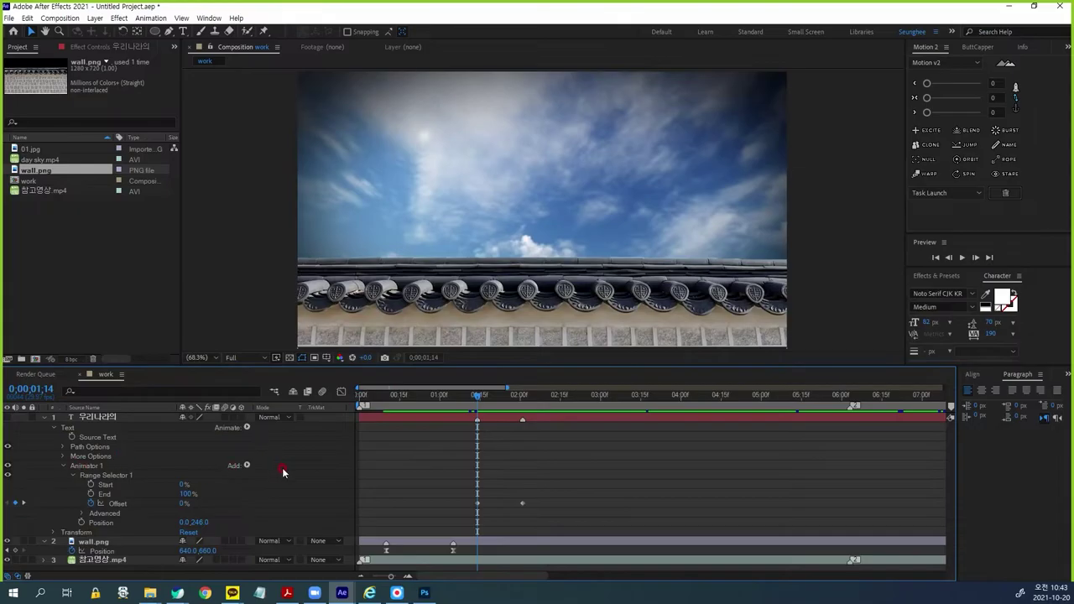
Step: Add a Scale property to Animator 1 of the 우리나라의 text and set it to 0.0, 0.0%
left_click(248, 466)
mouse_move(282, 472)
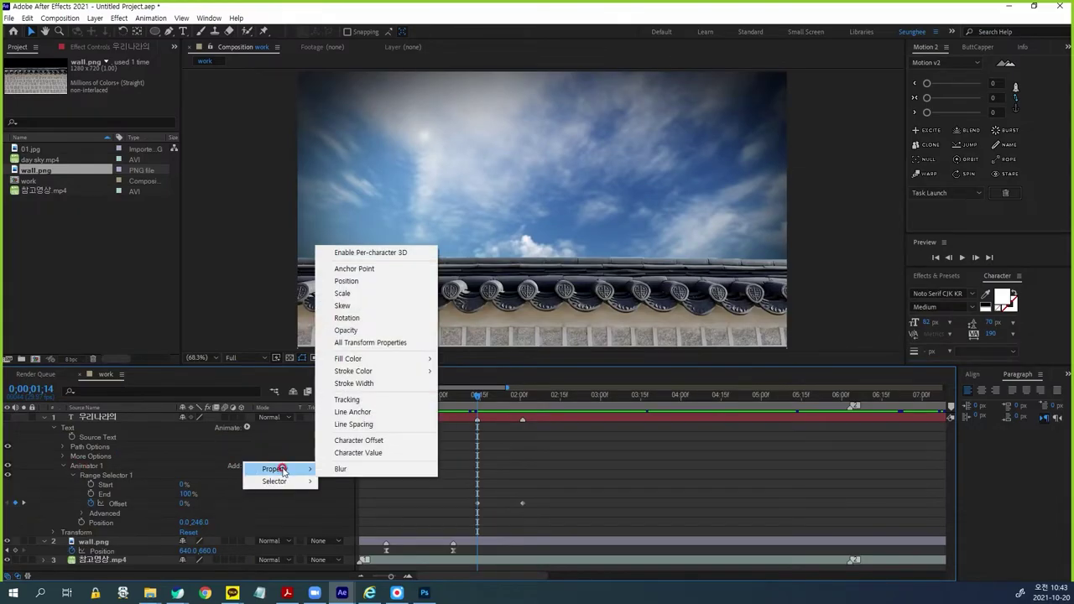
left_click(342, 294)
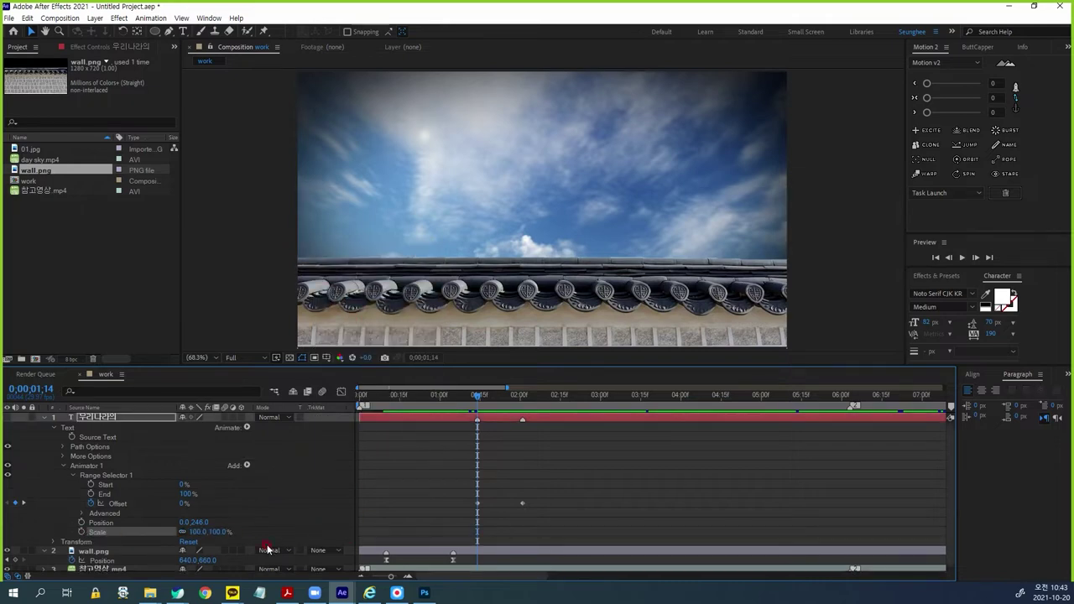
left_click(218, 532)
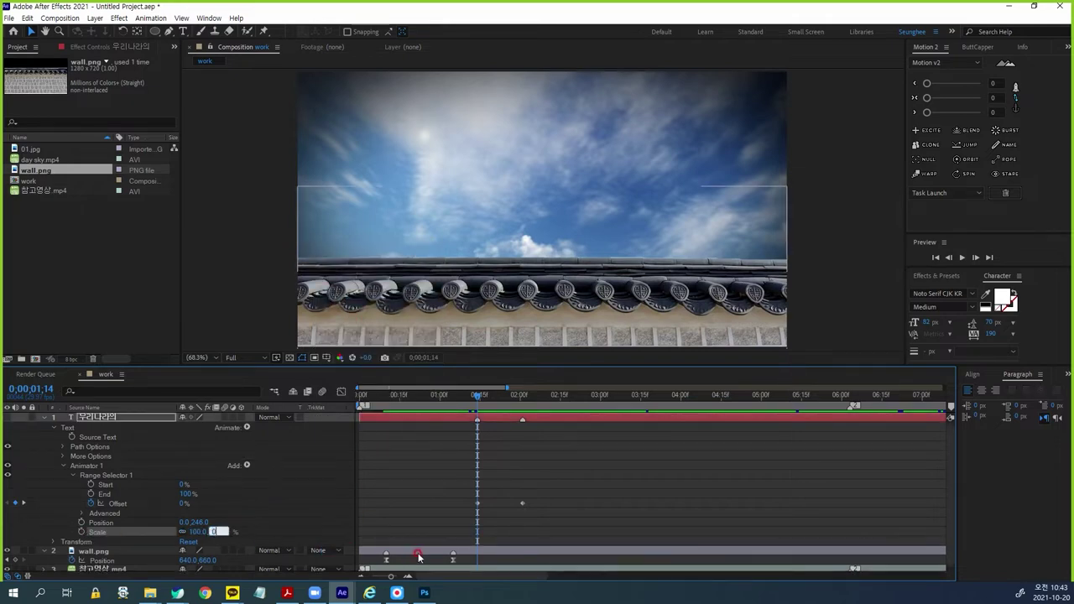
type("0")
key("Return")
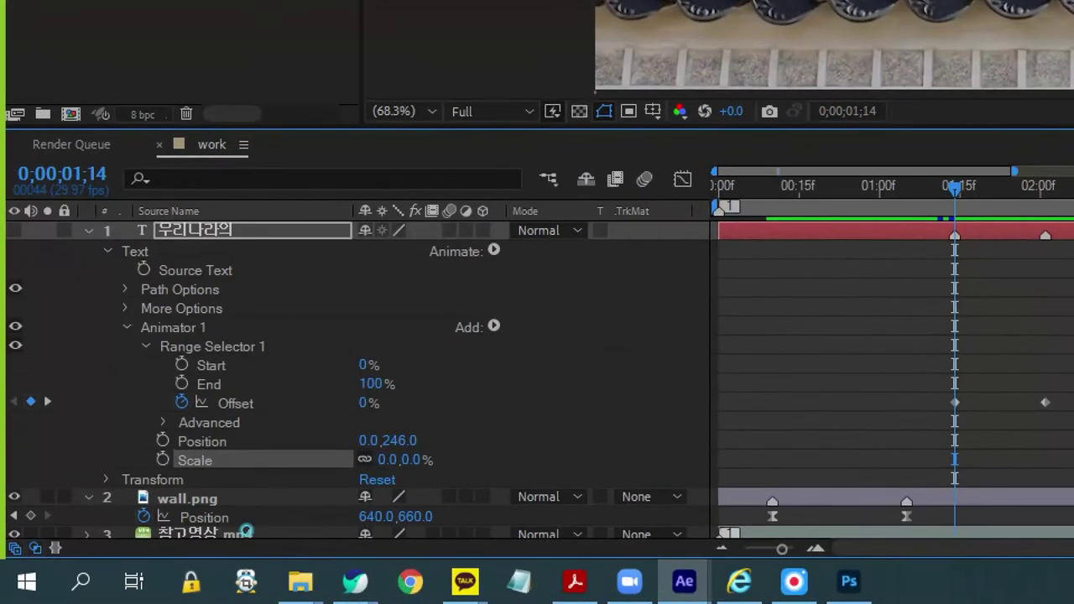
left_click_drag(229, 534, 230, 534)
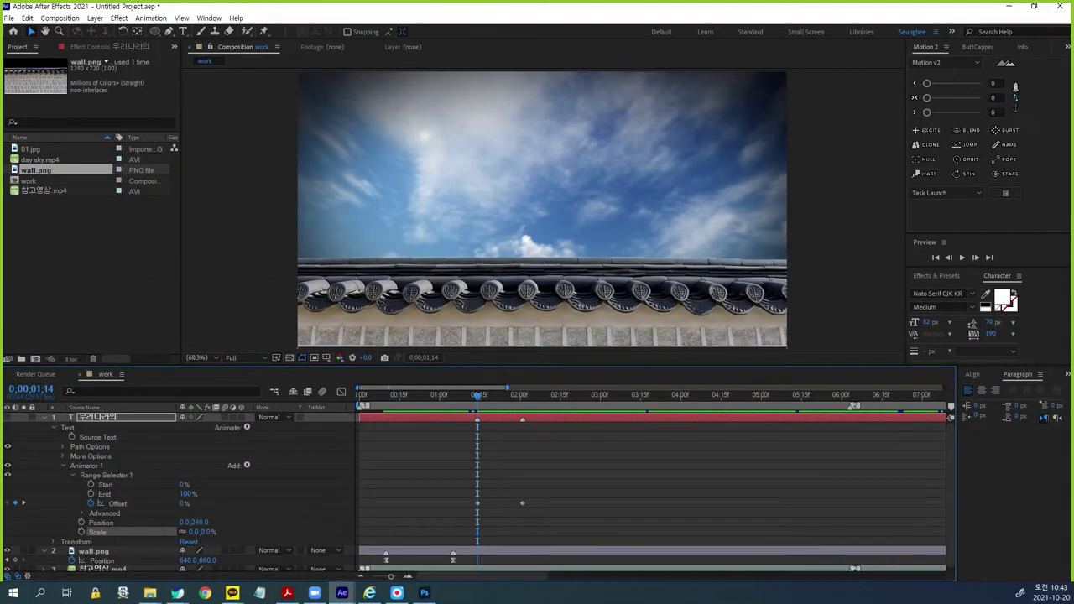
Step: Show and solo the 우리나라의 layer with the transparency grid on, and scrub back from 0;00;02;01 to inspect its letters
left_click_drag(483, 405, 525, 404)
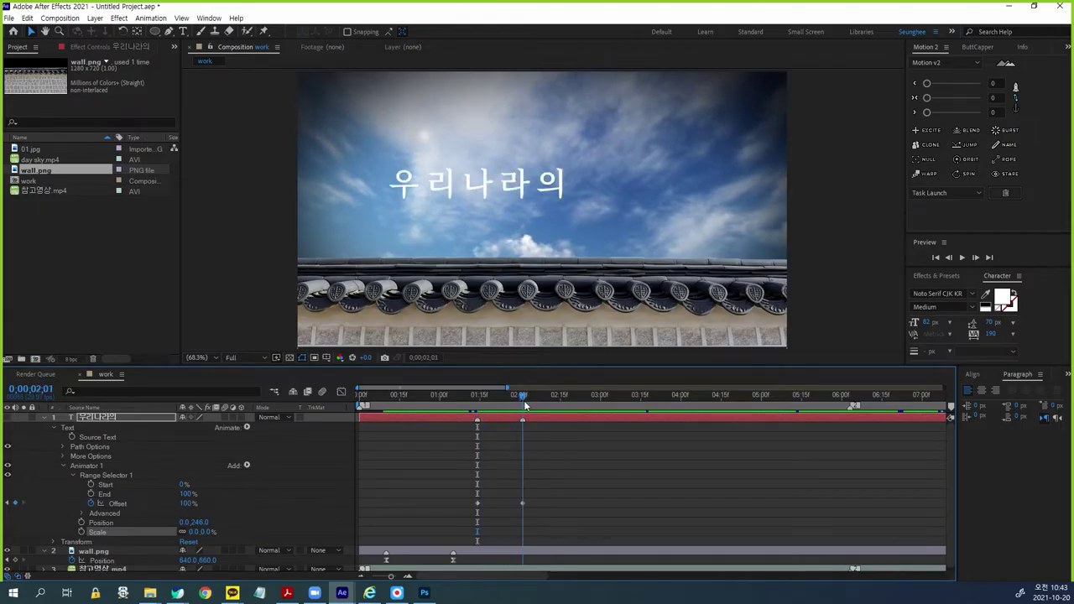
left_click(280, 458)
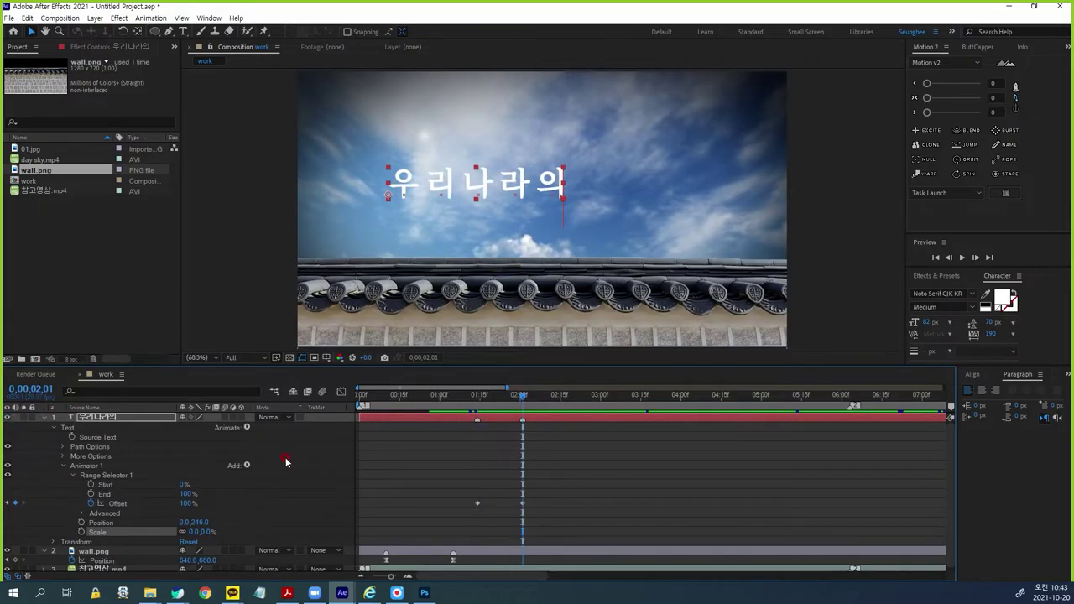
left_click(60, 528)
left_click(23, 421)
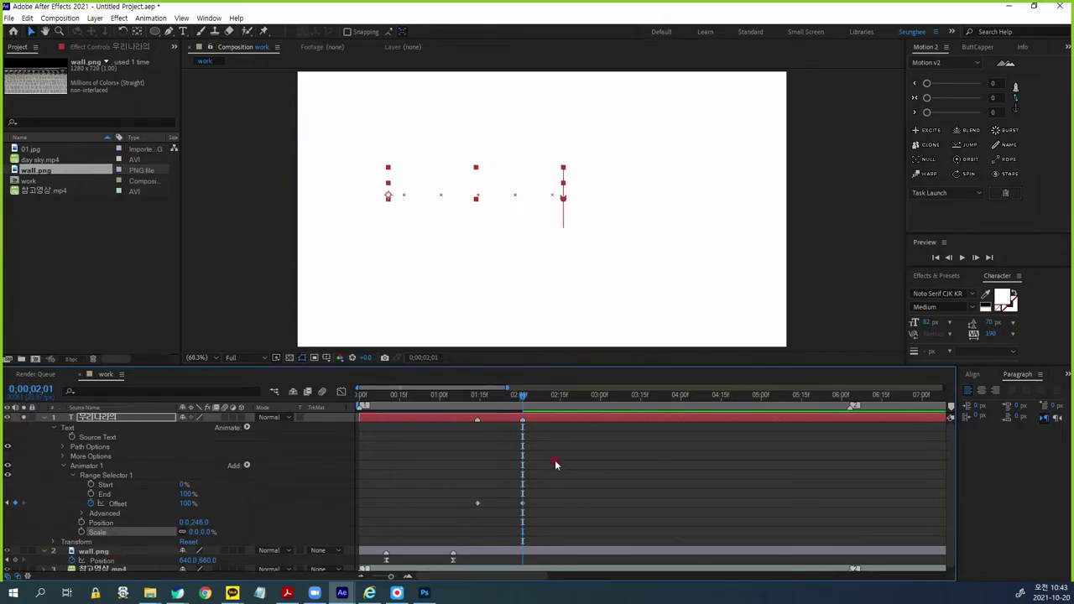
left_click(289, 357)
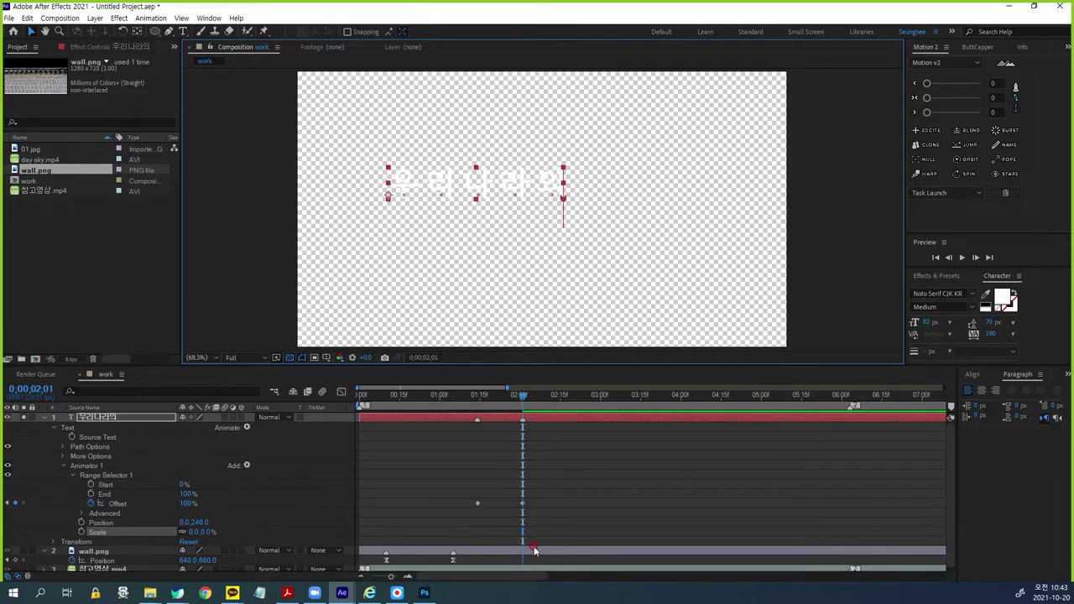
left_click_drag(521, 403, 482, 419)
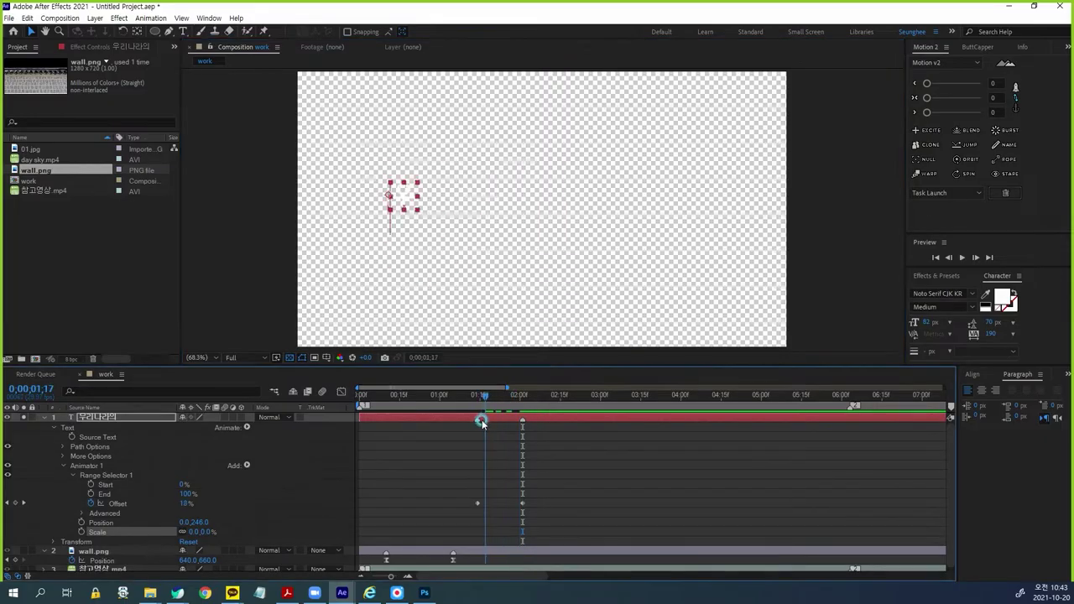
Step: Change the work composition's background color from white to a near-black dark gray
left_click(579, 473)
key("ctrl+k")
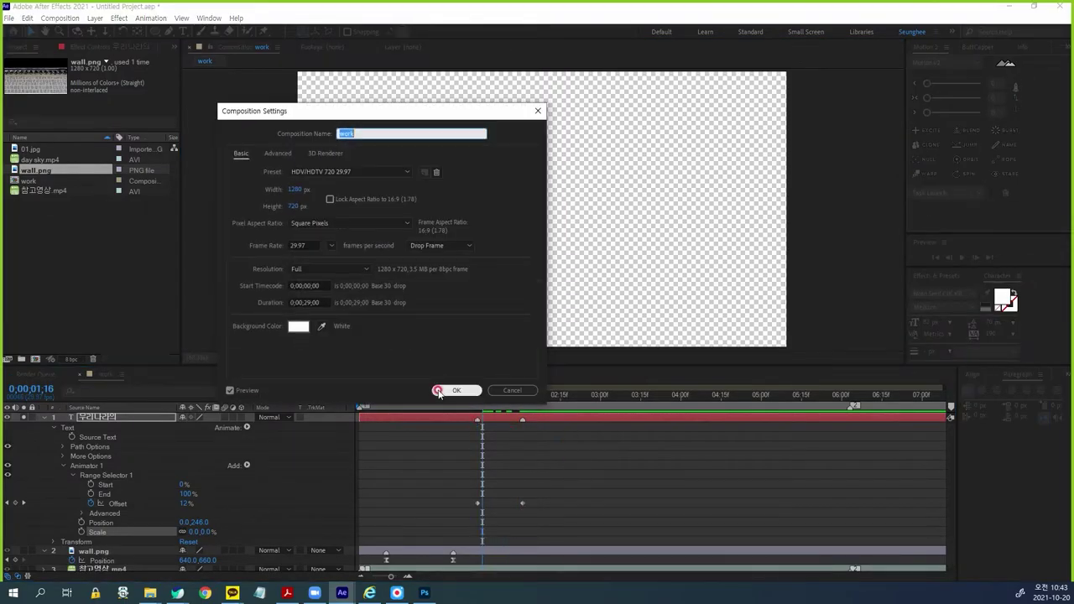
left_click(295, 328)
left_click_drag(102, 277, 103, 300)
left_click(347, 163)
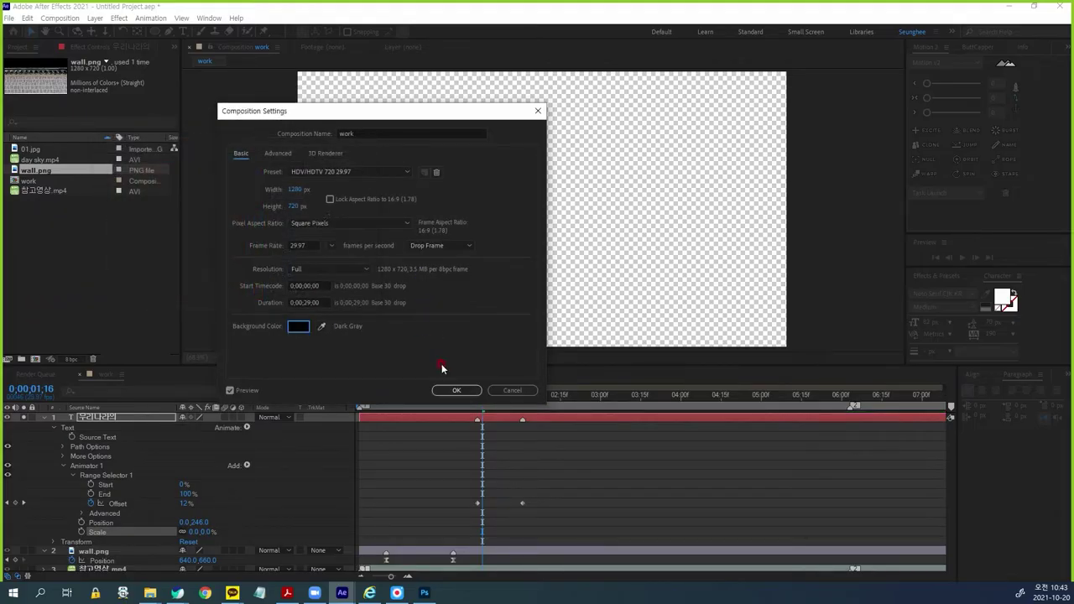
left_click(456, 389)
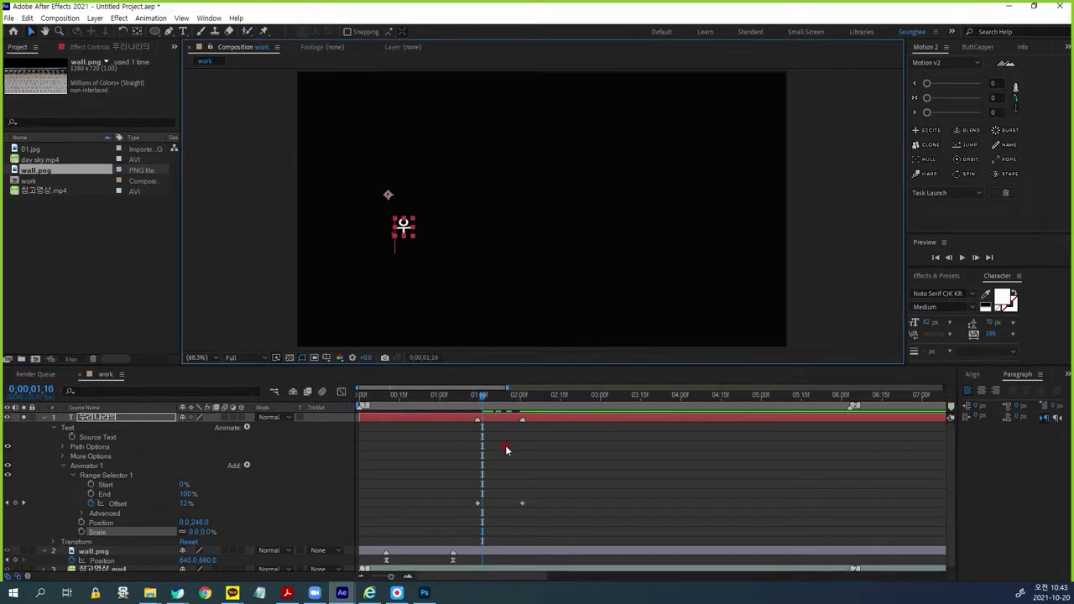
Step: Preview the 우리나라의 letter animation from 0;00;01;14 against the dark background, and check it over the other layers at 0;00;01;22
left_click_drag(483, 409, 477, 408)
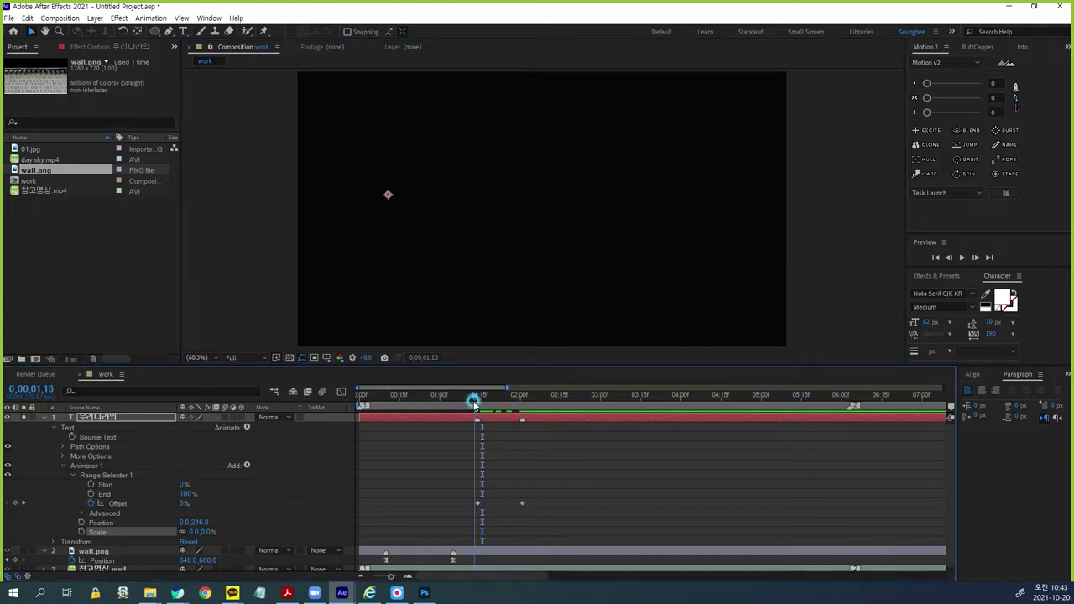
key("space")
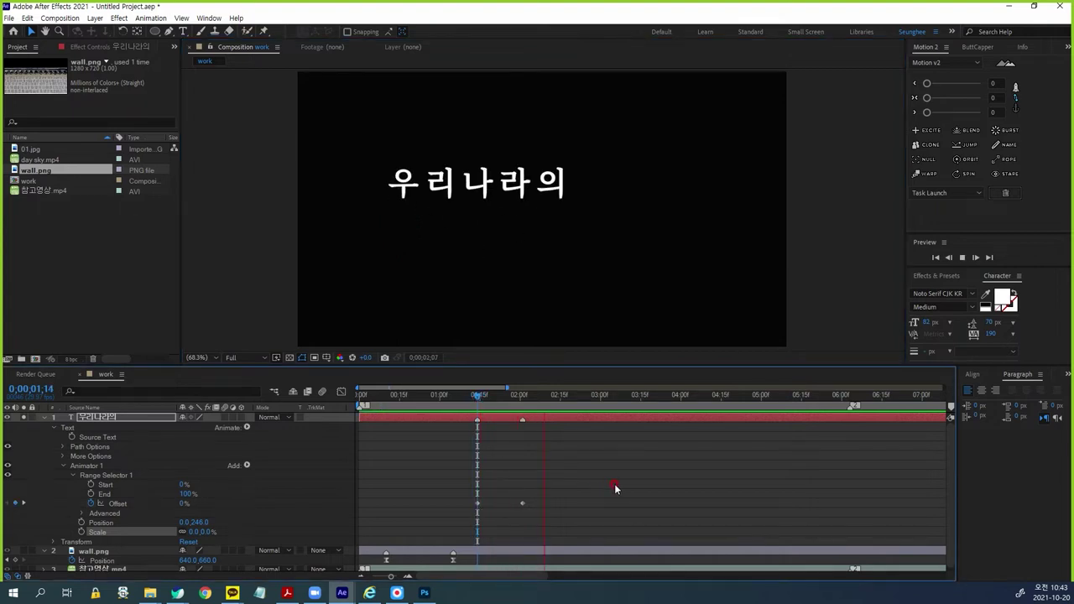
key("space")
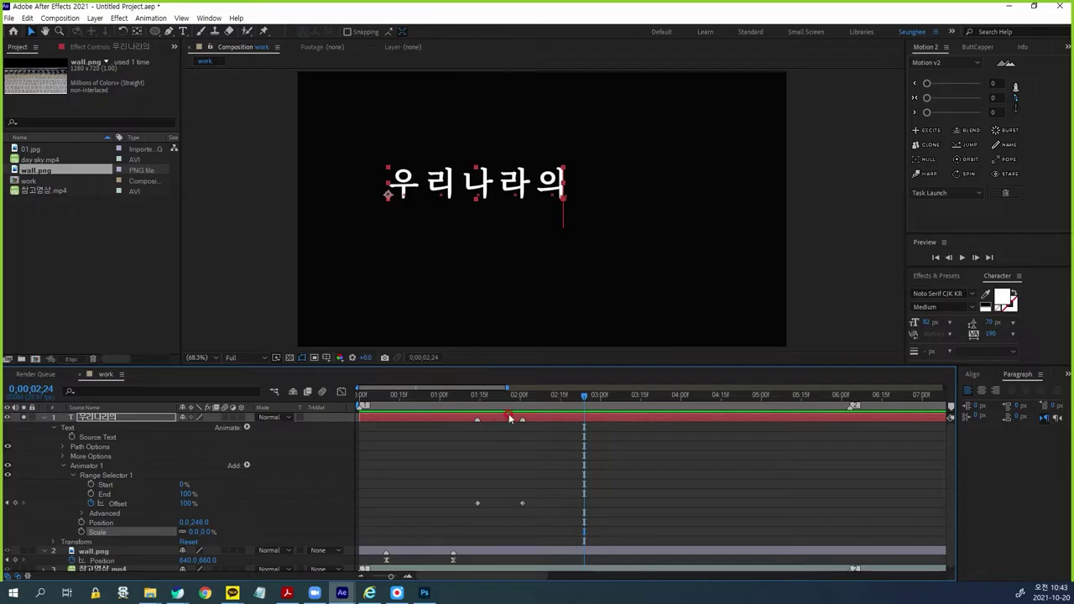
left_click_drag(577, 400, 498, 400)
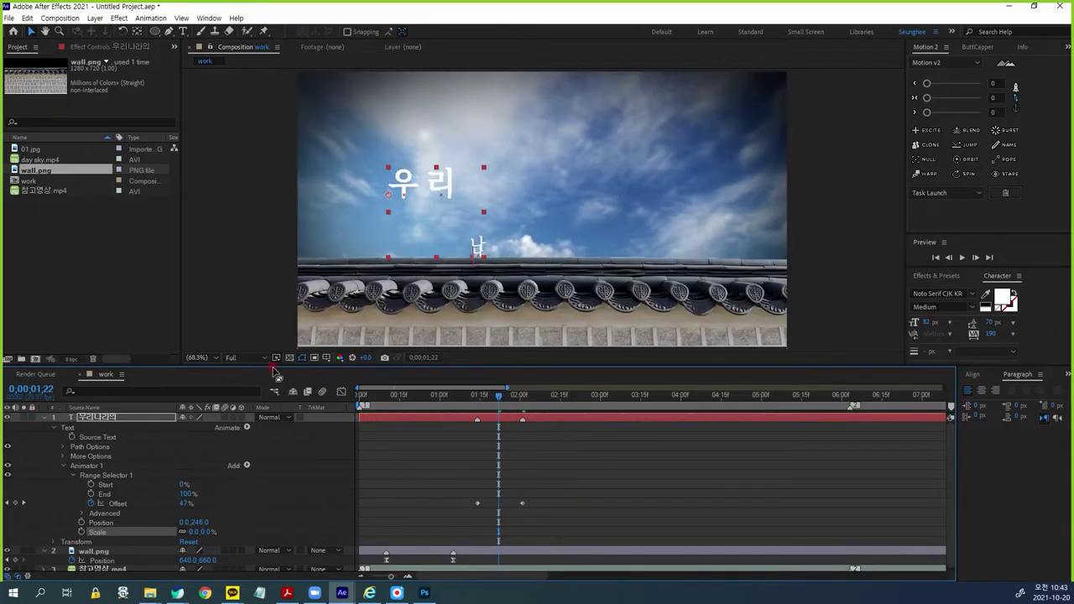
Step: Enlarge the timeline area, apply Easy Ease to both Range Selector Offset keyframes, and preview from 0;00;01;14
left_click_drag(272, 359, 276, 326)
mouse_move(500, 370)
left_mouse_down()
mouse_move(481, 369)
mouse_move(495, 373)
left_mouse_up()
left_click_drag(545, 459, 469, 488)
key("F9")
left_click_drag(495, 367, 478, 367)
key("space")
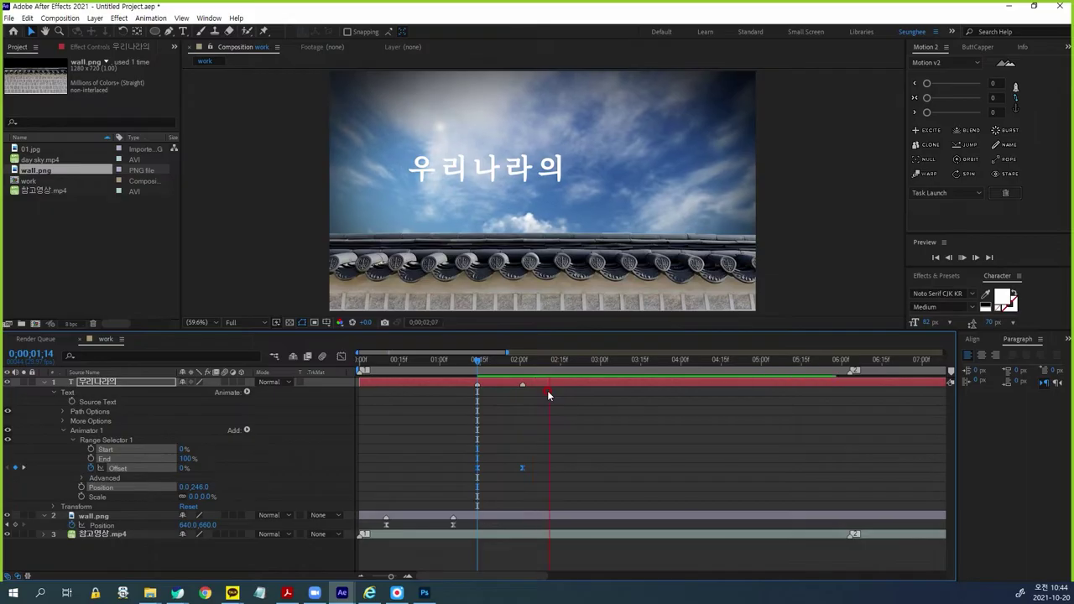
Step: Scrub between 0;00;01;14 and 0;00;02;01 to review the eased letter animation against its two Offset keyframes
left_click(484, 376)
left_click_drag(484, 377, 522, 379)
left_click(490, 484)
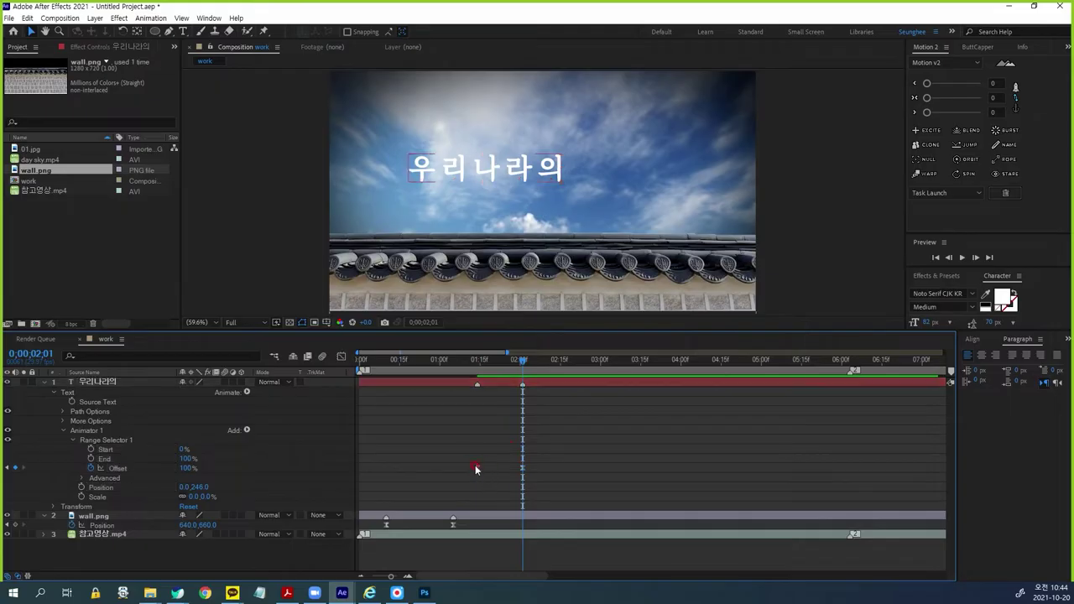
left_click(475, 472)
left_click_drag(492, 368, 522, 377)
left_click(478, 468)
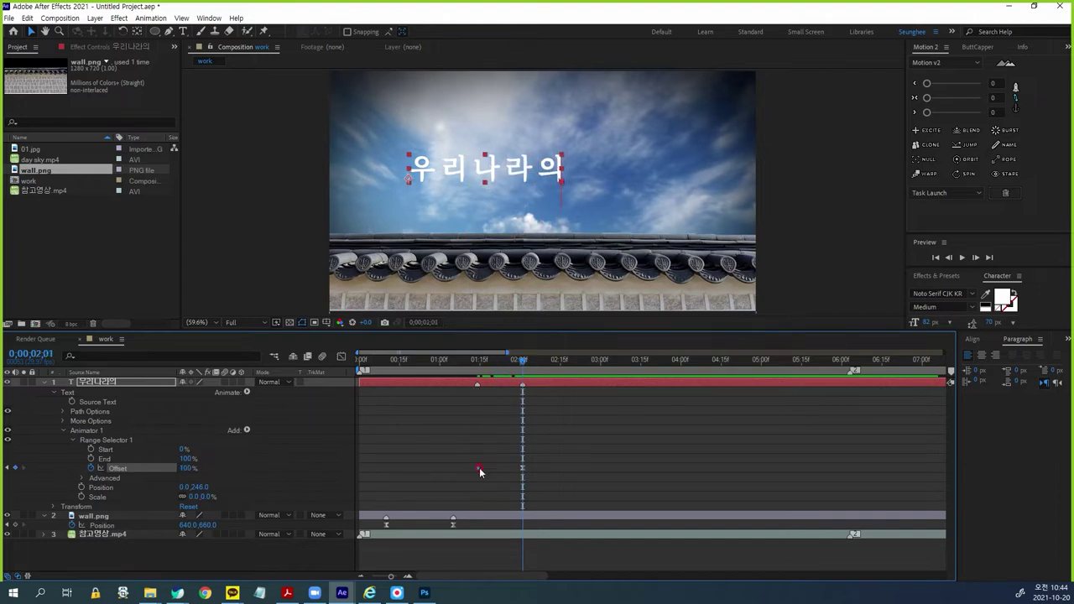
left_click_drag(524, 363, 477, 381)
left_click(567, 477)
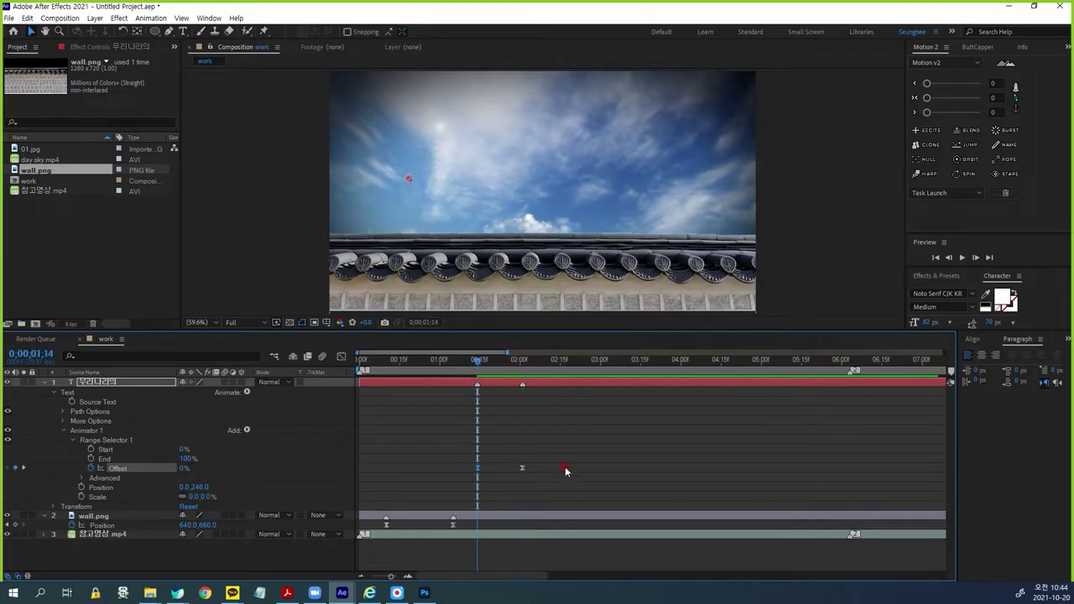
Step: Collapse the 우리나라의 layer's properties and move to 0;00;02;16
left_click(136, 412)
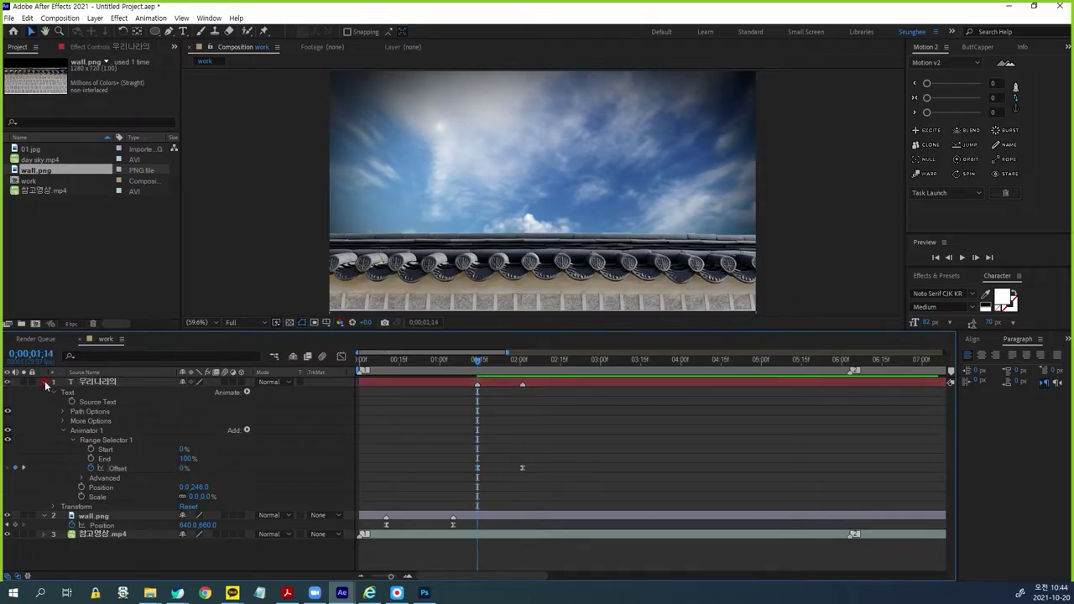
left_click(46, 385)
left_click_drag(480, 366, 563, 366)
left_click(100, 403)
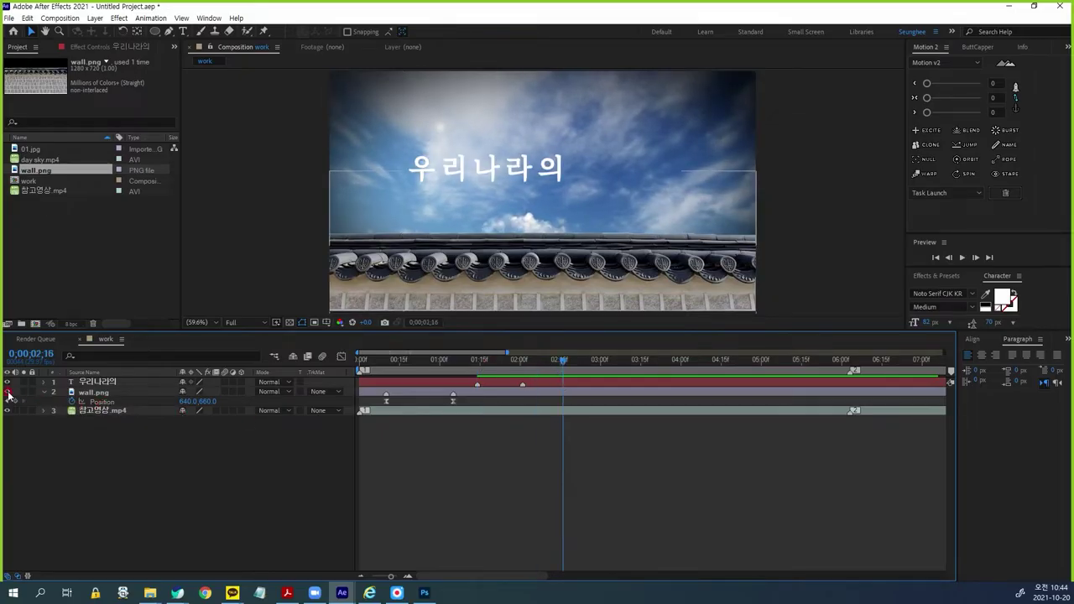
Step: Consult the scene 1 instructions in the exam brief PDF and return to After Effects
left_click(287, 593)
left_click(287, 374)
left_click(193, 356)
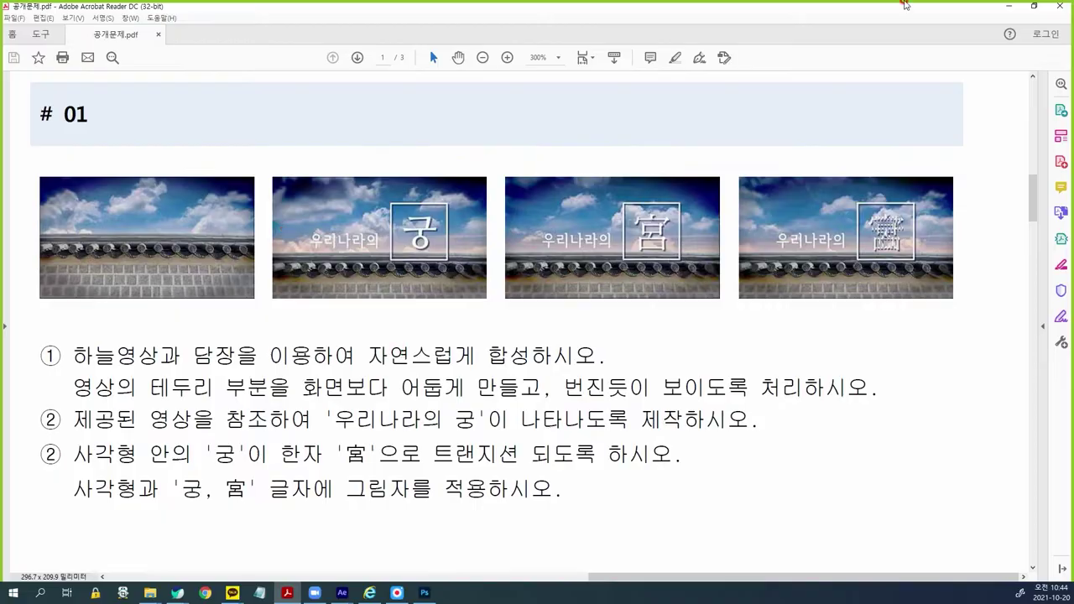
left_click(1008, 5)
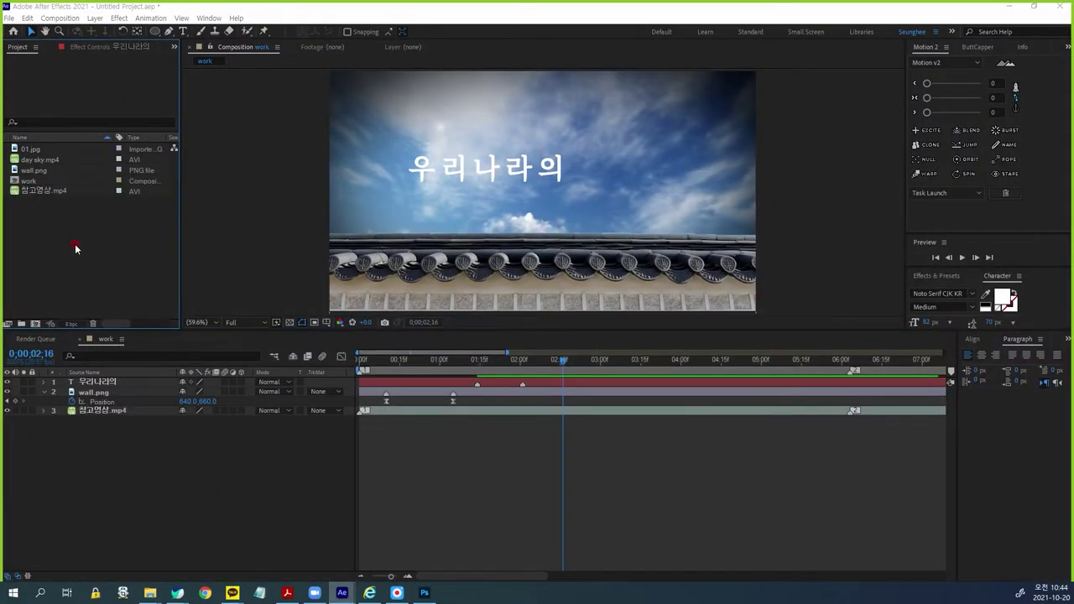
Step: Place day sky.mp4 in the work composition between wall.png and 참고영상.mp4, and return to 0;00;00;00
double_click(108, 234)
left_click(498, 385)
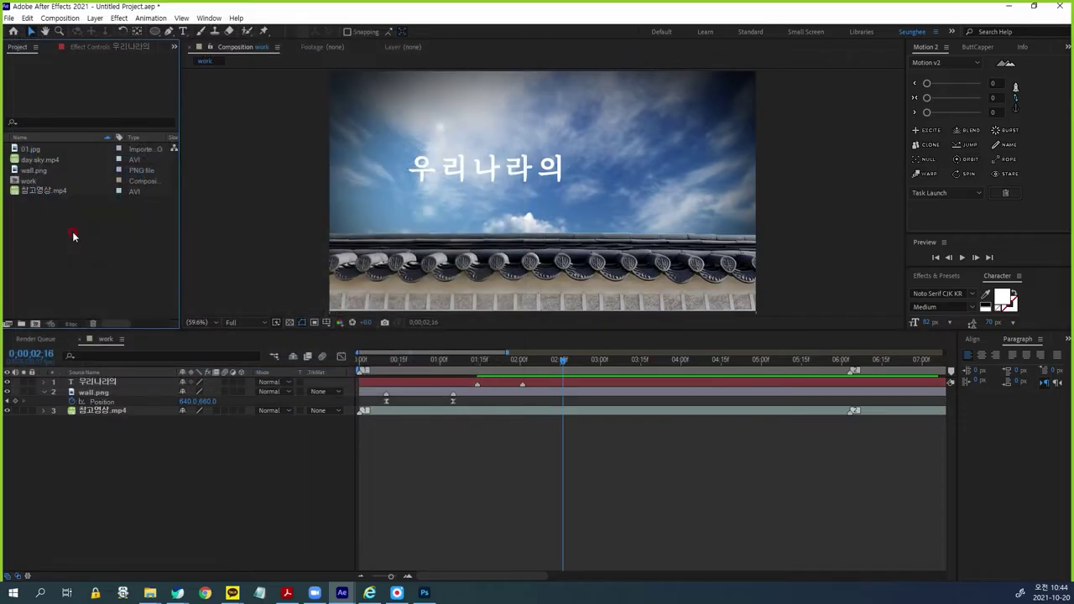
left_click_drag(43, 163, 97, 408)
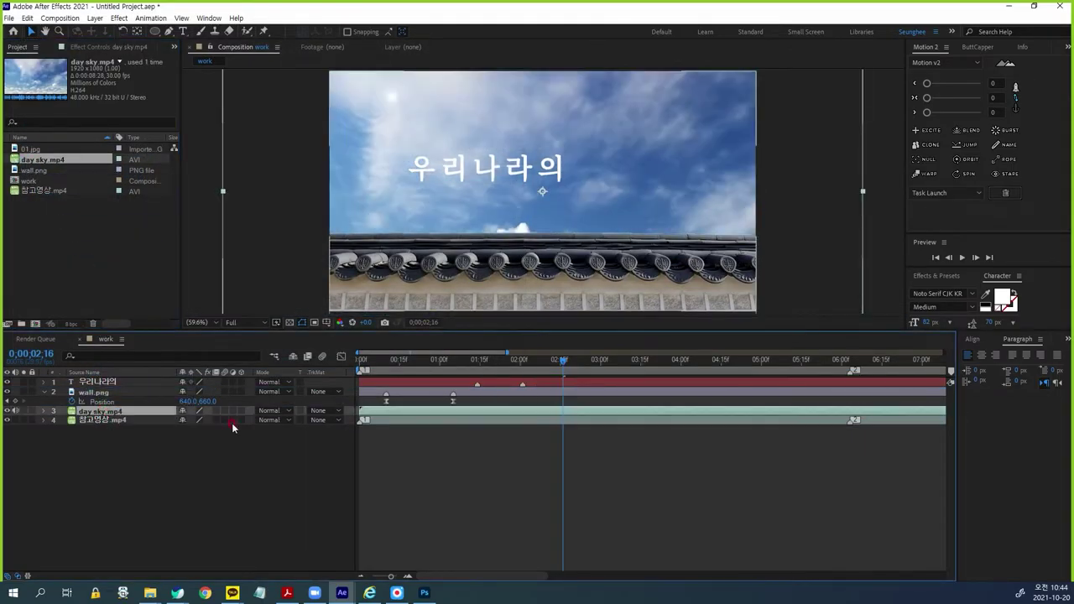
left_click_drag(563, 363, 322, 432)
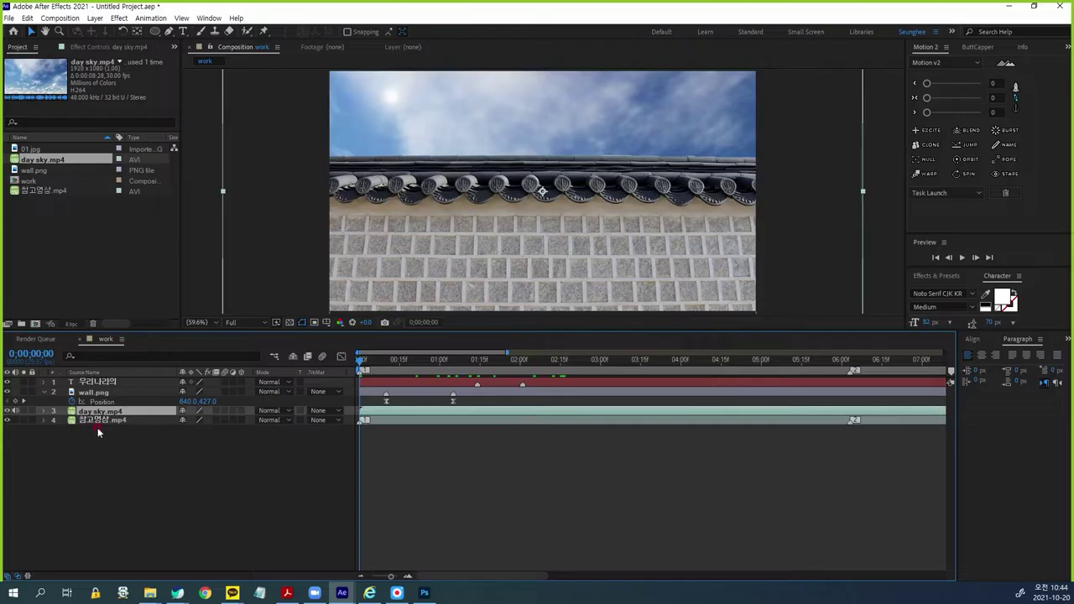
Step: Switch to the exam brief PDF and examine its rules on clip size, position and color matching, plus the scene 1 compositing requirements
left_click(287, 592)
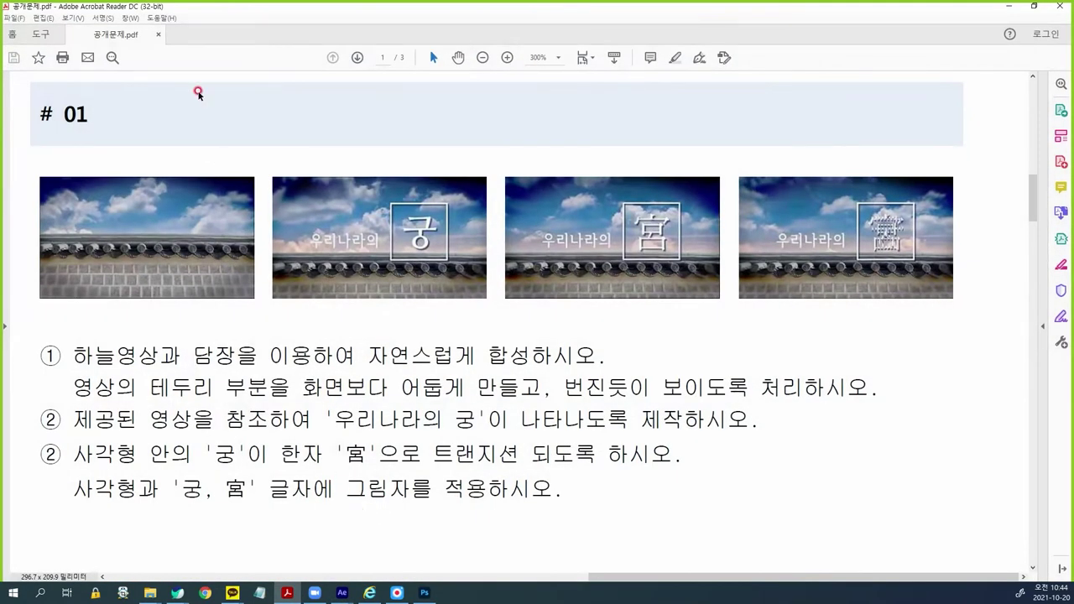
left_click_drag(350, 331, 789, 225)
left_click_drag(276, 328, 804, 335)
scroll(806, 336, "down", 1)
scroll(652, 328, "left", 5)
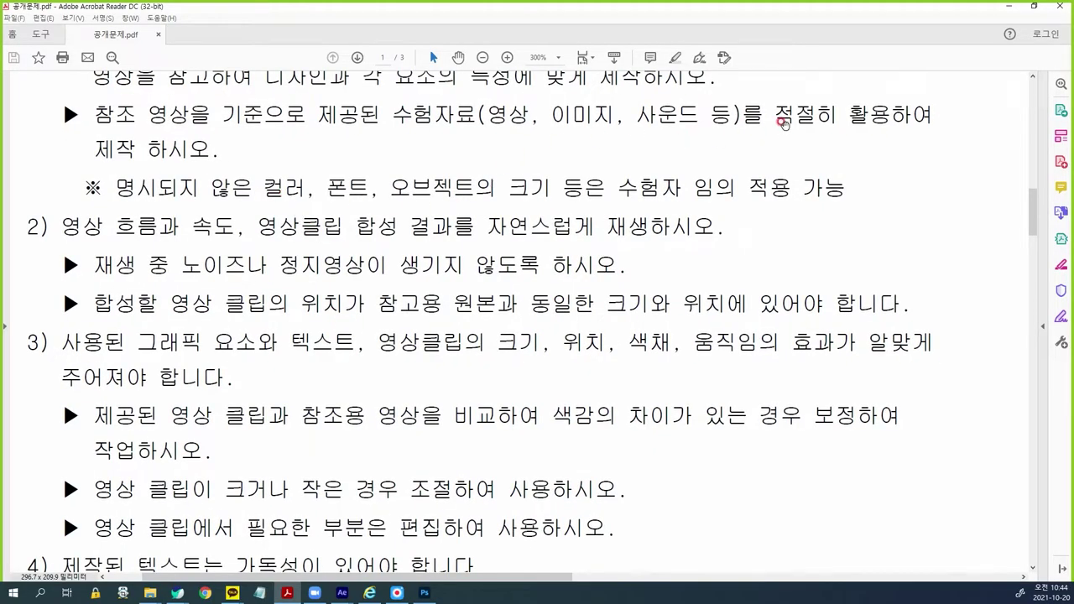
scroll(400, 359, "down", 1)
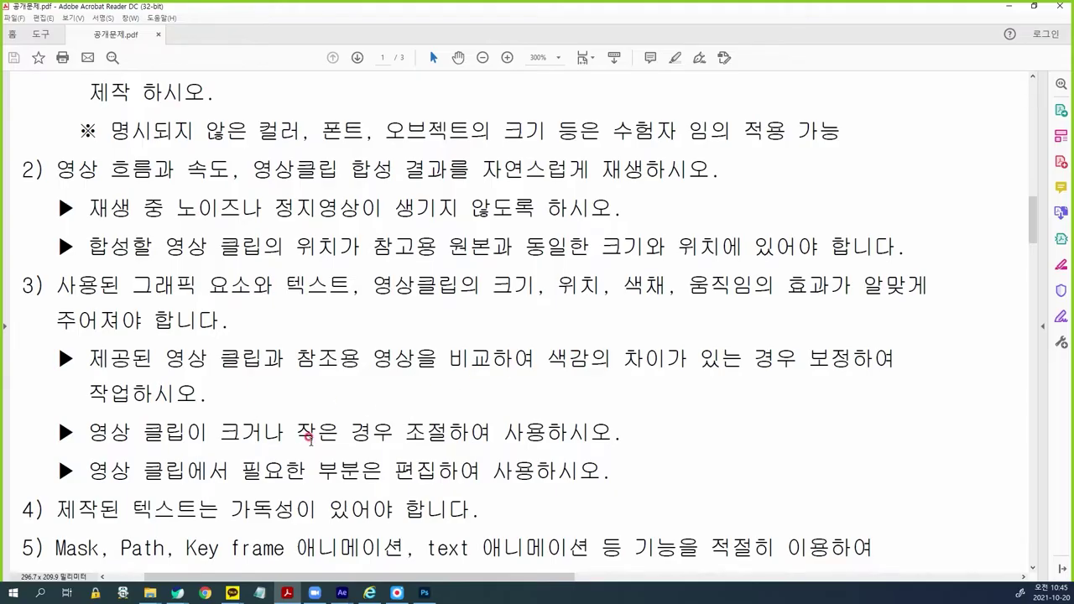
mouse_move(170, 445)
left_mouse_down()
mouse_move(419, 445)
mouse_move(456, 424)
mouse_move(377, 411)
mouse_move(460, 440)
left_mouse_up()
key("e")
left_click_drag(633, 371, 16, 359)
left_click_drag(602, 324, 288, 442)
left_click_drag(394, 348, 386, 371)
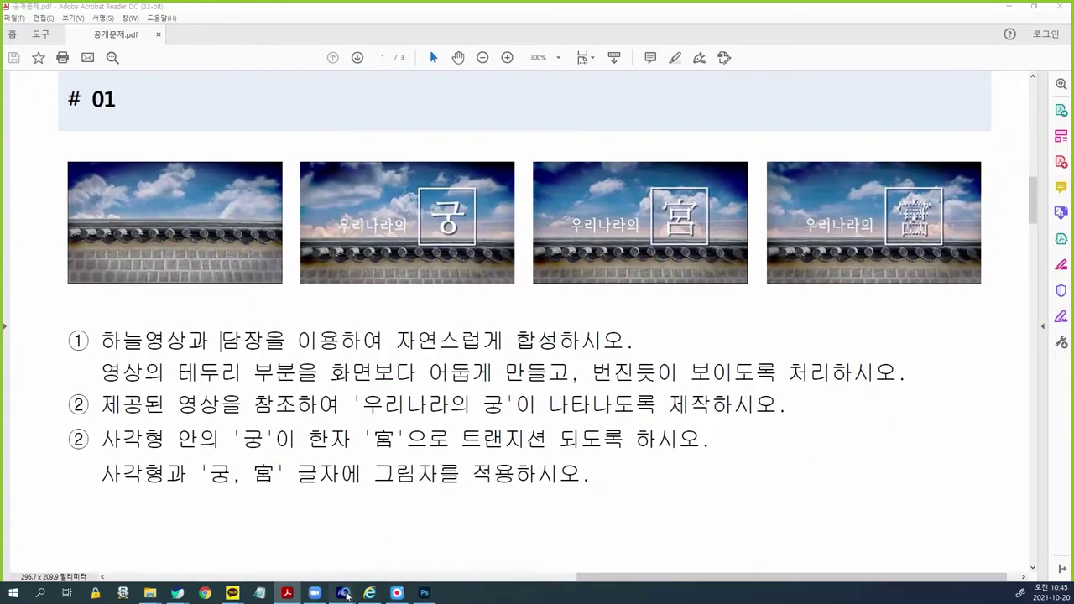
Step: Return to After Effects and fit the day sky.mp4 layer to the composition's size
mouse_move(342, 592)
left_click(380, 526)
left_click(95, 412)
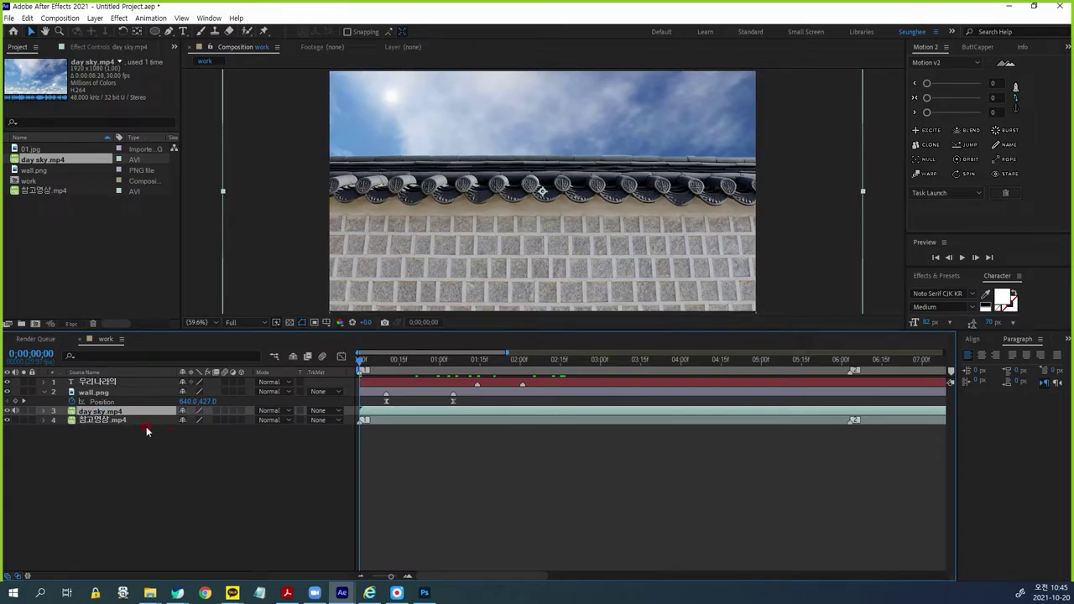
key("s")
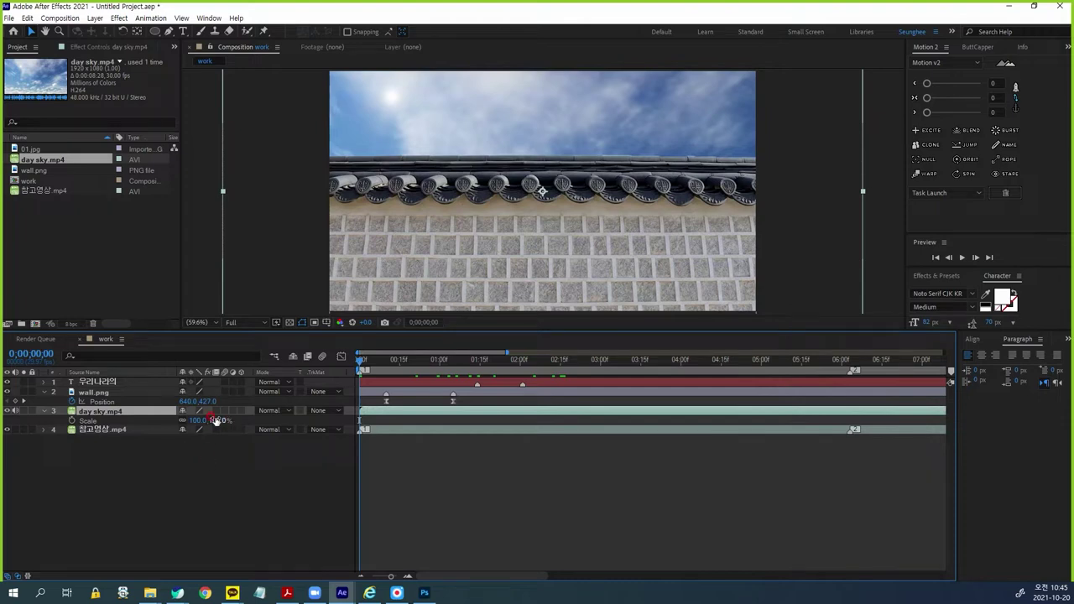
mouse_move(216, 422)
left_mouse_down()
mouse_move(196, 424)
mouse_move(207, 426)
left_mouse_up()
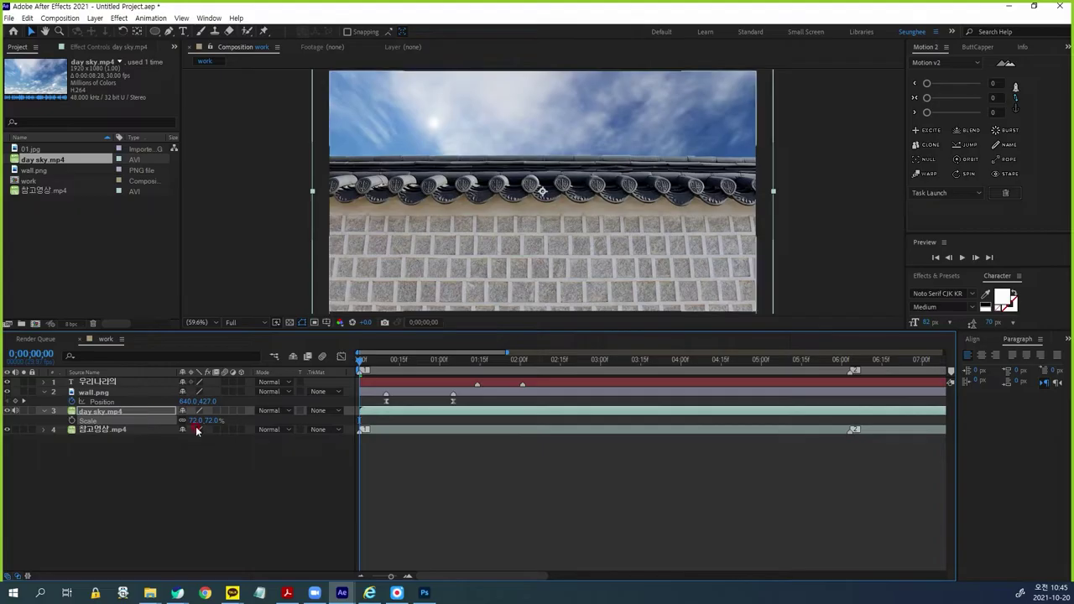
left_click(96, 18)
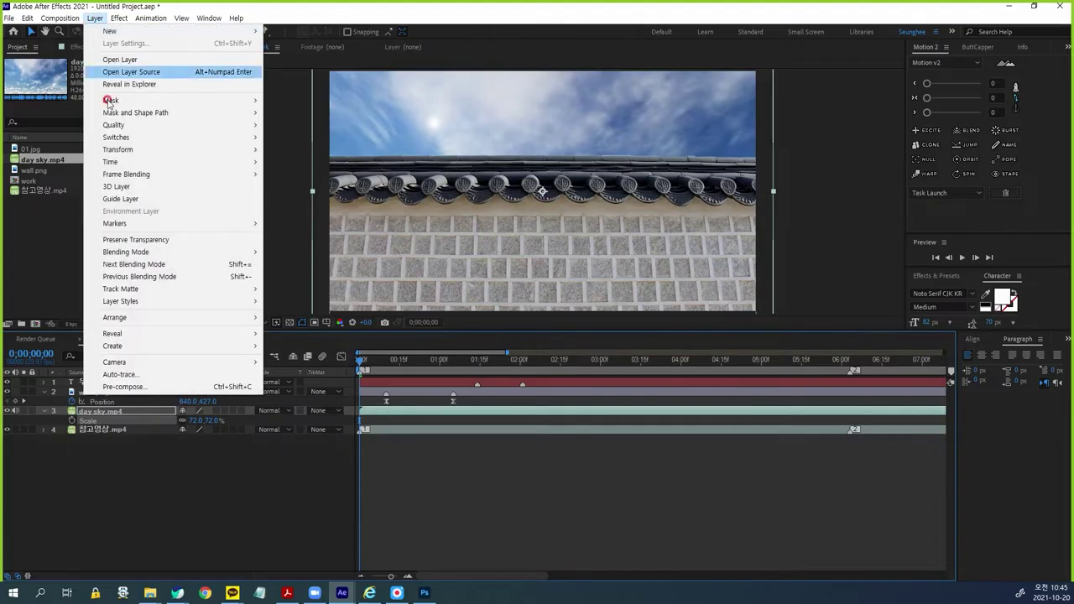
mouse_move(210, 150)
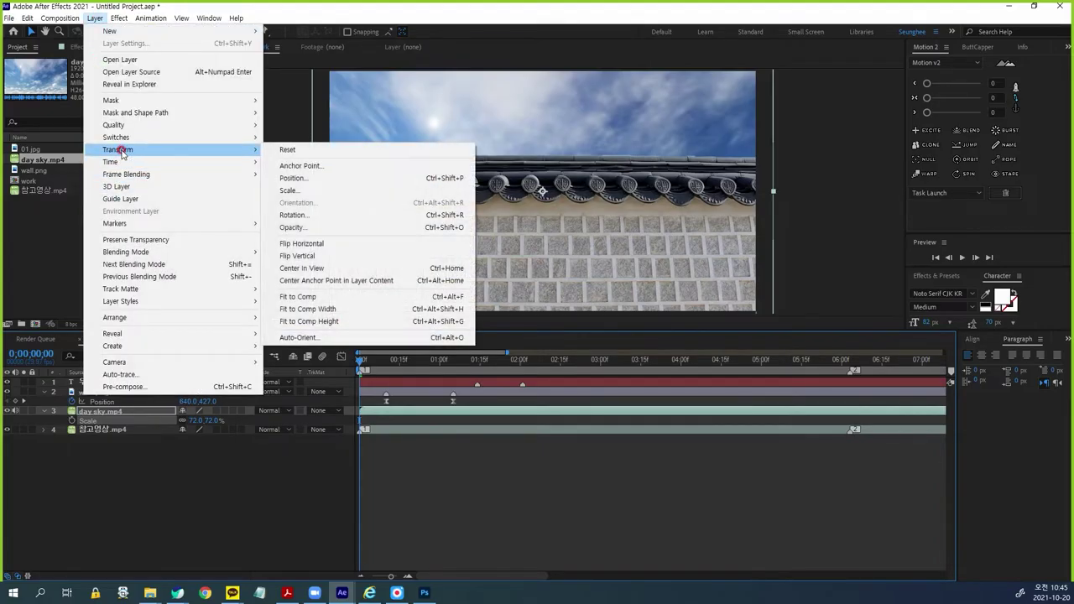
left_click(309, 298)
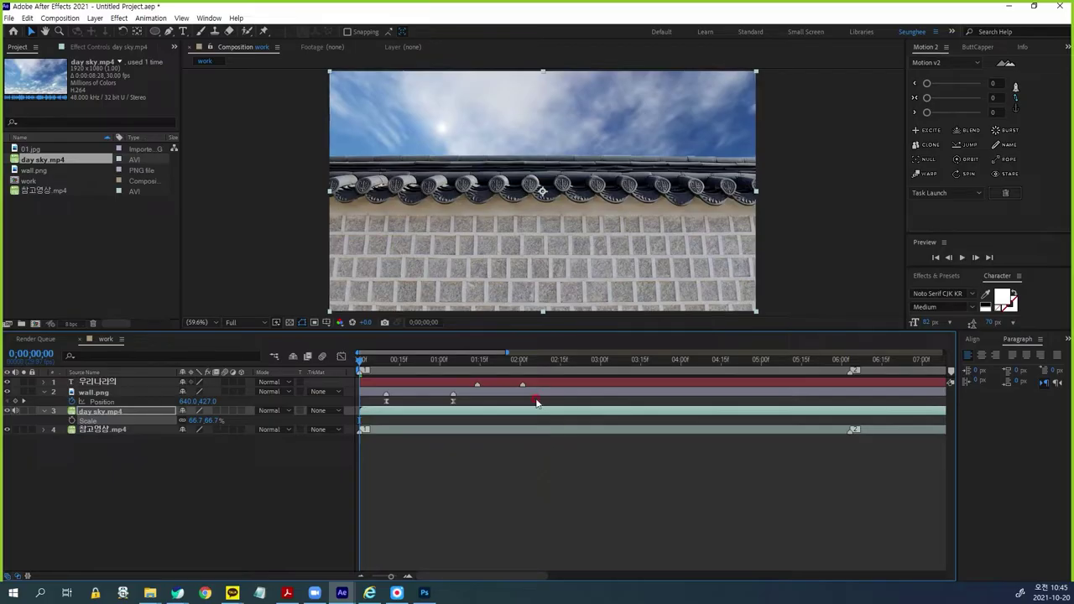
Step: Hide 참고영상.mp4 and preview the sky, wall and title composite from the start
left_click(7, 430)
key("space")
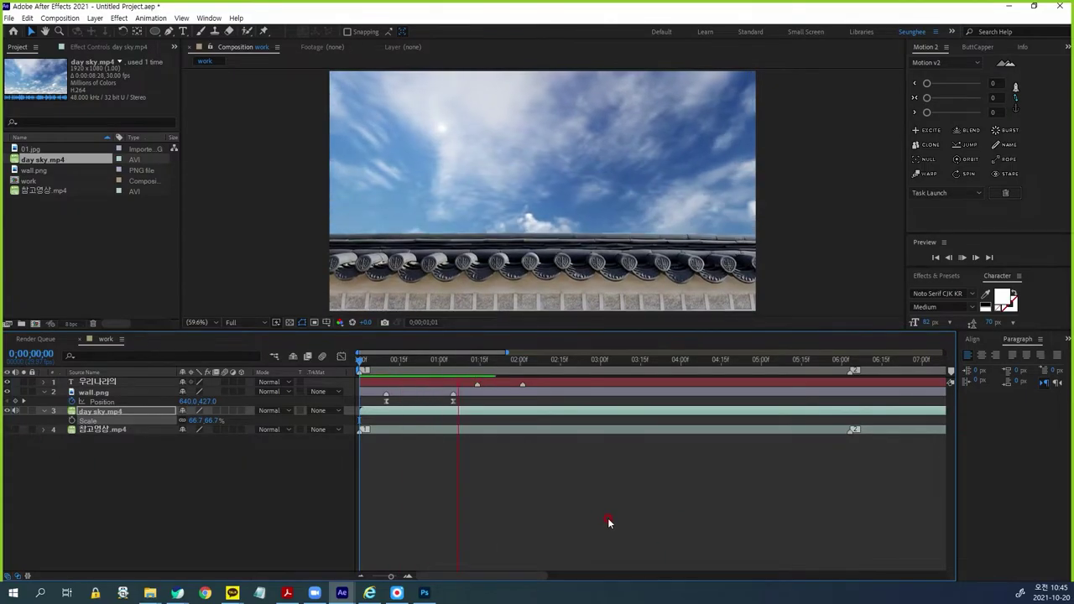
key("space")
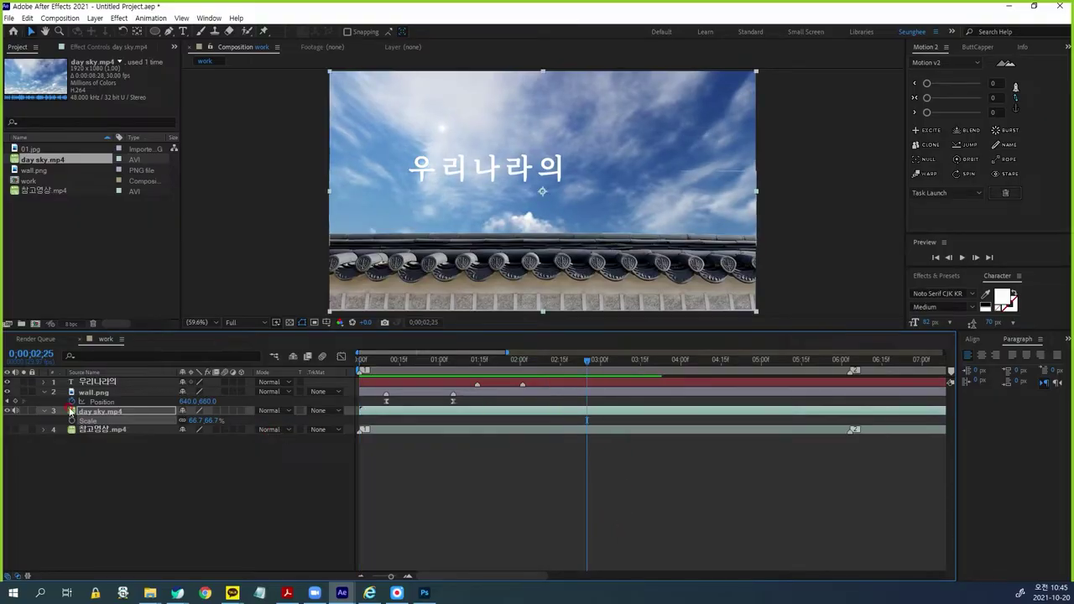
Step: Show only the reference video beneath the title by hiding day sky.mp4 and wall.png, and go to 0;00;03;20 with a larger preview
left_click(8, 430)
left_click_drag(590, 359, 540, 391)
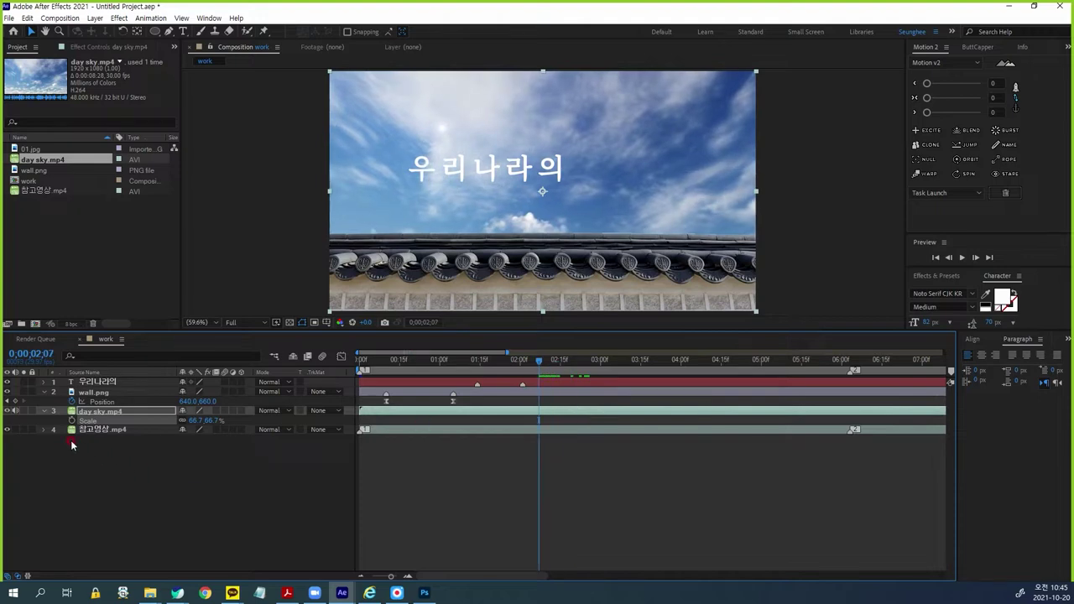
left_click(8, 411)
left_click(7, 391)
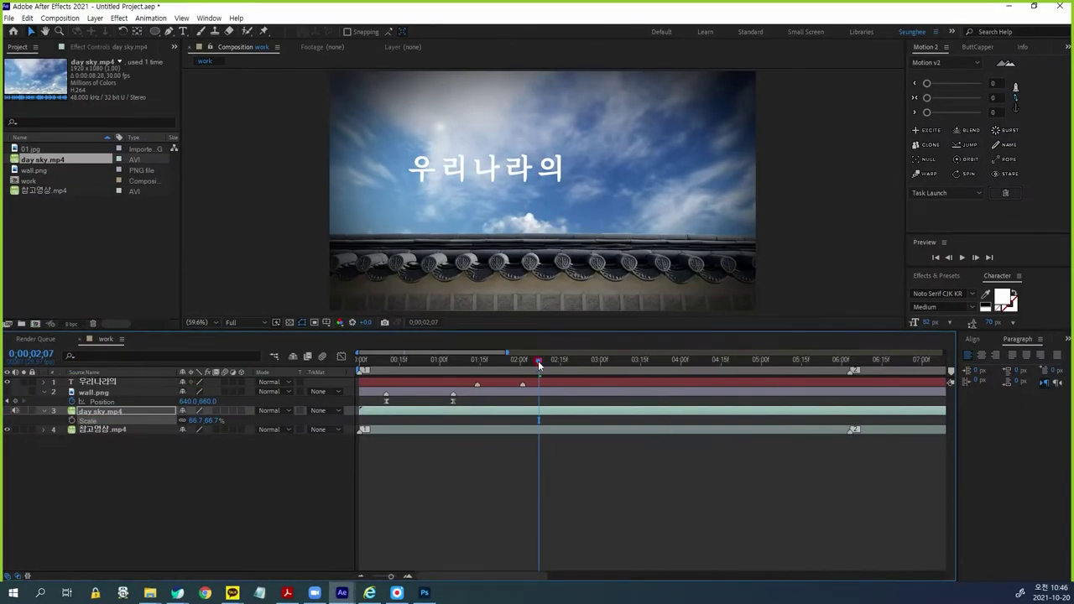
left_click_drag(539, 364, 666, 362)
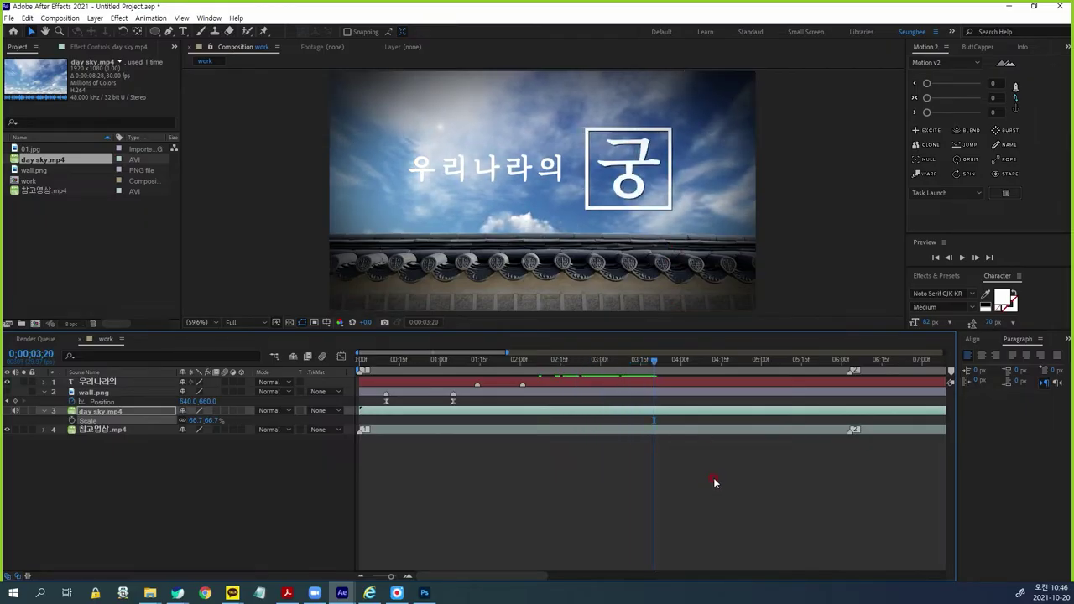
left_click_drag(555, 329, 554, 404)
left_click(688, 522)
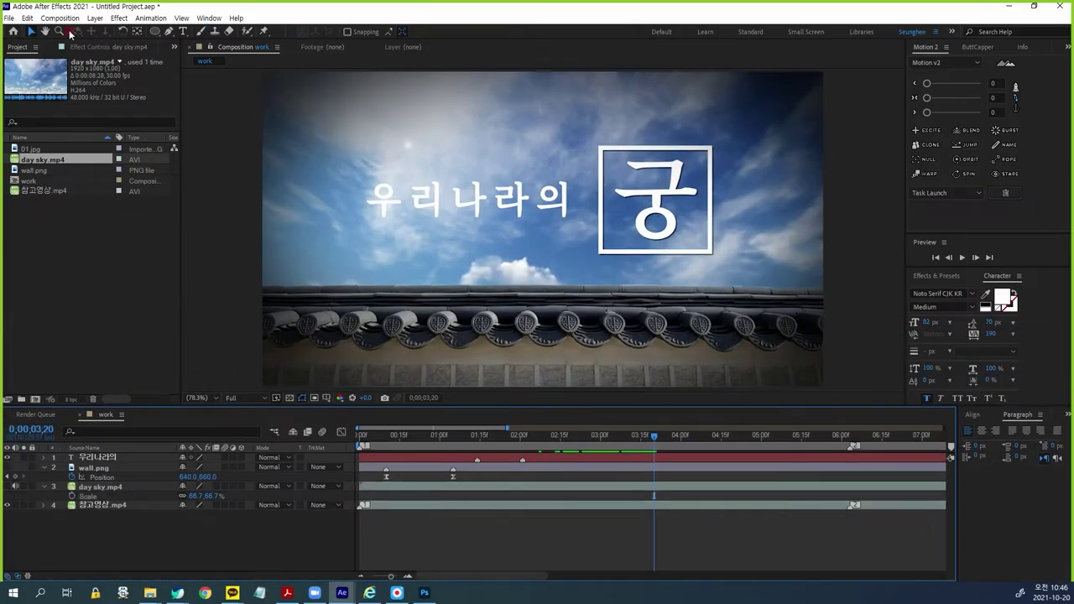
Step: Add the text 궁 inside the reference video's square frame and enlarge it to 197 px
left_click(183, 31)
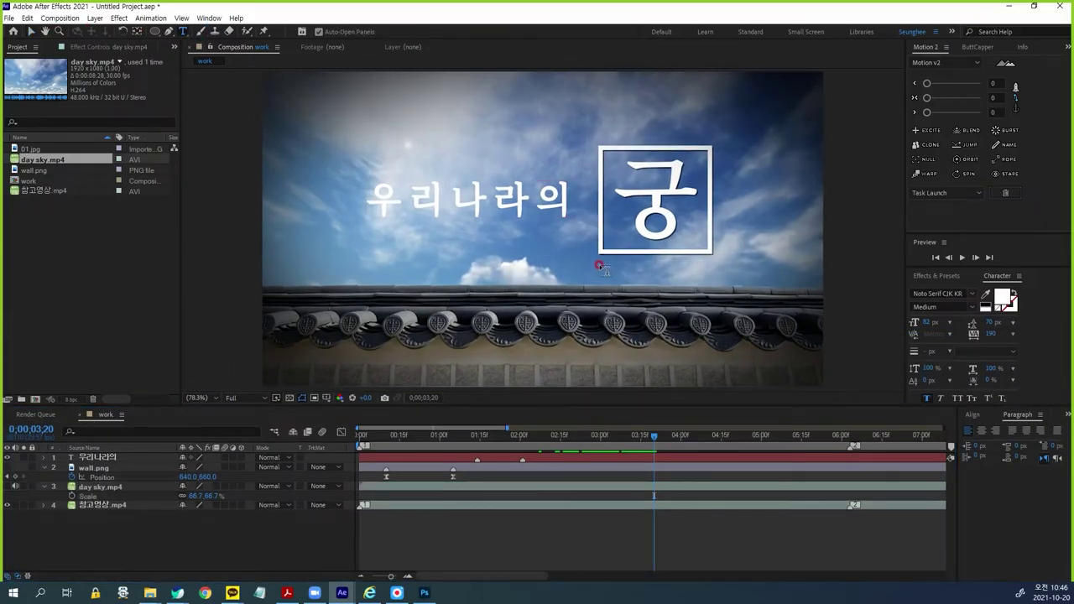
left_click(619, 199)
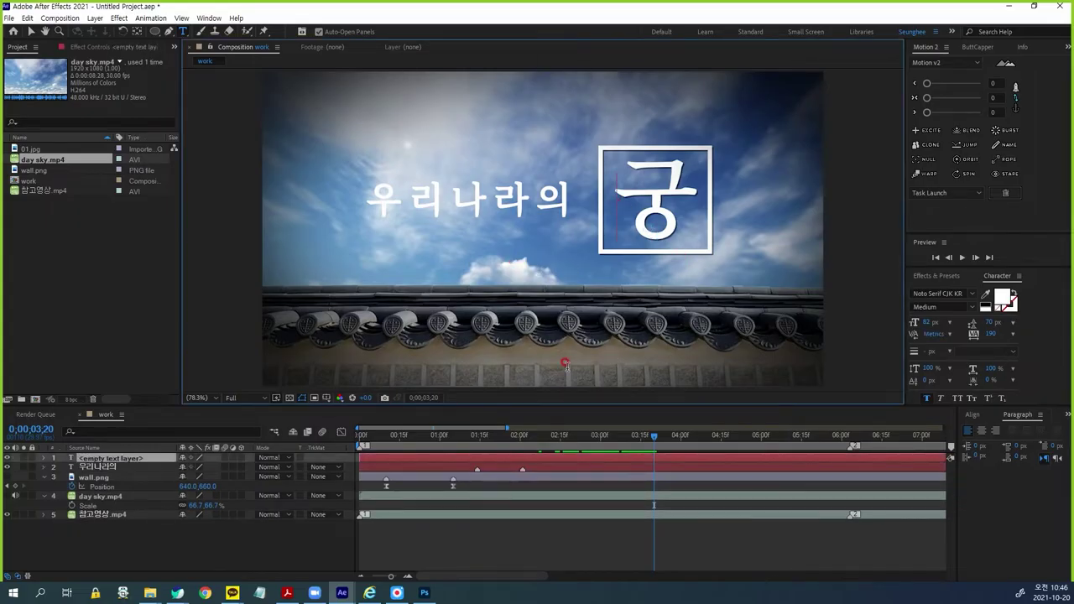
type("궁")
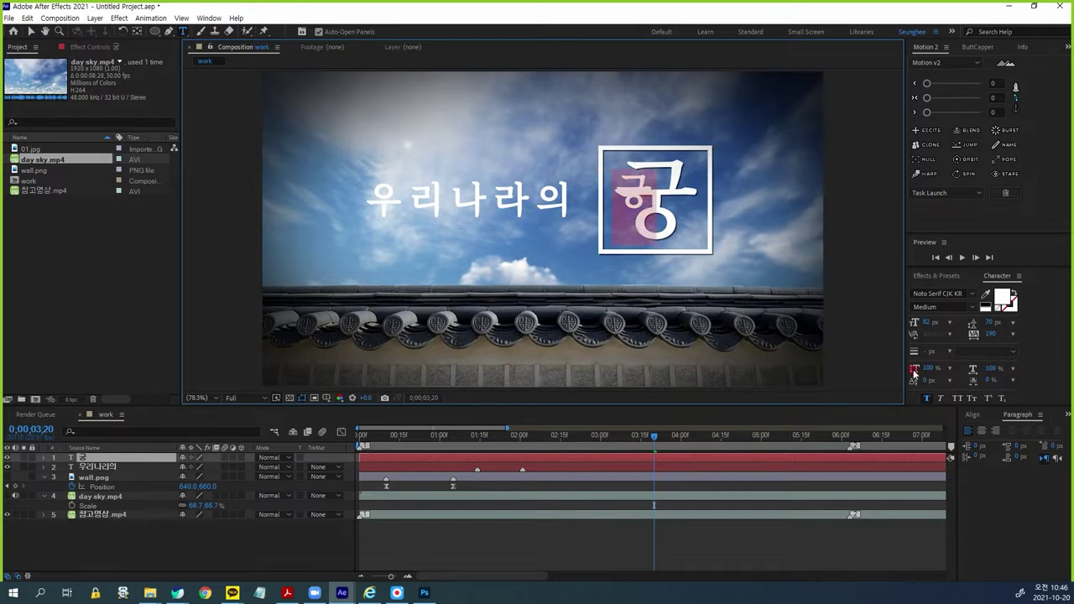
left_click_drag(930, 327, 992, 319)
left_click(31, 31)
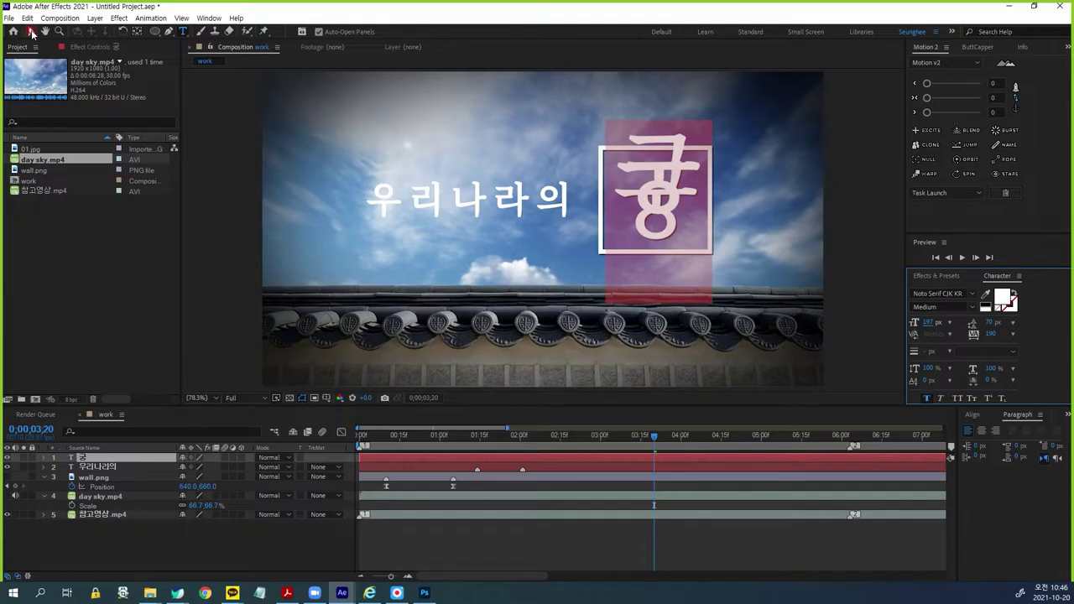
Step: Set the 궁 text size to 190 px and align it over the reference character inside the square
left_click_drag(660, 188, 665, 219)
left_click_drag(989, 366, 991, 370)
left_click(931, 323)
left_click(617, 228)
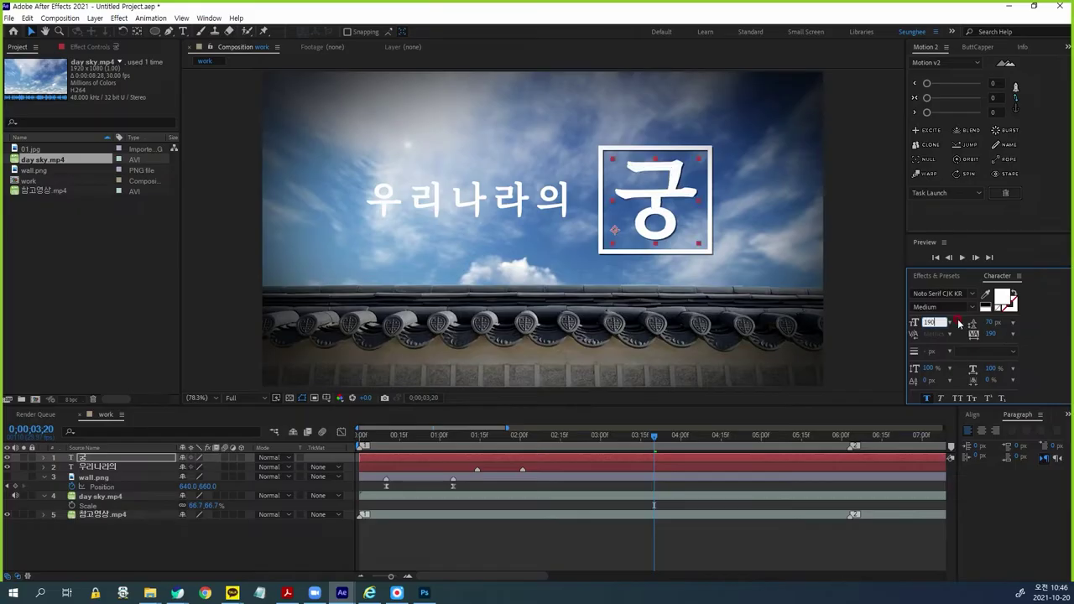
left_click(30, 32)
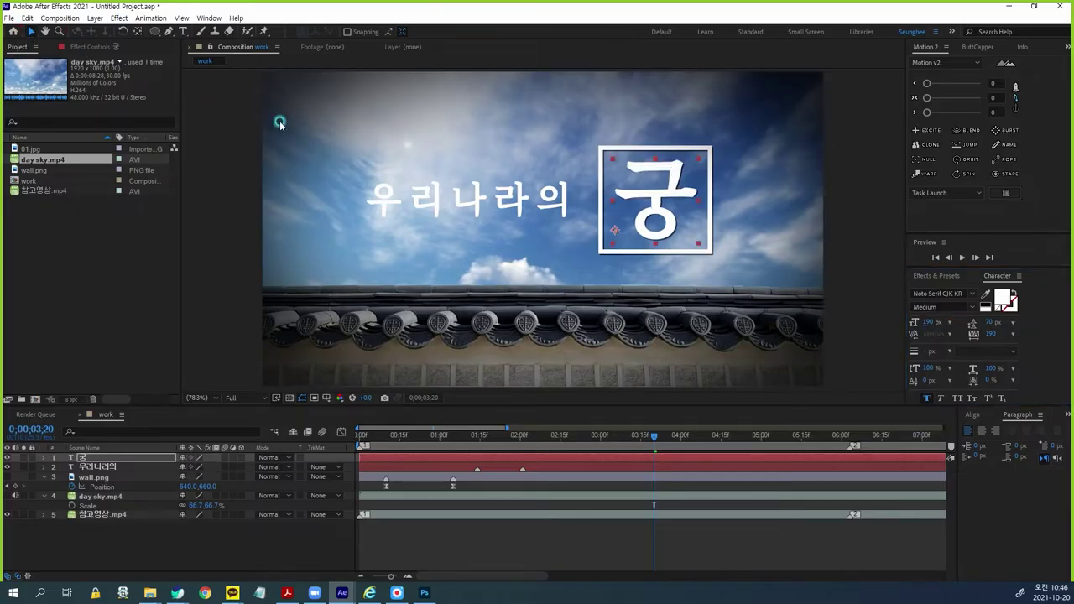
left_click_drag(674, 190, 677, 191)
key("Up")
key("Up")
key("Up")
key("Right")
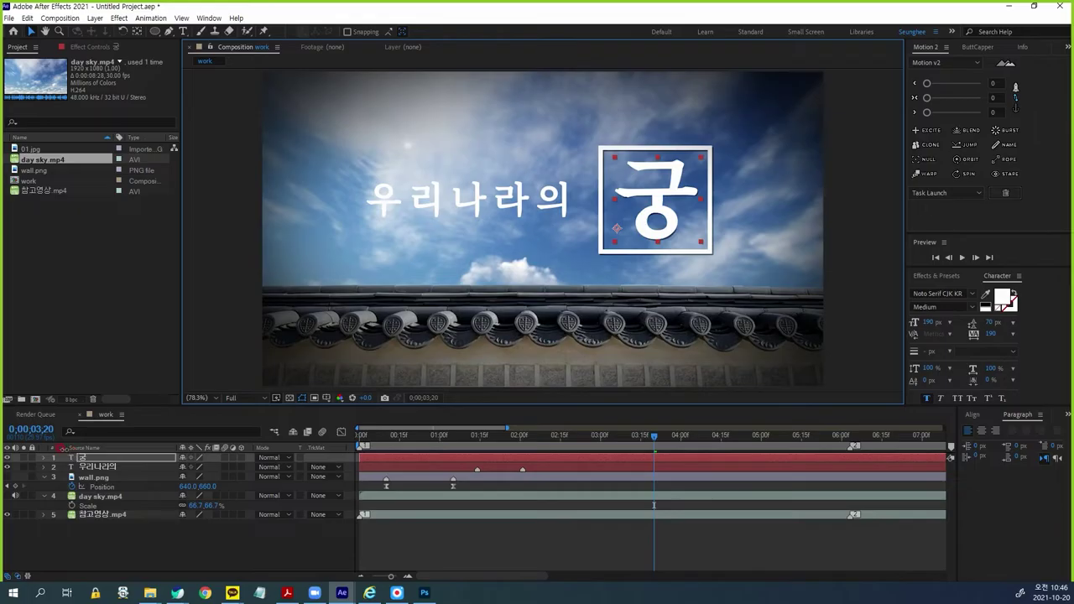
Step: Hide the 궁 layer, find where the square starts appearing in the reference, and mark the layer at 0;00;02;27
left_click(8, 458)
left_click_drag(653, 441, 595, 442)
key("Page_Down")
key("Page_Down")
key("Page_Down")
key("Page_Up")
key("Page_Up")
key("Page_Up")
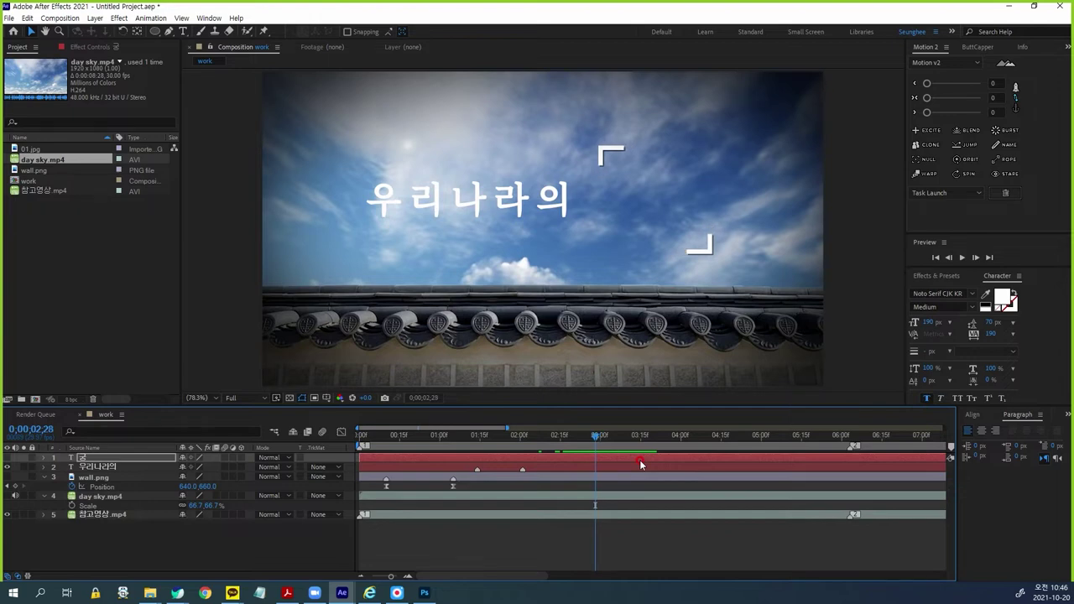
key("Page_Up")
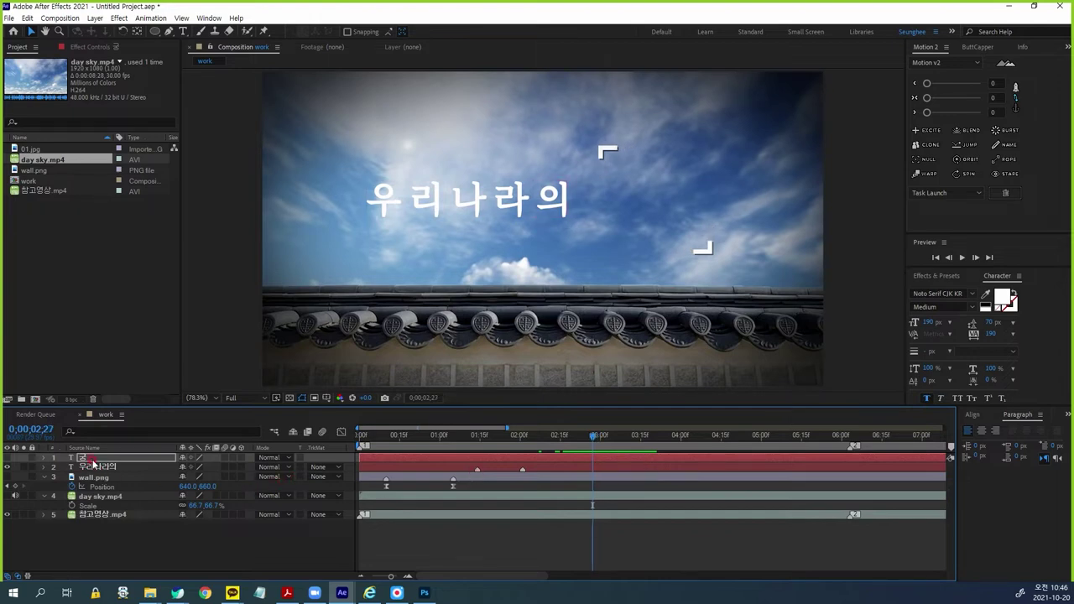
left_click(90, 461)
left_click(90, 461)
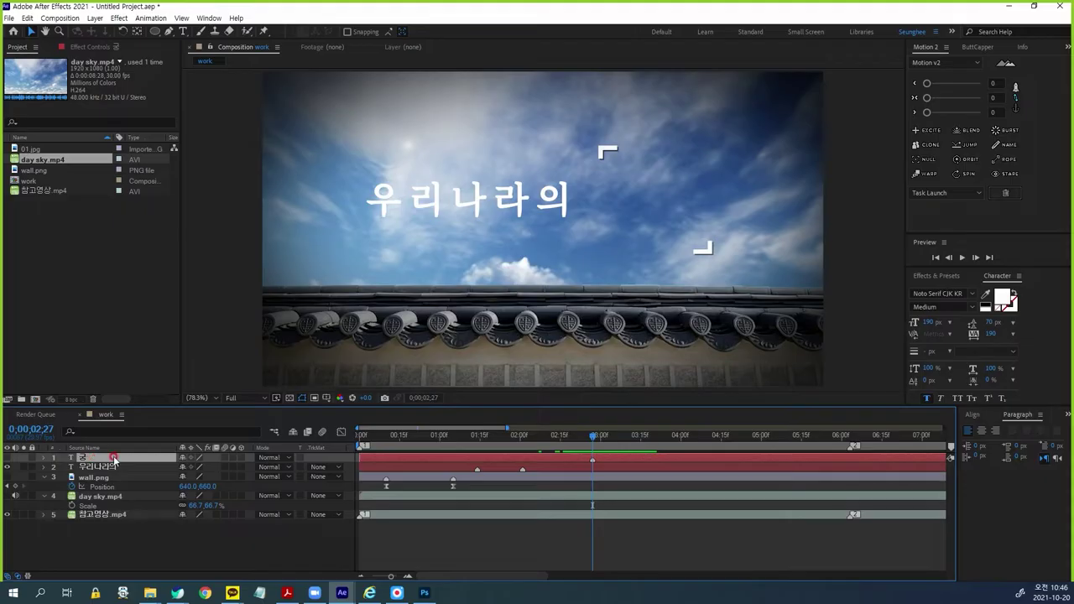
Step: Add a second marker to the 궁 layer at 0;00;03;09 and make the layer visible again
left_click_drag(594, 438, 619, 446)
key("Page_Down")
key("Page_Down")
key("Page_Down")
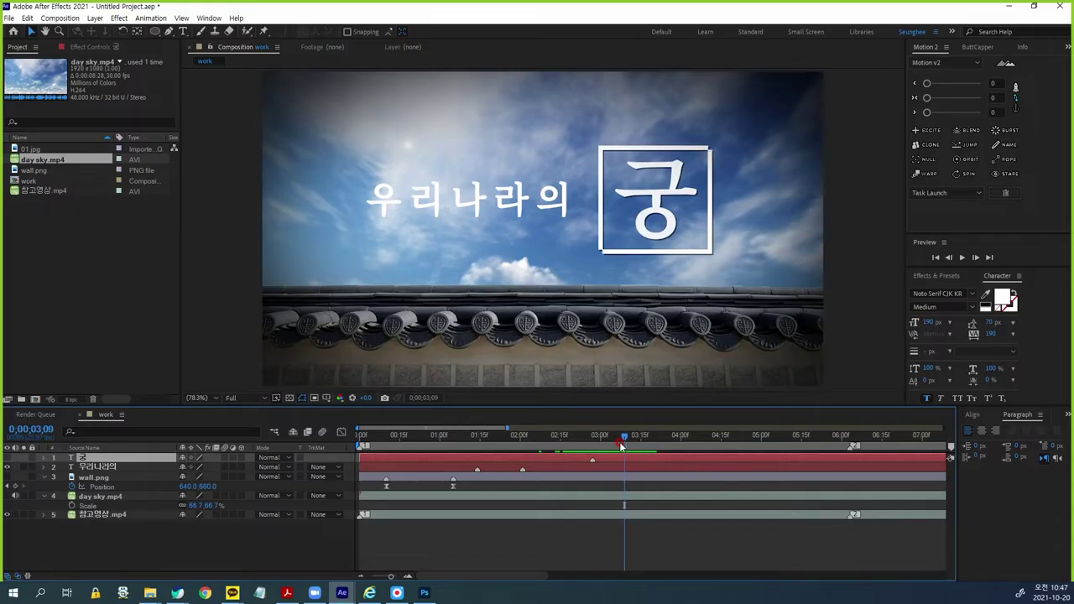
left_click_drag(626, 437, 624, 479)
left_click(95, 458)
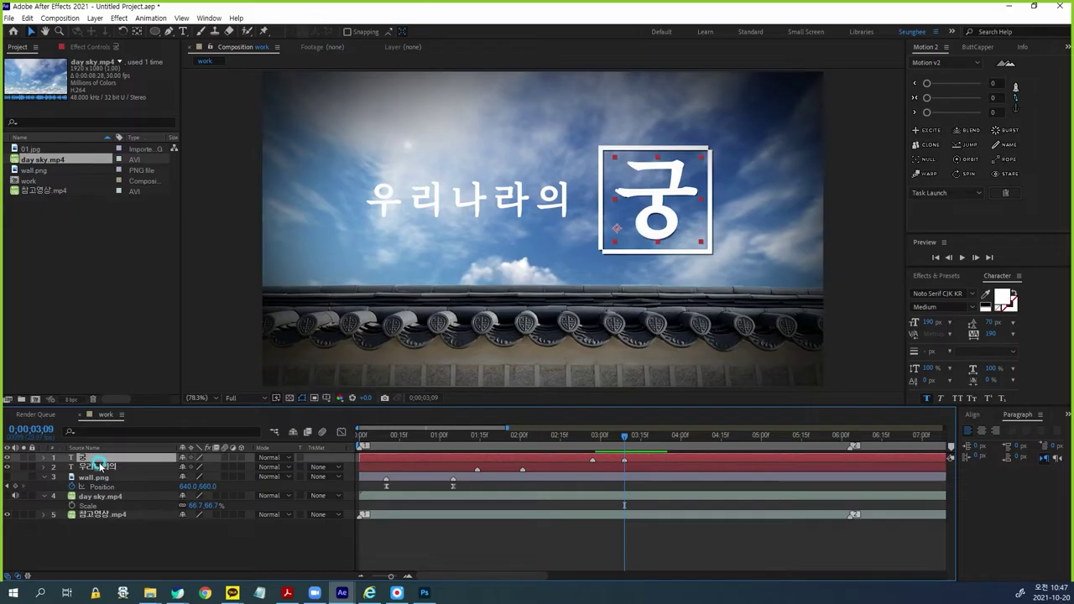
Step: Keyframe the 궁 layer's opacity at 100% at 0;00;03;09 and 0% at 0;00;02;27
right_click(98, 458)
left_click(134, 488)
key("t")
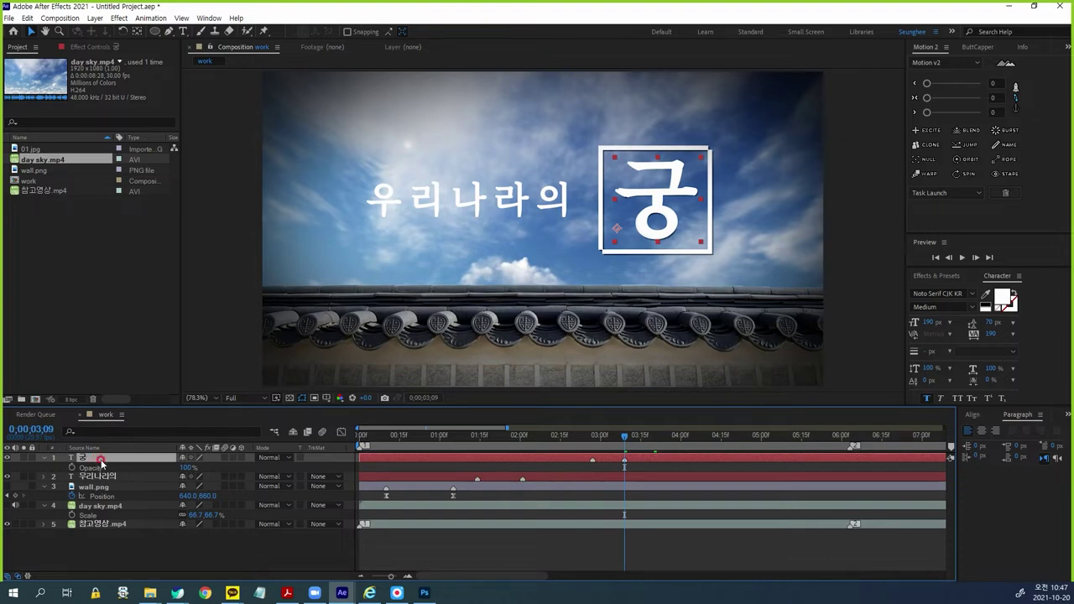
left_click(367, 543)
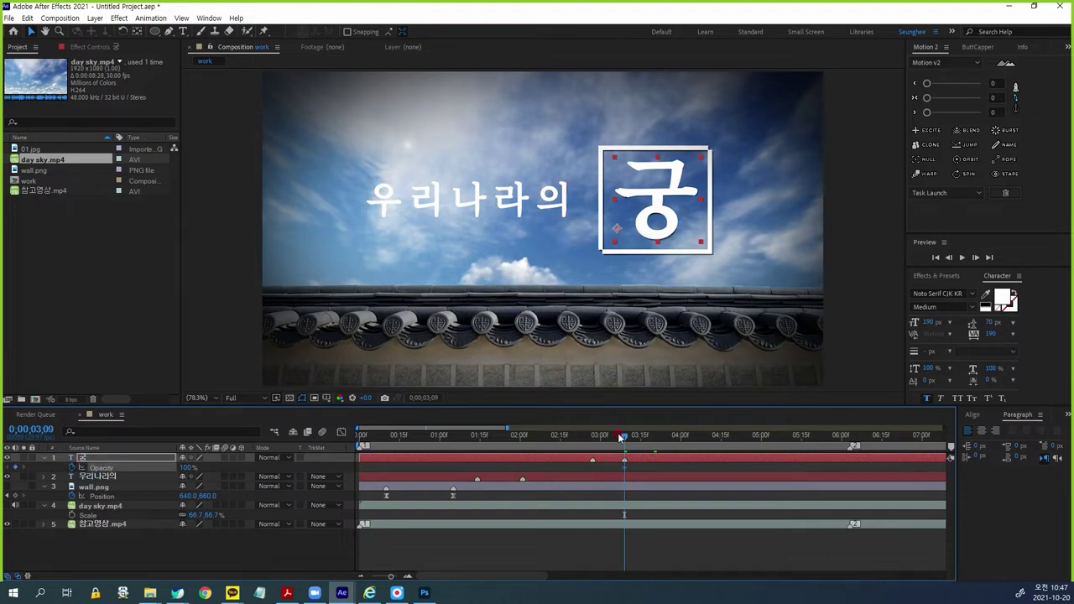
left_click_drag(623, 438, 592, 458)
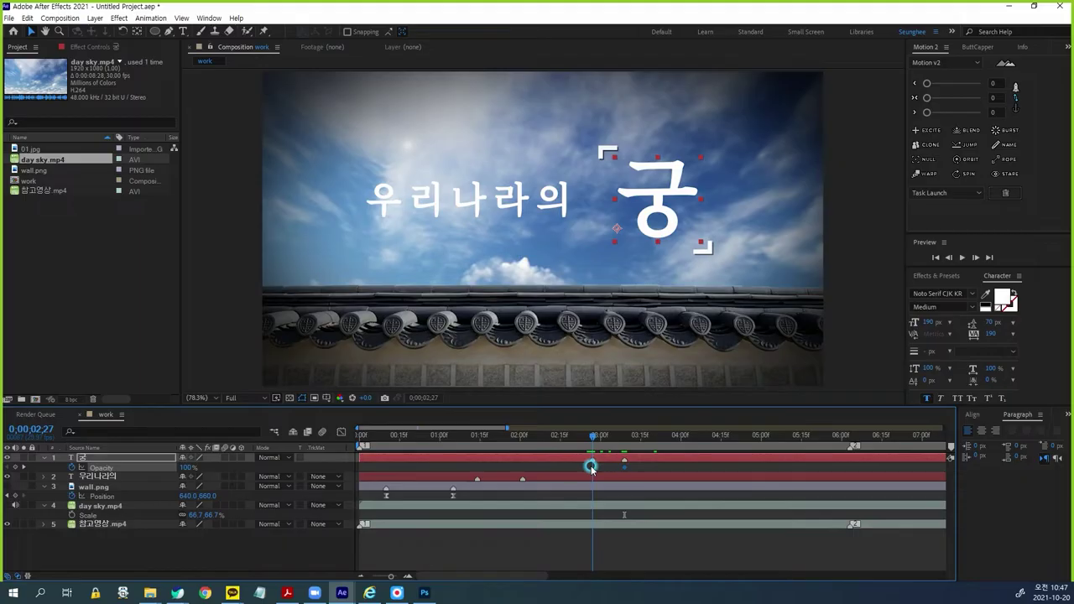
left_click(188, 467)
type("0")
key("Return")
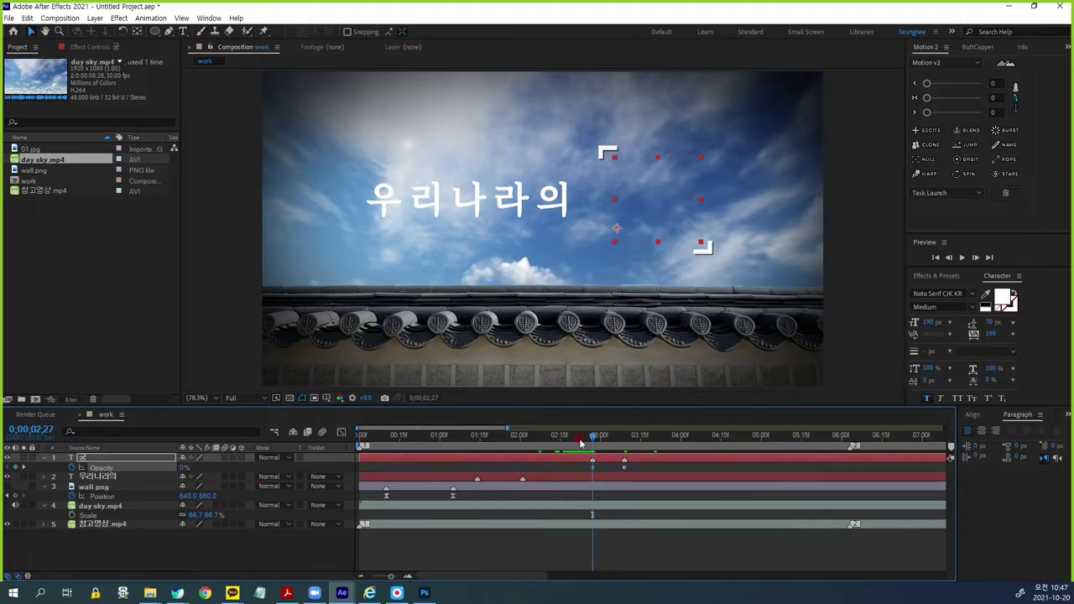
Step: Shift the 궁 layer's second marker and its 100% opacity keyframe to 0;00;03;10, checking against the completed square
left_click_drag(593, 438, 624, 439)
left_click(621, 480)
left_click(678, 314)
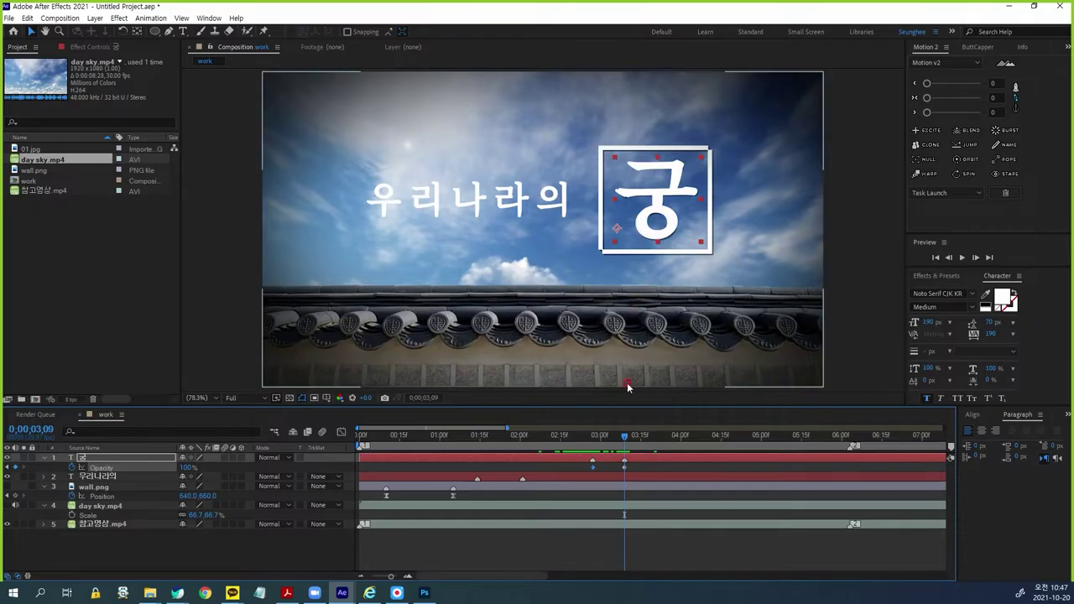
key("equal")
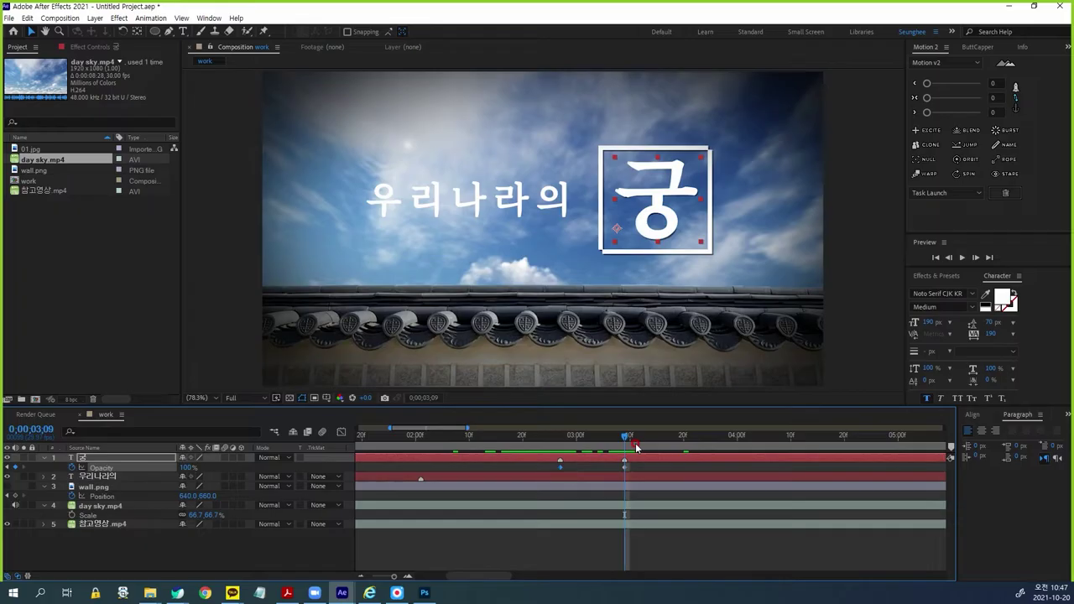
left_click_drag(626, 440, 632, 476)
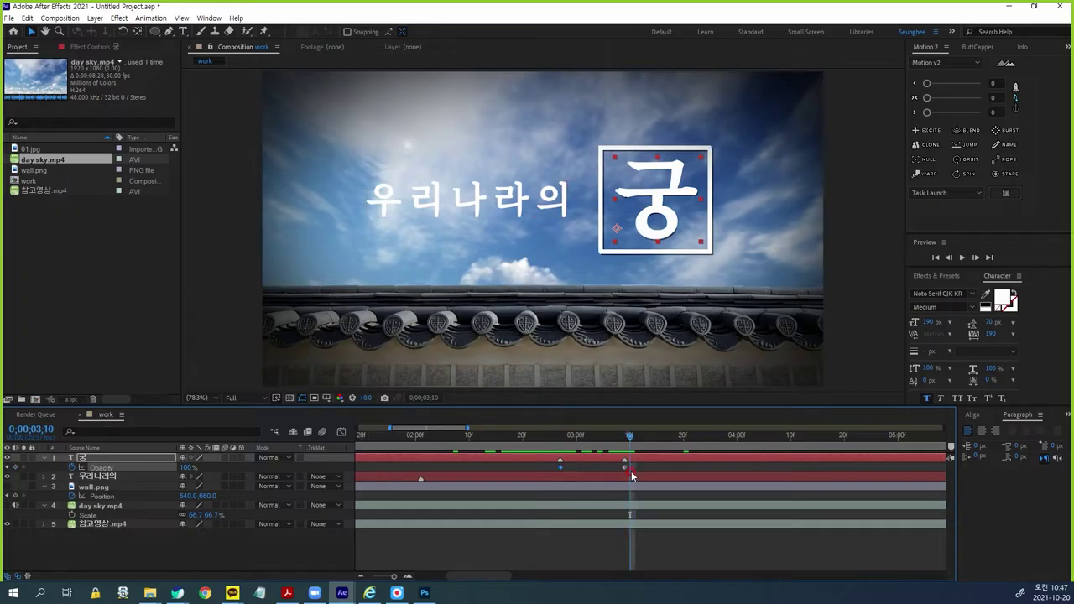
left_click(628, 465)
left_click_drag(625, 472, 630, 466)
left_click(662, 475)
left_click(674, 560)
left_click(687, 550)
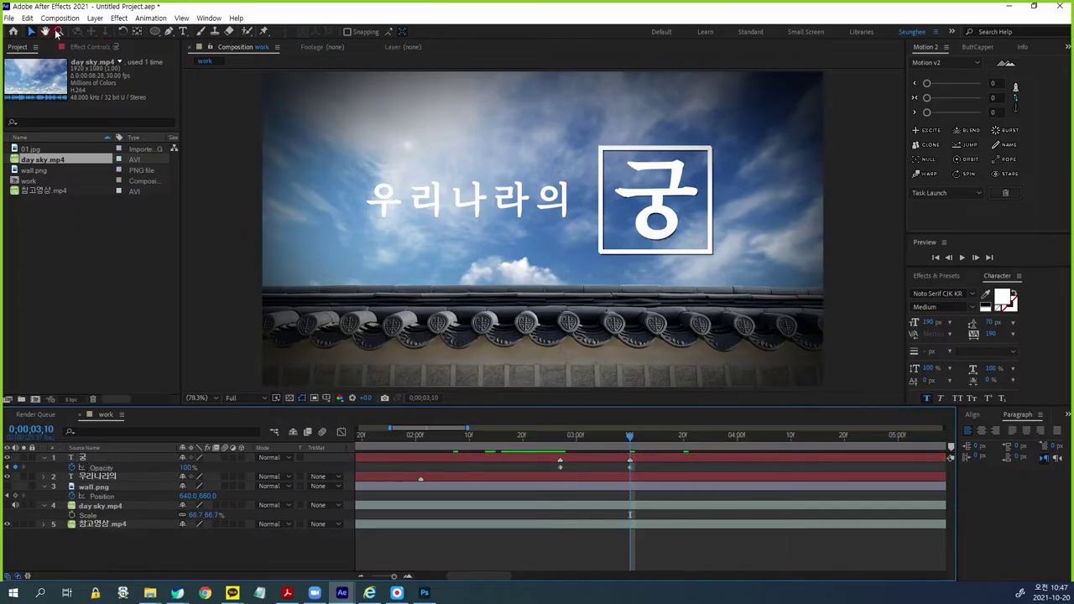
Step: Draw an open Pen path along the square's left and top edges, from its lower-left corner through the upper-left to the upper-right
left_click(168, 31)
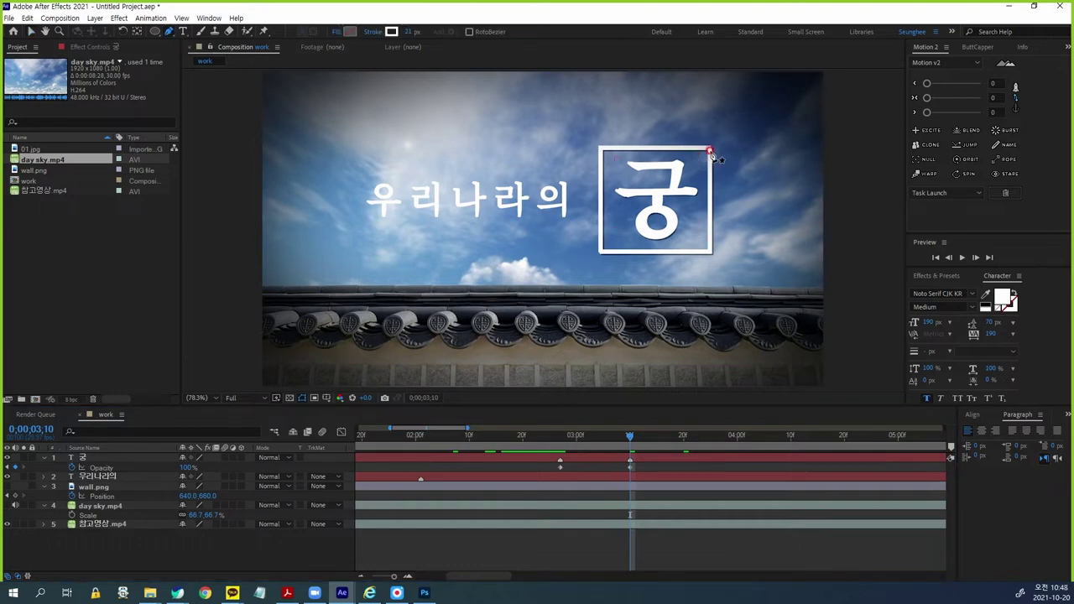
left_click(602, 254)
left_click(601, 149)
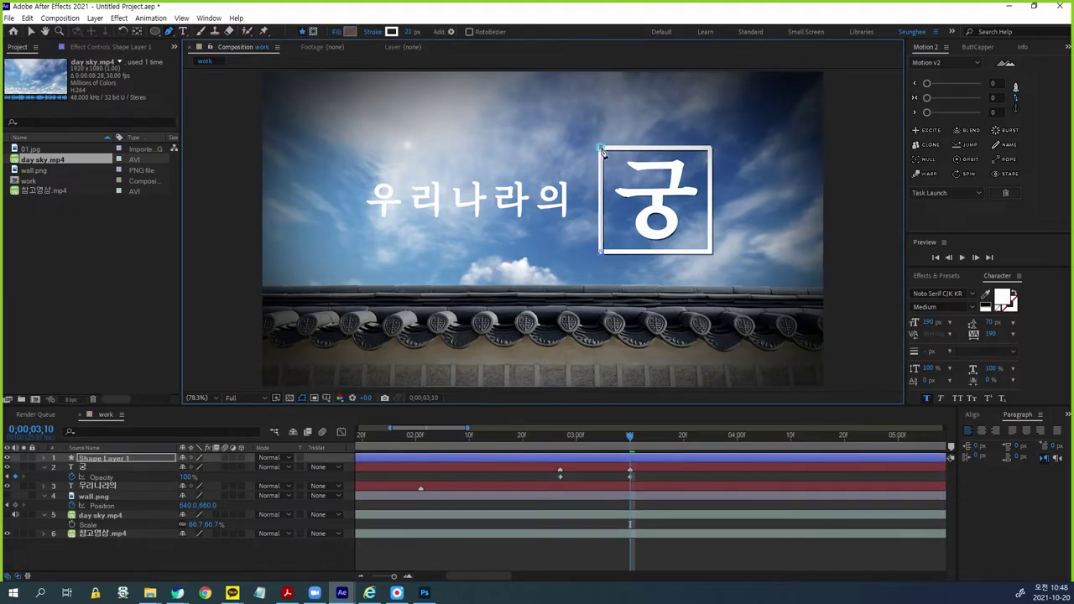
left_click(711, 150)
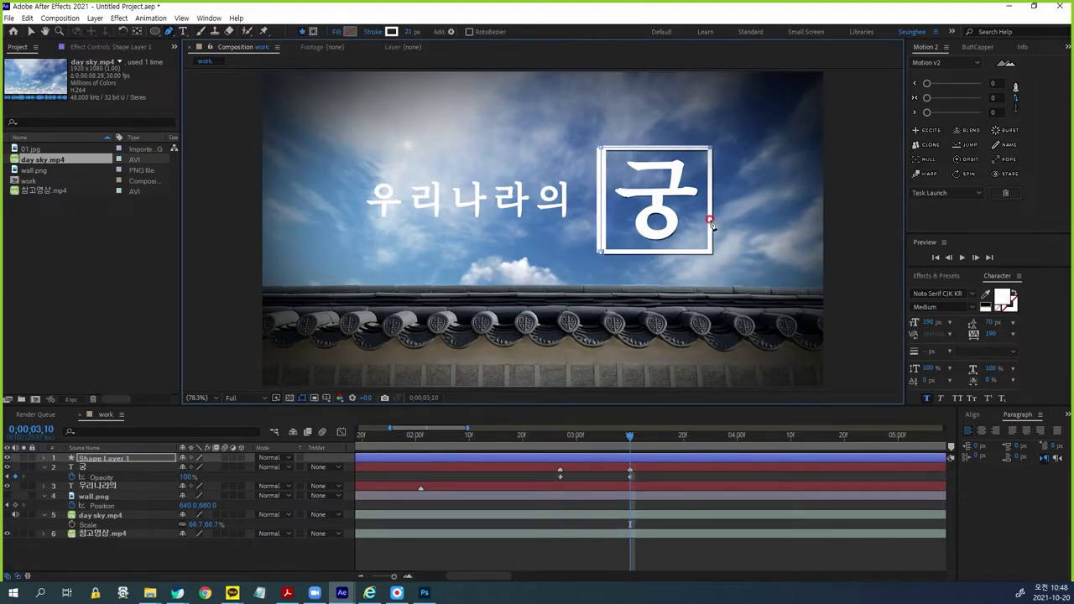
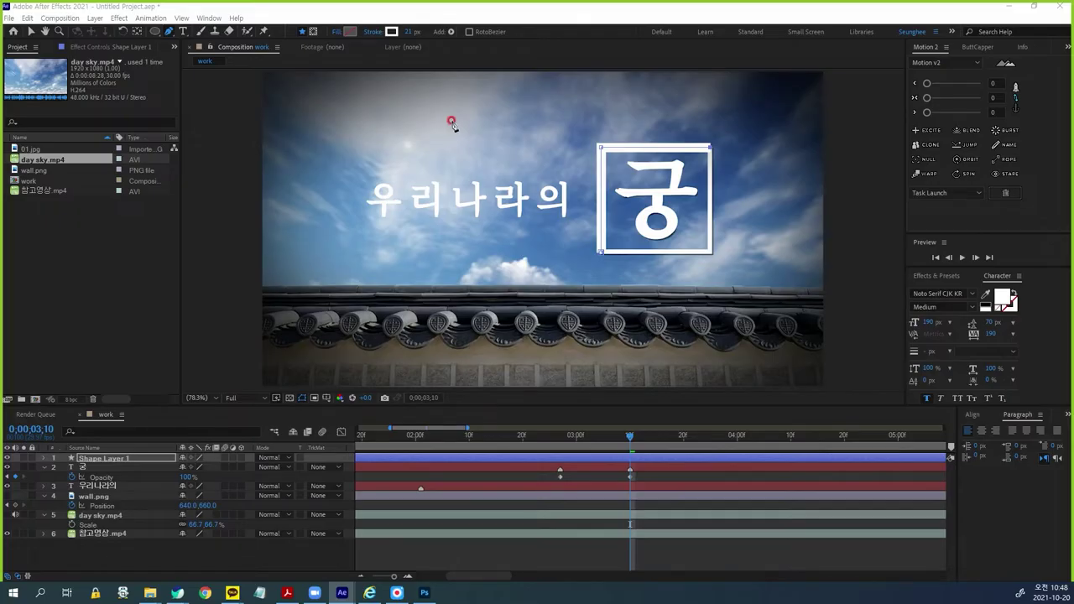
Step: Set the new shape's stroke width to 10 px to match the reference square's frame
left_click_drag(412, 34, 405, 30)
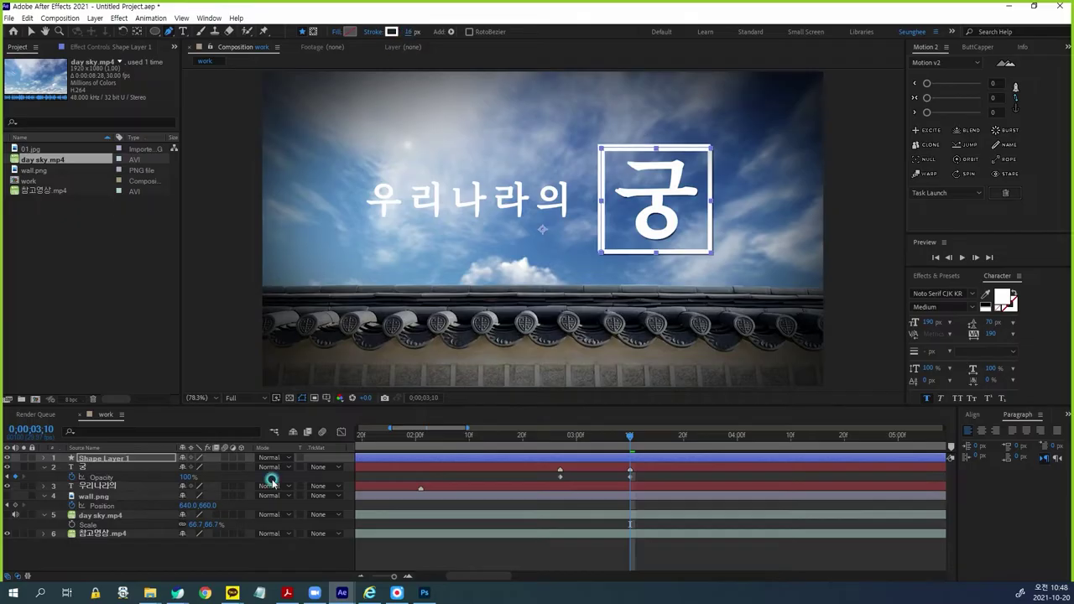
left_click(70, 554)
left_click(432, 69)
left_click(408, 33)
type("10")
key("Return")
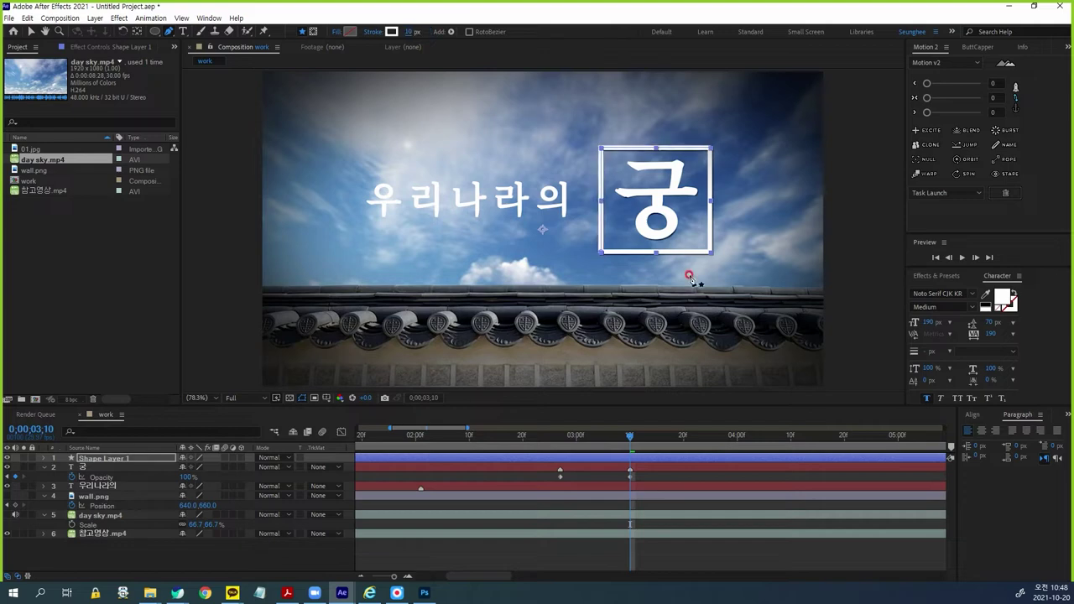
Step: Rename the new shape layer as line
left_click(496, 441)
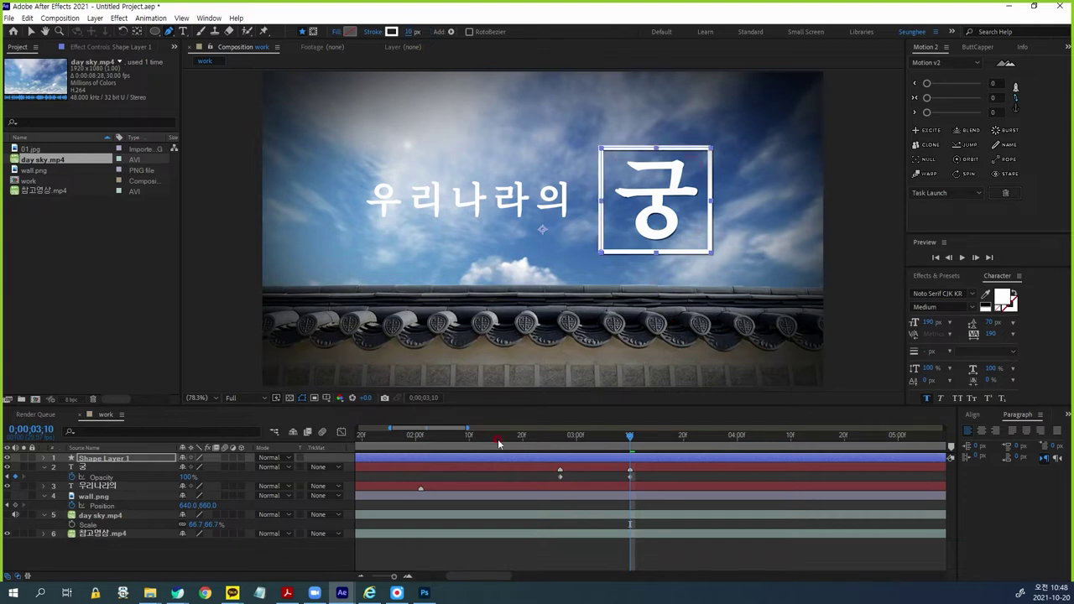
left_click(123, 460)
key("Return")
type("ㅂ")
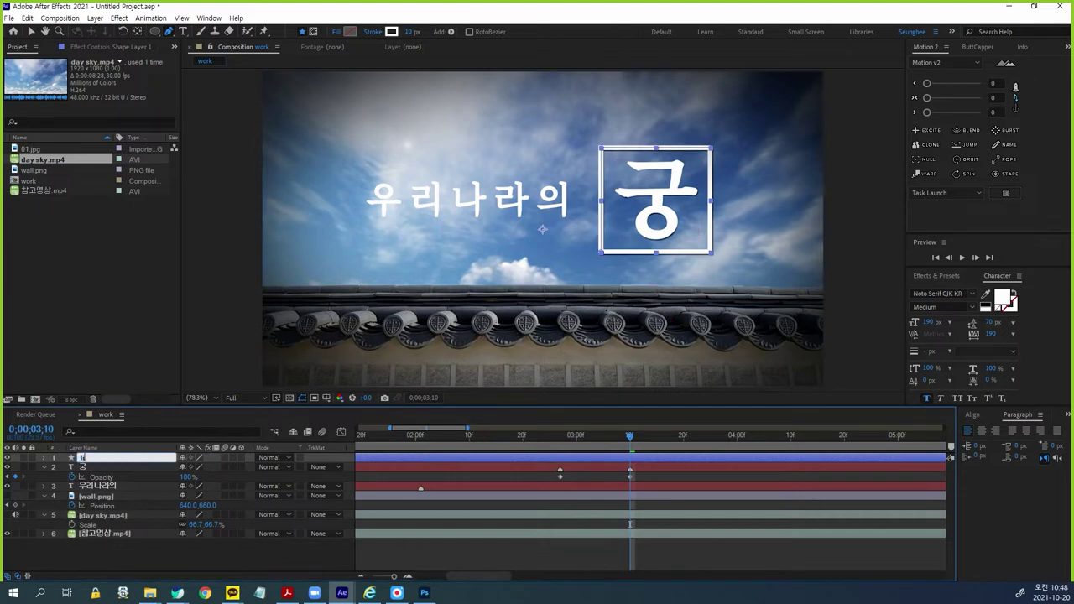
type("ine")
left_click(241, 509)
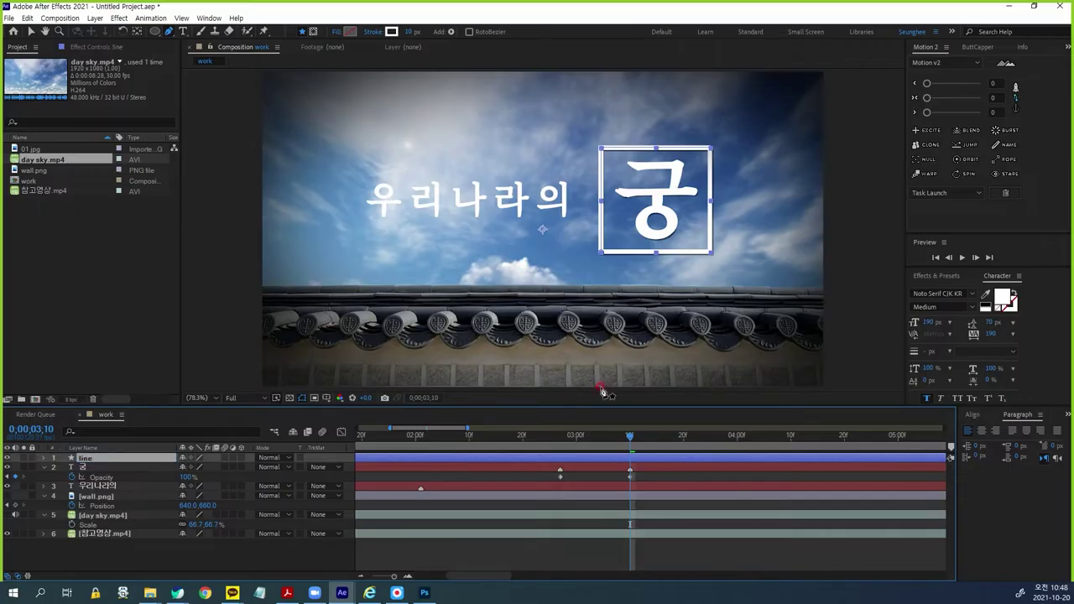
Step: Center the line layer's anchor point on its shape and add Trim Paths to its contents
left_click(600, 300)
left_click(86, 459)
left_click(42, 459)
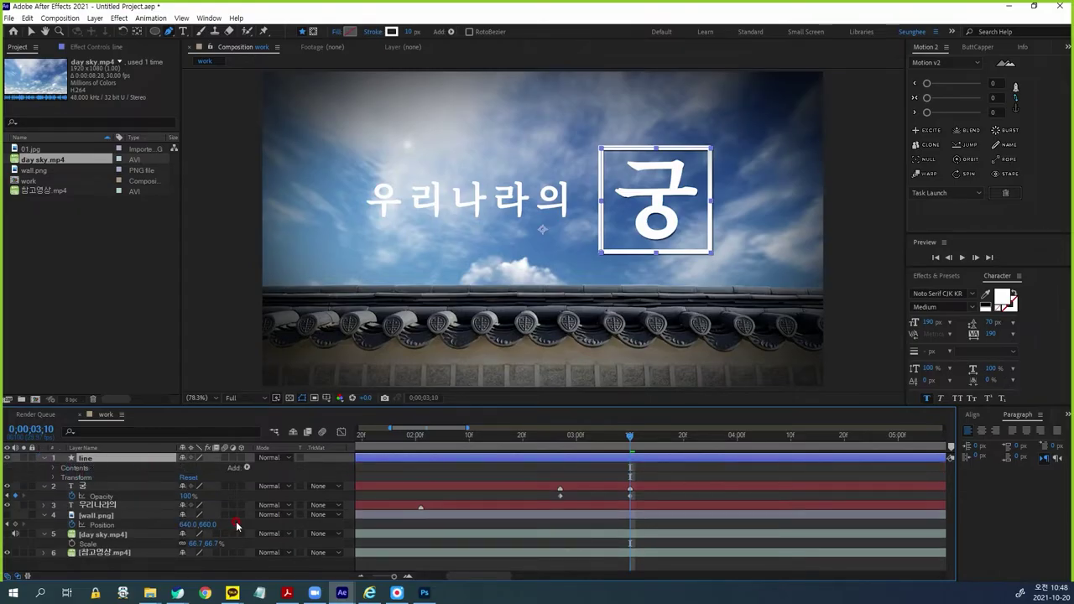
left_click(79, 478)
key("Return")
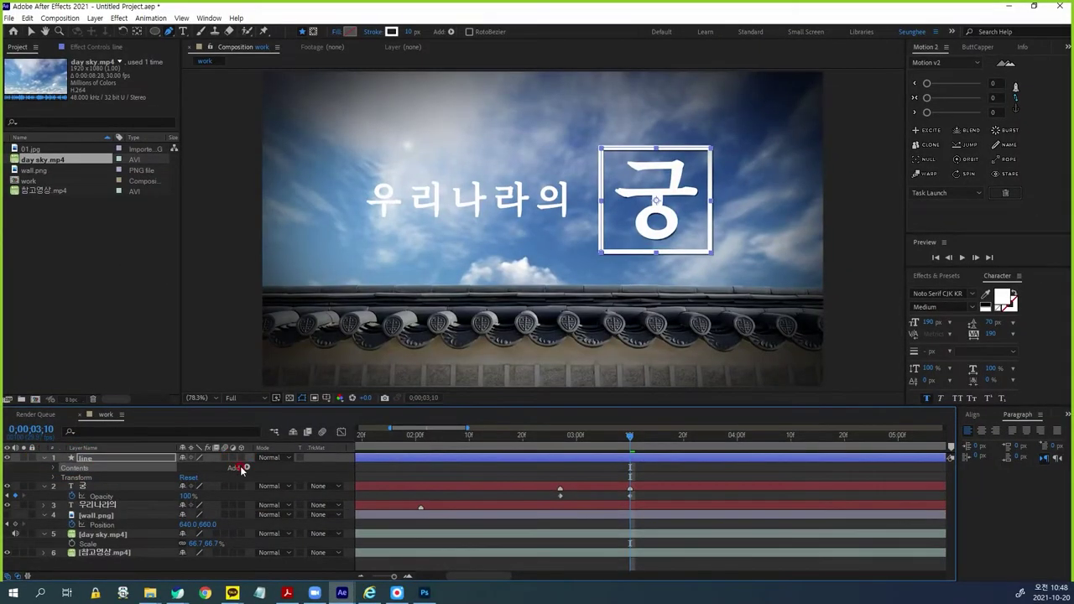
left_click(243, 468)
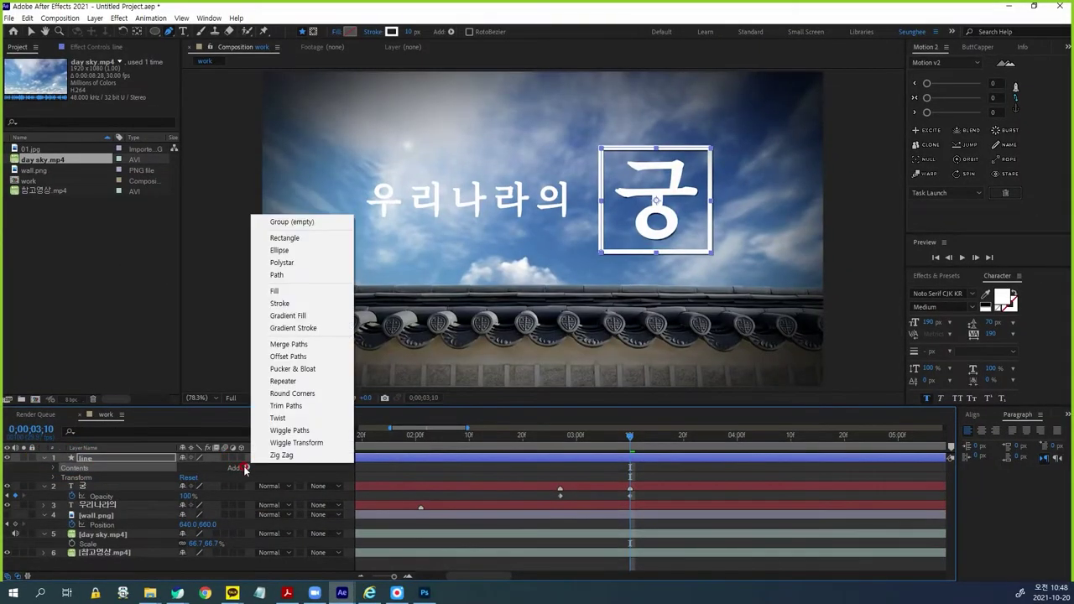
left_click(285, 405)
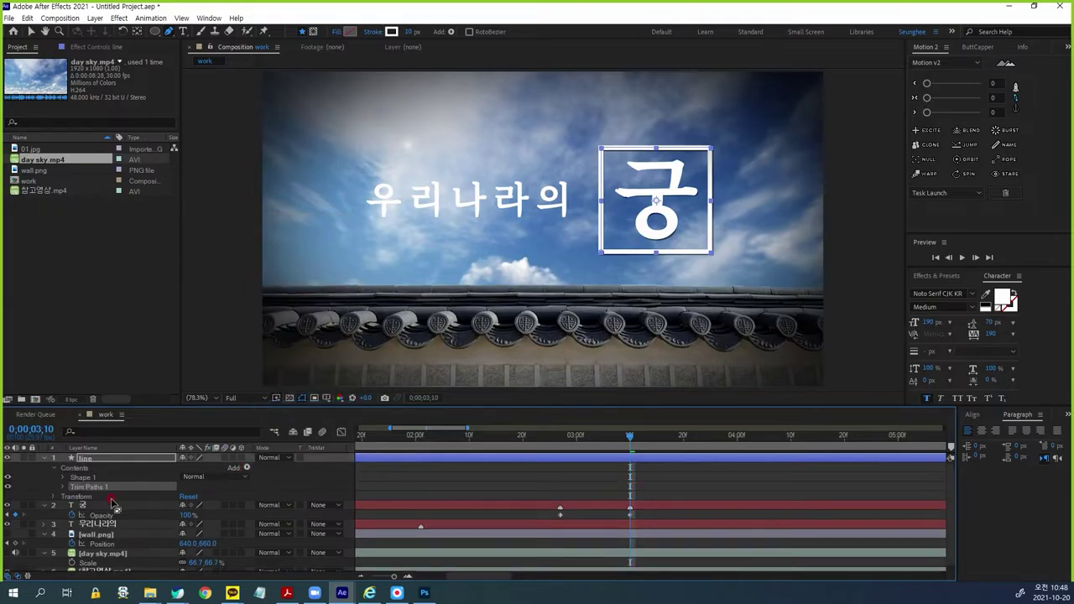
left_click(64, 488)
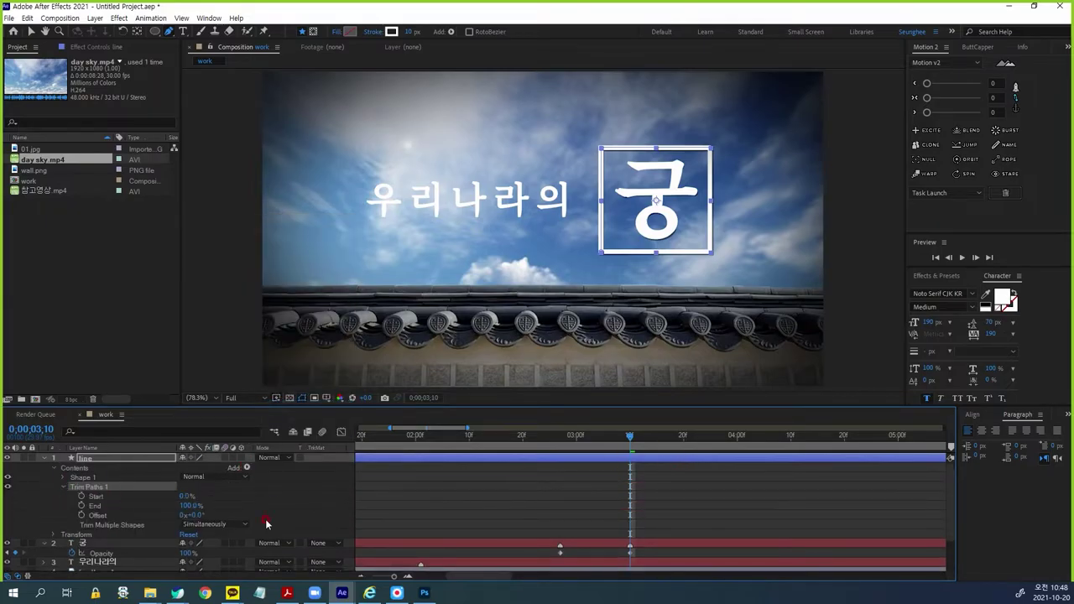
Step: Solo the line layer and set both Start and End of its Trim Paths to 50%
left_click(26, 459)
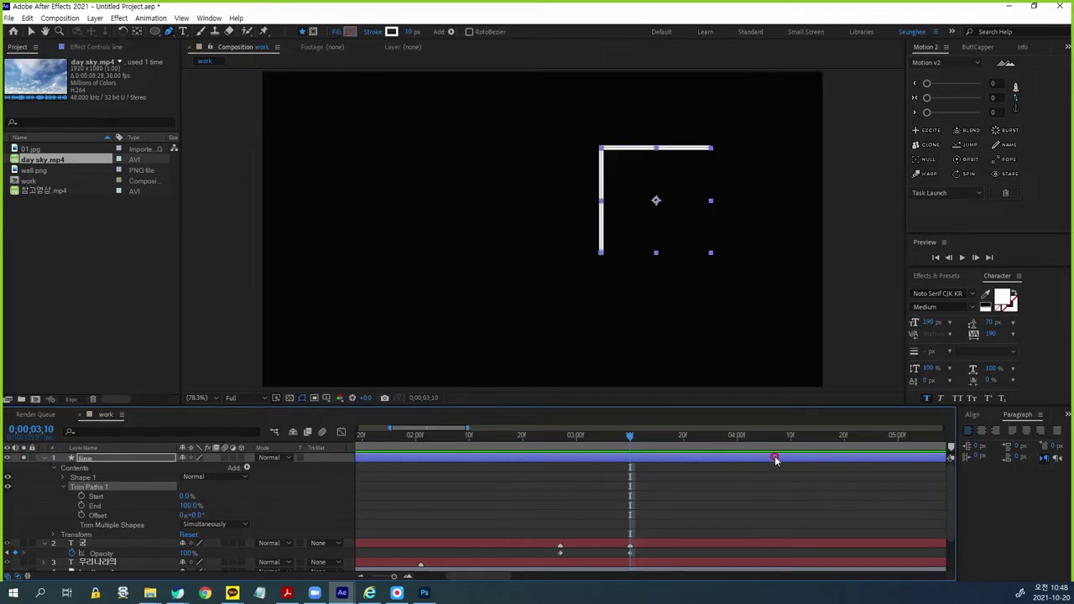
left_click(183, 498)
left_click_drag(582, 154, 576, 250)
mouse_move(596, 133)
left_mouse_down()
mouse_move(719, 129)
mouse_move(671, 152)
left_mouse_up()
left_click_drag(558, 244, 586, 245)
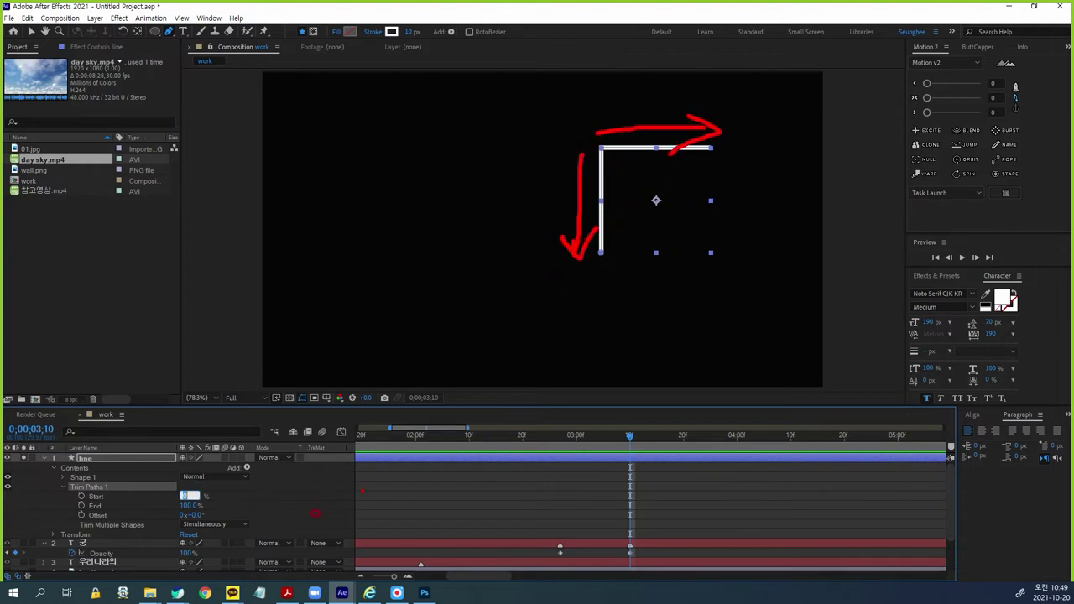
key("Escape")
left_click(178, 496)
type("50")
key("Return")
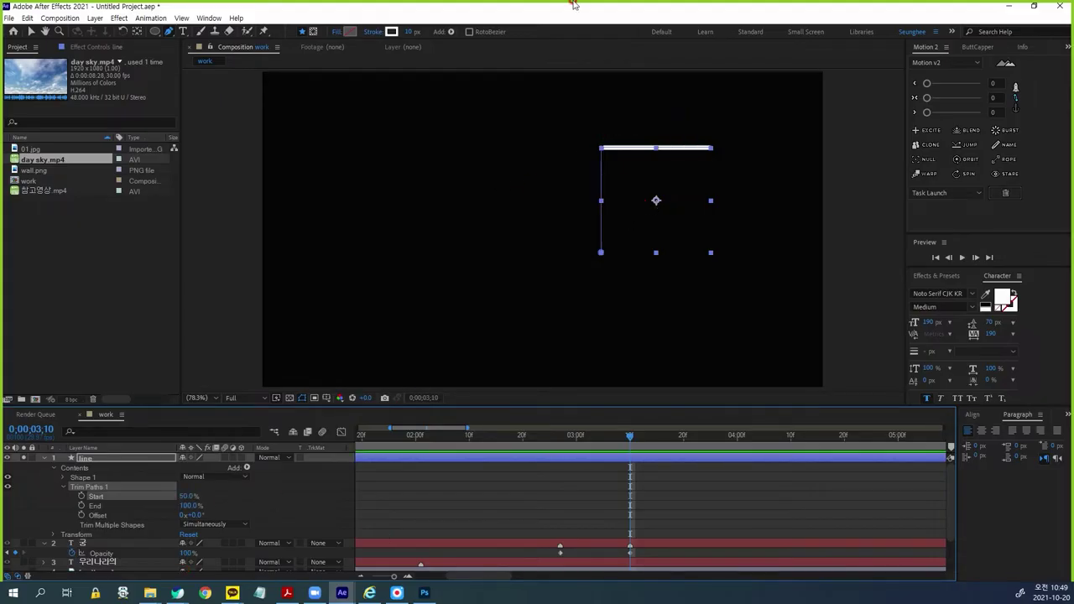
left_click(191, 505)
type("5")
key("Return")
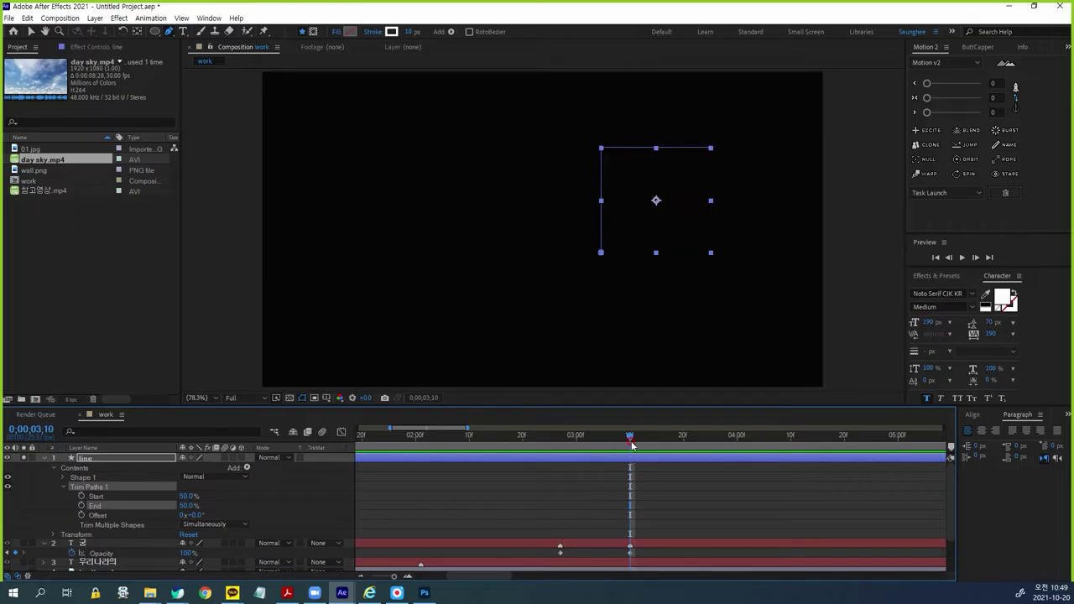
Step: Unsolo the line layer, mark it at 0;00;03;10, and keyframe Trim Paths Start and End at 50% at 0;00;02;23
left_click(24, 458)
left_click(109, 459)
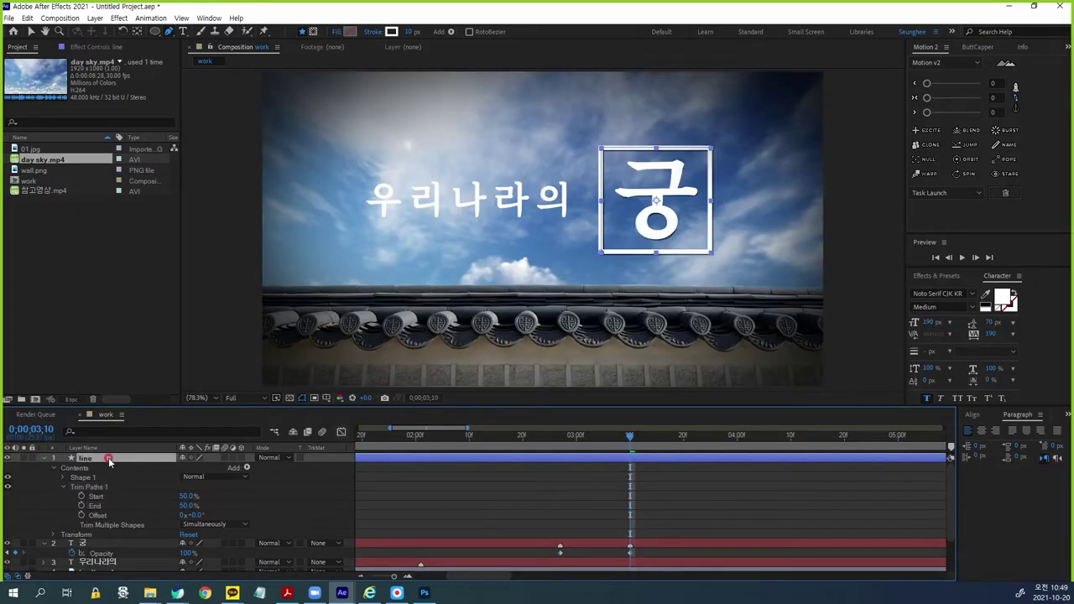
left_click_drag(630, 438, 537, 470)
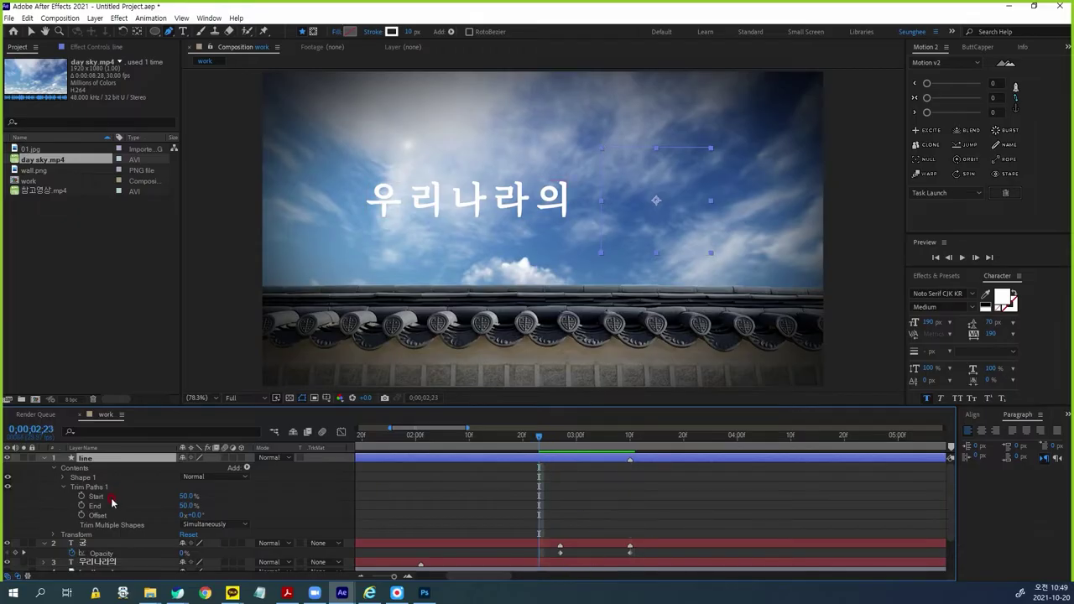
left_click(217, 537)
left_click(81, 496)
left_click(81, 507)
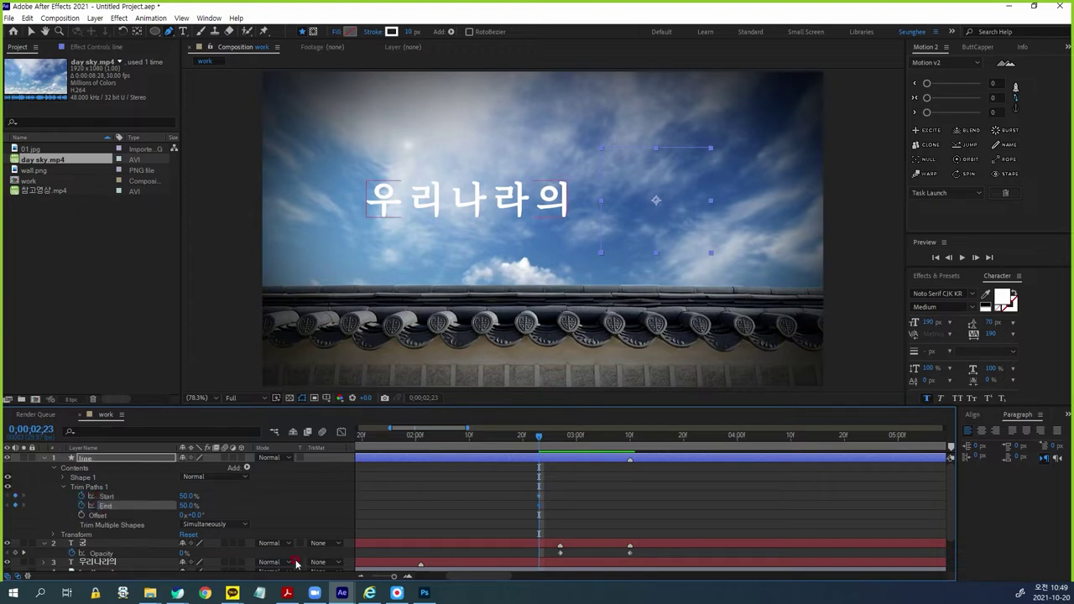
Step: Keyframe the line layer's Trim Paths Start at 0% and End at 100% at 0;00;03;10
left_click_drag(544, 440, 625, 470)
left_click(158, 507)
left_click(186, 496)
type("0")
key("Tab")
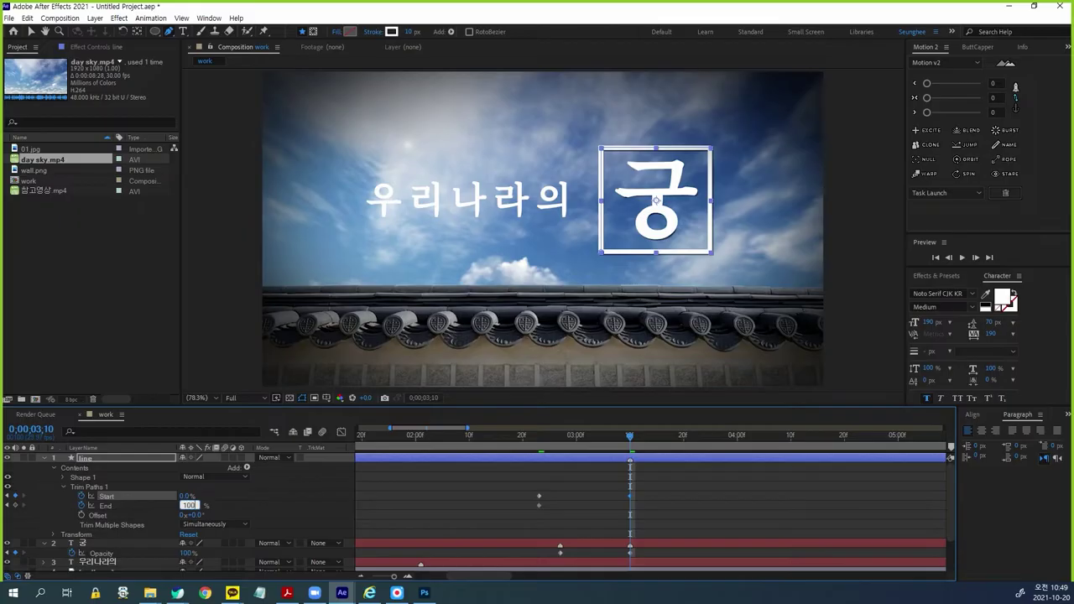
key("Return")
Step: Solo the line layer and preview its drawing animation between 0;00;02;23 and 0;00;03;10
left_click(23, 460)
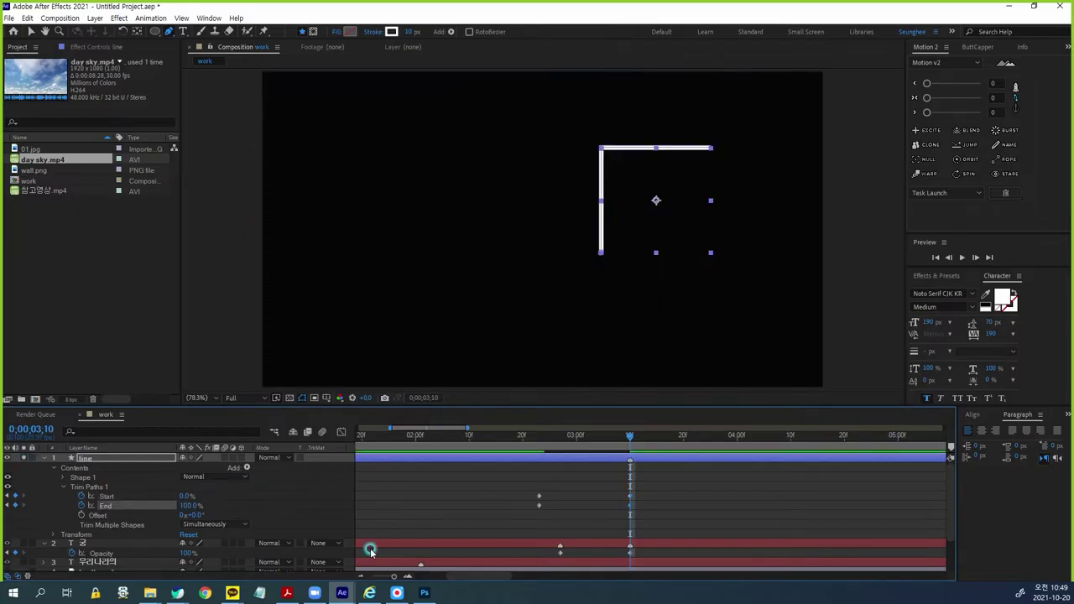
left_click_drag(621, 435, 537, 494)
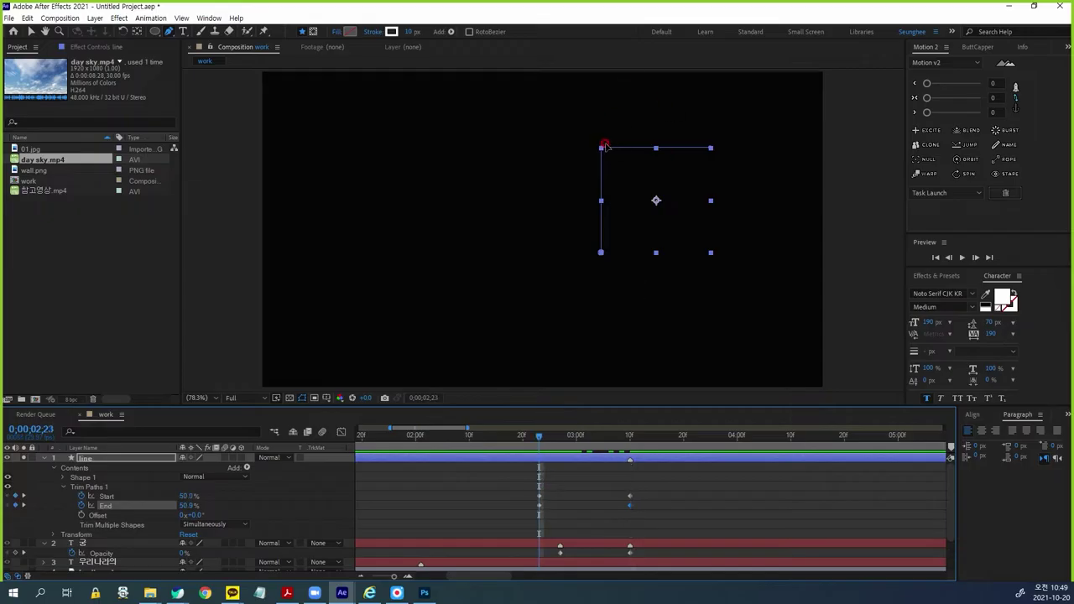
left_click(533, 516)
key("space")
key("space")
left_click_drag(704, 437, 639, 489)
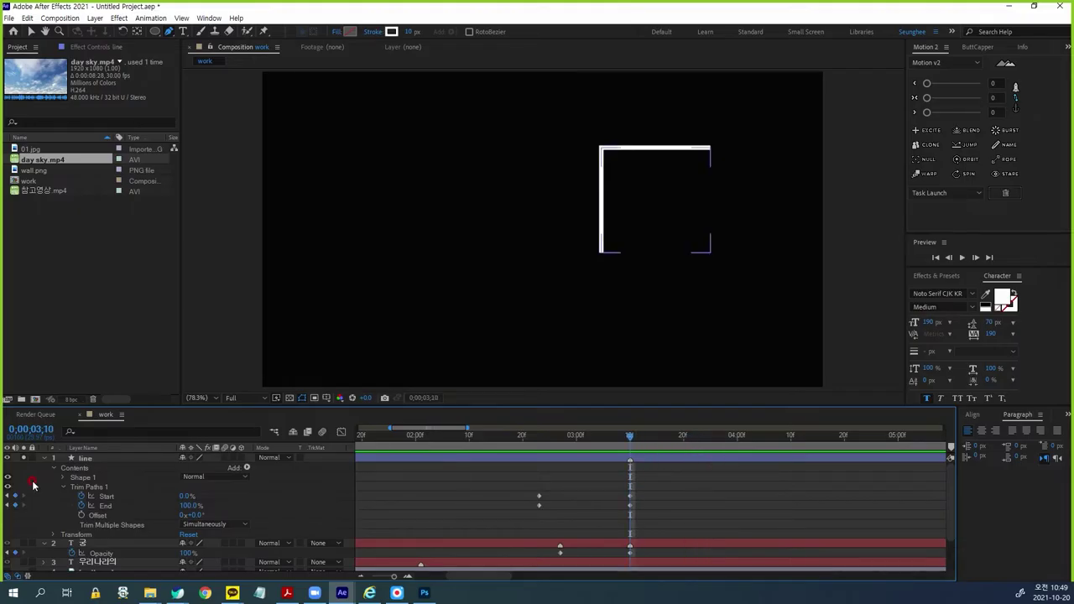
Step: Duplicate the line layer and set the copy's scale to -100% to form the opposite half of the square
left_click(91, 460)
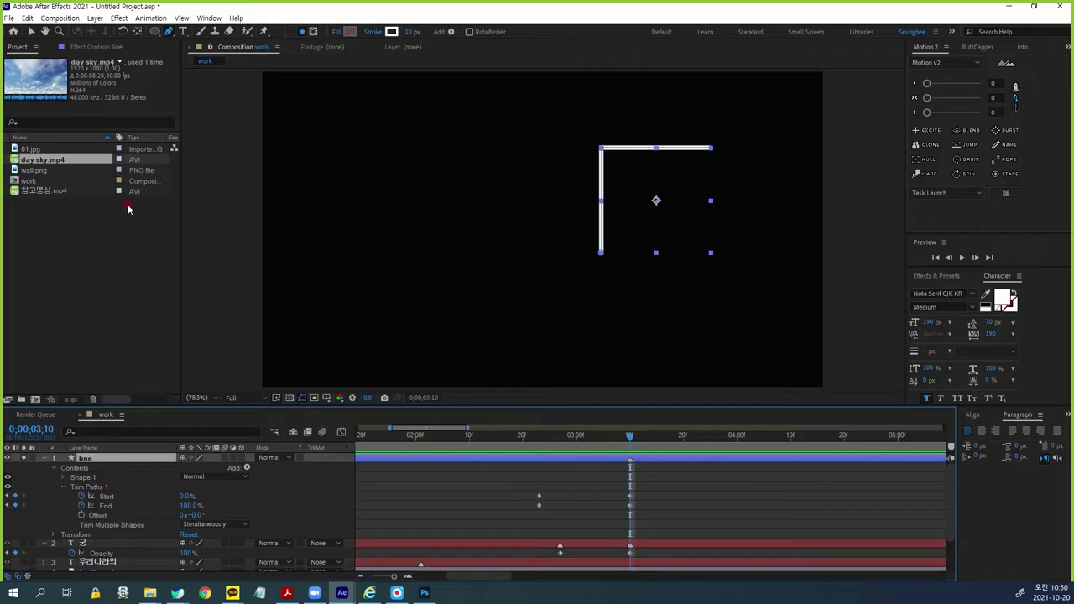
left_click(30, 32)
left_click(89, 458)
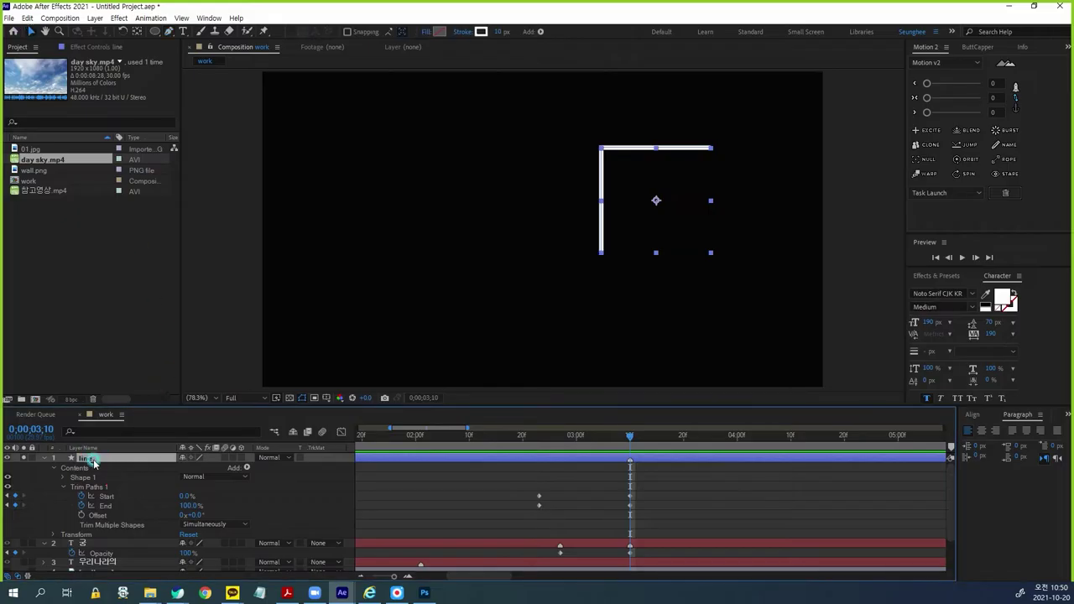
key("ctrl+d")
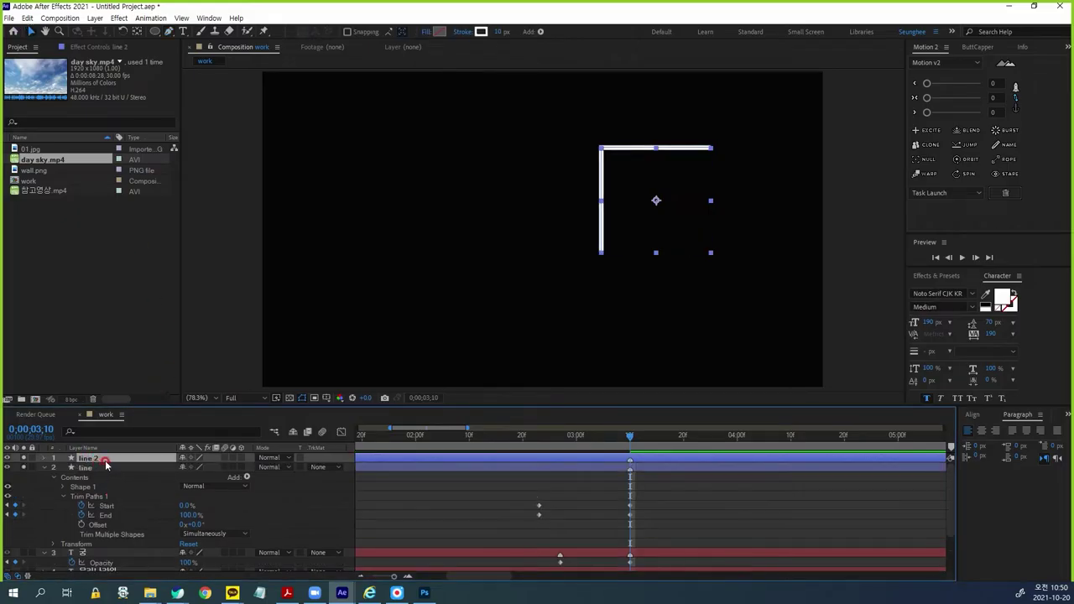
key("s")
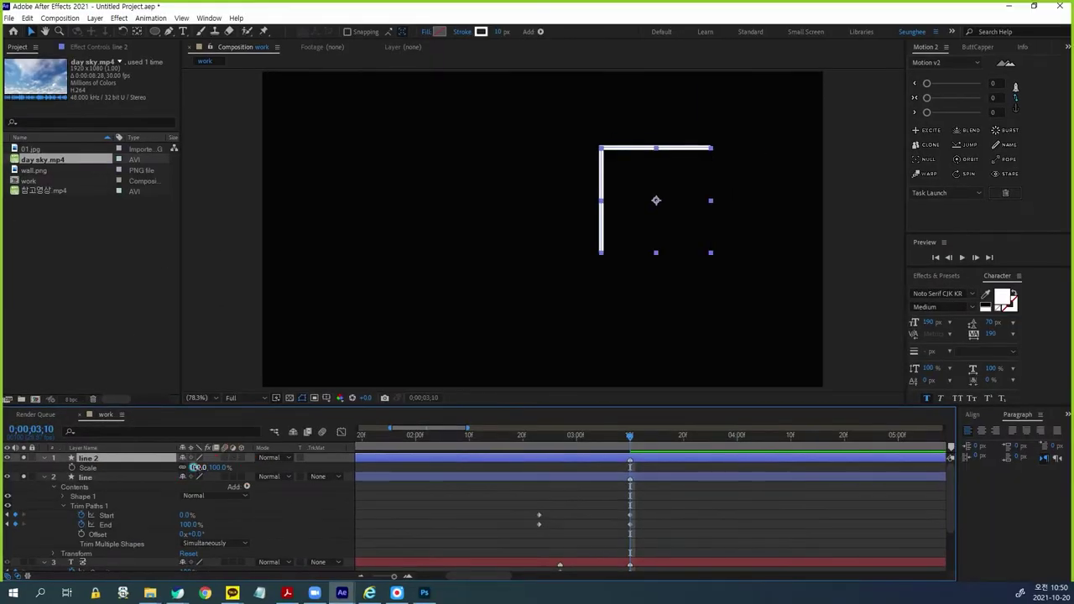
left_click(198, 468)
type("-100")
left_click(235, 518)
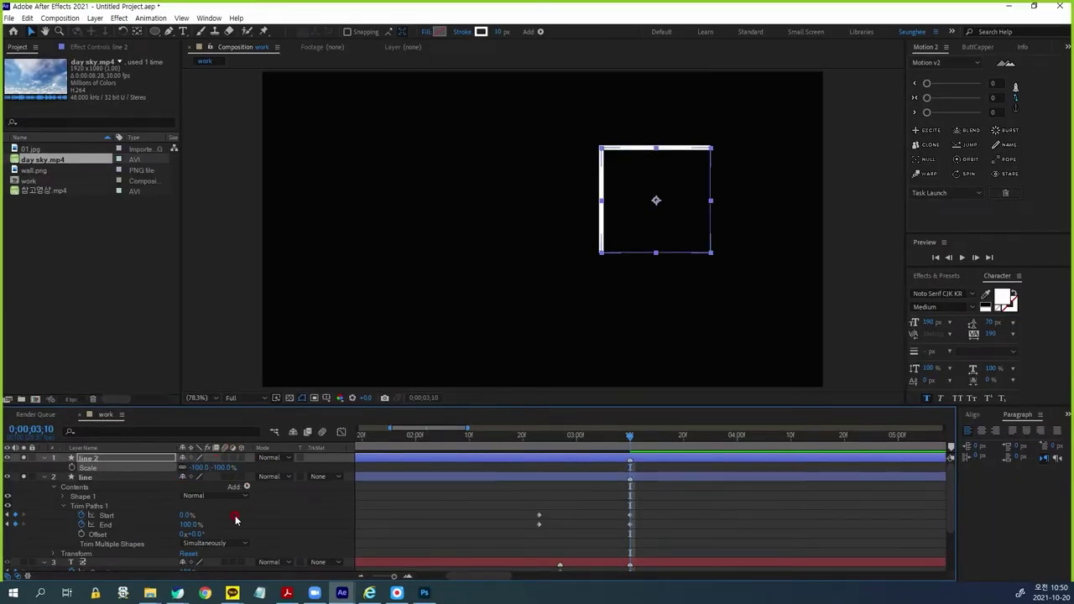
Step: Examine the upper-right and lower-left corners where the two line layers meet
left_click(743, 315)
left_click(736, 164)
left_click(690, 273)
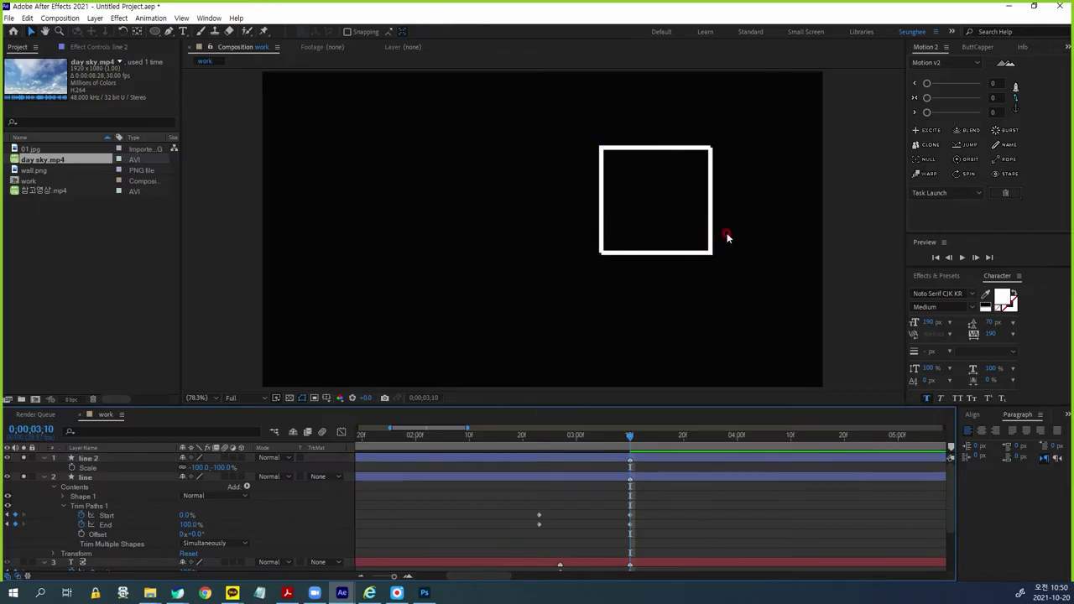
key("ctrl+1")
left_click(692, 228)
mouse_move(663, 189)
left_mouse_down()
mouse_move(655, 203)
mouse_move(667, 205)
left_mouse_up()
mouse_move(594, 158)
left_mouse_down()
mouse_move(569, 158)
mouse_move(584, 154)
left_mouse_up()
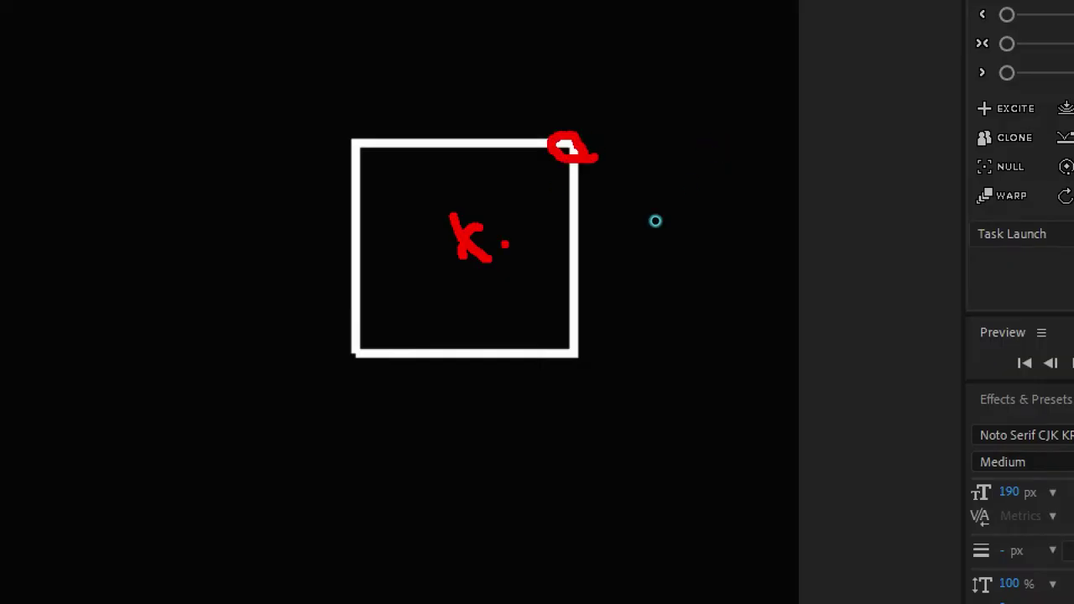
left_click_drag(376, 343, 372, 377)
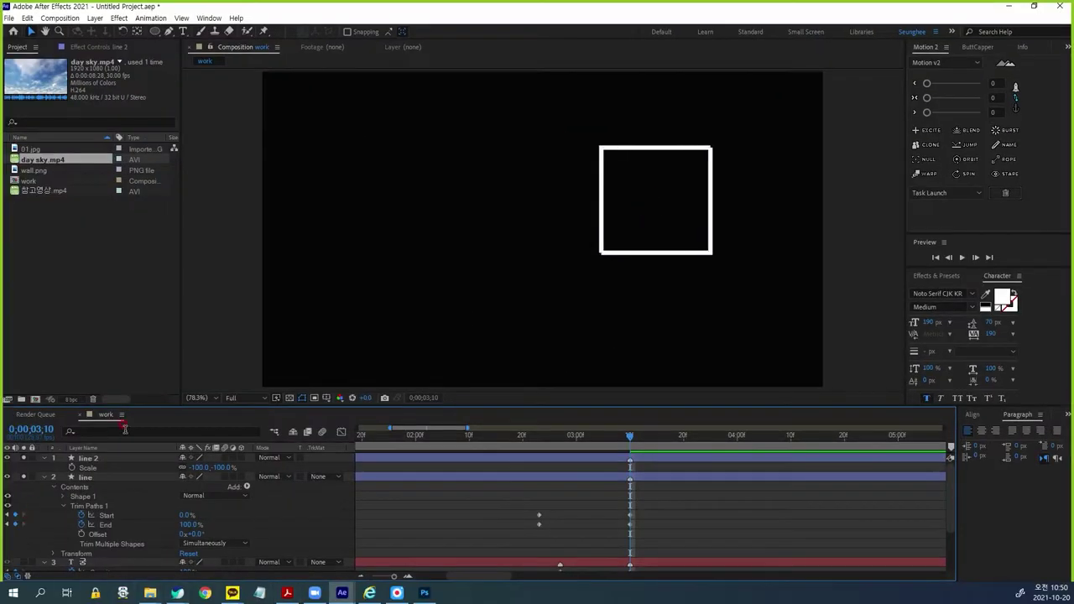
Step: Nudge the line 2 layer left and slightly up until its corners line up with the line layer
left_click(90, 460)
key("period")
key("period")
key("period")
mouse_move(680, 168)
left_mouse_down()
mouse_move(348, 272)
mouse_move(403, 240)
left_mouse_up()
key("v")
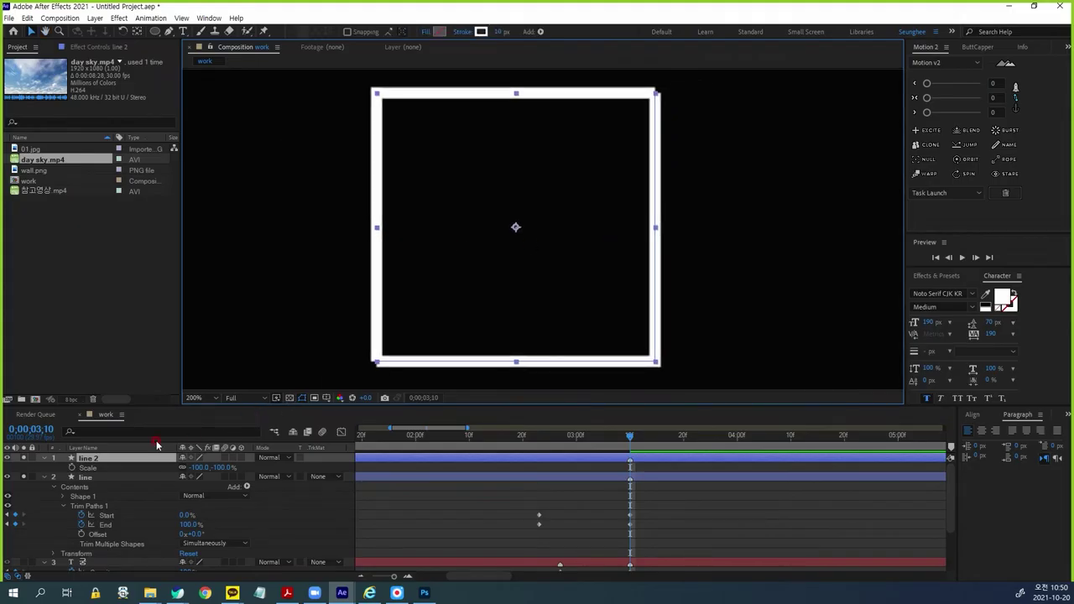
left_click(492, 484)
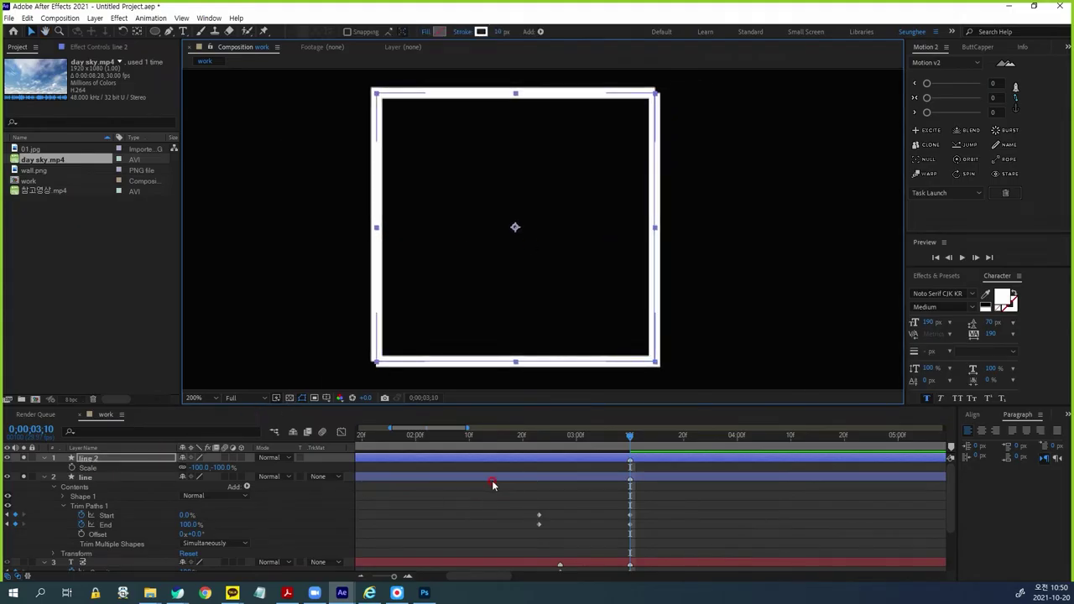
key("Left")
key("Left")
key("Left")
key("Left")
key("Left")
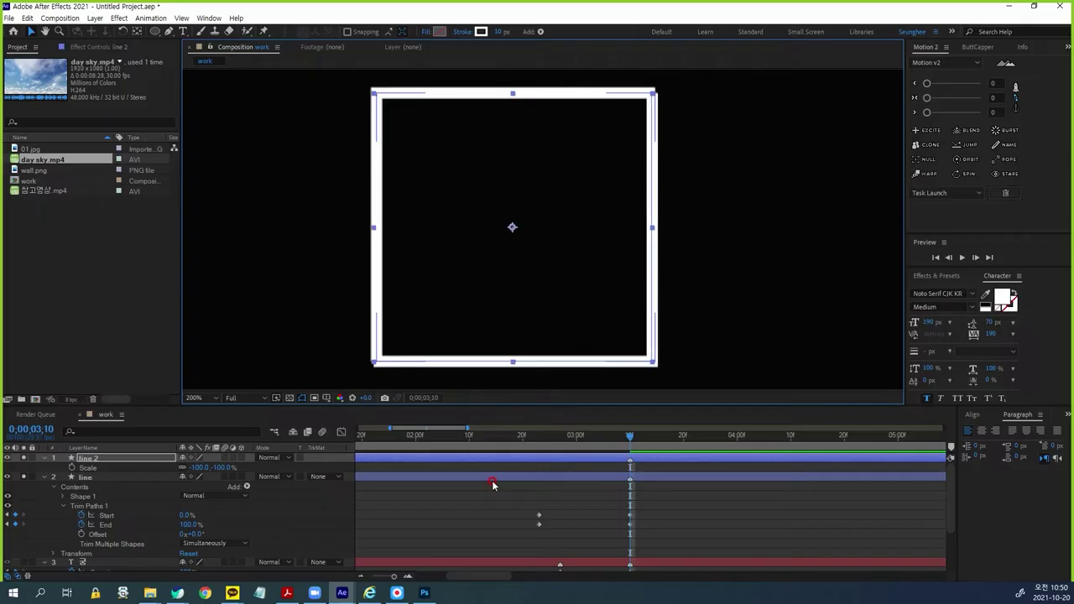
key("Left")
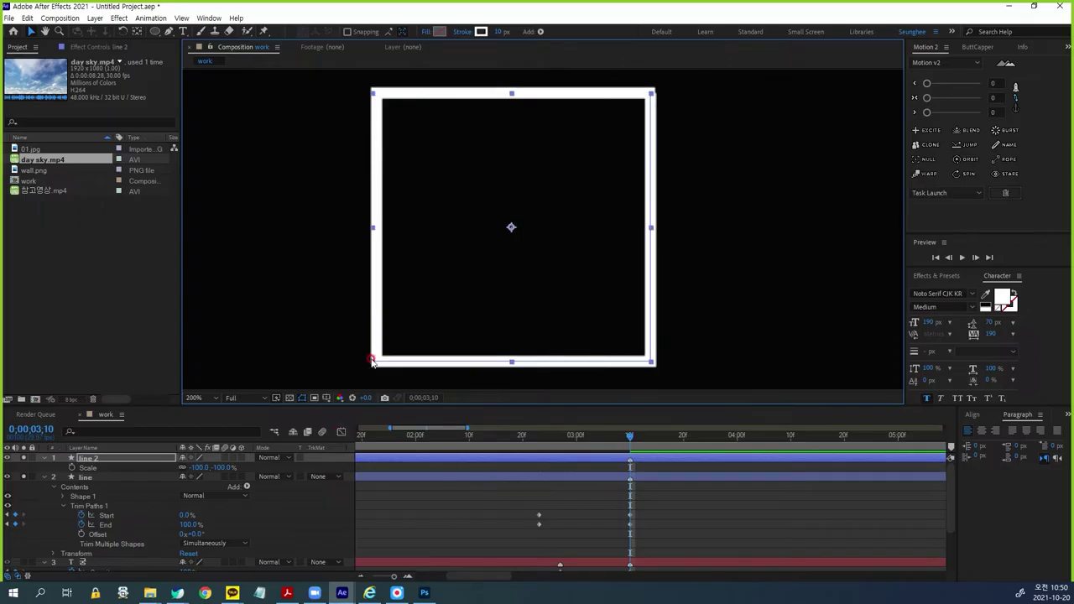
key("Left")
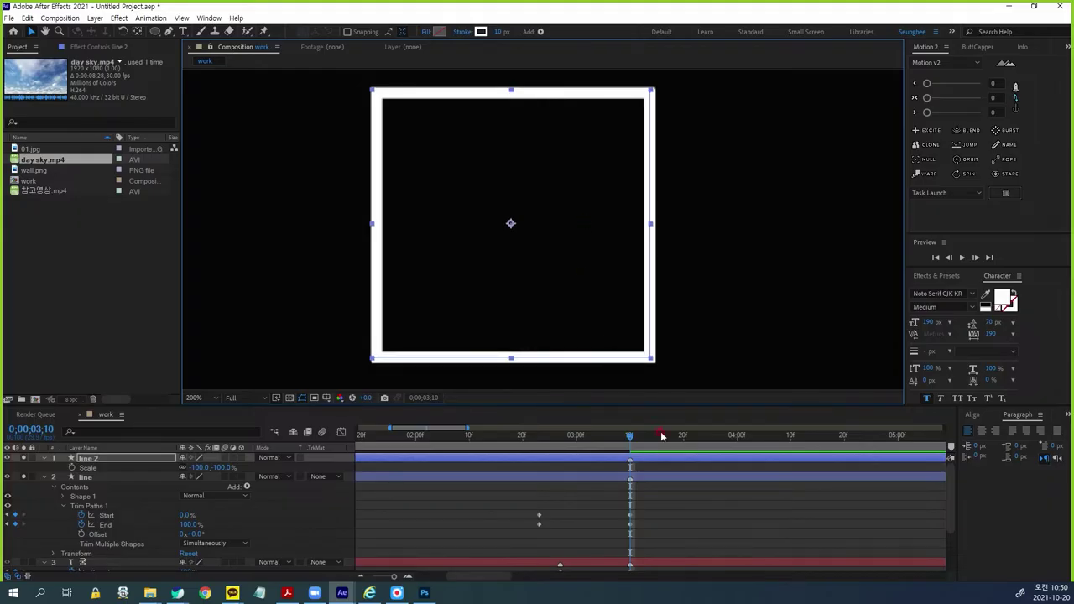
Step: Preview the square's drawing animation from 0;00;02;22 and turn off solo on both line layers
left_click(533, 456)
left_click(535, 437)
left_click(501, 523)
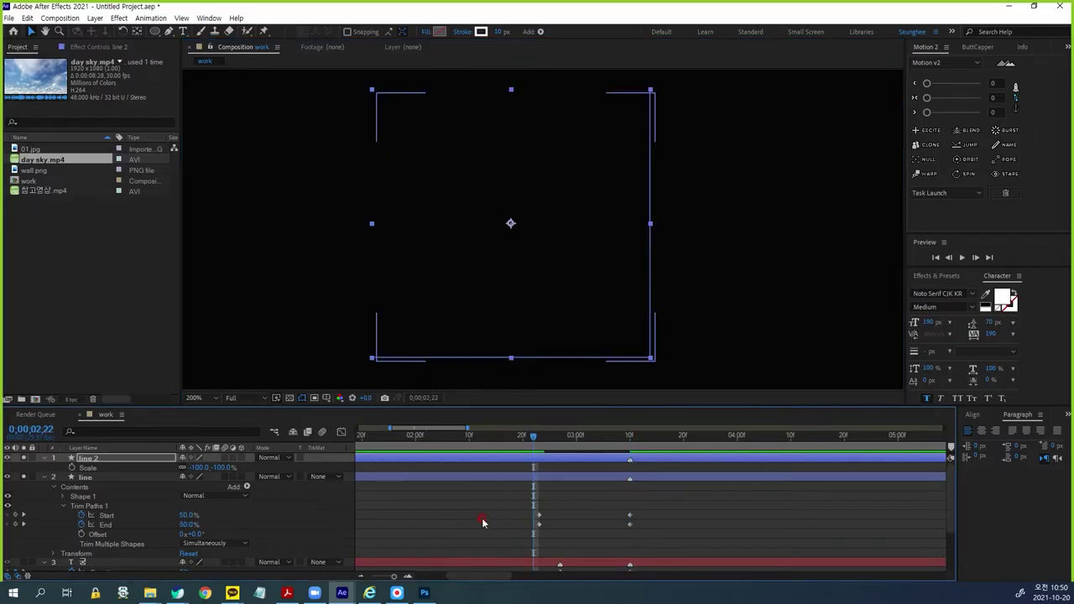
key("space")
key("space")
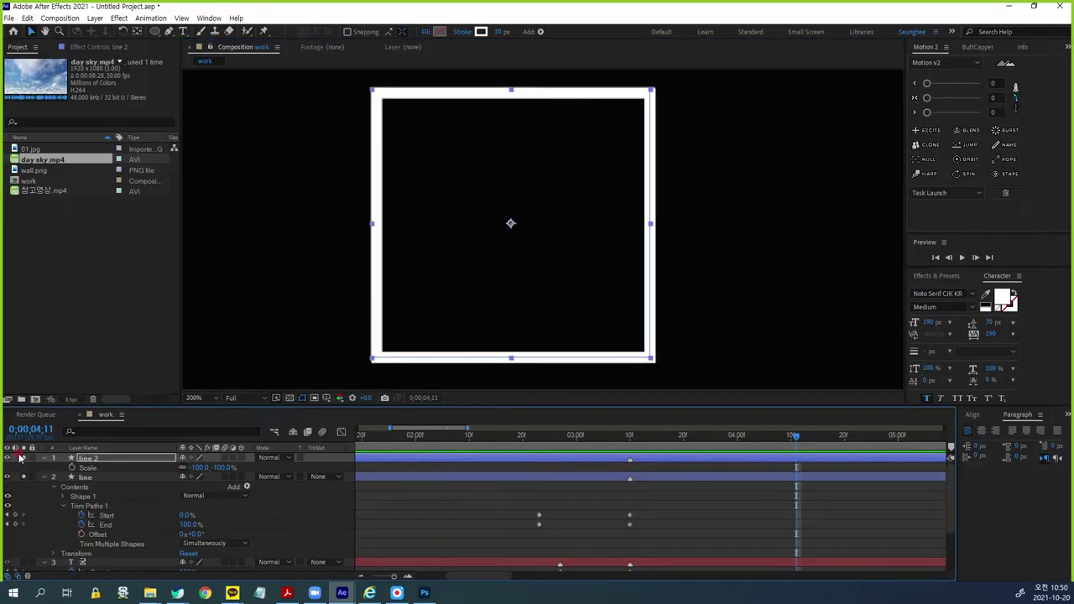
left_click(23, 458)
left_click(24, 477)
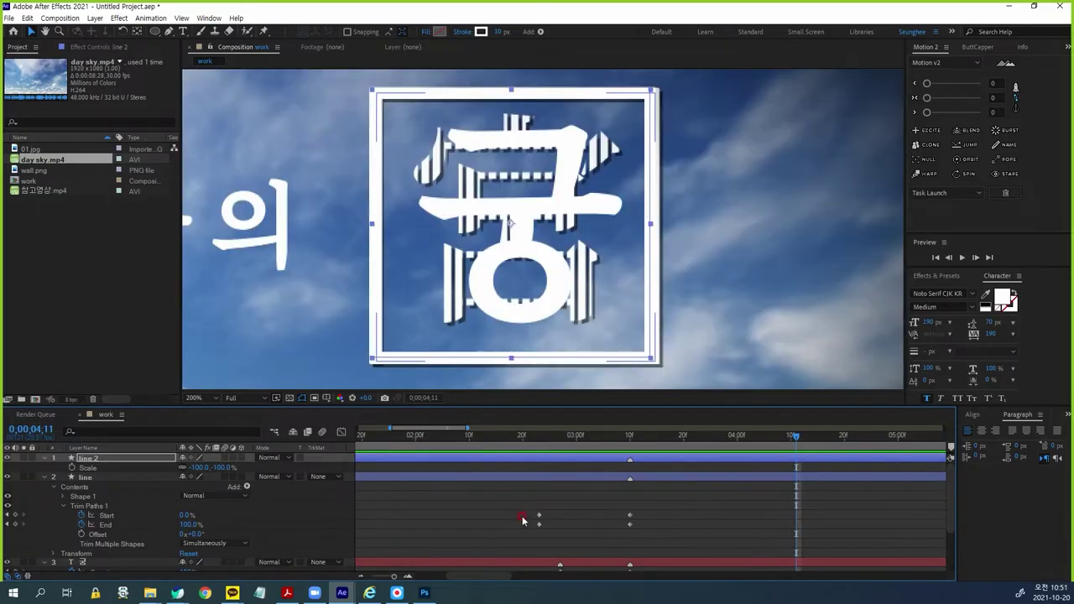
Step: Apply Easy Ease to the Start and End keyframes of both line layers and to the 궁 layer's Opacity keyframes
left_click(660, 458)
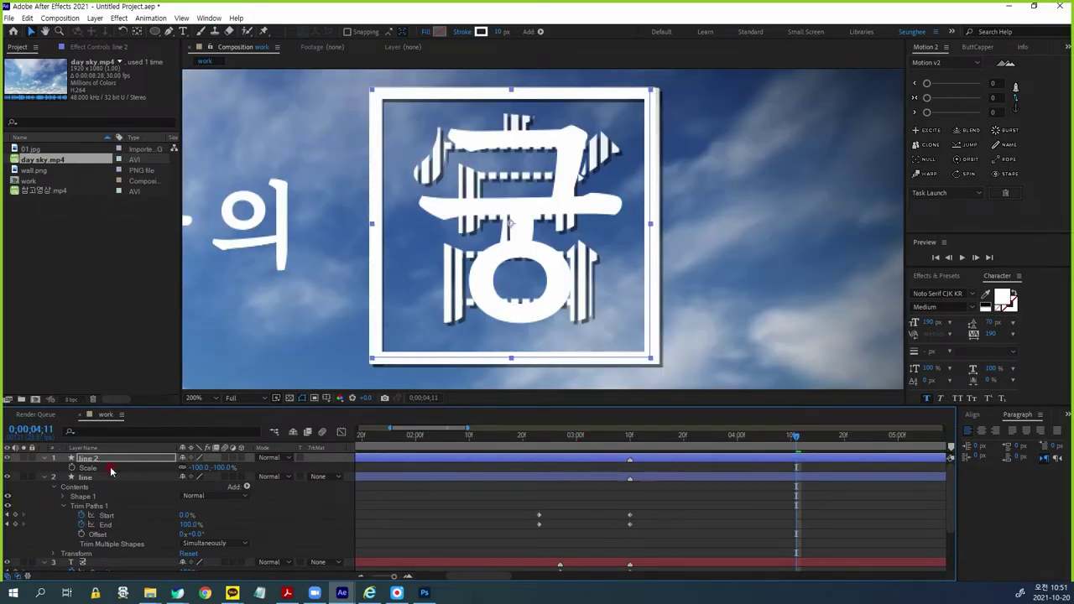
key("ctrl+a")
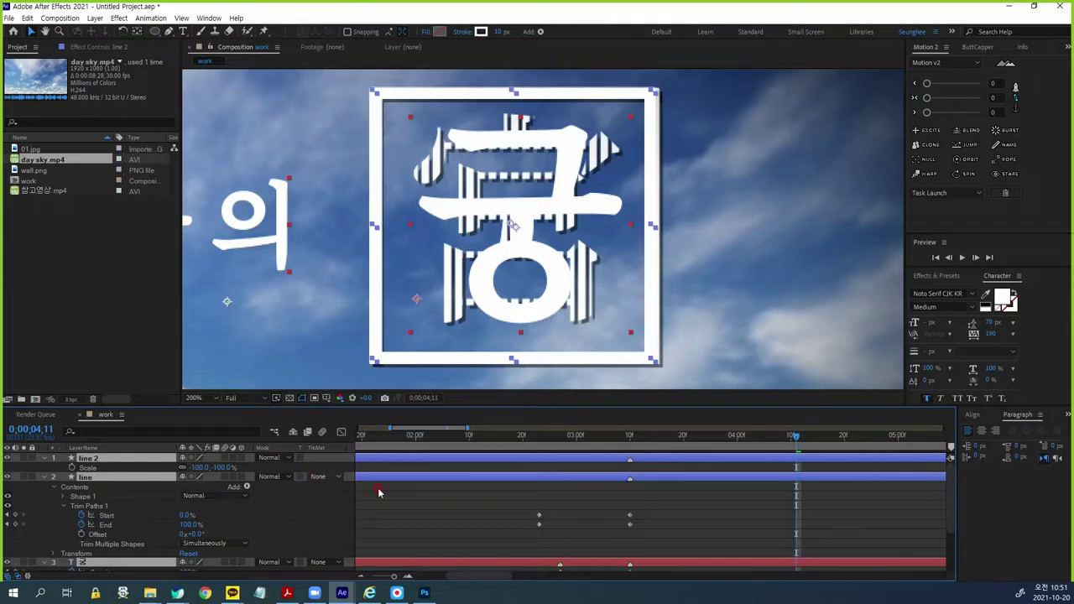
key("u")
left_click_drag(561, 434, 587, 459)
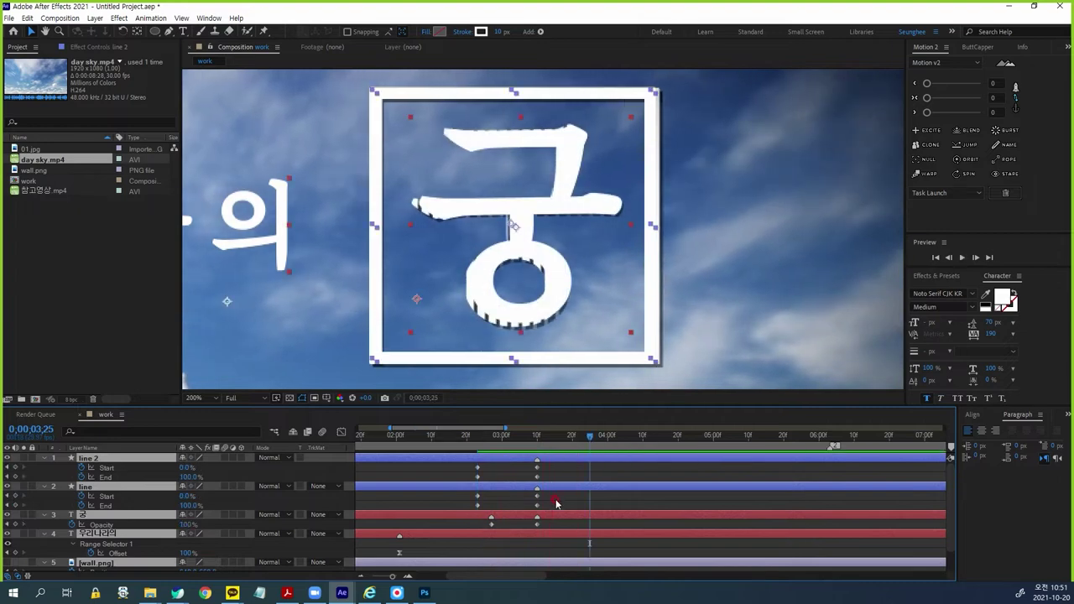
left_click_drag(552, 510, 459, 454)
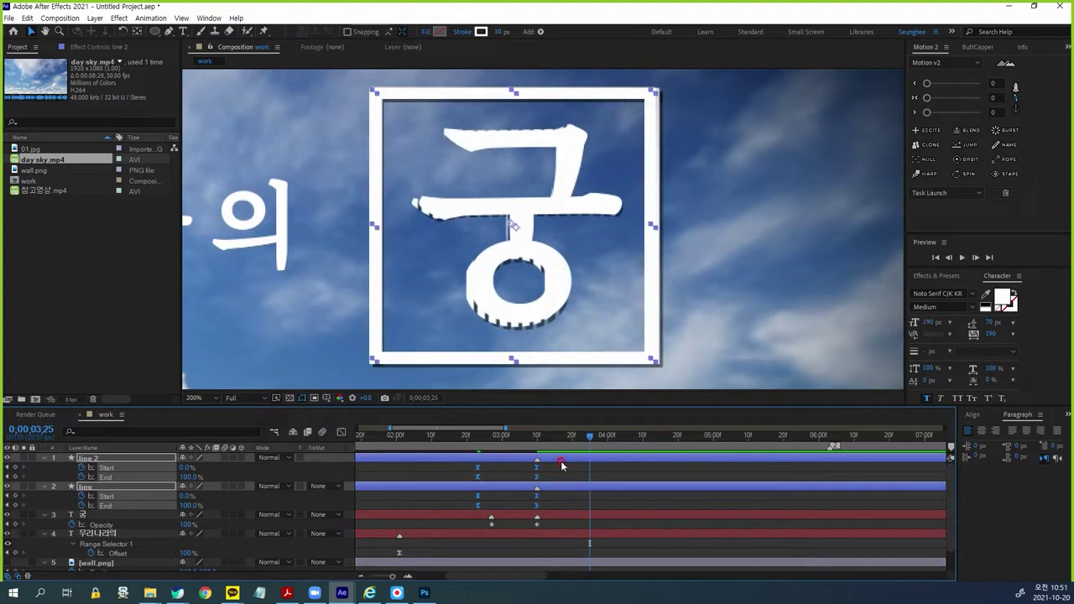
left_click_drag(547, 532, 486, 521)
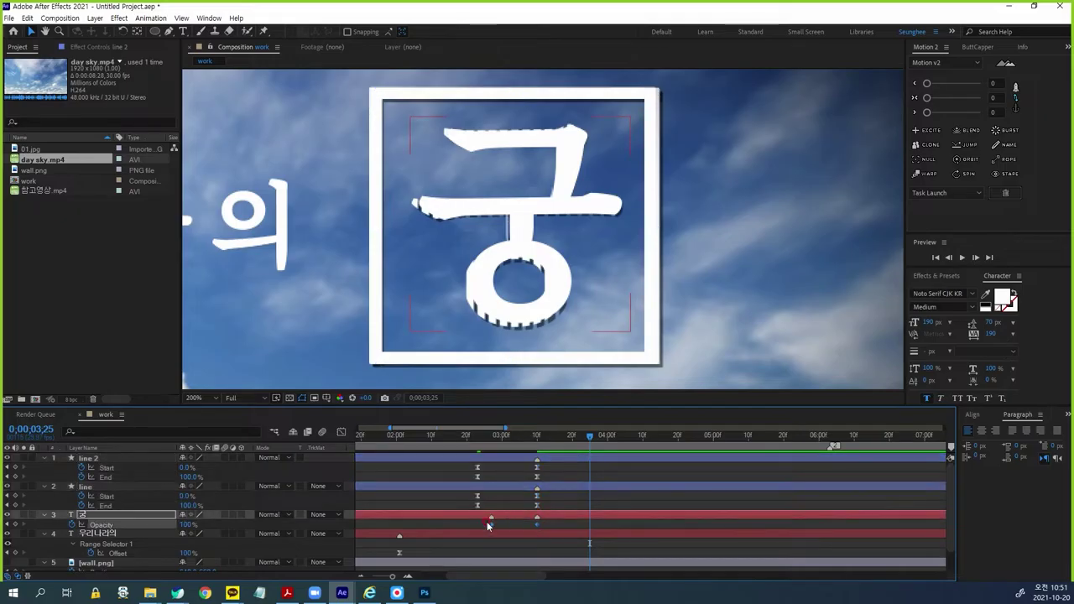
Step: Preview the eased square and 궁 animation from just before the line layers' first keyframes
left_click(474, 436)
left_click(624, 491)
key("space")
key("space")
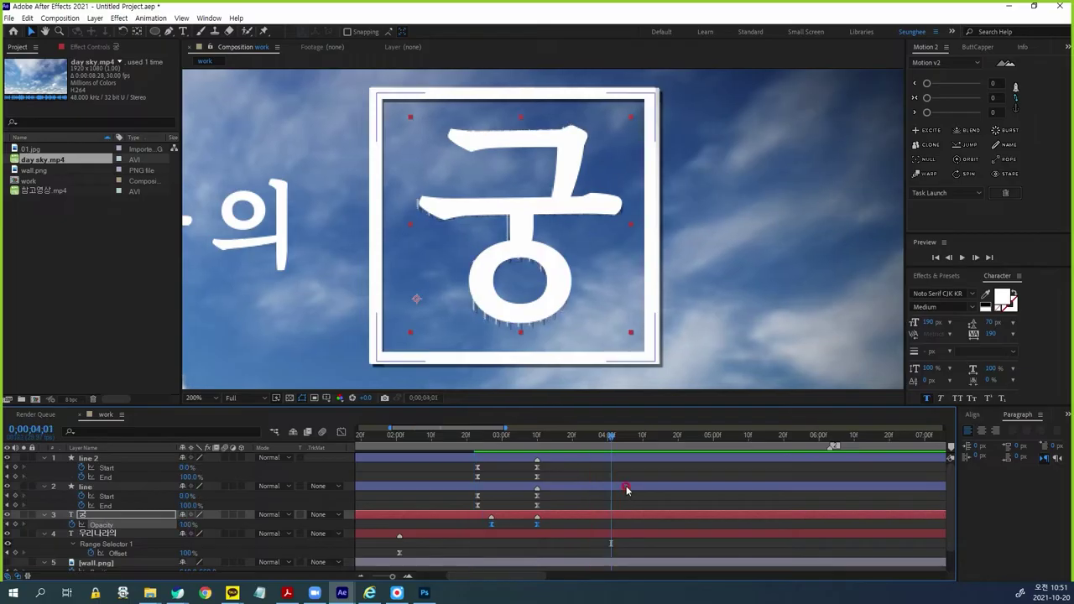
Step: Collapse the properties of the line 2, line and 궁 layers in the timeline
left_click(49, 460)
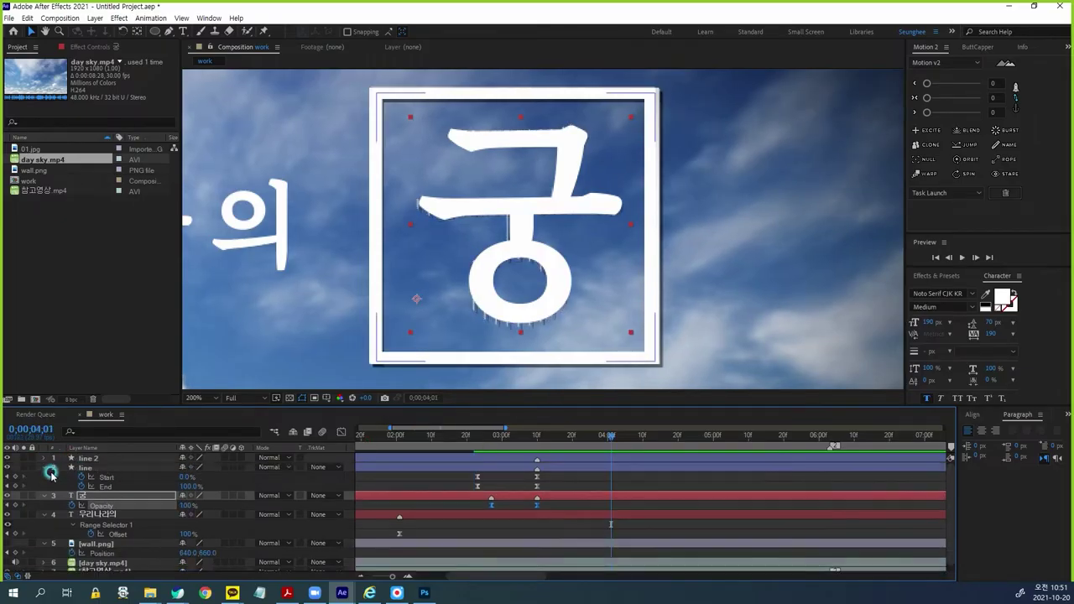
left_click(44, 468)
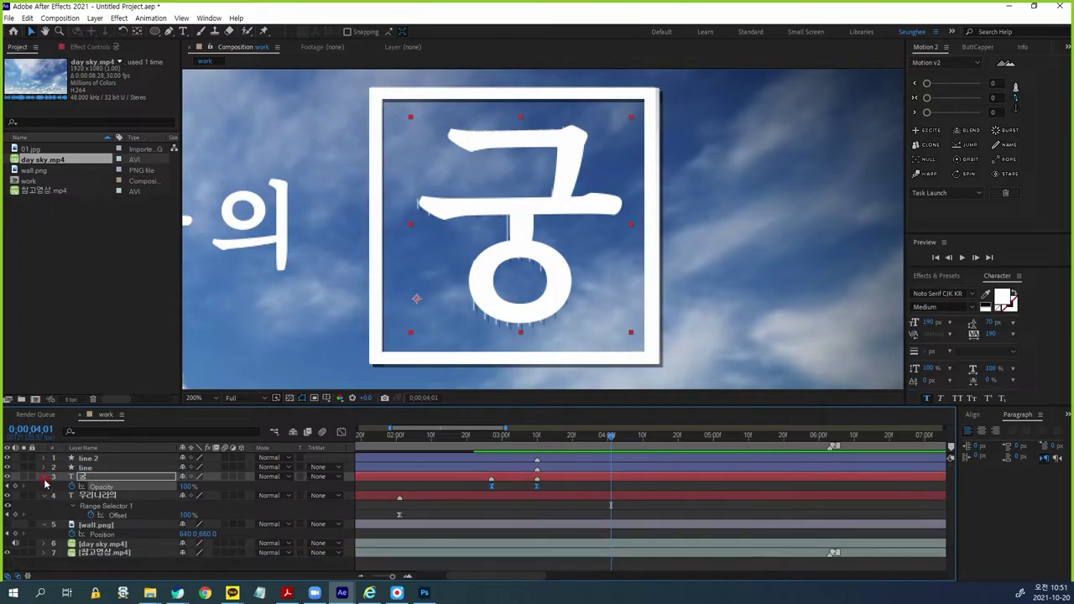
left_click(44, 477)
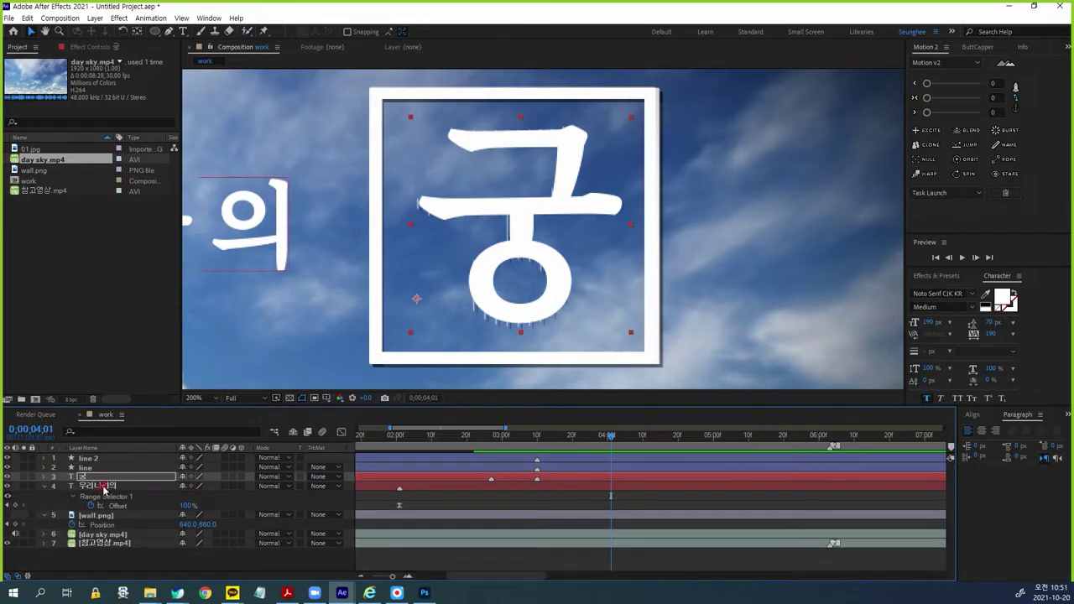
Step: Turn on visibility for the wall.png and day sky.mp4 layers and solo the 참고영상.mp4 reference layer
left_click(7, 514)
left_click(7, 534)
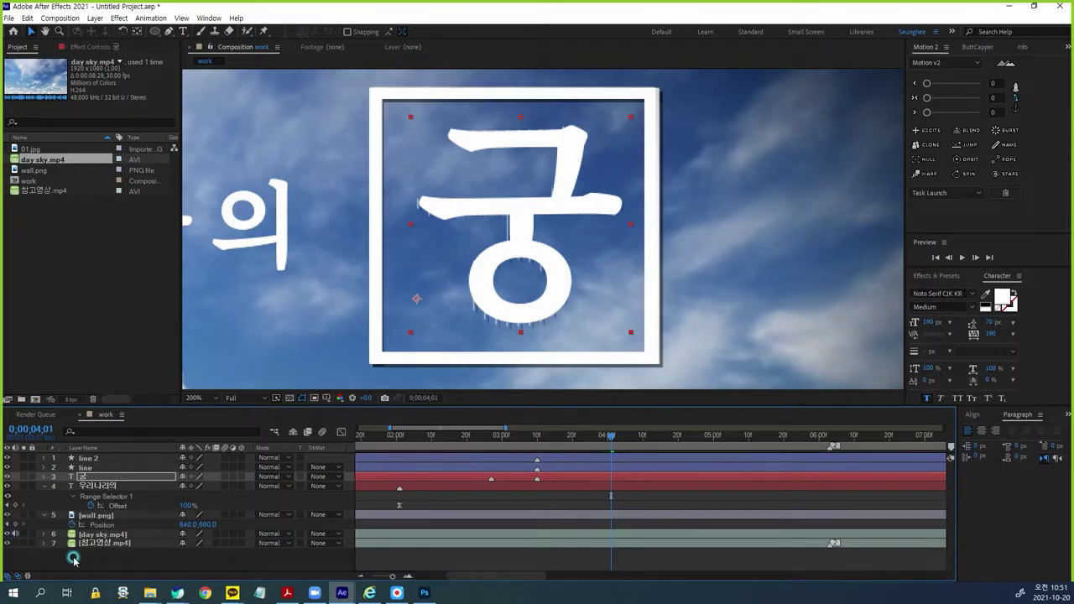
left_click(106, 567)
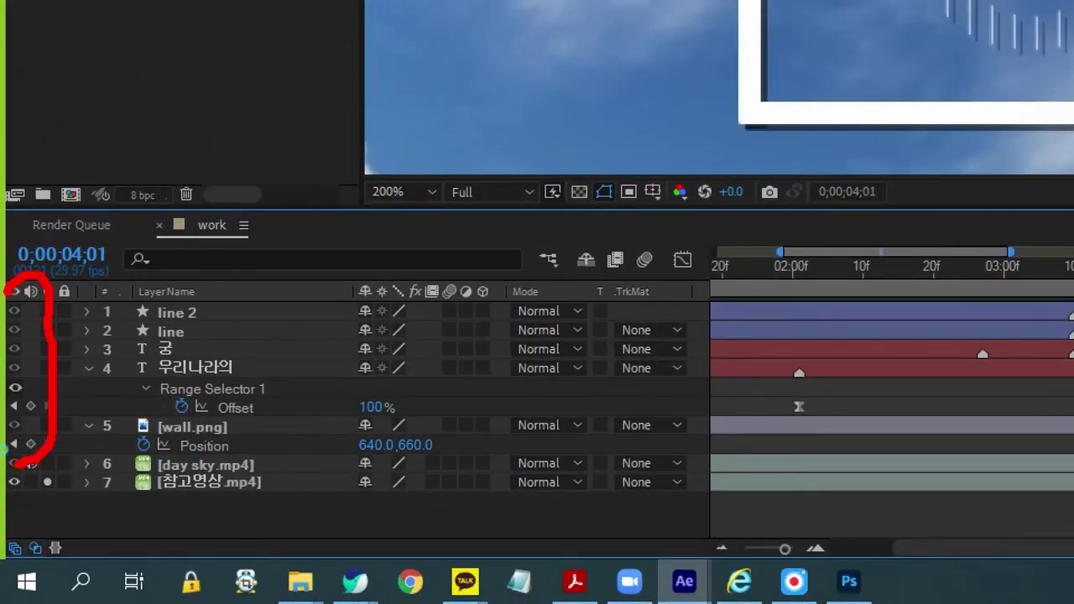
left_click_drag(32, 509, 197, 510)
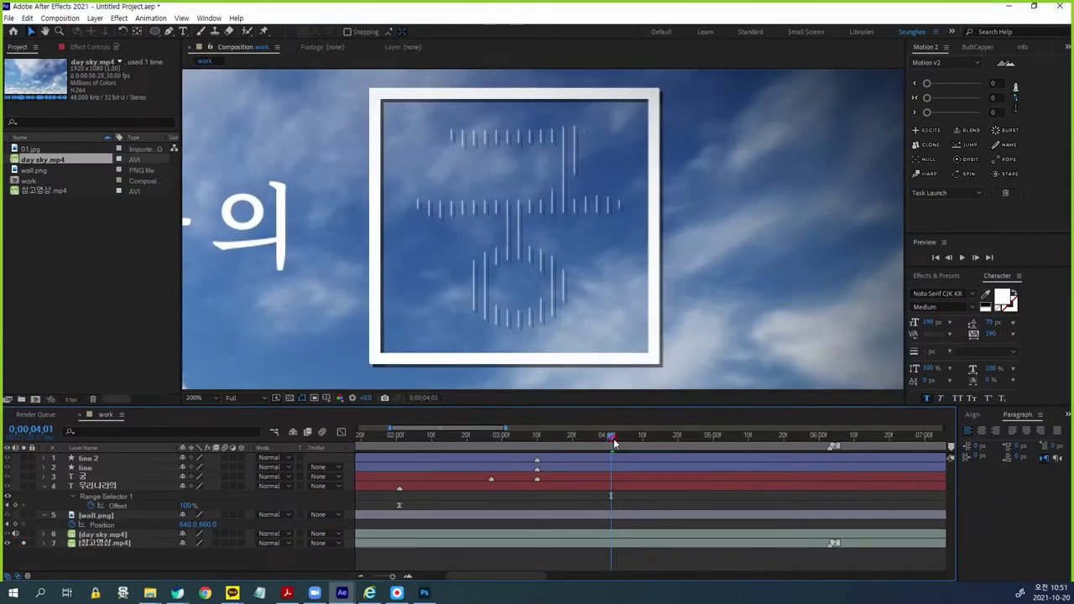
Step: Scrub the reference for the 궁 transition and add a layer marker to the 궁 layer at 0;00;04;03
left_click_drag(612, 442, 678, 471)
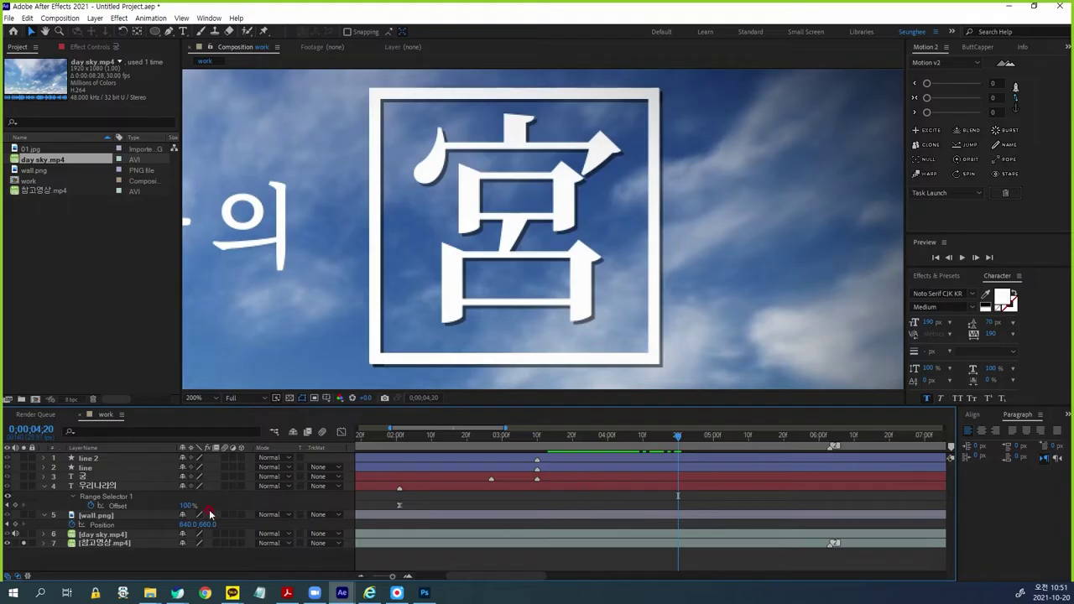
left_click(90, 477)
left_click_drag(678, 445, 616, 454)
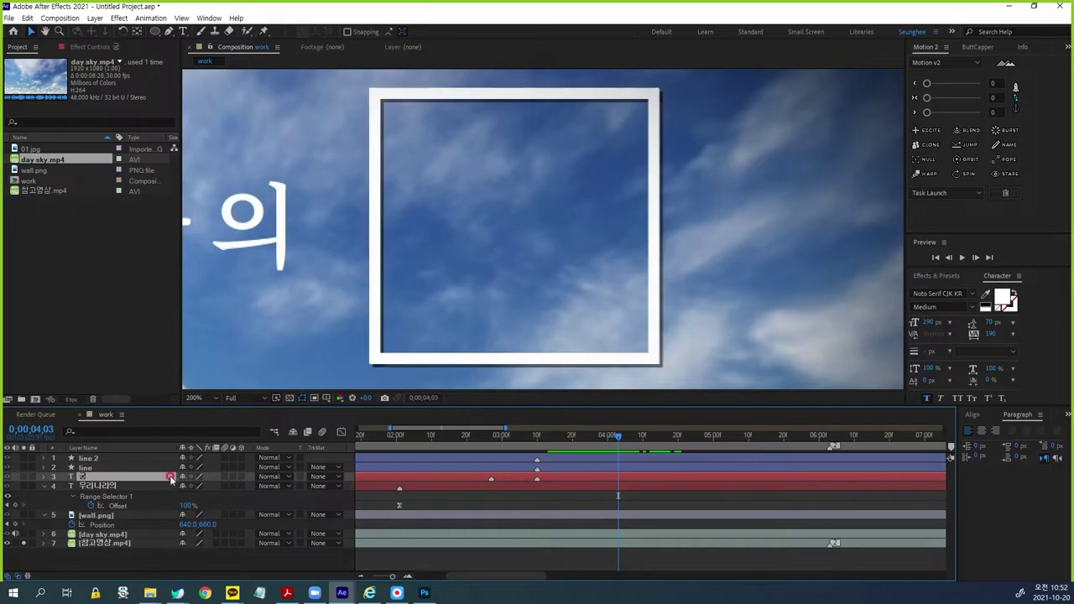
left_click(24, 477)
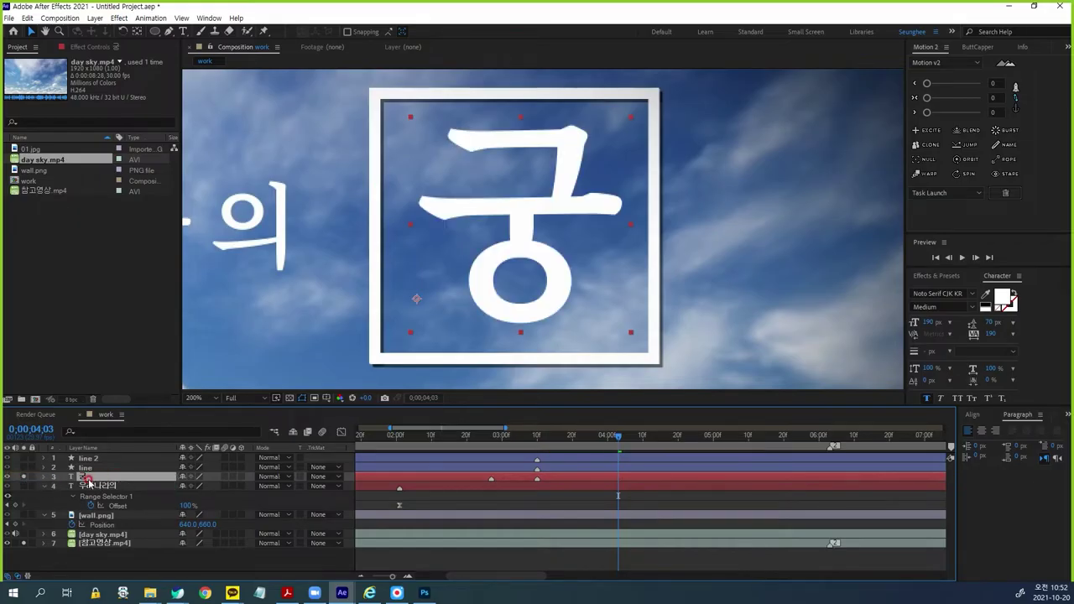
left_click(443, 516)
left_click(655, 367)
left_click(164, 462)
left_click(581, 322)
left_click(23, 476)
Step: Add the Venetian Blinds effect to the 궁 layer and keyframe Transition Completion at 0% at 0;00;03;20
left_click_drag(621, 441, 572, 448)
left_click(96, 477)
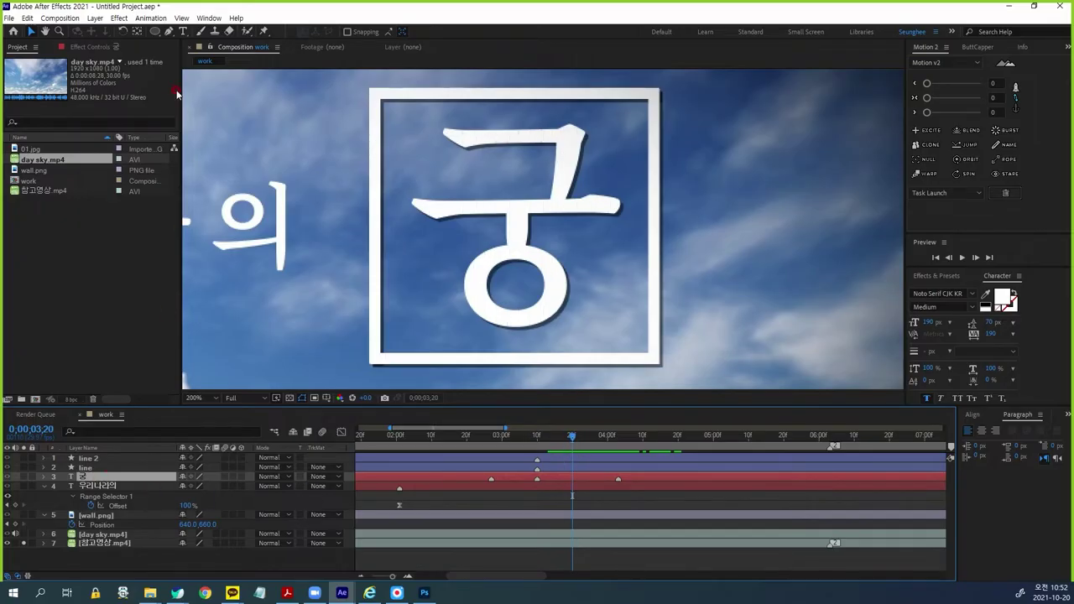
left_click(118, 17)
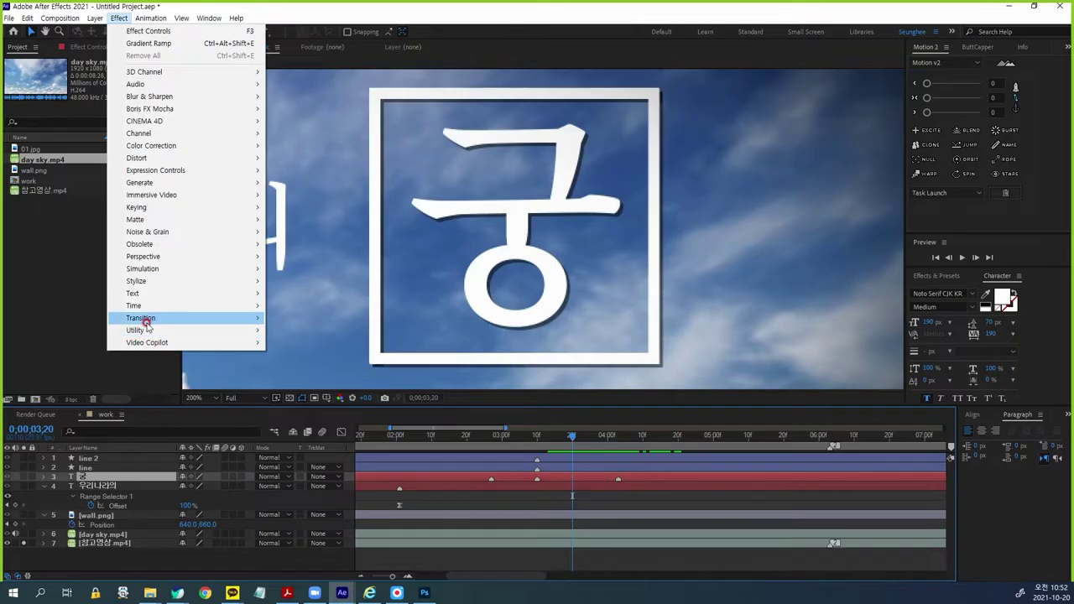
mouse_move(141, 317)
left_click(300, 519)
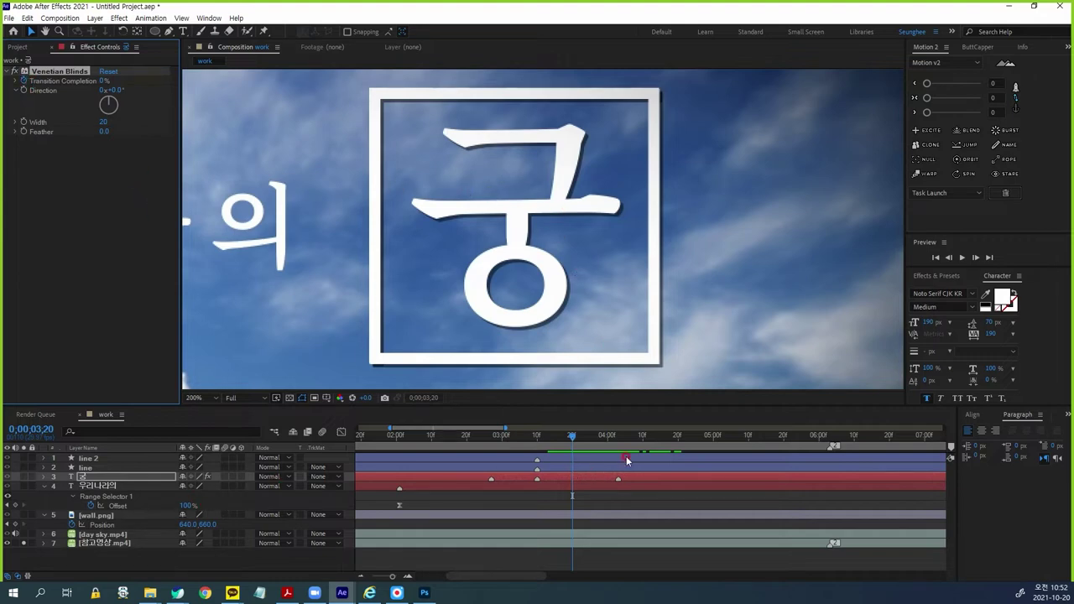
Step: Keyframe the 궁 layer's Venetian Blinds Transition Completion at 100% at 0;00;04;03
left_click_drag(575, 438, 619, 438)
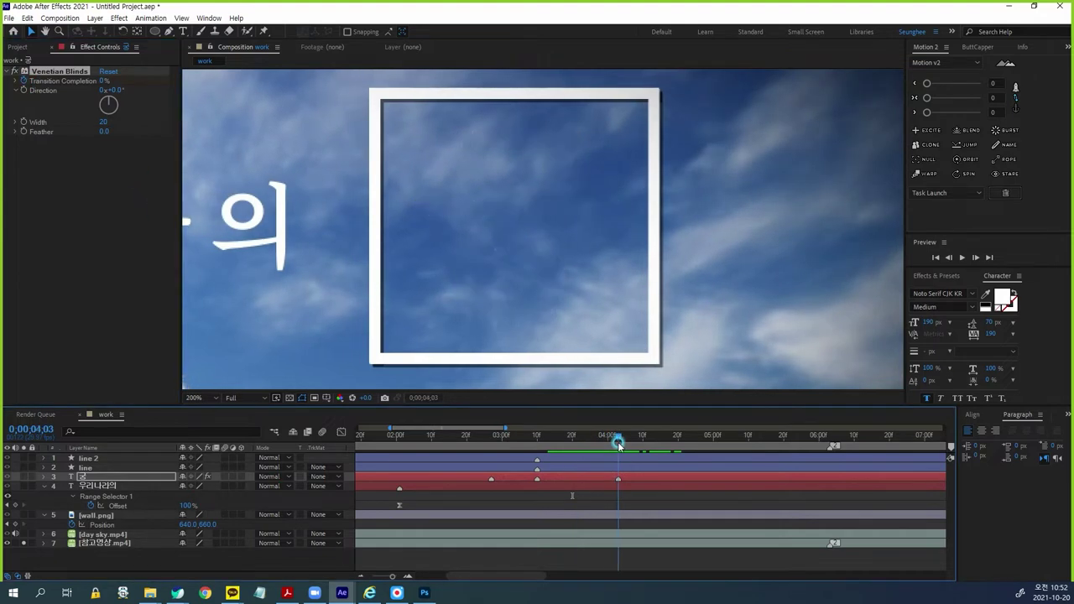
left_click(102, 80)
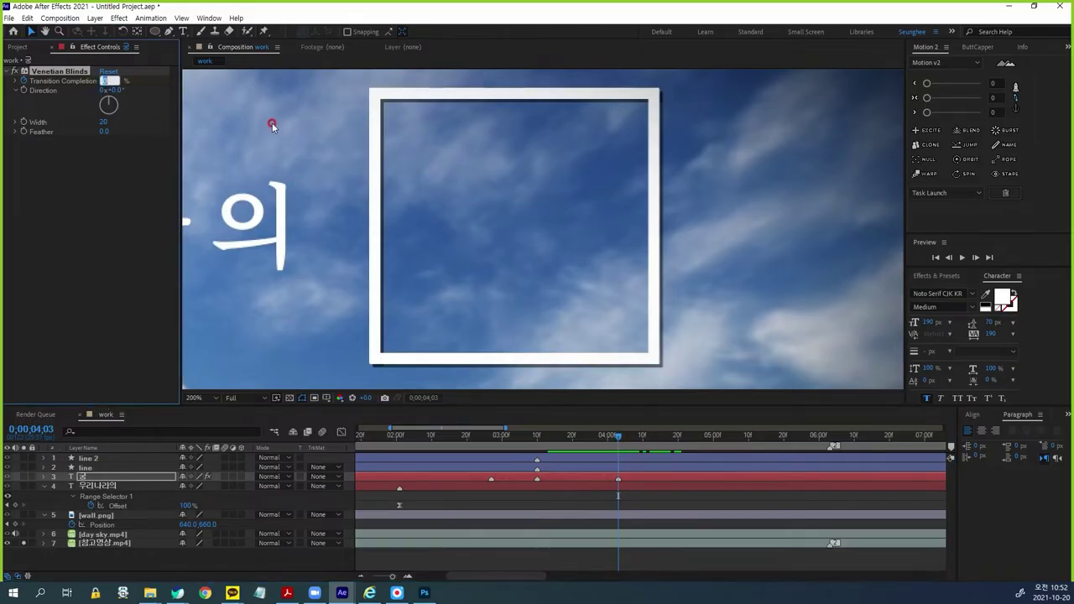
left_click(274, 125)
Step: Solo the 궁 layer instead of the reference and set its Venetian Blinds width to 15
left_click(23, 476)
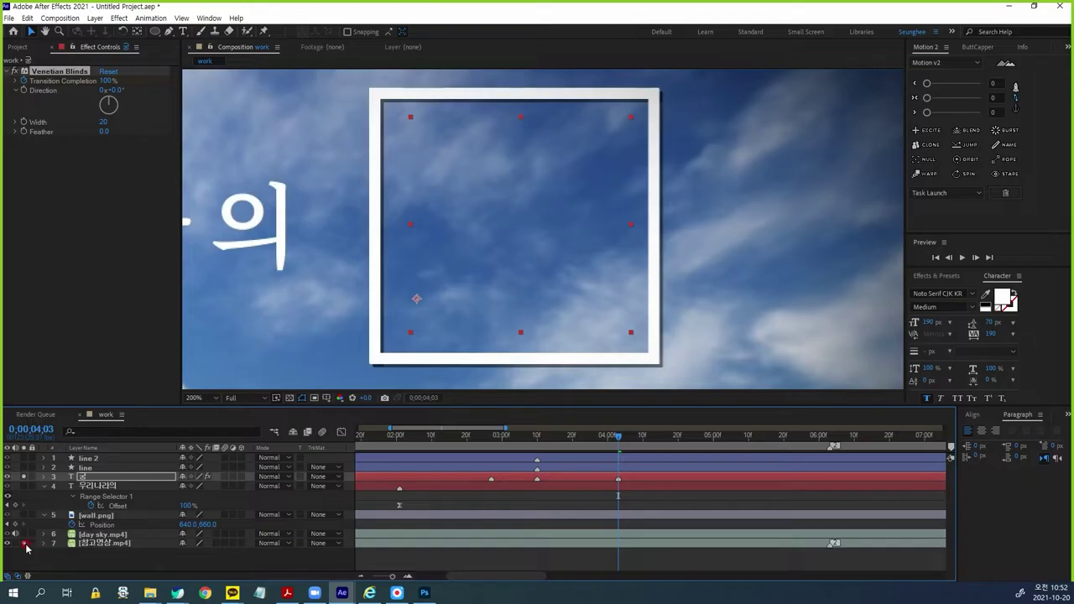
left_click(25, 545)
left_click_drag(618, 435, 582, 456)
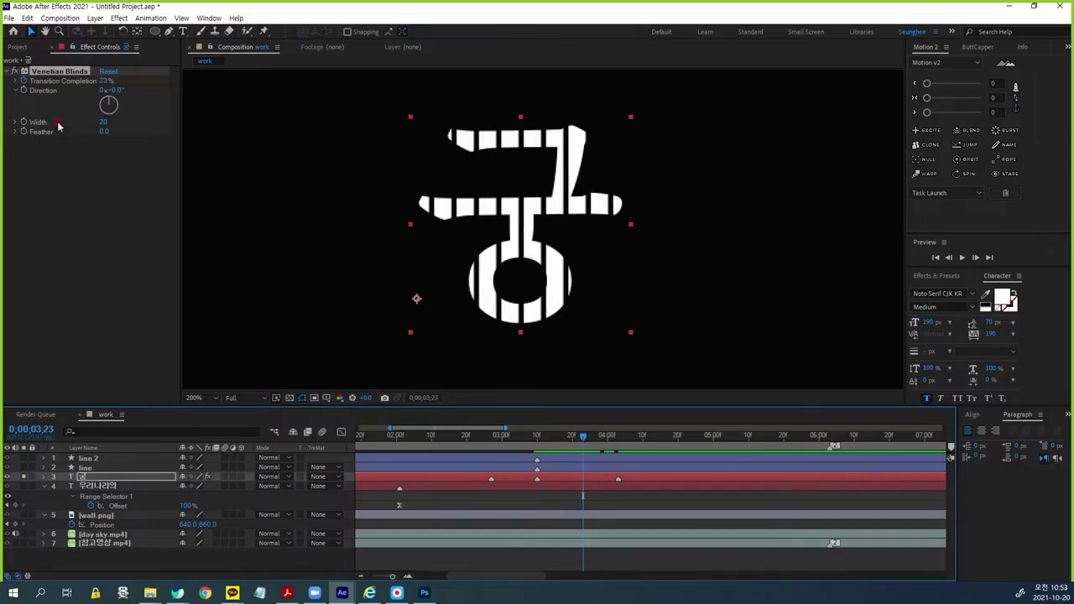
left_click(102, 124)
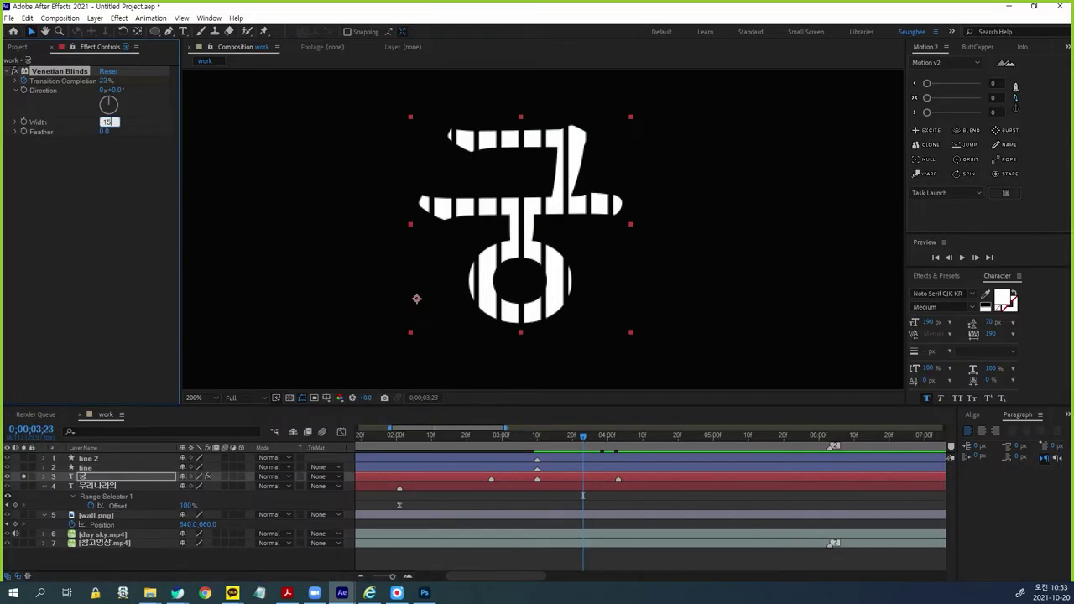
key("Return")
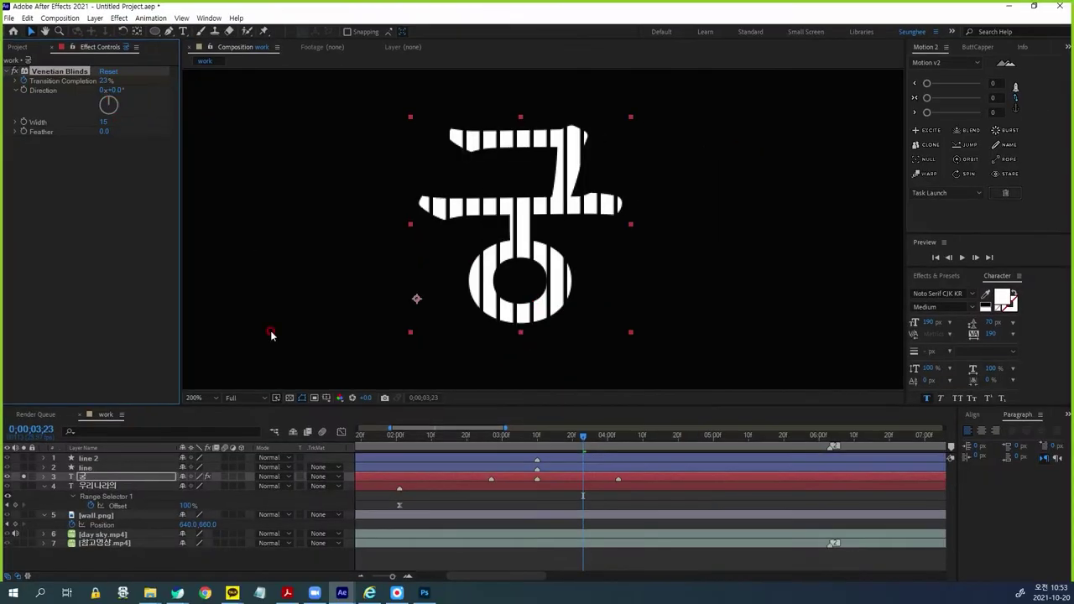
Step: Apply Easy Ease to the 궁 layer's two Transition Completion keyframes and scrub through the blinds transition to 0;00;04;03
mouse_move(582, 441)
left_mouse_down()
mouse_move(534, 451)
mouse_move(619, 450)
left_mouse_up()
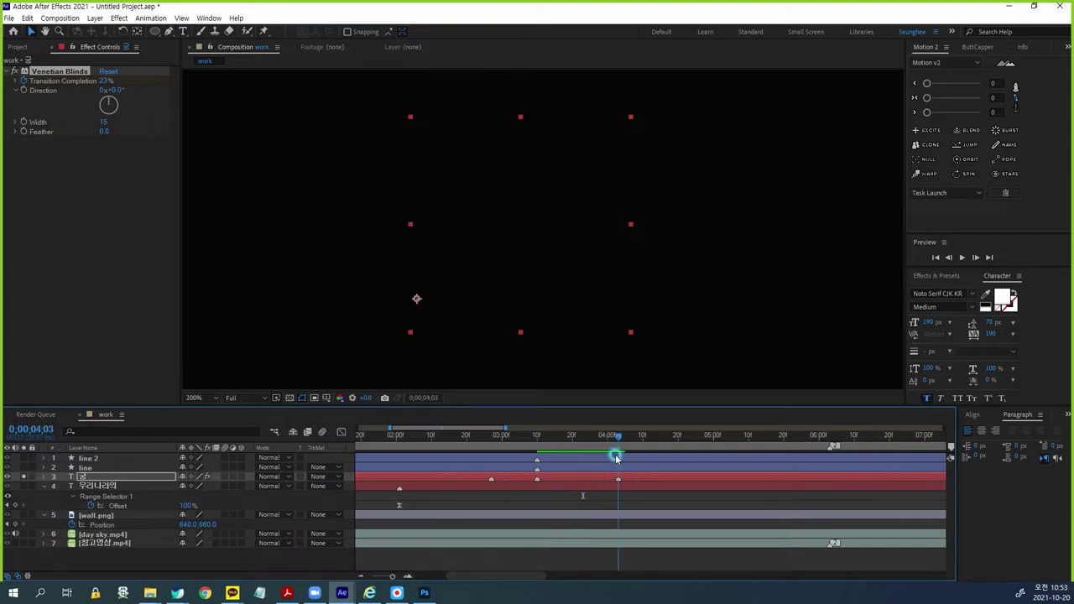
left_click(94, 480)
key("u")
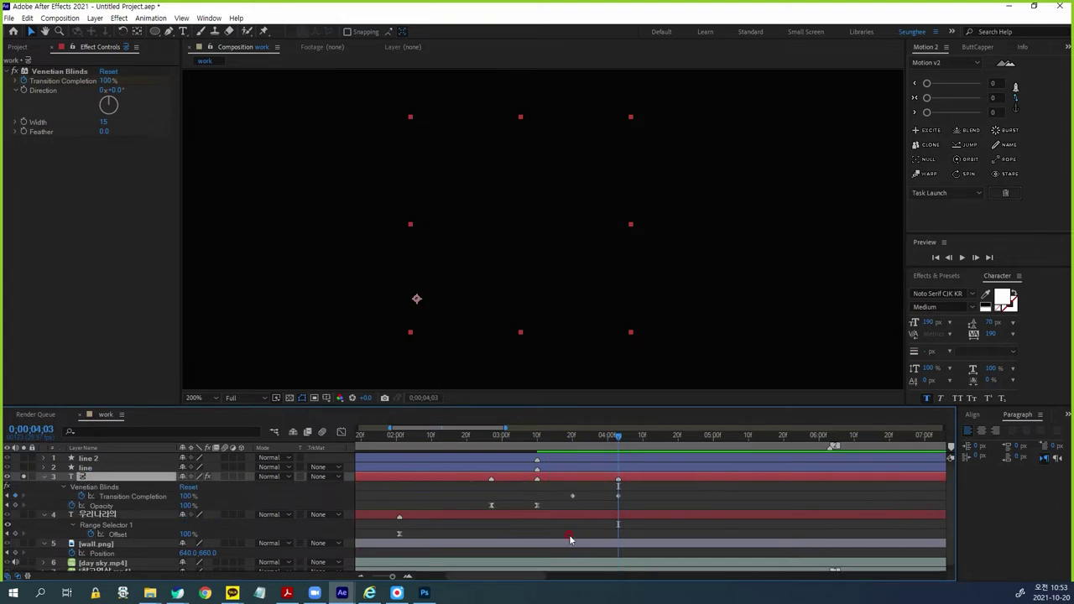
left_click_drag(635, 504, 563, 479)
left_click_drag(576, 439, 619, 450)
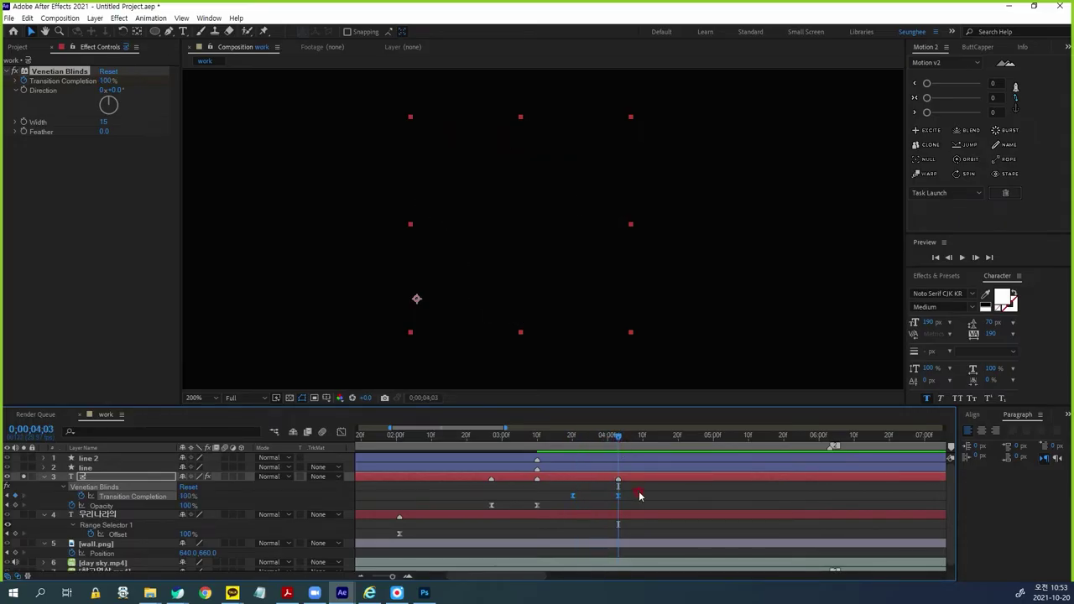
Step: Split the 궁 layer at 0;00;04;03
left_click(89, 477)
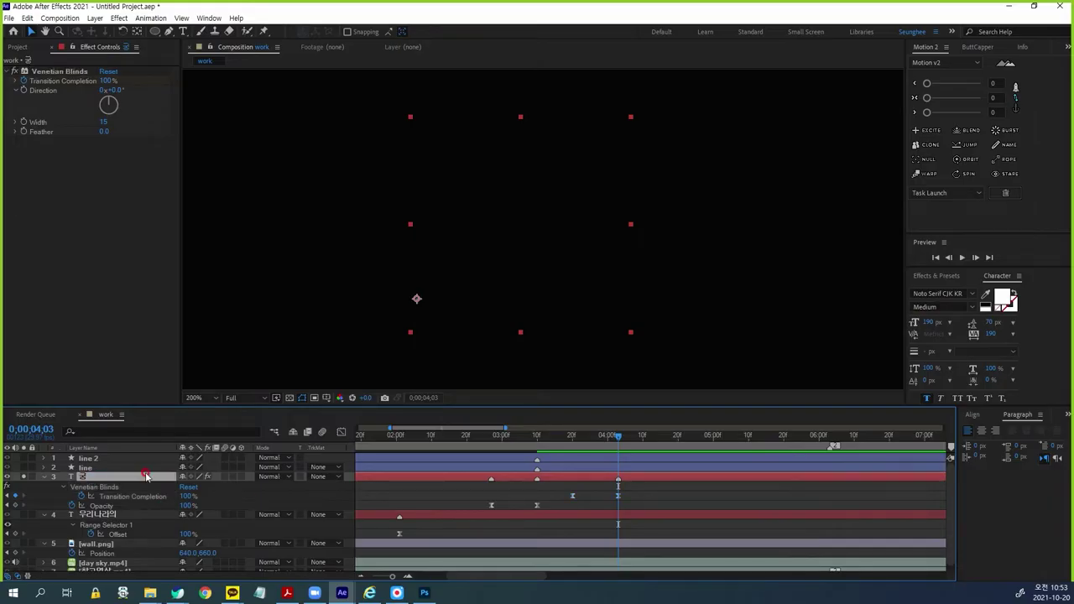
left_click(27, 18)
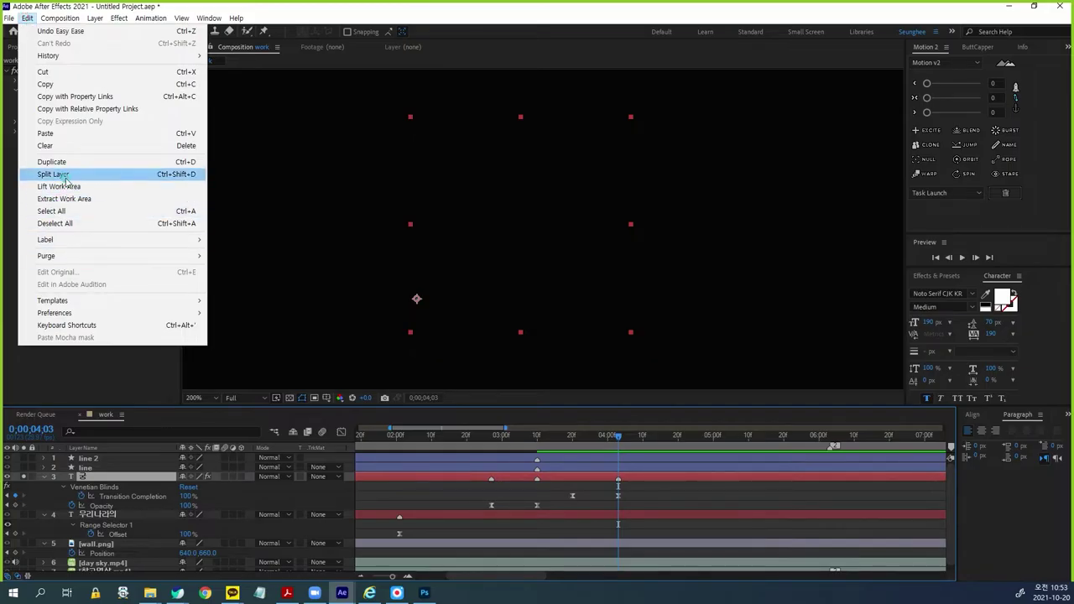
left_click(52, 173)
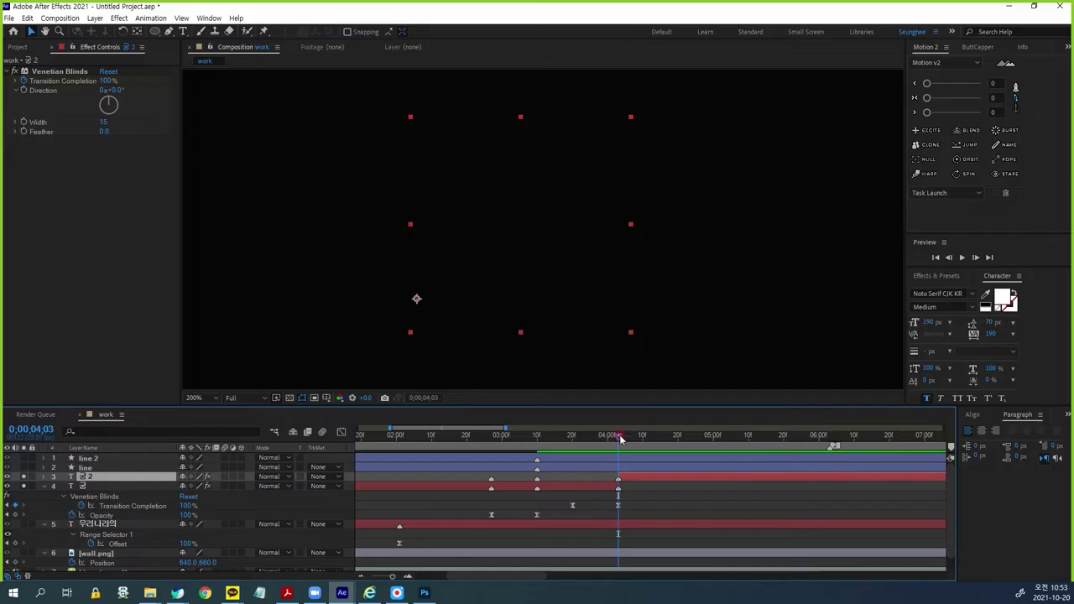
Step: Show the keyframes of the split-off 궁 2 layer and delete its two Opacity keyframes
left_click_drag(619, 438, 667, 437)
key("u")
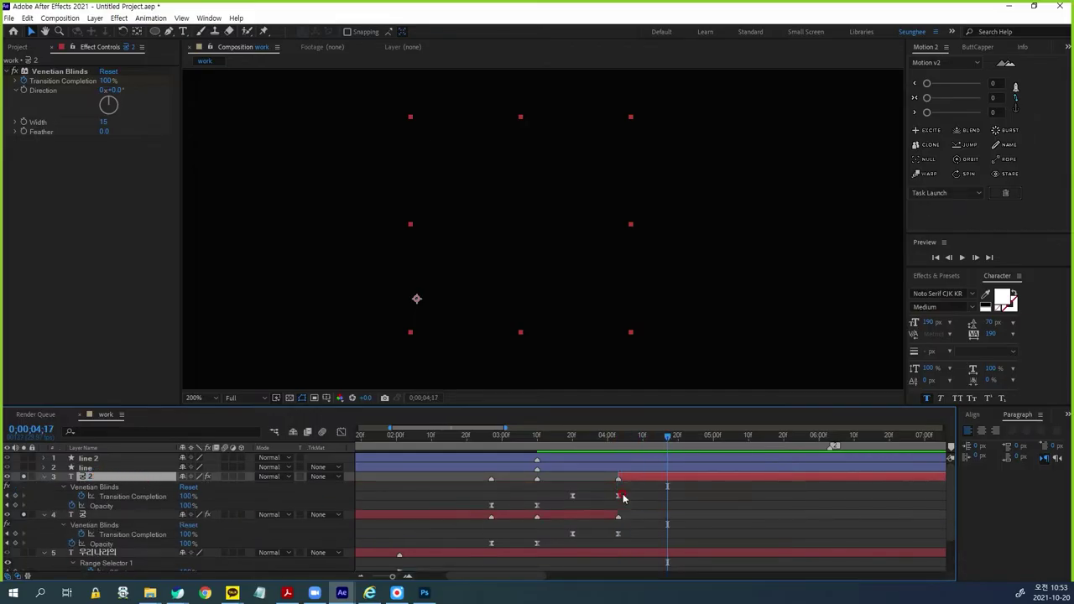
left_click_drag(551, 506, 477, 518)
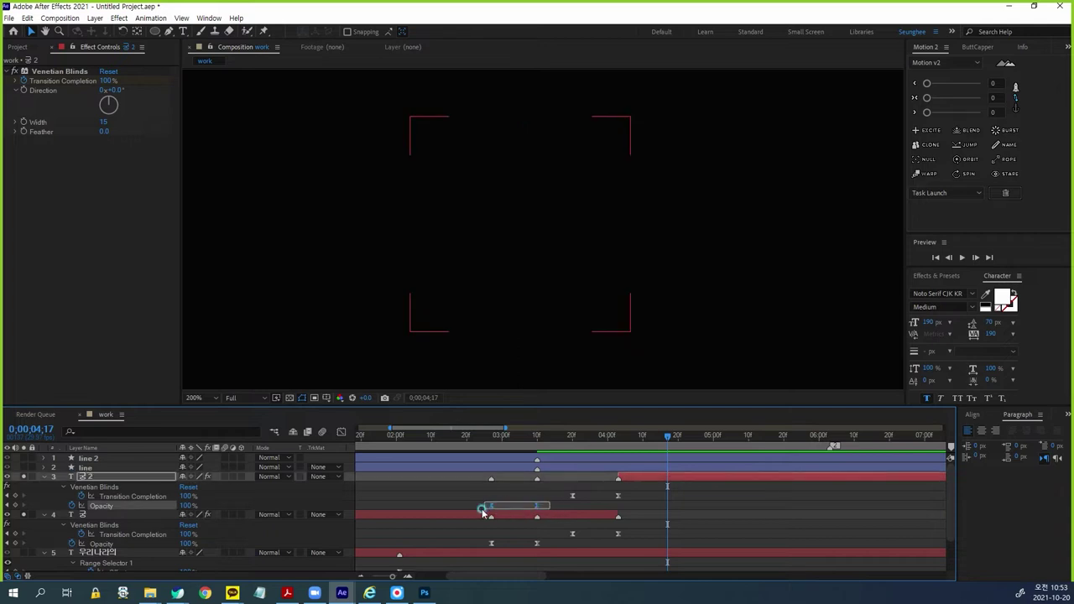
key("Delete")
Step: Unsolo the 궁 layers and scrub the full composition from 0;00;04;03 to 0;00;04;19
left_click_drag(643, 438, 618, 438)
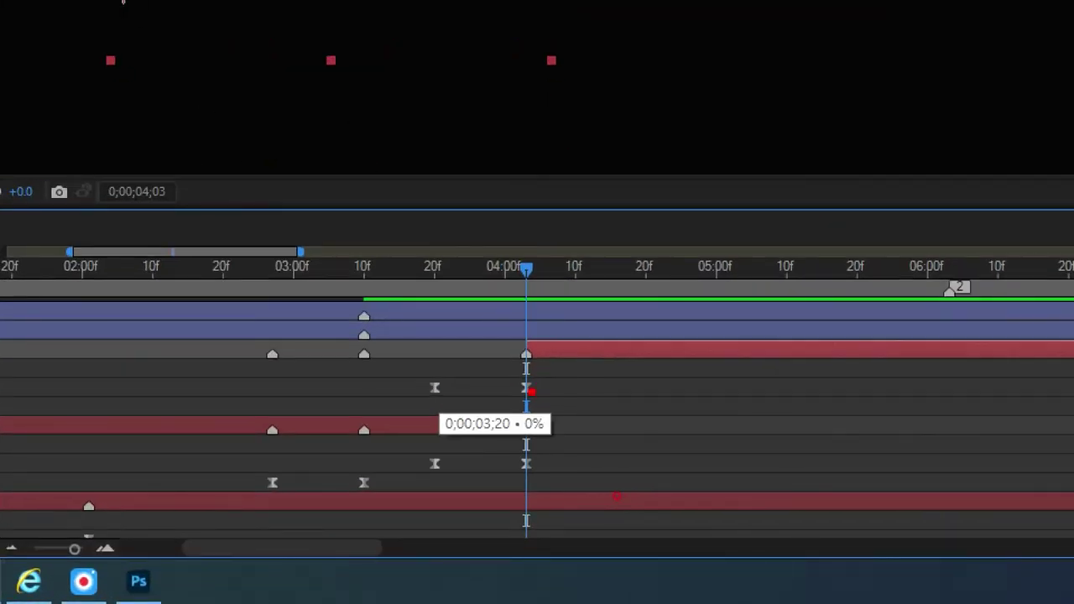
mouse_move(419, 406)
left_mouse_down()
mouse_move(552, 429)
mouse_move(558, 455)
left_mouse_up()
mouse_move(594, 428)
left_mouse_down()
mouse_move(622, 437)
mouse_move(615, 428)
left_mouse_up()
left_click_drag(659, 429, 679, 429)
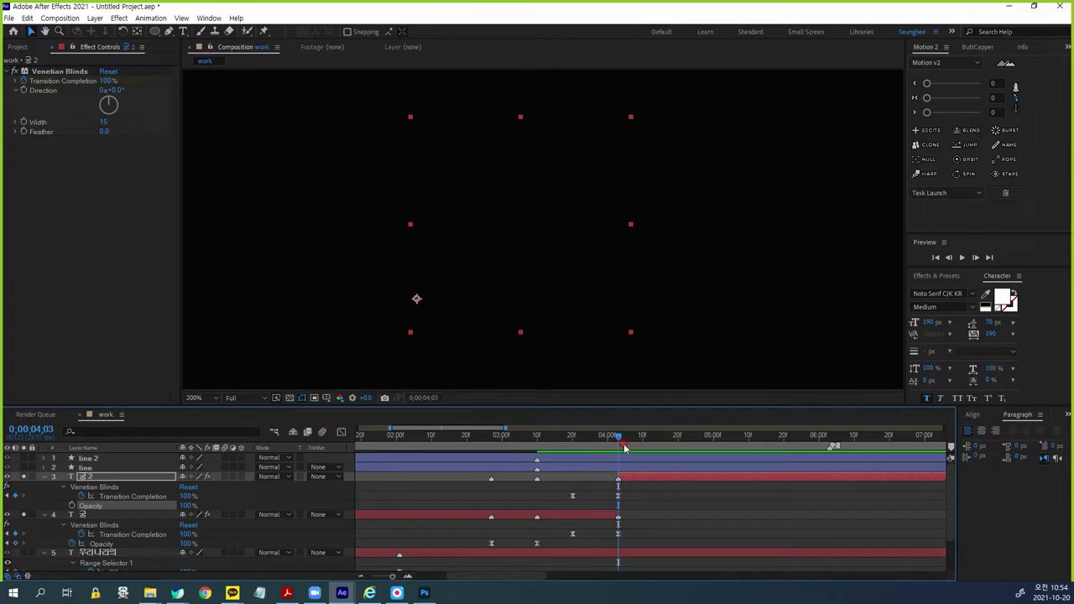
left_click(25, 477)
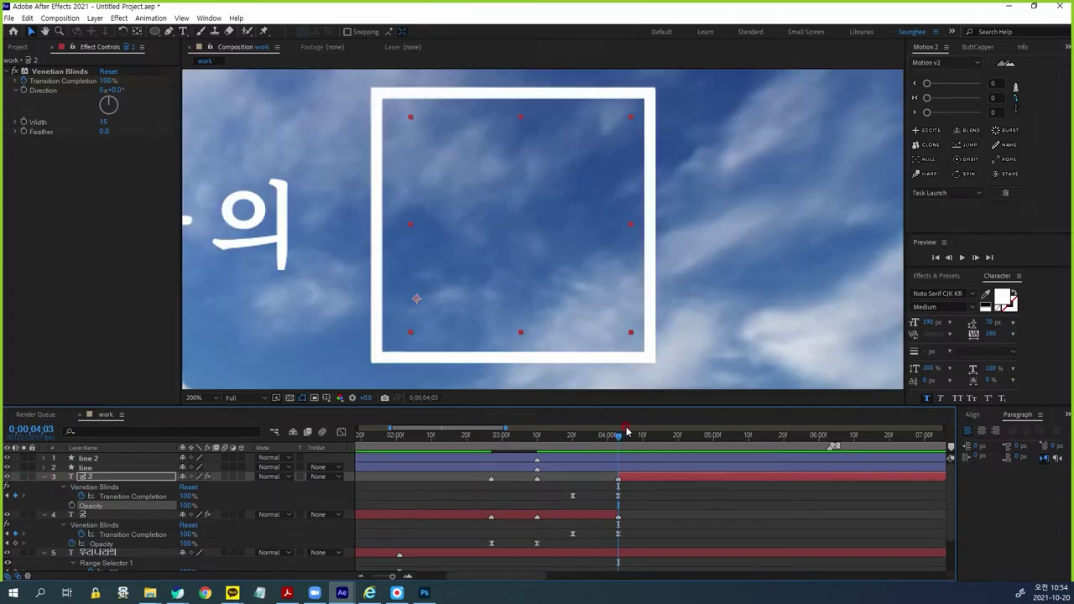
left_click_drag(621, 442, 676, 443)
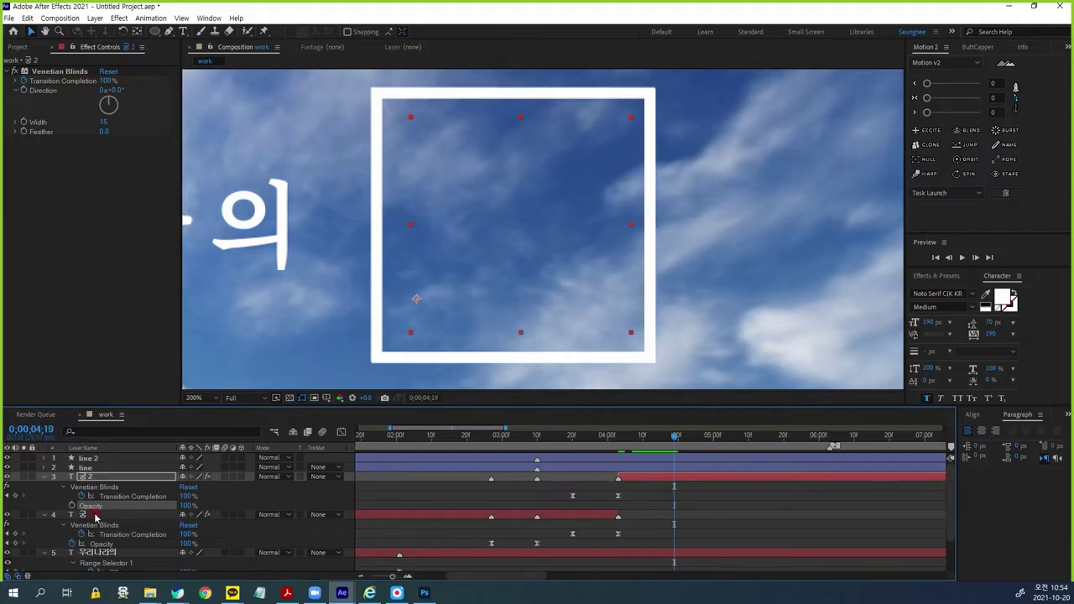
Step: Collapse the 궁 2 and 궁 layers, solo the 참고영상 reference and move the playhead to 0;00;04;16
scroll(95, 518, "down", 2)
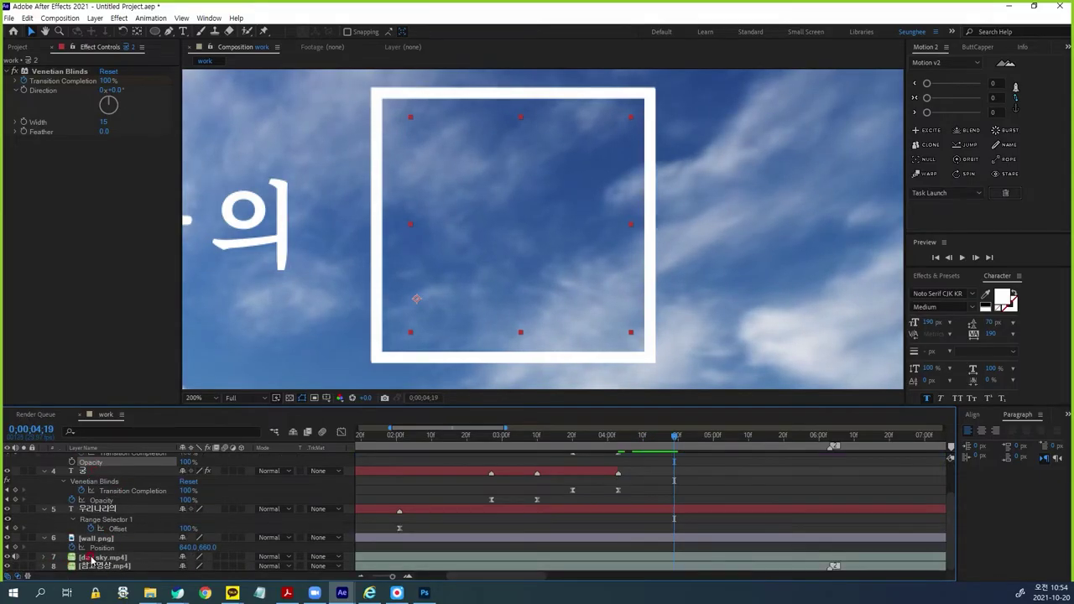
scroll(91, 556, "up", 2)
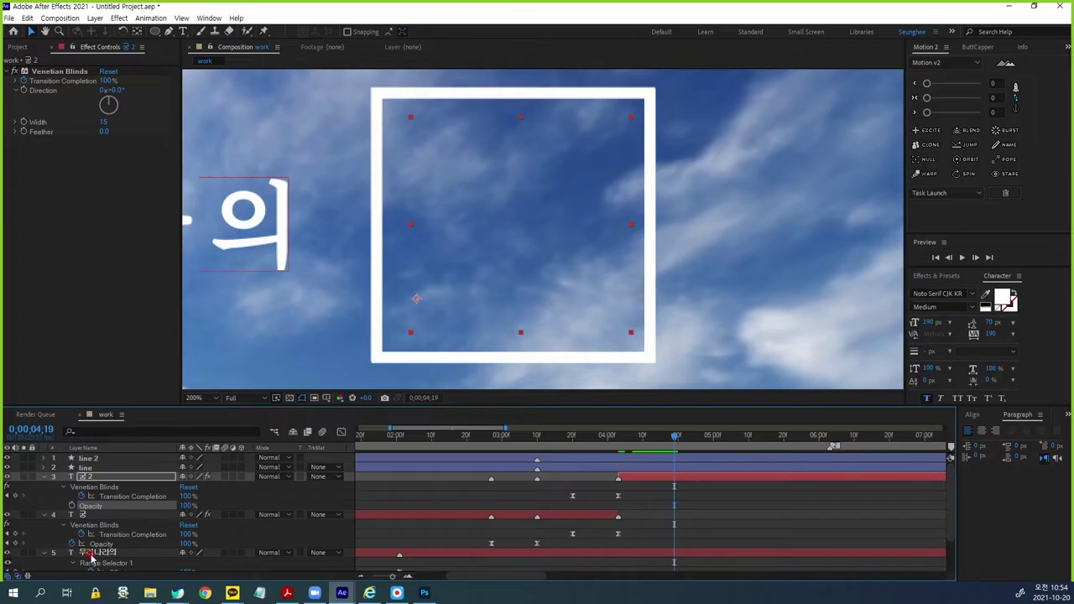
left_click(44, 477)
left_click(44, 485)
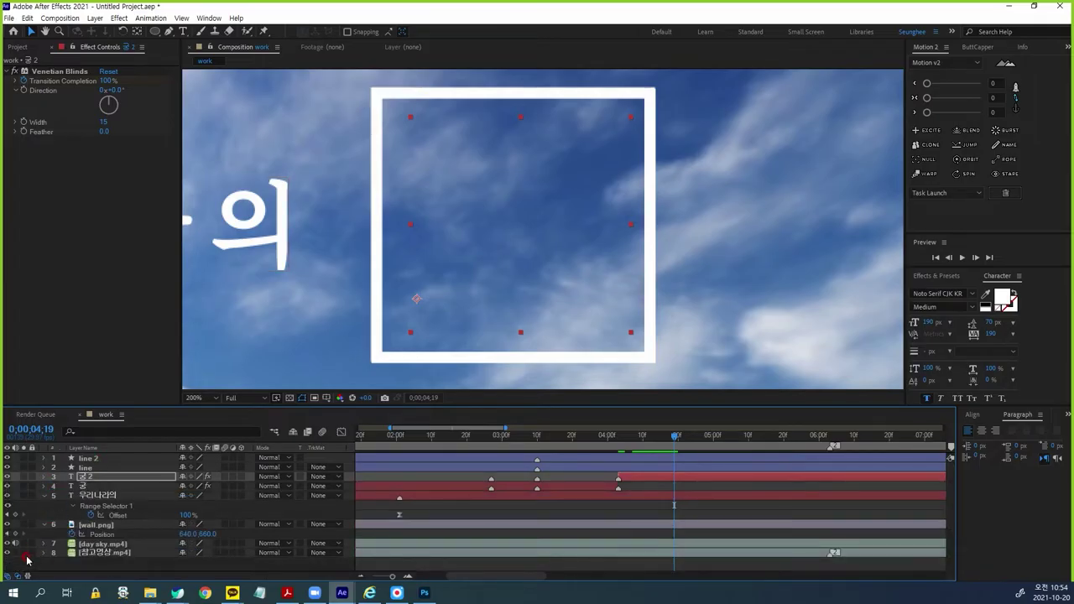
mouse_move(675, 440)
left_mouse_down()
mouse_move(619, 440)
mouse_move(663, 447)
left_mouse_up()
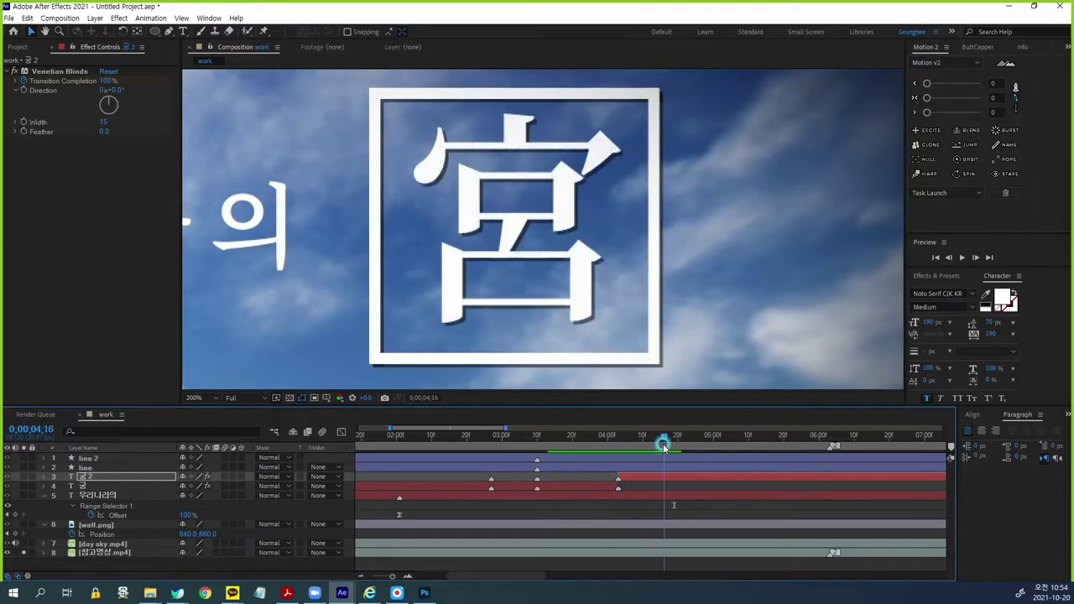
Step: Move the 궁 2 layer's 0% Transition Completion keyframe to 0;00;04;16, reversing its blinds transition
left_click(96, 476)
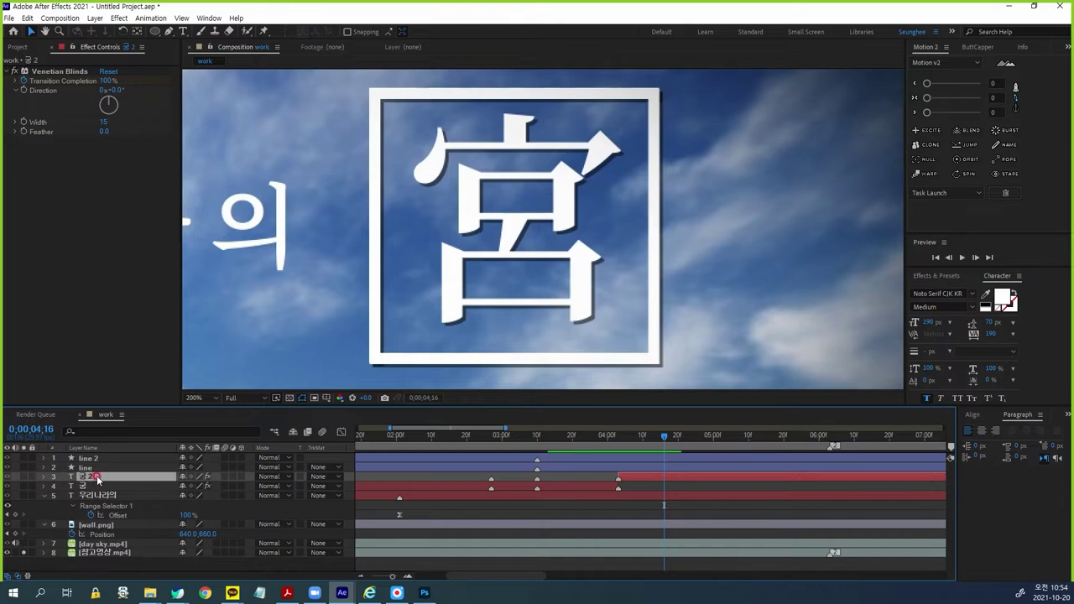
key("u")
left_click(554, 477)
left_click_drag(574, 500, 666, 507)
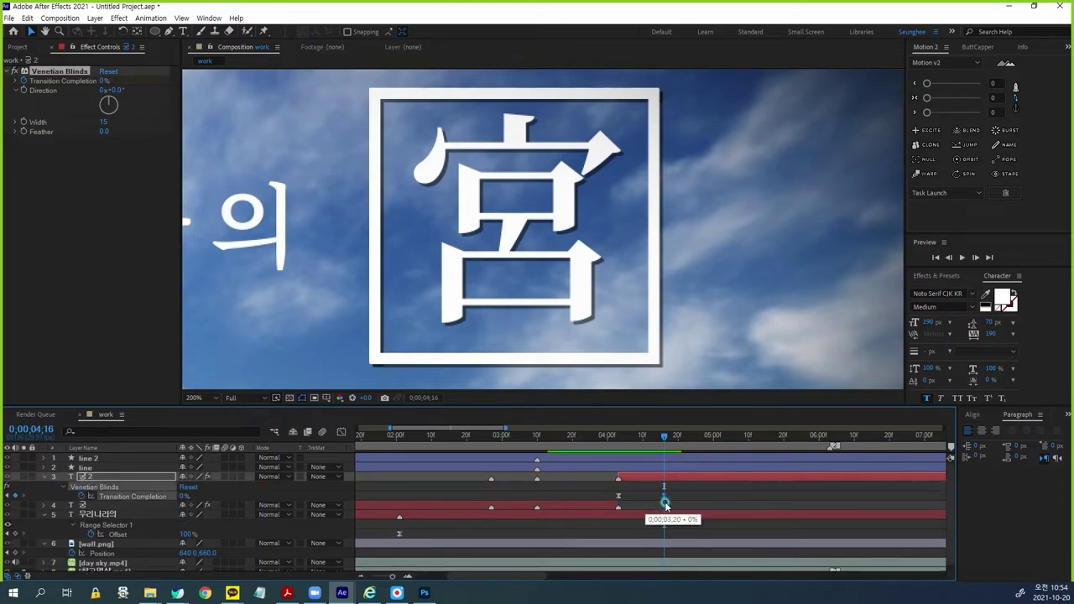
left_click(701, 502)
left_click(633, 495)
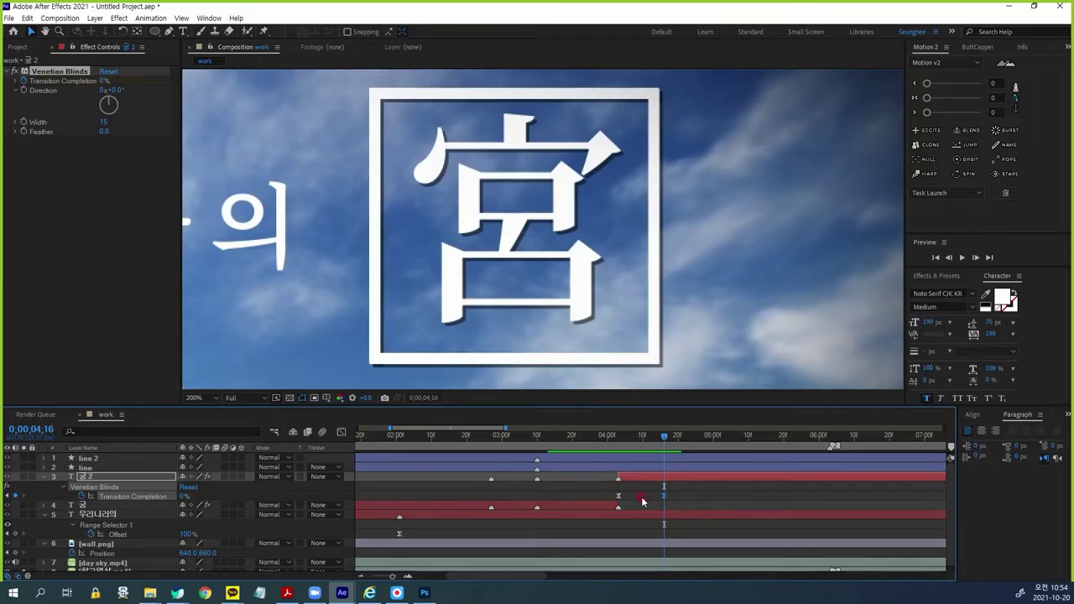
Step: Solo the 궁 2 layer together with the reference to overlay the two characters
key("ctrl+1")
left_click(625, 468)
mouse_move(620, 497)
left_mouse_down()
mouse_move(613, 509)
mouse_move(611, 495)
left_mouse_up()
left_click(25, 477)
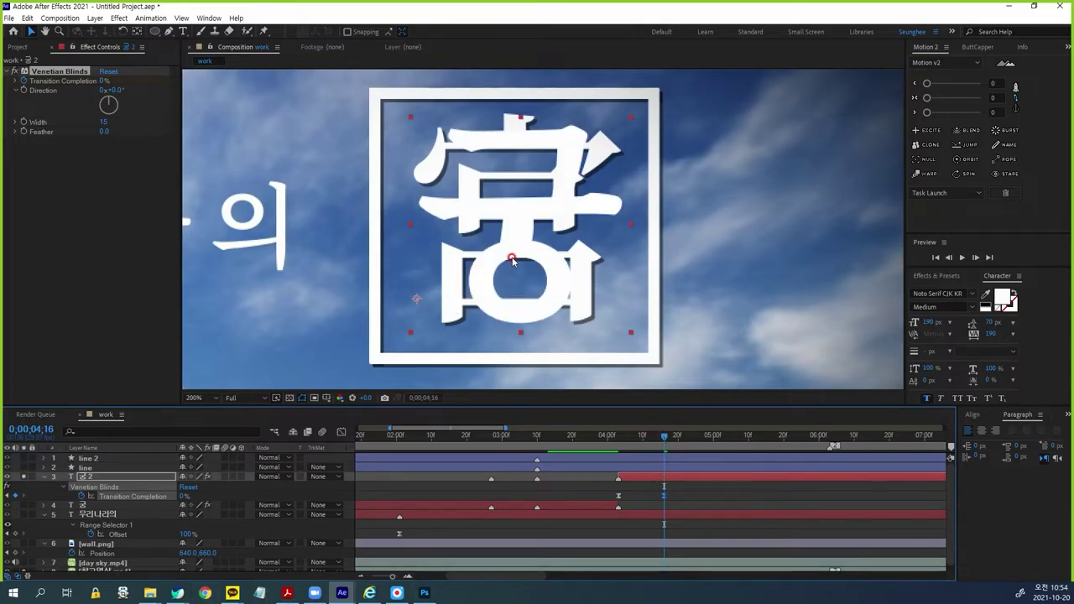
Step: Switch to Notepad and enter 궁 in the blank note
left_click(259, 593)
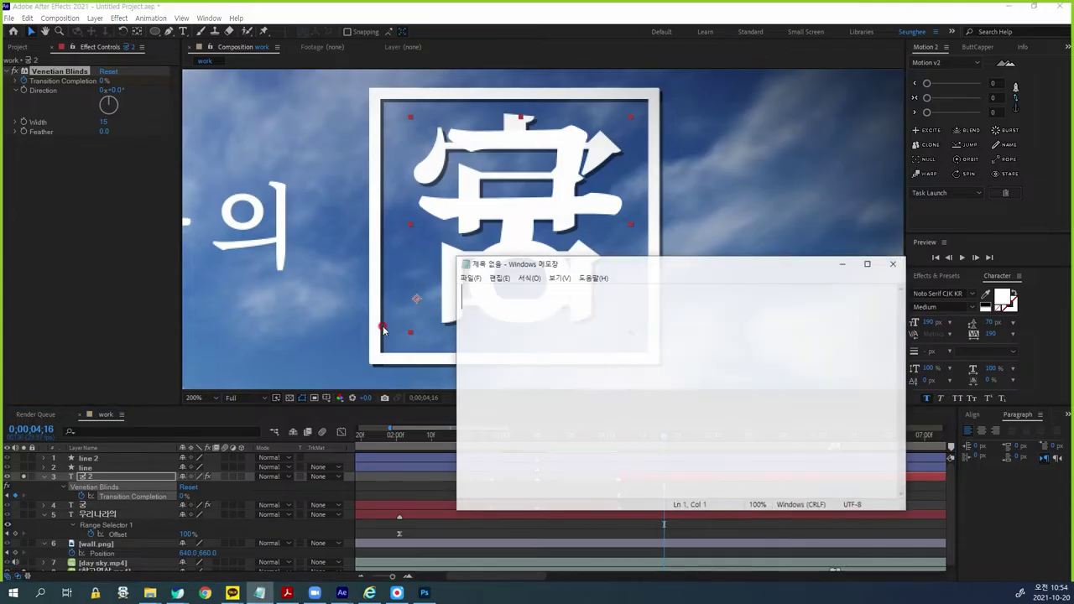
left_click_drag(588, 264, 522, 234)
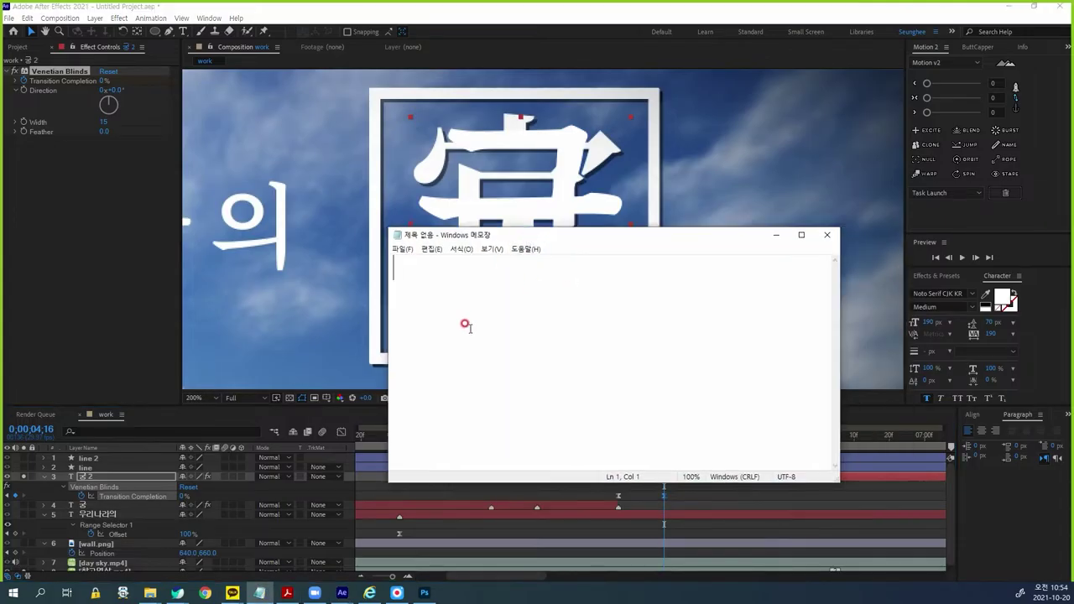
type("구")
left_click(469, 328)
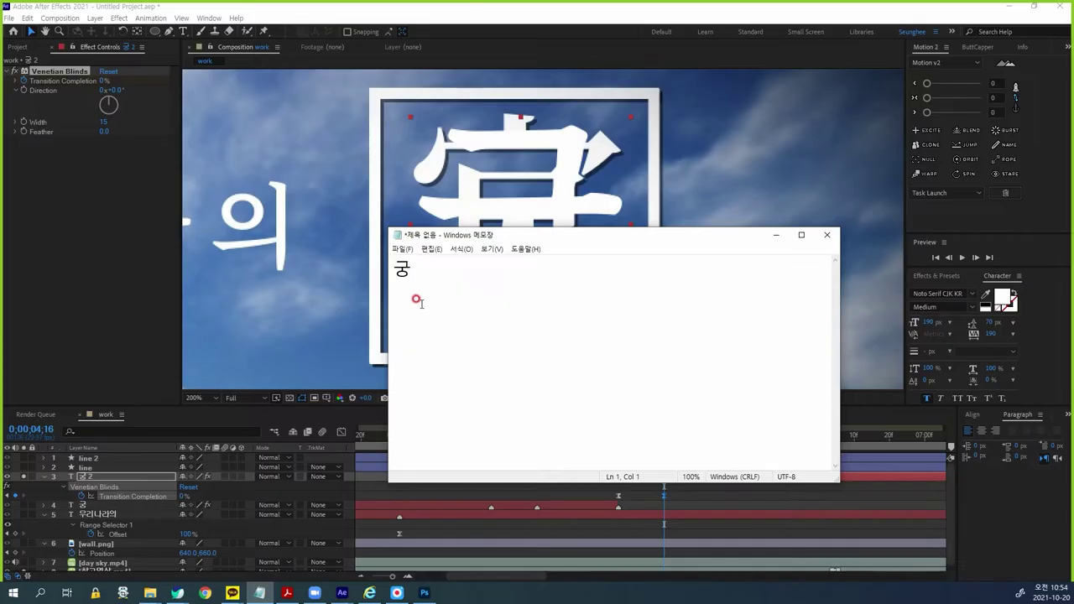
Step: Convert 궁 to the hanja 宮 (집 궁), copy the character and return to After Effects
left_click_drag(421, 275, 365, 270)
left_click(425, 265)
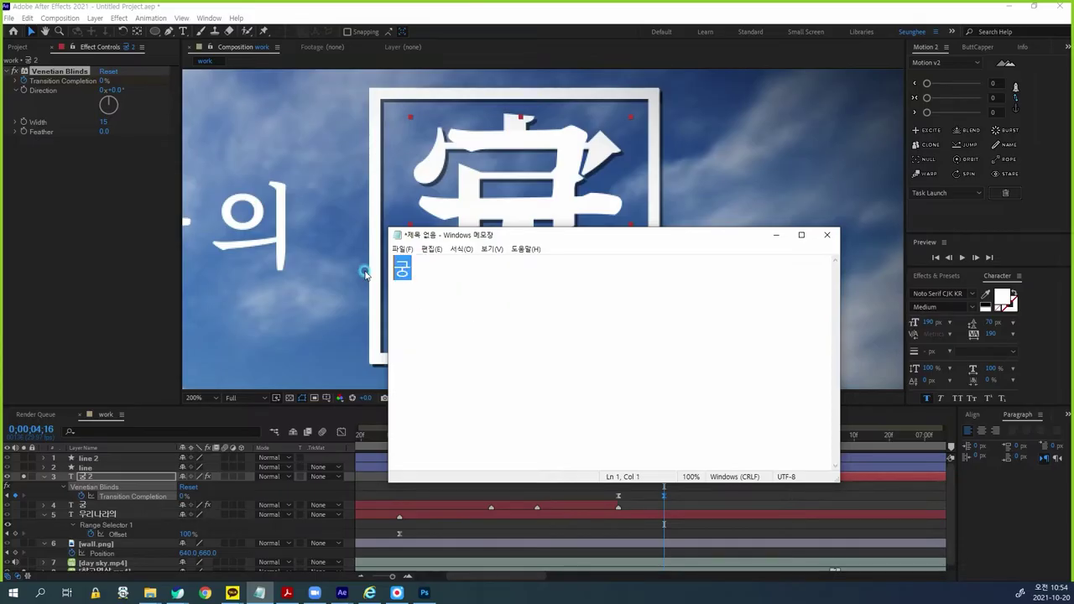
type("ㄱ")
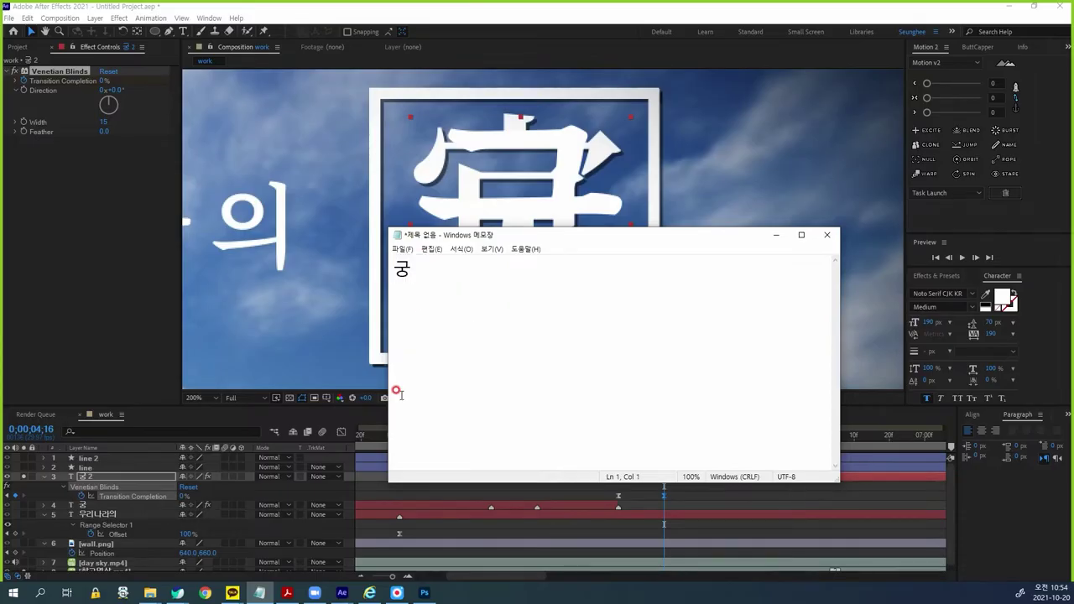
key("Hangul_Hanja")
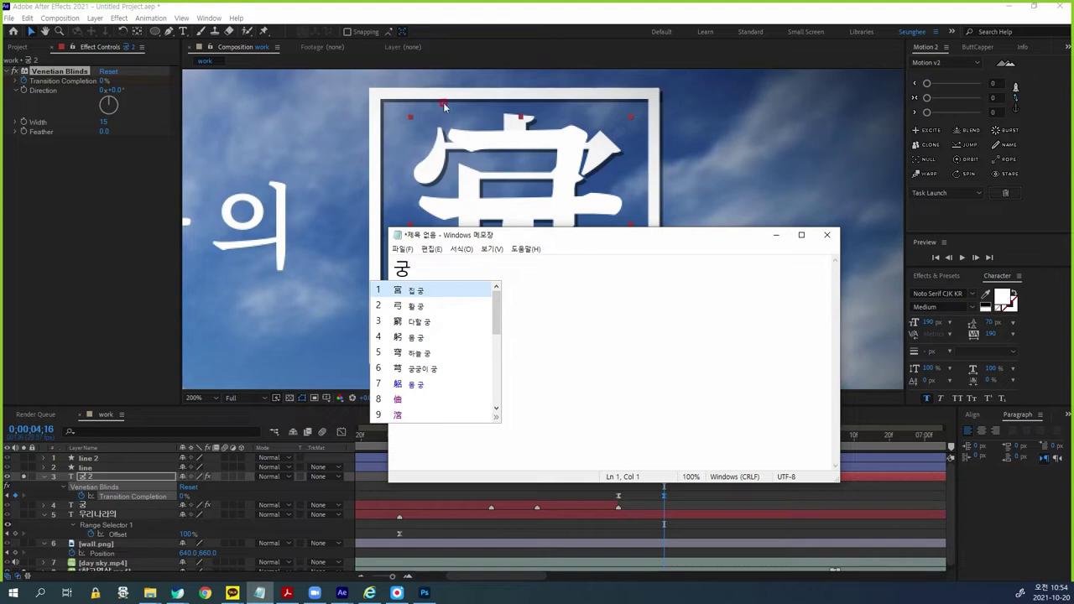
left_click(417, 290)
left_click_drag(417, 268, 397, 289)
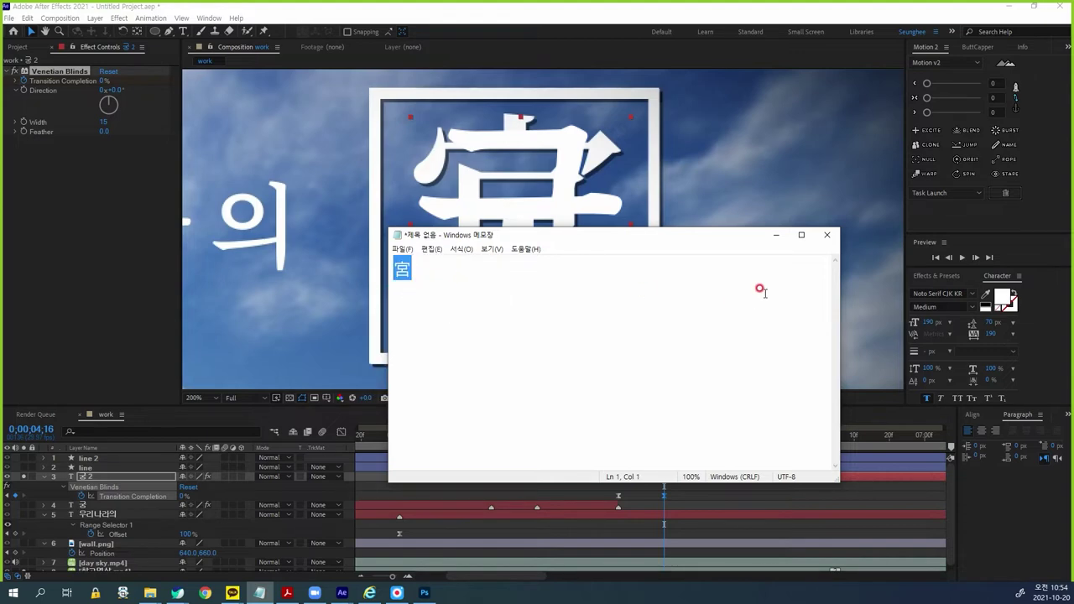
left_click(776, 235)
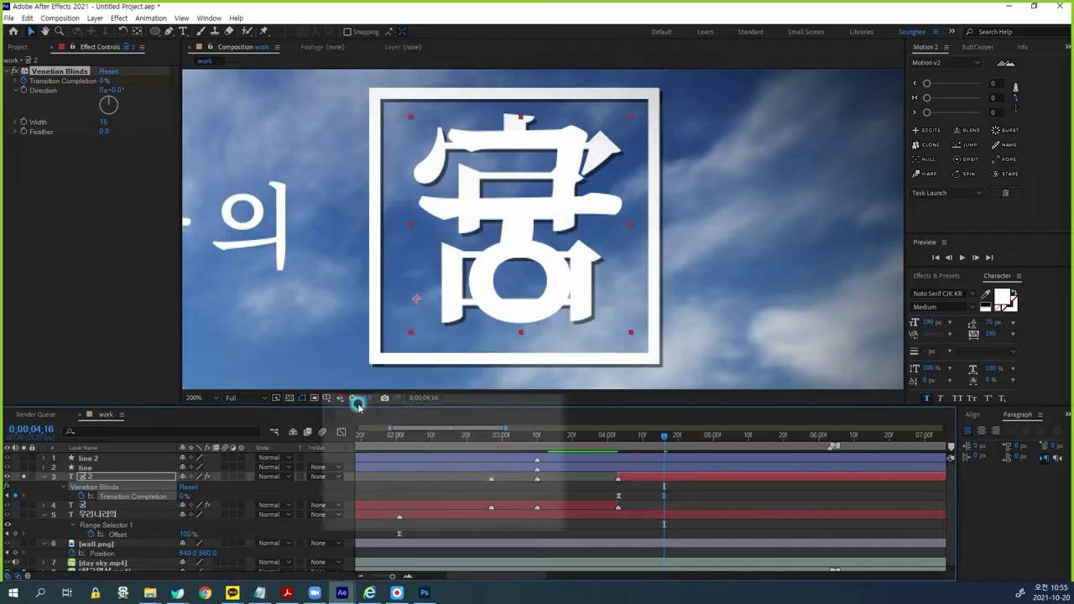
Step: Replace the 궁 2 layer's text with the copied hanja 宮
left_click(89, 477)
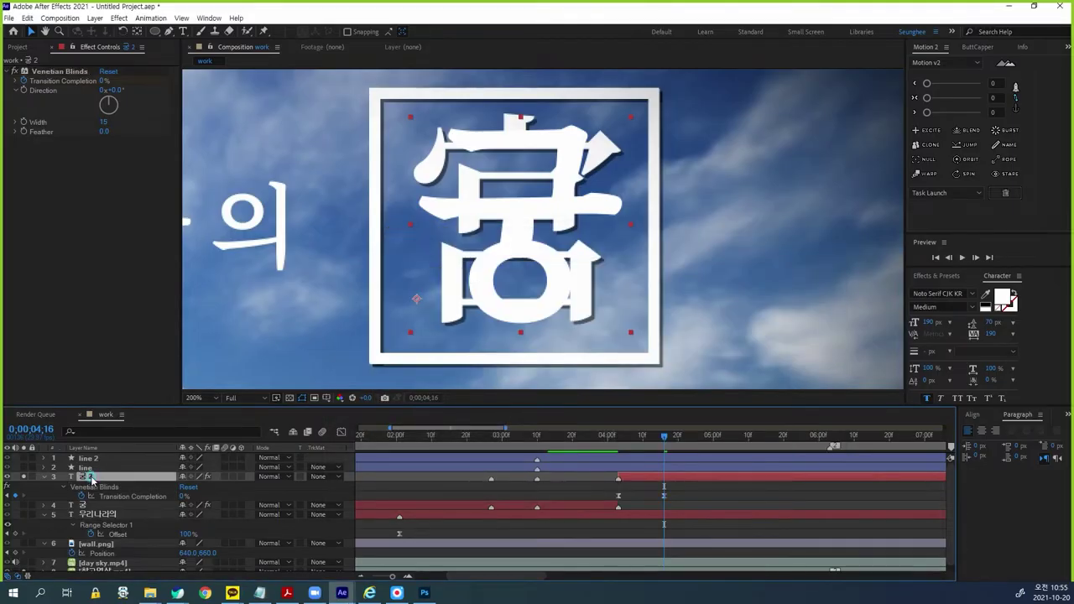
double_click(89, 478)
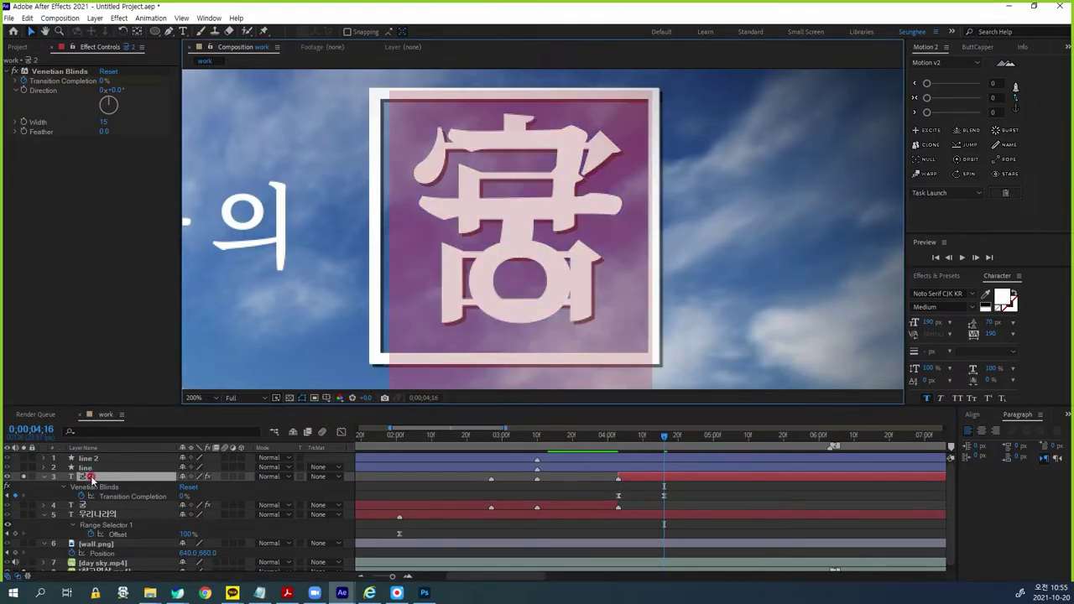
left_click(541, 368)
left_click(213, 93)
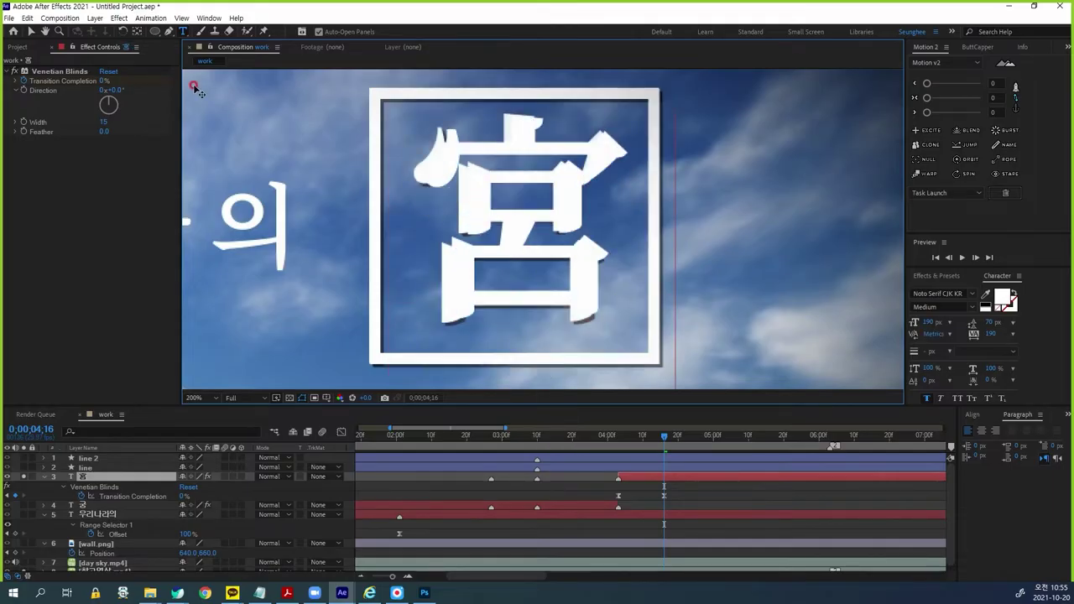
left_click(31, 31)
left_click(684, 466)
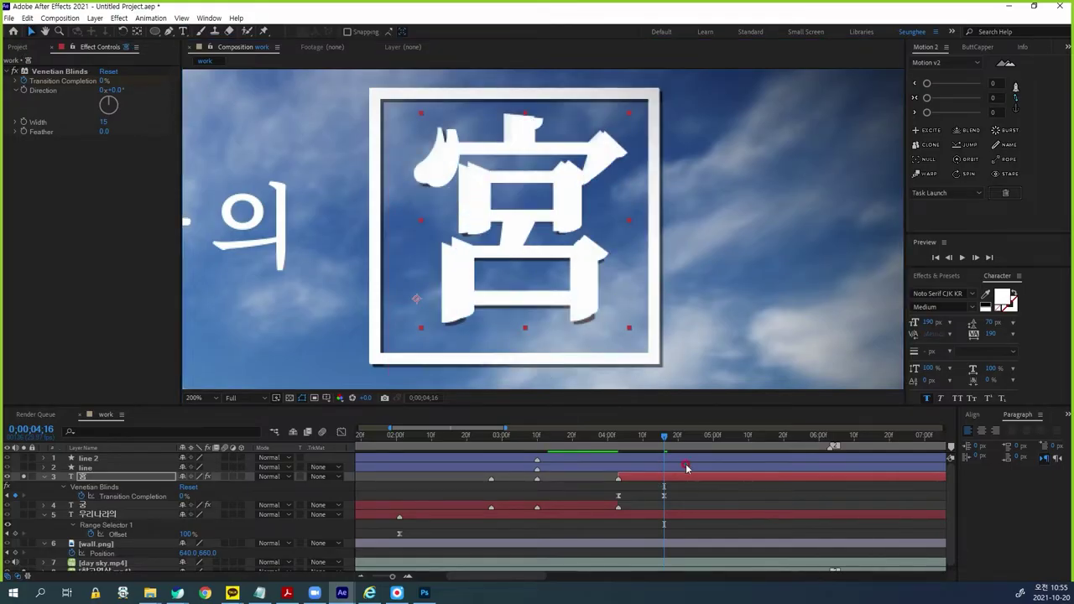
Step: Unsolo the 宮 and 참고영상 layers and preview the 궁-to-宮 transition from 0;00;03;09
left_click(24, 477)
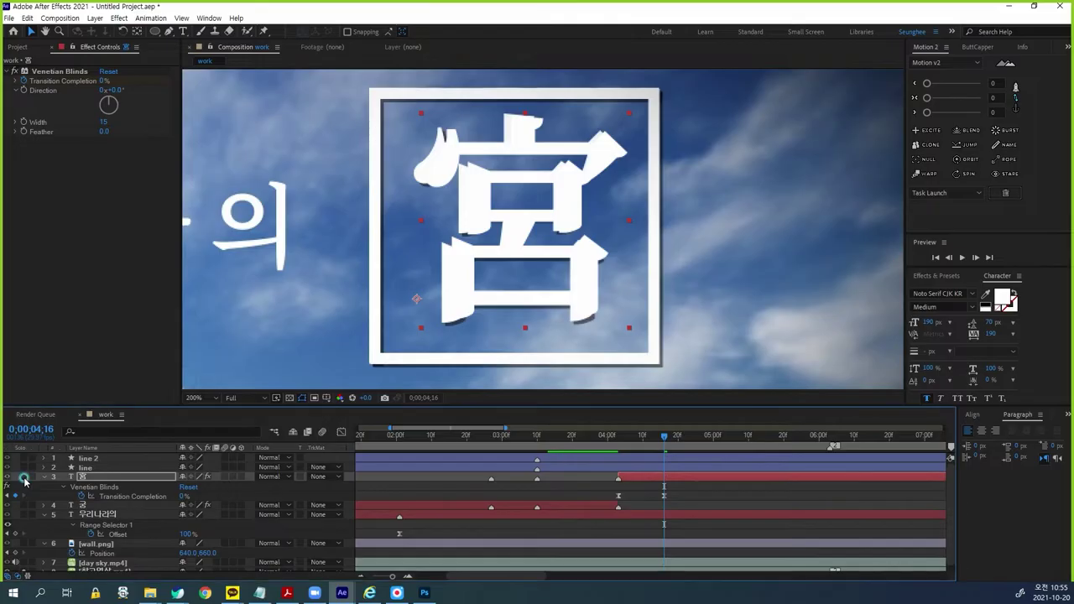
left_click(26, 569)
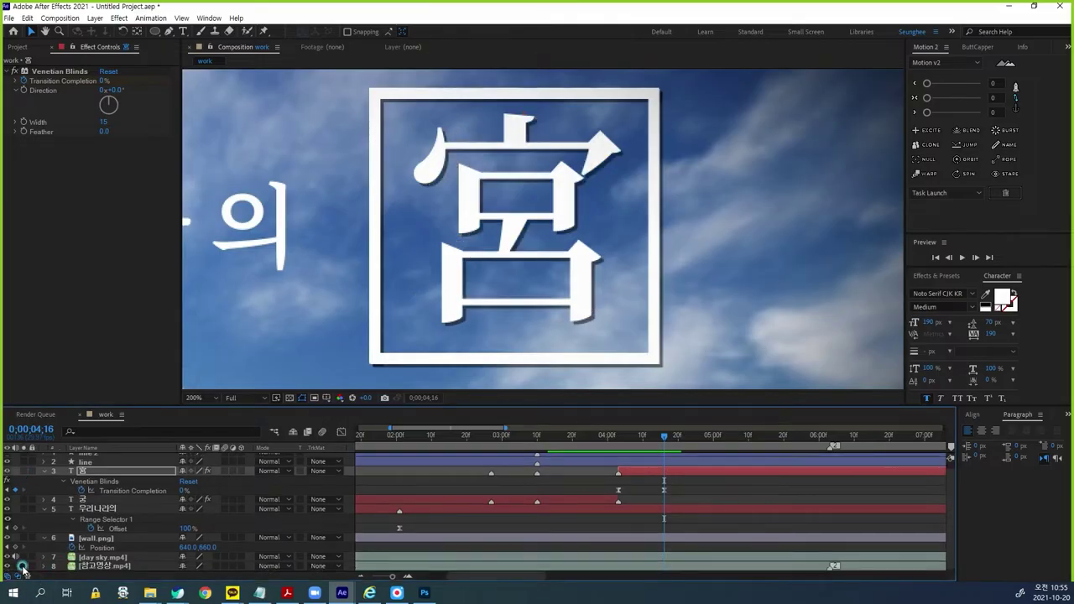
left_click_drag(656, 438, 533, 446)
key("space")
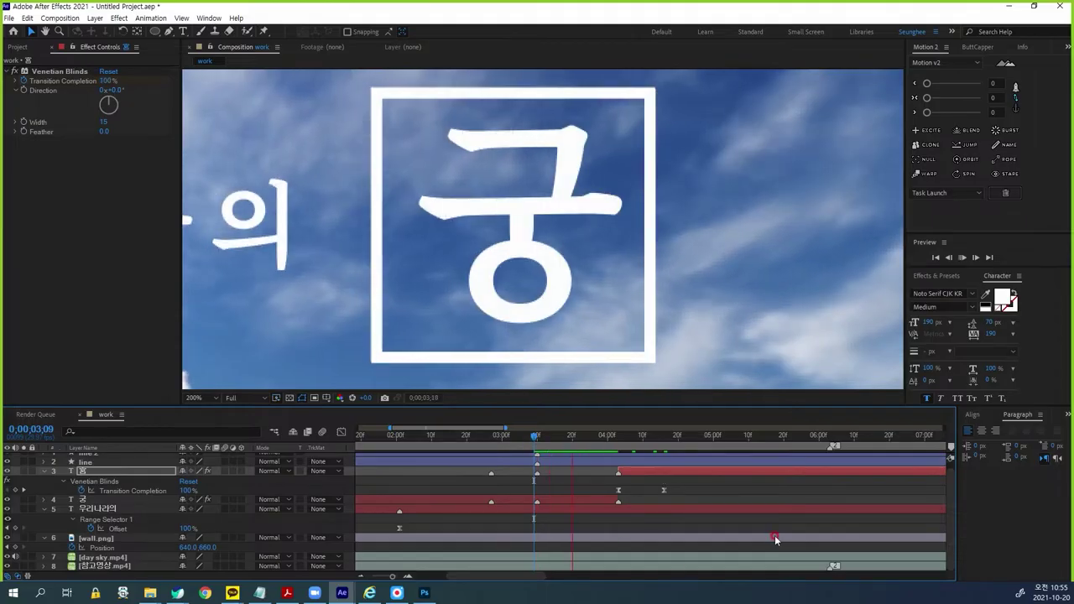
key("space")
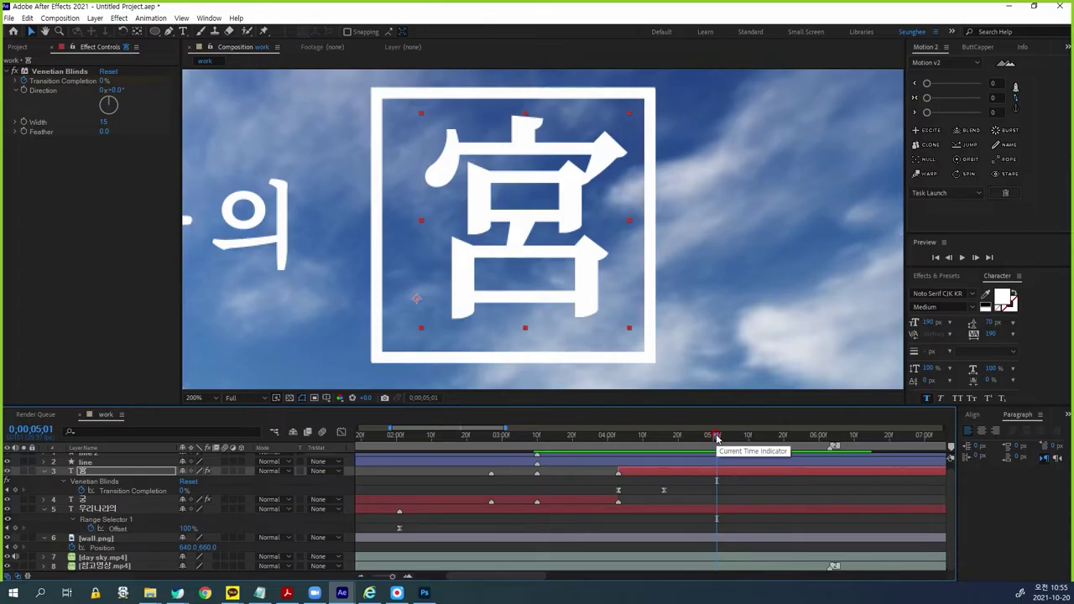
mouse_move(672, 446)
left_mouse_down()
mouse_move(623, 455)
mouse_move(663, 459)
left_mouse_up()
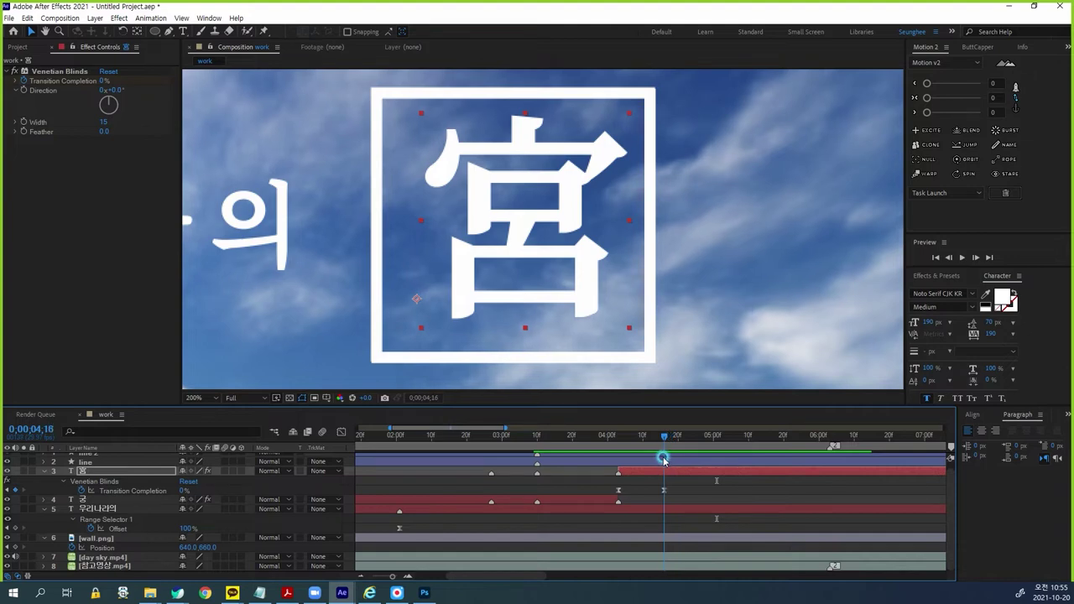
Step: Select the 궁 layer together with the 宮 layer and move both characters slightly down-left to centre them in the square frame
left_click(90, 502)
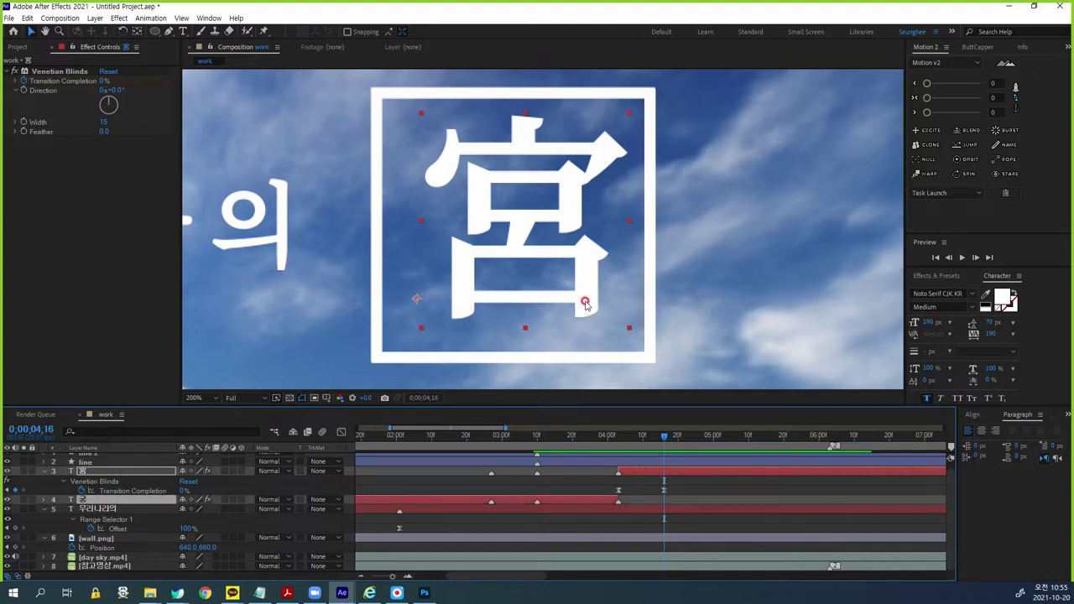
left_click_drag(584, 301, 576, 308)
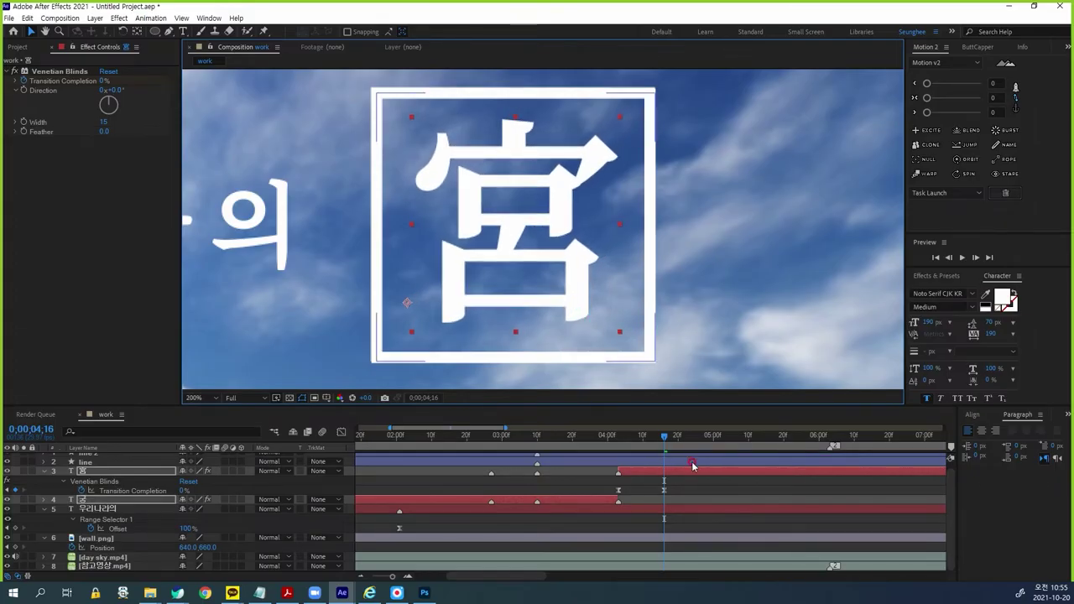
Step: Review the character transition and drop shadow requirements in 공개문제.pdf in Adobe Acrobat Reader, and return to the After Effects project
left_click(286, 593)
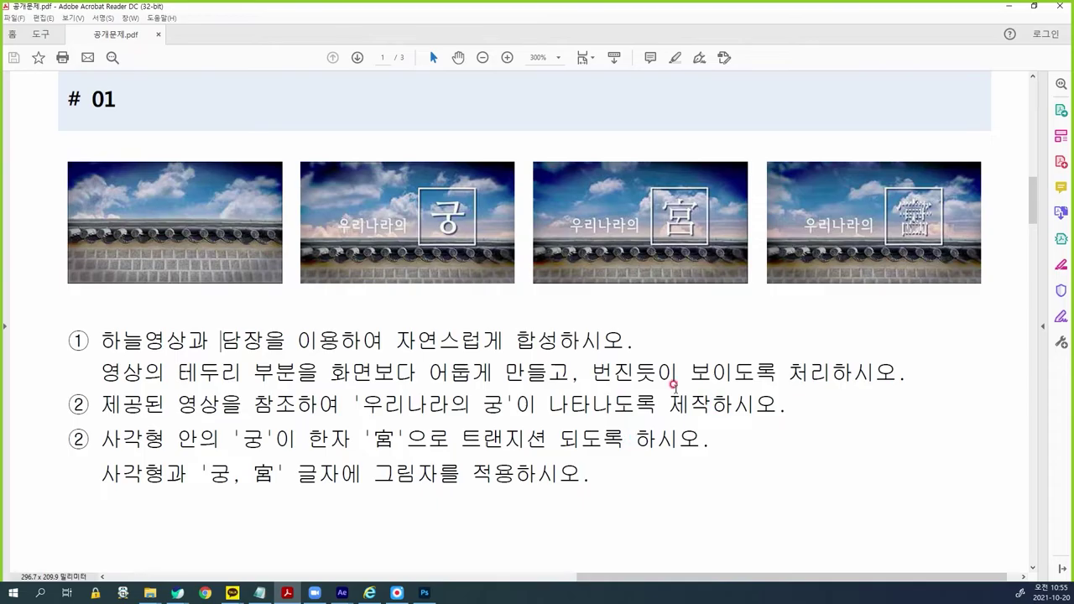
left_click_drag(247, 433, 406, 438)
left_click(555, 438)
left_click(108, 472)
double_click(108, 475)
left_click(221, 472)
left_click(266, 468)
left_click(342, 592)
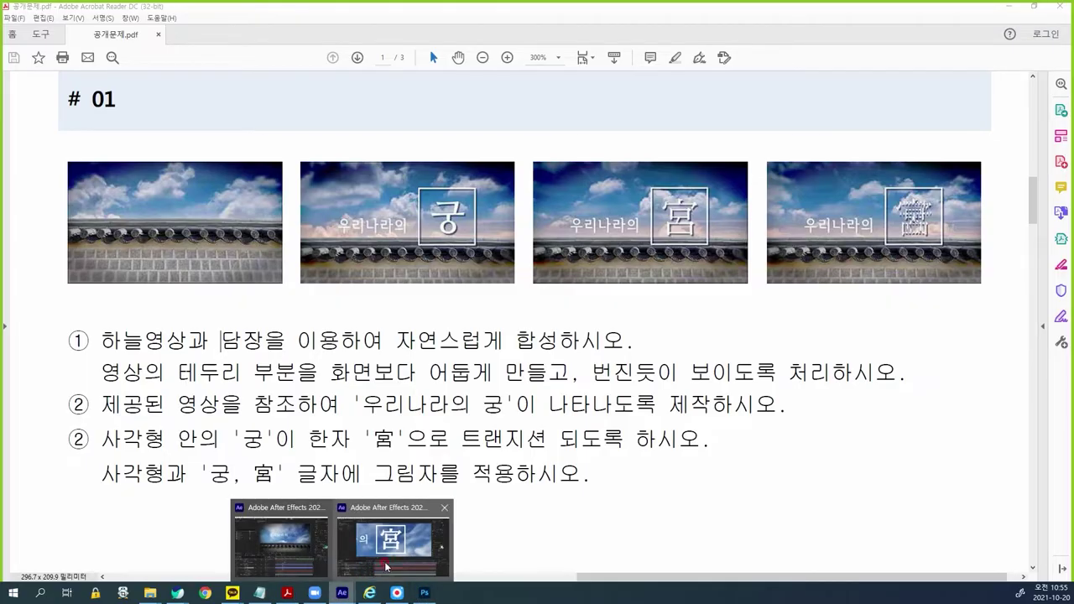
left_click(386, 567)
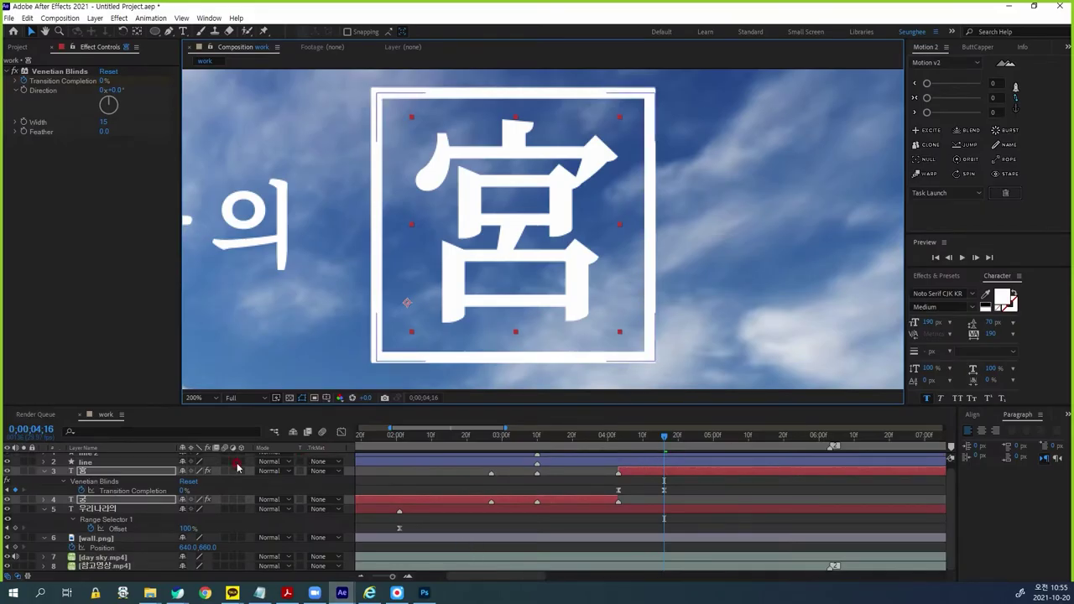
Step: Apply a Drop Shadow effect with its default settings to the 宮 text layer
left_click(697, 493)
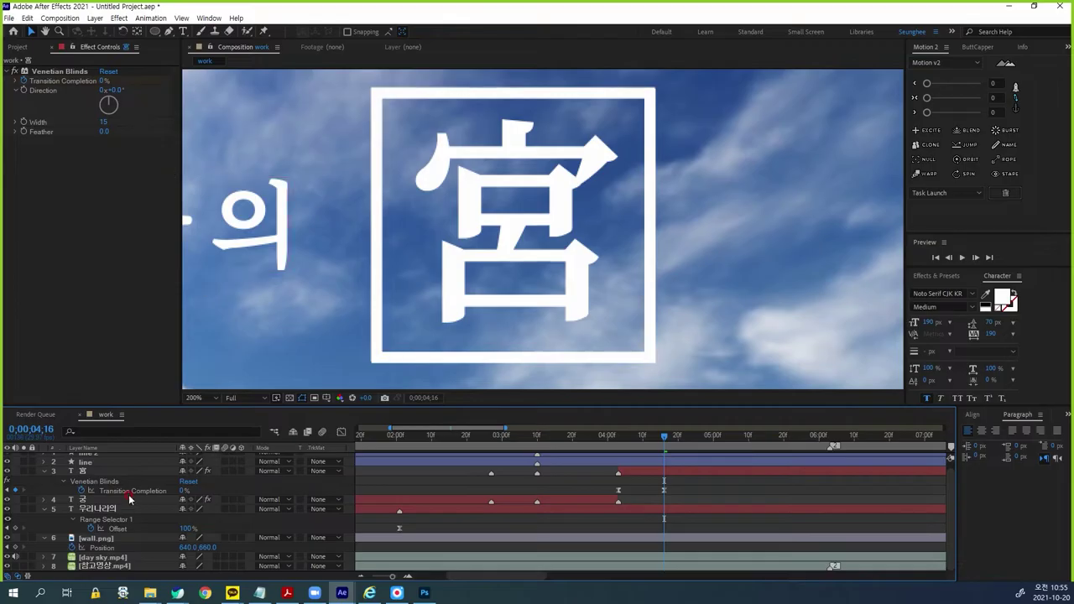
left_click(83, 472)
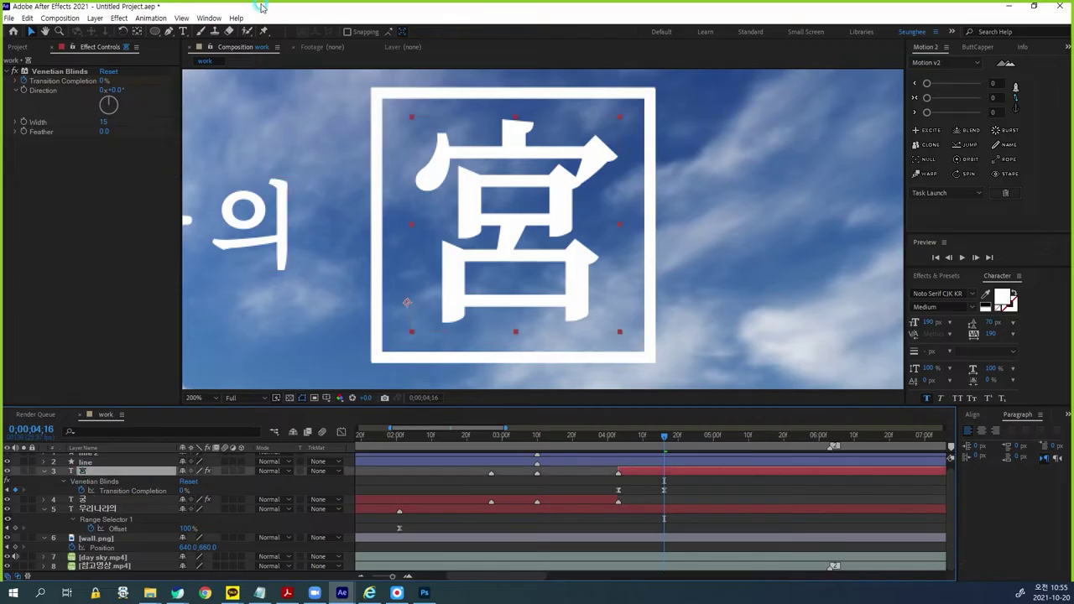
left_click(119, 17)
mouse_move(157, 257)
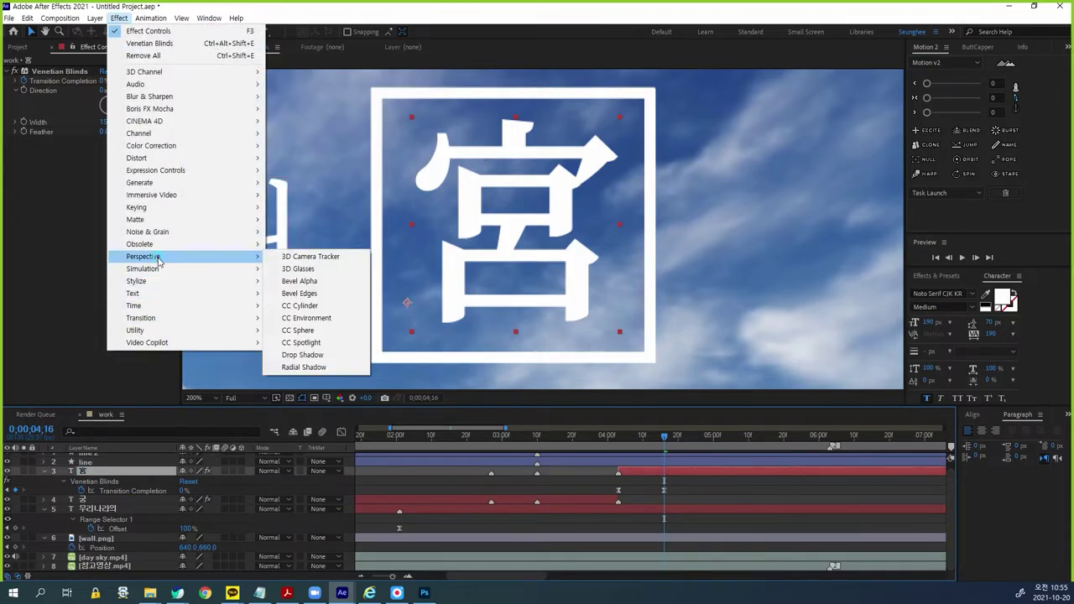
left_click(317, 359)
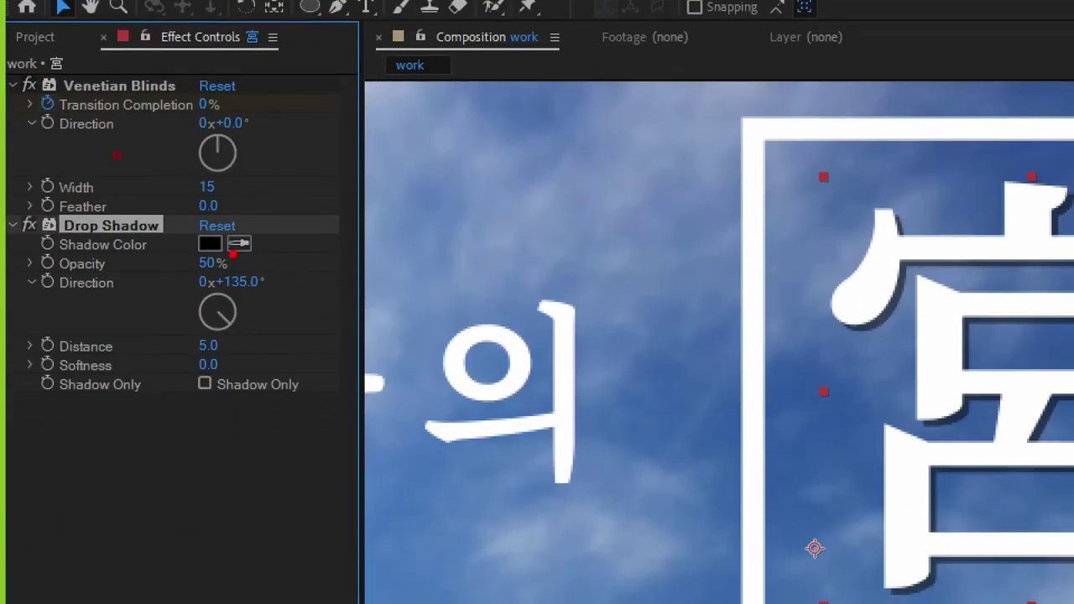
left_click_drag(224, 263, 260, 233)
left_click_drag(257, 293, 297, 284)
left_click_drag(228, 344, 261, 337)
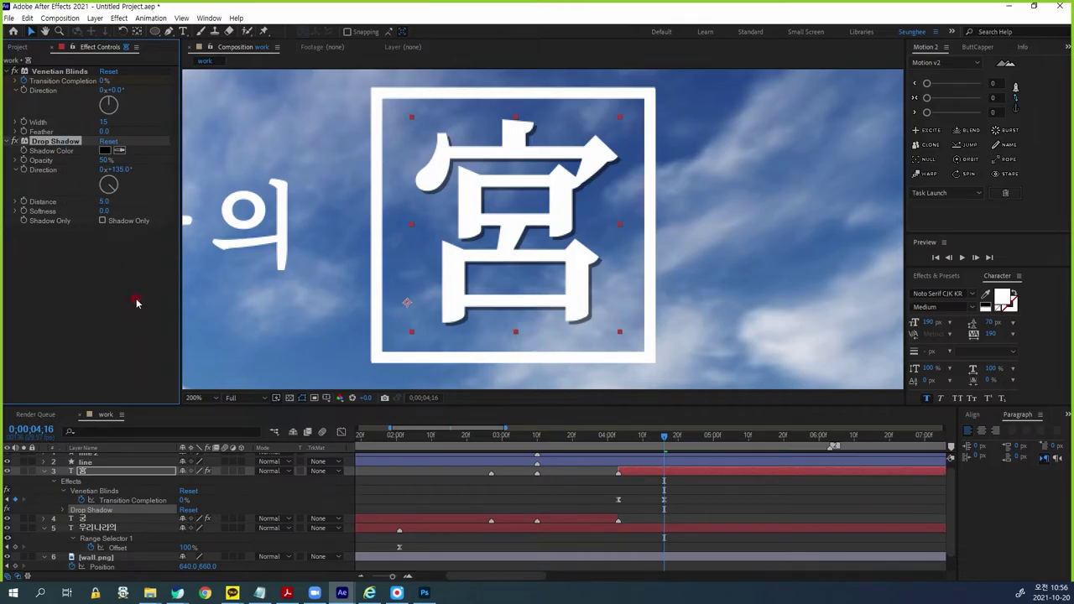
Step: Copy the Drop Shadow effect from the 宮 layer onto the 궁, line and line 2 layers
left_click(95, 519)
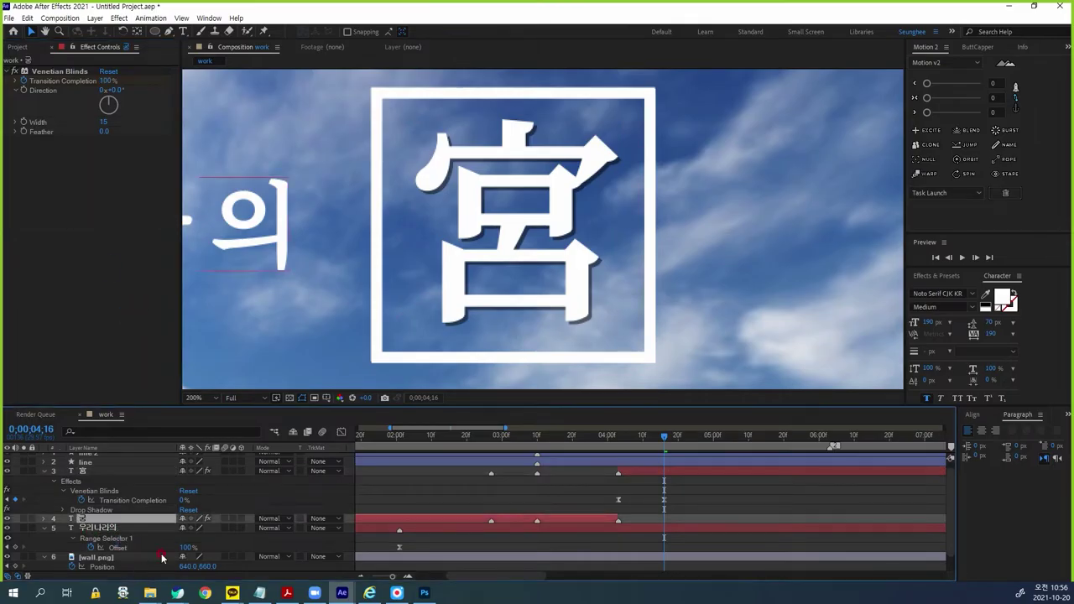
scroll(102, 464, "up", 1)
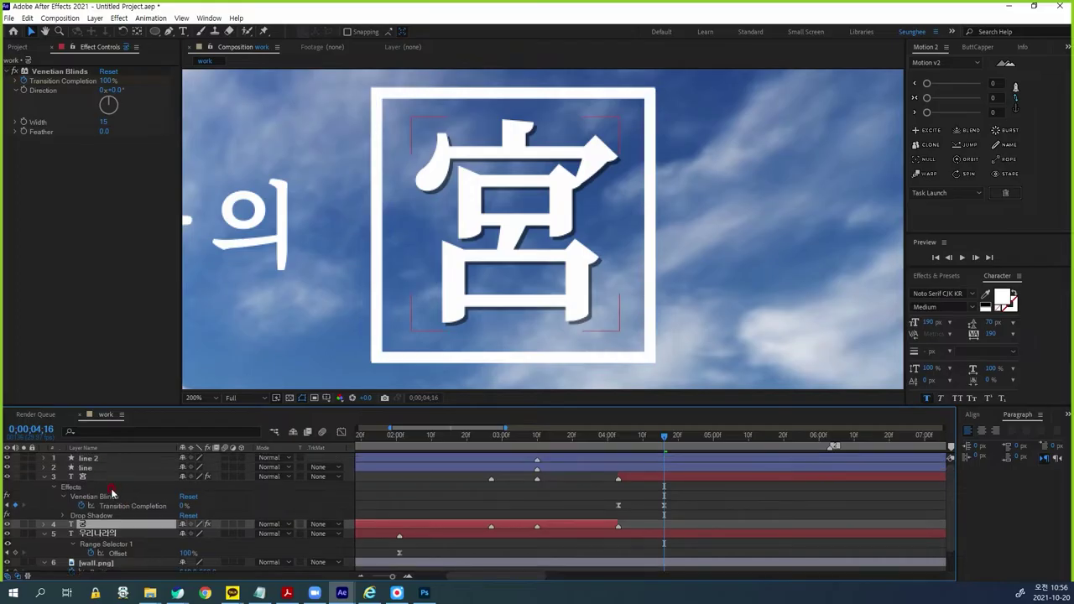
left_click(89, 468, "ctrl")
left_click(89, 458, "ctrl")
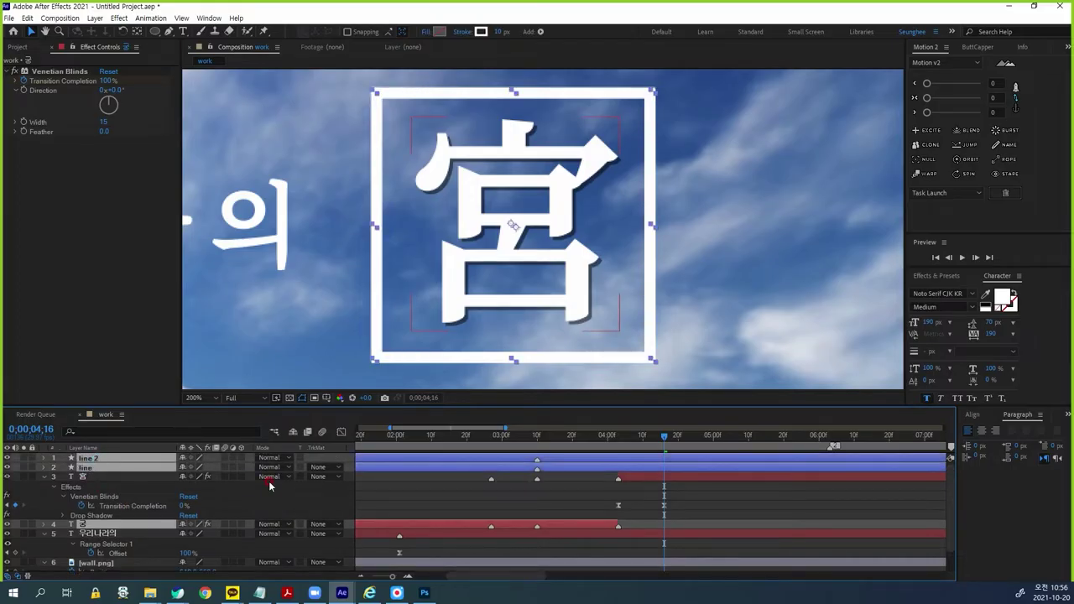
key("ctrl+v")
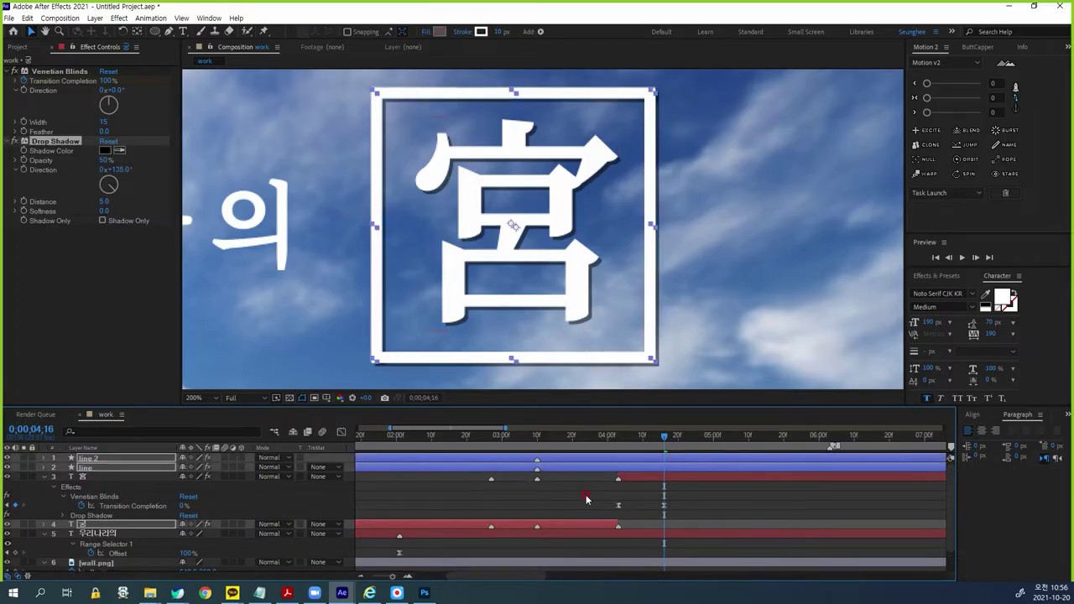
Step: Fit the whole composition in the viewer and check the shadowed title animation up to 0;00;04;13
left_click_drag(306, 406, 301, 372)
key("shift+slash")
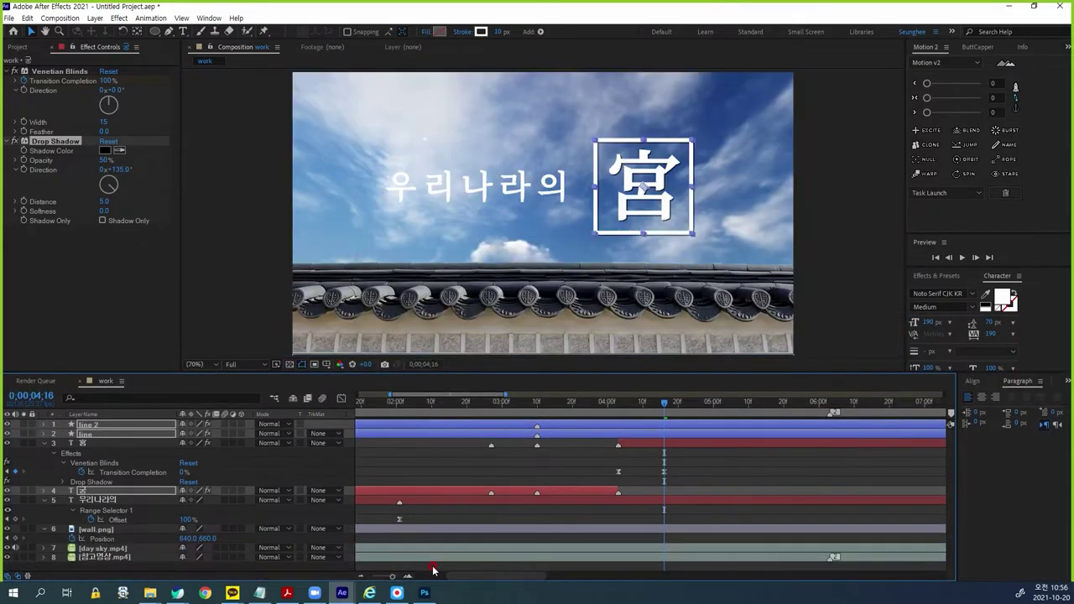
left_click_drag(674, 411, 826, 494)
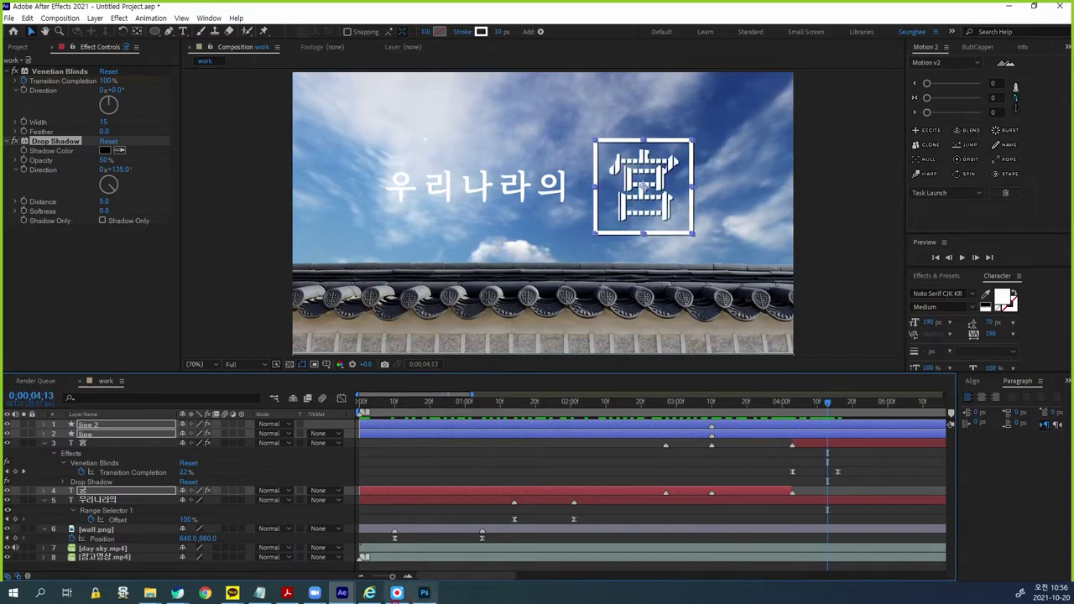
Step: Review the requirement for darkened, blurred screen edges in 공개문제.pdf in Adobe Acrobat Reader, and return to the After Effects project
left_click(287, 592)
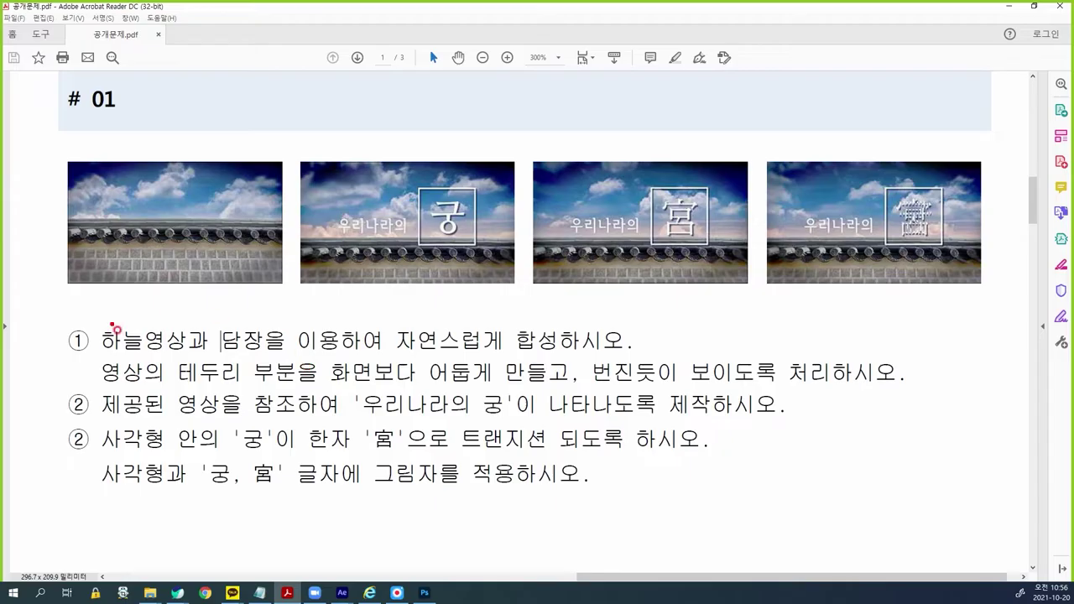
mouse_move(105, 341)
left_mouse_down()
mouse_move(581, 354)
mouse_move(657, 329)
left_mouse_up()
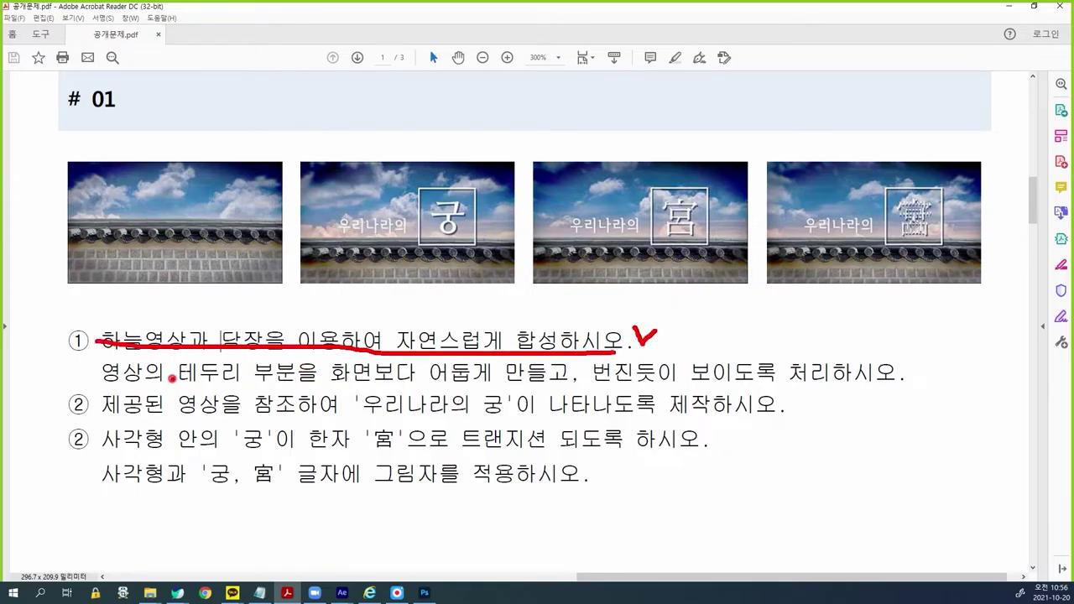
mouse_move(116, 382)
left_mouse_down()
mouse_move(380, 374)
mouse_move(827, 380)
left_mouse_up()
mouse_move(895, 390)
left_mouse_down()
mouse_move(906, 383)
mouse_move(827, 352)
mouse_move(870, 401)
left_mouse_up()
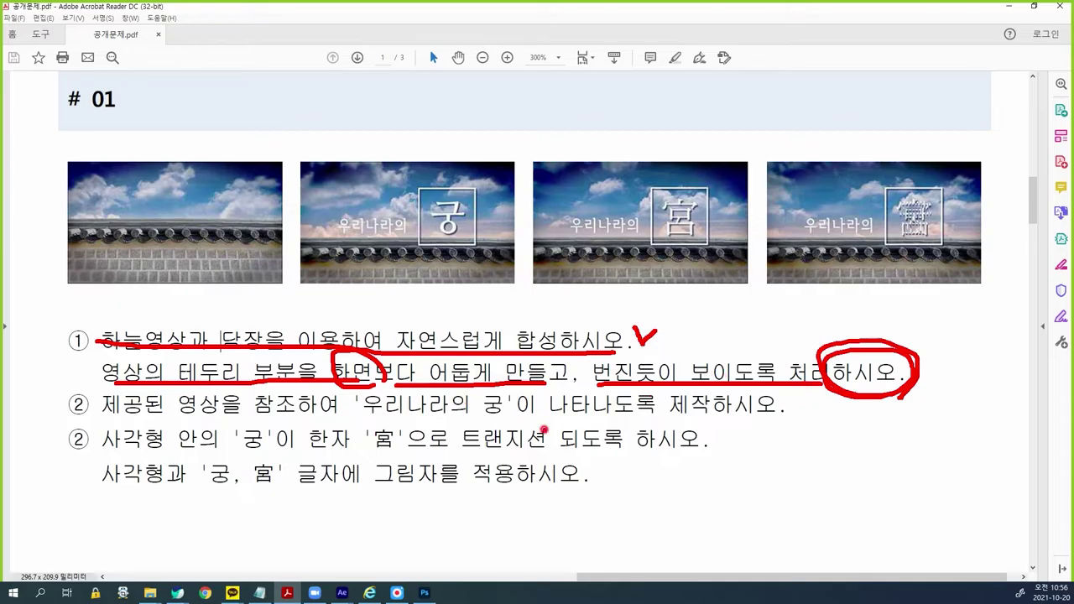
key("Escape")
mouse_move(347, 593)
left_click(415, 563)
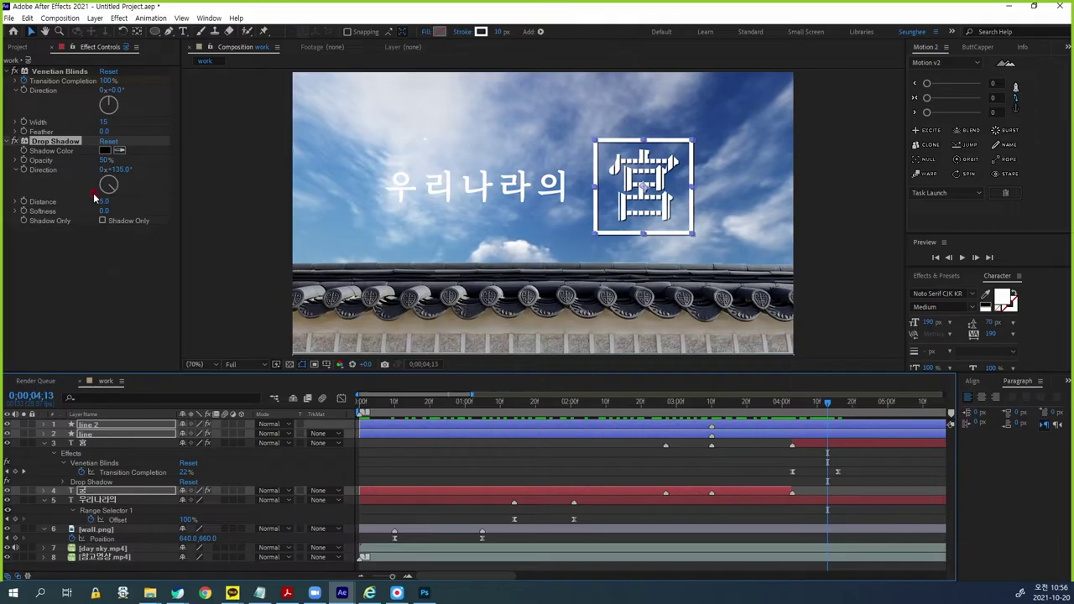
Step: Create a black solid layer at composition size, 1280 x 720 px, above all other layers
left_click(13, 48)
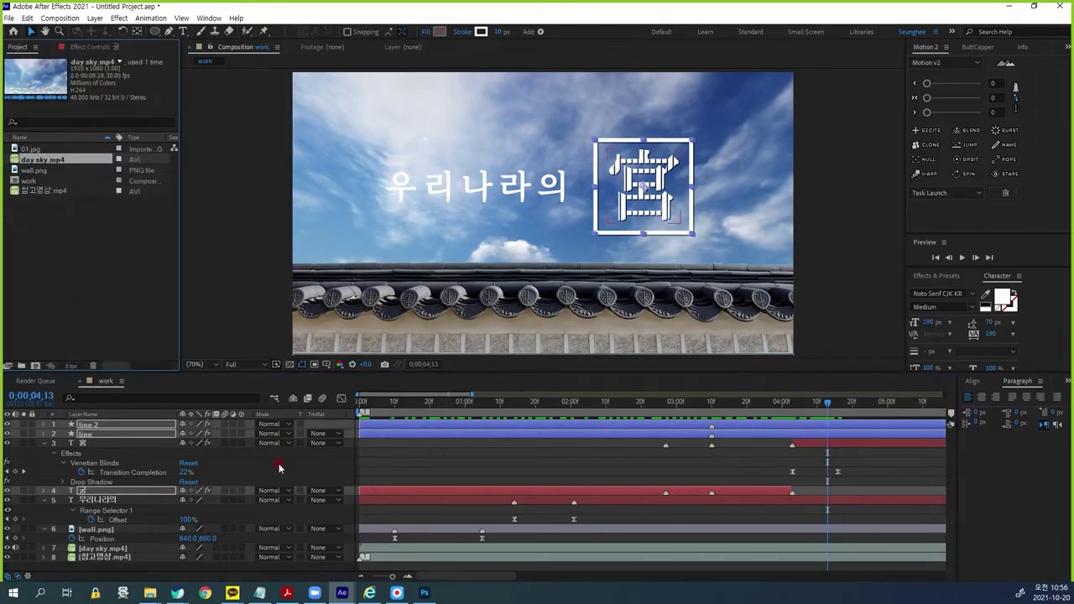
left_click(338, 468)
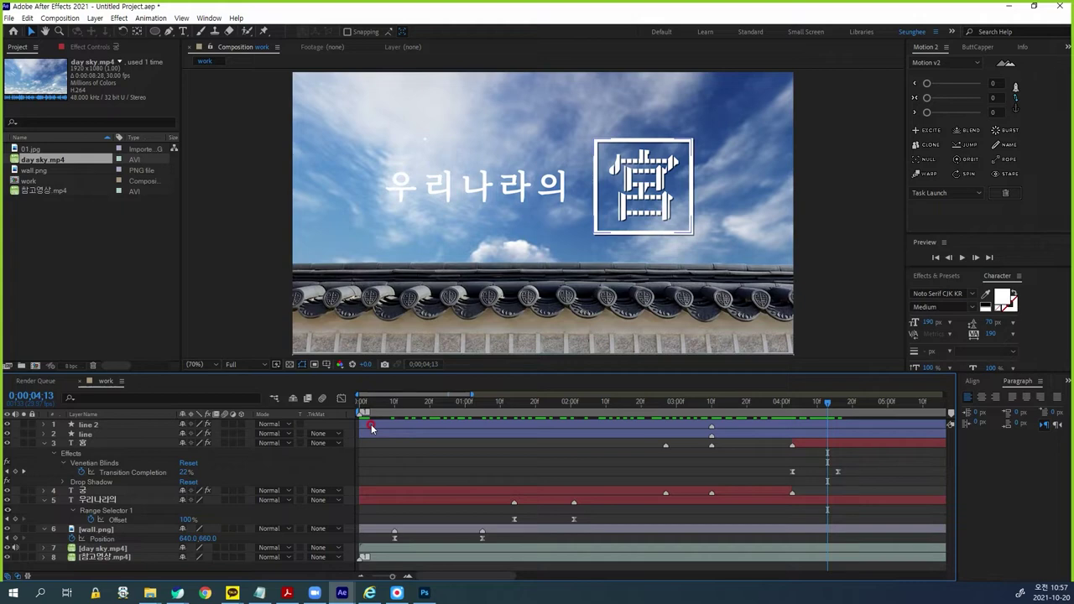
key("ctrl+y")
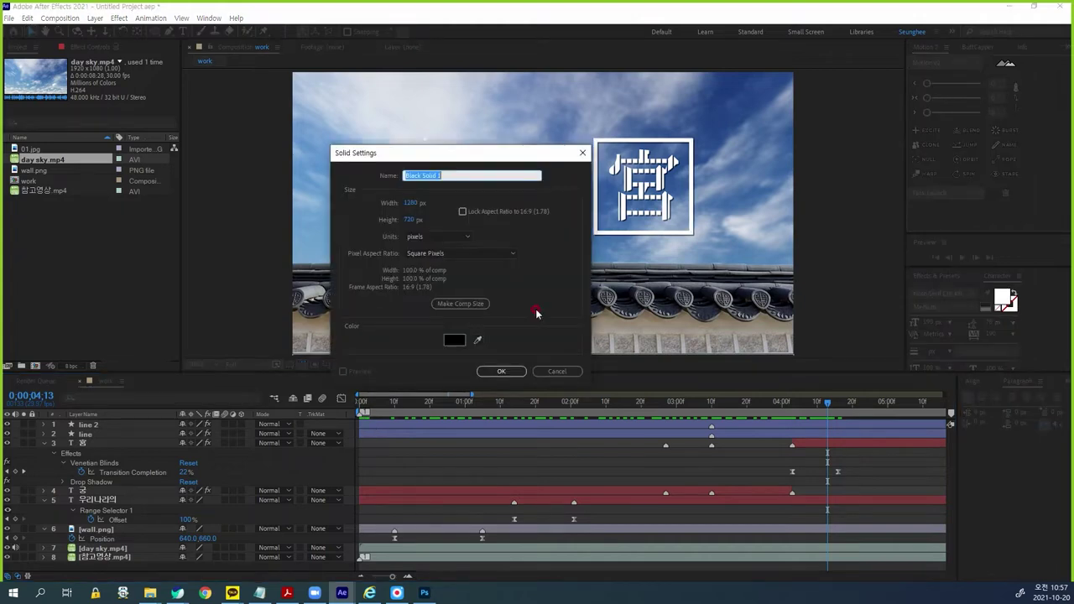
left_click(465, 305)
left_click(509, 375)
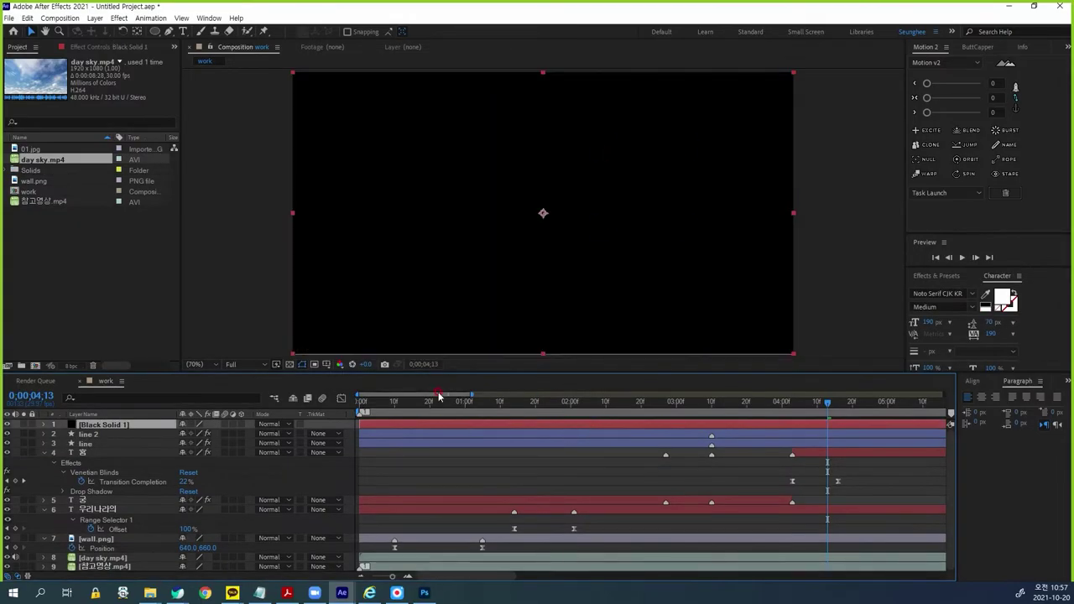
Step: Add an elliptical mask that fills the whole frame to the black solid
left_click(355, 209)
left_click_drag(154, 32, 198, 58)
double_click(155, 32)
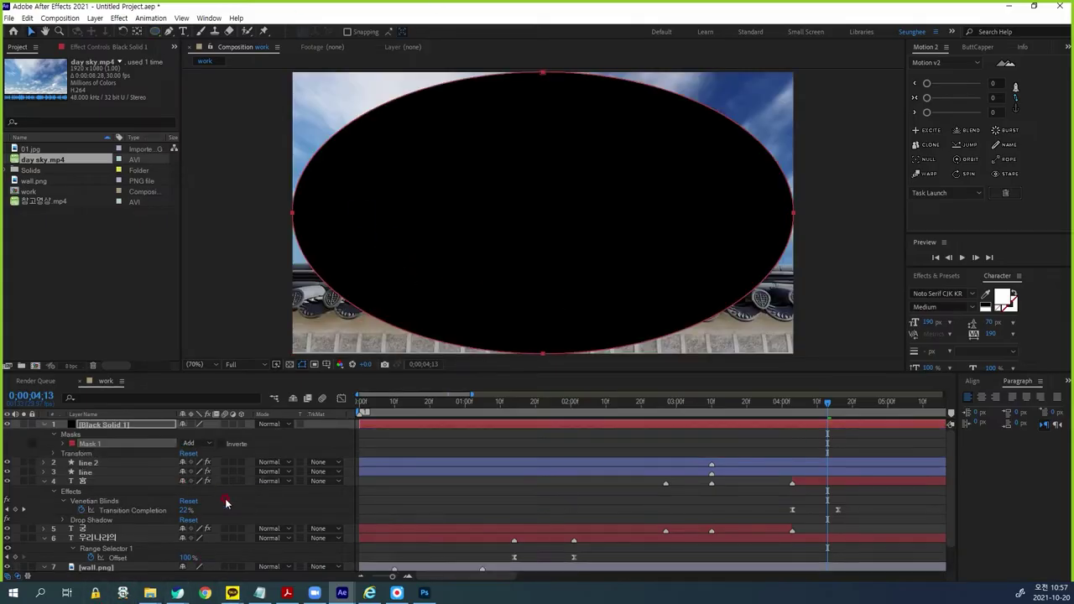
Step: Set the elliptical mask's mode to Subtract and its feather to about 232 pixels
left_click(71, 443)
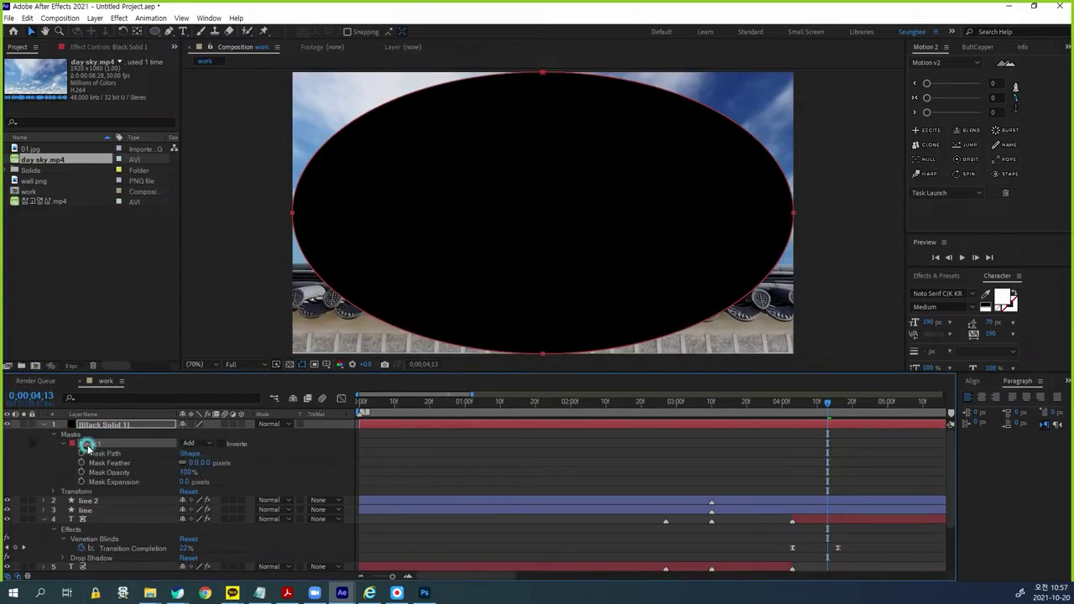
left_click(202, 443)
left_click(250, 478)
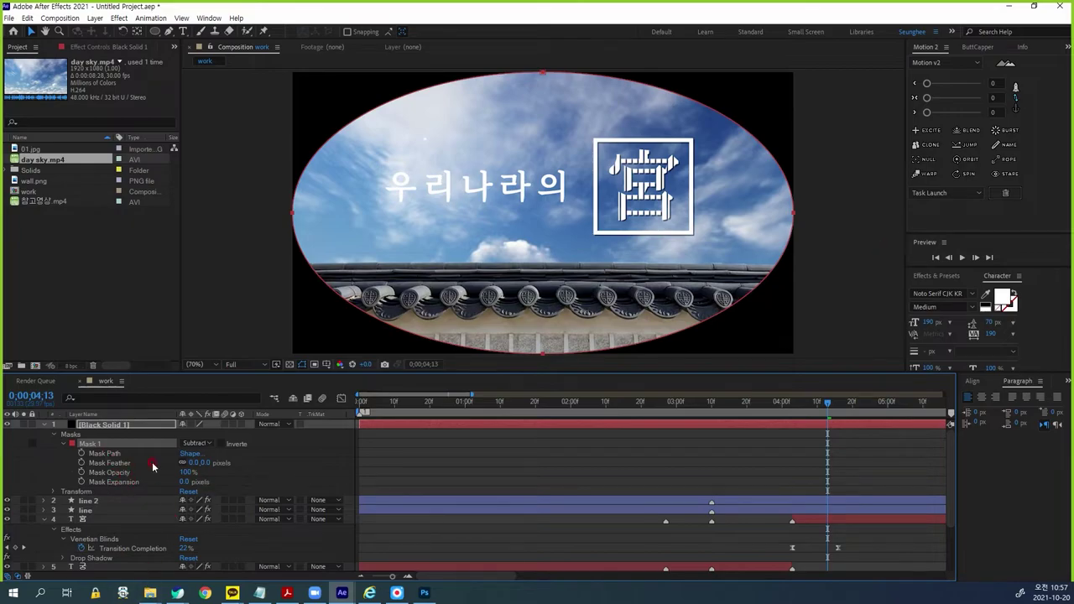
left_click_drag(201, 463, 334, 459)
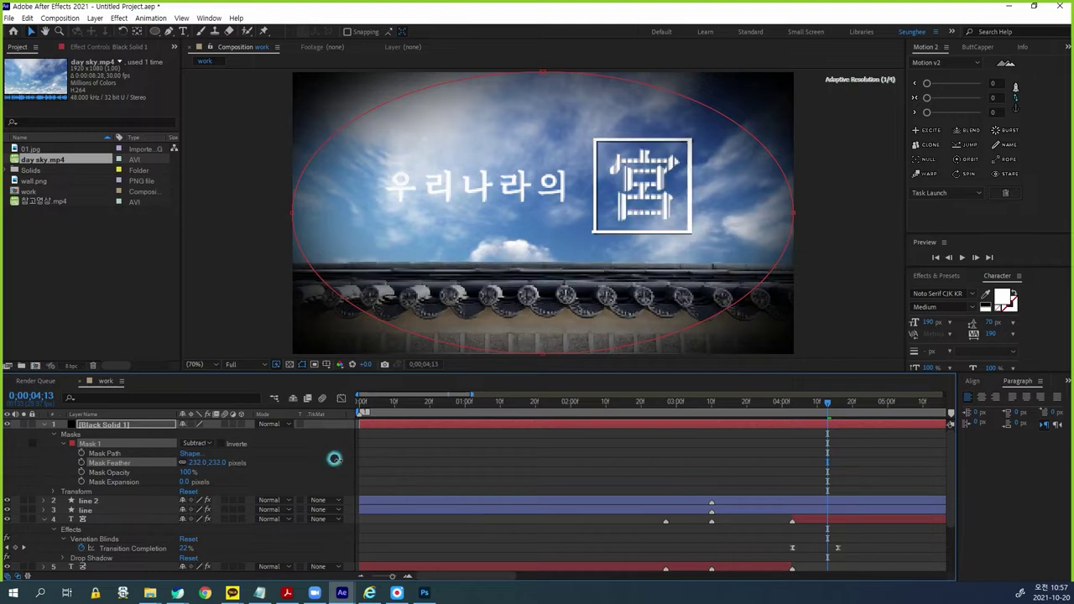
Step: Set the black solid layer's opacity to 75%
left_click(112, 427)
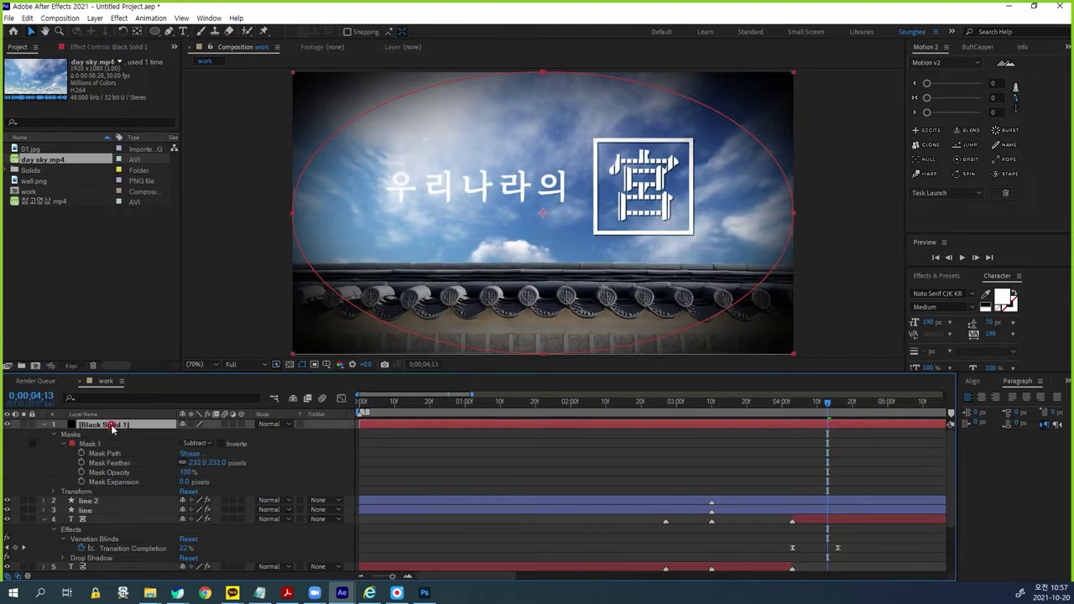
key("t")
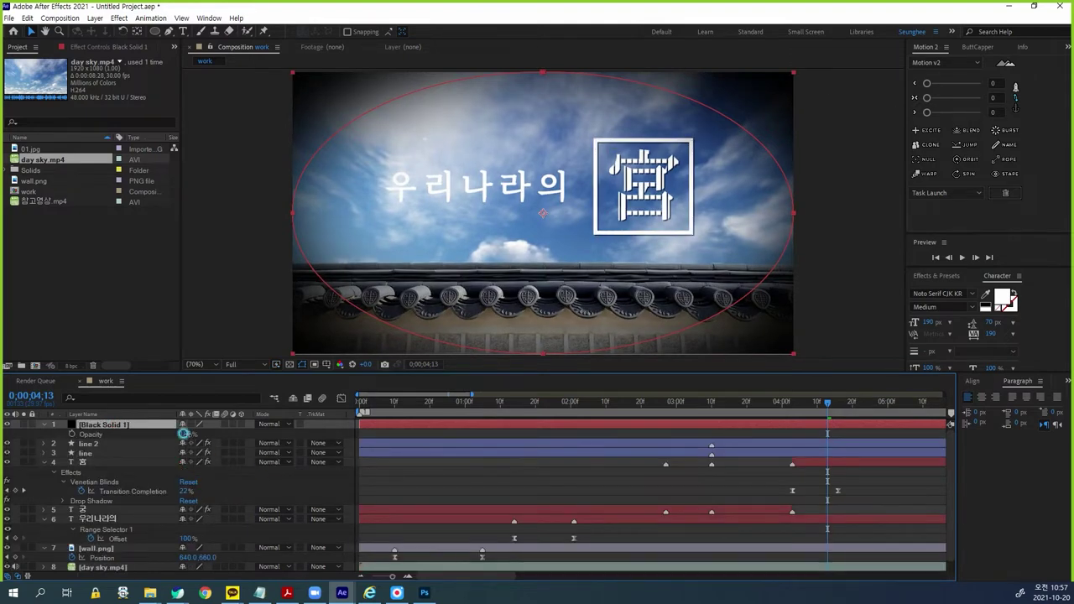
left_click_drag(183, 434, 172, 435)
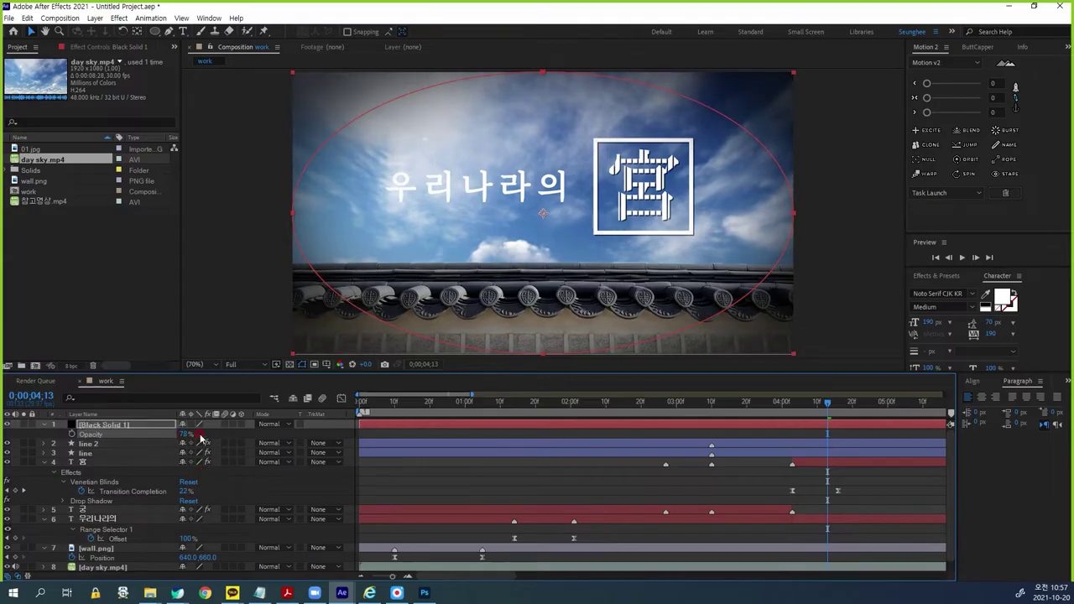
left_click(184, 434)
type("75")
key("Return")
Step: Reduce the feather of the black solid's mask to about 149 pixels
key("m")
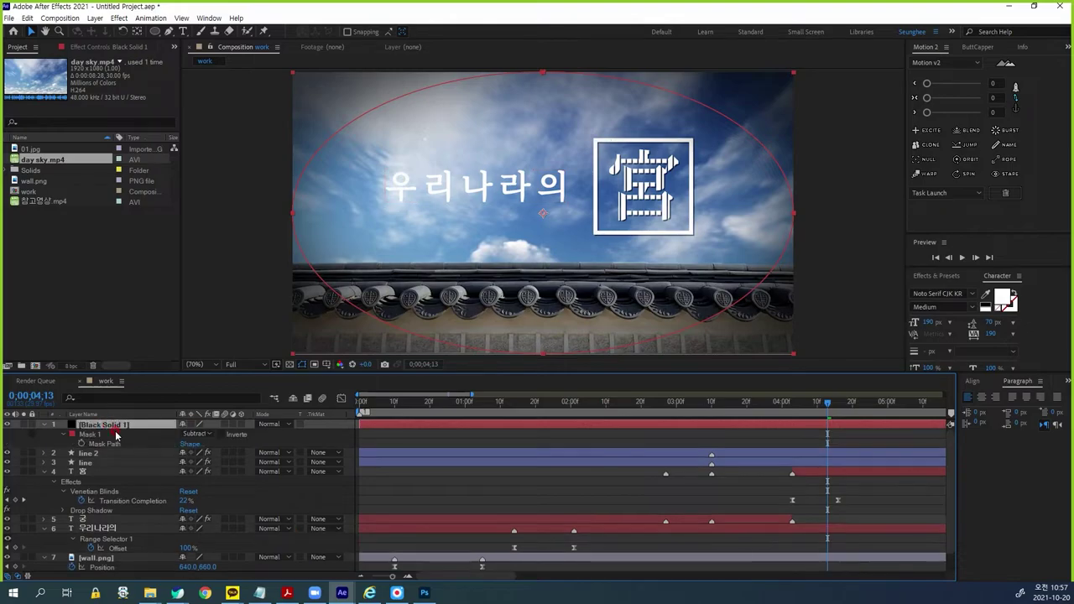
left_click(66, 439)
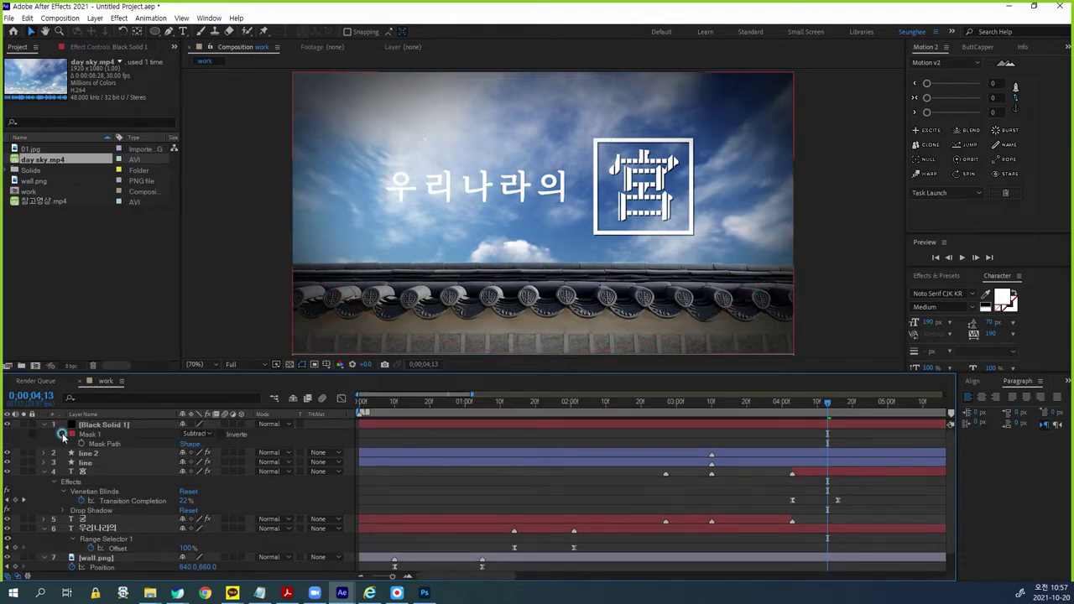
left_click(63, 433)
left_click(67, 434)
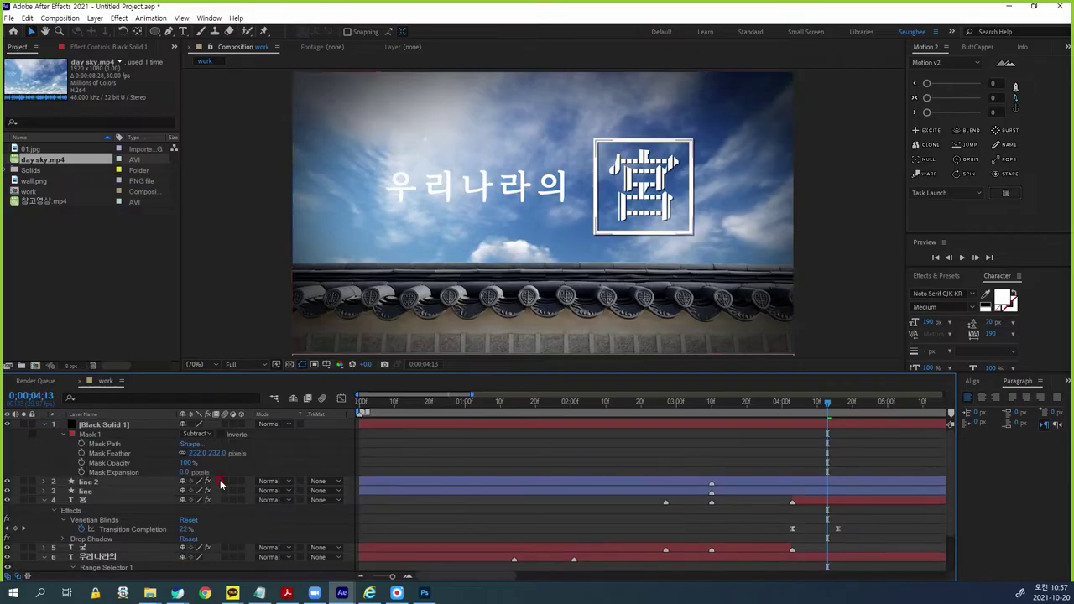
left_click_drag(215, 453, 172, 458)
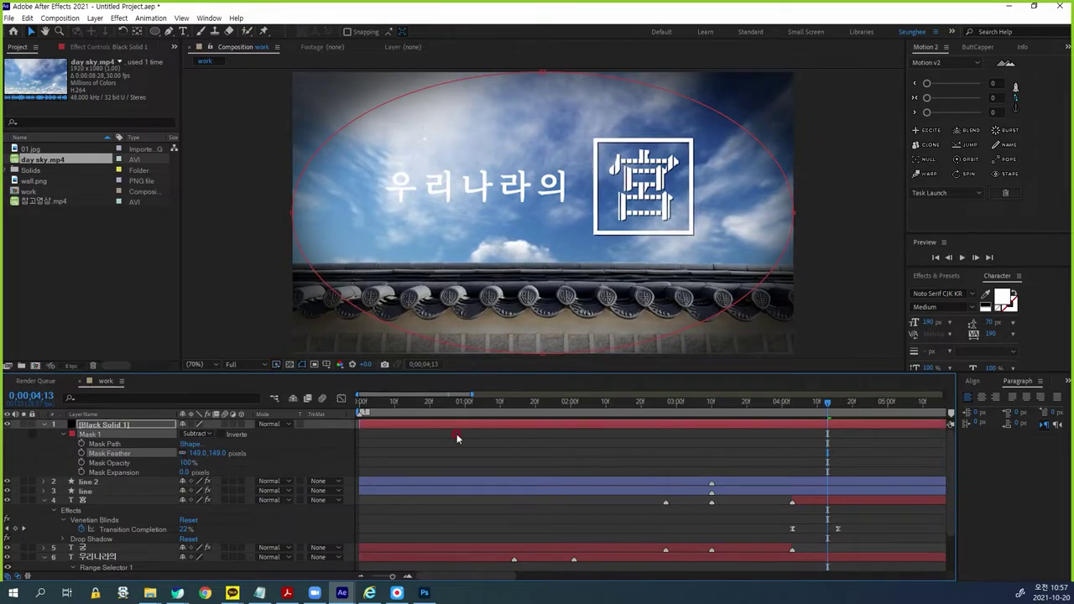
left_click(642, 467)
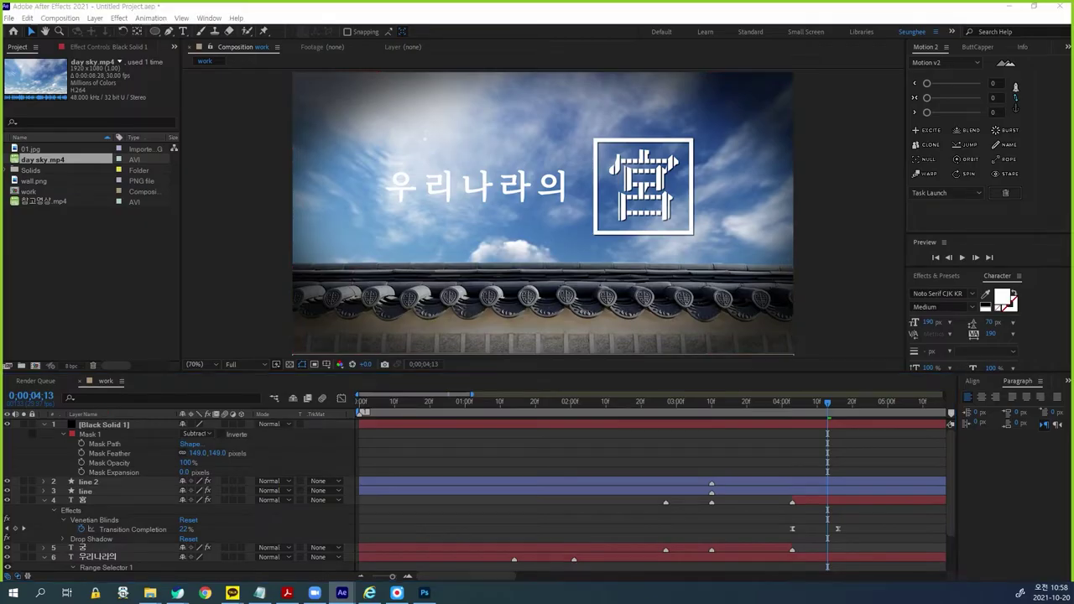
left_click(534, 469)
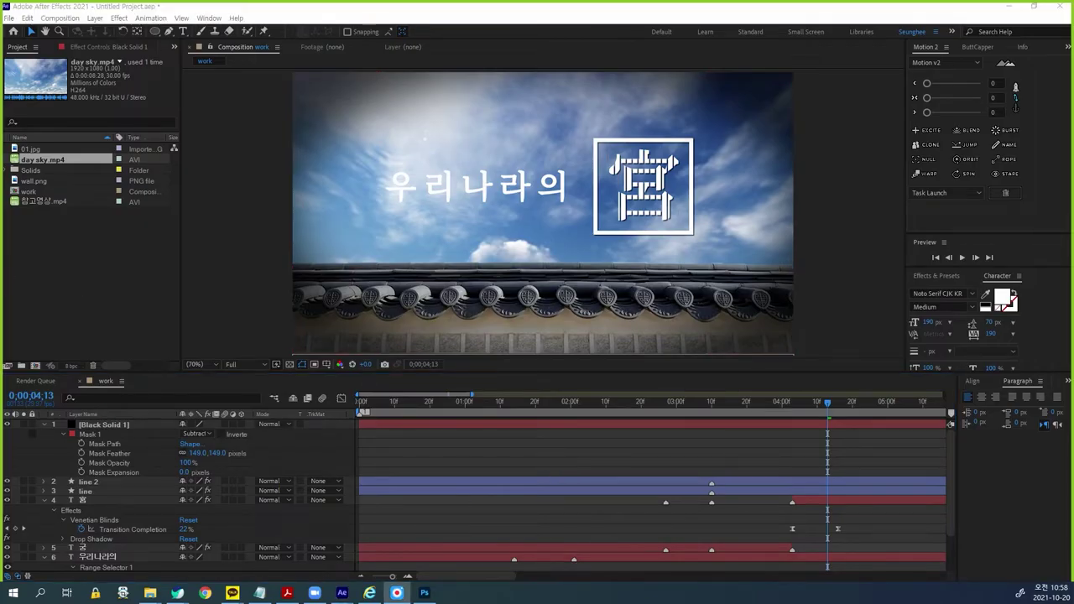
left_click(664, 437)
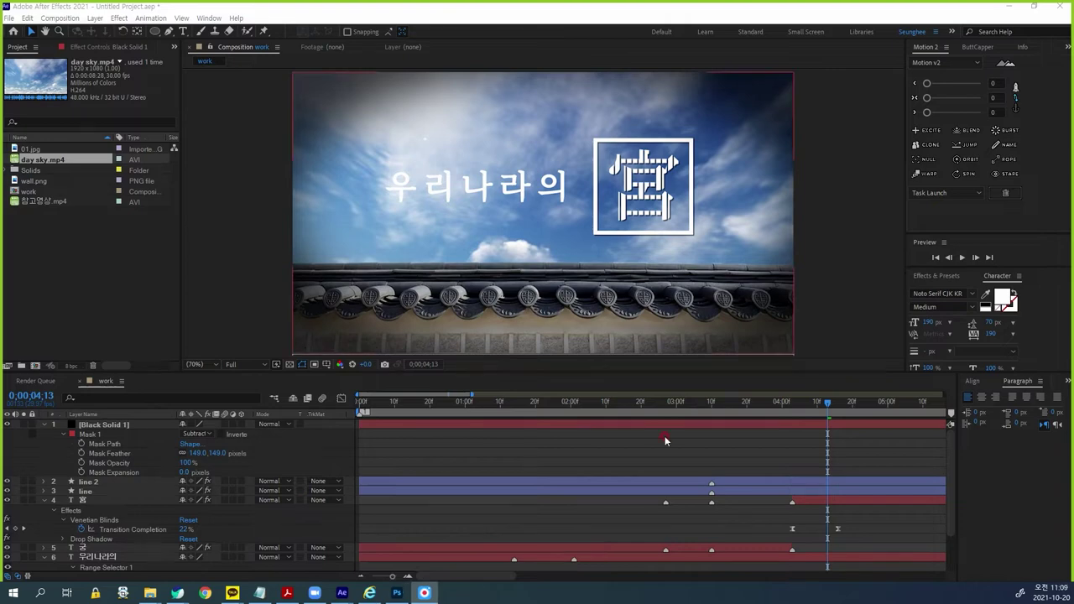
left_click(688, 456)
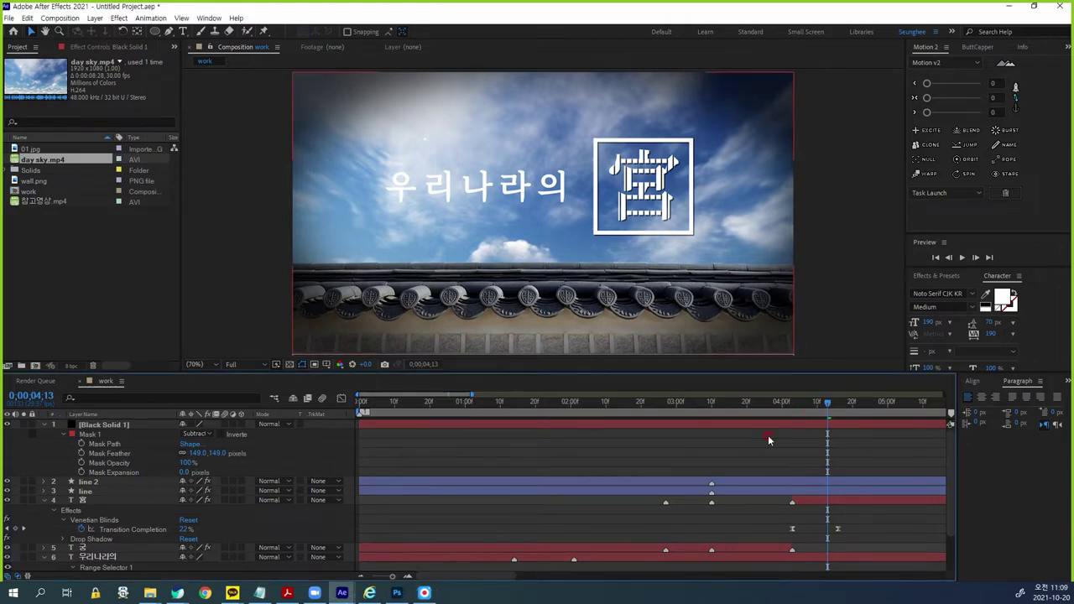
Step: Collapse the expanded properties of all layers in the work composition and save the project as w.aep
left_click(518, 453)
left_click(482, 475)
key("ctrl+a")
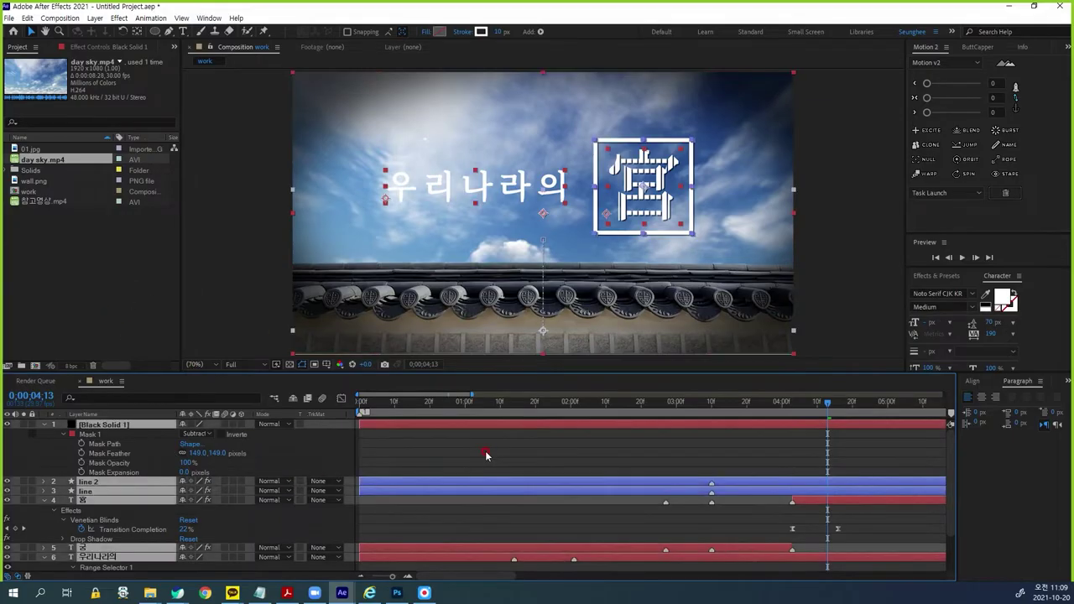
key("u")
key("u")
left_click(207, 559)
left_click_drag(473, 396, 660, 414)
key("minus")
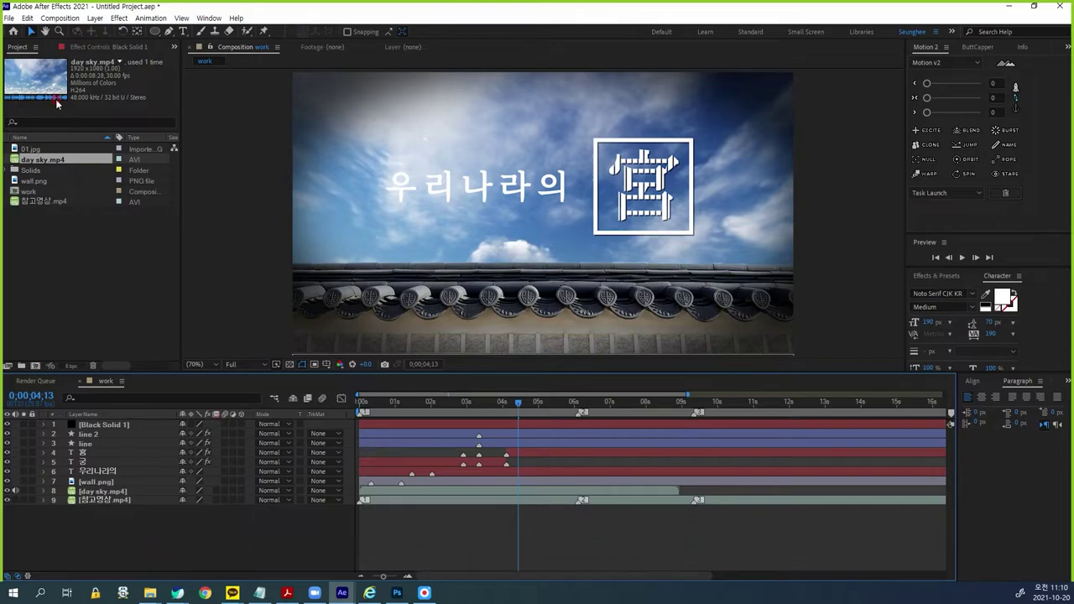
key("ctrl+s")
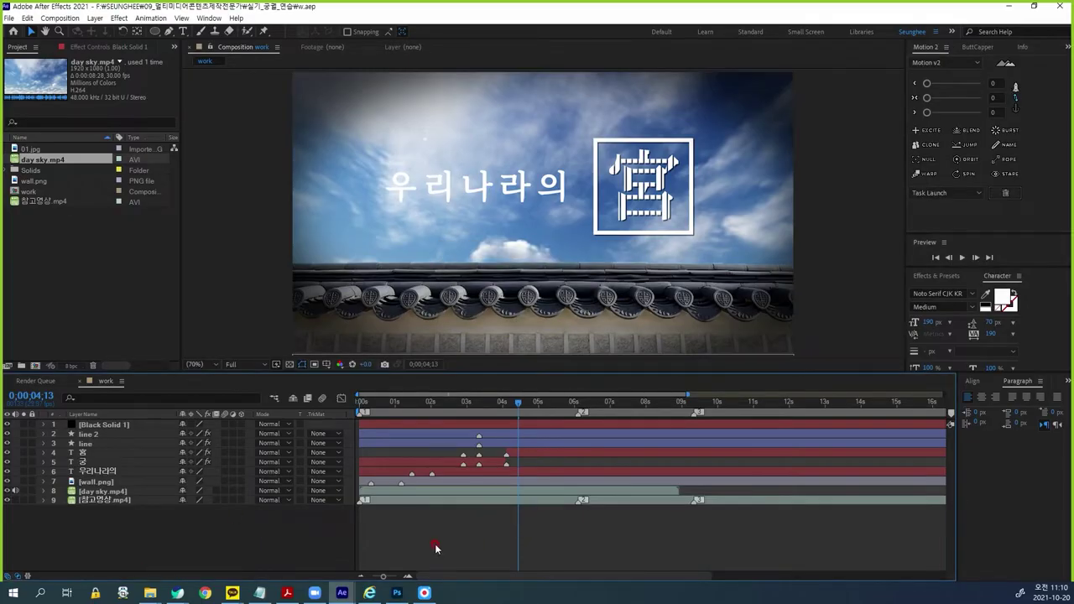
Step: Pre-compose all nine layers of the work composition, from Black Solid 1 to 참고영상.mp4, into a new composition named 01
left_click(87, 275)
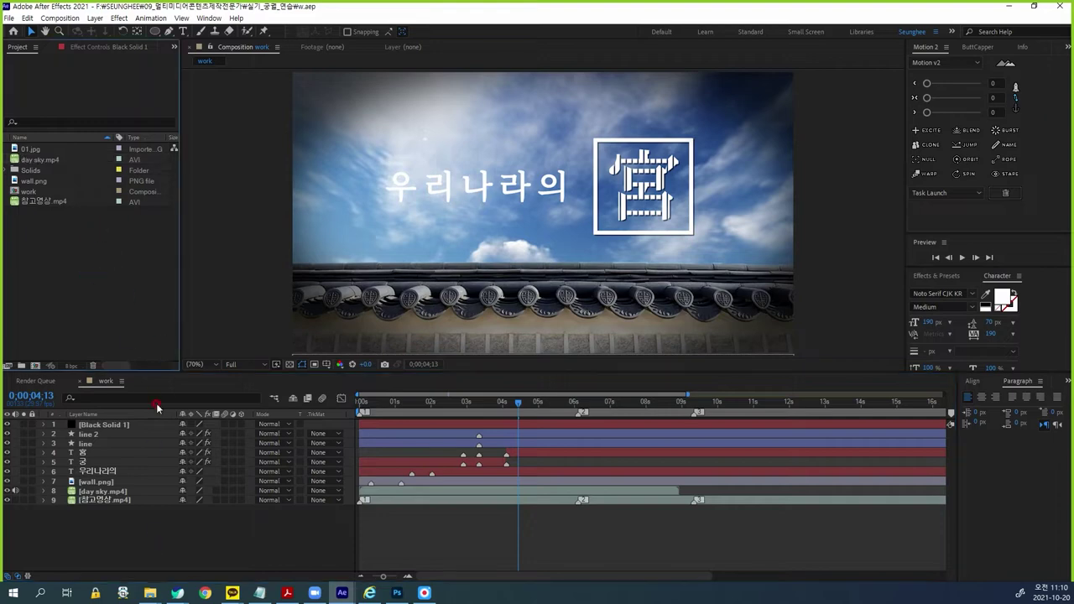
left_click(107, 425)
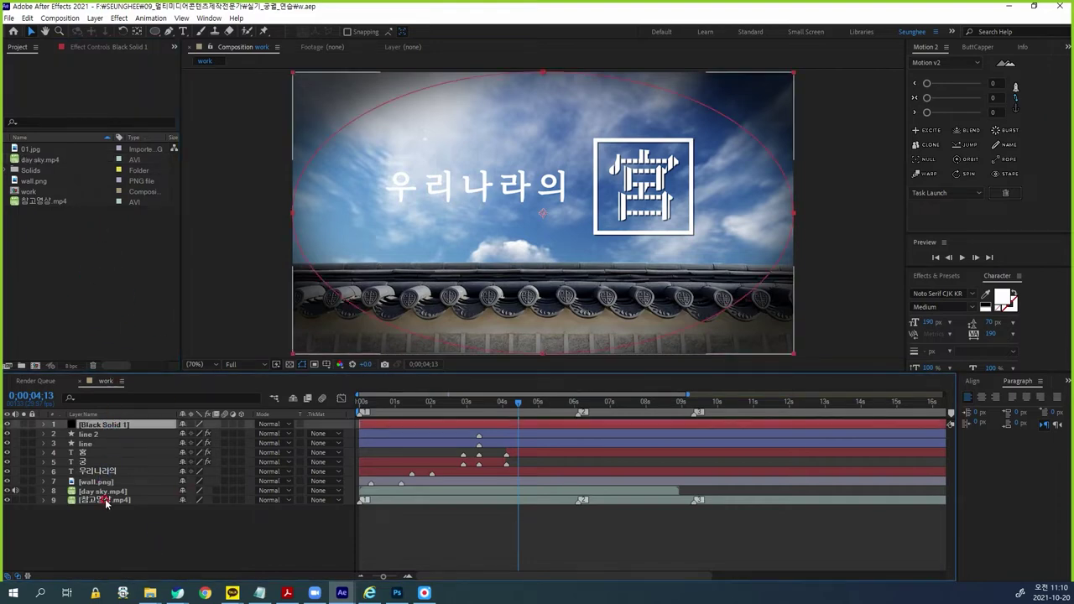
left_click(108, 500, "shift")
right_click(120, 503)
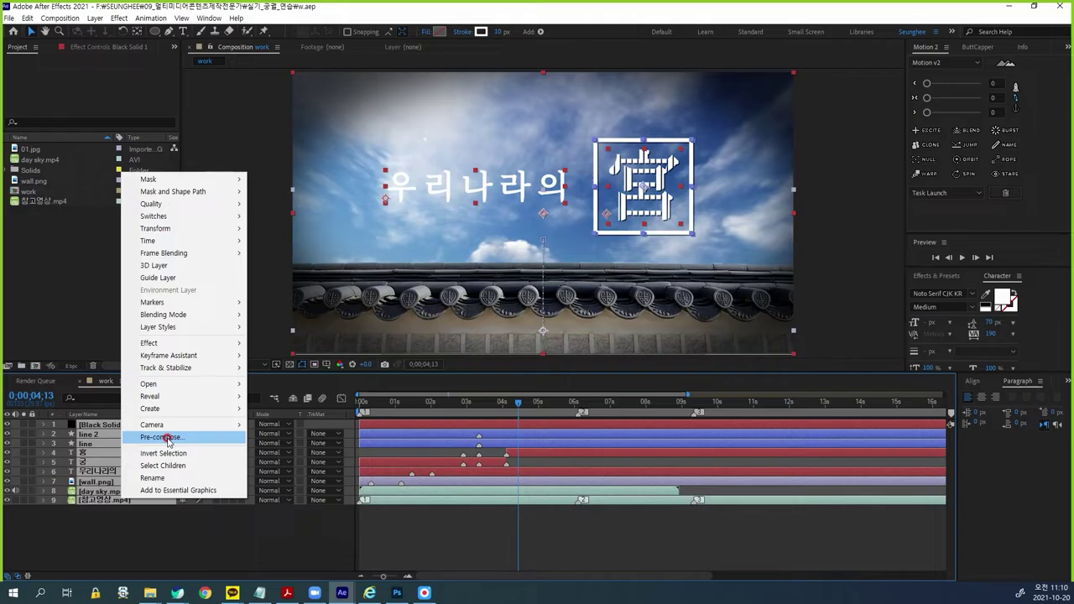
left_click(172, 438)
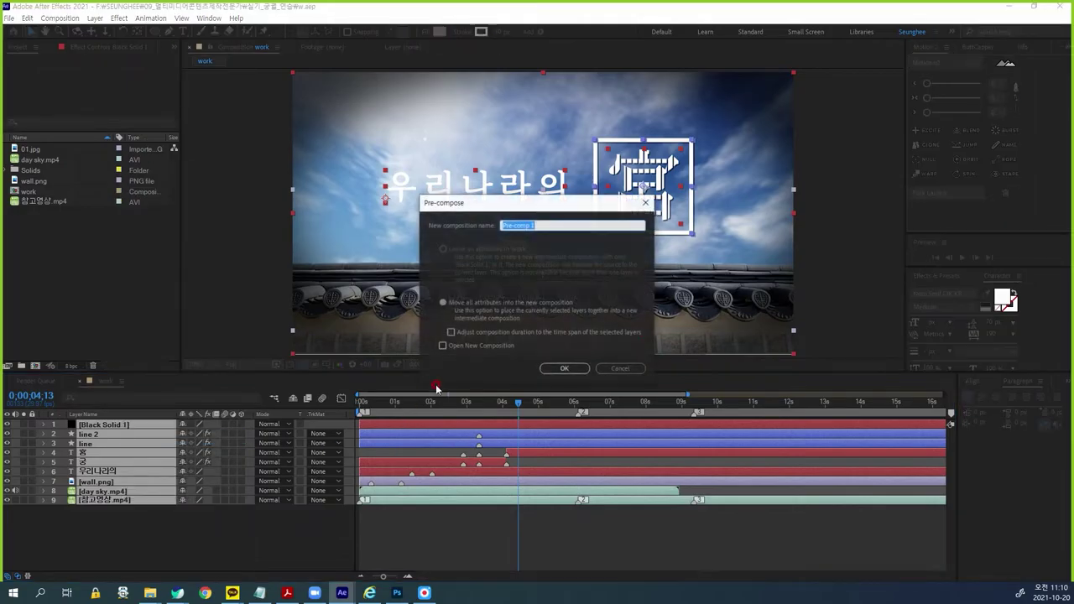
type("ㅎ")
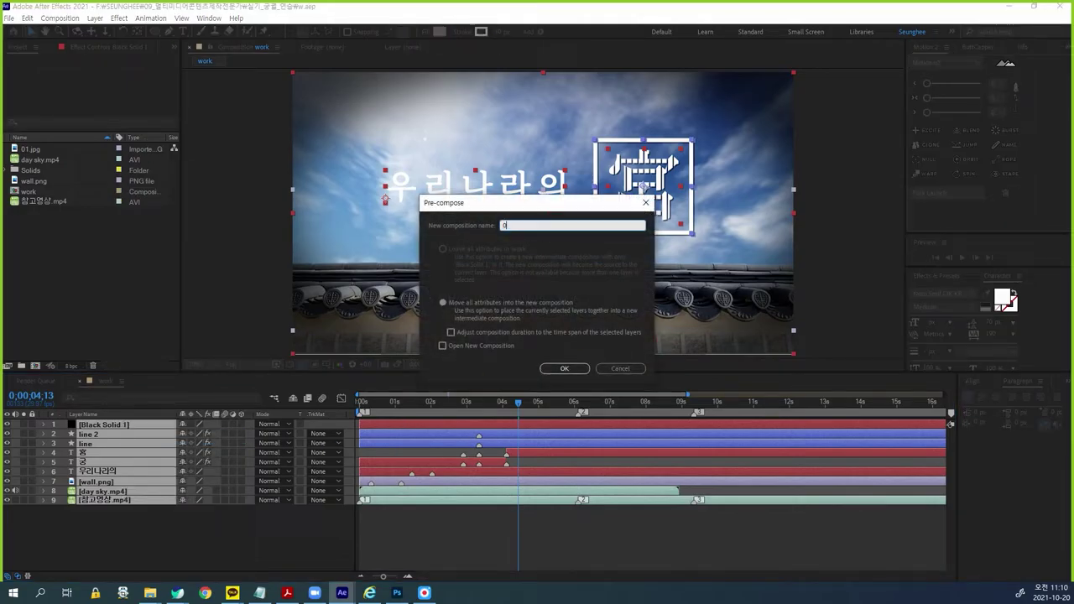
type("1")
left_click(568, 373)
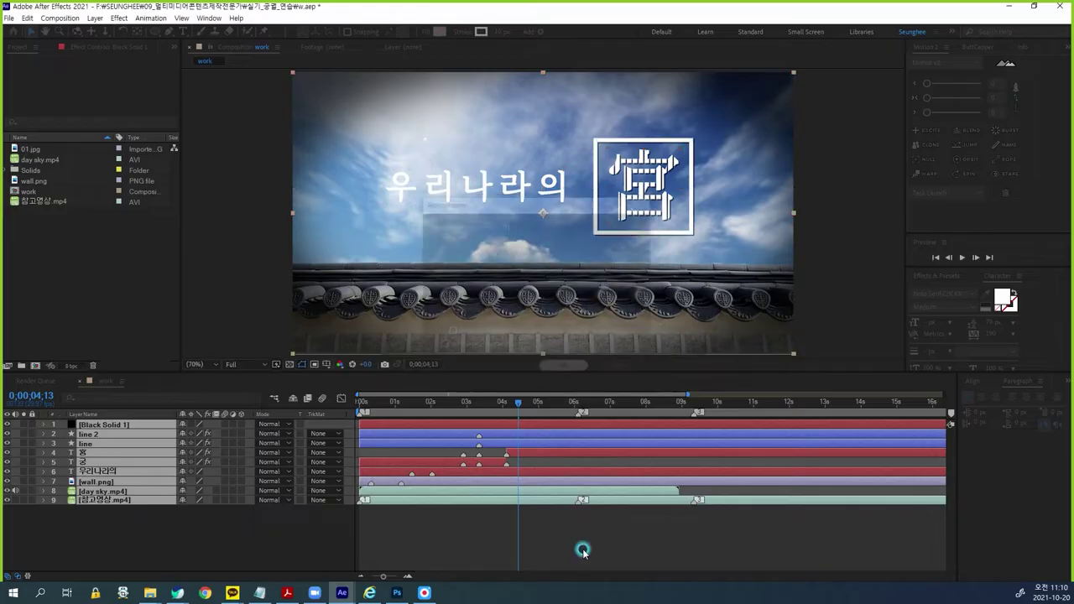
left_click(258, 497)
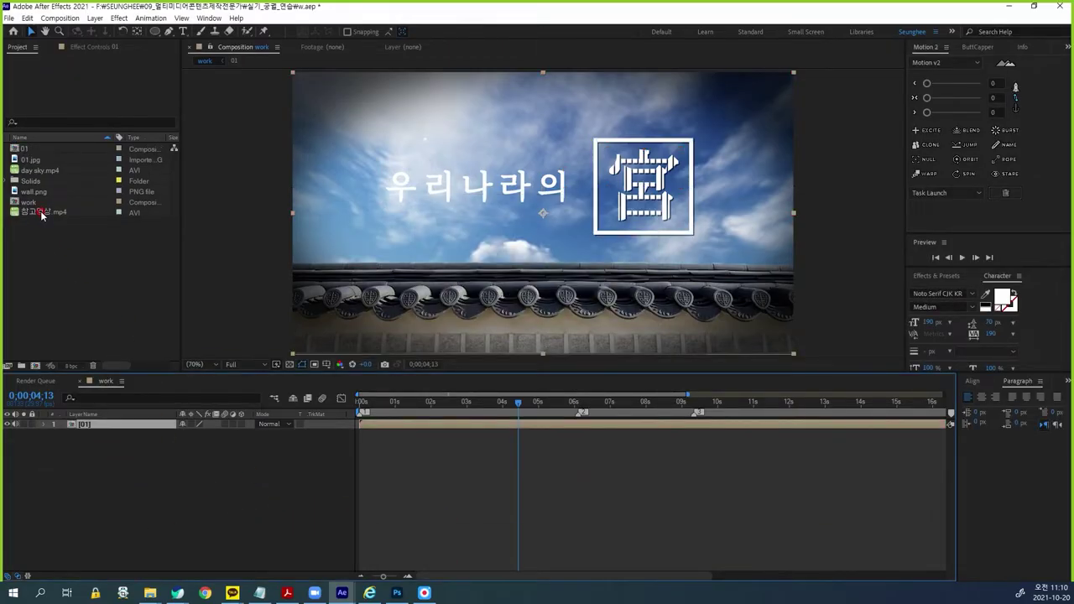
Step: Copy the 참고영상.mp4 layer with its markers from composition 01 into the work composition and place it below layer 01
left_click_drag(42, 215, 98, 468)
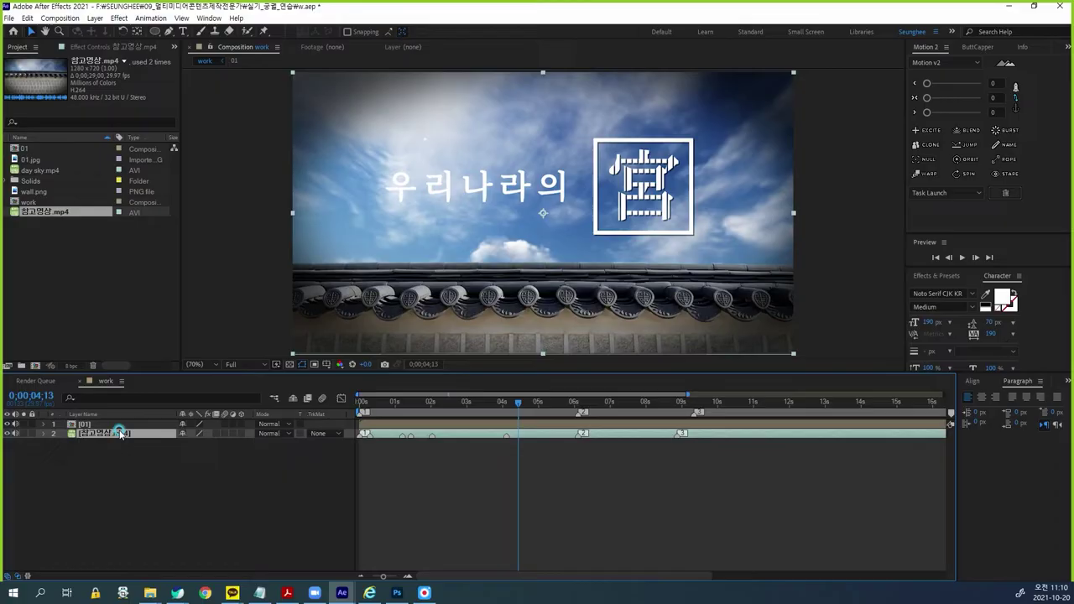
double_click(84, 424)
left_click(98, 502)
key("Home")
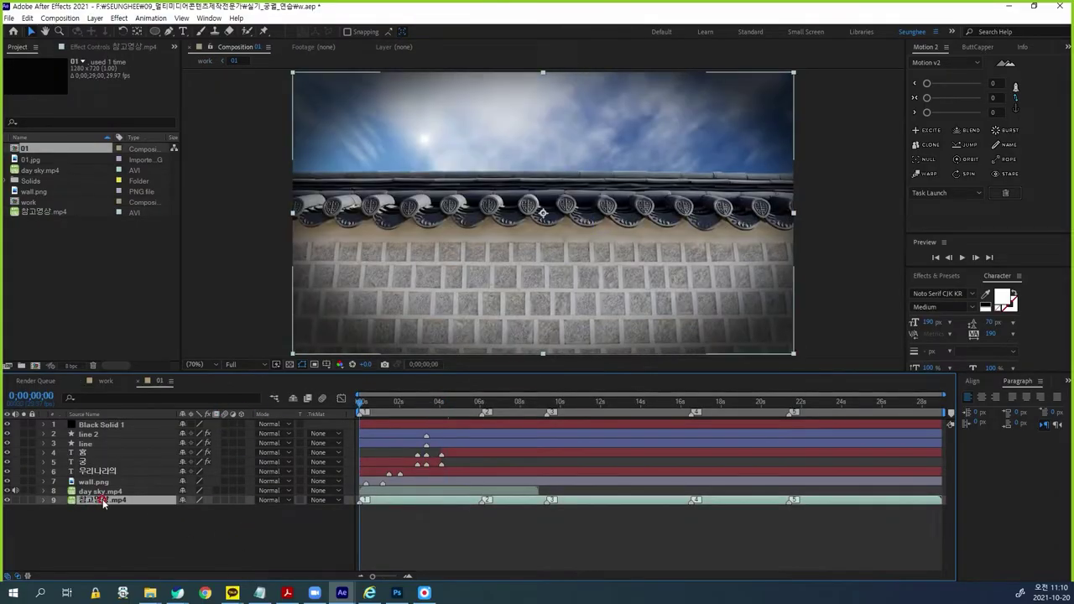
left_click(105, 381)
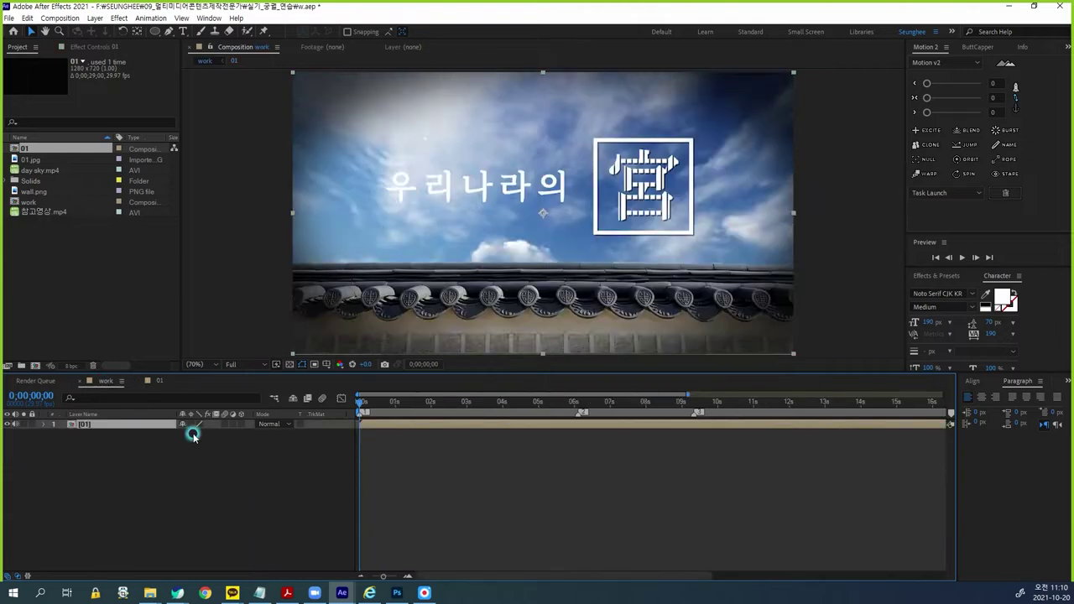
key("ctrl+v")
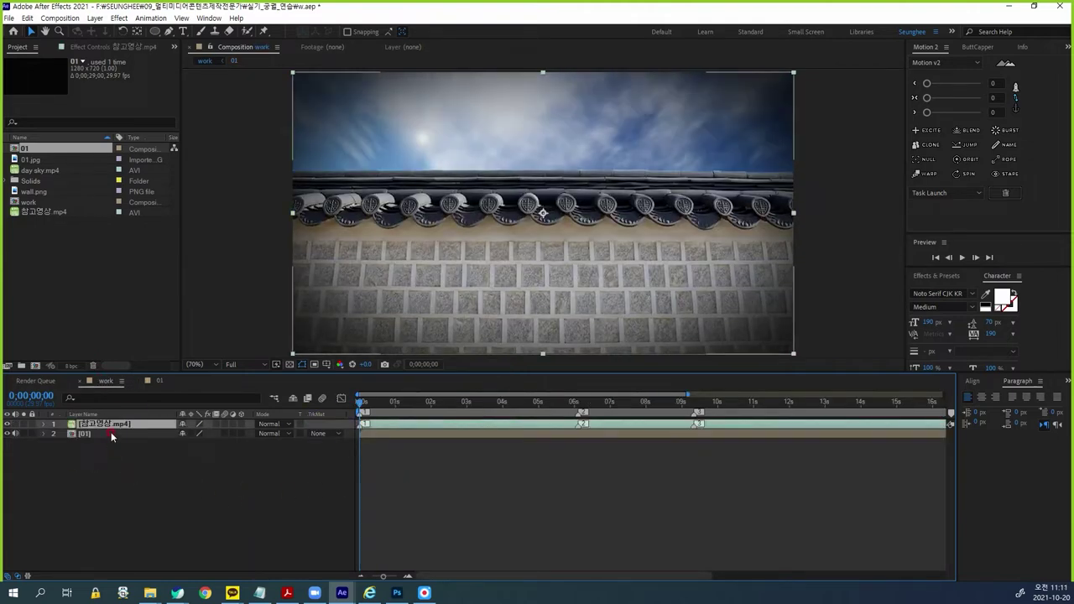
left_click_drag(109, 424, 153, 461)
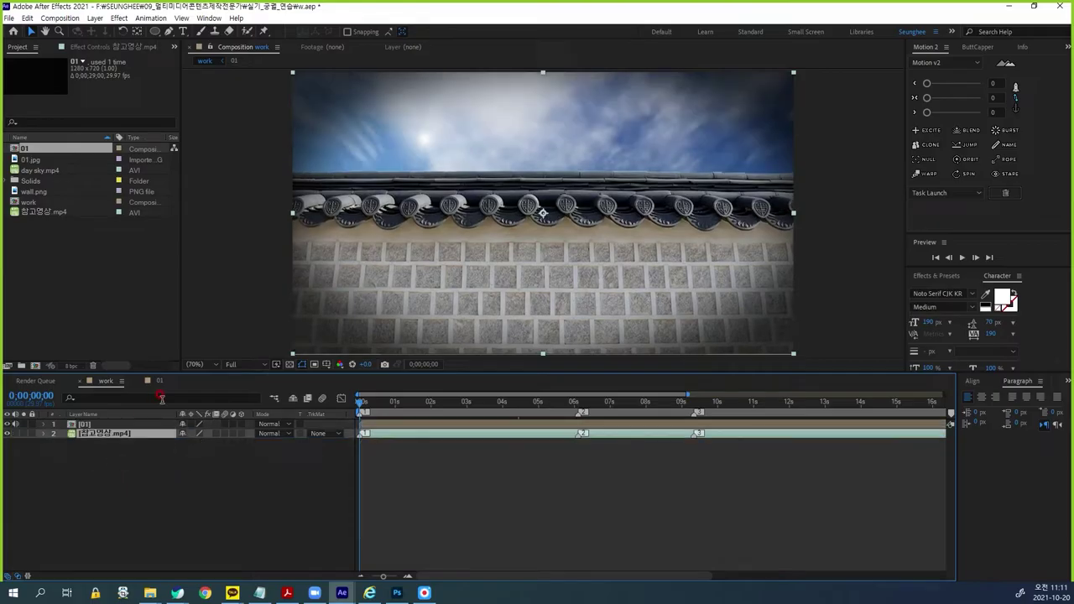
Step: Hide the 참고영상.mp4 reference layer in composition 01
left_click(158, 382)
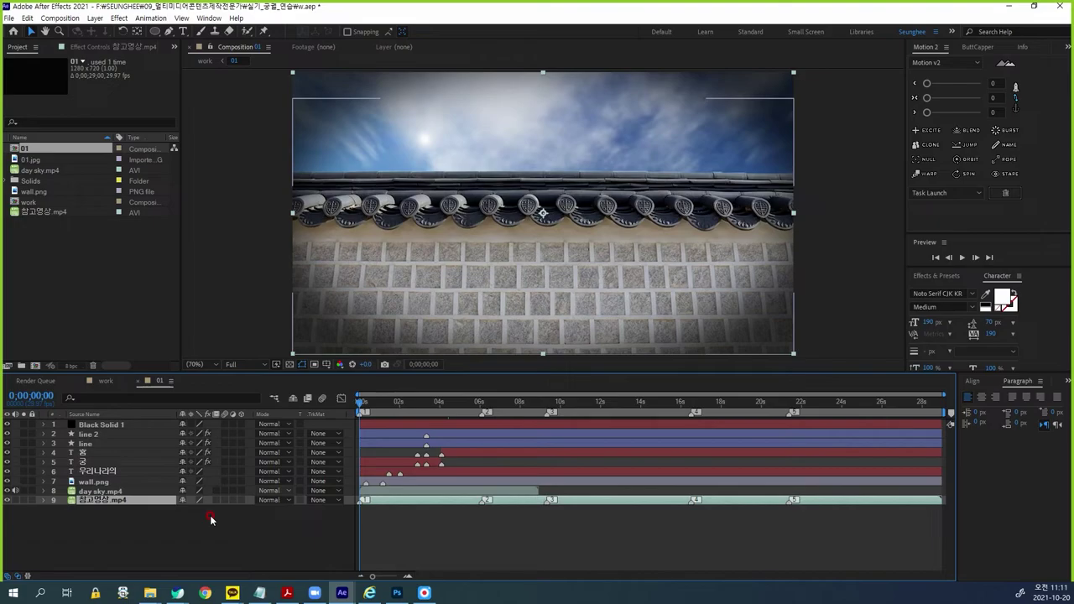
left_click_drag(7, 504, 215, 531)
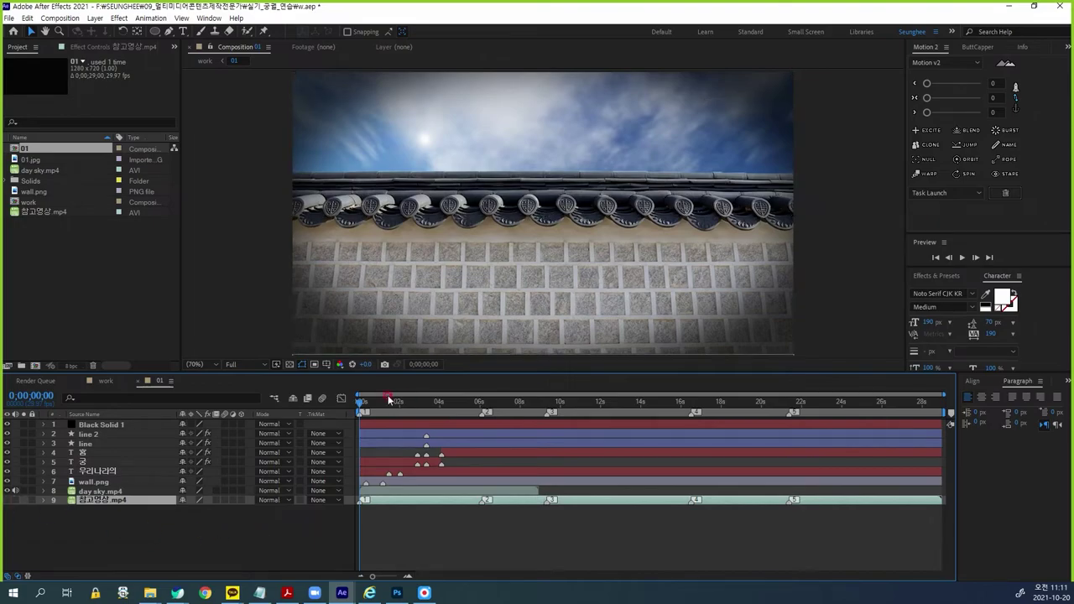
mouse_move(361, 405)
left_mouse_down()
mouse_move(483, 422)
mouse_move(361, 422)
left_mouse_up()
Step: Duplicate composition 01 in the project and open the copy
left_click(107, 380)
left_click(18, 149)
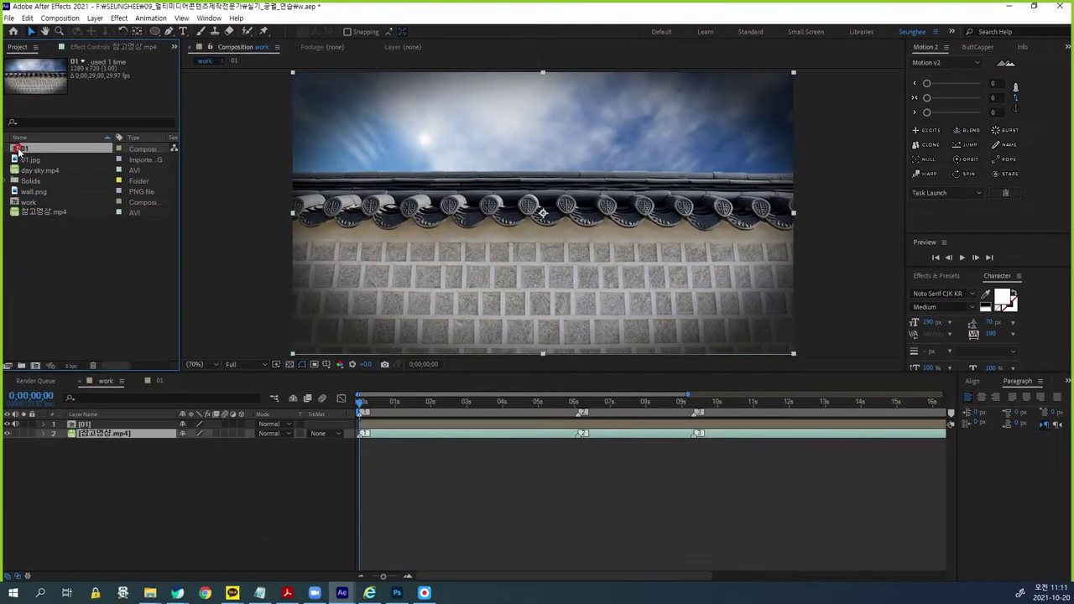
key("ctrl+d")
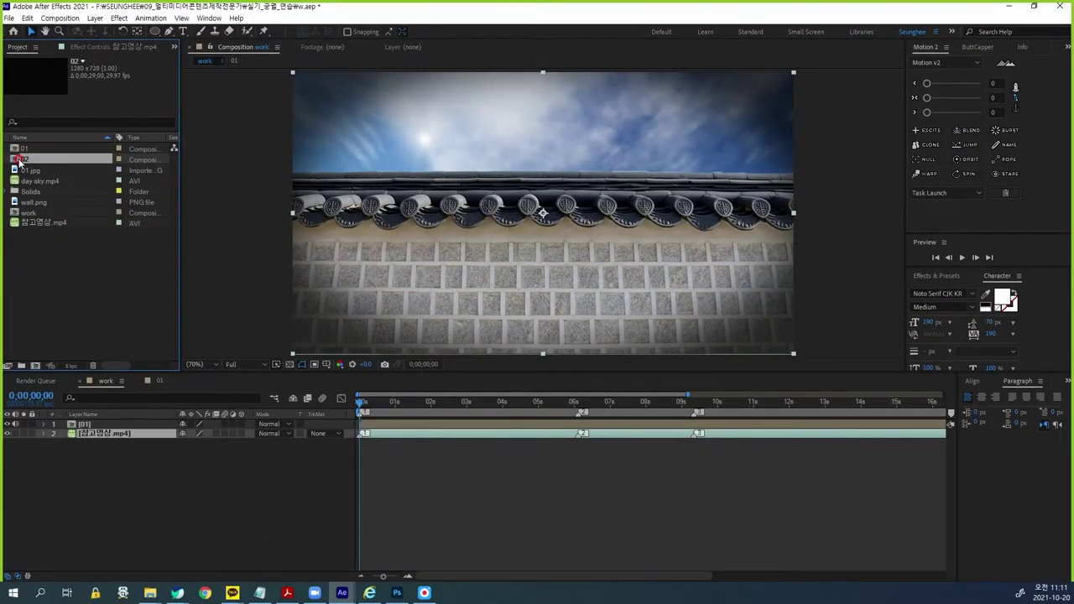
double_click(21, 159)
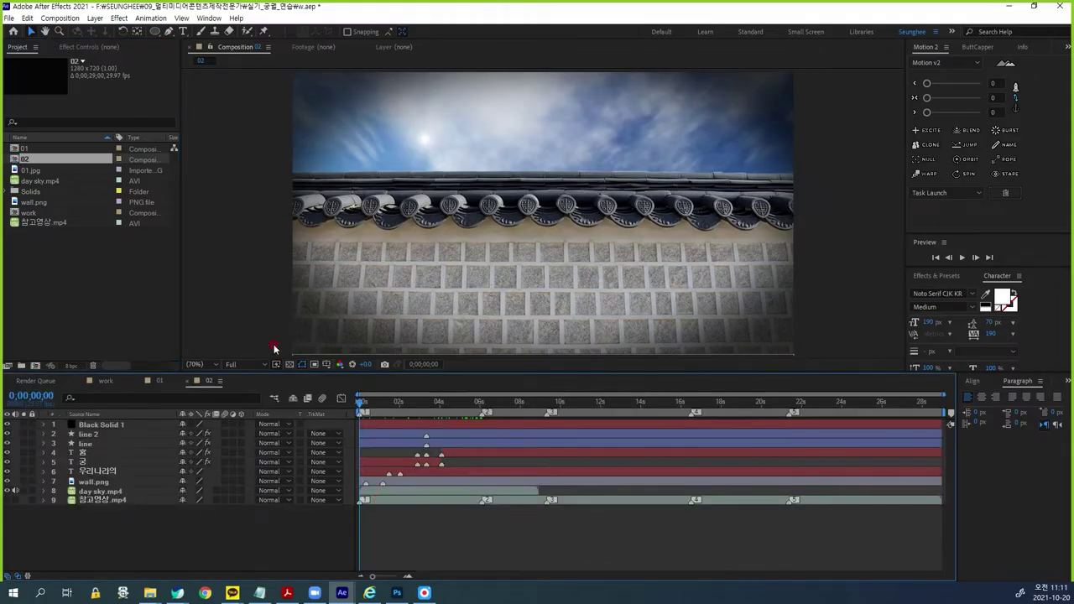
Step: Delete every layer of composition 02 except 참고영상.mp4 and make that reference layer visible
left_click_drag(271, 375, 265, 392)
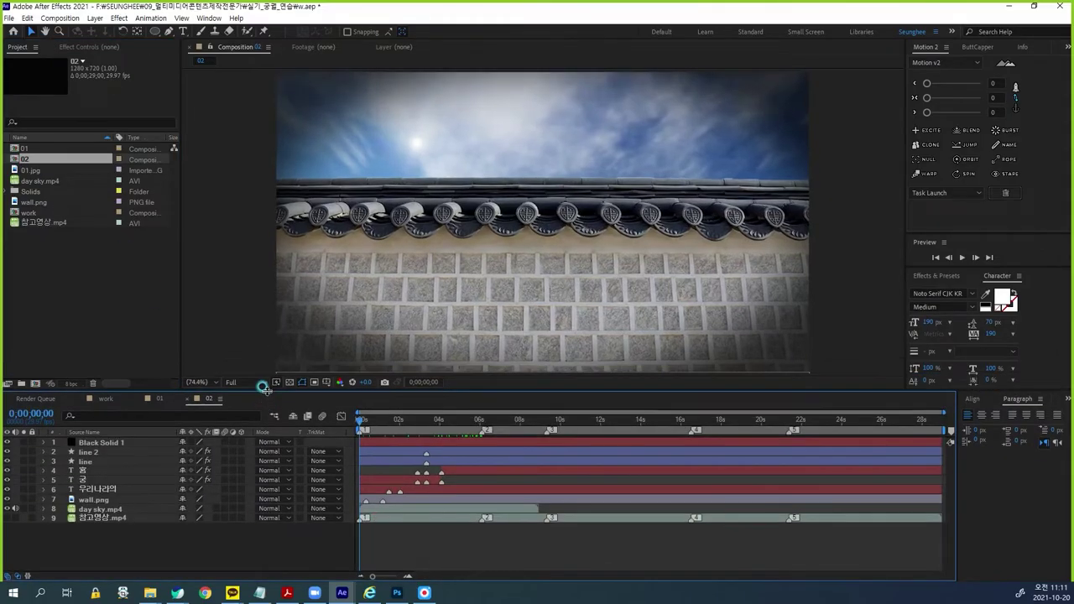
left_click(96, 512)
left_click(96, 443, "shift")
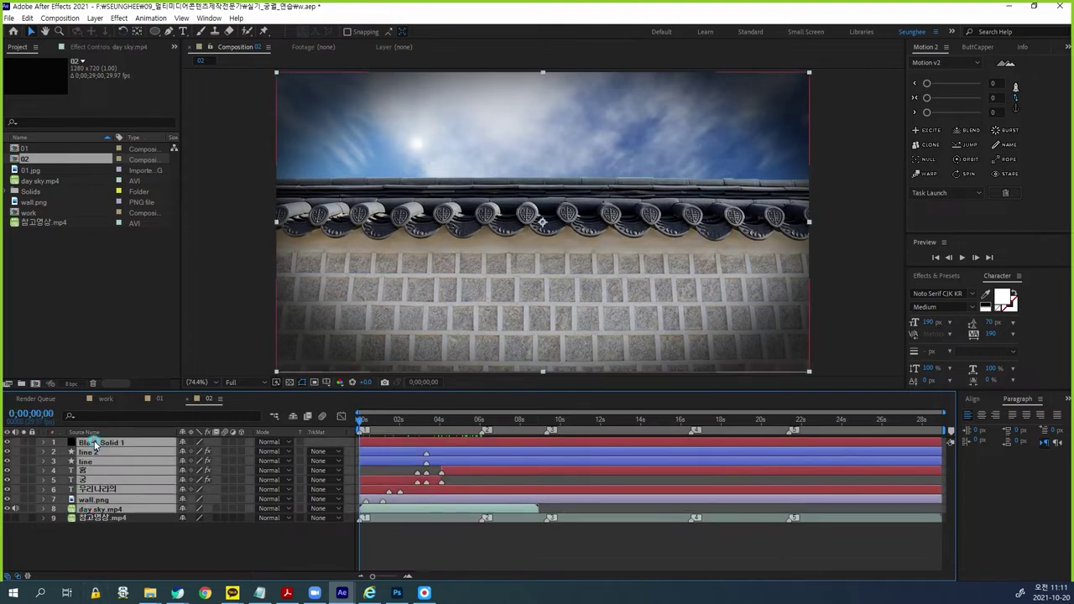
key("Delete")
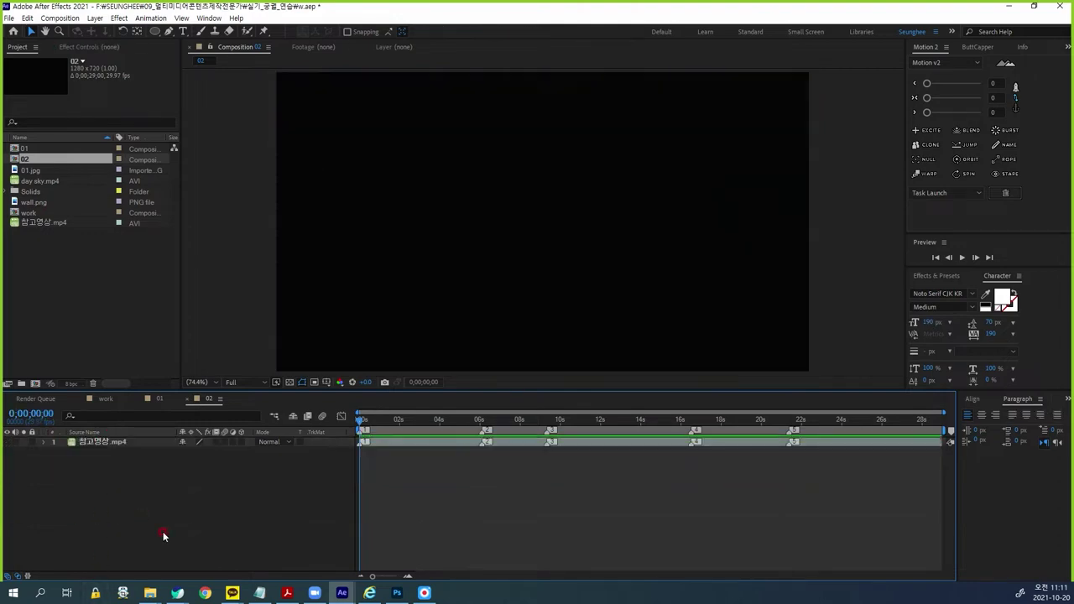
left_click(6, 442)
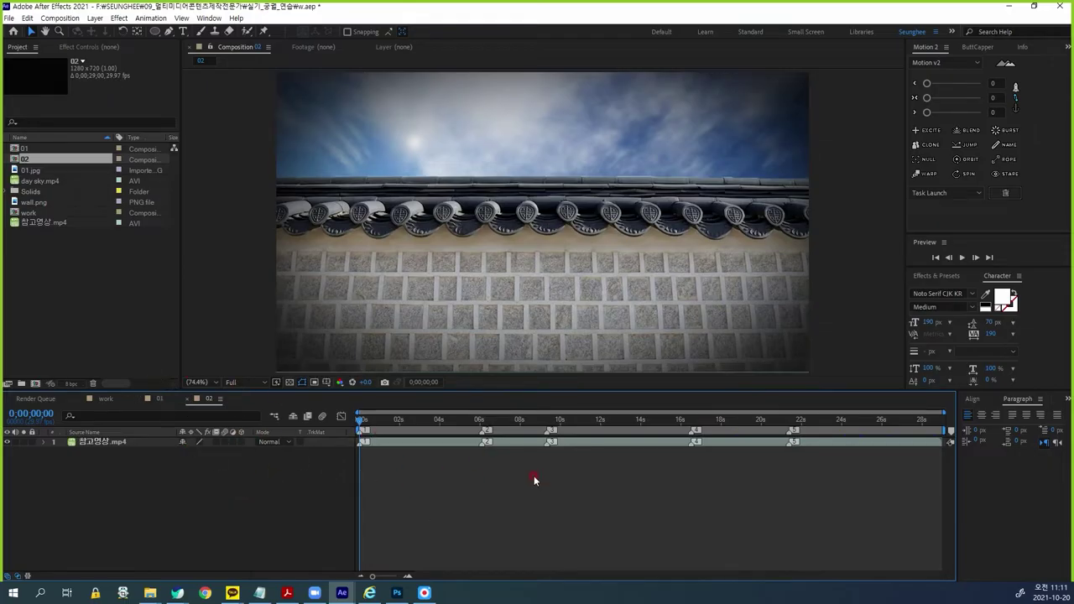
mouse_move(386, 432)
left_mouse_down()
mouse_move(335, 420)
mouse_move(390, 430)
left_mouse_up()
left_click_drag(503, 435, 507, 438)
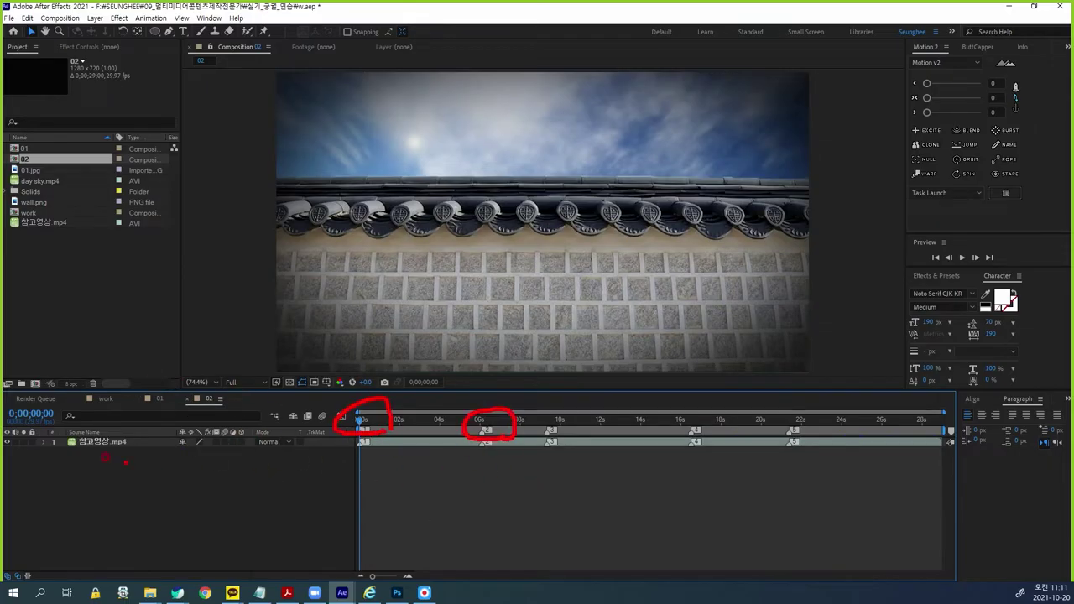
mouse_move(131, 449)
left_mouse_down()
mouse_move(93, 457)
mouse_move(210, 468)
left_mouse_up()
mouse_move(490, 448)
left_mouse_down()
mouse_move(586, 448)
mouse_move(1025, 459)
left_mouse_up()
key("Escape")
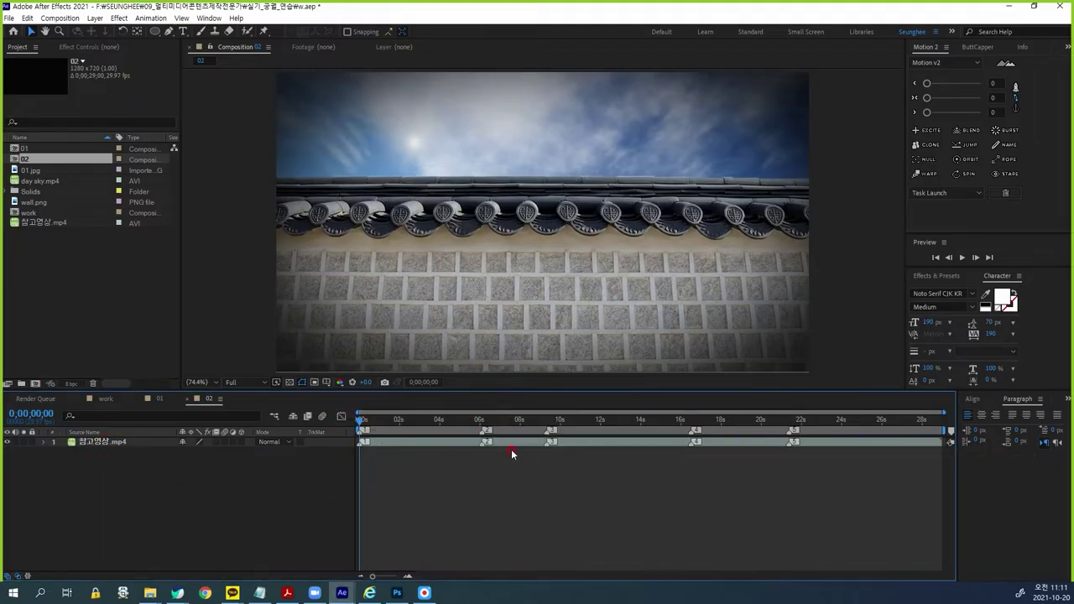
Step: Set the current time of composition 02 to 0;00;06;03, the first frame of the second scene at marker 2
left_click(483, 425)
scroll(483, 425, "up", 4)
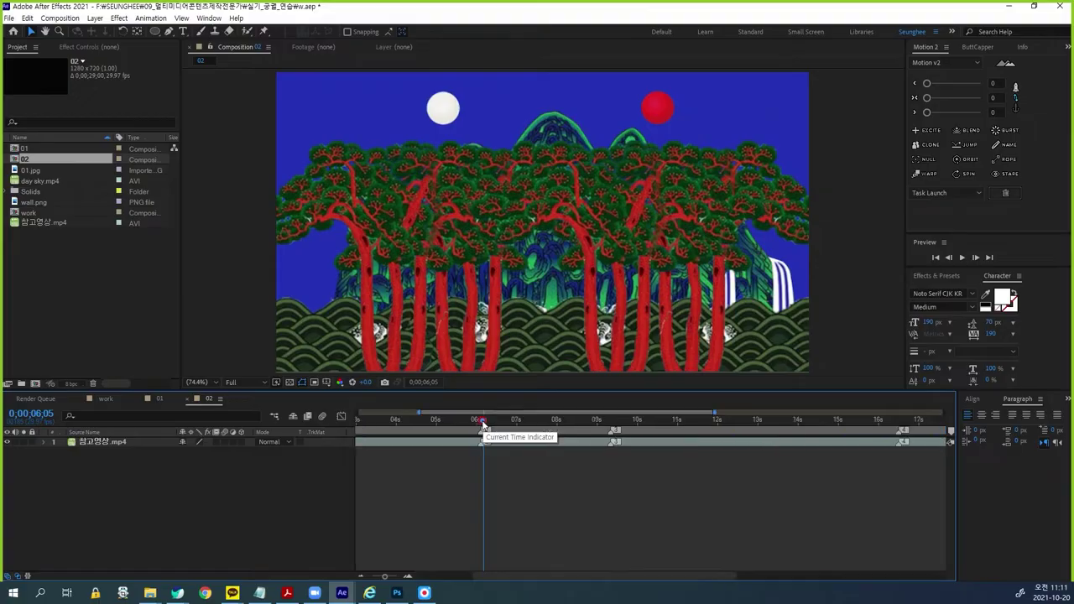
left_click(480, 424)
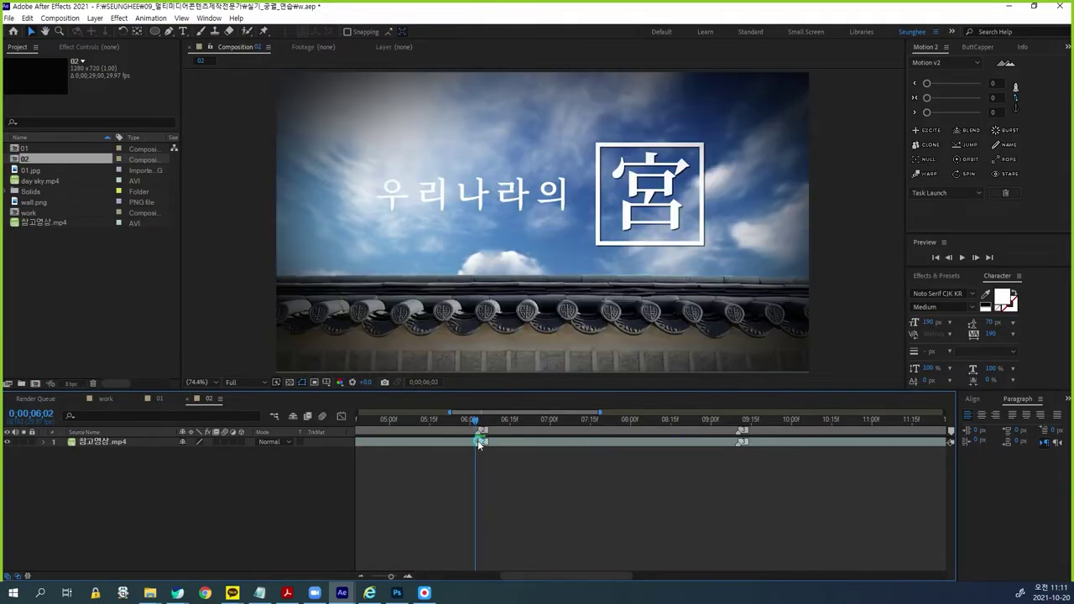
left_click_drag(482, 443, 480, 443)
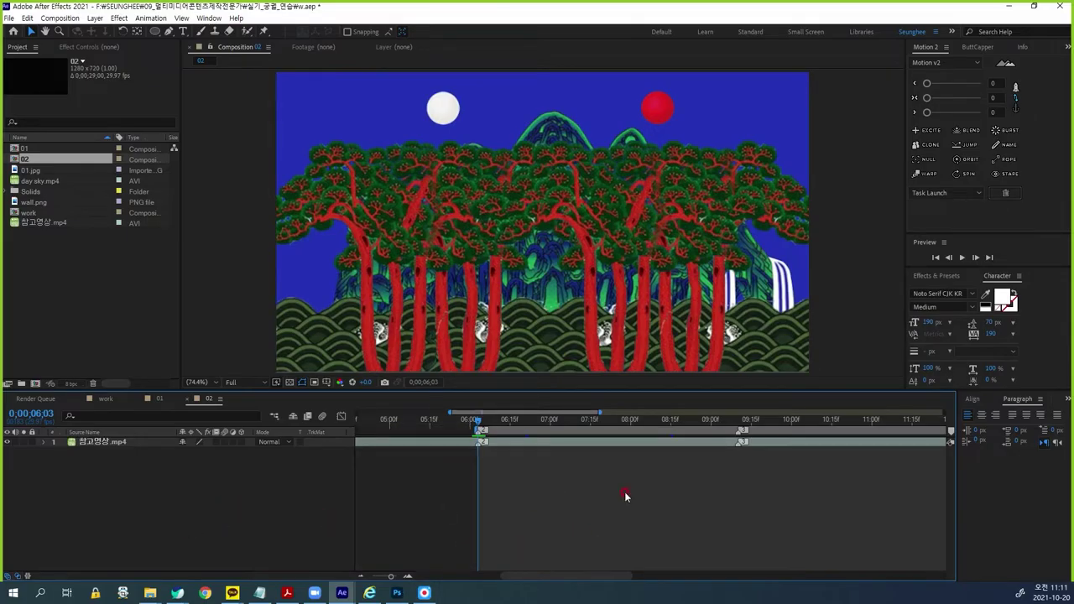
Step: Switch to Photoshop and open 02.psd from the Images folder
left_click(397, 592)
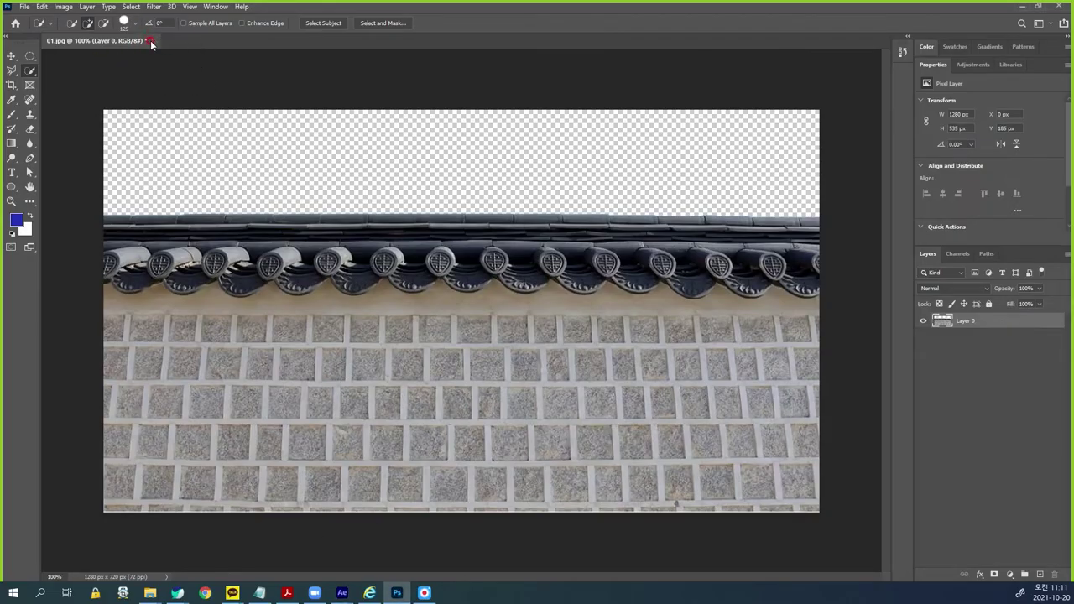
key("ctrl+o")
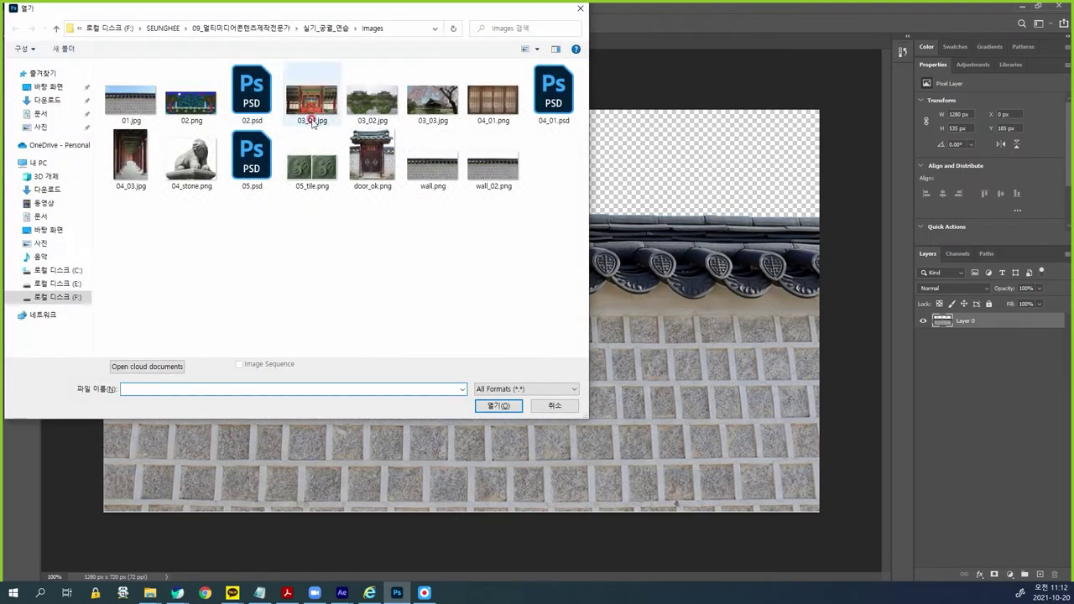
left_click(250, 94)
double_click(250, 94)
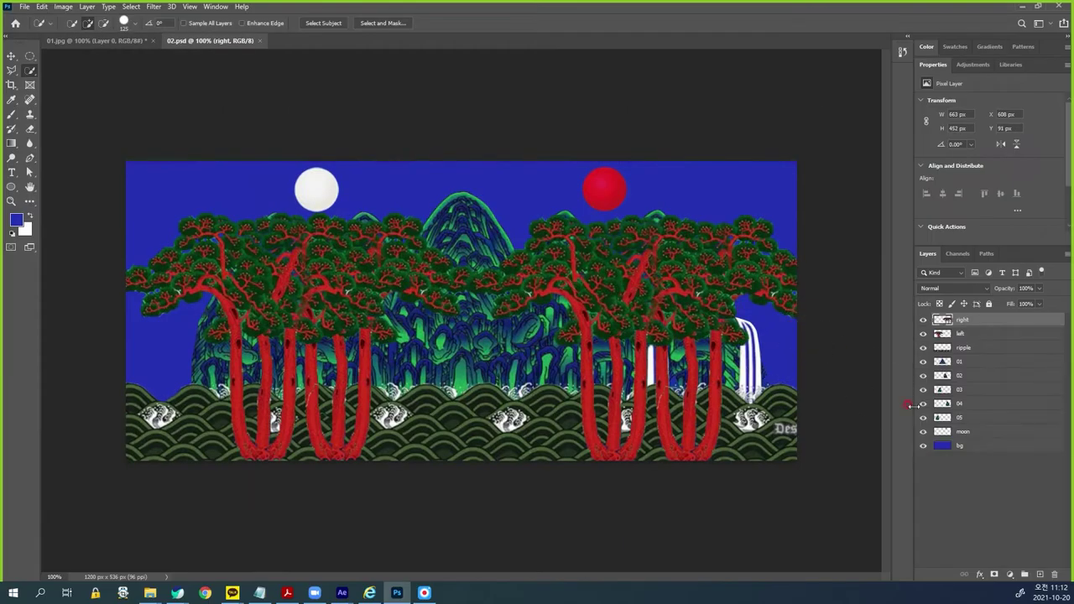
Step: Hide every layer of 02.psd, from right at the top of the stack down to the blue bg layer
left_click_drag(923, 321, 923, 434)
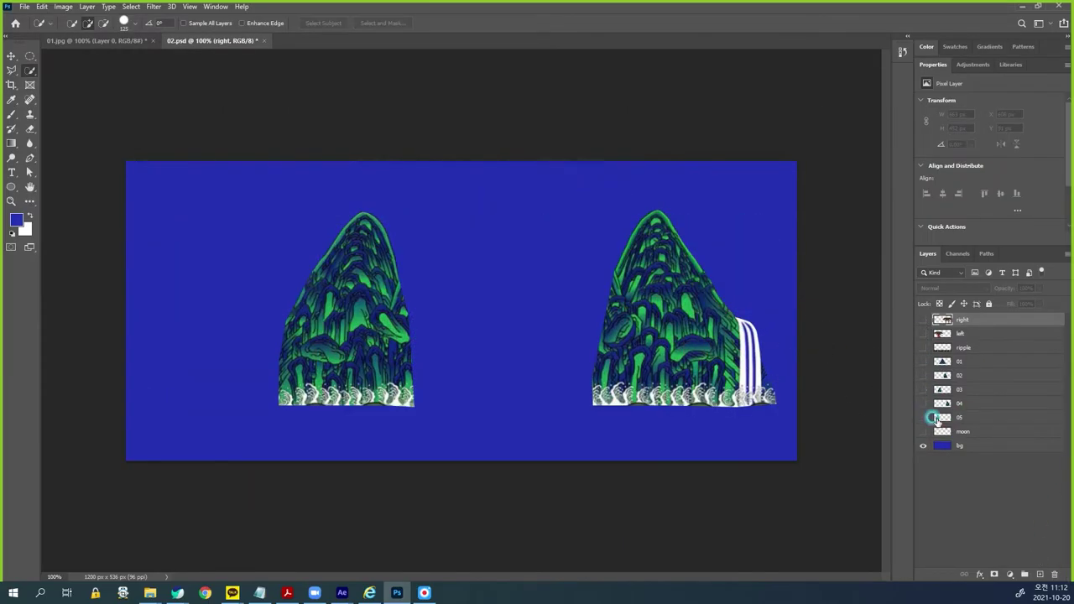
left_click(923, 403)
left_click(959, 446)
left_click(923, 446)
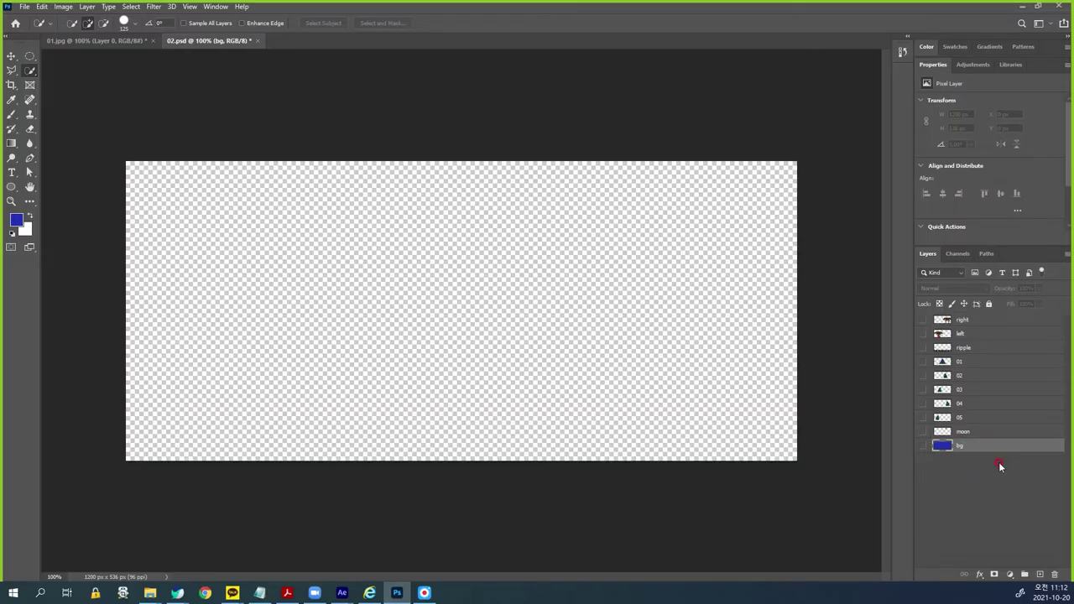
Step: Make the moon layer and the five mountain layers 05, 04, 03, 02 and 01 visible one after another
left_click(965, 433)
left_click(923, 432)
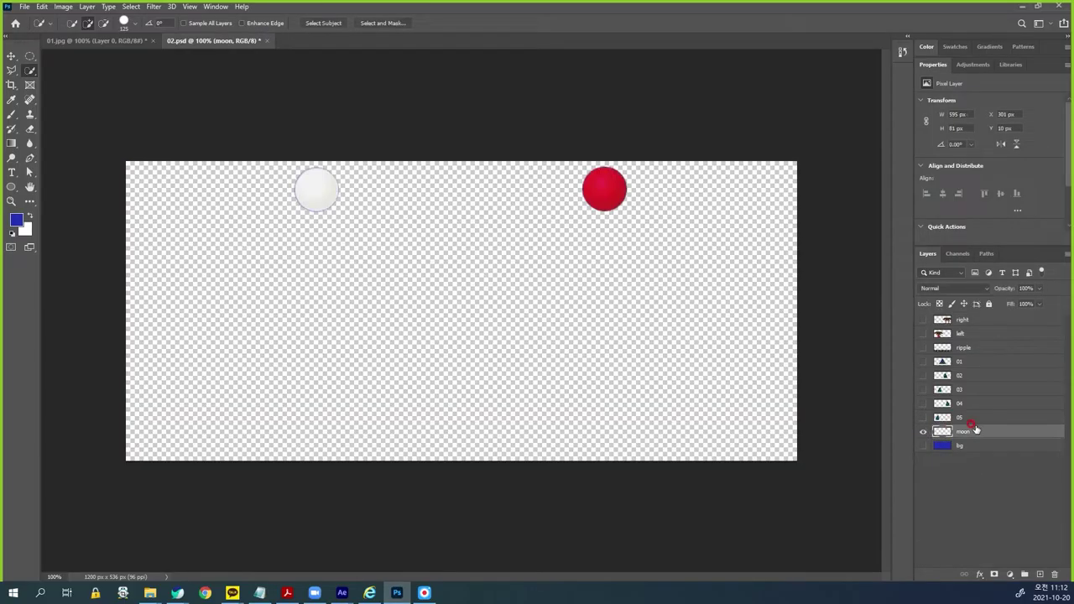
left_click(963, 418)
left_click(922, 418)
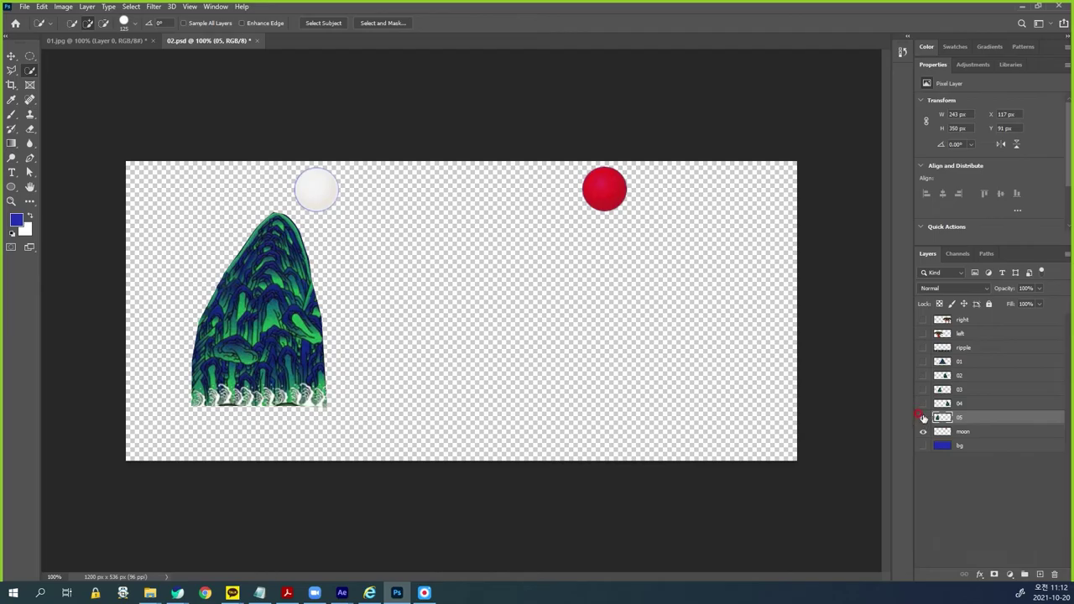
left_click(923, 403)
left_click(923, 389)
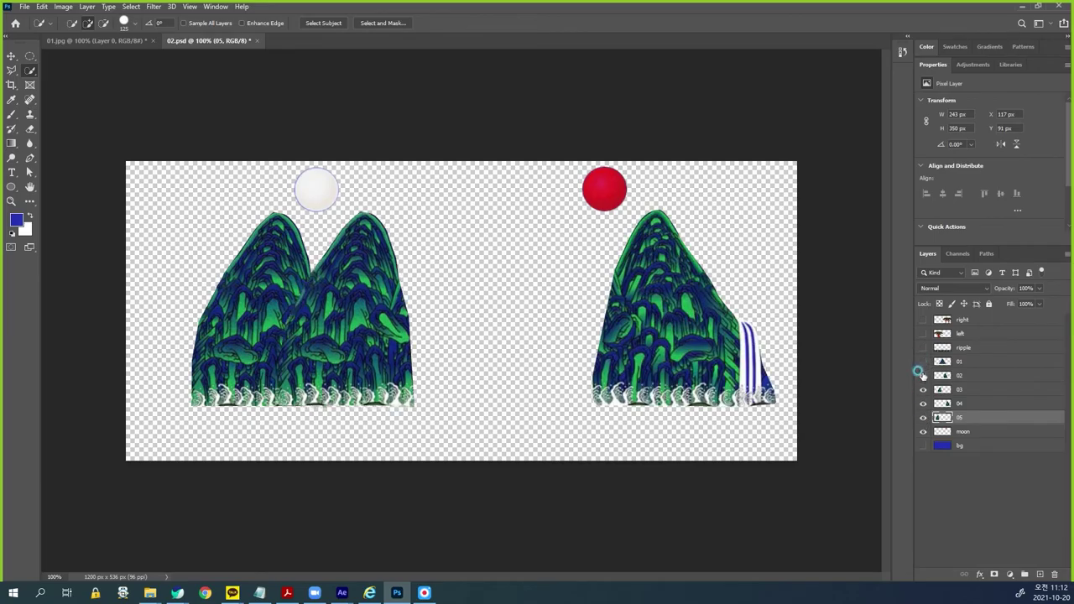
left_click(923, 375)
left_click(923, 361)
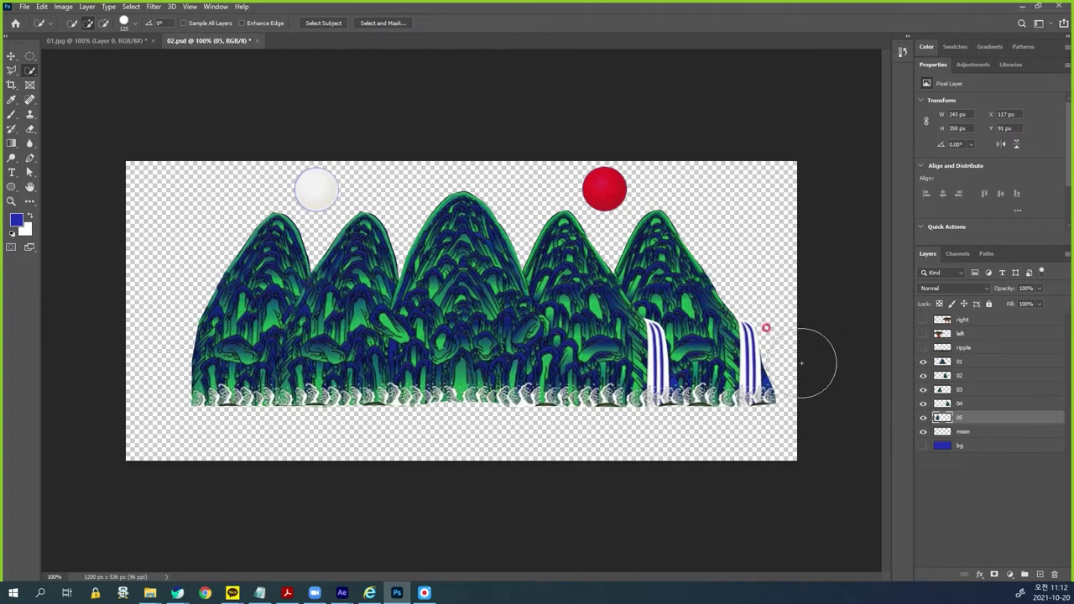
Step: Make the ripple, left and right layers visible with bg still hidden, and save 02.psd
left_click(957, 363)
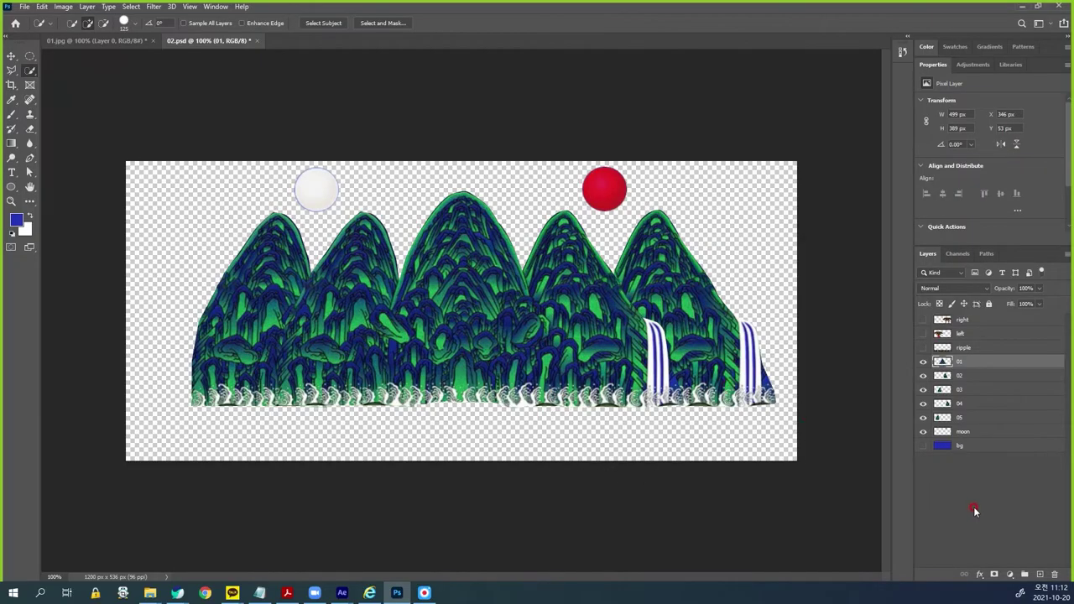
left_click(963, 347)
left_click(923, 348)
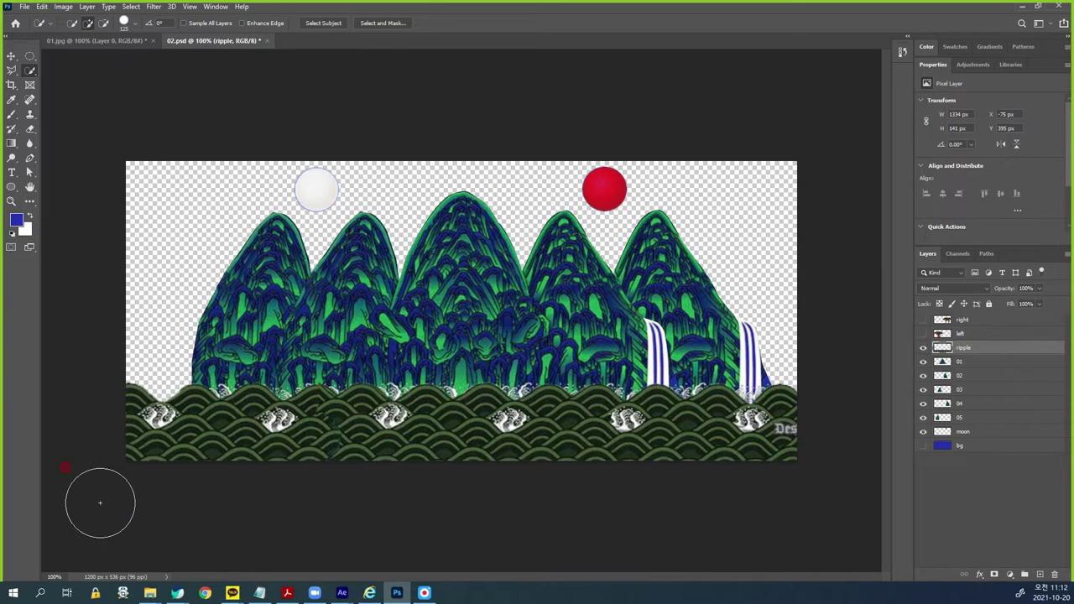
left_click(959, 333)
left_click(923, 334)
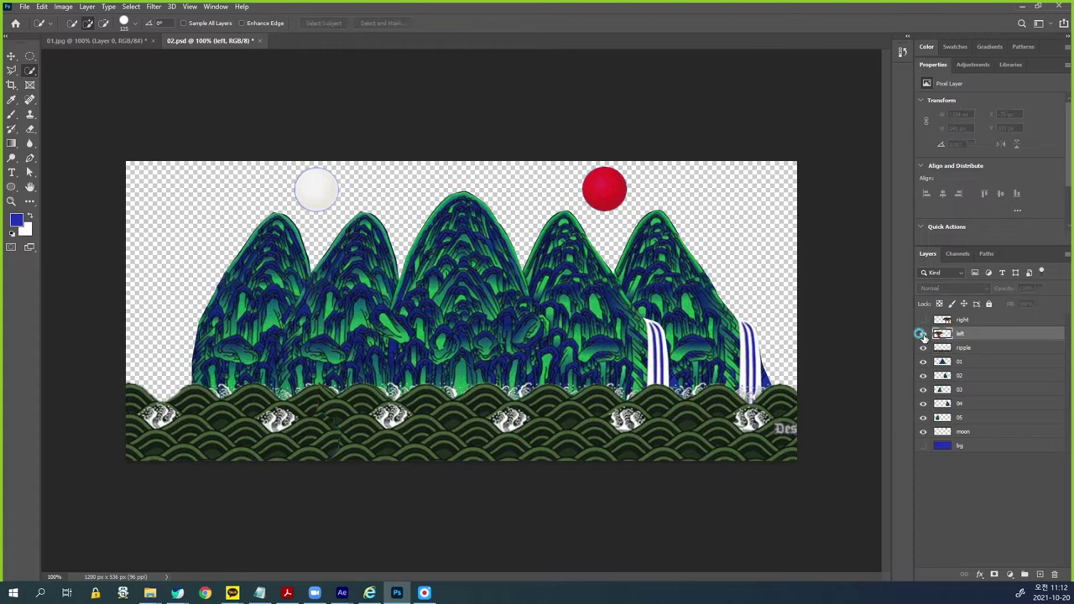
left_click(923, 319)
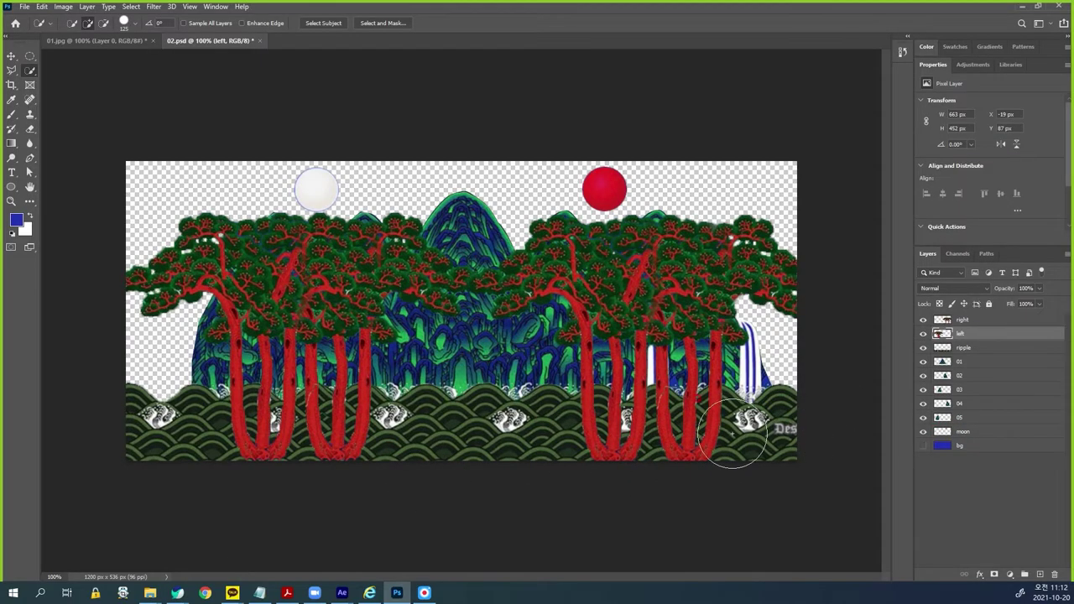
key("ctrl+s")
left_click(431, 550)
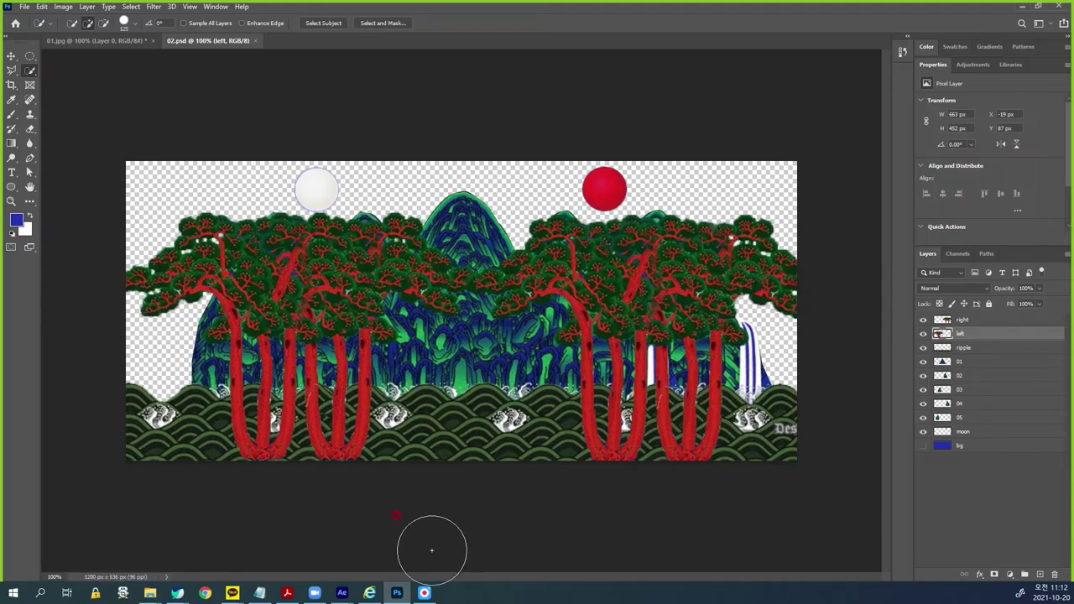
Step: Switch to After Effects and import 02.psd as Composition - Retain Layer Sizes with layer styles merged into footage
left_click(341, 592)
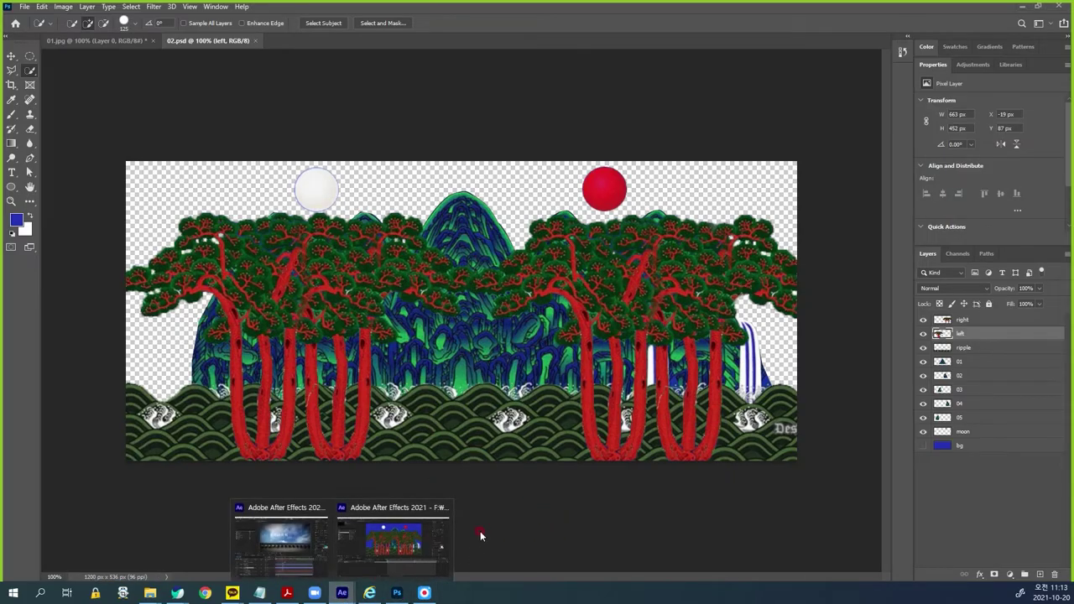
left_click(621, 485)
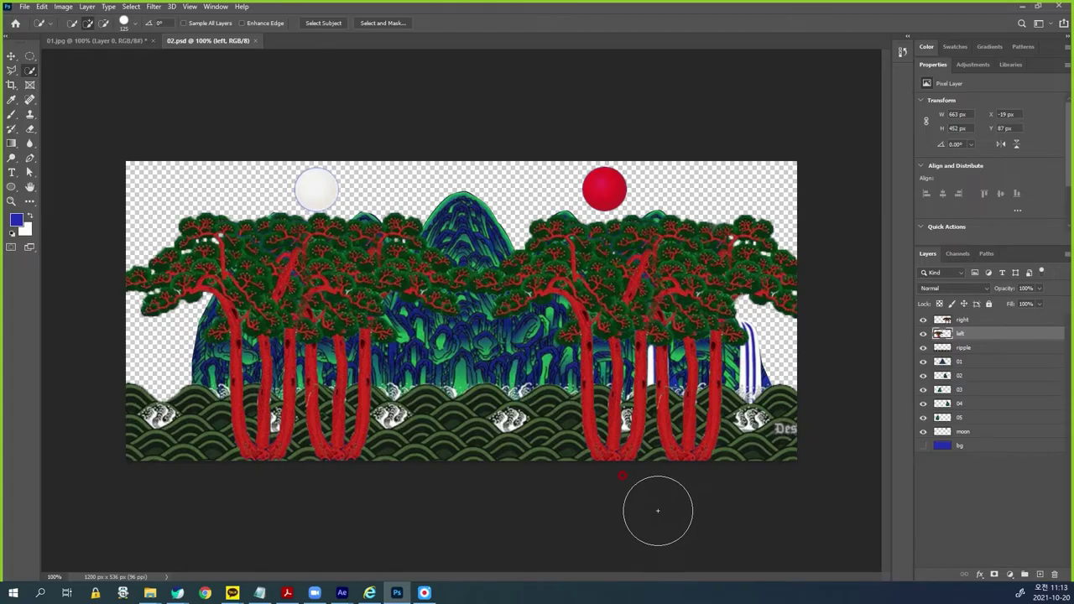
mouse_move(356, 595)
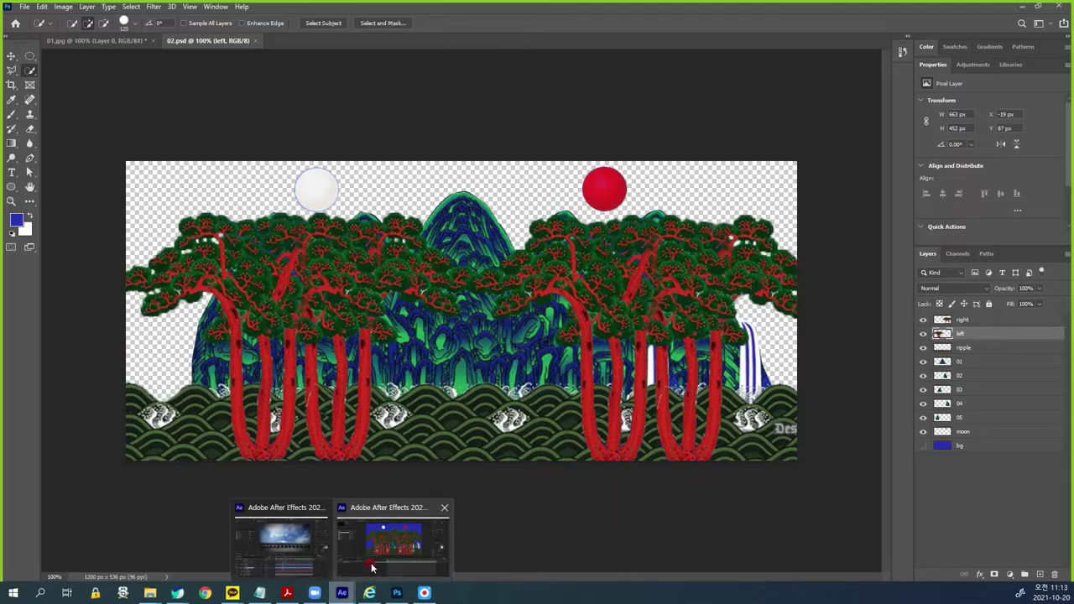
left_click(391, 537)
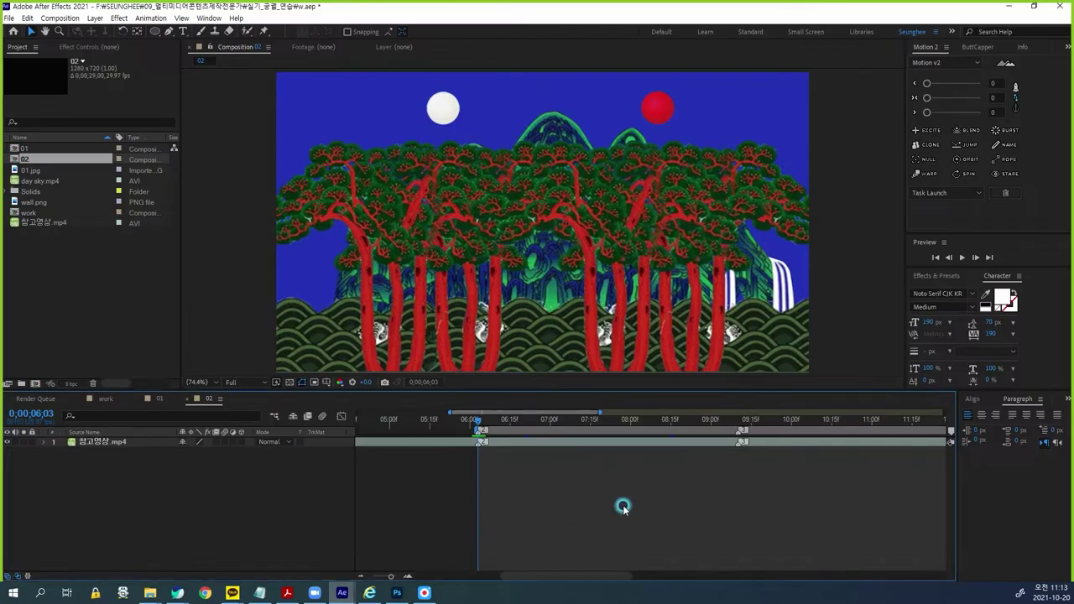
left_click(101, 273)
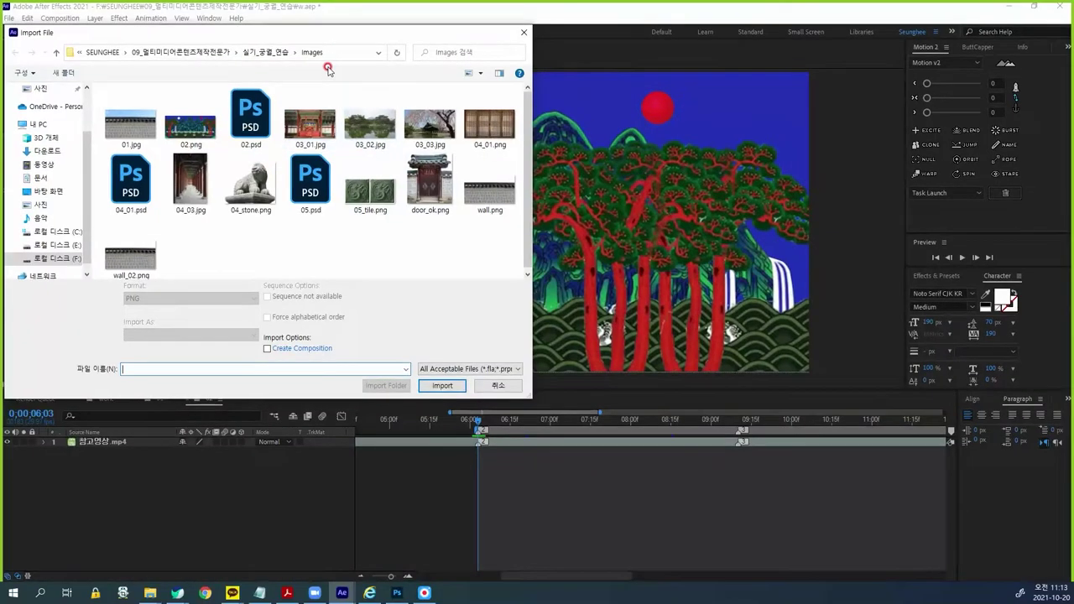
double_click(401, 188)
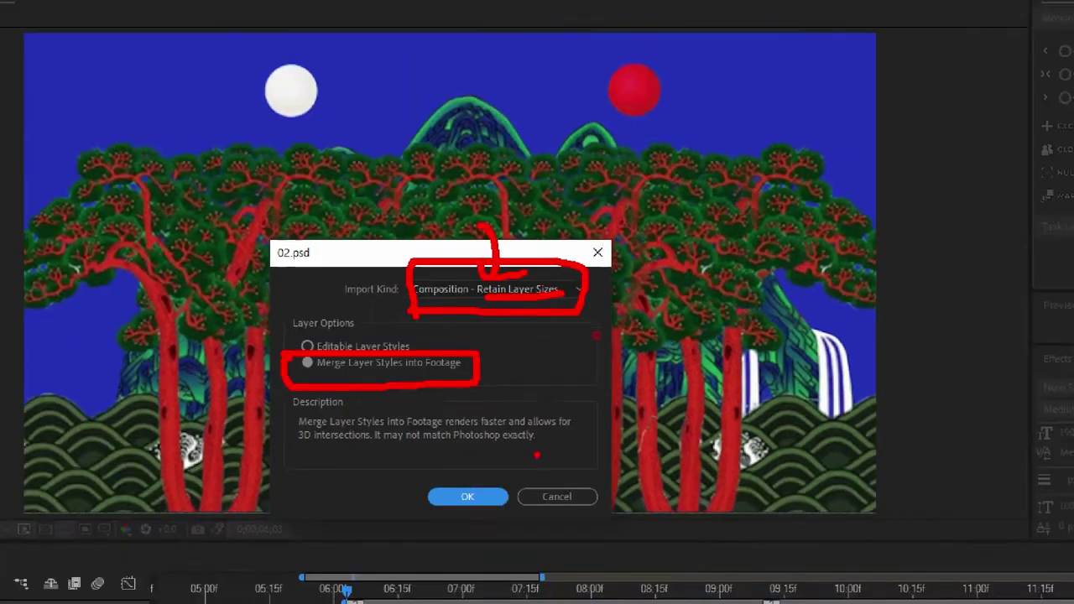
left_click(478, 500)
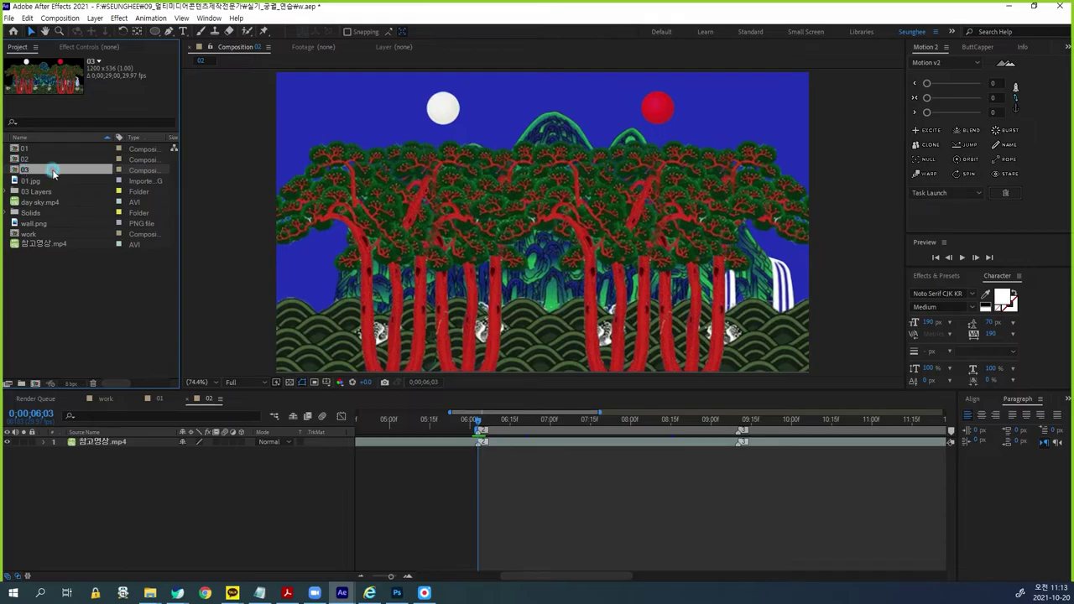
Step: Rename the composition imported from 02.psd to 02_layer
double_click(59, 170)
left_click(34, 172)
key("Return")
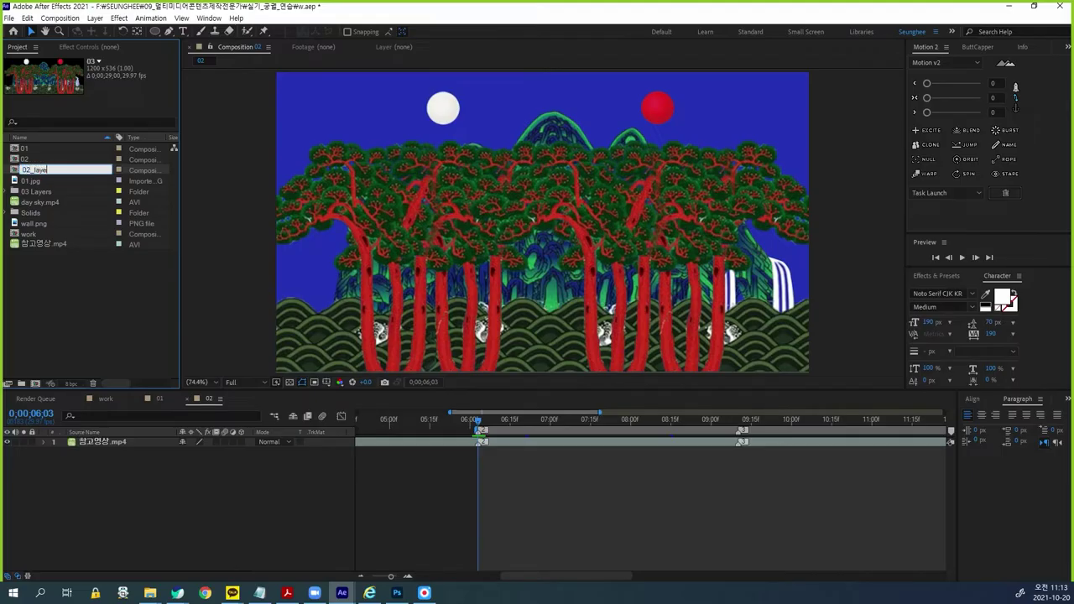
type("r")
key("Return")
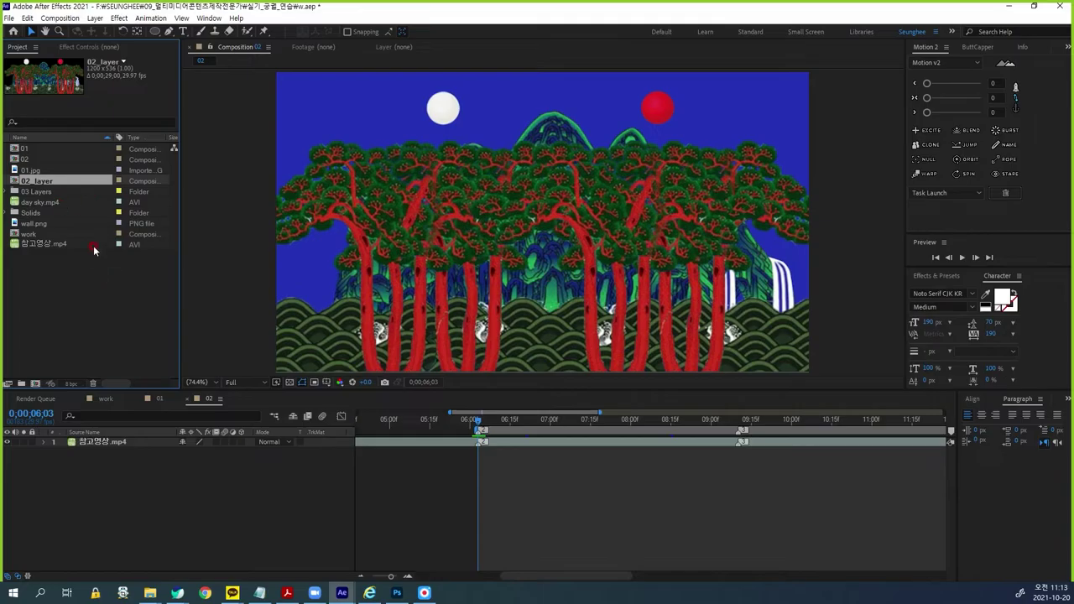
Step: Open the 02_layer composition and check its size, frame rate and duration in the composition settings
double_click(34, 181)
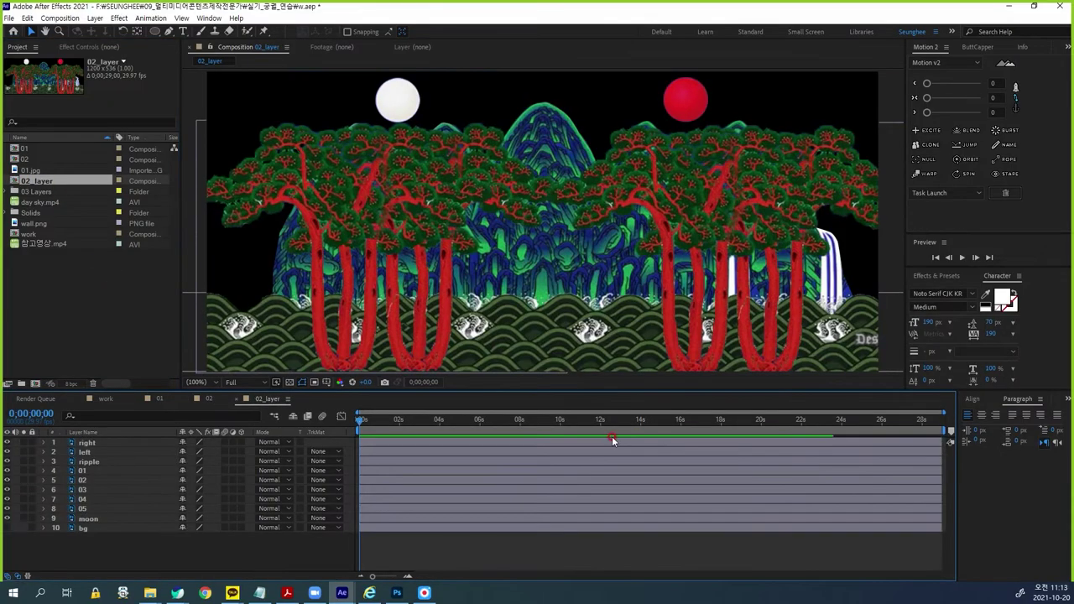
left_click(630, 549)
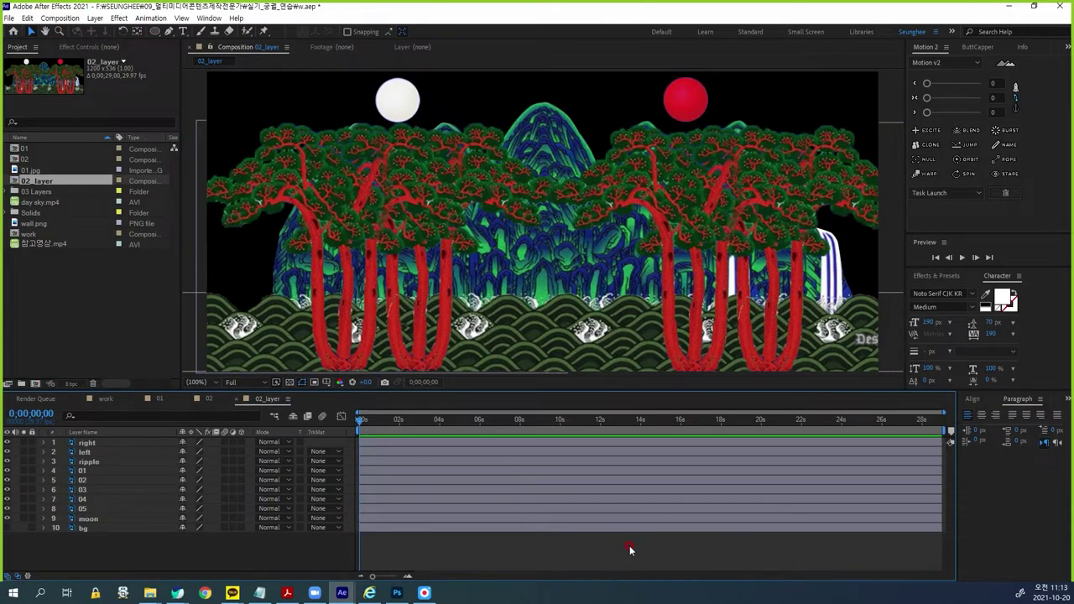
key("ctrl+k")
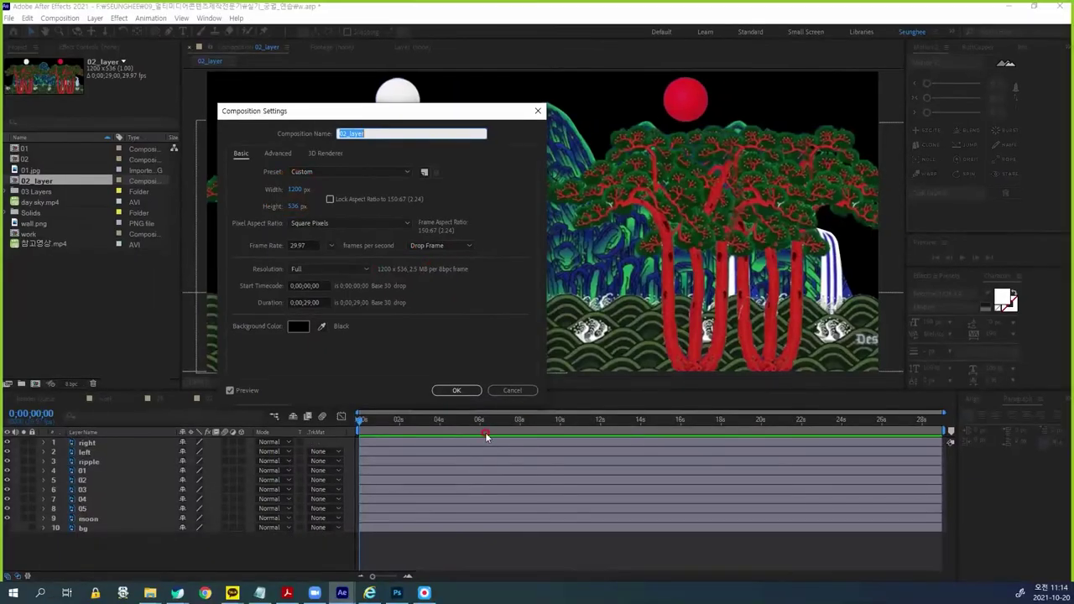
left_click(914, 603)
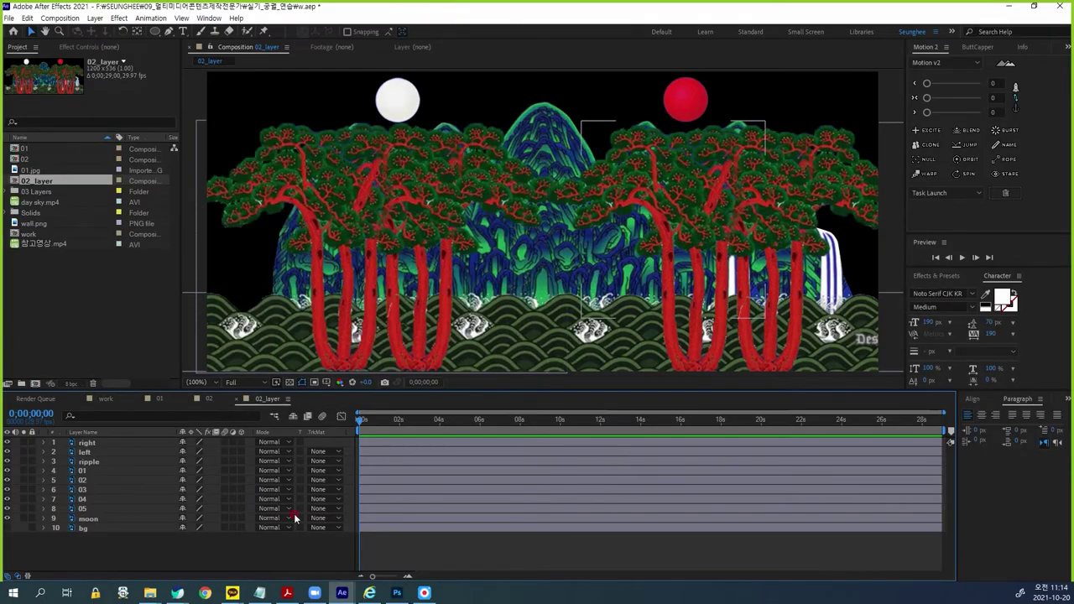
Step: Copy the nine layers from right to moon, without bg, from 02_layer into composition 02 above the reference video
left_click(91, 443)
left_click(93, 521, "shift")
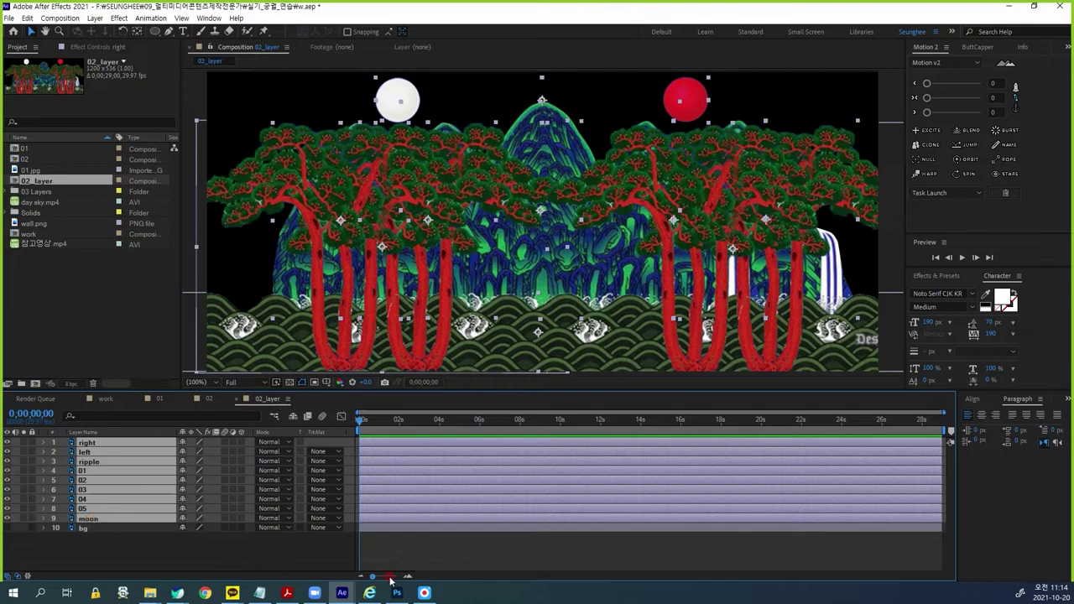
left_click(209, 403)
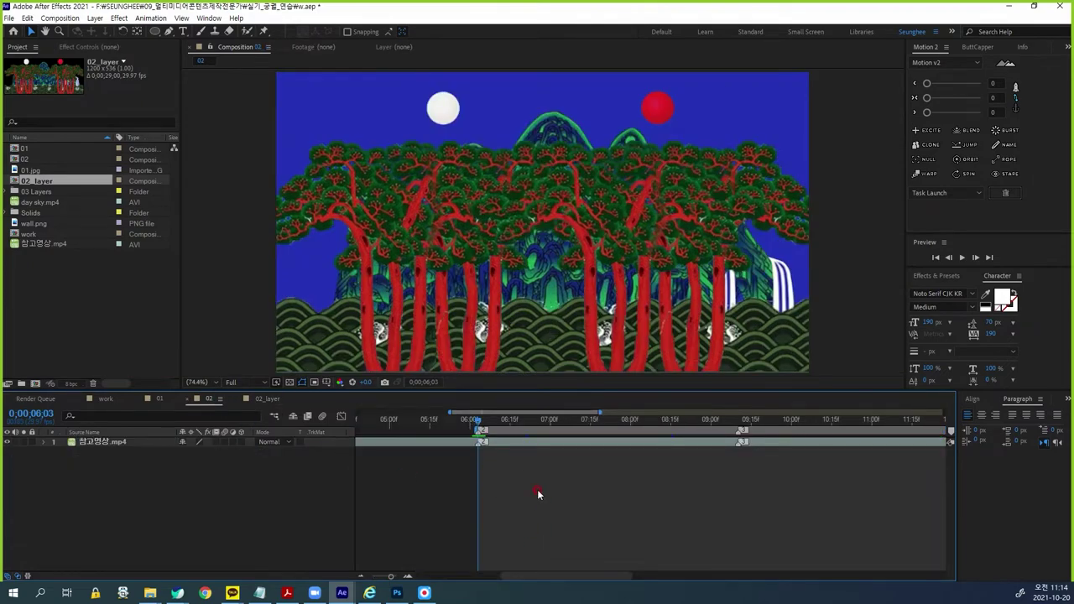
key("ctrl+v")
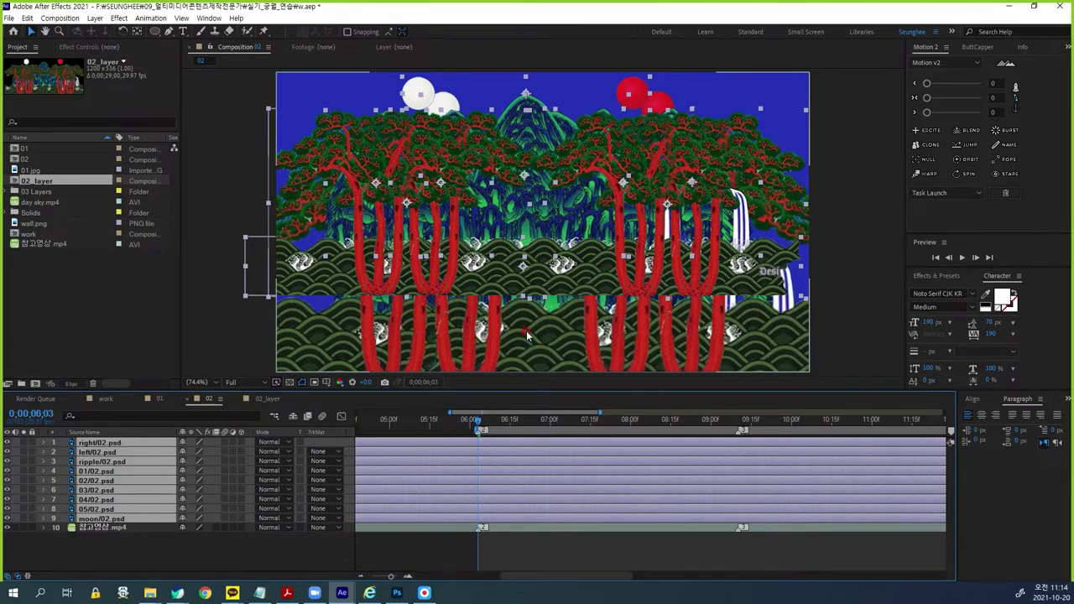
Step: Scale the nine pasted 02.psd layers to 125% and move them down over the matching artwork of the reference video
key("s")
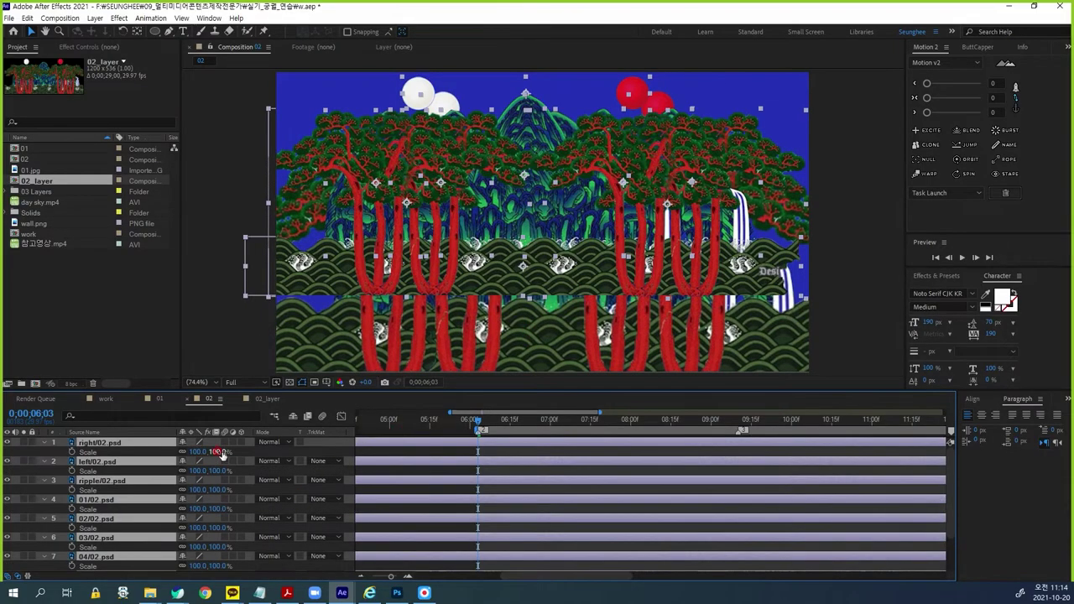
mouse_move(220, 451)
left_mouse_down()
mouse_move(241, 449)
mouse_move(232, 450)
left_mouse_up()
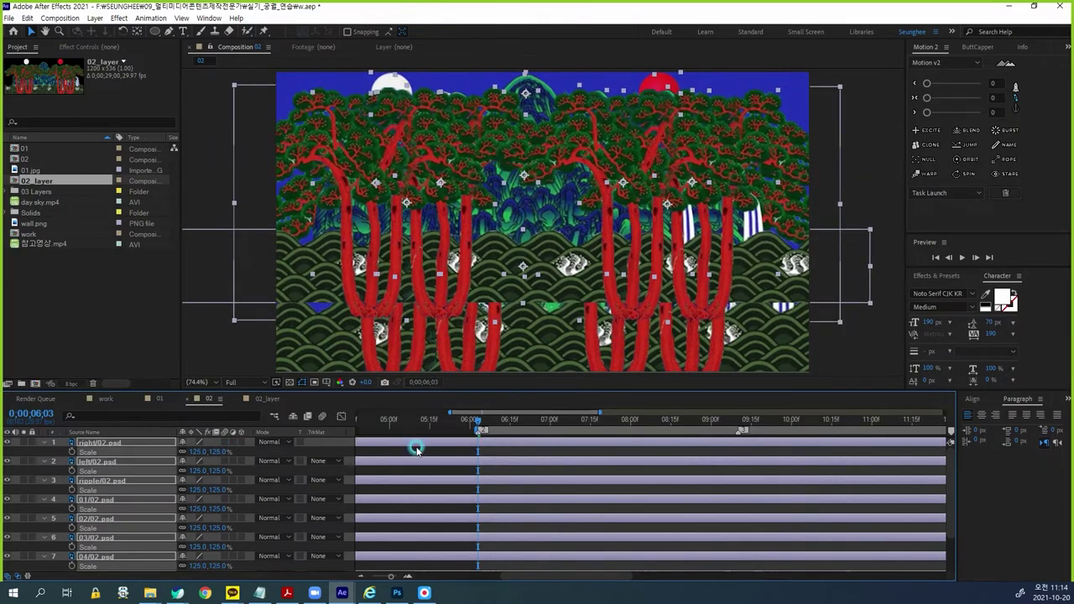
left_click_drag(460, 170, 487, 234)
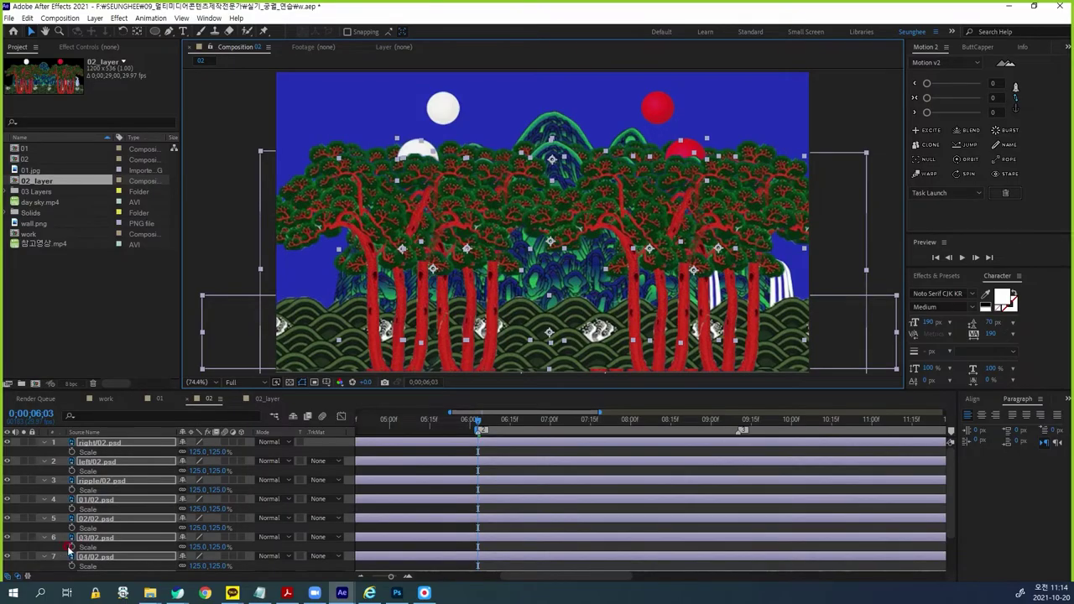
Step: Enlarge the timeline area and move the moon/02.psd layer up to the height of the reference's moon and sun
left_click_drag(321, 390, 324, 344)
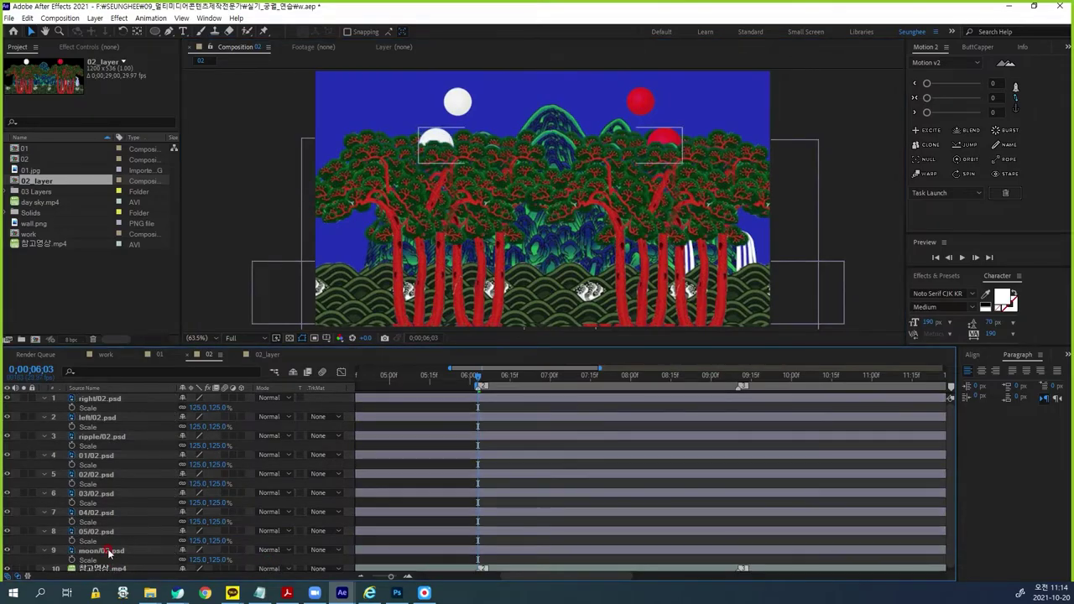
left_click(101, 550)
left_click_drag(441, 140, 446, 97)
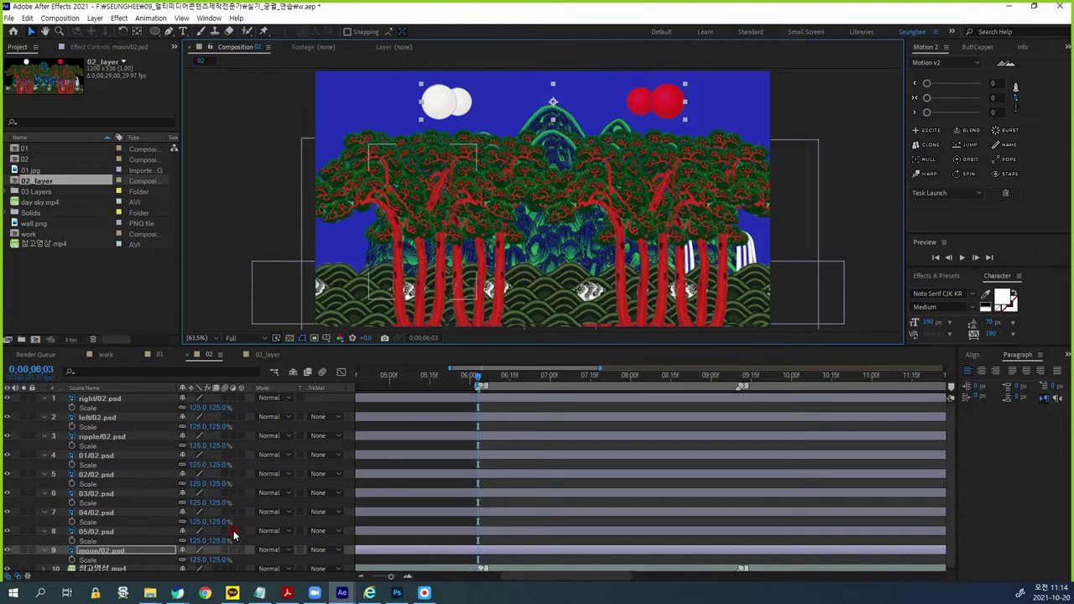
Step: Scale the moon/02.psd layer to 99% and fit its moon and sun over those of the reference video
mouse_move(220, 558)
left_mouse_down()
mouse_move(202, 557)
mouse_move(214, 556)
left_mouse_up()
left_click_drag(456, 110, 453, 111)
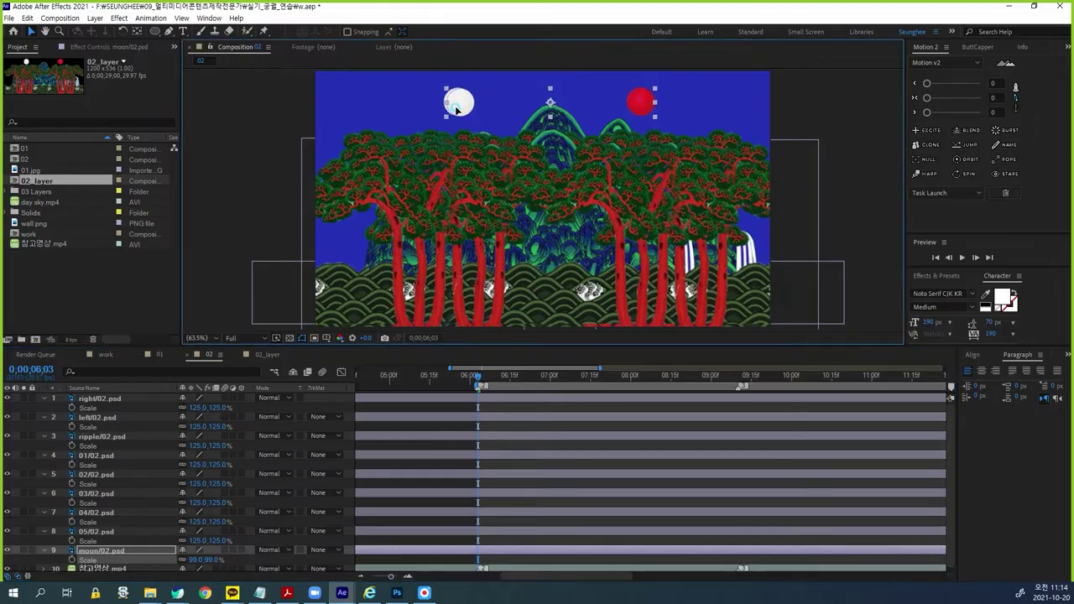
left_click_drag(452, 107, 451, 107)
left_click(148, 494)
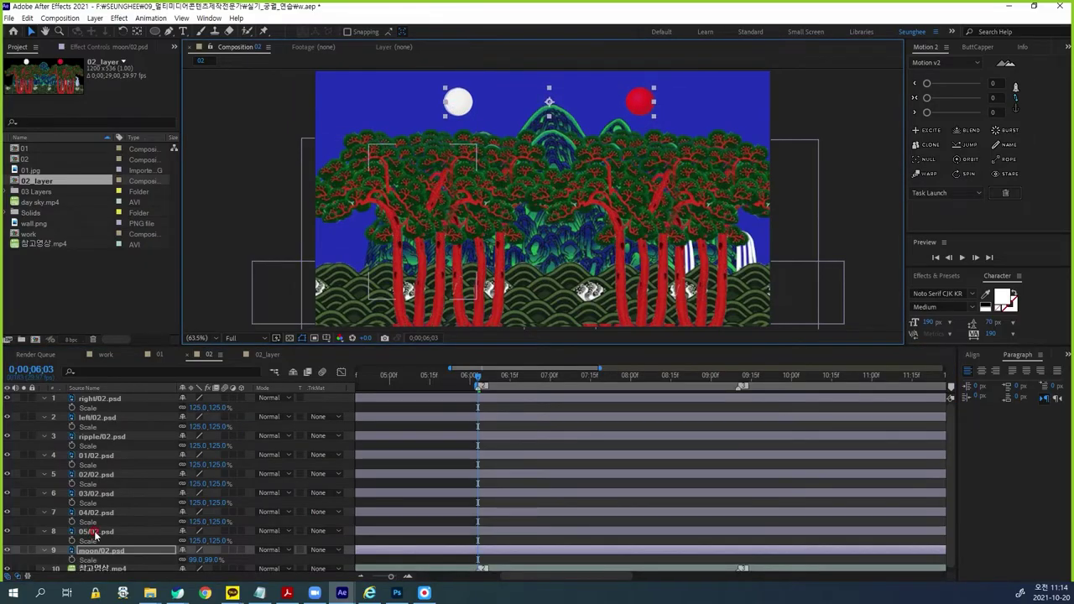
Step: Go to 0;00;08;26 and examine how the reference video's artwork lines up with the 02.psd layers
left_click(94, 531)
left_click(528, 382)
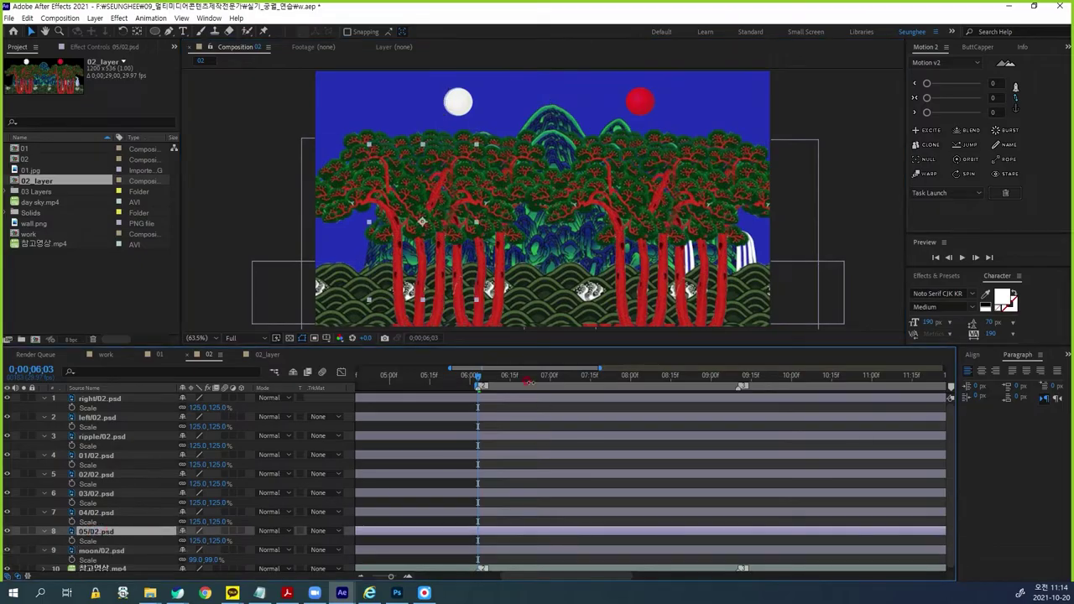
left_click_drag(480, 379, 704, 404)
left_click(113, 551, "shift")
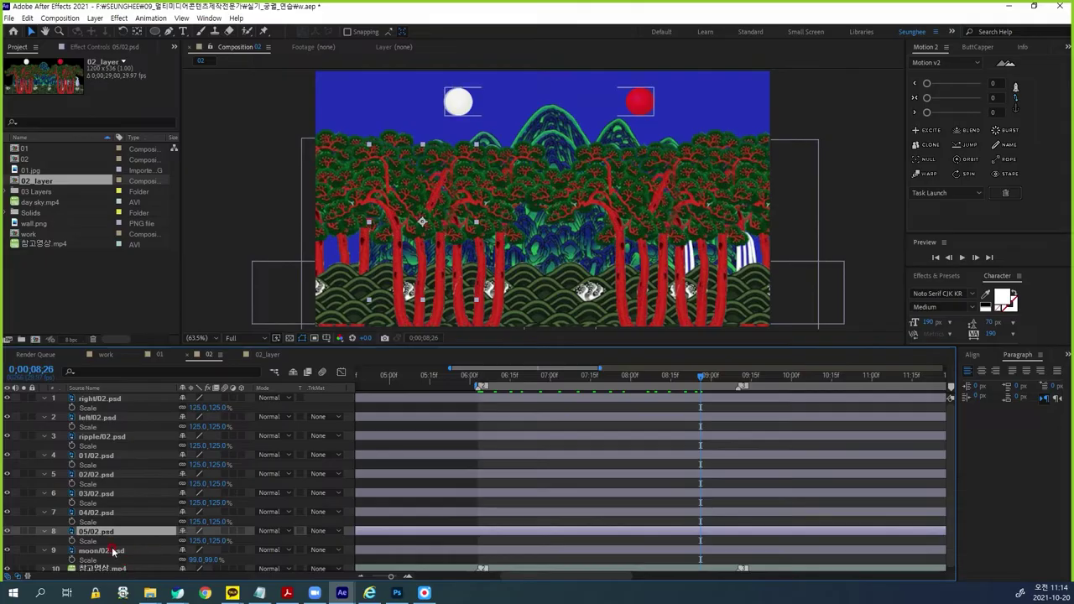
left_click(101, 566)
left_click(18, 569)
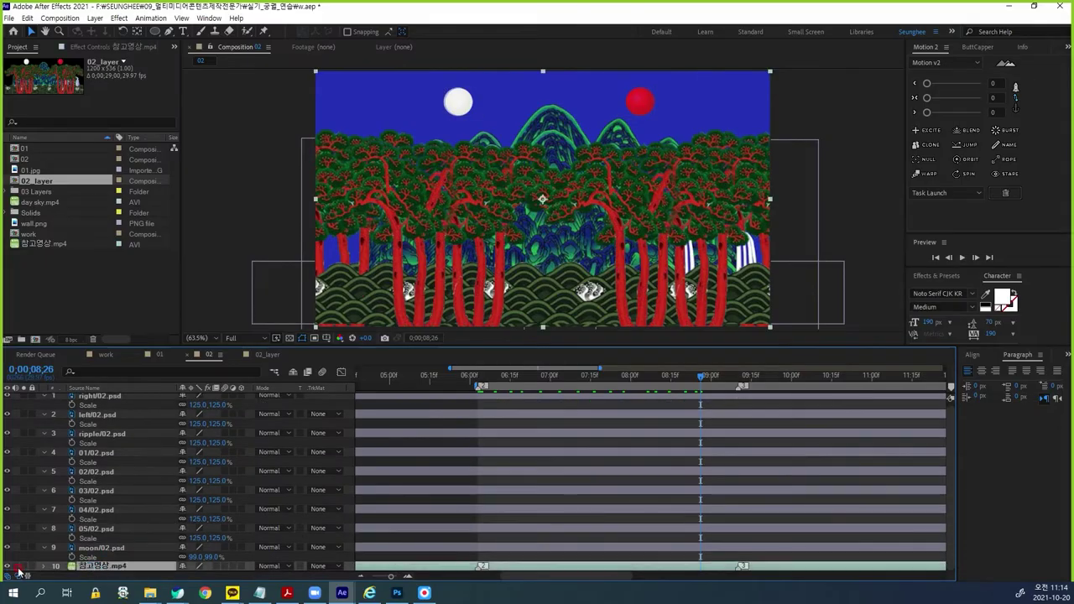
left_click(26, 569)
left_click(27, 569)
Step: Move the mountain layers 01/02.psd to 05/02.psd up and slightly right, and shift ripple/02.psd slightly left and down
left_click(99, 528)
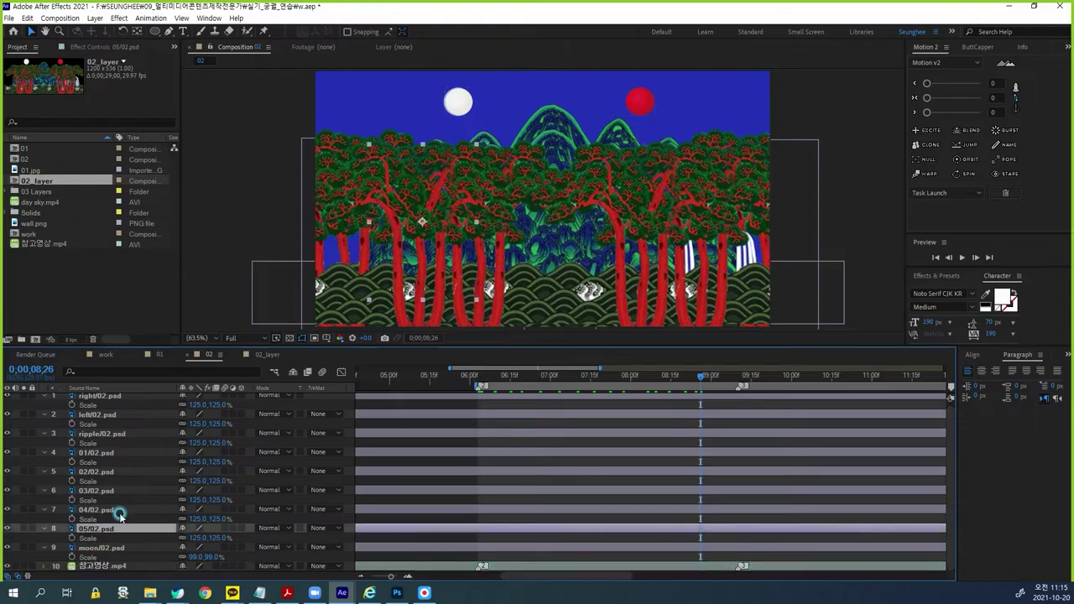
left_click(95, 452, "shift")
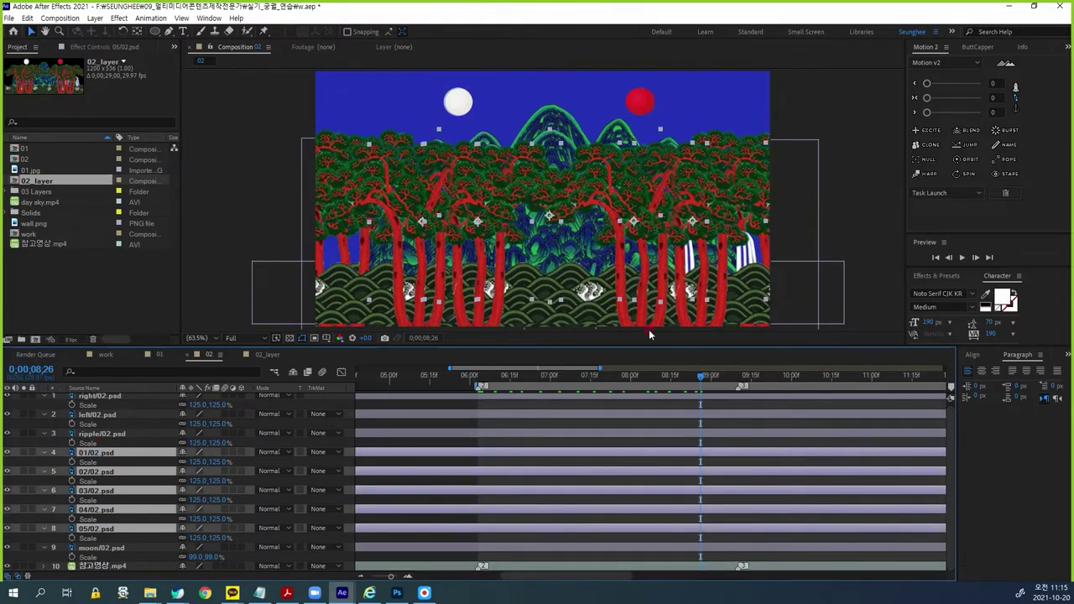
left_click_drag(553, 144, 552, 119)
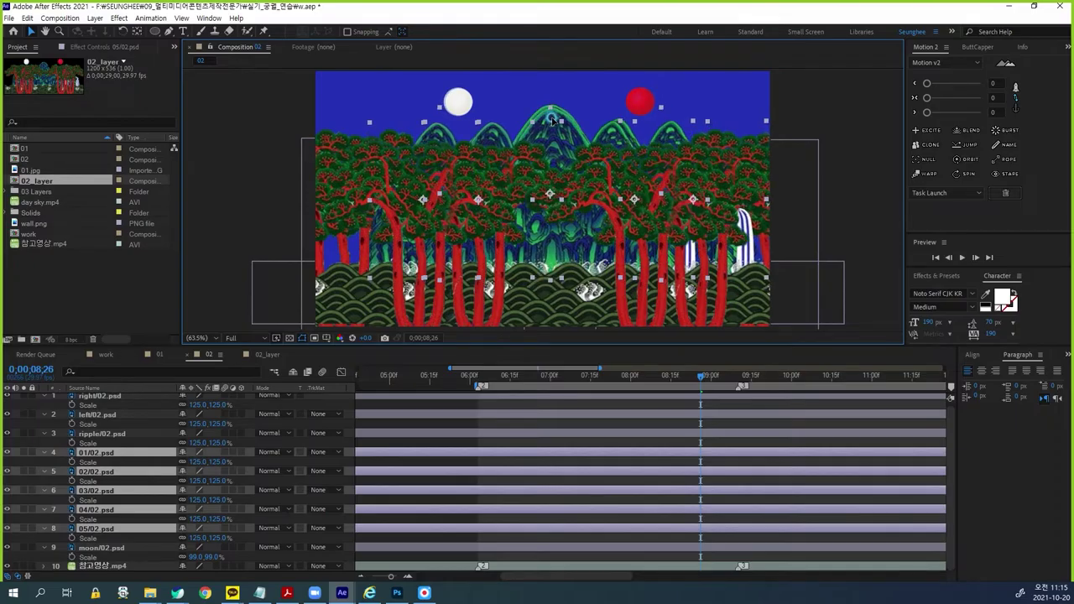
left_click_drag(550, 117, 556, 119)
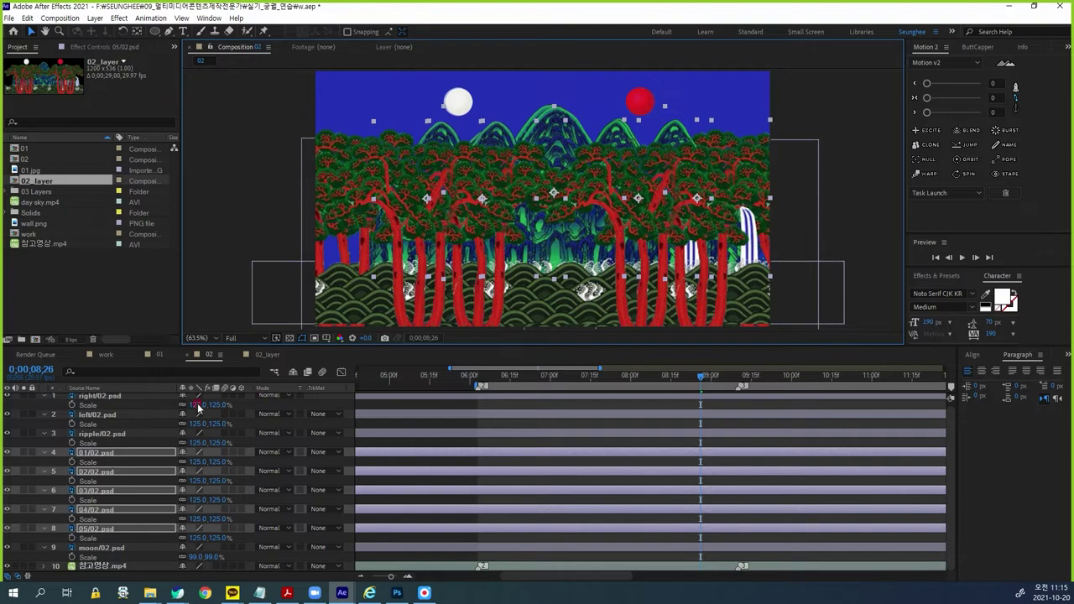
left_click(123, 432)
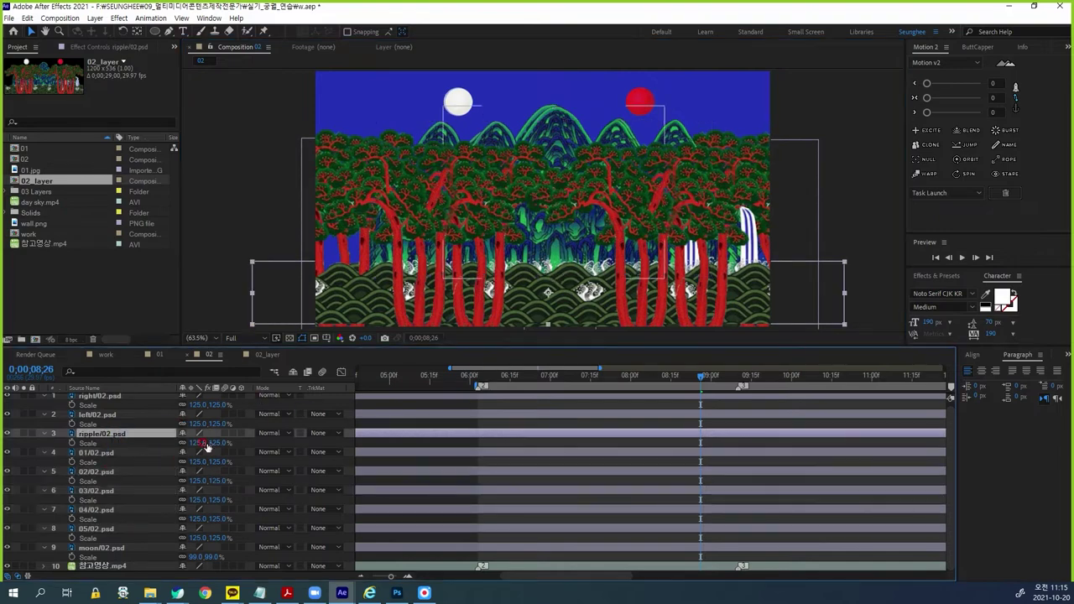
mouse_move(553, 304)
left_mouse_down()
mouse_move(532, 309)
mouse_move(543, 311)
left_mouse_up()
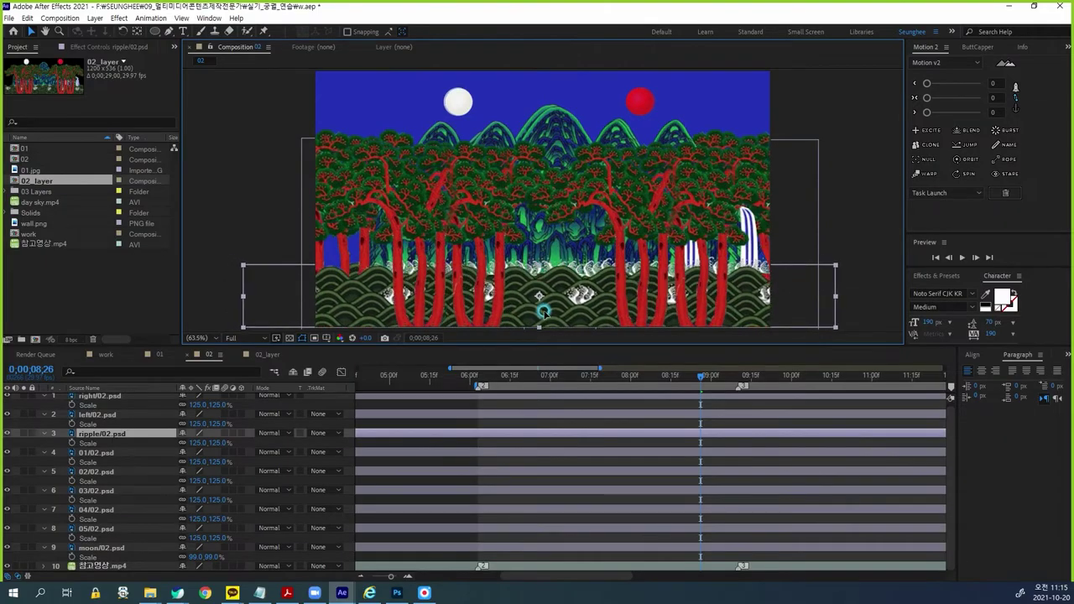
Step: Move the left/02.psd trees left and slightly up, partly past the canvas's left edge
left_click(99, 415)
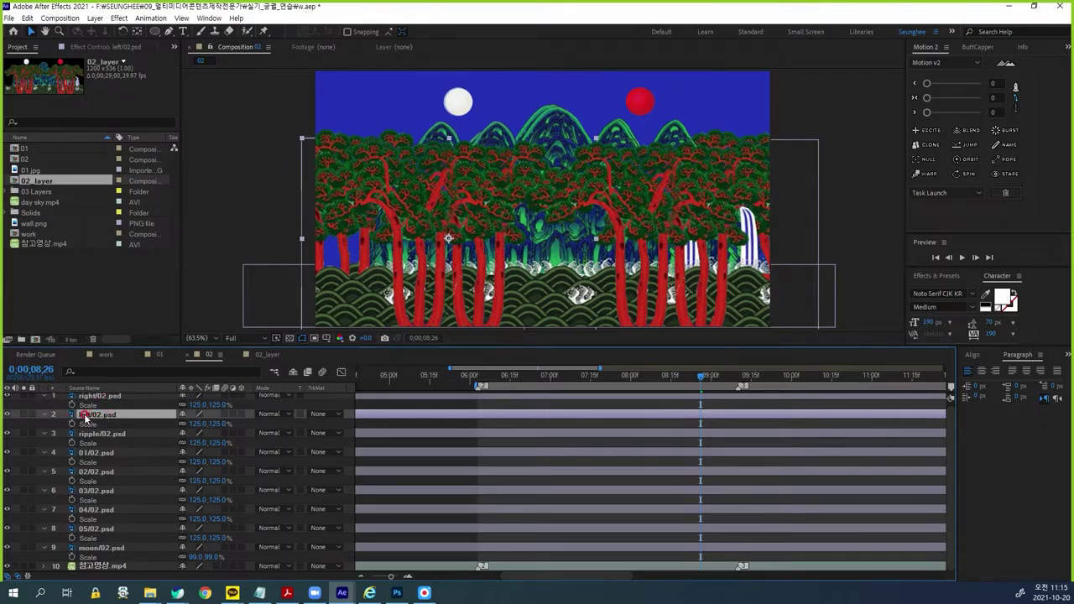
left_click_drag(468, 234, 370, 224)
Step: Return to 0;00;06;03 and examine what the left/02.psd layer covers by hiding and showing it
left_click(478, 378)
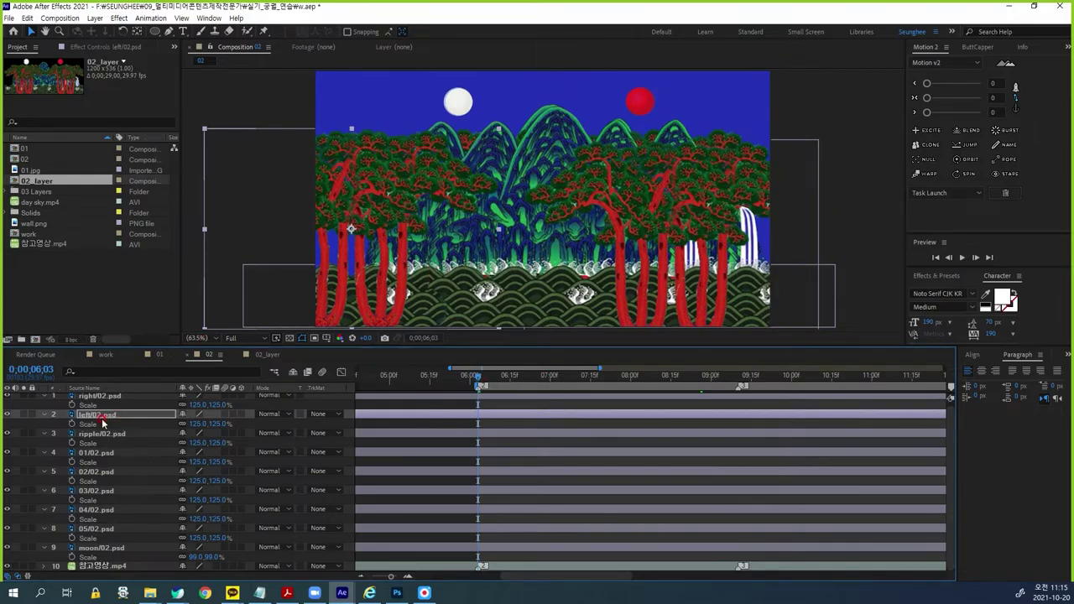
left_click(7, 415)
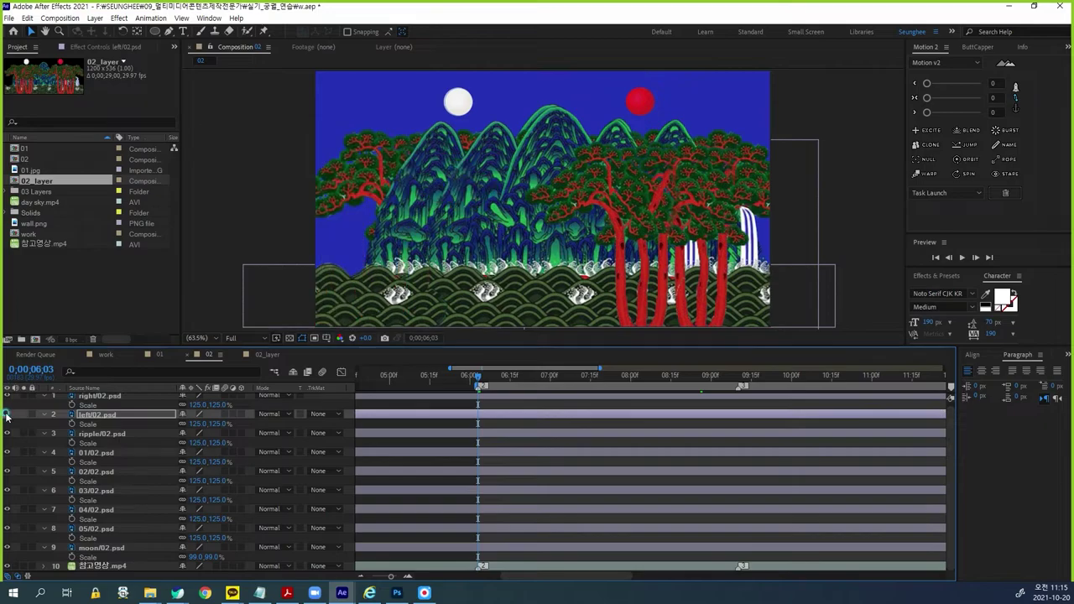
left_click(7, 414)
left_click(7, 414)
left_click(6, 415)
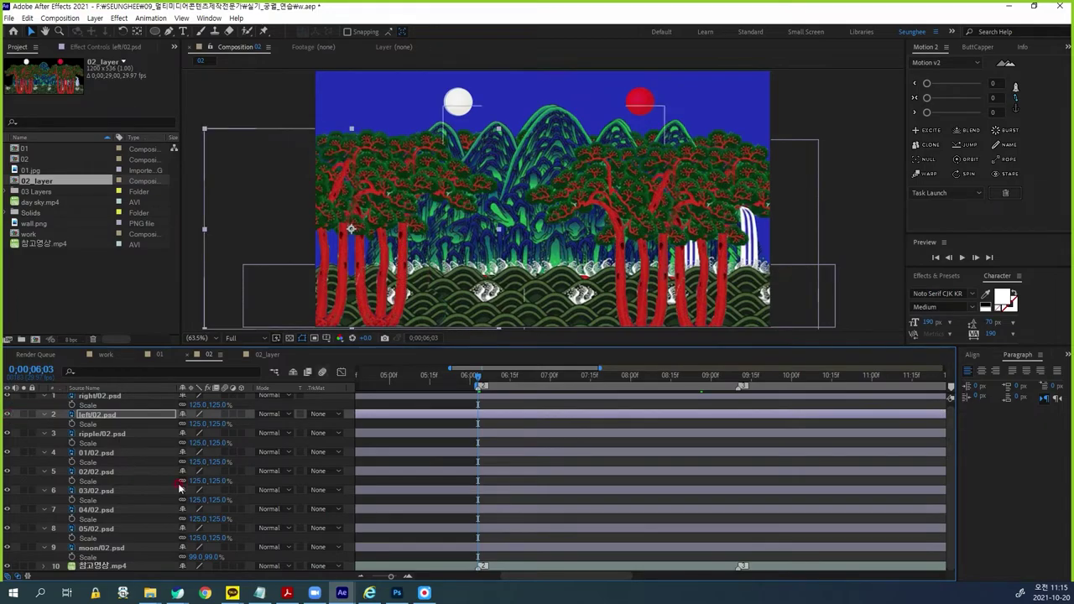
left_click(101, 433)
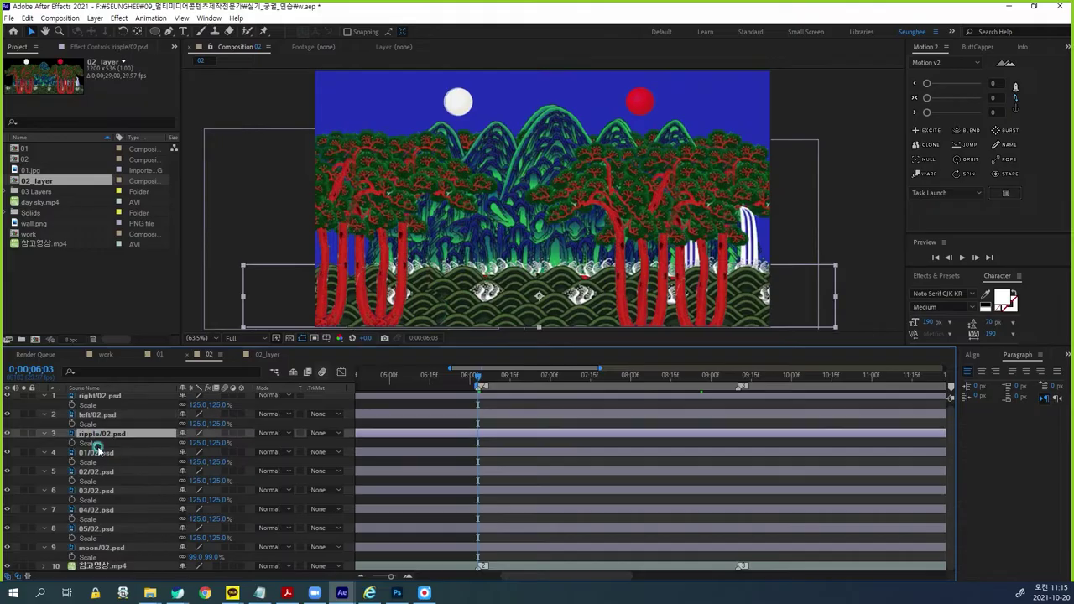
left_click(92, 549, "shift")
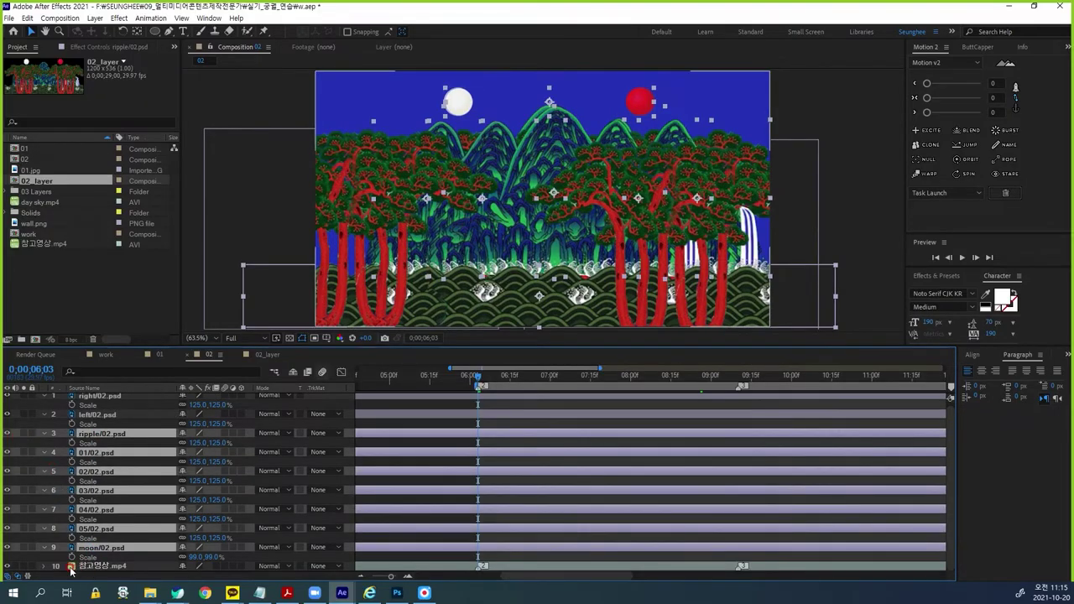
left_click(105, 414)
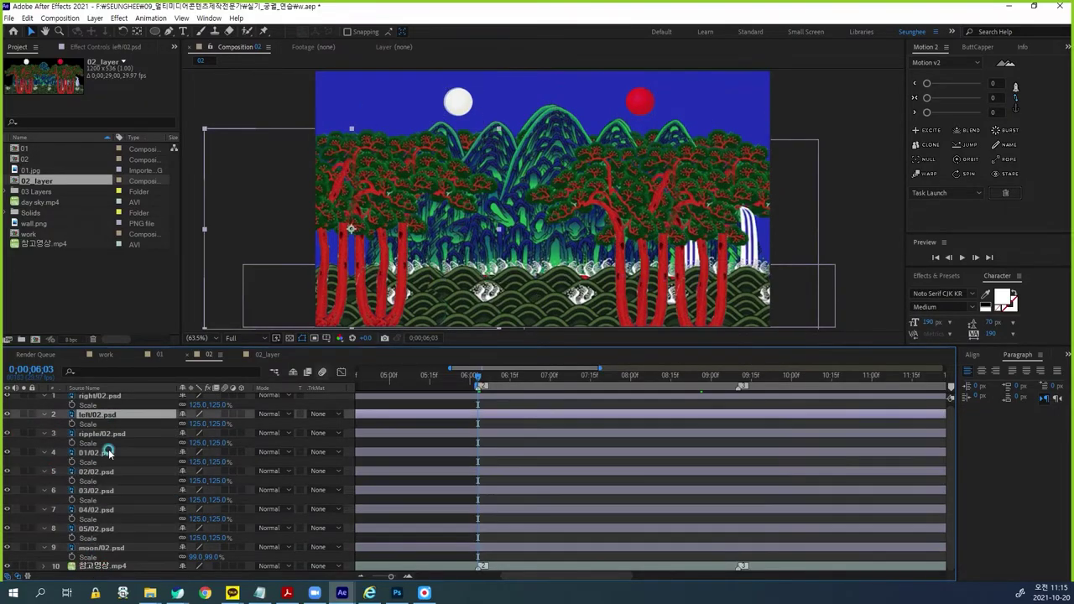
Step: Solo the reference video, left/02.psd and right/02.psd, and move the left/02.psd trees over the reference's left tree group
left_click(101, 568)
left_click(23, 567)
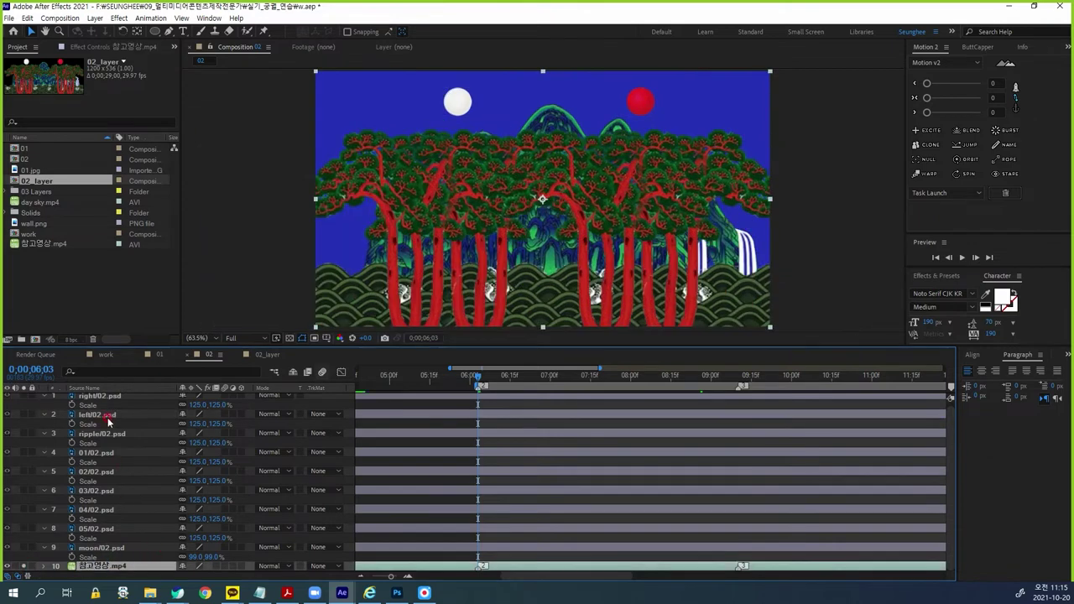
left_click(107, 418)
left_click(23, 415)
left_click(24, 397)
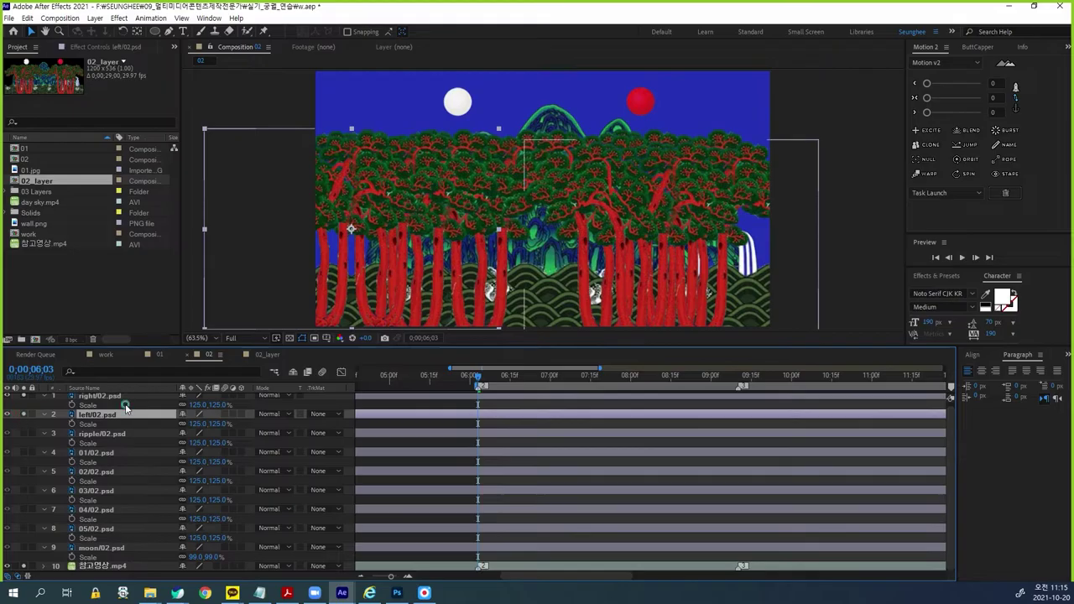
left_click_drag(362, 225, 457, 226)
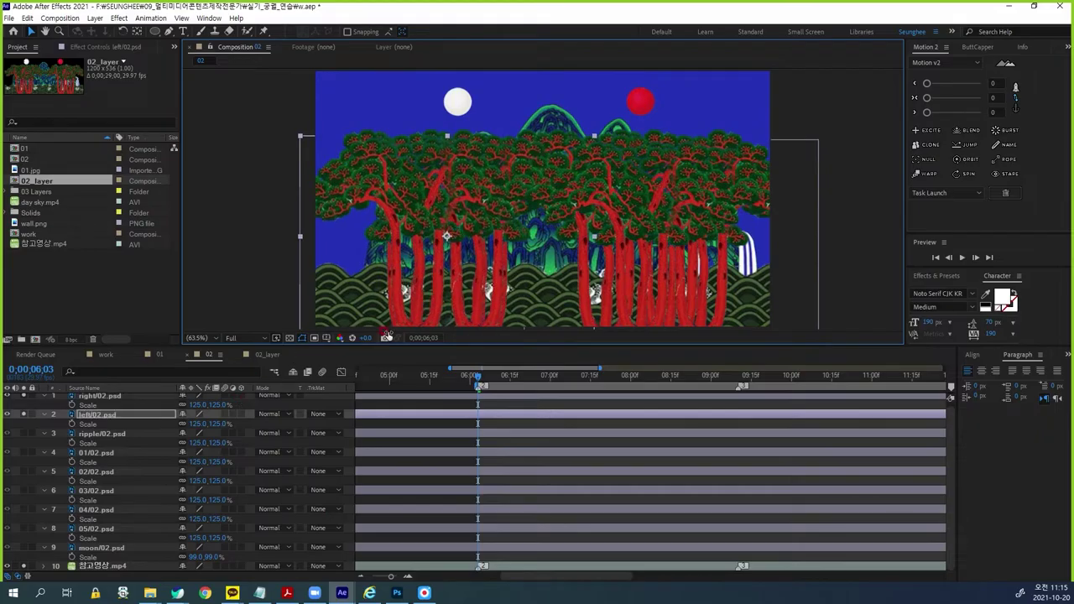
left_click_drag(452, 215, 452, 193)
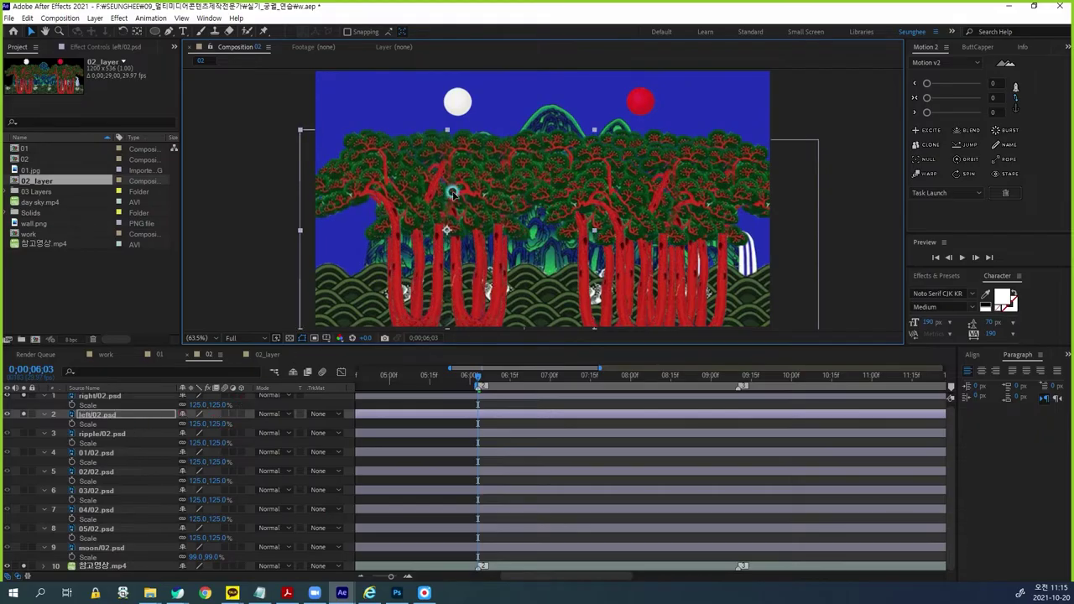
Step: Move the right/02.psd trees left over the reference's right tree group and unsolo the three layers
left_click(97, 395)
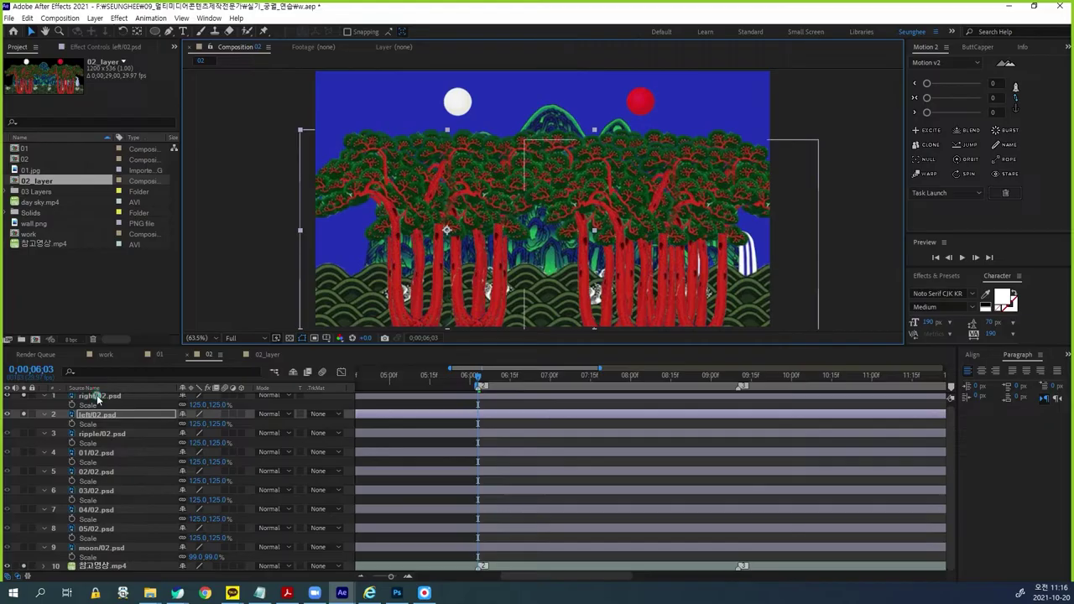
left_click_drag(663, 228, 612, 224)
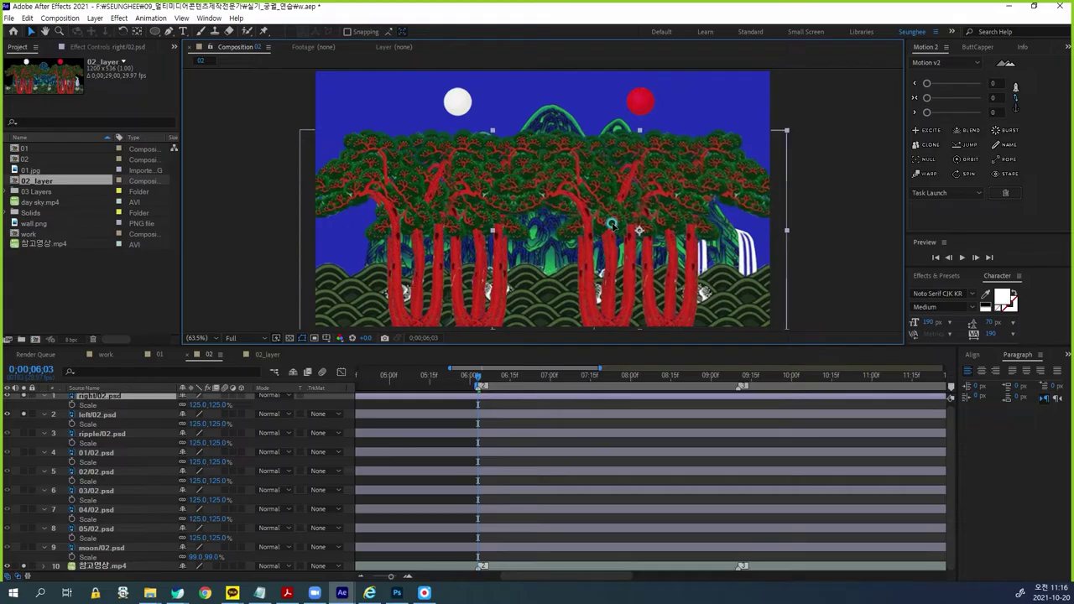
left_click(25, 414)
left_click(24, 396)
left_click(24, 567)
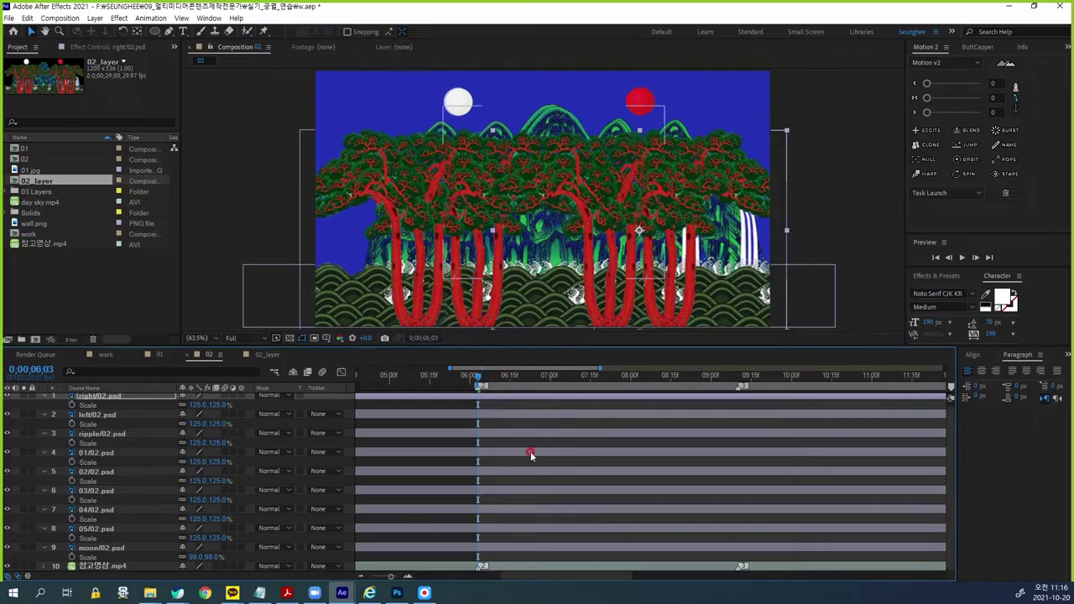
Step: Collapse the properties of the nine 02.psd layers, then solo the reference video and scrub its opening movement up to 0;00;06;08
left_click(101, 547, "shift")
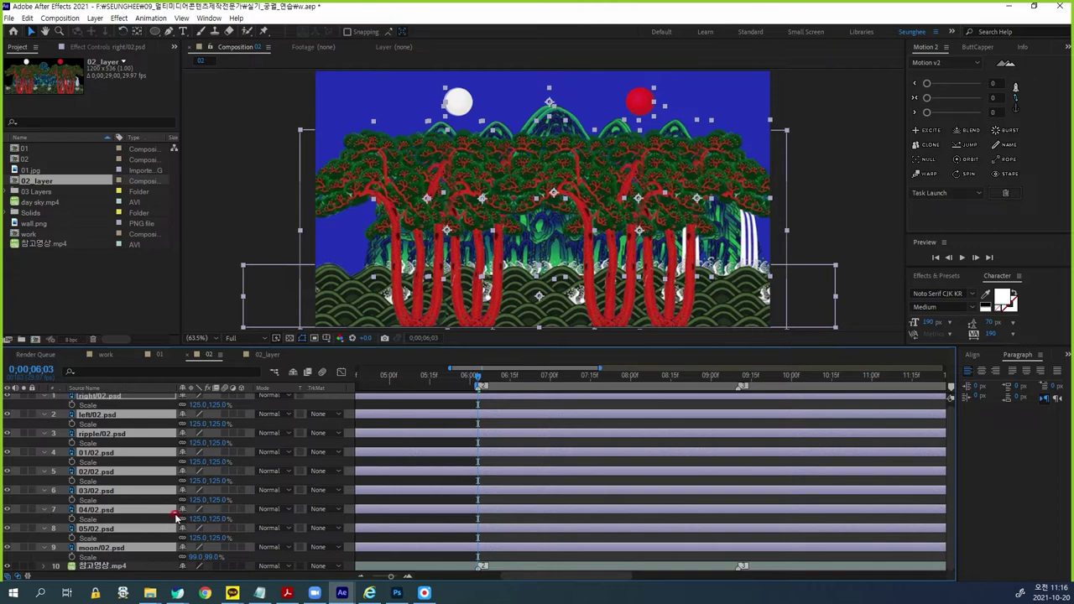
key("s")
left_click(214, 500)
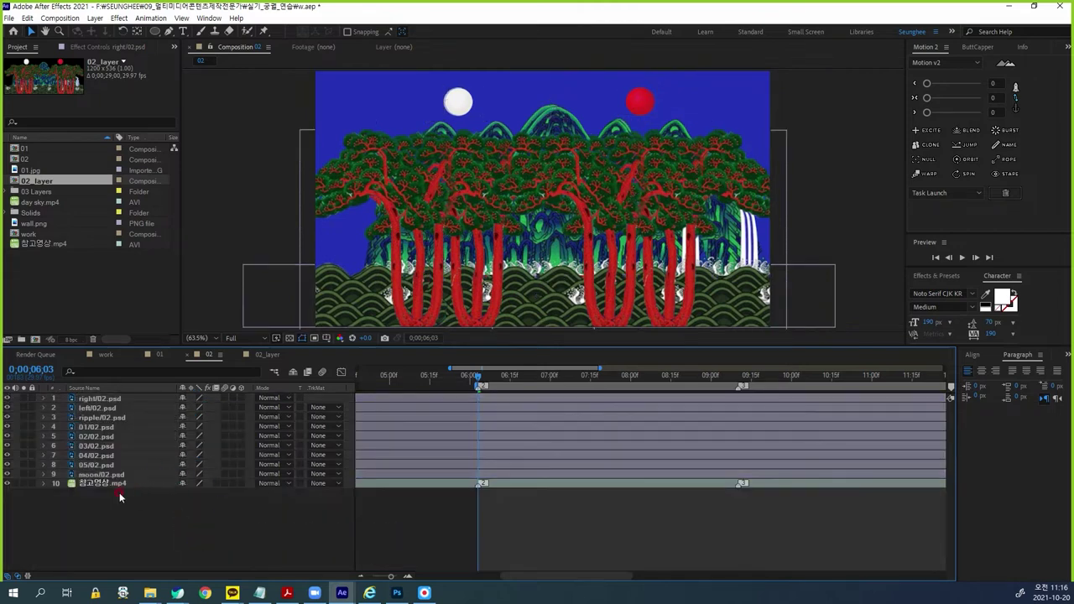
left_click(24, 484)
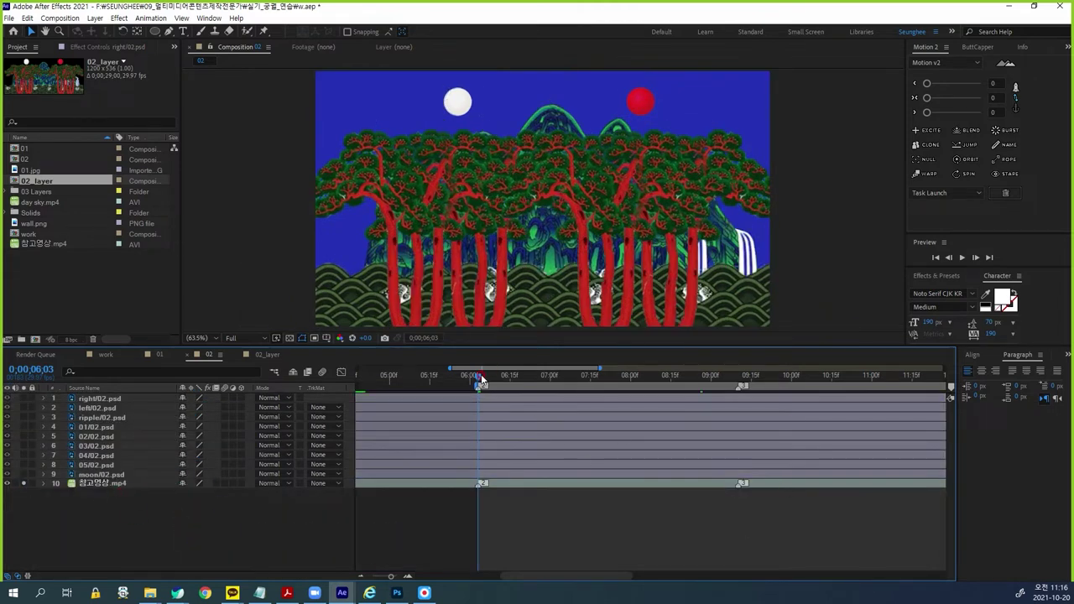
mouse_move(479, 382)
left_mouse_down()
mouse_move(512, 385)
mouse_move(479, 387)
mouse_move(491, 392)
left_mouse_up()
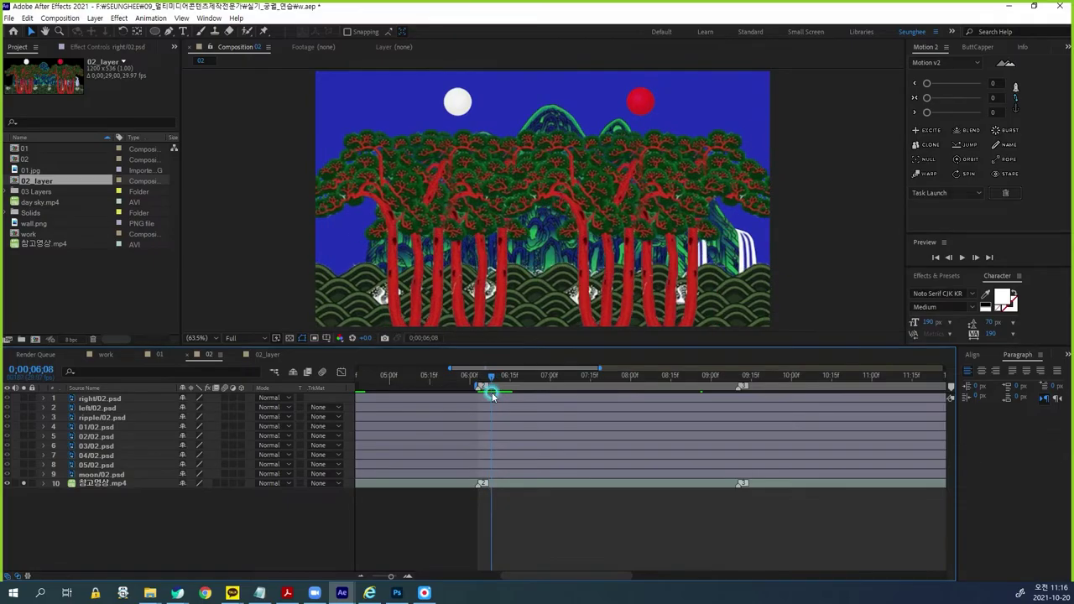
Step: Start Position keyframes on right/02.psd and left/02.psd at 0;00;06;07, where the reference's tree groups begin to part
left_click(99, 408)
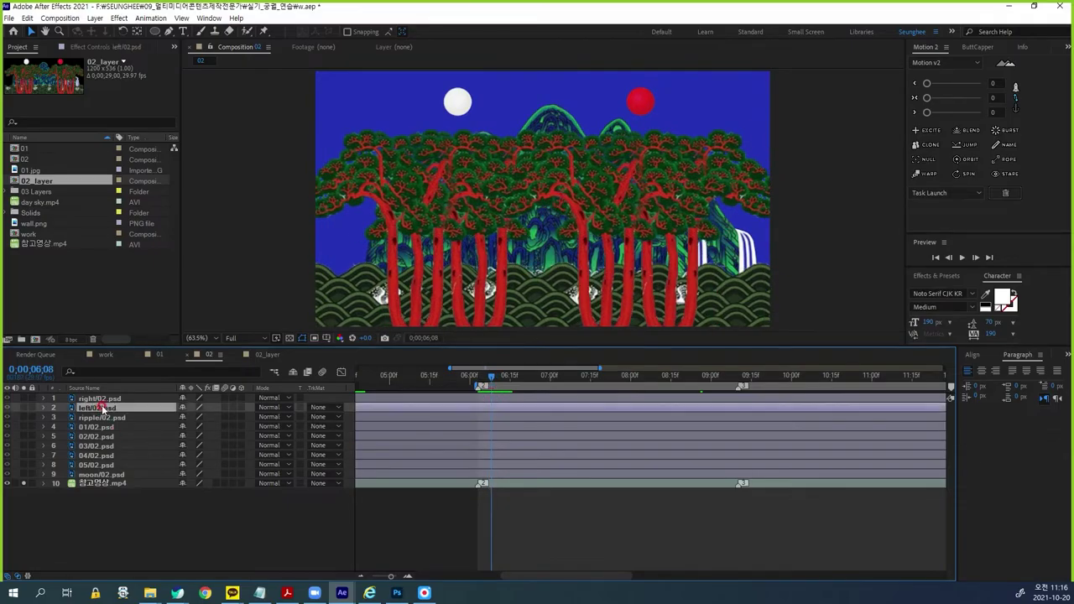
left_click(100, 399, "shift")
key("End")
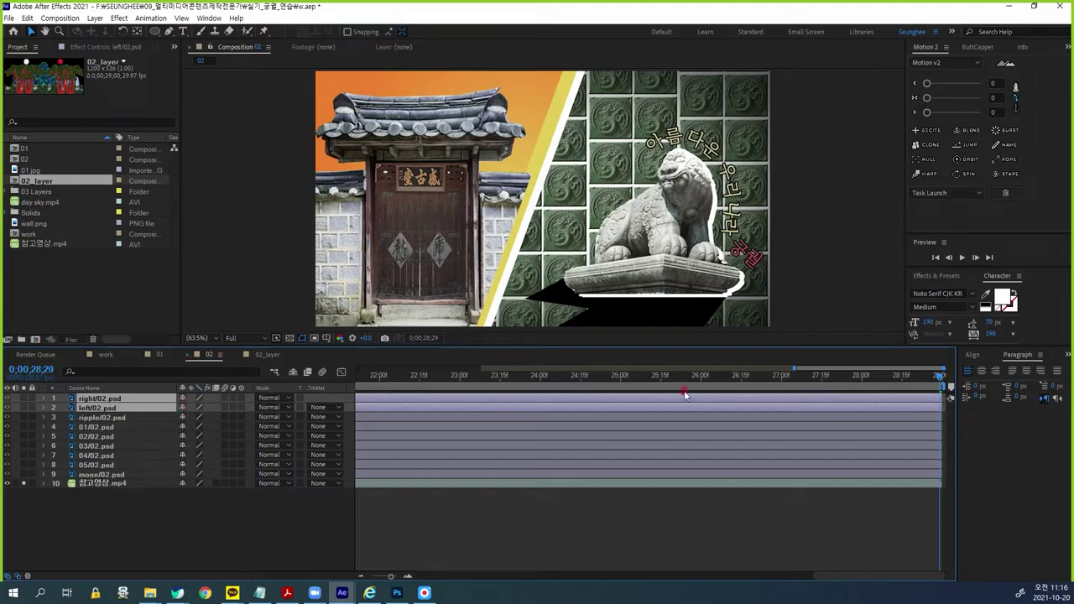
left_click_drag(792, 367, 417, 367)
left_click(432, 380)
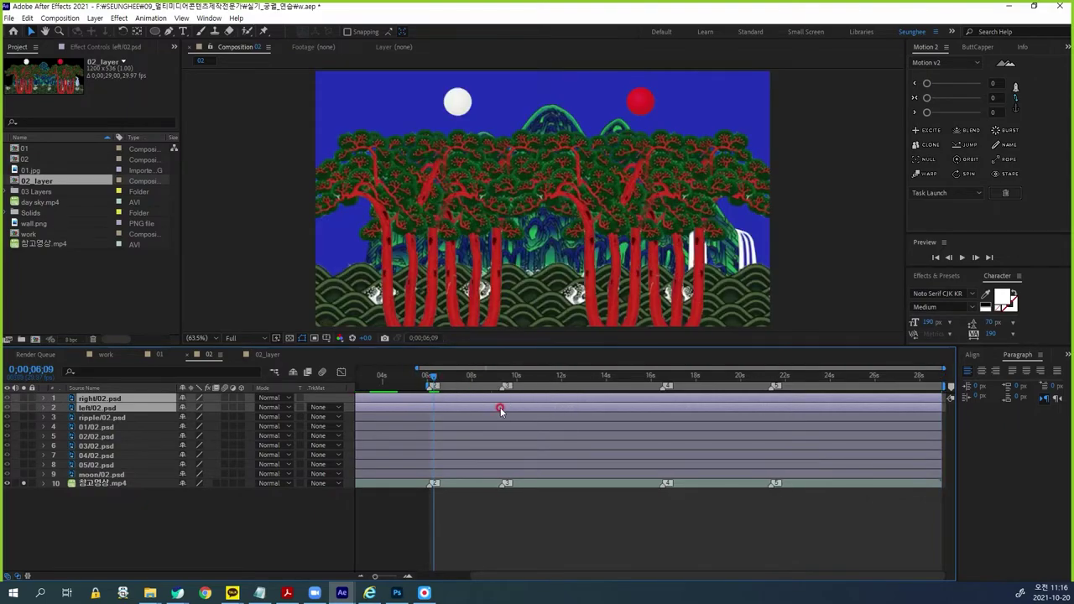
key("p")
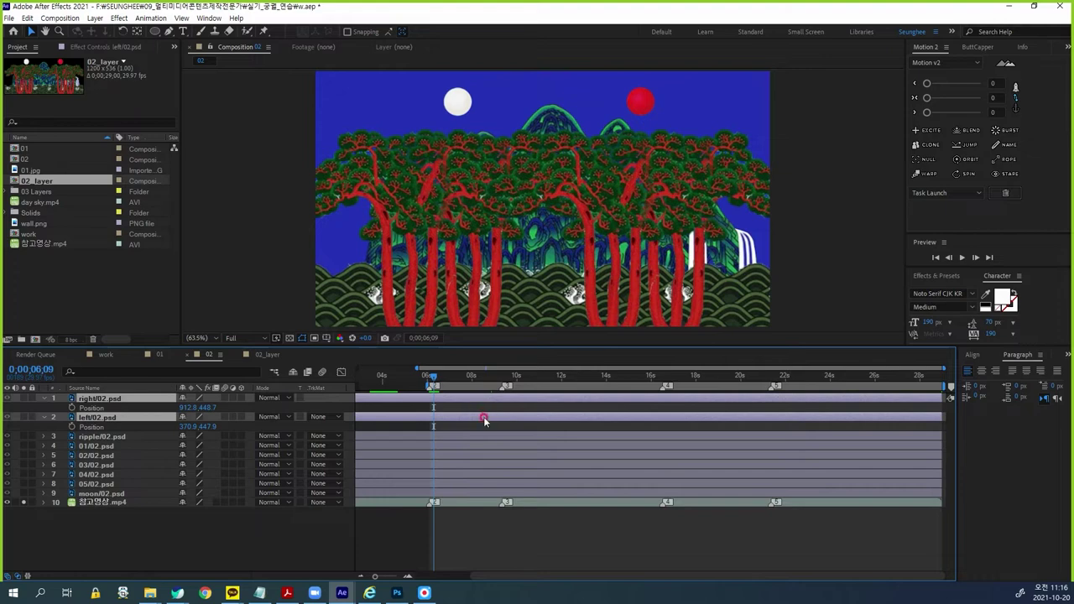
left_click(431, 380)
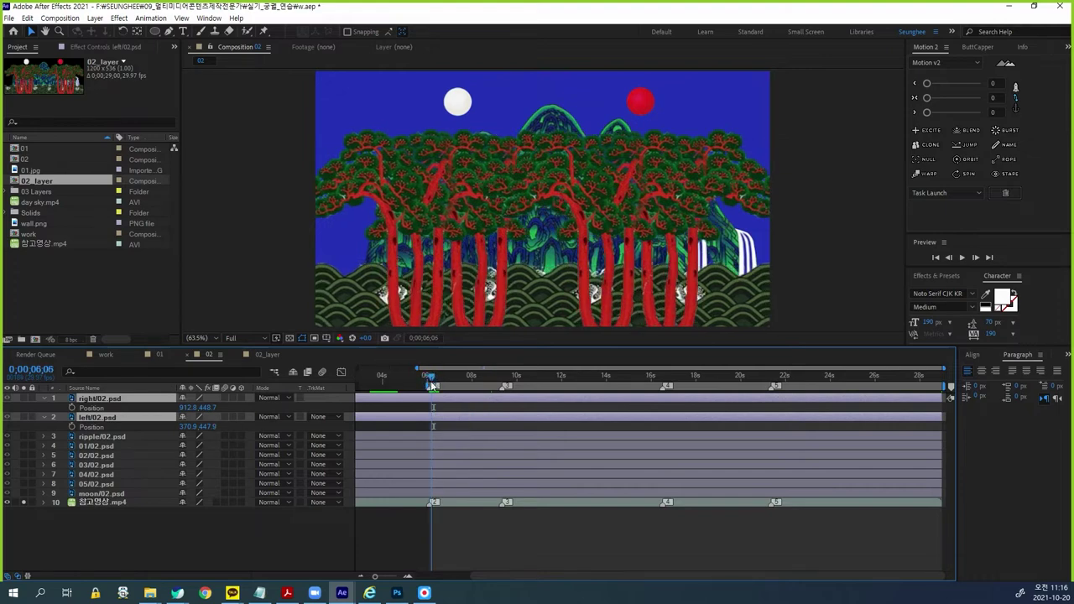
left_click_drag(433, 383, 435, 384)
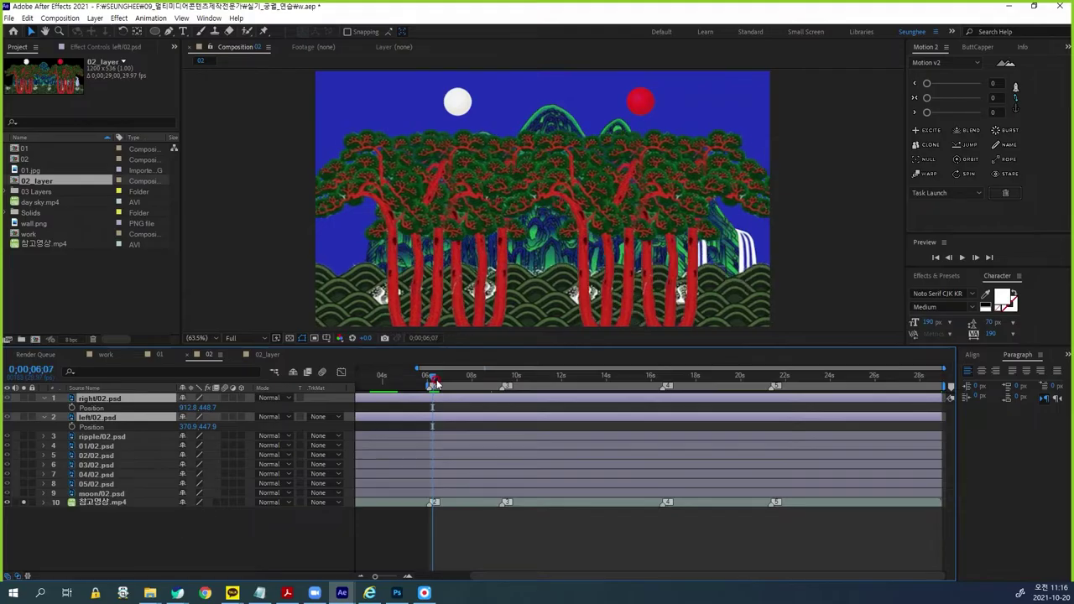
left_click(72, 408)
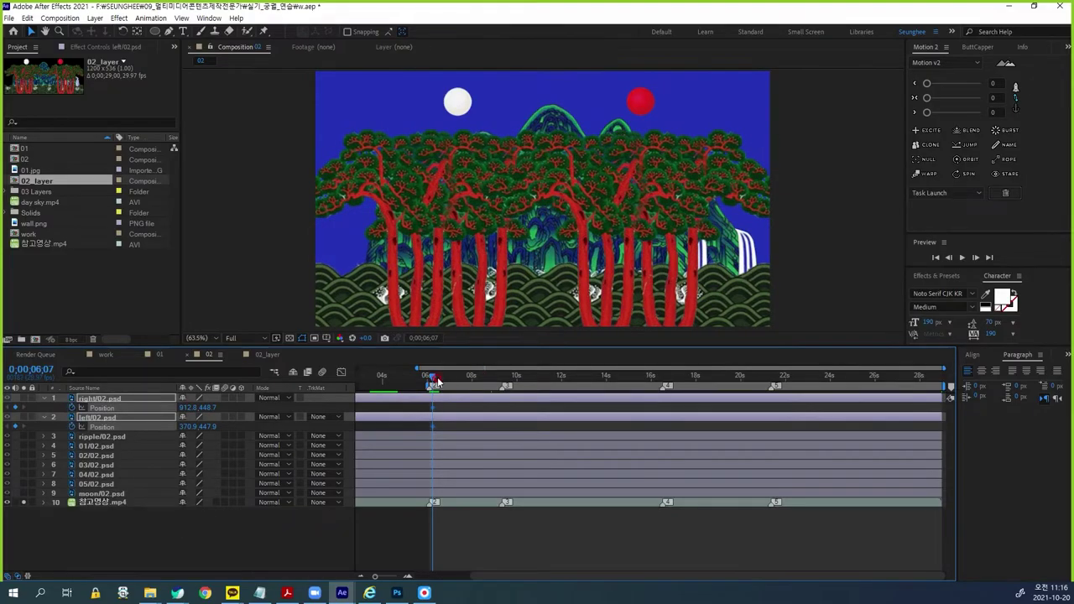
Step: At 0;00;07;04, solo both tree layers and slide left/02.psd to X -6.1 and right/02.psd to X 1334.8 to match the reference's parted trees
left_click_drag(435, 380, 452, 381)
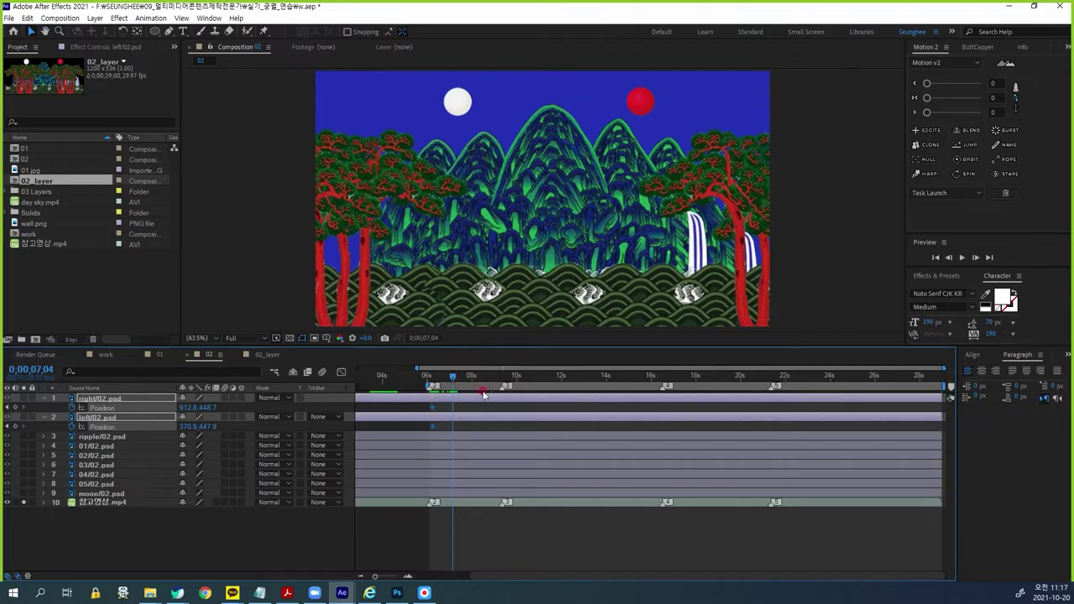
key("Page_Up")
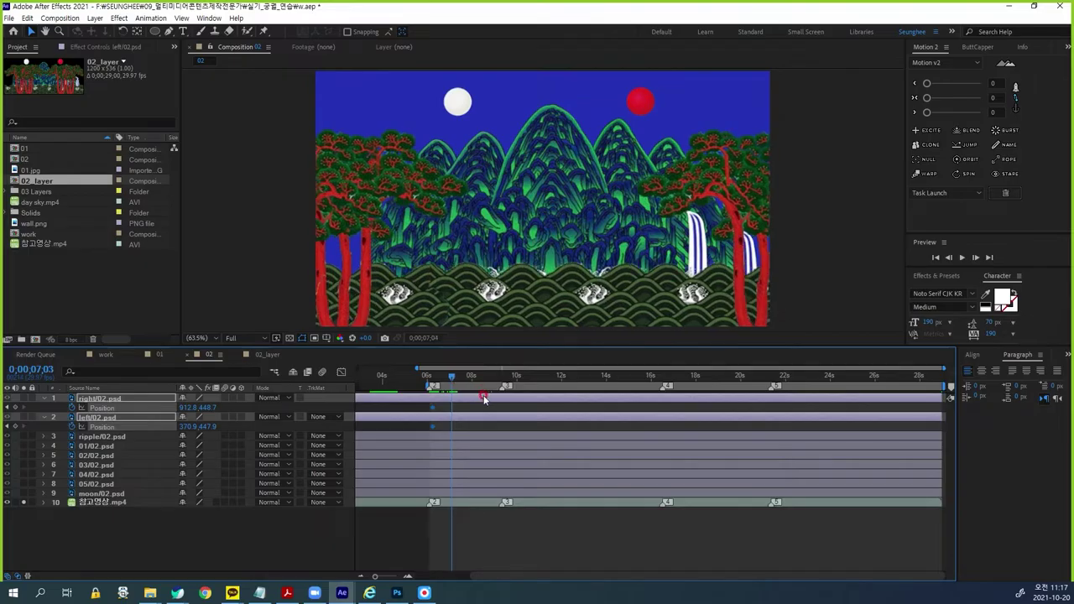
key("Page_Down")
left_click(156, 542)
left_click(99, 418)
left_click_drag(178, 427, 126, 428)
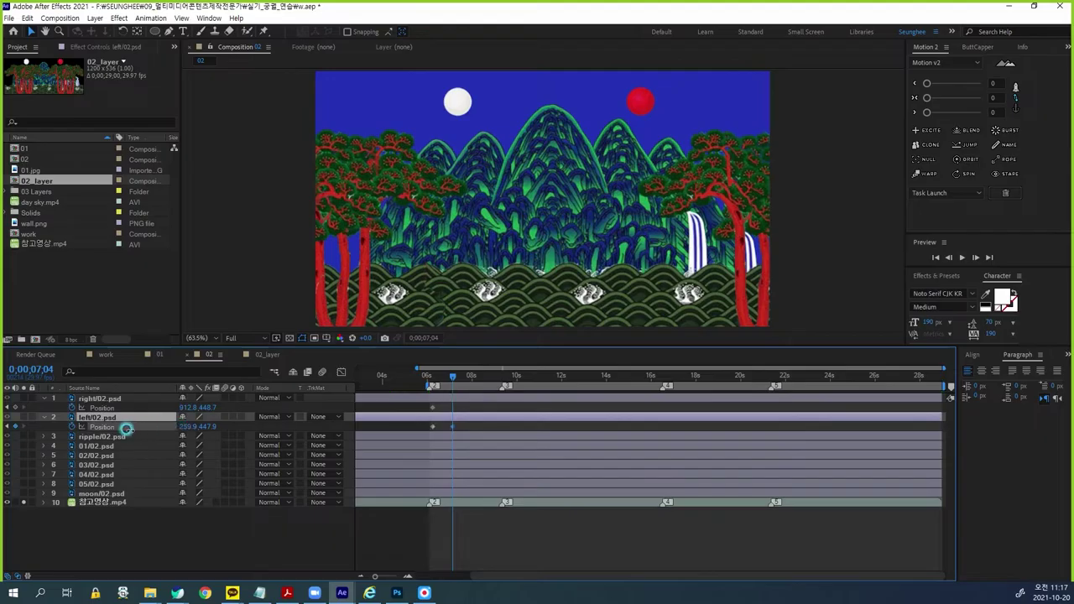
left_click(23, 417)
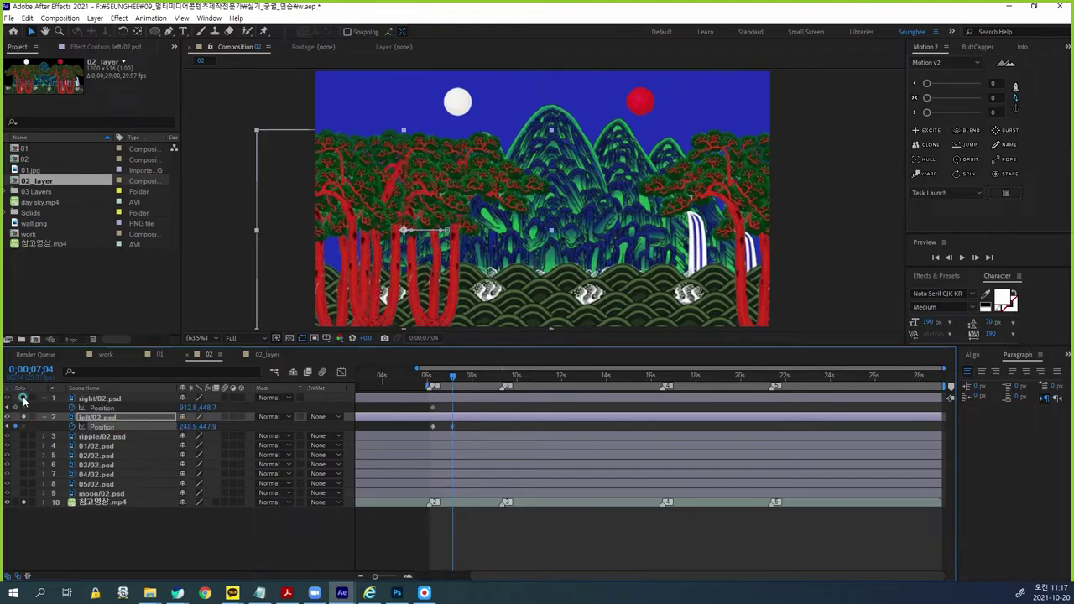
left_click_drag(186, 426, 53, 431)
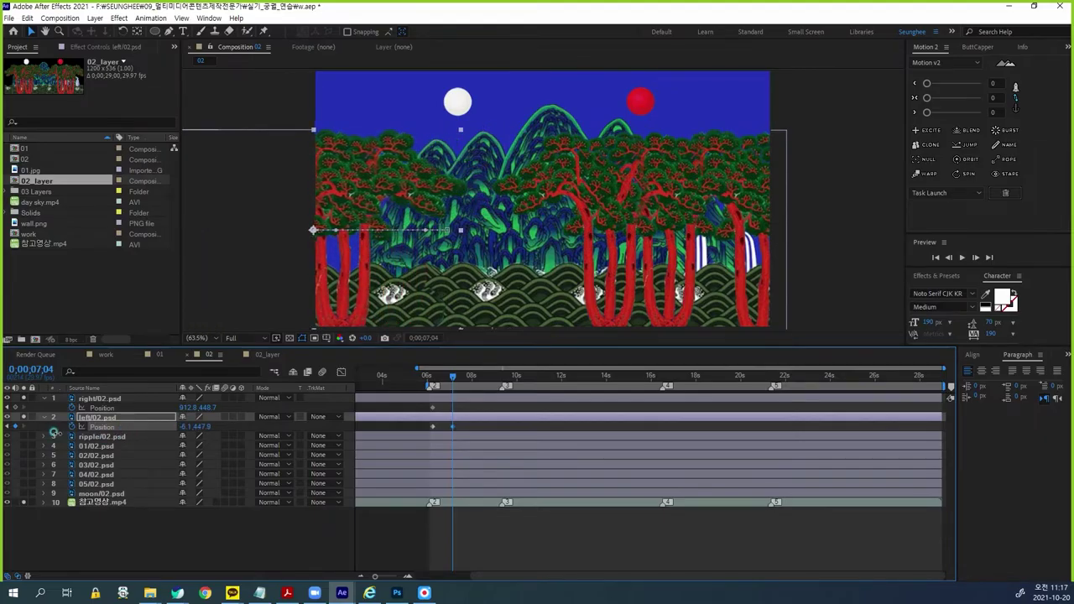
left_click(99, 399)
left_click_drag(182, 405, 433, 419)
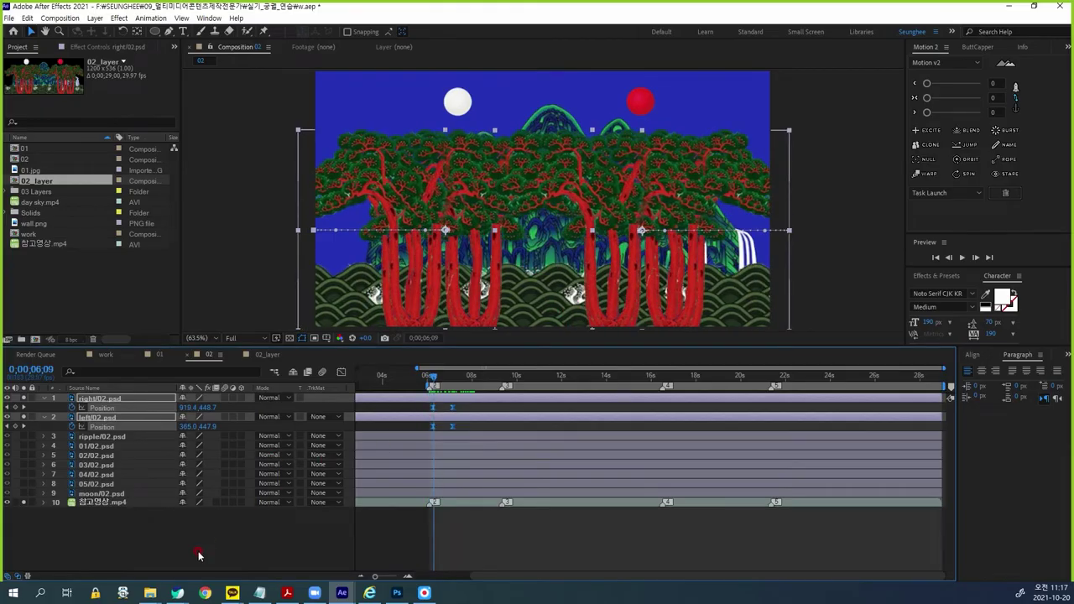
Step: Reveal the Position of ripple/02.psd and separate it into X and Y dimensions
left_click(98, 437)
left_click(96, 438)
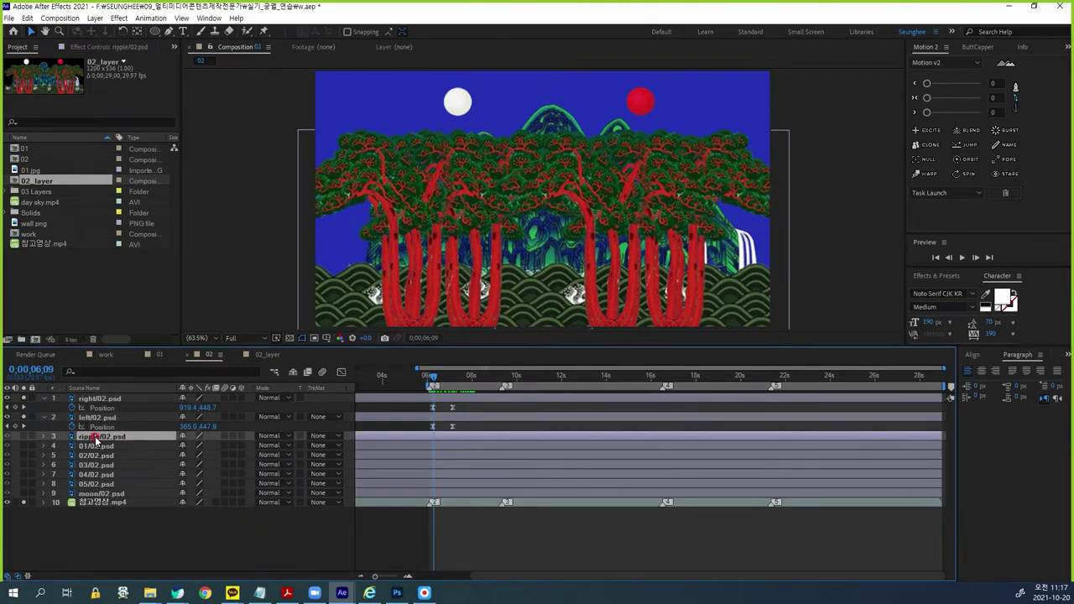
key("alt+shift+p")
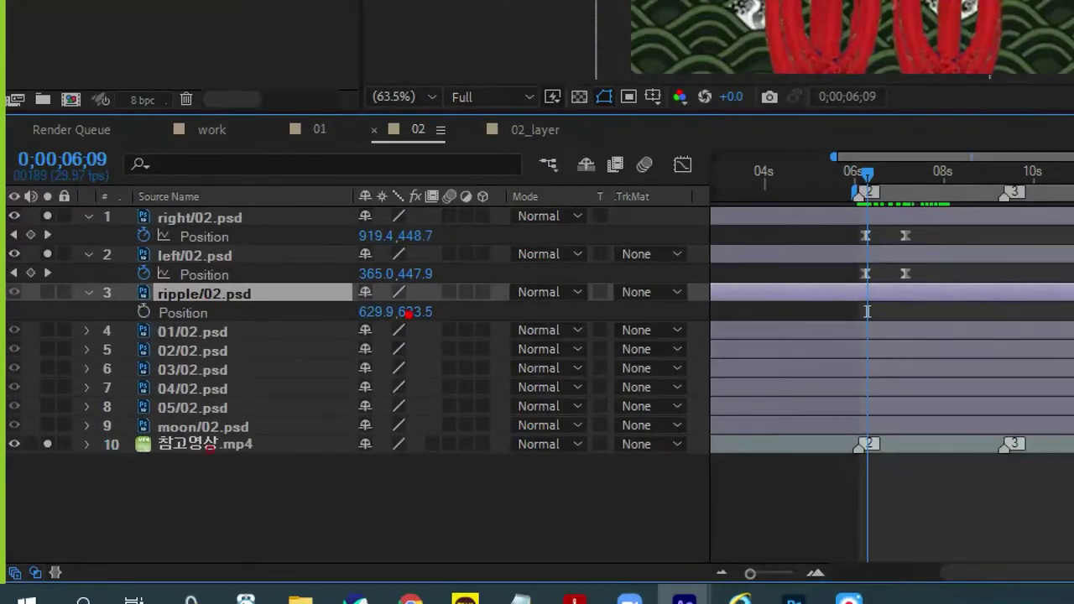
left_click_drag(378, 317, 332, 368)
left_click_drag(419, 310, 442, 389)
left_click(449, 378)
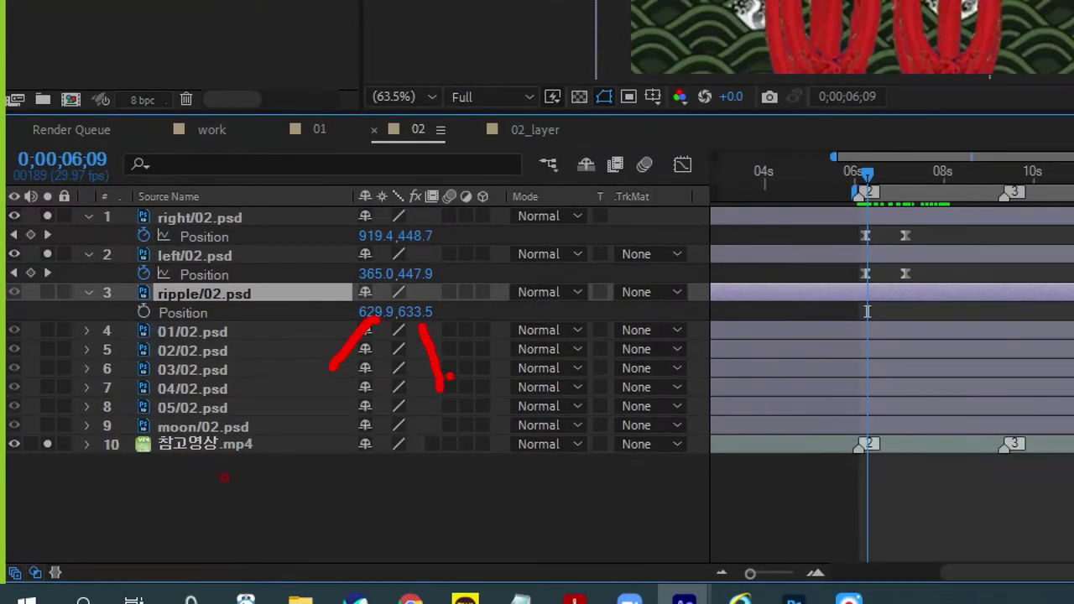
key("Escape")
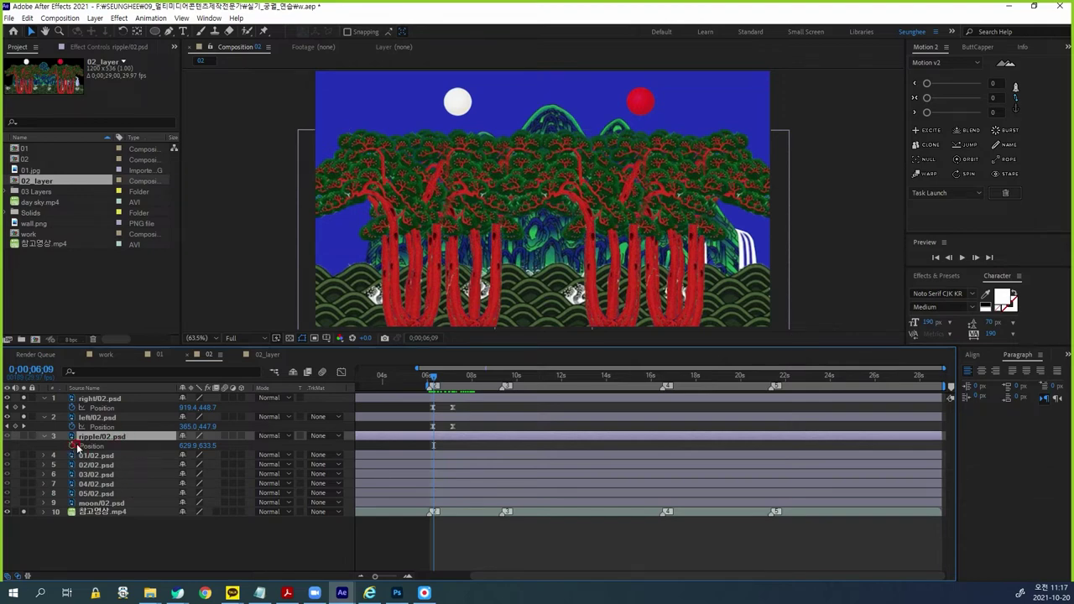
right_click(98, 446)
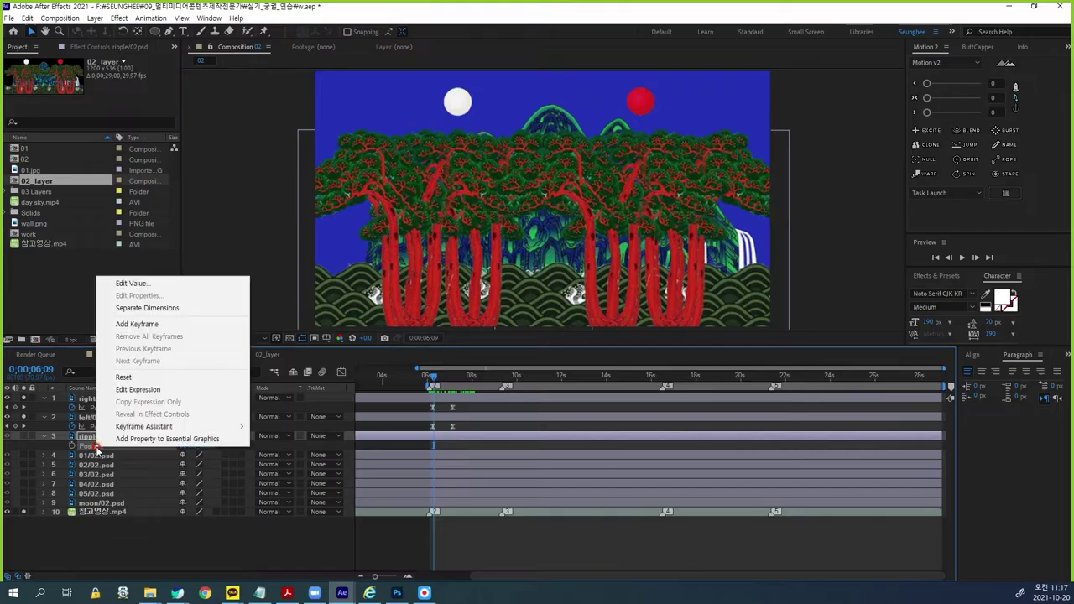
left_click(171, 309)
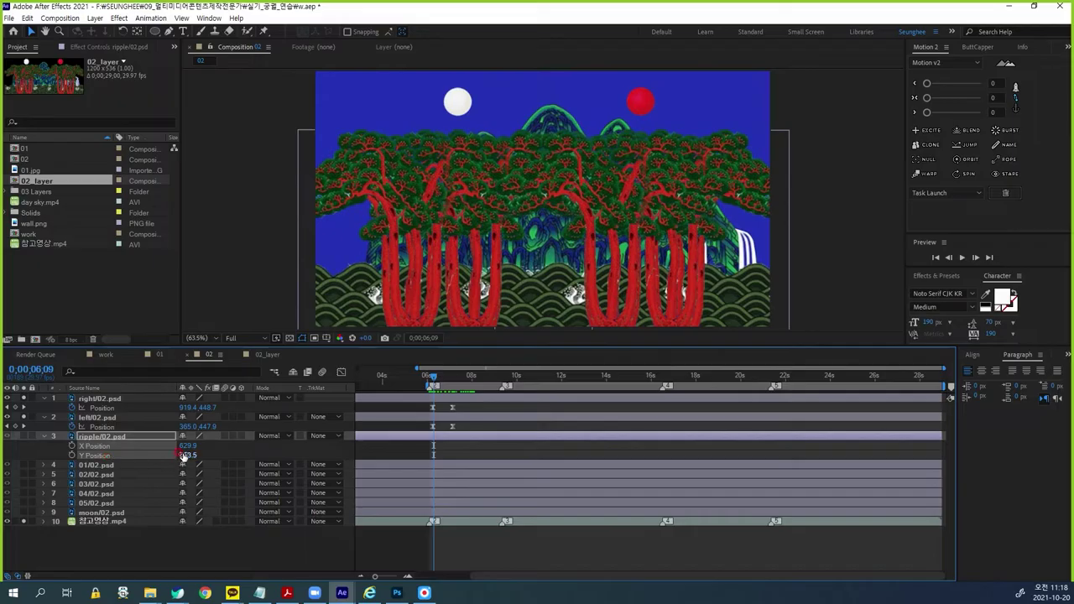
left_click(243, 450)
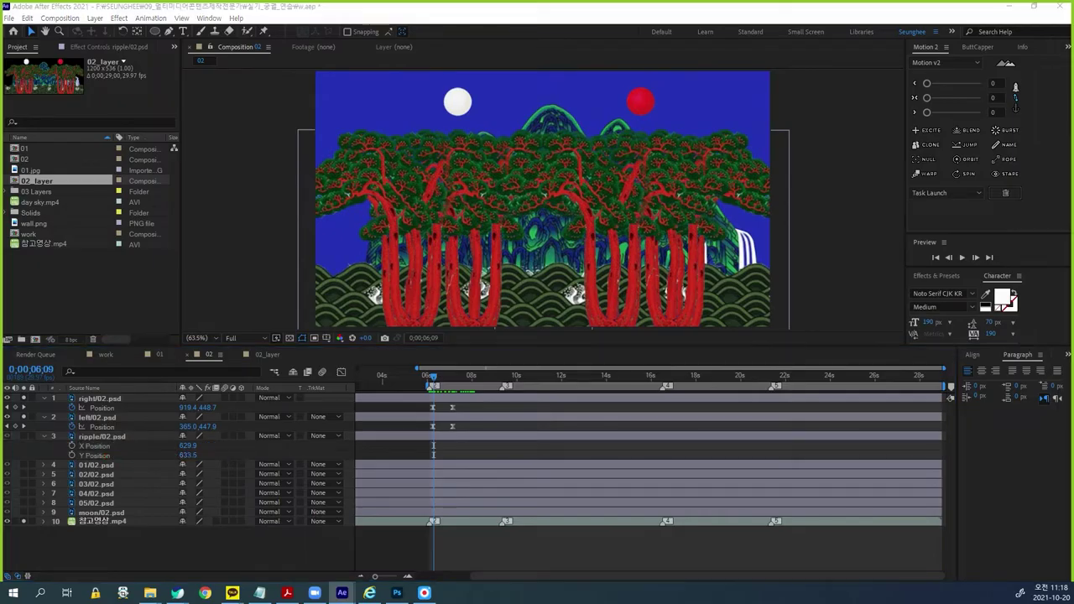
Step: Add the expression wiggle(2,100) to the X Position of ripple/02.psd
left_click(73, 448, "alt")
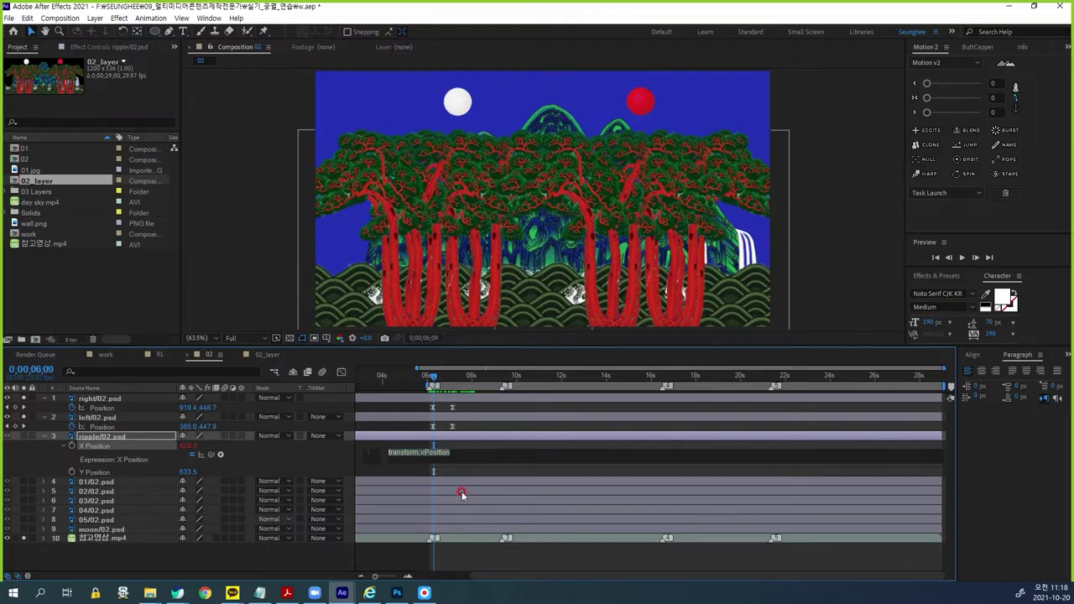
type("w")
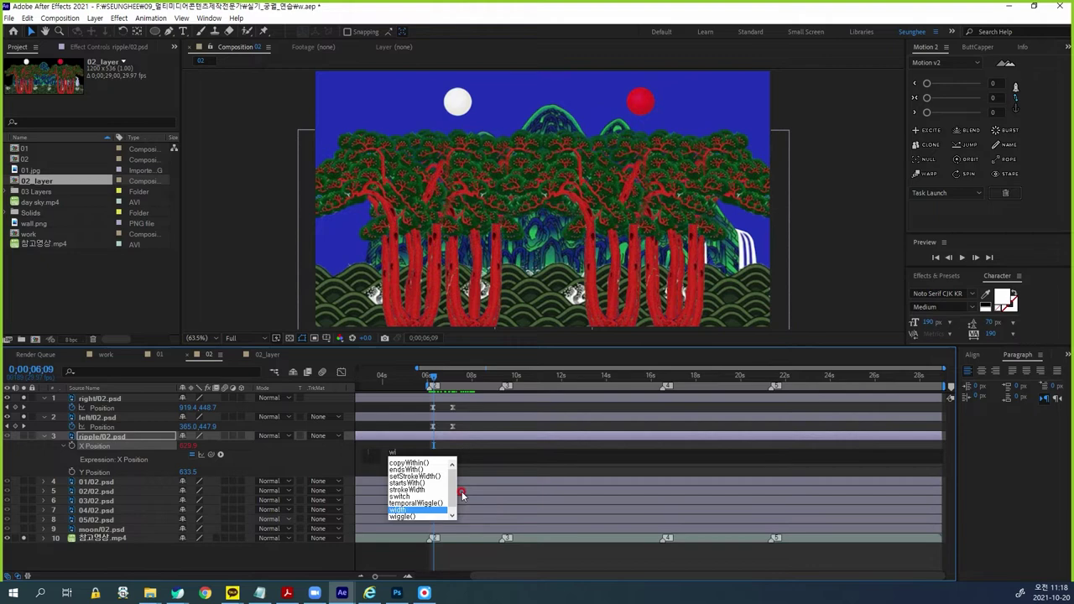
type("i")
key("Down")
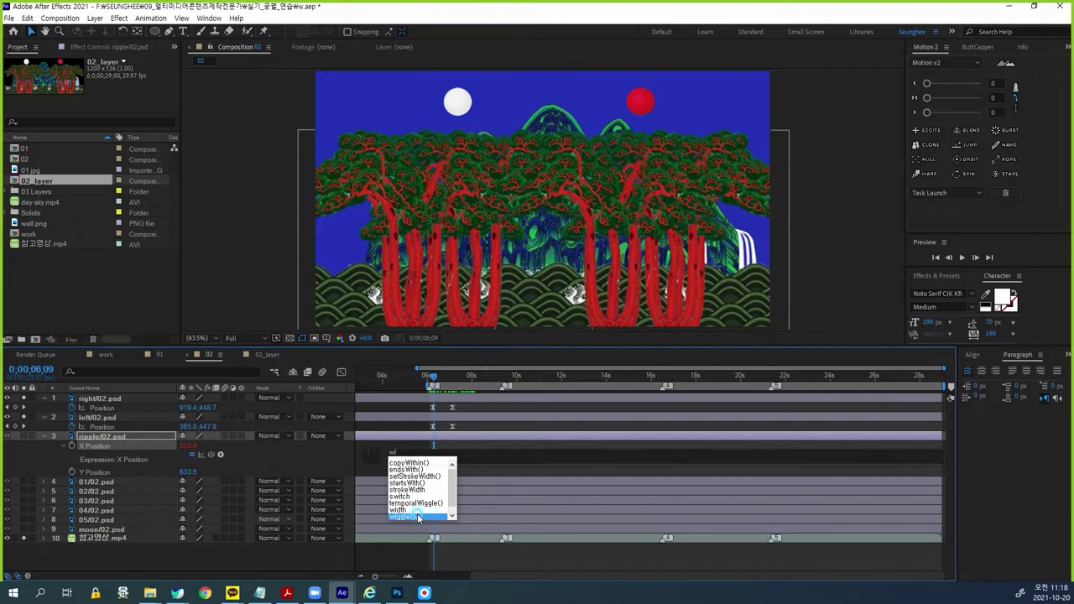
key("Return")
left_click(436, 471)
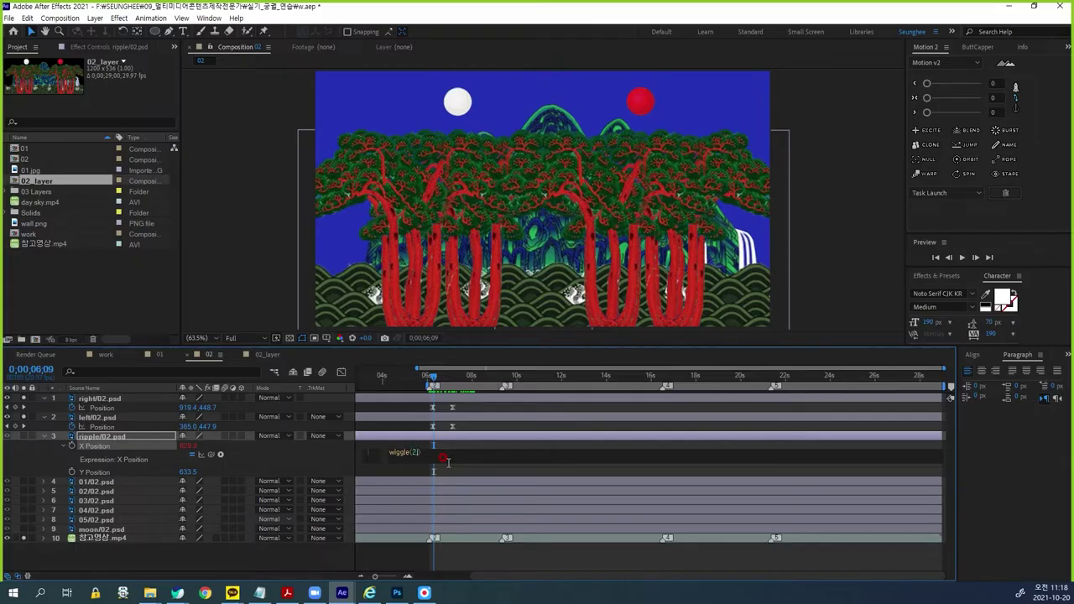
left_click(329, 456)
left_click(560, 436)
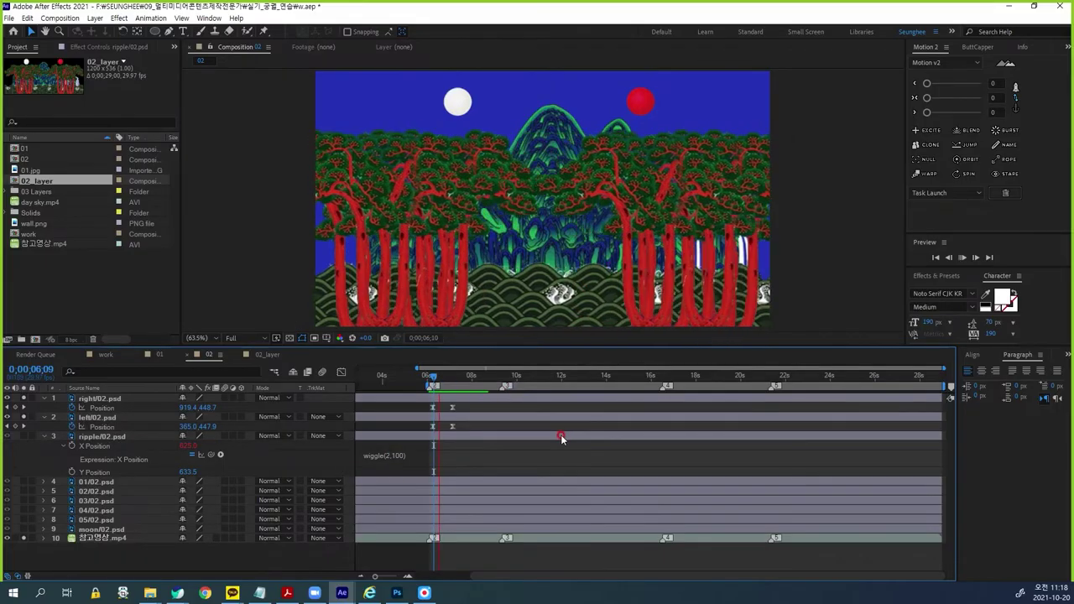
Step: Solo ripple/02.psd, play back the wave motion from the scene's start, and review the two values of its wiggle expression
key("space")
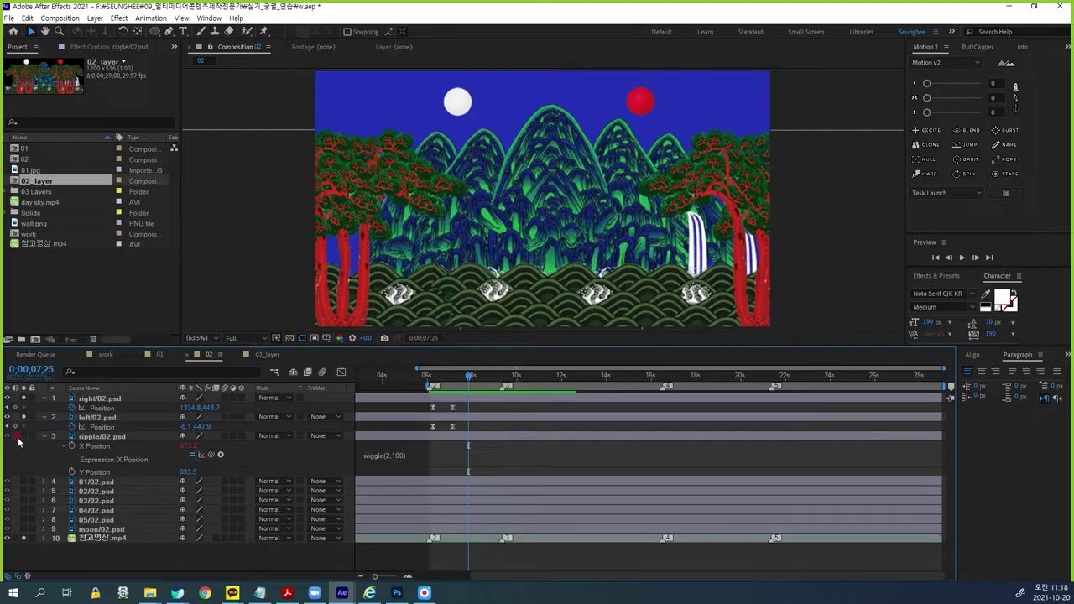
left_click_drag(469, 376, 431, 386)
key("space")
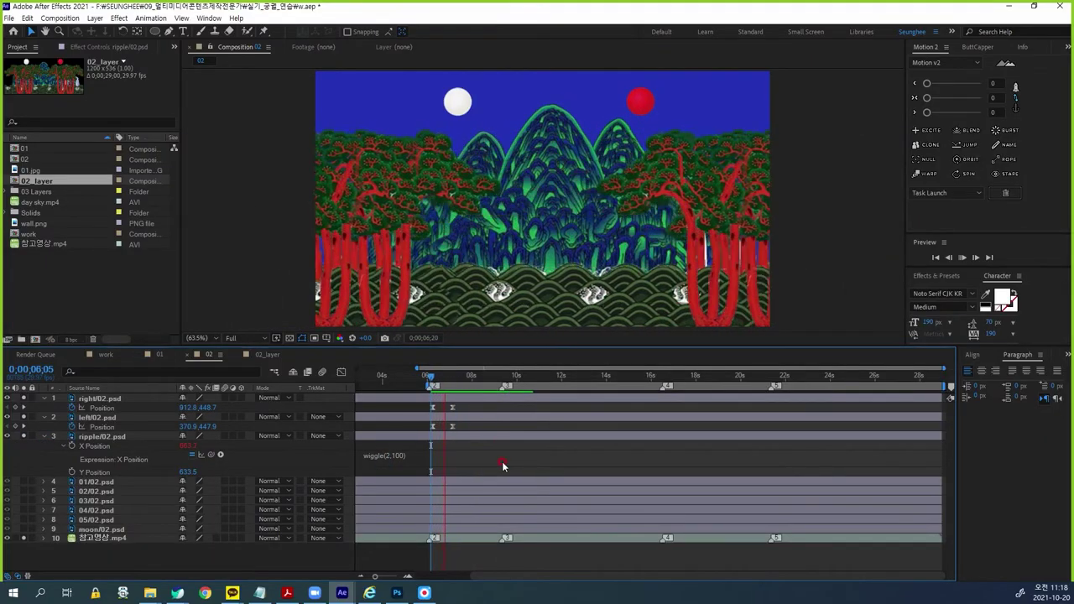
key("space")
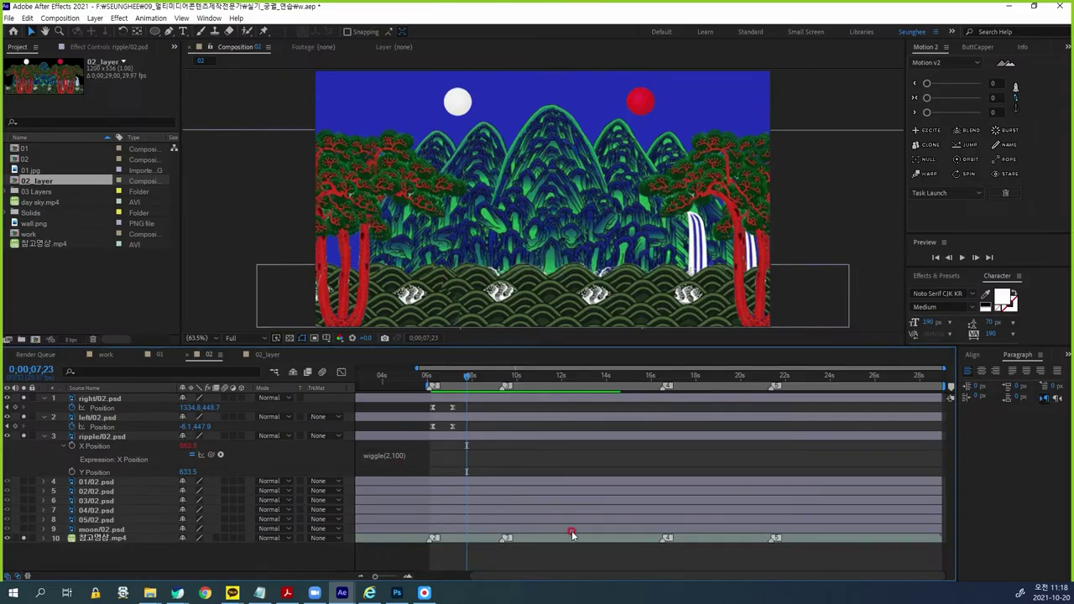
left_click_drag(468, 382, 430, 382)
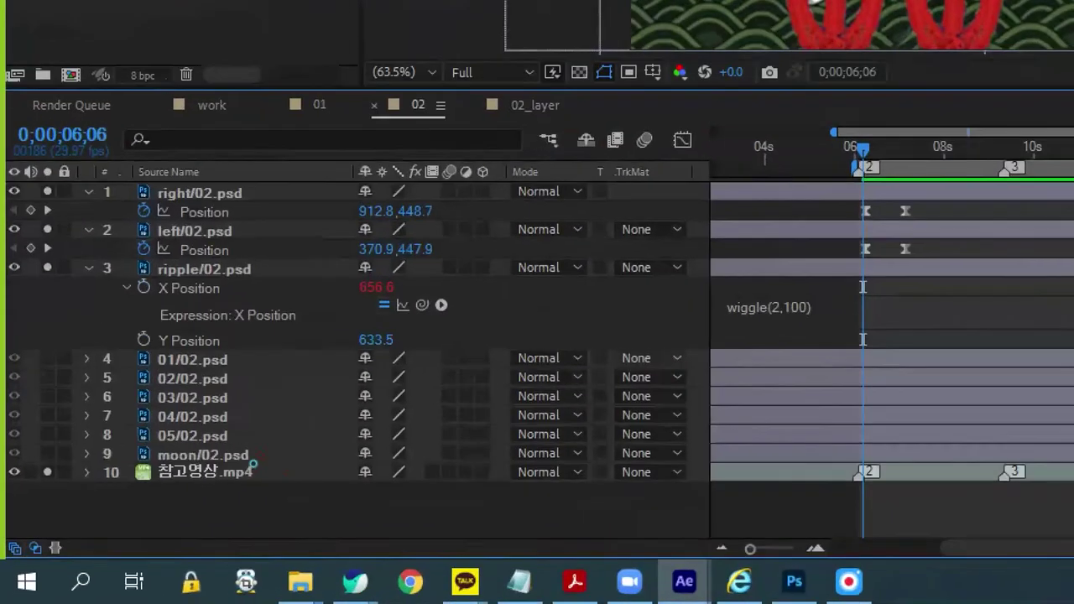
mouse_move(778, 321)
left_mouse_down()
mouse_move(765, 375)
mouse_move(758, 335)
mouse_move(794, 355)
left_mouse_up()
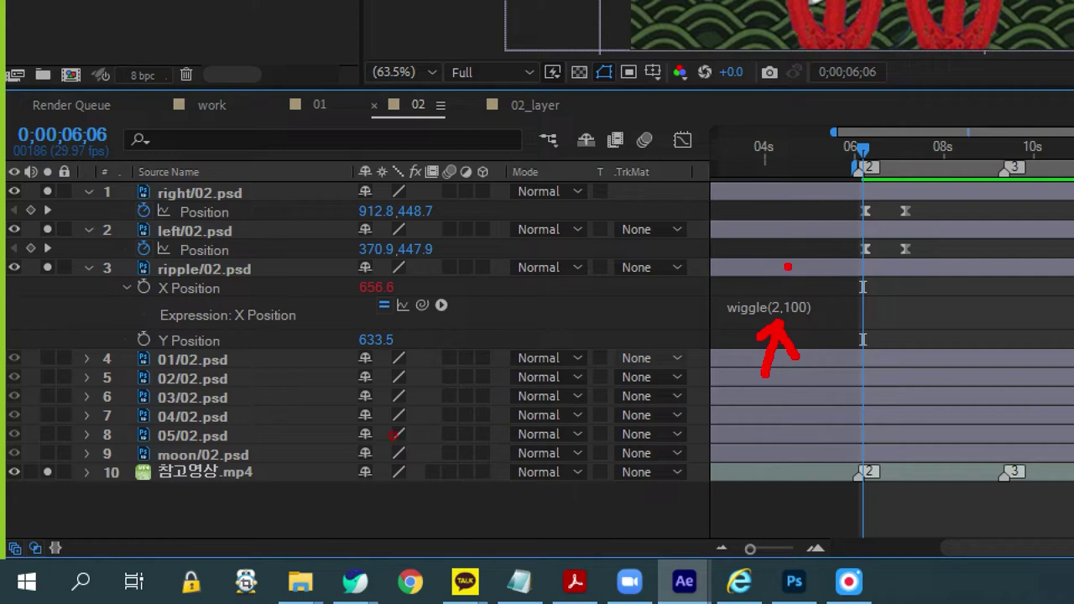
mouse_move(795, 242)
left_mouse_down()
mouse_move(795, 286)
mouse_move(786, 267)
mouse_move(821, 269)
left_mouse_up()
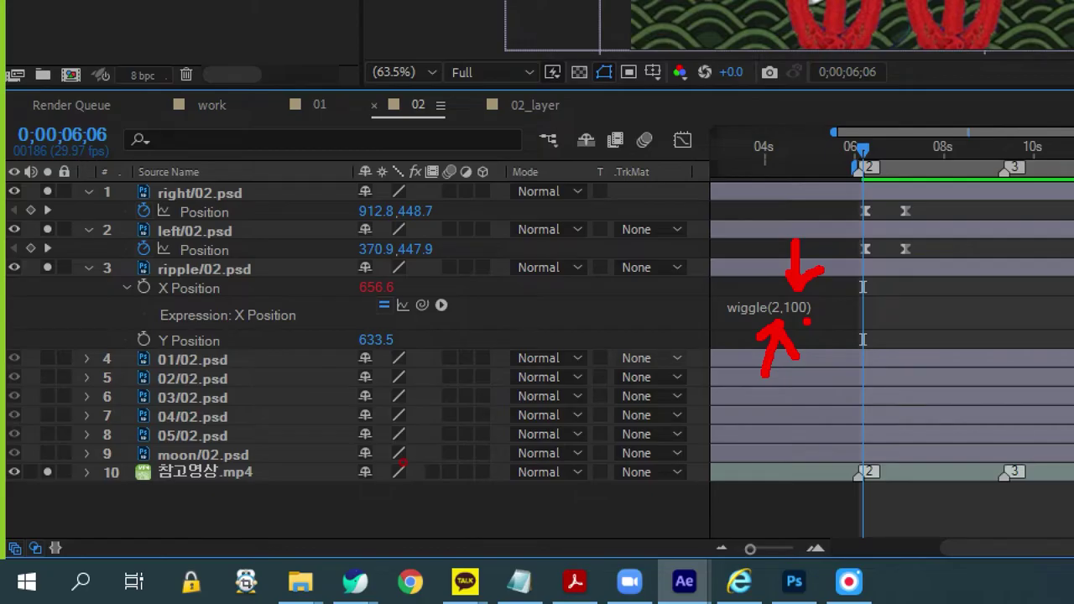
key("Escape")
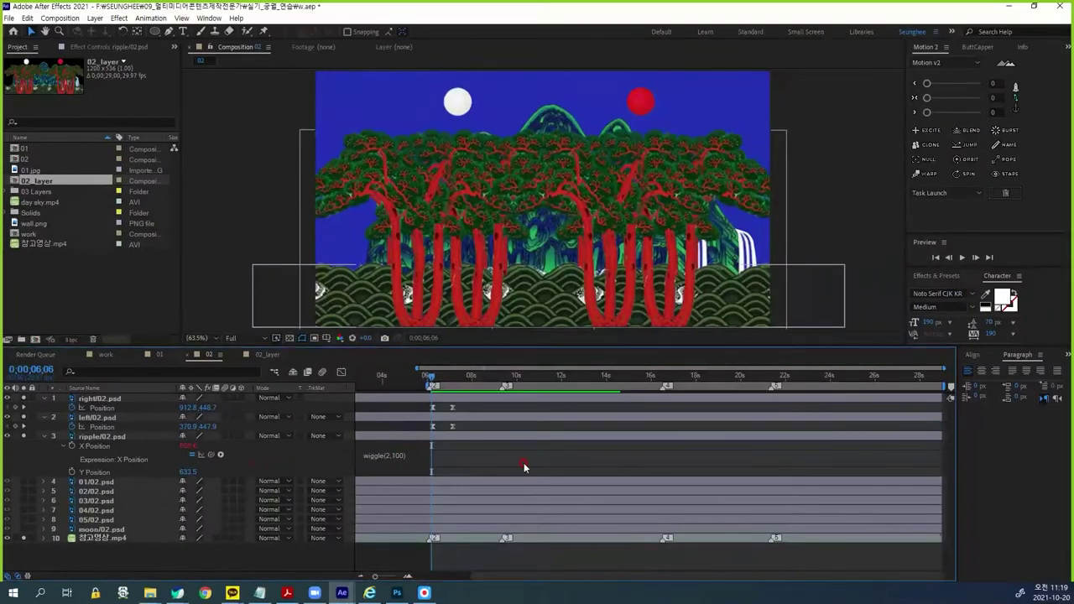
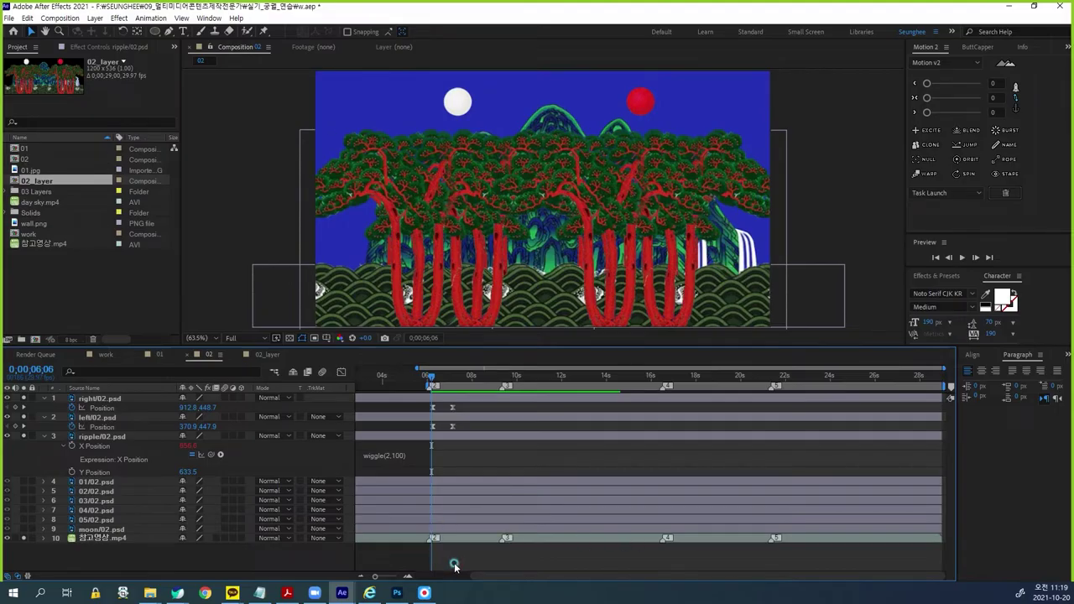
Step: Select 01/02.psd and unsolo the right, left and ripple layers so only the reference video stays soloed
left_click(101, 482)
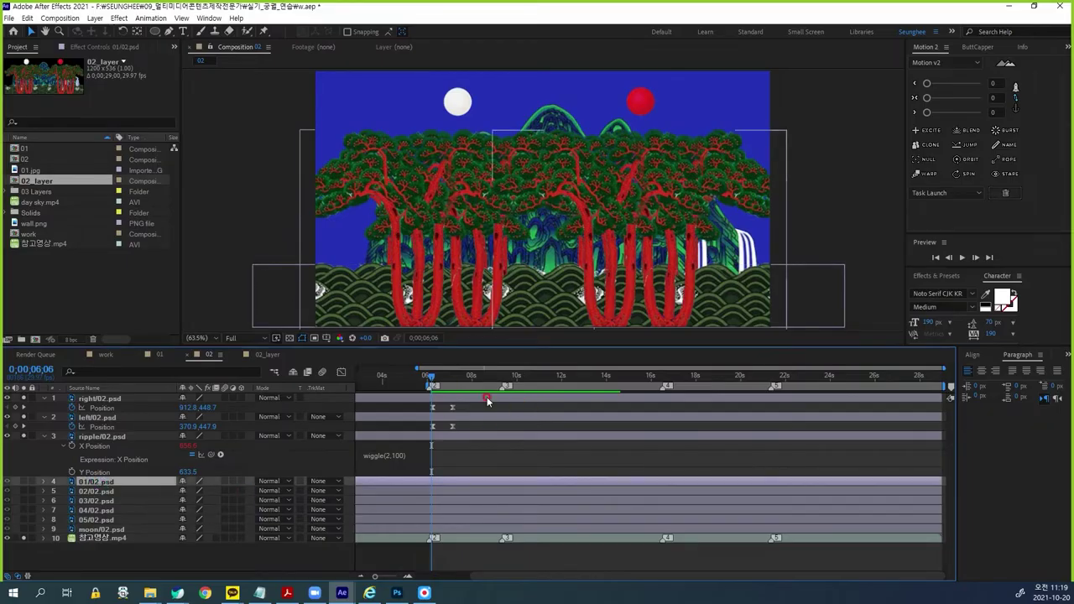
left_click(24, 398)
left_click(23, 417)
left_click(24, 435)
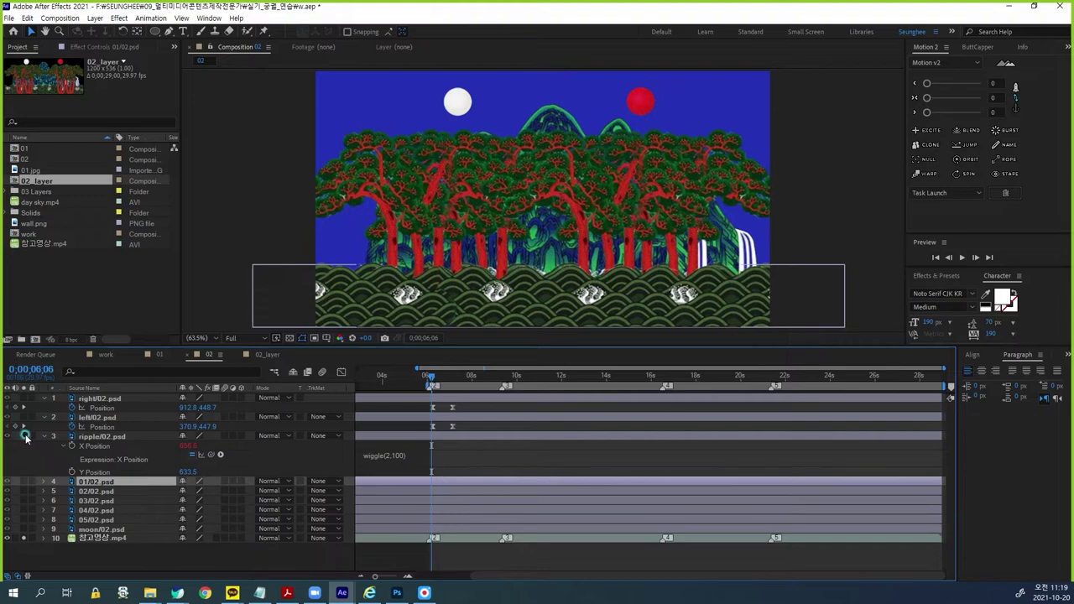
Step: Examine the reference video at 0;00;07;05, comparing the side trees with the mountains behind them
left_click_drag(431, 378, 459, 384)
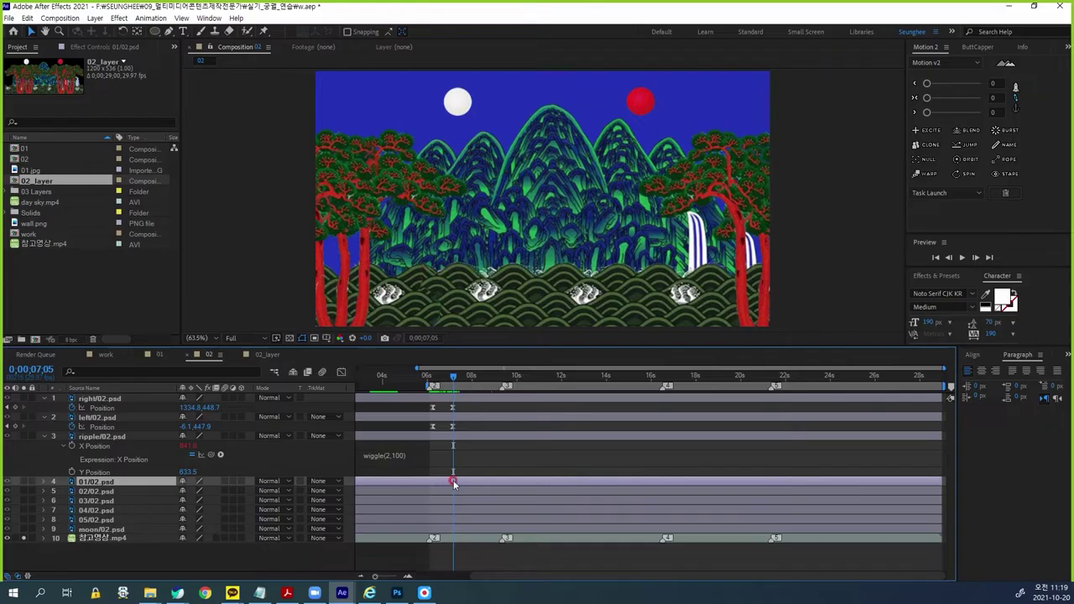
key("ctrl+1")
left_click(558, 130)
mouse_move(556, 118)
left_mouse_down()
mouse_move(553, 152)
mouse_move(623, 166)
left_mouse_up()
mouse_move(344, 300)
left_mouse_down()
mouse_move(369, 339)
mouse_move(354, 379)
left_mouse_up()
left_click_drag(777, 304, 792, 333)
left_click_drag(765, 309, 760, 372)
left_click(270, 304)
left_click_drag(270, 303, 241, 359)
left_click_drag(242, 290, 316, 292)
left_click(638, 409)
Step: Solo 01/02.psd at 0;00;07;05, the centre mountain's starting frame, and set its first Position keyframe there
key("Page_Up")
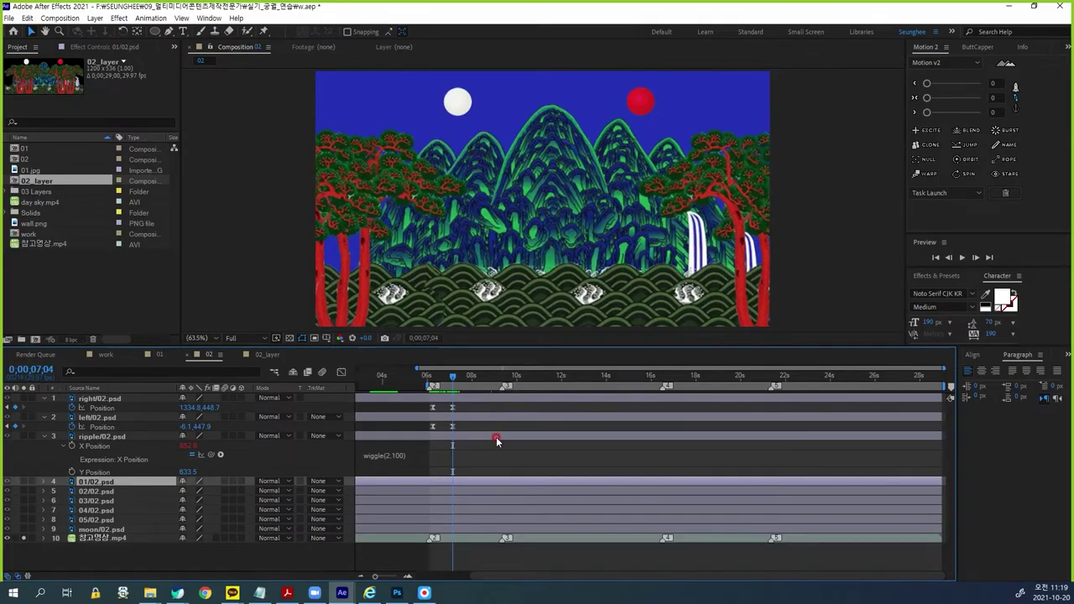
key("Page_Down")
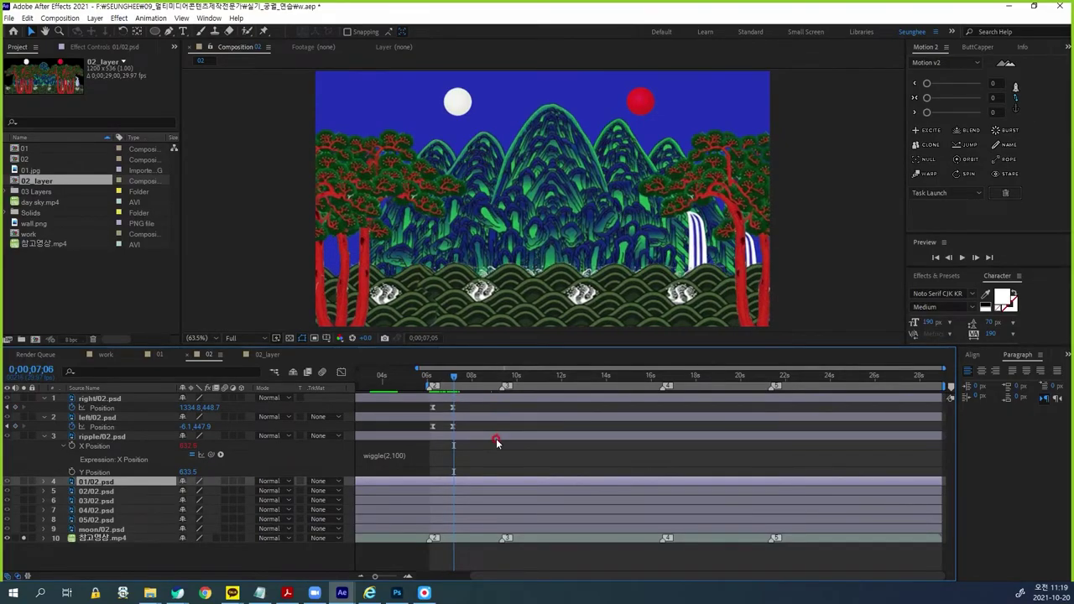
key("Page_Up")
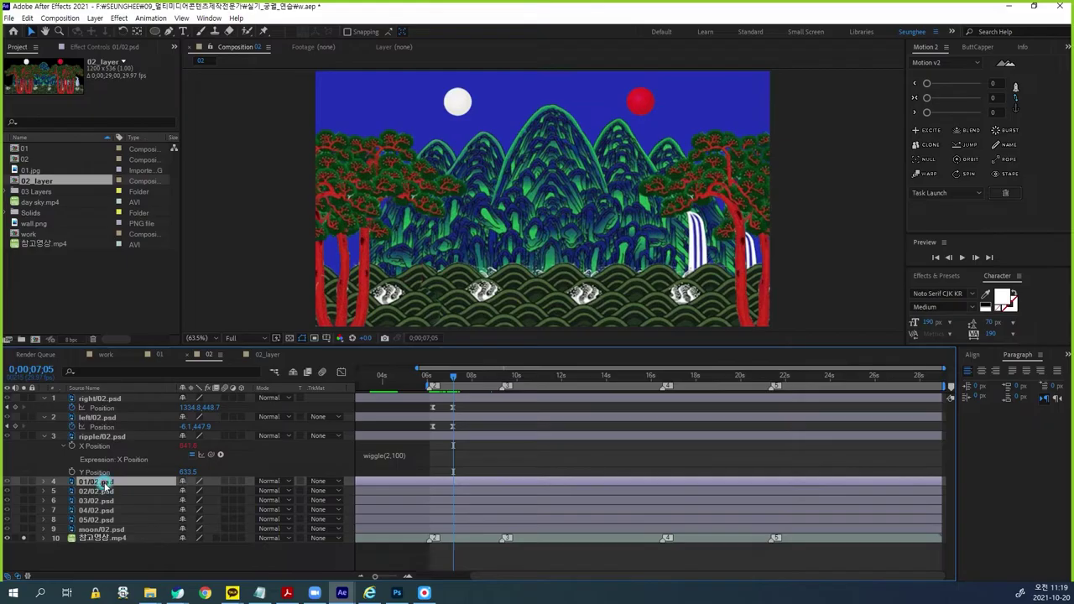
left_click(24, 481)
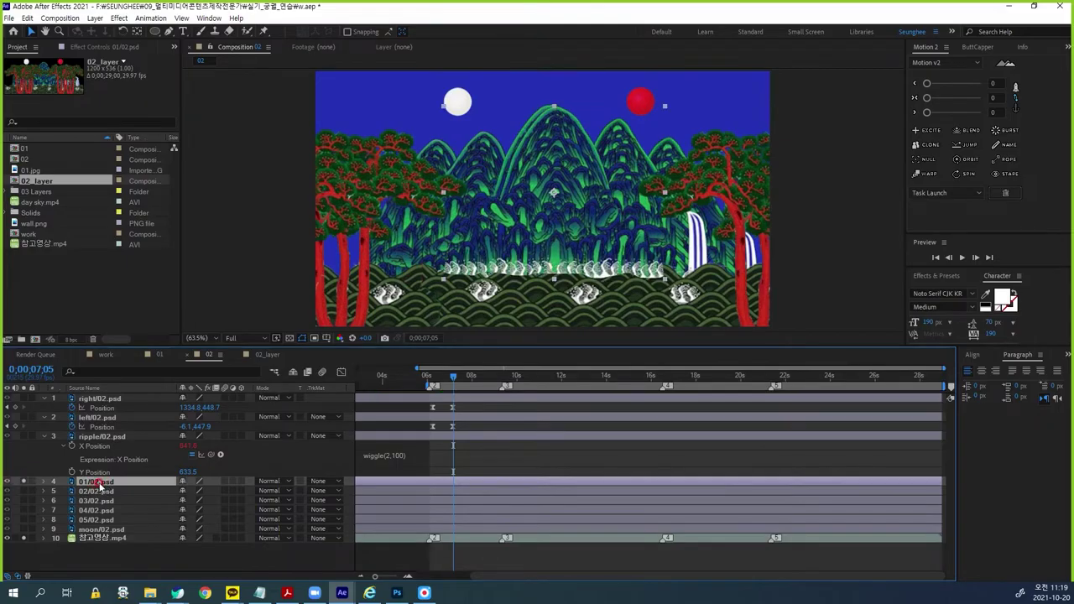
key("p")
left_click(72, 492)
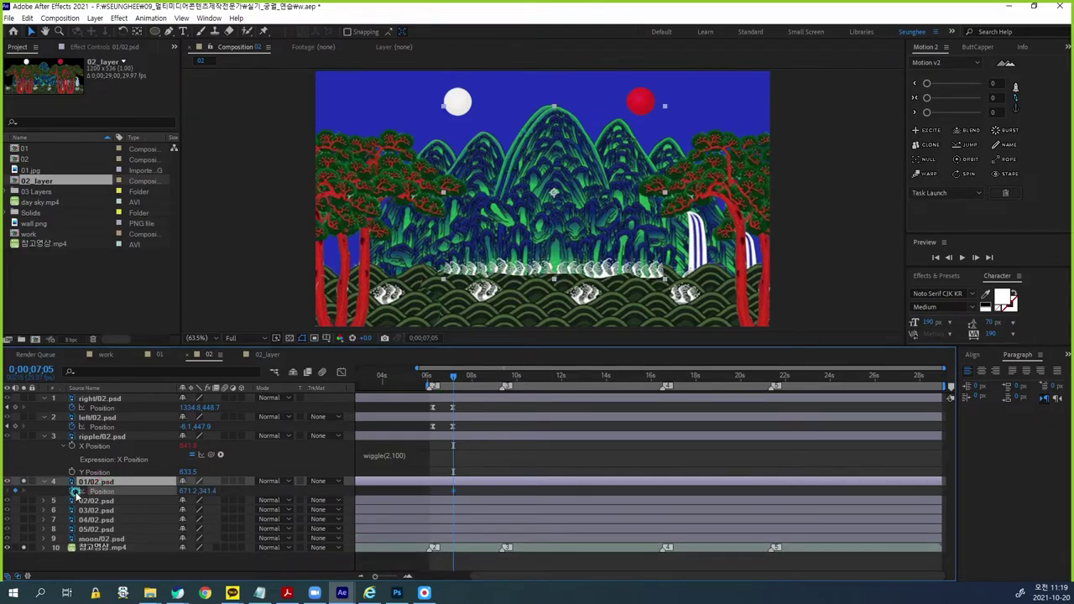
Step: Go through the reference video frame by frame after 0;00;07;05 to examine when the centre mountain peaks and settles
left_click_drag(454, 378, 463, 382)
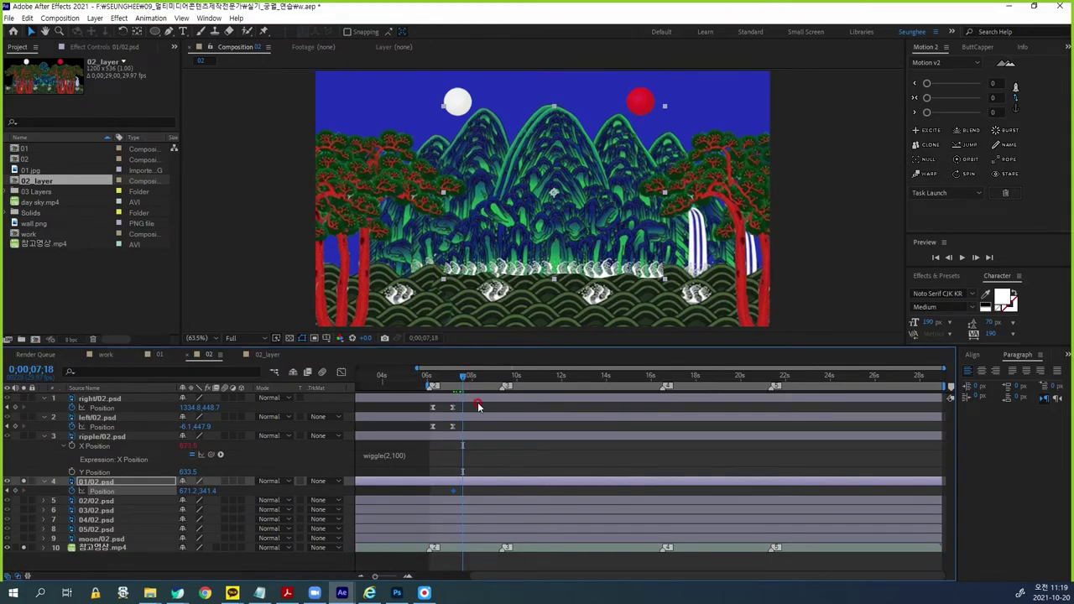
key("Page_Down")
key("Page_Down")
key("Page_Down")
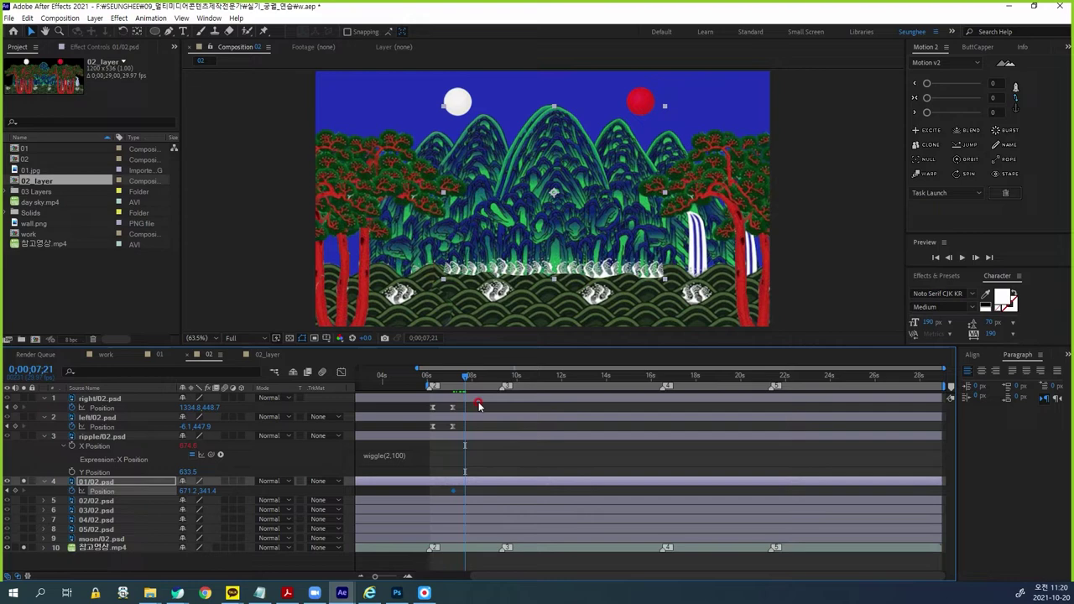
key("Page_Up")
key("Page_Up")
key("Page_Up")
key("Page_Up")
key("Page_Up")
key("Page_Up")
key("Page_Up")
key("Page_Up")
key("Page_Up")
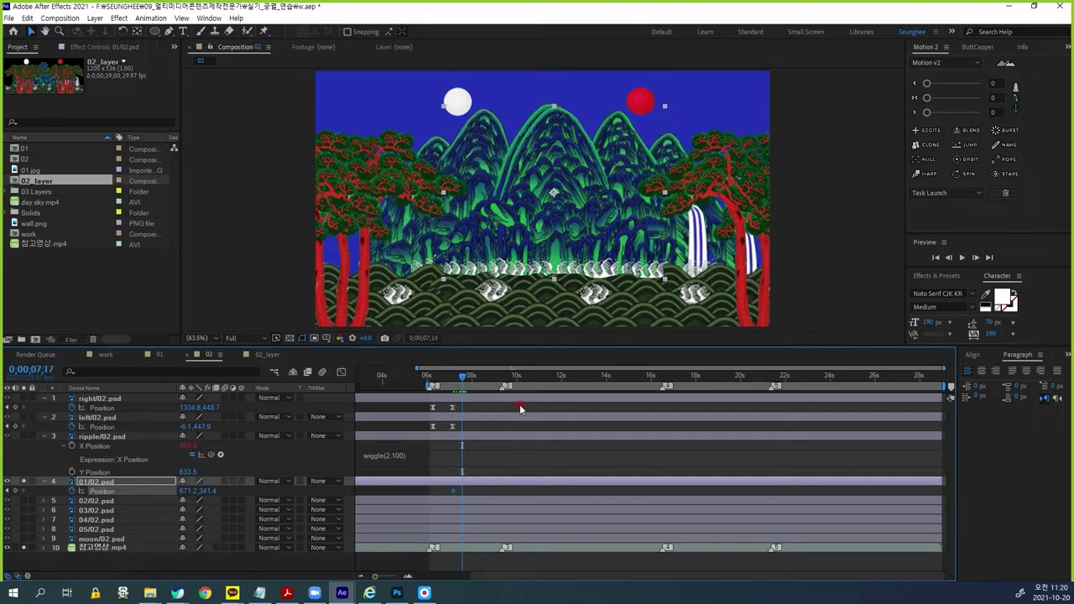
Step: At 0;00;07;10, raise 01/02.psd to Position Y 306.4 and shift both keyframes to X 656.2
key("Page_Up")
key("Page_Up")
key("Page_Up")
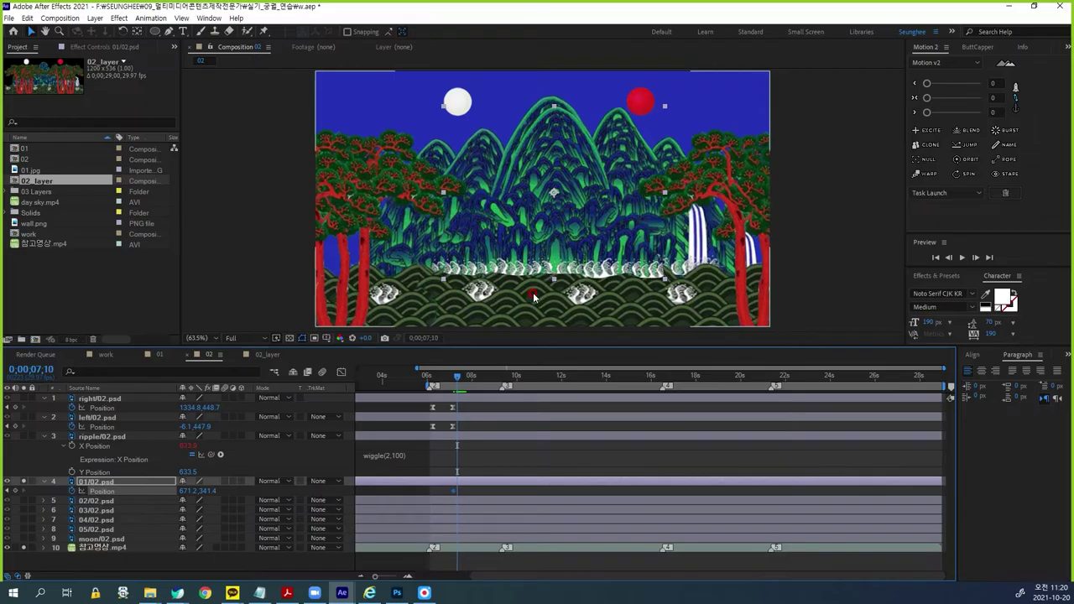
key("Page_Down")
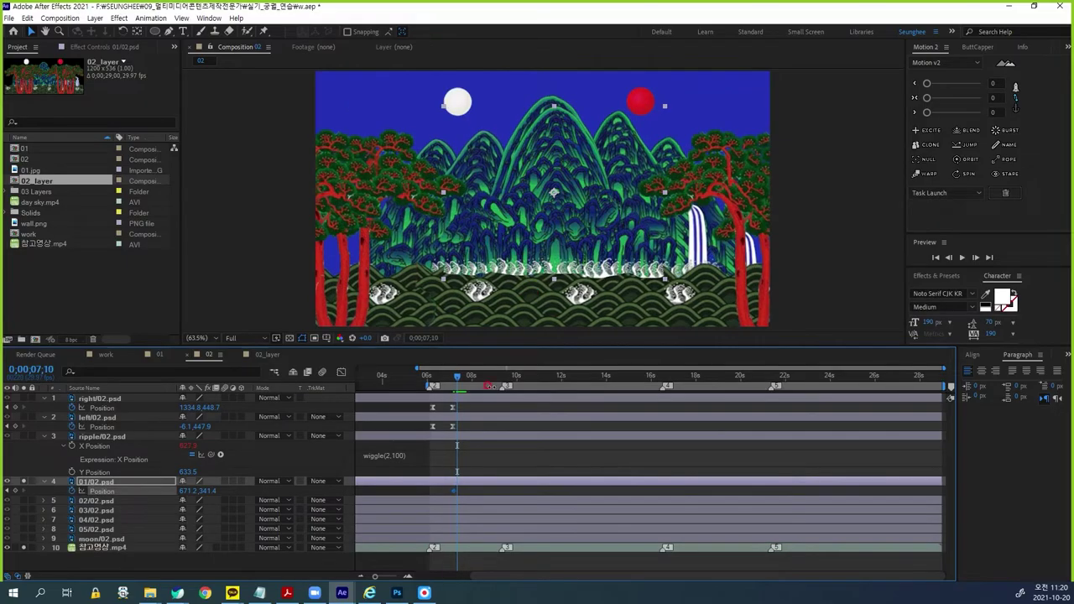
left_click_drag(209, 496, 180, 501)
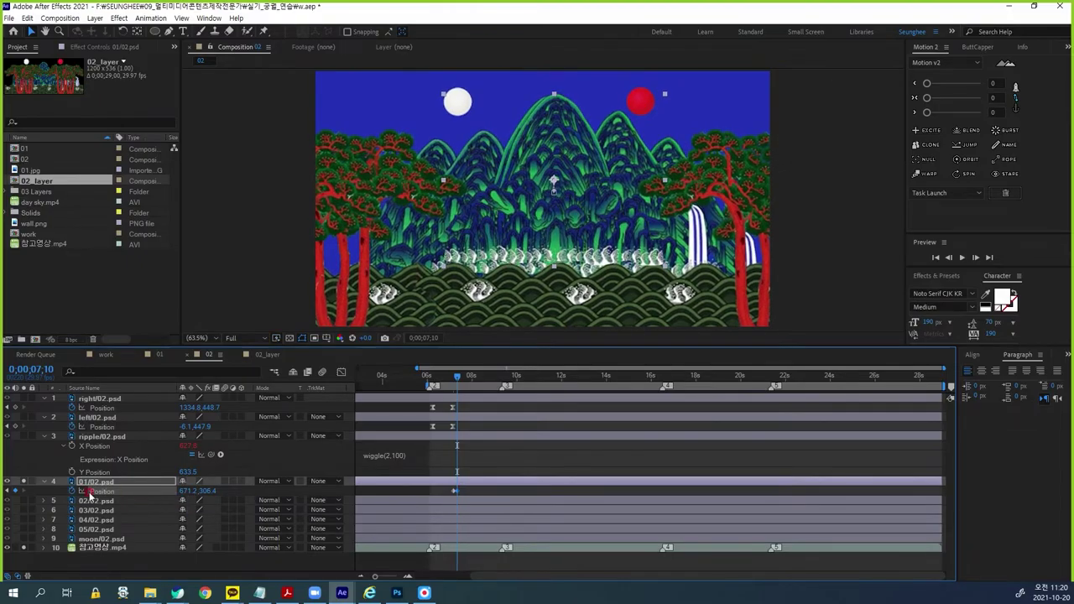
left_click_drag(182, 496, 172, 491)
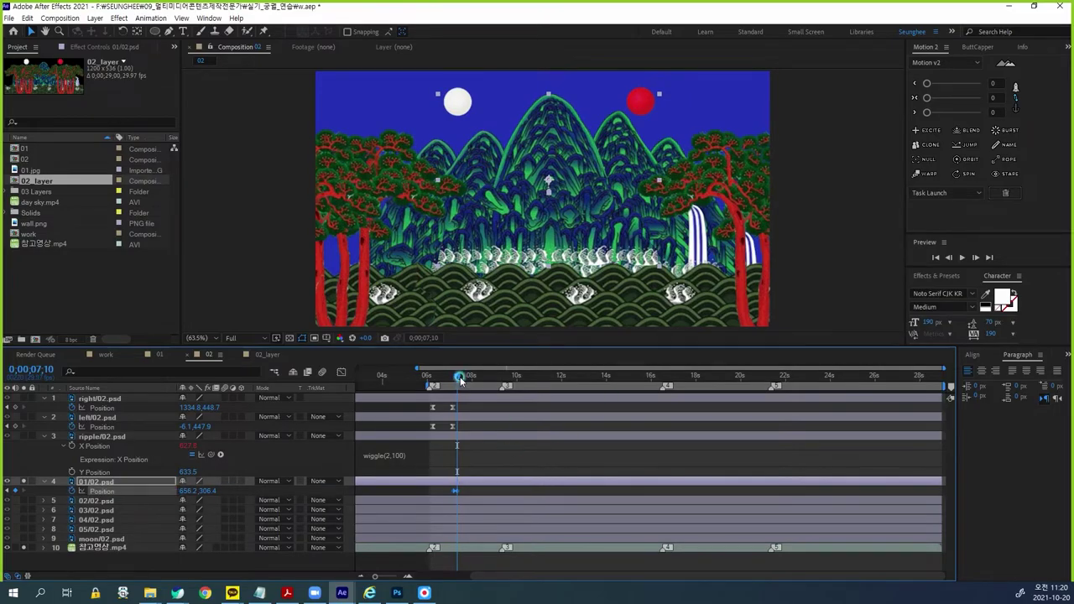
Step: Unsolo 01/02.psd, copy its first Position keyframe to 0;00;07;18 and apply Easy Ease to all three keyframes
key("=")
key("=")
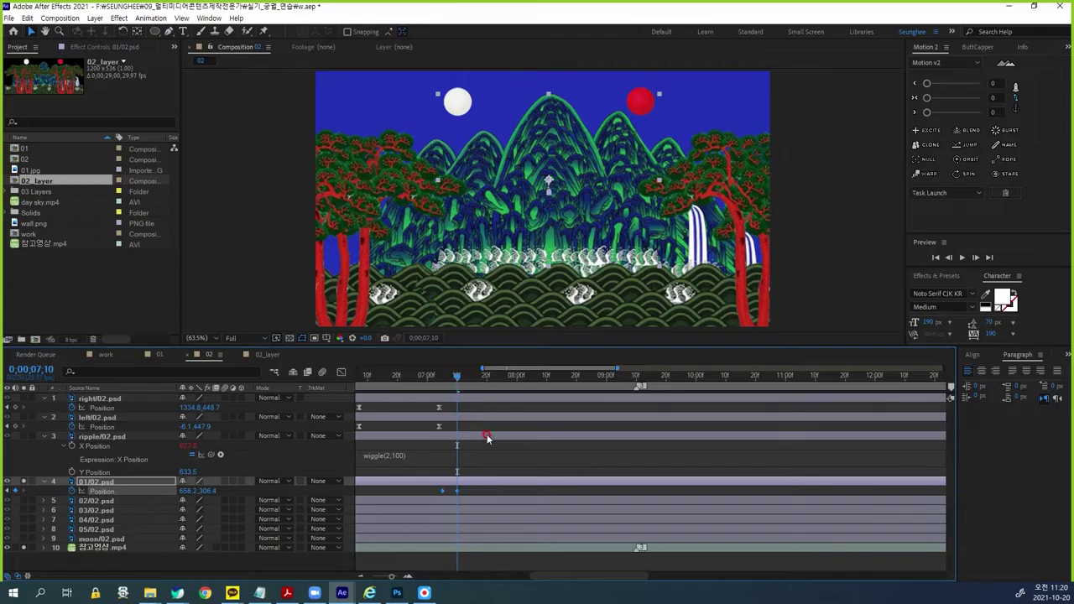
left_click_drag(458, 375, 477, 378)
left_click(30, 485)
left_click(435, 406)
left_click_drag(481, 382, 464, 383)
left_click_drag(478, 382, 486, 380)
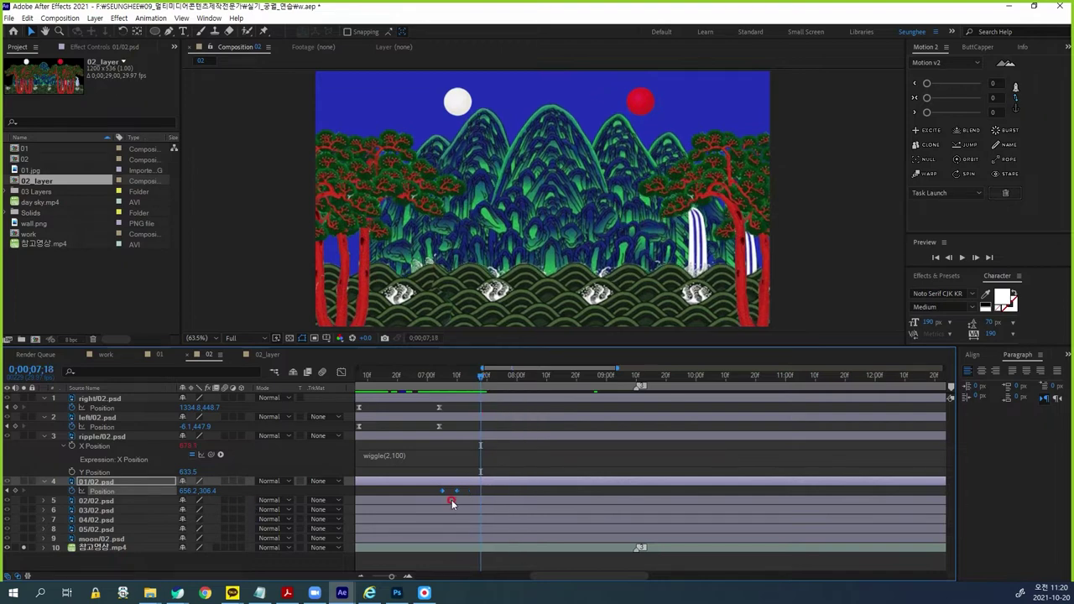
left_click_drag(433, 493, 510, 495)
left_click(497, 492)
mouse_move(453, 492)
left_mouse_down()
mouse_move(431, 497)
mouse_move(464, 491)
left_mouse_up()
Step: Play back the soloed 01/02.psd mountain's bounce over the reference video from 0;00;07;05
left_click_drag(485, 383, 441, 391)
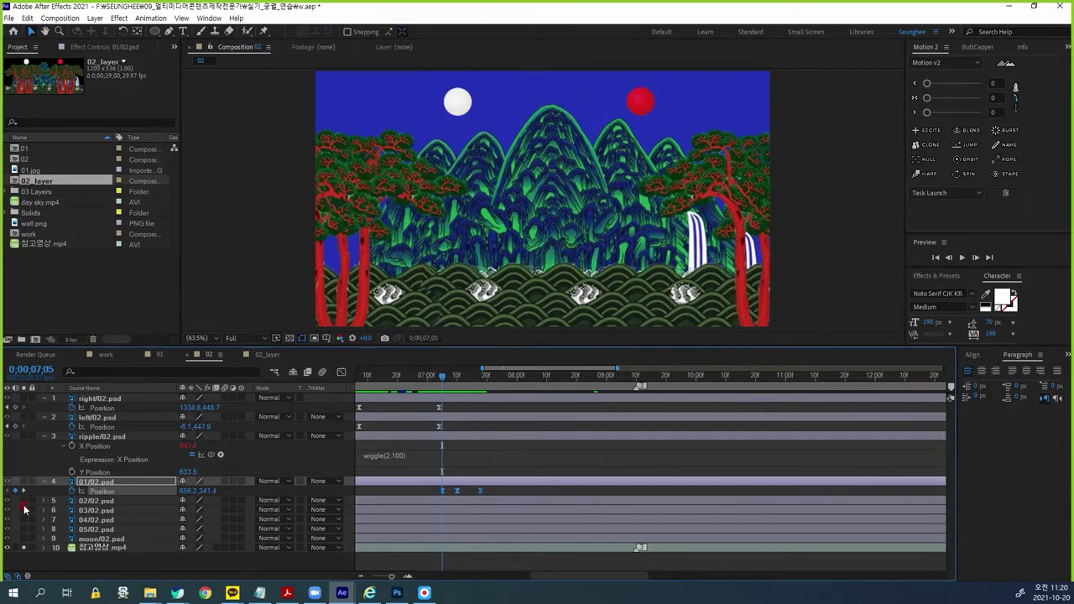
key("space")
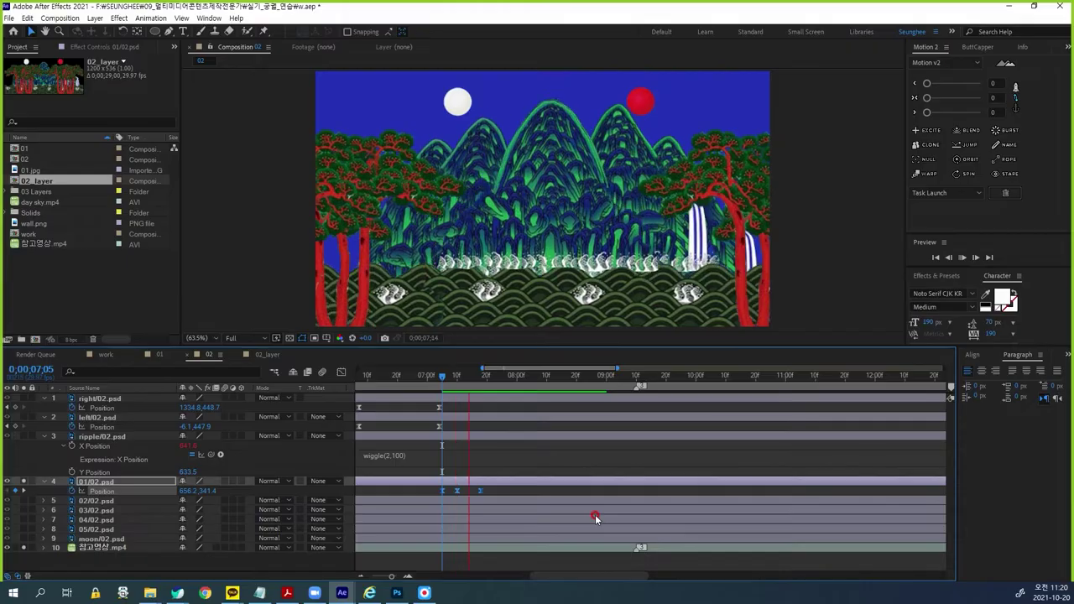
left_click(592, 513)
left_click(470, 396)
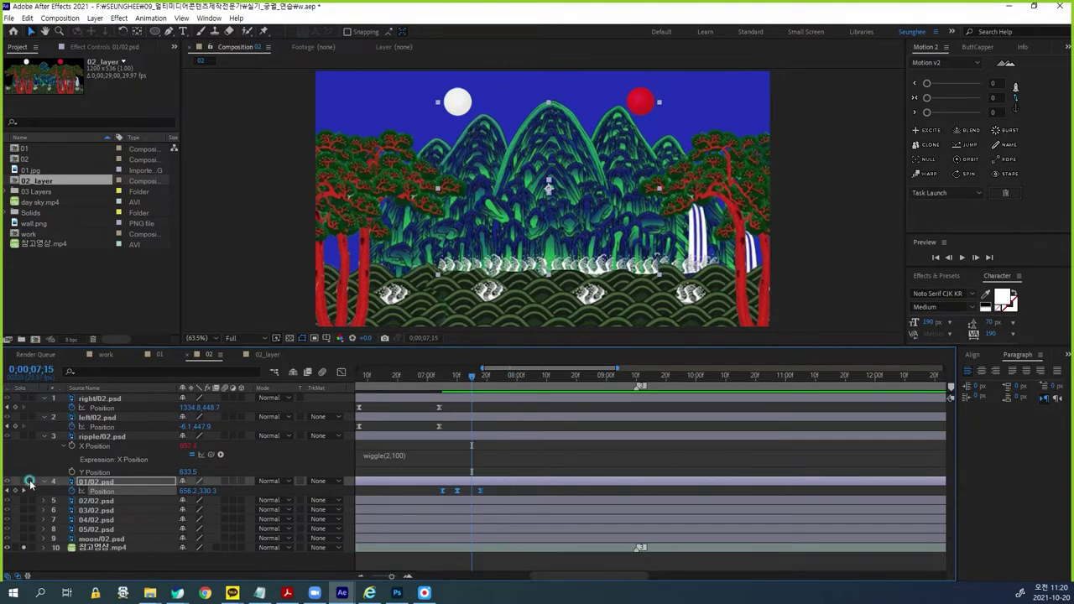
Step: Solo 02/02.psd instead of 01/02.psd and set its first Position keyframe at 0;00;07;07 with X 915.2
left_click(94, 501)
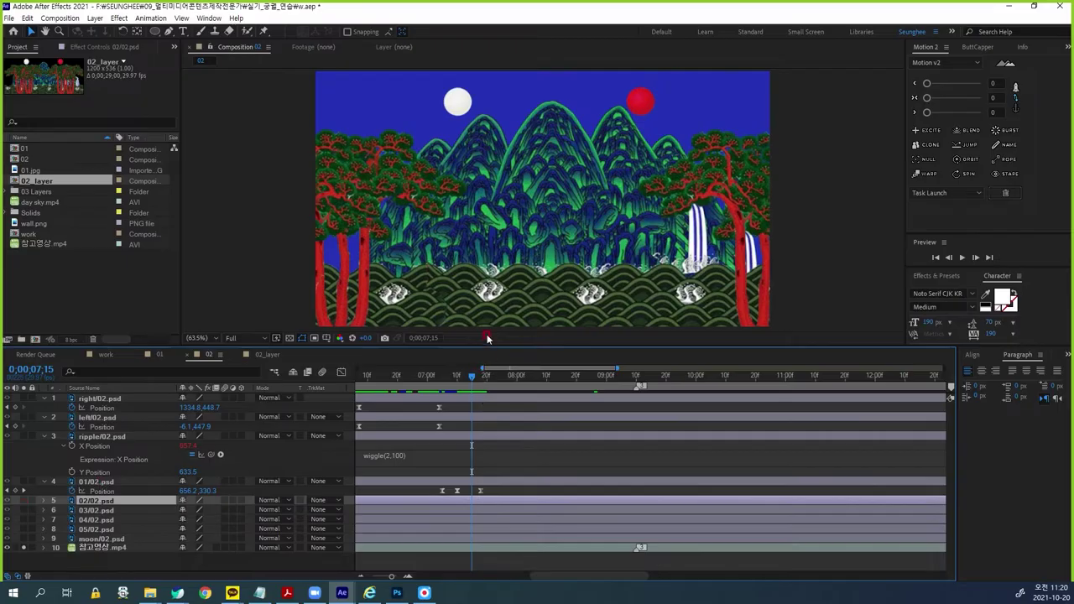
left_click(24, 501)
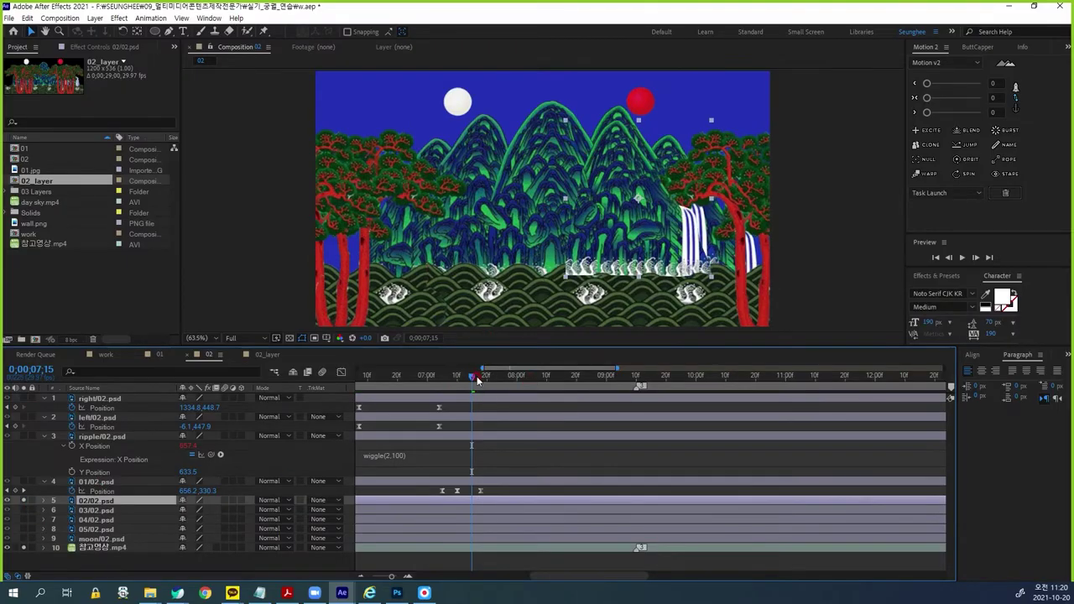
left_click_drag(472, 383, 445, 391)
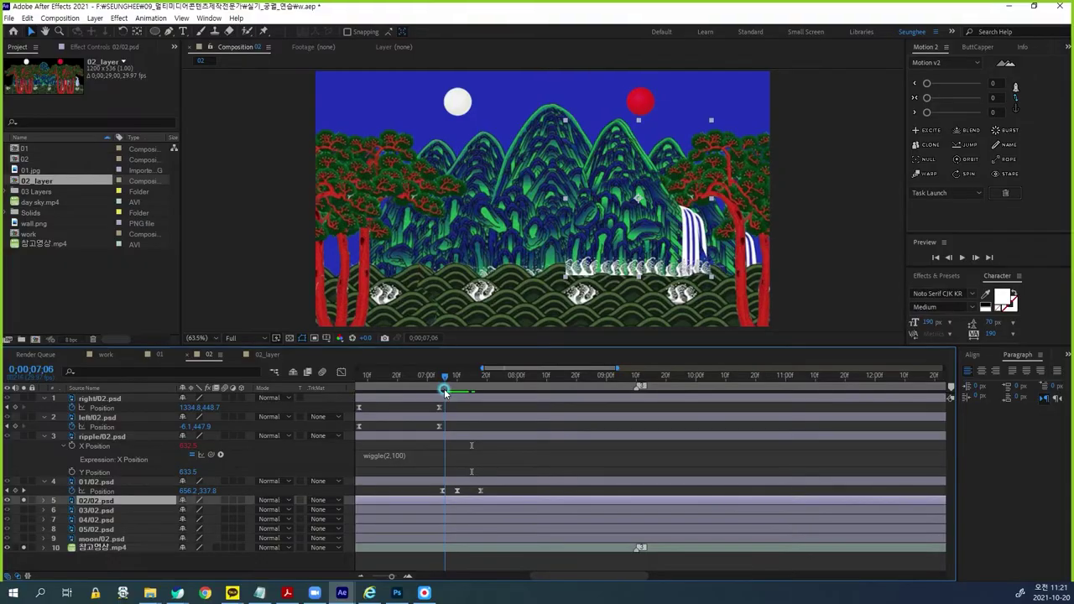
key("Page_Down")
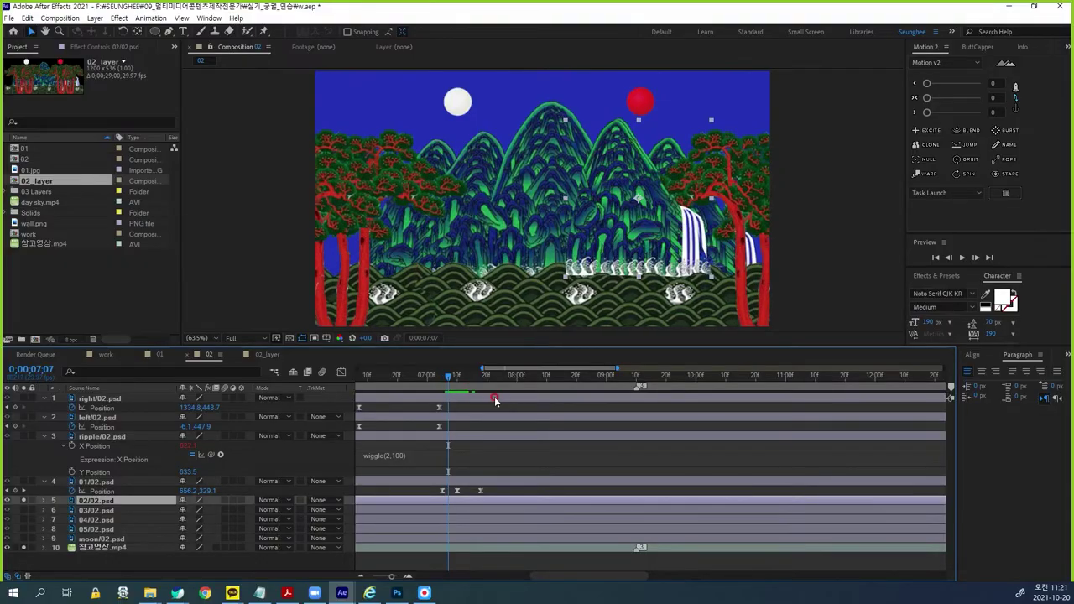
key("Page_Down")
key("Page_Up")
key("p")
left_click(71, 511)
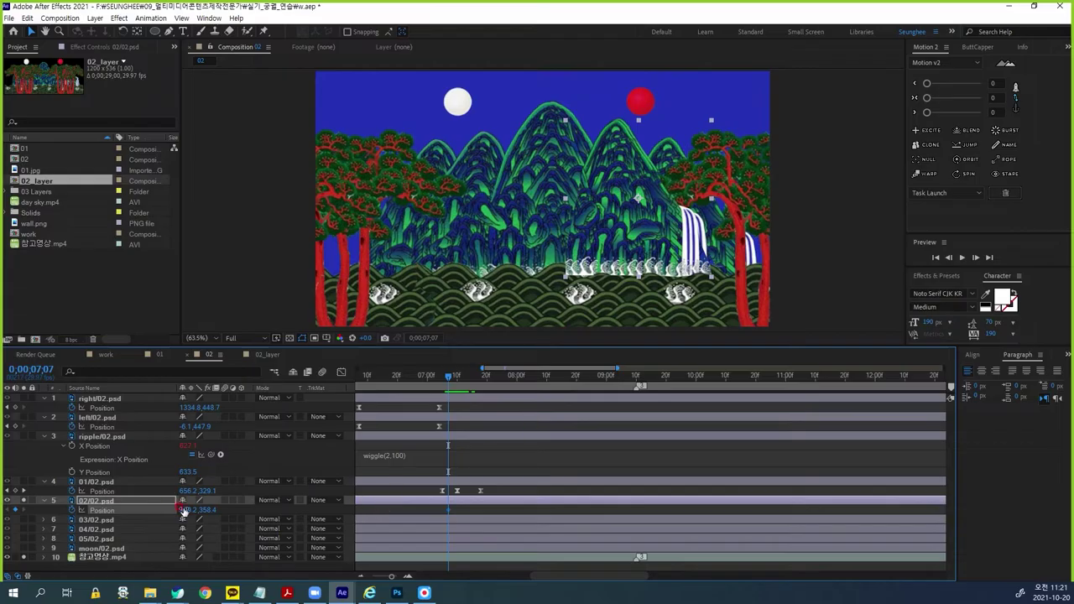
left_click_drag(182, 510, 185, 508)
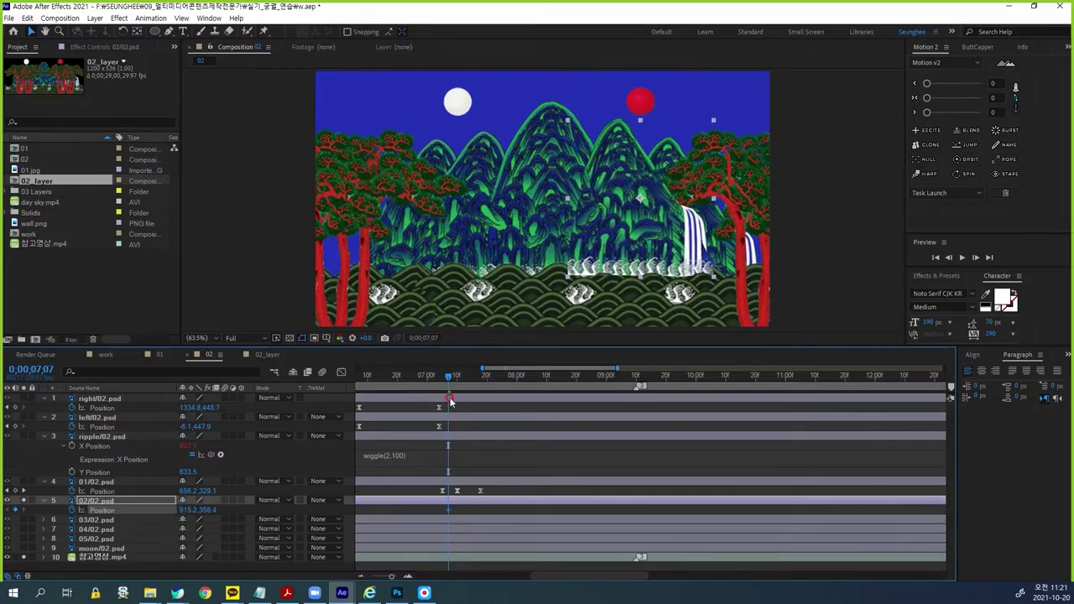
Step: At 0;00;07;12, raise 02/02.psd to Position Y 314.4 for the peak of its bounce
left_click_drag(446, 382, 463, 381)
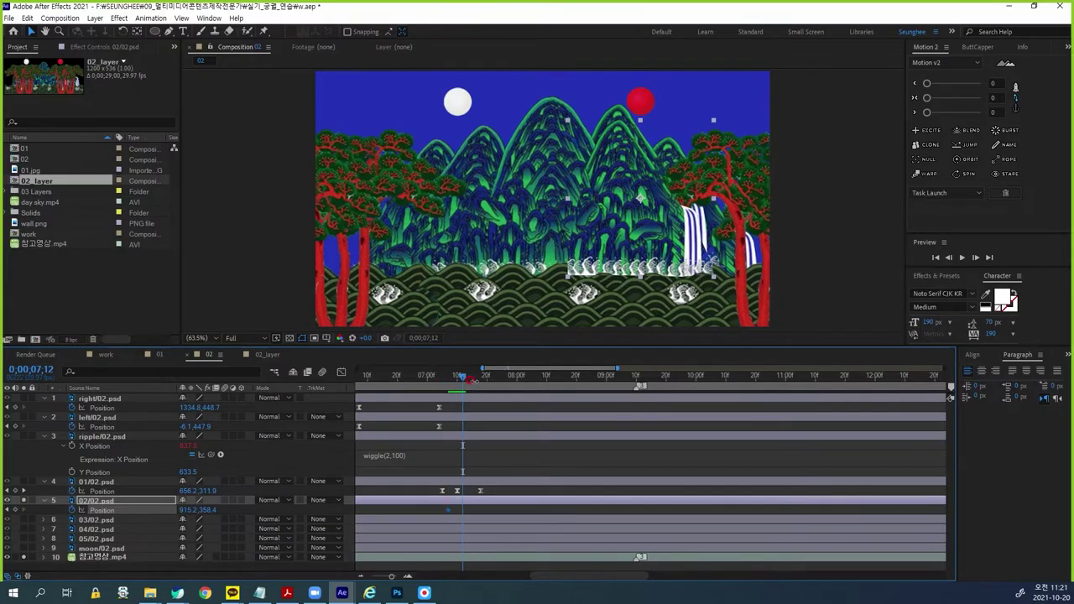
key("Page_Up")
key("Page_Down")
left_click(446, 514)
left_click_drag(208, 511, 182, 518)
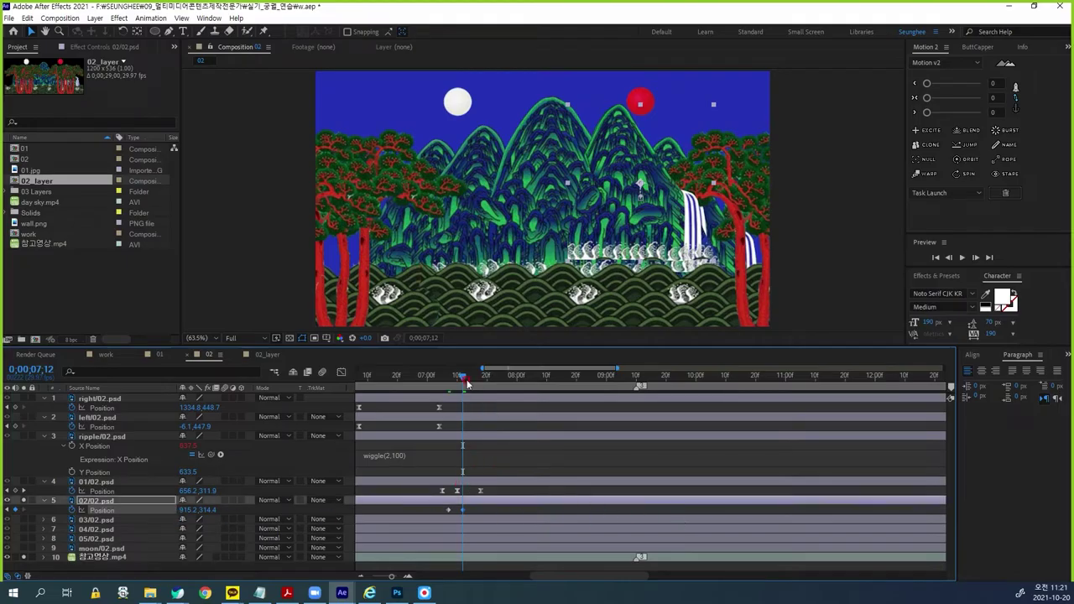
Step: Unsolo 02/02.psd, copy its first Position keyframe to 0;00;07;21 and apply Easy Ease to its three keyframes
left_click_drag(468, 379, 481, 377)
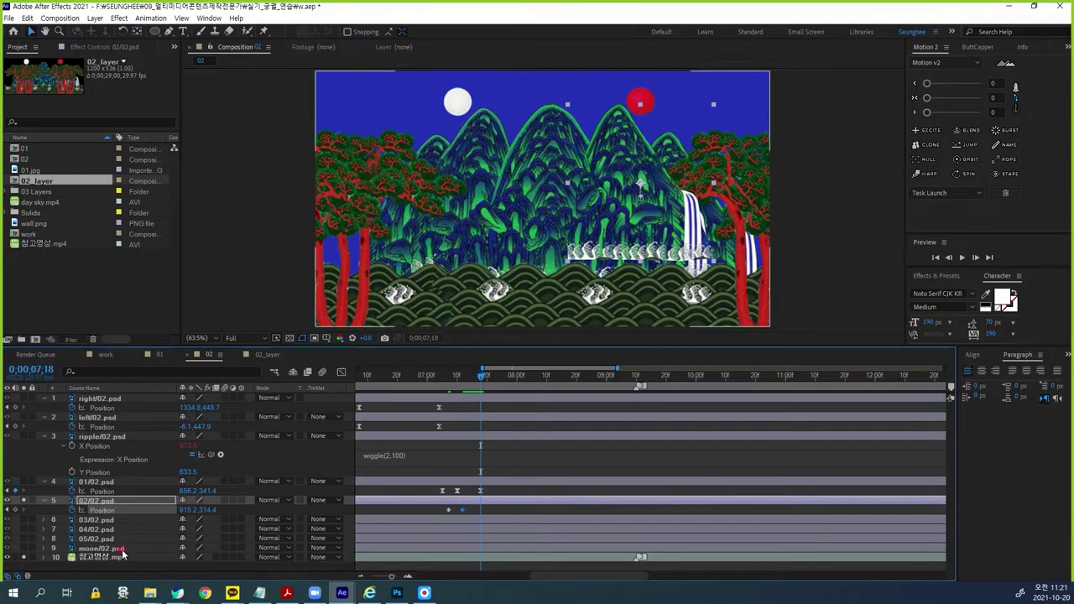
left_click(24, 500)
left_click_drag(484, 380, 495, 380)
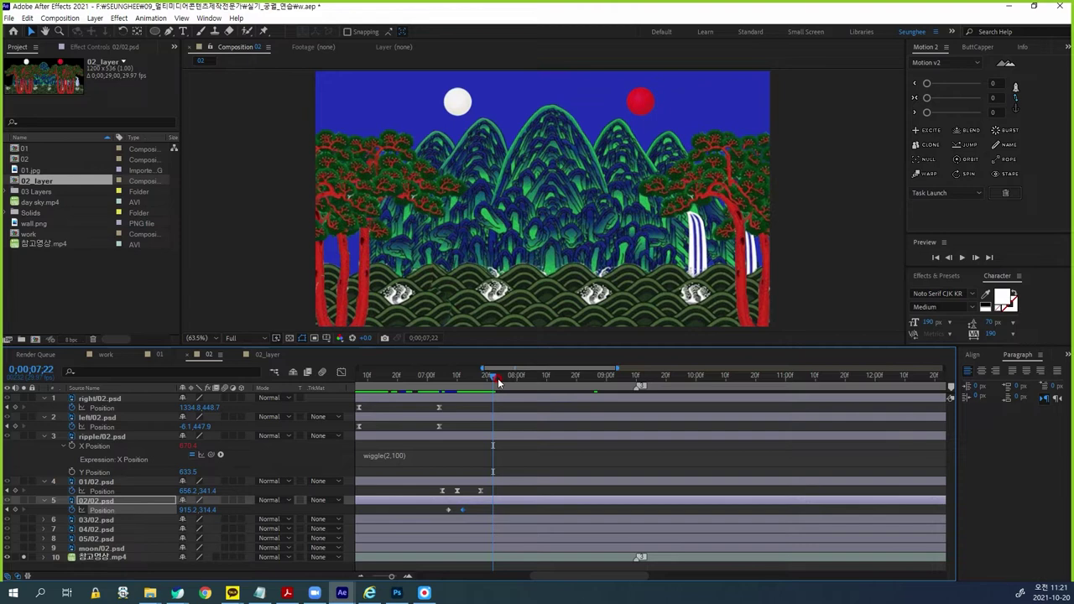
key("Page_Up")
key("Page_Up")
key("Page_Down")
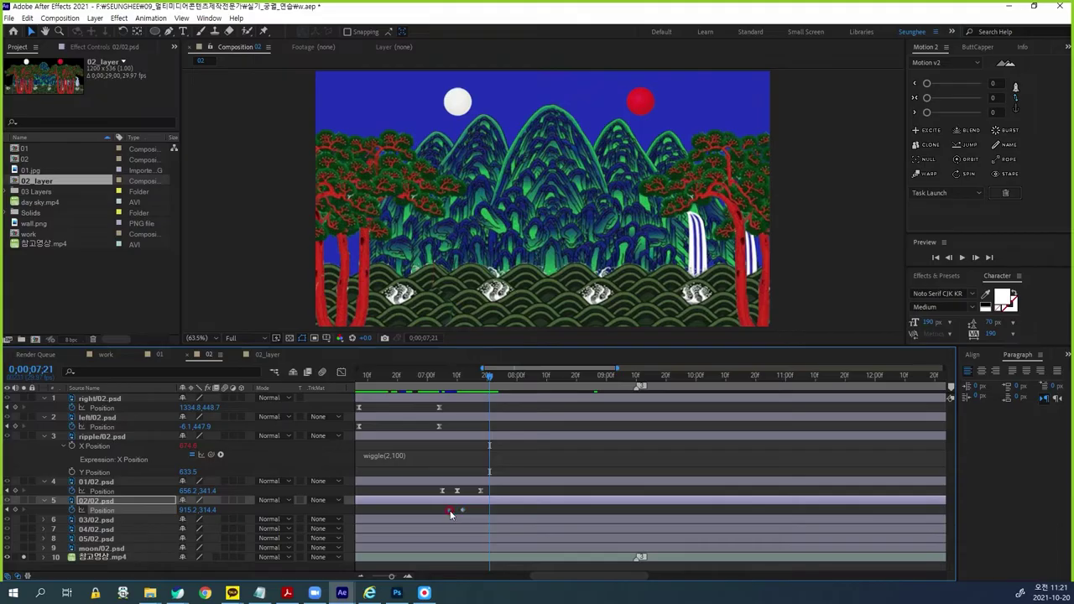
key("ctrl+c")
key("ctrl+v")
left_click(614, 484)
left_click_drag(510, 514, 437, 517)
left_click(491, 507)
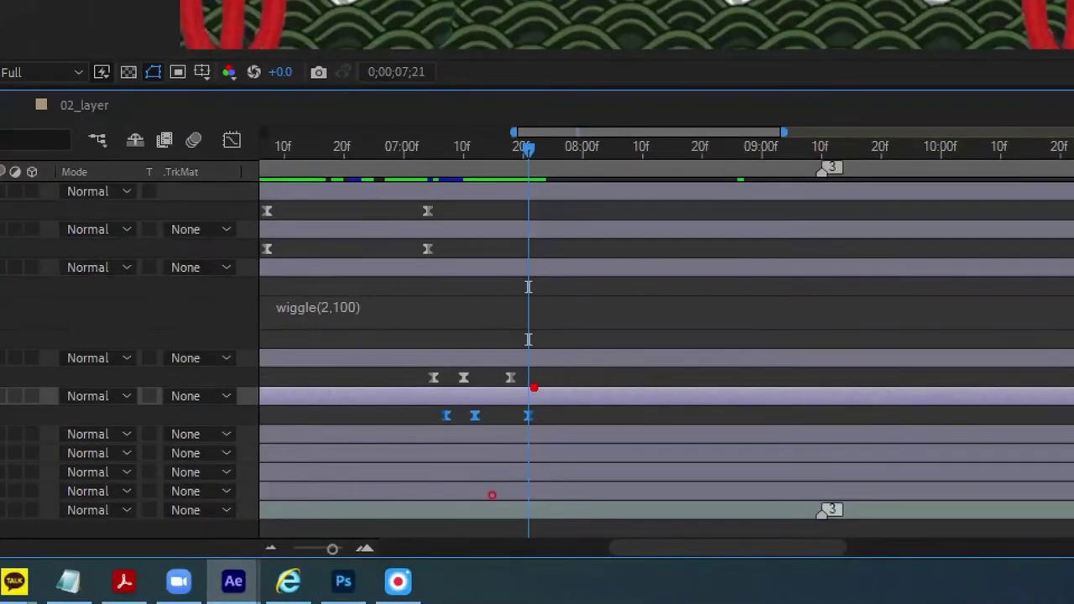
Step: Compare the Position keyframe timing of 01/02.psd and 02/02.psd, ending at 0;00;07;07
mouse_move(491, 496)
left_mouse_down()
mouse_move(504, 480)
mouse_move(475, 495)
left_mouse_up()
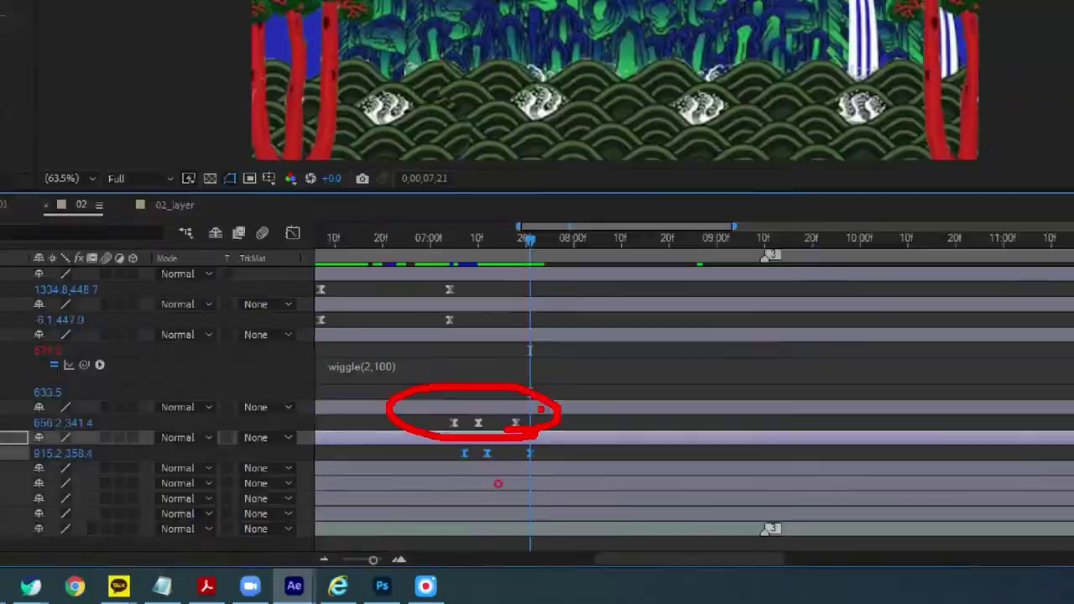
left_click_drag(530, 152, 429, 189)
left_click(452, 404)
key("Page_Down")
key("Page_Down")
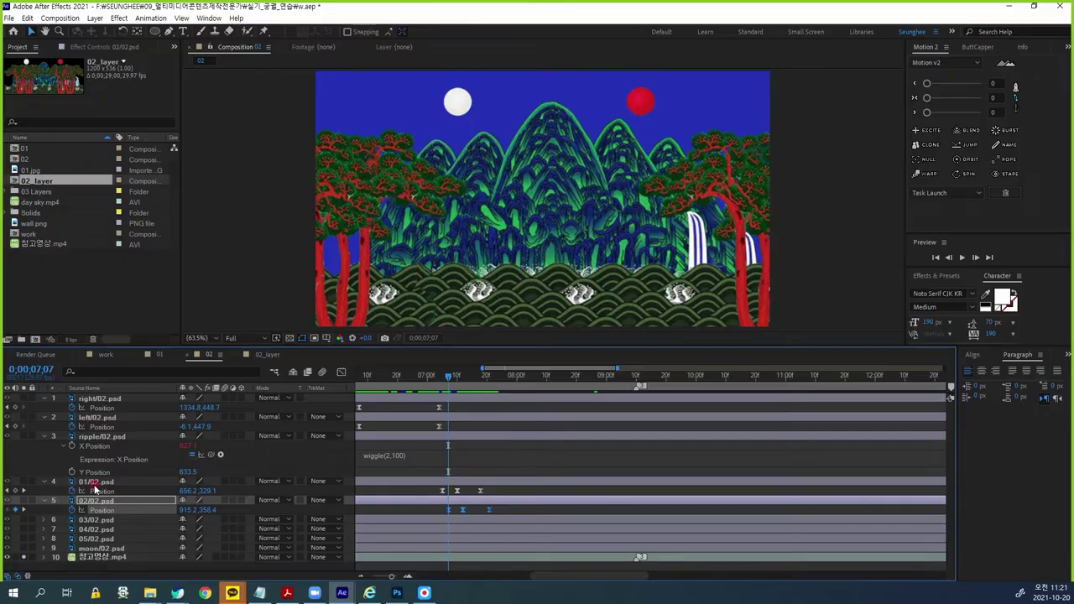
Step: Show the Position property of 03/02.psd and move the current time two frames forward to 0;00;07;09
left_click(95, 519)
left_click(136, 518)
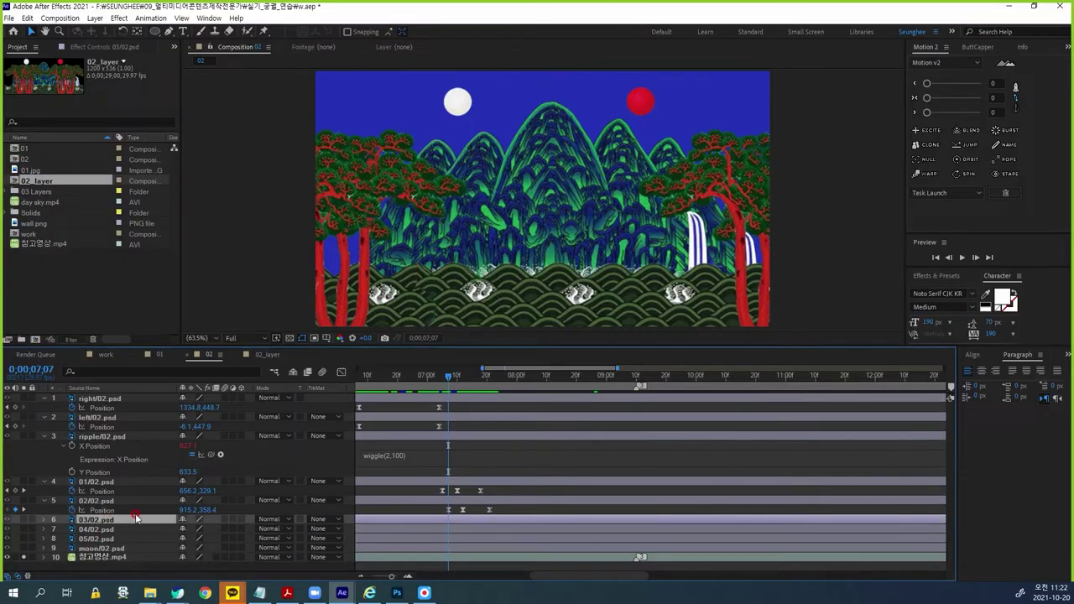
key("p")
left_click(467, 521)
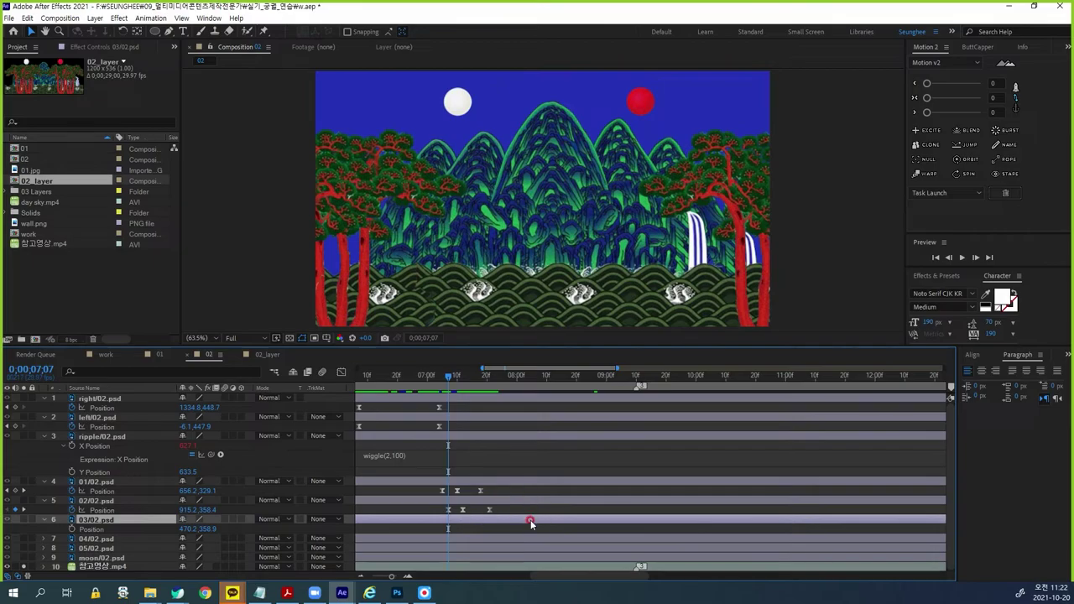
key("Page_Down")
key("Page_Down")
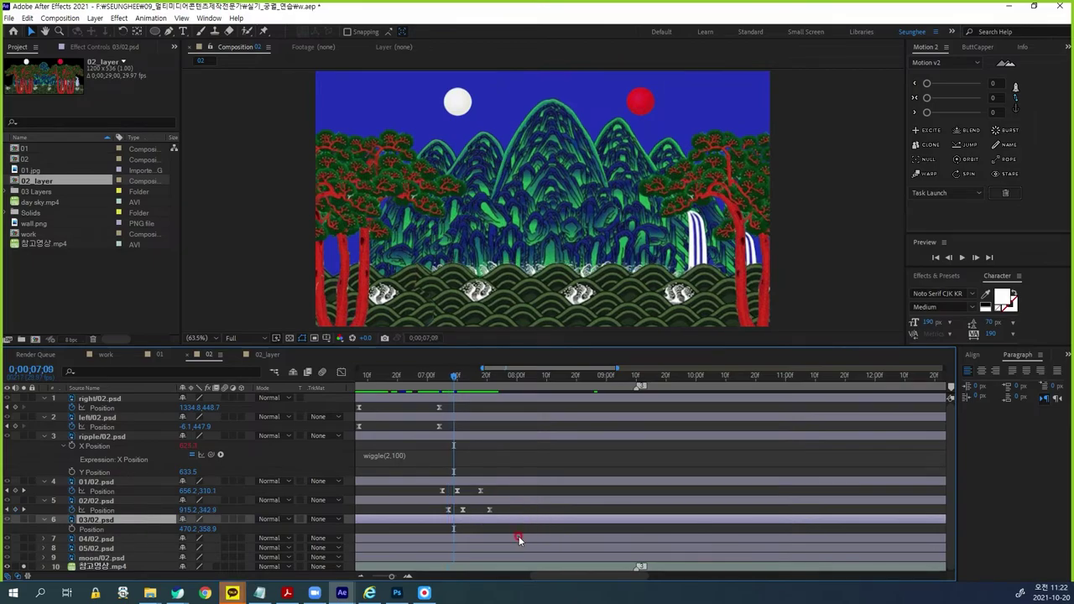
left_click(103, 510)
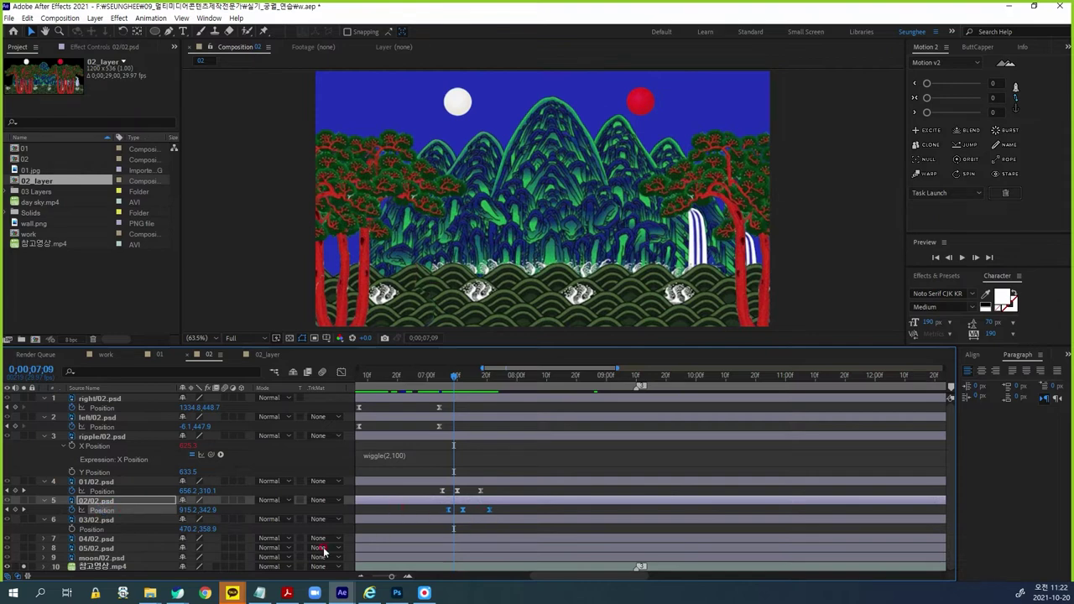
left_click(94, 520)
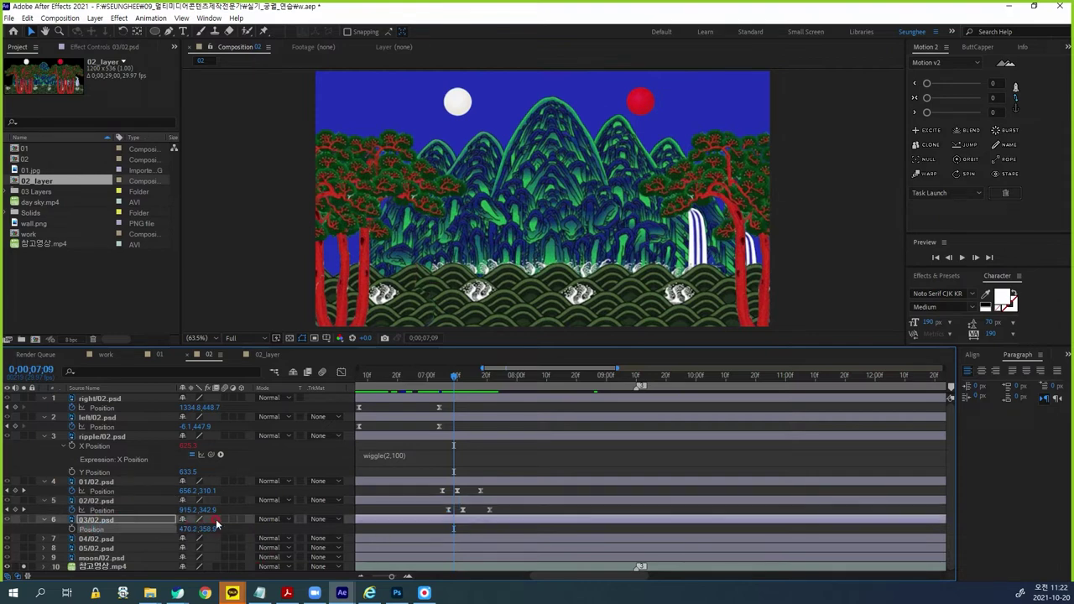
key("ctrl+v")
left_click(24, 519)
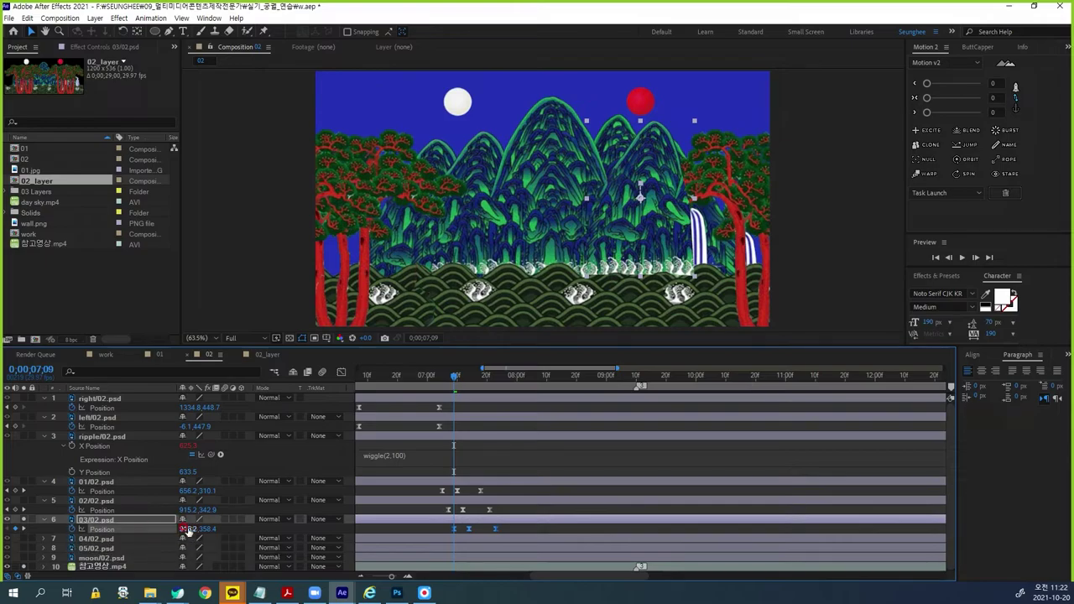
key("ctrl+z")
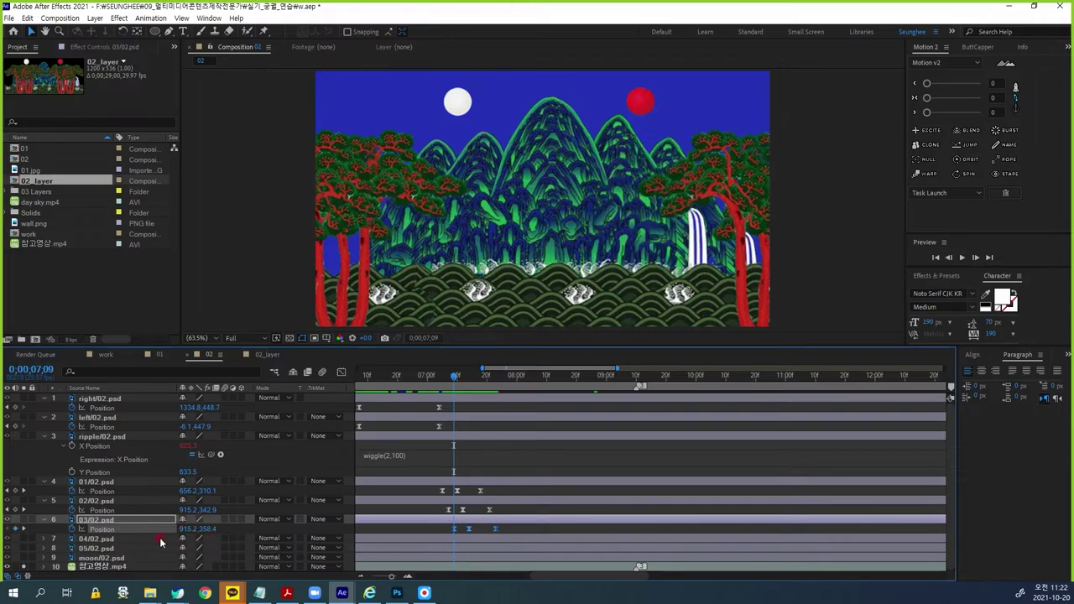
left_click(73, 530)
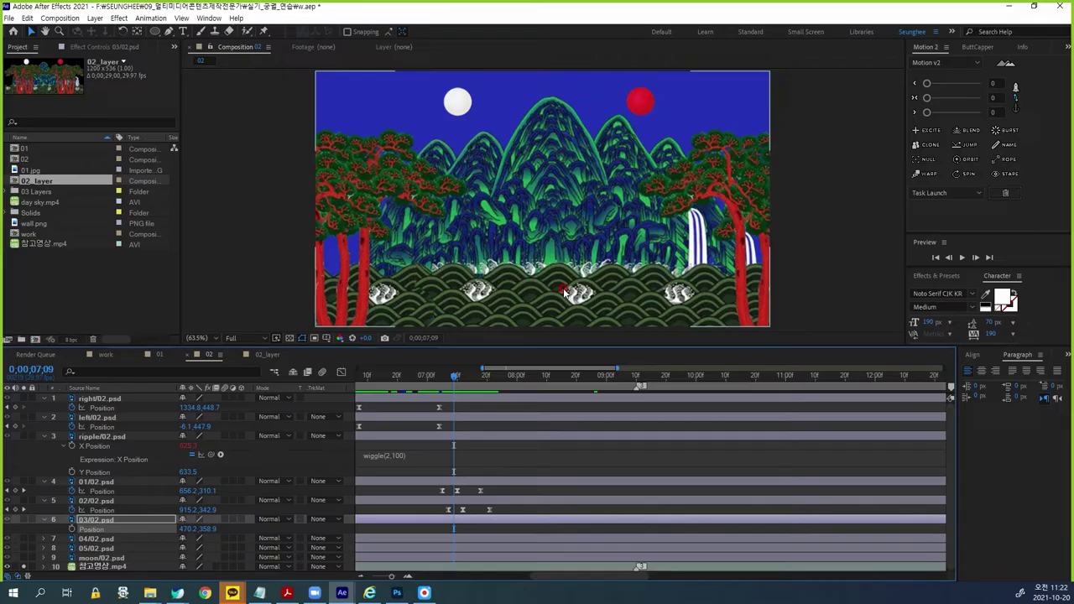
Step: Solo 03/02.psd, lower it to Position 445.0, 374.7 and set its first Position keyframe at 0;00;07;09
left_click(97, 520)
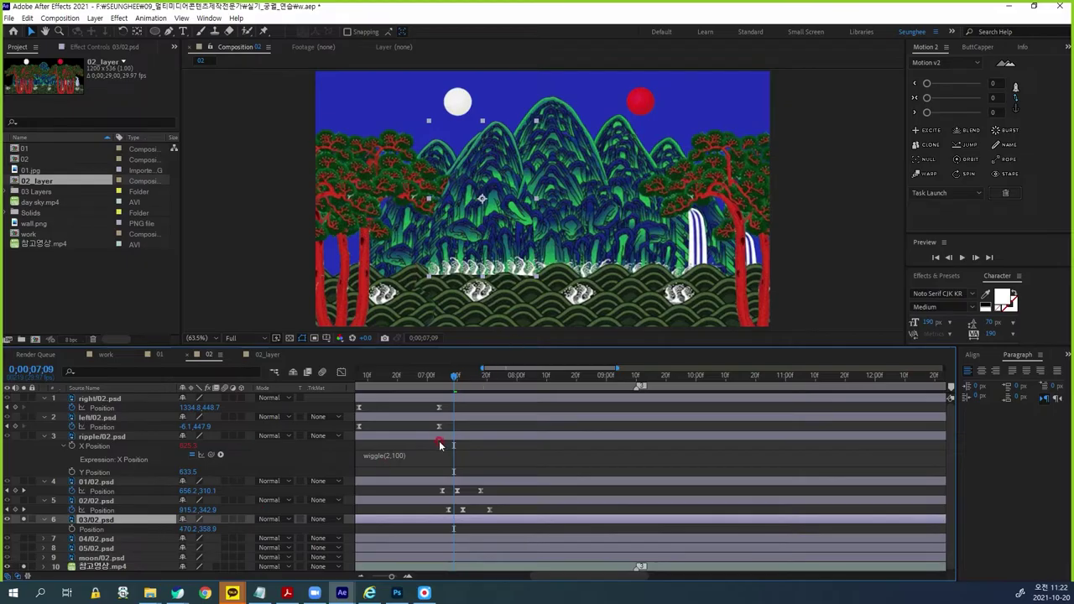
left_click_drag(502, 239, 492, 244)
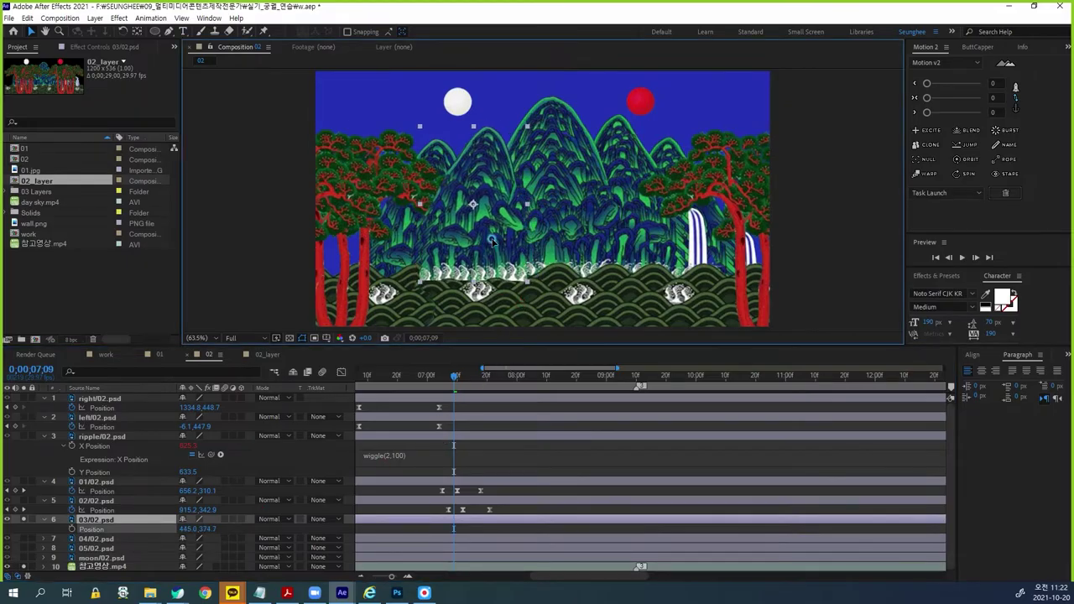
left_click(73, 530)
Step: At 0;00;07;17, raise 03/02.psd to Position Y 324.7 for the peak of its bounce
left_click_drag(456, 382, 474, 382)
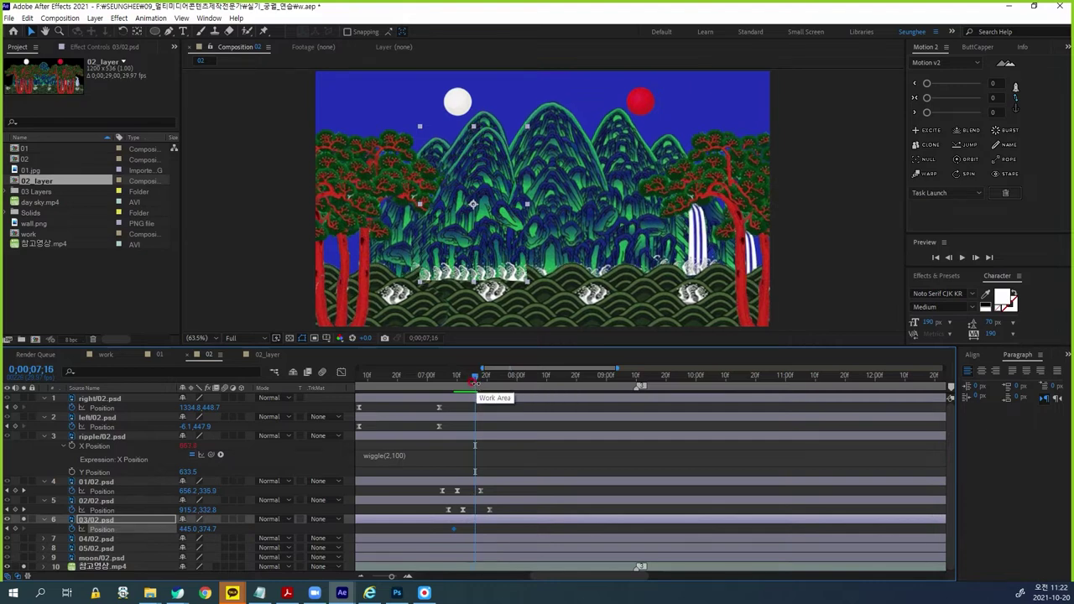
key("Page_Down")
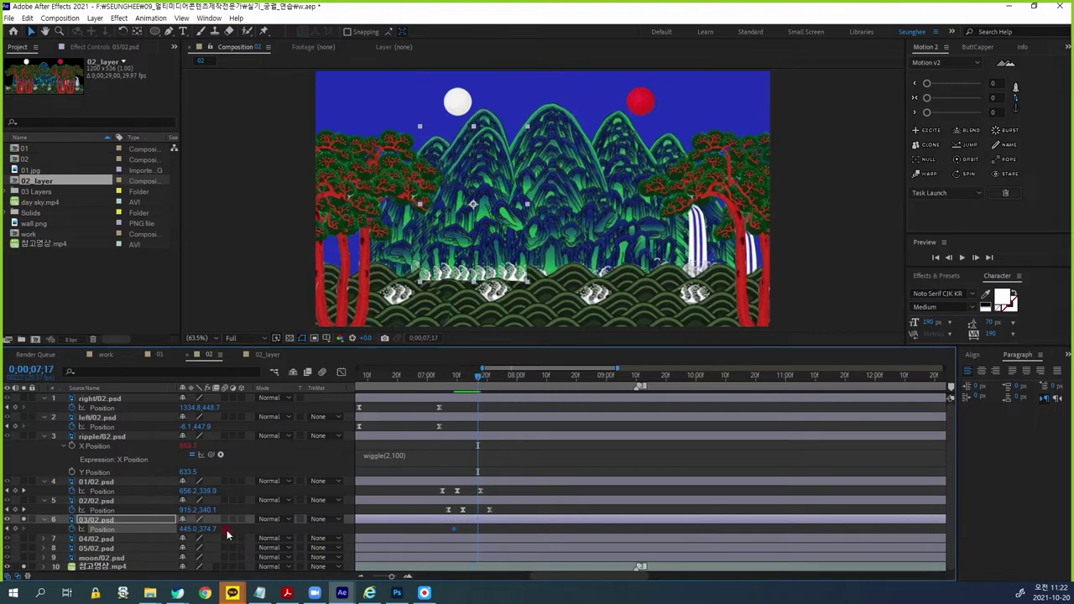
left_click_drag(206, 529, 161, 544)
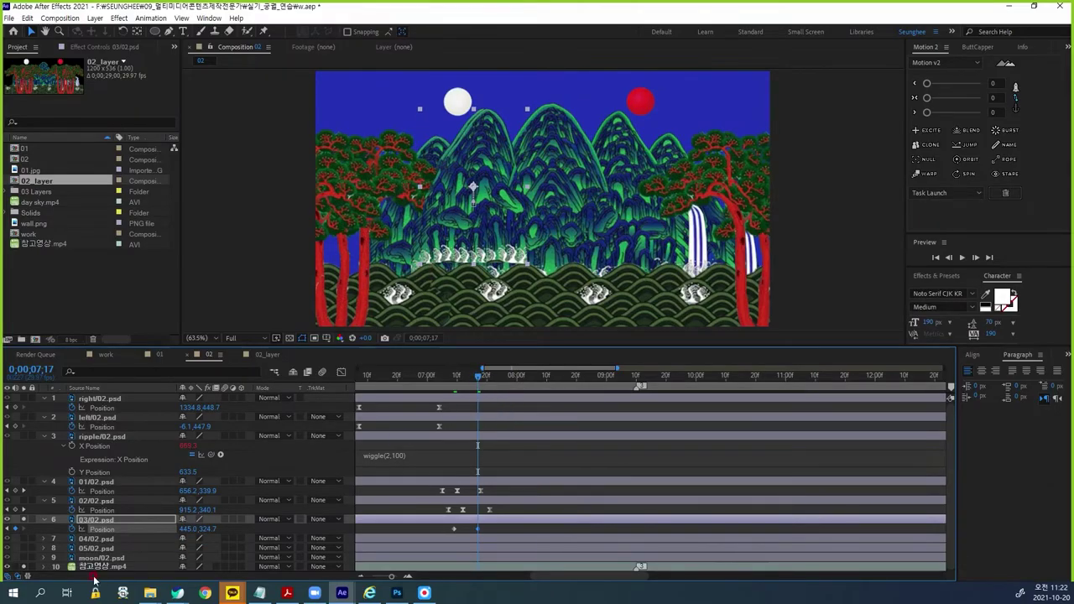
Step: Unsolo 03/02.psd, copy its first Position keyframe to 0;00;07;27 and apply Easy Ease to its three keyframes
left_click(23, 519)
left_click_drag(480, 382, 507, 385)
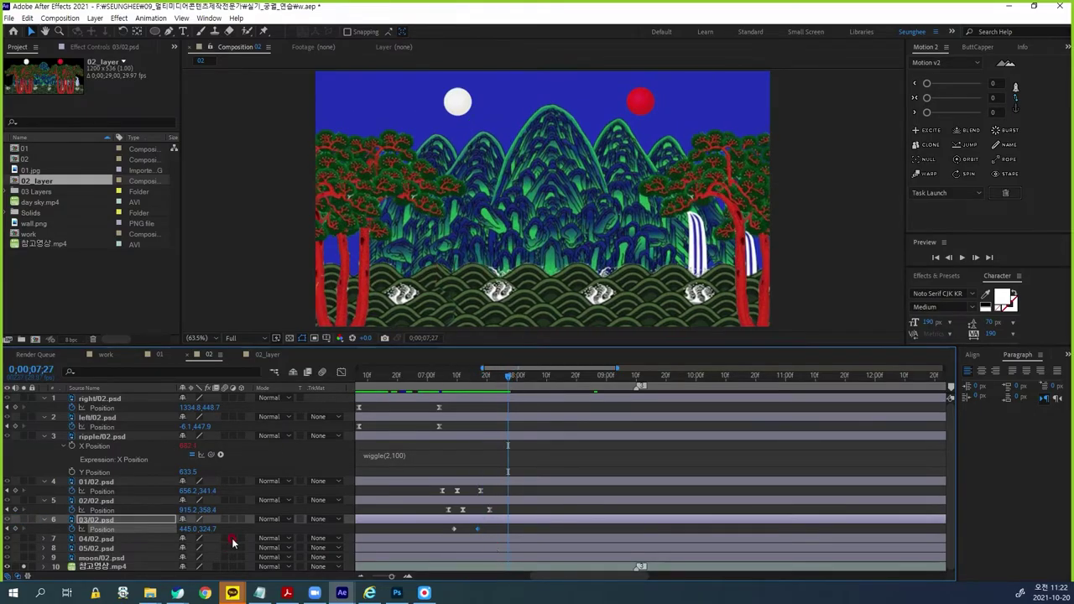
mouse_move(455, 530)
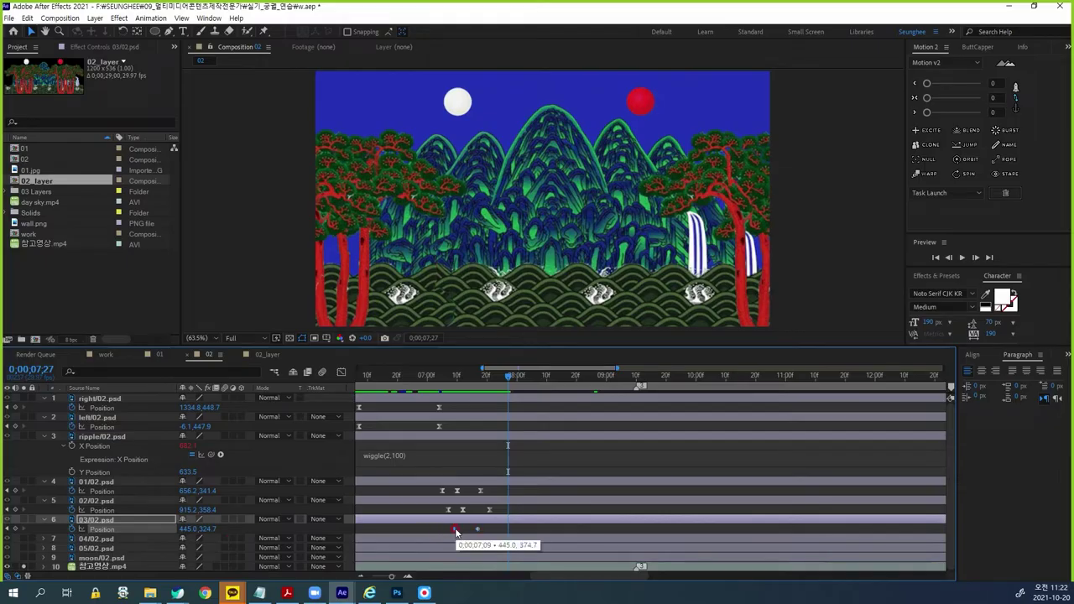
key("ctrl+c")
key("ctrl+v")
left_click_drag(515, 536, 435, 528)
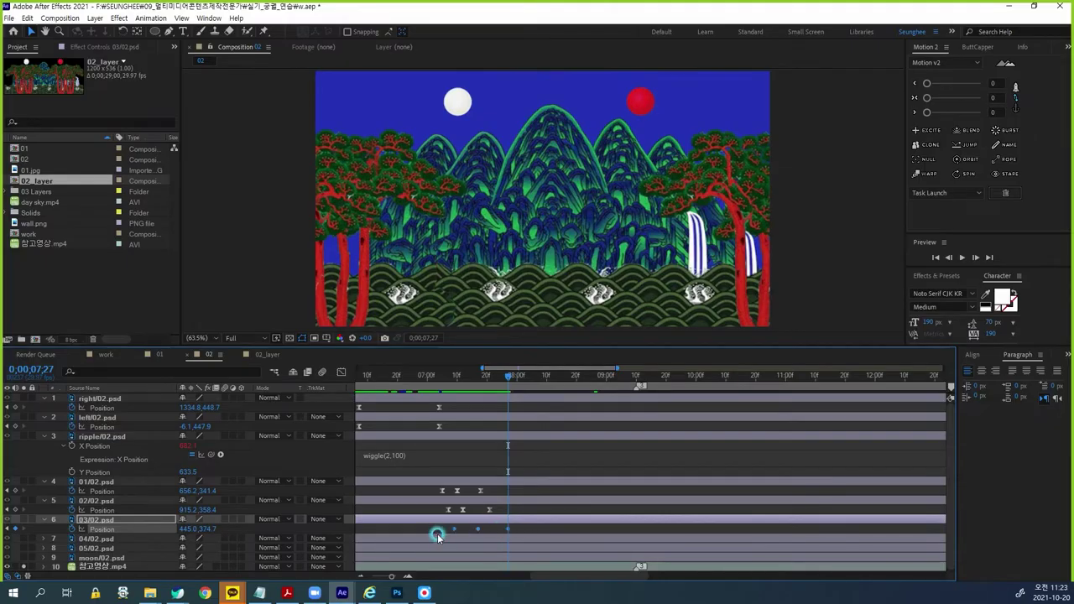
key("F9")
Step: Solo 04/02.psd and start its Position keyframing at 0;00;07;12
left_click(90, 539)
left_click(25, 540)
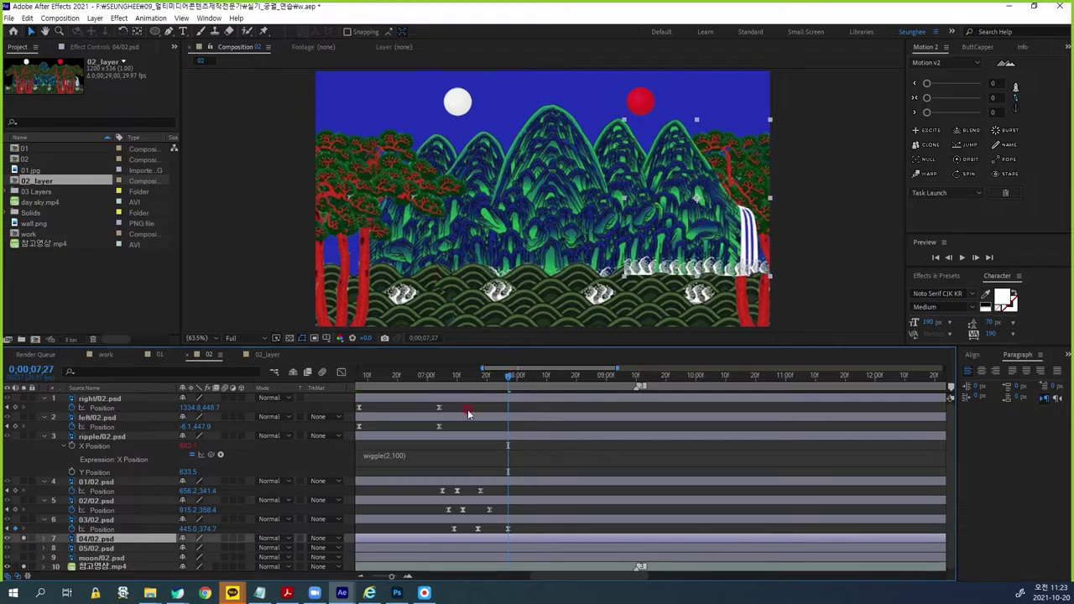
left_click_drag(514, 380, 461, 396)
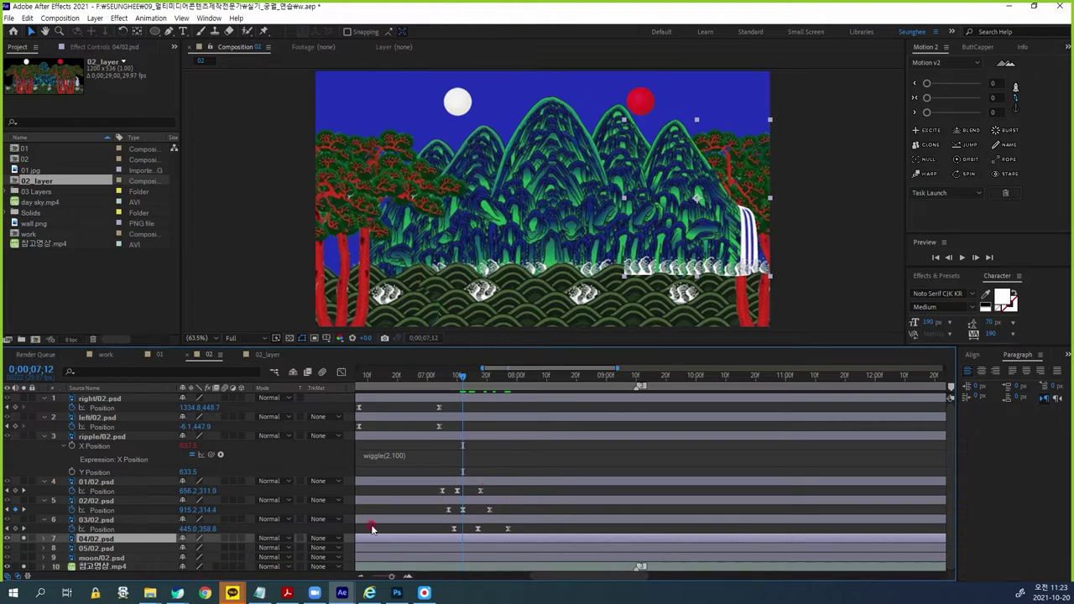
key("alt+shift+p")
left_click(74, 551)
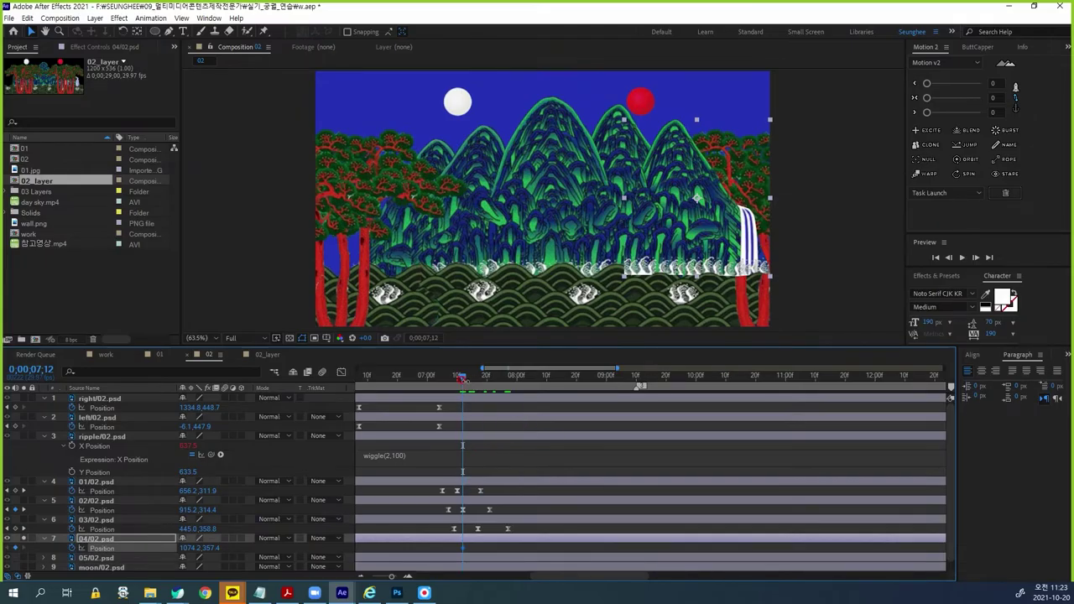
Step: Check the reference motion, then set the 0;00;07;12 Position keyframe of 04/02.psd to 1054.2, 403.4
left_click_drag(464, 379, 499, 383)
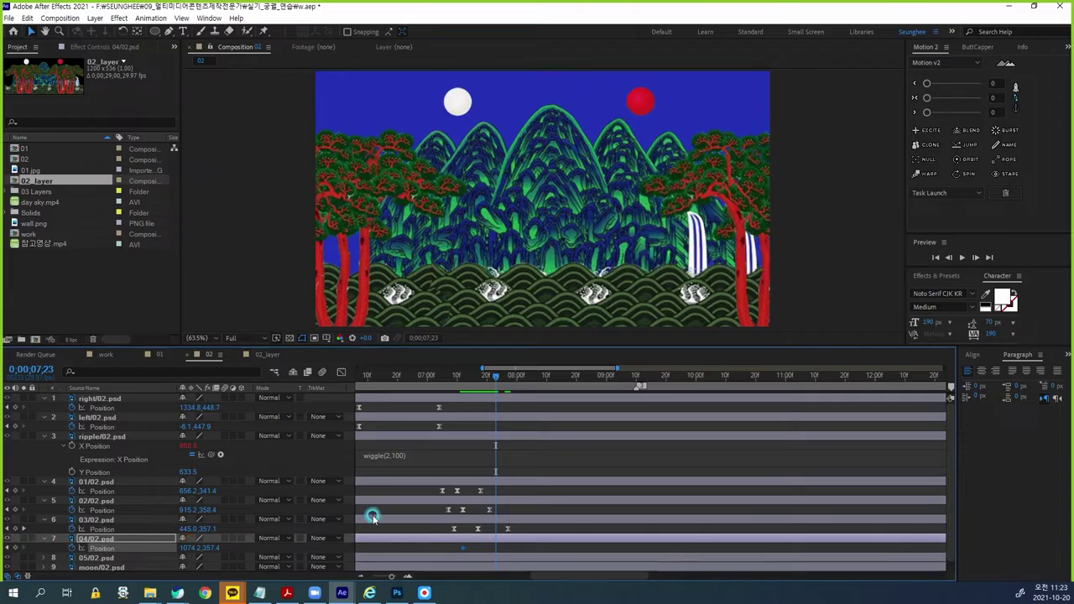
left_click_drag(495, 379, 463, 394)
left_click(23, 539)
left_click_drag(206, 548, 180, 548)
left_click(475, 530)
left_click(464, 394)
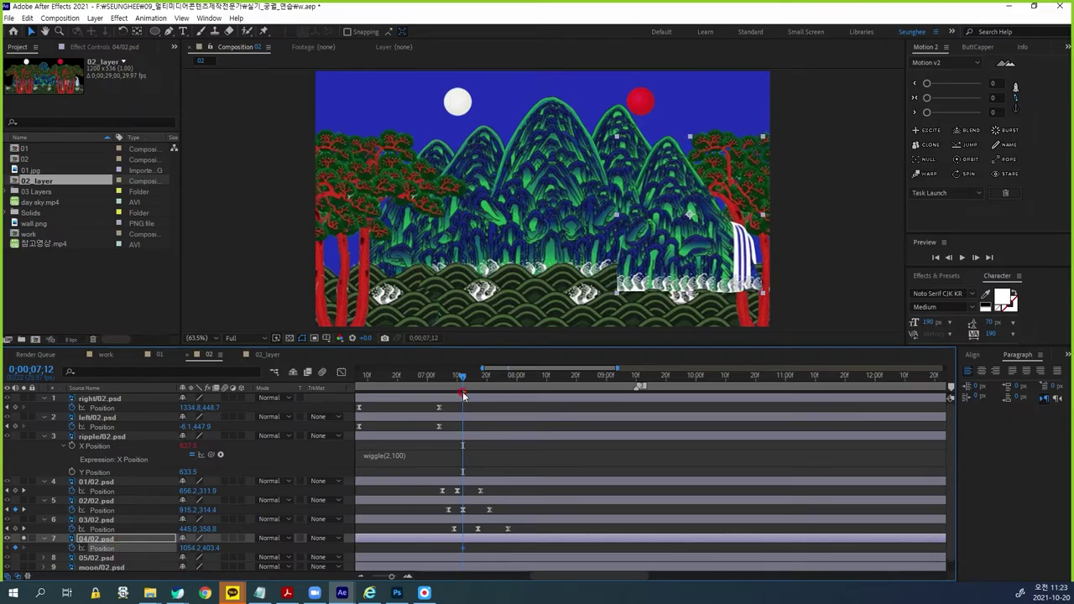
Step: At 0;00;07;20, raise 04/02.psd to Position Y 379.4 for the peak of its bounce
left_click_drag(465, 380, 490, 388)
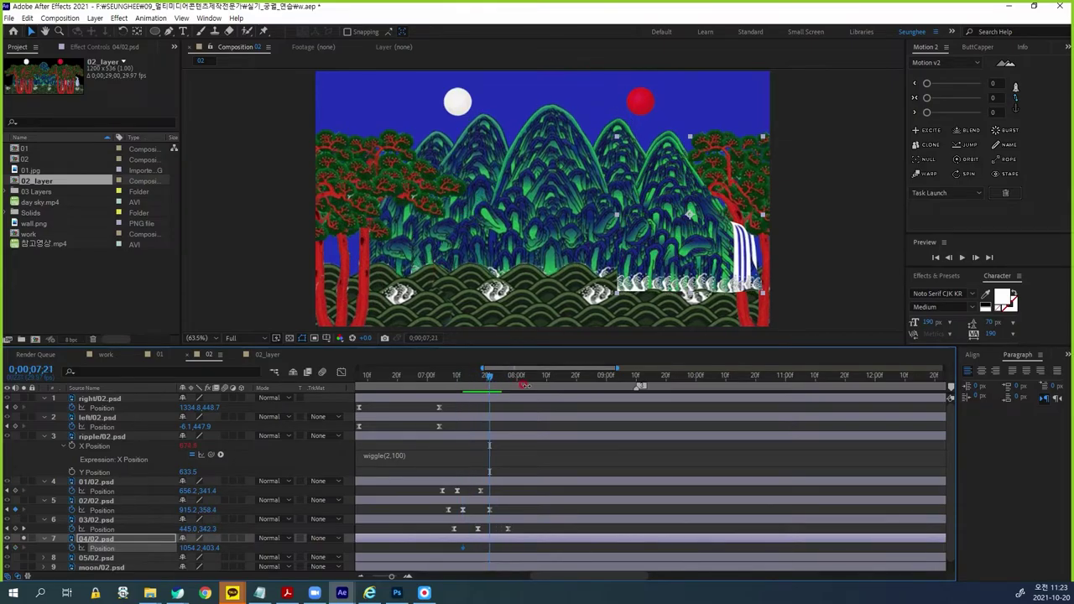
key("Page_Up")
left_click(544, 400)
key("Page_Down")
left_click(478, 539)
key("Page_Up")
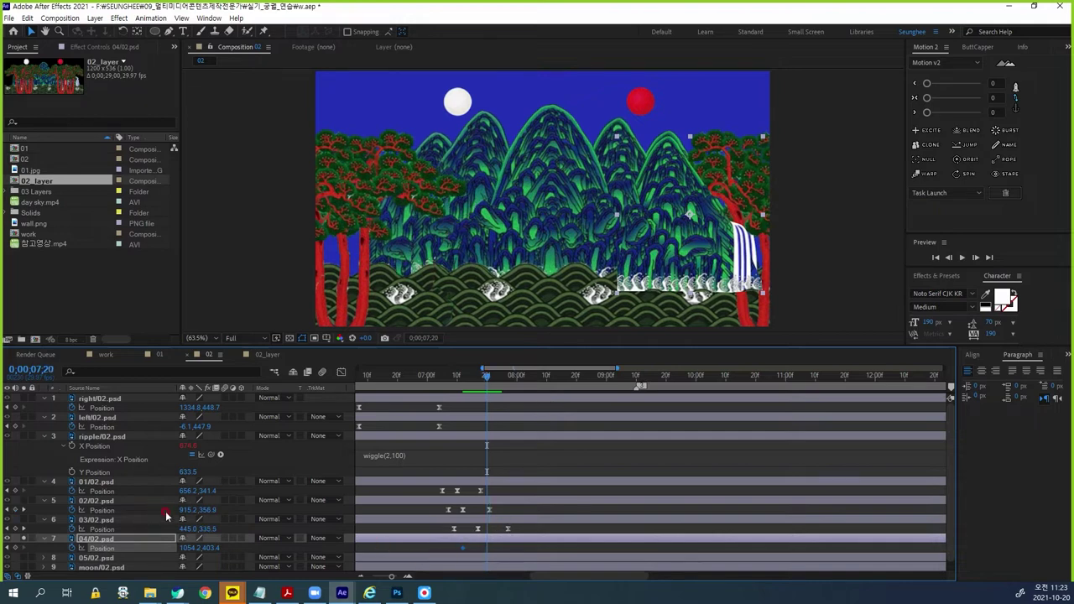
left_click_drag(210, 547, 189, 547)
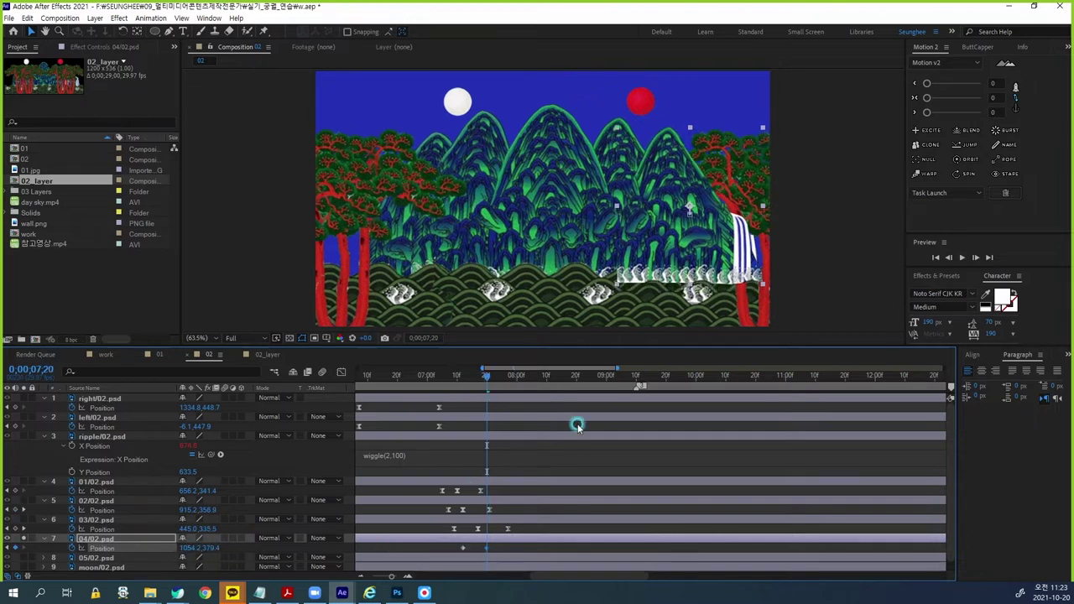
Step: Copy the first Position keyframe of 04/02.psd to 0;00;08;01 and apply Easy Ease to its three keyframes
left_click(488, 378)
left_click_drag(513, 383, 522, 382)
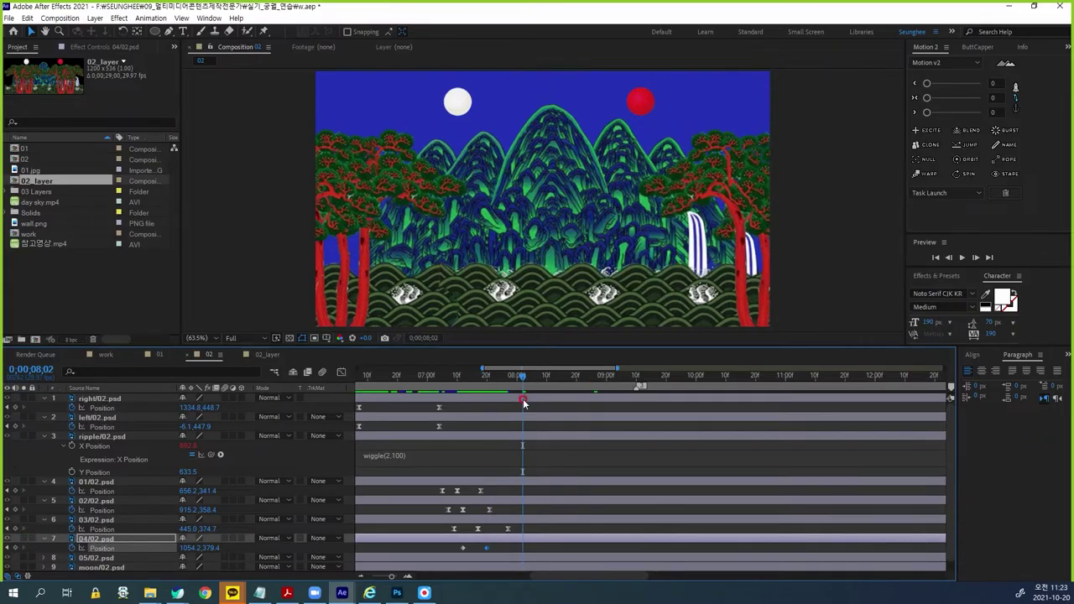
left_click_drag(522, 381, 518, 381)
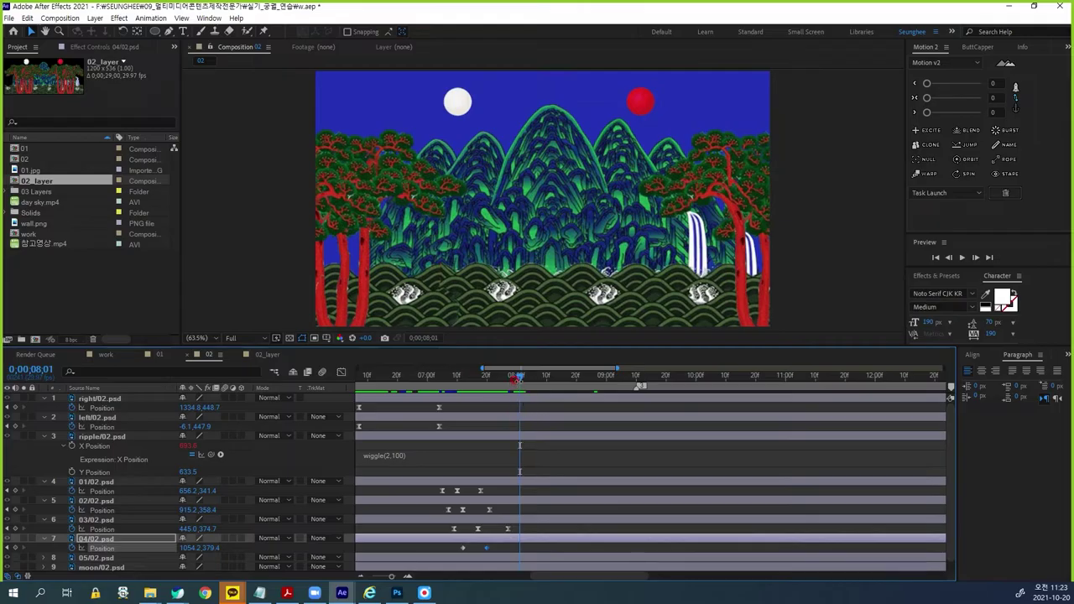
left_click(463, 548)
left_click_drag(537, 544, 449, 560)
right_click(541, 538)
left_click(23, 539)
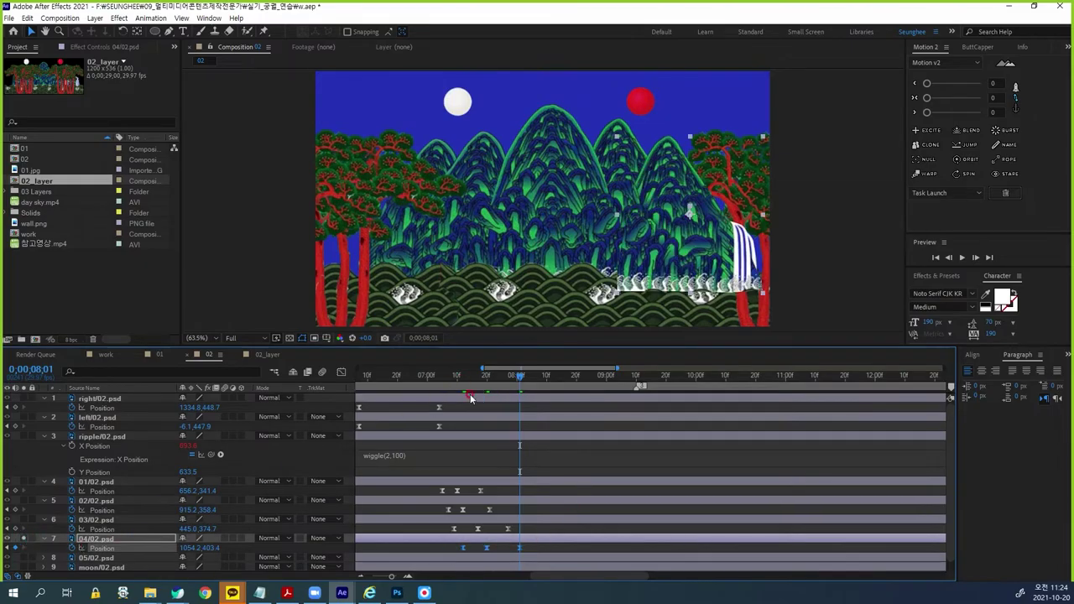
Step: Solo 05/02.psd instead of 04/02.psd, lower it to Position 305.9, 401.5 and set its first Position keyframe at 0;00;07;16
left_click_drag(512, 379, 475, 397)
left_click(96, 557)
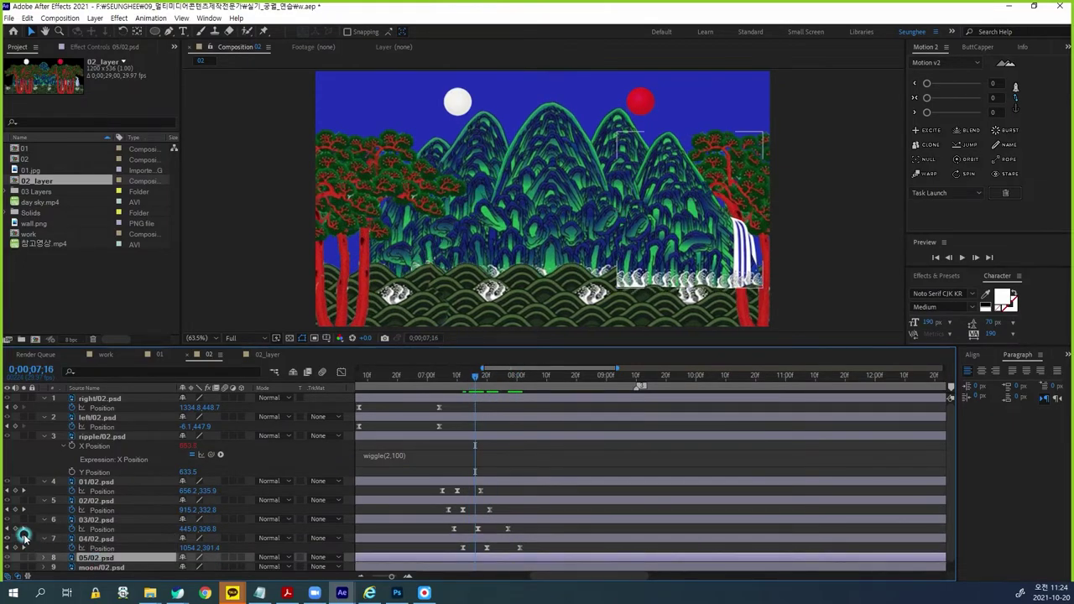
left_click(26, 556)
left_click(99, 558)
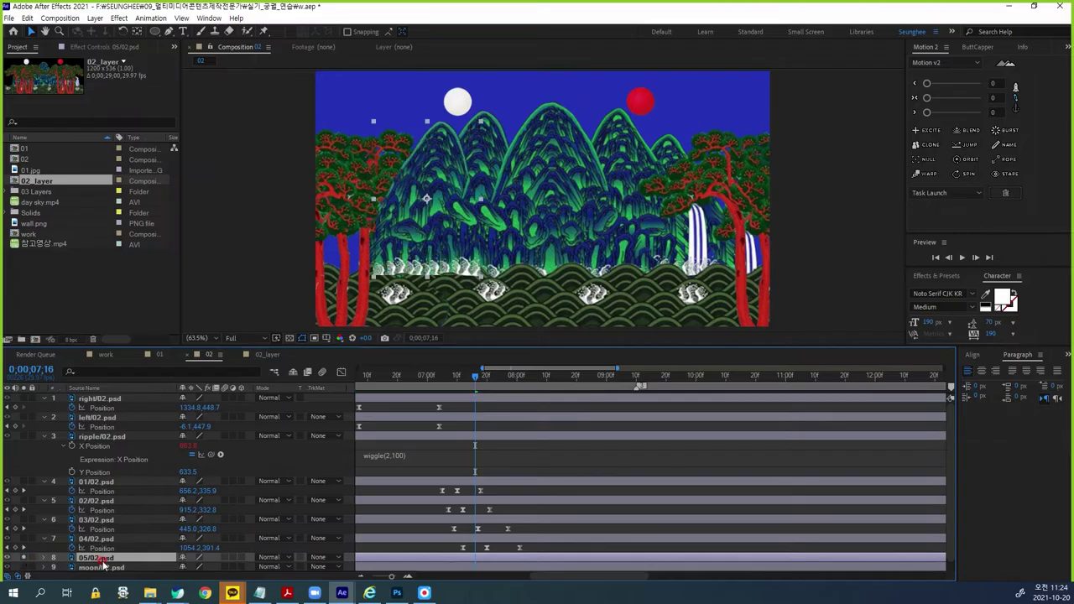
key("p")
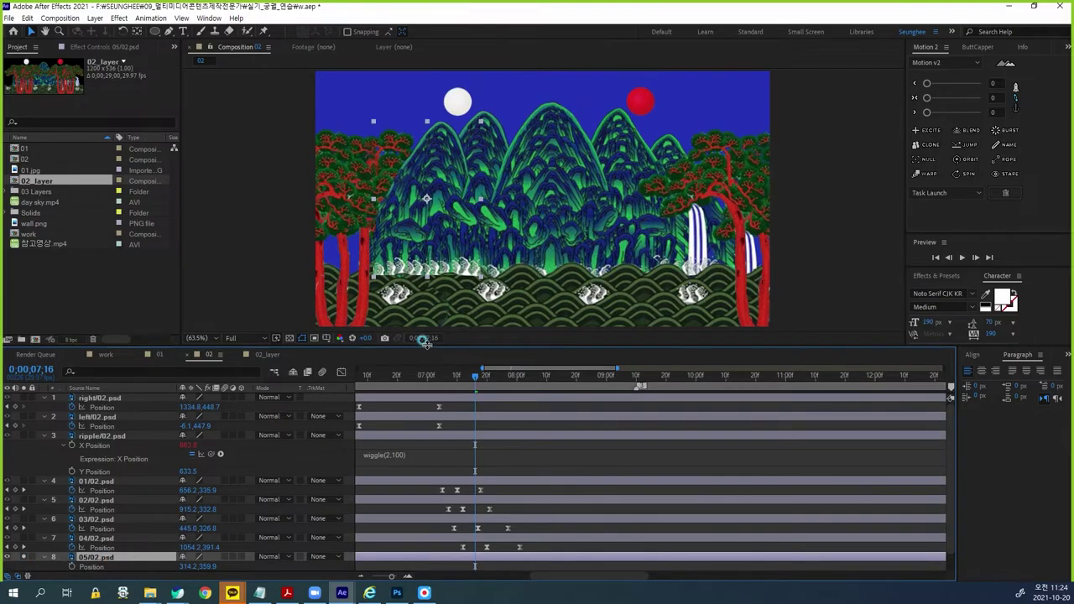
left_click_drag(424, 340, 424, 327)
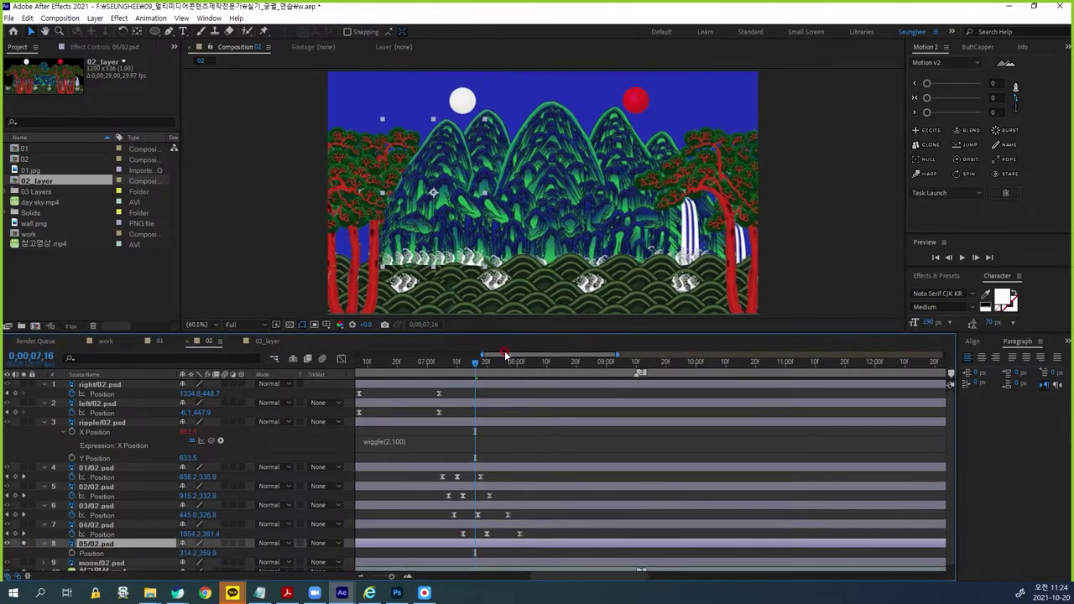
left_click_drag(422, 172, 444, 185)
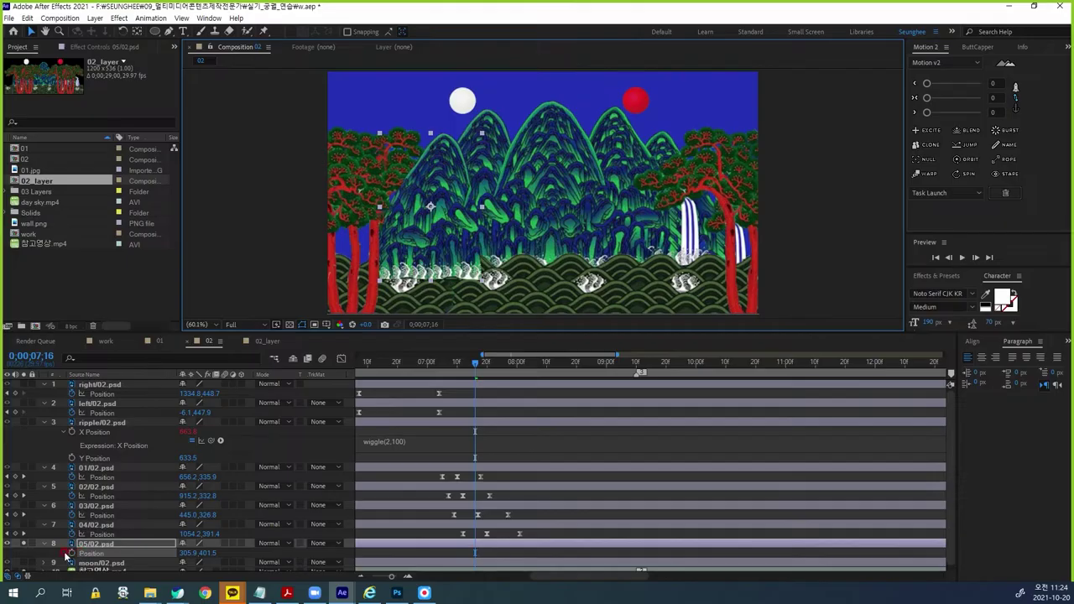
left_click(531, 417)
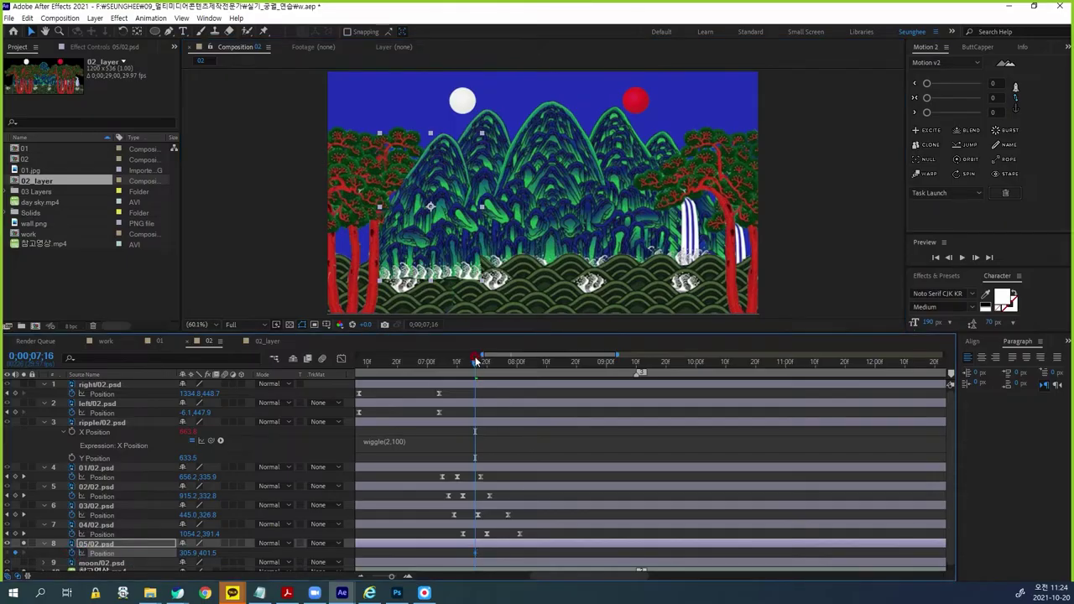
Step: At 0;00;07;23, raise 05/02.psd to Position Y 381.5 for the peak of its bounce
left_click_drag(479, 364, 496, 361)
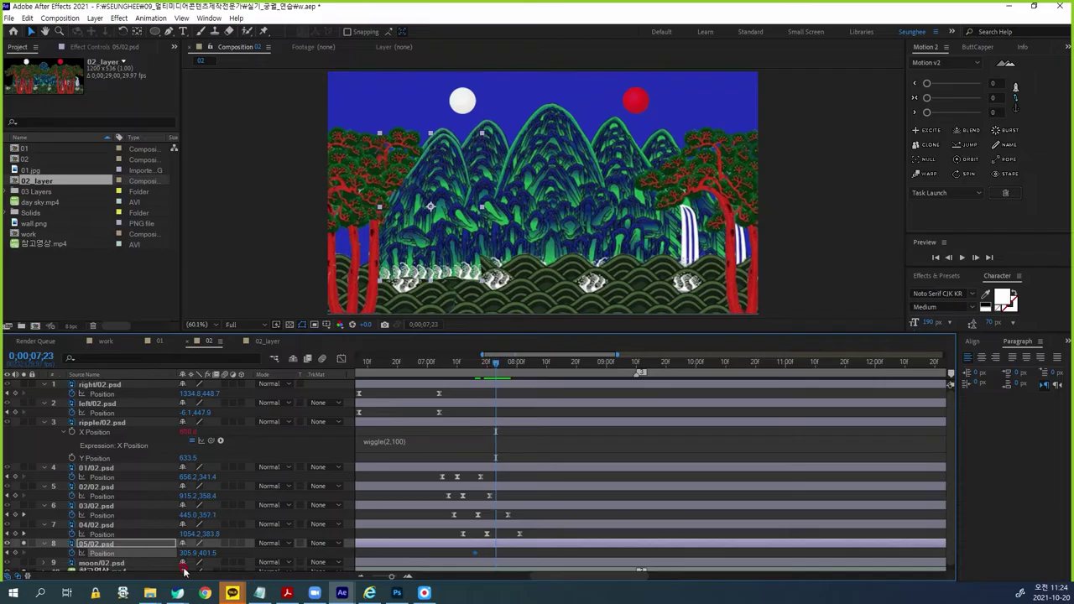
left_click_drag(210, 556, 190, 557)
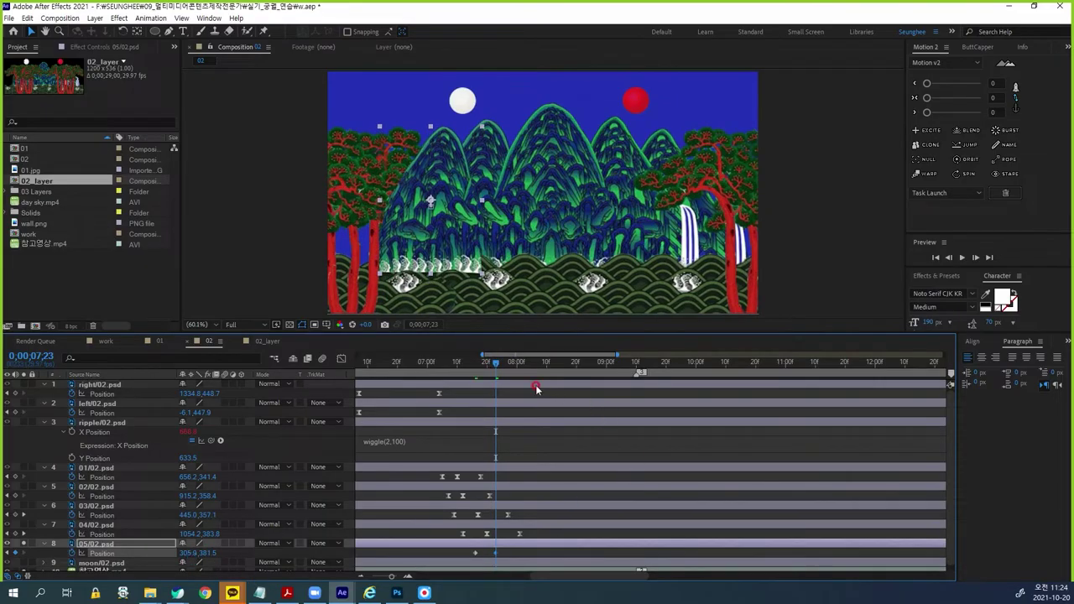
Step: Copy the first Position keyframe of 05/02.psd to 0;00;08;05 and apply Easy Ease to its three keyframes
left_click_drag(496, 365, 530, 367)
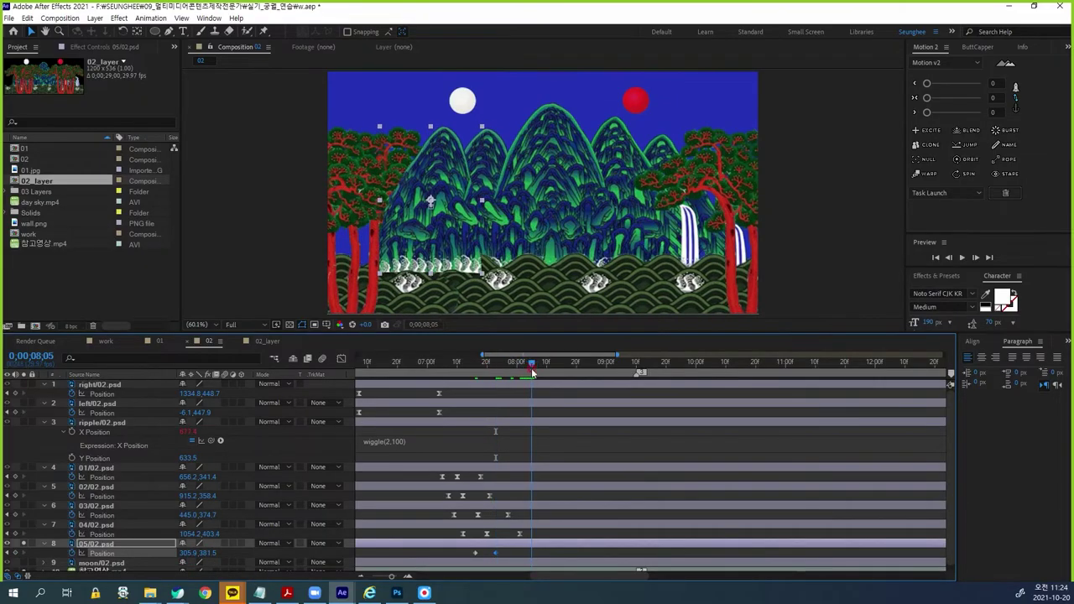
left_click(475, 552)
key("ctrl+c")
key("ctrl+v")
left_click(546, 541)
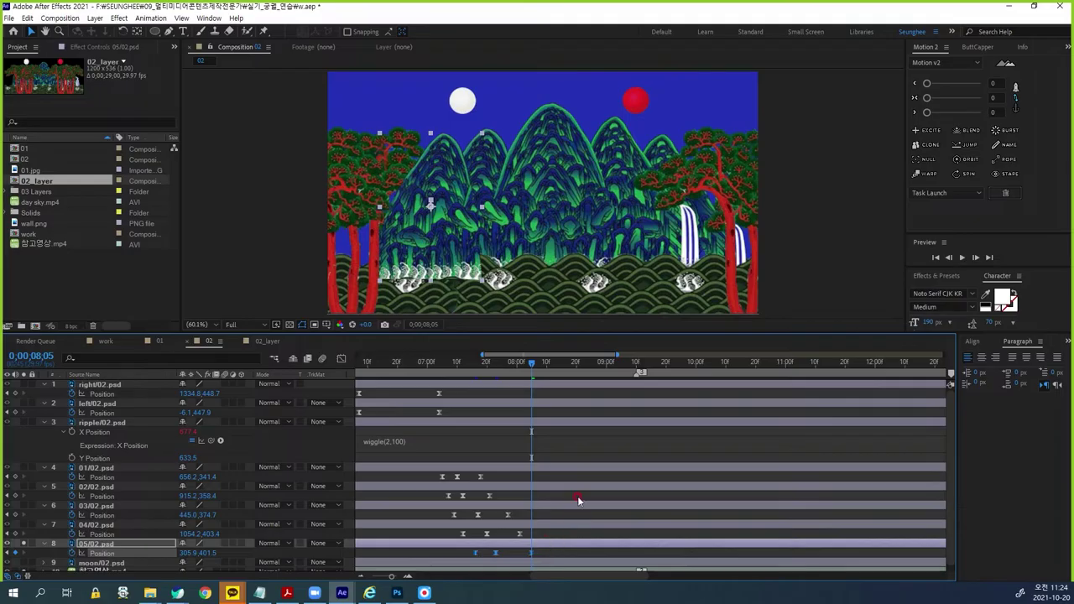
Step: Turn off solo on 05/02.psd and the reference video, and preview the tree and mountain animation from 0;00;06;07
left_click(25, 545)
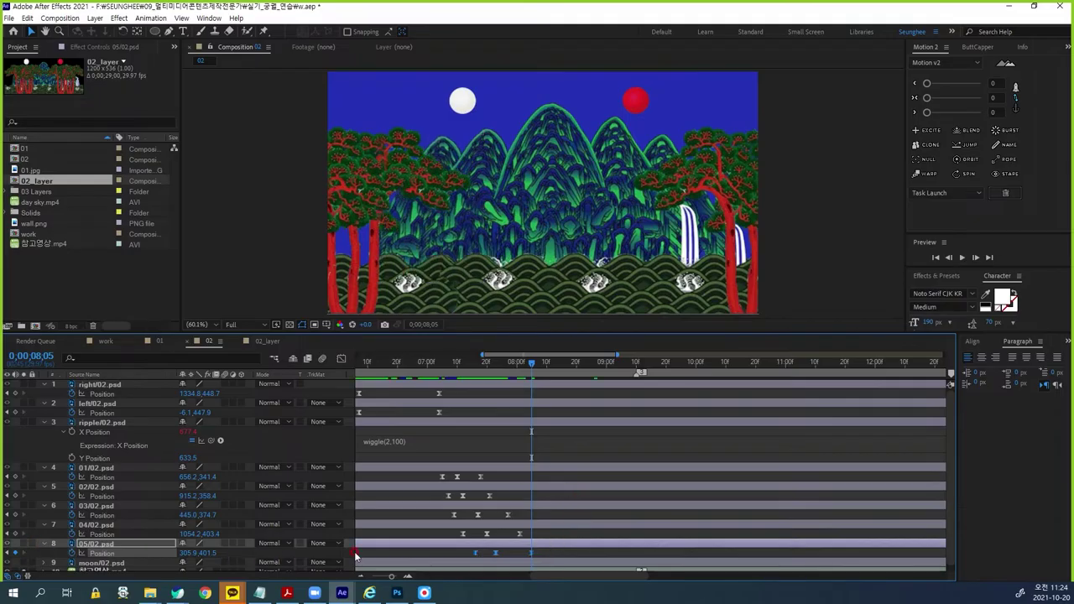
scroll(110, 570, "down", 1)
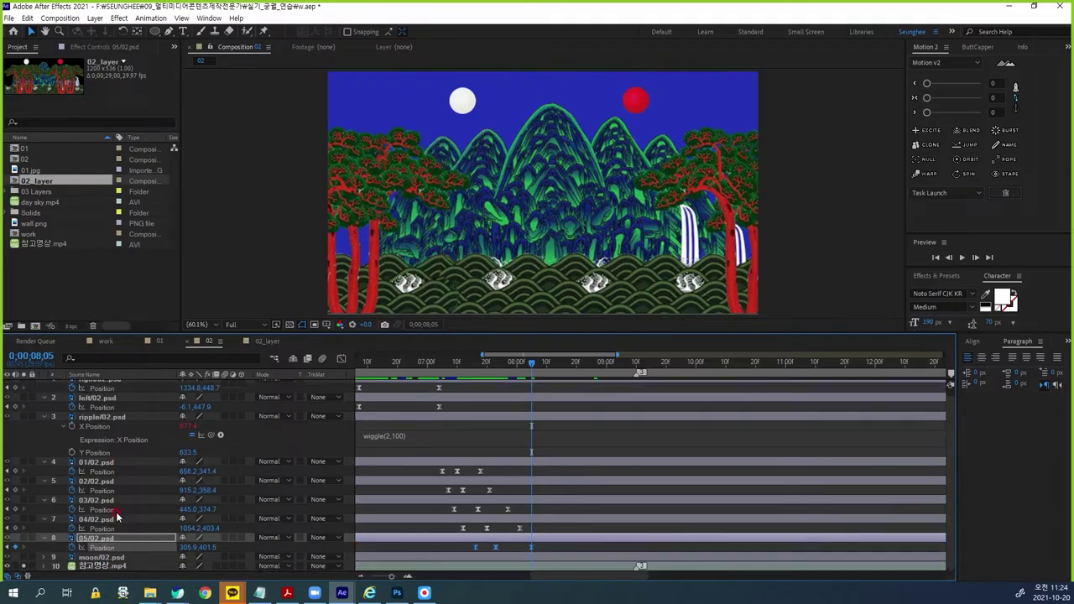
left_click(24, 568)
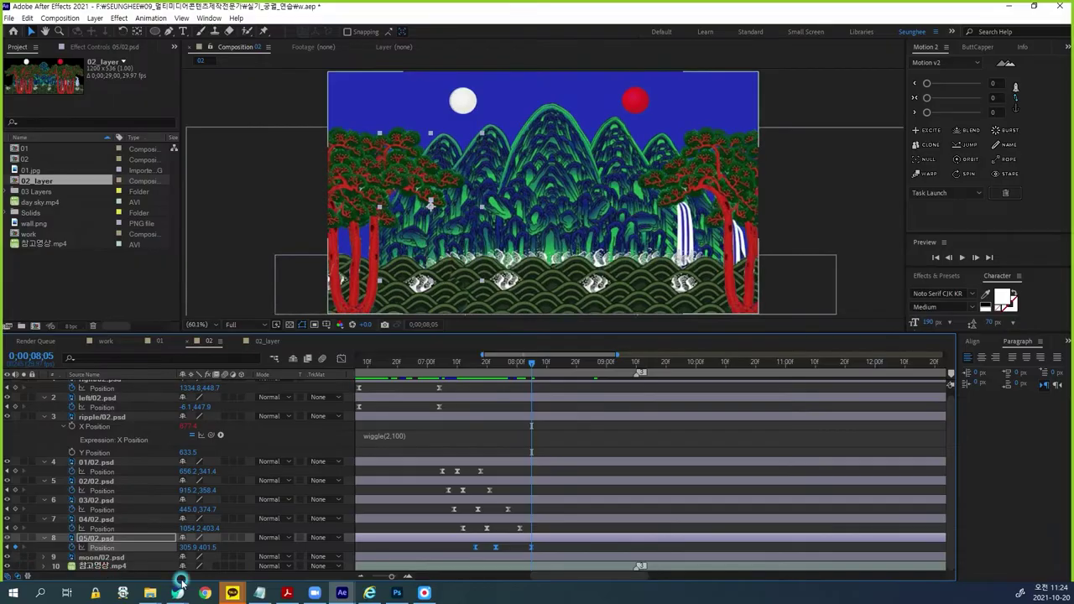
left_click_drag(531, 366, 431, 370)
key("space")
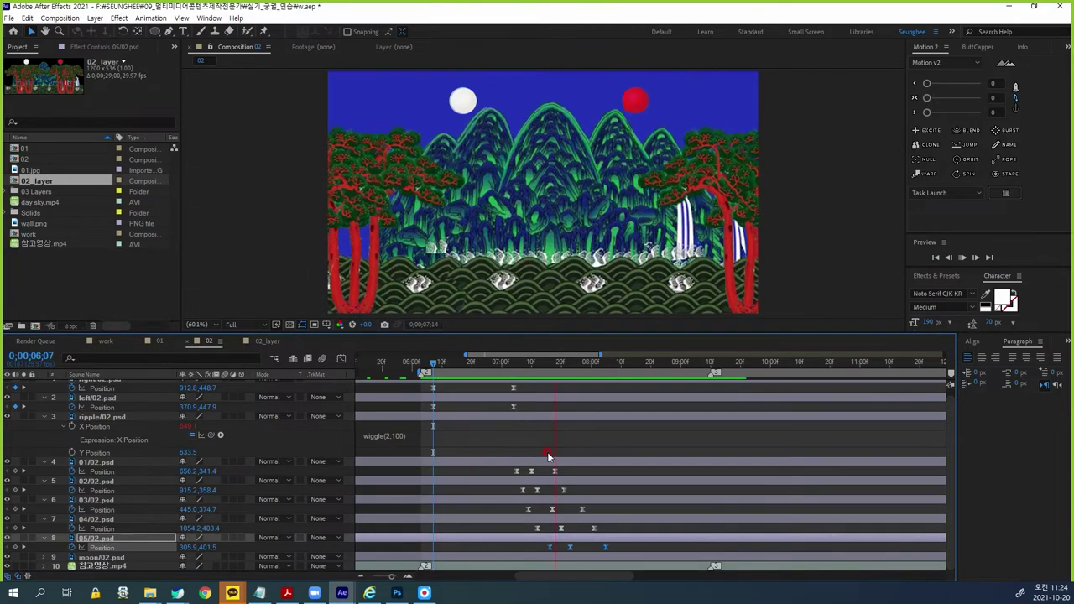
key("space")
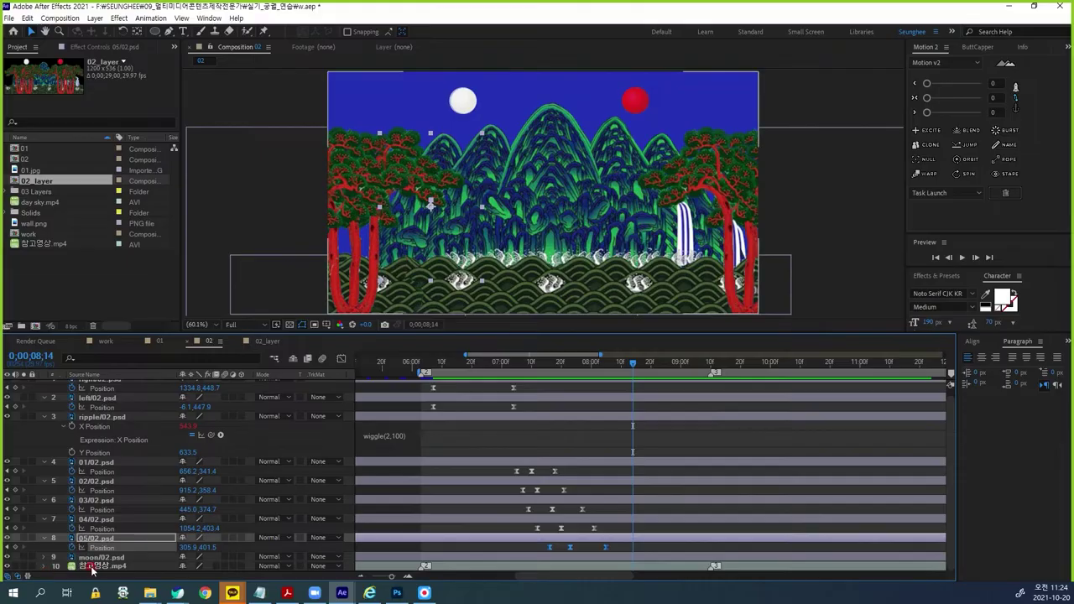
left_click(9, 568)
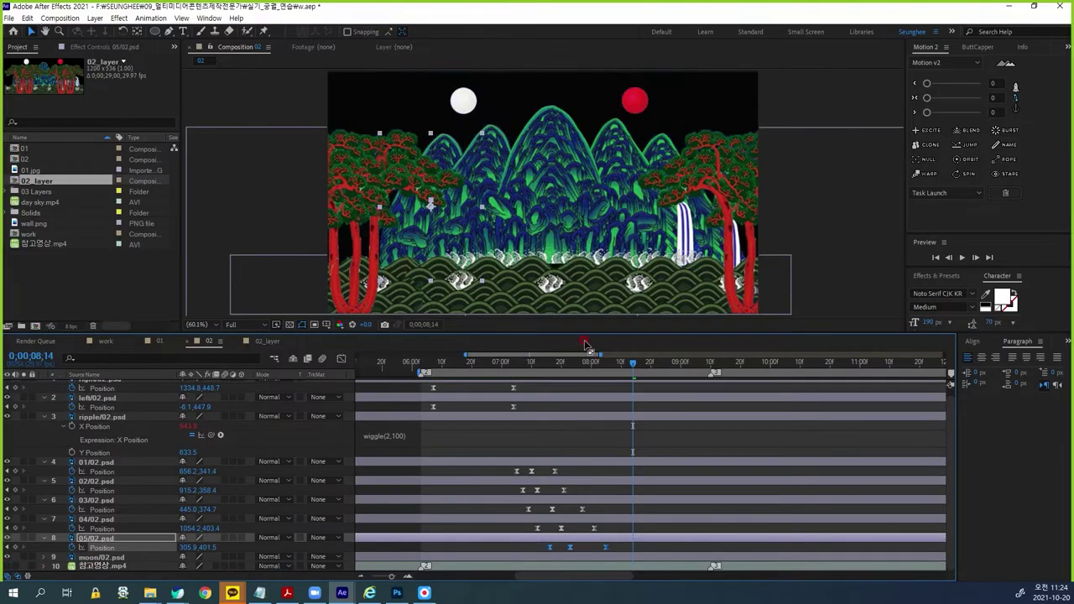
left_click_drag(585, 330, 585, 300)
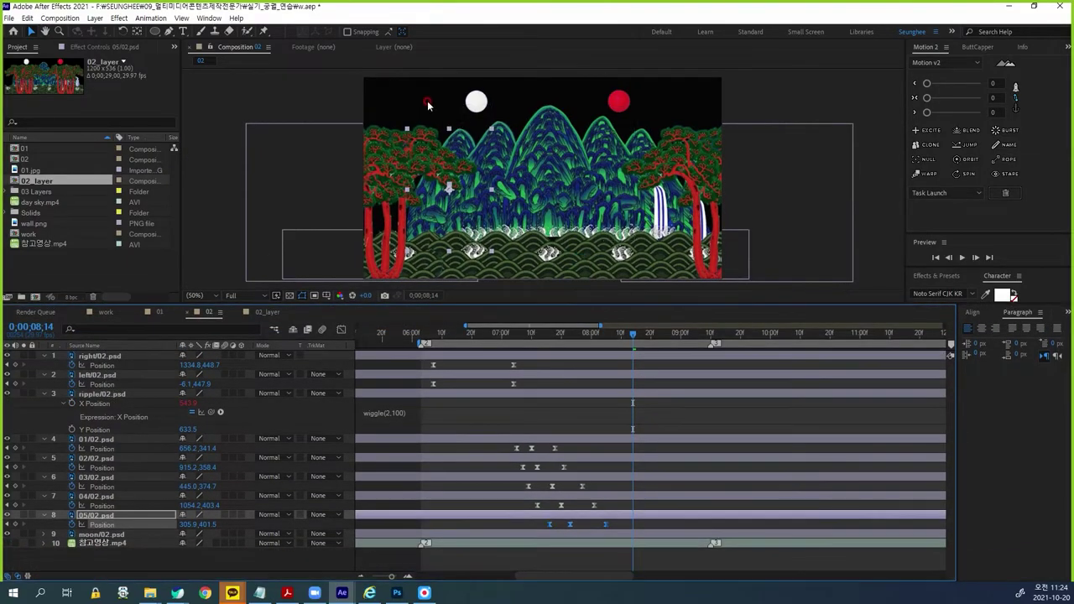
left_click(107, 560)
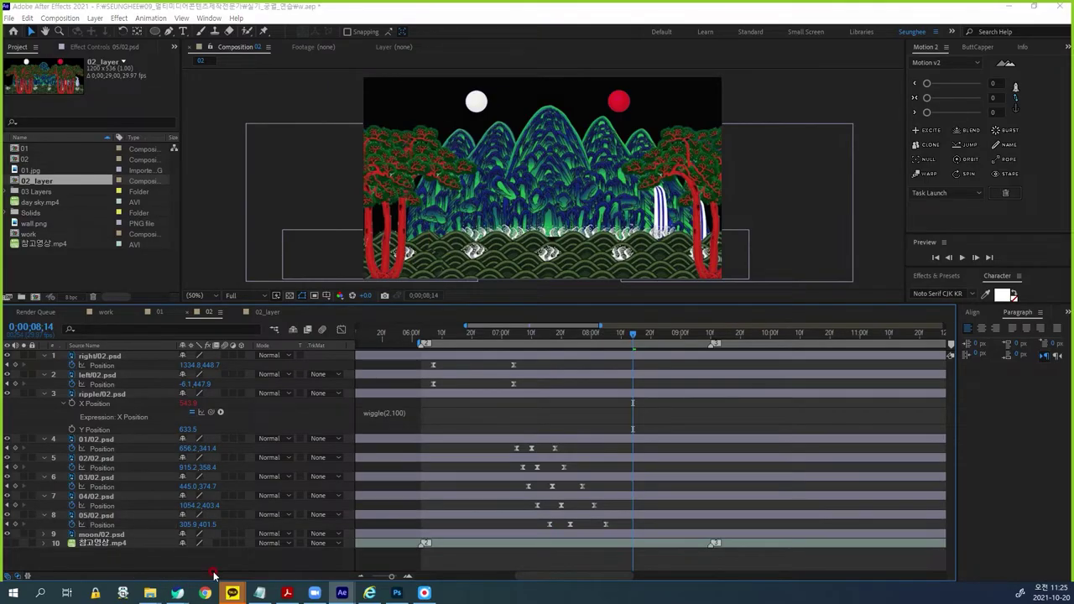
key("ctrl+y")
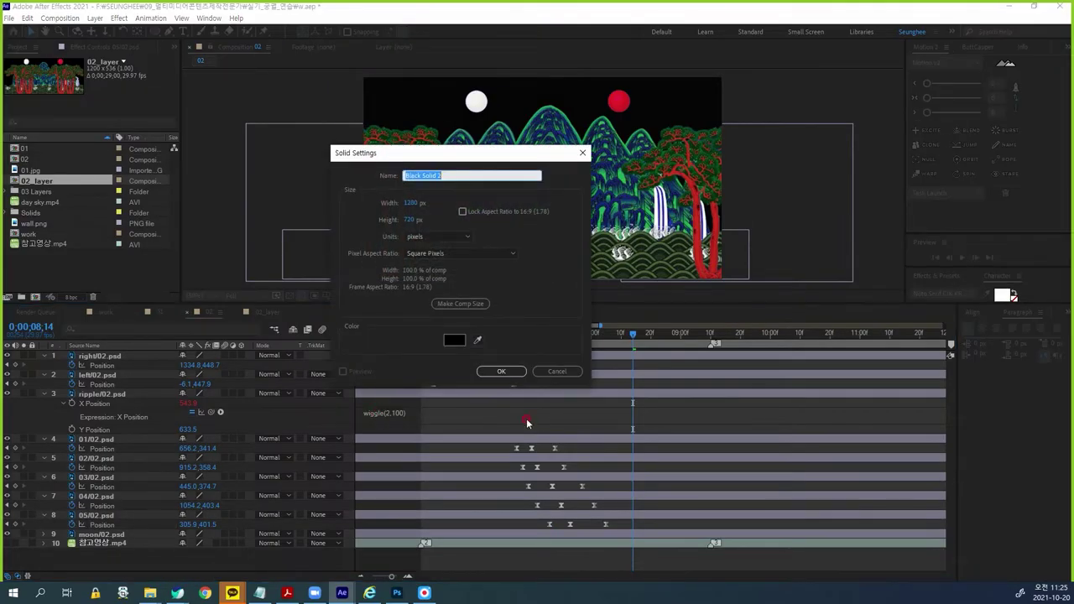
left_click(556, 372)
left_click(7, 544)
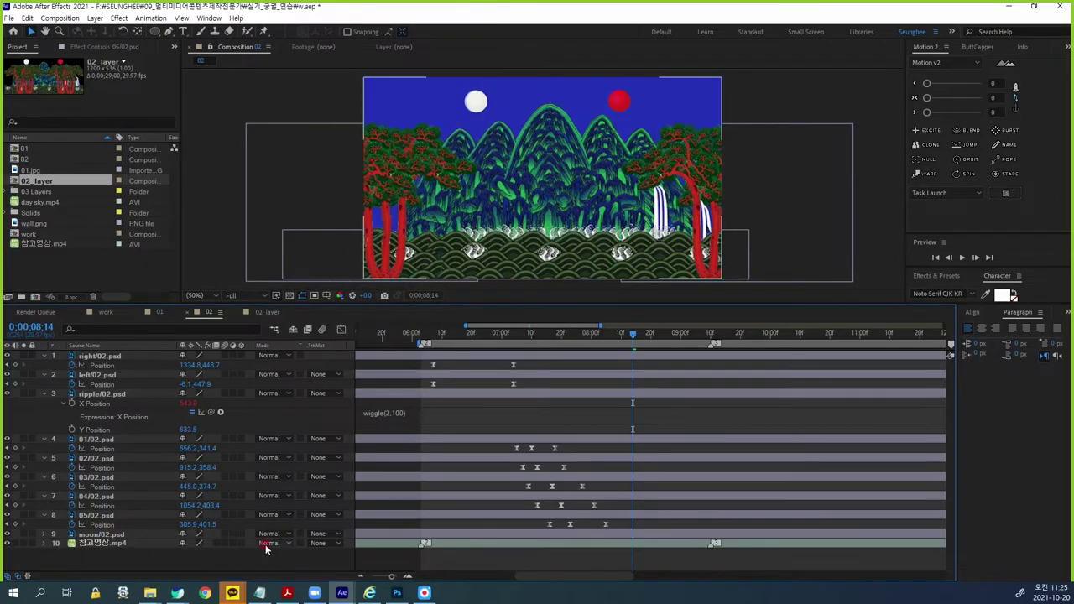
Step: Create a 1280 × 720 px solid named bg in the sampled sky blue and place it directly below moon/02.psd
mouse_move(256, 592)
key("ctrl+y")
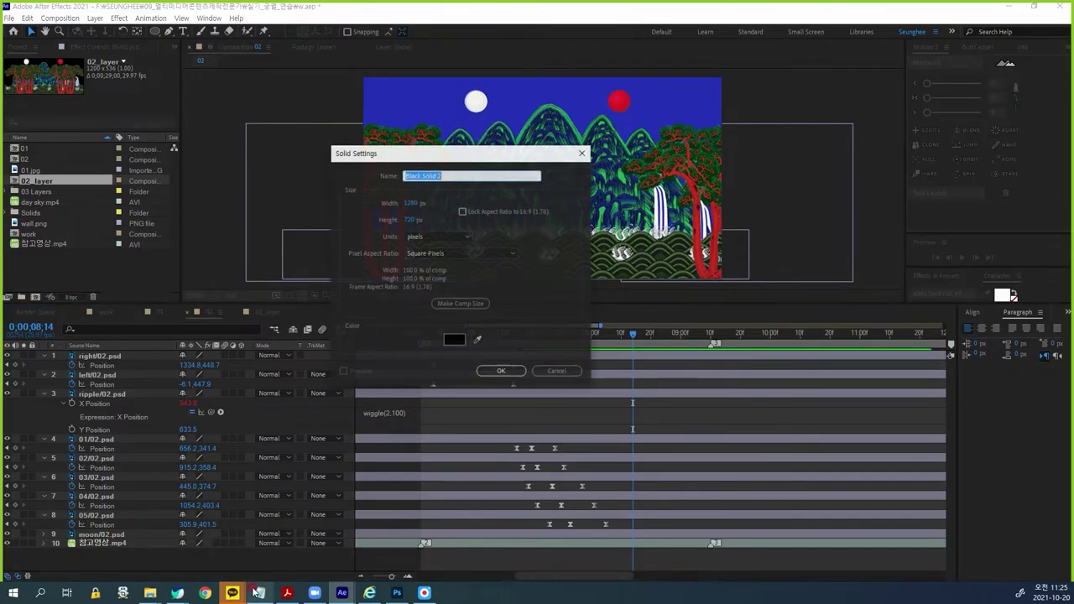
type("bg")
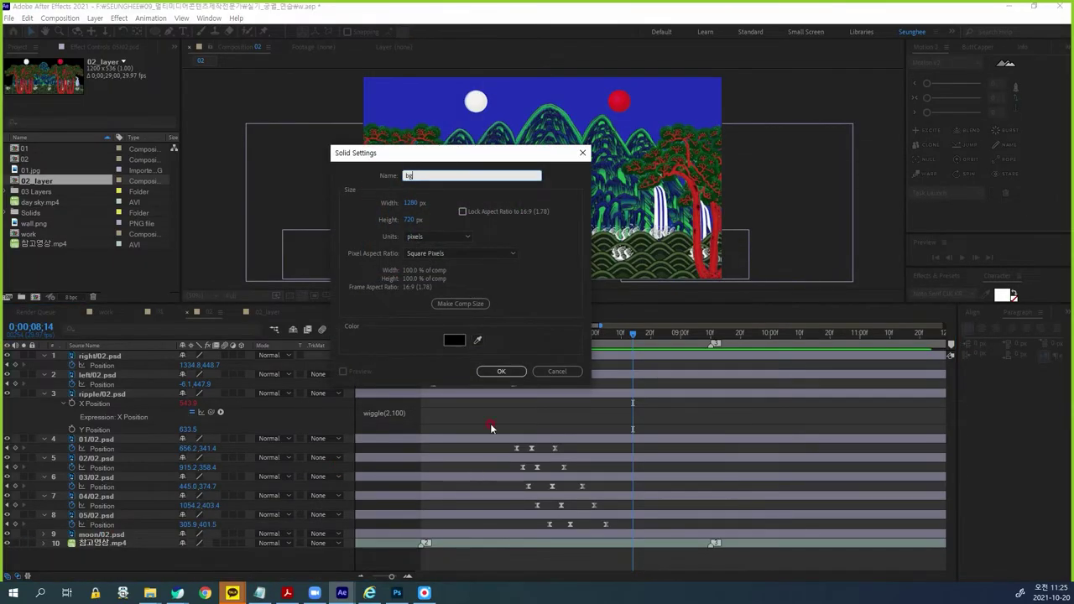
left_click(478, 341)
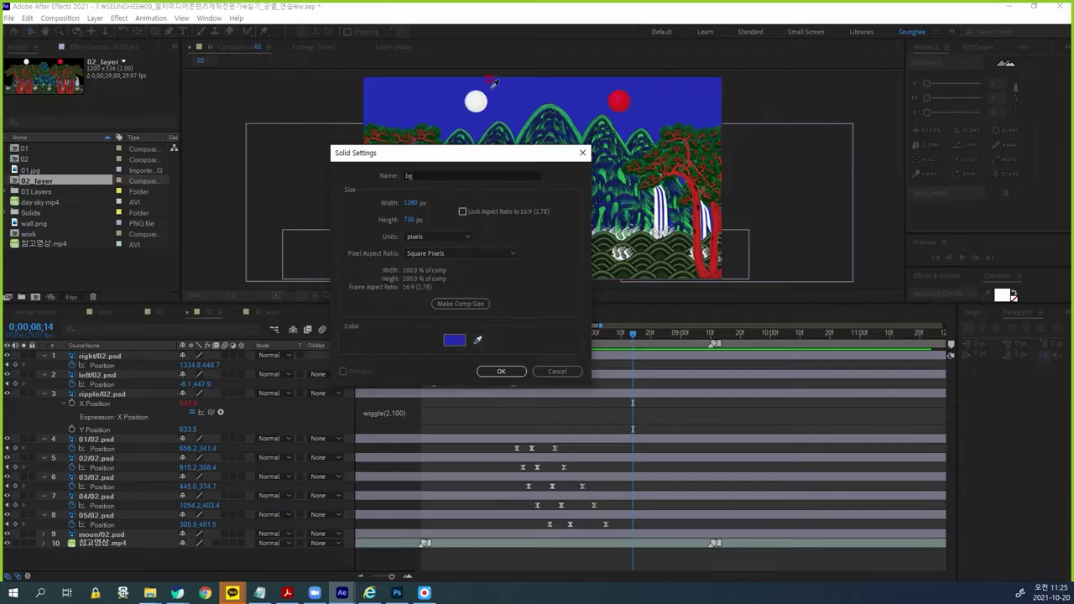
left_click(415, 87)
left_click(501, 371)
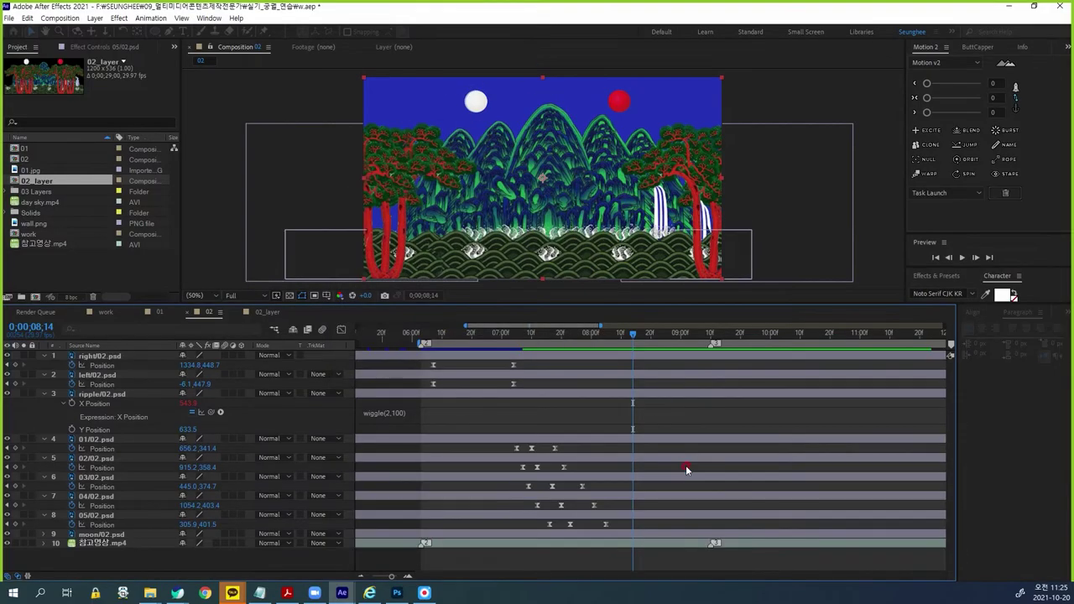
left_click_drag(84, 356, 97, 547)
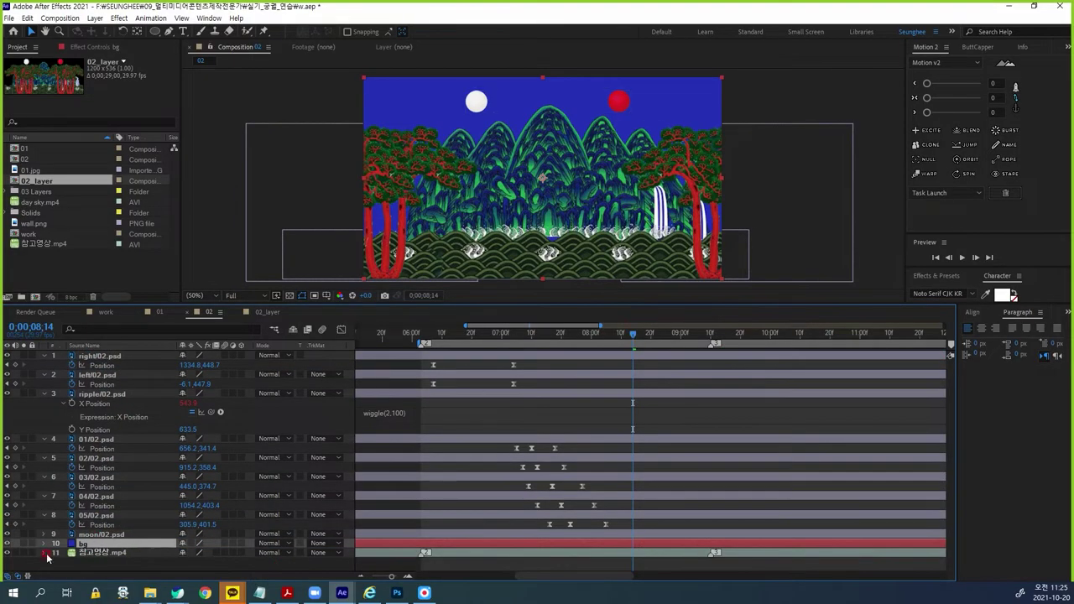
Step: Preview scene 02 with the blue background from 0;00;06;04
left_click_drag(632, 336, 424, 370)
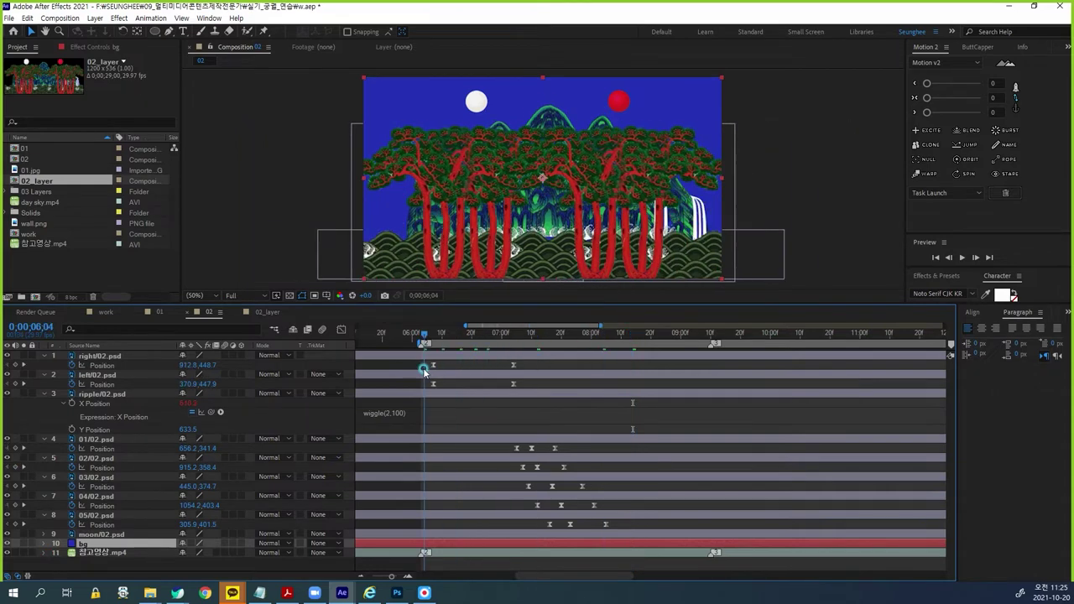
left_click(445, 470)
key("space")
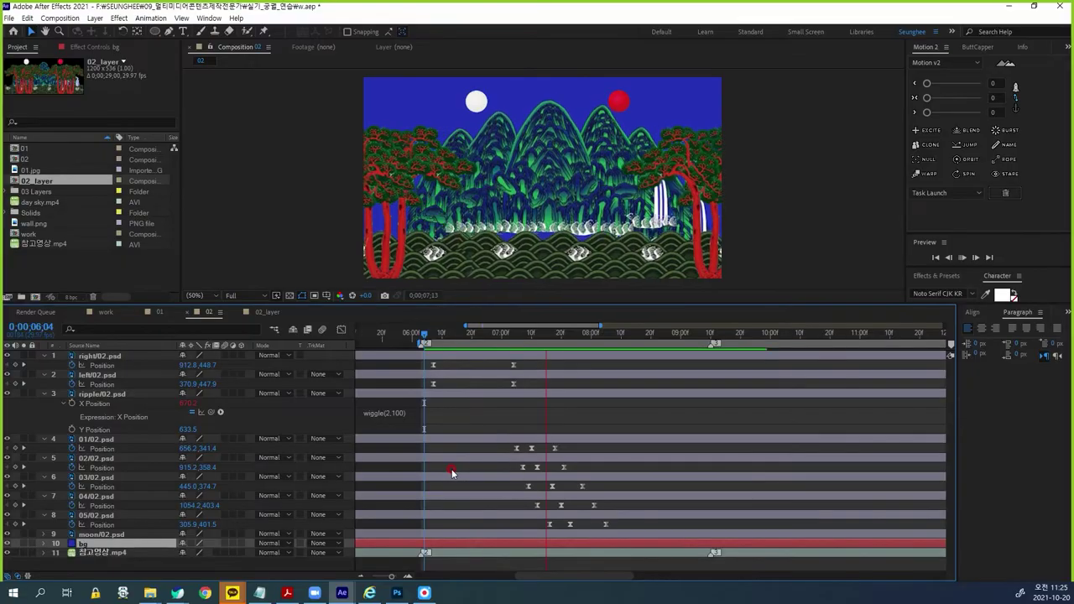
key("space")
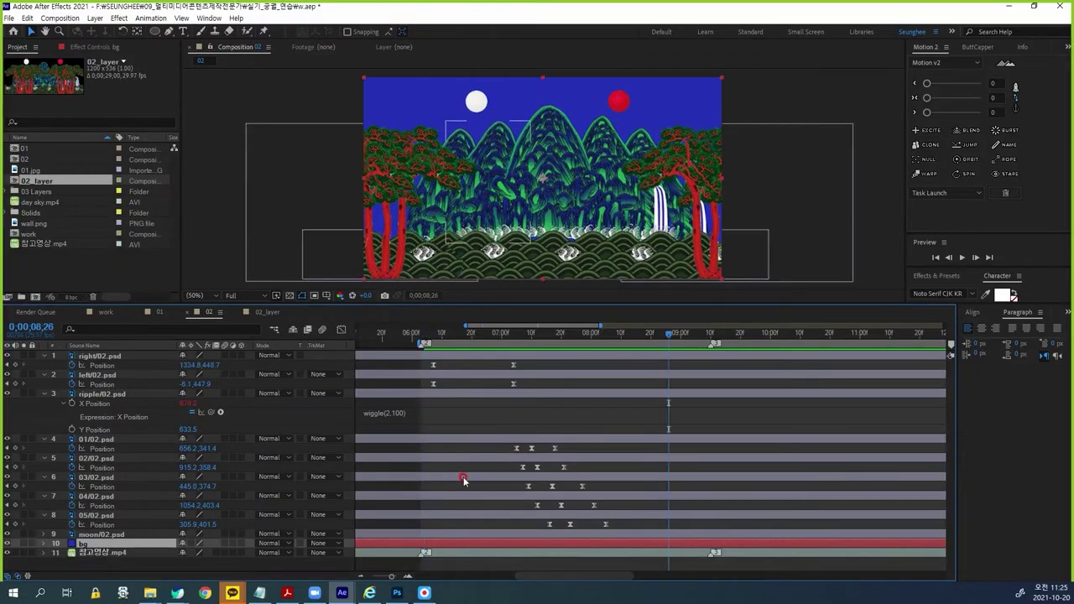
Step: Show the Scale property of layers 01/02.psd through 05/02.psd and moon/02.psd to check their sizes
left_click(509, 439)
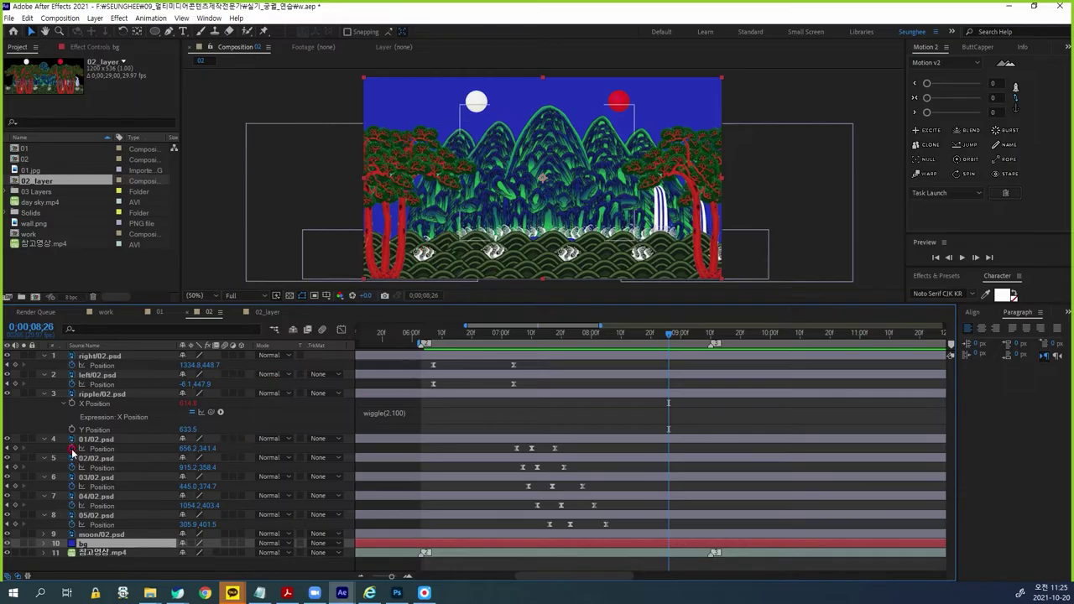
left_click(106, 534, "shift")
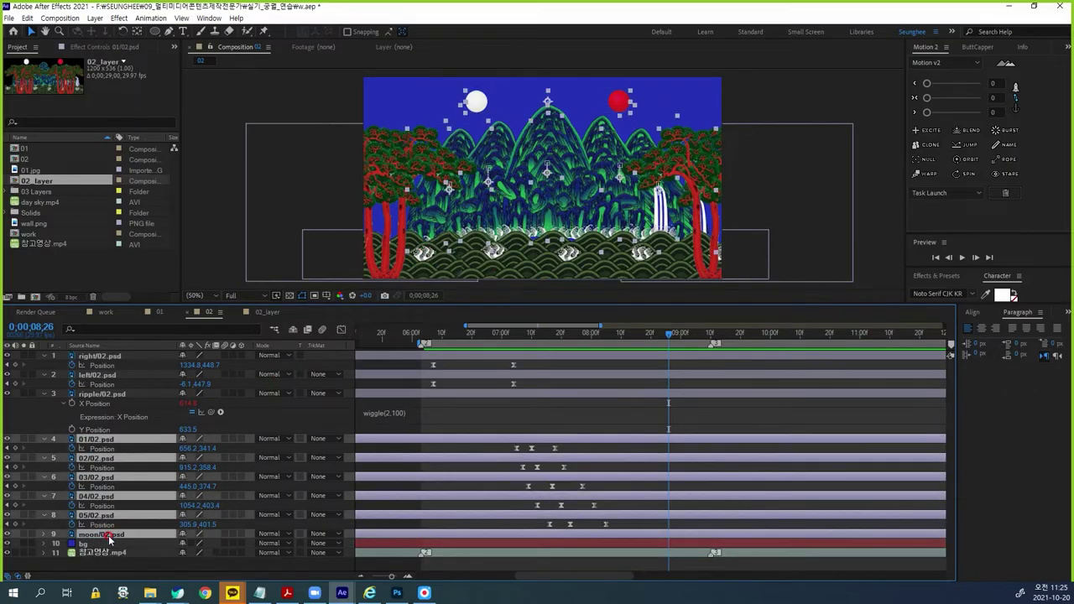
key("s")
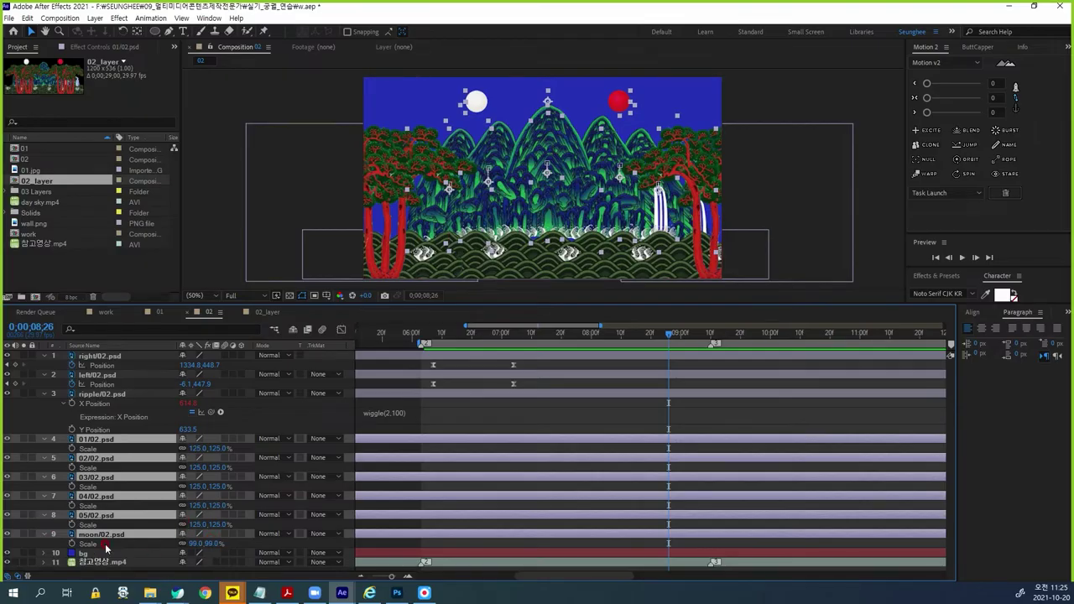
left_click(608, 541)
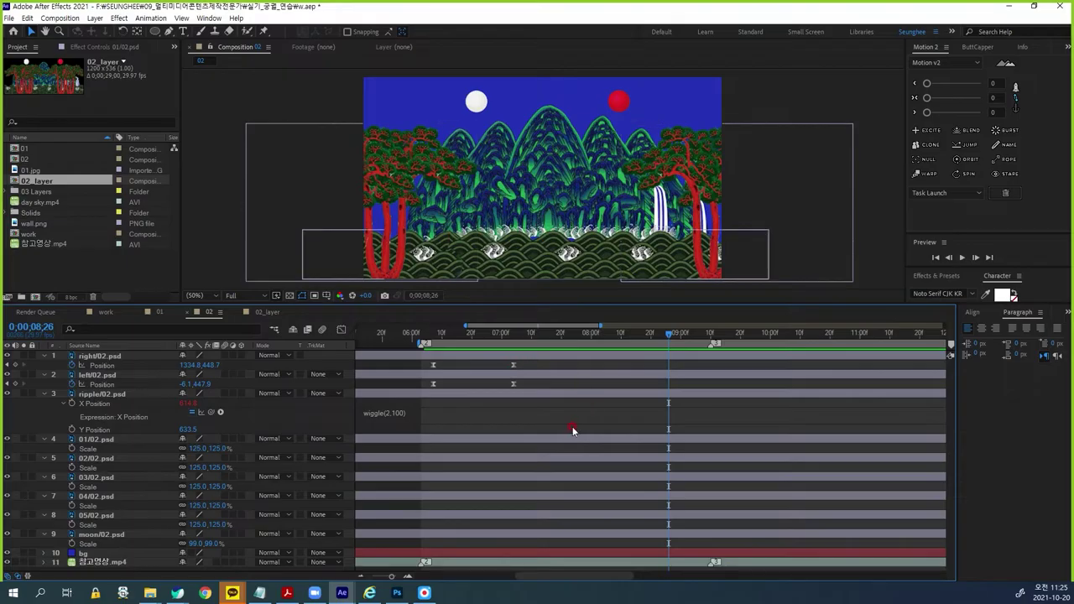
left_click(220, 314)
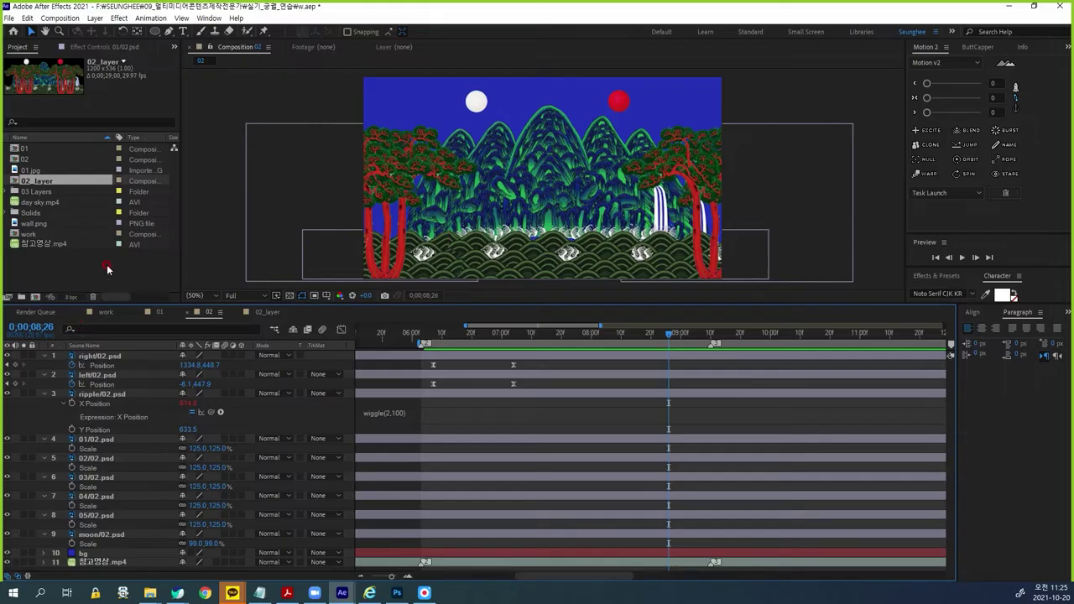
Step: Duplicate composition 02 and open the copy
left_click(55, 175)
left_click(29, 171)
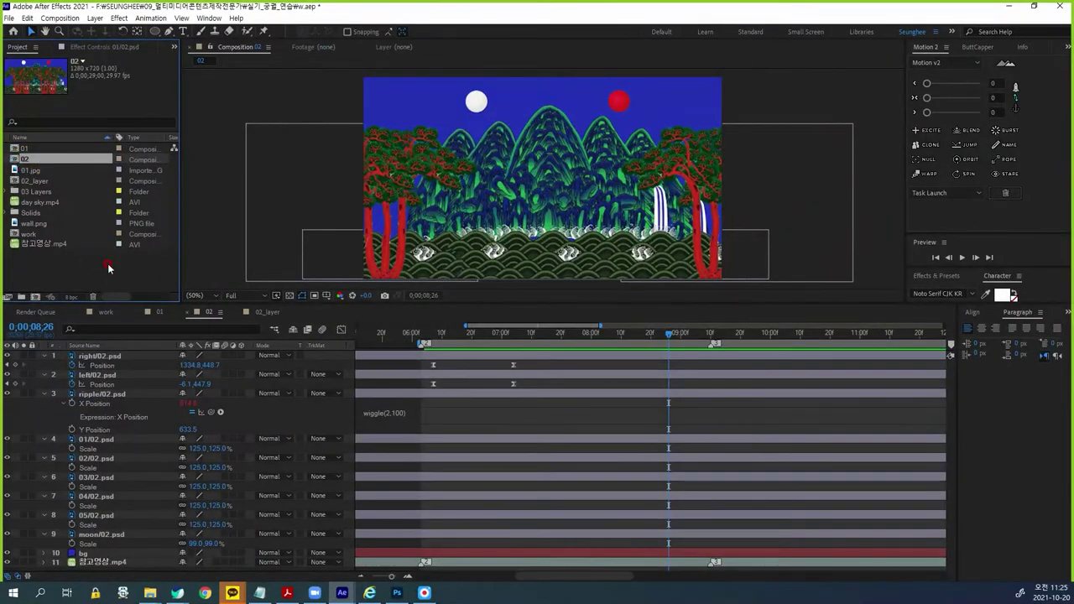
key("ctrl+d")
double_click(17, 171)
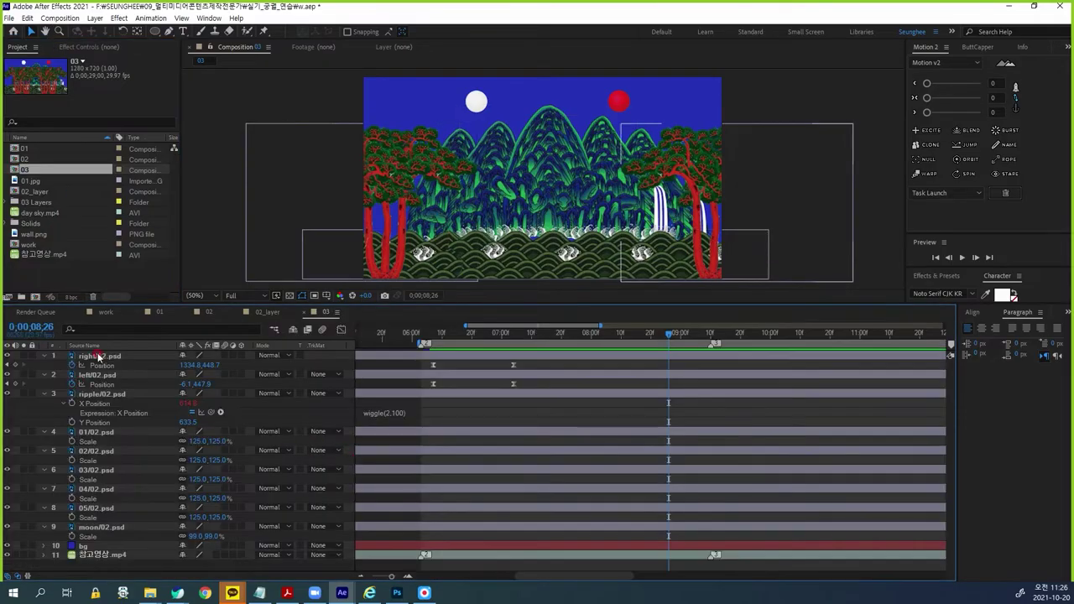
Step: Delete every layer except the reference video from the duplicated composition and close the 02_layer timeline
left_click(98, 356)
left_click(84, 547, "shift")
key("Delete")
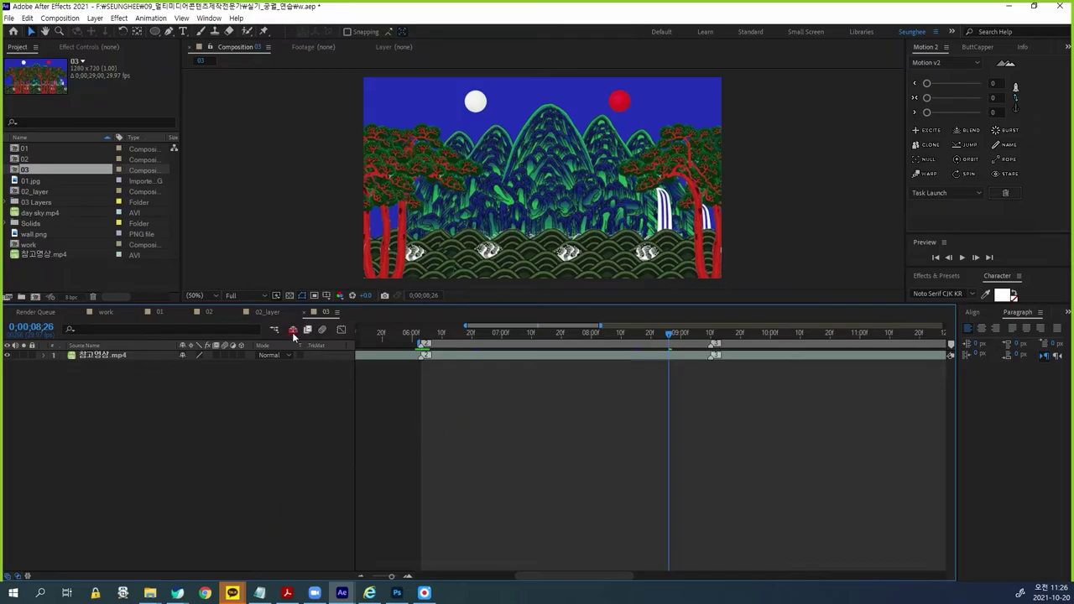
left_click(209, 315)
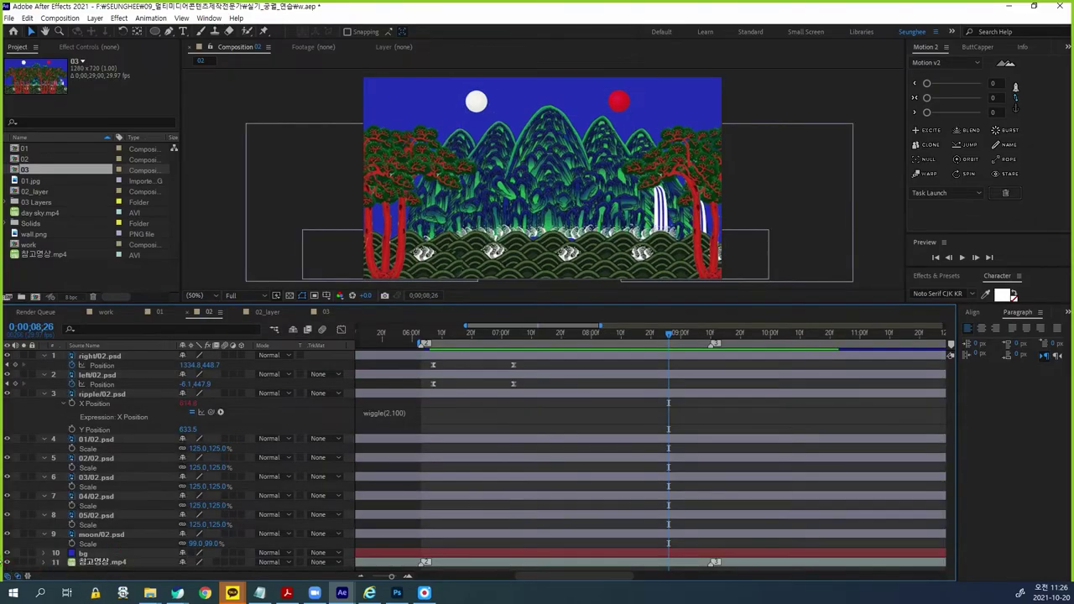
left_click(317, 312)
left_click(235, 313)
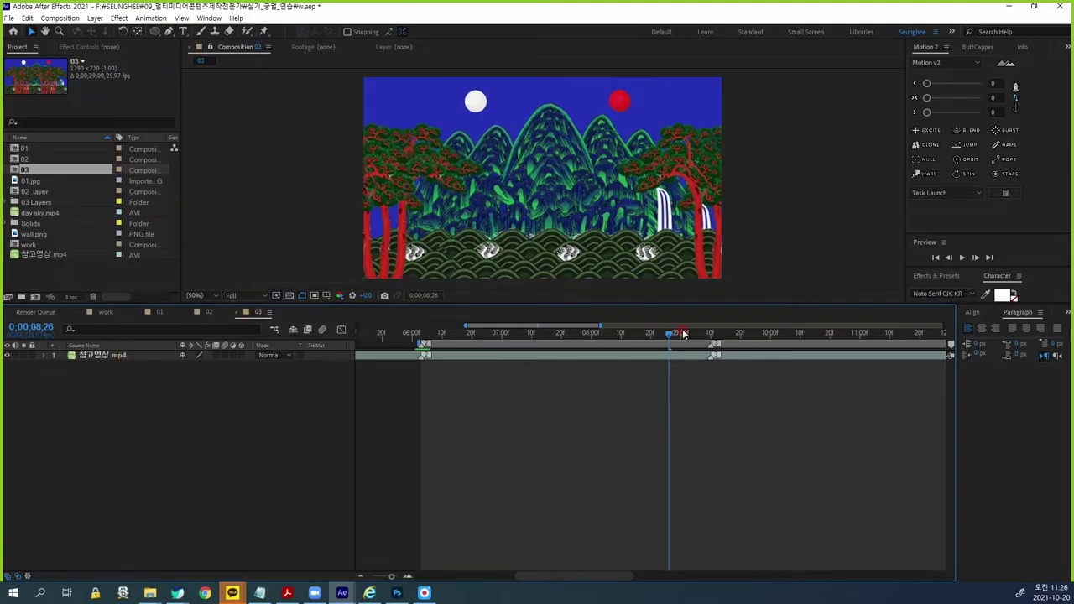
Step: Start composition 03's work area at 0;00;09;10, where the reference cuts to the throne hall, and enlarge the composition view
left_click_drag(670, 335, 713, 364)
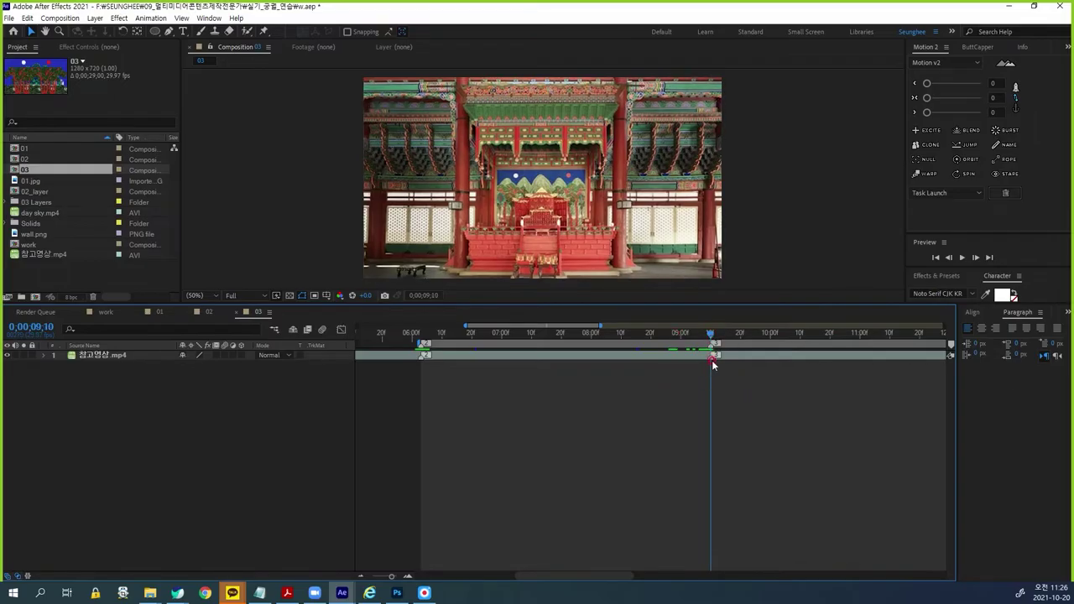
key("b")
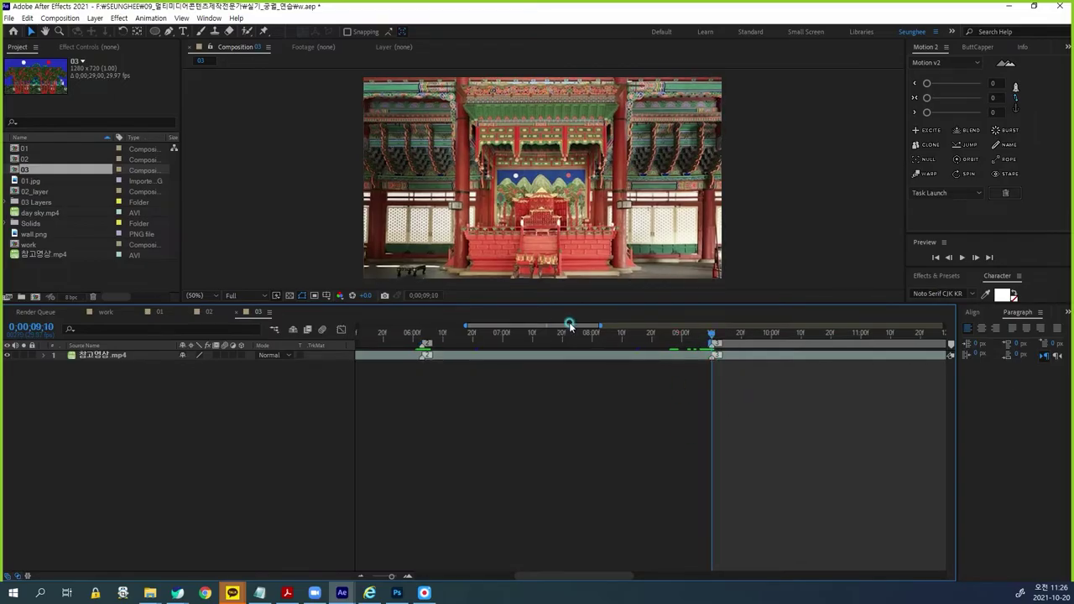
left_click_drag(558, 327, 630, 327)
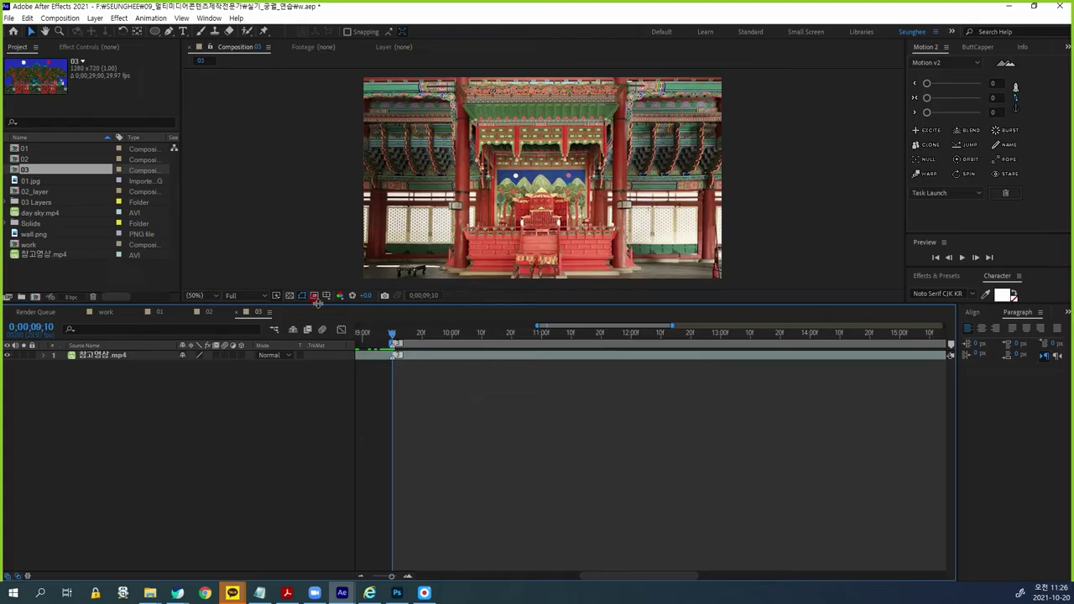
left_click_drag(311, 306, 319, 388)
Step: Switch to the exam PDF in Acrobat Reader and find the requirements for scene # 02
left_click(287, 593)
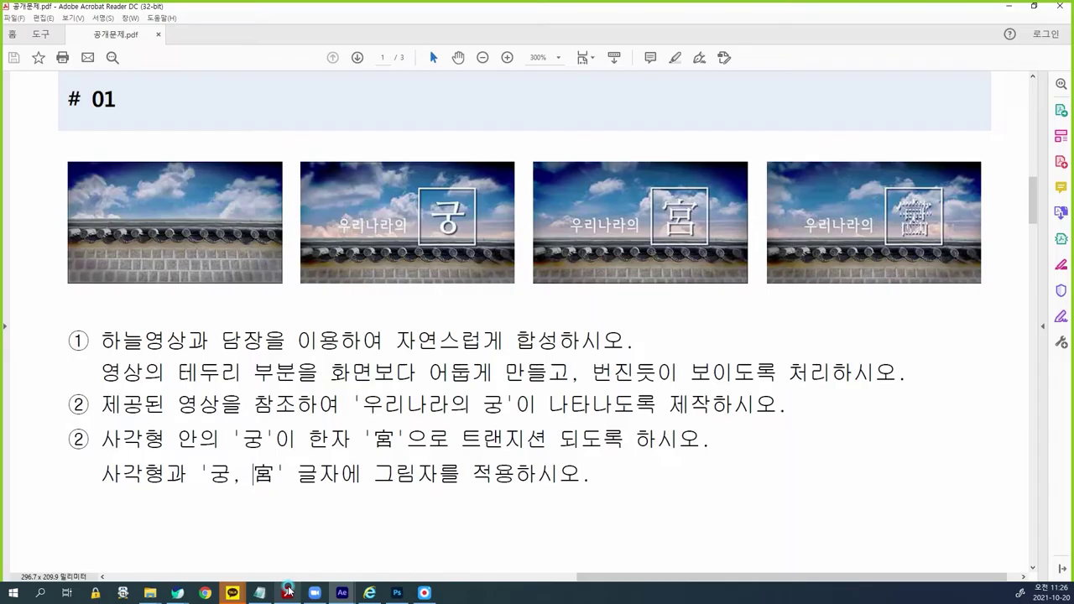
left_click_drag(1037, 204, 1038, 245)
left_click(366, 59)
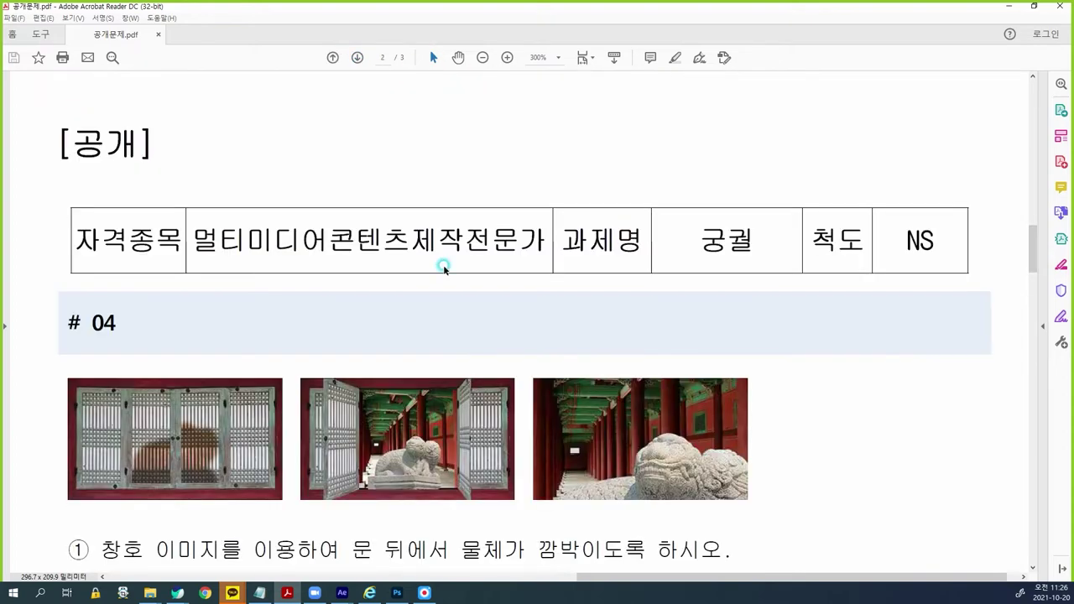
scroll(274, 359, "up", 10)
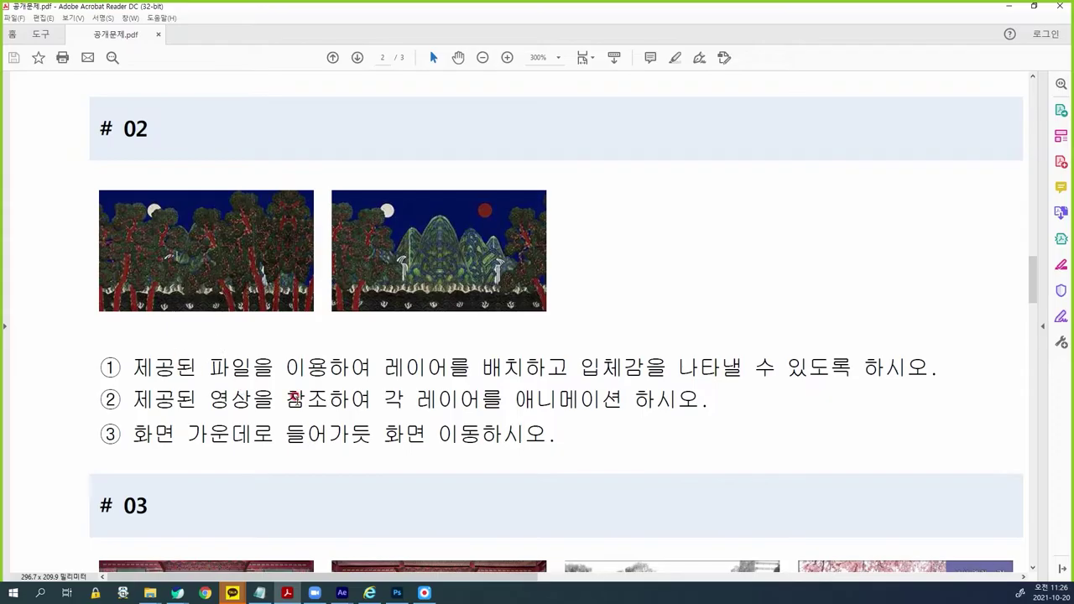
Step: Review scene # 02's three instructions on layer placement and depth, layer animation, and moving into the centre of the screen
mouse_move(180, 186)
left_mouse_down()
mouse_move(115, 174)
mouse_move(203, 165)
left_mouse_up()
left_click_drag(149, 378, 344, 377)
left_click_drag(401, 374, 538, 376)
left_click_drag(594, 379, 659, 380)
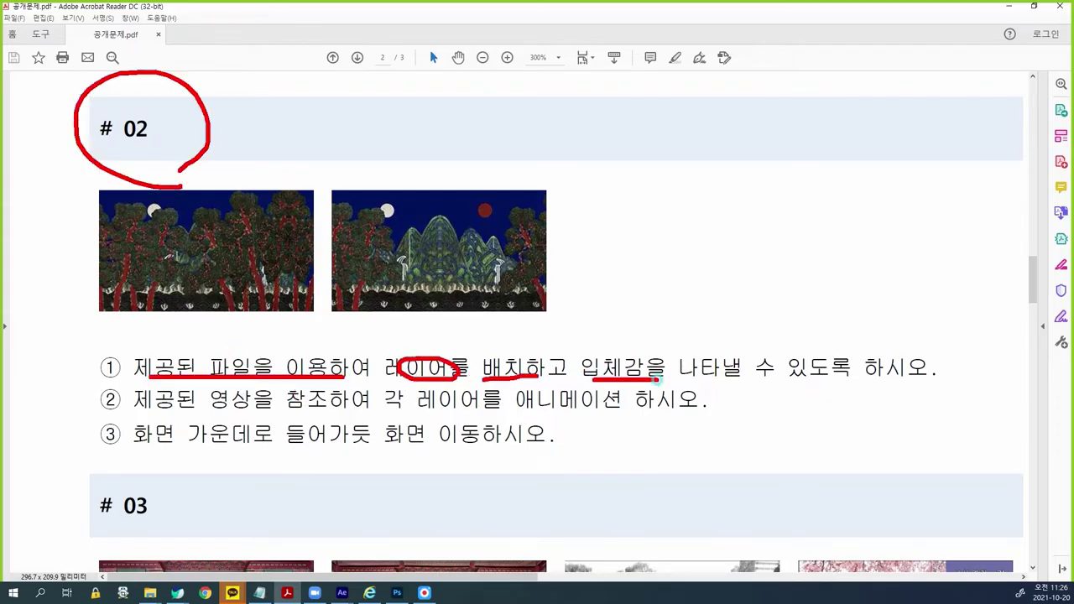
left_click_drag(161, 415, 346, 415)
left_click_drag(418, 411, 604, 410)
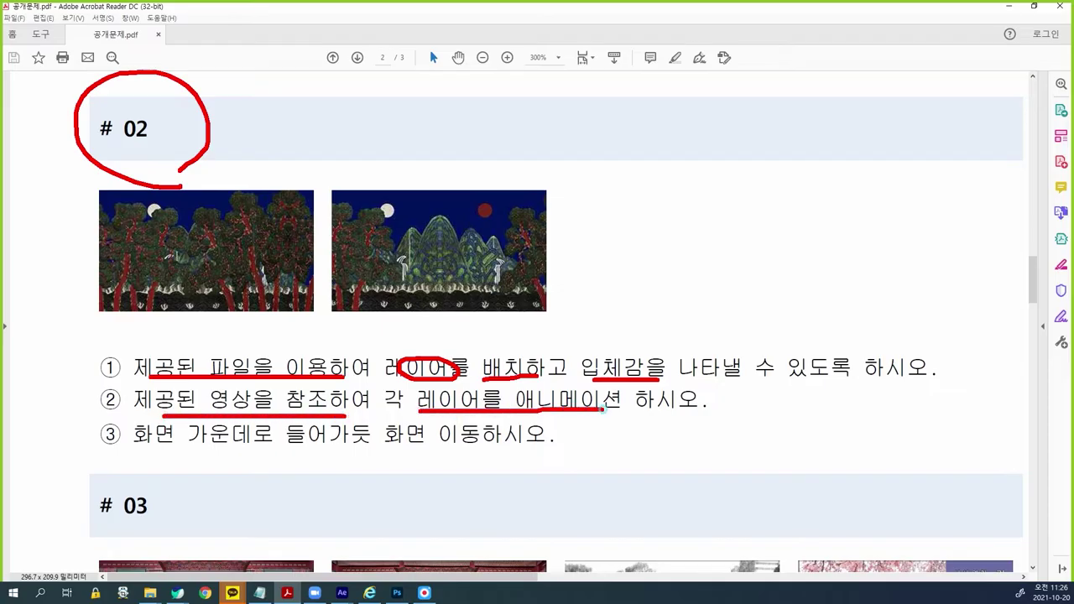
left_click_drag(131, 450, 250, 449)
mouse_move(149, 420)
left_mouse_down()
mouse_move(113, 449)
mouse_move(157, 467)
left_mouse_up()
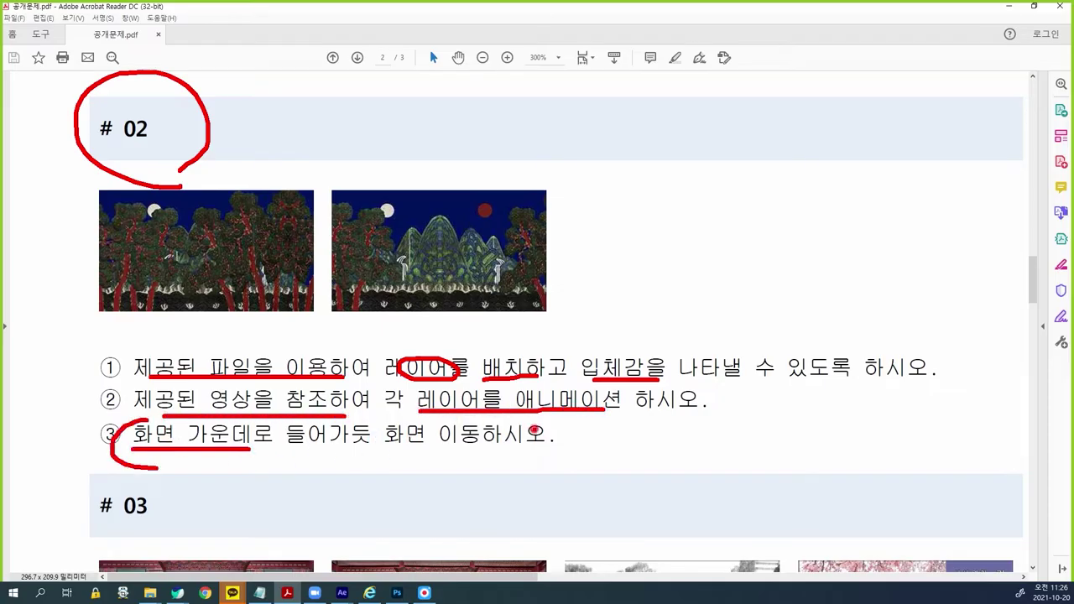
mouse_move(534, 430)
left_mouse_down()
mouse_move(528, 468)
mouse_move(400, 449)
mouse_move(488, 464)
mouse_move(475, 459)
left_mouse_up()
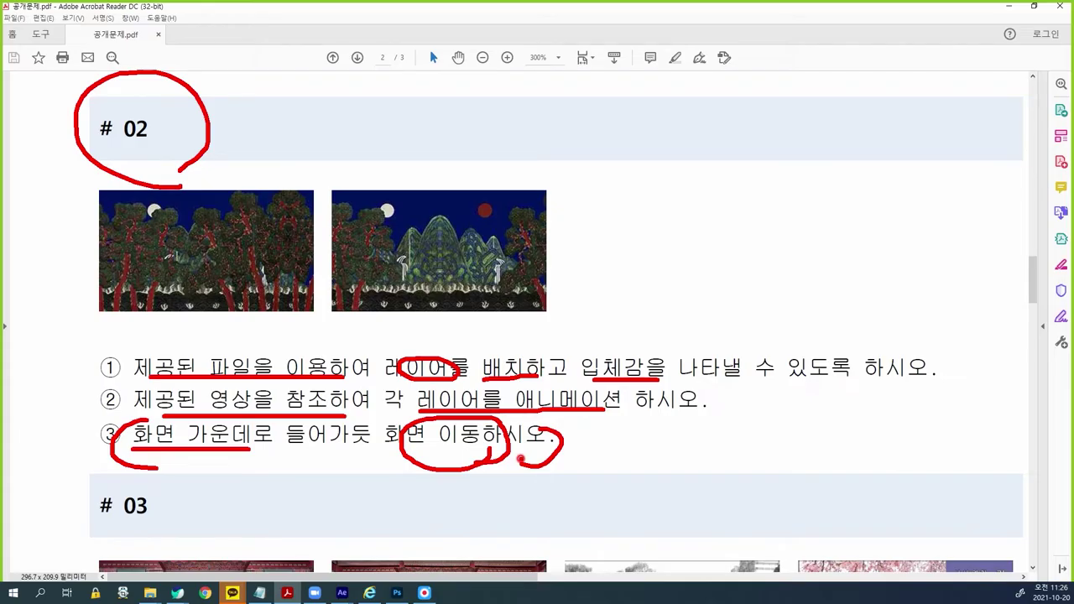
key("Escape")
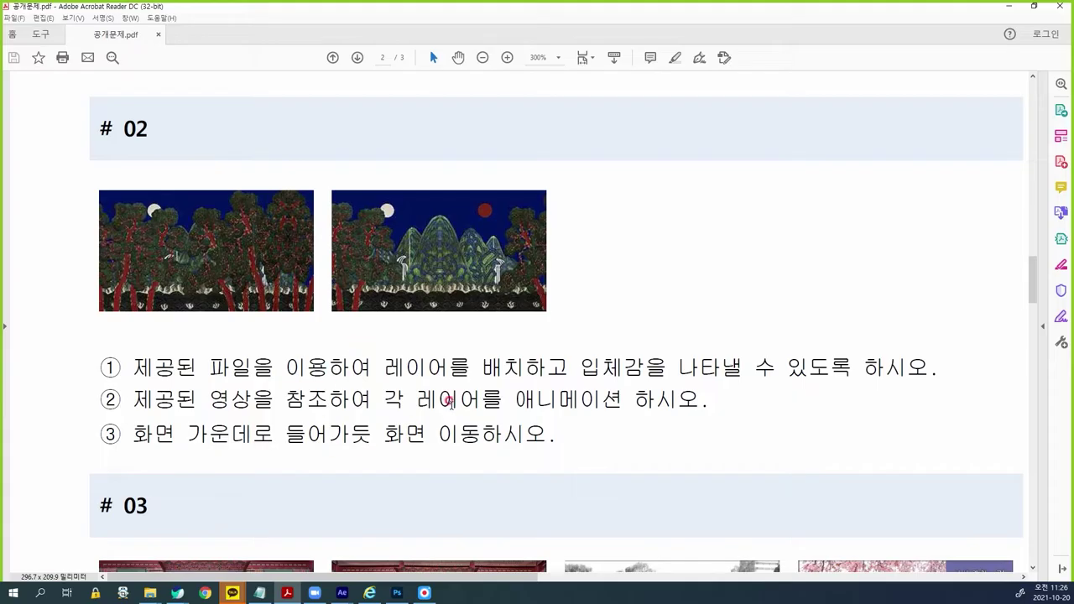
Step: Read the scene # 03 requirements for the throne hall, smoke reveal and pavilion shots in the exam PDF
scroll(470, 419, "down", 5)
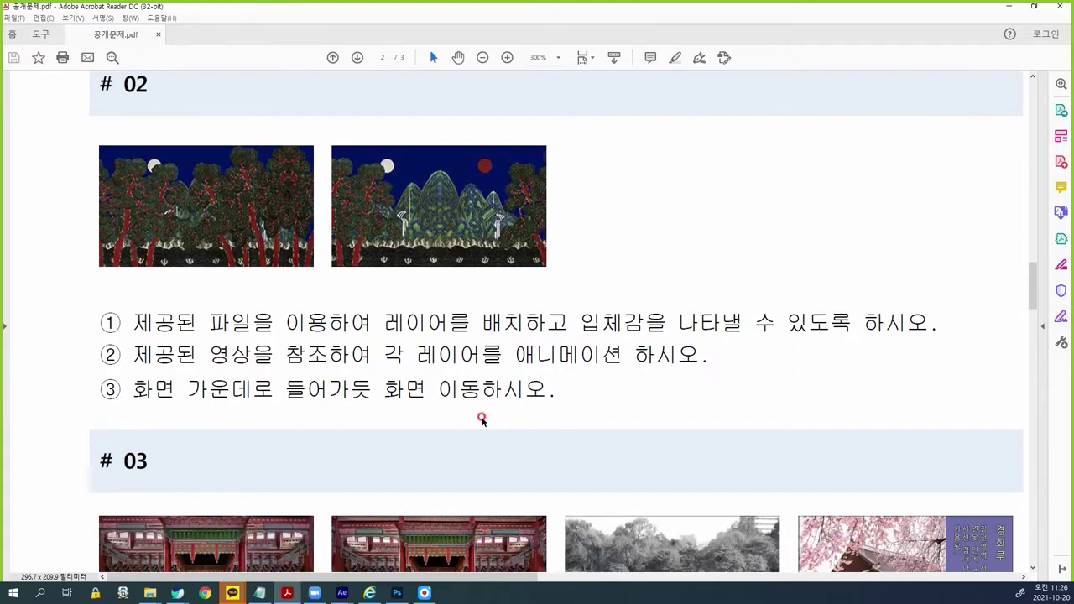
scroll(460, 422, "down", 5)
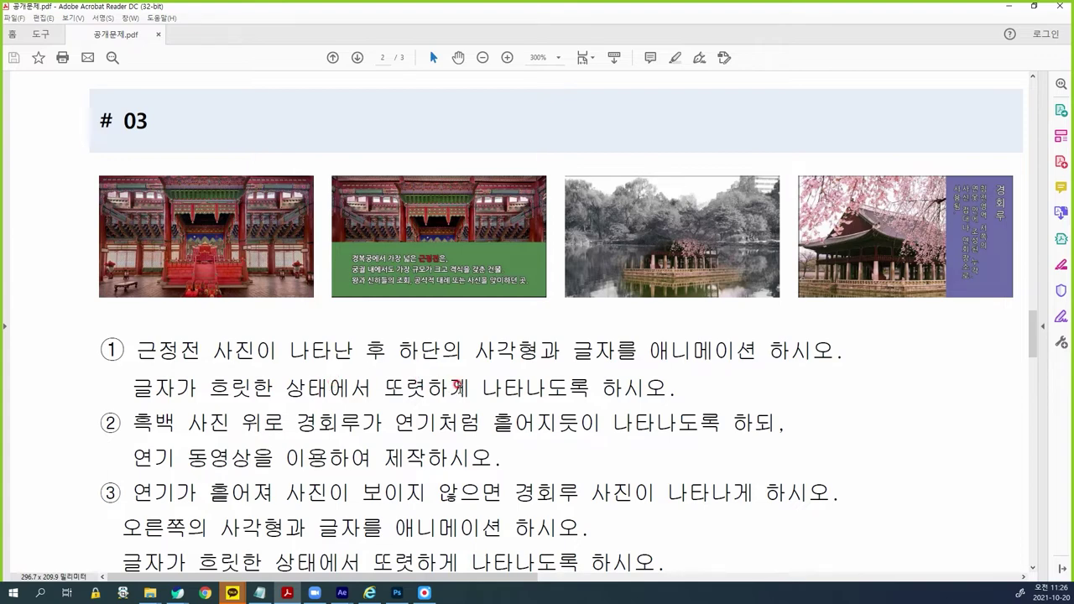
scroll(226, 417, "down", 1)
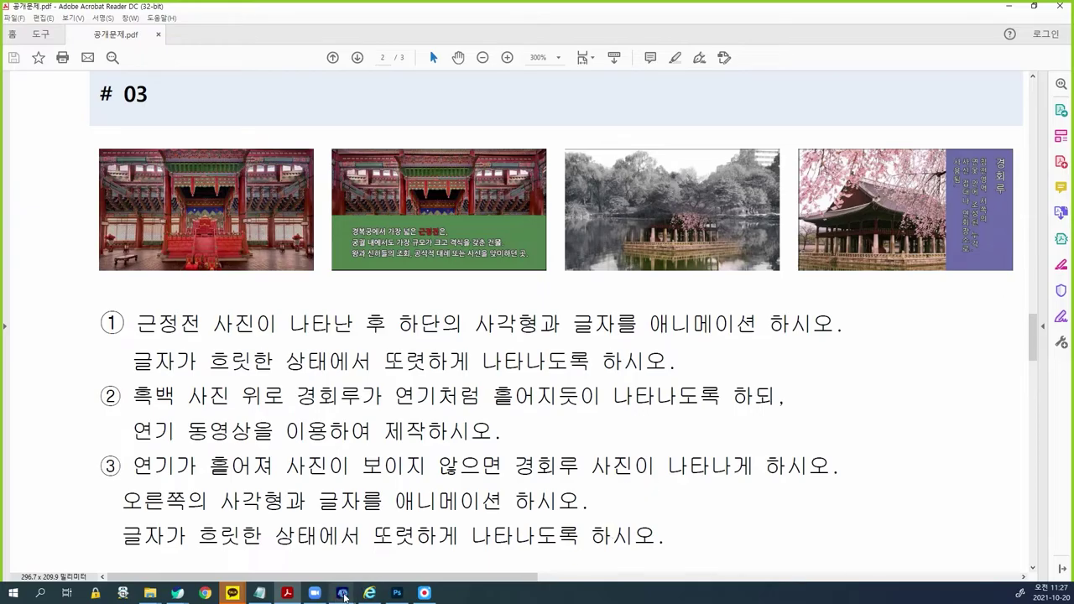
Step: Switch back to After Effects, import 03_01.jpg as footage and add it above the reference video in composition 03
mouse_move(344, 594)
left_click(395, 564)
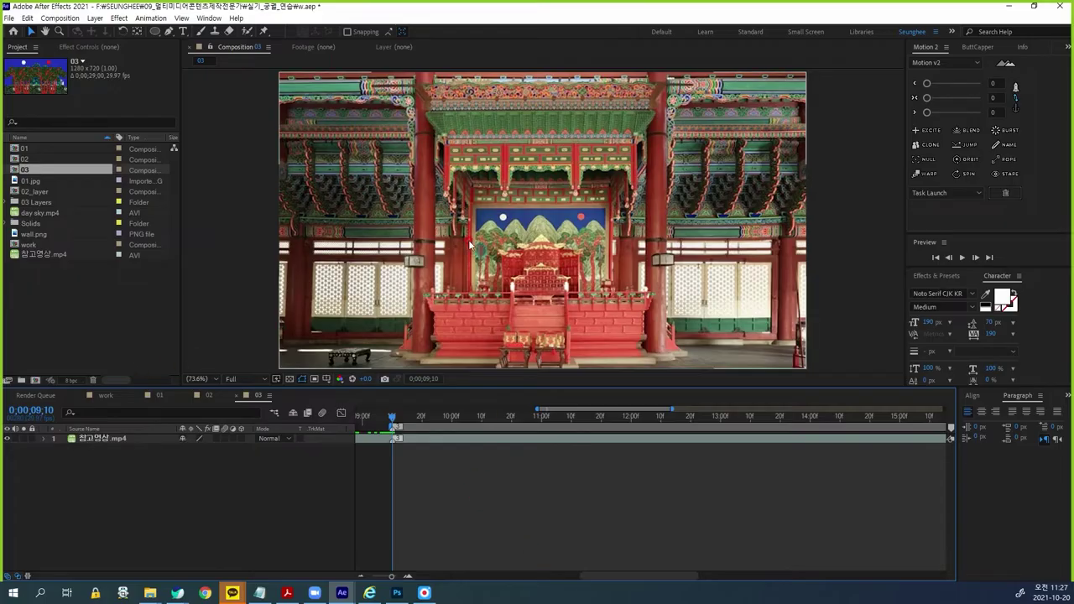
left_click(84, 297)
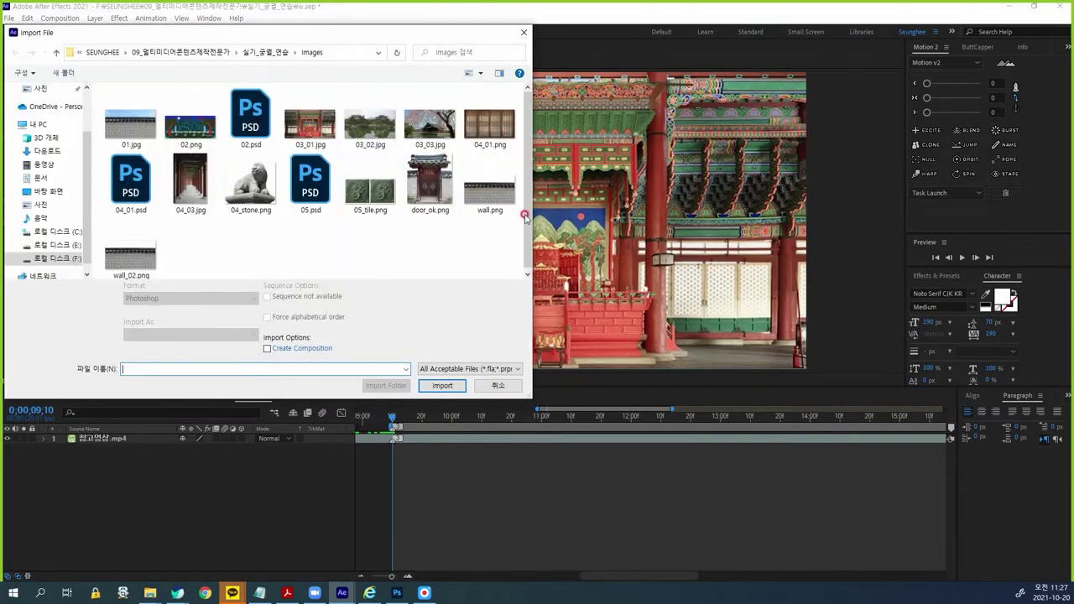
double_click(310, 134)
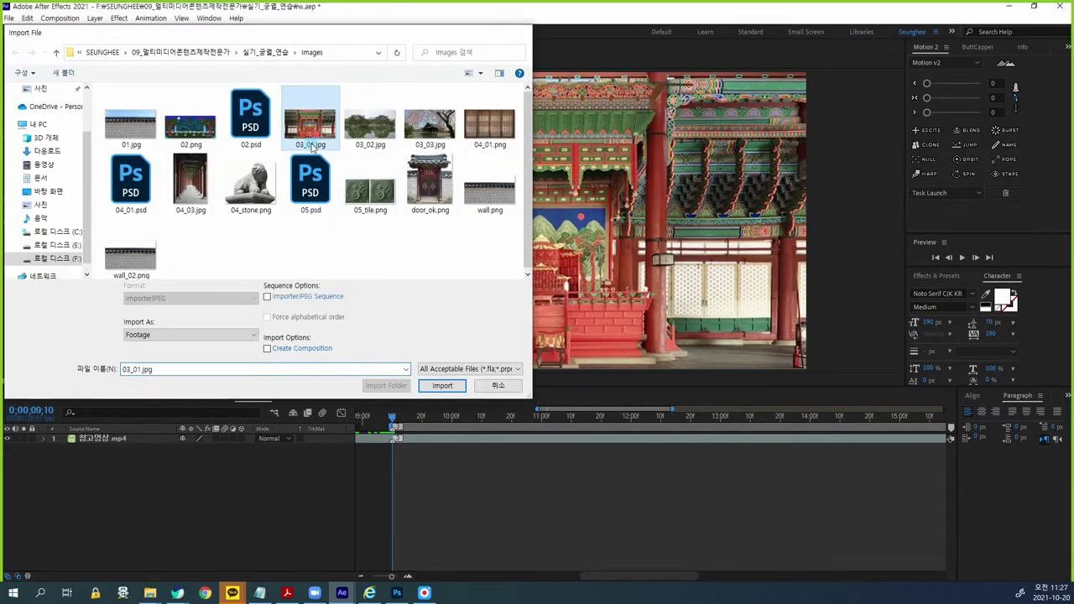
left_click_drag(58, 215, 122, 443)
left_click(61, 311)
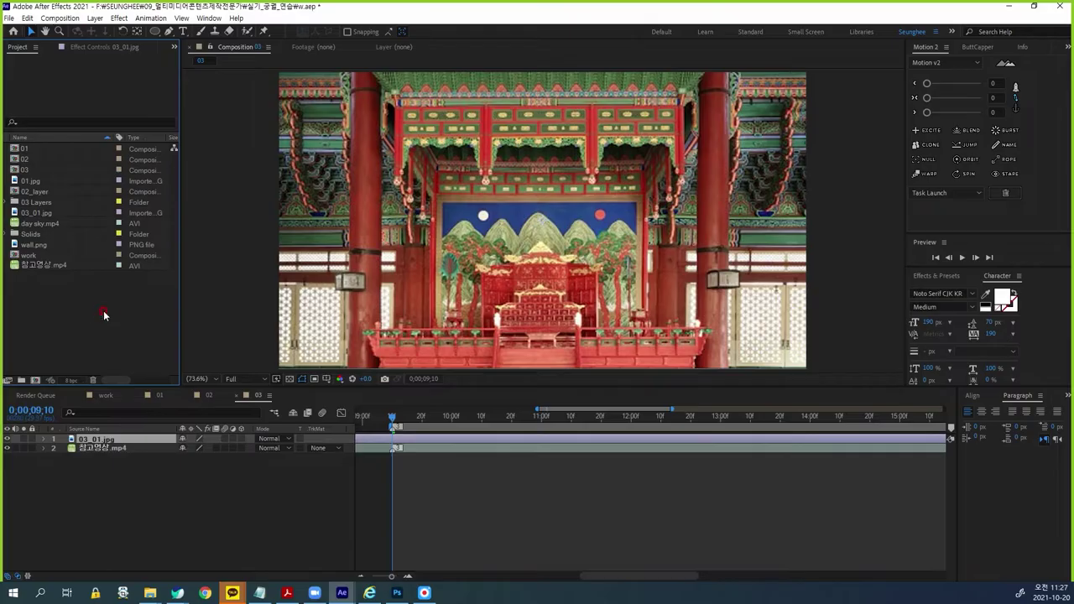
Step: Scale the 03_01.jpg layer to 67% to match the reference video's throne hall and hide the layer
left_click(98, 440)
key("s")
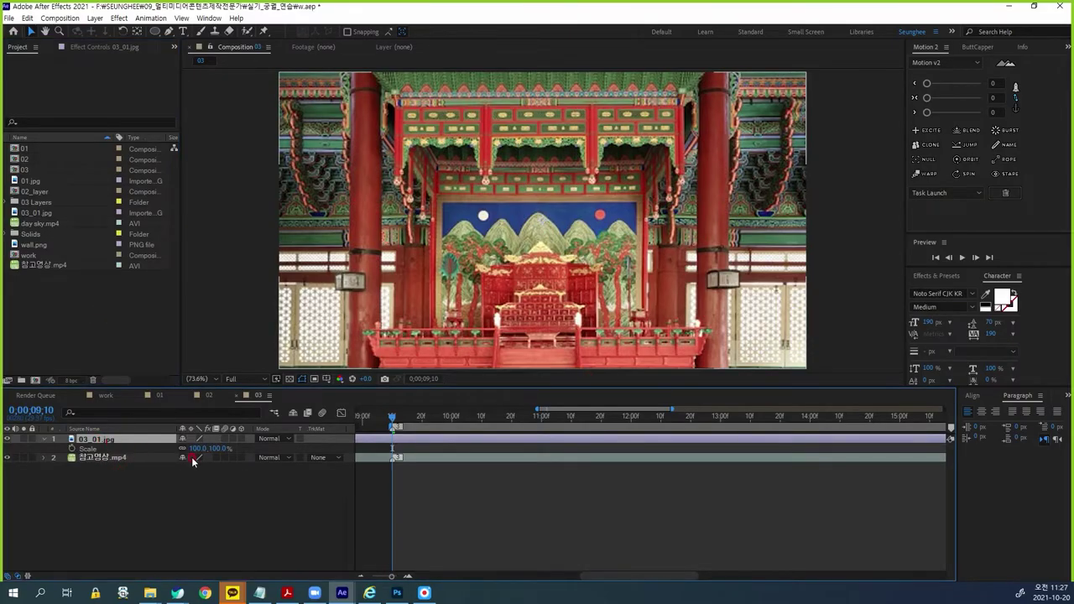
left_click_drag(216, 448, 199, 451)
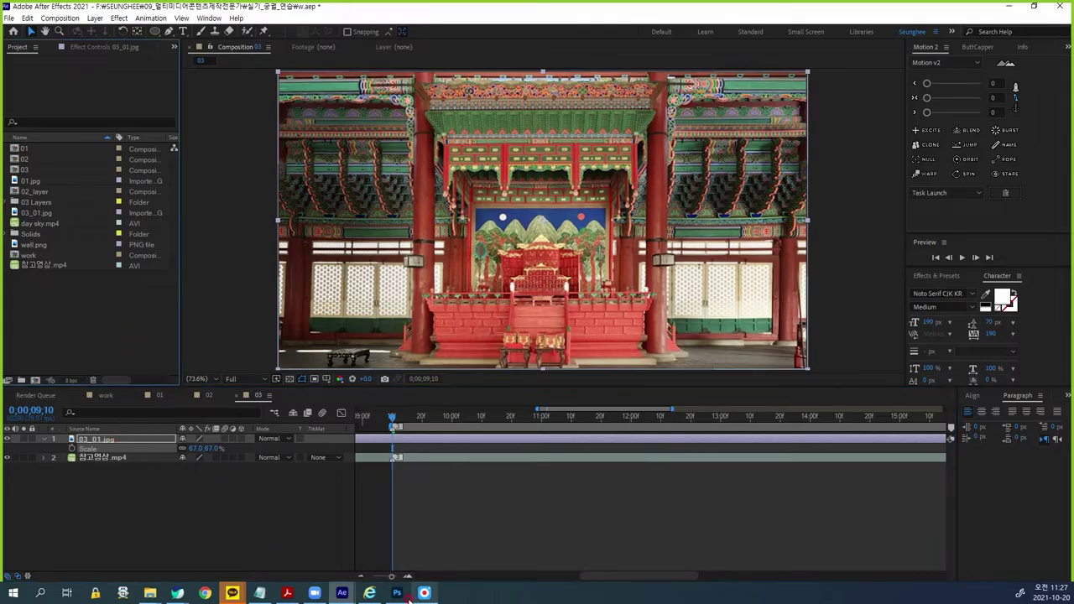
mouse_move(397, 593)
left_click(444, 481)
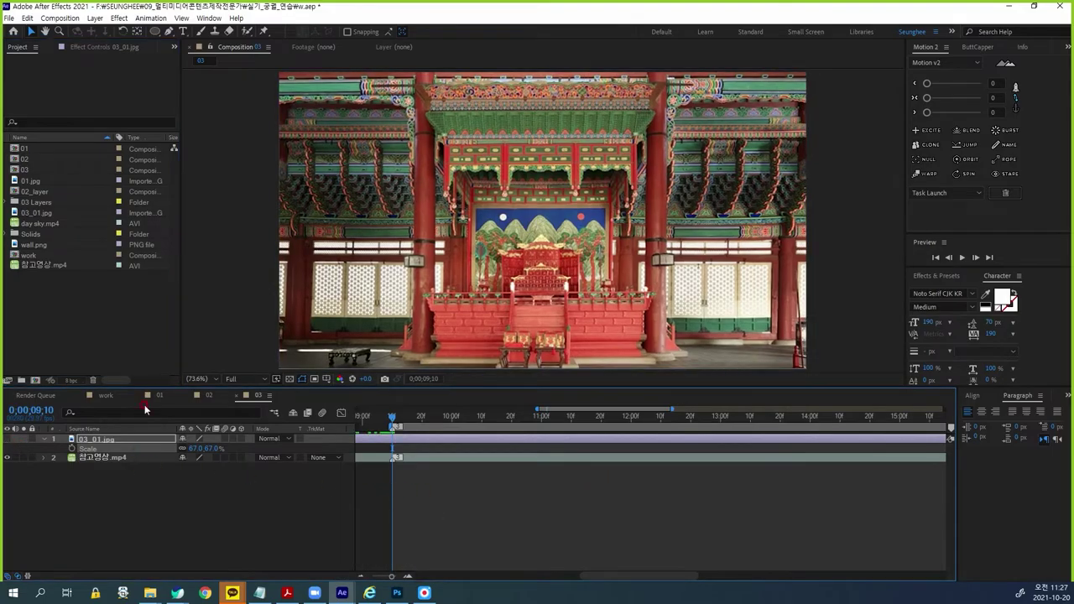
Step: Set the current time to 0;00;10;16, where the reference's green rectangle is fully raised, and deselect all layers
left_click_drag(396, 422, 496, 441)
key("Page_Down")
key("Page_Down")
key("Page_Down")
key("Page_Up")
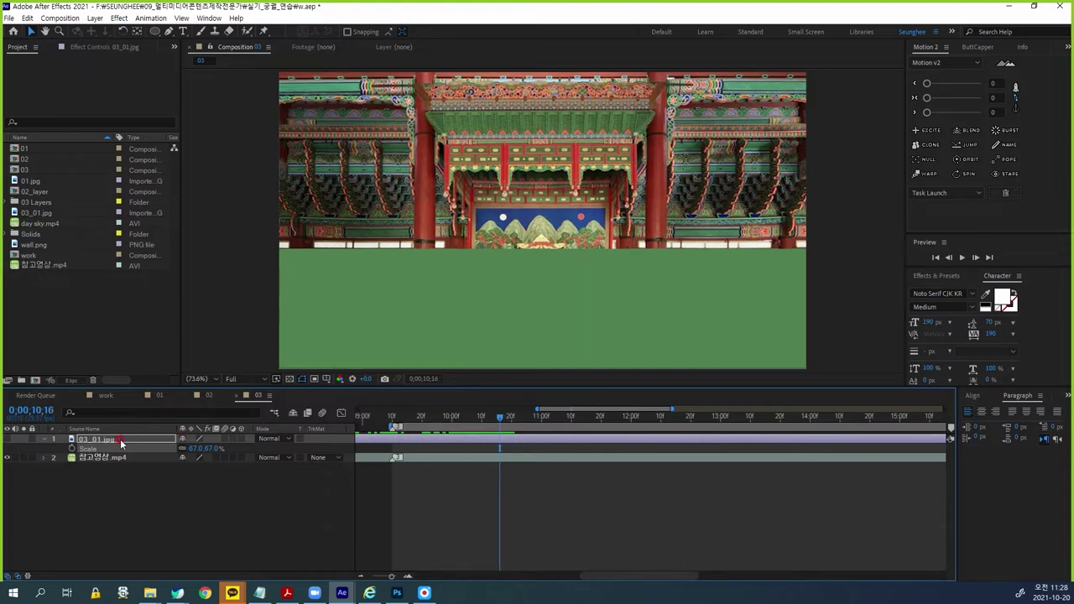
left_click(201, 498)
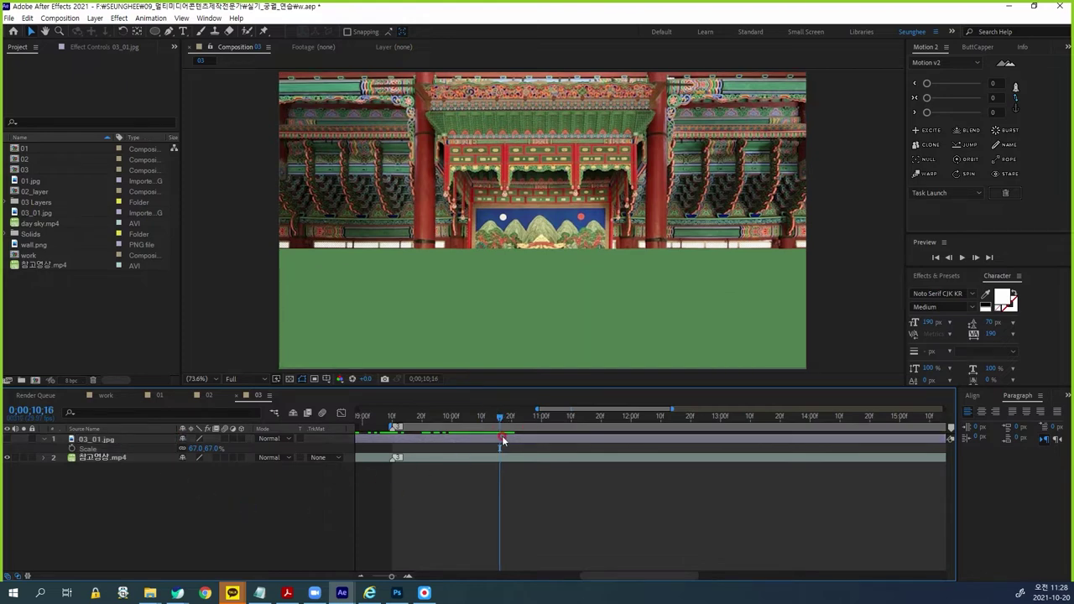
left_click_drag(948, 427, 500, 435)
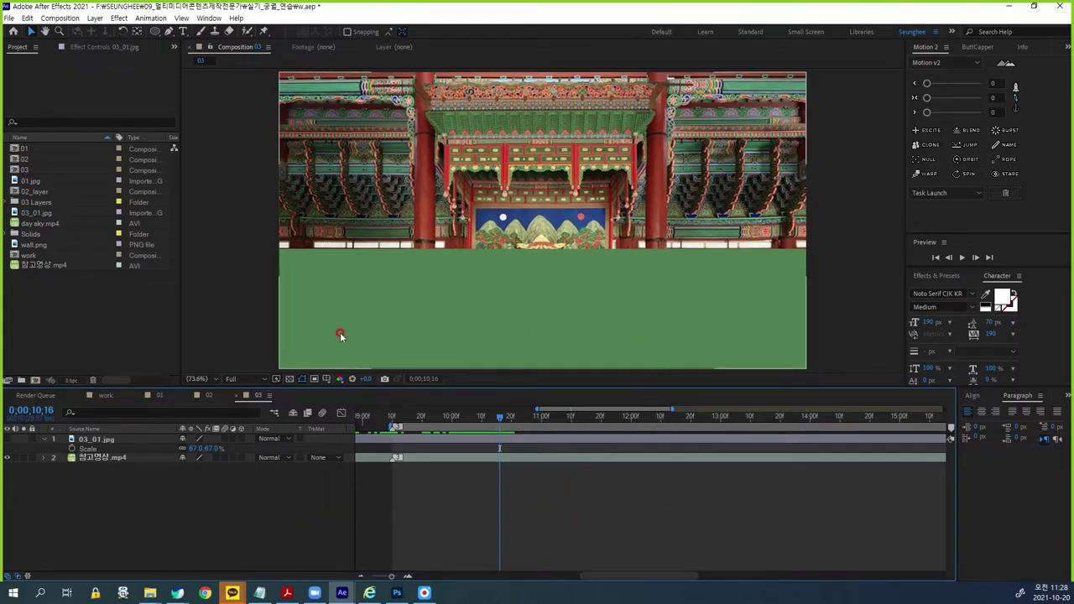
left_click(102, 459)
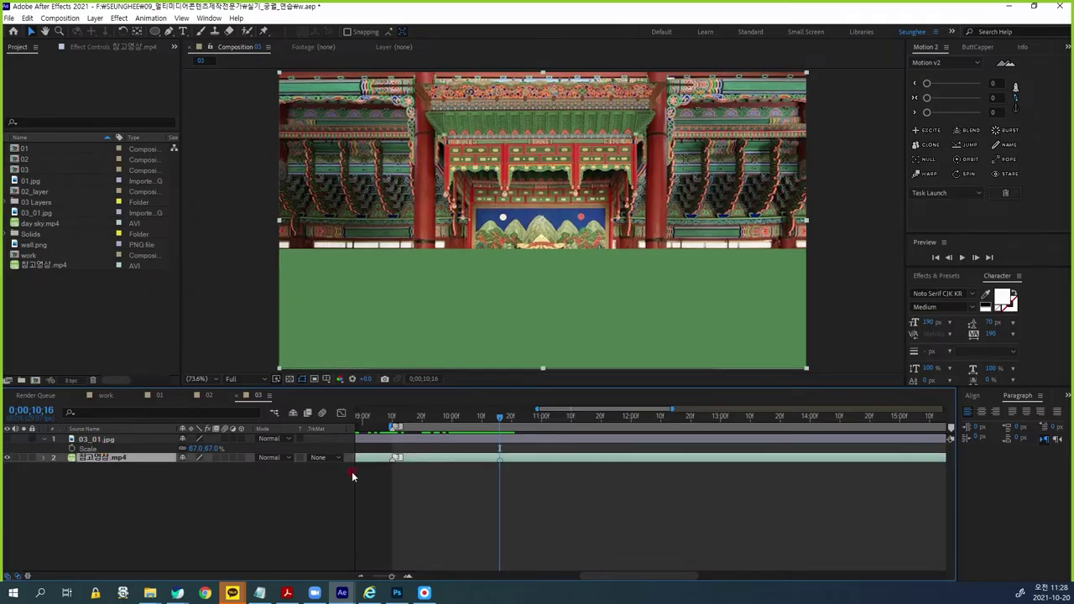
left_click(527, 502)
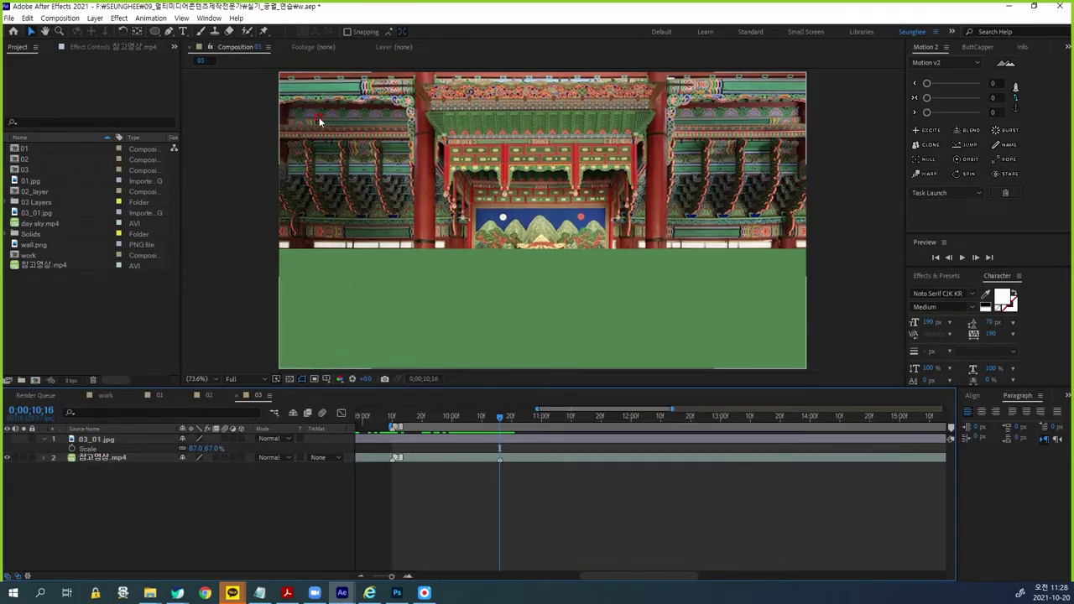
Step: Draw a rectangle shape over the reference's green box, spanning the full width of the frame
left_click(168, 32)
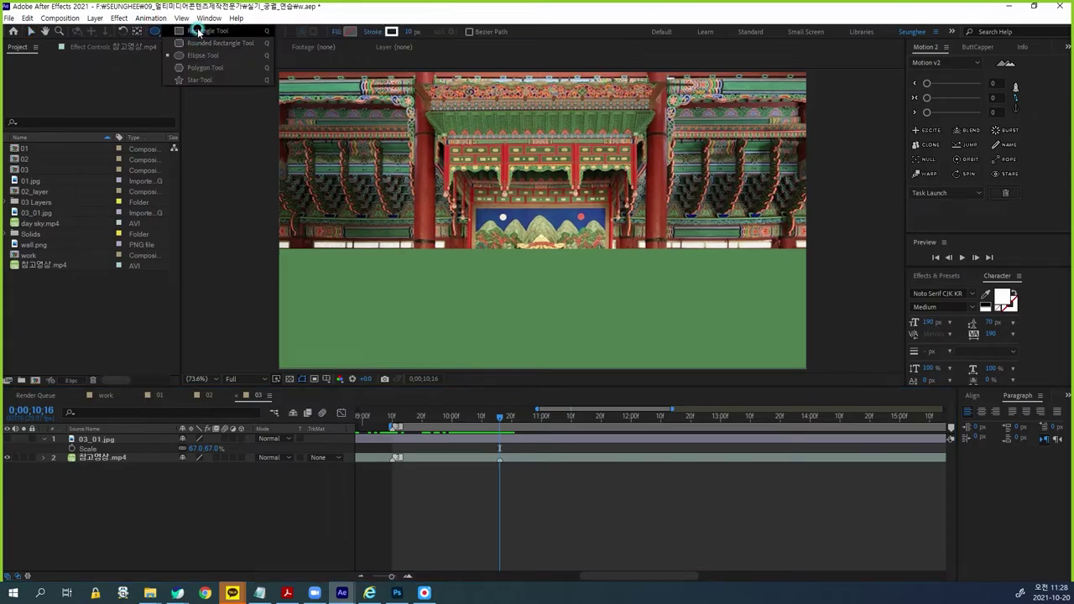
left_click(203, 31)
mouse_move(279, 247)
left_mouse_down()
mouse_move(323, 289)
mouse_move(645, 378)
mouse_move(810, 370)
left_mouse_up()
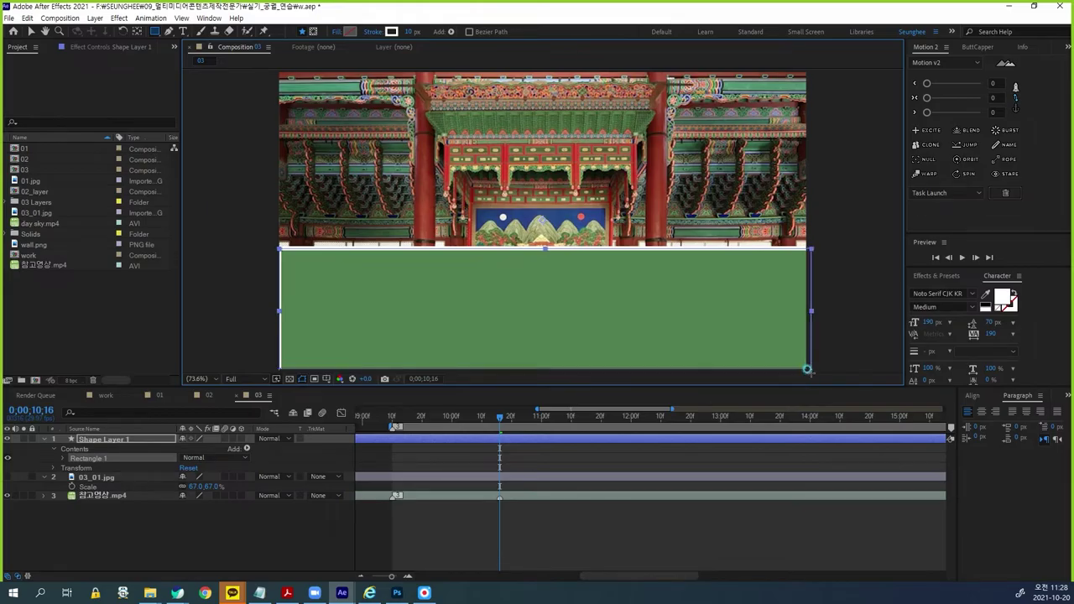
Step: Try to sample the rectangle's fill colour from the reference's green box with the shape layer visible
left_click(348, 31)
left_click(329, 218)
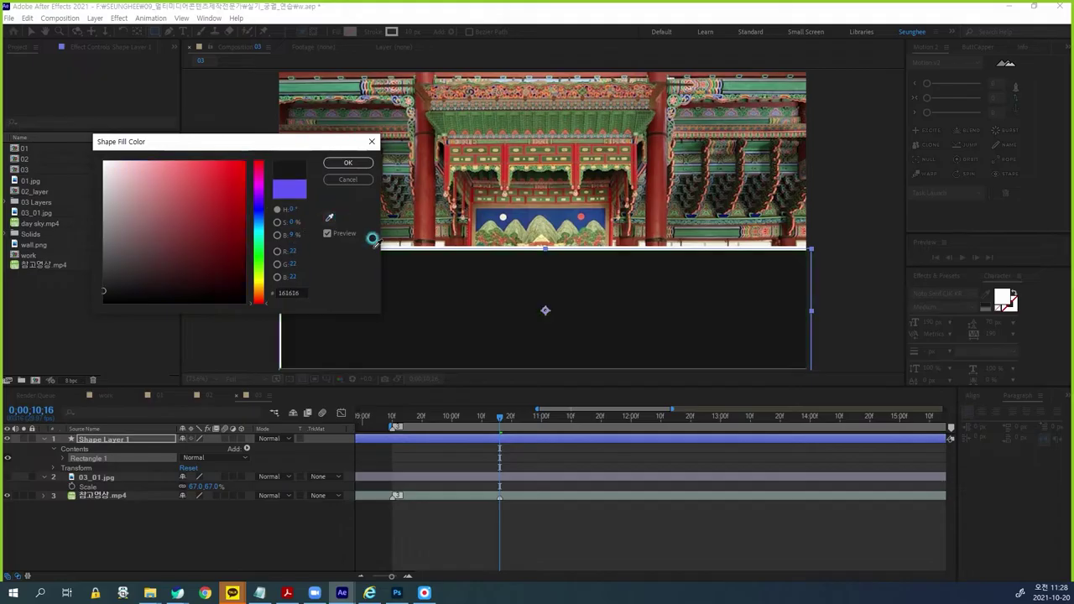
left_click(413, 292)
left_click(329, 217)
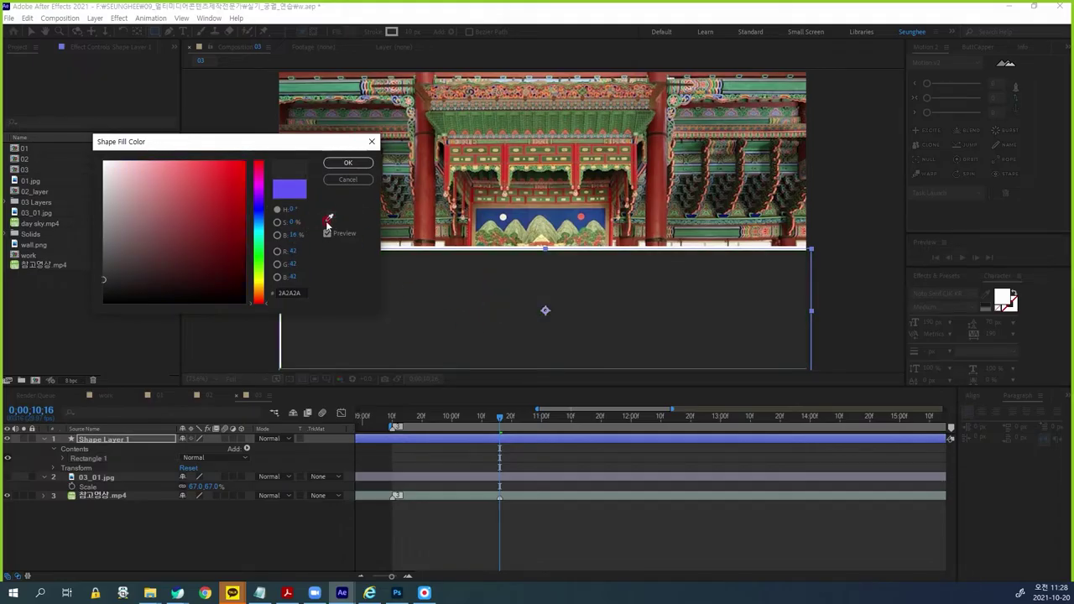
left_click(344, 337)
left_click(348, 163)
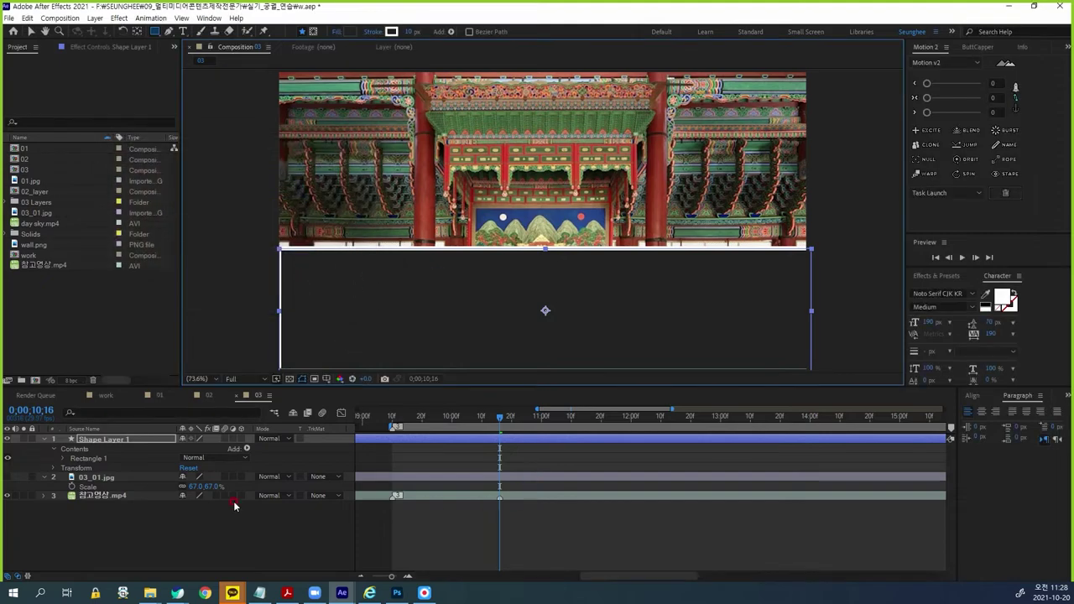
left_click(103, 439)
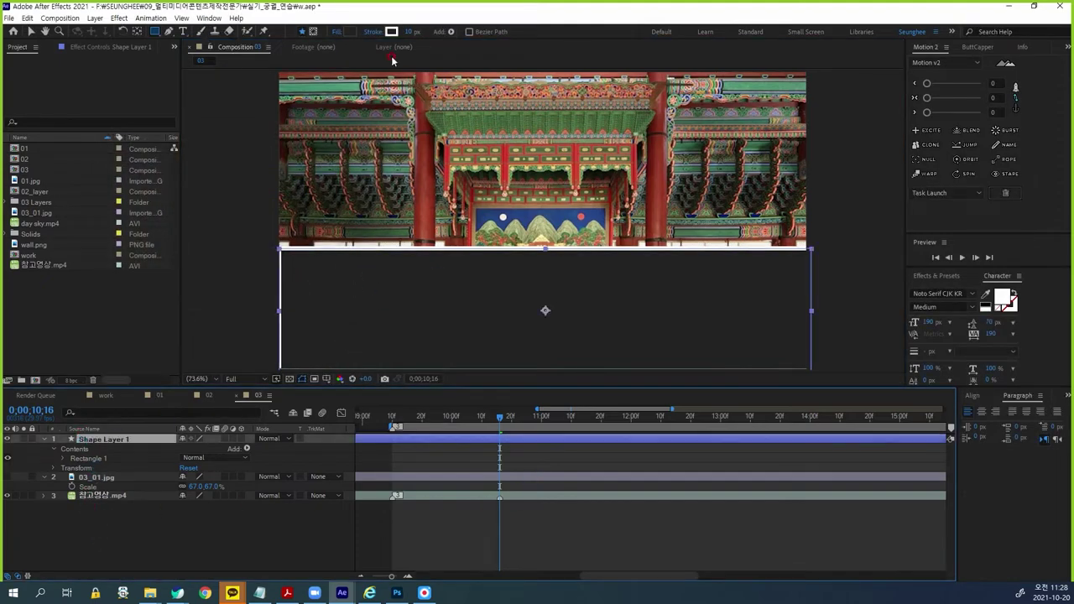
left_click(344, 34)
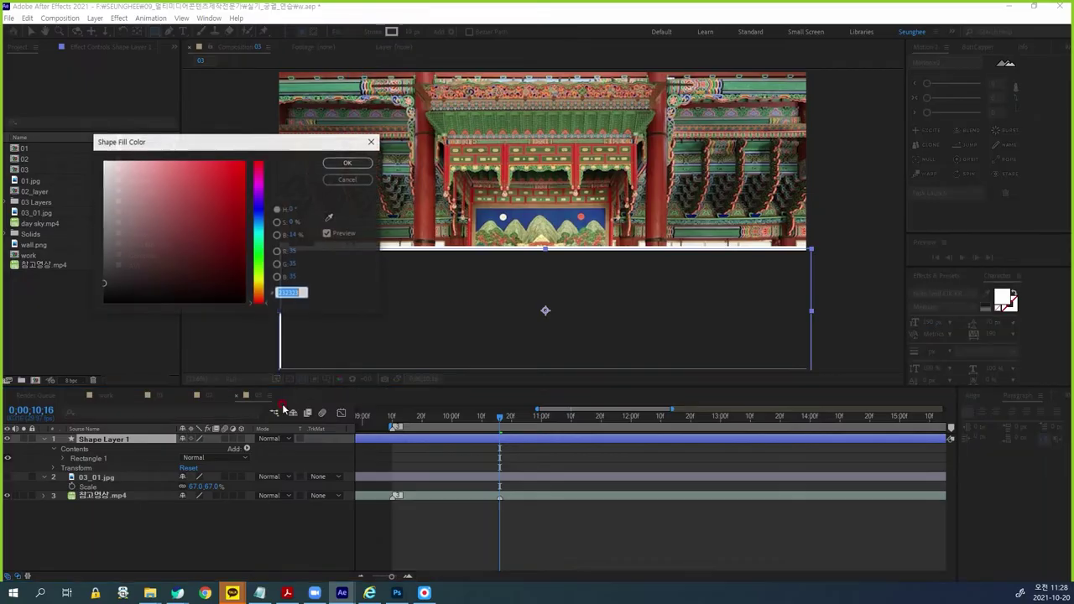
left_click(349, 183)
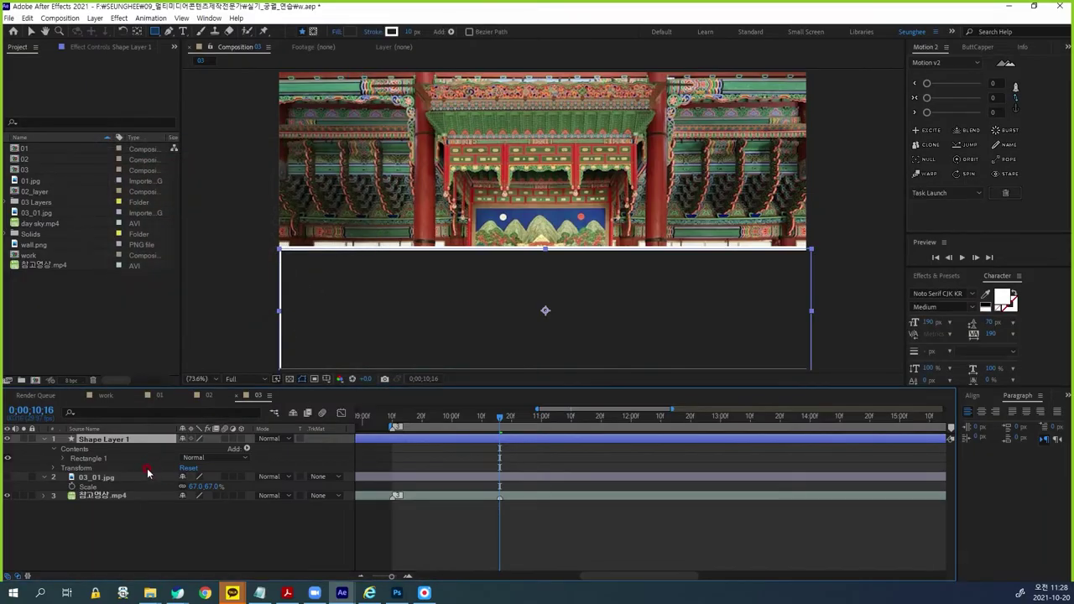
Step: Hide the shape layer and set its fill to 518151, sampled from the reference video's green box
left_click(8, 439)
left_click(319, 21)
left_click(345, 32)
left_click(329, 218)
left_click(458, 286)
left_click(348, 163)
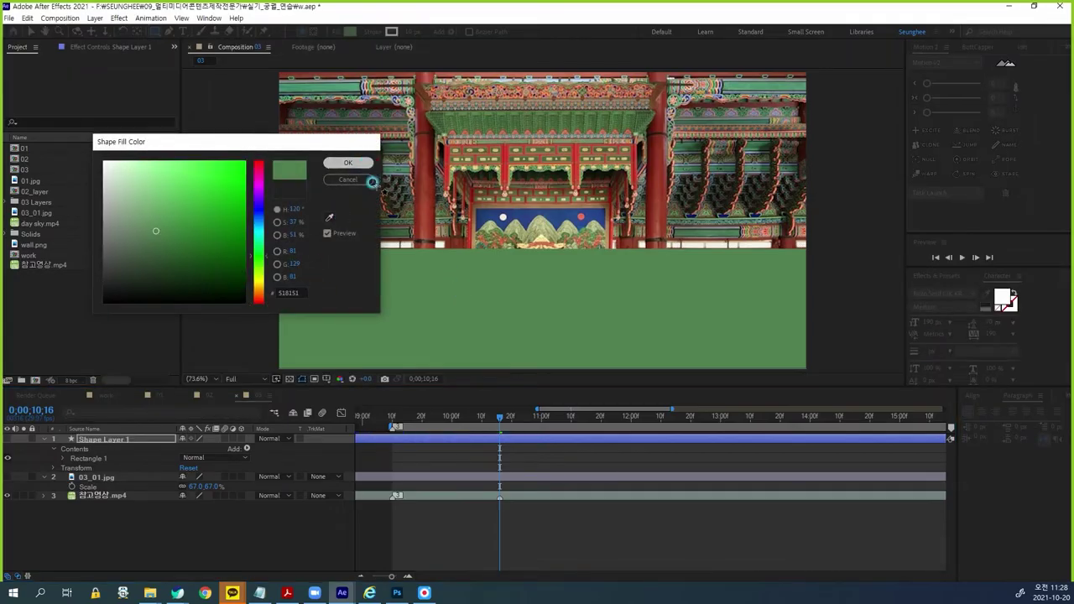
Step: Set the rectangle's stroke to None and make its shape layer visible again
left_click(380, 34)
left_click(341, 131)
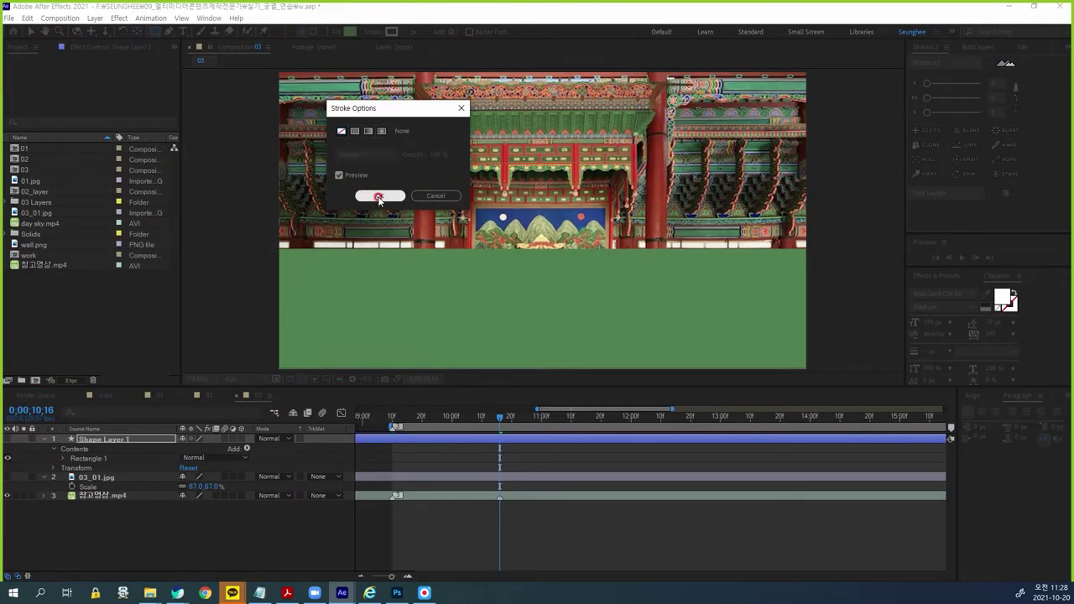
left_click(379, 195)
left_click(8, 439)
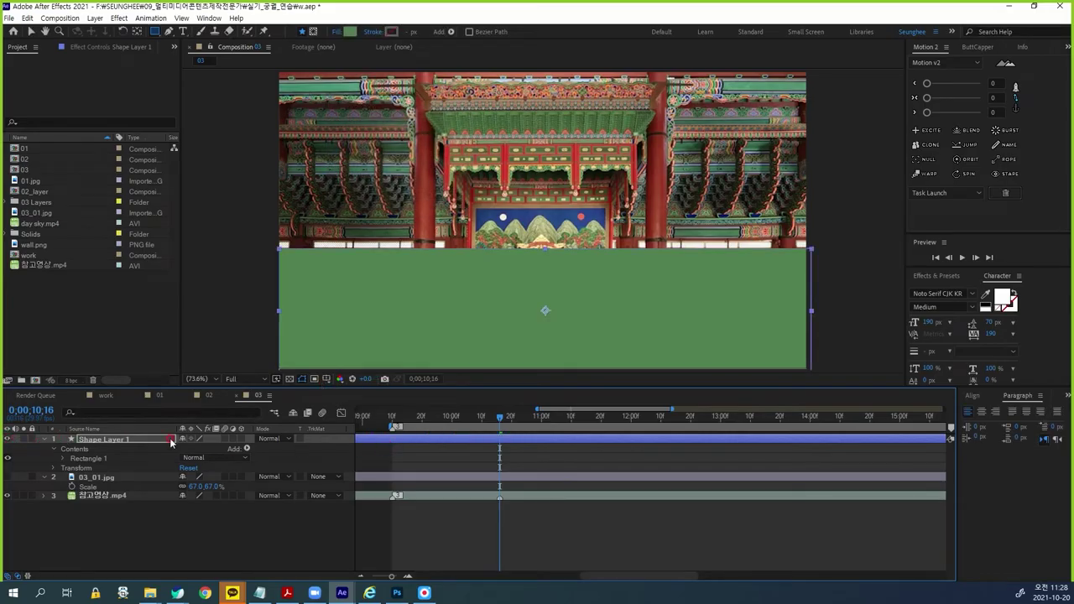
Step: Add a Position keyframe to the rectangle's shape layer at 0;00;10;16 and hide the layer
left_click(106, 440)
key("p")
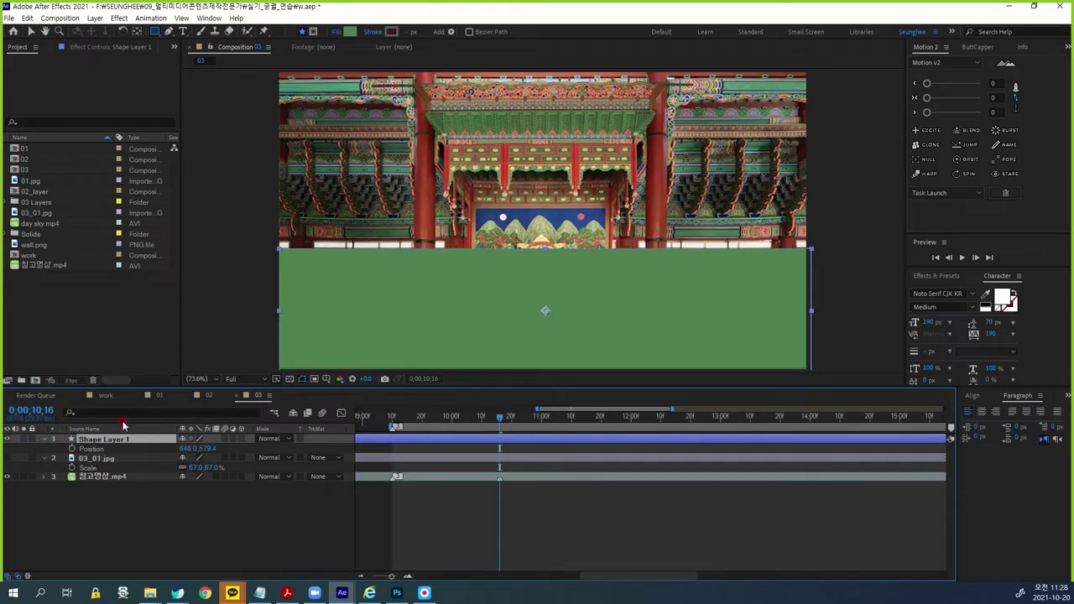
left_click(72, 448)
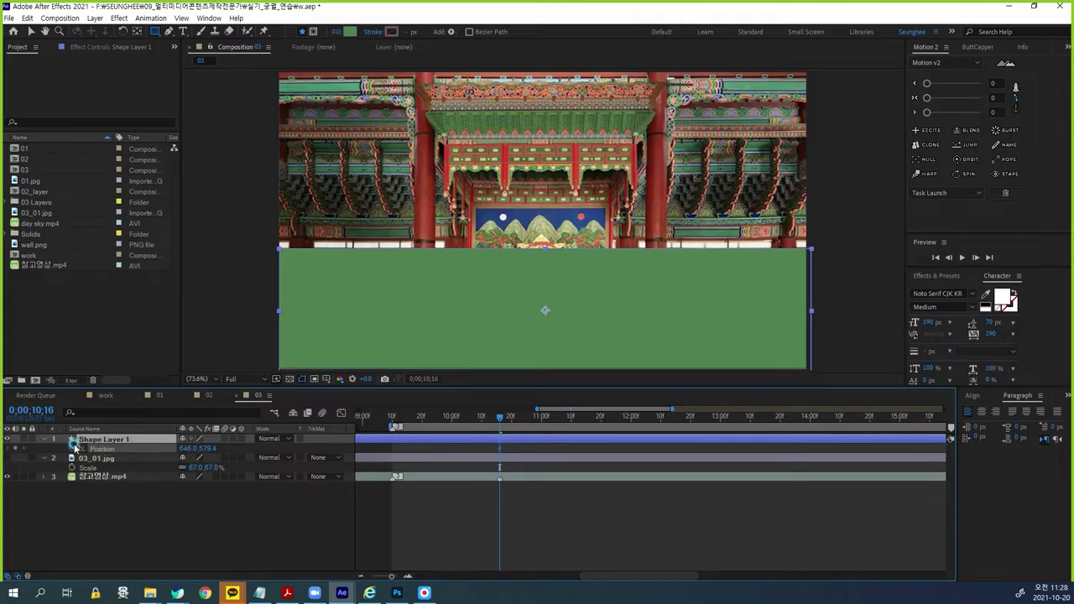
left_click(7, 439)
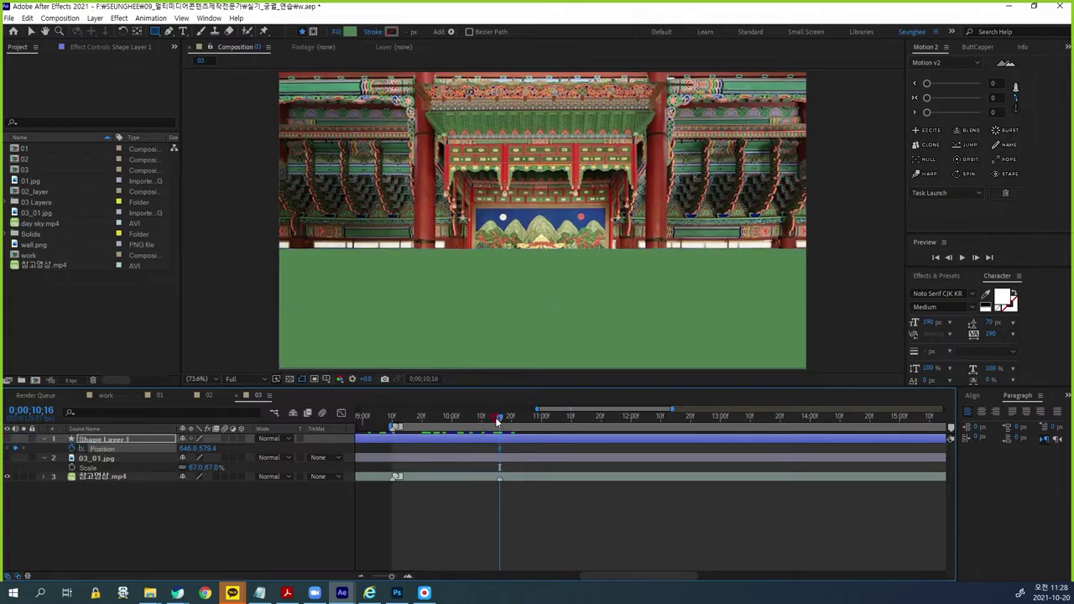
Step: At 0;00;09;10, show the rectangle, keyframe its vertical position at 880.4, and apply Easy Ease to both keyframes
left_click_drag(499, 424, 394, 489)
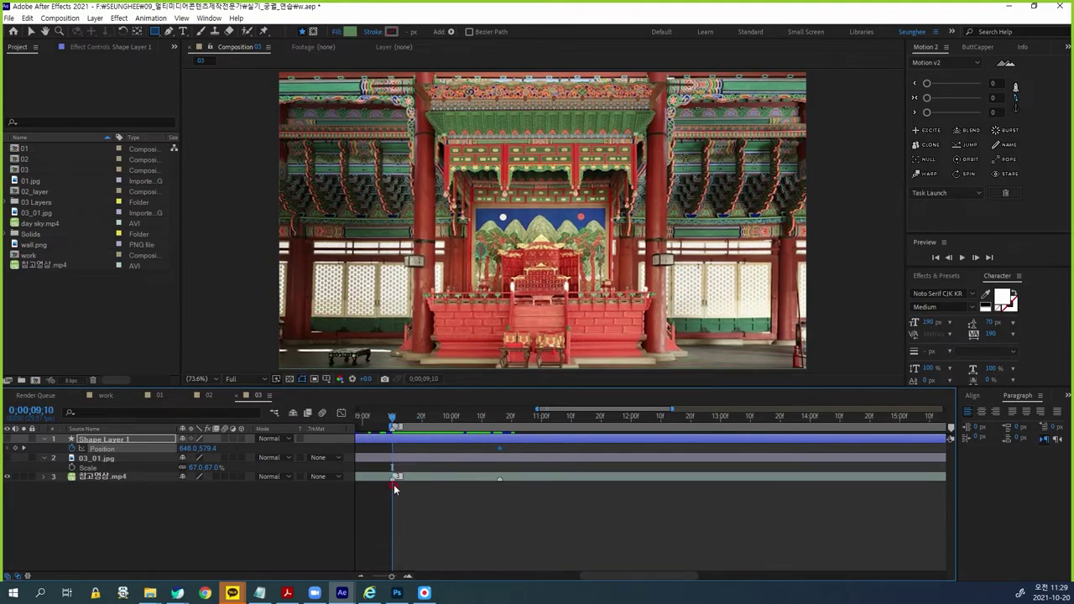
left_click(205, 449)
left_click(8, 438)
left_click_drag(208, 450, 367, 452)
left_click_drag(511, 449, 362, 460)
left_click(444, 525)
key("space")
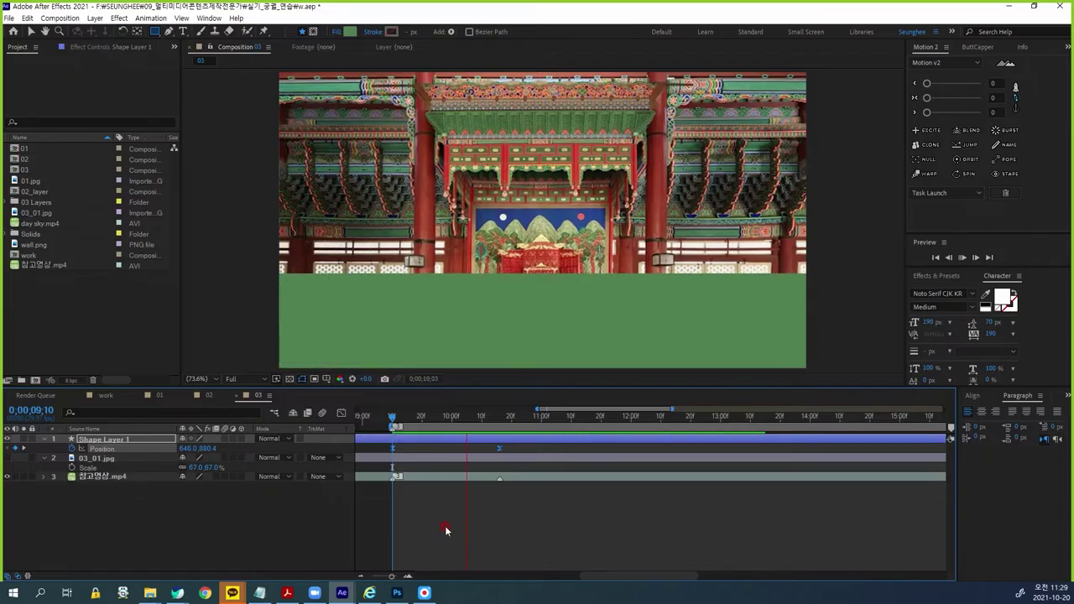
Step: Hide the shape layer and display the reference caption at 0;00;11;03 in an enlarged composition view
left_click(378, 455)
left_click(96, 537)
left_click(9, 439)
left_click(517, 458)
left_click_drag(504, 422, 551, 423)
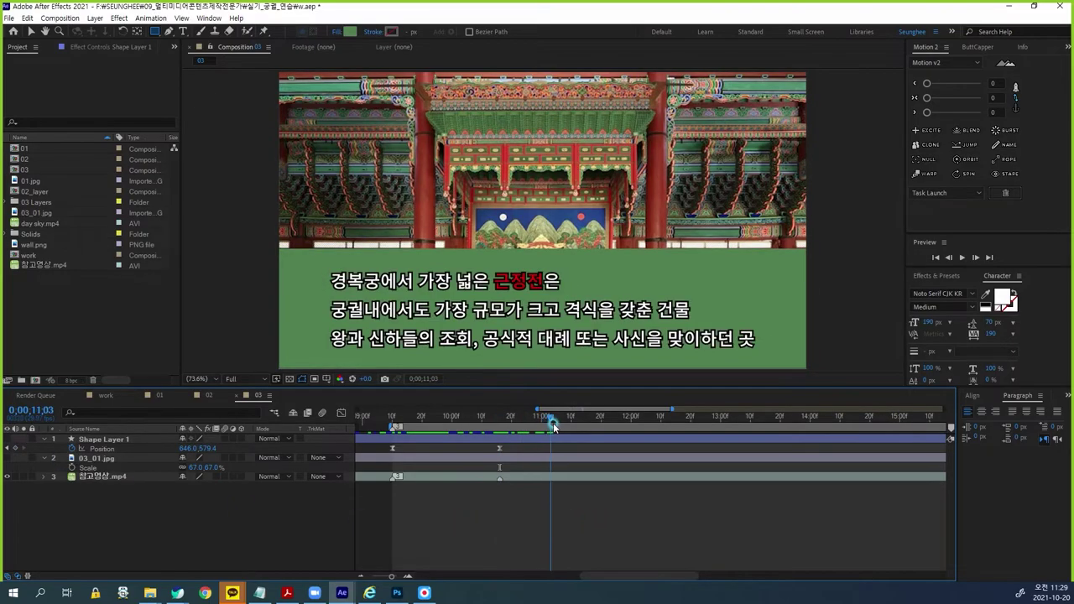
left_click(534, 351)
left_click_drag(492, 393, 596, 490)
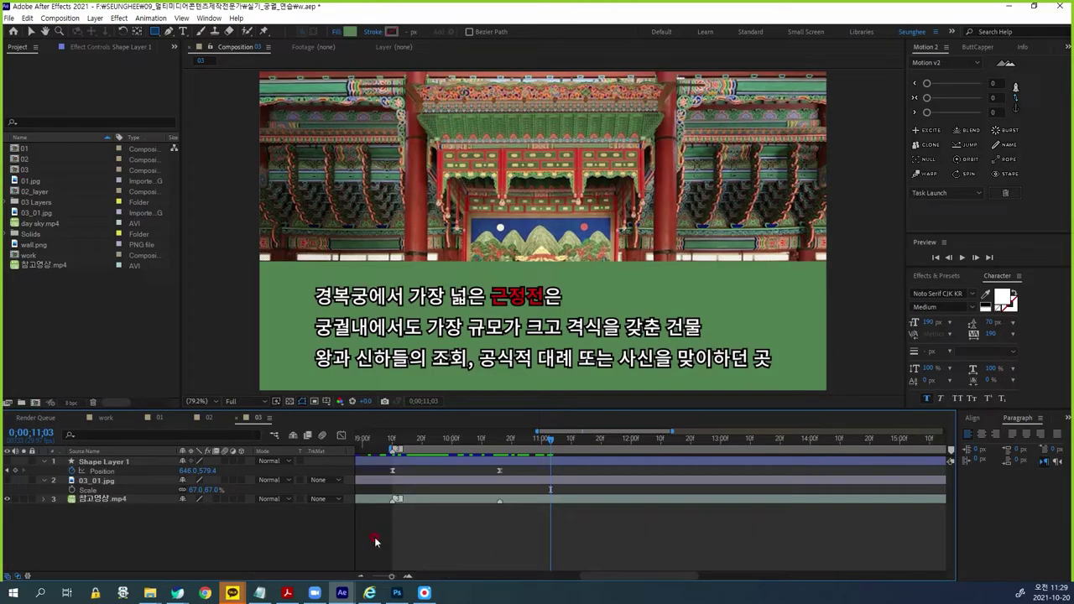
Step: Switch to Notepad and copy the three-line 경복궁 근정전 paragraph from 텍스트.txt
left_click(149, 593)
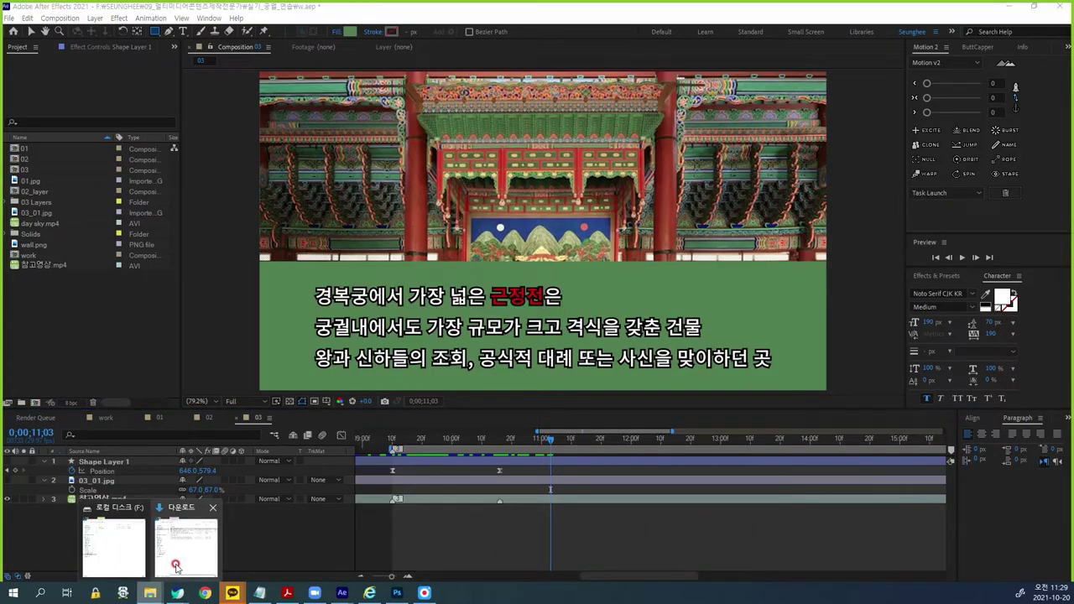
left_click(124, 559)
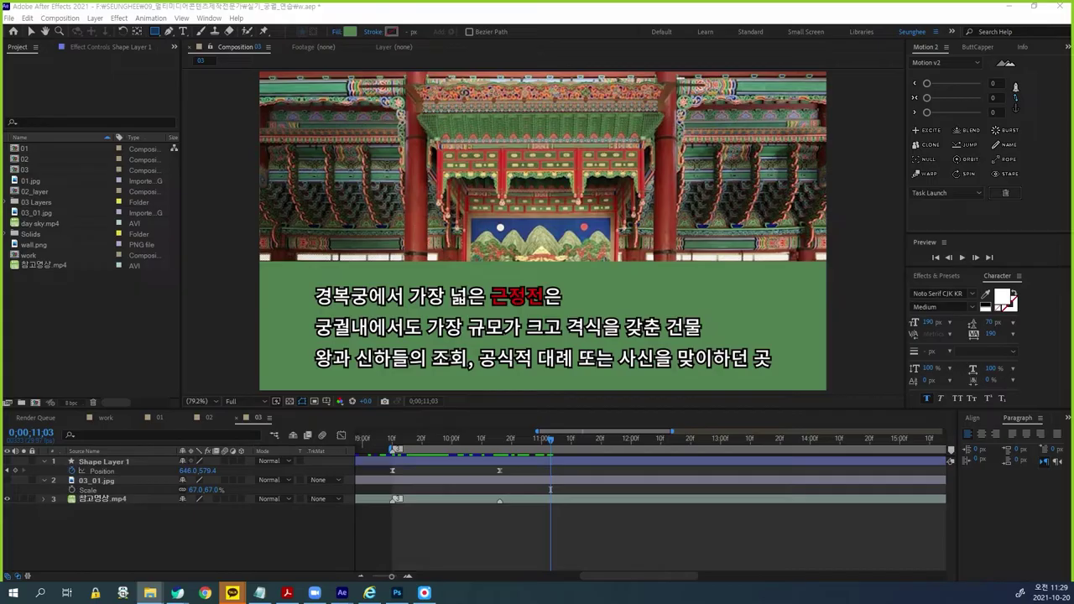
left_click(260, 594)
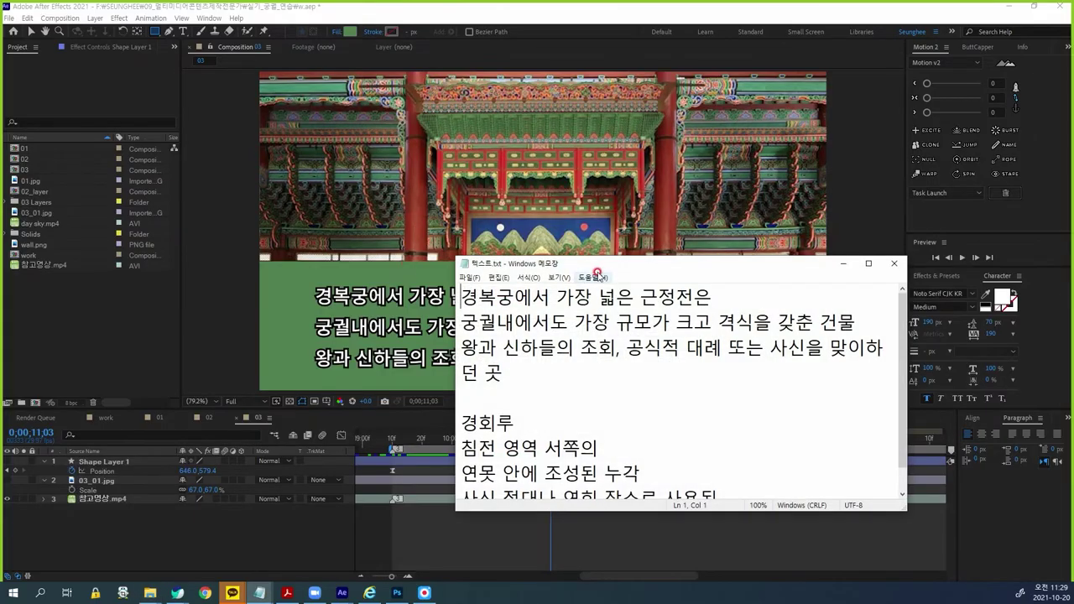
left_click_drag(513, 374, 438, 296)
key("ctrl+c")
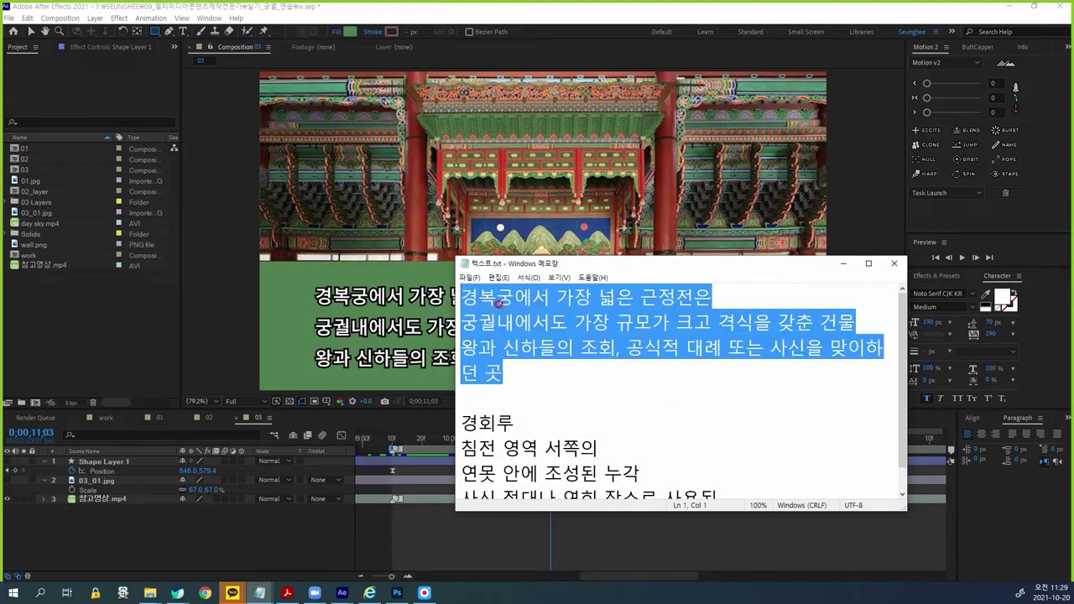
Step: Back in After Effects, create a 30 px text layer beside the reference caption's start and paste the copied paragraph
left_click(843, 263)
left_click(308, 534)
key("ctrl+t")
left_click(312, 289)
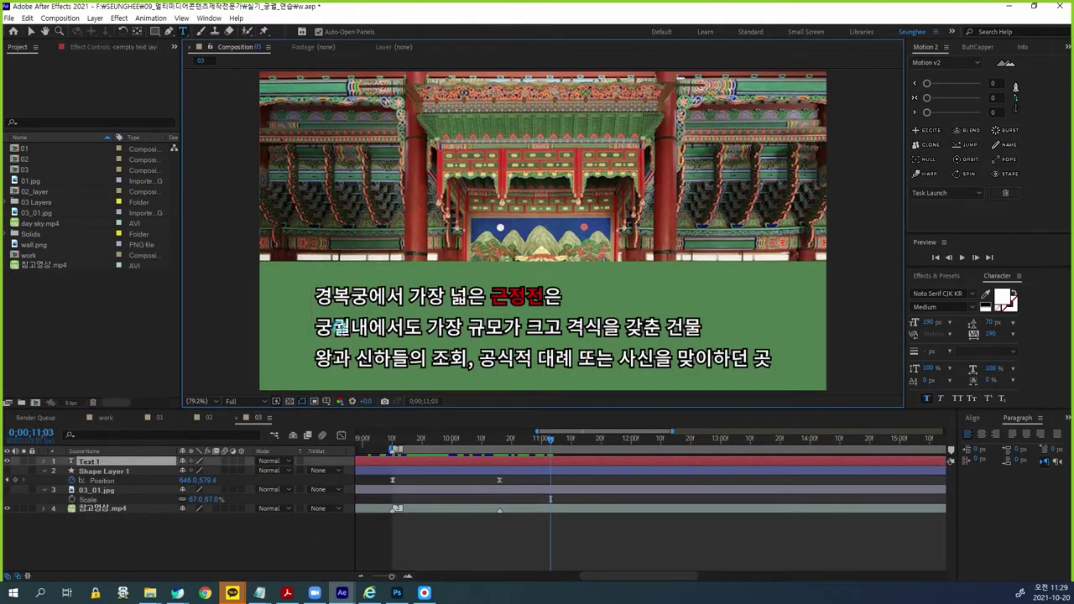
left_click_drag(928, 322, 763, 347)
key("ctrl+v")
left_click(127, 462)
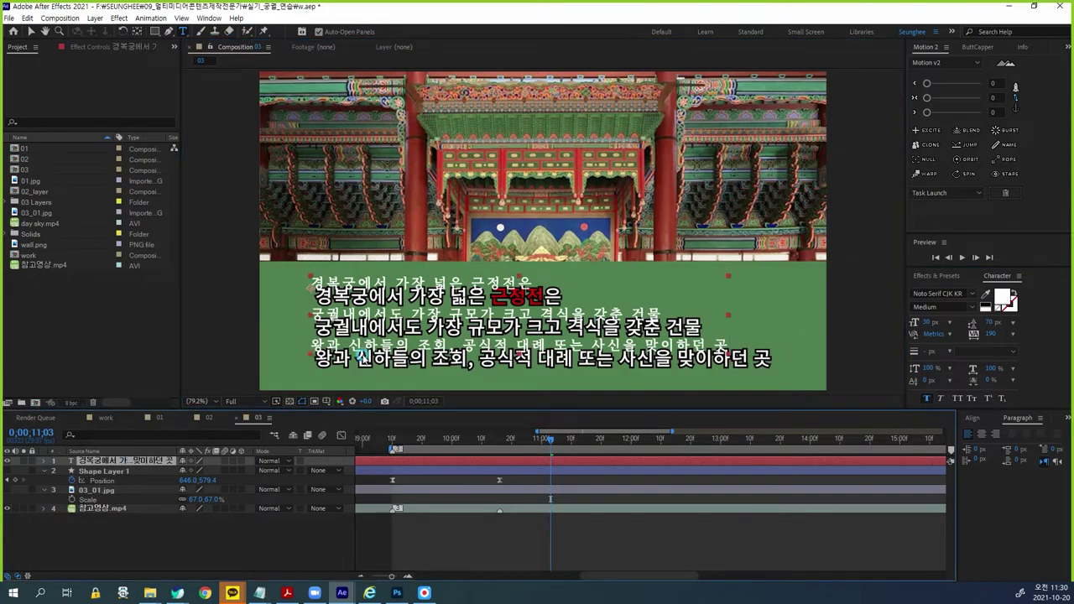
Step: Set the caption's font to Noto Sans CJK KR, size 51 px and tracking 172, and move it onto the reference caption
left_click(953, 292)
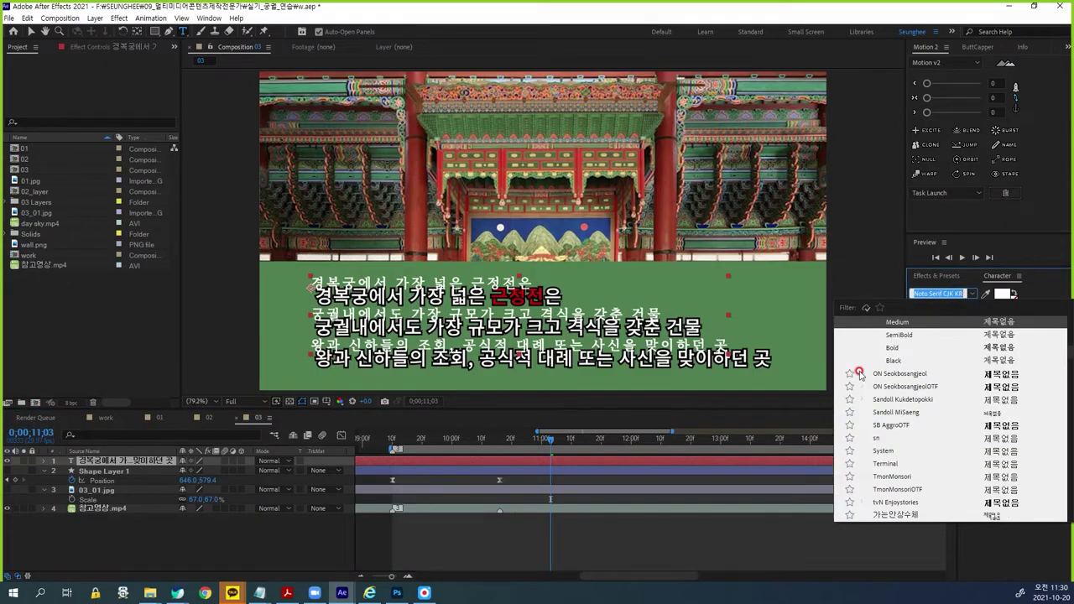
left_click(883, 307)
left_click(894, 324)
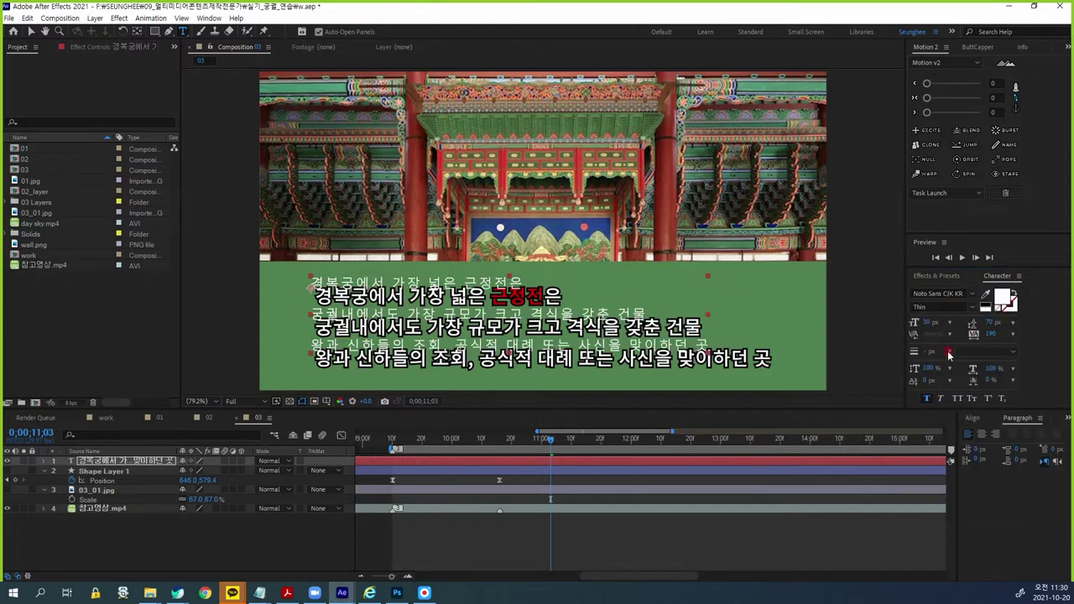
left_click_drag(991, 334, 940, 316)
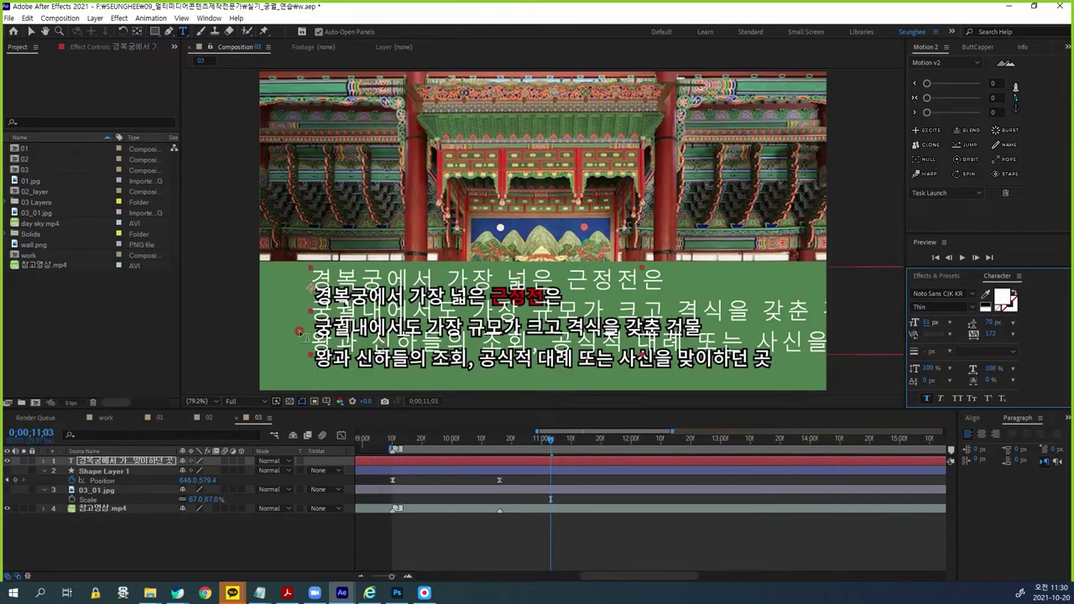
left_click(31, 34)
mouse_move(344, 278)
left_mouse_down()
mouse_move(344, 304)
mouse_move(347, 295)
left_mouse_up()
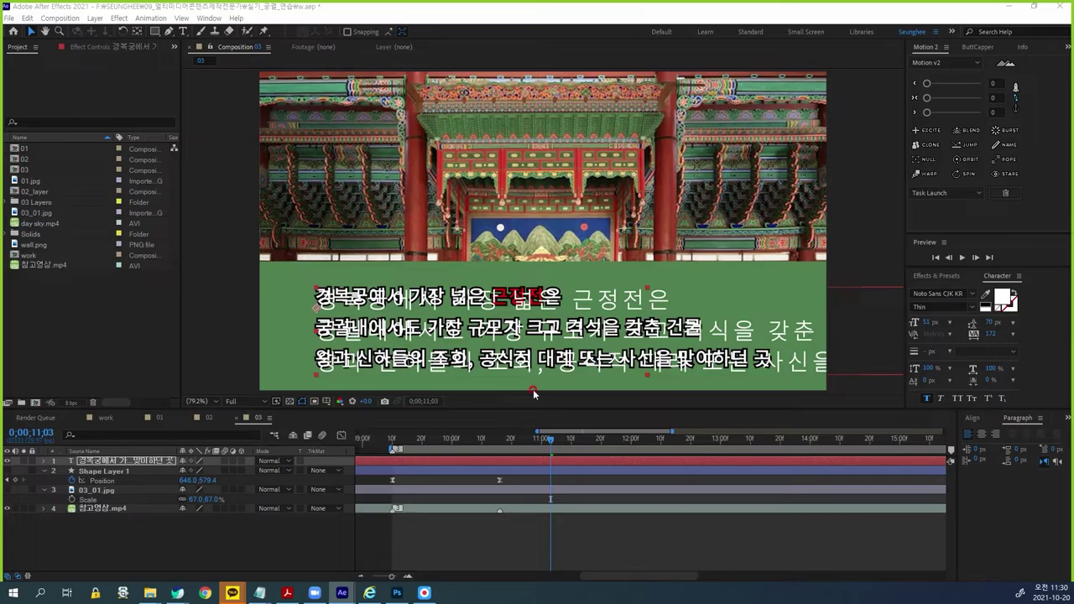
Step: Set the caption's font size to 42 px and its font style to Medium
left_click(942, 329)
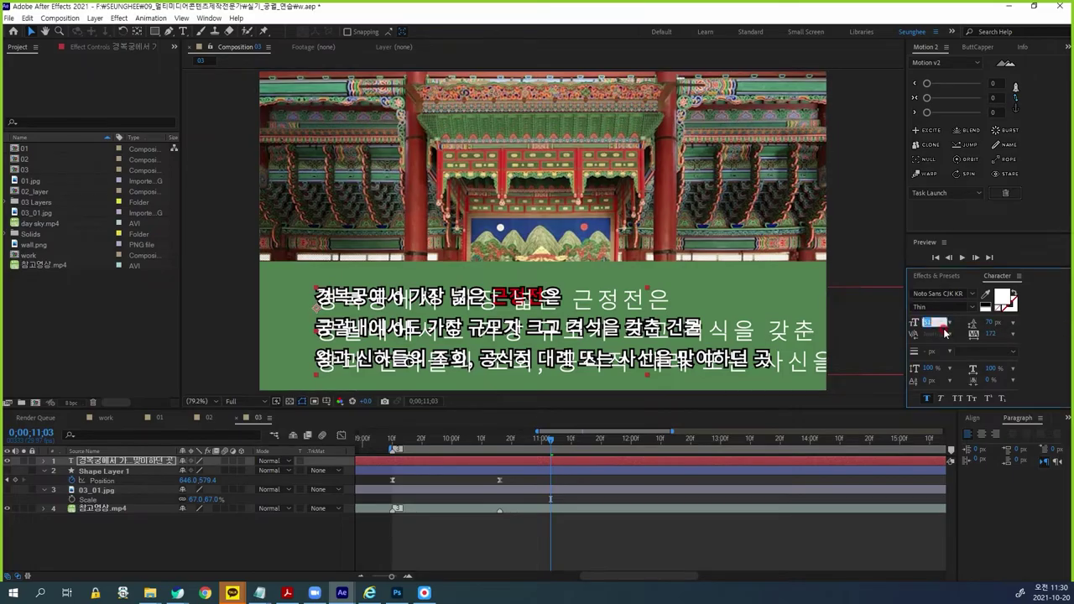
type("42")
key("Return")
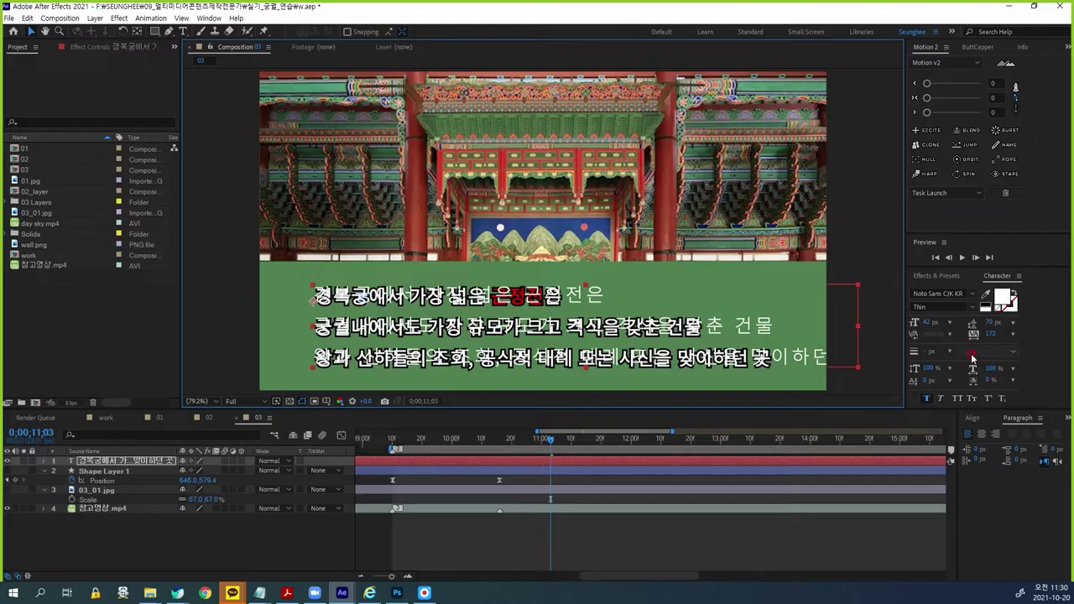
left_click(971, 307)
left_click(930, 367)
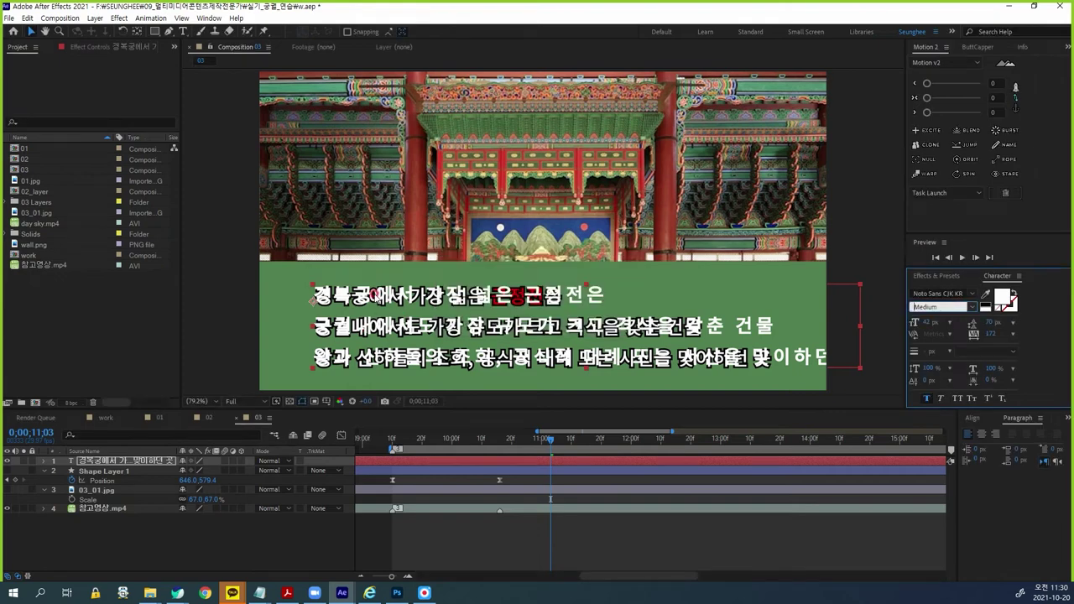
Step: Set the caption's tracking to 40, turn off Faux Bold, and align the text exactly over the reference caption
left_click_drag(366, 297, 367, 299)
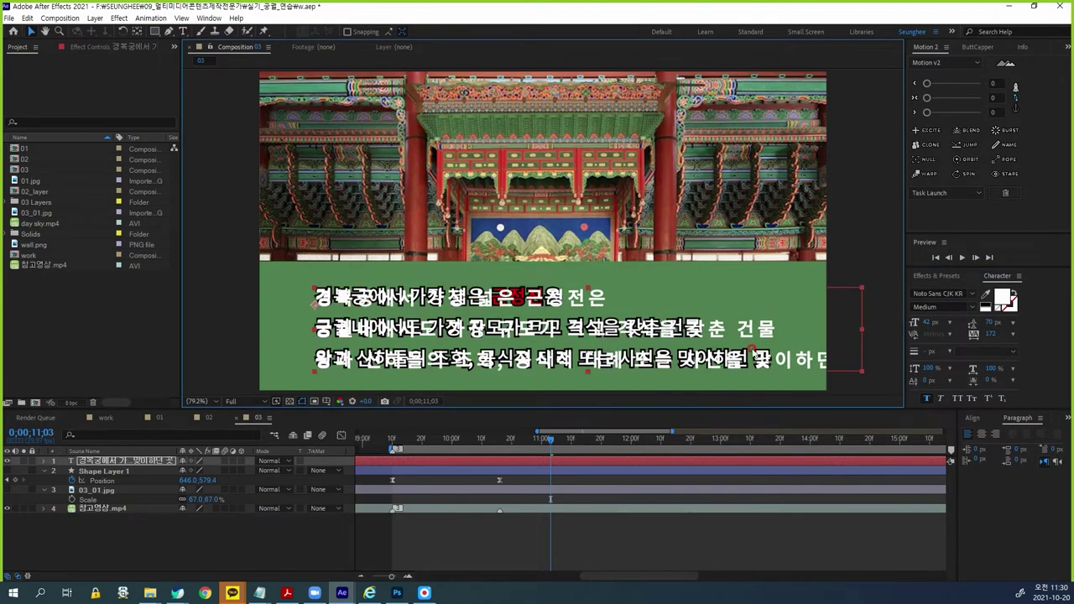
left_click(989, 335)
type("40")
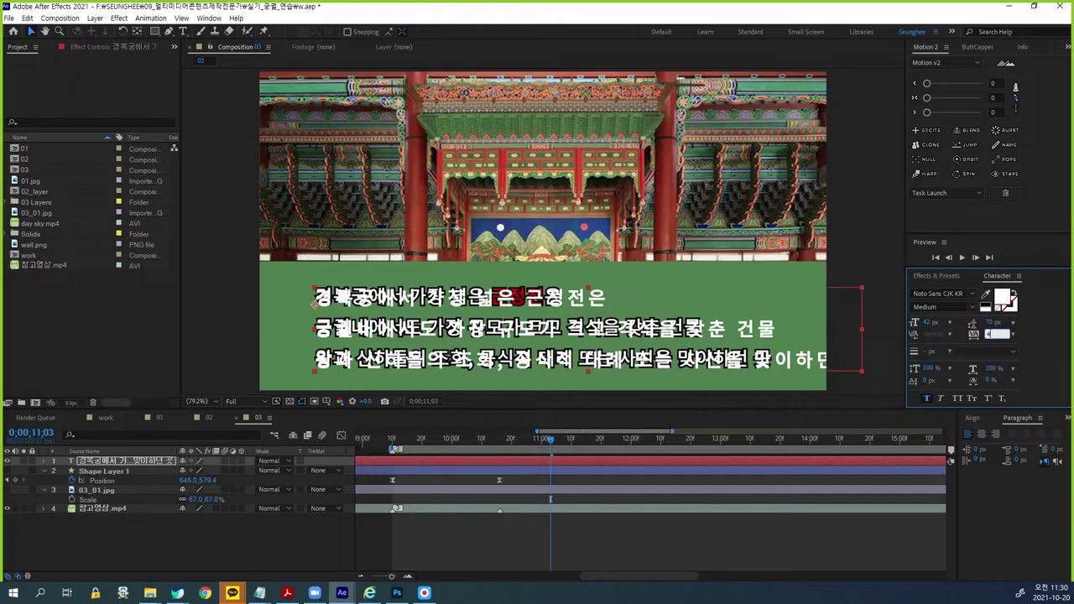
key("Return")
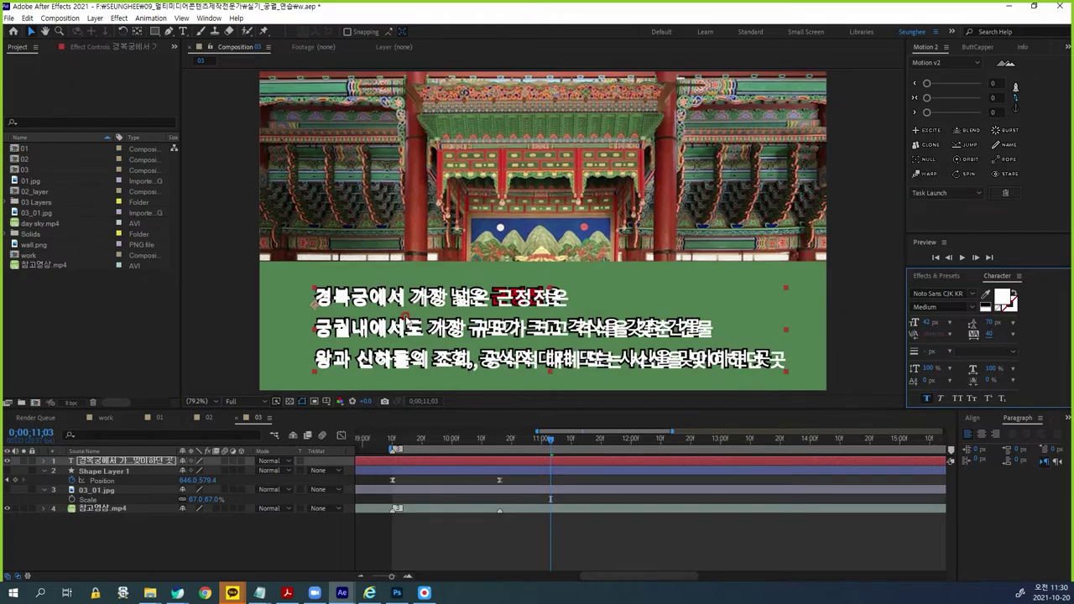
left_click(926, 398)
left_click_drag(354, 302, 358, 301)
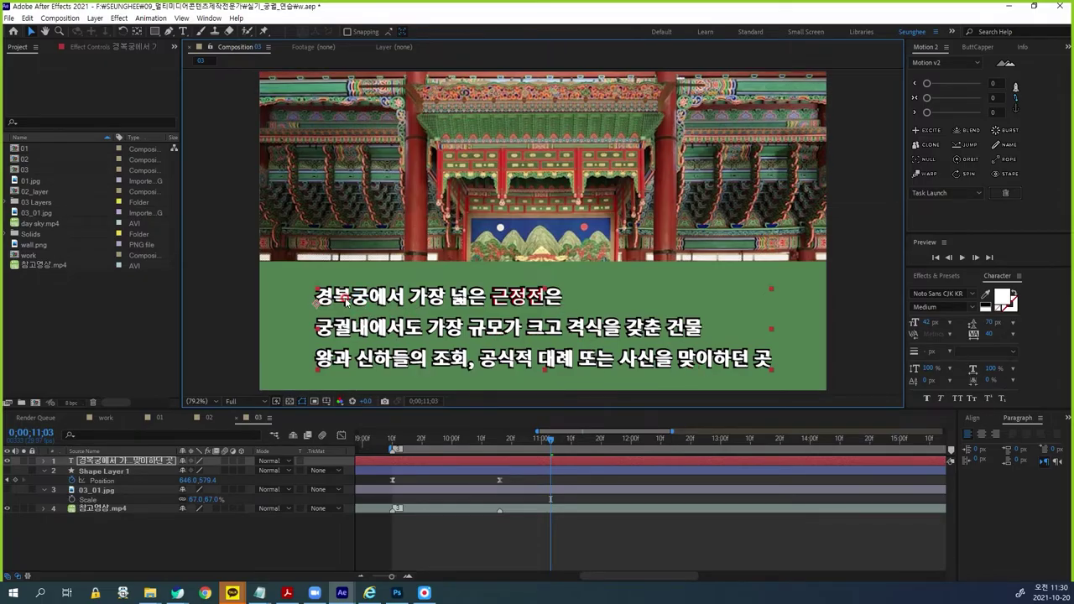
Step: Give the caption text a black stroke drawn with Fill Over Stroke
left_click(1012, 307)
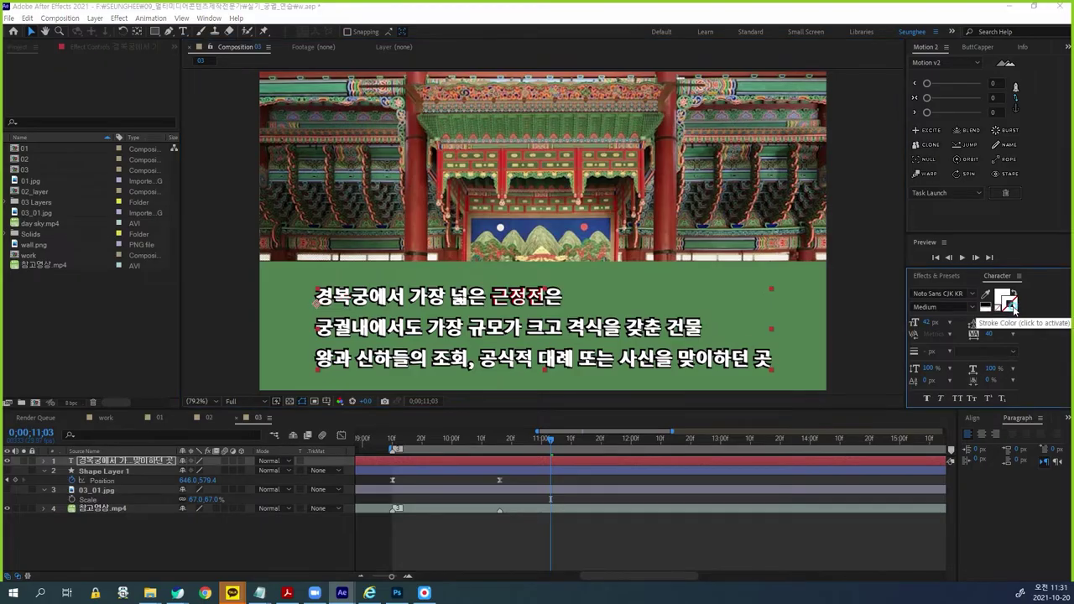
left_click(1007, 302)
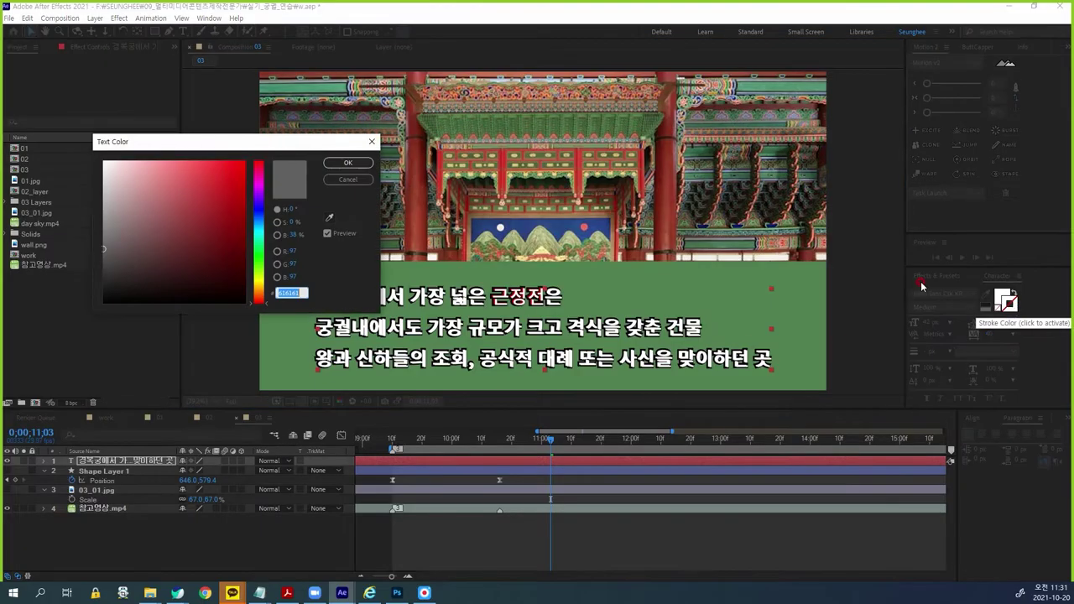
left_click(336, 163)
key("ctrl+1")
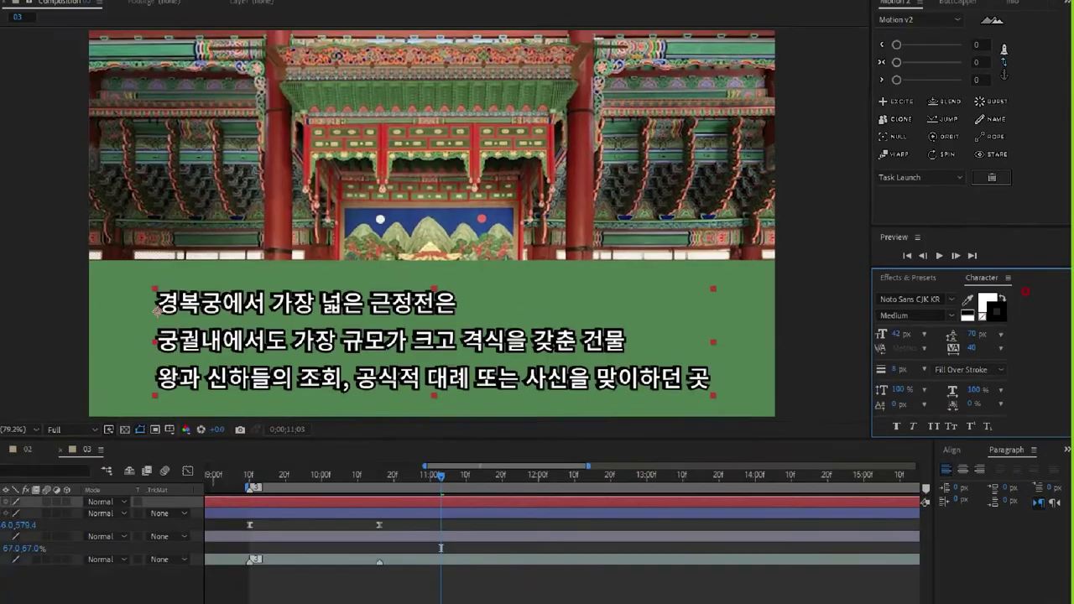
left_click(1025, 284)
left_click_drag(995, 290, 1012, 252)
left_click_drag(960, 350, 999, 392)
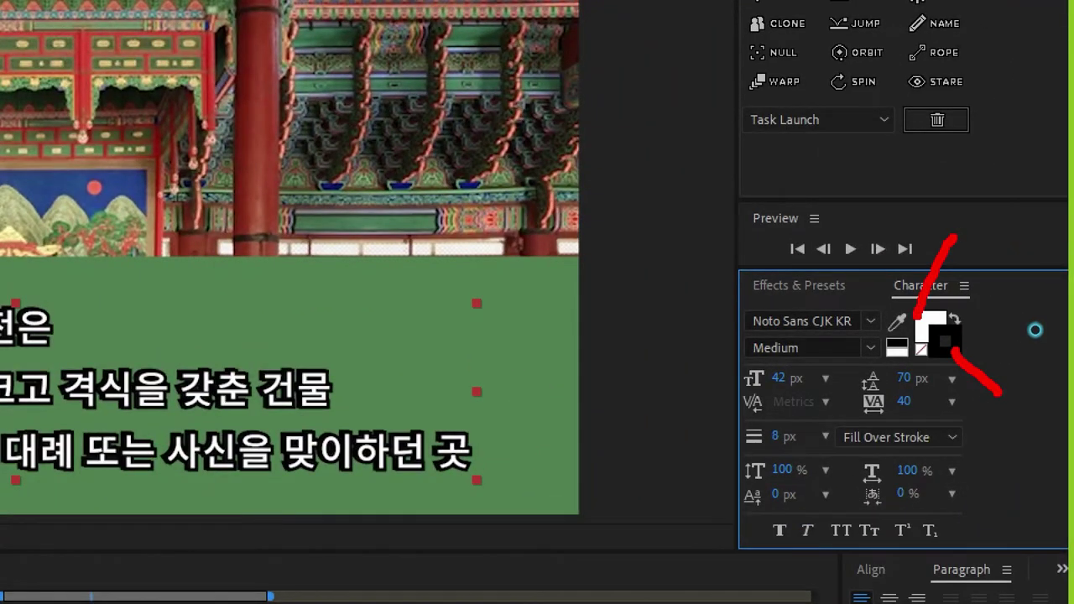
key("Escape")
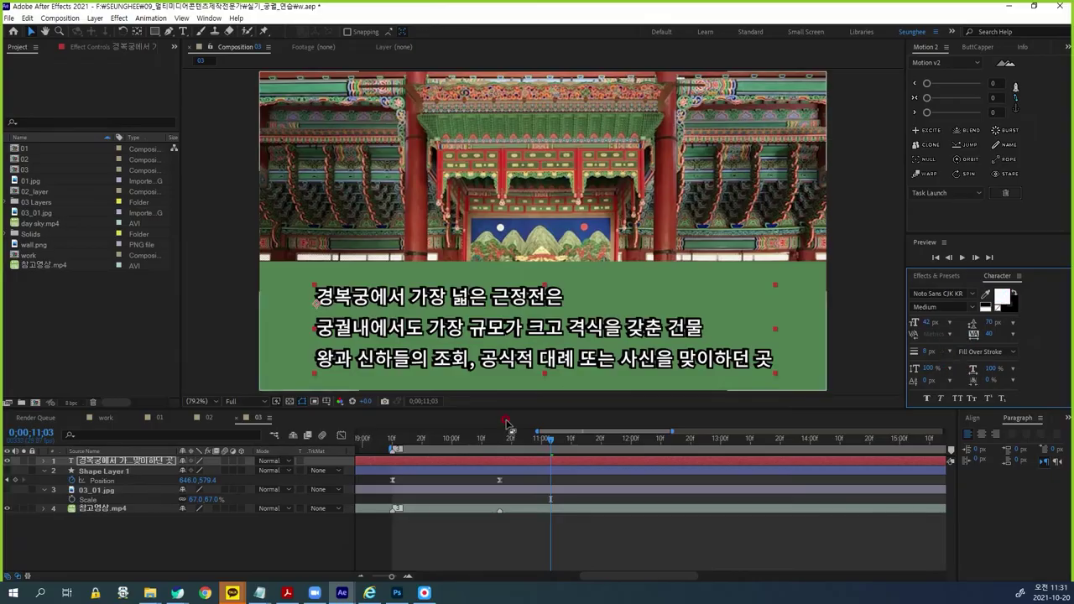
Step: With the reference video hidden and the transparency grid on, try Stroke Over Fill for the caption
left_click(8, 509)
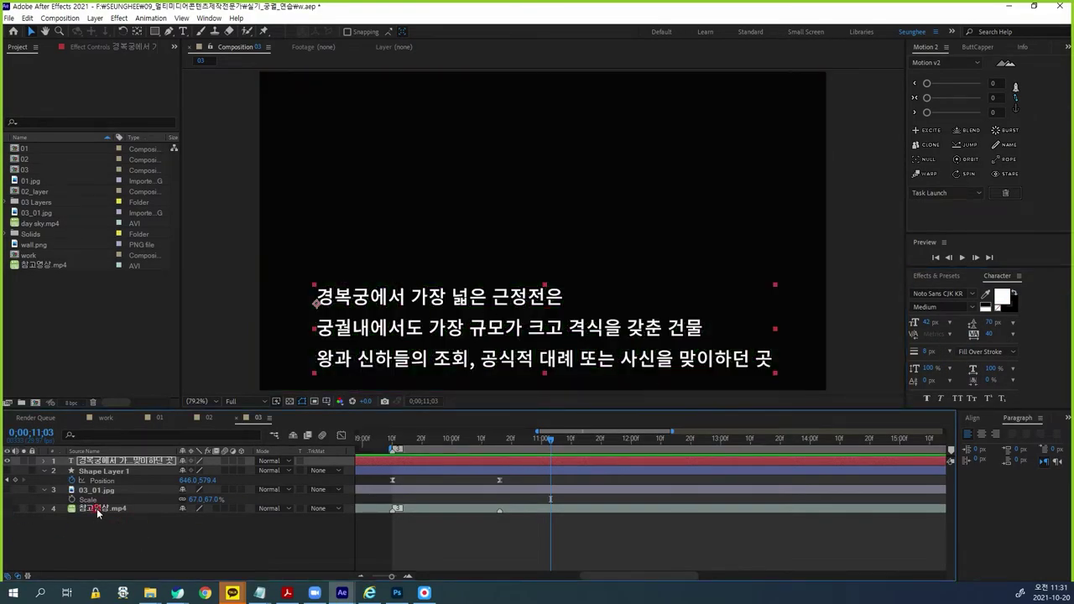
left_click(290, 402)
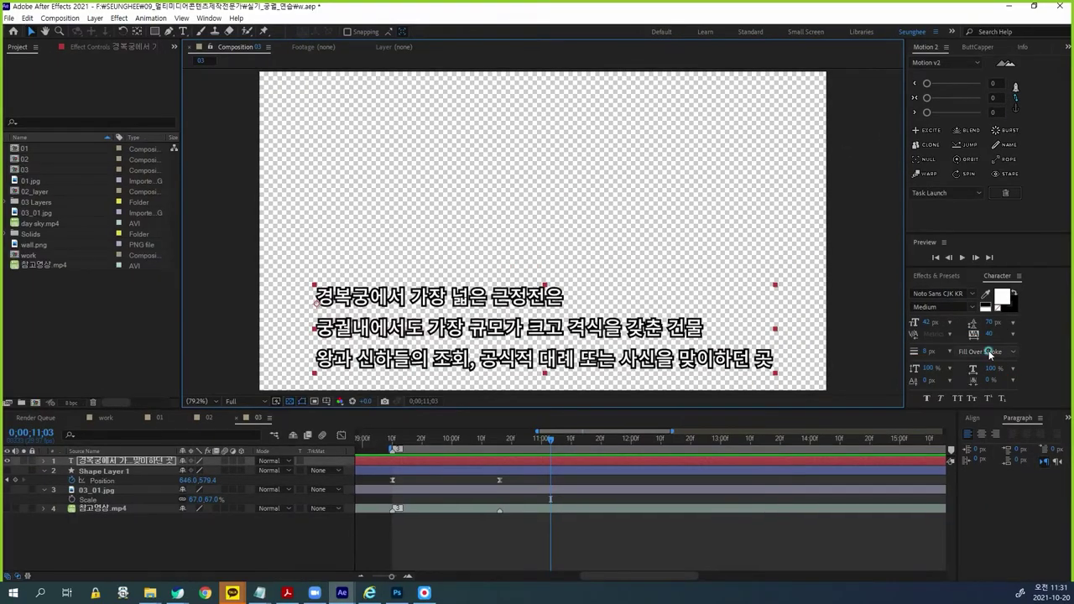
left_click(908, 299)
left_click(988, 375)
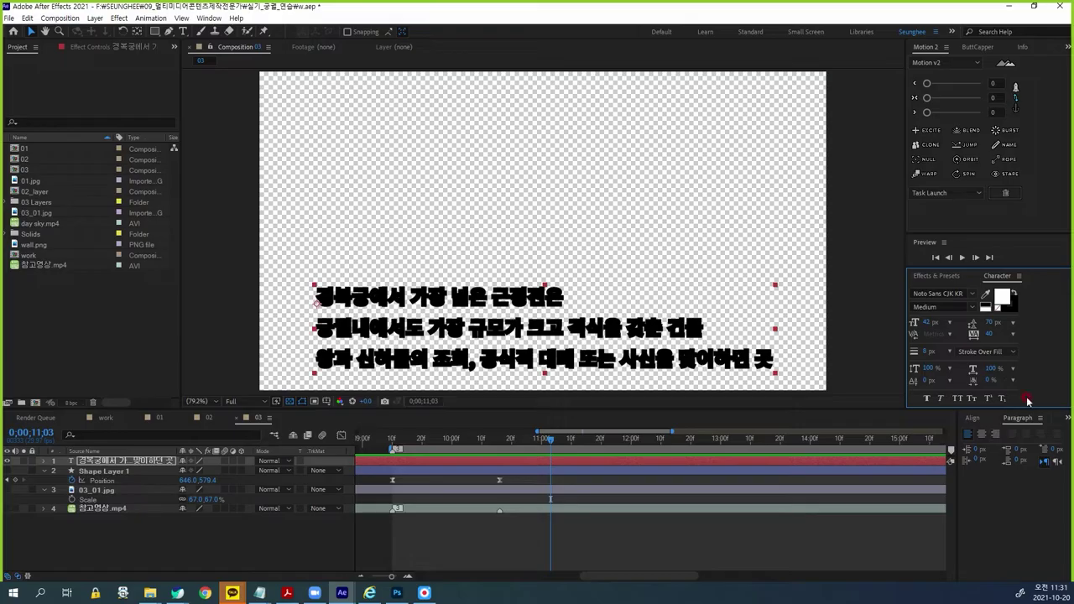
Step: Return the caption's stroke order to Fill Over Stroke and show the reference video again
left_click(986, 351)
left_click(990, 363)
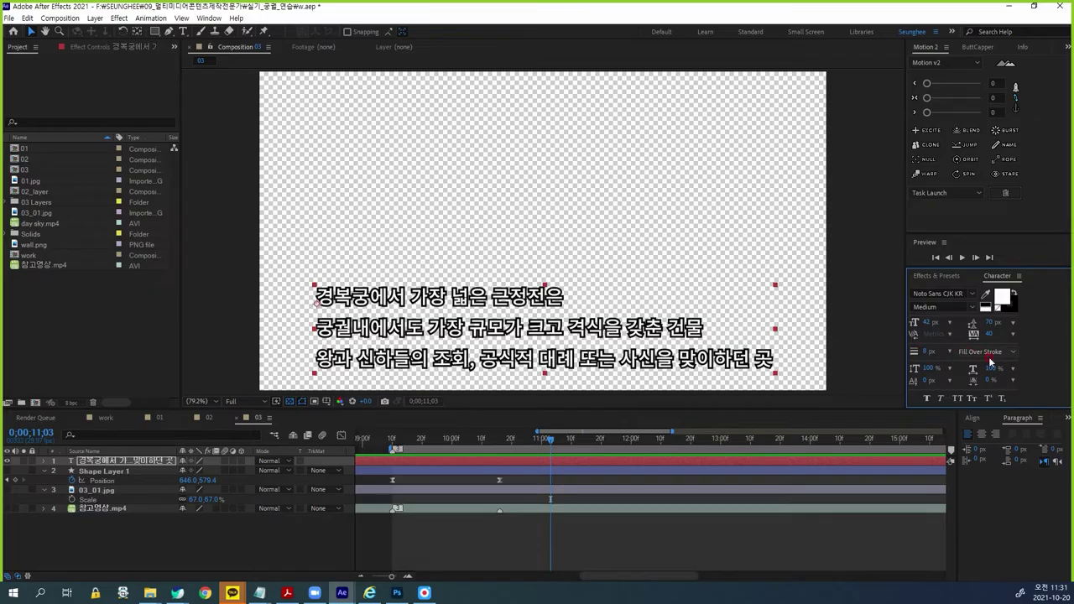
left_click(7, 509)
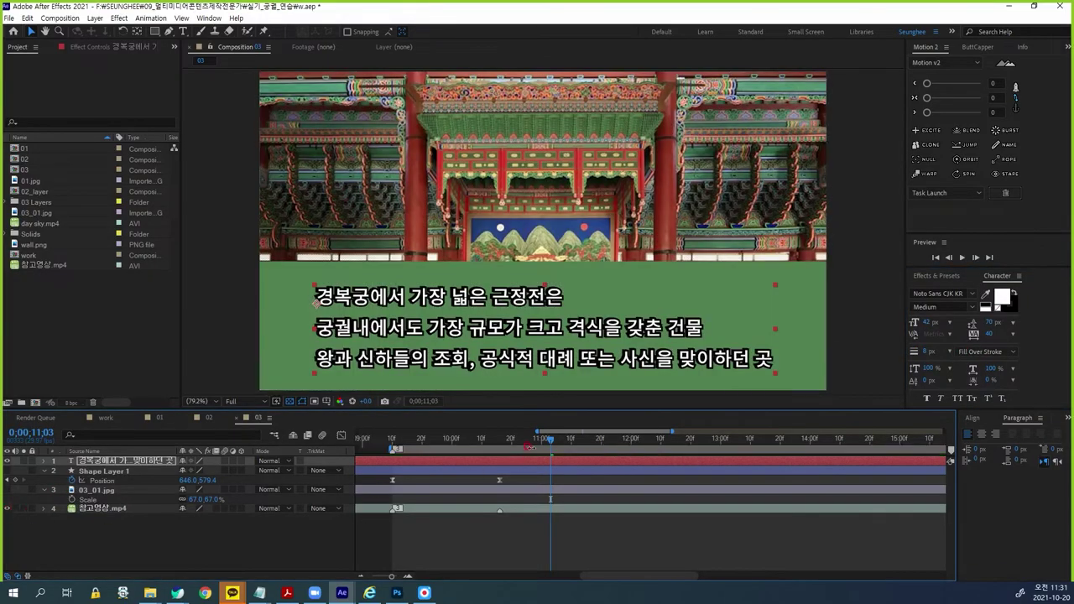
Step: Change the fill color of only the word 근정전 in the caption's first line to red
double_click(522, 304)
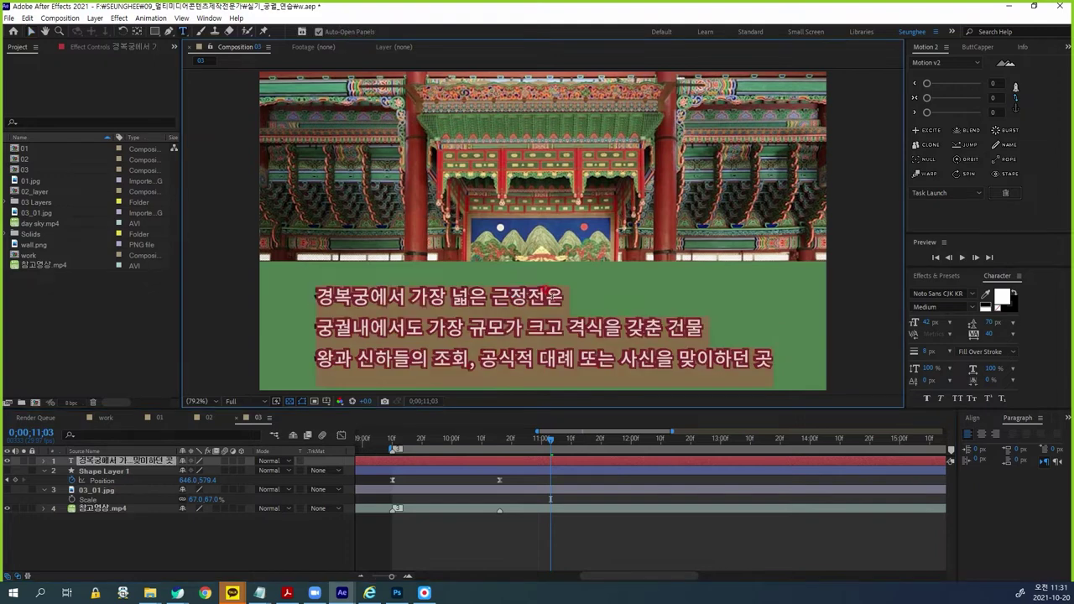
key("alt+Tab")
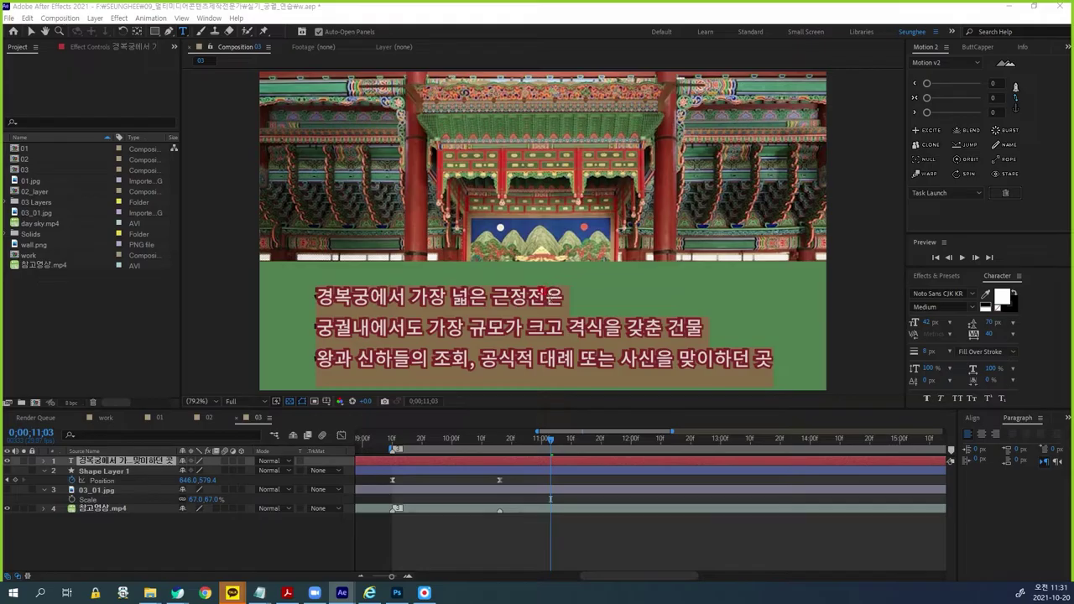
left_click(537, 293)
left_click_drag(545, 294, 491, 295)
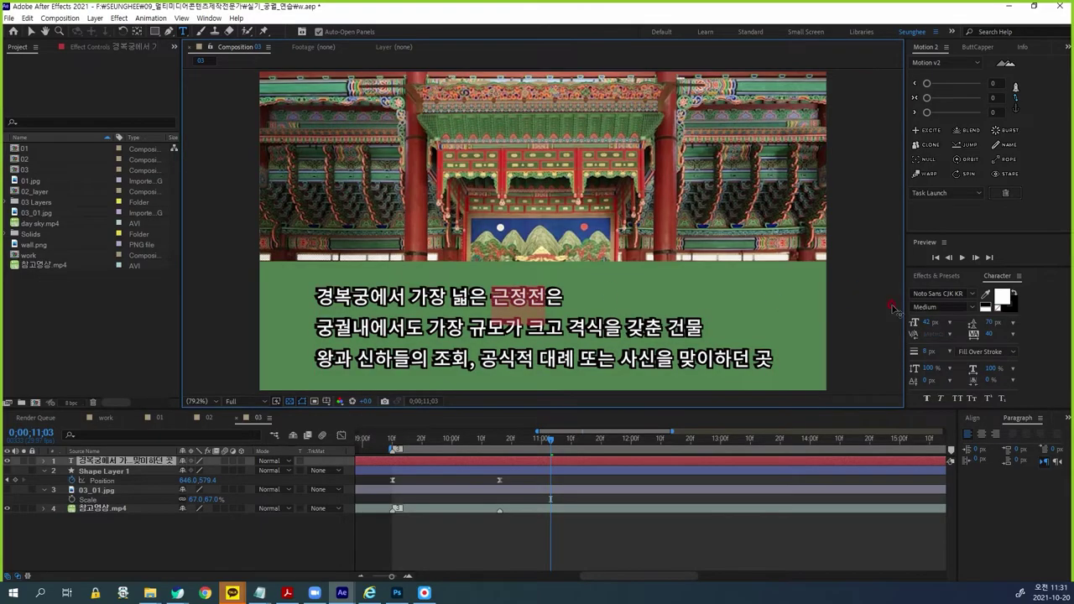
left_click(1002, 295)
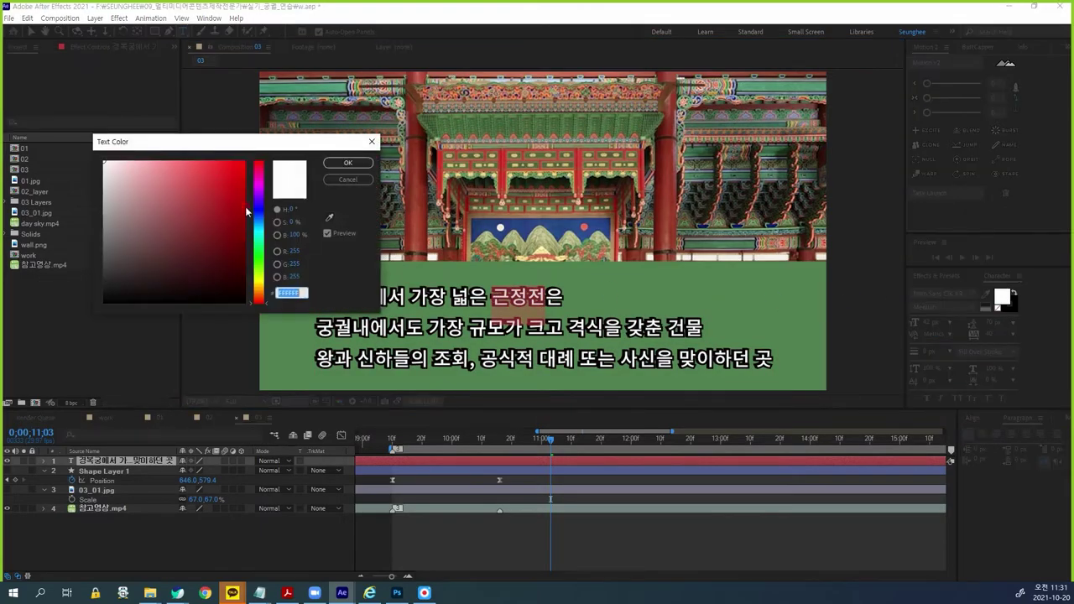
left_click(241, 163)
left_click(347, 163)
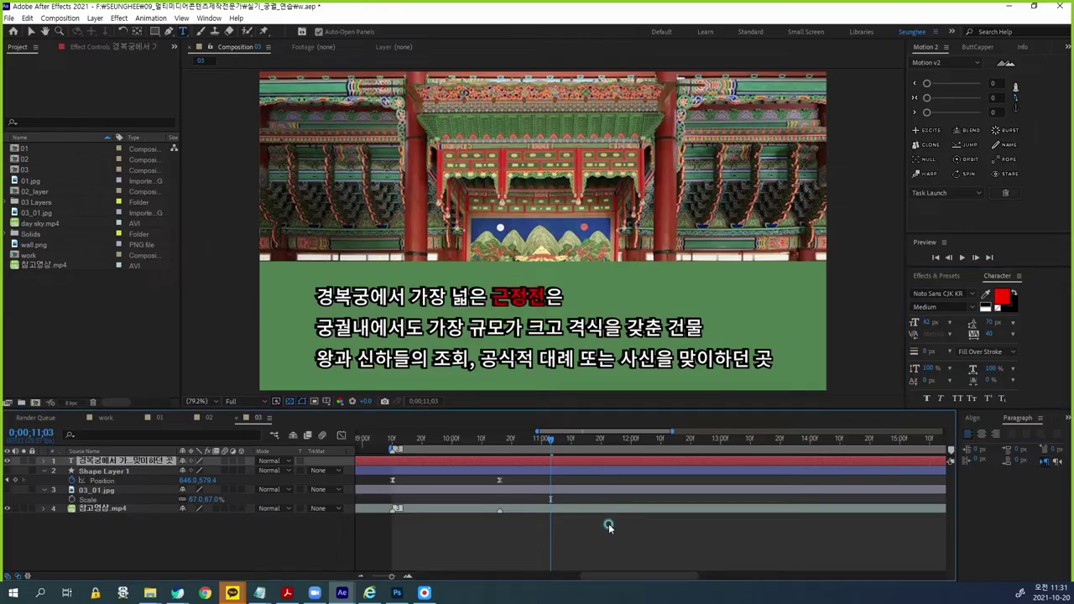
left_click(609, 527)
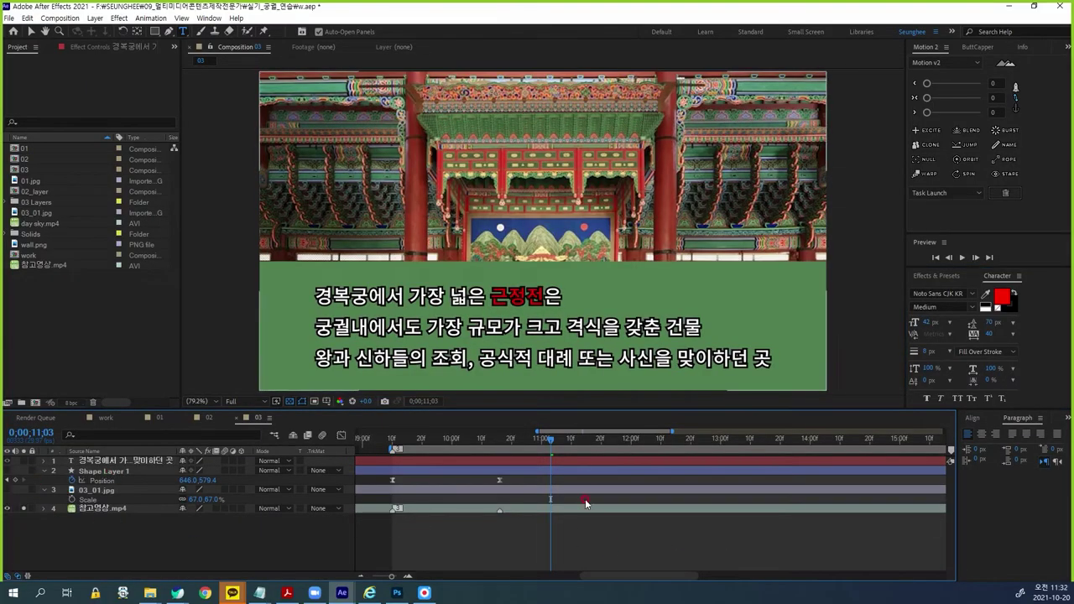
Step: Move the current time to 0;00;10;16 at the rectangle's second Position keyframe and select the caption text layer
left_click_drag(549, 440, 499, 446)
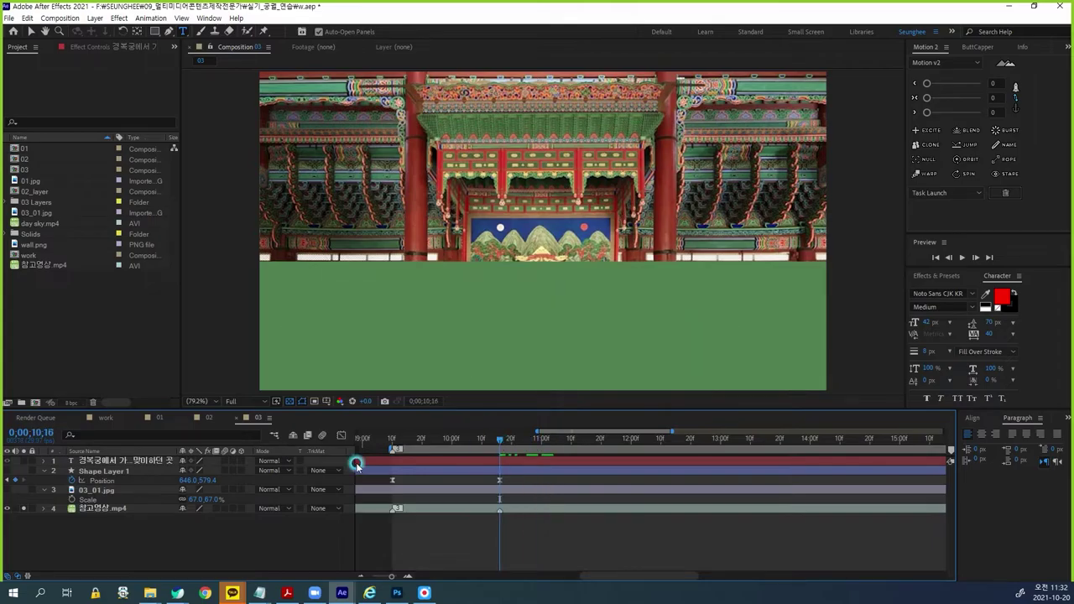
left_click(172, 464)
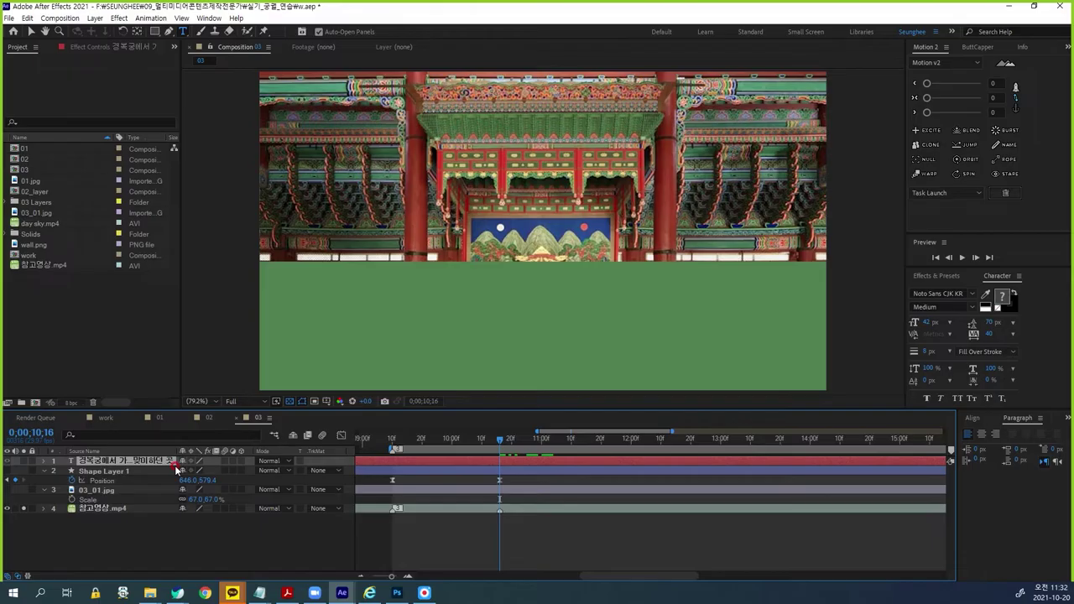
Step: Add a layer marker to the caption text layer at 0;00;10;26, where the reference video's caption is fully sharp
left_click_drag(501, 442, 527, 445)
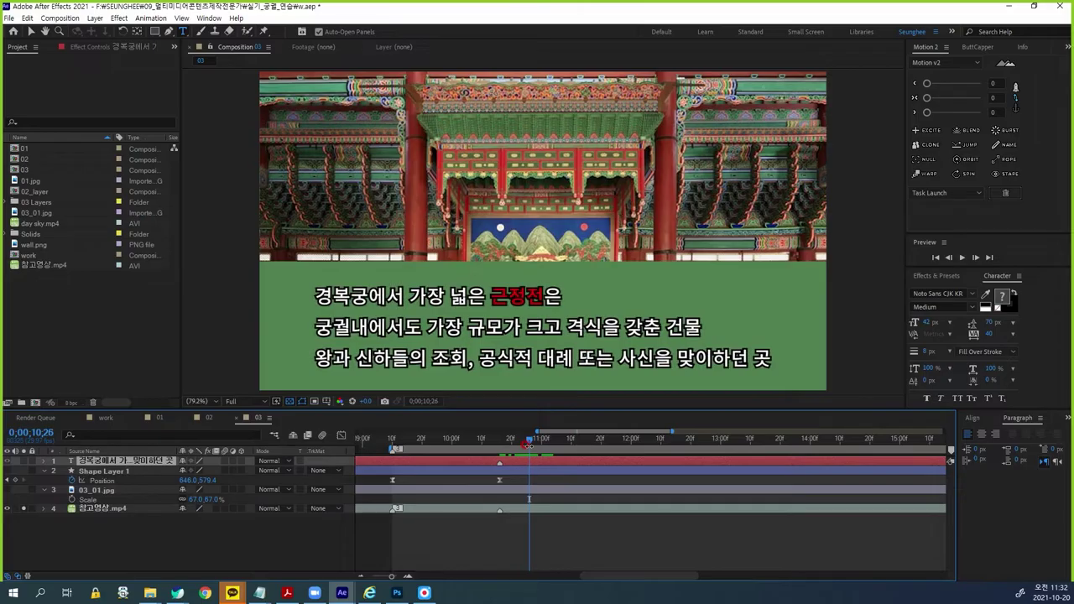
key("Page_Down")
left_click(526, 443)
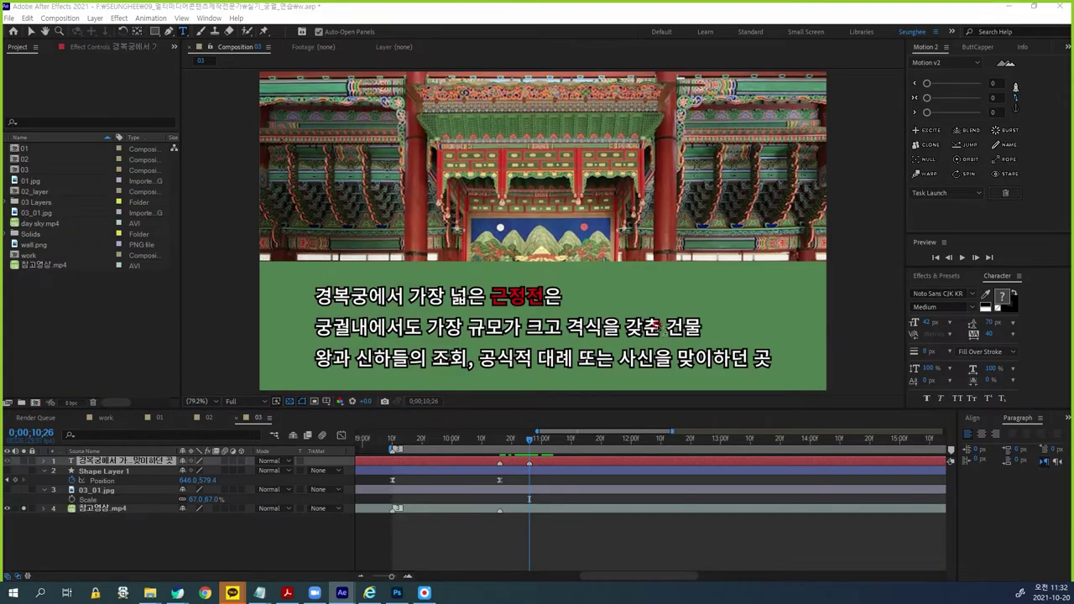
Step: Apply Fast Box Blur to the caption text layer and start keyframing its Blur Radius at 0;00;10;26
left_click(143, 464)
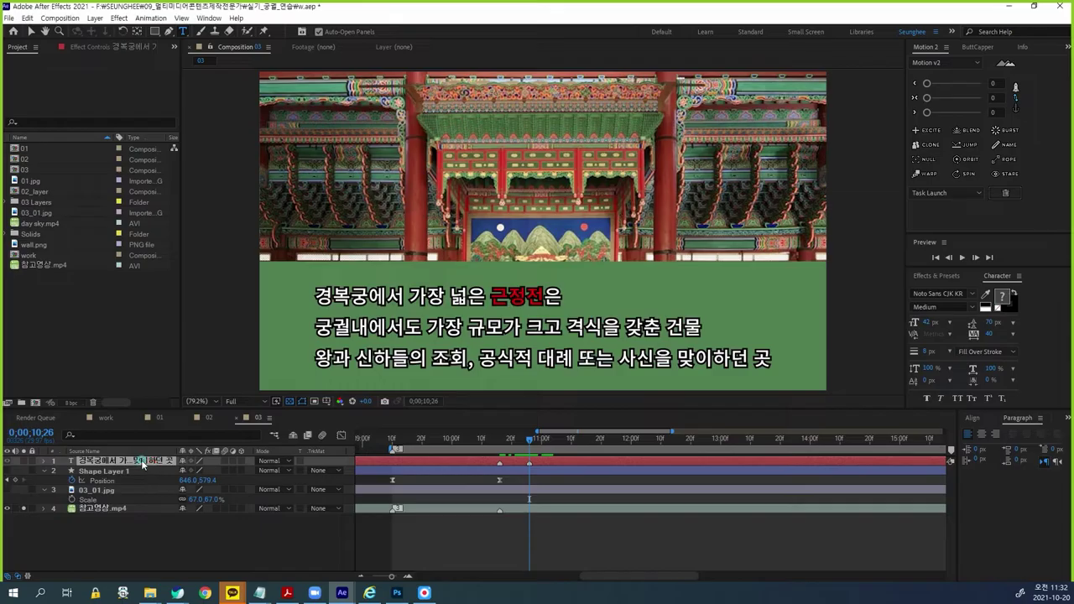
left_click(118, 18)
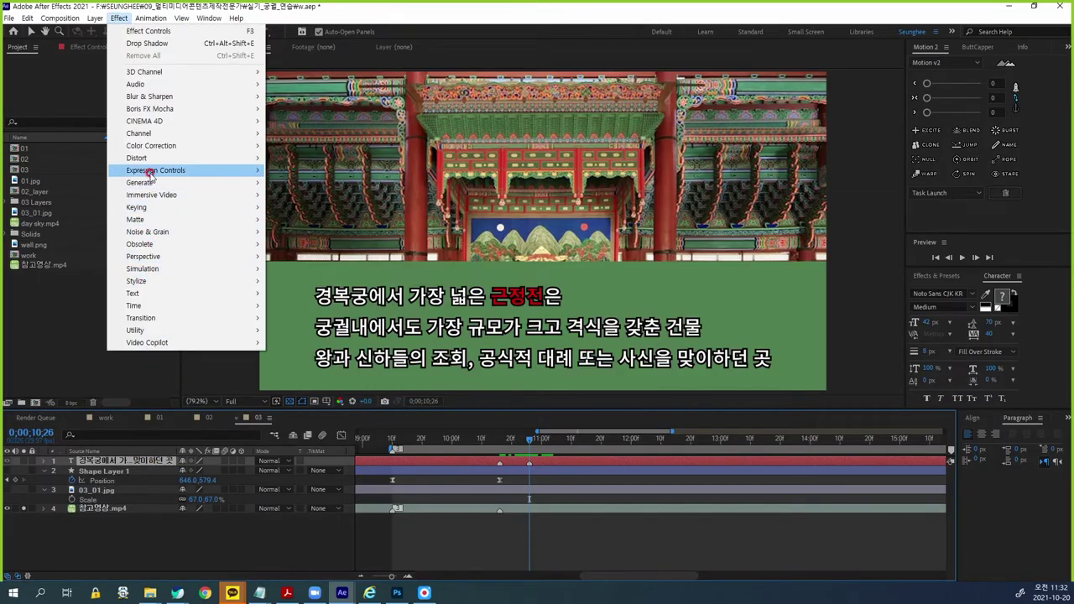
mouse_move(168, 96)
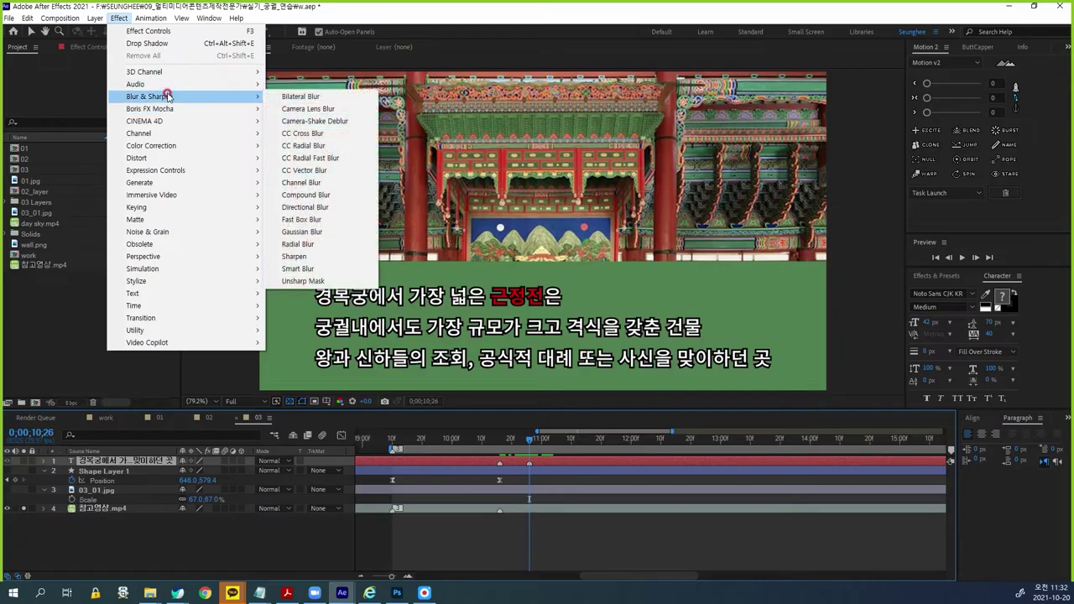
left_click(317, 221)
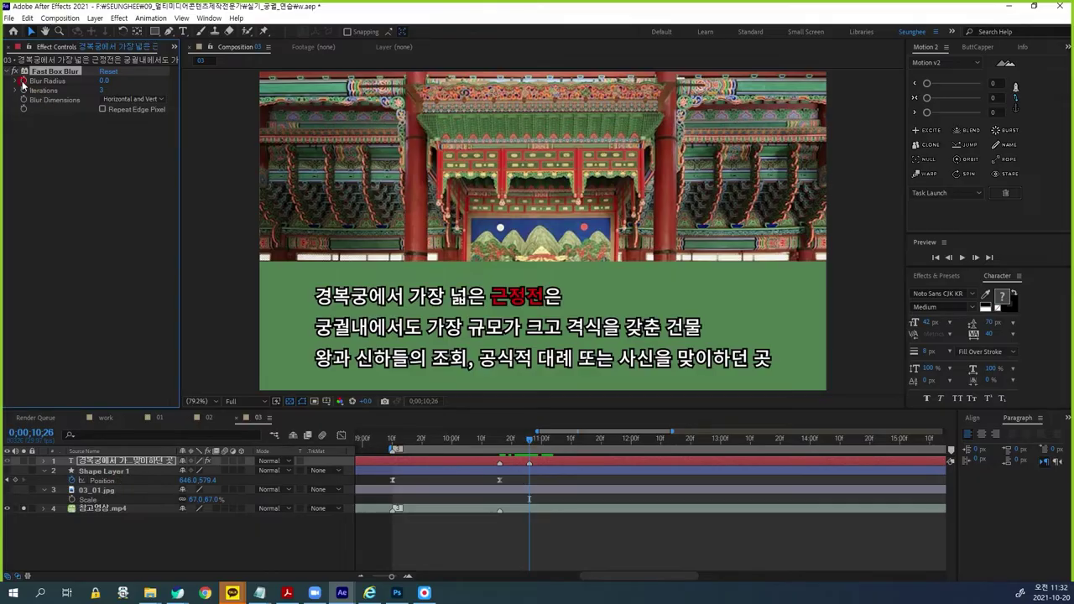
Step: At 0;00;10;16, raise the caption's Blur Radius to 51 and set Blur Dimensions to Horizontal
left_click_drag(531, 439, 499, 474)
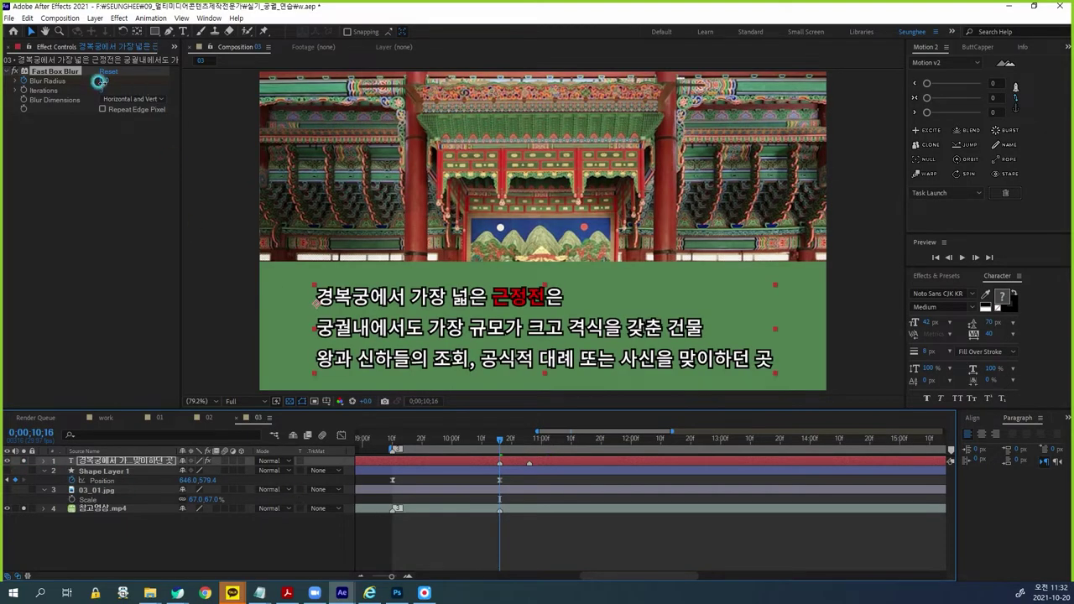
left_click_drag(99, 81, 108, 82)
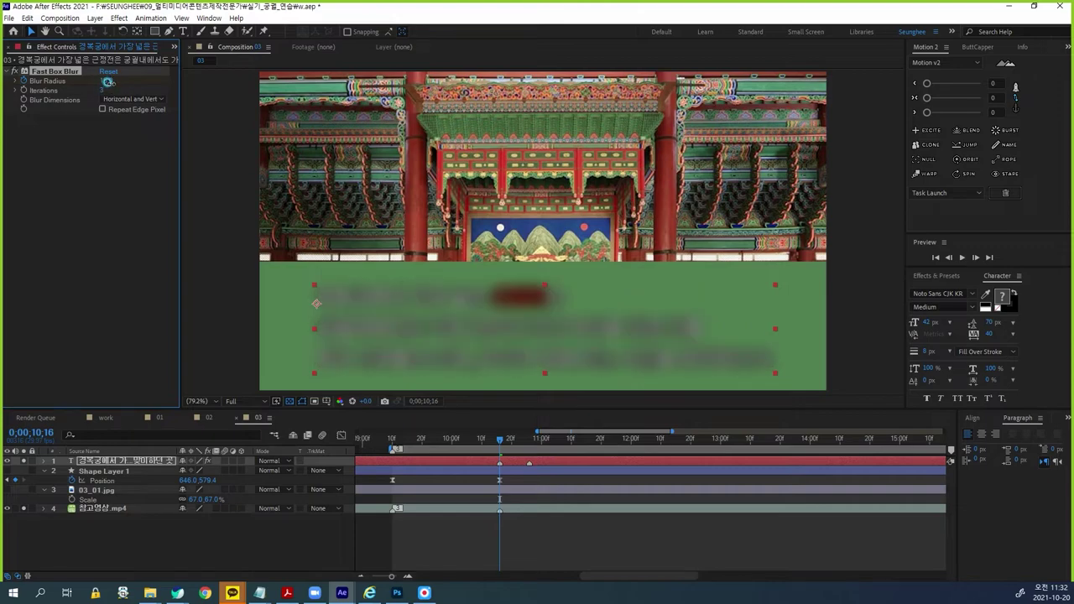
left_click(115, 100)
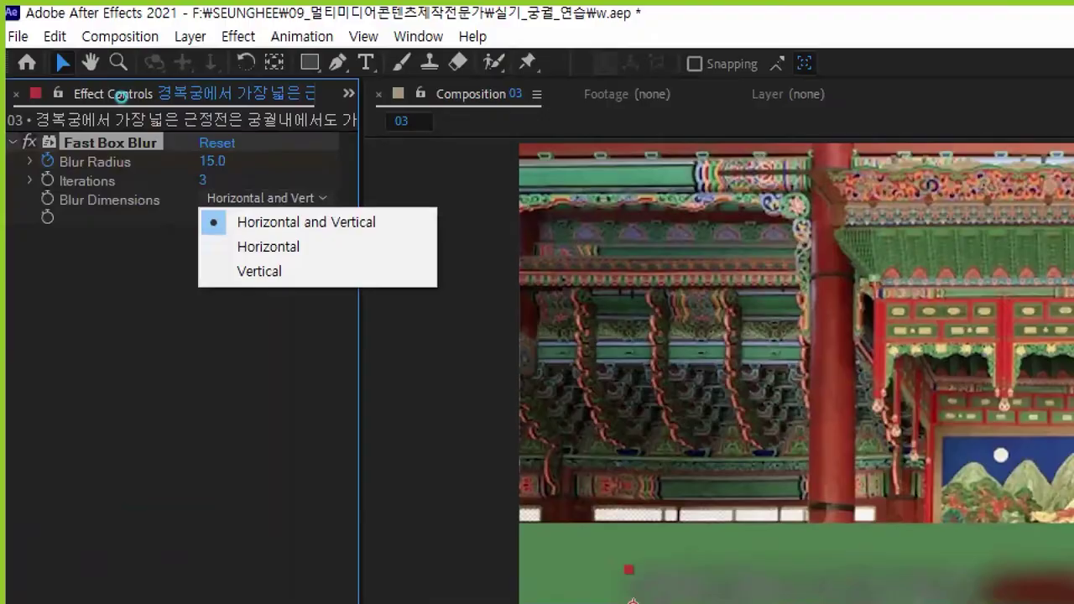
left_click_drag(47, 213, 181, 213)
left_click_drag(222, 262, 307, 262)
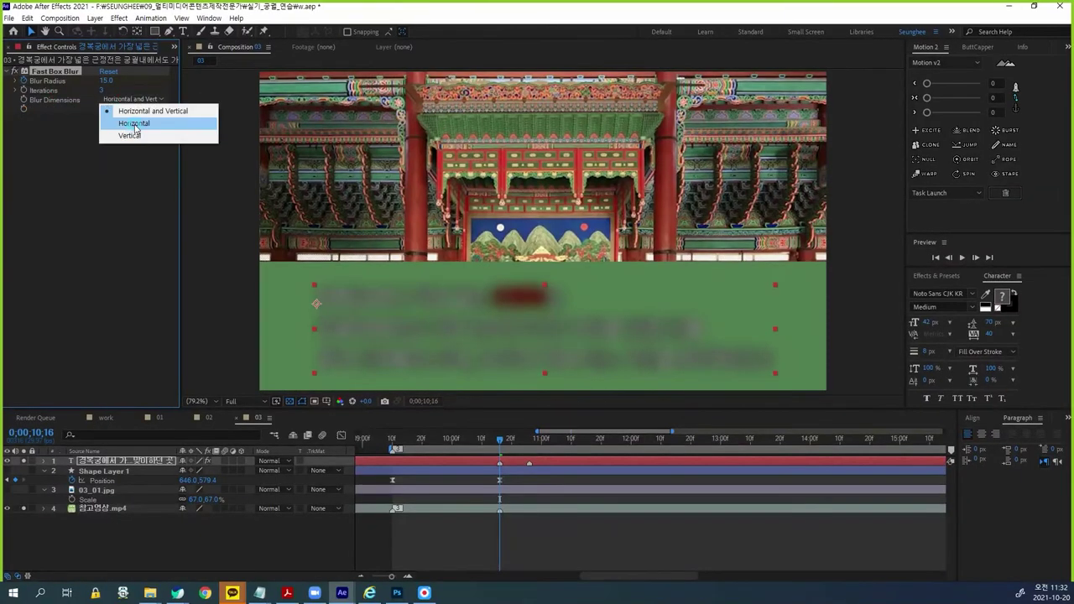
left_click(130, 122)
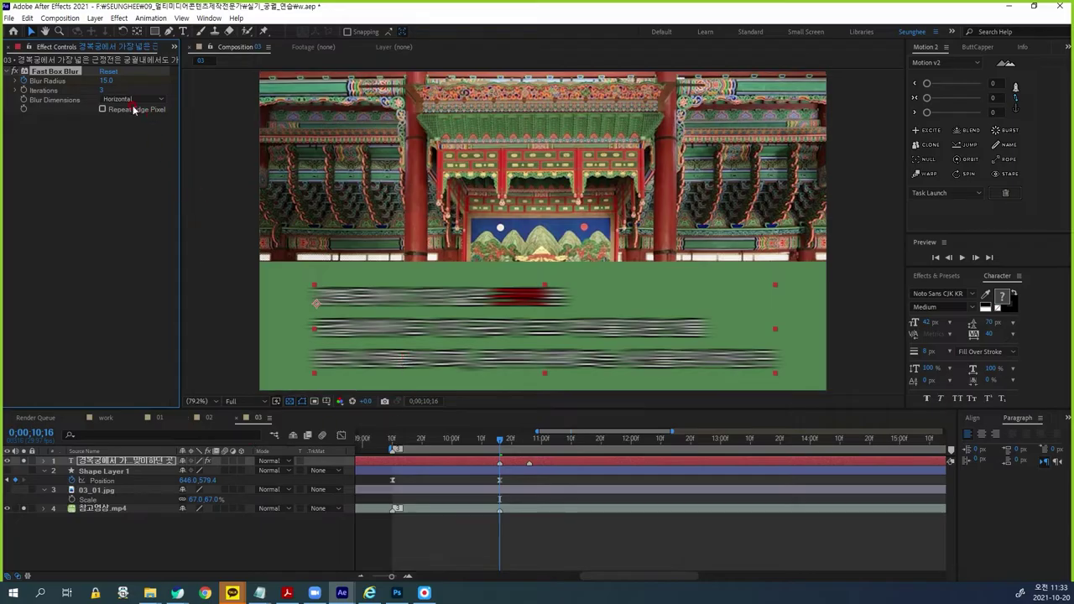
left_click_drag(106, 81, 123, 78)
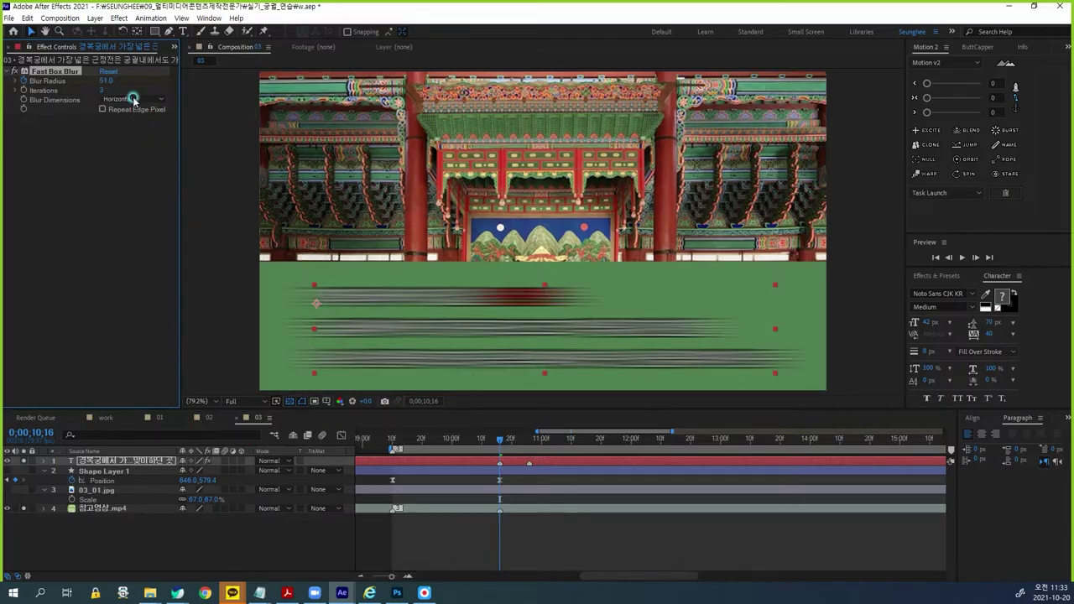
Step: Compare the blurred caption with the soloed reference video, and set its Blur Radius to 50 at 0;00;10;16
left_click(86, 508)
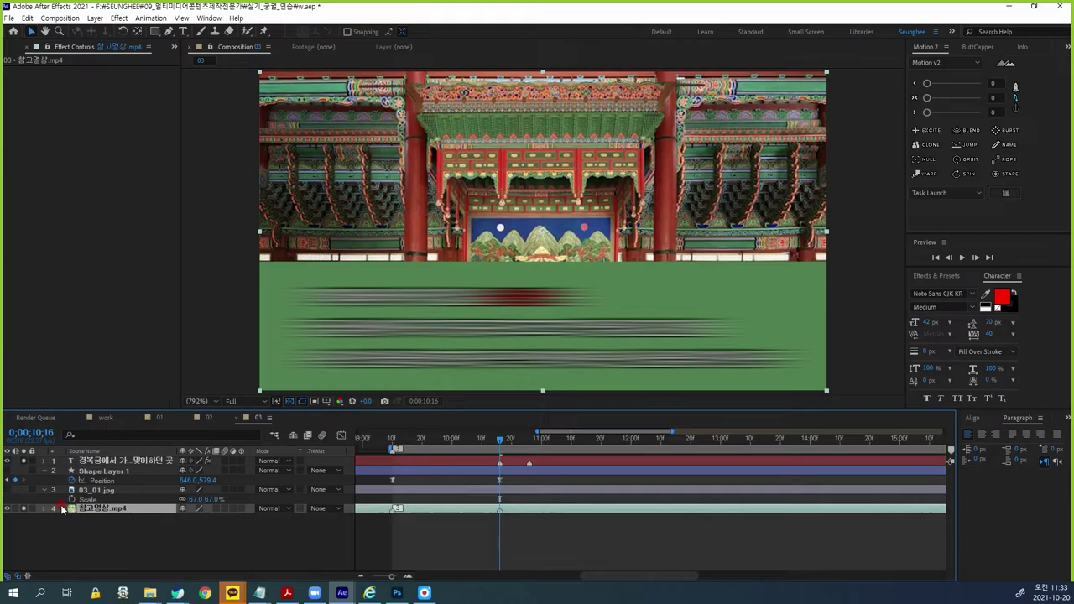
left_click(25, 462)
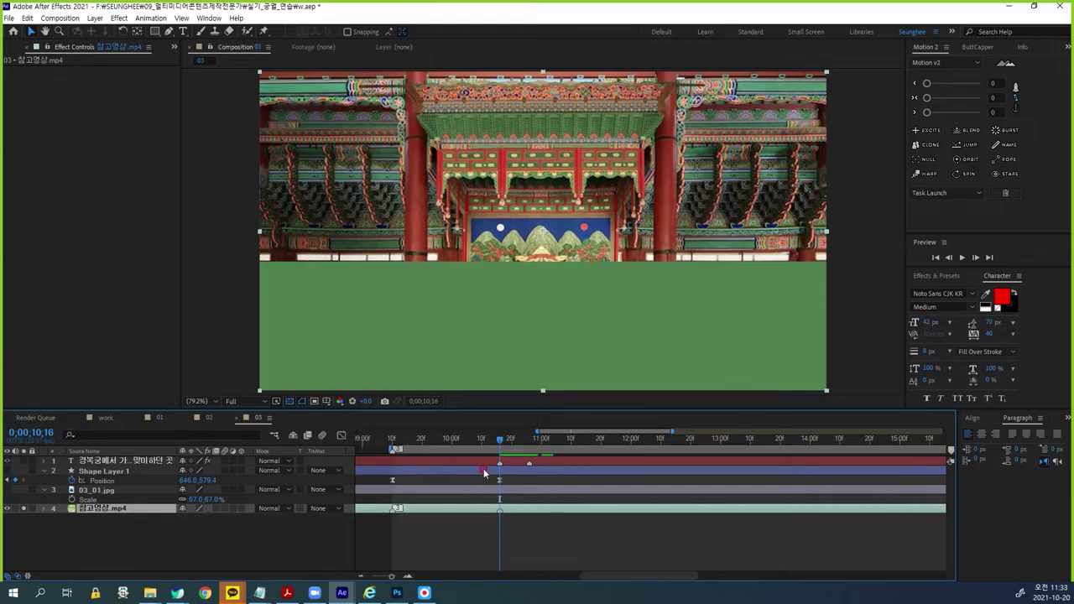
left_click_drag(501, 440, 499, 442)
left_click(110, 463)
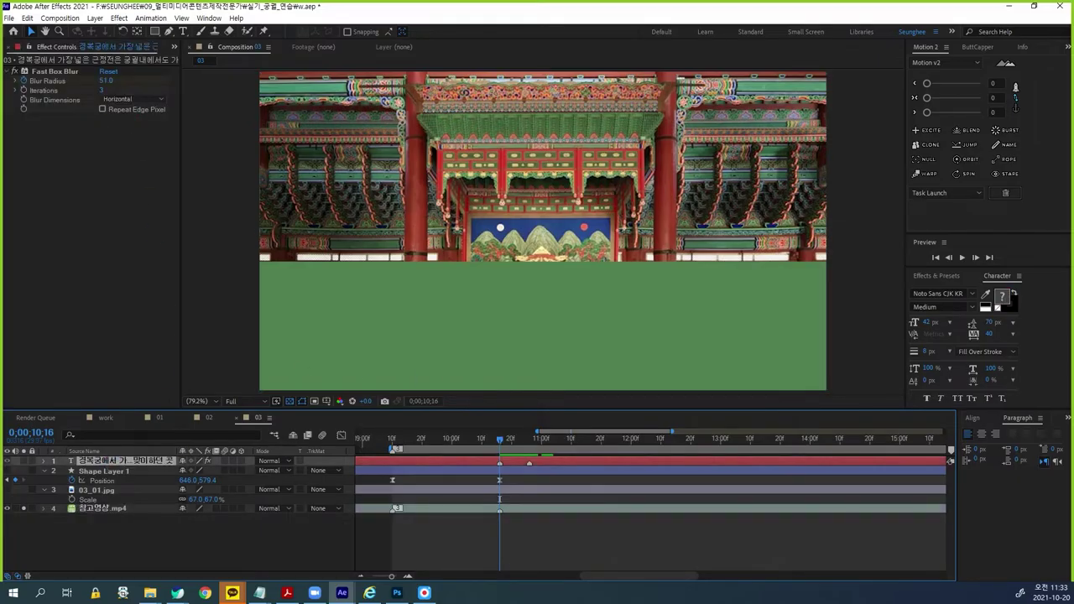
left_click(107, 80)
type("5")
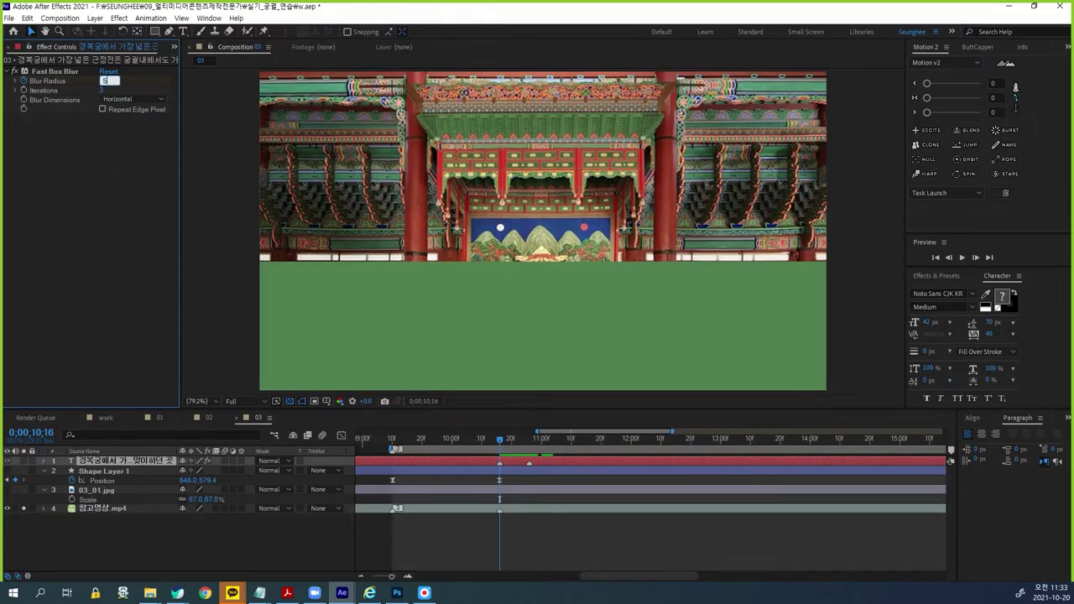
type("0")
key("Return")
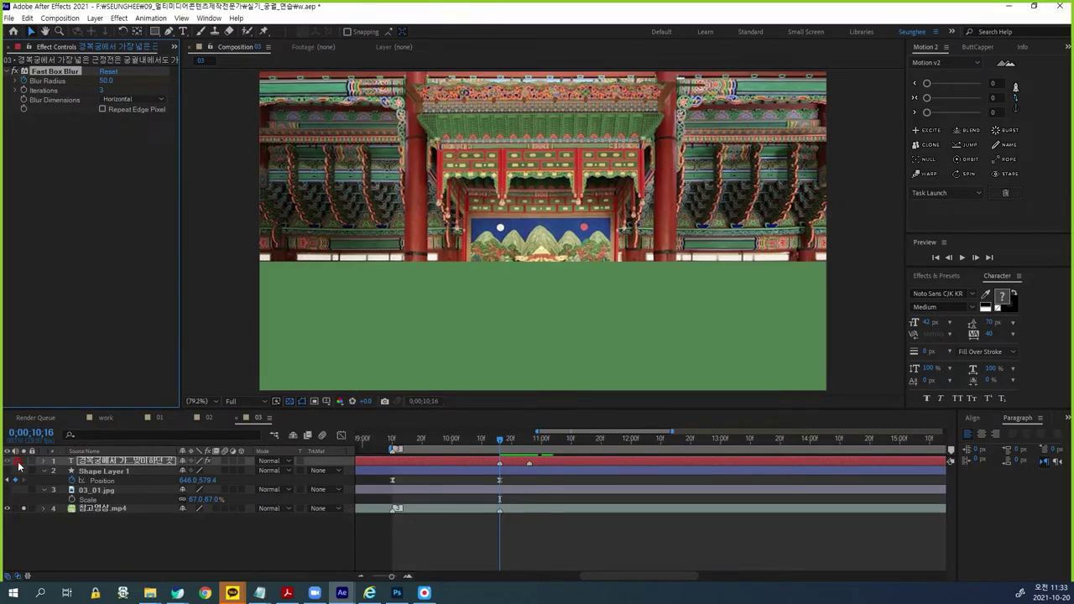
Step: Isolate the caption text layer, check its blur animation, and trim the layer's start to 0;00;10;16
left_click(23, 463)
mouse_move(502, 442)
left_mouse_down()
mouse_move(531, 442)
mouse_move(502, 447)
left_mouse_up()
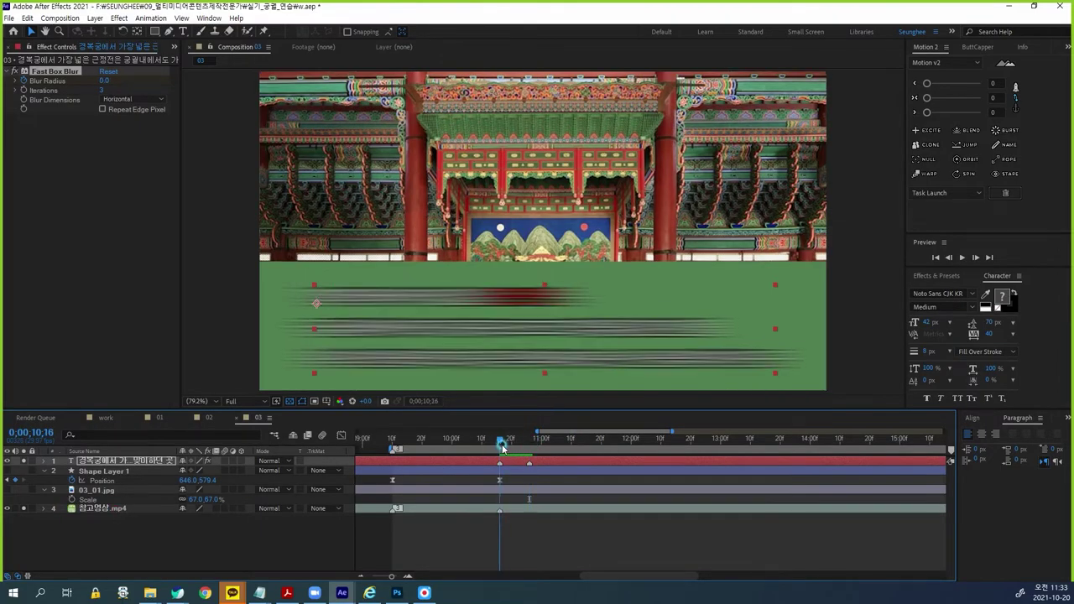
left_click(24, 509)
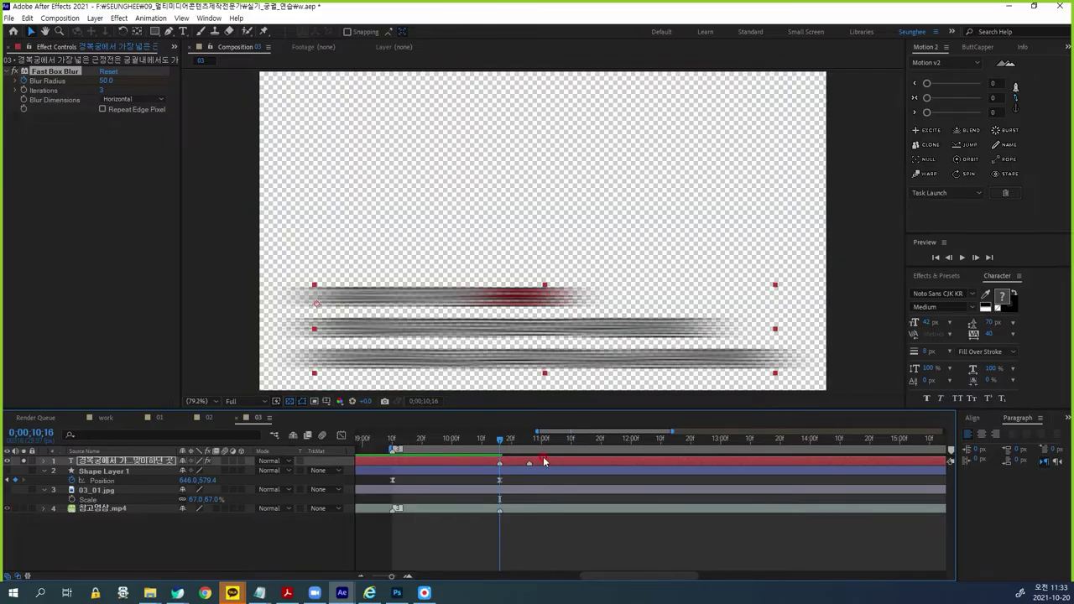
left_click_drag(449, 444, 499, 440)
left_click(103, 461)
left_click(364, 480)
left_click(361, 490)
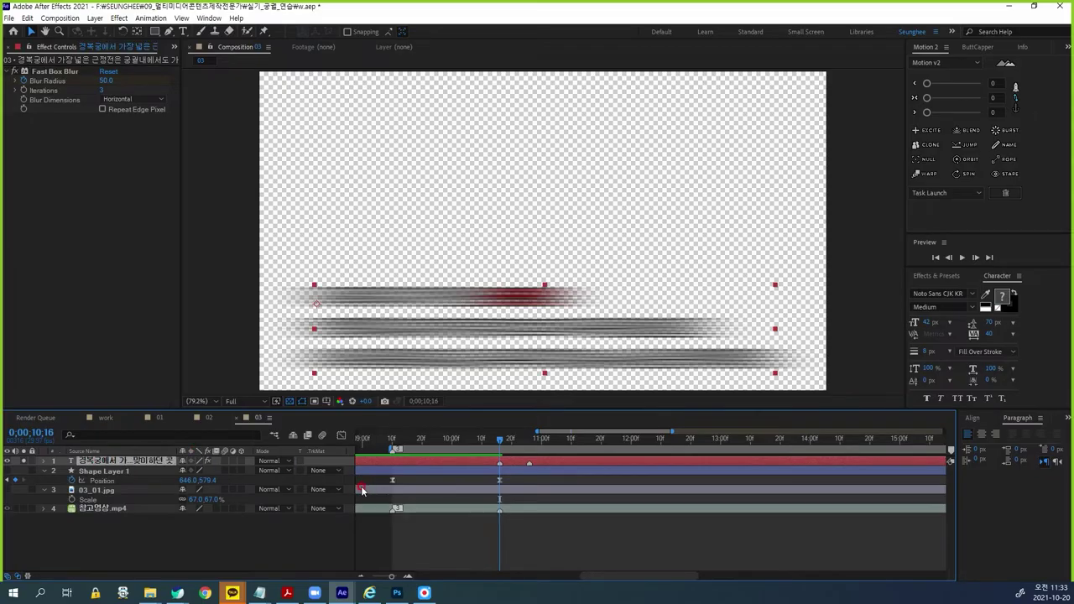
key("alt+bracketleft")
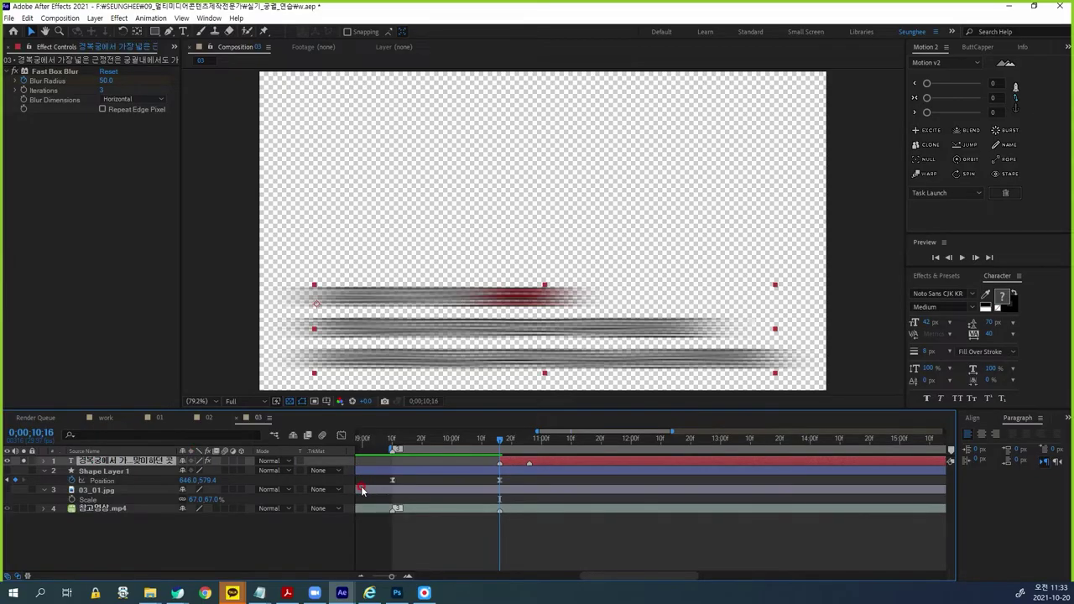
Step: Turn off the caption's solo, make 03_01.jpg and Shape Layer 1 visible, and preview the animation from about 0;00;09;10
left_click(23, 461)
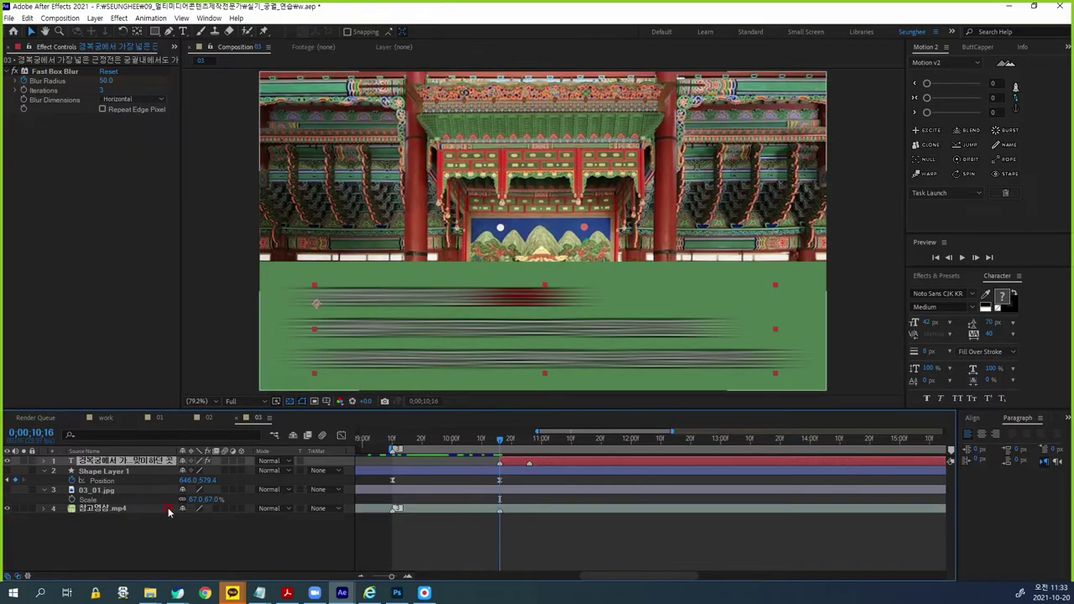
left_click(6, 490)
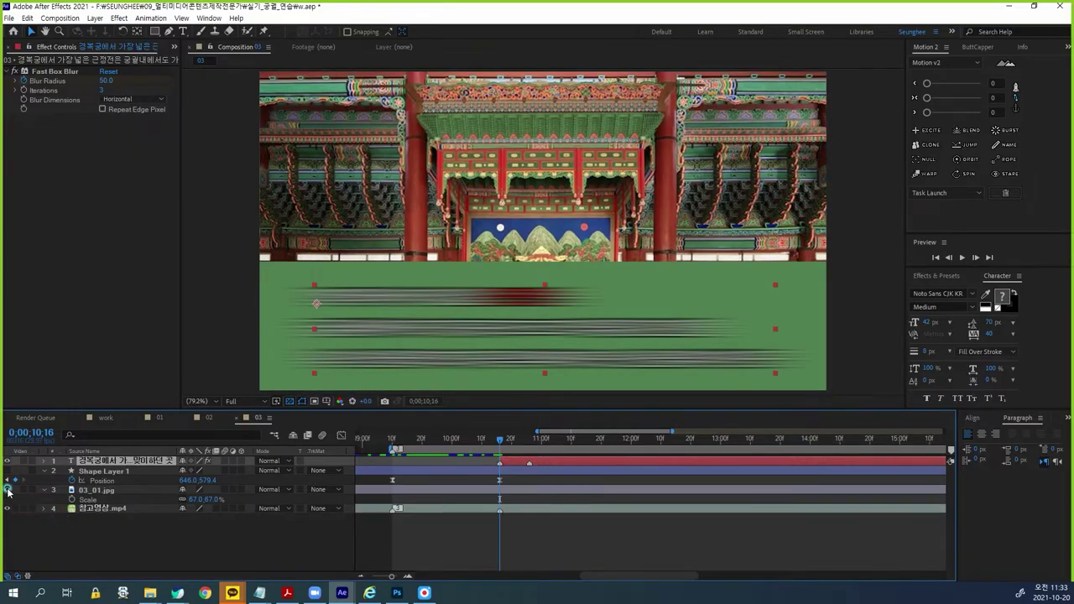
left_click_drag(499, 445, 476, 443)
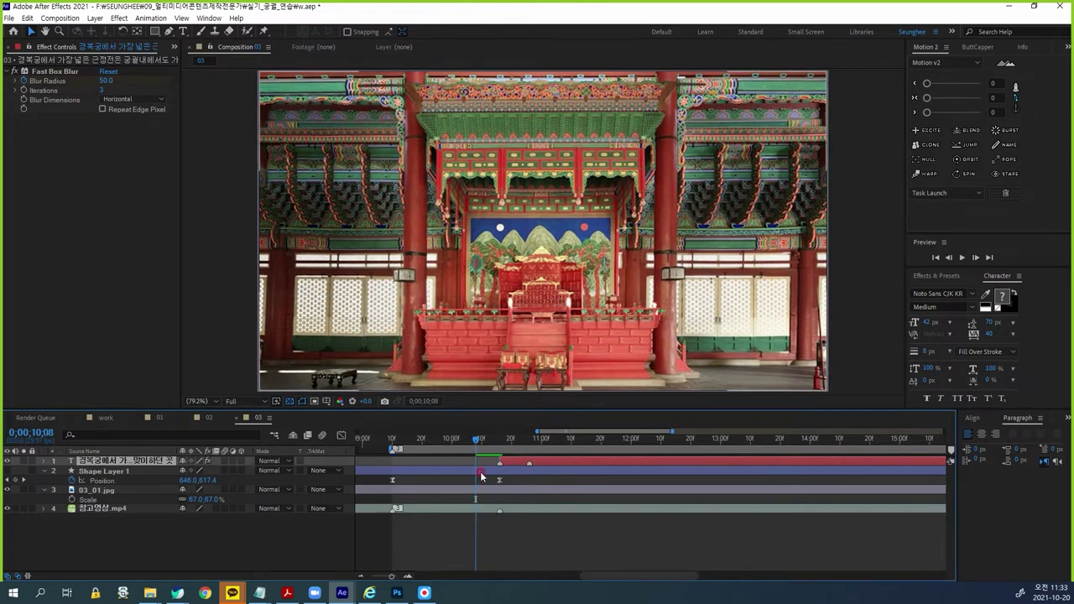
left_click(93, 484)
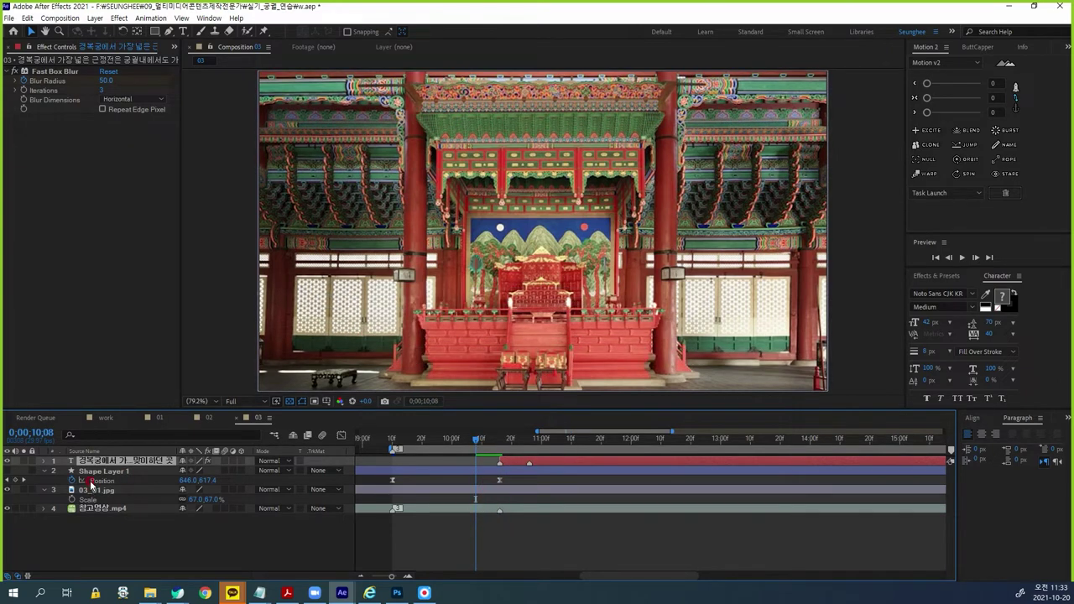
left_click(10, 472)
left_click_drag(472, 445, 388, 463)
left_click(562, 556)
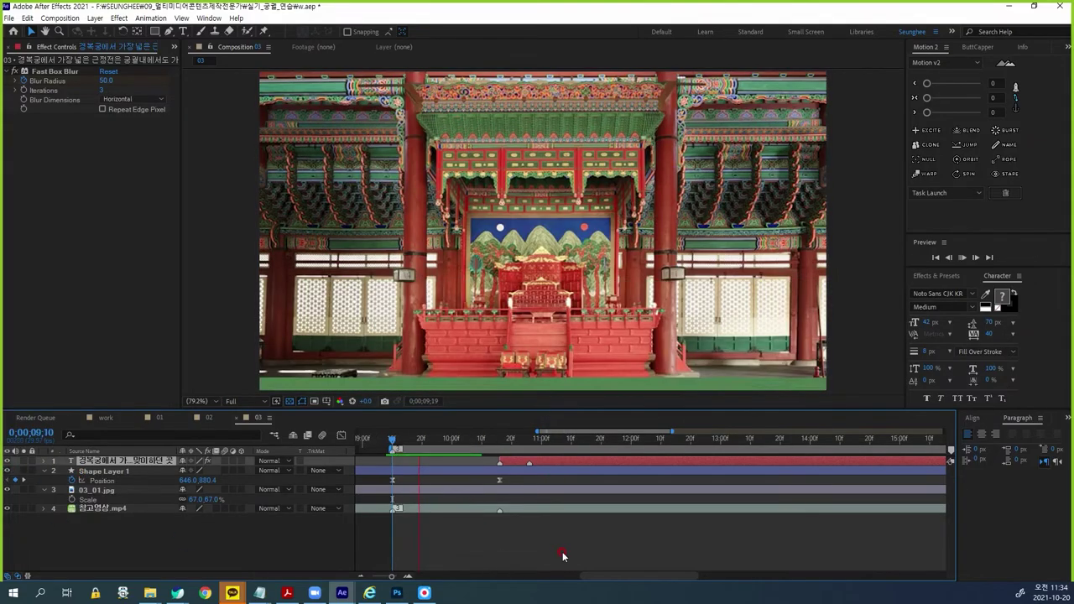
key("space")
Step: Apply Easy Ease to both of the caption's Blur Radius keyframes, and solo the reference video at 0;00;10;26
key("u")
left_click_drag(533, 478, 497, 488)
left_click_drag(594, 442, 527, 479)
left_click(31, 527)
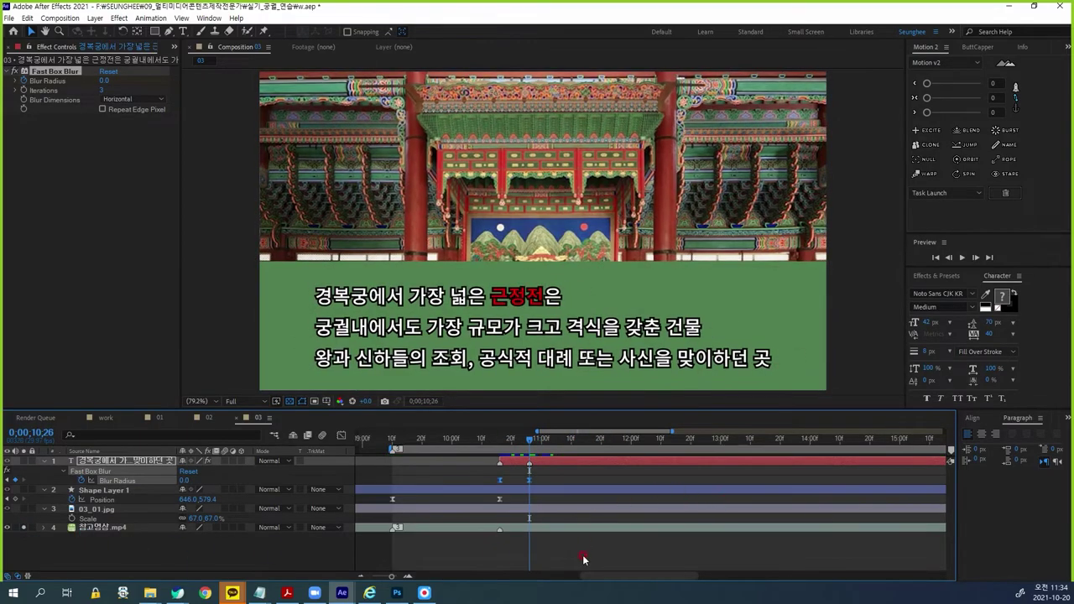
Step: Switch to Acrobat Reader to check the # 03 scene requirements in 공개문제.pdf, and return to After Effects
left_click(287, 592)
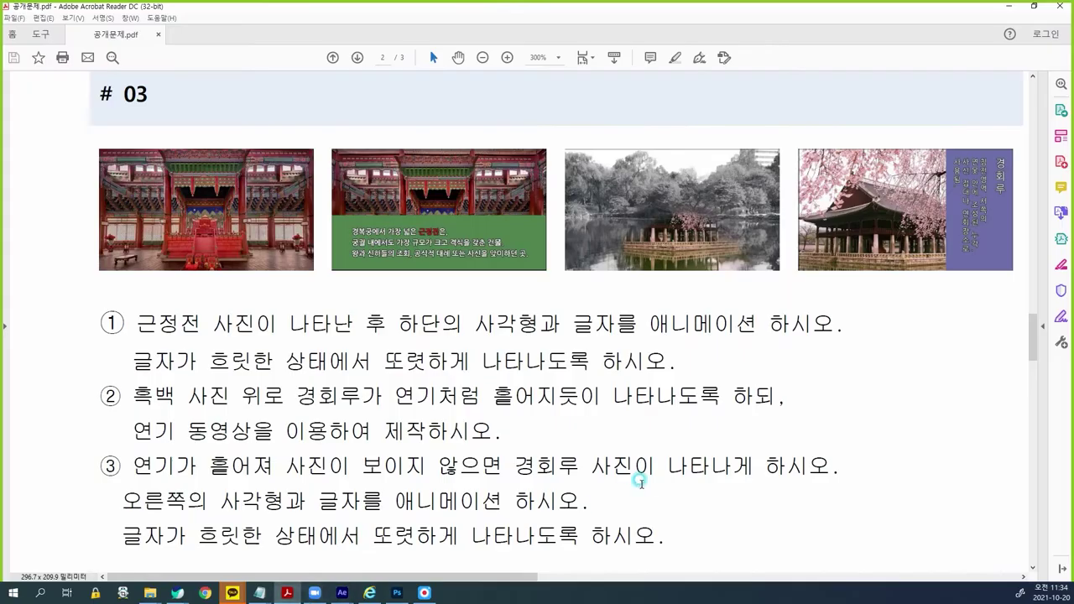
left_click(479, 265)
left_click(1009, 6)
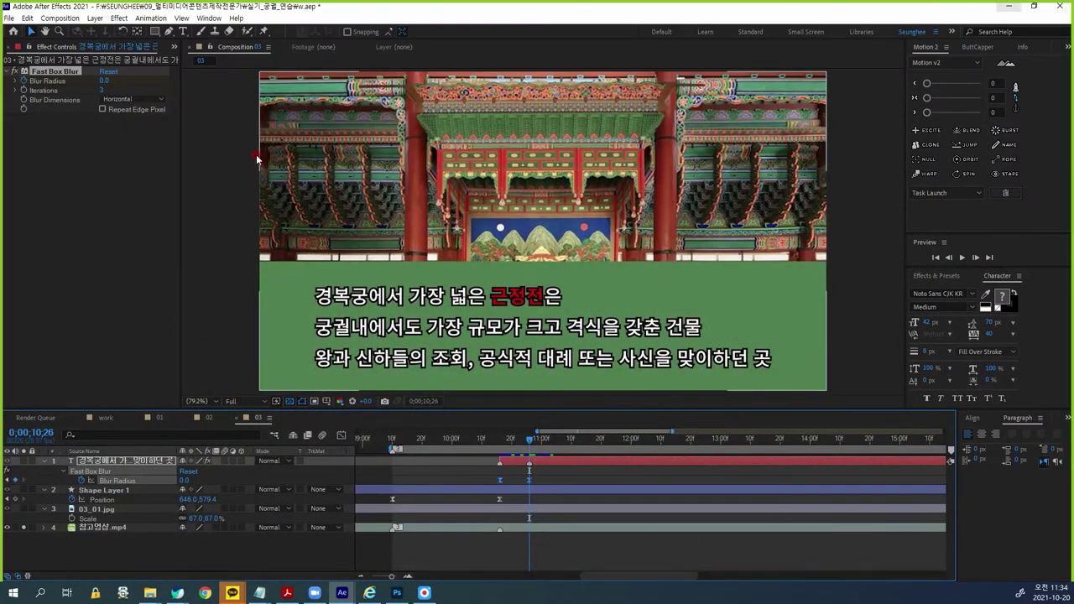
Step: Import 03_02.jpg from the Images folder and place it directly below 03_01.jpg in composition 03
left_click(173, 48)
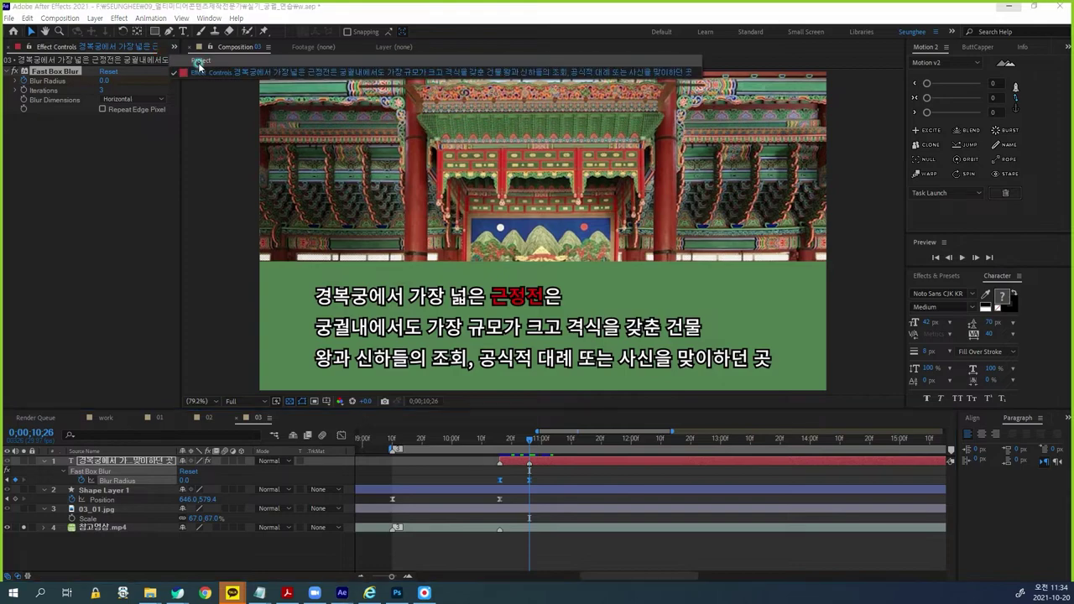
left_click(196, 63)
left_click(110, 326)
double_click(110, 326)
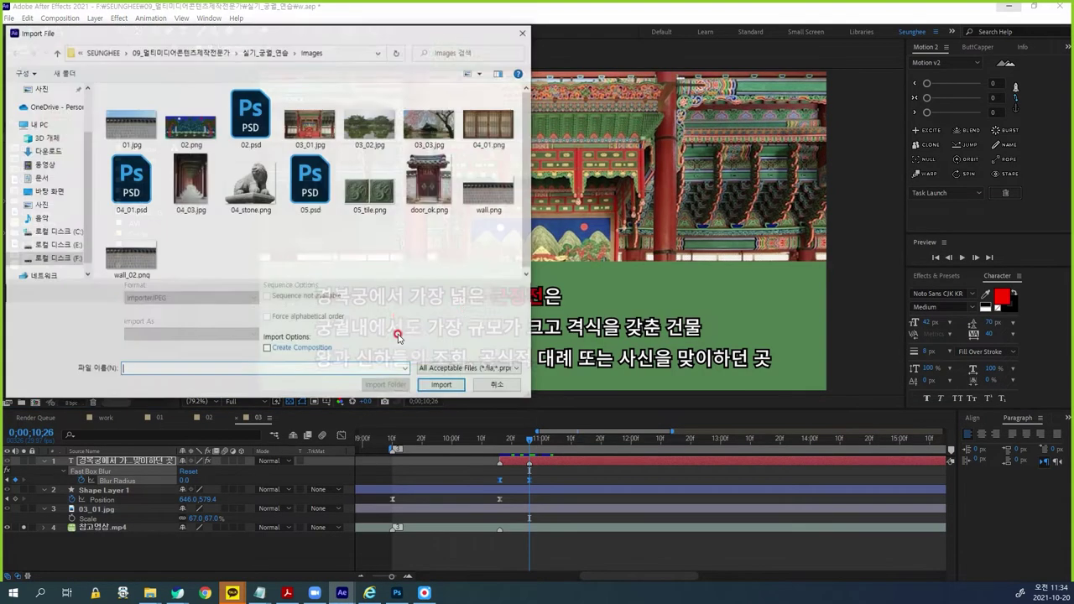
left_click(370, 133)
double_click(371, 132)
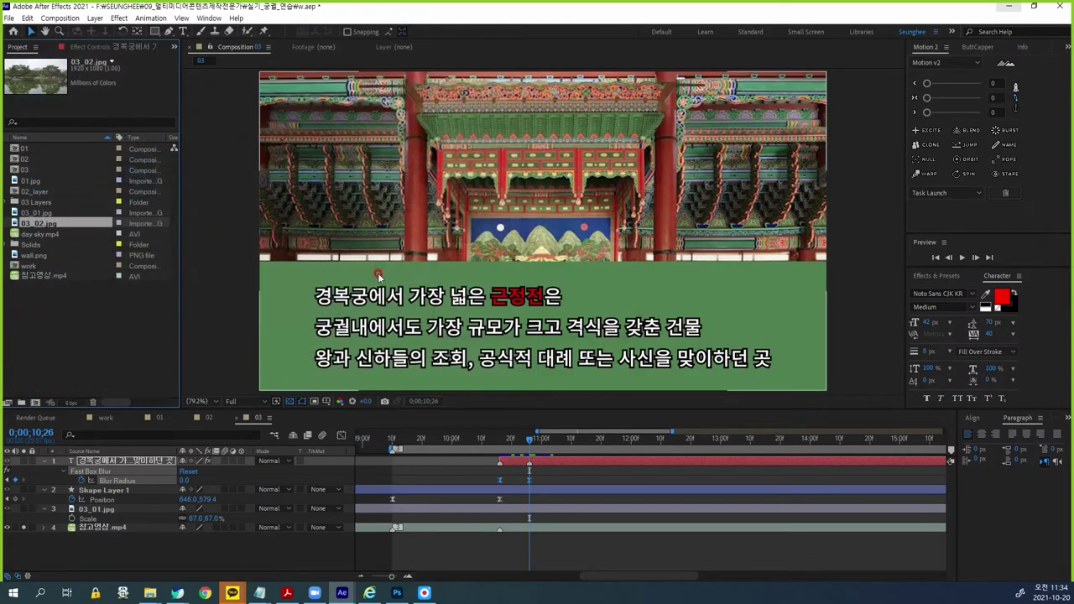
left_click_drag(55, 229, 122, 528)
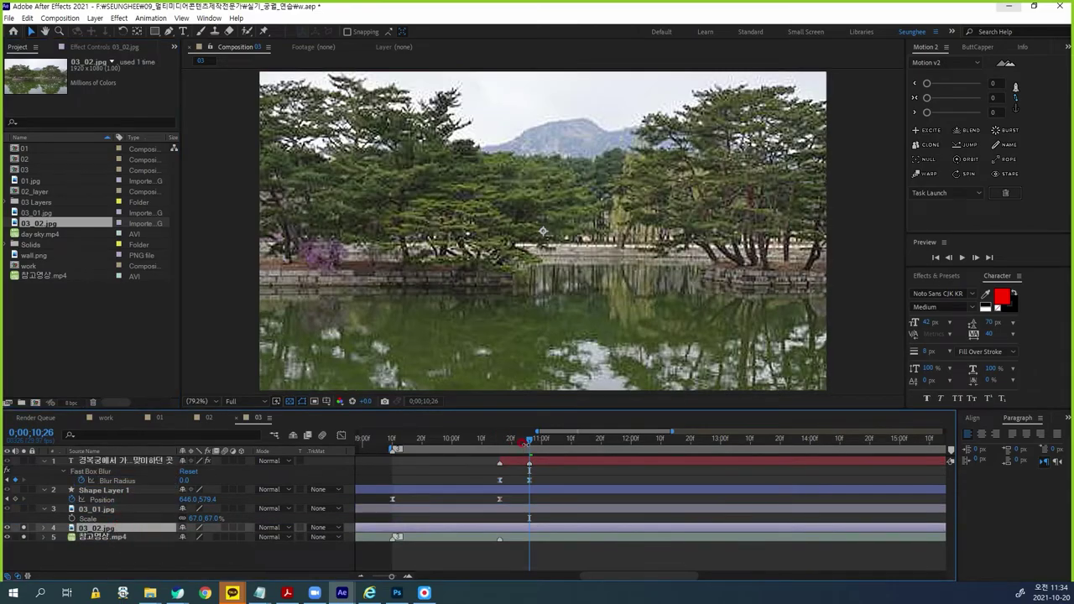
Step: Apply the Hue/Saturation effect to 03_02.jpg and set its Master Saturation to -100
left_click(120, 530)
left_click(571, 295)
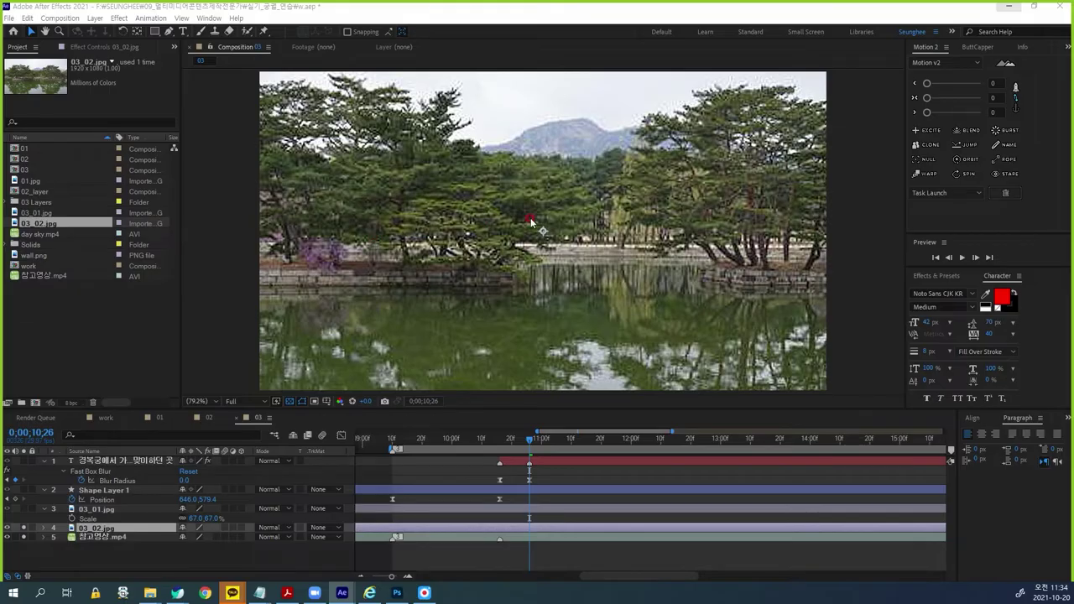
left_click(119, 18)
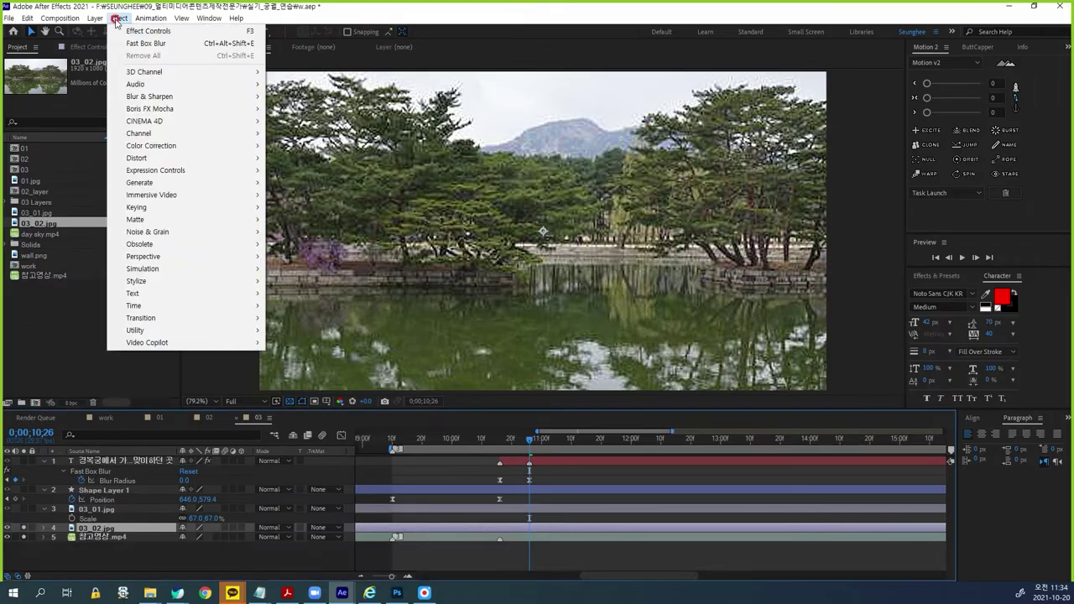
mouse_move(157, 147)
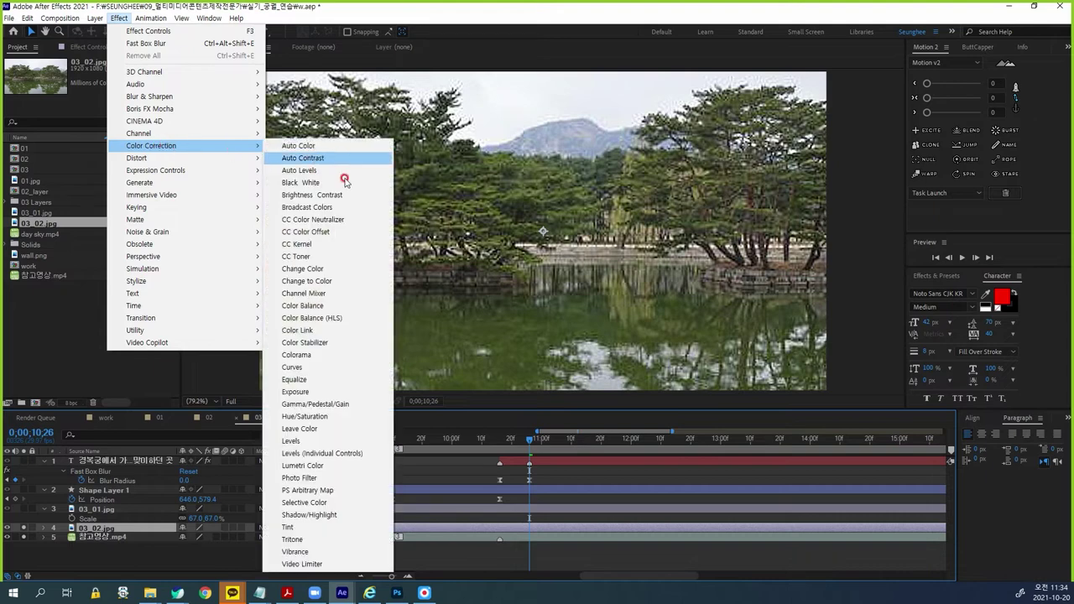
left_click(303, 416)
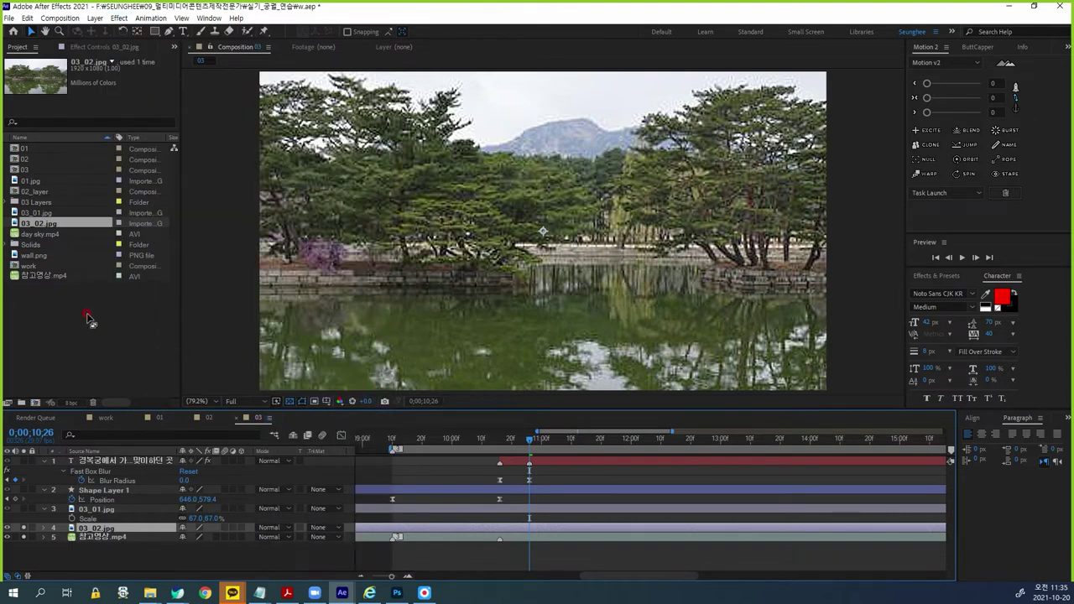
left_click(94, 47)
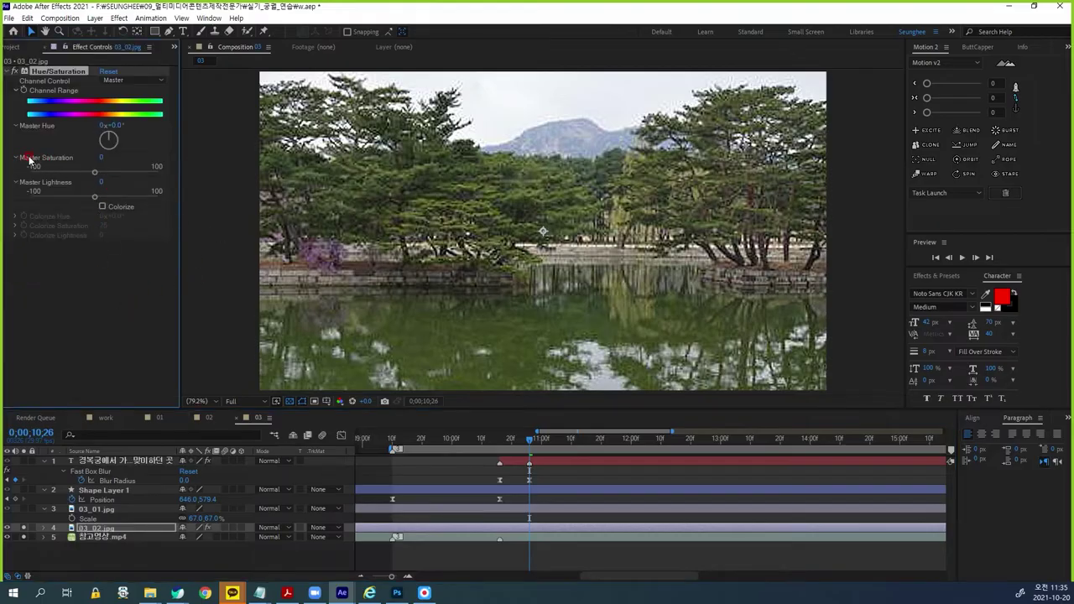
left_click_drag(94, 174, 31, 172)
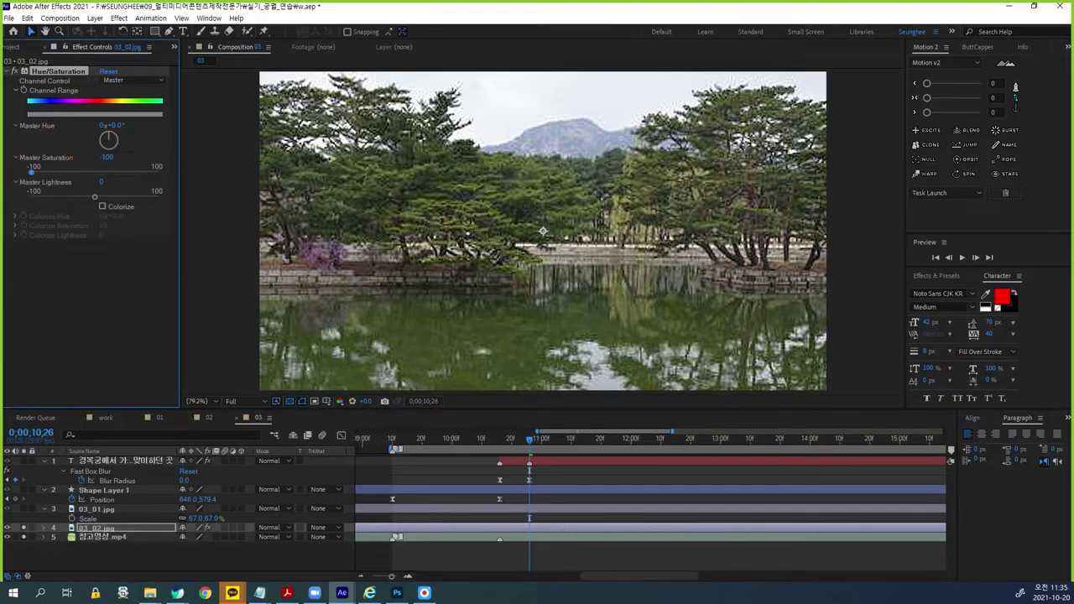
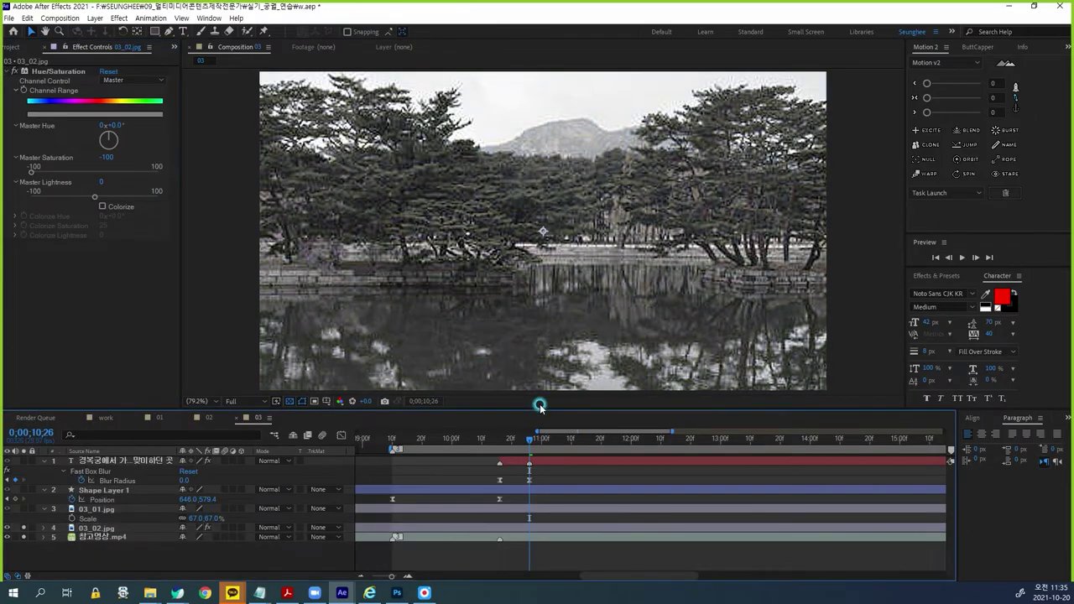
Step: Turn off 03_02.jpg's solo and examine the reference video up to 0;00;11;25 to find where the transition to the next photo begins
left_click_drag(530, 439, 501, 451)
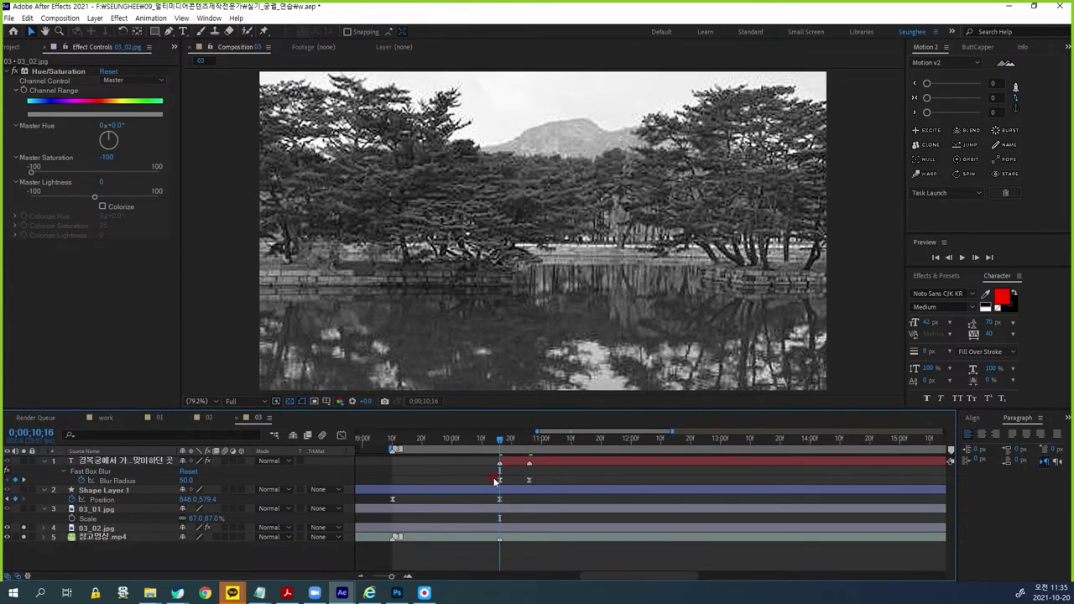
left_click(96, 529)
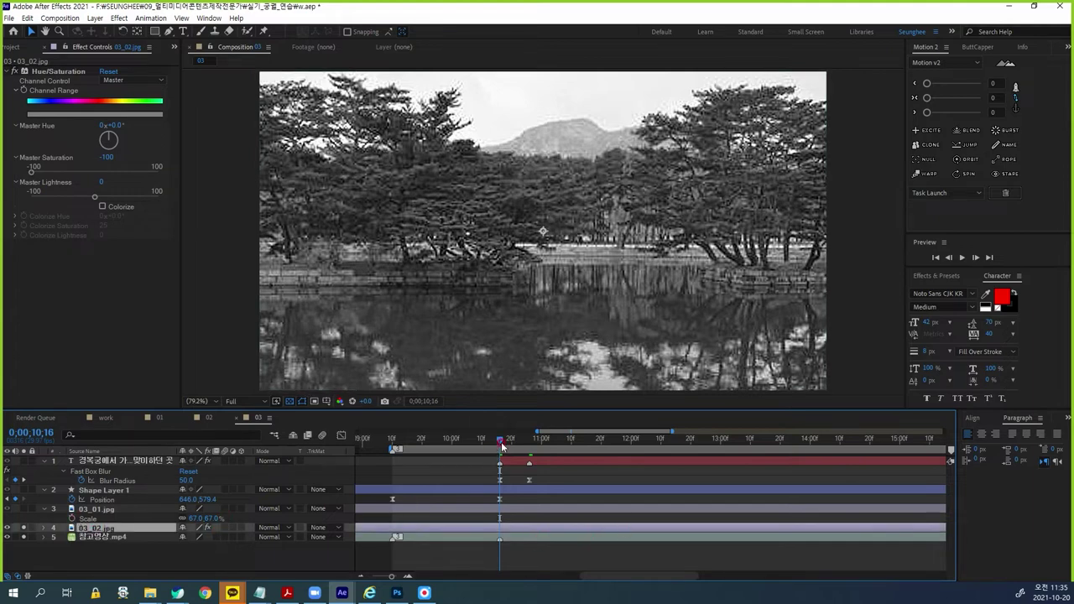
left_click_drag(501, 446, 530, 446)
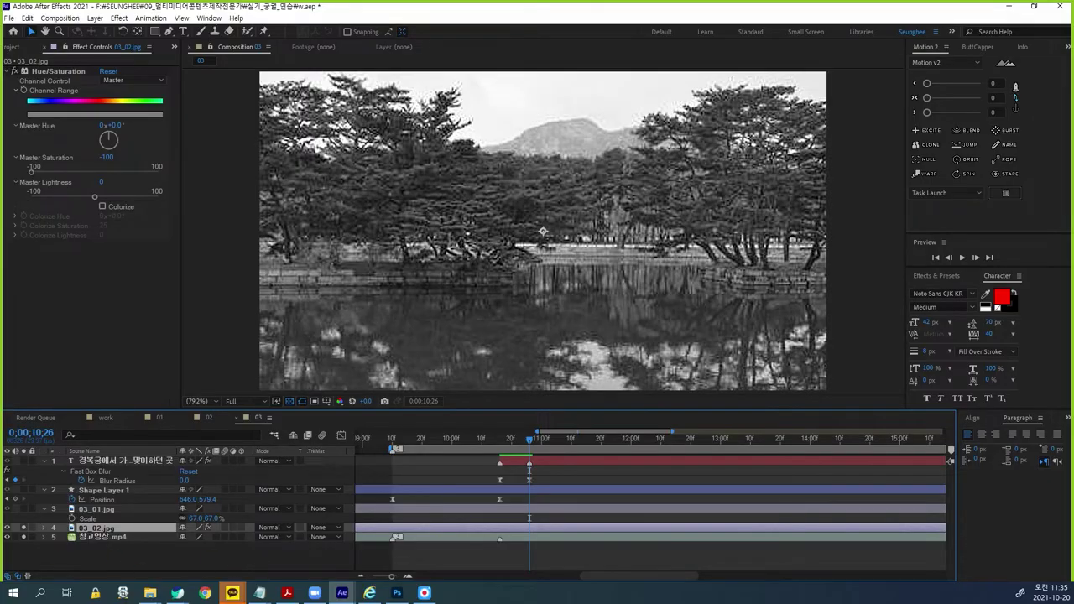
left_click(25, 528)
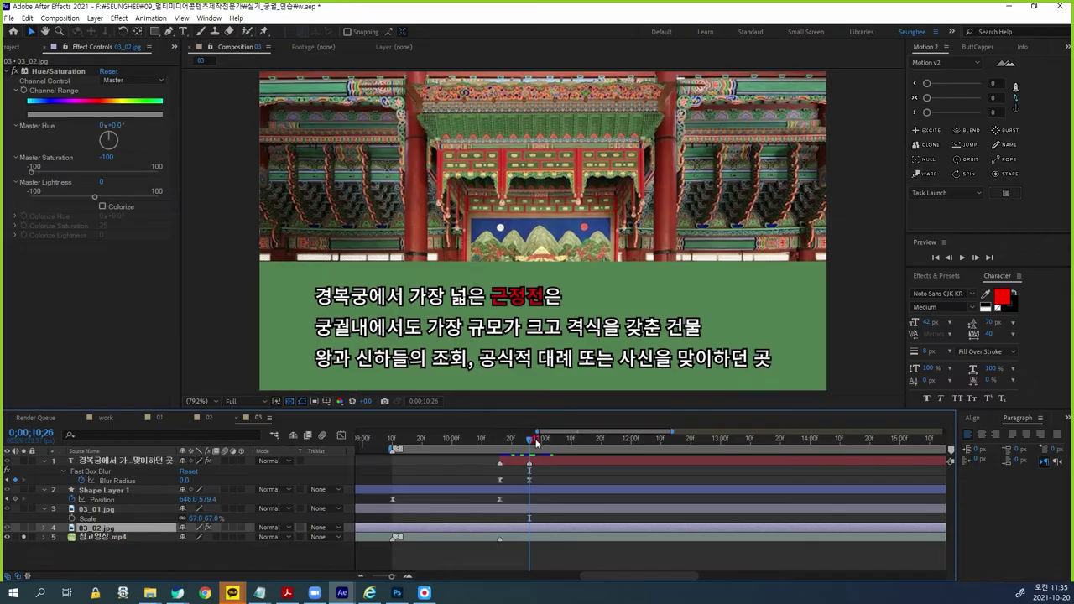
left_click_drag(530, 446, 579, 451)
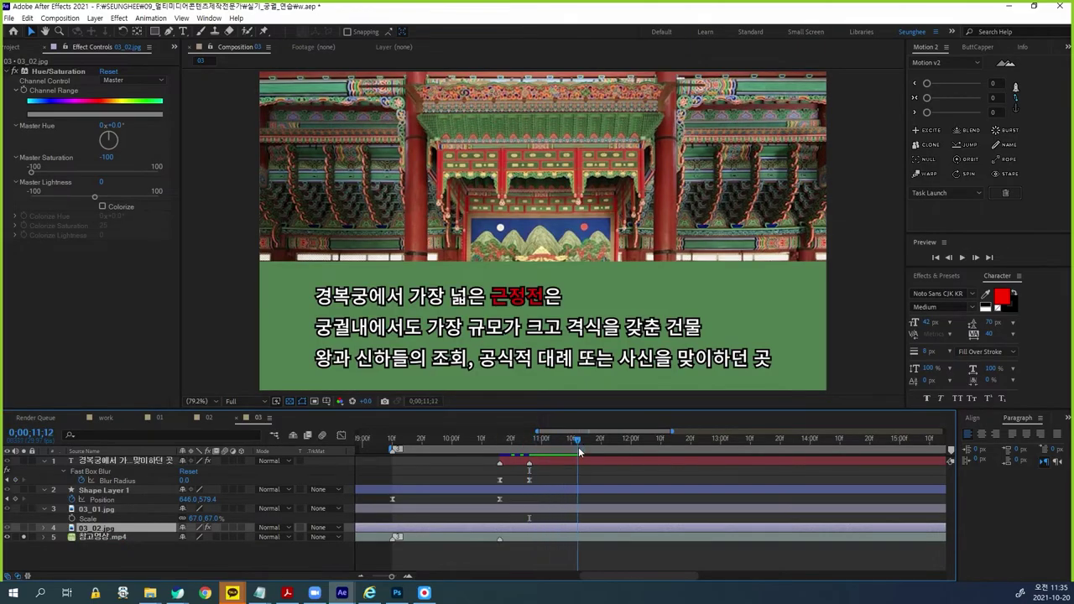
left_click(92, 537)
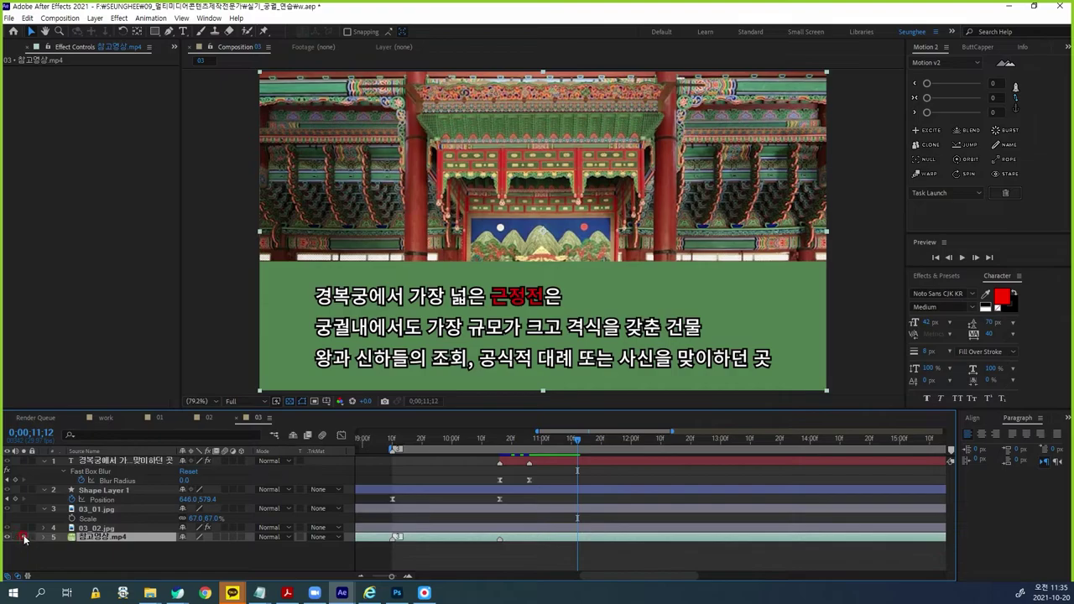
left_click_drag(576, 440, 612, 453)
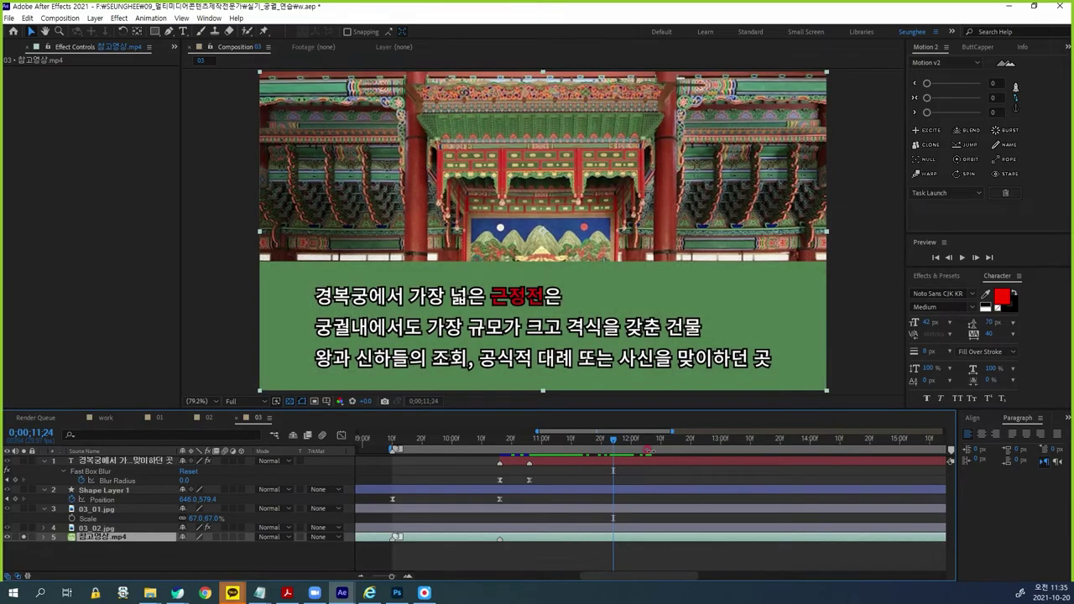
left_click_drag(614, 439, 613, 444)
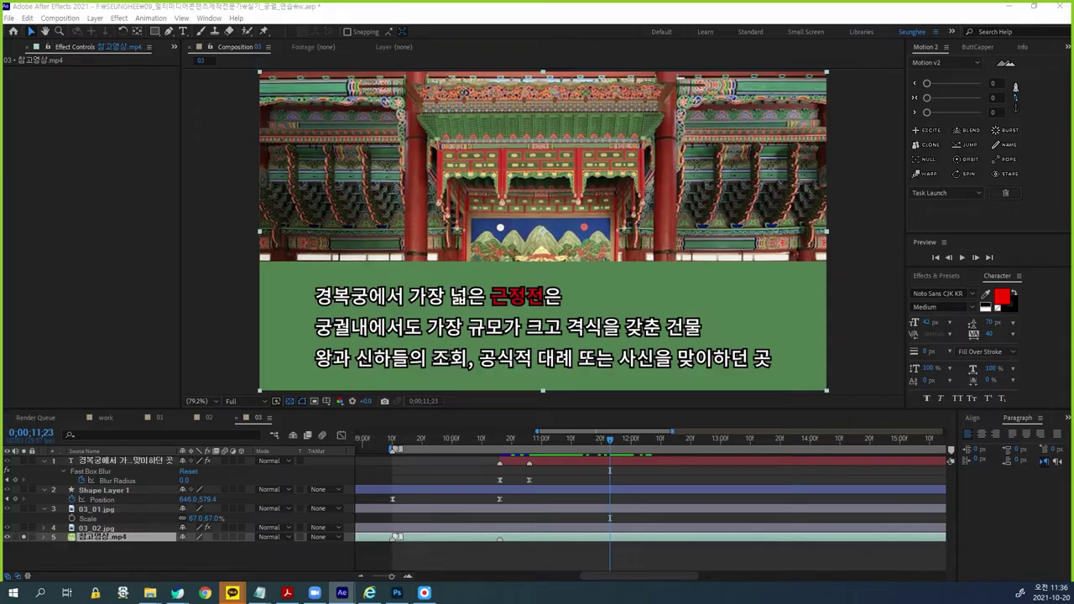
mouse_move(612, 445)
left_mouse_down()
mouse_move(582, 444)
mouse_move(628, 449)
mouse_move(611, 453)
left_mouse_up()
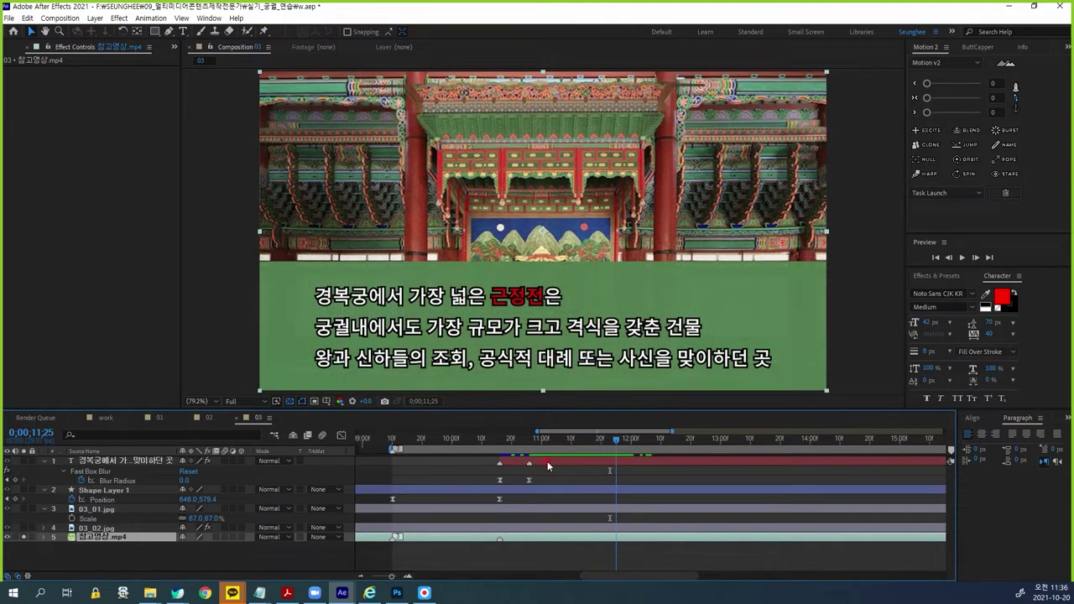
Step: Trim the start of the 03_02.jpg layer to 0;00;11;25, checking it in solo before returning to the reference view
left_click(96, 528)
left_click(23, 528)
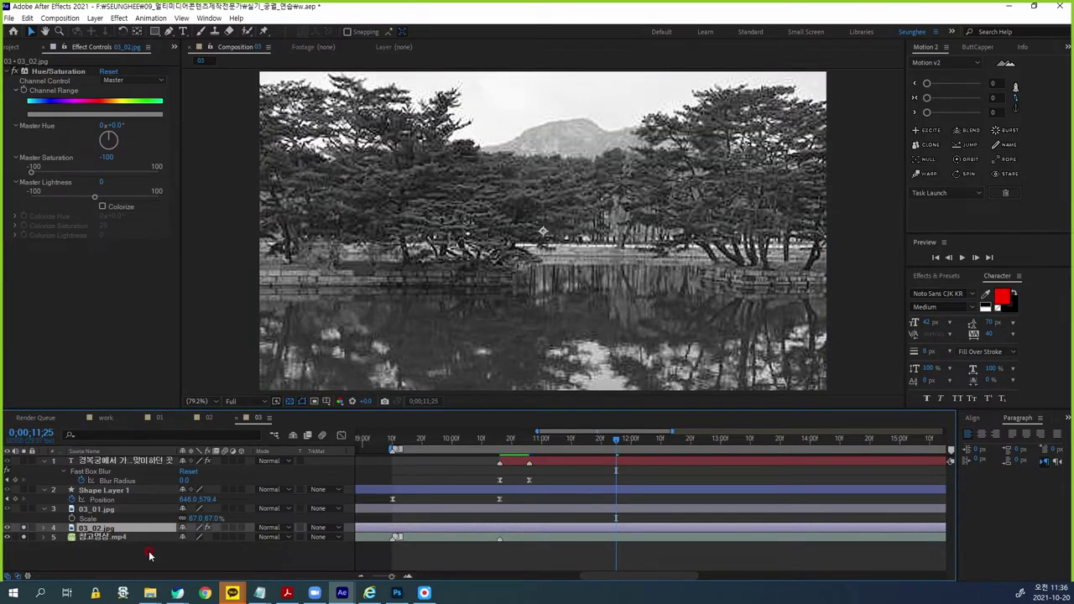
key("alt+bracketleft")
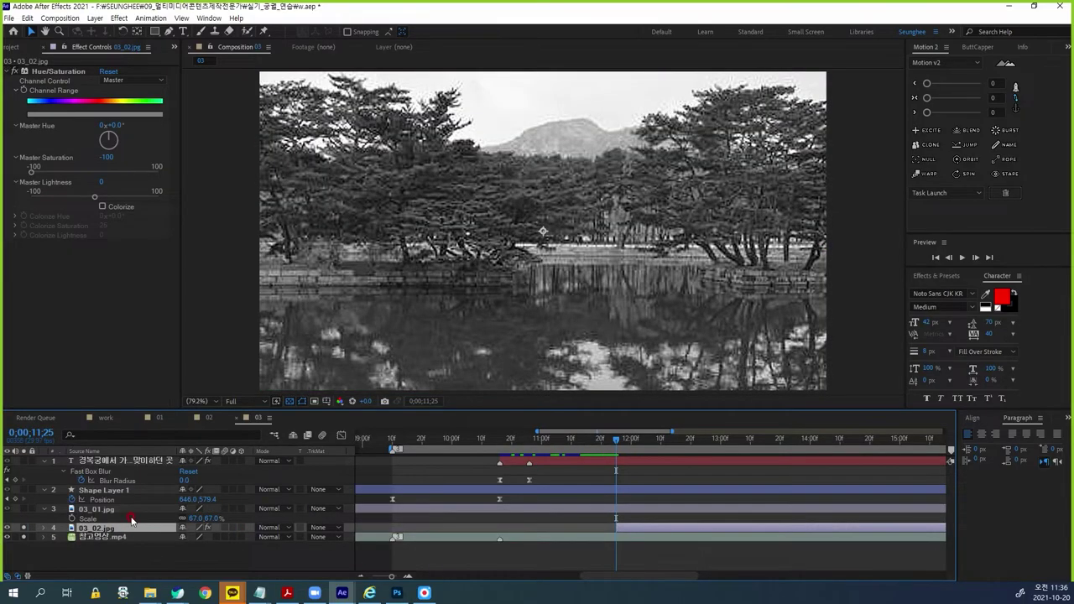
mouse_move(617, 442)
left_mouse_down()
mouse_move(603, 441)
mouse_move(616, 443)
left_mouse_up()
left_click(24, 537)
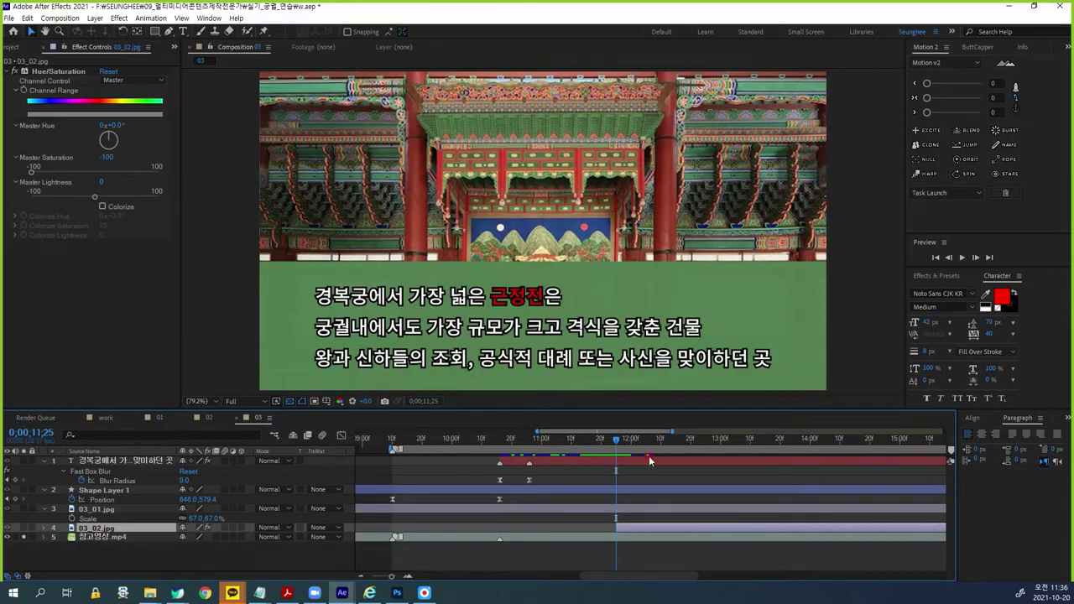
Step: Add starting Opacity keyframes at 100% to 03_01.jpg, Shape Layer 1 and the caption at 0;00;11;25
left_click(108, 511)
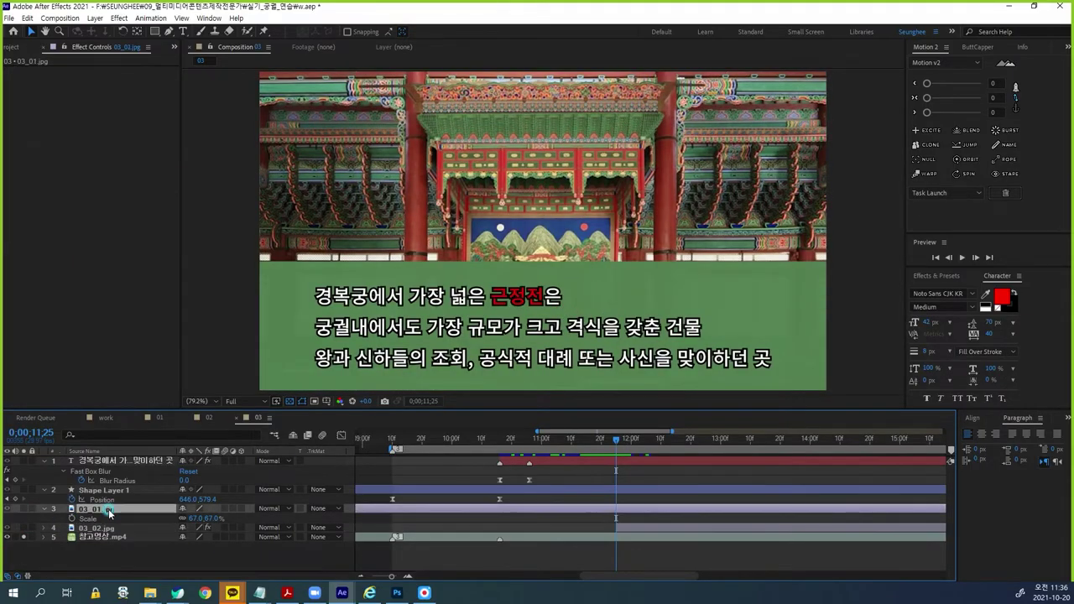
left_click(115, 490, "shift")
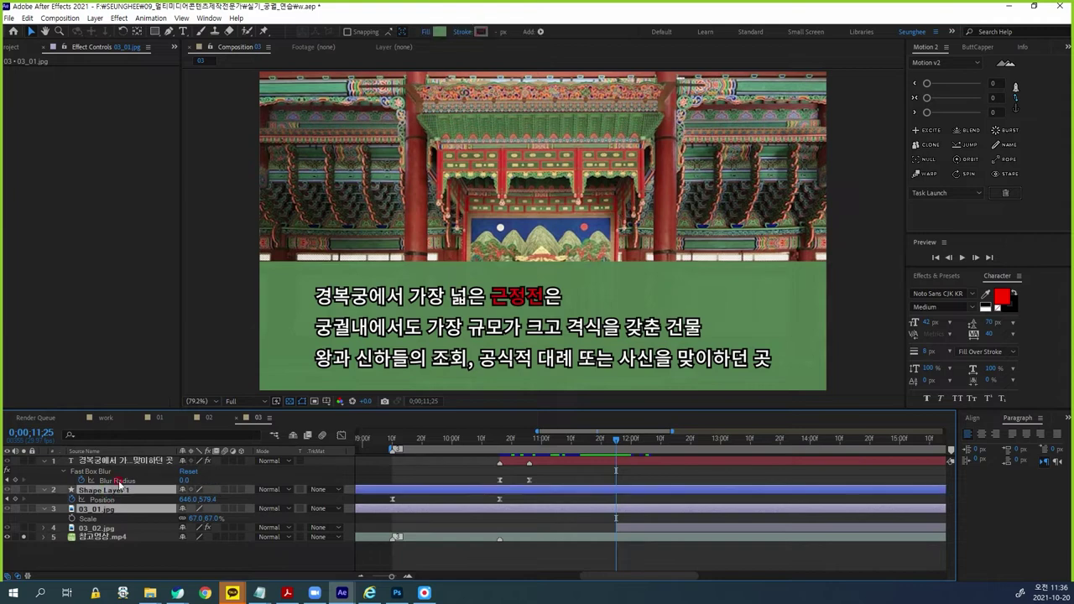
left_click(126, 463, "shift")
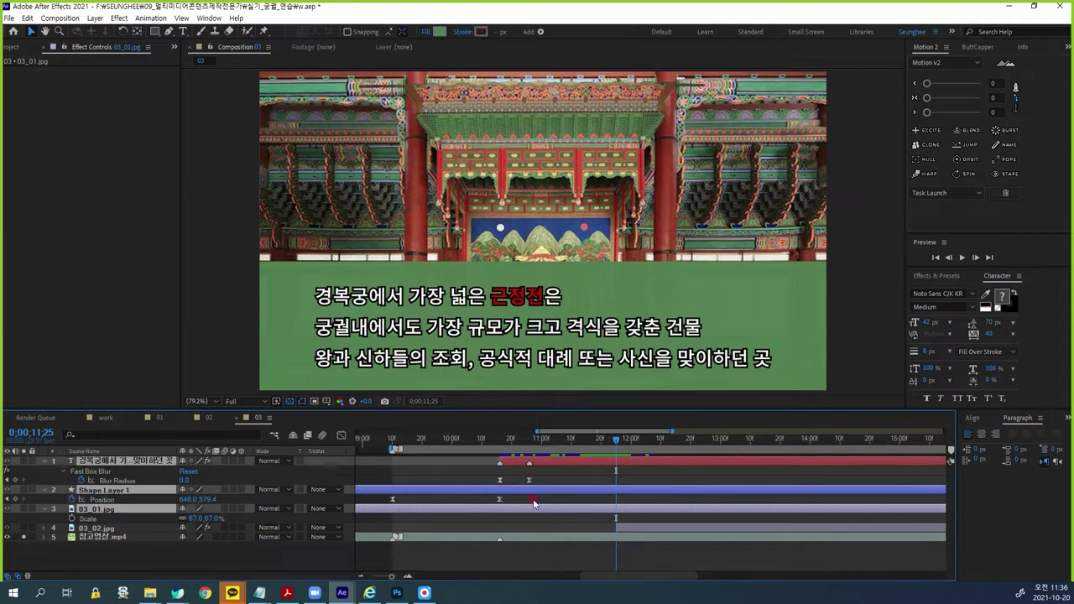
key("t")
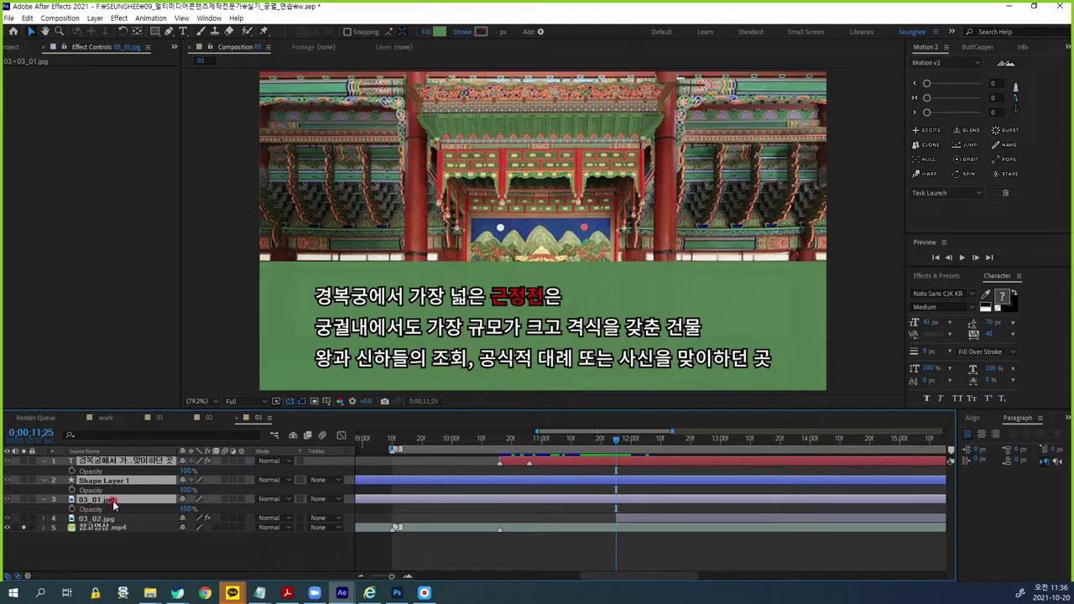
left_click(71, 509)
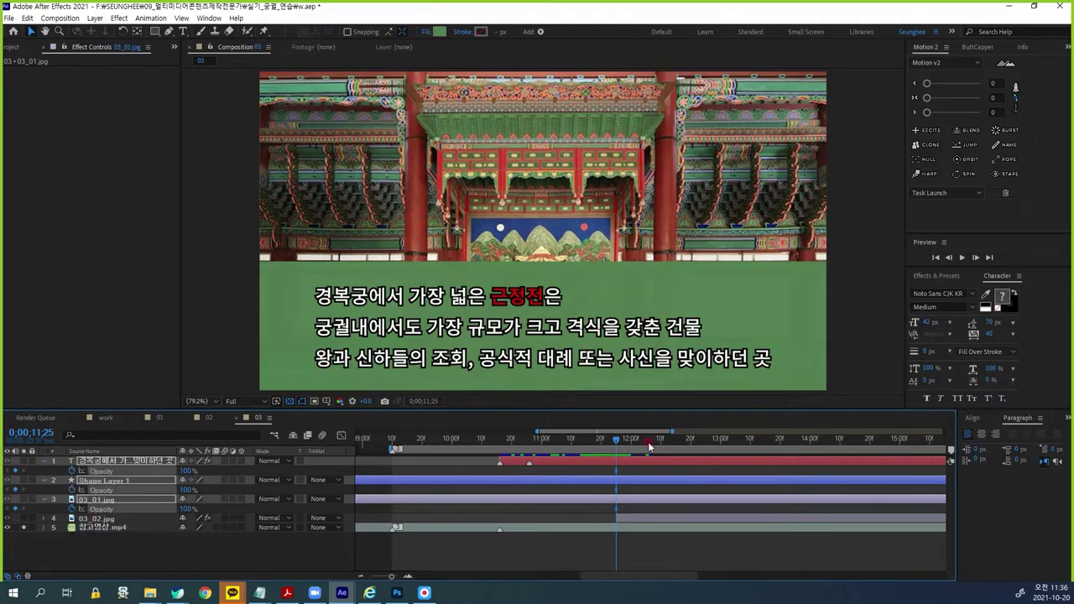
Step: Set the Opacity of all three upper layers to 0% at 0;00;12;04 and preview the fade from 0;00;11;10
left_click_drag(617, 440, 643, 442)
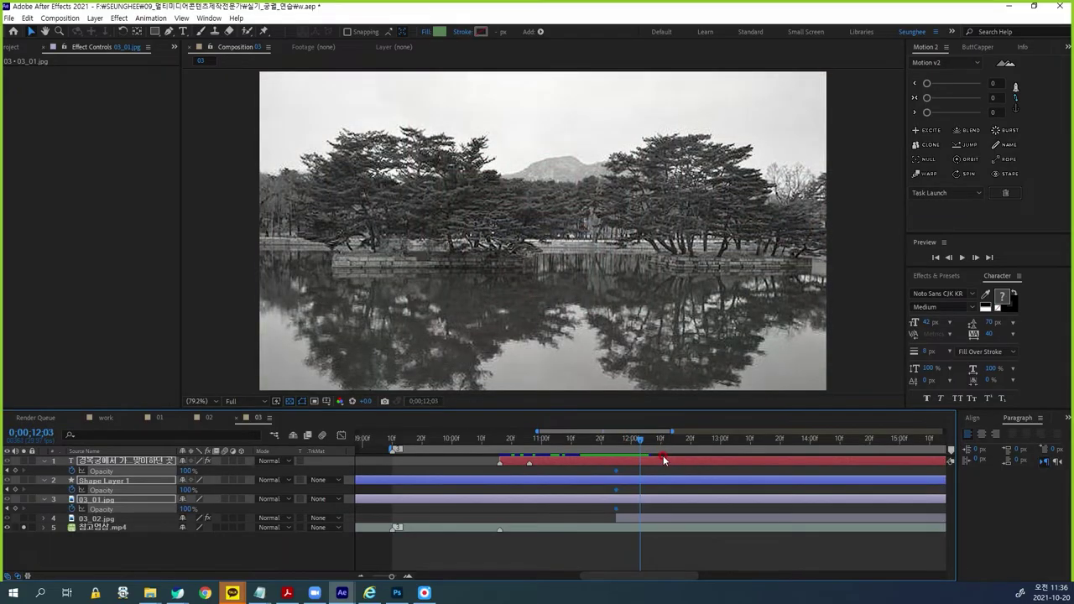
left_click(186, 471)
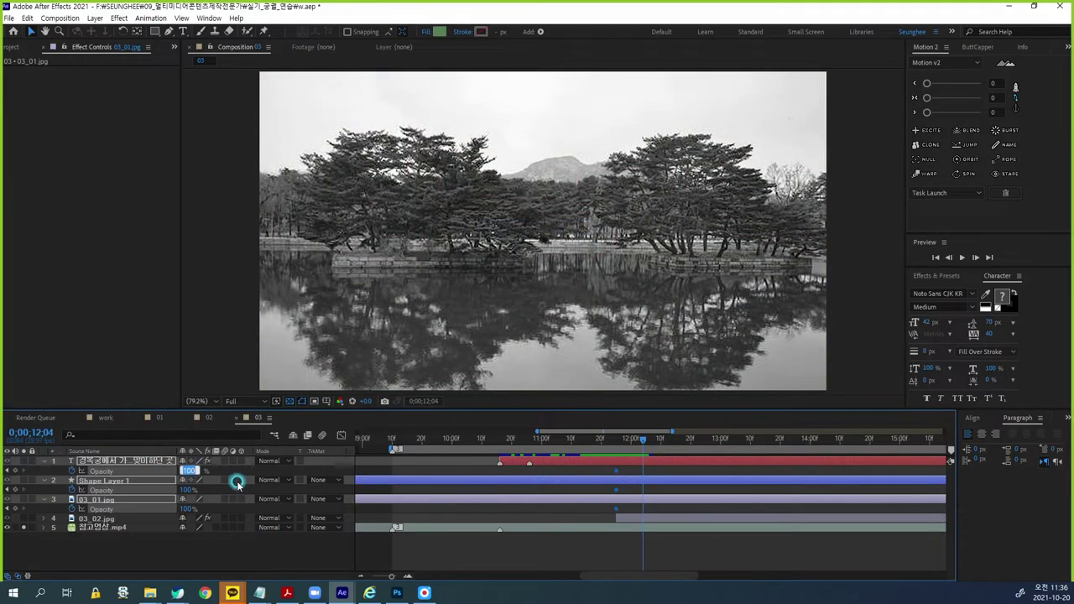
type("0")
key("Return")
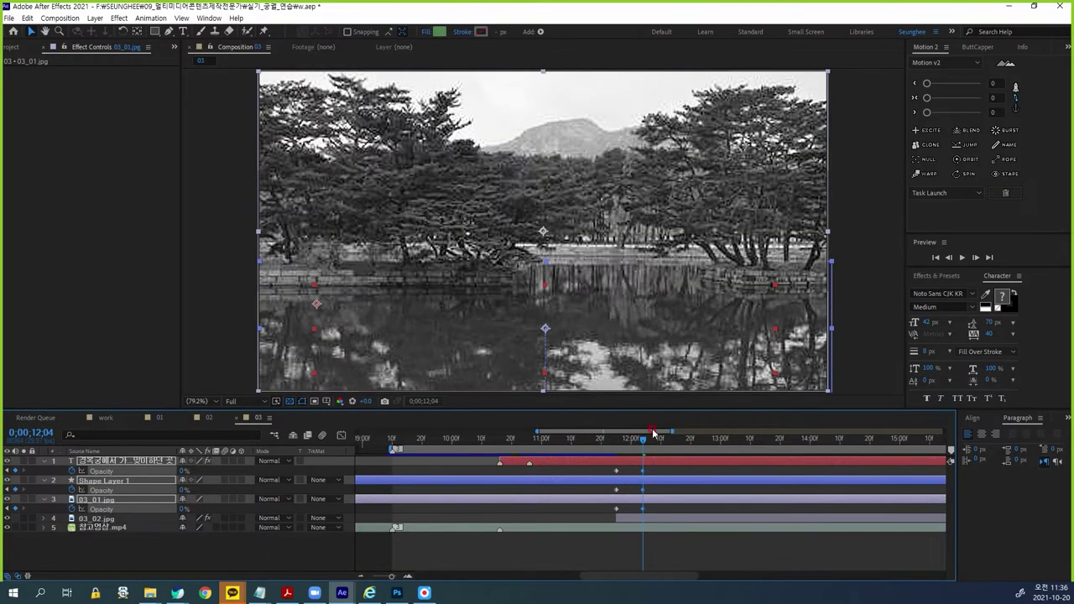
left_click_drag(644, 443, 571, 441)
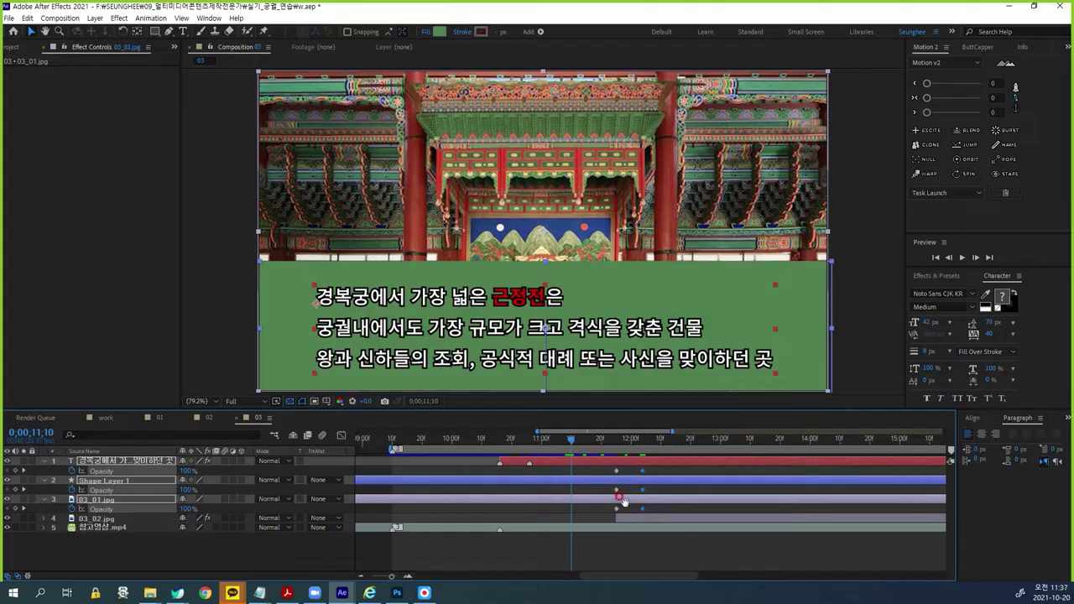
key("space")
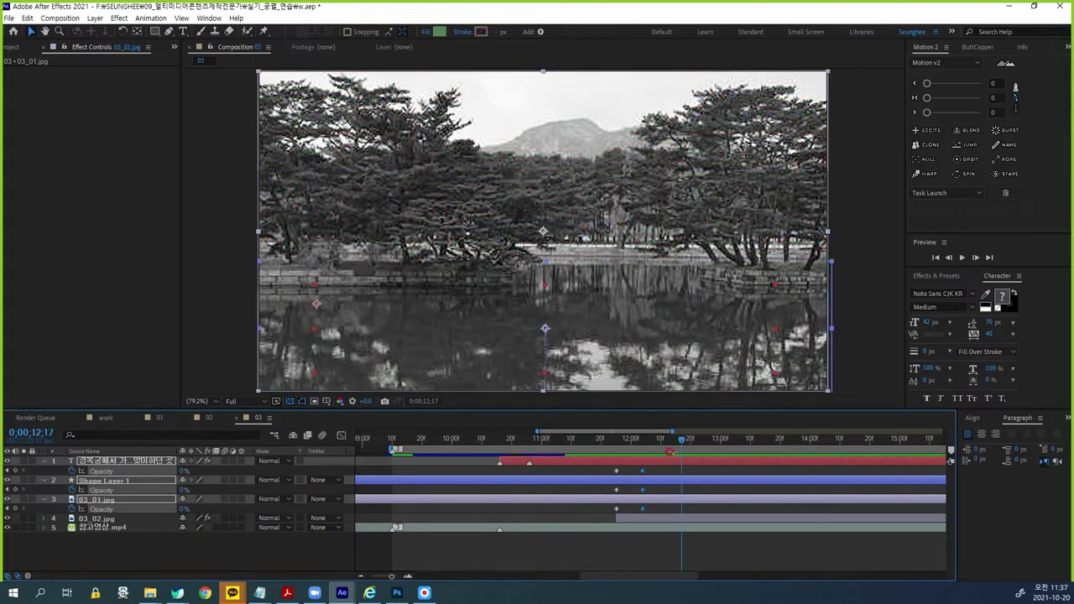
Step: Apply Easy Ease to the three Opacity keyframes at 0;00;12;04, and solo the reference video to compare it at 0;00;12;03
left_click_drag(683, 447, 645, 443)
left_click(650, 450)
mouse_move(646, 445)
left_mouse_down()
mouse_move(619, 445)
mouse_move(643, 451)
left_mouse_up()
left_click(644, 451)
mouse_move(642, 448)
left_mouse_down()
mouse_move(612, 451)
mouse_move(644, 449)
left_mouse_up()
left_click_drag(645, 449, 642, 450)
left_click(25, 529)
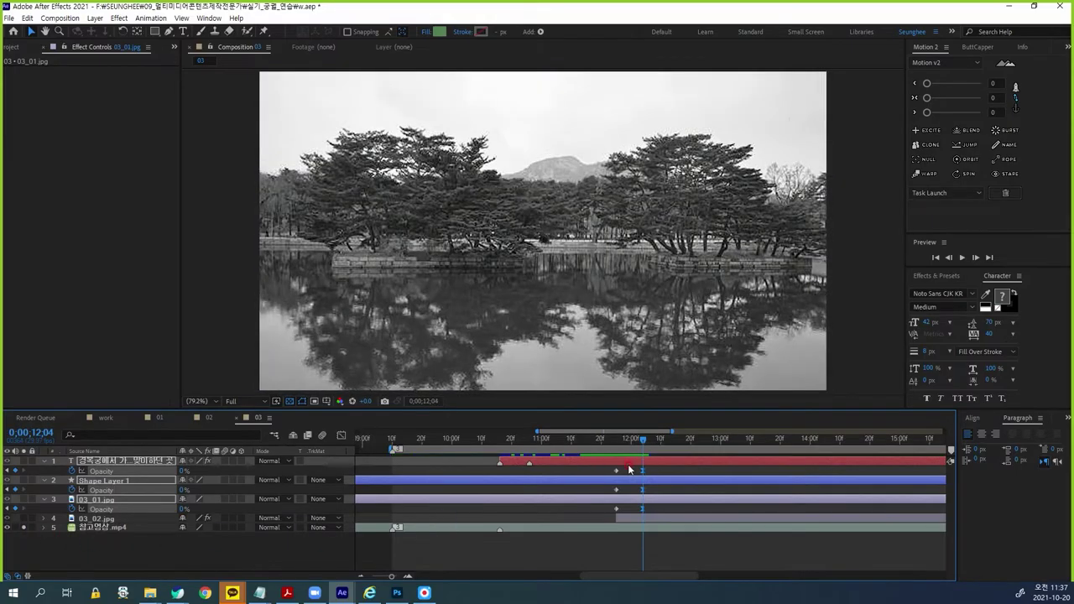
left_click_drag(643, 439, 639, 498)
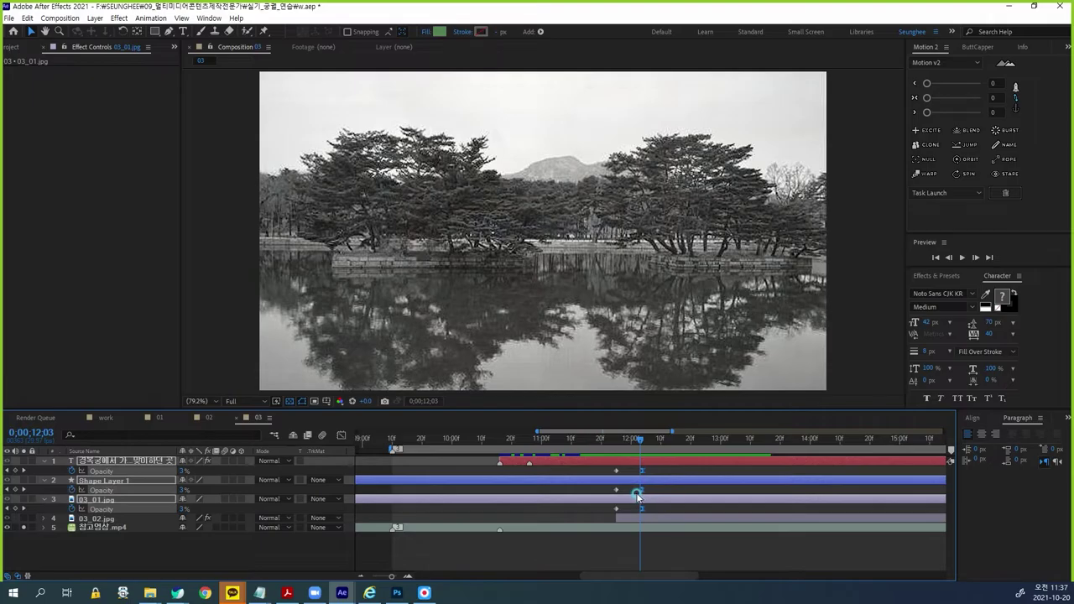
Step: Import smoke.mp4 from the video folder into the project
left_click(664, 557)
left_click(27, 47)
left_click(77, 297)
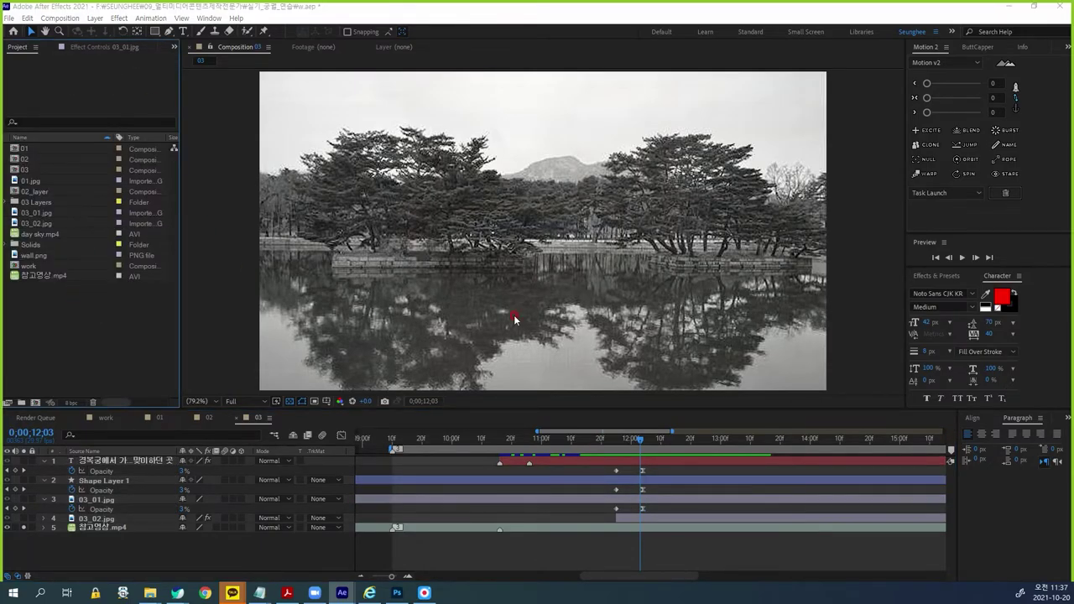
key("ctrl+i")
left_click(265, 52)
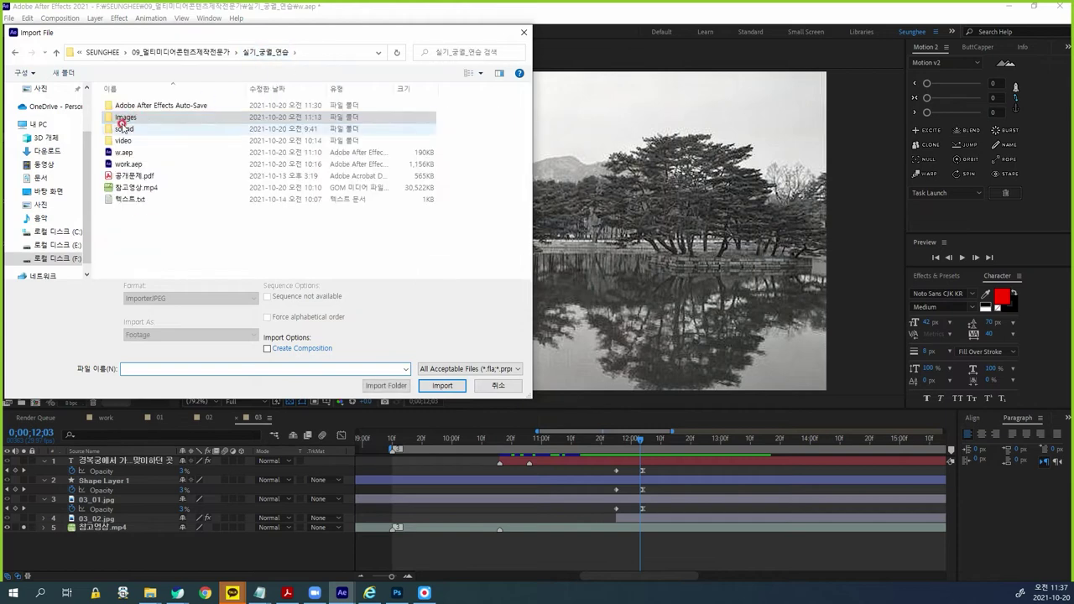
double_click(124, 140)
double_click(194, 142)
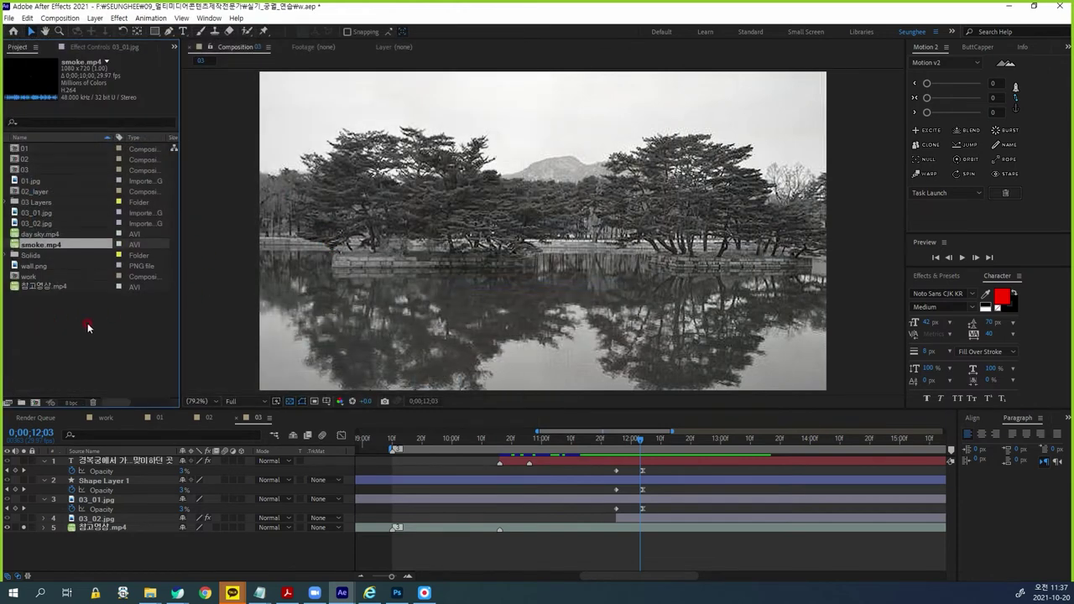
Step: Import 03_03.jpg from the images folder into the project
left_click(87, 328)
key("ctrl+i")
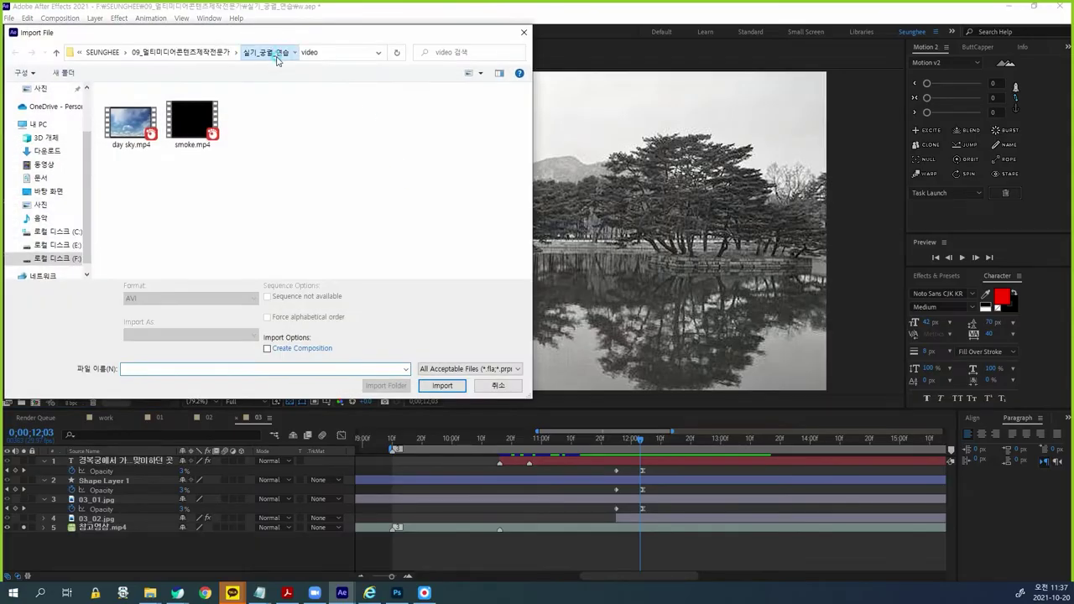
left_click(267, 52)
double_click(159, 118)
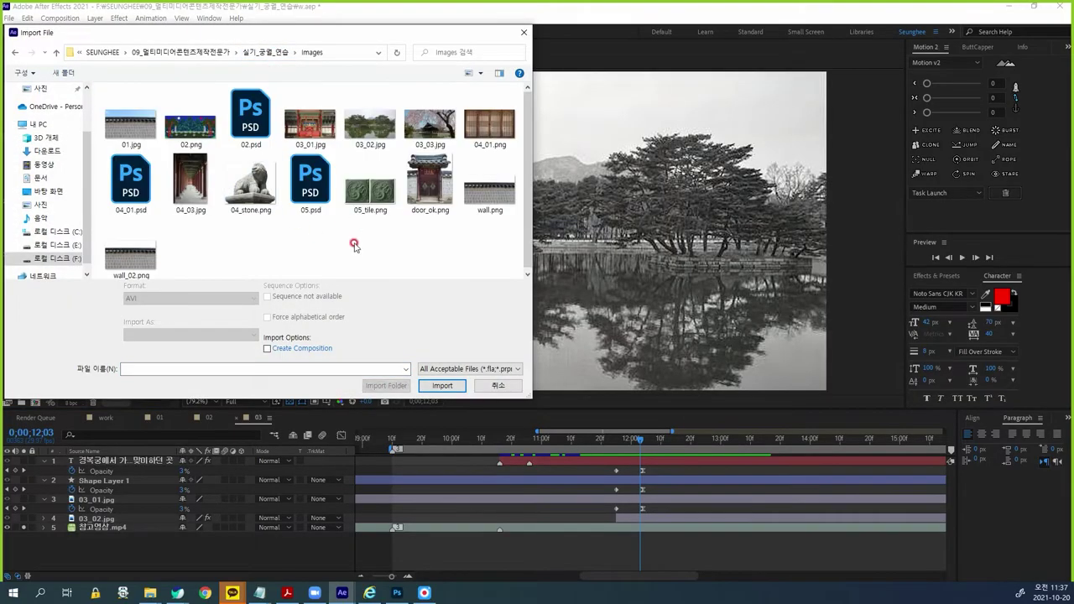
left_click(438, 132)
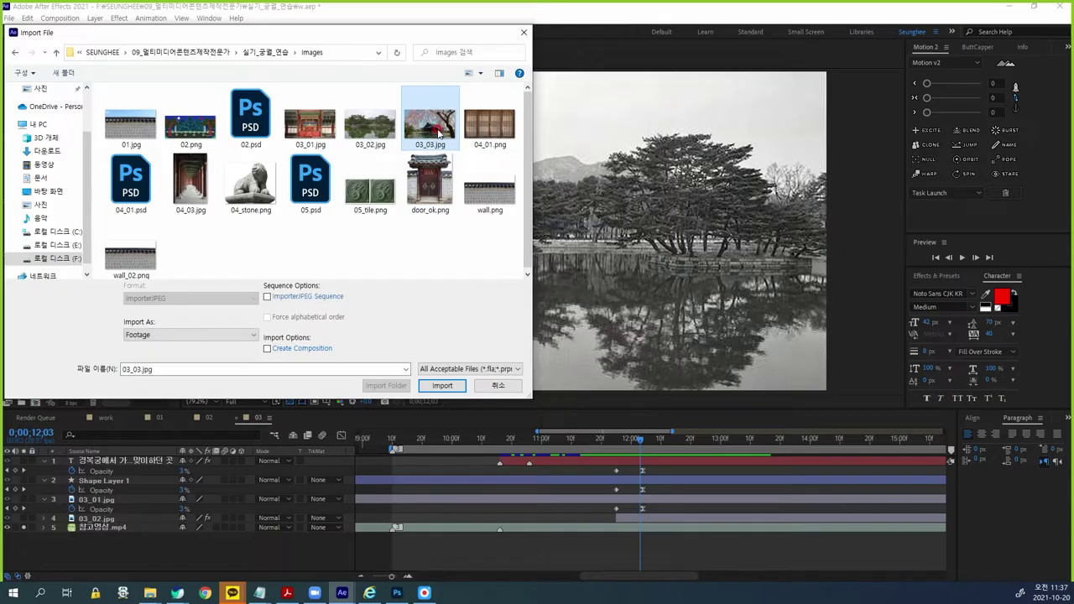
double_click(438, 133)
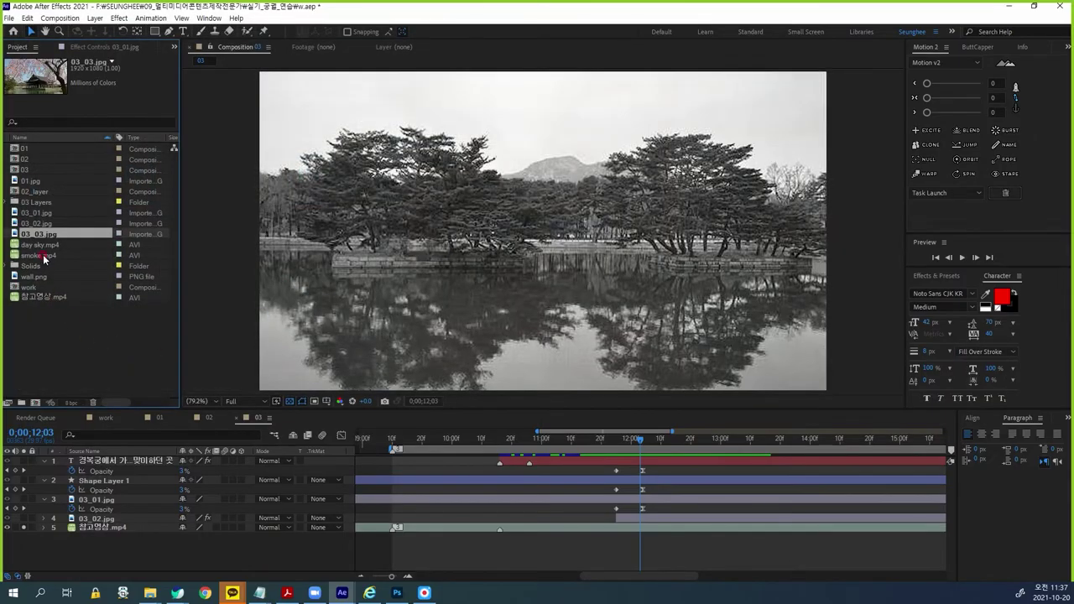
Step: Add 03_03.jpg to composition 03 directly above 03_02.jpg and fit it to the composition
left_click_drag(56, 239, 117, 518)
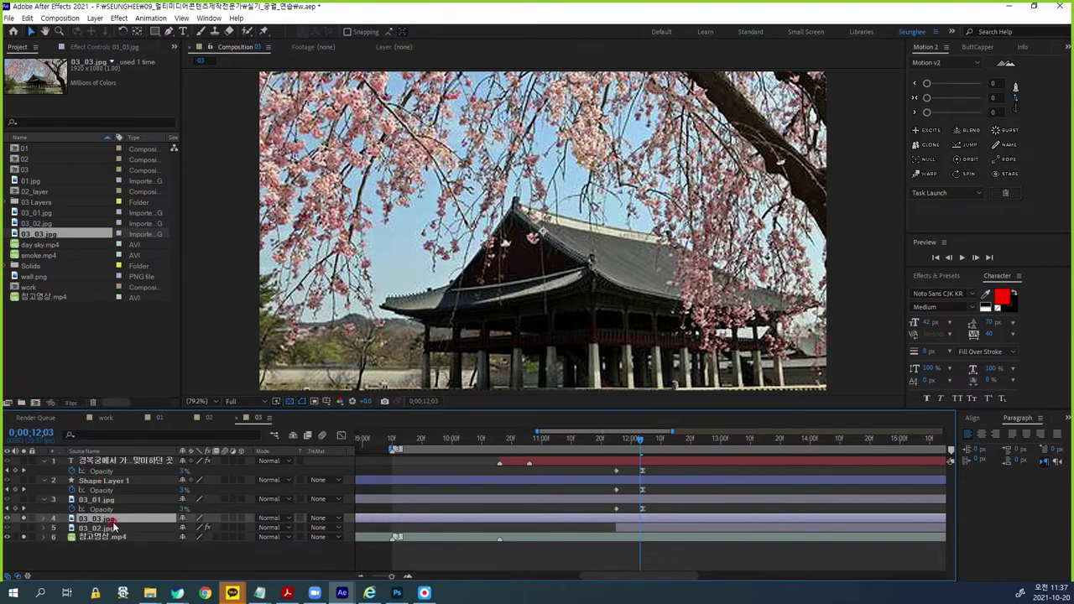
left_click(166, 499)
left_click(95, 17)
mouse_move(130, 151)
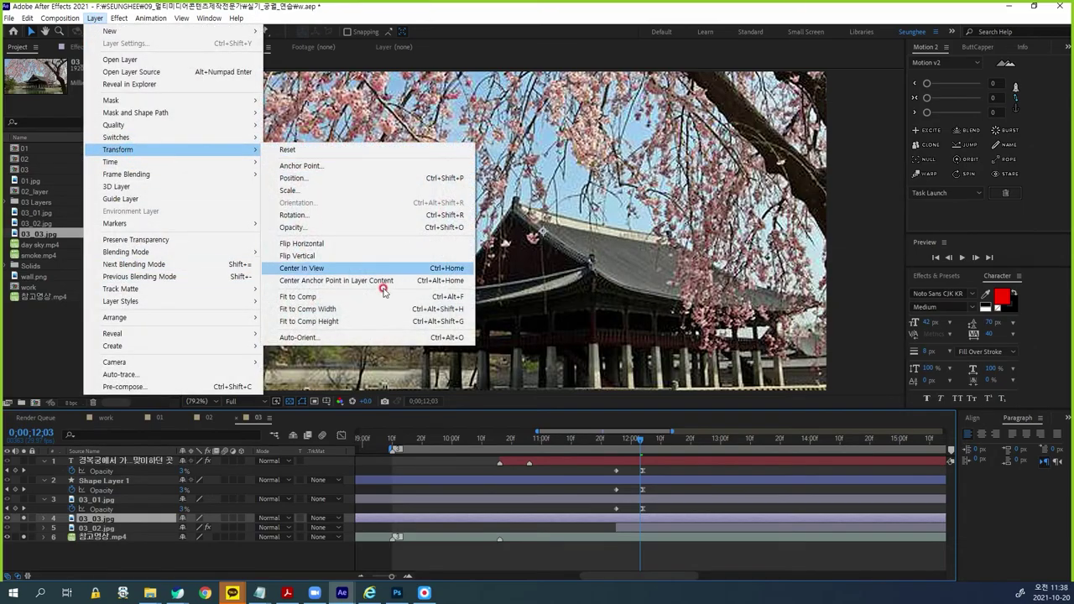
left_click(325, 298)
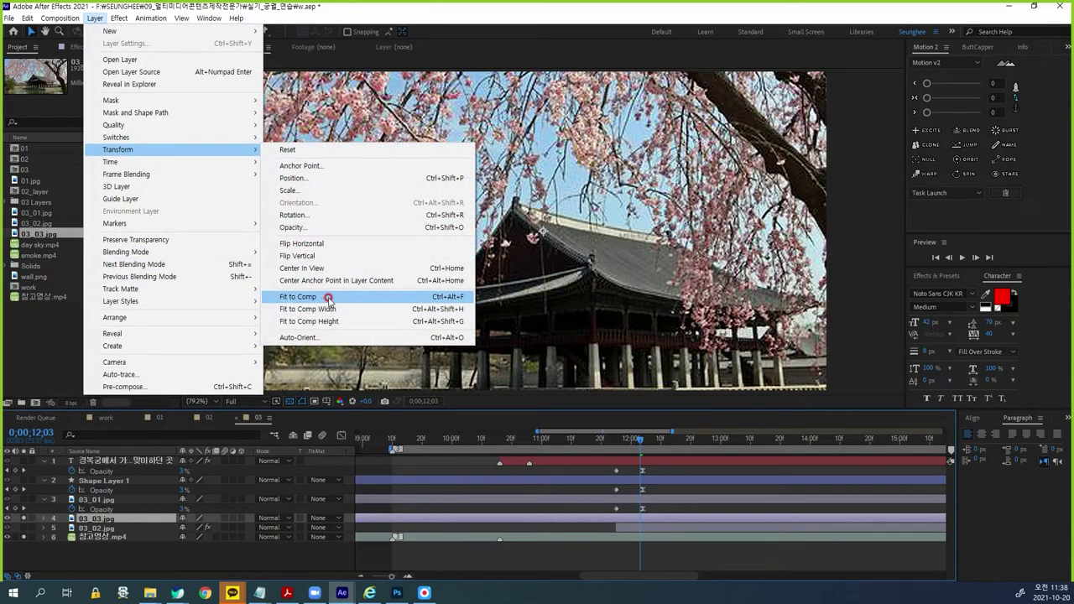
left_click(594, 407)
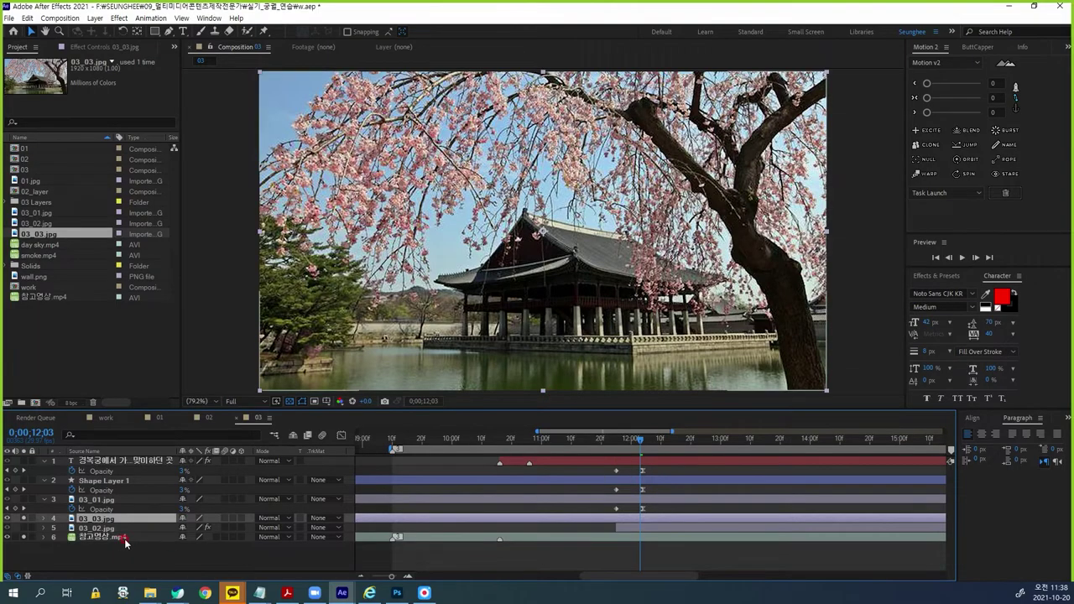
Step: Place smoke.mp4 directly above 03_03.jpg, starting at 0;00;12;04, and fit it to the composition
double_click(81, 340)
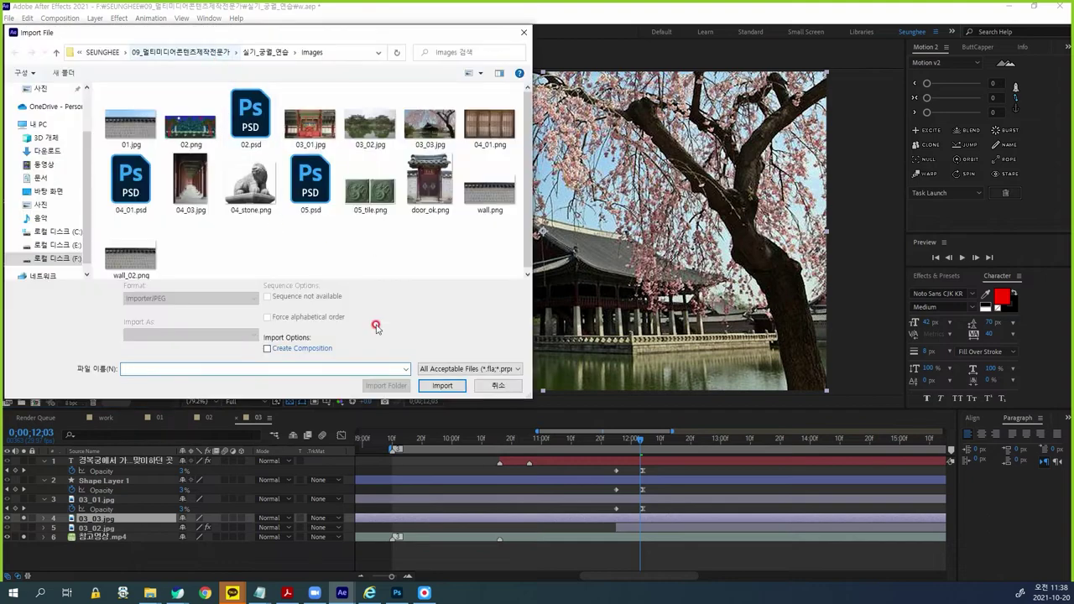
left_click(499, 386)
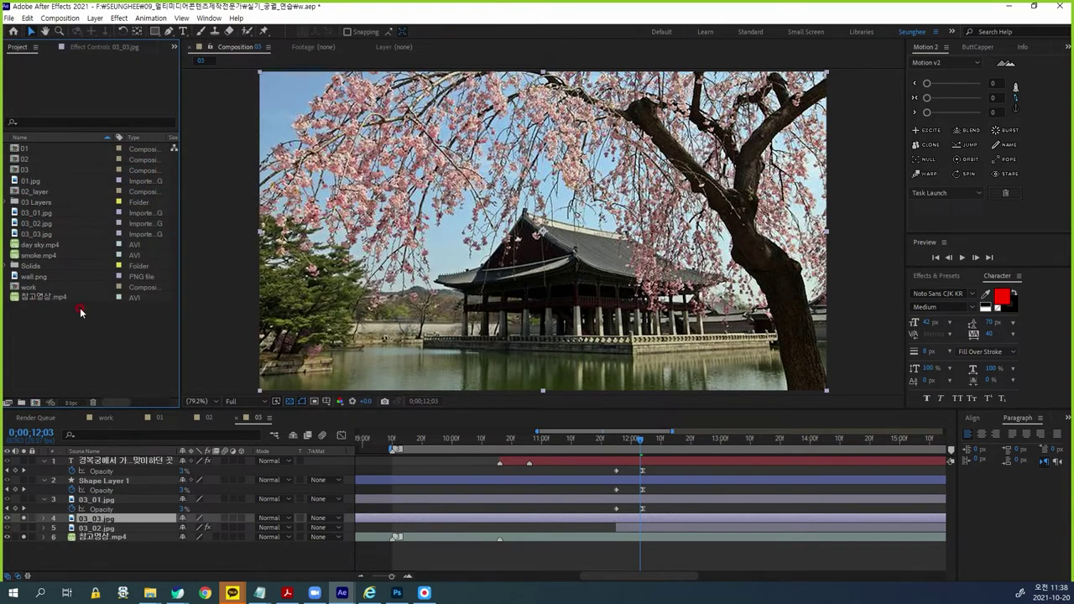
left_click(37, 256)
left_click_drag(37, 256, 125, 514)
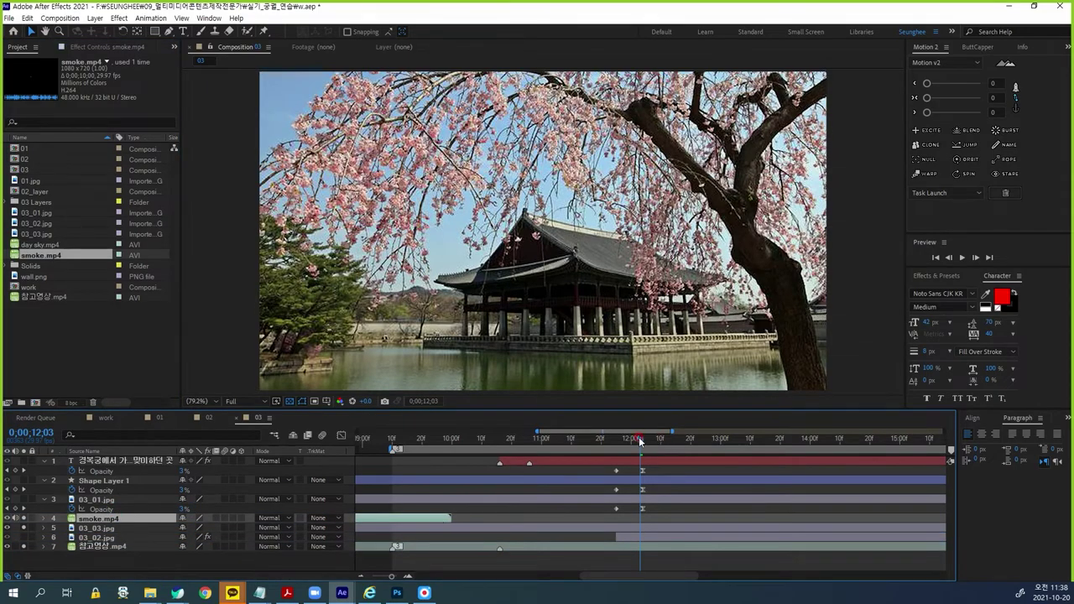
left_click_drag(639, 441, 642, 439)
left_click_drag(481, 513, 672, 521)
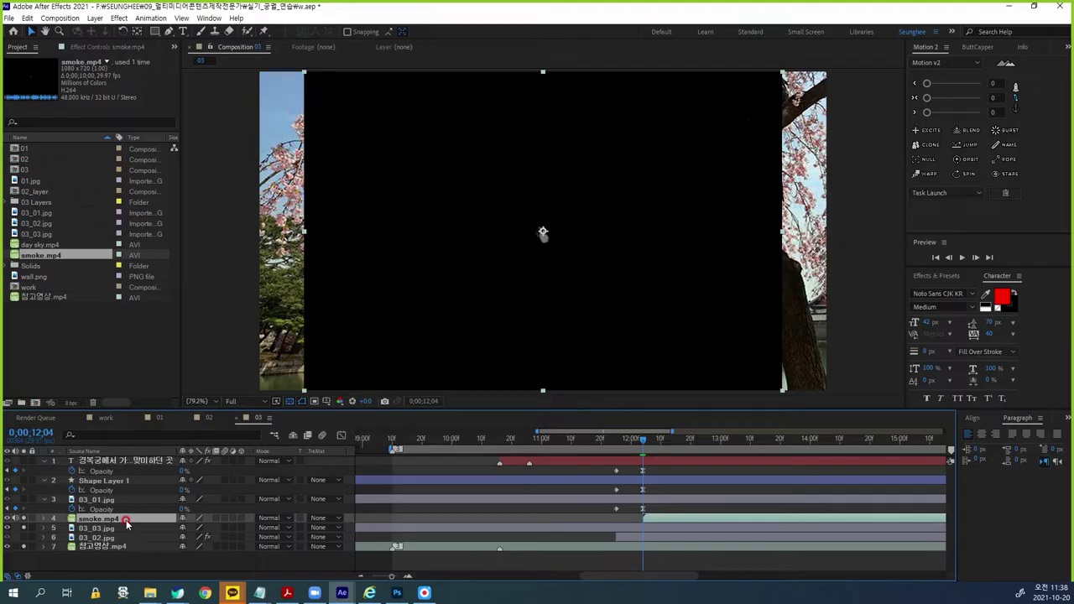
key("ctrl+alt+f")
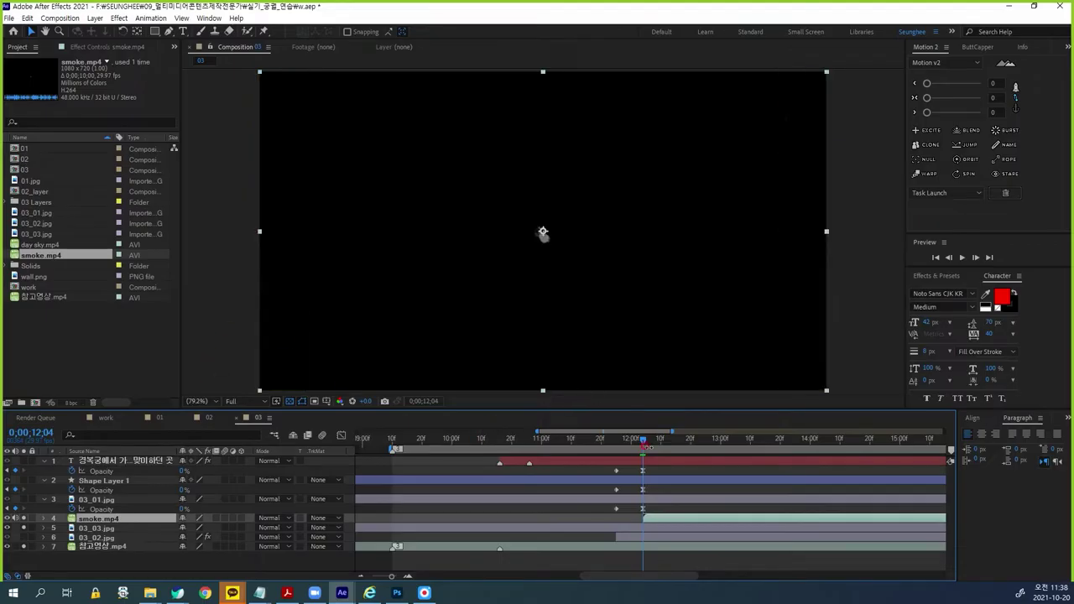
left_click_drag(643, 441, 643, 470)
left_click(110, 530)
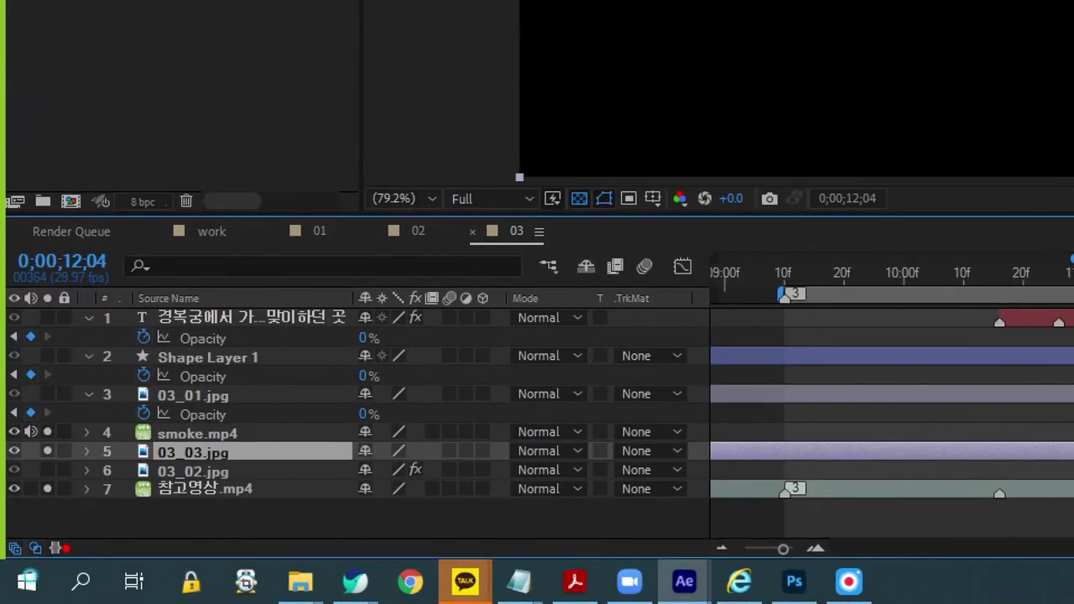
mouse_move(48, 561)
left_mouse_down()
mouse_move(37, 531)
mouse_move(138, 550)
left_mouse_up()
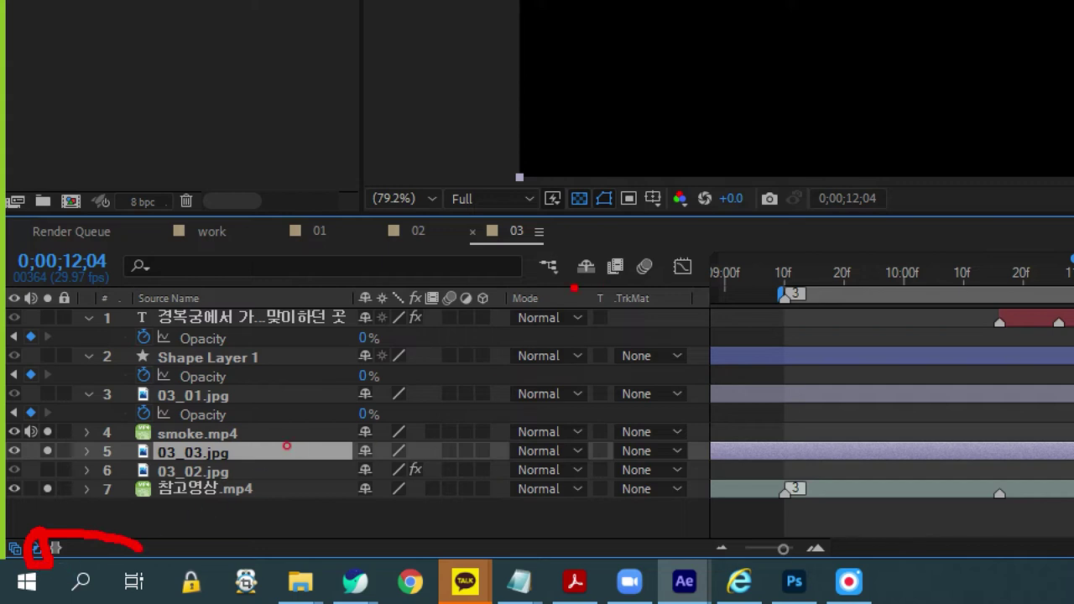
mouse_move(683, 291)
left_mouse_down()
mouse_move(461, 283)
mouse_move(475, 436)
mouse_move(515, 461)
mouse_move(643, 468)
mouse_move(715, 433)
mouse_move(698, 285)
left_mouse_up()
left_click_drag(122, 460, 237, 462)
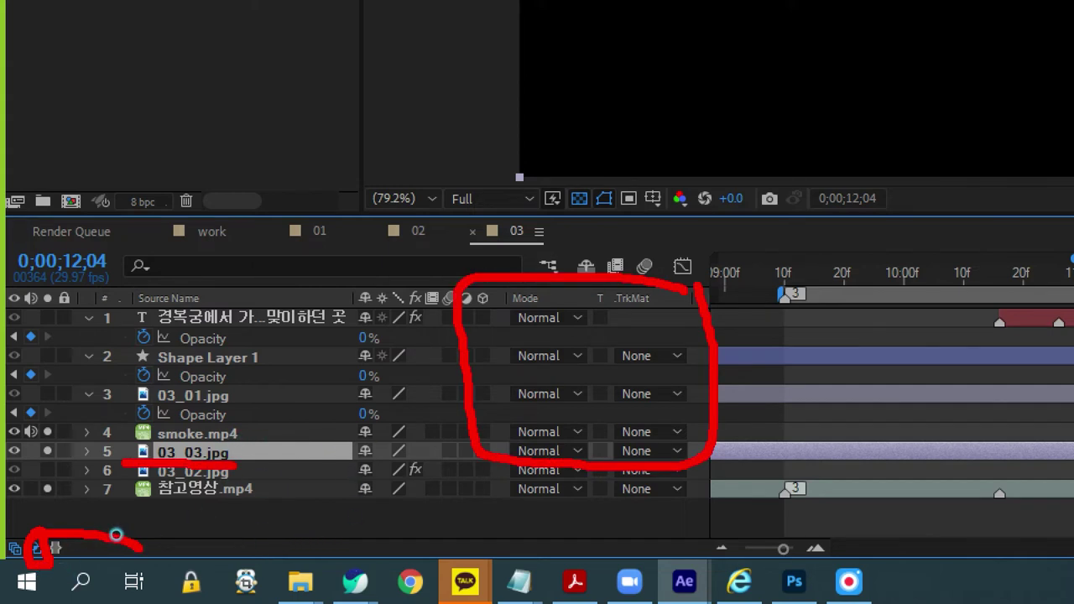
mouse_move(224, 424)
left_mouse_down()
mouse_move(246, 395)
mouse_move(227, 427)
mouse_move(277, 425)
left_mouse_up()
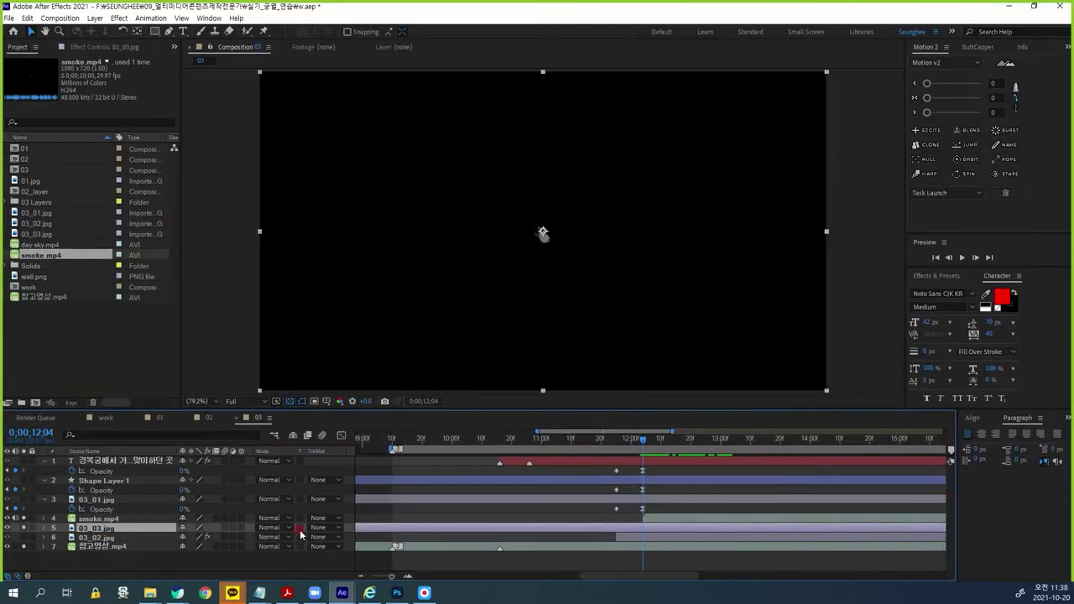
Step: Try Alpha Matte "smoke.mp4" as the track matte of 03_03.jpg and check it at 0;00;12;12
left_click(319, 528)
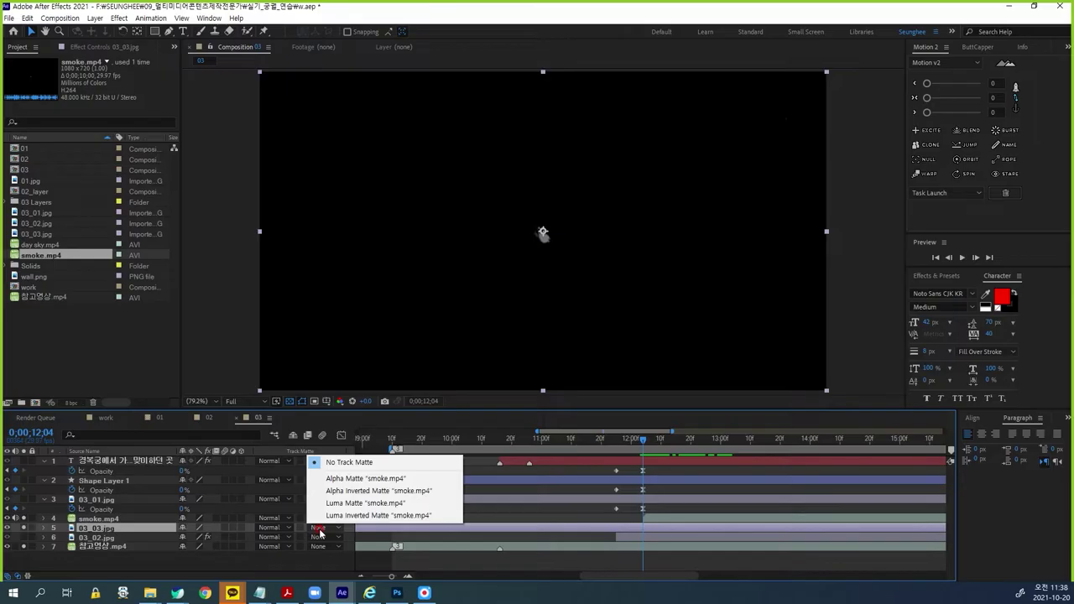
left_click(377, 479)
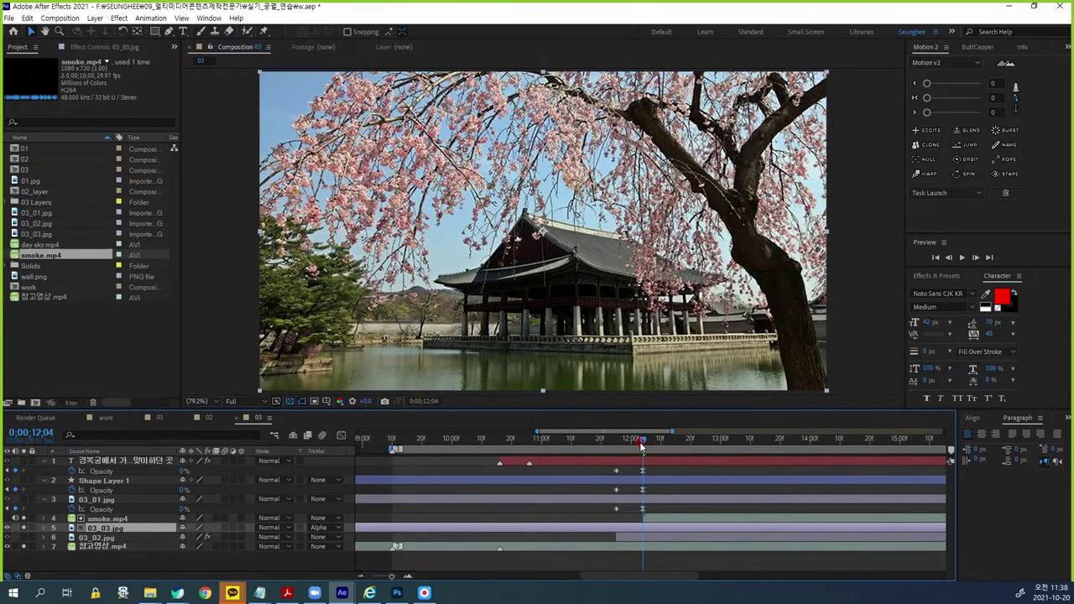
left_click_drag(646, 442, 667, 442)
Step: Unsolo 03_03.jpg, smoke.mp4 and the reference video, and check the composite at 0;00;12;15
left_click_drag(23, 528, 23, 518)
left_click(24, 547)
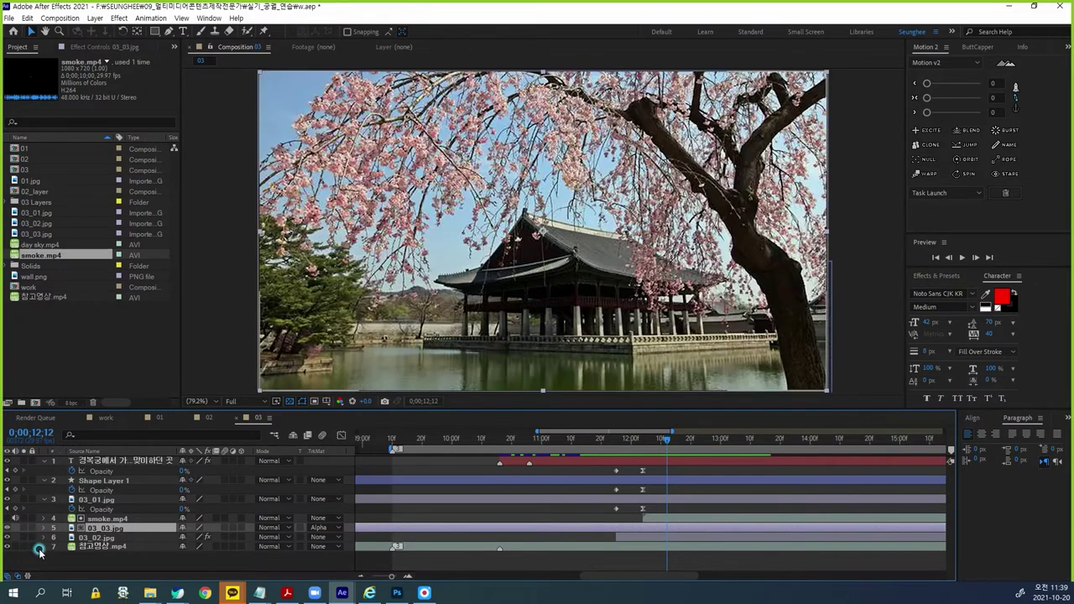
mouse_move(676, 439)
left_mouse_down()
mouse_move(644, 450)
mouse_move(676, 453)
left_mouse_up()
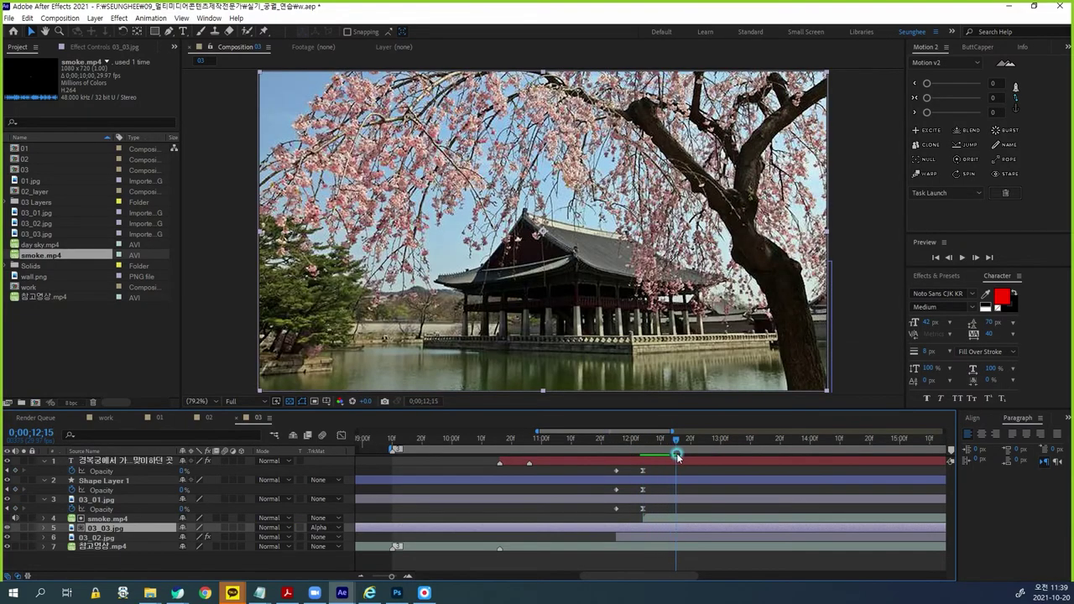
Step: Set the track matte of 03_03.jpg to Luma Matte "smoke.mp4" and check it at 0;00;12;24
left_click(117, 517)
left_click(126, 528)
left_click(320, 528)
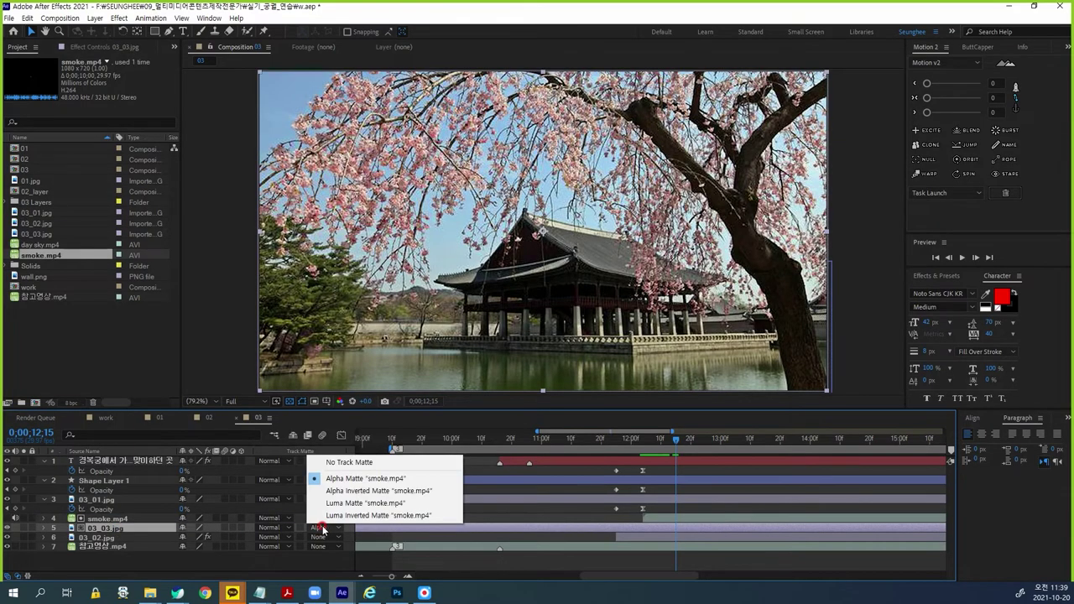
left_click(365, 503)
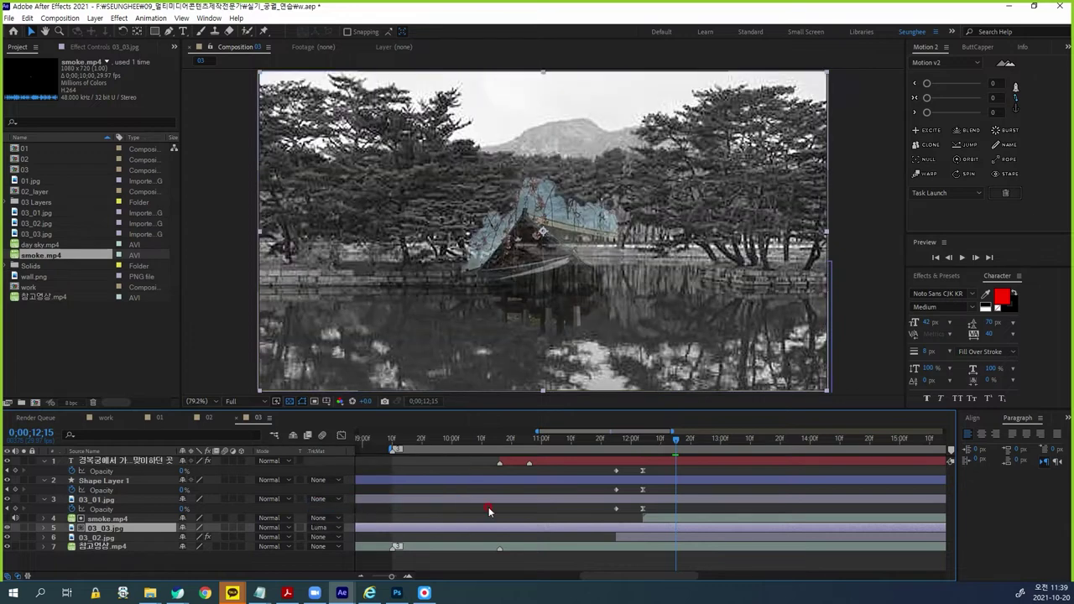
left_click_drag(678, 450, 702, 459)
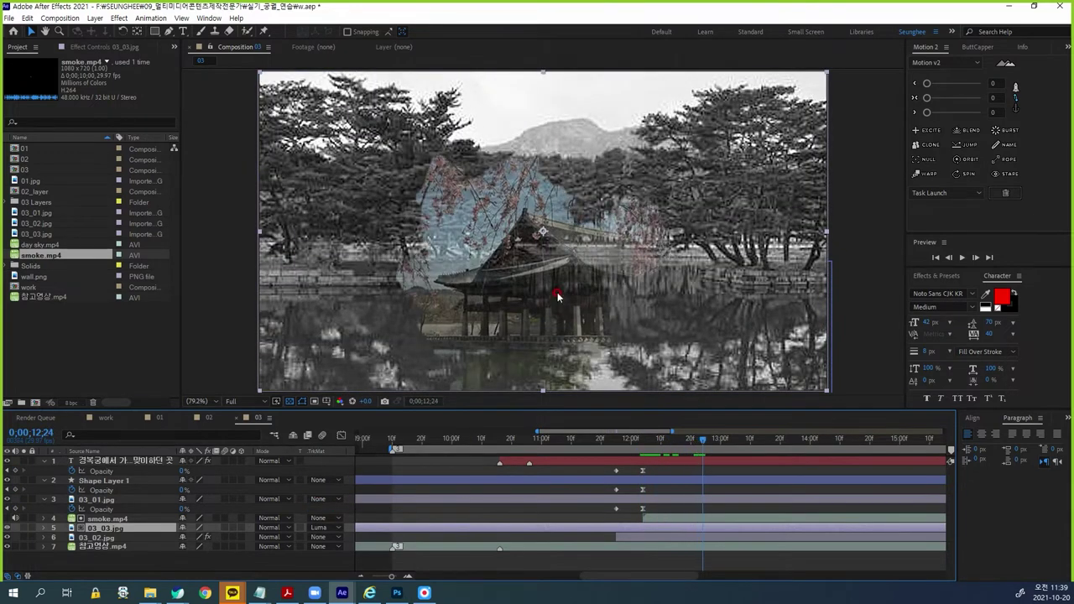
Step: Make the smoke.mp4 layer visible and apply the Levels effect to it
left_click(108, 518)
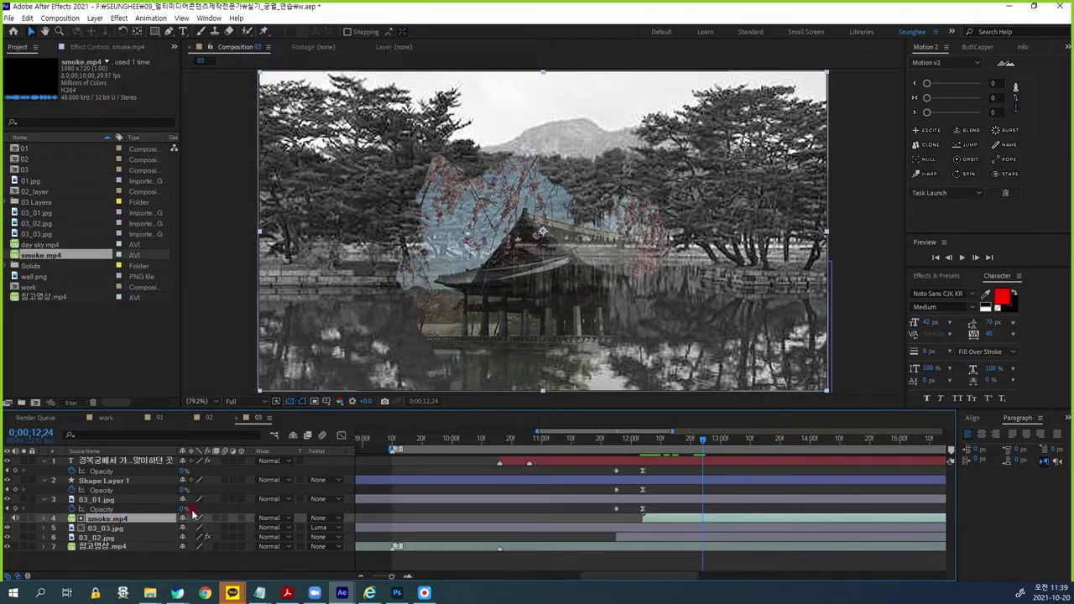
left_click(24, 519)
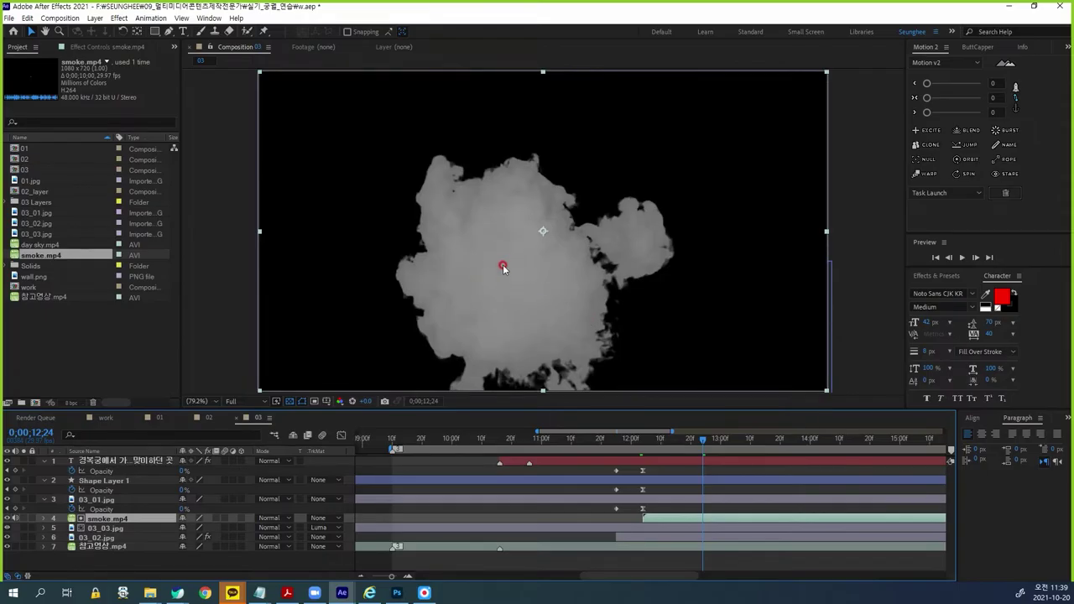
left_click(119, 18)
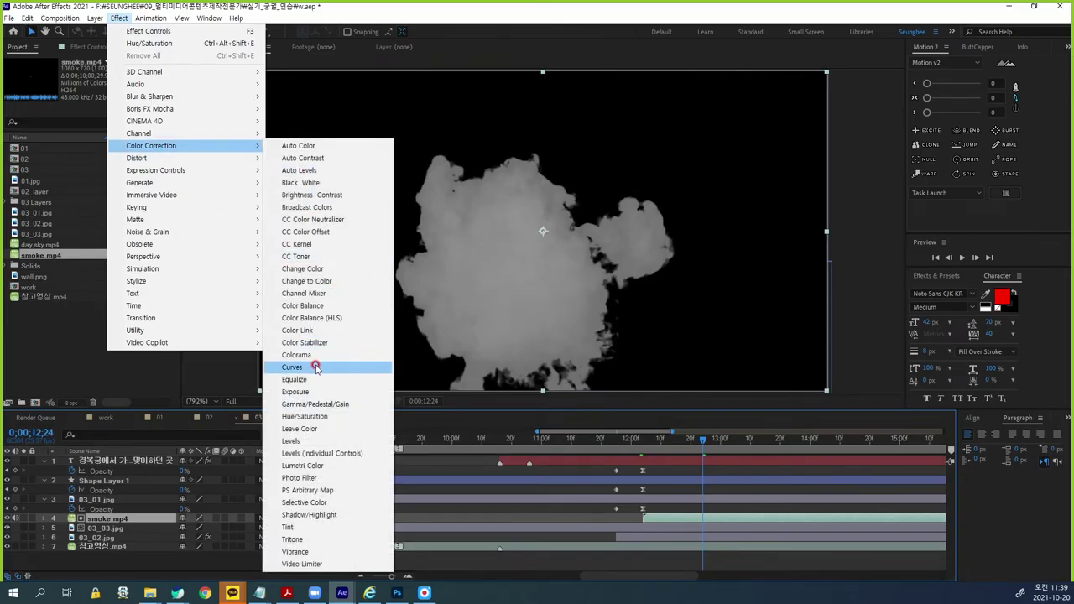
left_click(294, 441)
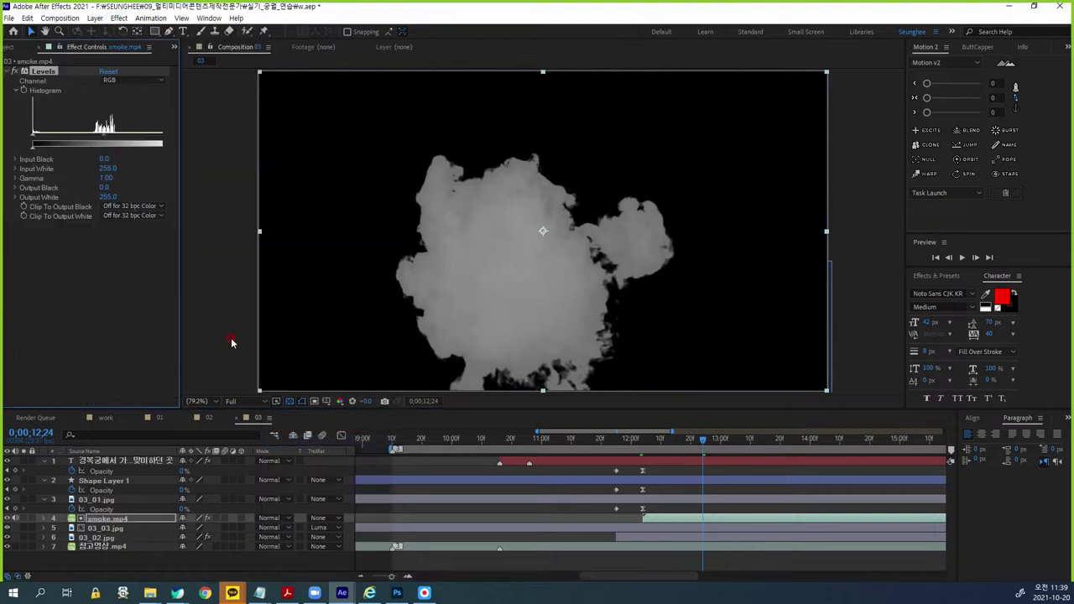
Step: Set the Levels Input White of smoke.mp4 to 35.7 and hide the layer again
left_click(108, 169)
left_click_drag(107, 169, 66, 174)
left_click(223, 299)
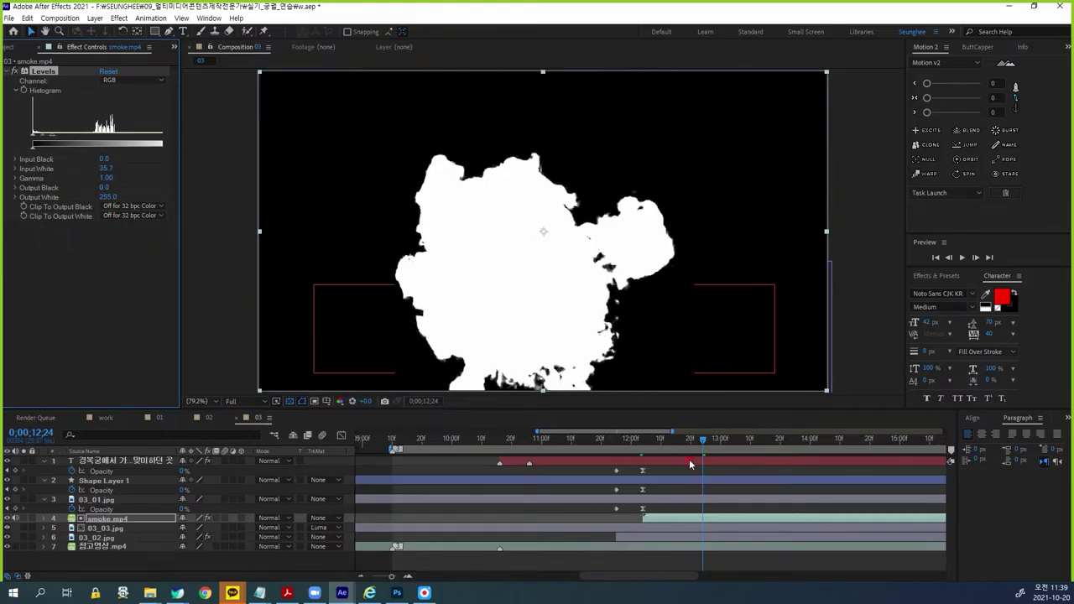
left_click(8, 519)
left_click(34, 526)
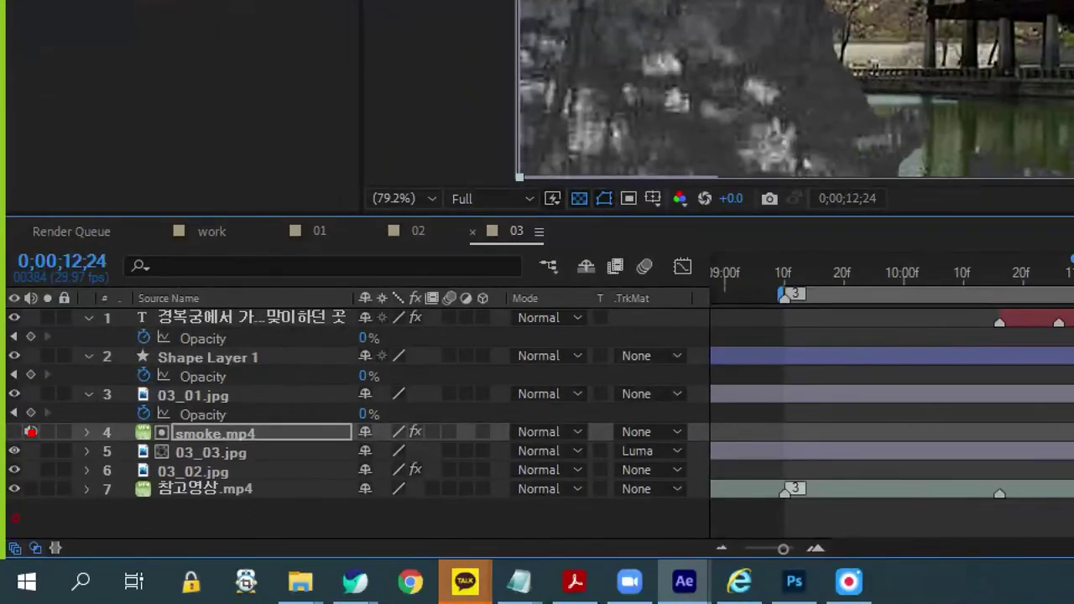
mouse_move(16, 520)
left_mouse_down()
mouse_move(1, 521)
mouse_move(11, 510)
left_mouse_up()
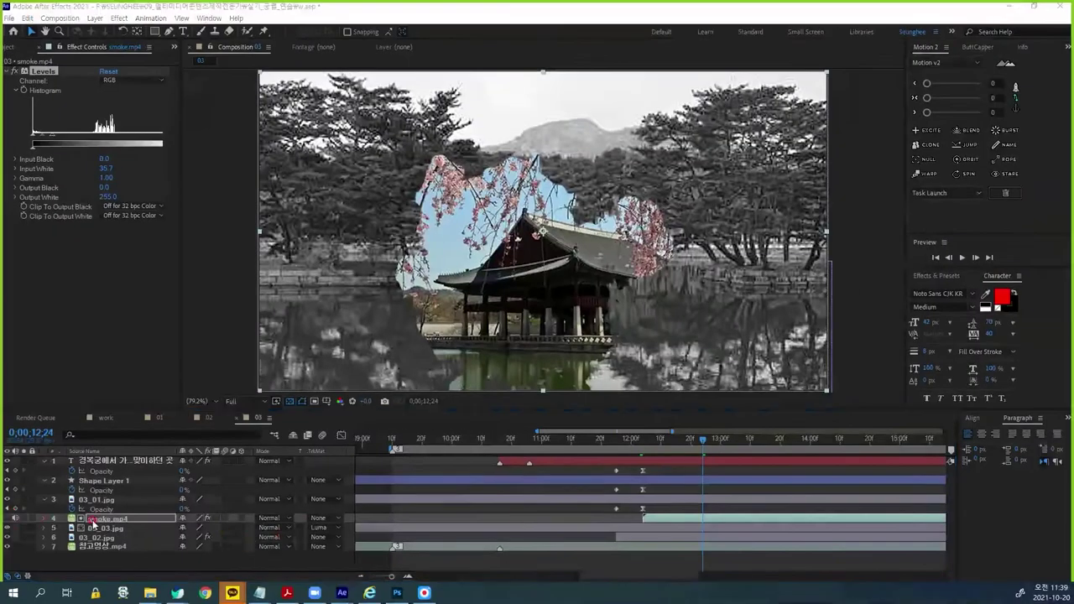
Step: Preview the smoke reveal of 03_03.jpg from 0;00;12;04
left_click(687, 443)
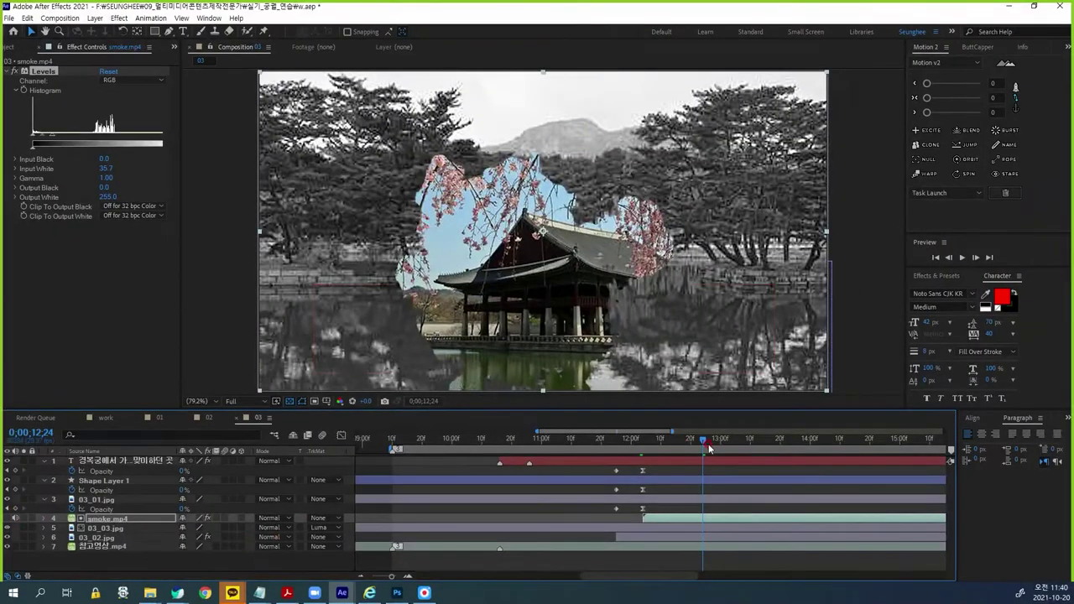
left_click(646, 447)
left_click(317, 530)
left_click(725, 505)
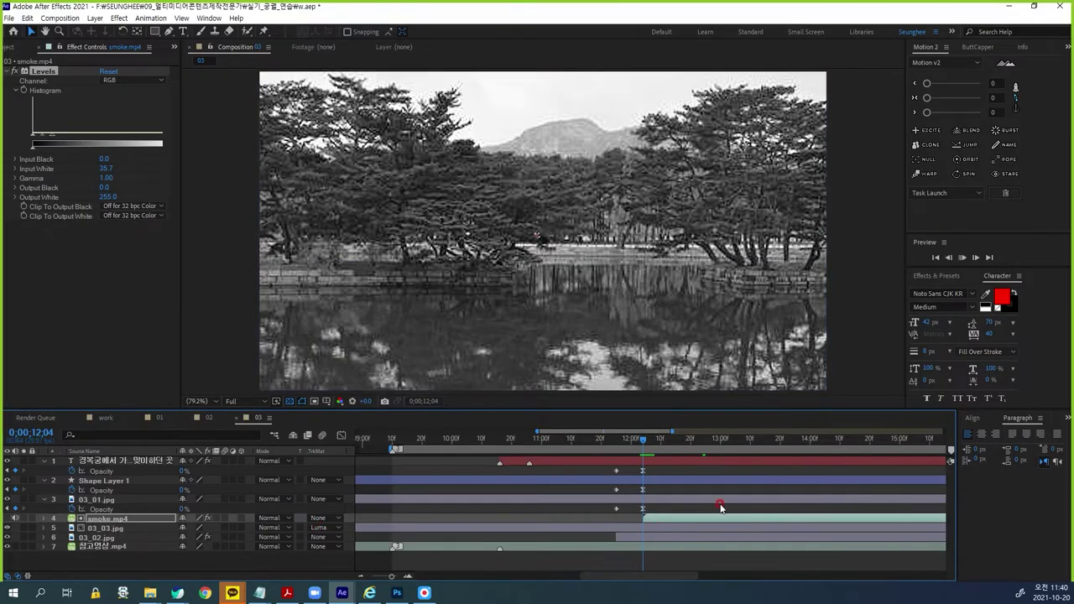
key("space")
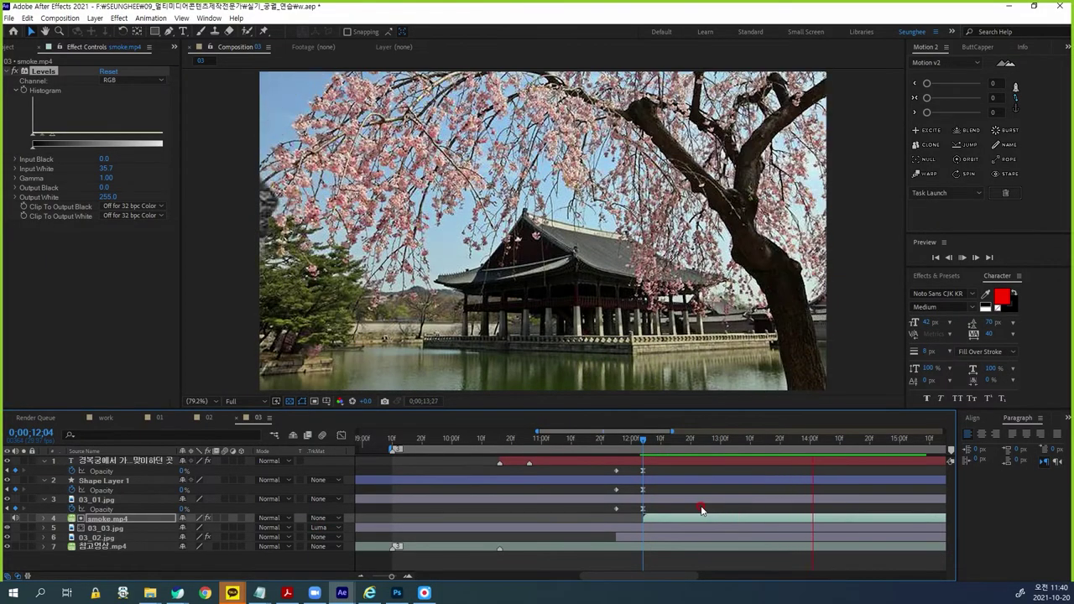
key("space")
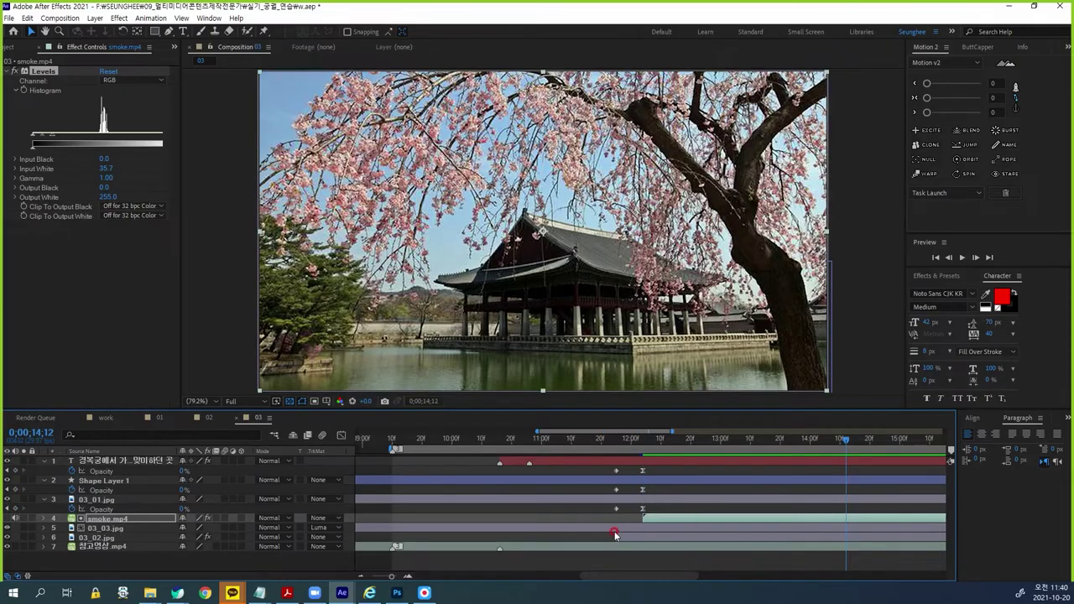
Step: Solo the reference video 참고영상.mp4 and scrub from 0;00;12;05 to 0;00;12;19 to study the reveal
left_click(24, 548)
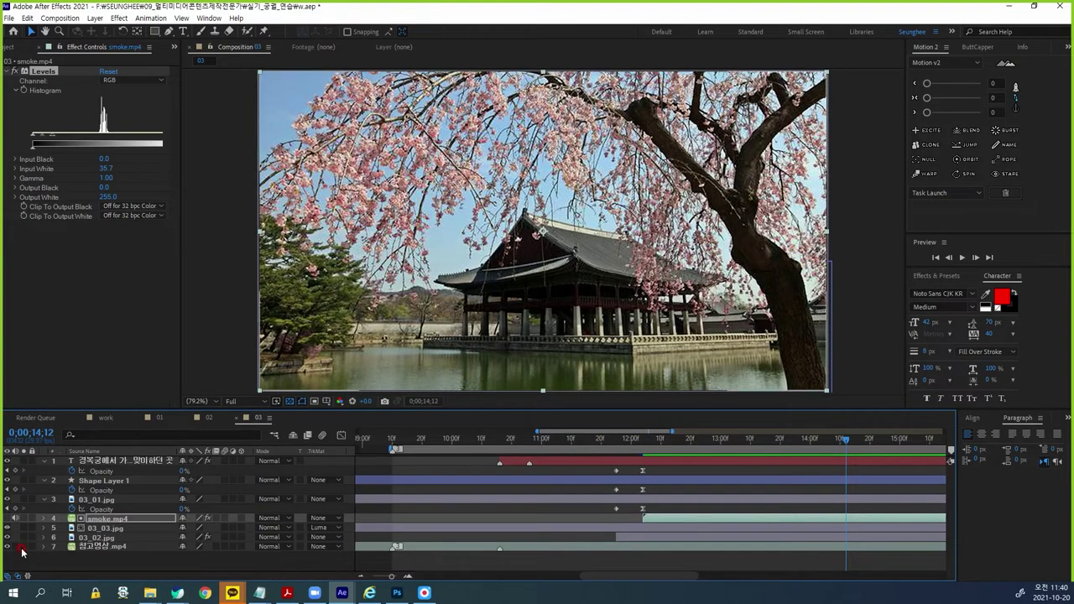
left_click(469, 567)
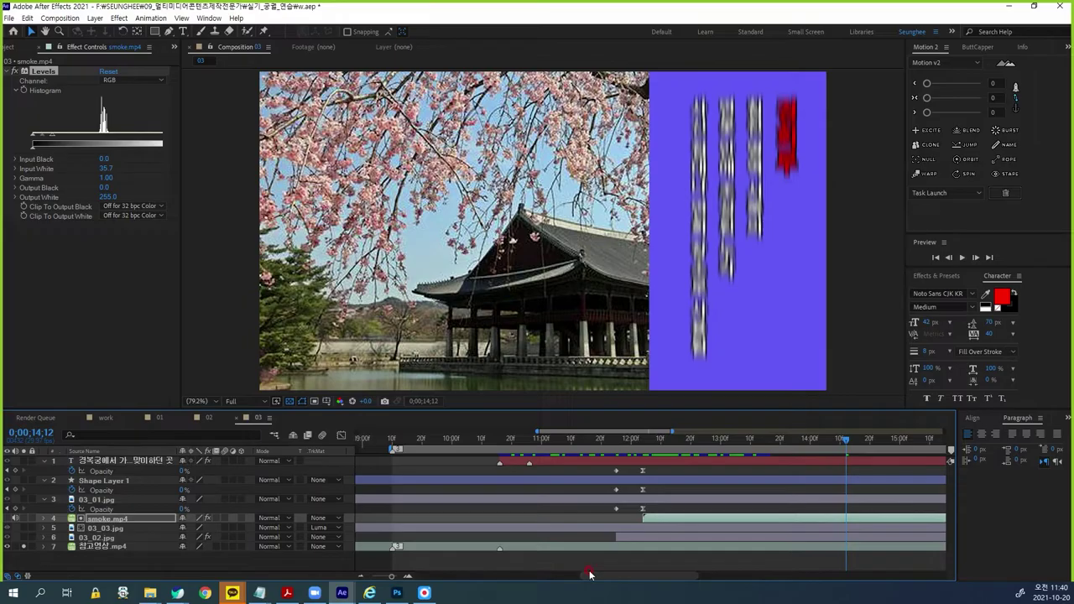
left_click(851, 400)
left_click(645, 440)
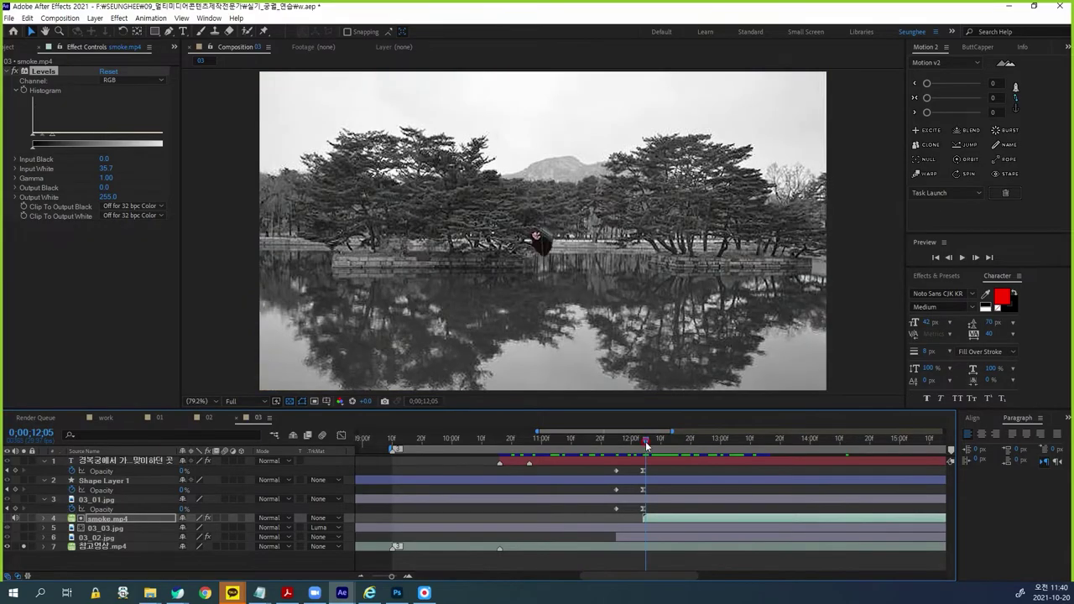
left_click_drag(643, 445, 685, 452)
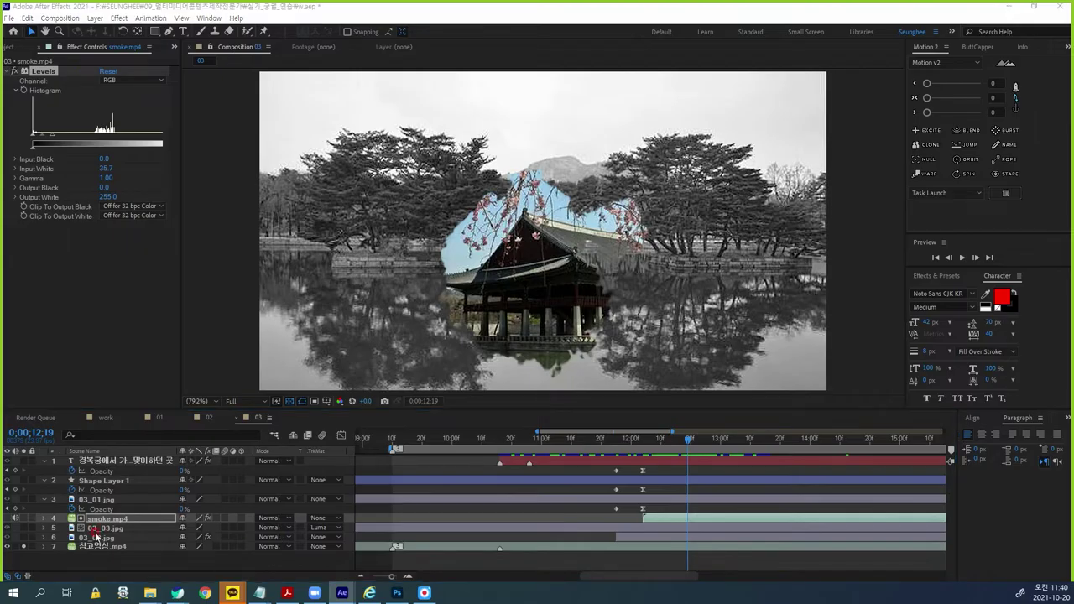
Step: Add a Scale keyframe to 03_03.jpg at 0;00;12;19
left_click(107, 529)
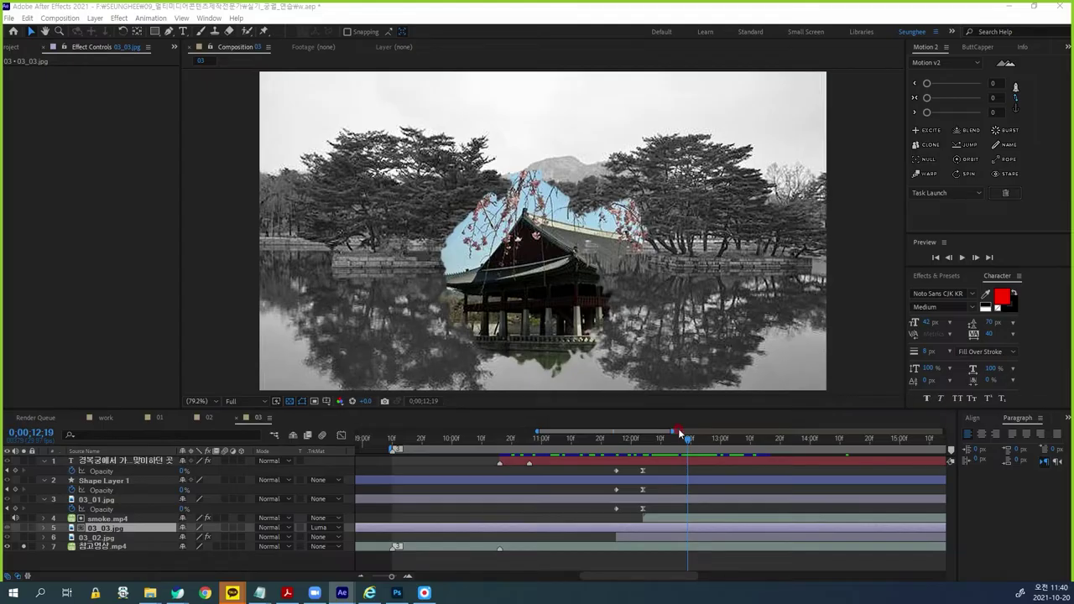
key("alt+shift+s")
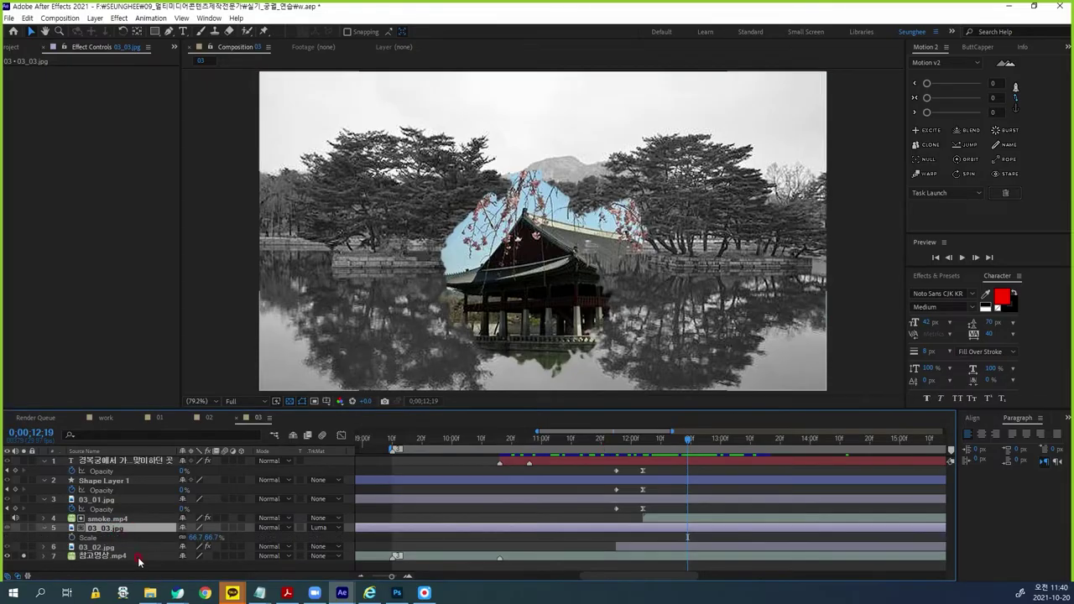
left_click(77, 538)
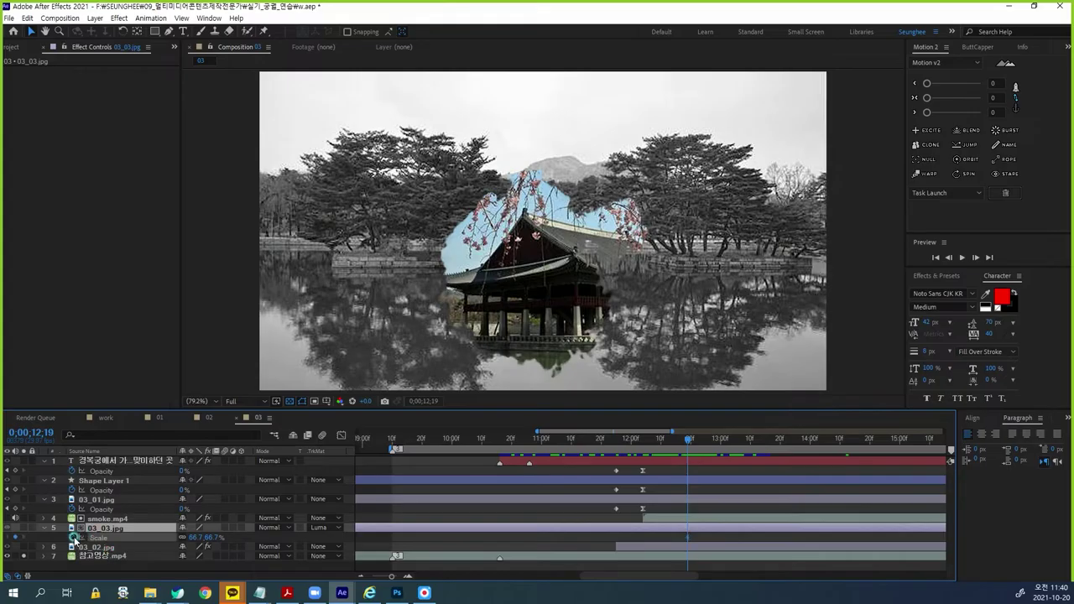
Step: Solo 03_03.jpg, set its Scale to 79.7% at 0;00;13;10, and ease that keyframe
left_click_drag(688, 443, 751, 457)
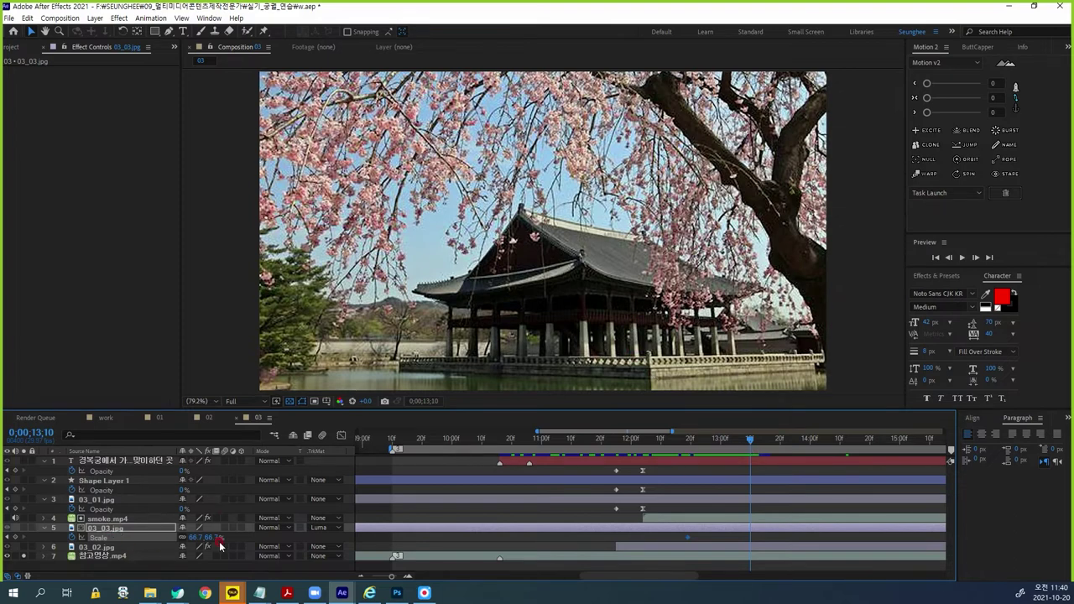
left_click(26, 530)
left_click_drag(209, 537, 216, 536)
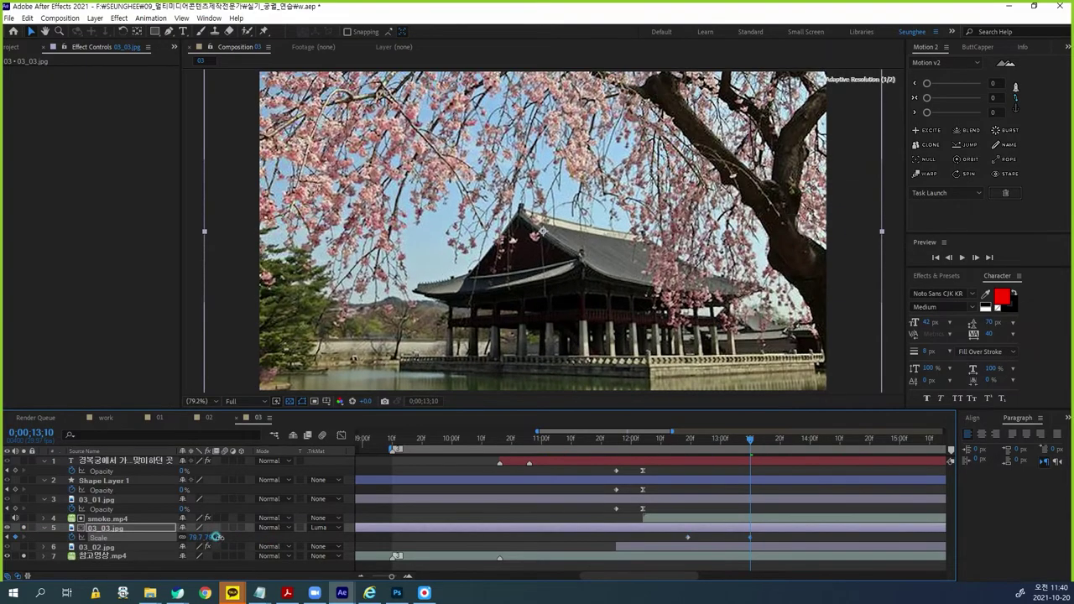
left_click(24, 528)
left_click(25, 528)
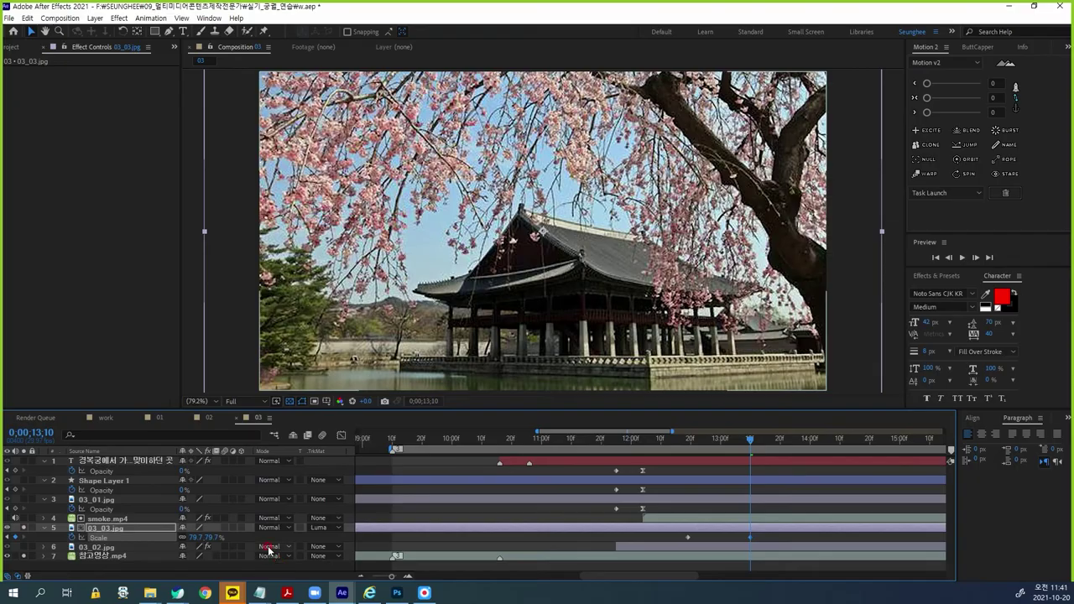
left_click_drag(757, 536, 740, 544)
left_click(751, 528)
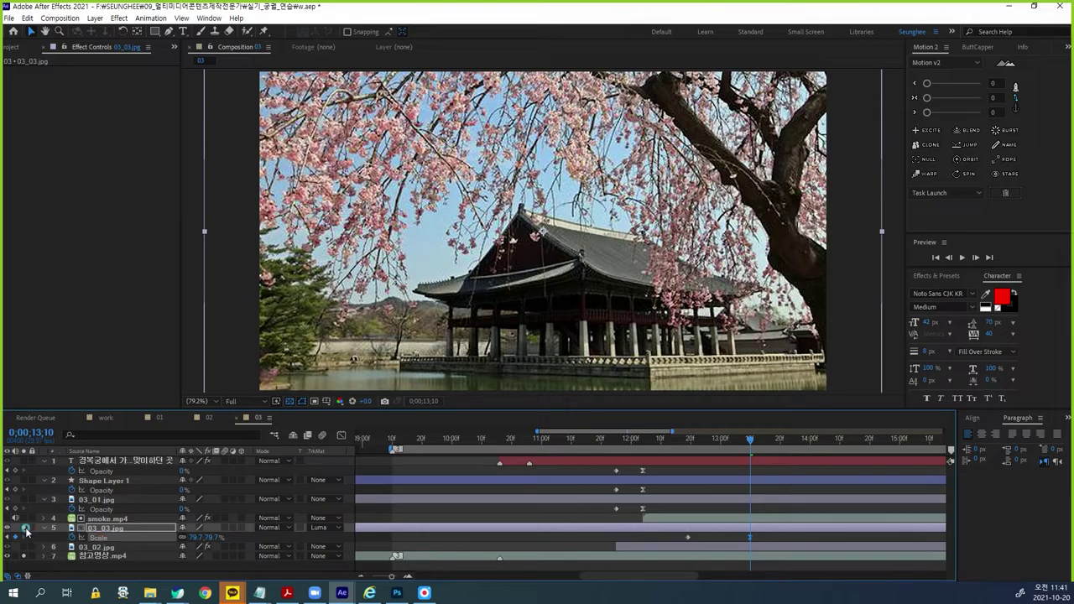
Step: Turn off the reference video's solo, preview the scaling reveal from 0;00;12;02, and check the frame at 0;00;13;10
left_click(24, 555)
left_click(637, 438)
left_click(640, 503)
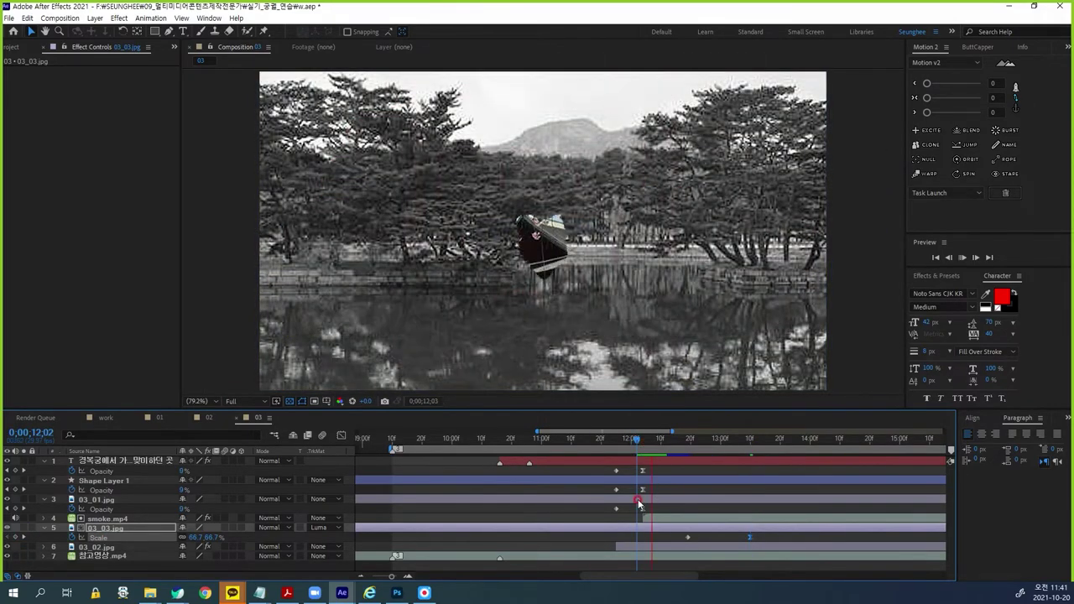
key("space")
left_click(775, 542)
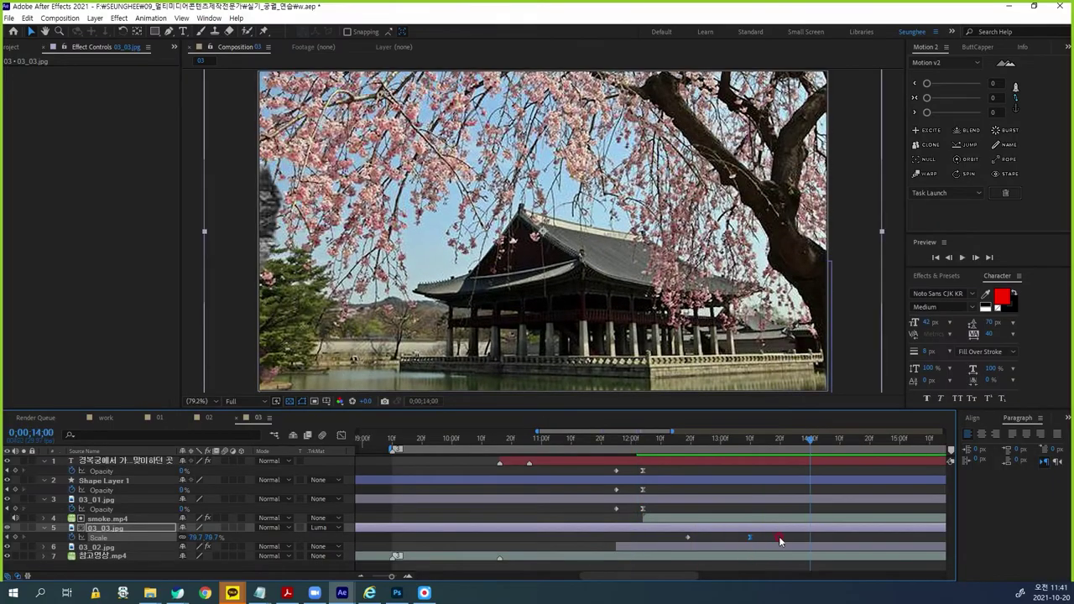
left_click(705, 456)
left_click_drag(703, 456, 748, 467)
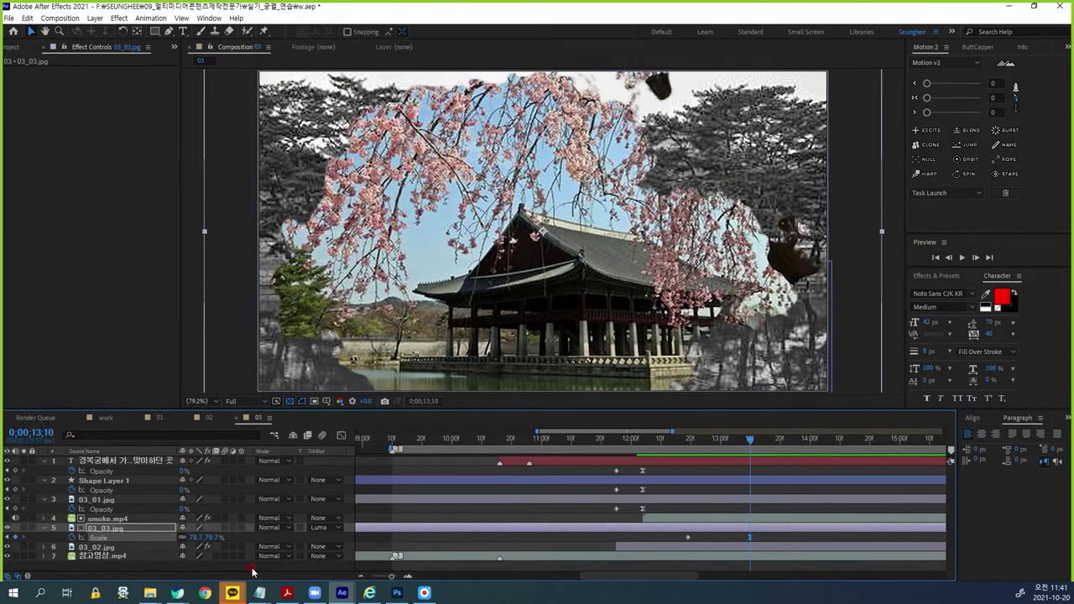
Step: Solo the reference video 참고영상.mp4 again and examine the blur on the color image around 0;00;13;06
left_click(22, 559)
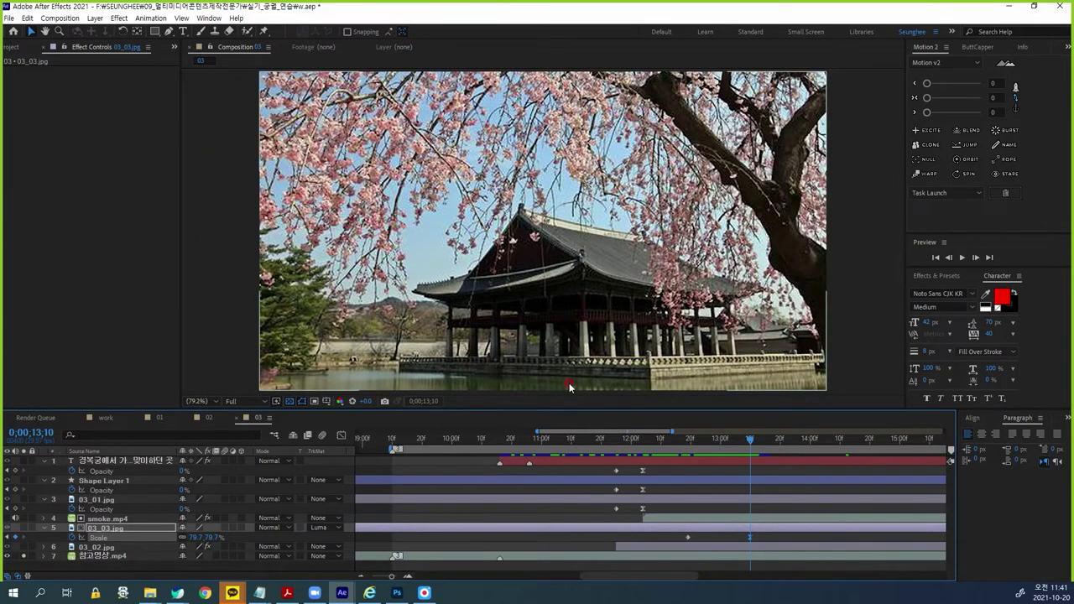
left_click(712, 442)
left_click_drag(711, 445, 739, 441)
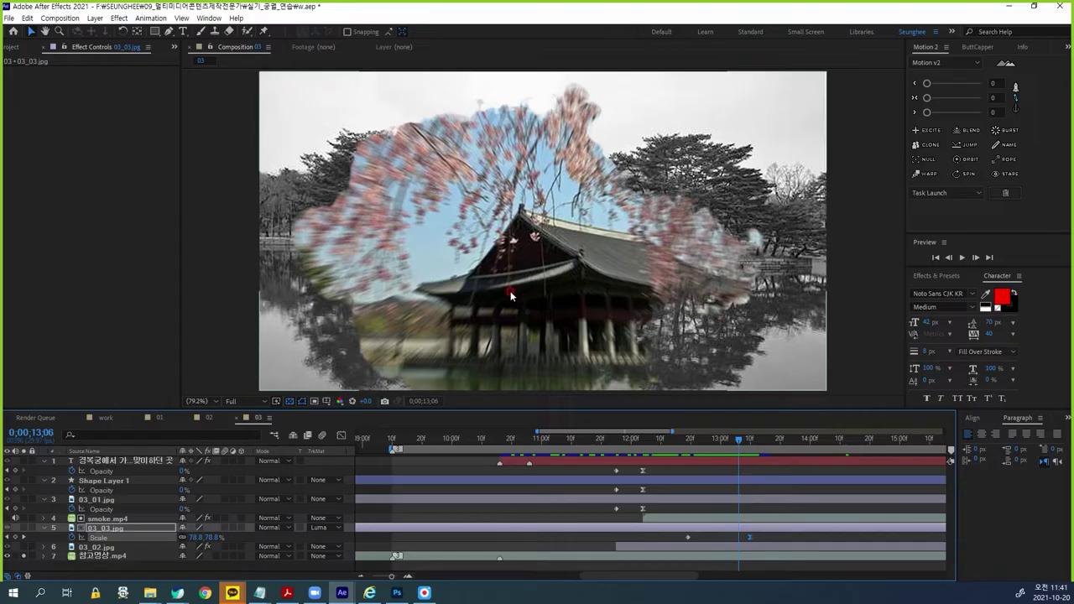
left_click_drag(479, 268, 343, 329)
left_click_drag(496, 303, 450, 375)
left_click_drag(518, 312, 552, 401)
left_click_drag(549, 329, 623, 383)
left_click_drag(609, 316, 662, 359)
left_click_drag(645, 307, 708, 352)
key("Escape")
Step: Apply Radial Blur to 03_03.jpg at 0;00;12;19 and set its Type to Zoom
left_click(105, 528)
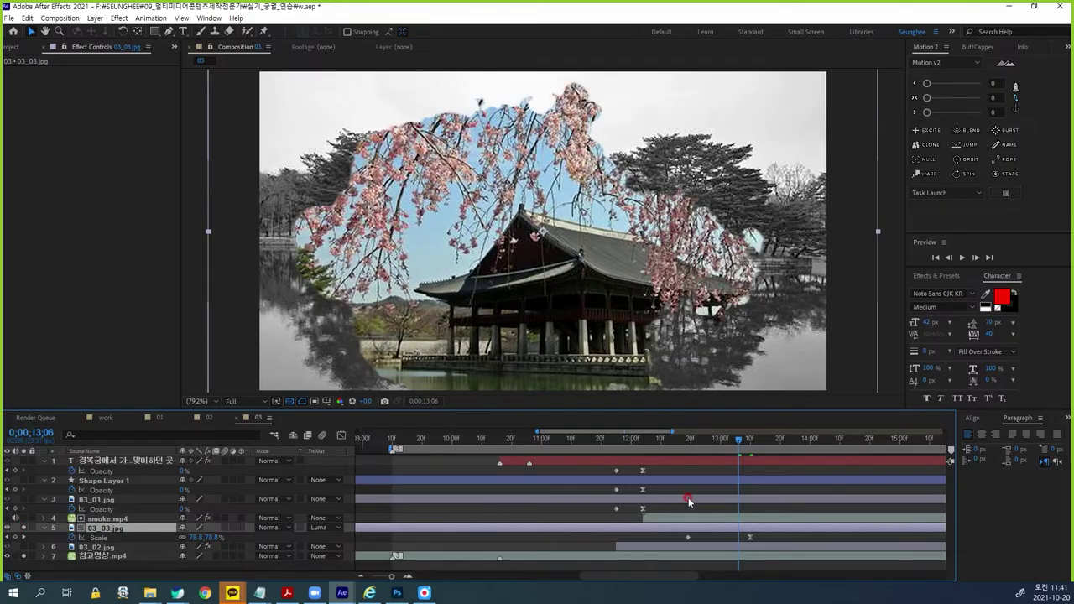
left_click_drag(738, 455, 687, 456)
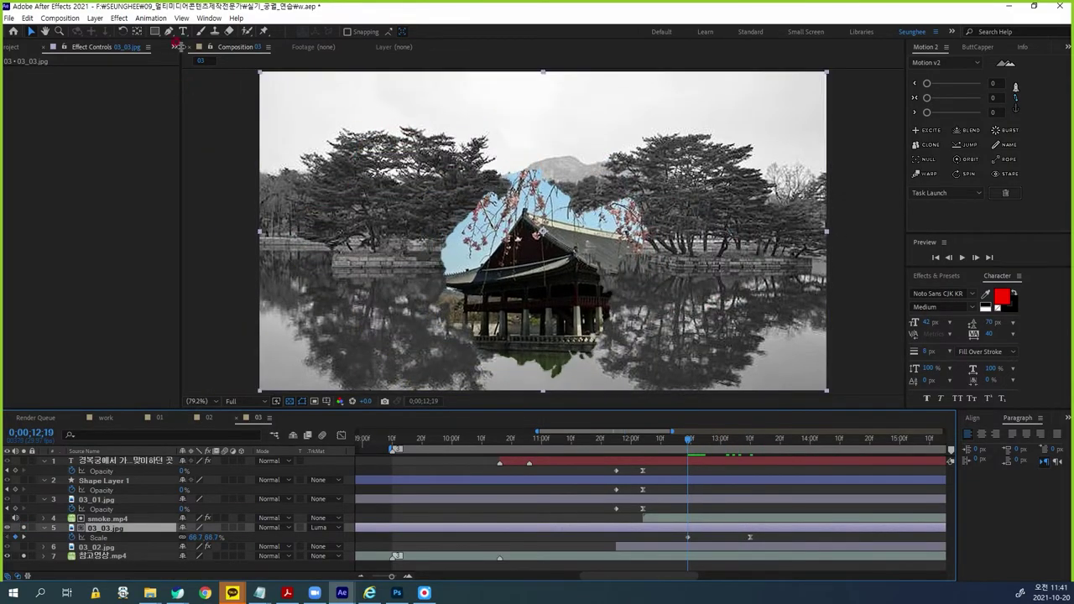
left_click(120, 17)
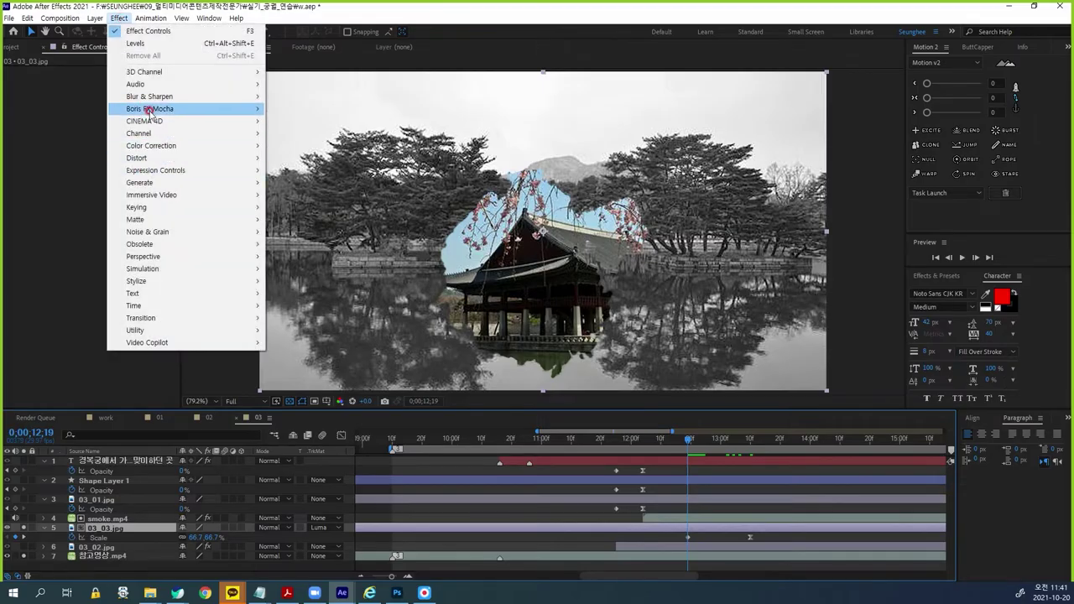
mouse_move(157, 102)
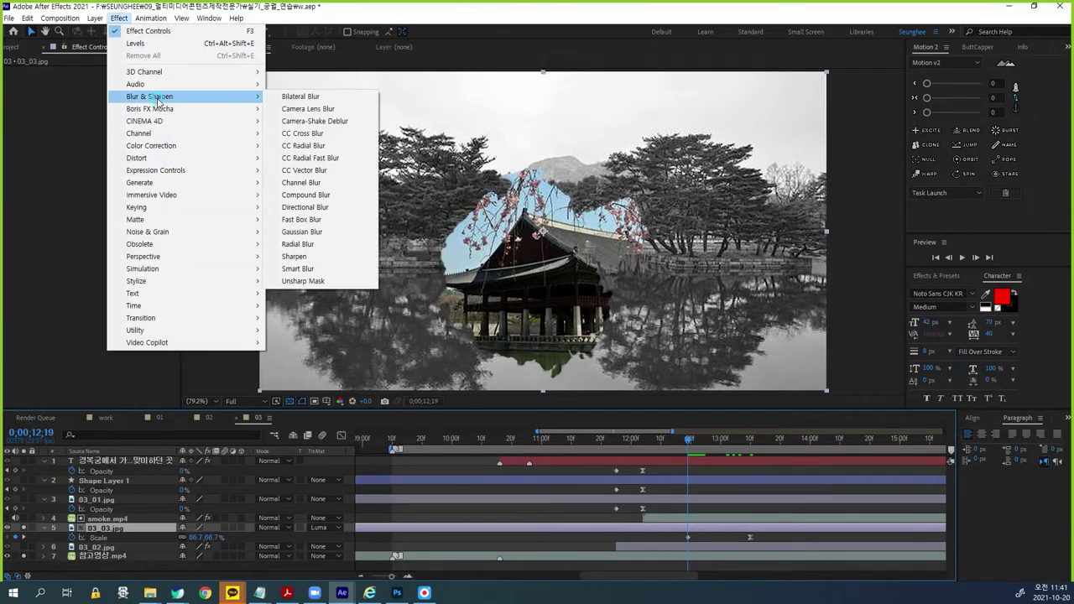
left_click(295, 243)
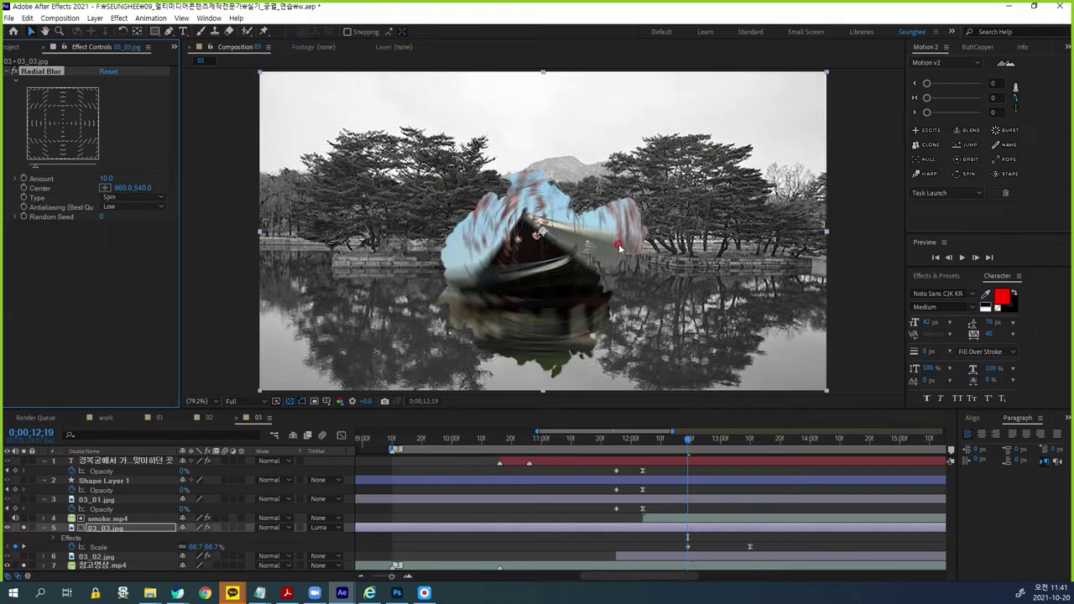
left_click(117, 198)
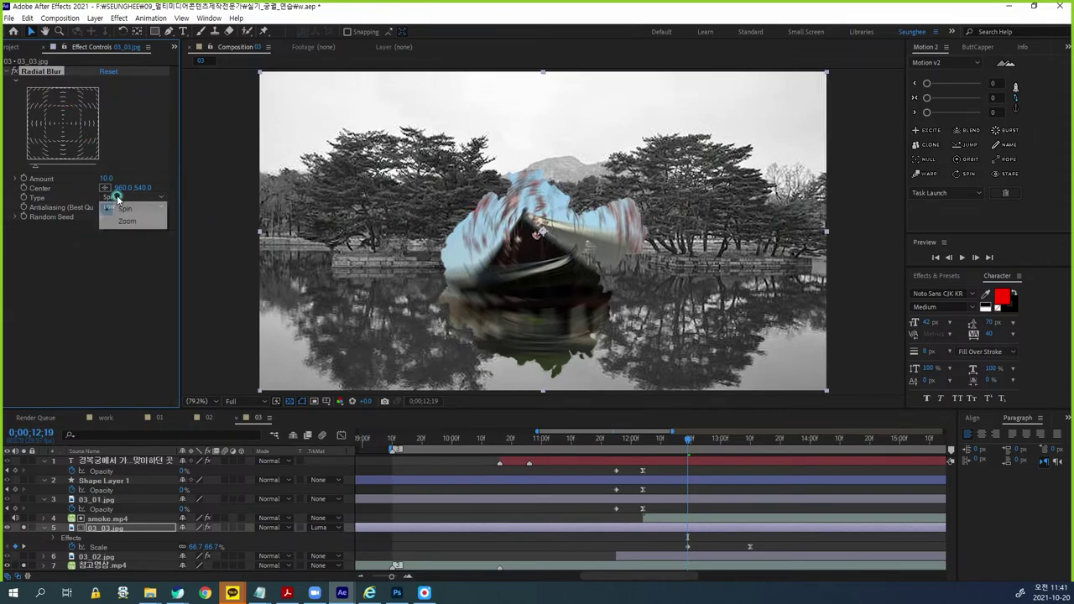
left_click(129, 222)
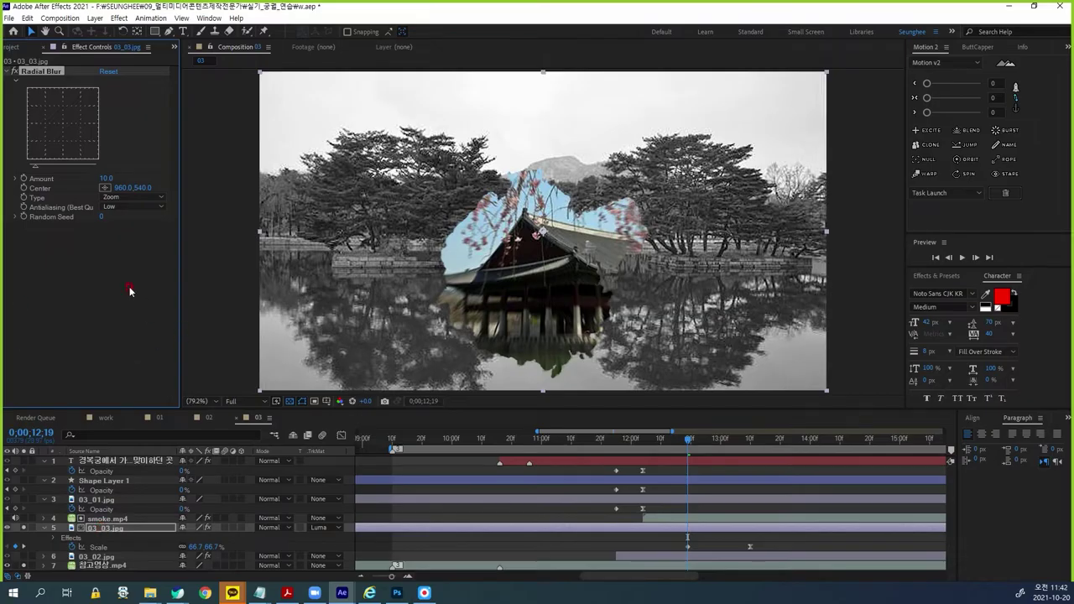
Step: Keyframe the Radial Blur Amount of 03_03.jpg at 0 on 0;00;12;19 and reveal the layer's keyframed properties
left_click(105, 177)
type("0")
key("Return")
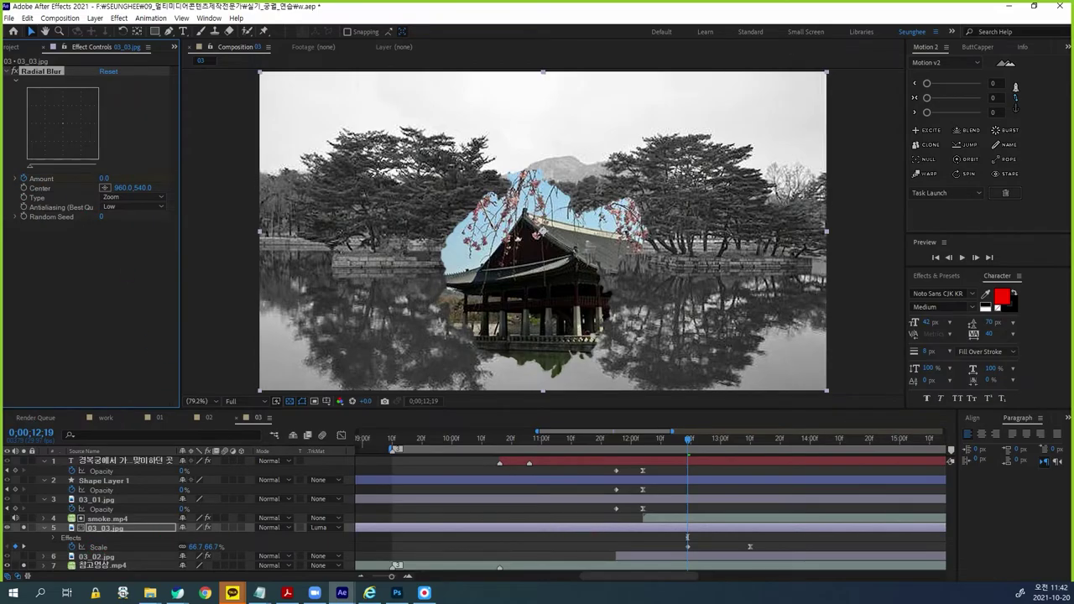
left_click(99, 528)
key("u")
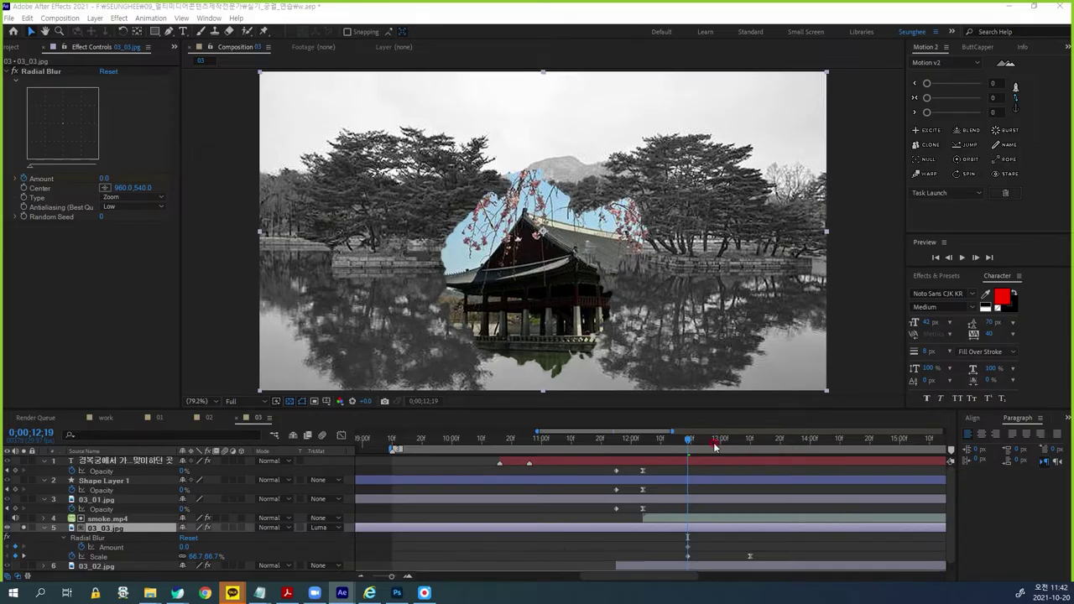
Step: Compare with the reference video and set the Radial Blur Amount of 03_03.jpg to 14 at 0;00;13;07
left_click(23, 527)
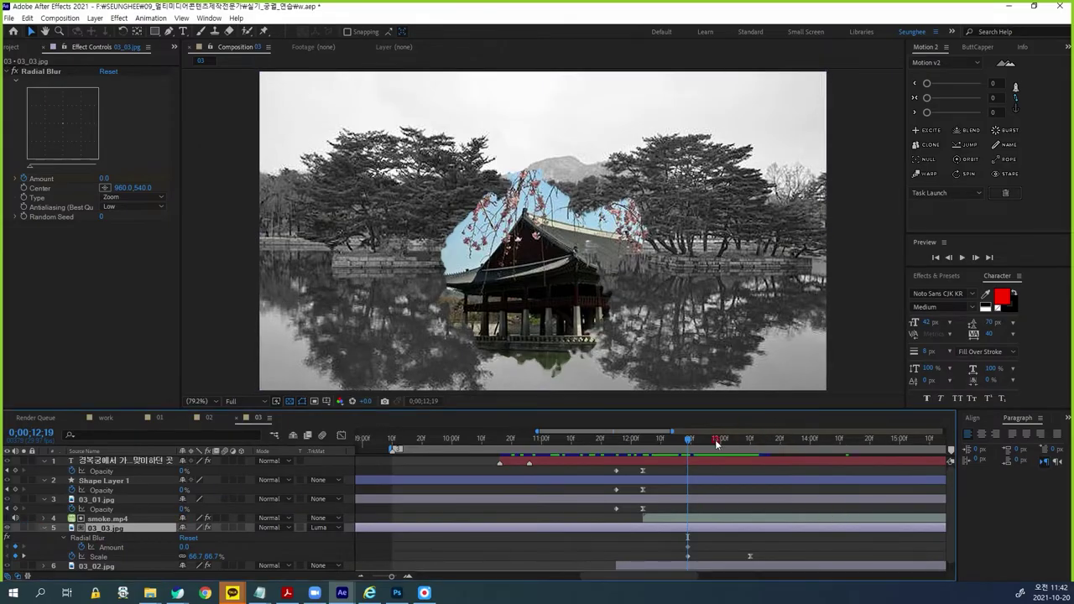
left_click_drag(687, 440, 746, 448)
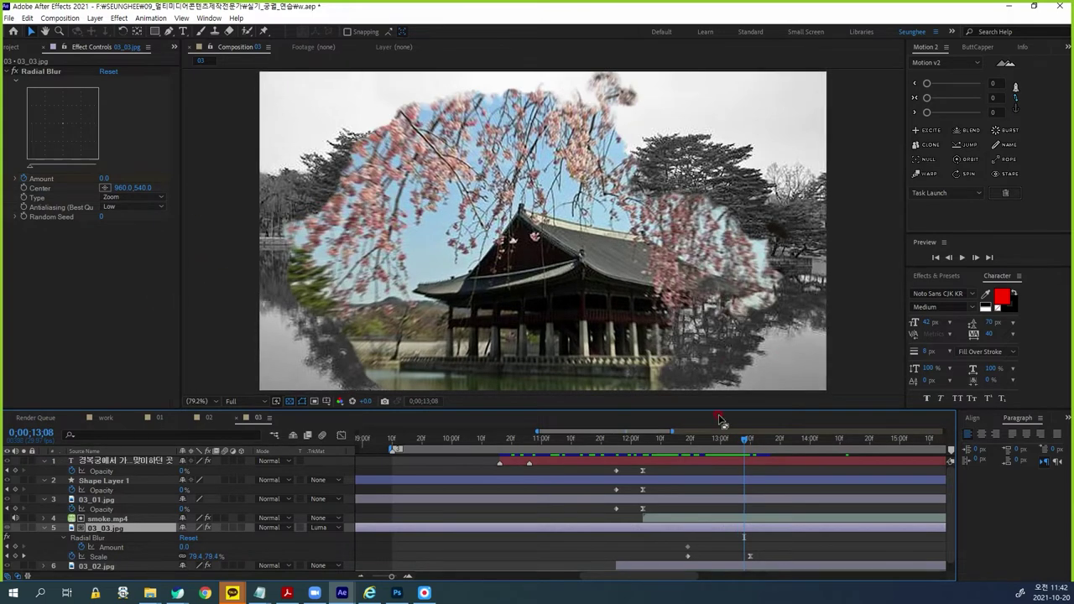
left_click_drag(746, 441, 741, 441)
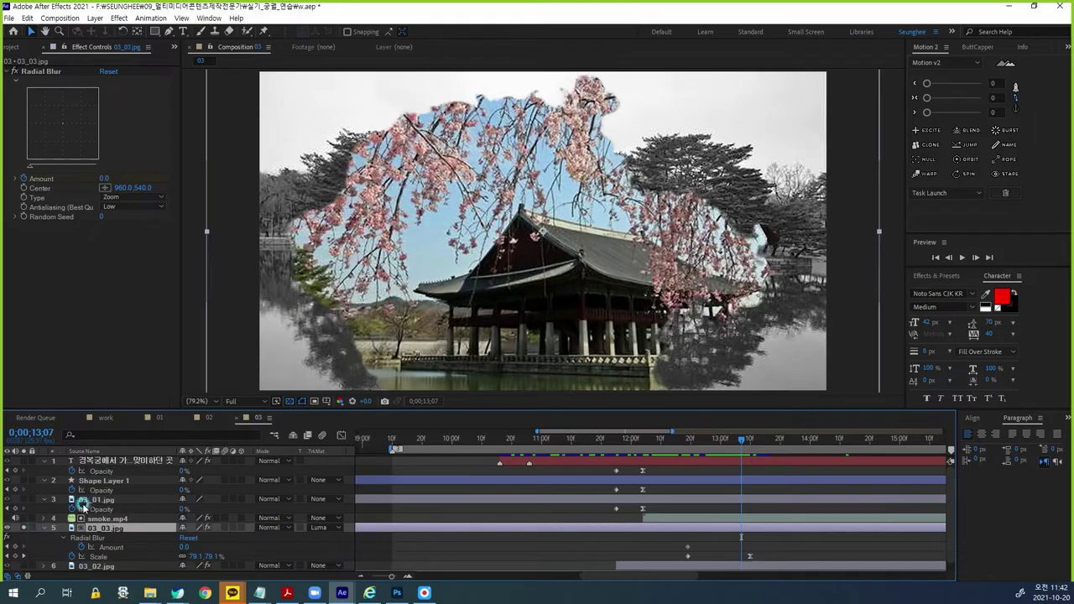
left_click_drag(99, 178, 112, 178)
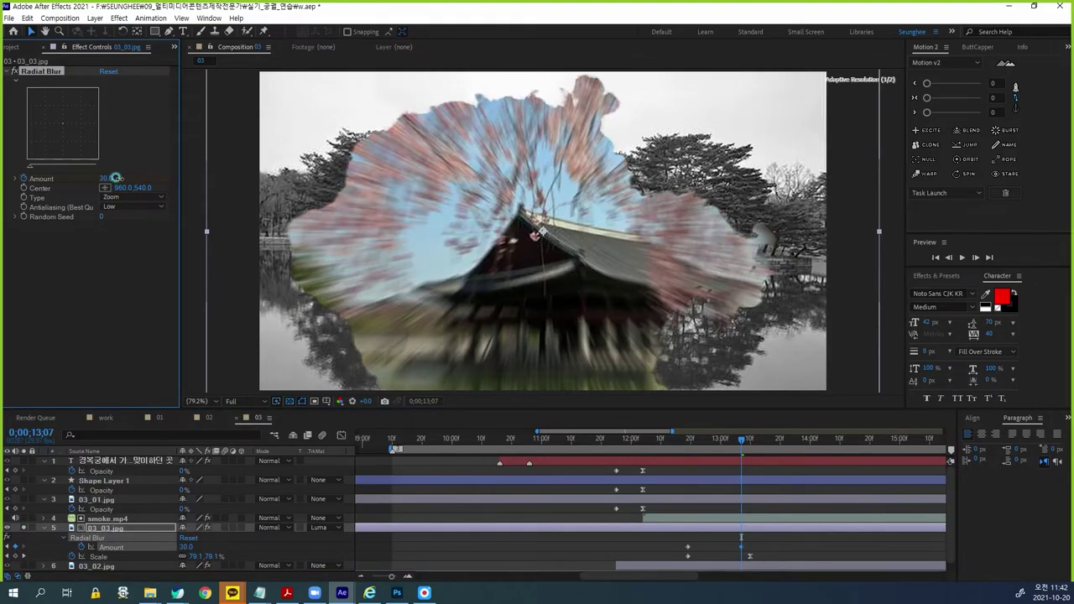
left_click(109, 178)
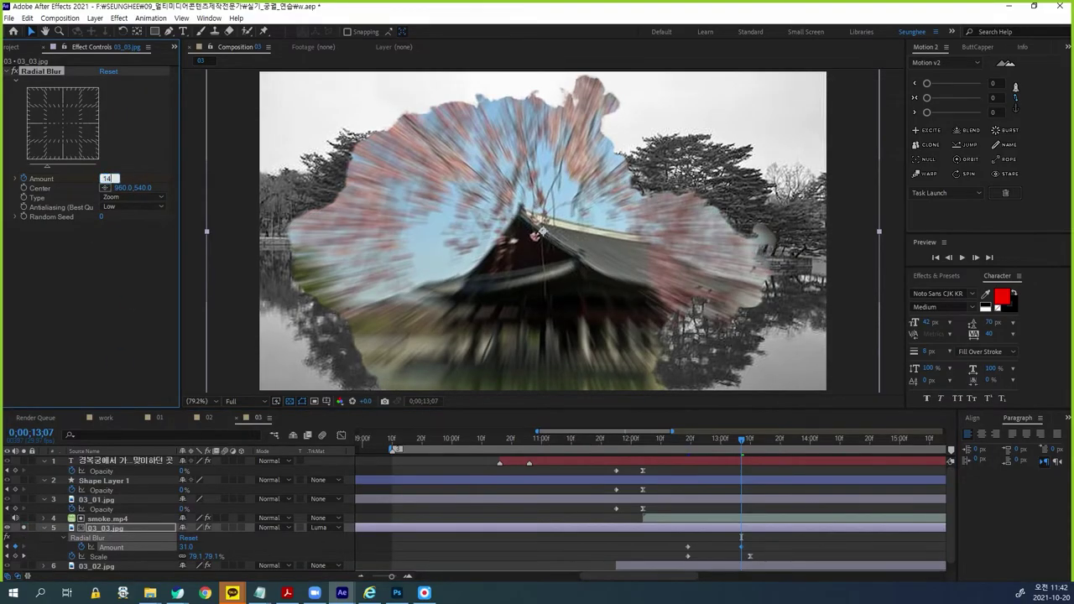
key("Return")
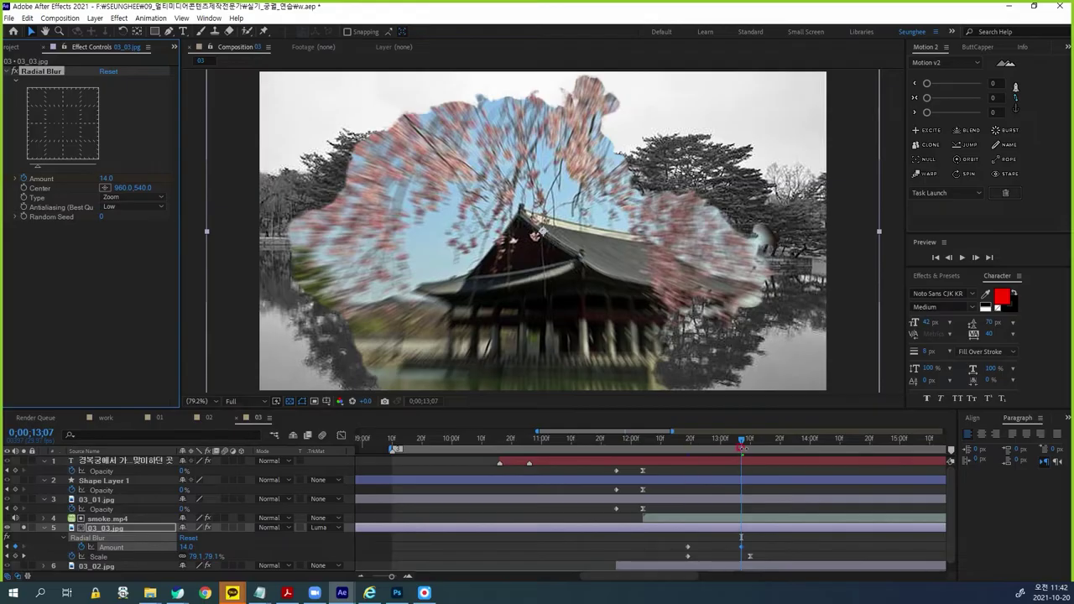
Step: Set the Radial Blur Amount of 03_03.jpg back to 0 at 0;00;13;10
left_click_drag(742, 445, 751, 447)
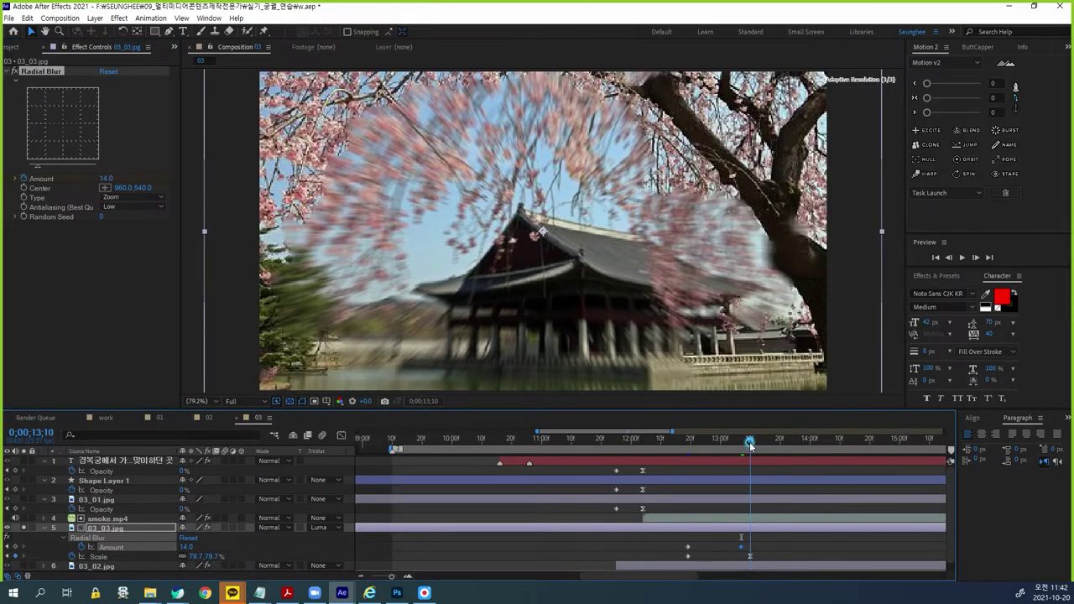
left_click(107, 179)
type("0")
key("Return")
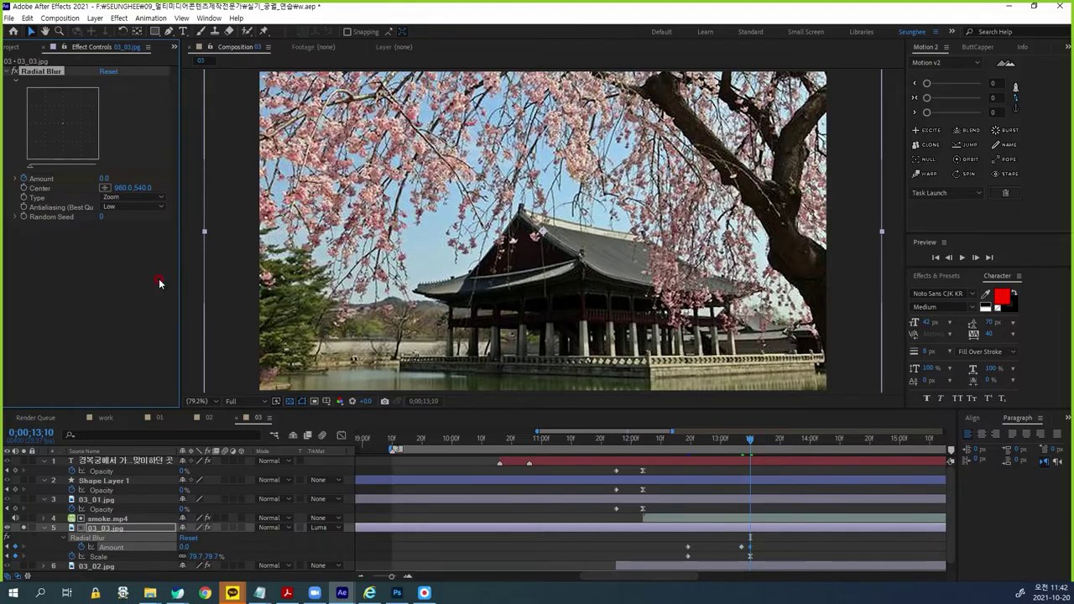
Step: Preview the blurred reveal from 0;00;12;12, turn off the solo of 03_03.jpg, and toggle the reference video's solo
left_click(667, 442)
key("space")
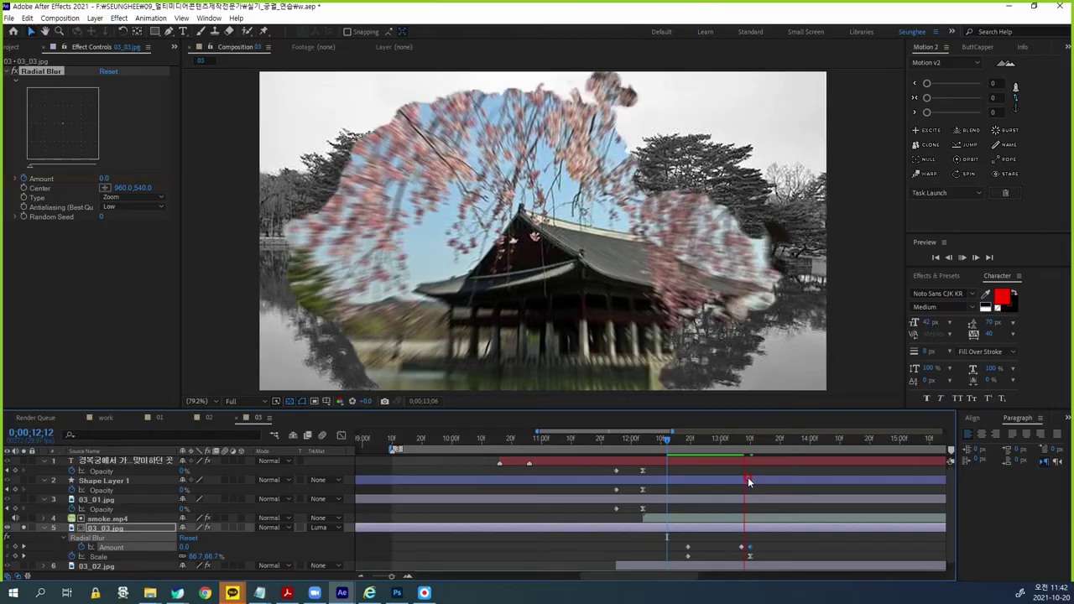
left_click(785, 489)
left_click(24, 528)
left_click(24, 570)
scroll(51, 559, "down", 1)
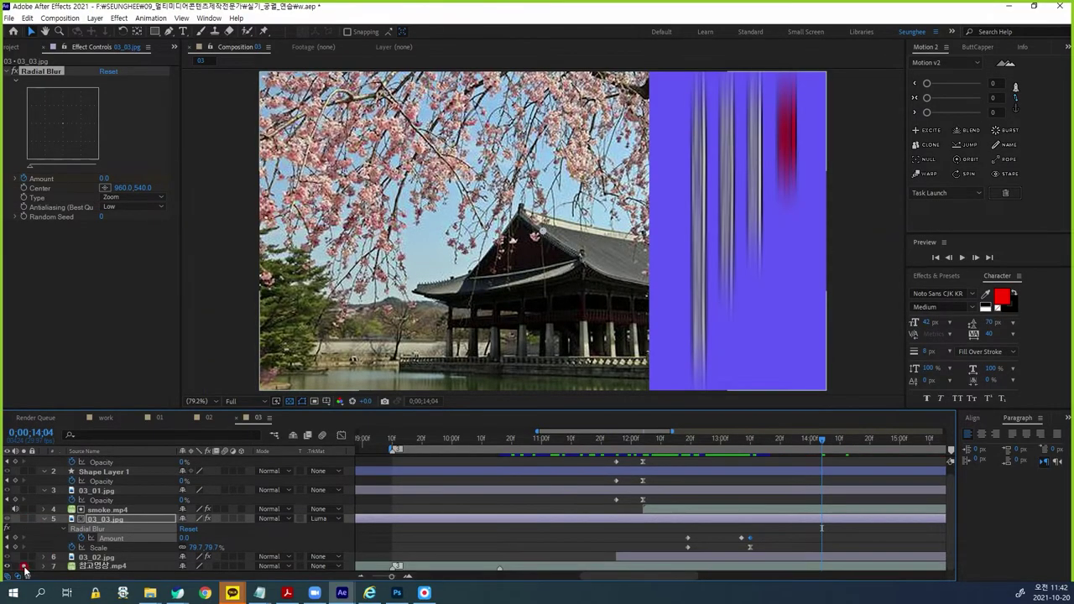
Step: Turn off the reference video's solo and preview the 03_03.jpg reveal from 0;00;12;12
left_click(23, 568)
left_click(667, 438)
key("space")
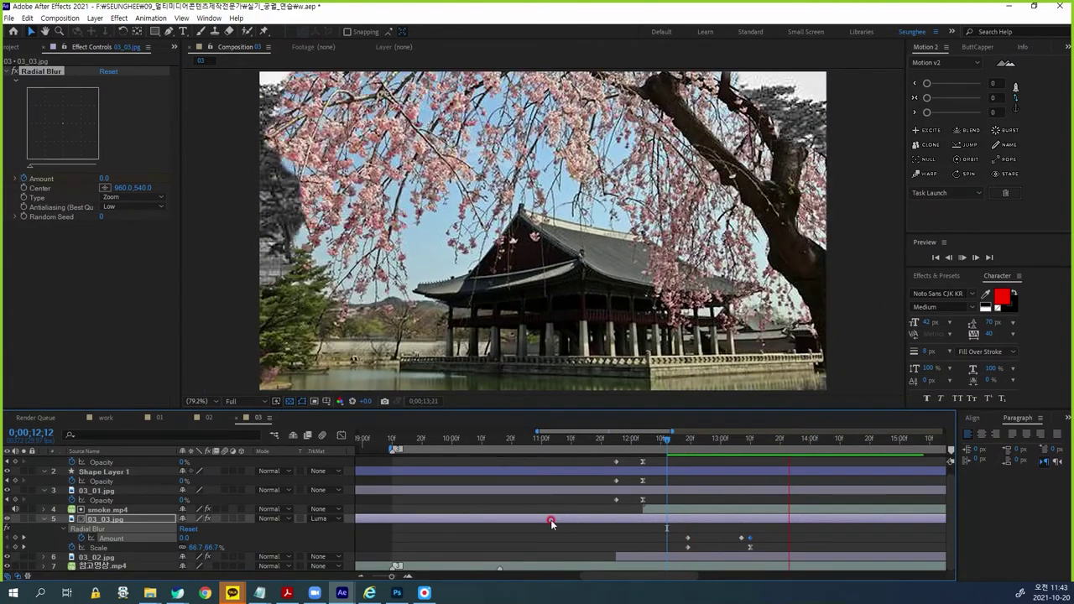
key("space")
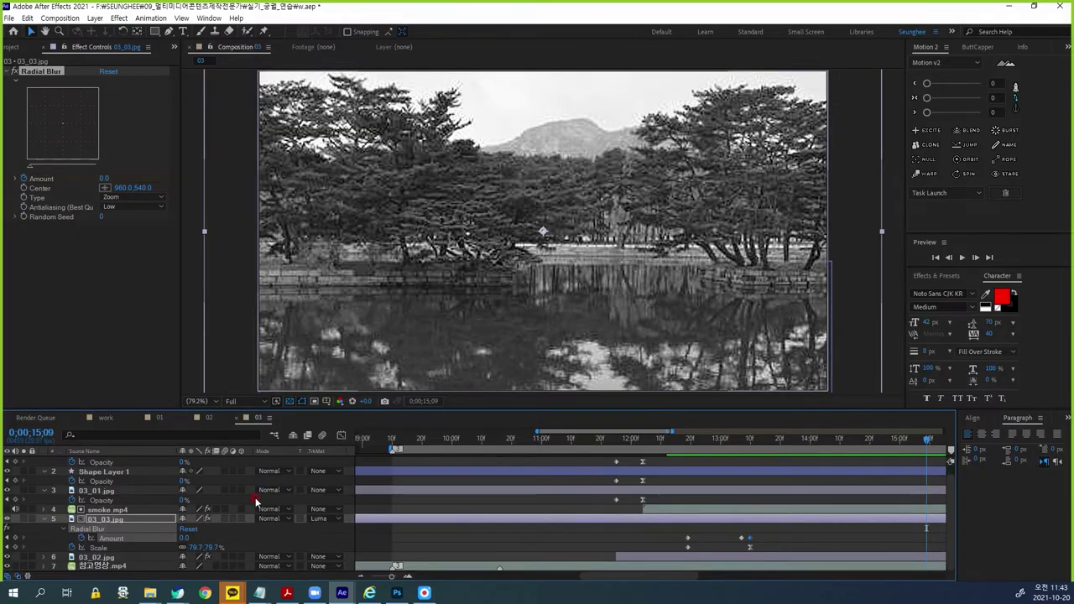
left_click(97, 557)
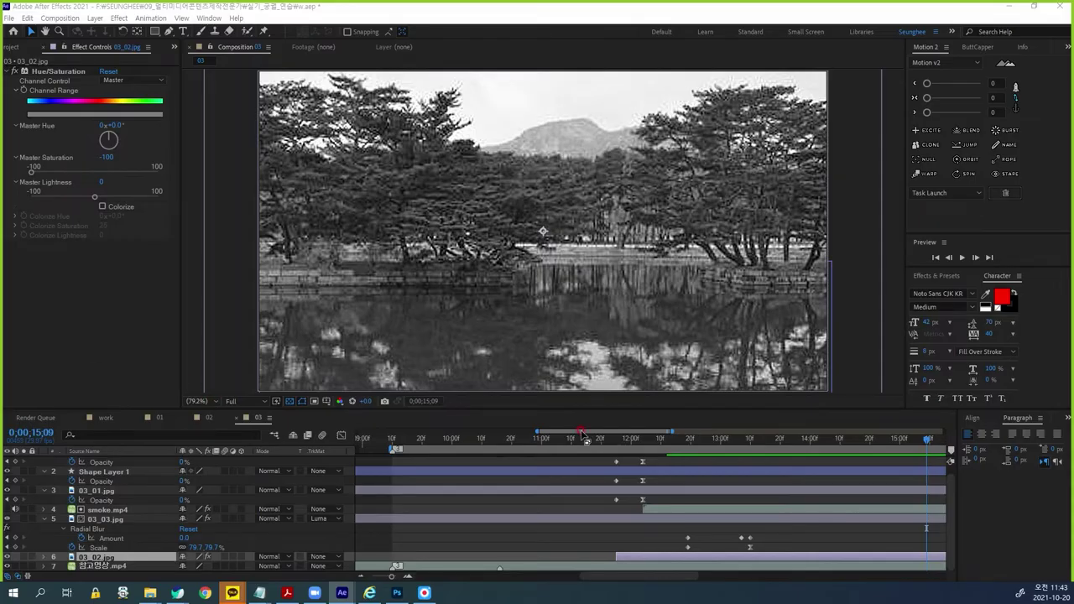
Step: Solo the reference video to compare the reveal's timing, then return to the composition and move to 0;00;14;11
left_click(25, 566)
left_click(662, 442)
left_click_drag(661, 439, 753, 462)
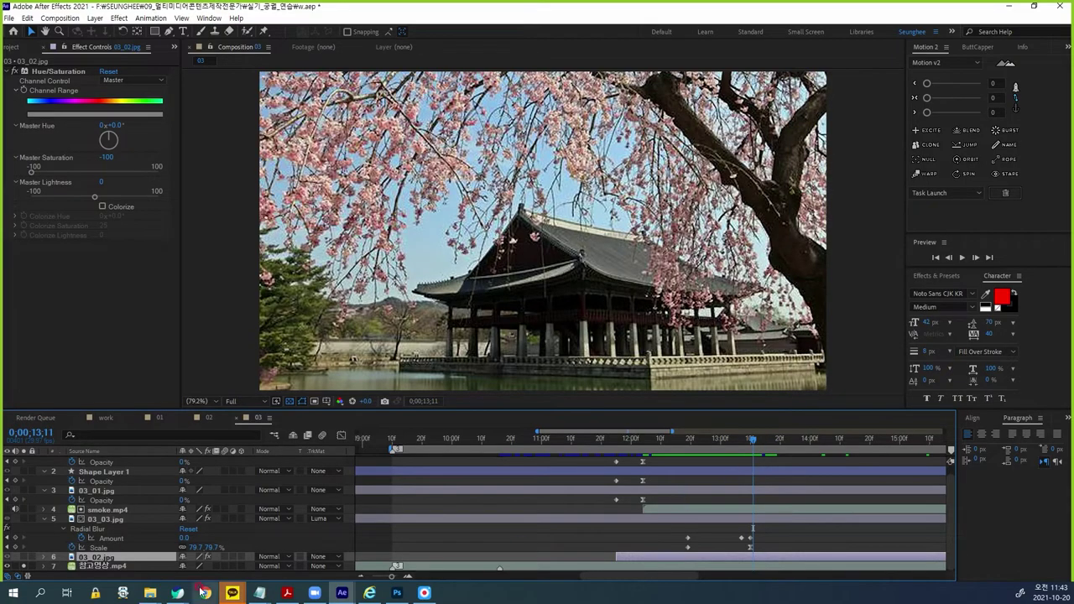
left_click_drag(695, 447, 846, 480)
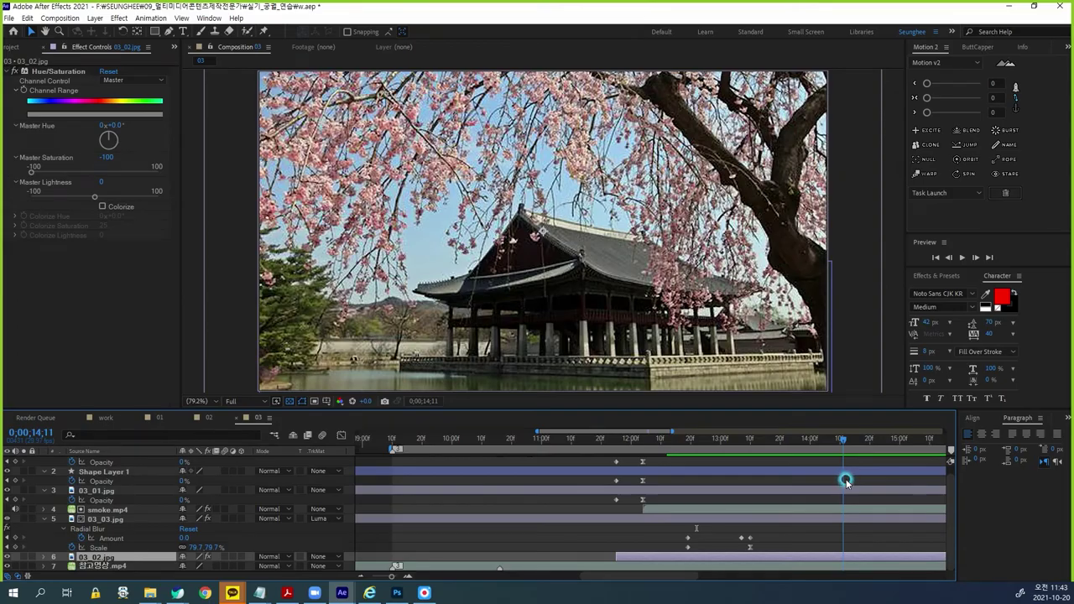
Step: Try trimming the end of smoke.mp4 to 0;00;14;11, then undo the trim
left_click(111, 519)
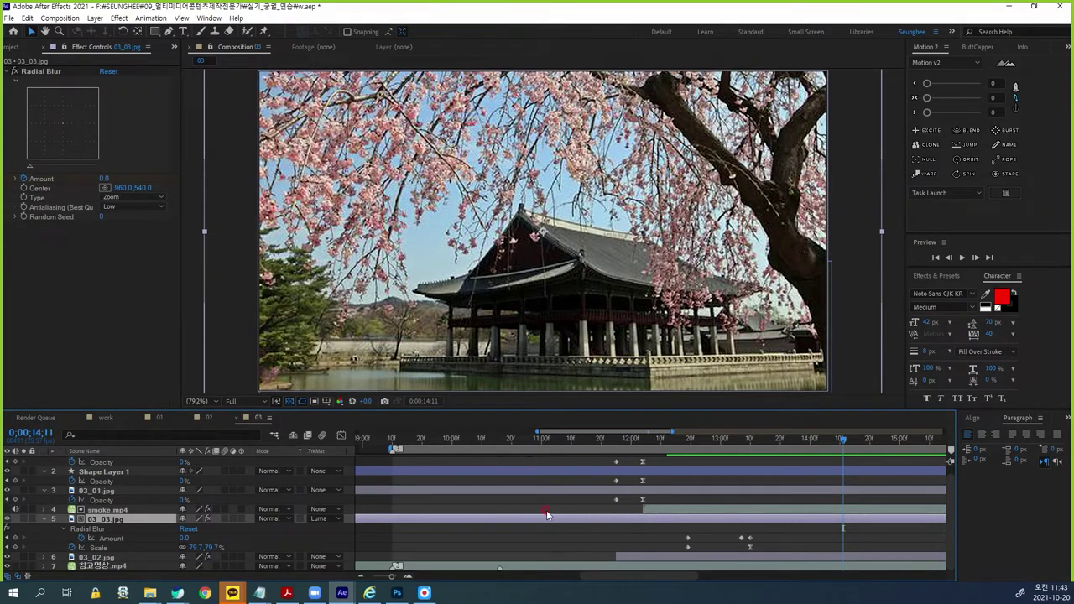
left_click(671, 511)
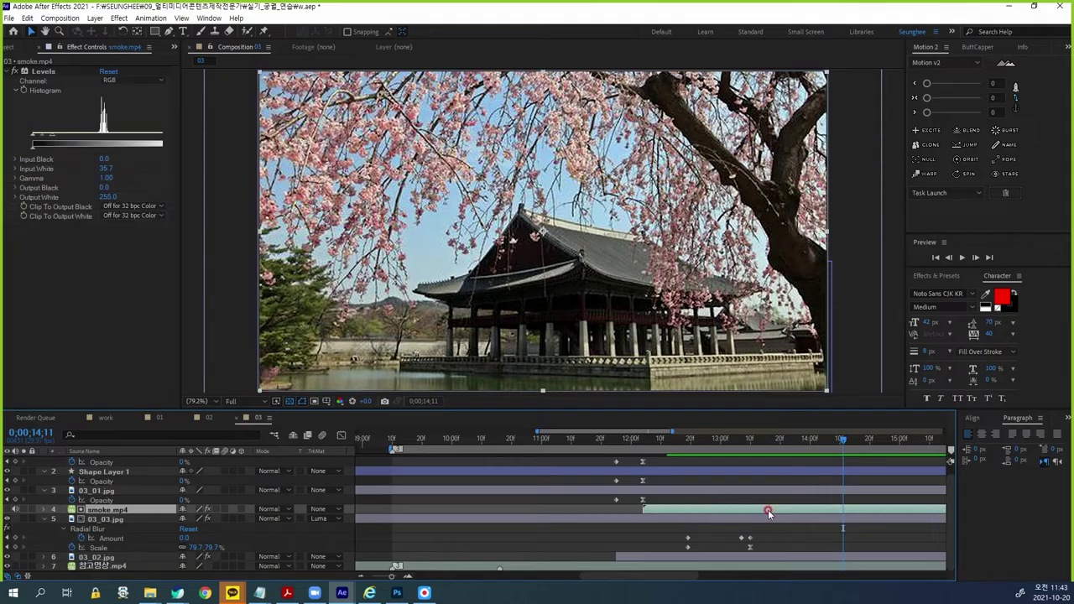
key("minus")
left_click_drag(678, 433, 786, 438)
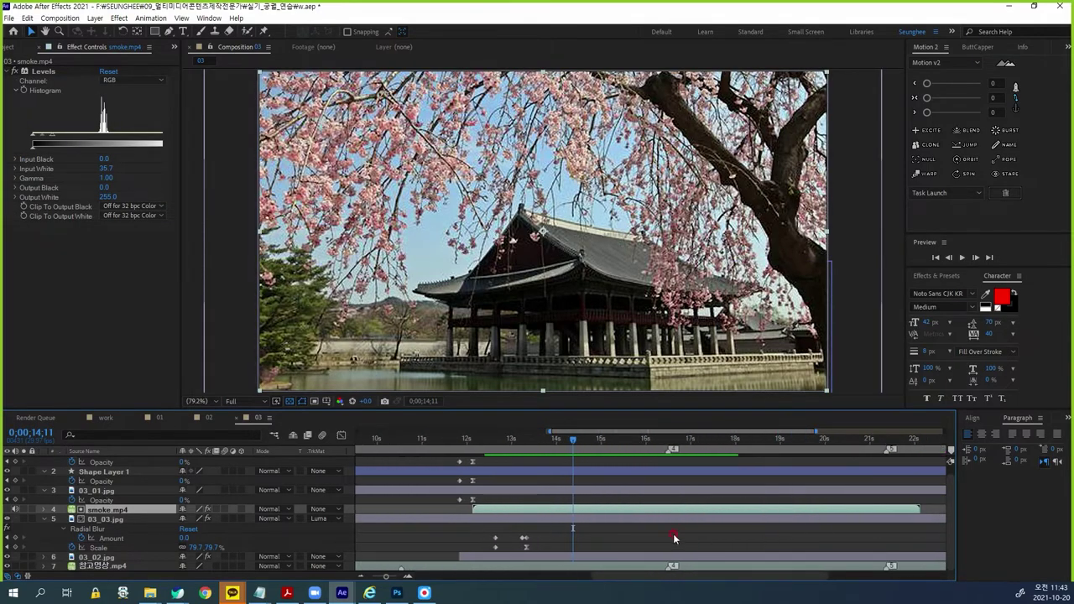
left_click(141, 512)
key("alt+bracketright")
left_click(550, 474)
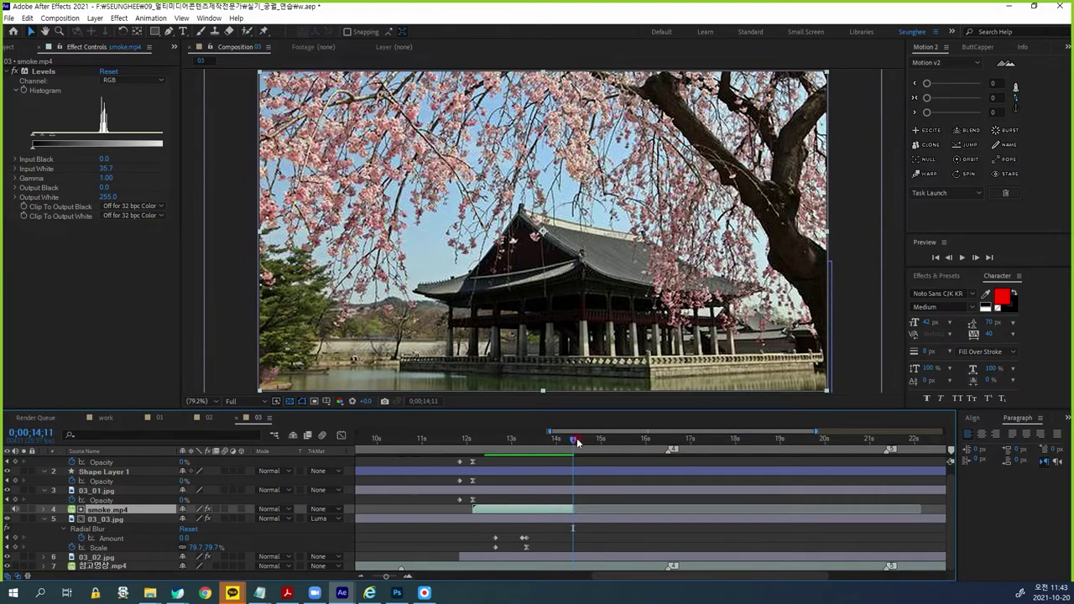
mouse_move(578, 443)
left_mouse_down()
mouse_move(599, 445)
mouse_move(573, 456)
left_mouse_up()
key("ctrl+z")
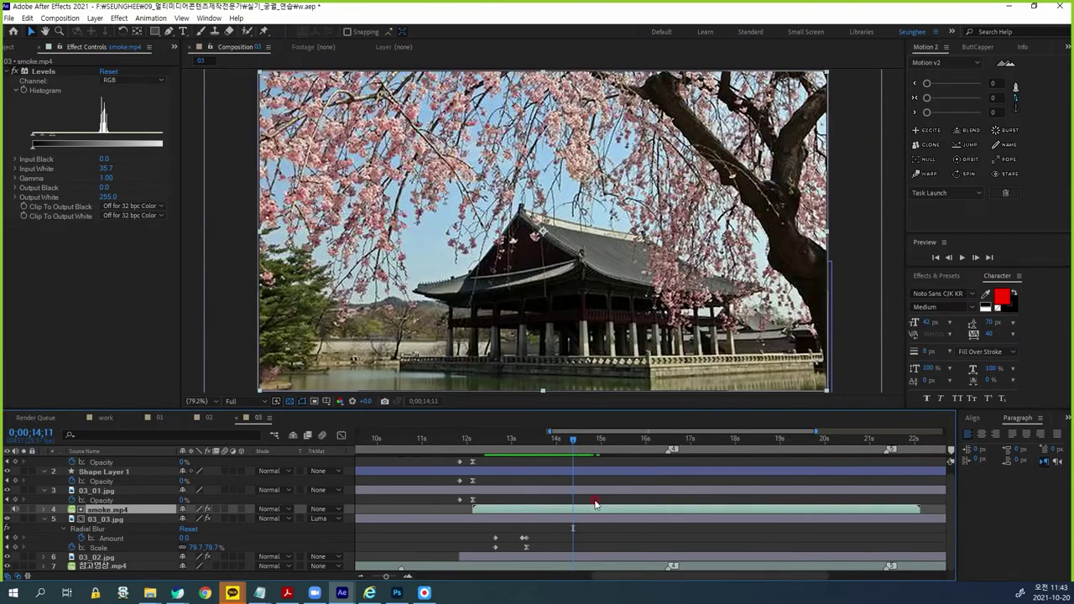
Step: Split 03_03.jpg at 0;00;14;11 and set the second part to No Track Matte
left_click(149, 520)
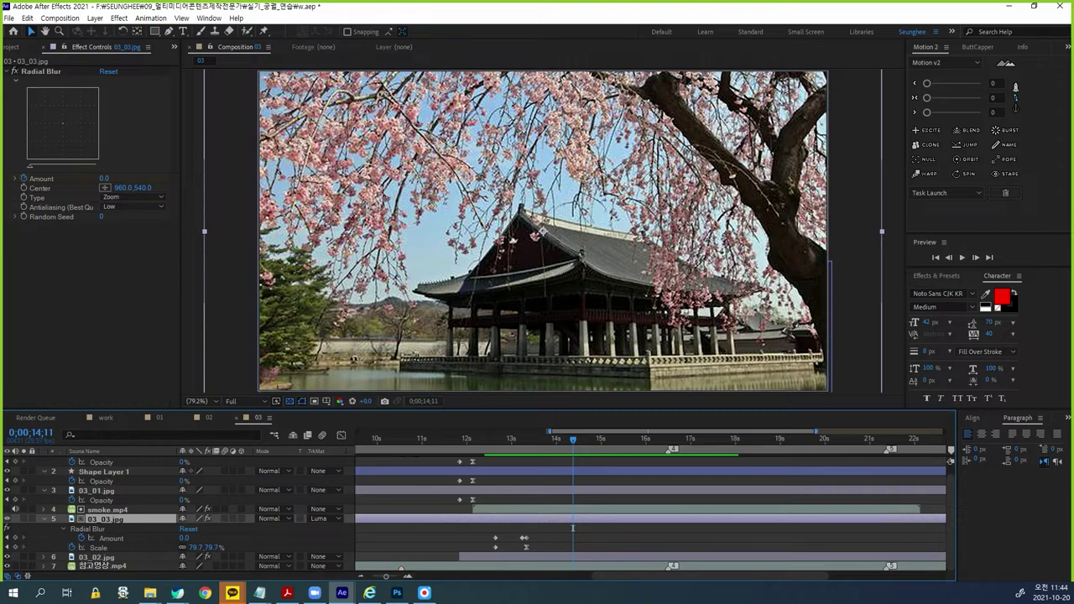
left_click(28, 17)
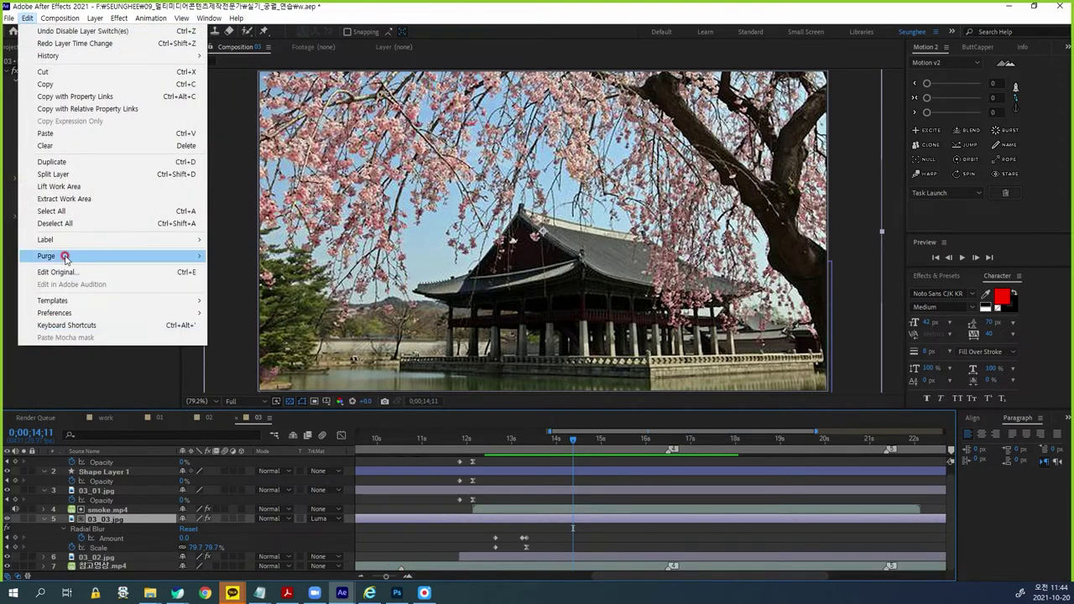
left_click(55, 174)
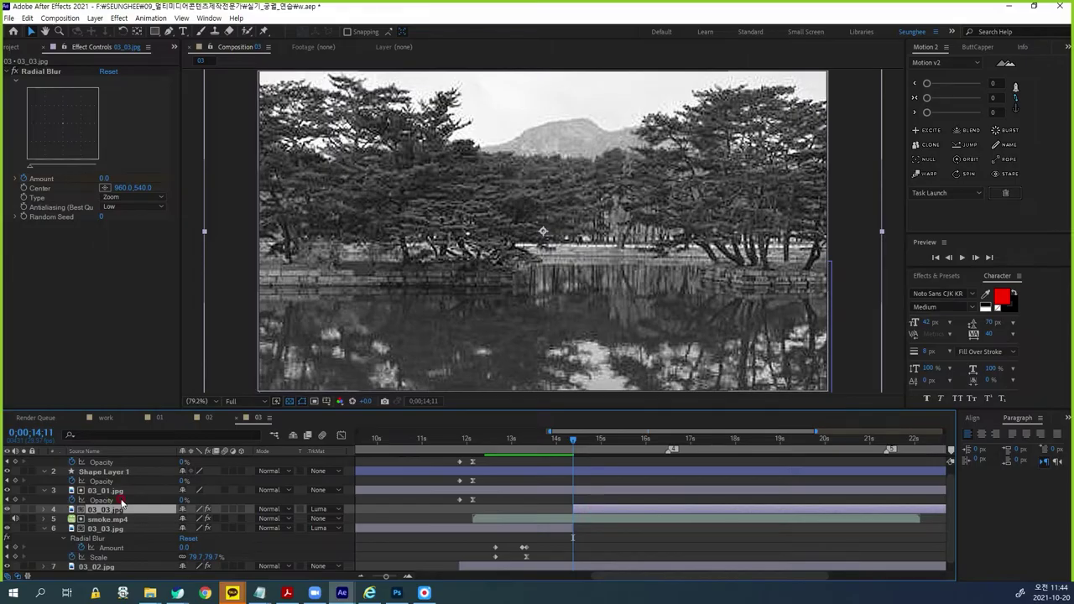
left_click(328, 510)
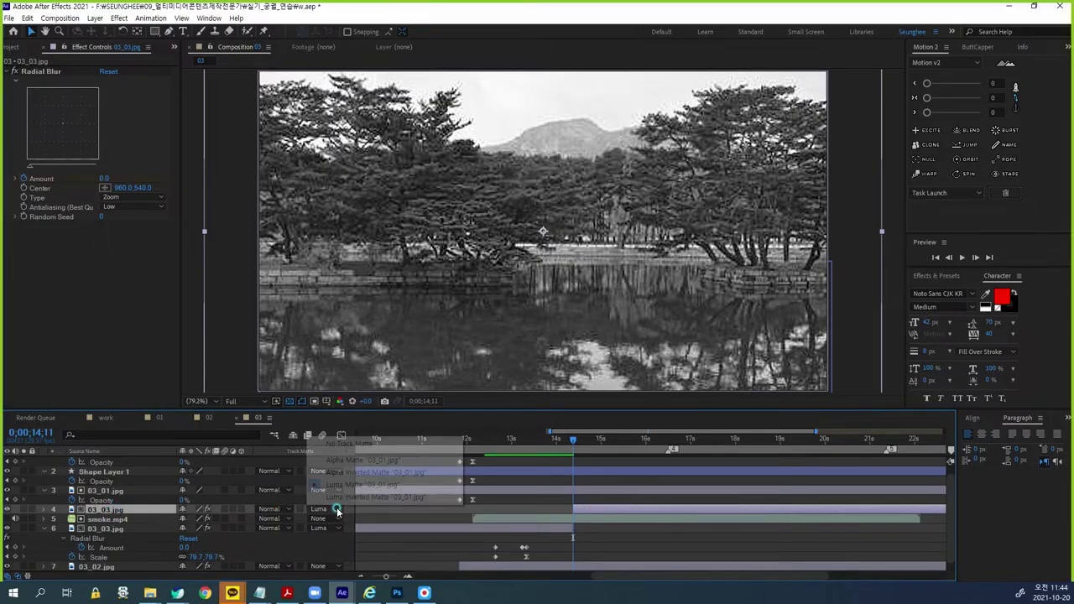
left_click(355, 445)
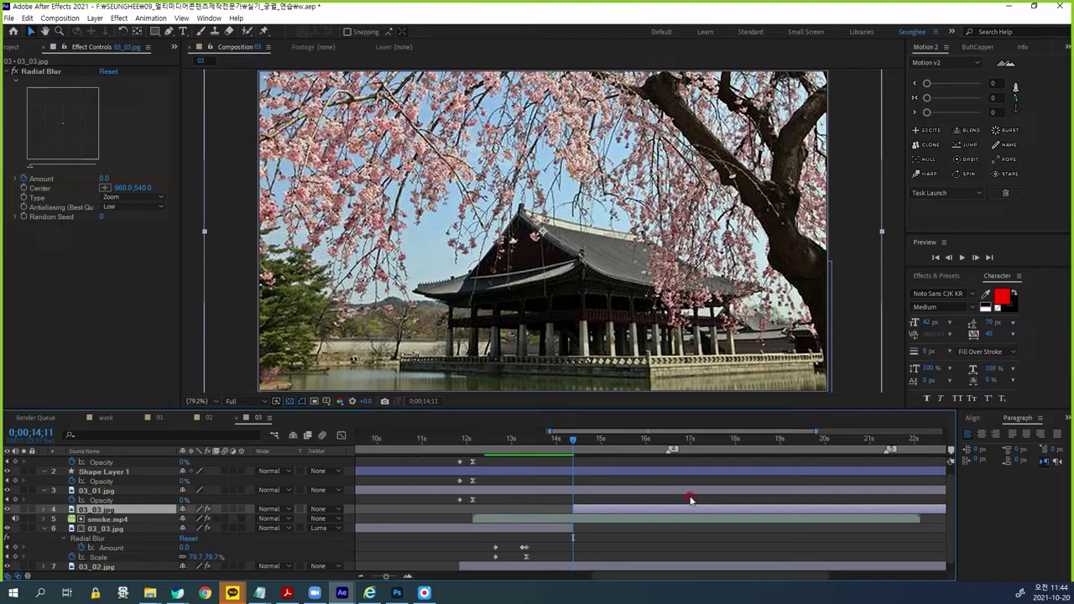
left_click_drag(578, 443, 638, 455)
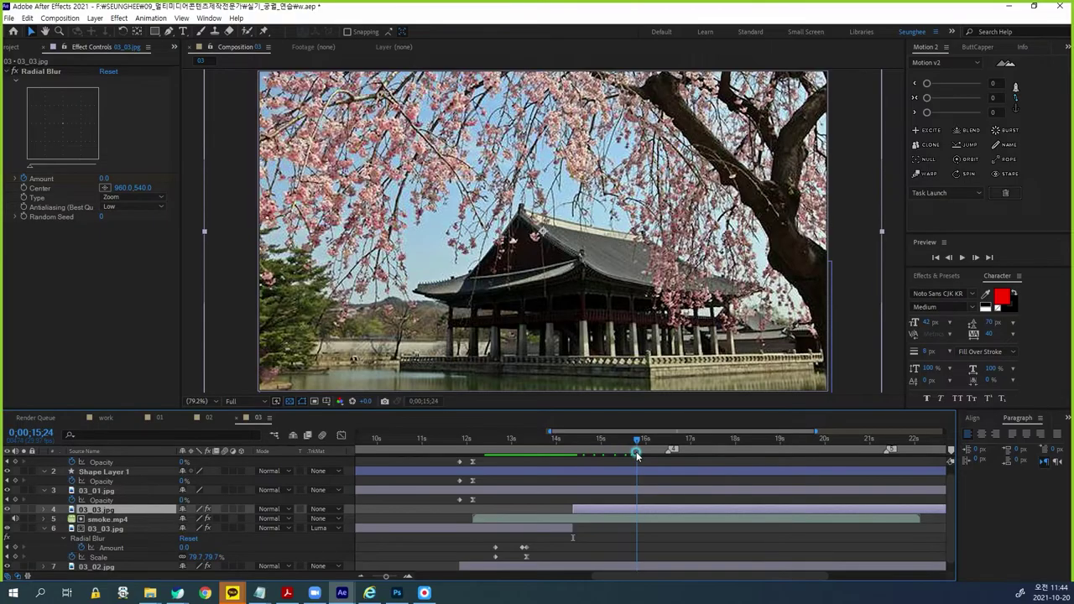
Step: Solo the reference video at 0;00;15;24 and draw a full-height rectangle shape layer covering its purple text panel
scroll(106, 568, "down", 1)
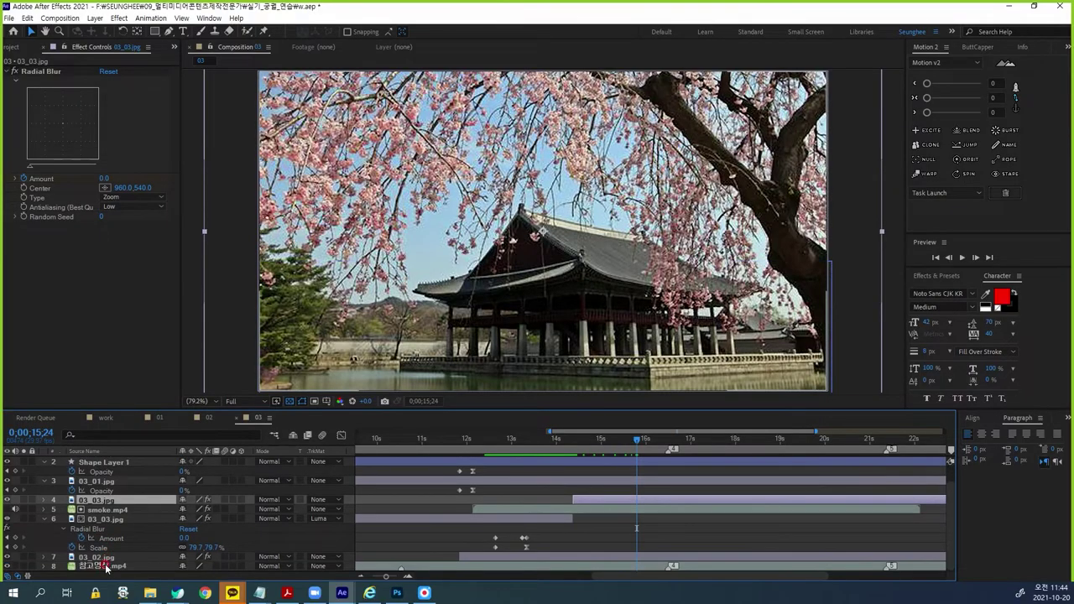
left_click(24, 567)
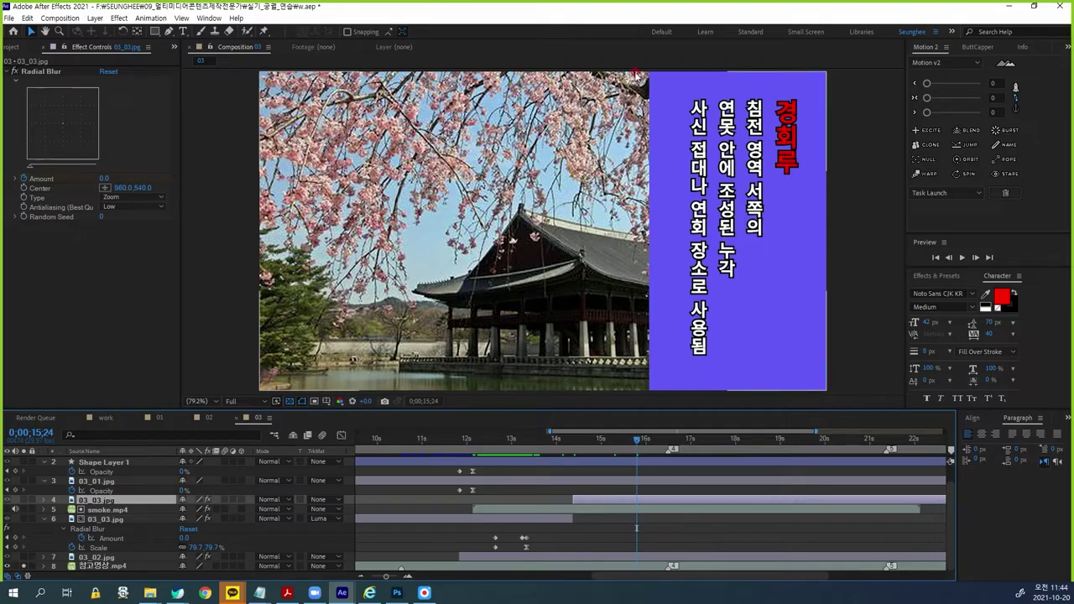
left_click(710, 540)
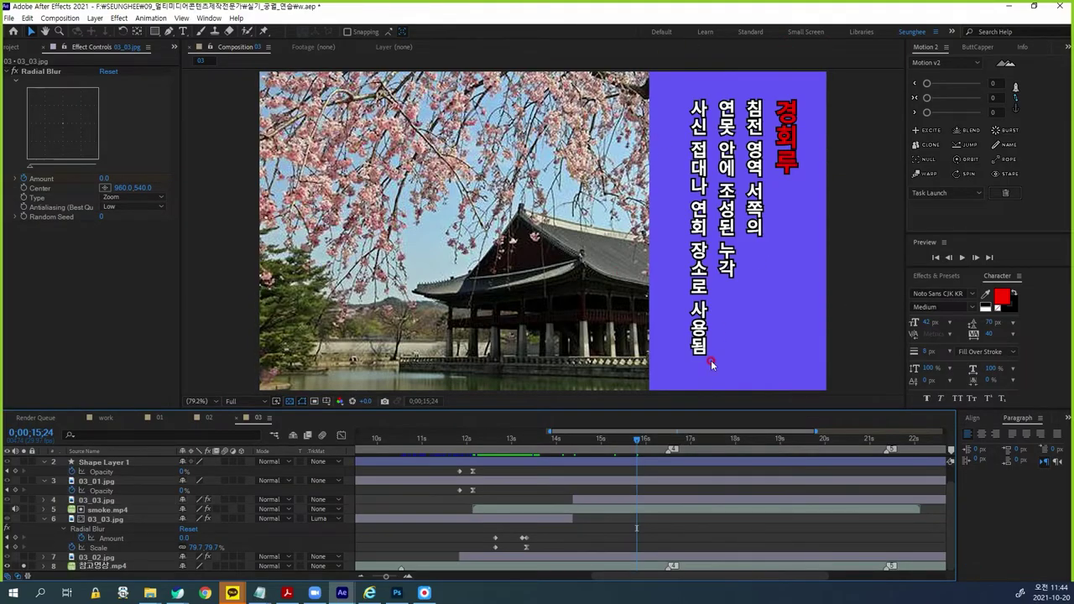
left_click(156, 32)
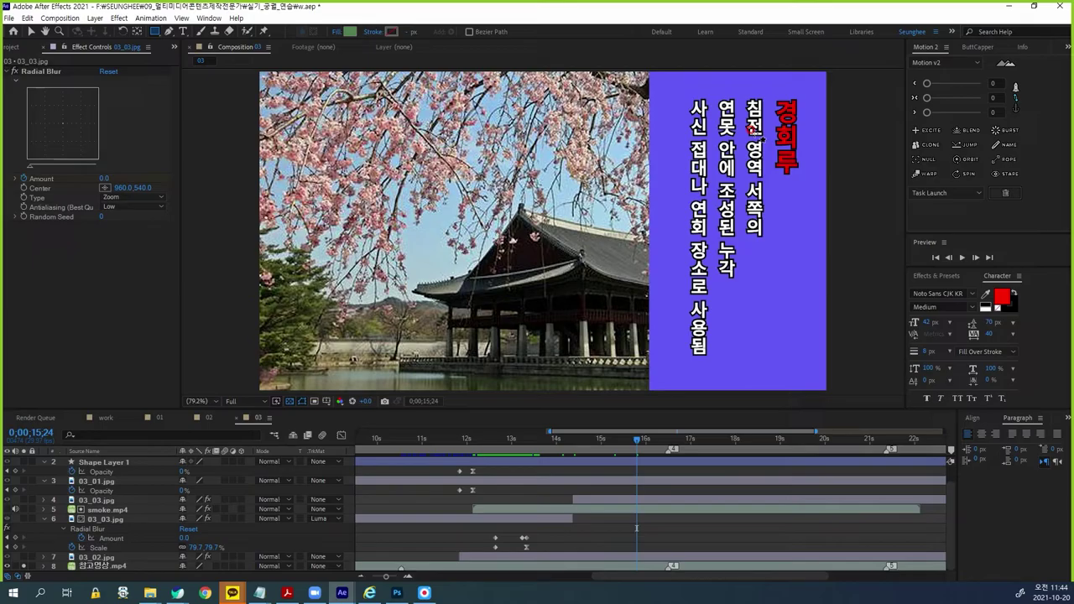
left_click_drag(646, 69, 826, 388)
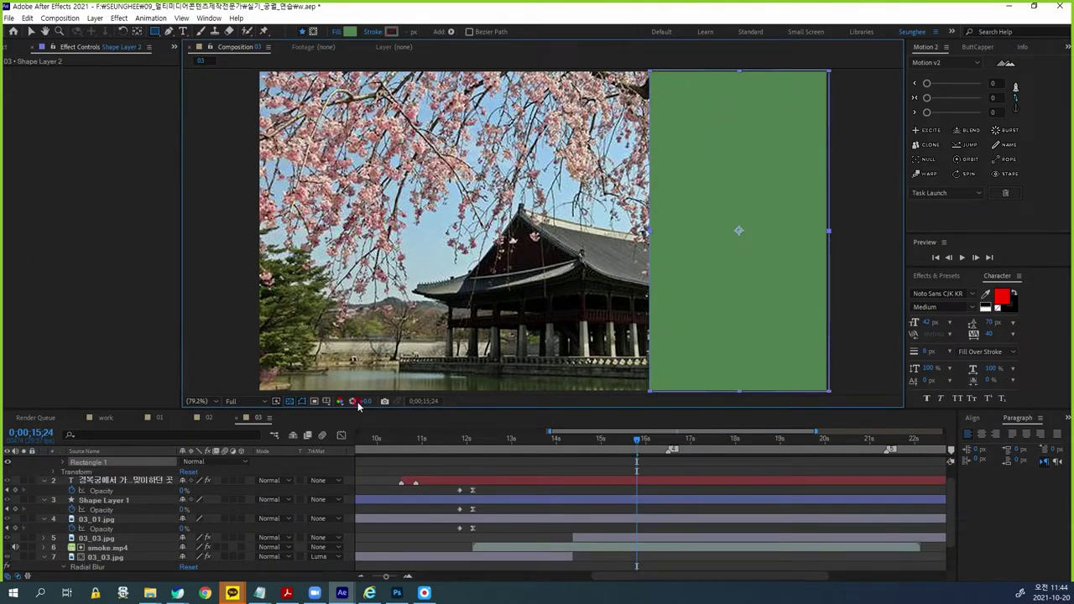
scroll(92, 537, "up", 1)
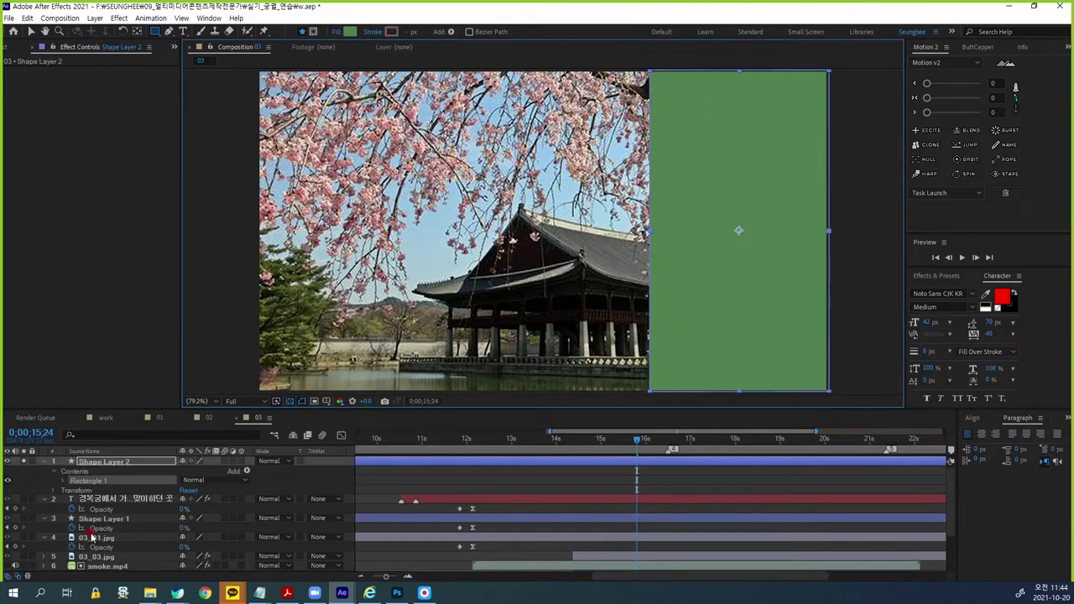
Step: Set the new rectangle's fill to the purple sampled from the reference video's panel and compare the two by toggling its solo
left_click(7, 461)
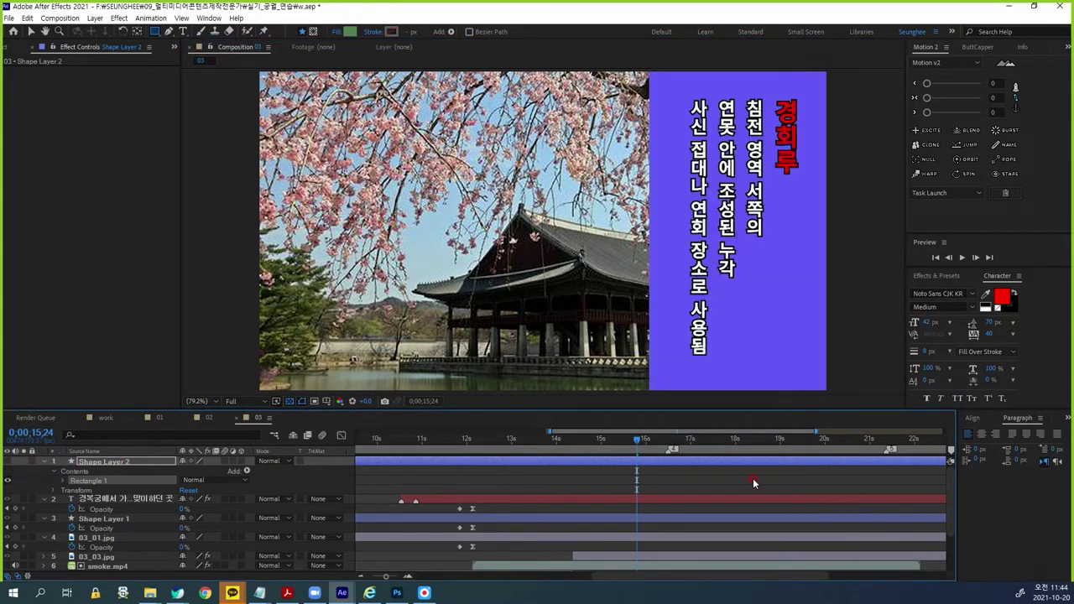
left_click(351, 31)
left_click(329, 217)
left_click(347, 162)
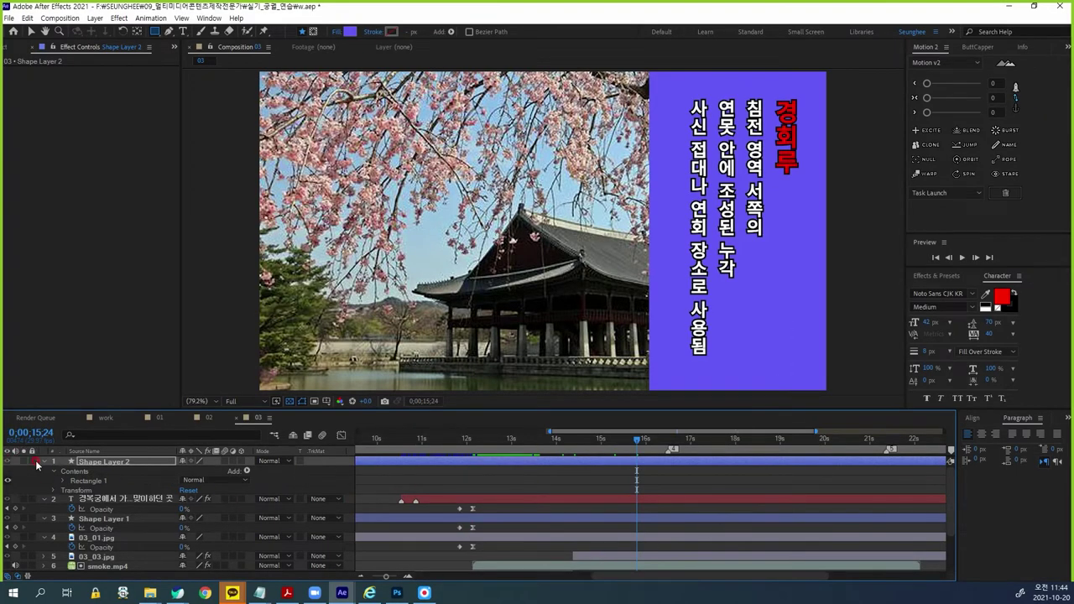
left_click(22, 462)
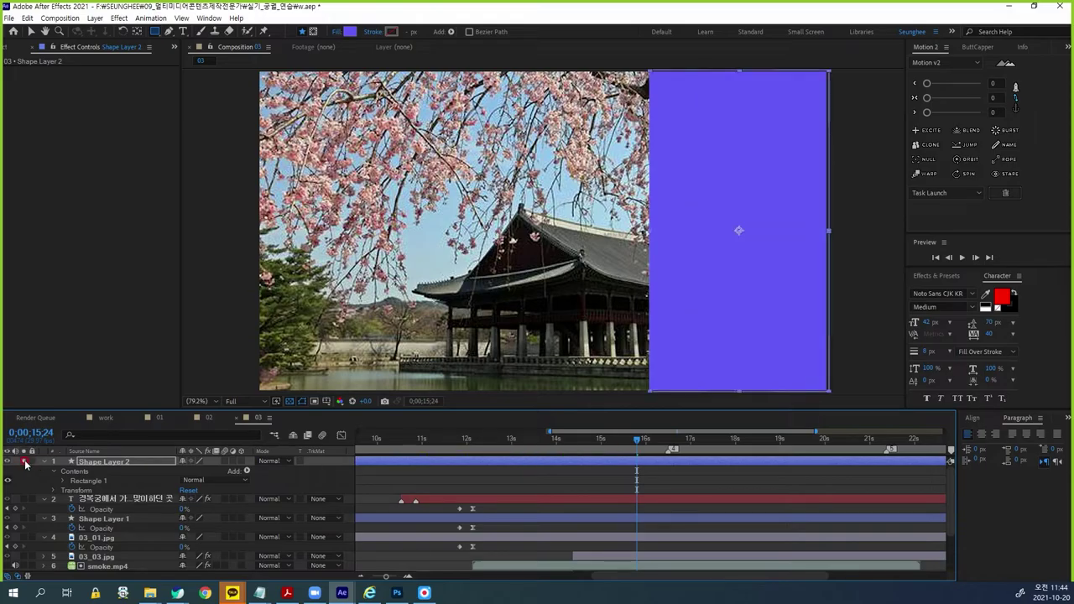
left_click(24, 461)
Step: Add a marker to Shape Layer 2 at 0;00;13;15 and set a Position keyframe on it at 0;00;13;25
left_click_drag(677, 408, 534, 423)
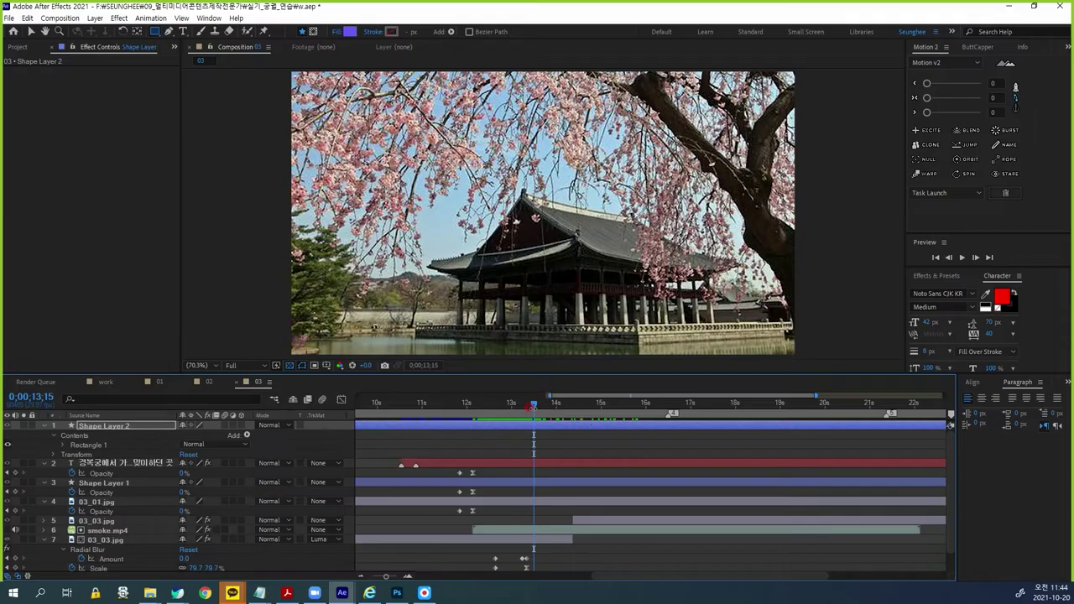
left_click(154, 428)
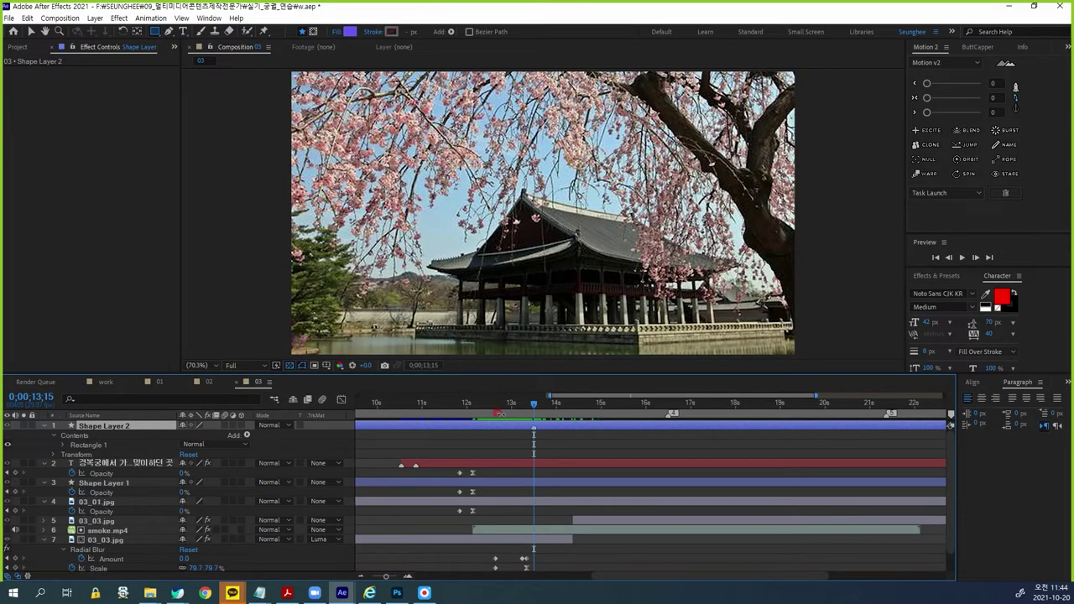
left_click_drag(536, 407, 556, 407)
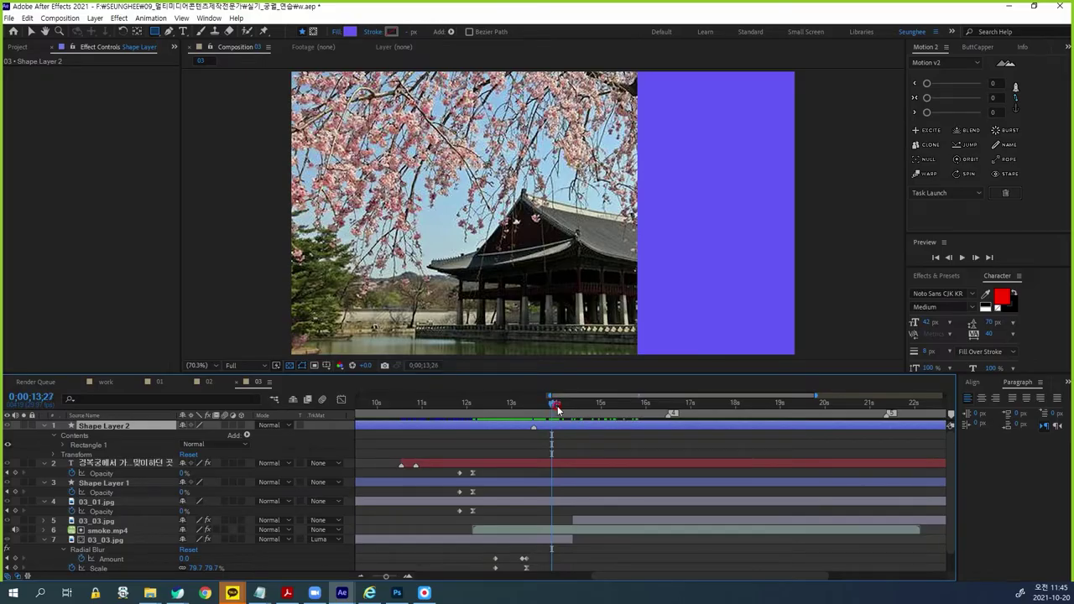
key("Page_Up")
key("Page_Down")
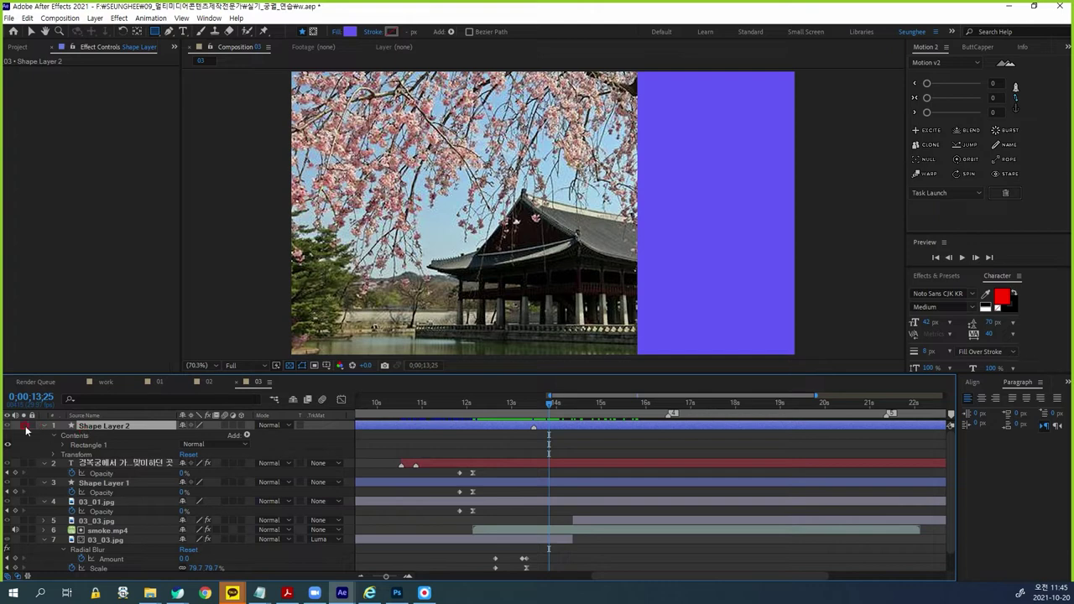
key("p")
left_click(72, 435)
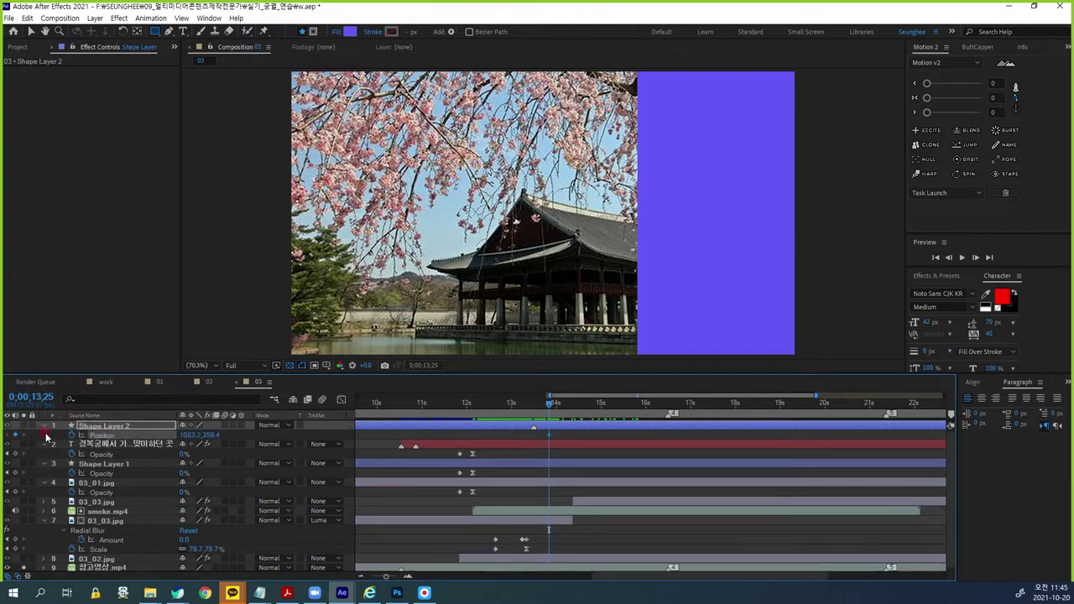
Step: Set Shape Layer 2's X position to 1487.2 at 0;00;13;15, outside the frame, and apply Easy Ease to both Position keyframes
left_click_drag(549, 405, 532, 412)
left_click_drag(188, 435, 430, 452)
left_click_drag(559, 433, 531, 439)
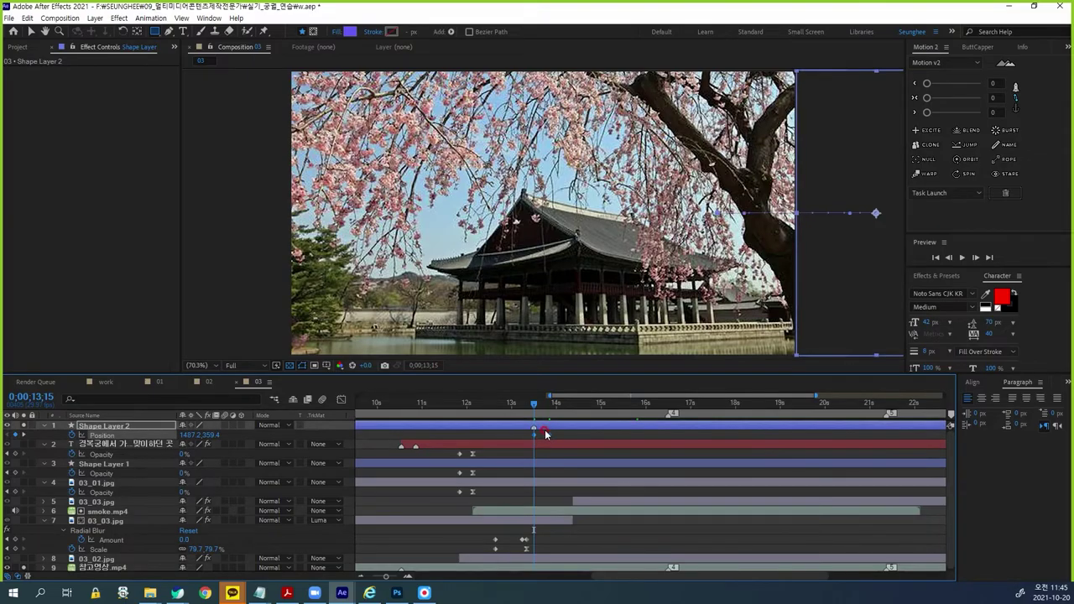
Step: Preview the purple panel's slide-in, then solo the reference video and examine its panel text up to 0;00;14;21
left_click(538, 408)
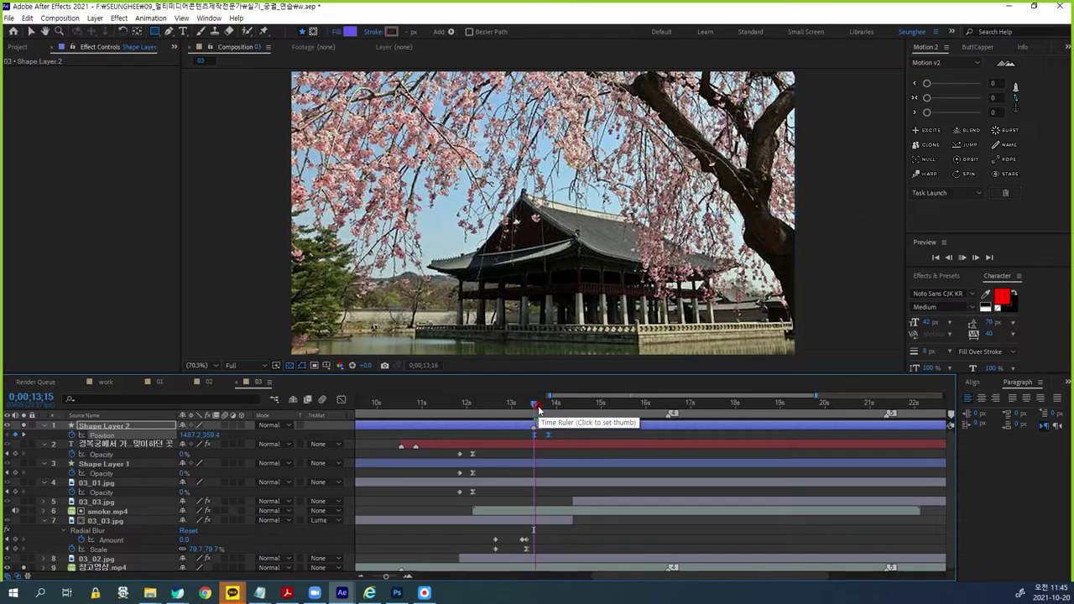
left_click(575, 408)
left_click_drag(575, 409, 549, 409)
left_click(549, 406)
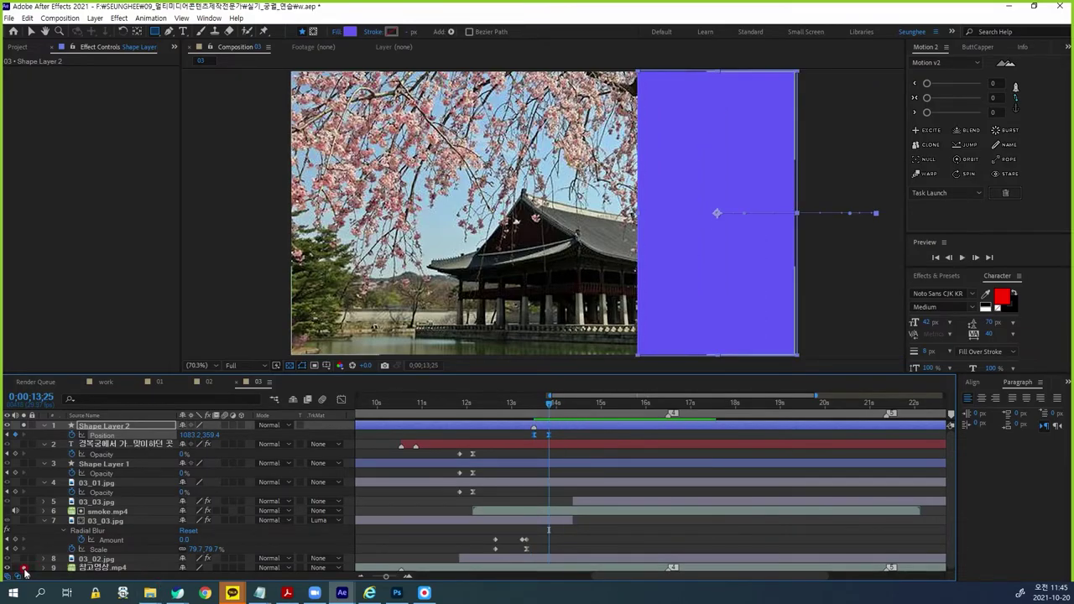
left_click(108, 568)
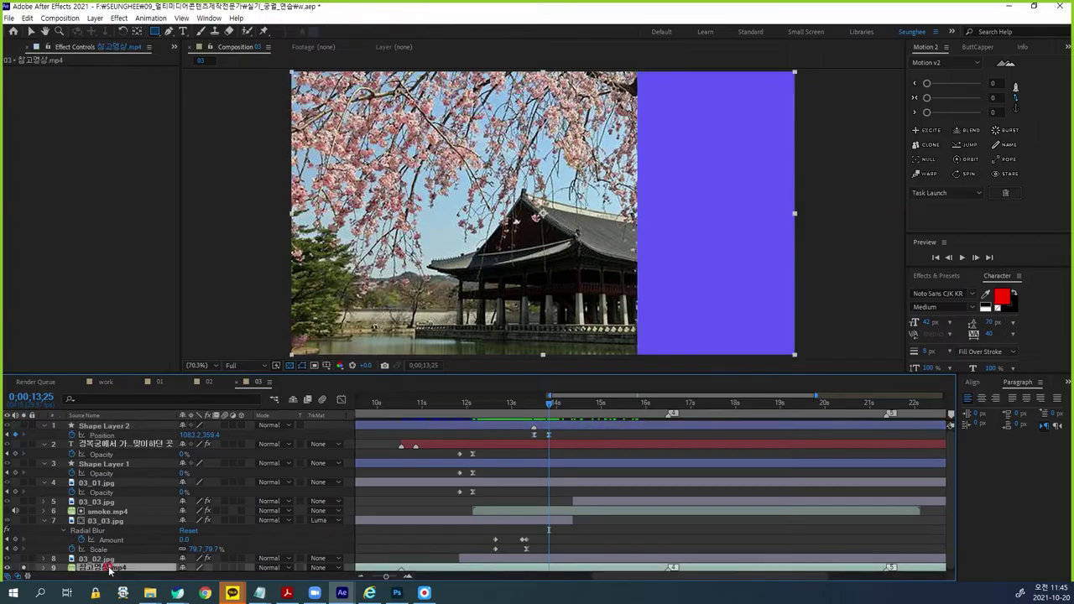
left_click_drag(550, 406, 587, 416)
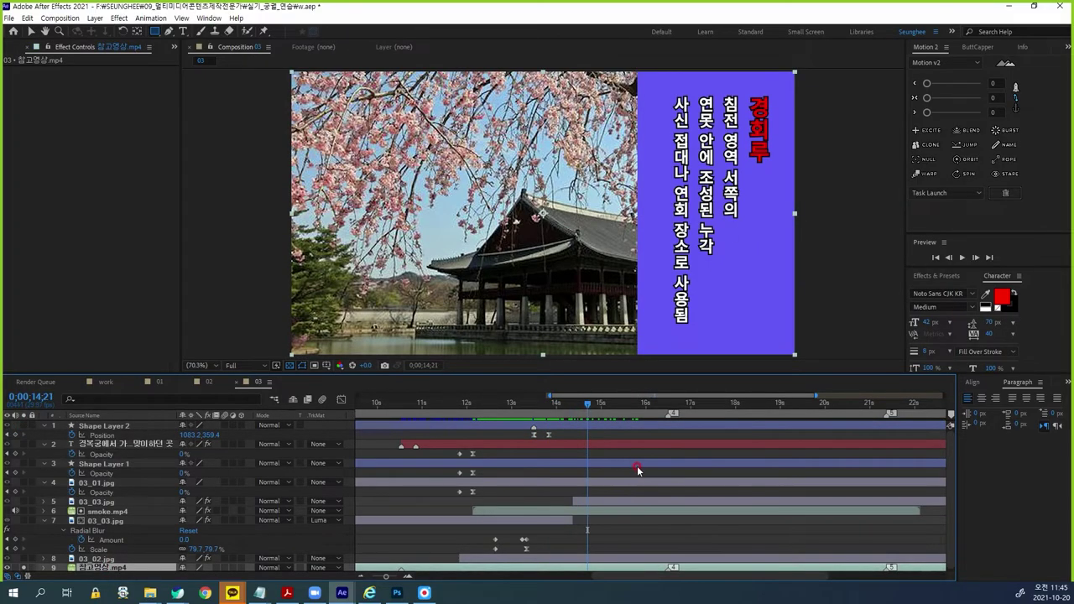
Step: Close the untitled Notepad document without saving its changes and return to After Effects
left_click(656, 544)
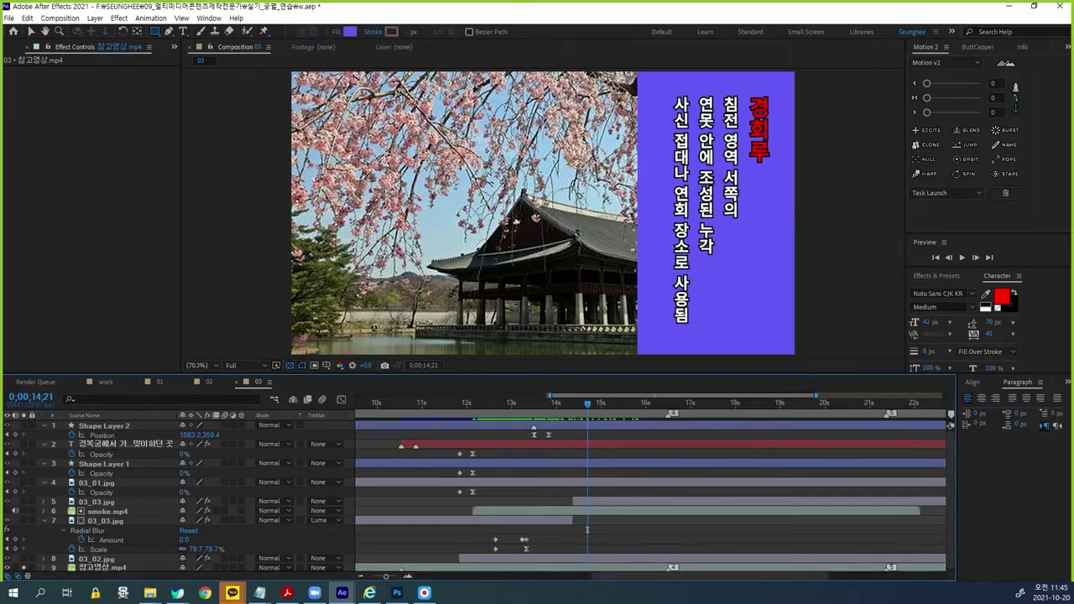
key("alt+Tab")
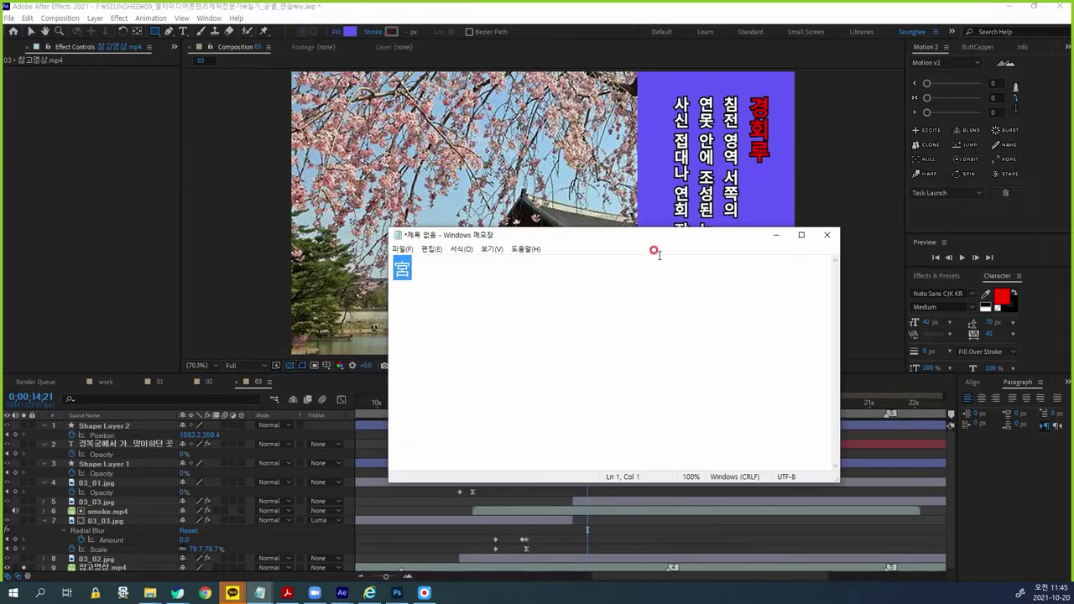
left_click(826, 235)
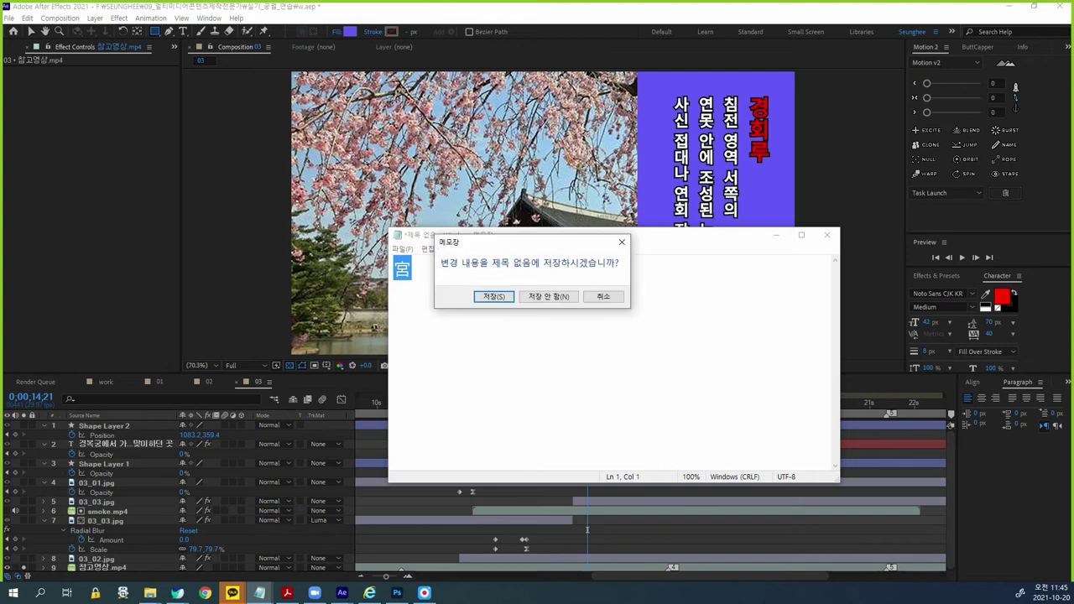
left_click(549, 296)
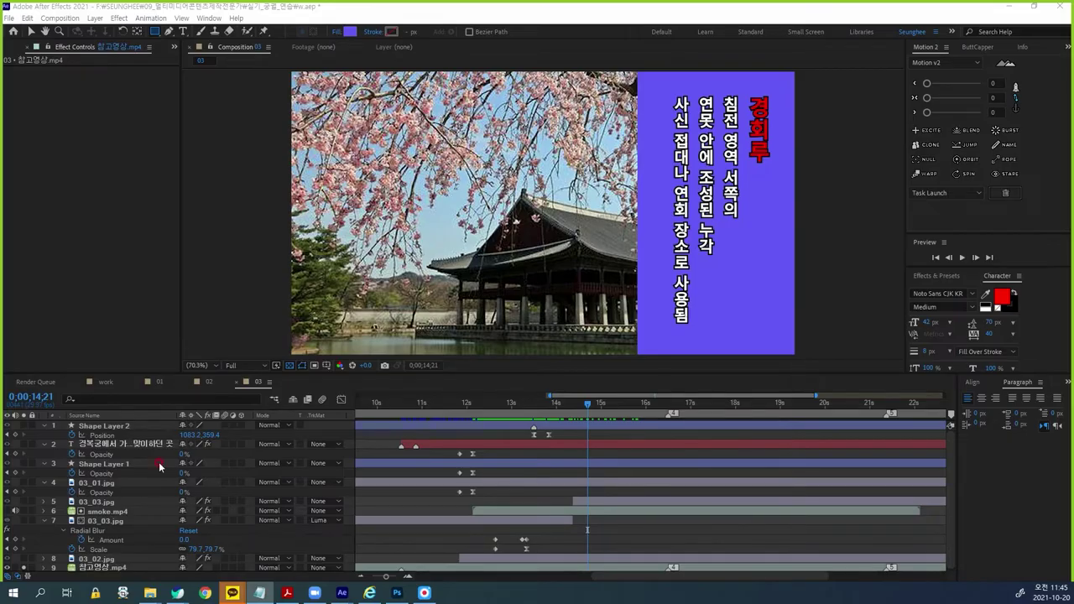
left_click(612, 458)
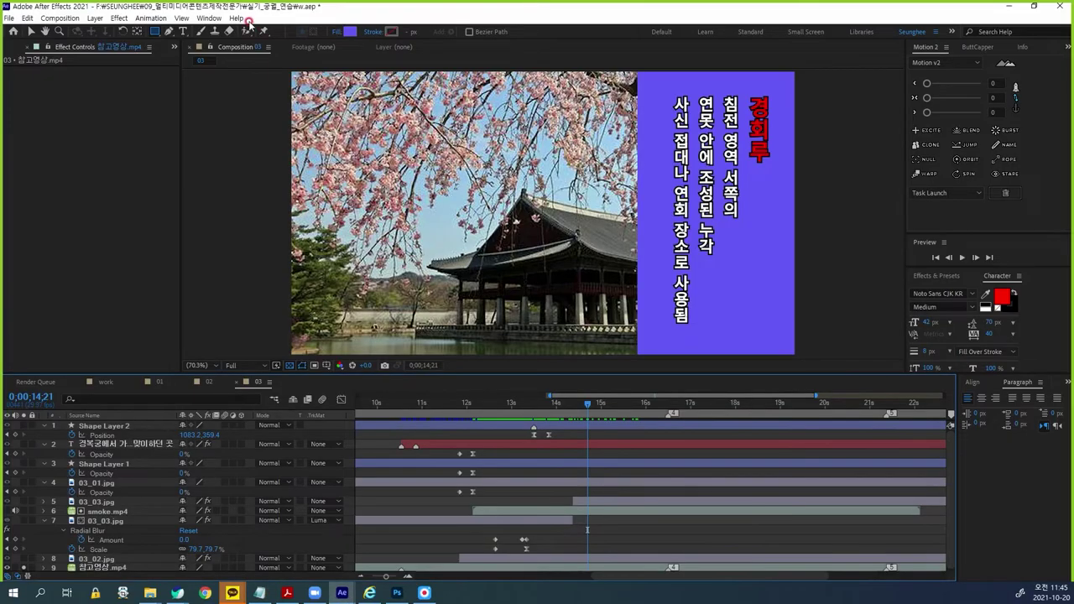
Step: Add four-column vertical text over the purple panel: "경회루", "침전 영역 서쪽의", "연못 안에 조성된 누각", "사신 접대나 연회 장소로 사용됨"
left_click(184, 32)
left_click(186, 32)
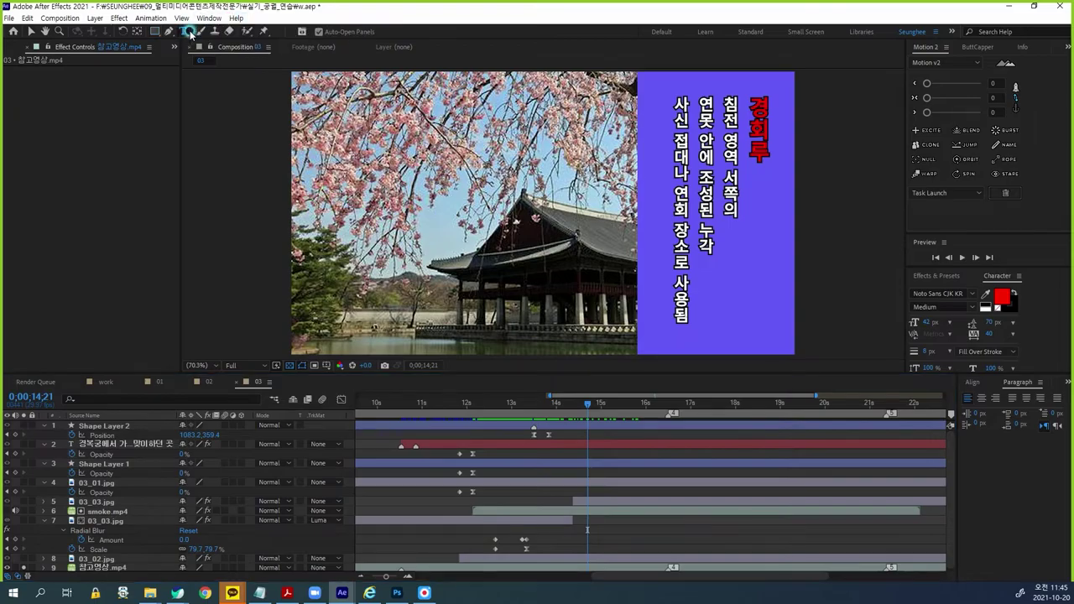
left_click_drag(184, 32, 216, 45)
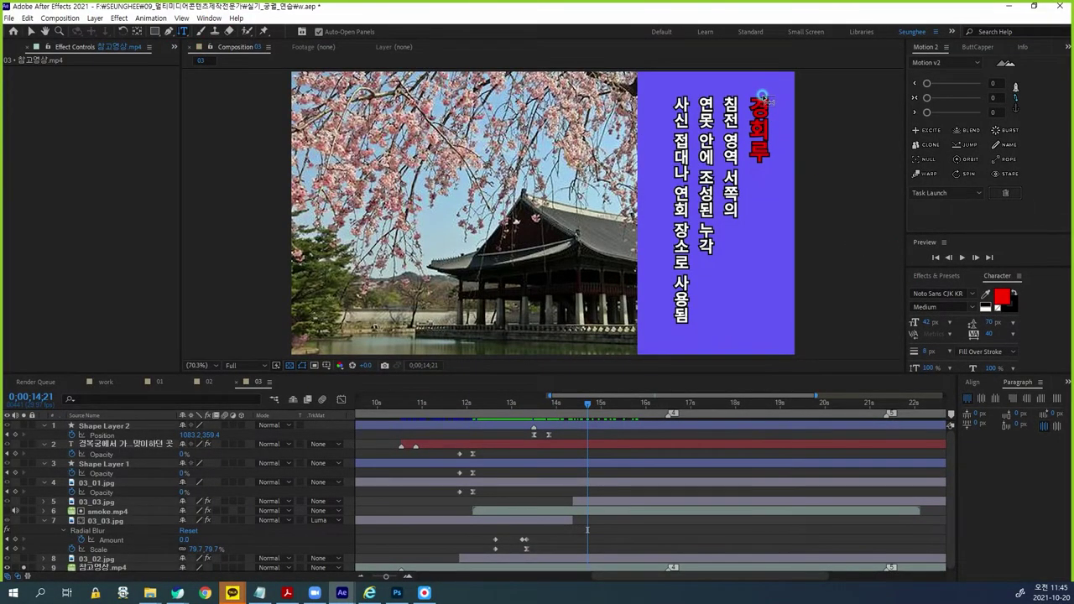
left_click(801, 200)
type("경회루 침전 영역 서쪽의 연못 안에 조성된 누각 사신 접대나 연회 장소로 사용됨")
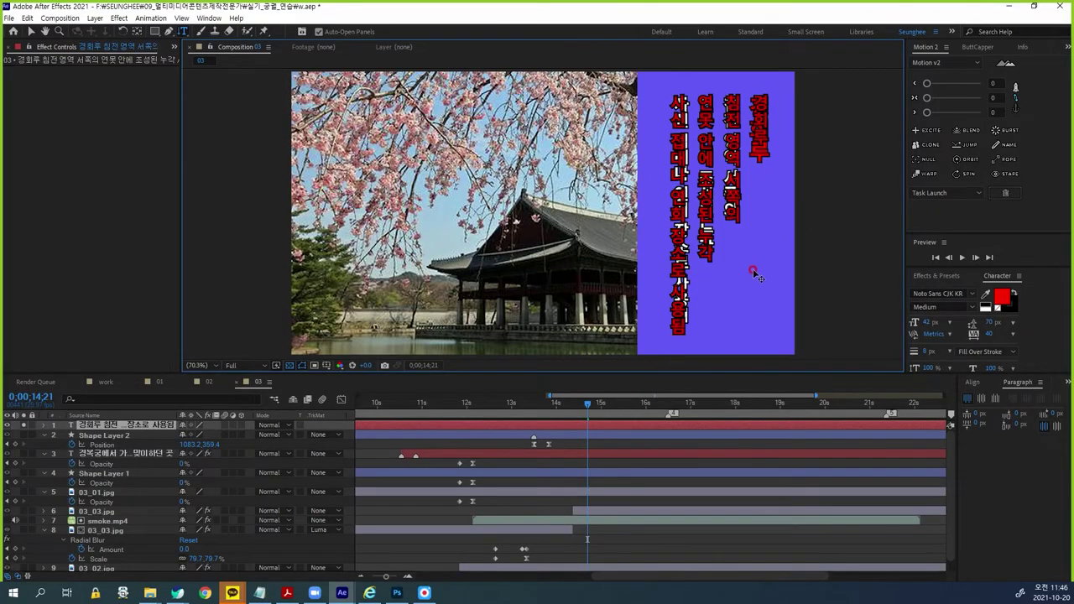
Step: Set the fill colour of all the new vertical text to white
left_click_drag(681, 334, 807, 101)
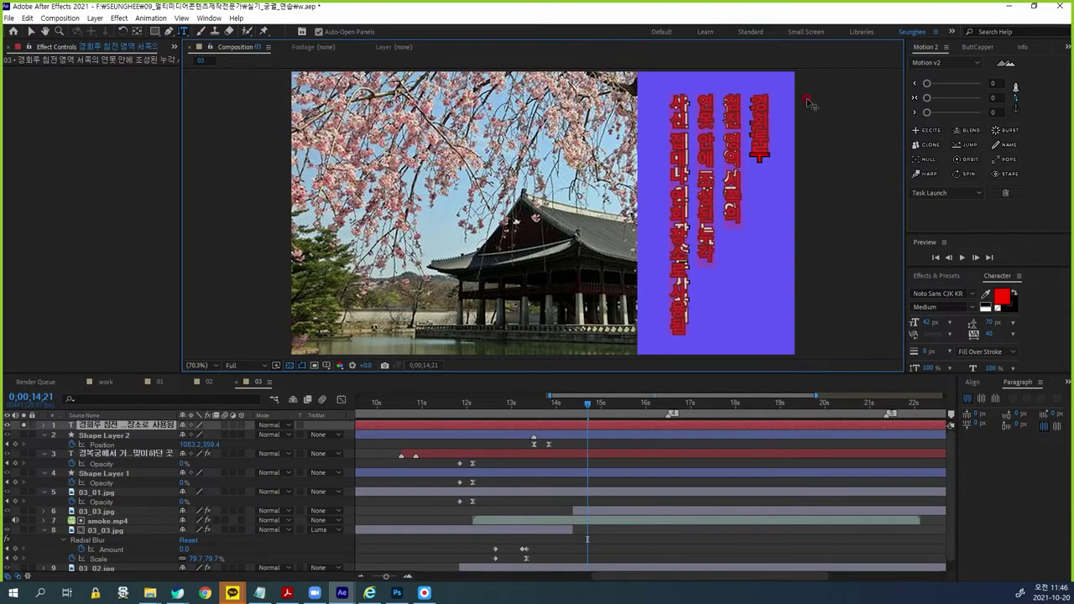
left_click(1002, 295)
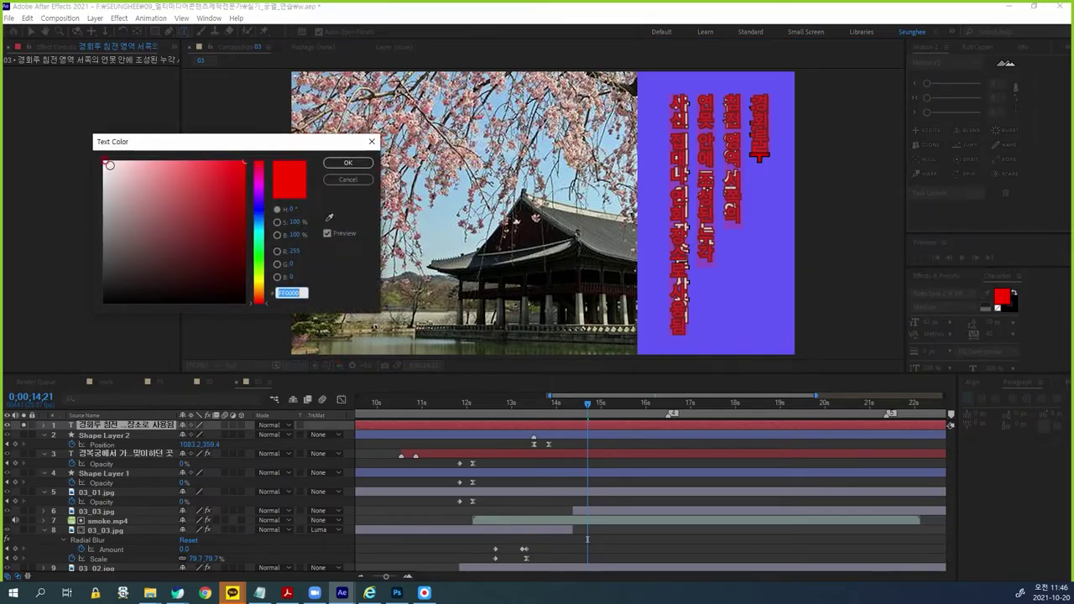
left_click(109, 165)
left_click(347, 162)
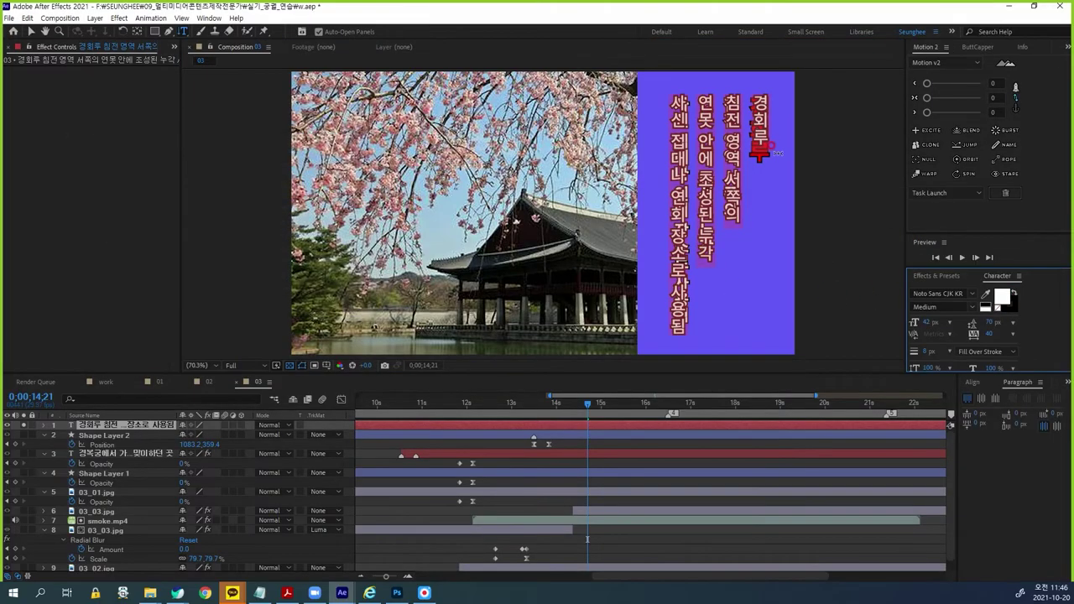
Step: Set the vertical text's font size to 40 px and align its columns with the text in the reference video
key("v")
left_click_drag(677, 170, 678, 167)
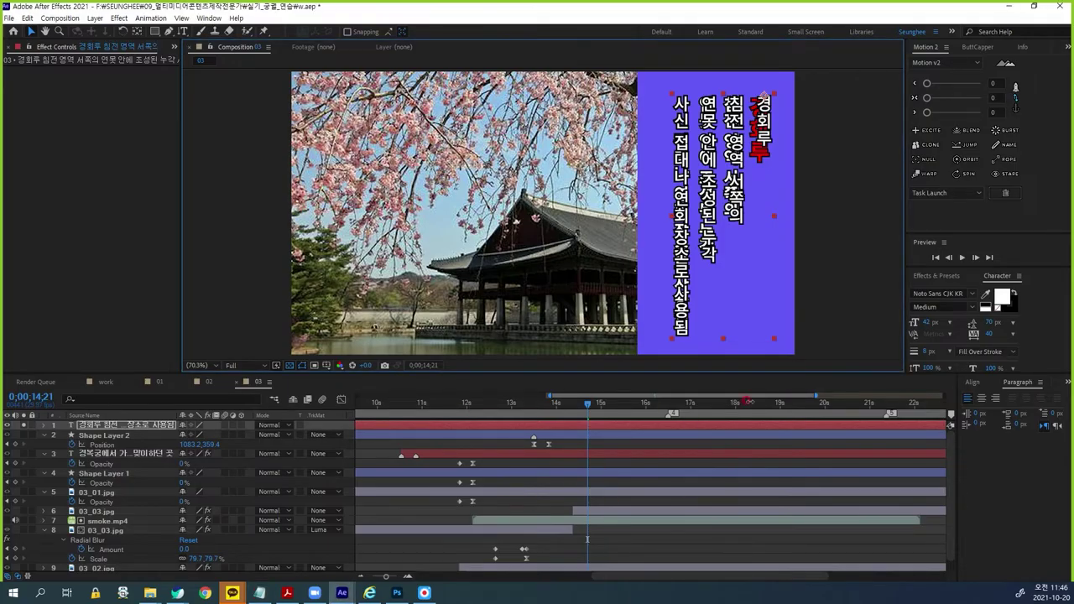
left_click(928, 324)
type("40")
left_click(758, 285)
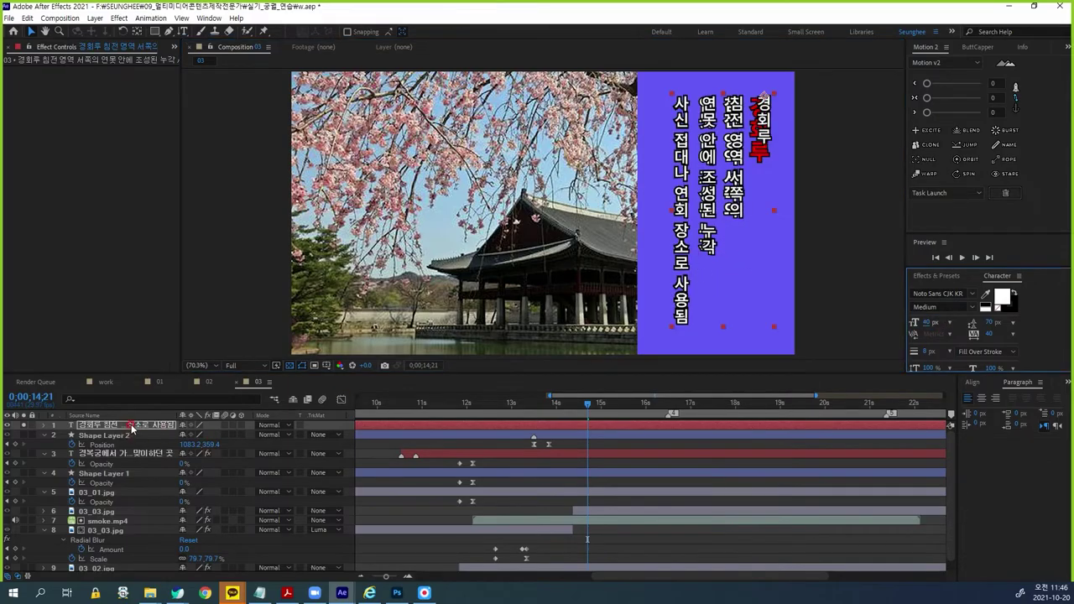
left_click_drag(708, 244, 706, 245)
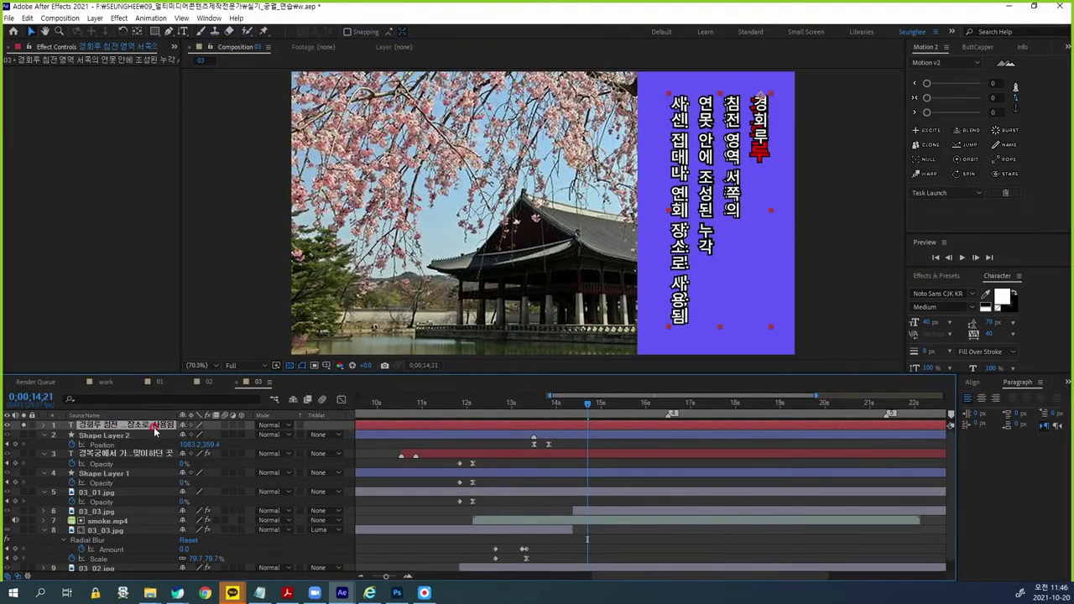
Step: Set the title column "경회루" to a font size of 55 px and a leading of 74 px
double_click(156, 429)
left_click(760, 151)
left_click_drag(760, 151, 762, 84)
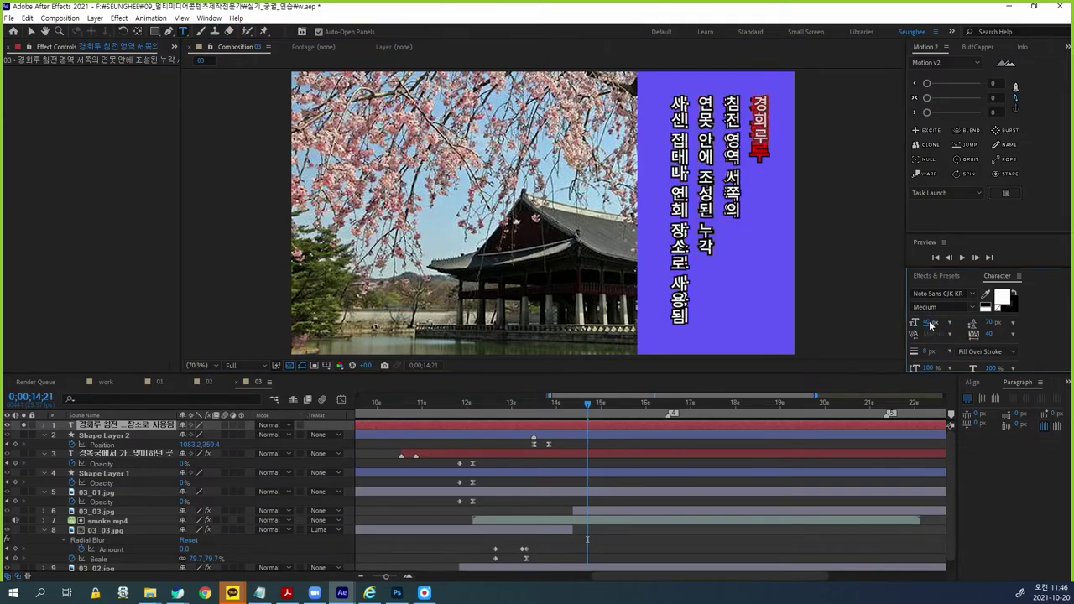
left_click_drag(930, 323, 934, 317)
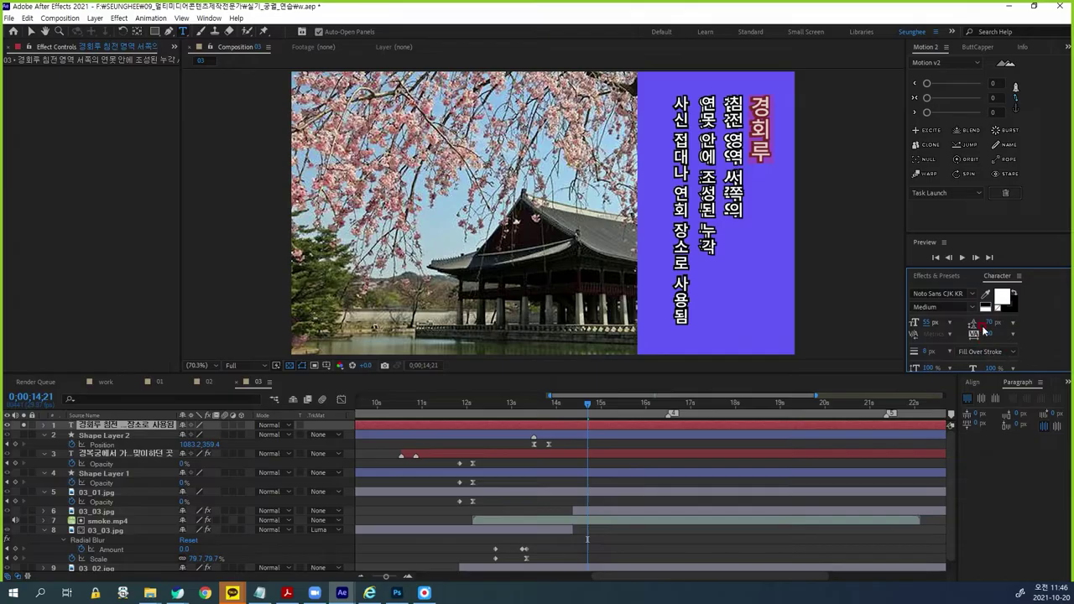
mouse_move(985, 319)
left_mouse_down()
mouse_move(995, 320)
mouse_move(969, 321)
mouse_move(993, 323)
left_mouse_up()
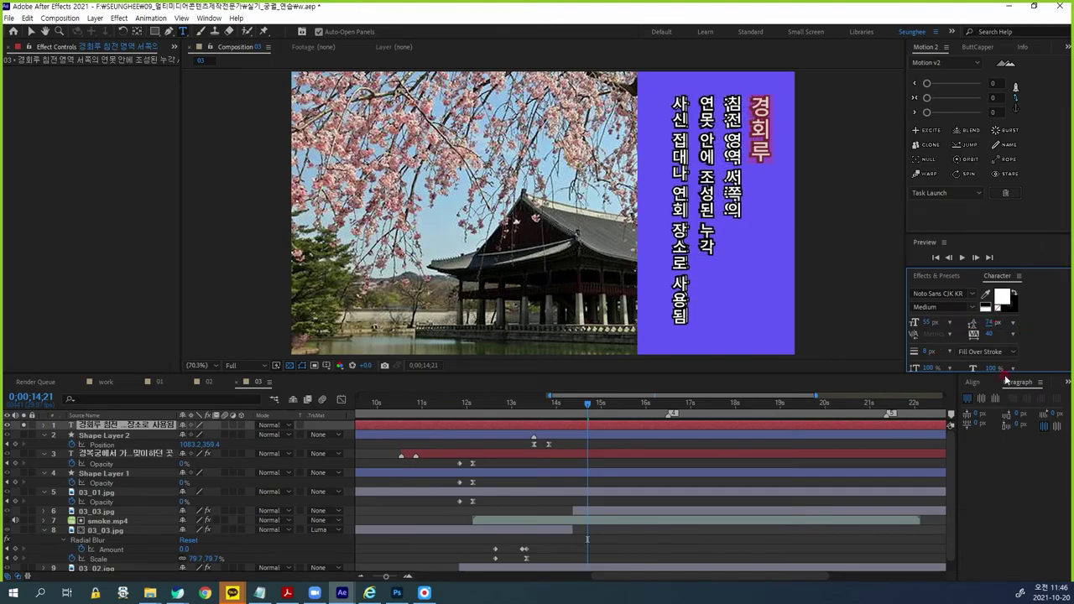
Step: Set the fill colour of the title "경회루" to pure red and finish editing the text
left_click(1000, 299)
left_click(244, 161)
left_click(346, 163)
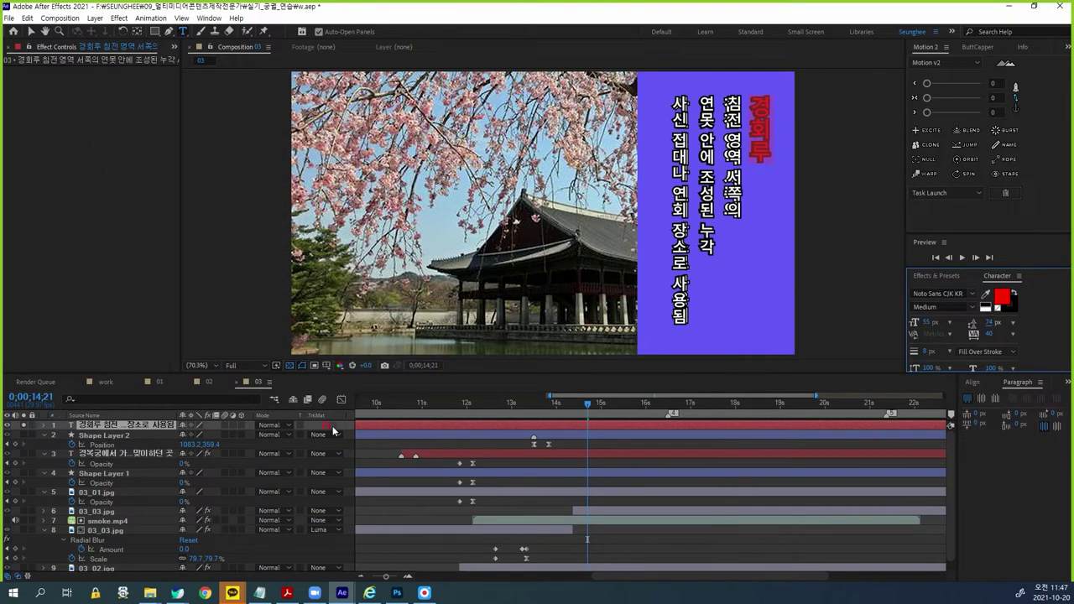
left_click(30, 31)
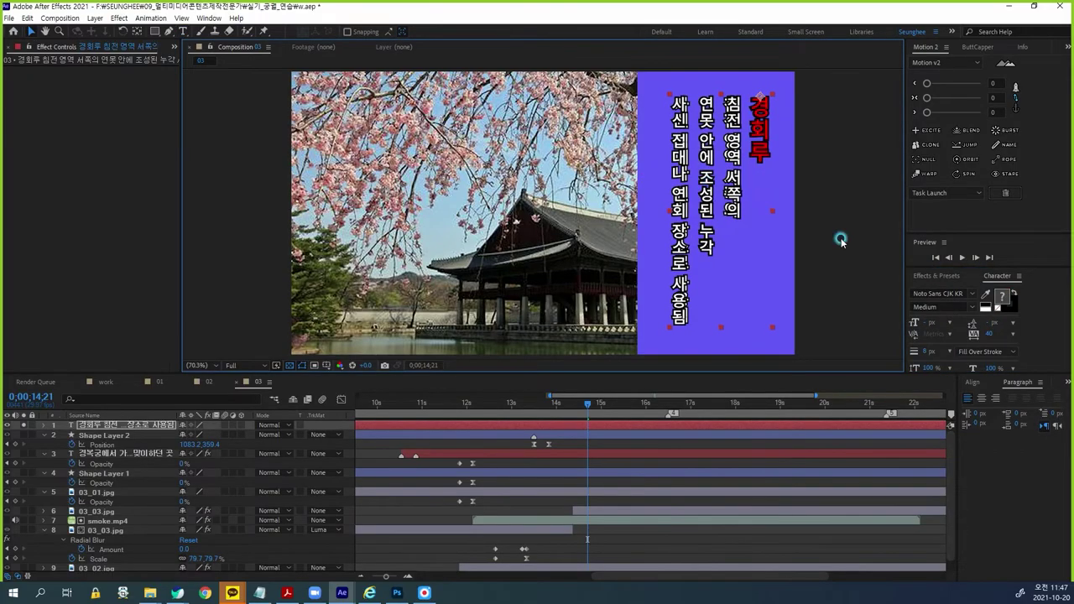
Step: Try leading values of 73 px and 71 px on the whole vertical text layer against the reference
left_click(157, 426)
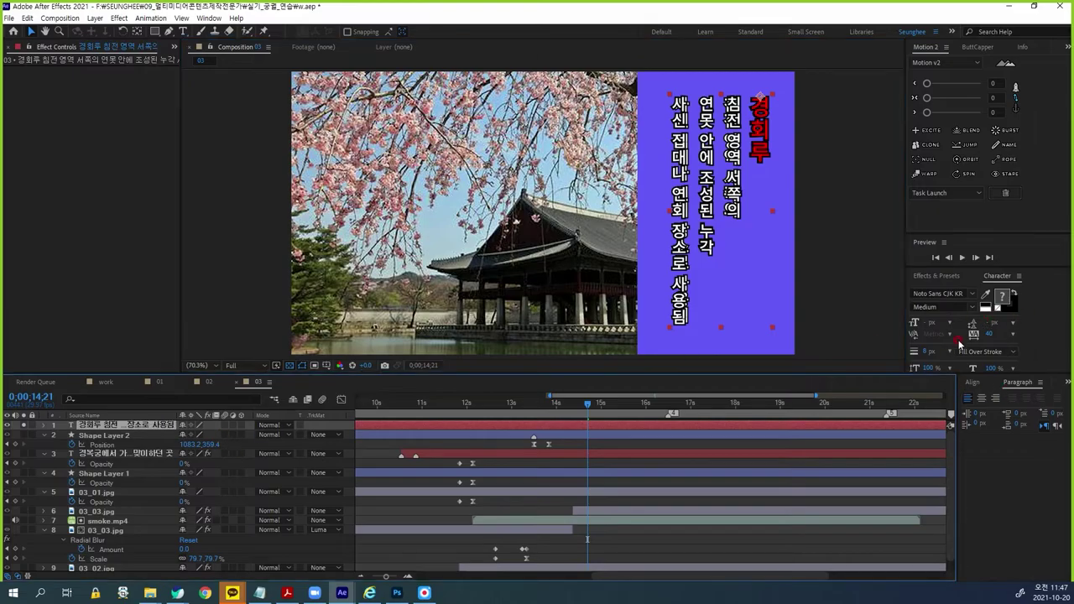
left_click_drag(991, 334, 1013, 338)
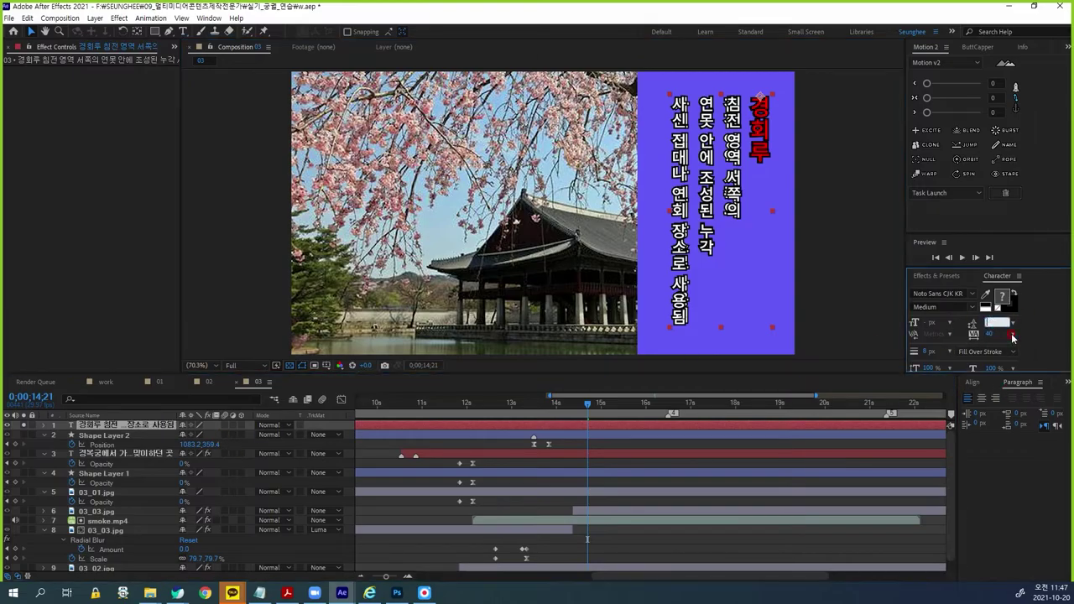
type("73")
key("Return")
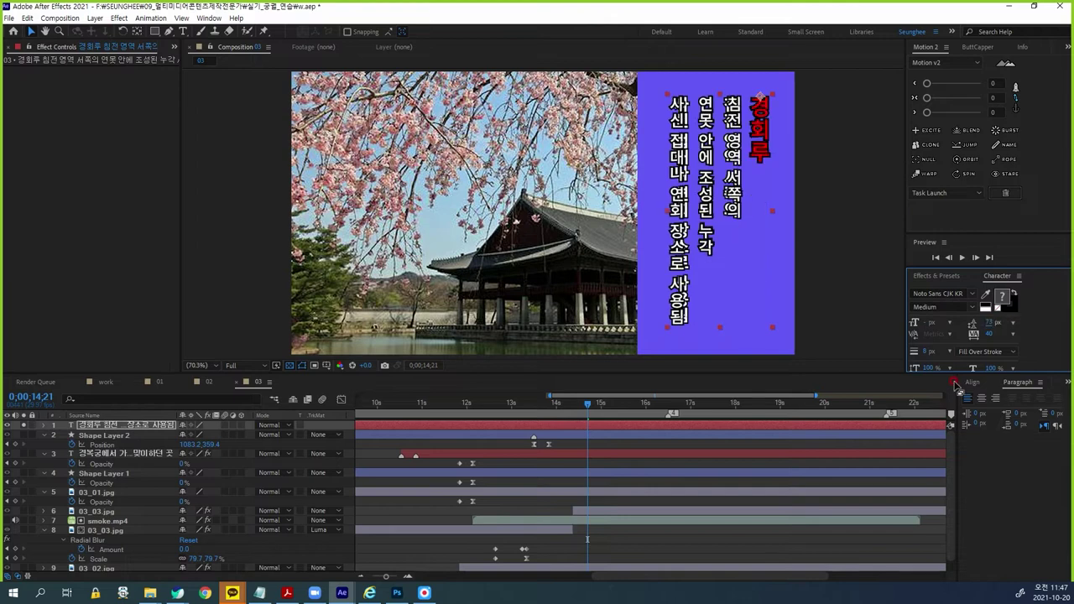
left_click(992, 325)
type("71")
key("Return")
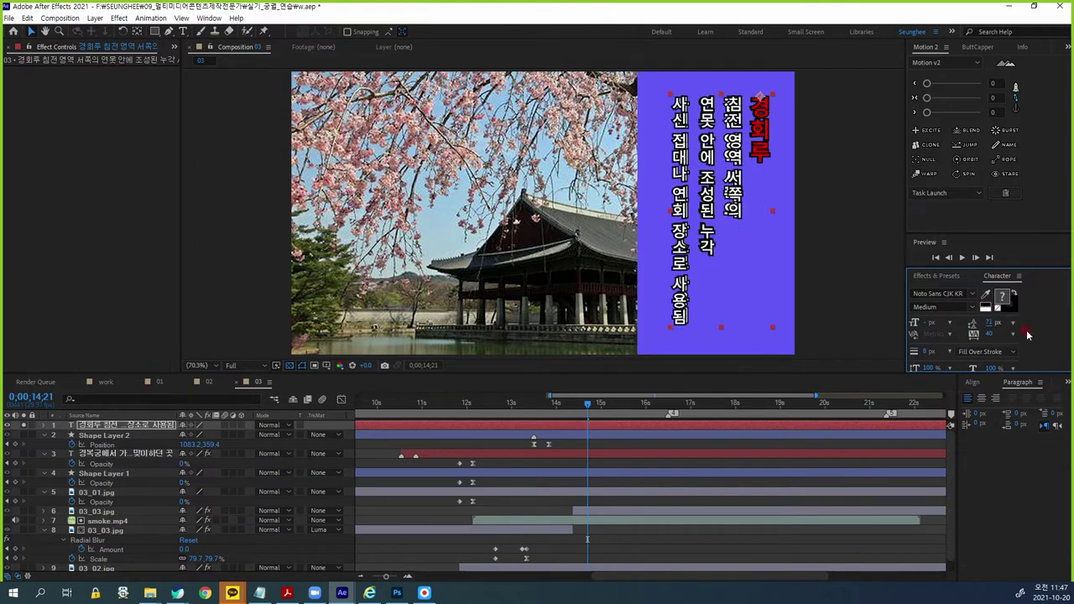
Step: Nudge the vertical text to match the reference columns and set the whole layer's leading to 70 px
left_click_drag(711, 184, 708, 183)
left_click(992, 323)
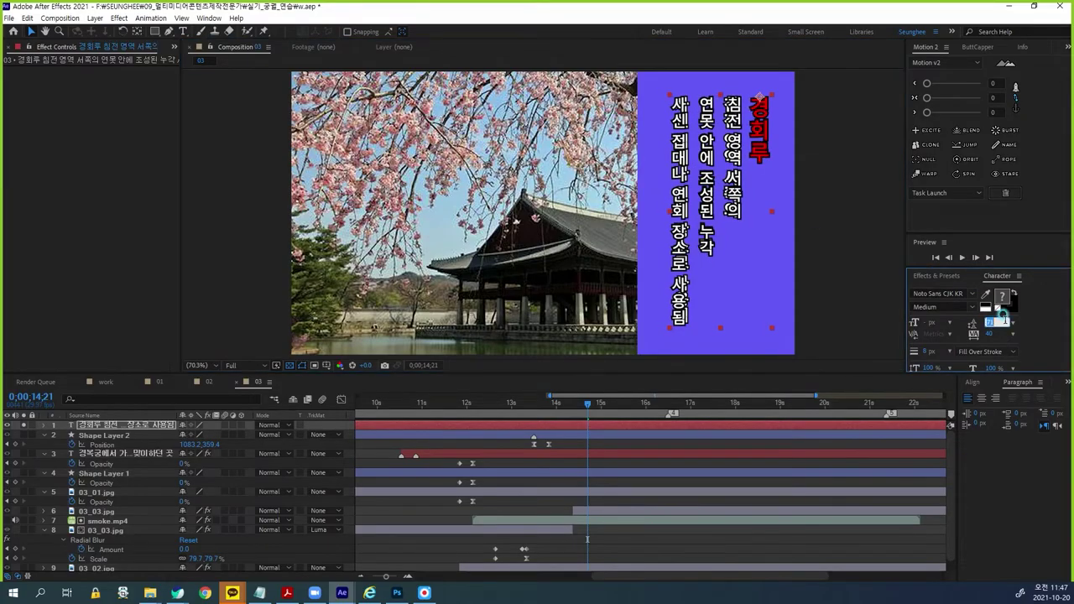
type("67")
key("Return")
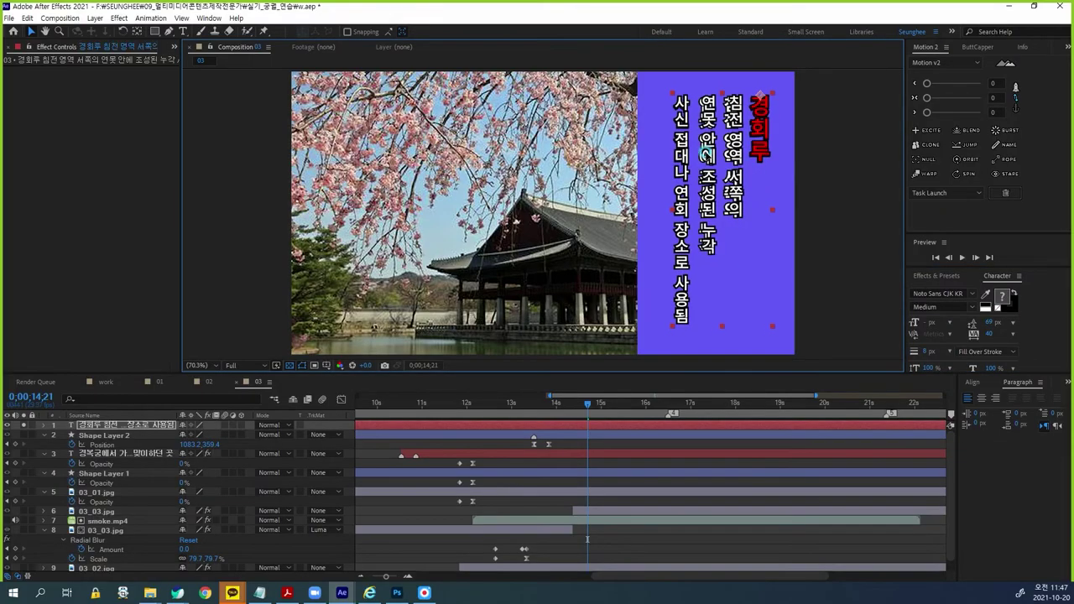
left_click(994, 324)
type("70")
left_click(1022, 351)
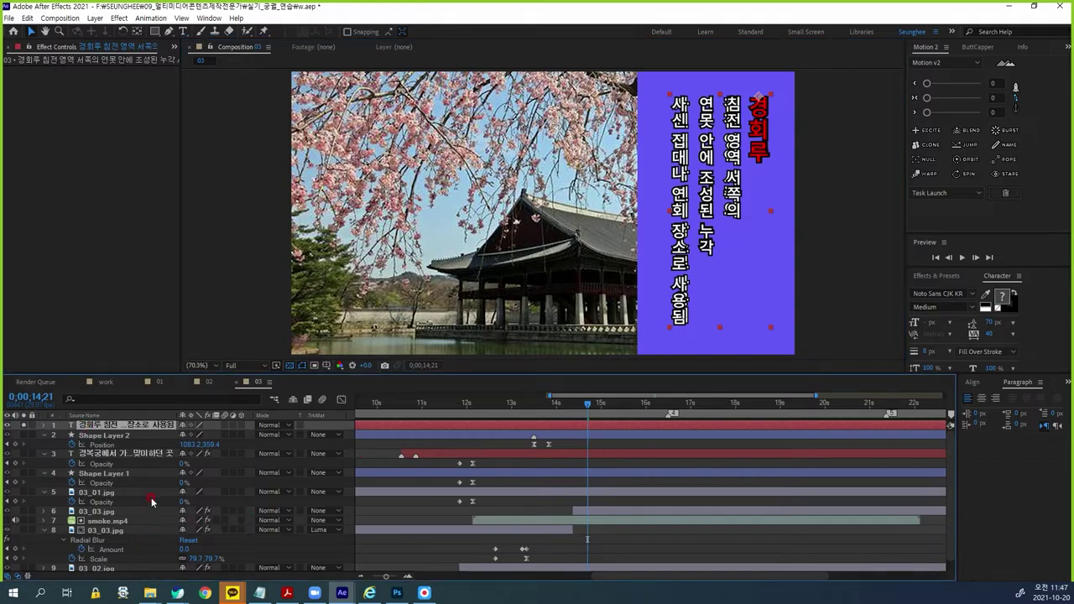
Step: Compare the vertical text with the reference video and trim the text layer's in point to 0;00;14;02
left_click(53, 426)
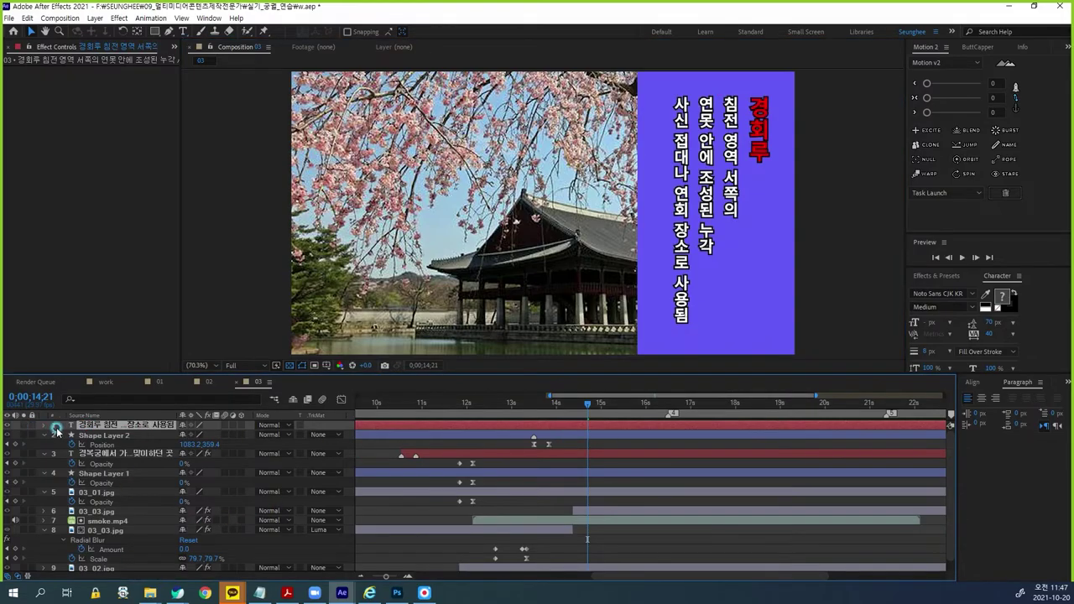
mouse_move(592, 406)
left_mouse_down()
mouse_move(642, 407)
mouse_move(542, 415)
mouse_move(560, 422)
left_mouse_up()
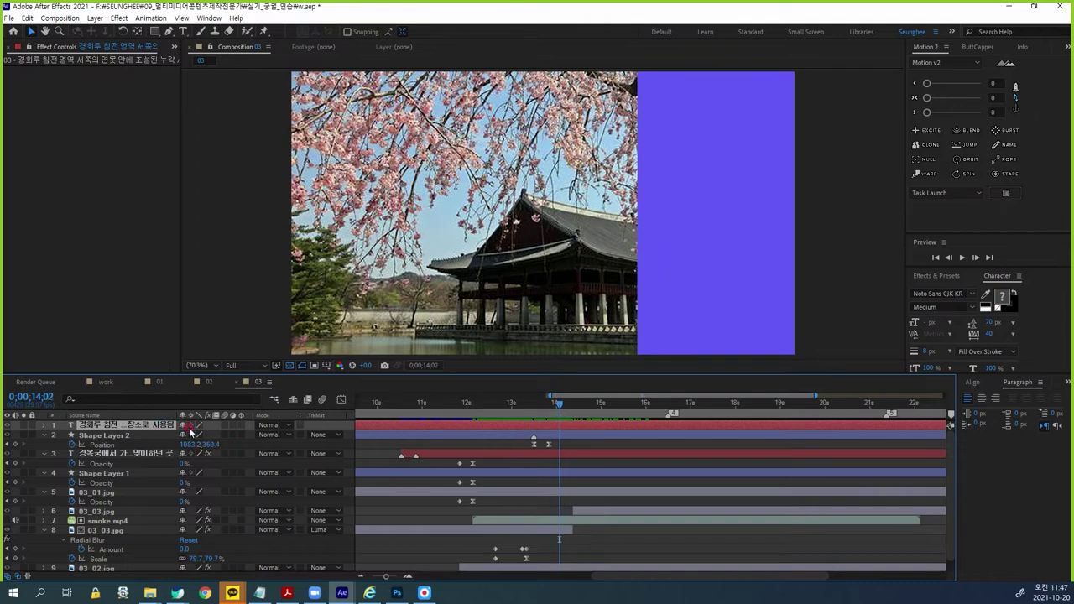
key("alt+bracketleft")
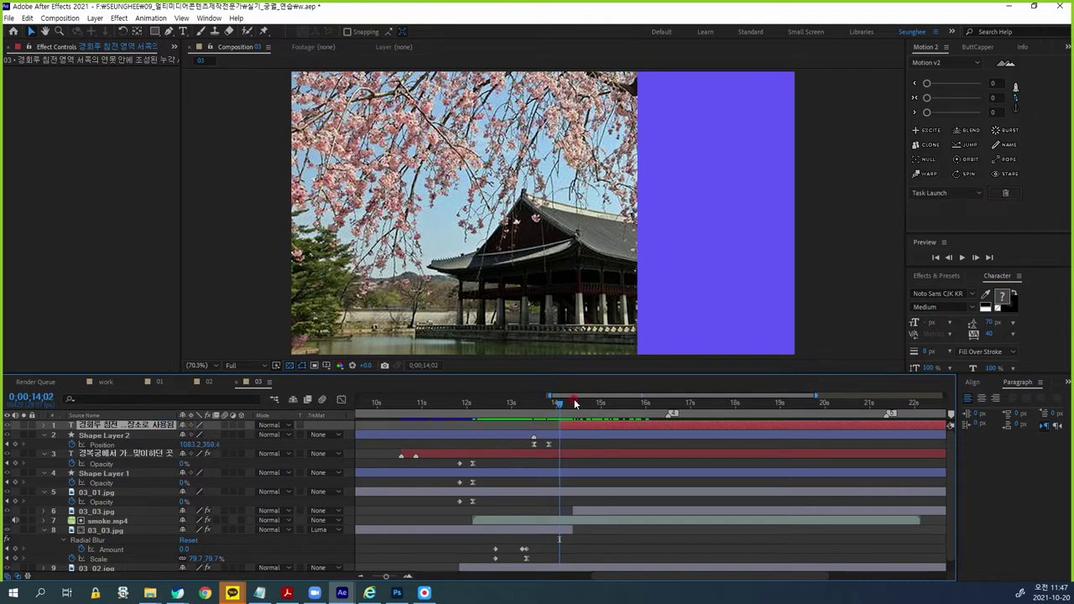
Step: Apply Fast Box Blur to the vertical text layer at 0;00;14;15, set Blur Dimensions to Vertical, and toggle the layer's solo
left_click_drag(562, 401, 588, 407)
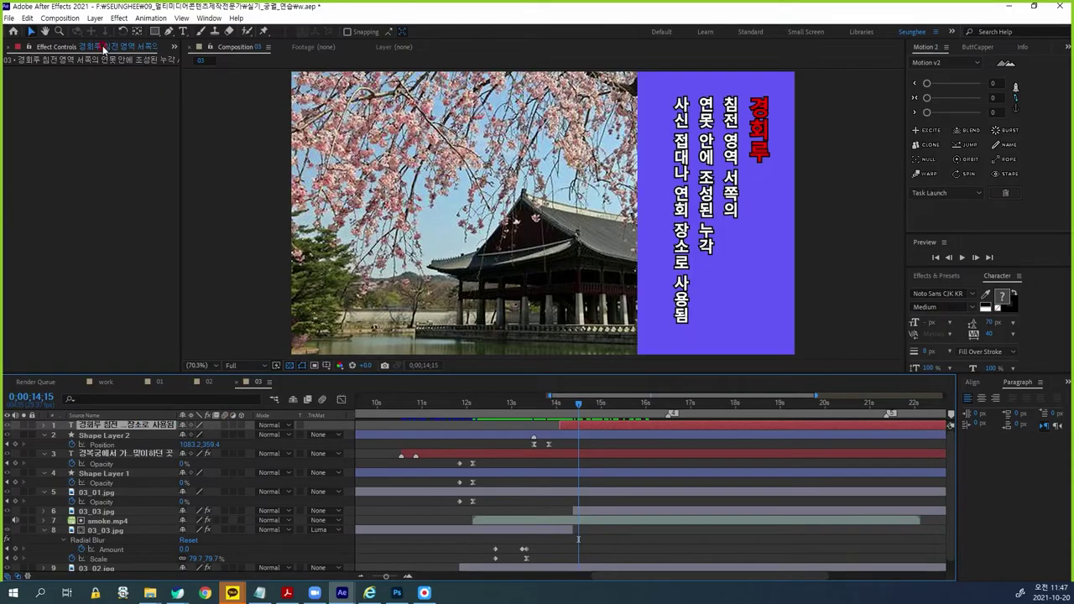
left_click(119, 17)
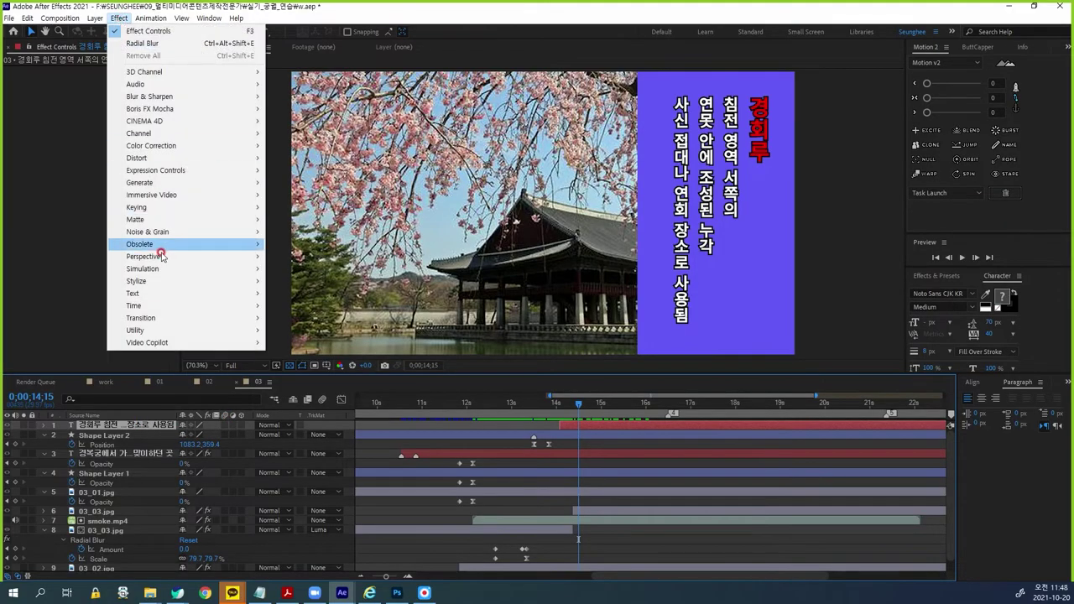
mouse_move(166, 98)
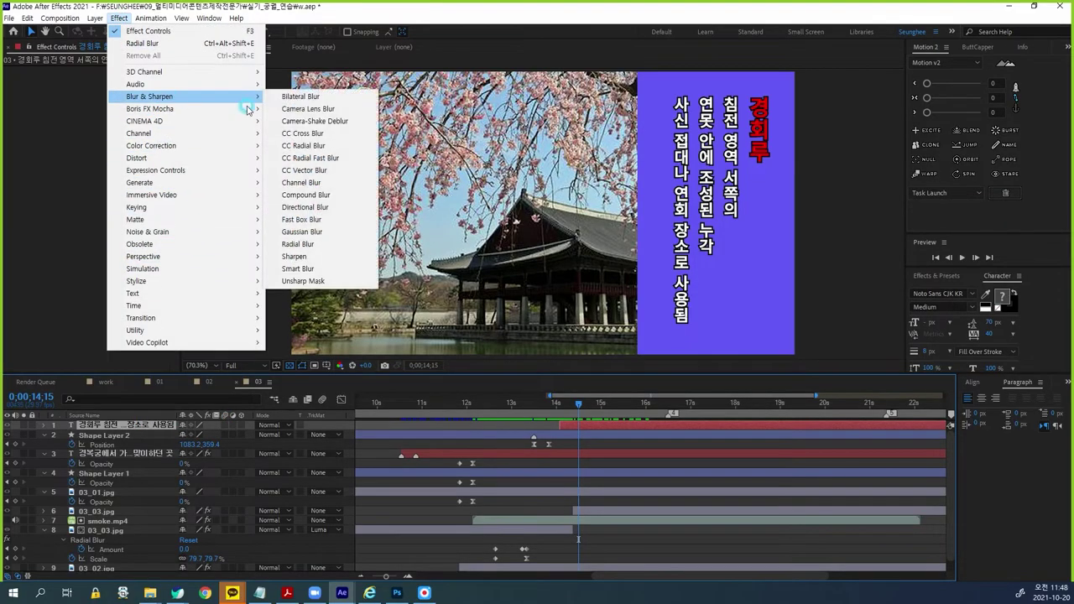
left_click(308, 220)
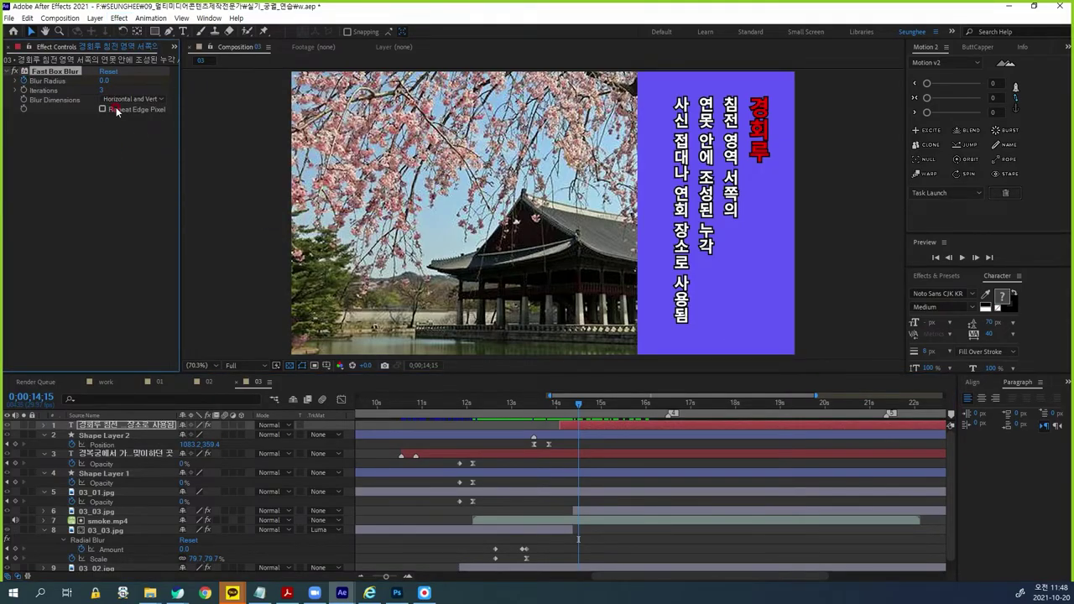
left_click(130, 100)
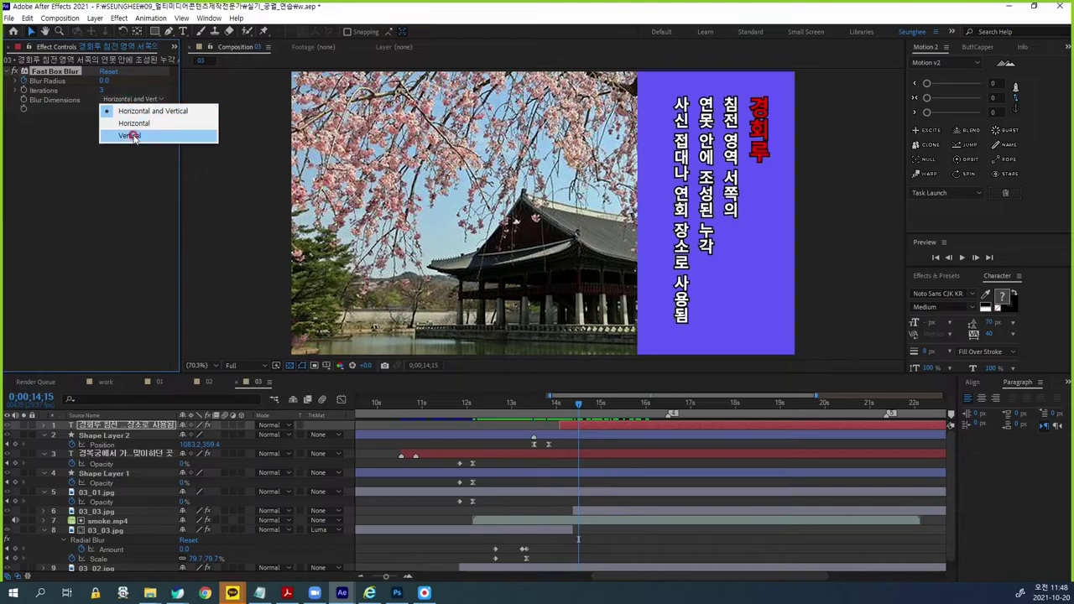
left_click(130, 135)
left_click(25, 427)
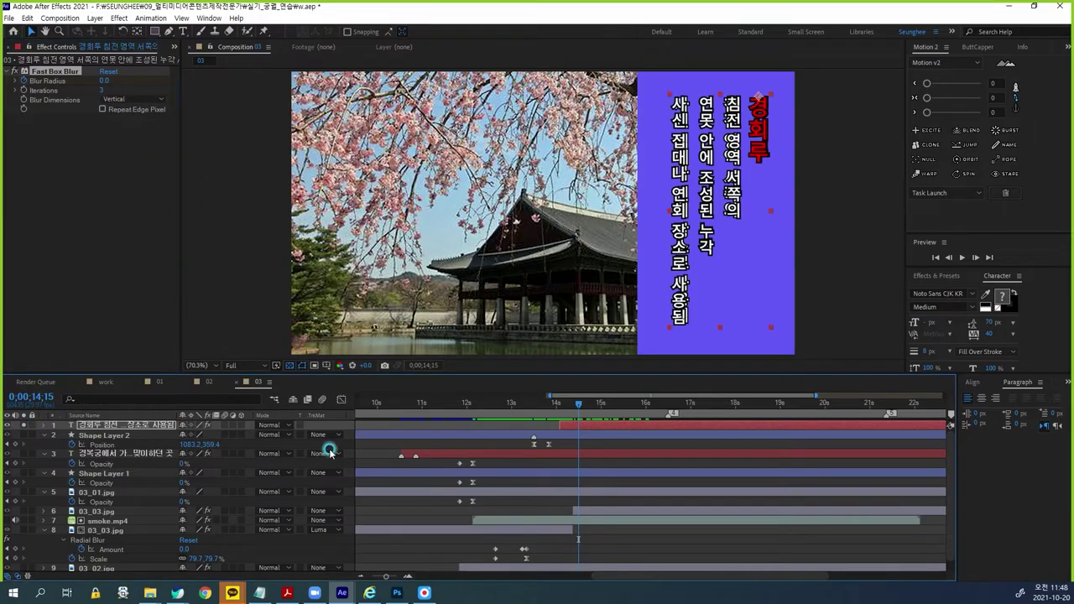
Step: Keyframe the vertical text layer's Blur Radius at 50 at 0;00;14;02 and reveal its Blur Radius keyframes in the timeline
left_click_drag(583, 407, 559, 404)
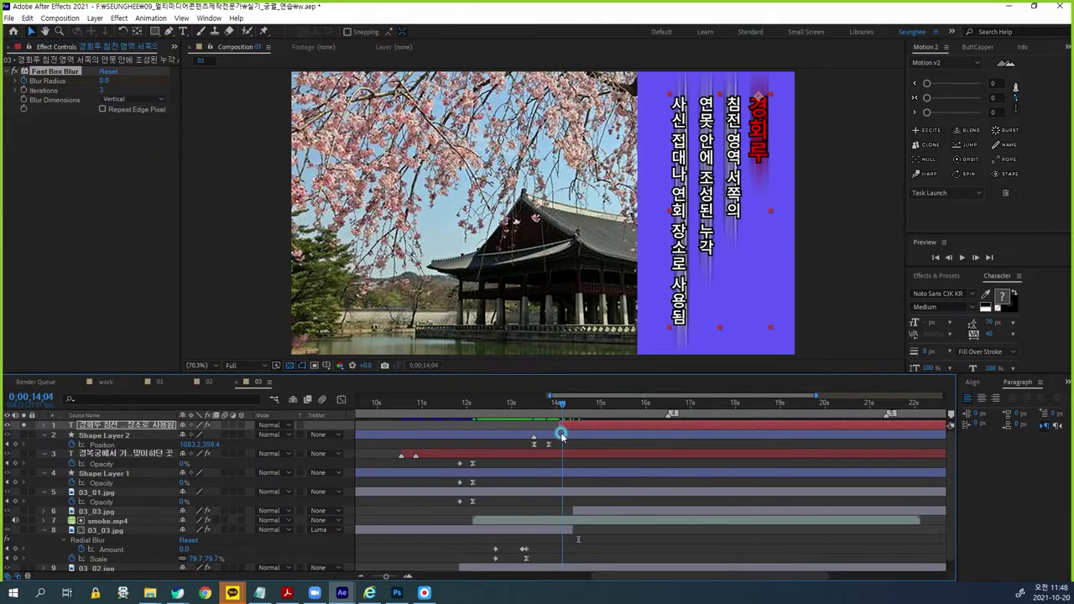
mouse_move(104, 80)
left_mouse_down()
mouse_move(134, 81)
mouse_move(122, 86)
left_mouse_up()
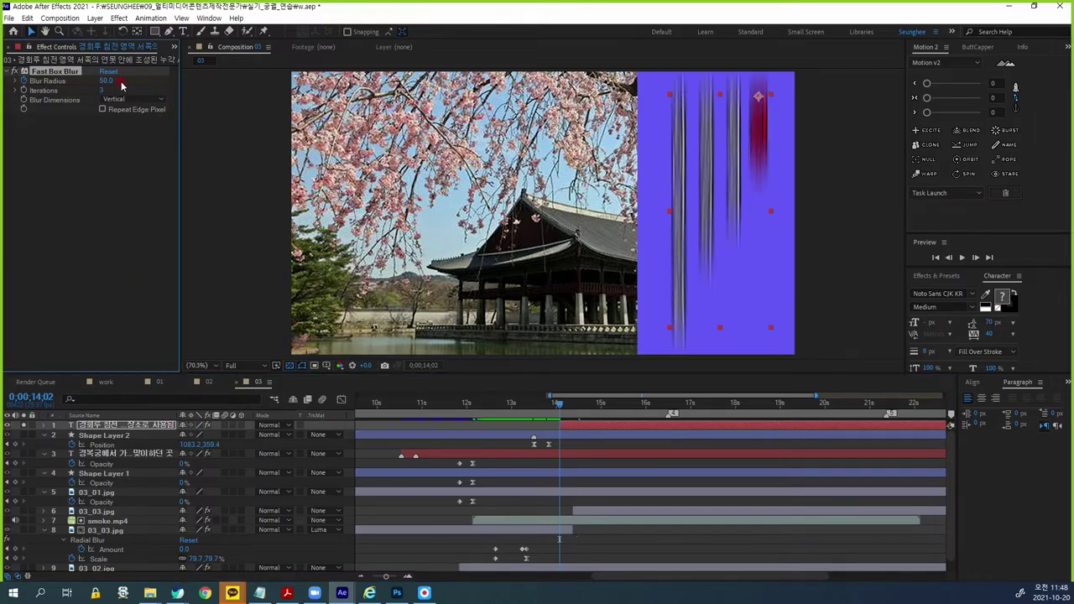
left_click(147, 425)
key("u")
left_click_drag(590, 440, 553, 455)
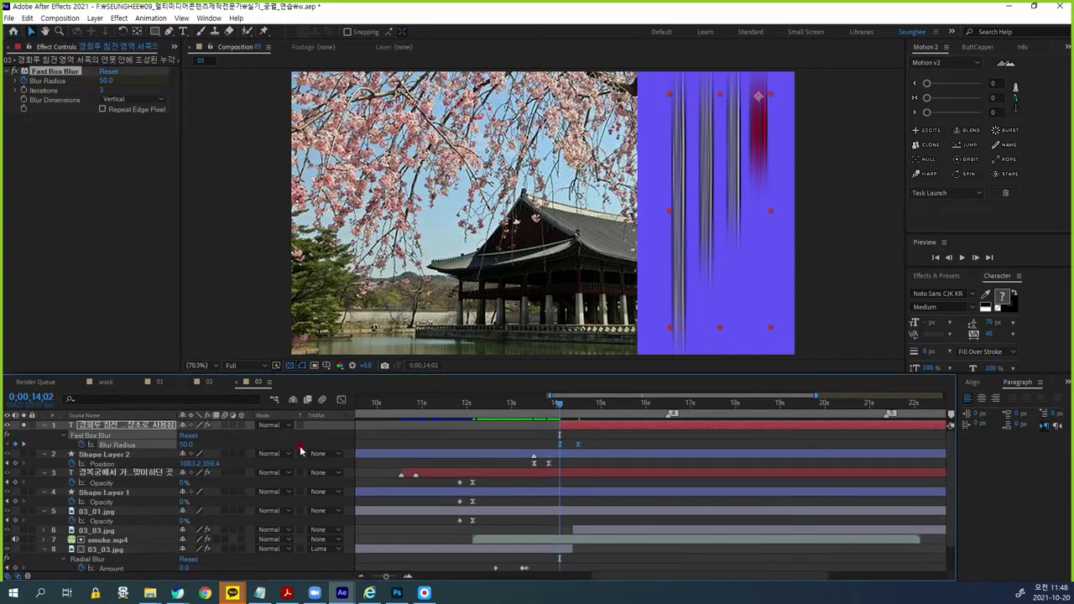
Step: Preview the vertical text's blur-in, return to the project's item list, and save the project
key("space")
key("space")
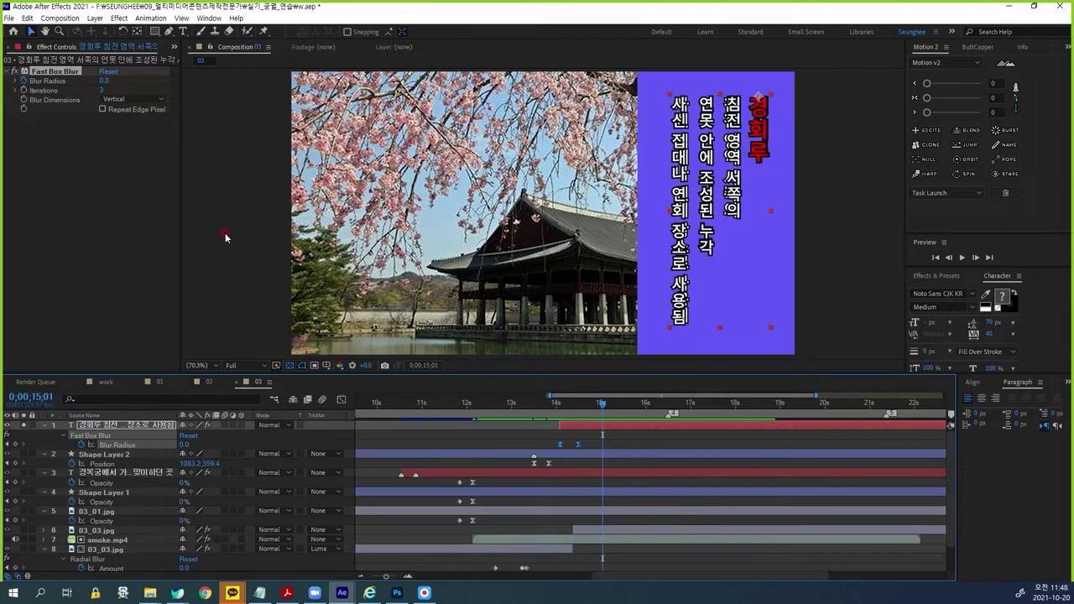
left_click(175, 47)
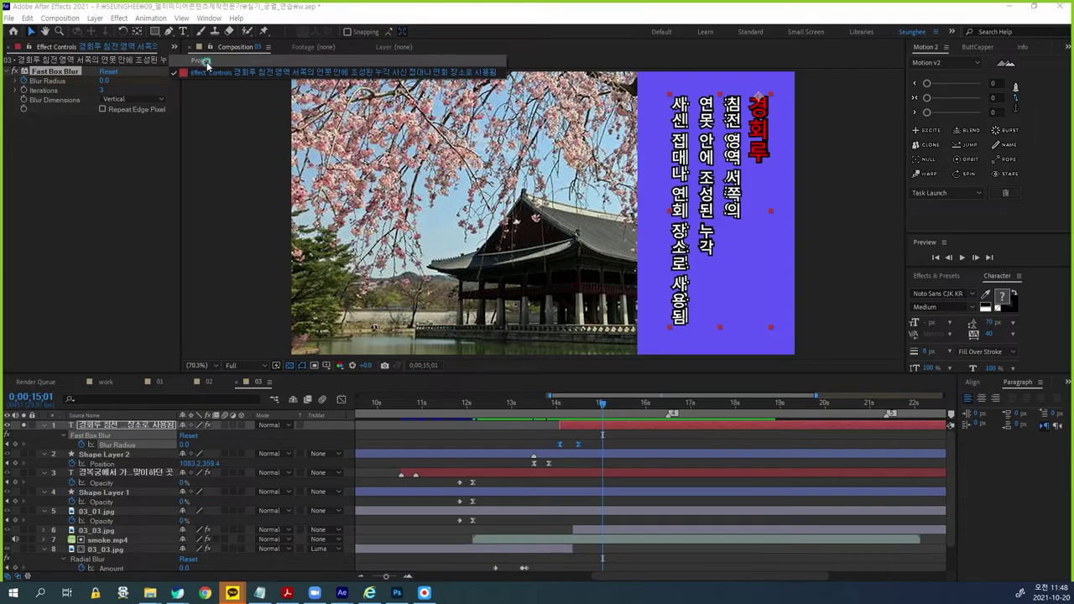
left_click(204, 63)
left_click(112, 256)
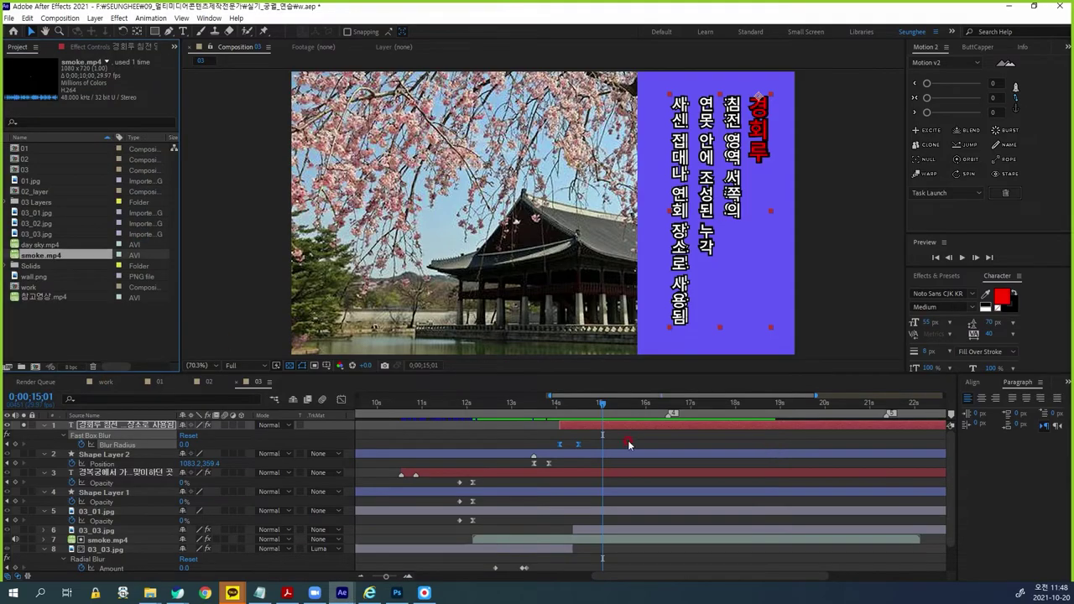
left_click(639, 436)
key("ctrl+s")
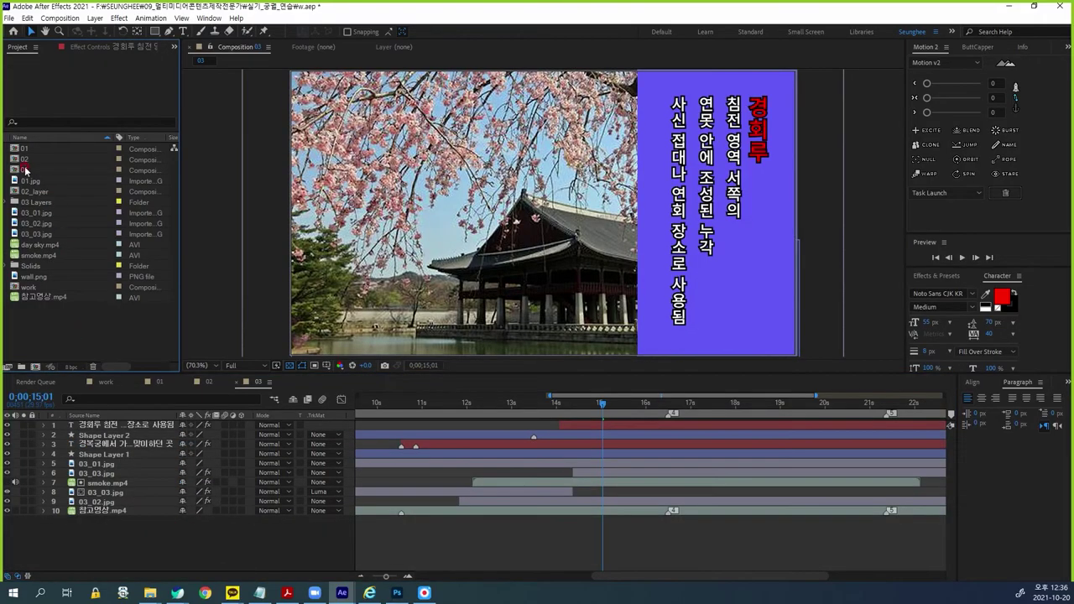
Step: Duplicate composition 03, open the copy, and delete all of its layers except the reference video 참고영상.mp4
left_click(25, 170)
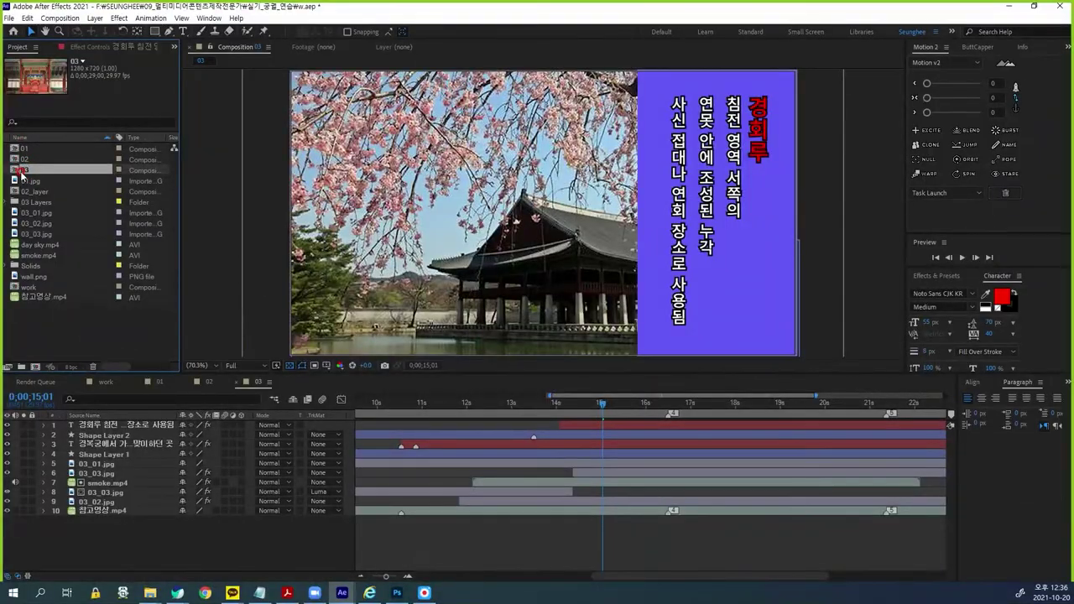
key("ctrl+d")
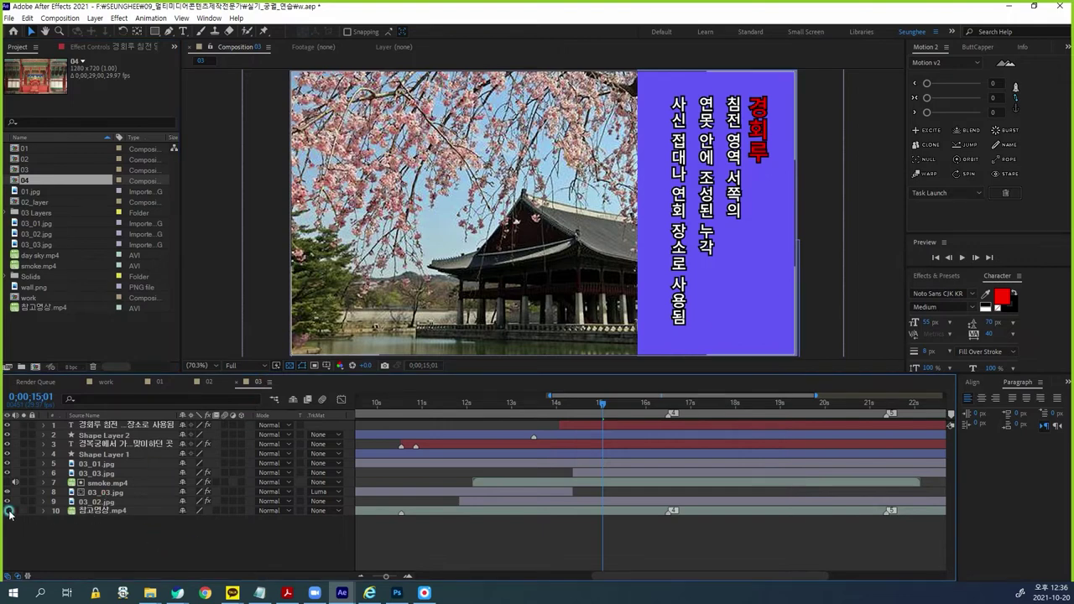
double_click(51, 181)
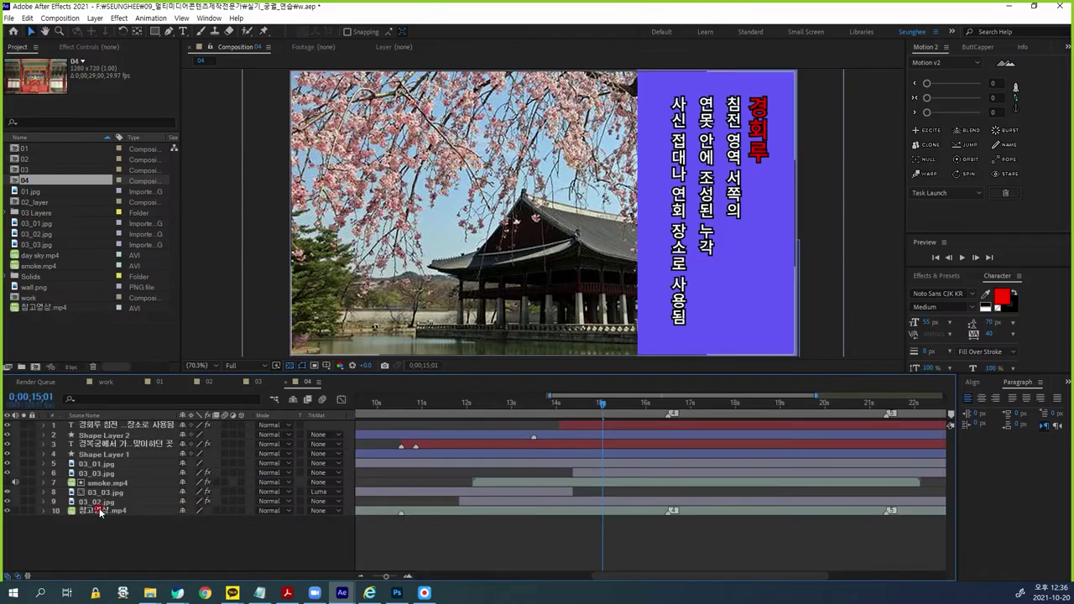
left_click(99, 502)
left_click(127, 425, "shift")
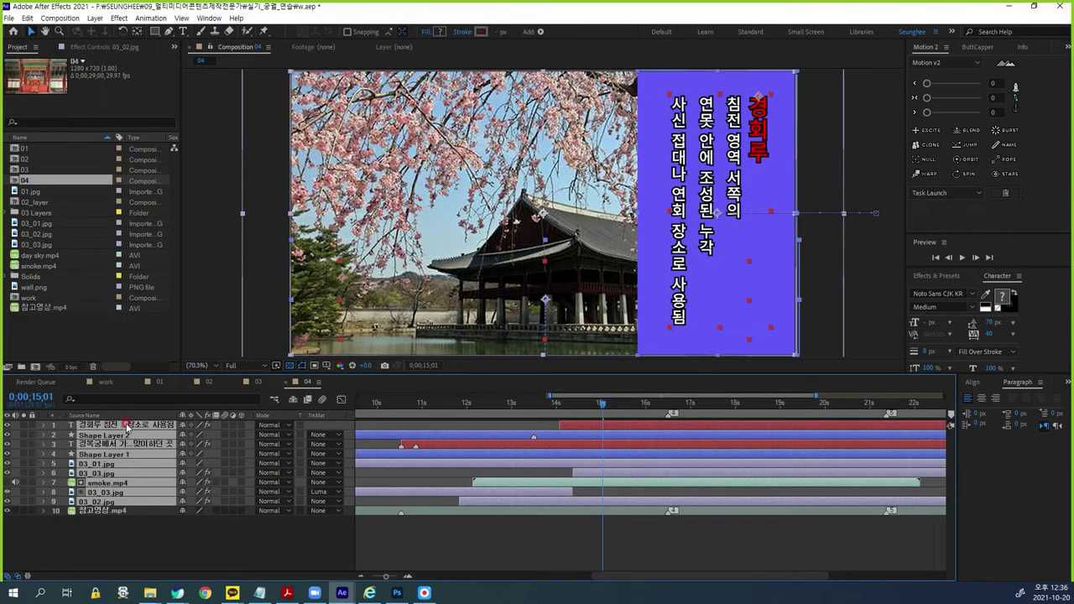
key("Delete")
Step: Enlarge the preview area and play the reference video's door scene from 0;00;16;15
left_click_drag(604, 406, 669, 439)
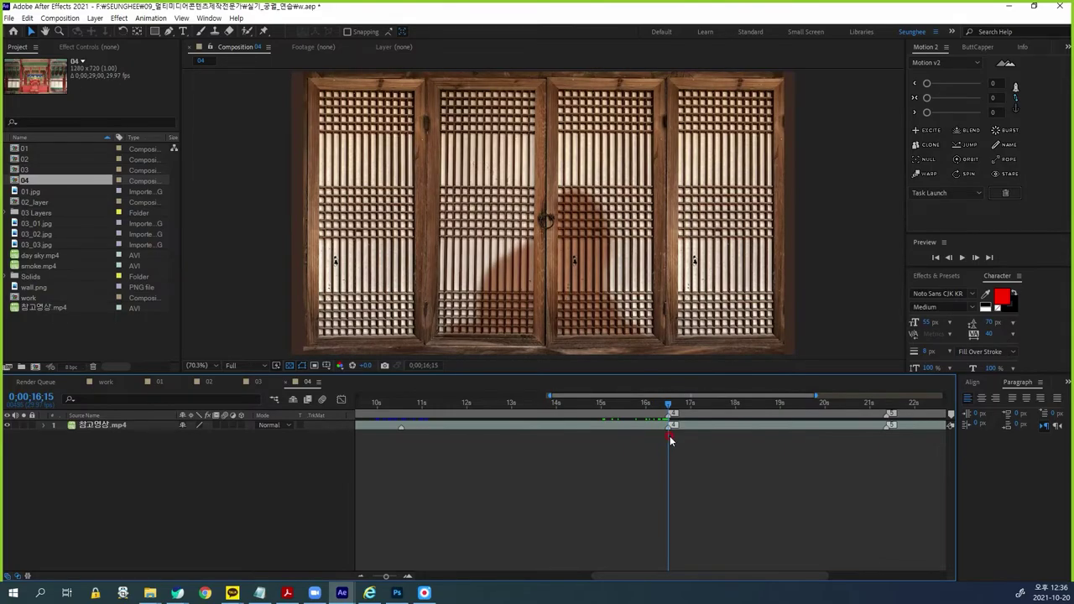
key("=")
left_click_drag(709, 396, 762, 401)
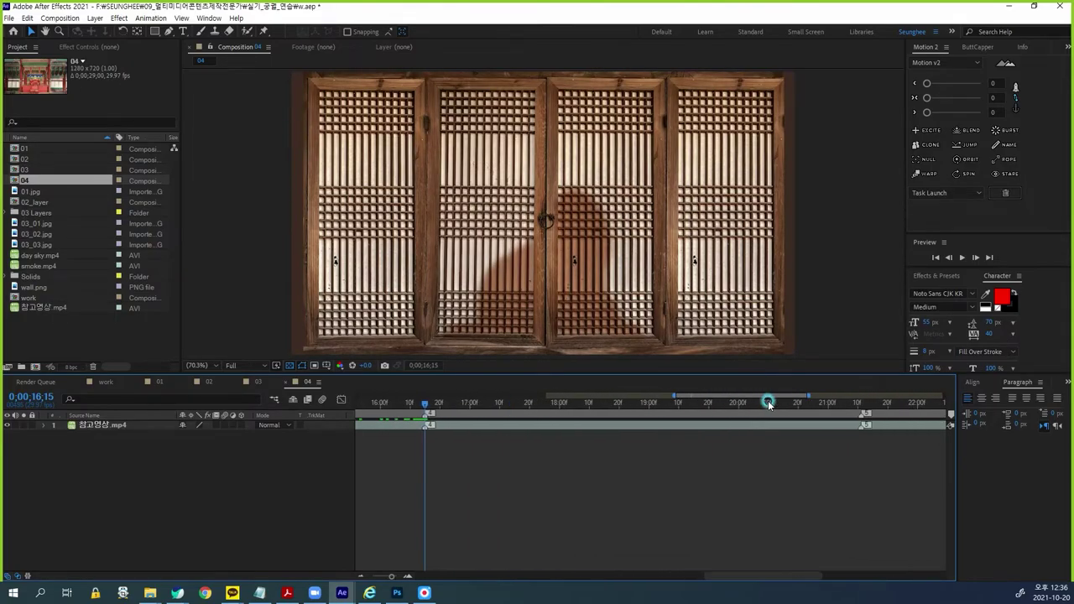
left_click(421, 403)
left_click(440, 424)
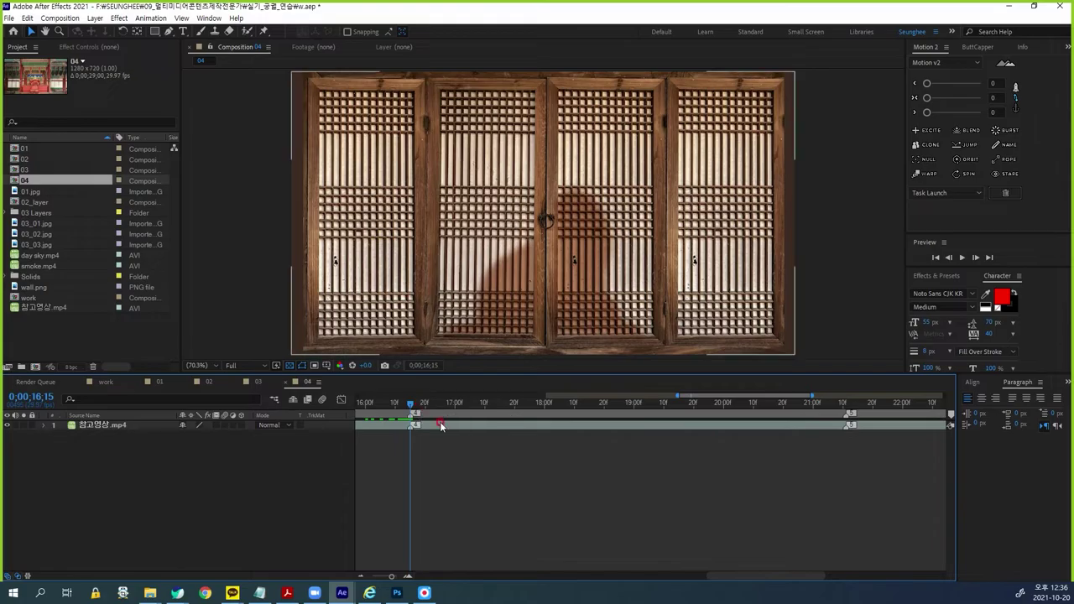
left_click(460, 489)
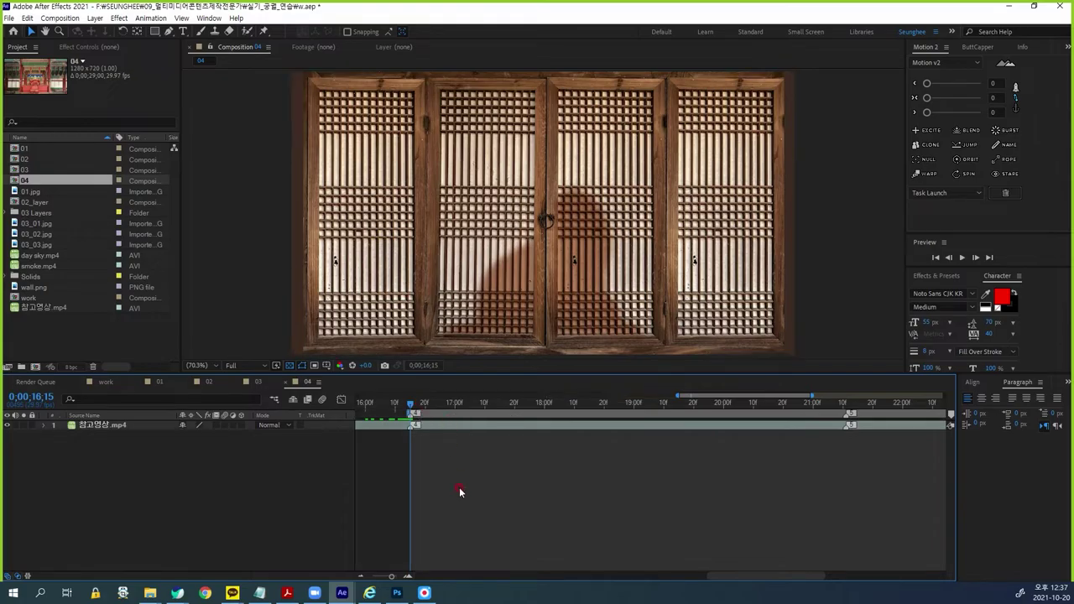
left_click_drag(334, 375, 340, 430)
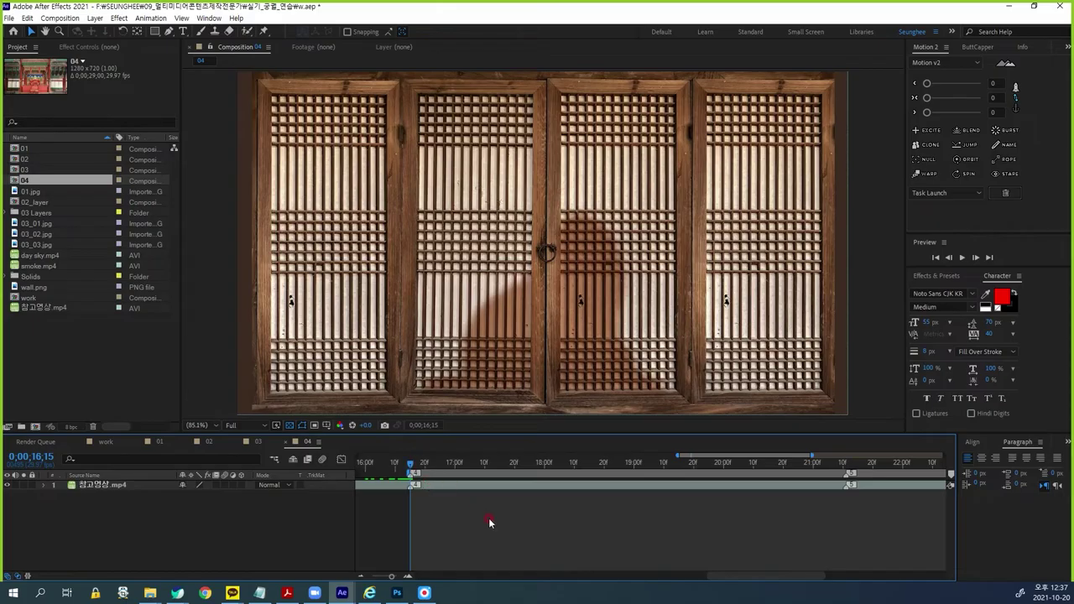
key("space")
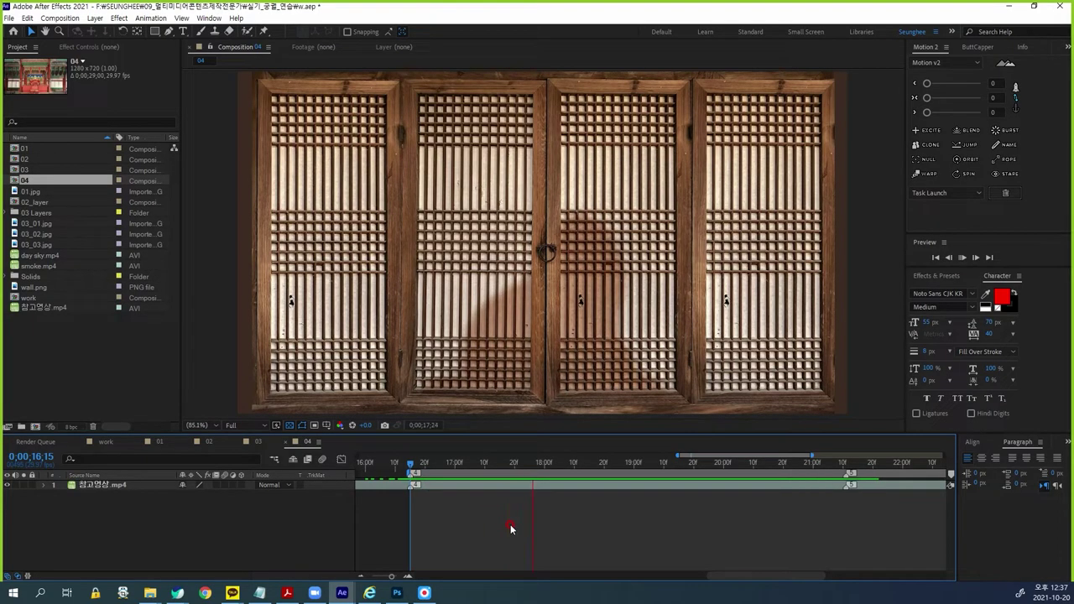
key("space")
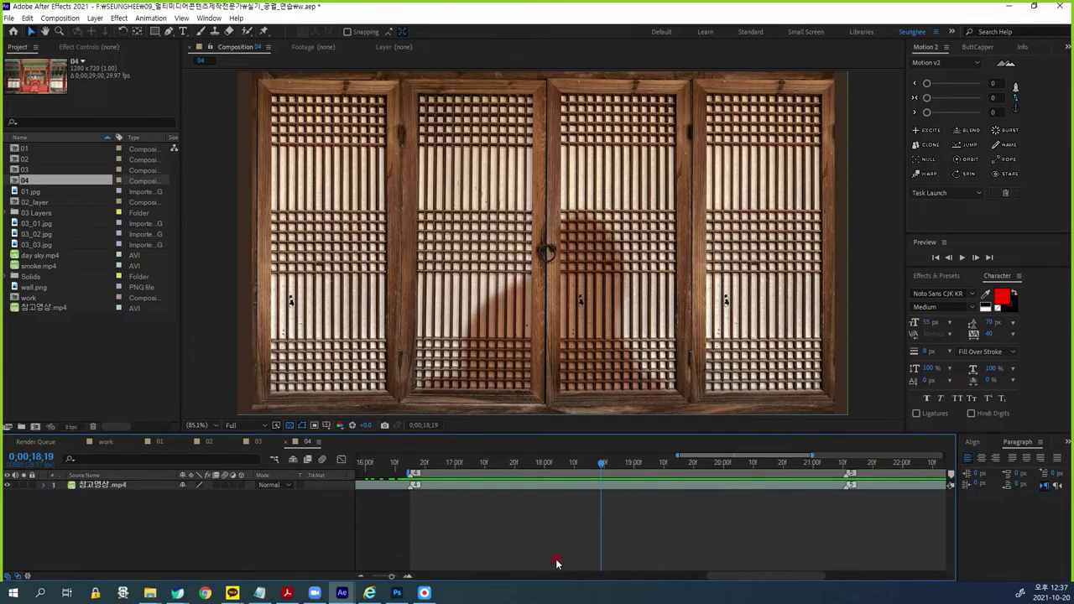
Step: Switch to Photoshop, open 04_01.psd, and inspect its left, right and frame layers by hiding and showing the two doors
left_click(397, 593)
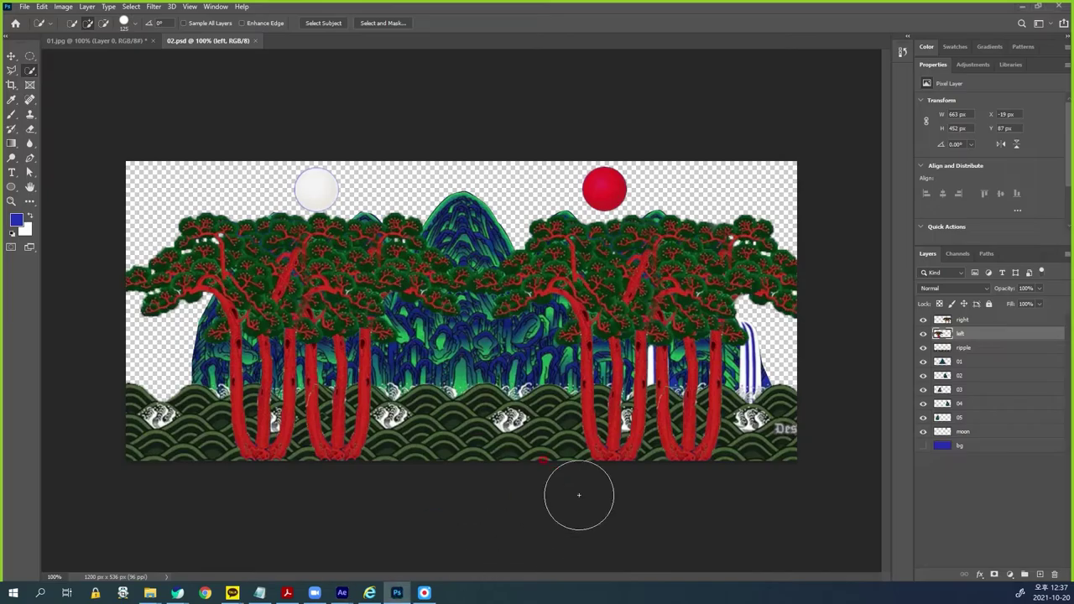
key("ctrl+o")
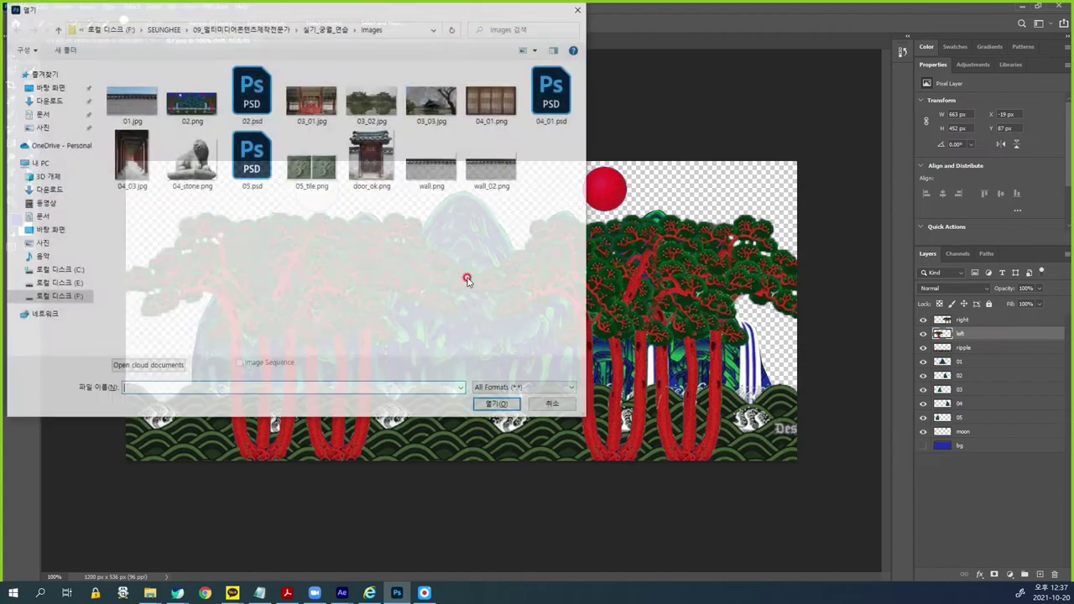
double_click(558, 102)
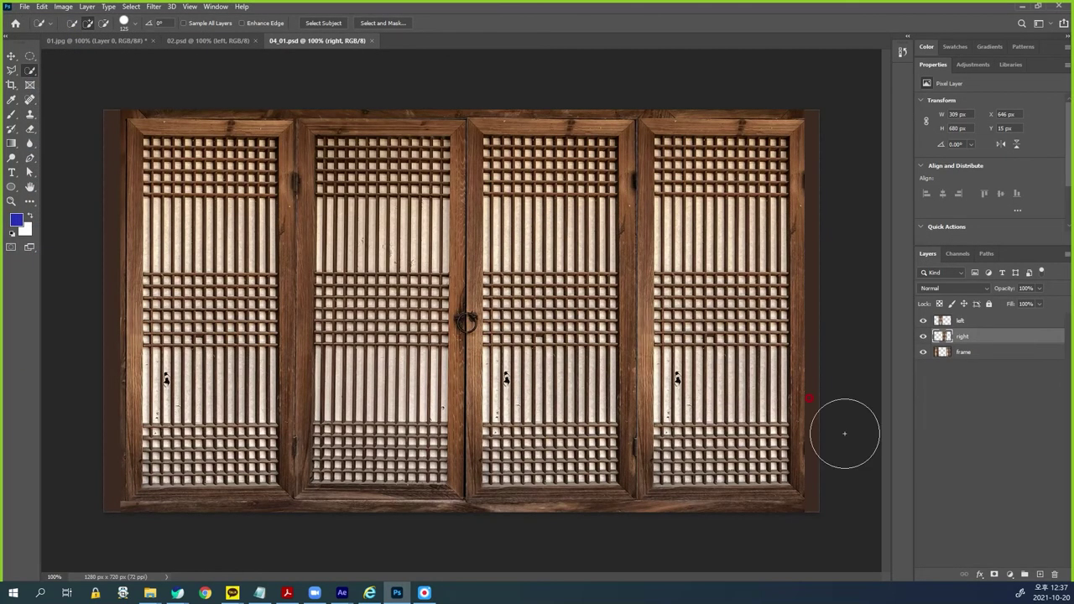
left_click_drag(923, 320, 922, 336)
left_click(951, 352)
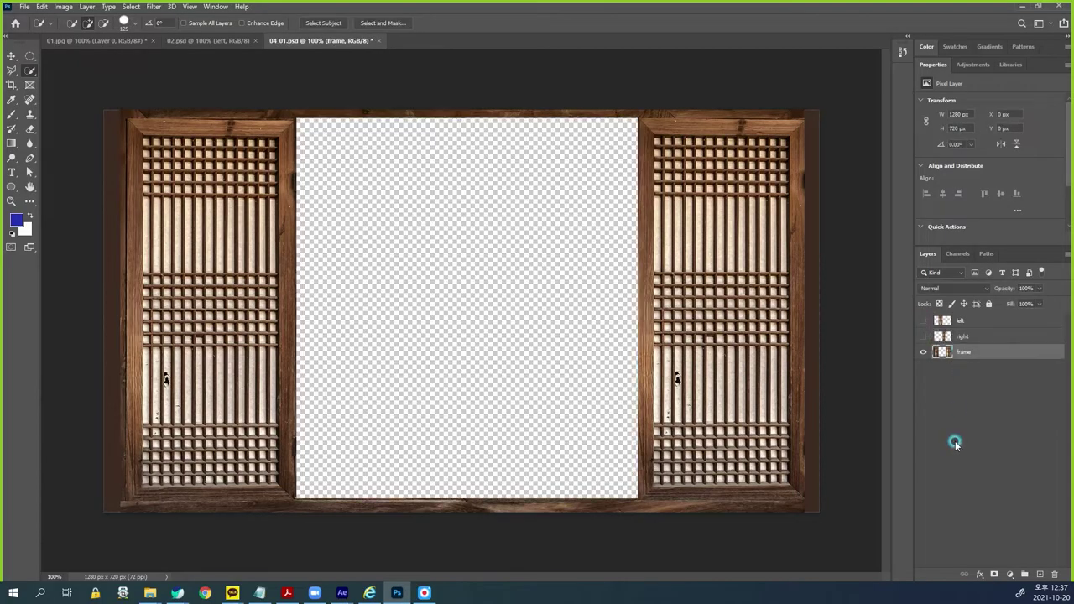
left_click_drag(964, 337, 929, 328)
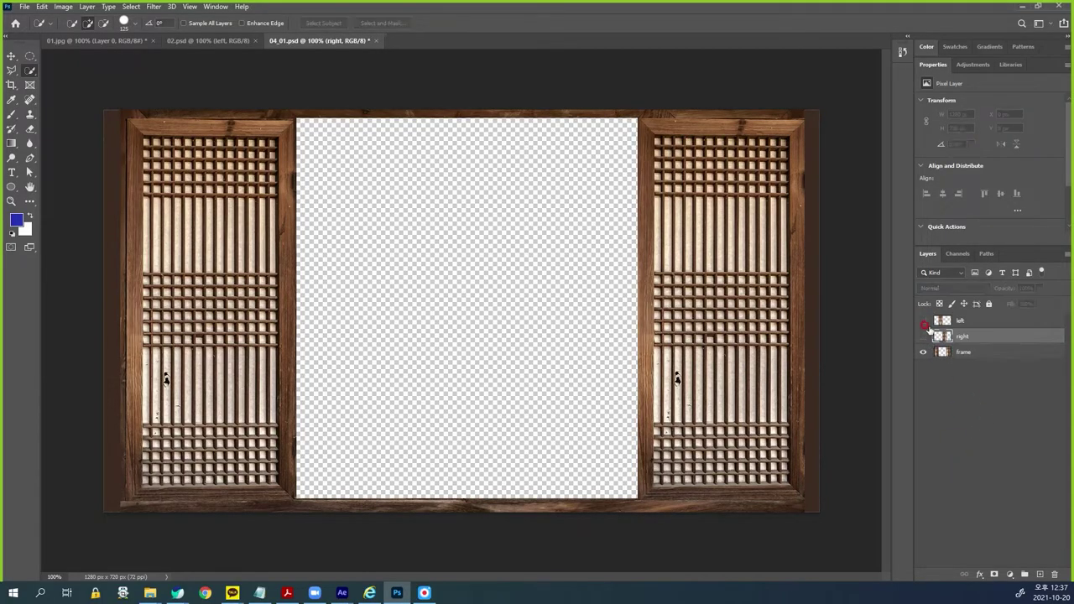
left_click(923, 320)
left_click(923, 336)
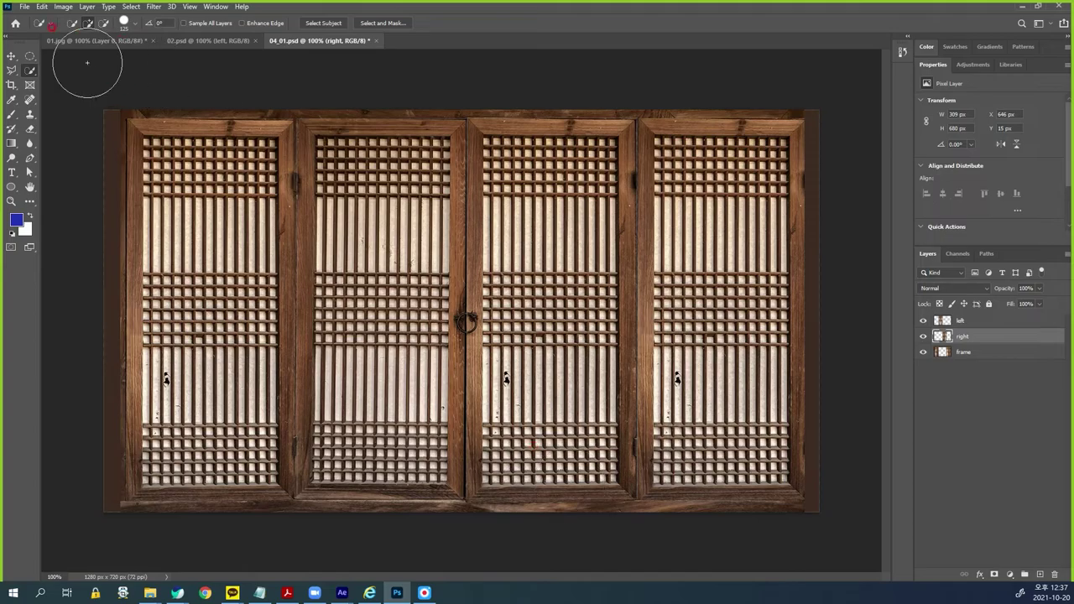
Step: Check the image size of 04_01.psd without changing it
left_click(63, 6)
left_click(83, 90)
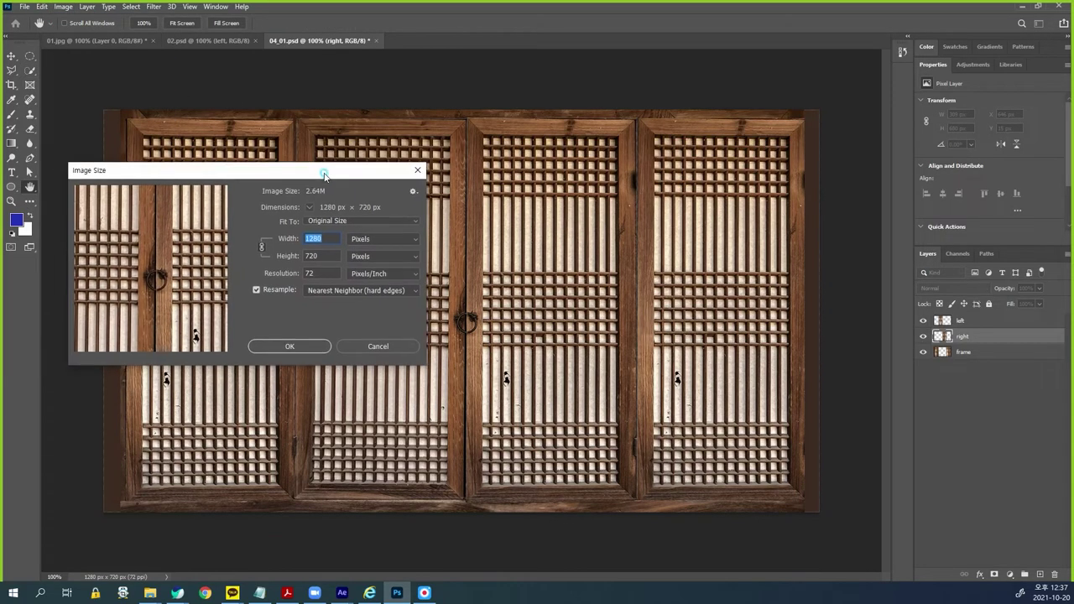
left_click(384, 343)
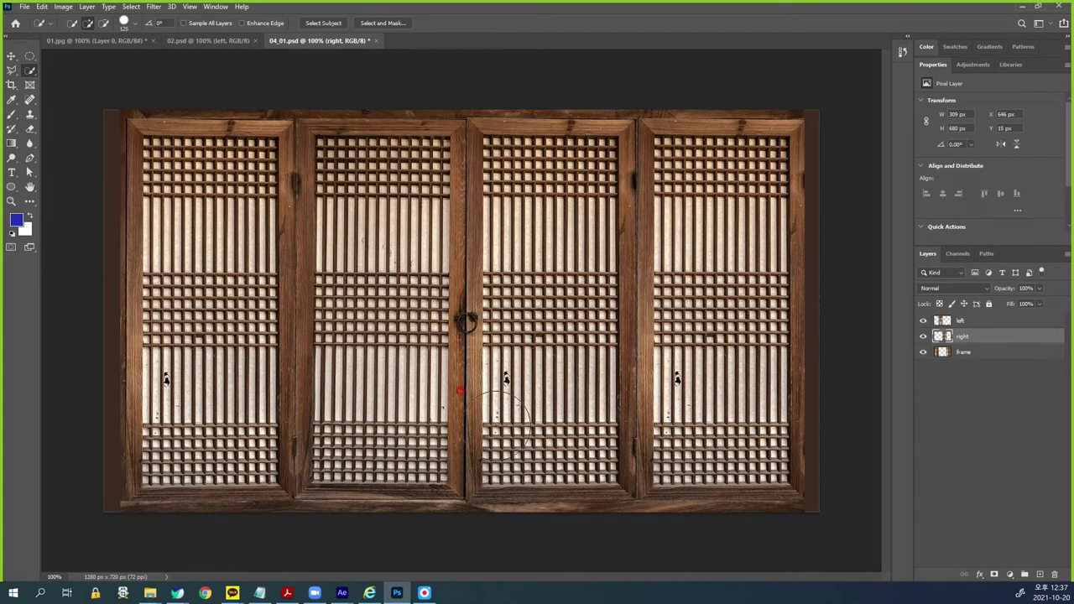
Step: Switch to After Effects and import 04_01.psd as Composition - Retain Layer Sizes with layer styles merged into footage
mouse_move(344, 591)
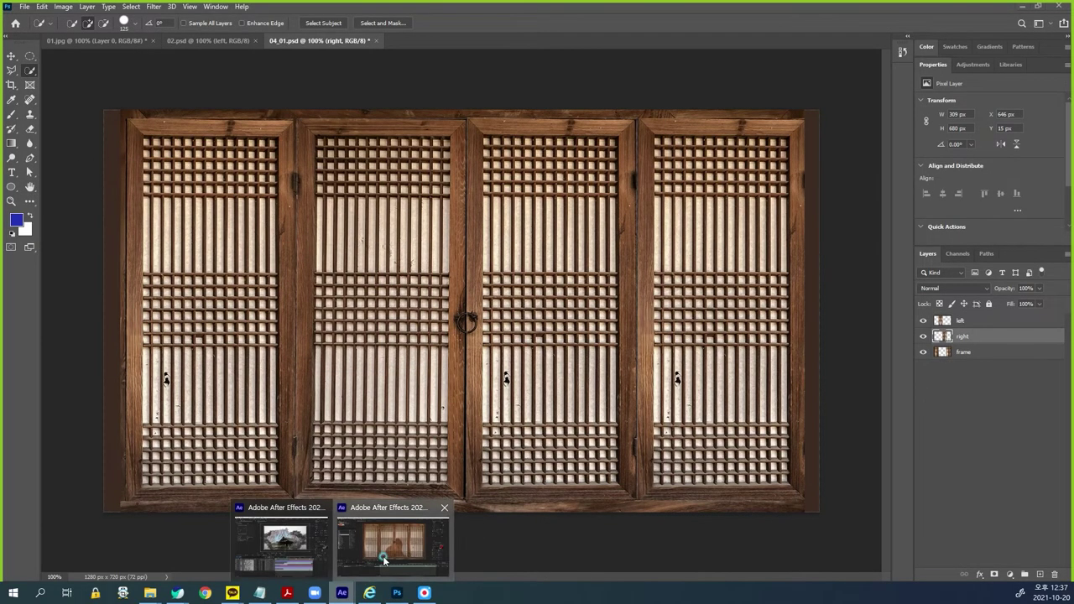
left_click(399, 537)
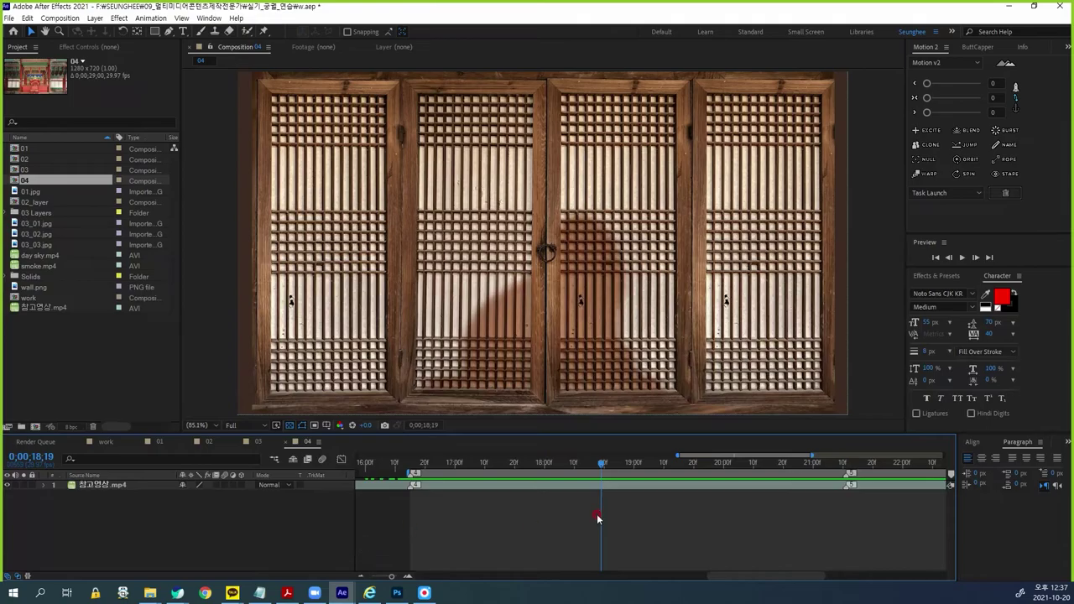
double_click(107, 347)
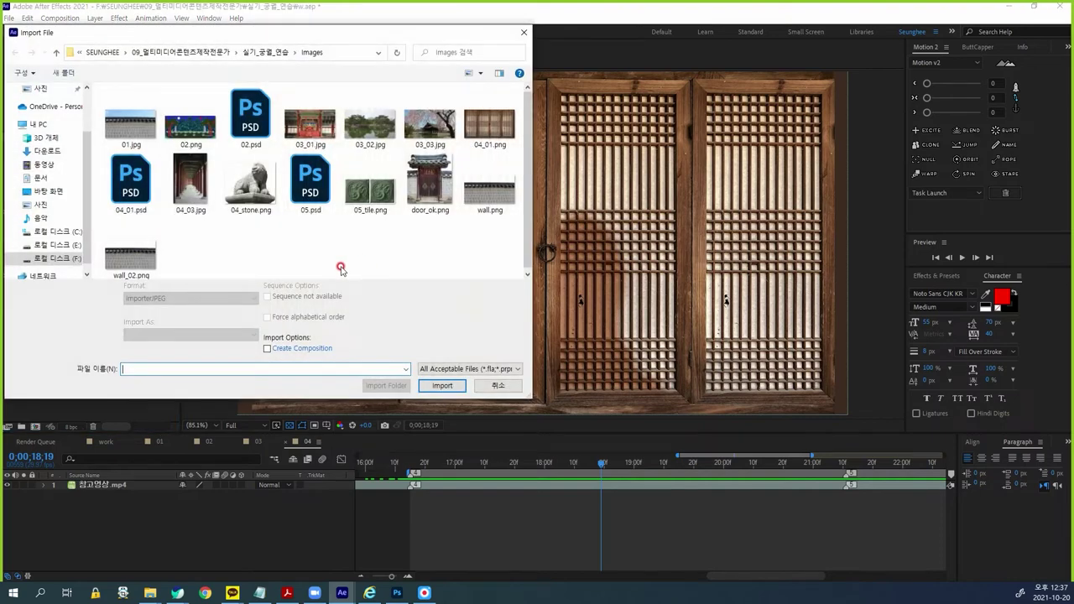
left_click(130, 183)
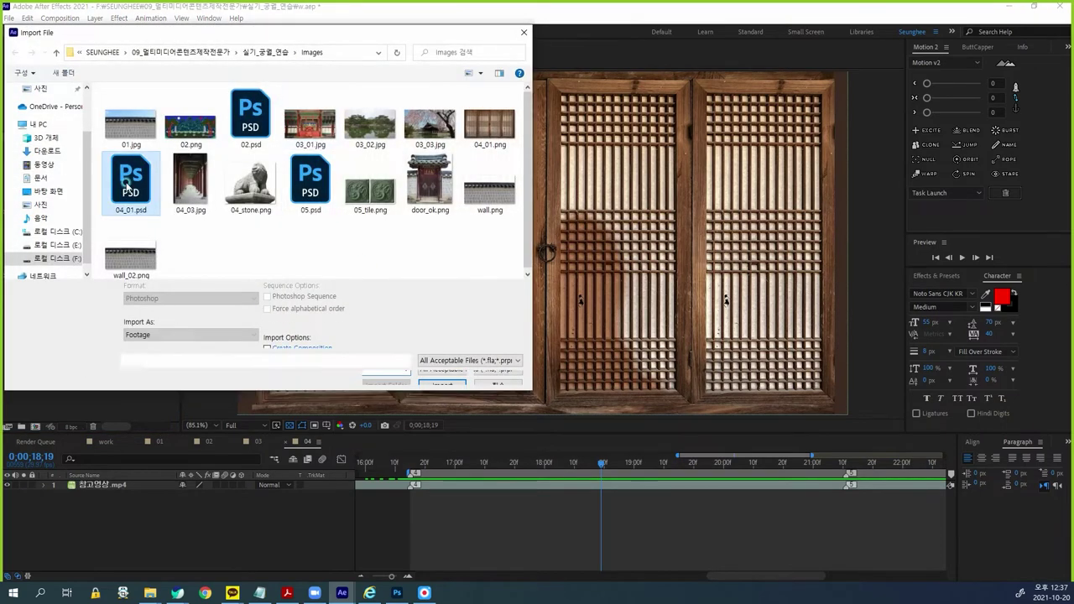
left_click(442, 376)
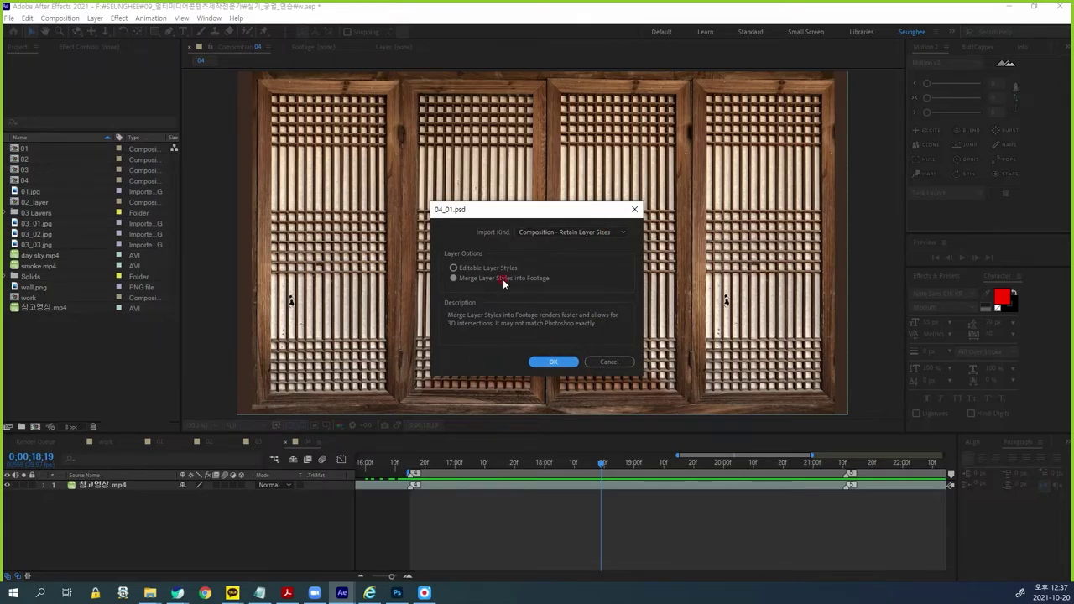
left_click(564, 362)
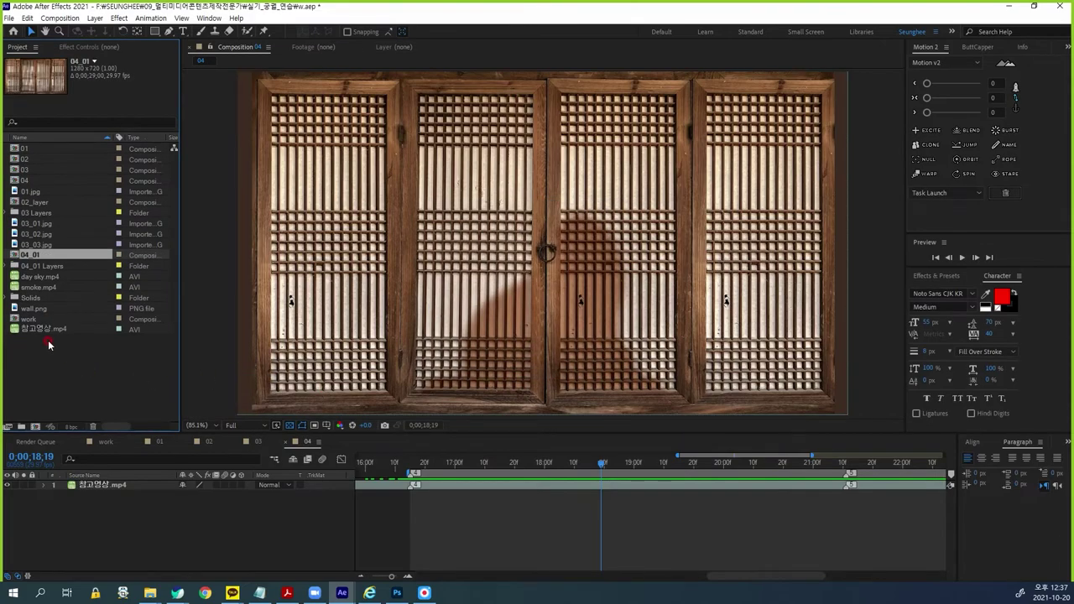
Step: Copy the left, right and frame layers from the 04_01 composition into composition 04, and set the current time to 0;00;16;15
double_click(14, 258)
left_click(83, 504)
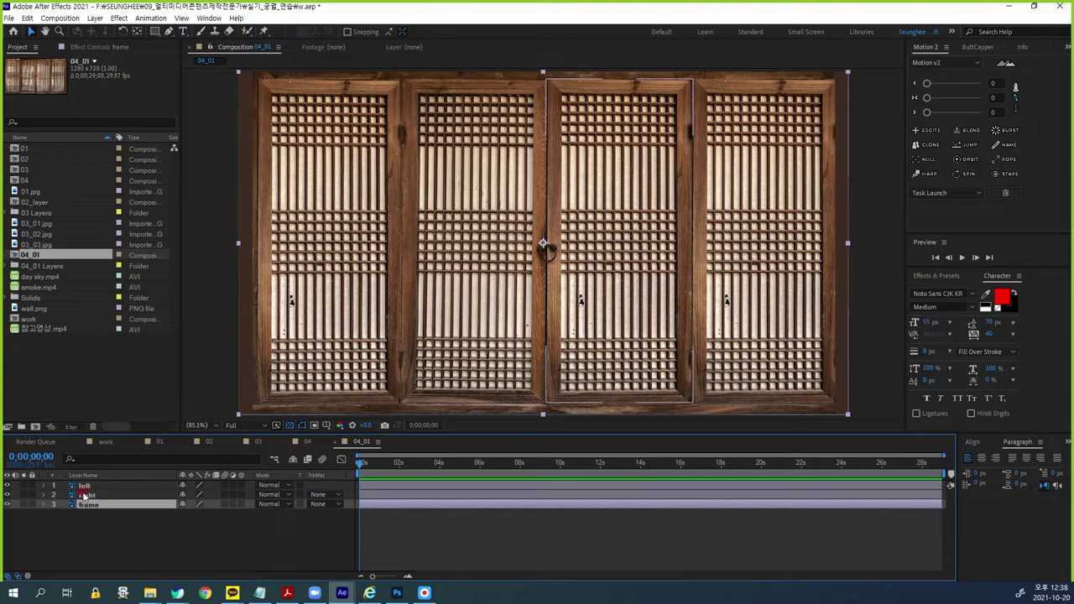
left_click(87, 495)
left_click(84, 486)
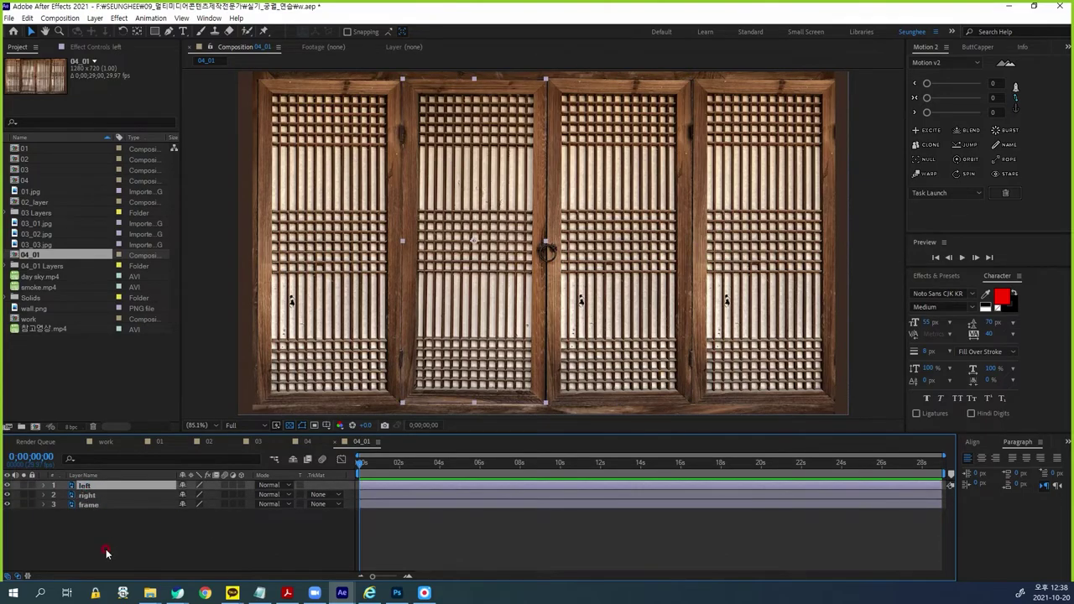
left_click_drag(135, 535, 62, 476)
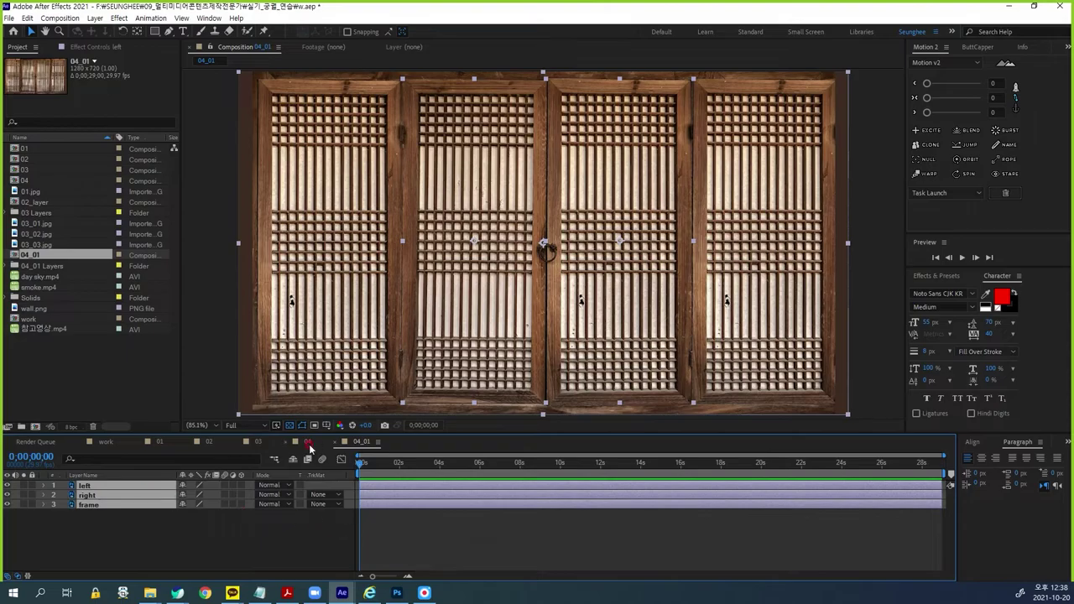
left_click(307, 442)
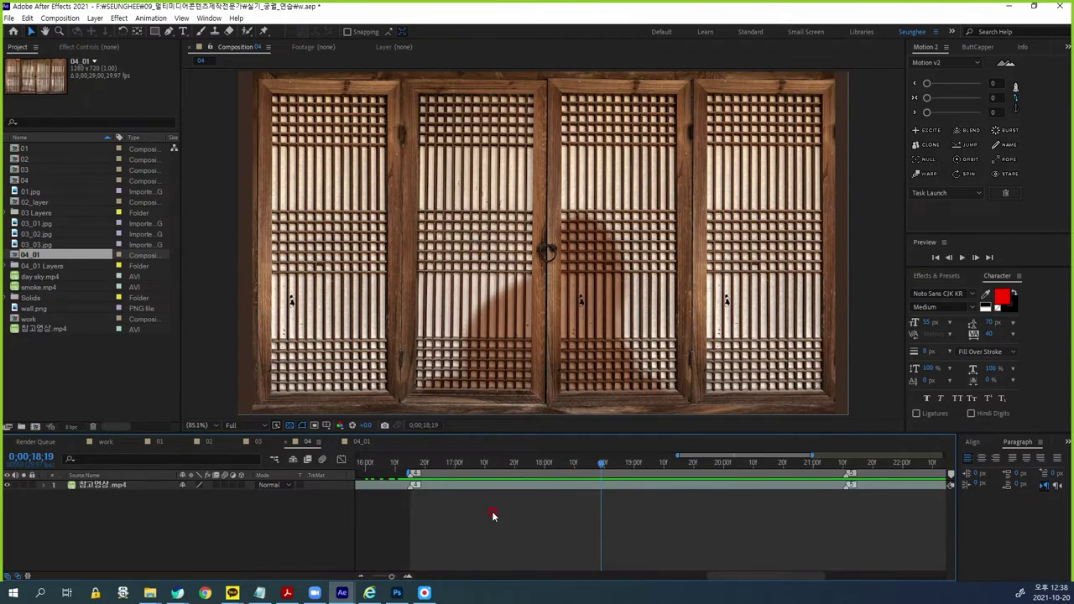
key("ctrl+v")
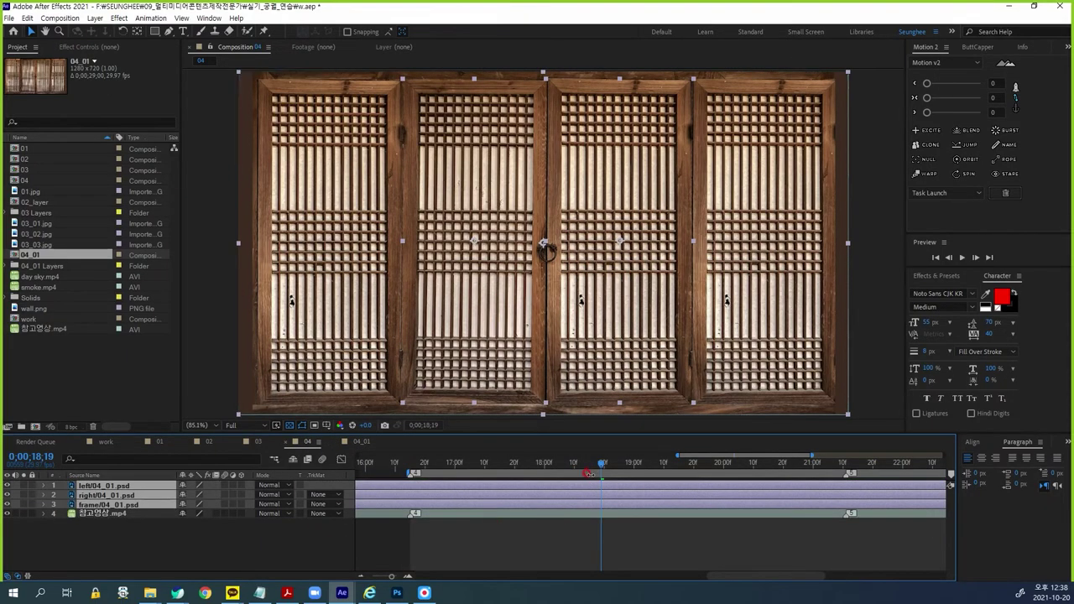
left_click_drag(598, 468, 412, 485)
left_click(463, 535)
left_click(126, 397)
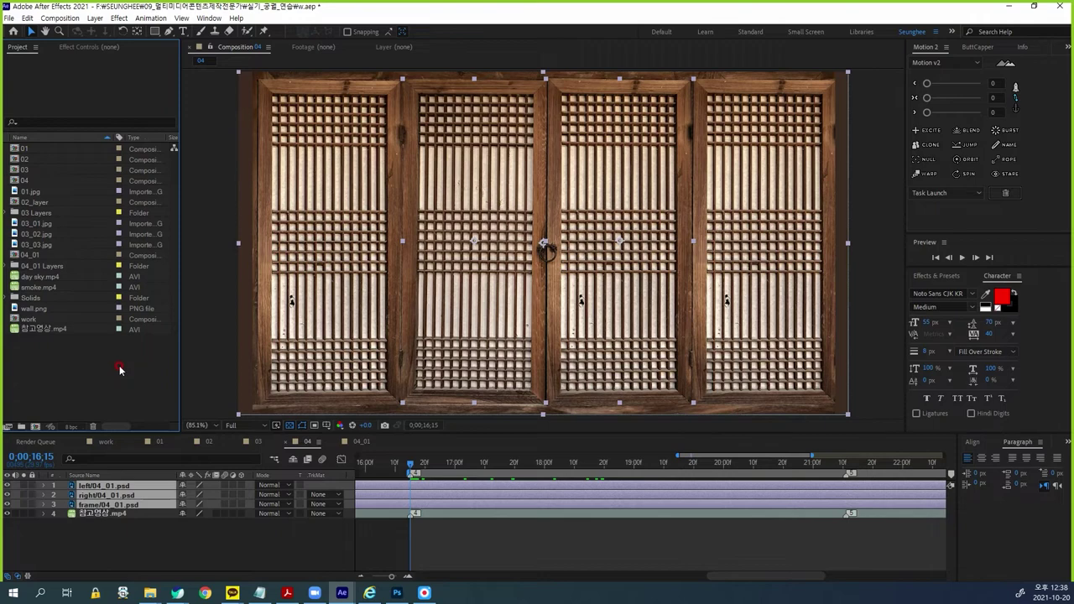
double_click(144, 361)
left_click(252, 238)
left_click(257, 217)
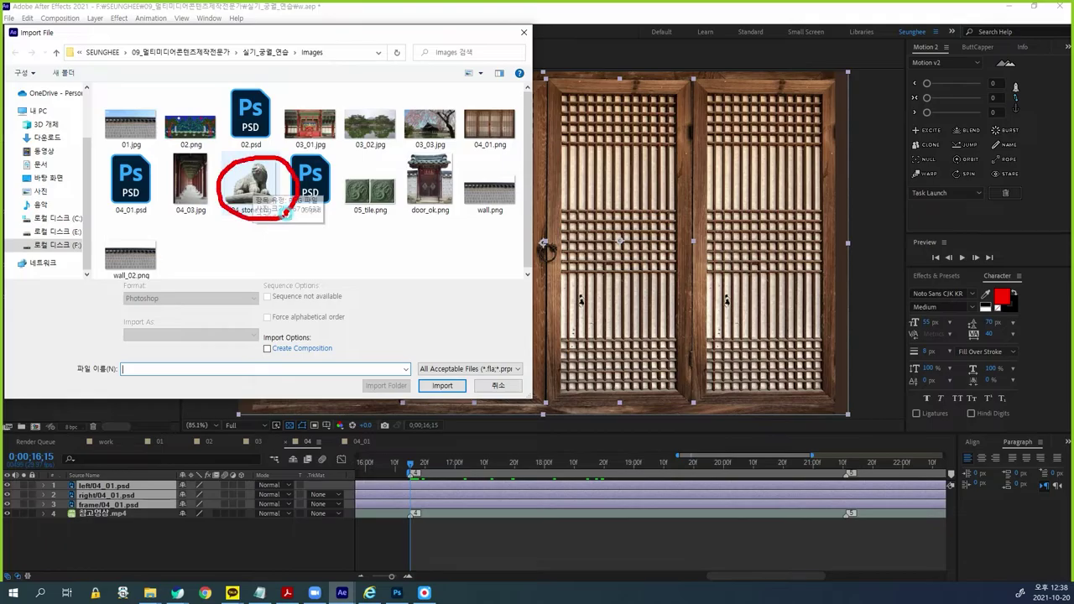
left_click(515, 384)
Step: Switch to Photoshop, open 05.psd, and show only the gate on Layer 5 with the Background hidden
left_click(397, 594)
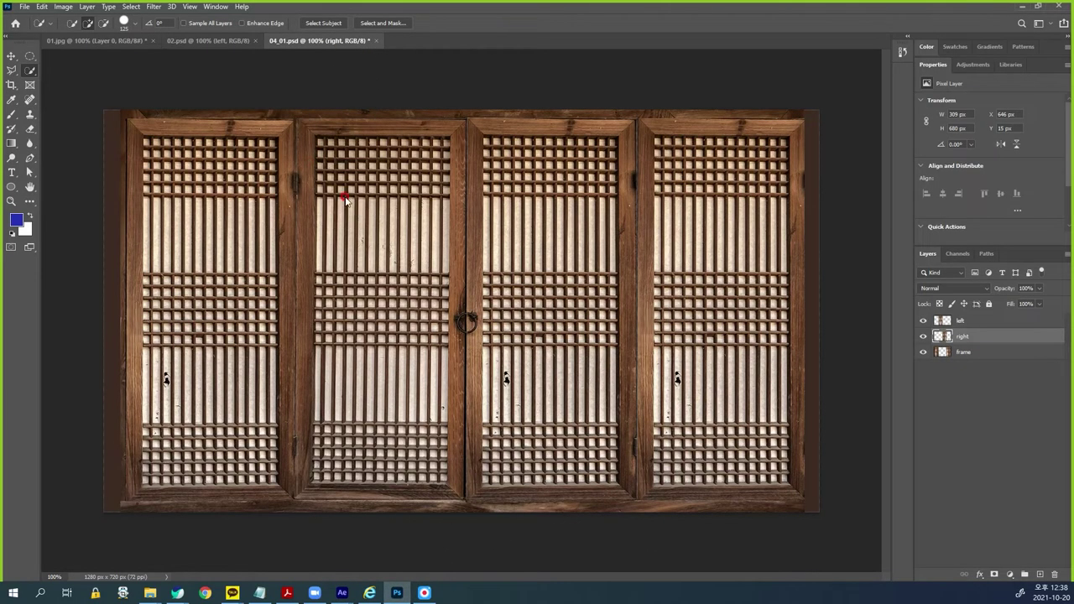
key("ctrl+o")
double_click(256, 156)
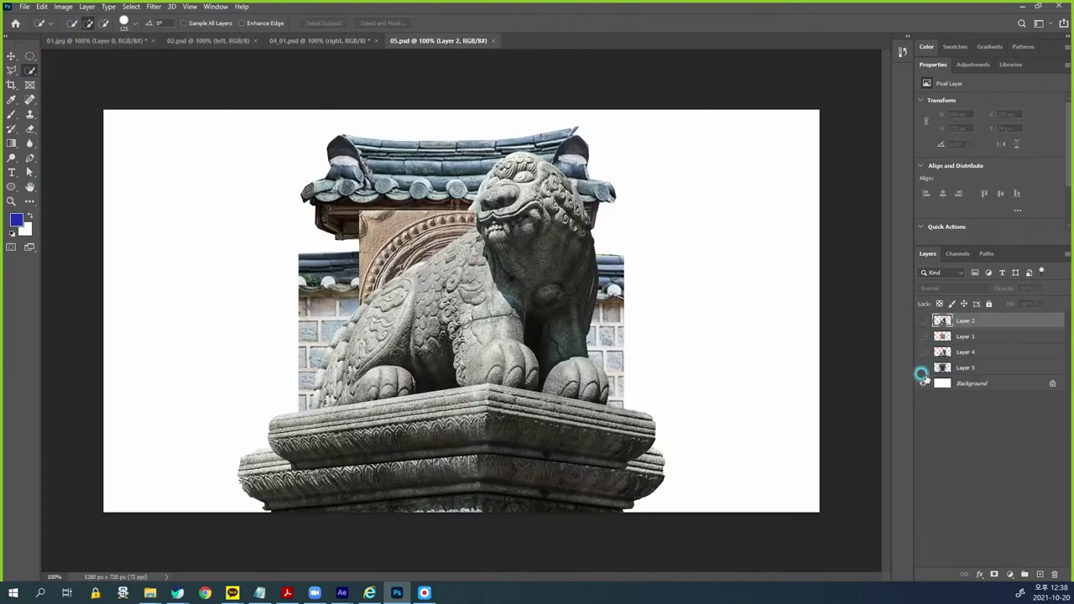
left_click(923, 383)
left_click(967, 369)
left_click(923, 368)
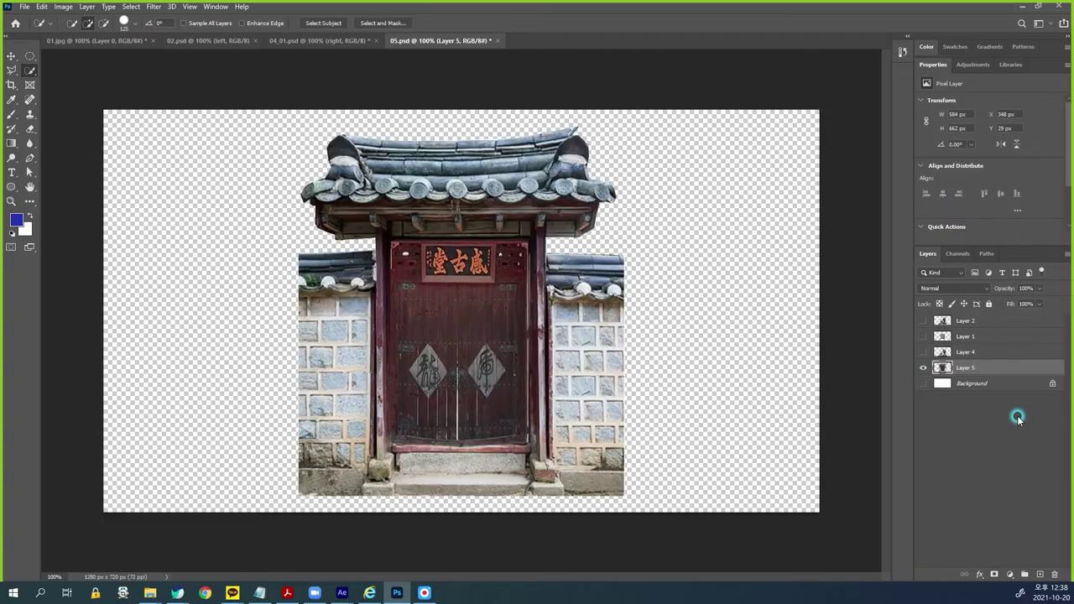
Step: Make the lion statue on Layer 4, the carved tile on Layer 1 and the other statue on Layer 2 visible
left_click(962, 353)
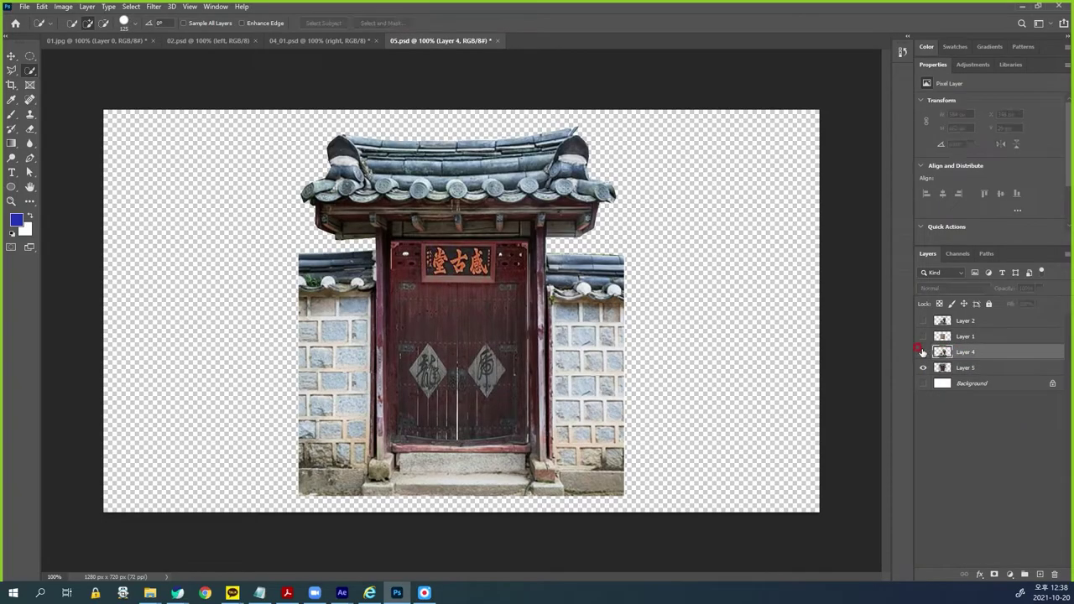
left_click(923, 352)
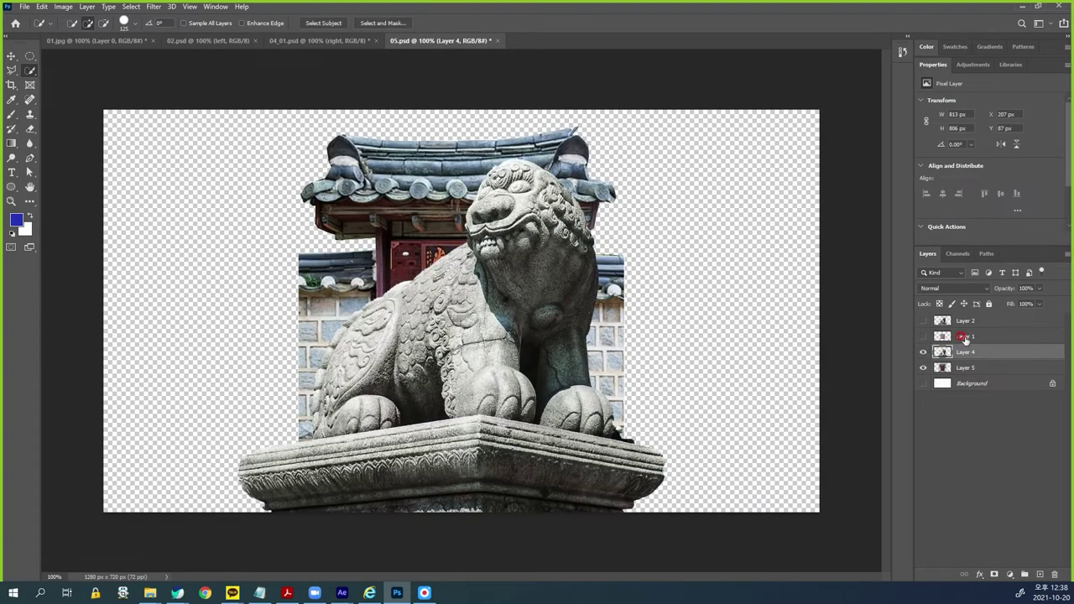
left_click(941, 338)
left_click(923, 337)
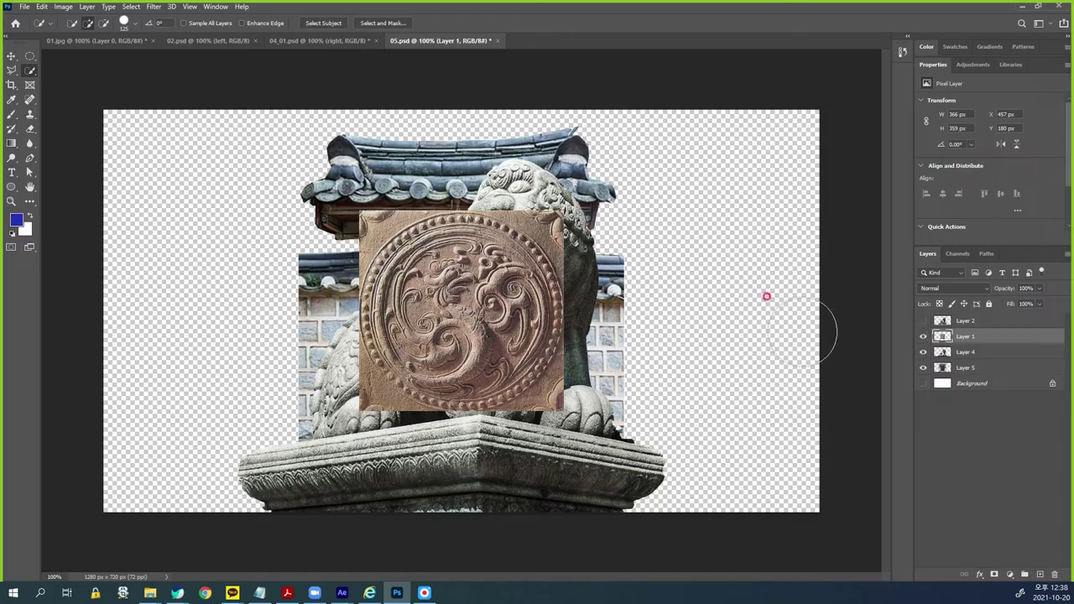
left_click(943, 322)
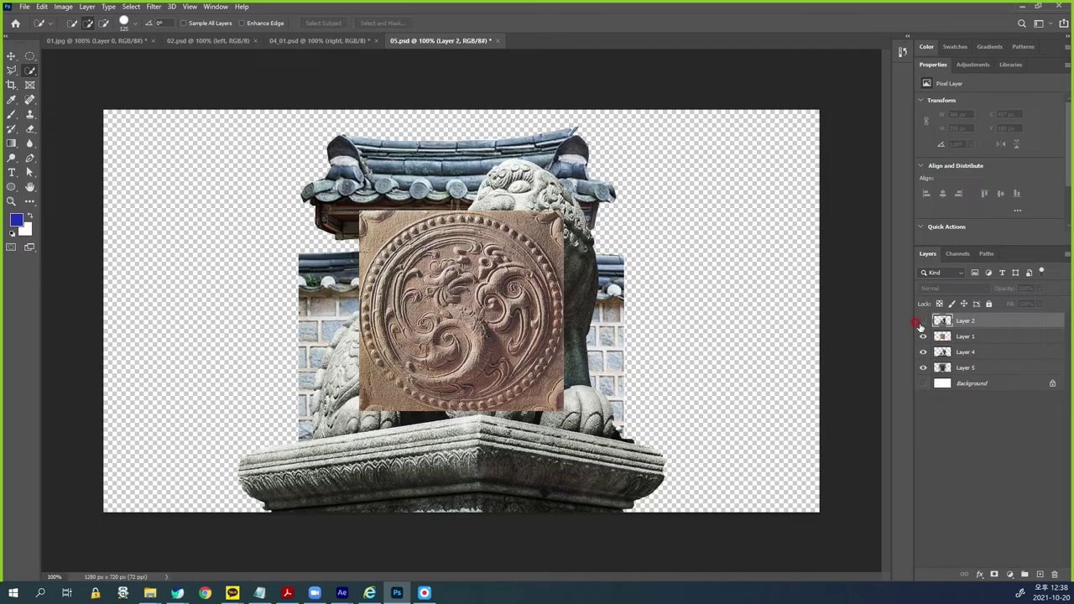
left_click(923, 321)
Step: Compare the two lion statue layers by toggling them, delete Layer 2 and save 05.psd with Layer 4 visible
left_click(924, 352)
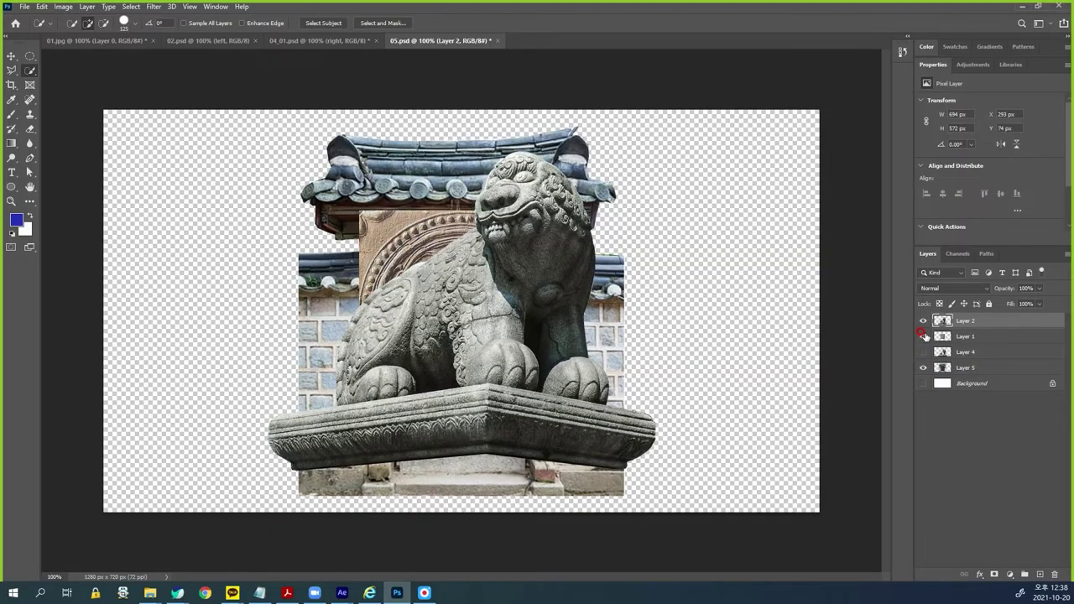
left_click(923, 320)
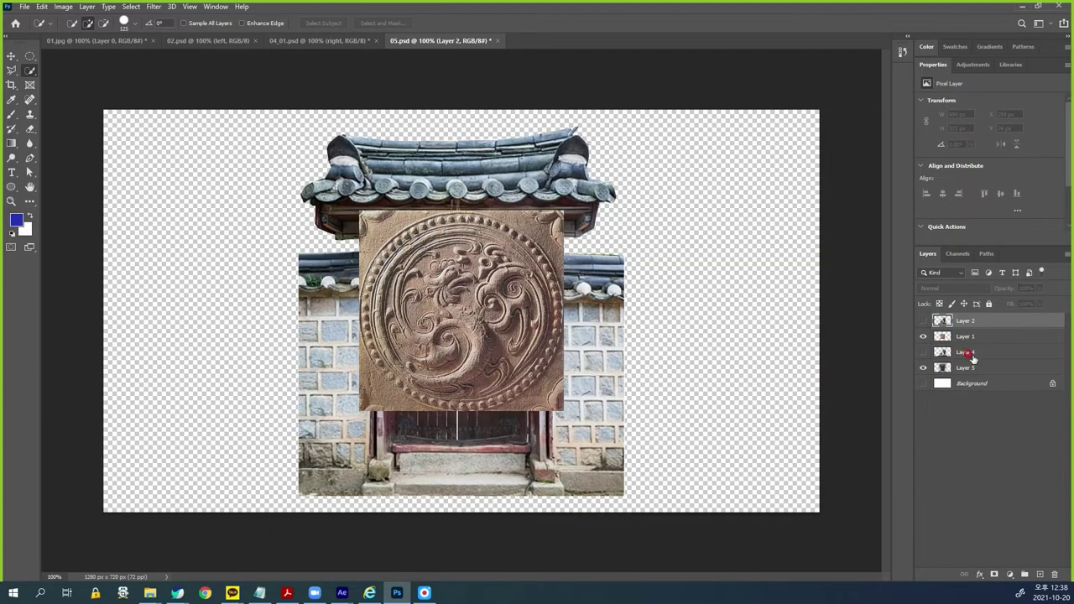
left_click(923, 352)
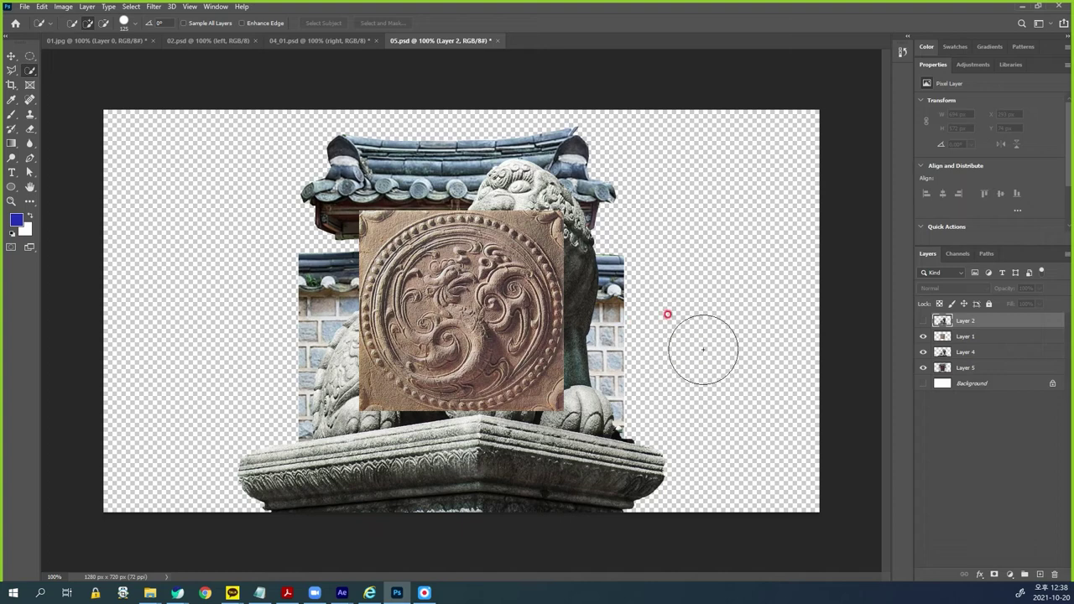
left_click(970, 336)
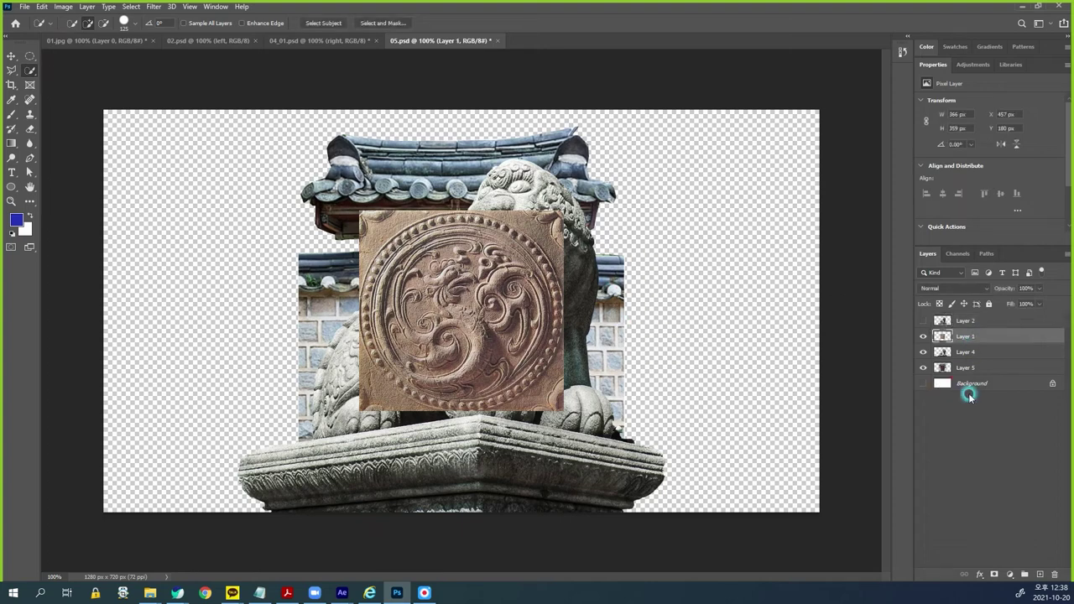
left_click_drag(1049, 321, 1055, 574)
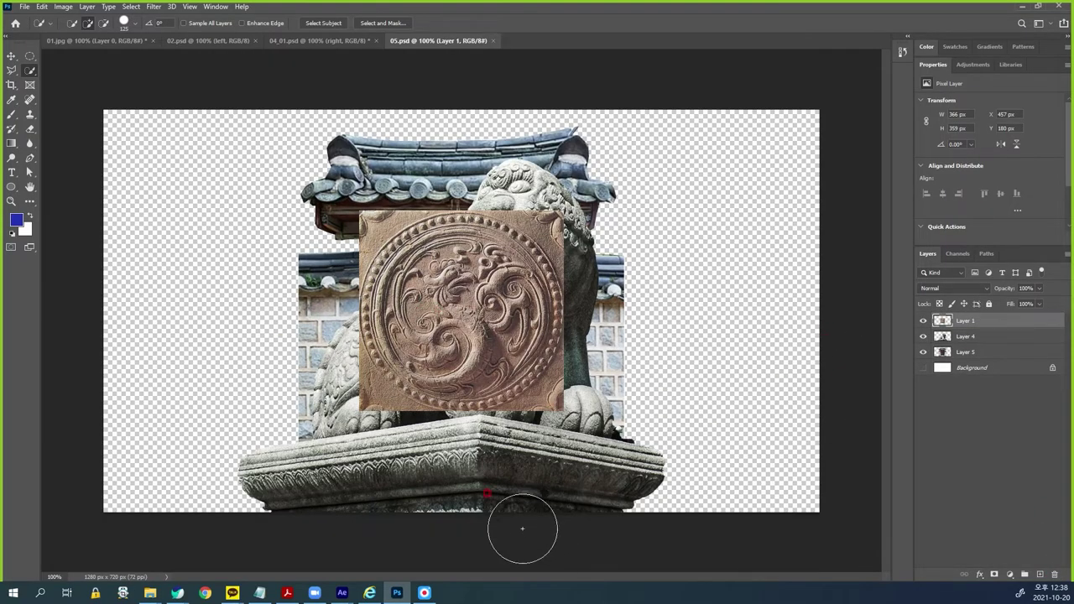
Step: Switch to After Effects and import 05.psd as Composition - Retain Layer Sizes with layer styles merged into footage
mouse_move(341, 592)
left_click(390, 568)
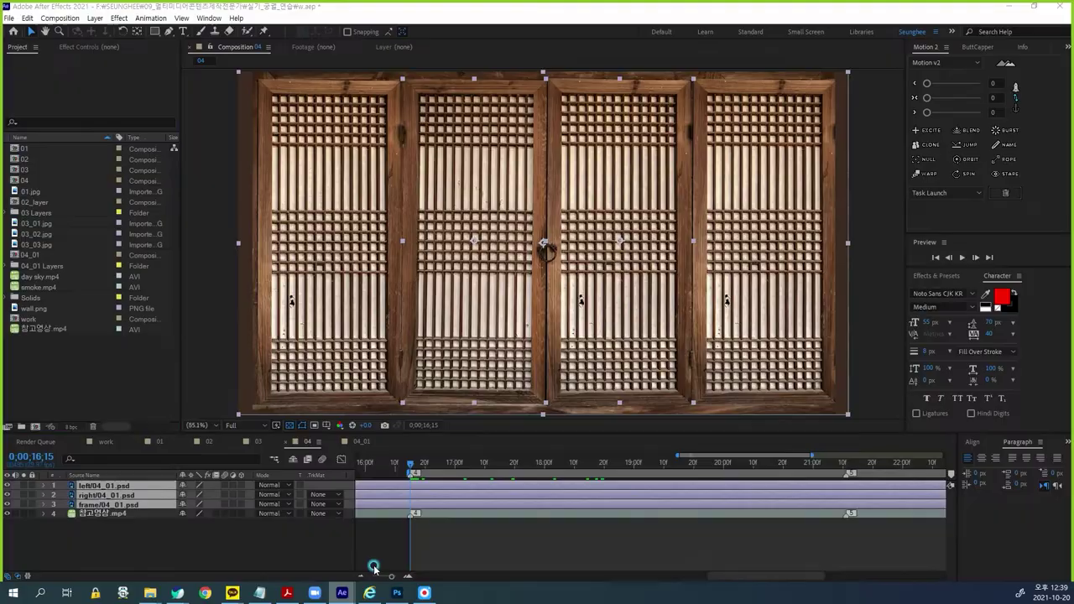
key("ctrl+i")
left_click(309, 191)
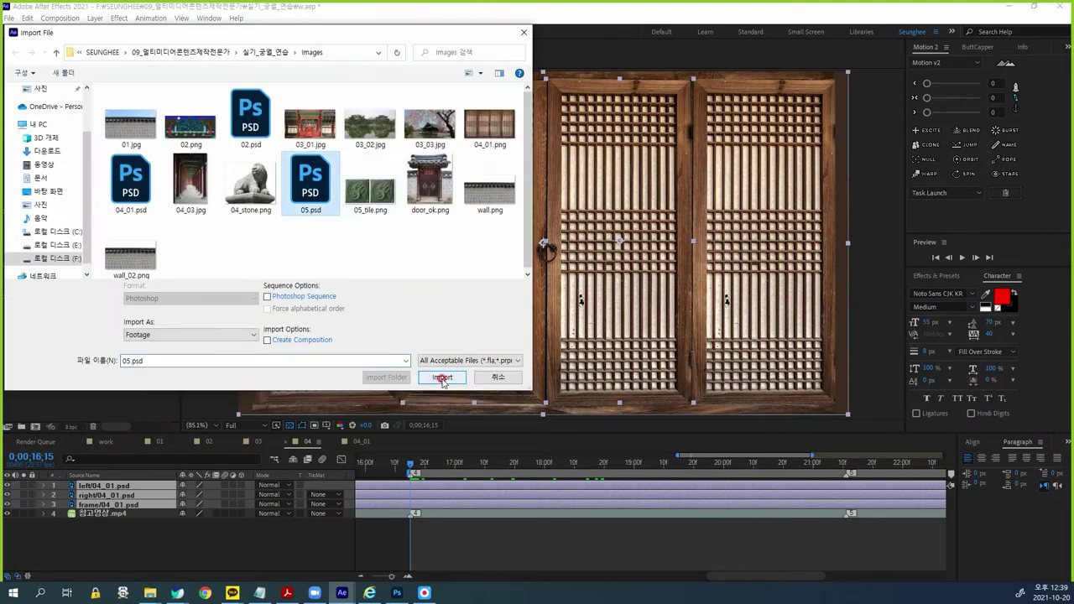
left_click(443, 378)
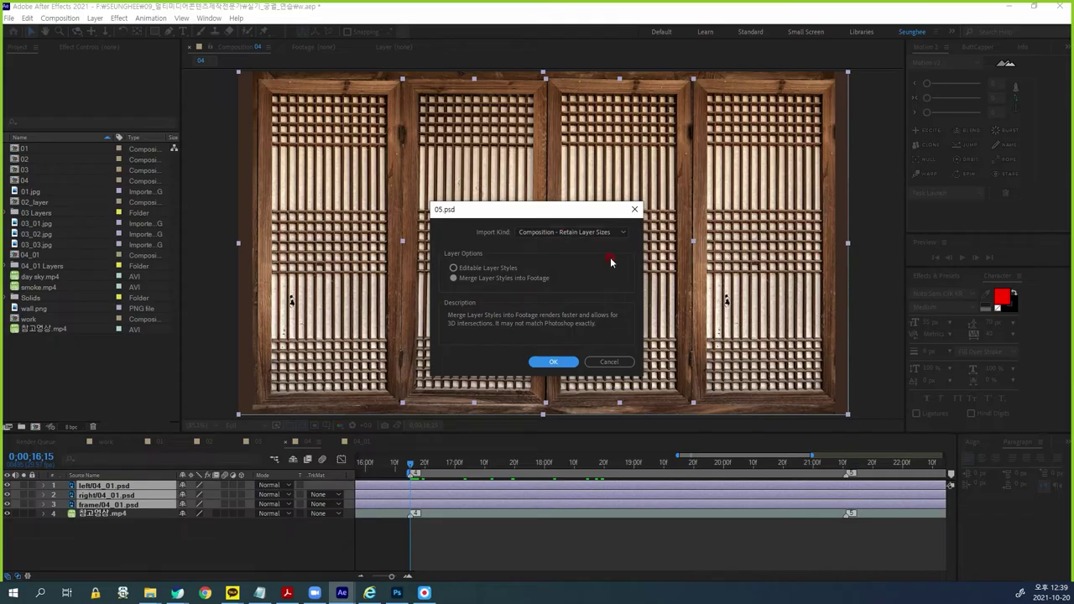
key("ctrl+1")
left_click(565, 214)
mouse_move(564, 212)
left_mouse_down()
mouse_move(495, 230)
mouse_move(619, 214)
left_mouse_up()
left_click_drag(647, 303, 443, 309)
mouse_move(377, 427)
left_mouse_down()
mouse_move(304, 425)
mouse_move(442, 454)
mouse_move(556, 431)
mouse_move(357, 424)
left_mouse_up()
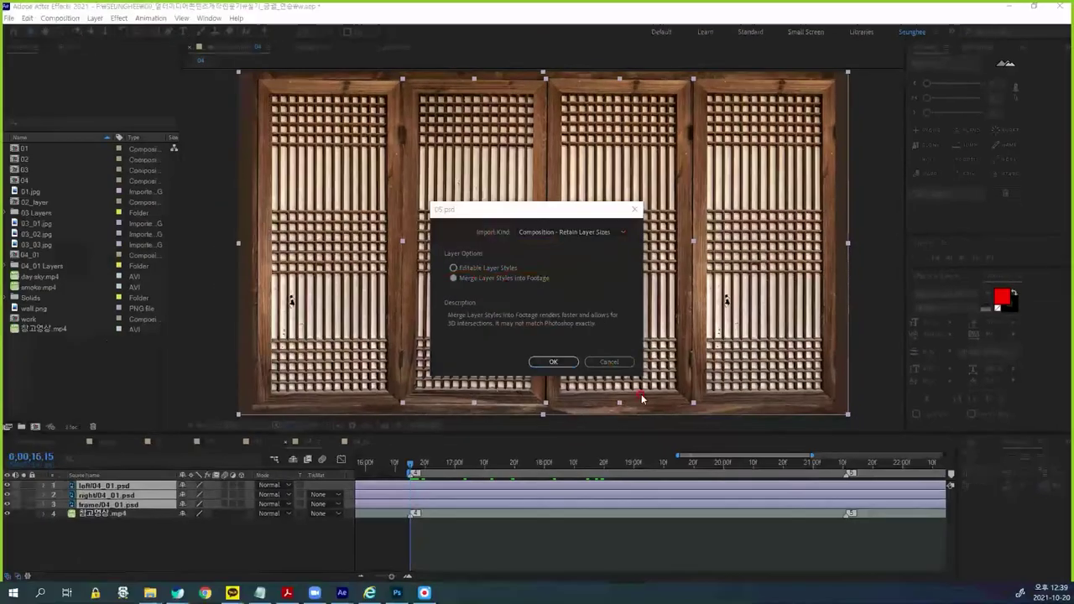
left_click(560, 363)
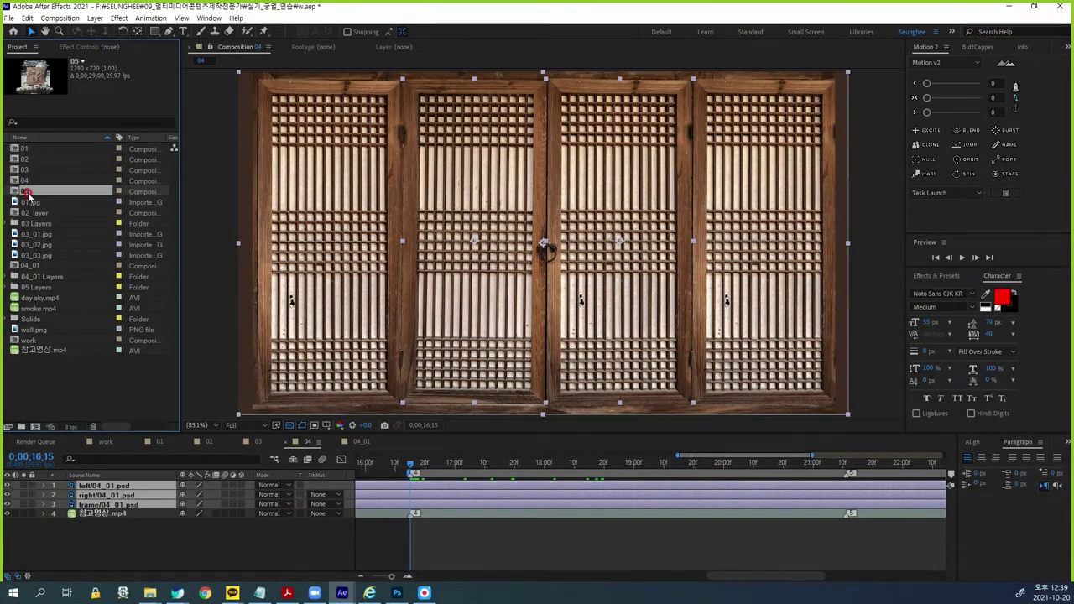
Step: Rename the imported 05 composition as 05_layer
key("Return")
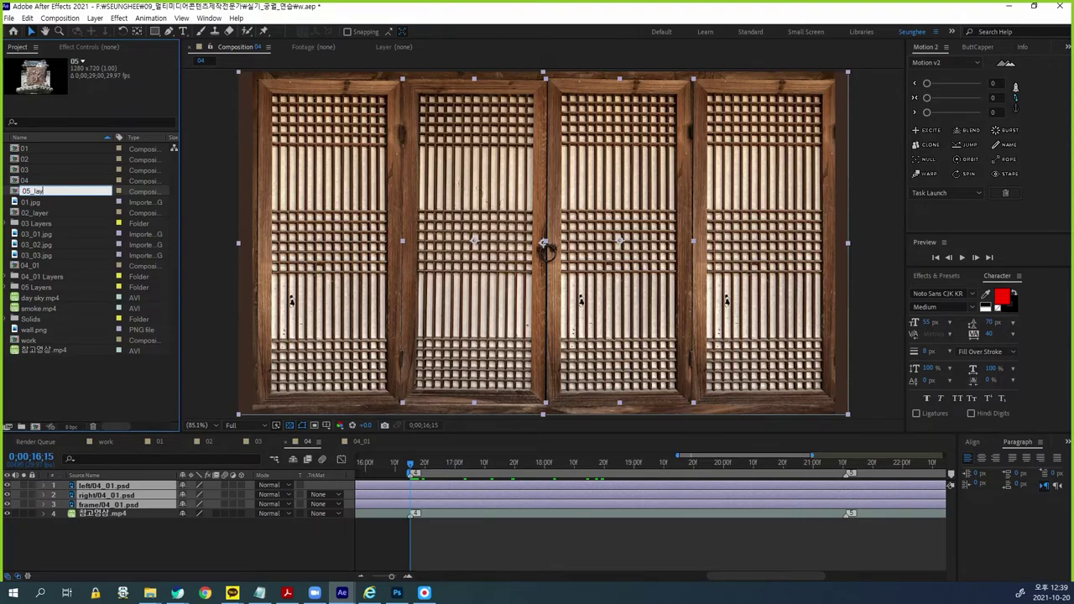
type("_layer")
left_click(88, 227)
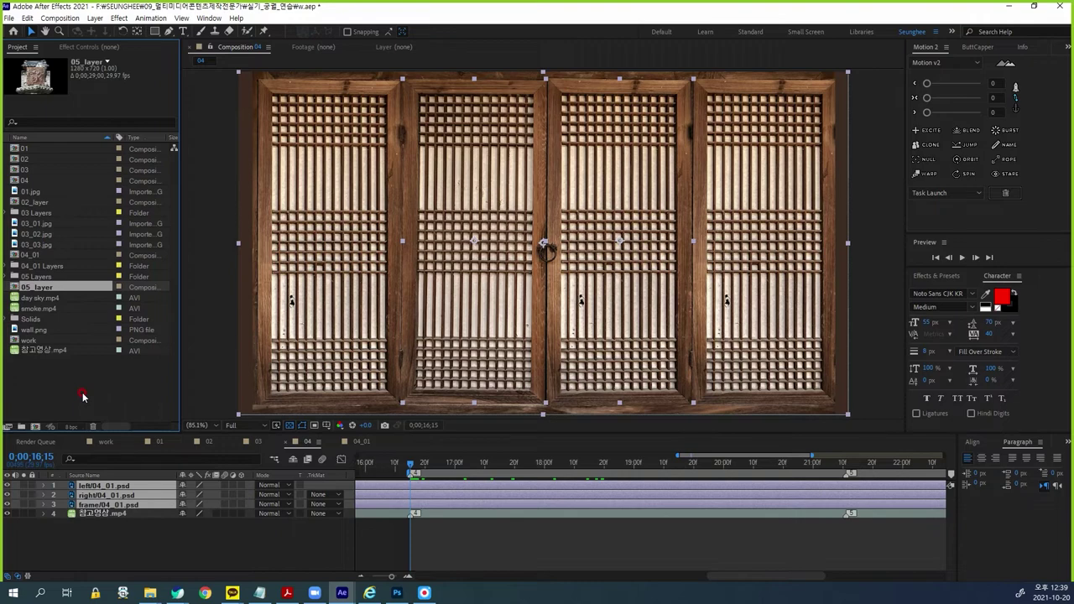
Step: Copy the lion statue on Layer 4 from 05_layer to the top of composition 04, closing the 04_01 and 05_layer timelines
double_click(35, 288)
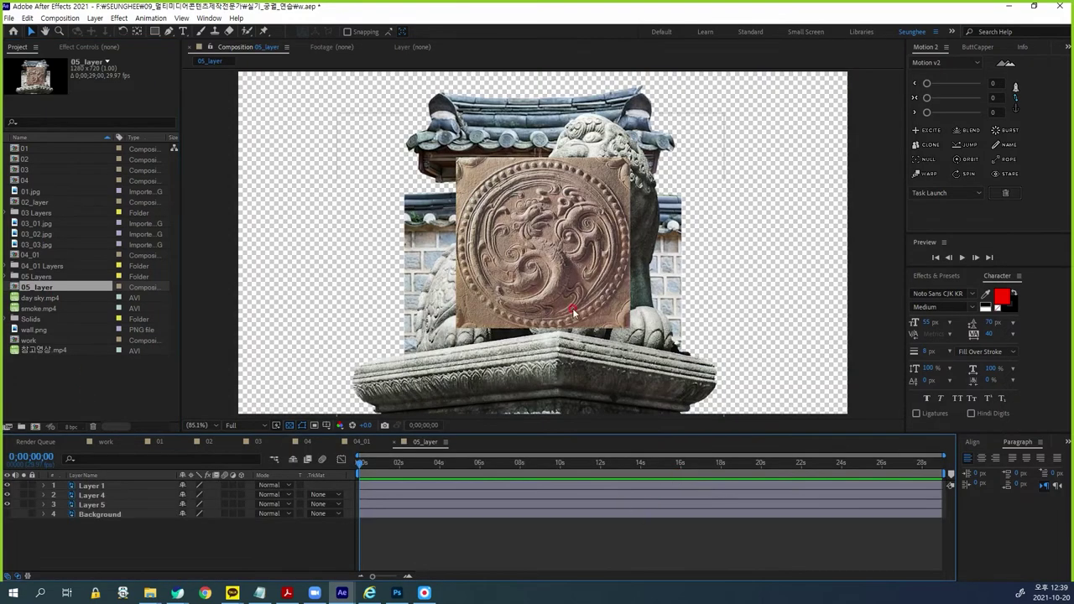
left_click(97, 505)
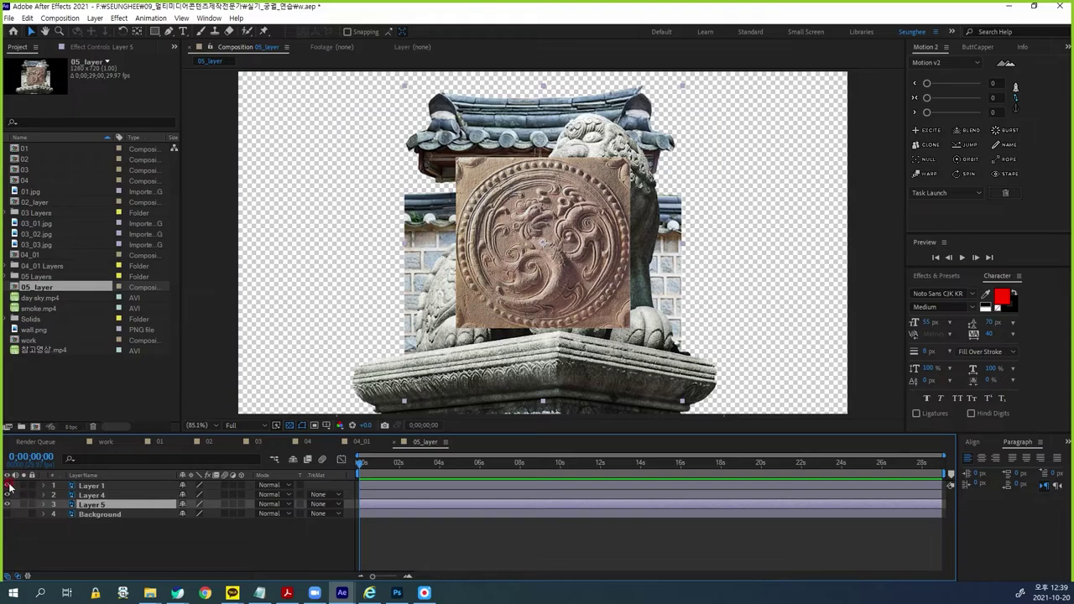
left_click(88, 496)
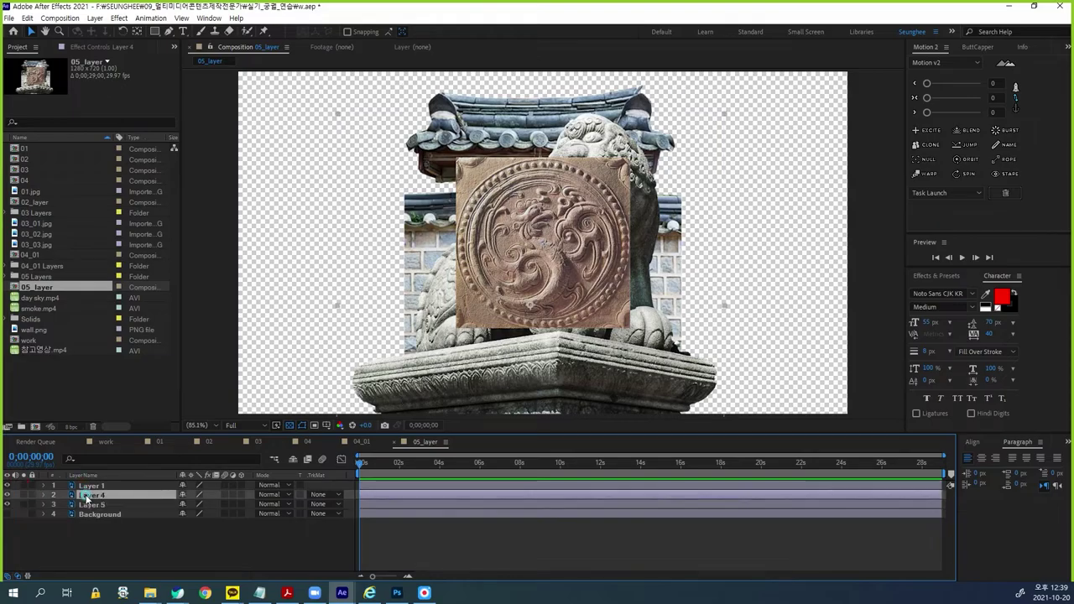
left_click(26, 497)
left_click(26, 496)
left_click(98, 498)
left_click(315, 443)
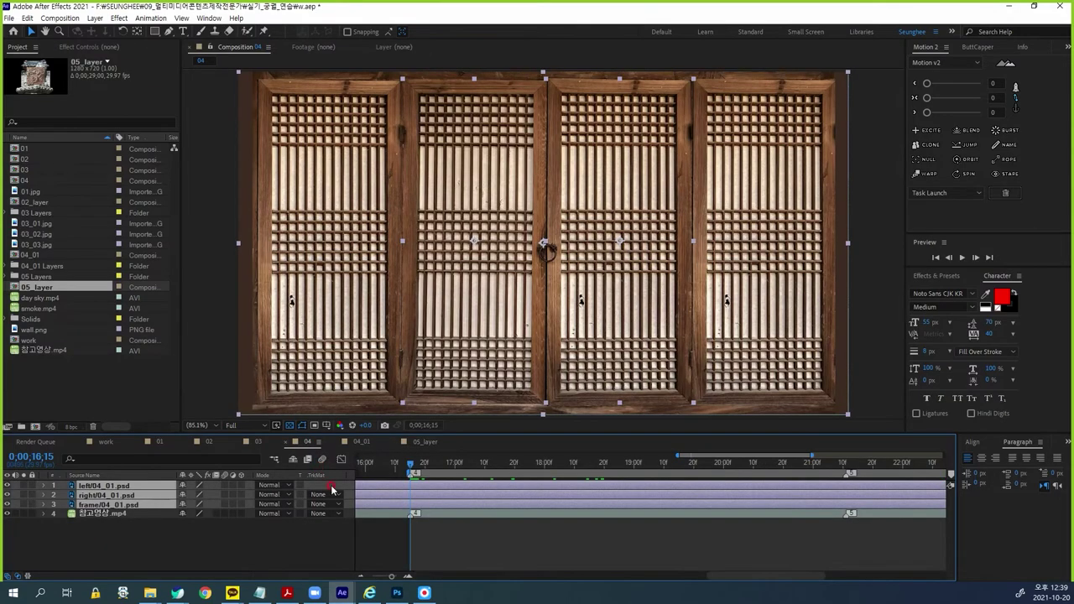
left_click(335, 442)
left_click(335, 442)
left_click(418, 507)
left_click(245, 541)
key("ctrl+v")
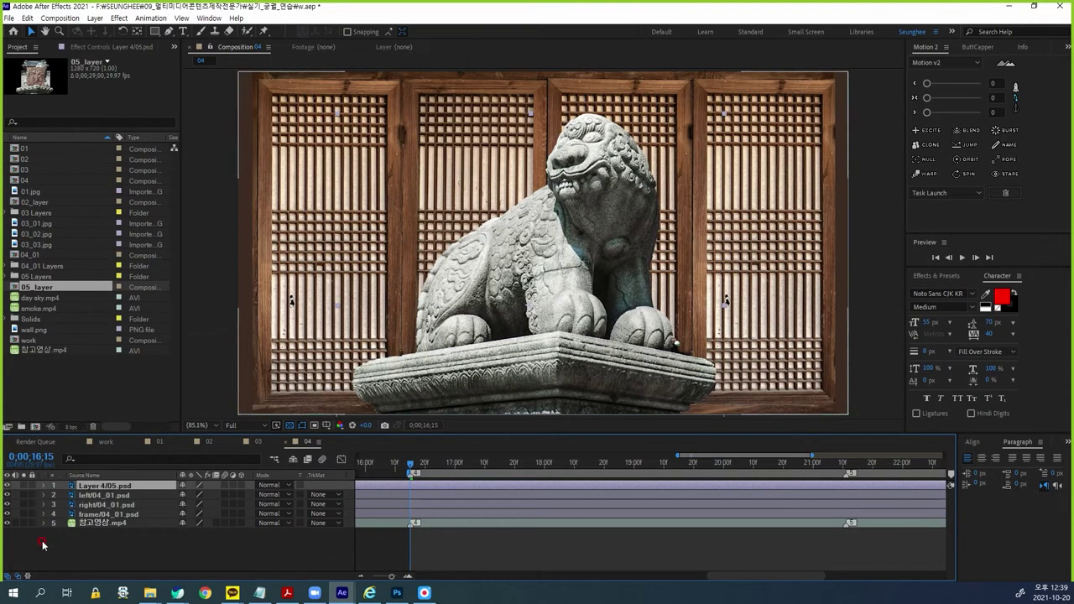
Step: Hide the lion statue layer and the left, right and frame door layers in composition 04 to view the reference video
left_click(26, 497)
left_click(26, 497)
left_click(27, 497)
left_click(6, 498)
left_click_drag(5, 497, 4, 516)
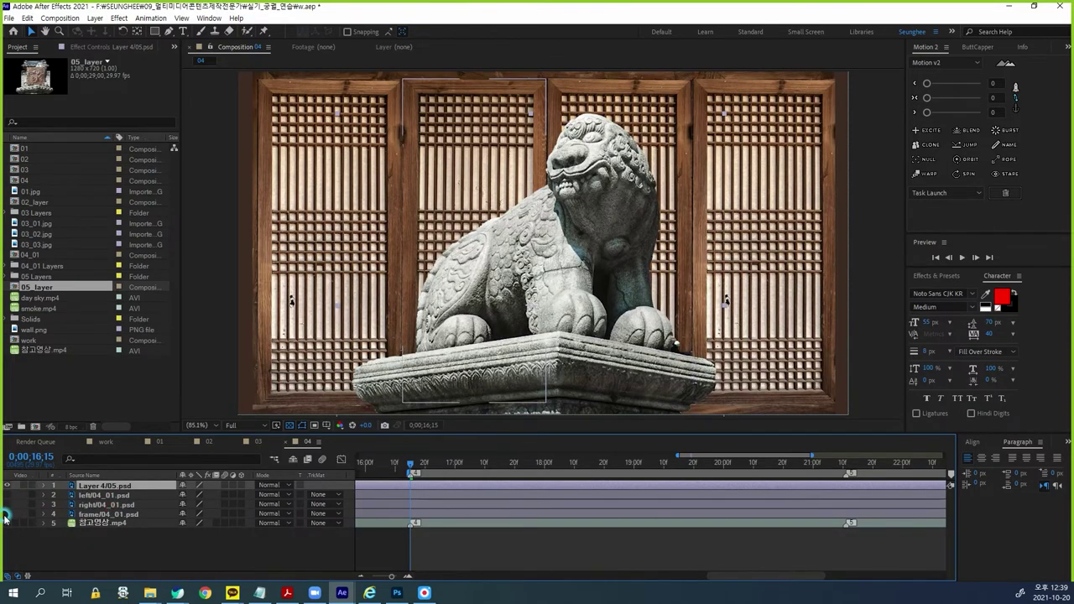
left_click(51, 513)
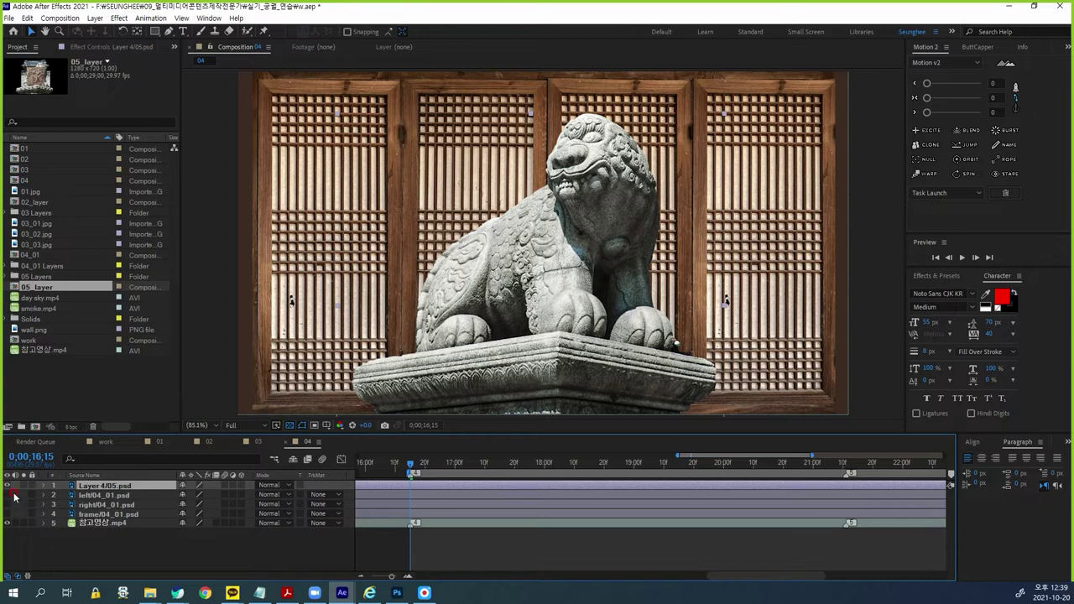
left_click(93, 522)
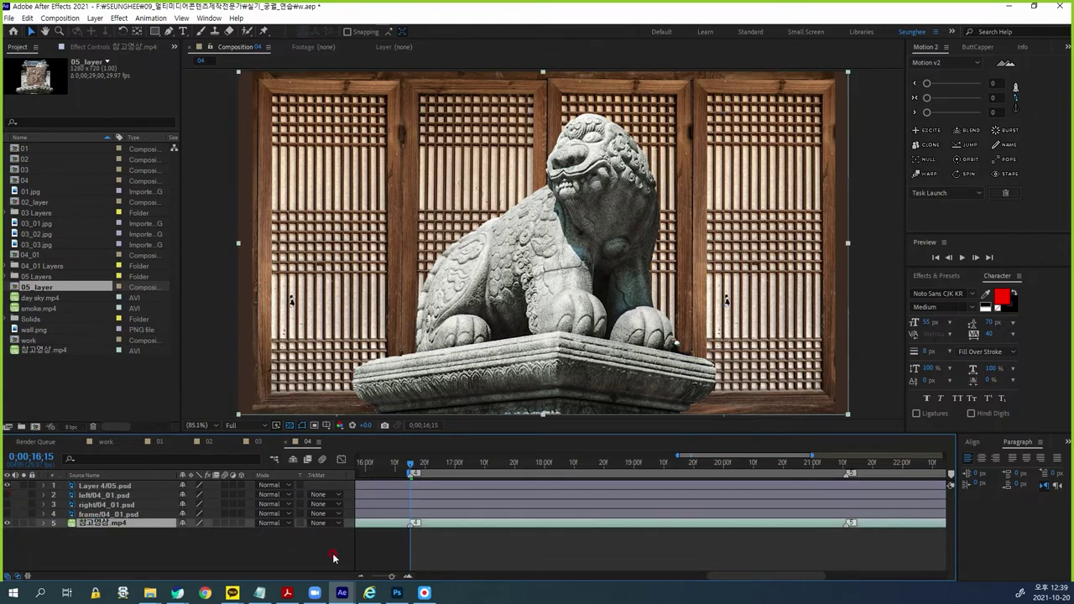
left_click(7, 485)
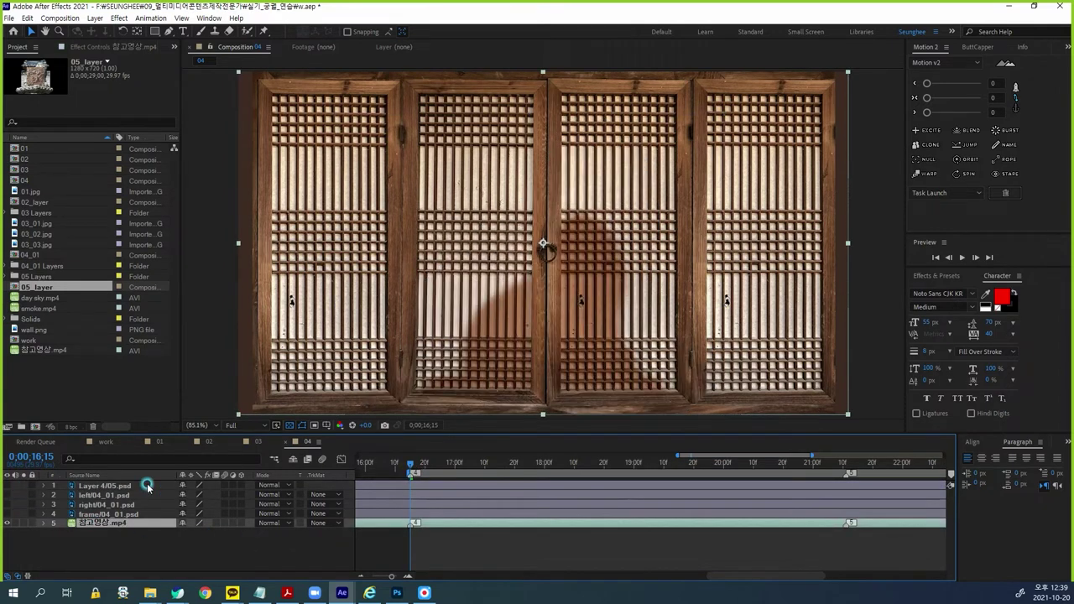
Step: Show the lion statue layer, scale it to 63% and move it to line up with the shadow in the reference video
left_click(519, 274)
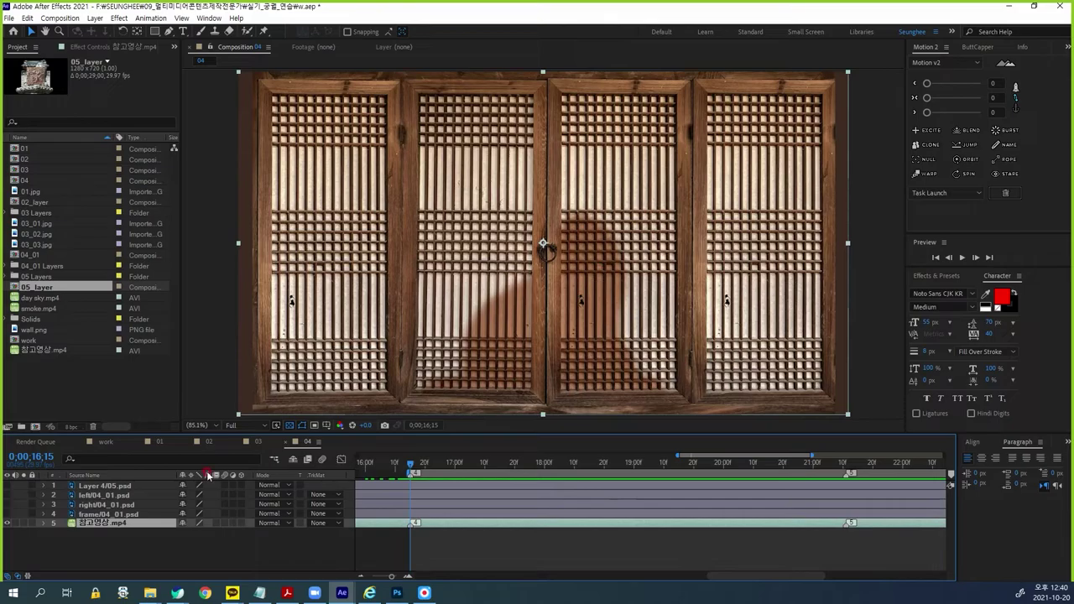
left_click(103, 486)
key("s")
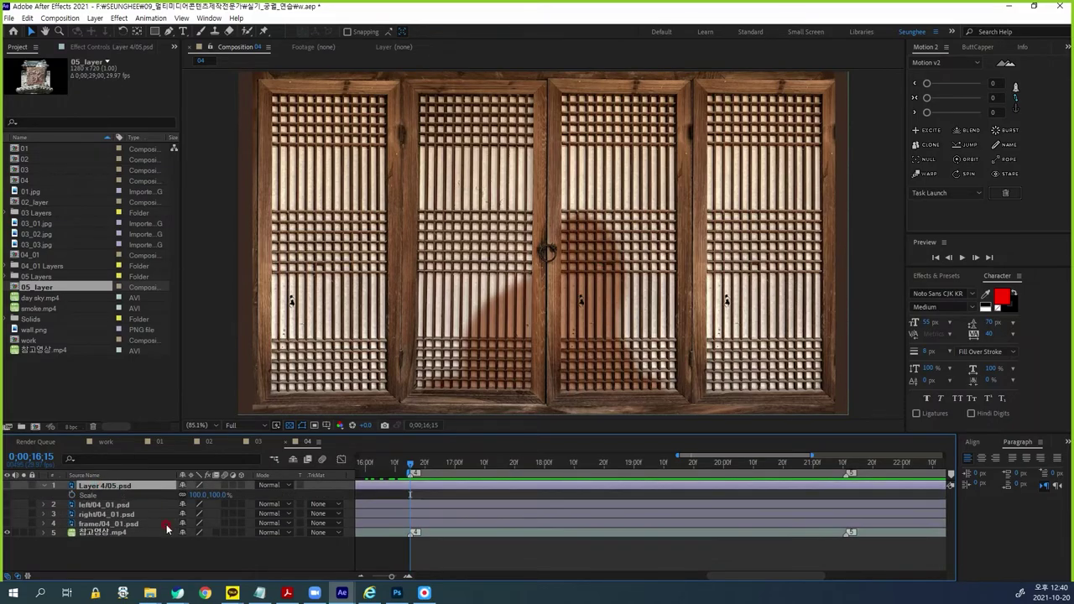
left_click(8, 486)
mouse_move(202, 495)
left_mouse_down()
mouse_move(176, 500)
mouse_move(210, 495)
left_mouse_up()
left_click_drag(557, 346, 575, 338)
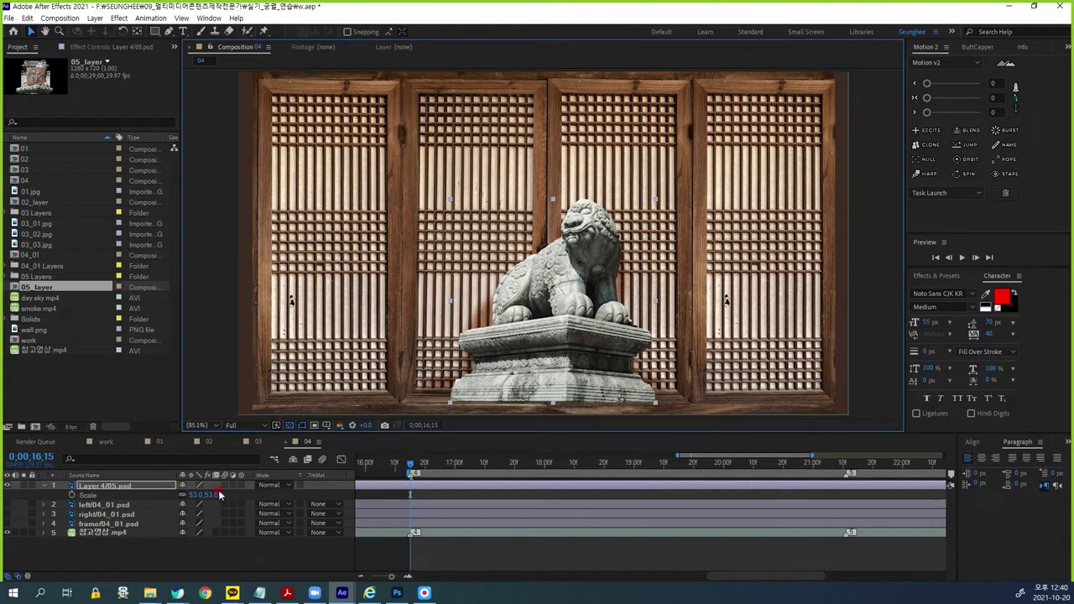
left_click_drag(197, 494, 200, 491)
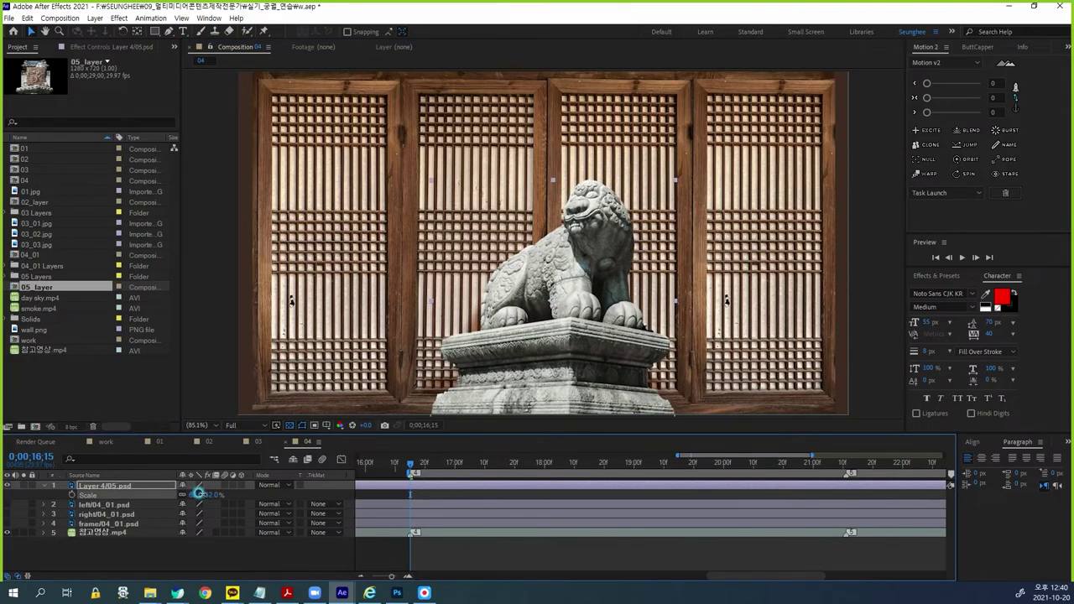
left_click_drag(561, 329, 554, 350)
left_click(196, 495)
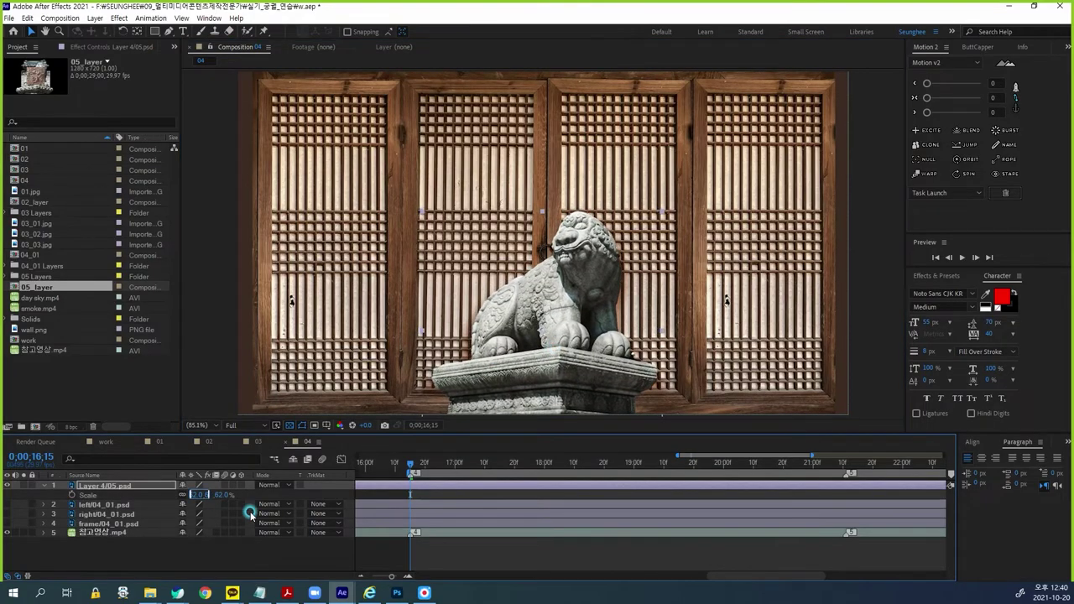
type("63")
key("Return")
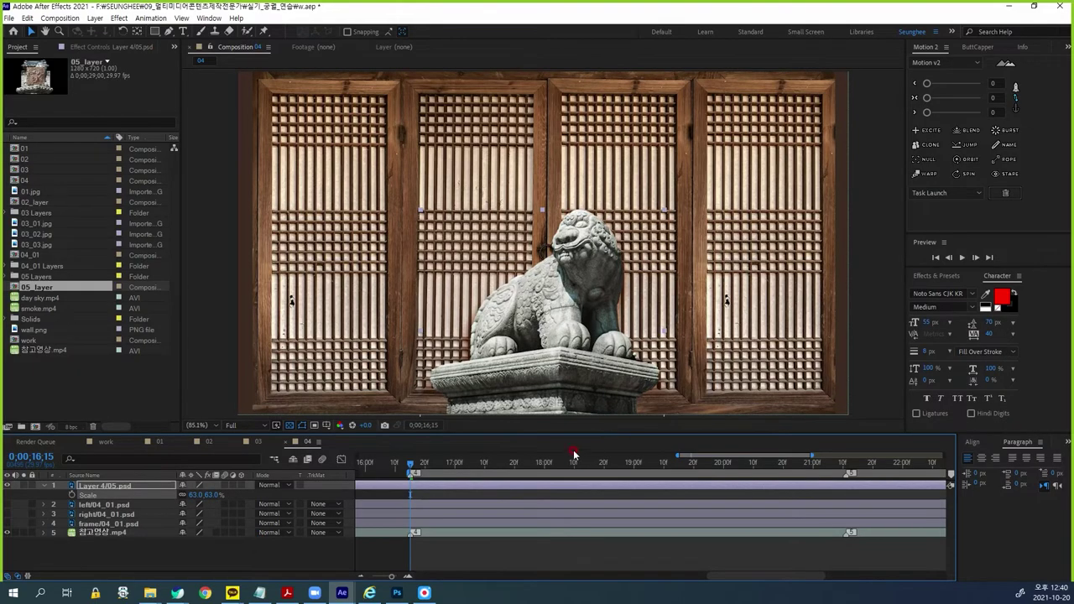
left_click_drag(569, 368, 565, 367)
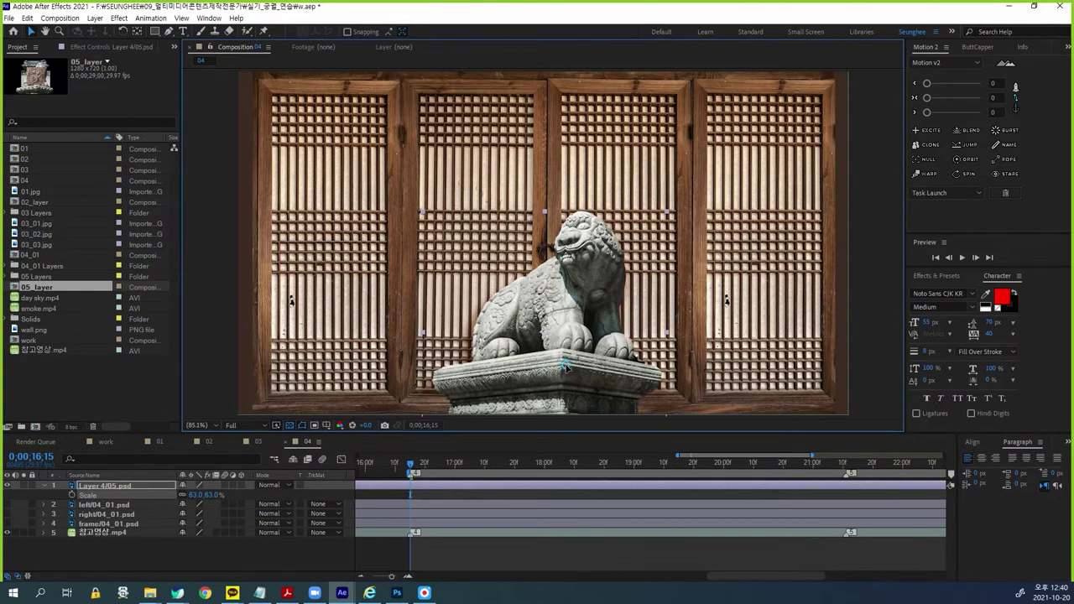
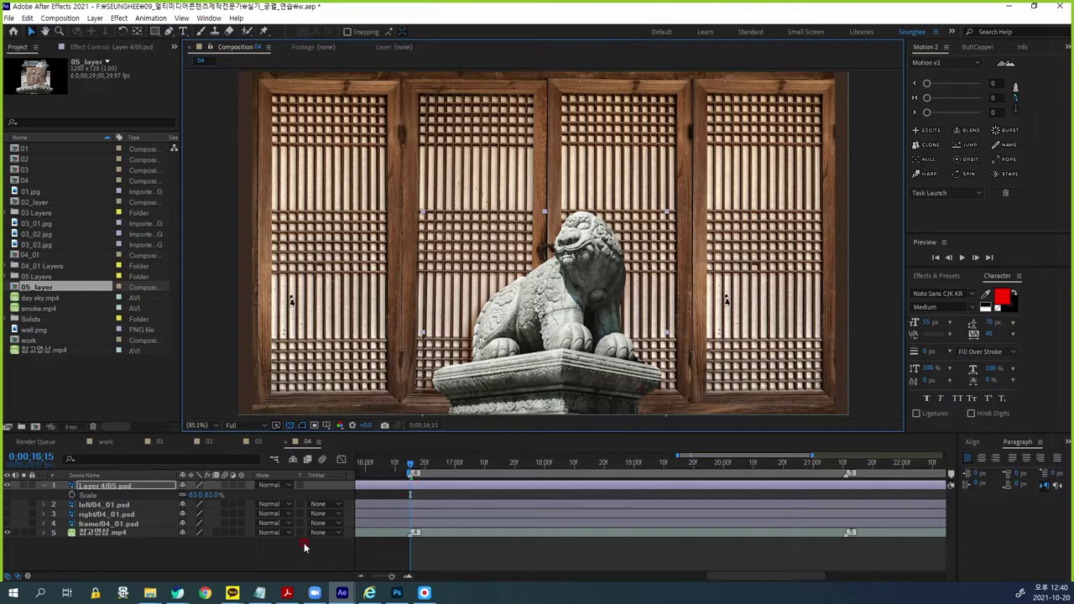
Step: Hide the lion statue layer and apply the Fill effect to it
left_click(7, 486)
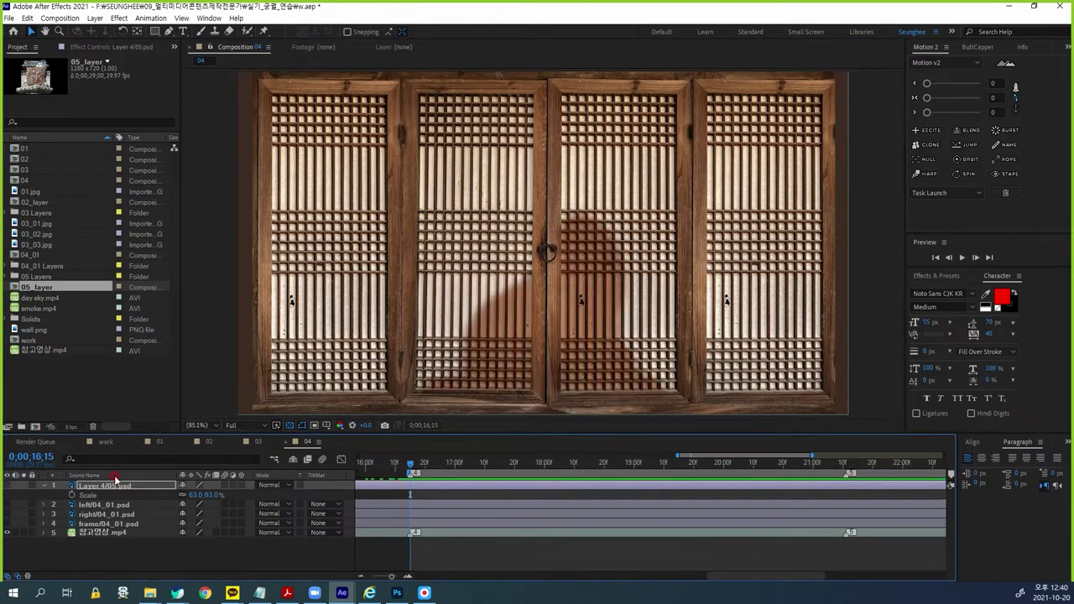
left_click(109, 47)
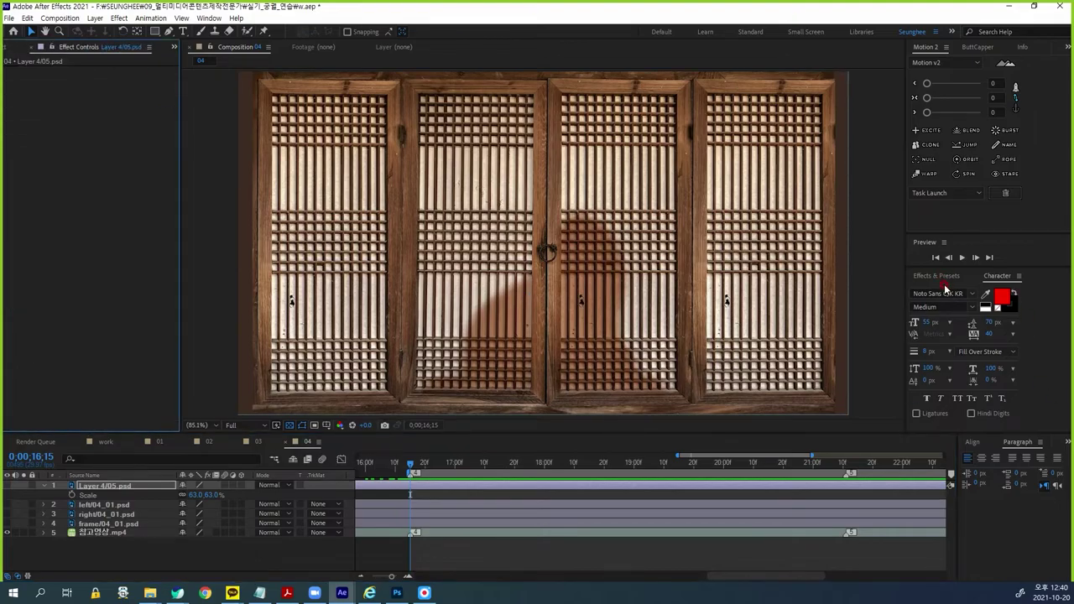
left_click(938, 277)
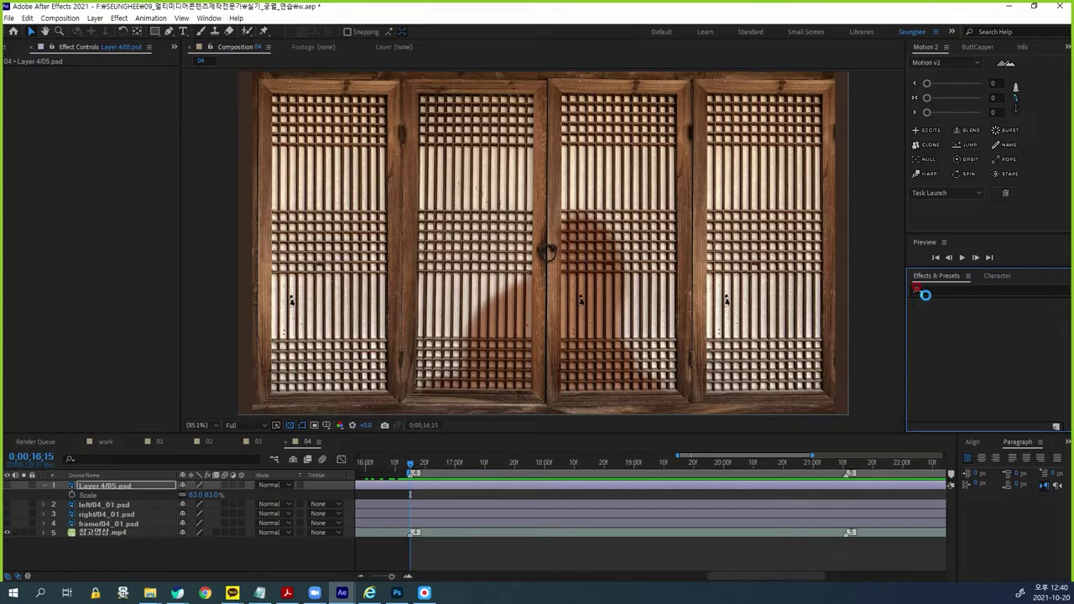
left_click(928, 290)
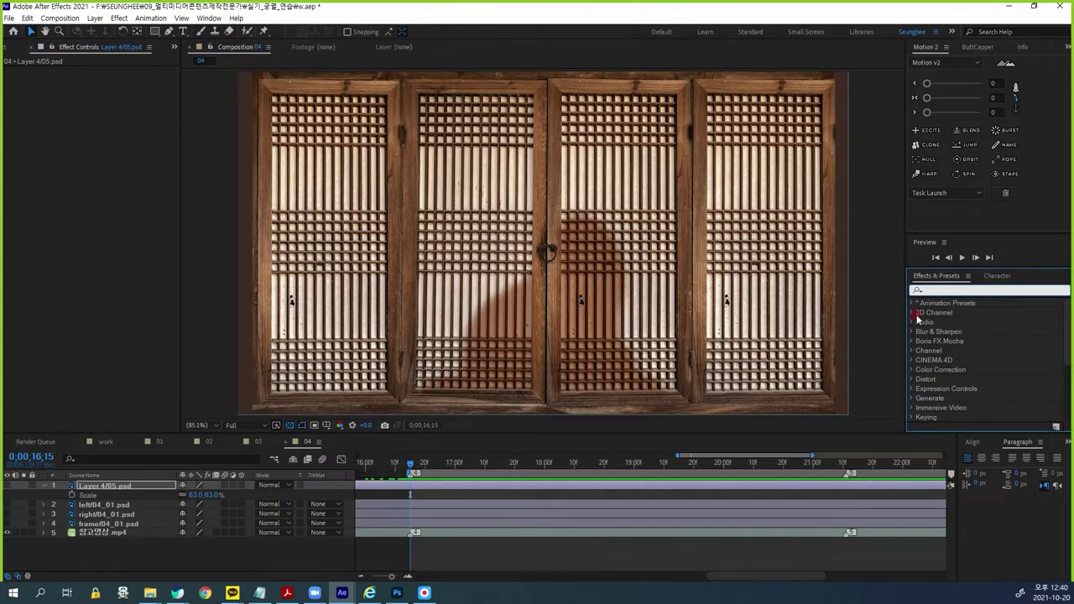
type("fill")
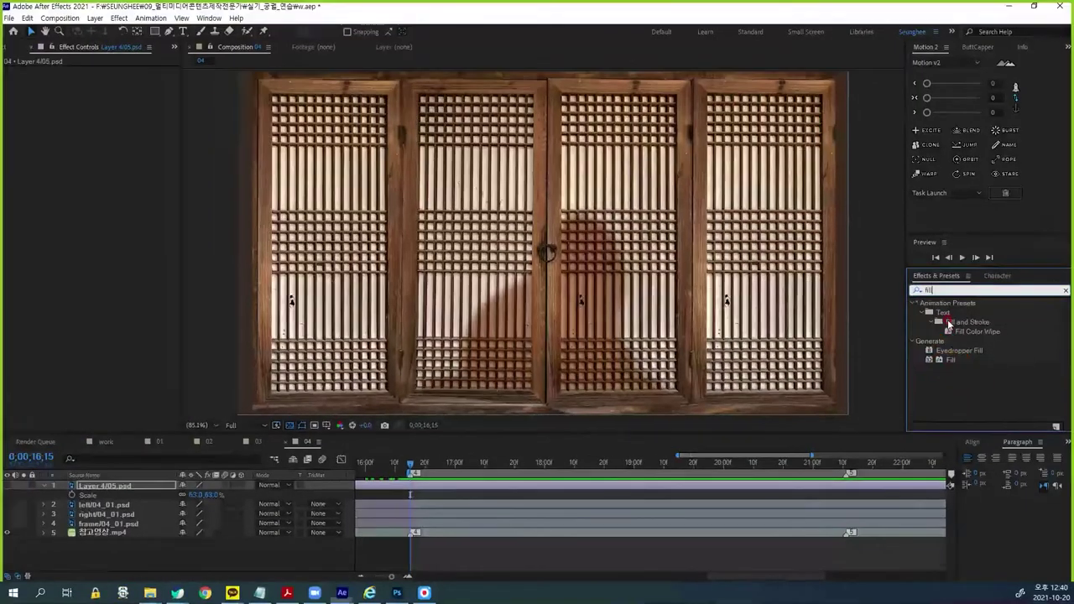
left_click(827, 377)
left_click_drag(368, 450, 120, 487)
Step: Rename the lion statue layer as stone
left_click(157, 489)
key("Return")
type("s")
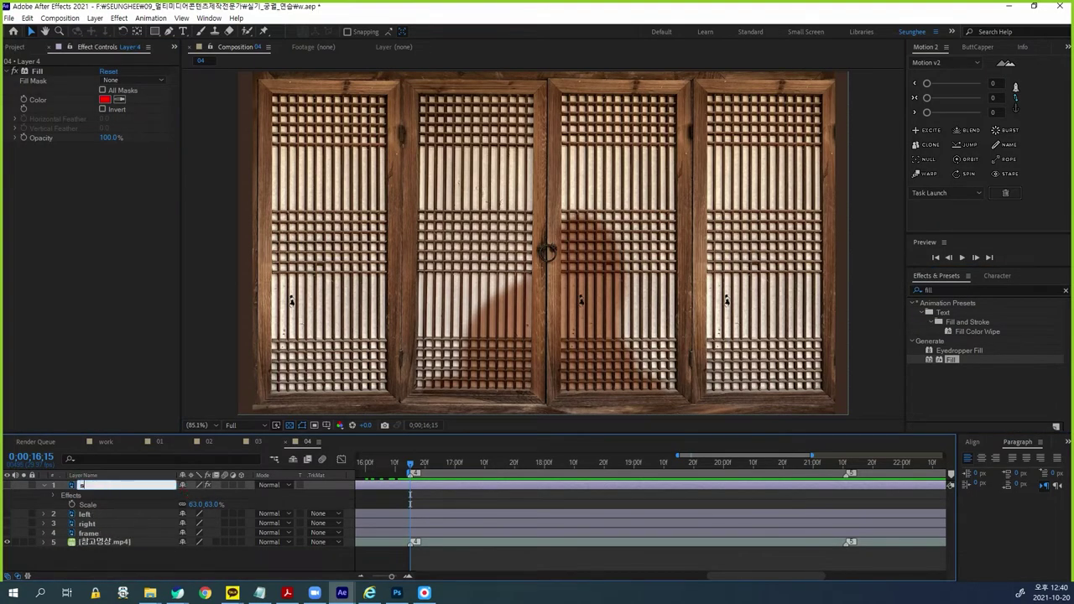
type("tone")
key("Return")
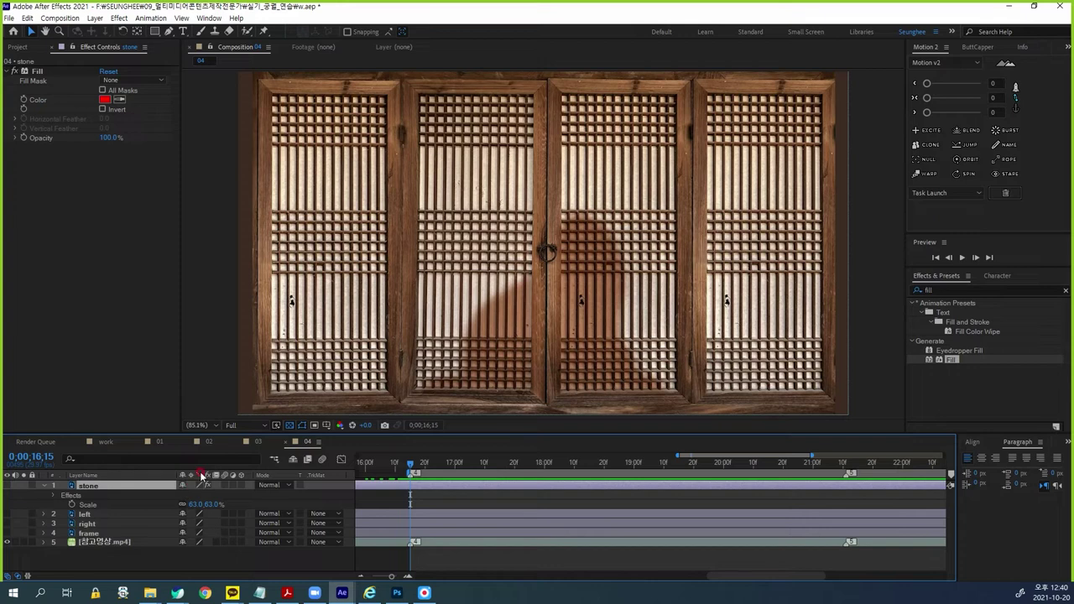
Step: Sample a brown tone from the reference video's doors as the stone layer's Fill color, leaving the layer shown
left_click(7, 485)
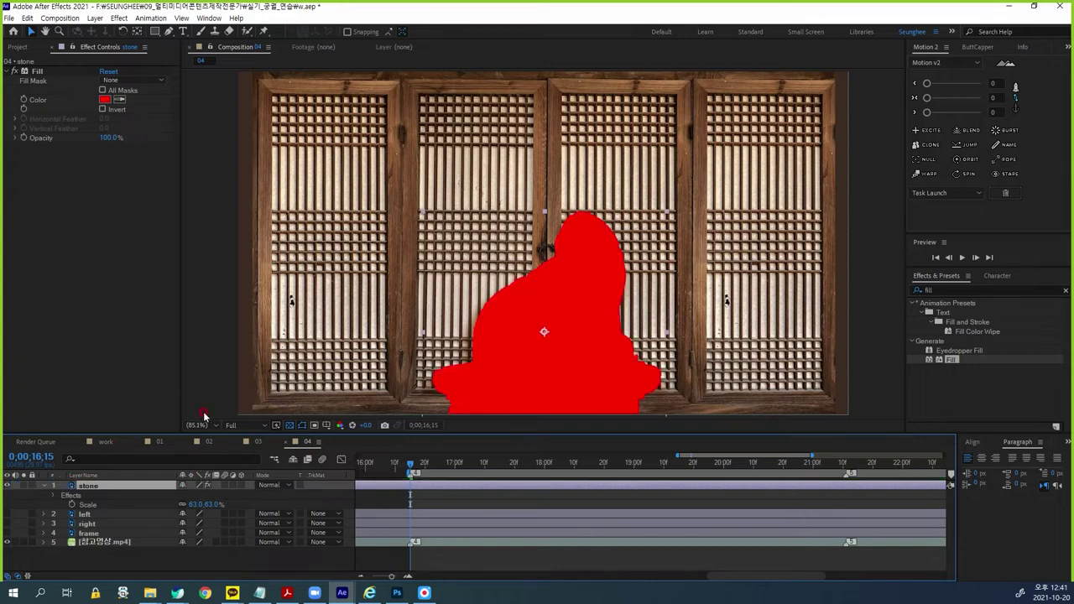
left_click(8, 486)
left_click(120, 99)
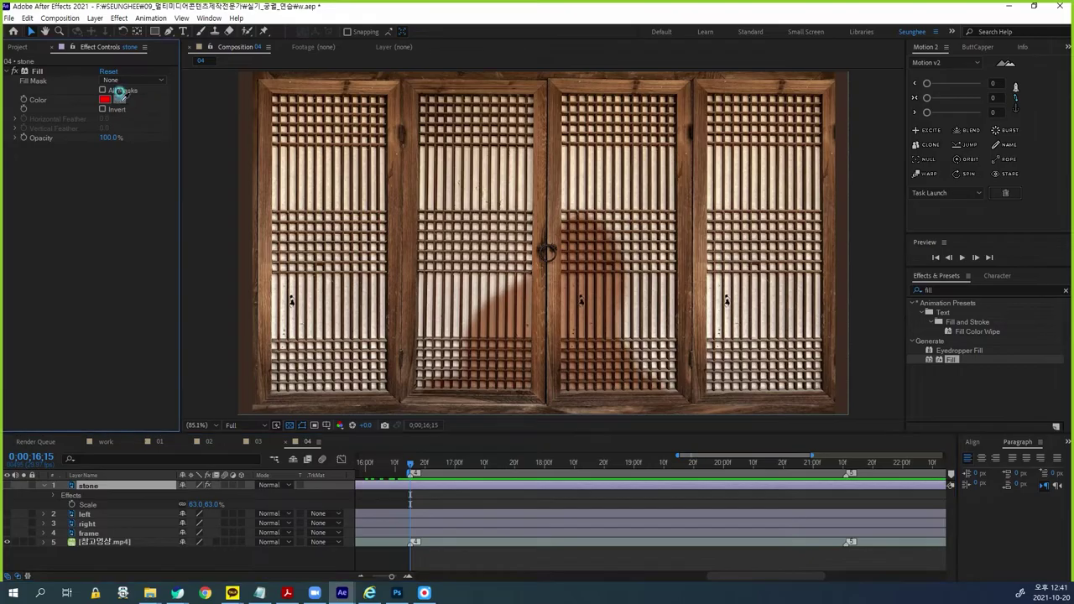
left_click(501, 320)
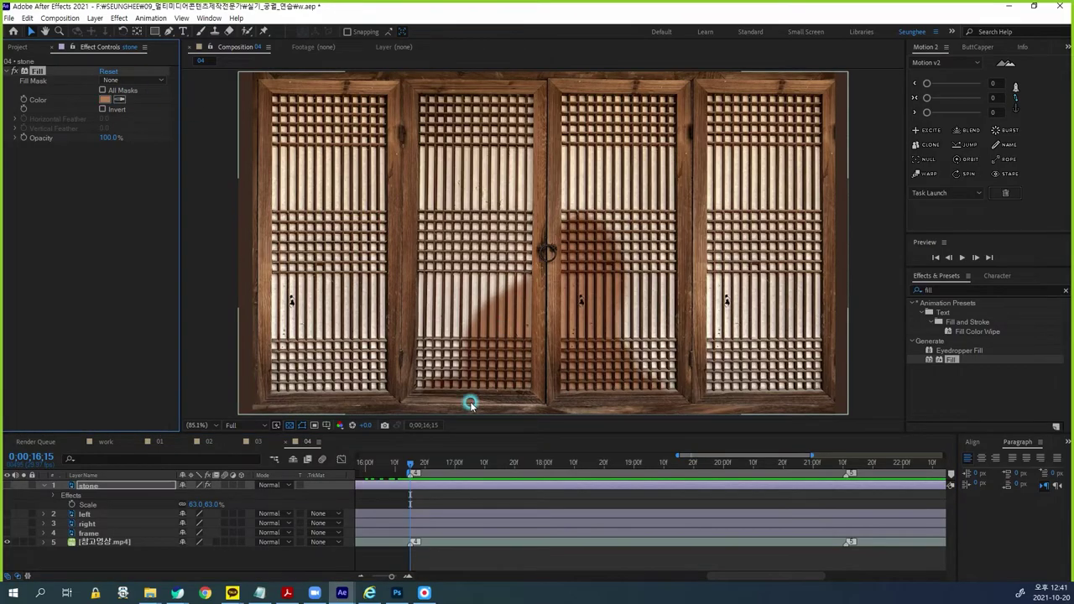
left_click(8, 486)
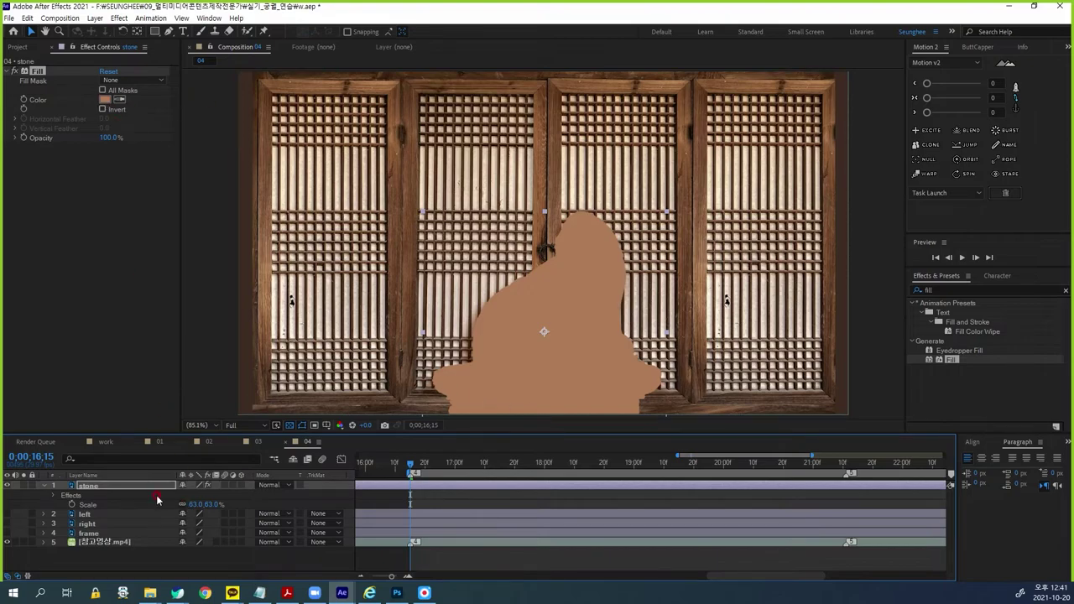
left_click(119, 100)
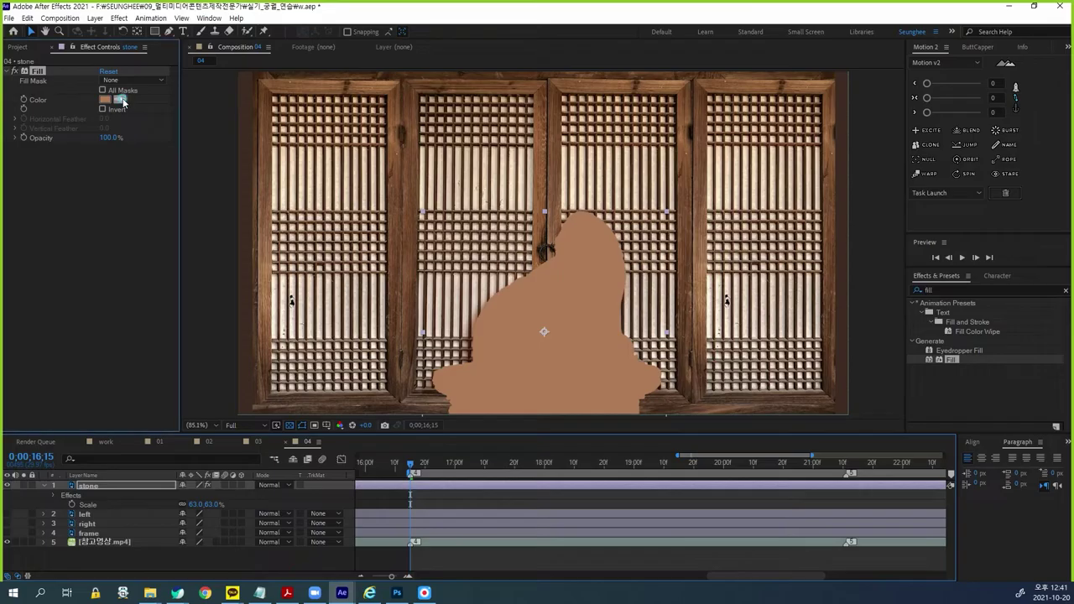
left_click(415, 323)
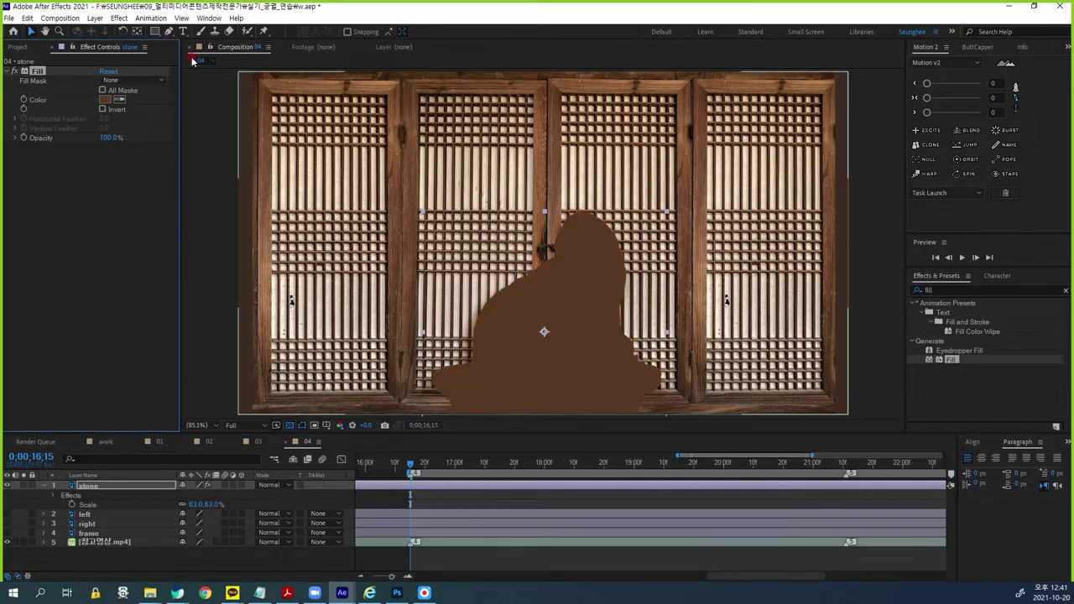
left_click(119, 100)
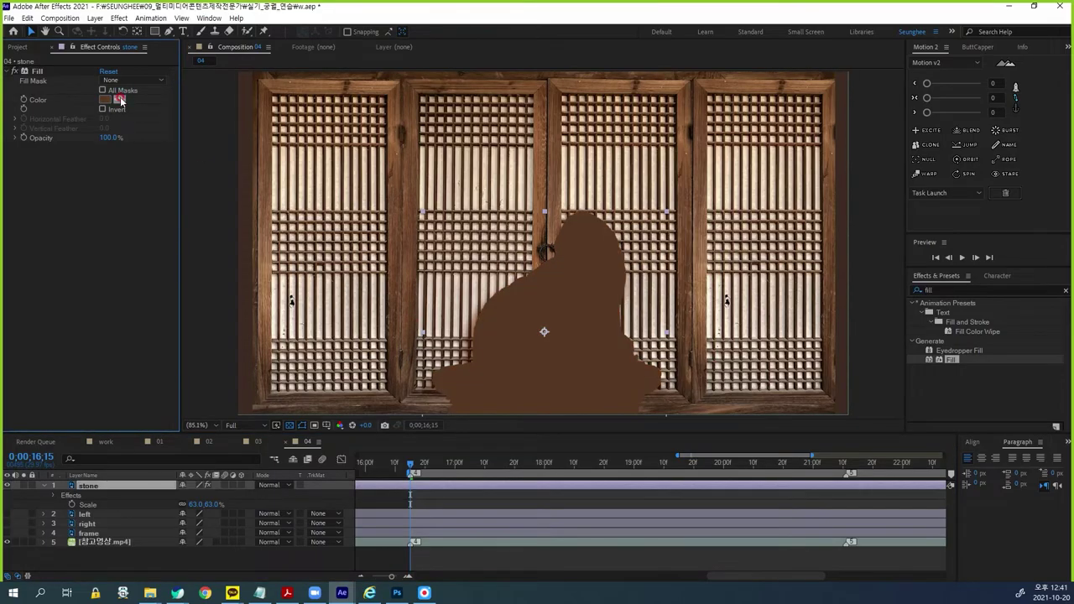
left_click(411, 326)
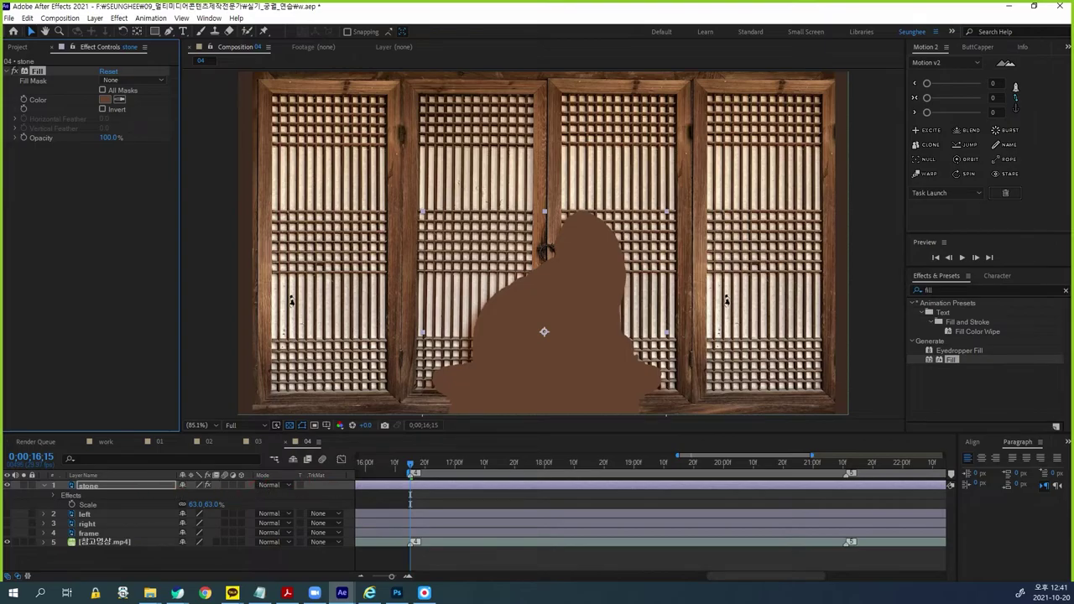
Step: Set the stone layer's blending mode to Multiply
left_click(65, 576)
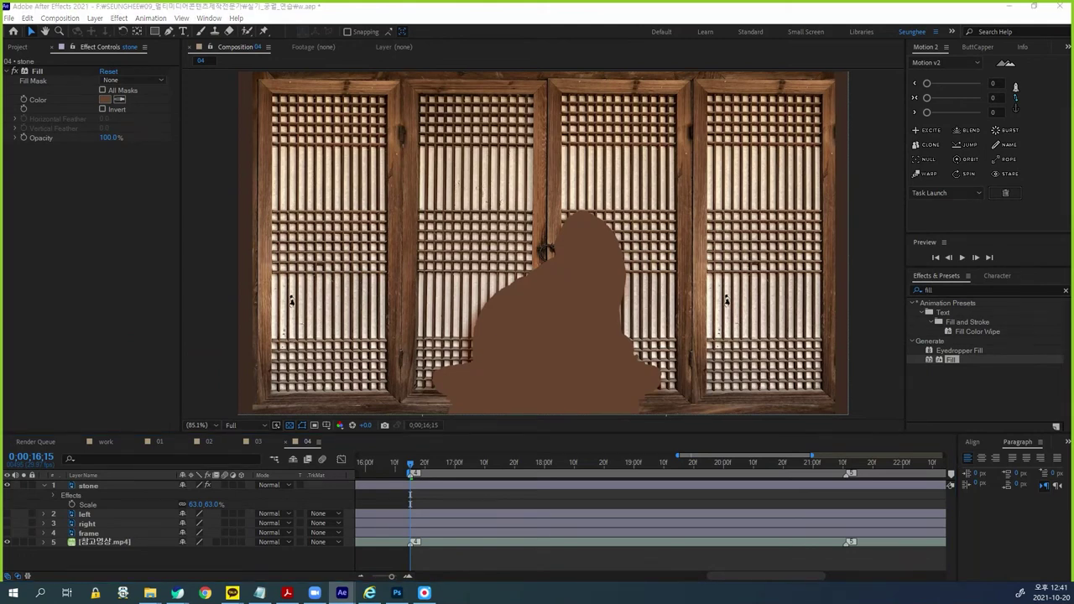
left_click(100, 488)
left_click(270, 485)
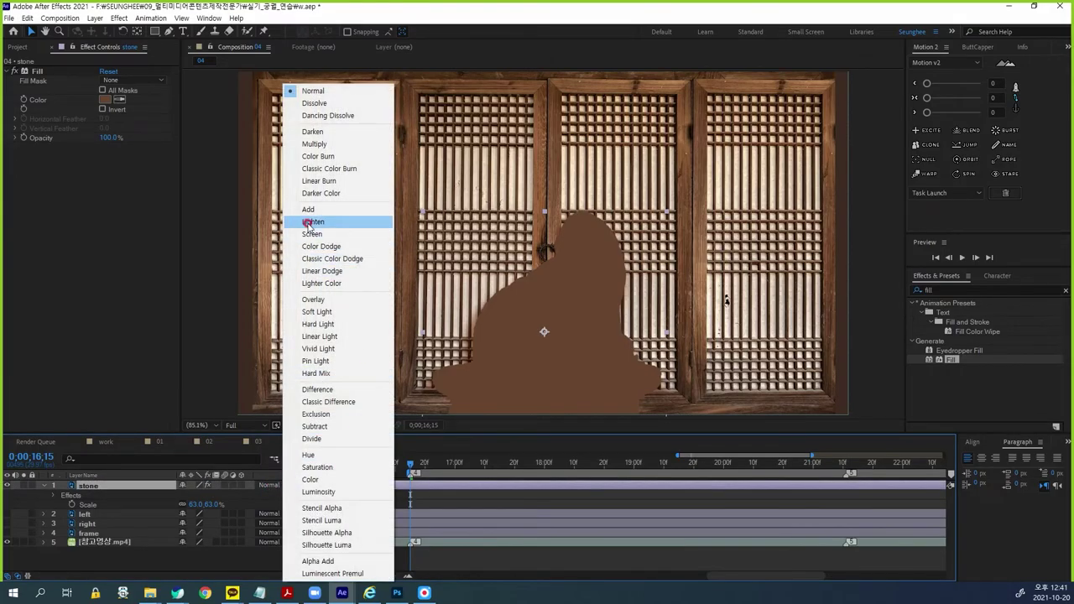
left_click(314, 143)
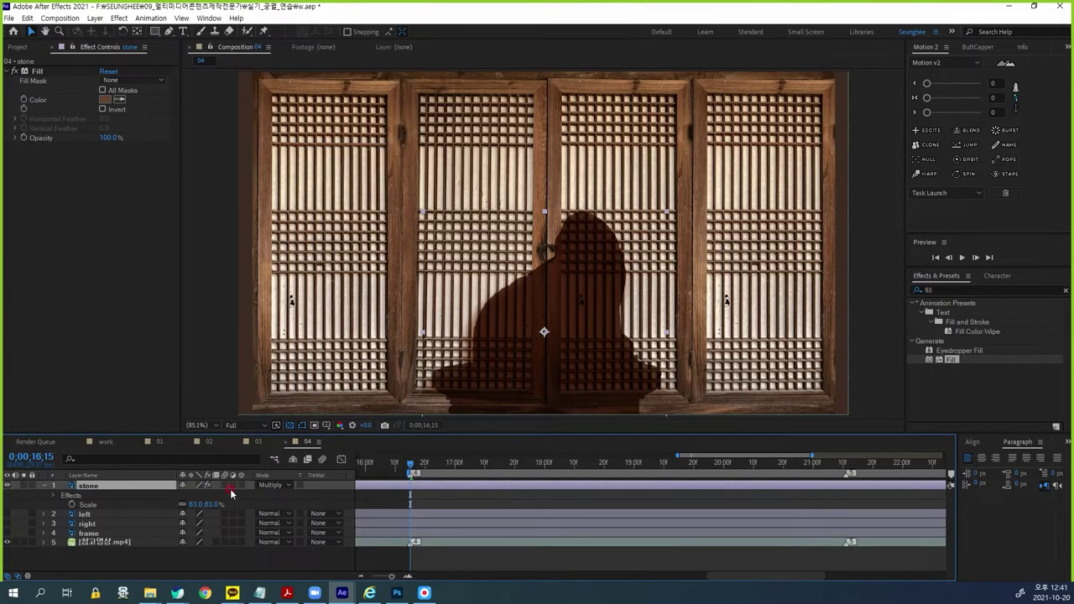
Step: Lighten the stone layer's Fill color to D6C8BF, comparing it with the shadow in the reference video
mouse_move(192, 222)
left_mouse_down()
mouse_move(196, 177)
mouse_move(211, 182)
mouse_move(148, 188)
left_mouse_up()
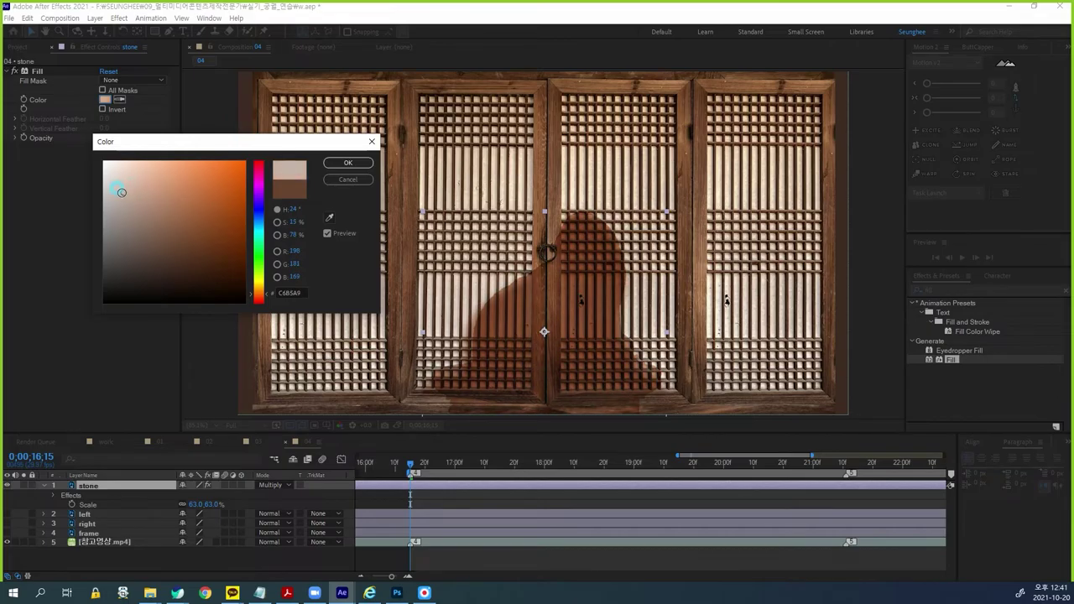
left_click_drag(121, 192, 109, 185)
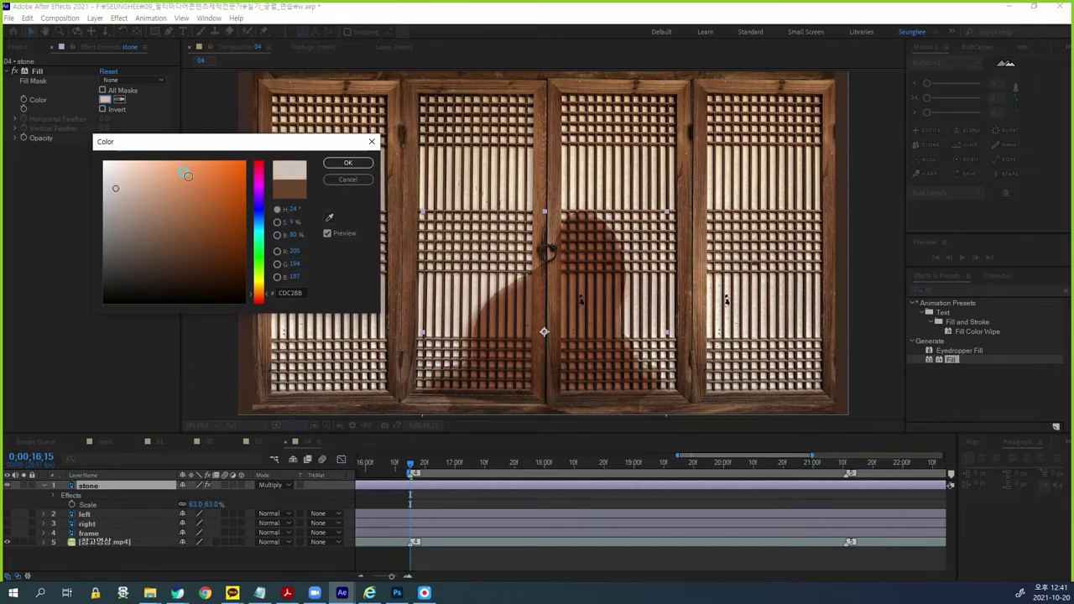
left_click(351, 163)
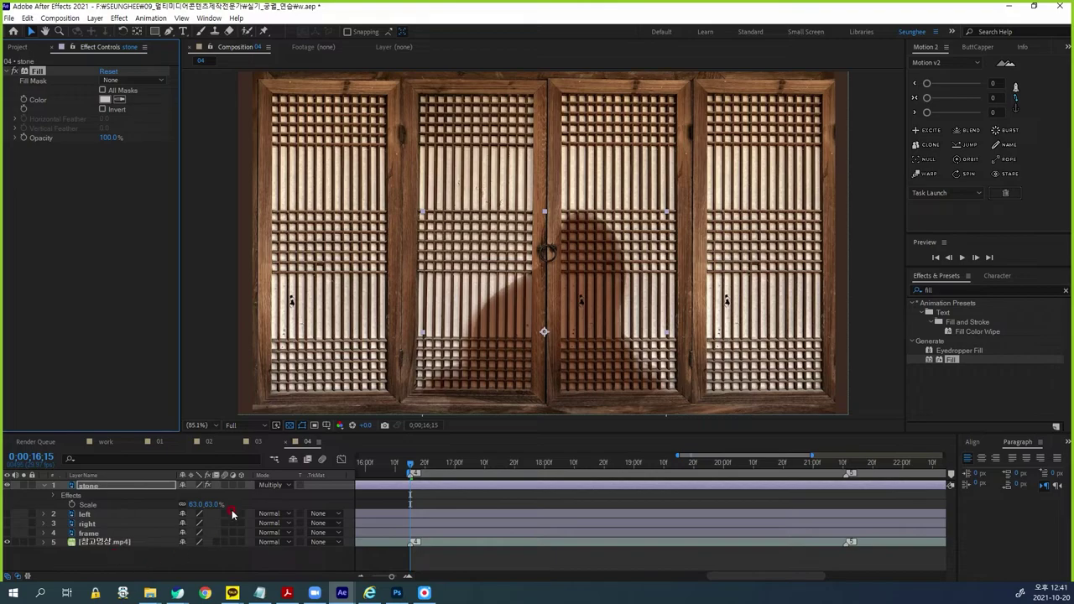
left_click(8, 485)
left_click(8, 486)
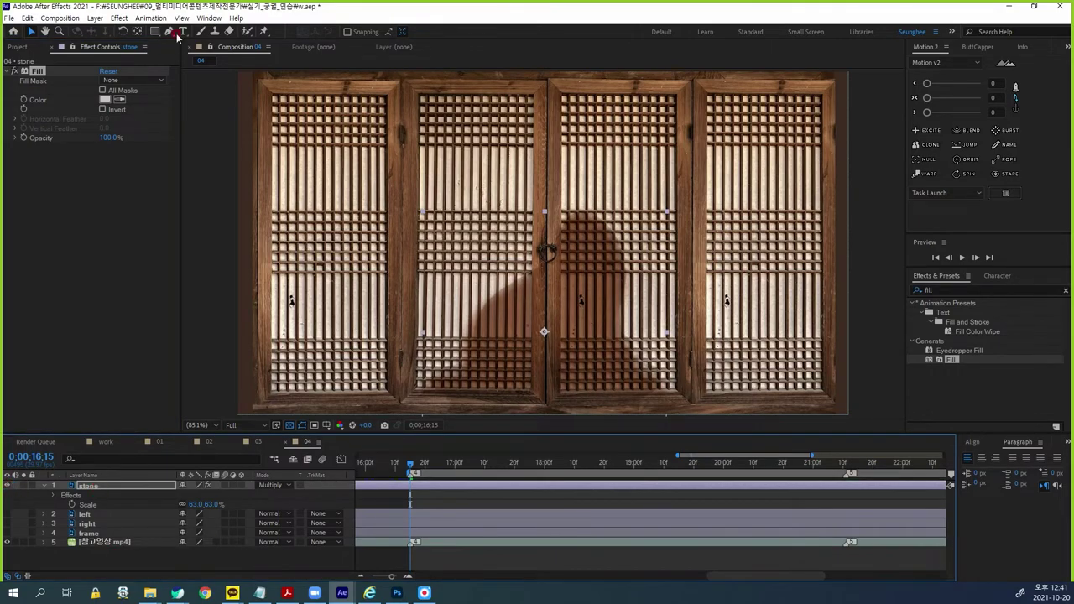
left_click(104, 99)
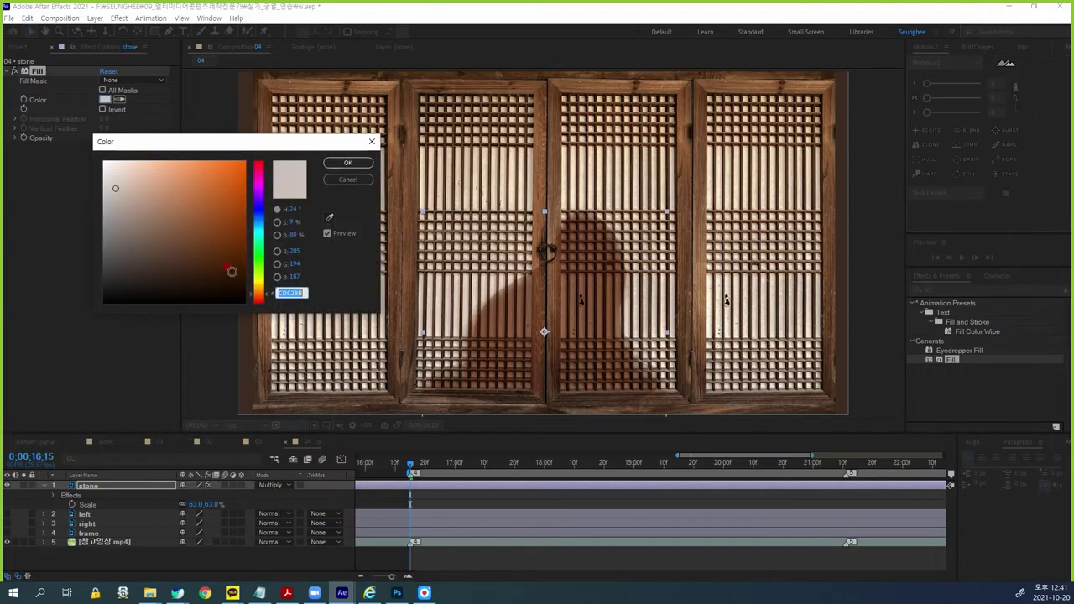
left_click_drag(136, 185, 119, 184)
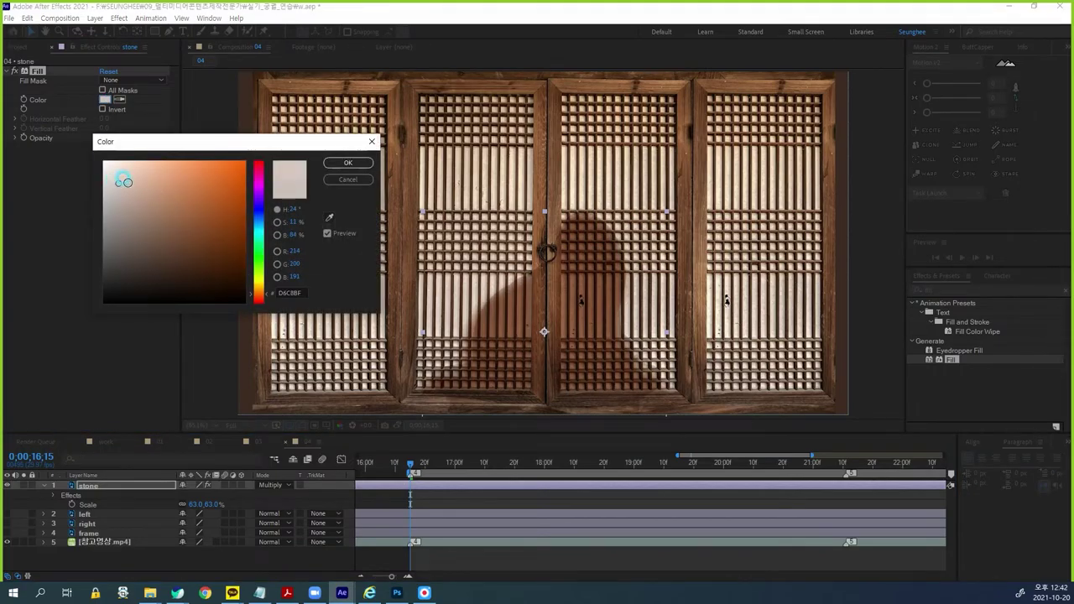
left_click(346, 164)
Step: Hide the reference video and show the frame layer beneath the stone silhouette
left_click(7, 542)
left_click(8, 542)
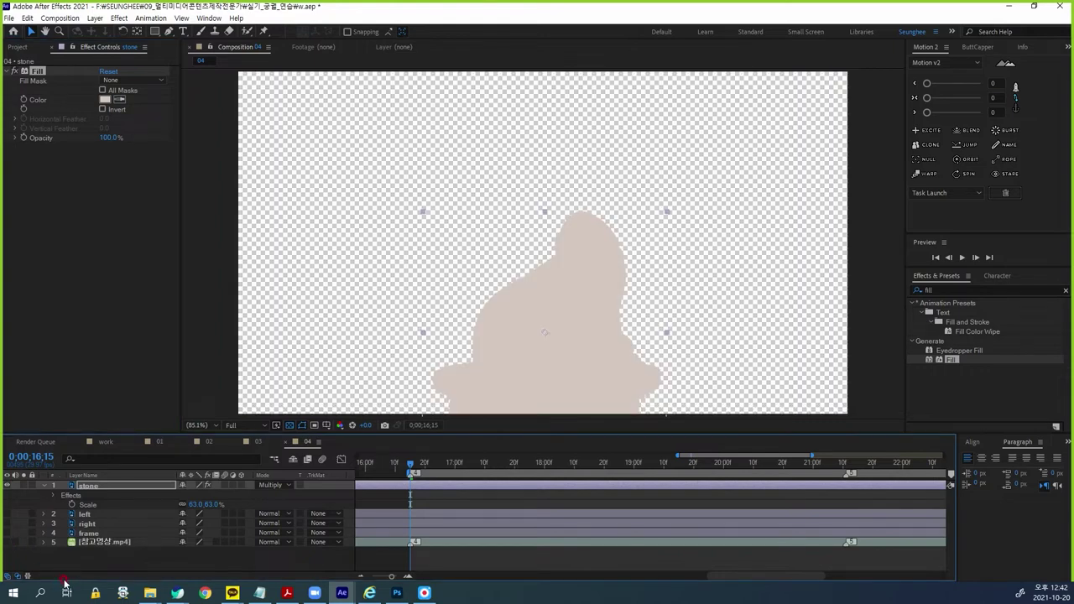
left_click(89, 533)
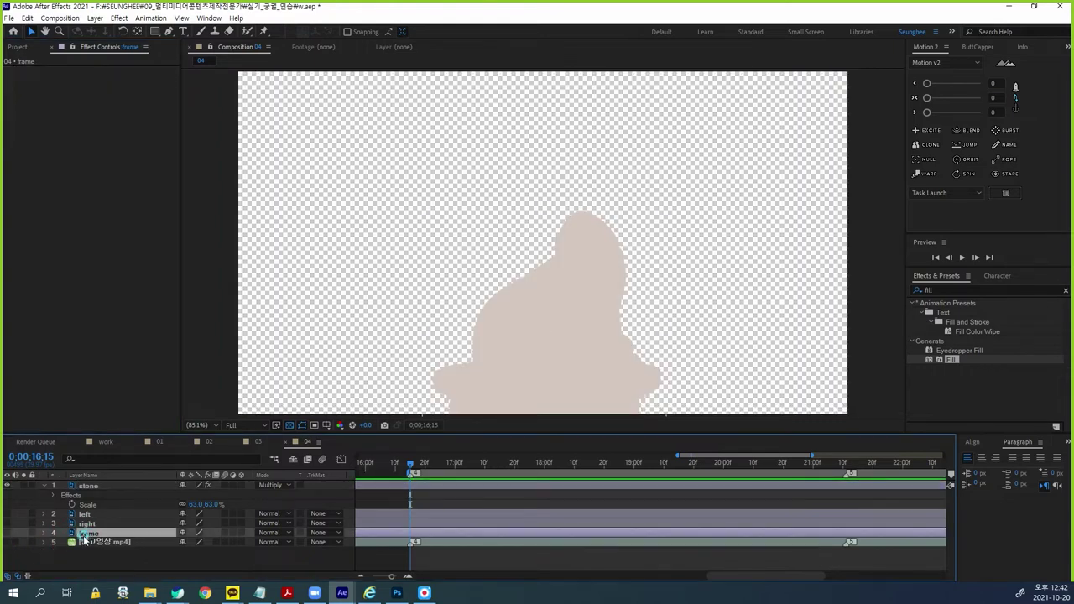
left_click(7, 533)
left_click(66, 496)
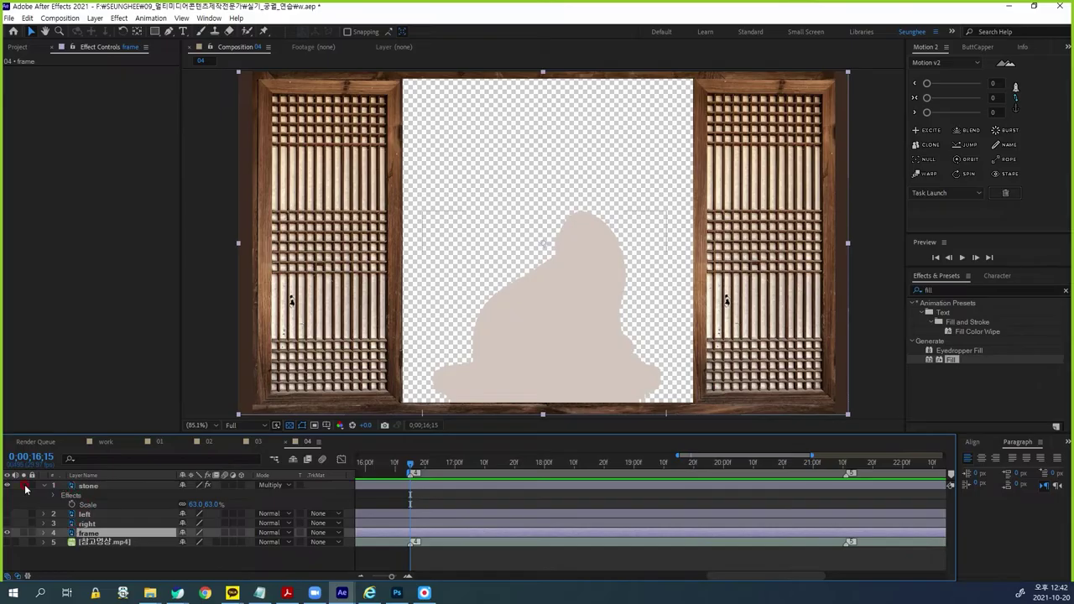
Step: Sample a dark brown from the wooden door frame as the stone layer's Fill color, and show the left and right door layers
left_click(98, 487)
left_click(256, 443)
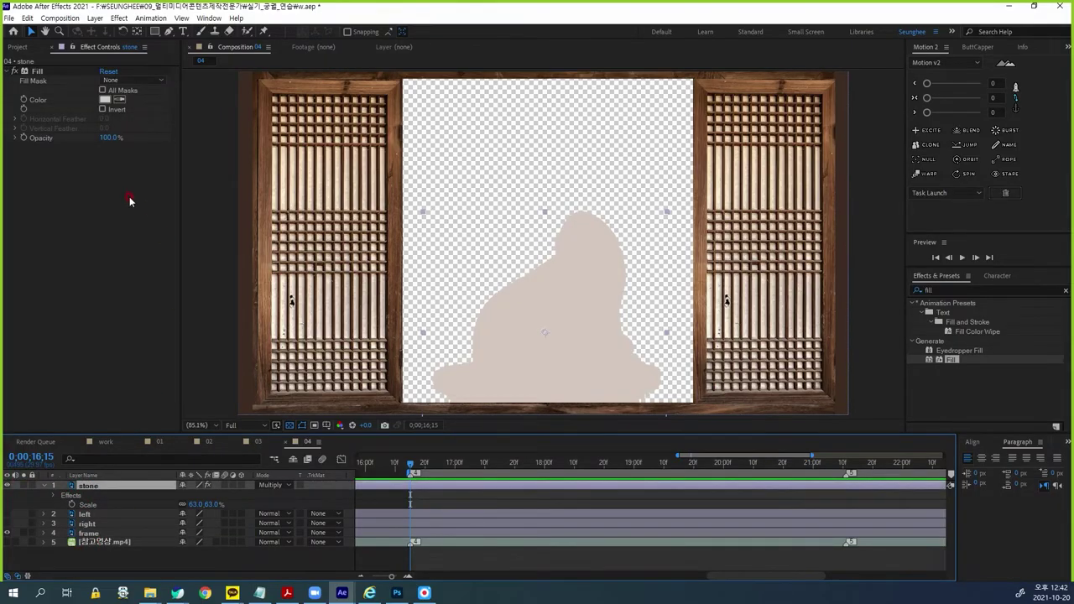
left_click(118, 100)
left_click(394, 297)
left_click(396, 301)
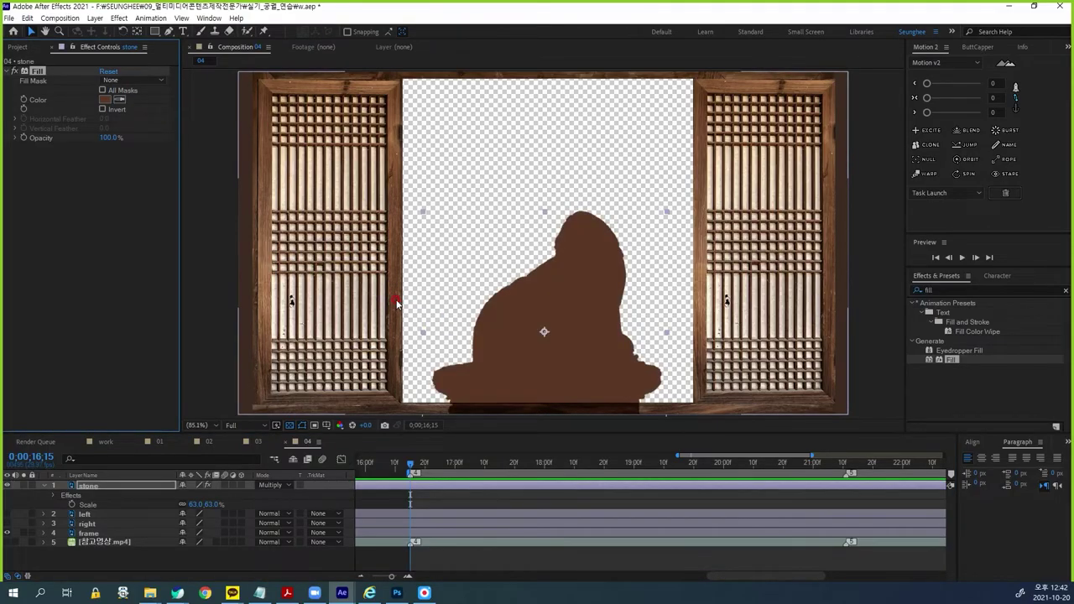
left_click(8, 526)
left_click(8, 514)
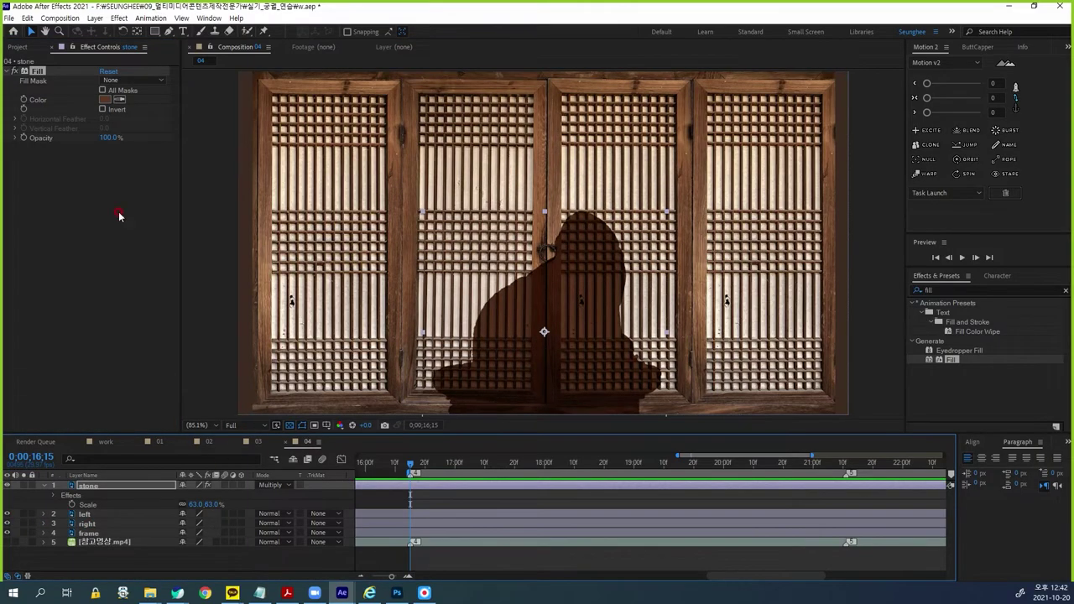
Step: Lighten the stone layer's Fill color to AE846C and compare the shadow with the soloed reference video
left_click(105, 100)
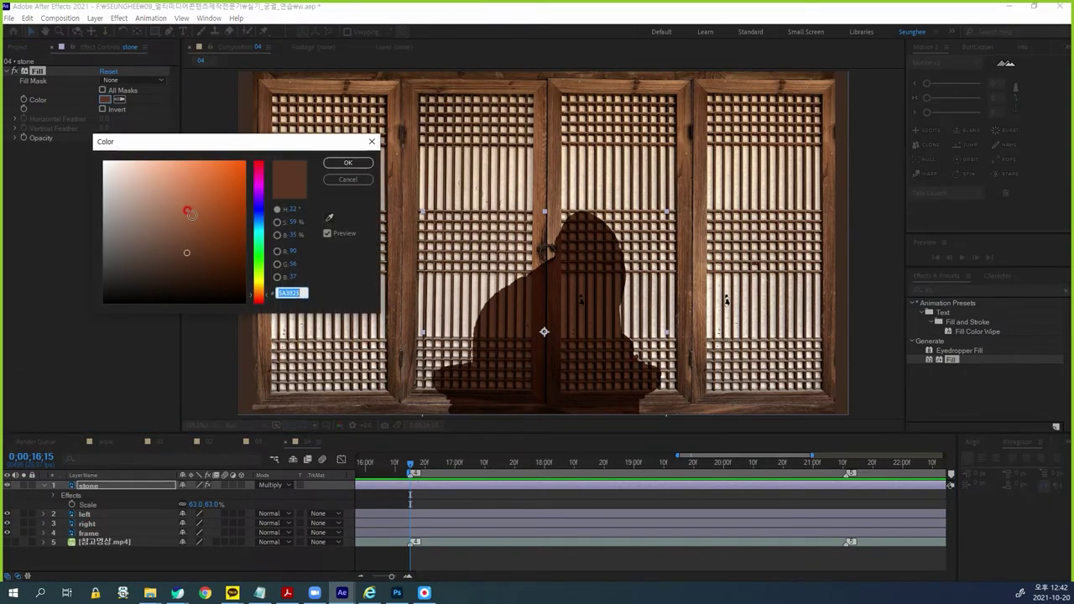
left_click(185, 197)
left_click_drag(187, 197, 157, 204)
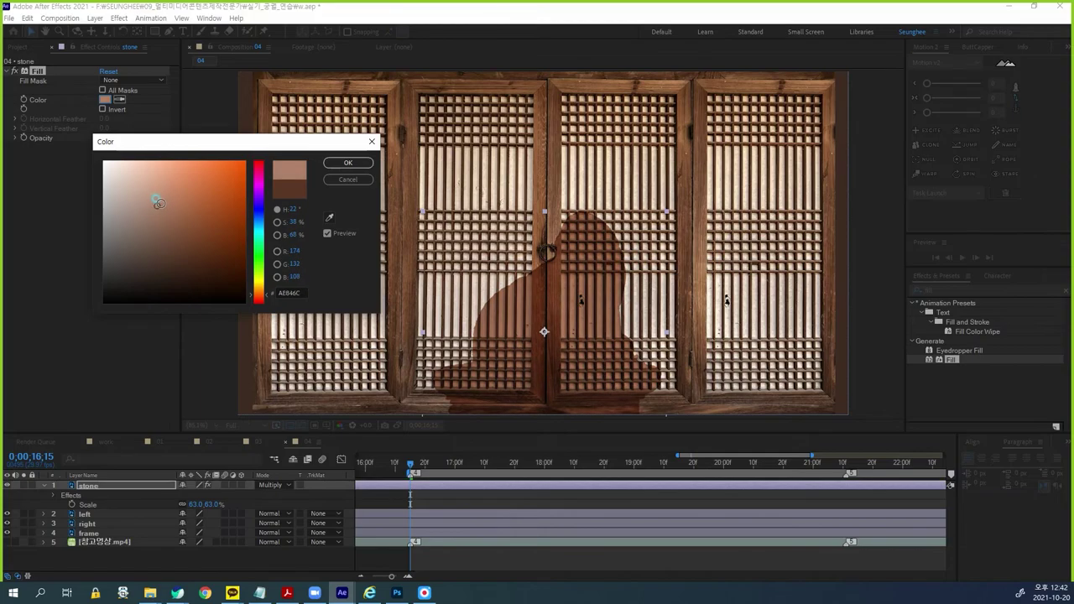
left_click(348, 162)
left_click(9, 542)
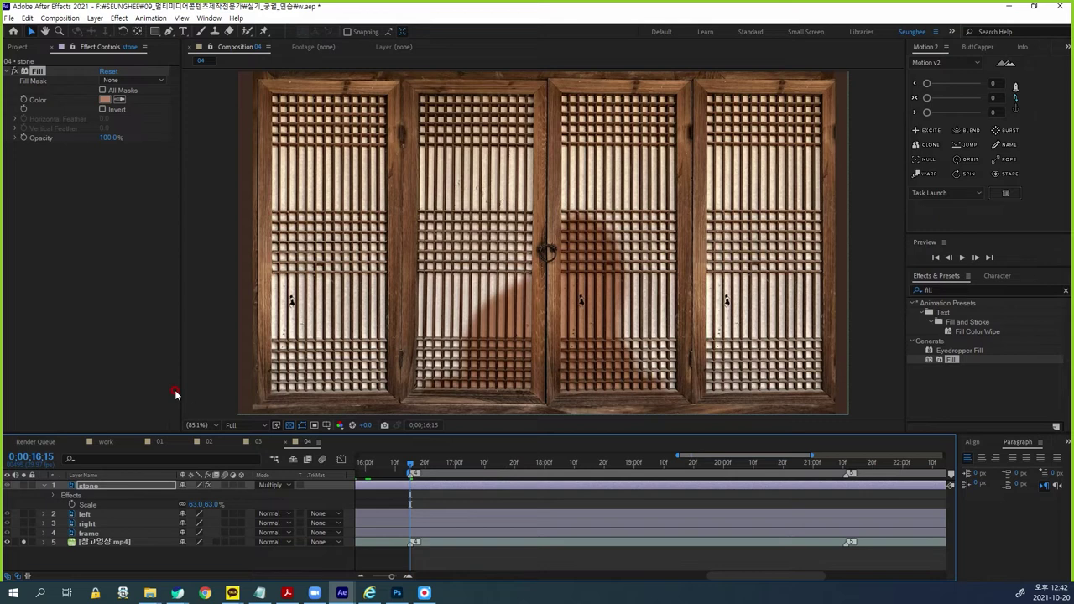
Step: Apply Fast Box Blur to the stone layer with a Blur Radius of 10, and return from the reference video to the doors
left_click(99, 490)
left_click(118, 17)
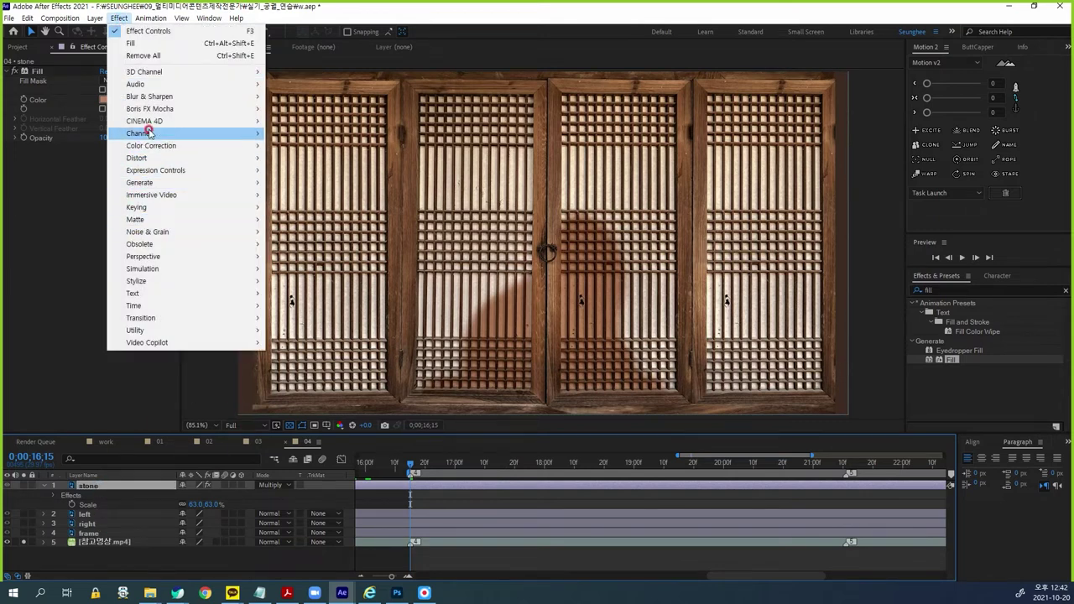
mouse_move(156, 97)
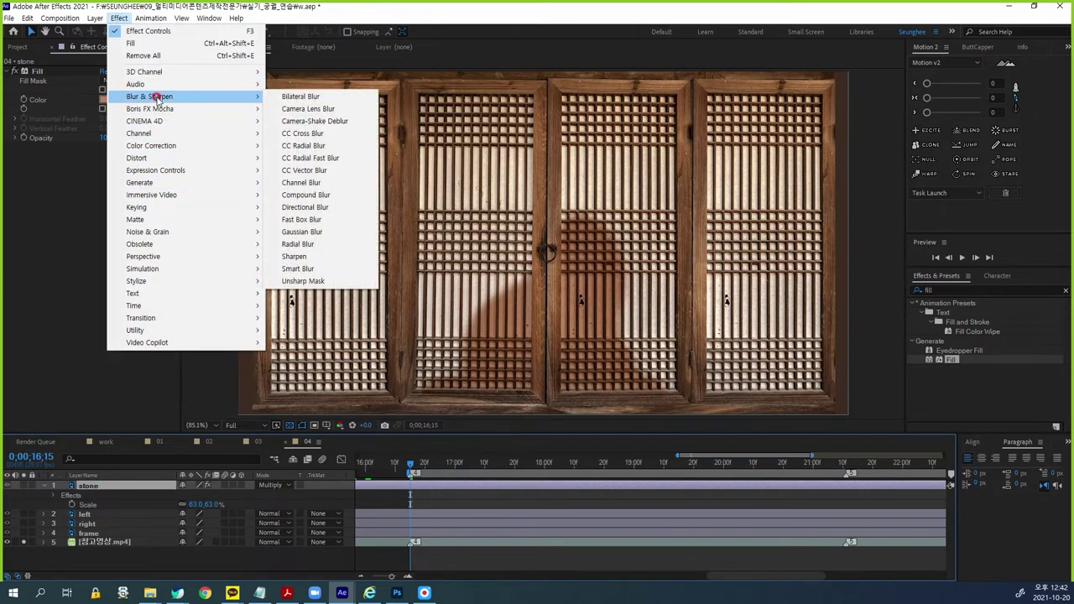
left_click(303, 219)
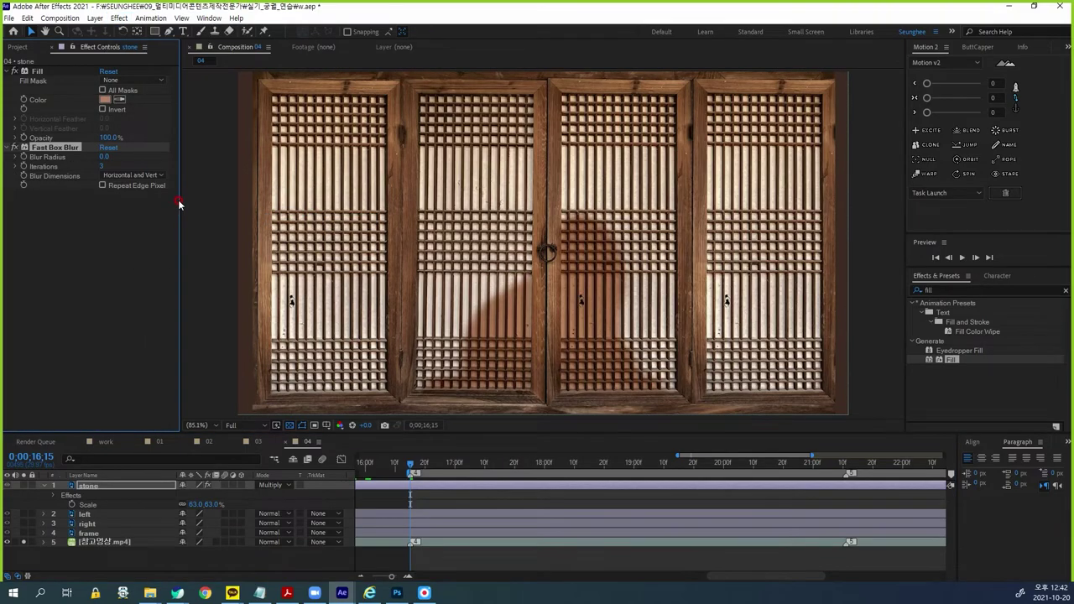
left_click(105, 156)
type("10")
key("Return")
left_click(23, 542)
left_click(163, 504)
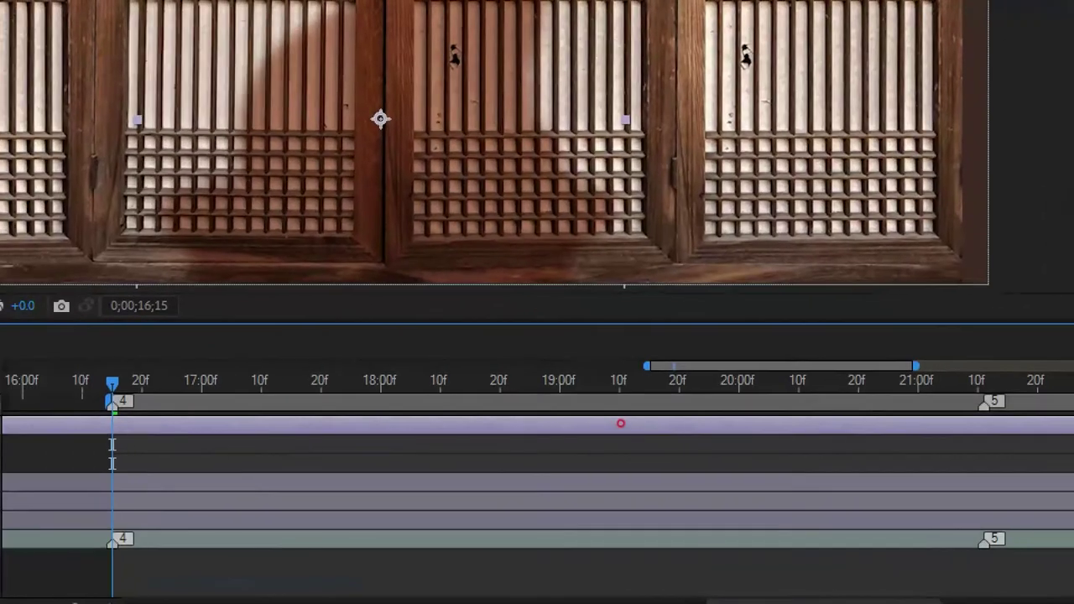
left_click_drag(670, 413, 459, 386)
mouse_move(244, 227)
left_mouse_down()
mouse_move(588, 315)
mouse_move(663, 270)
left_mouse_up()
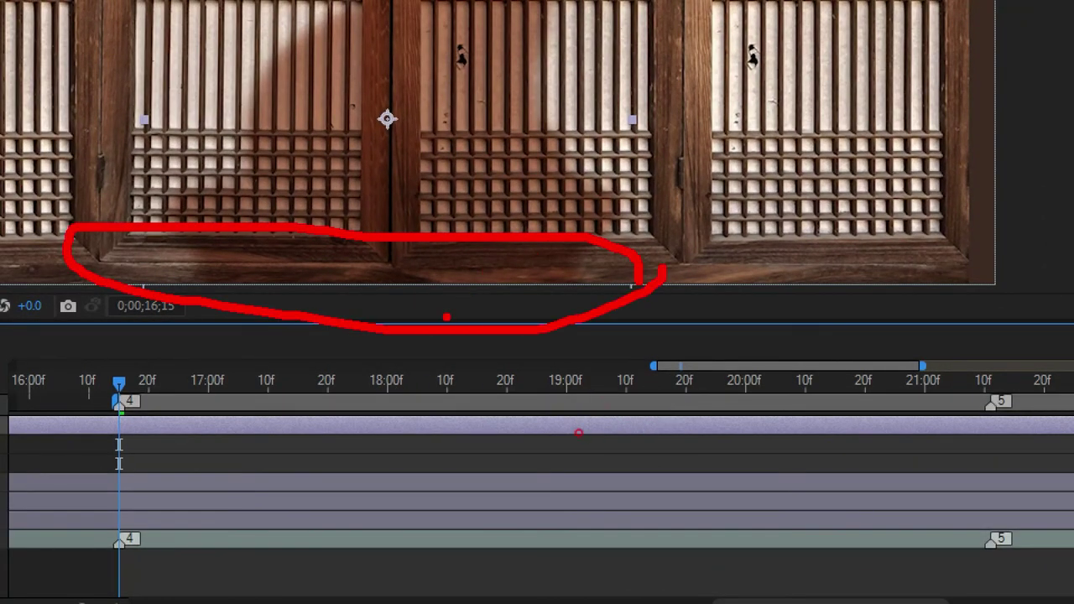
key("Escape")
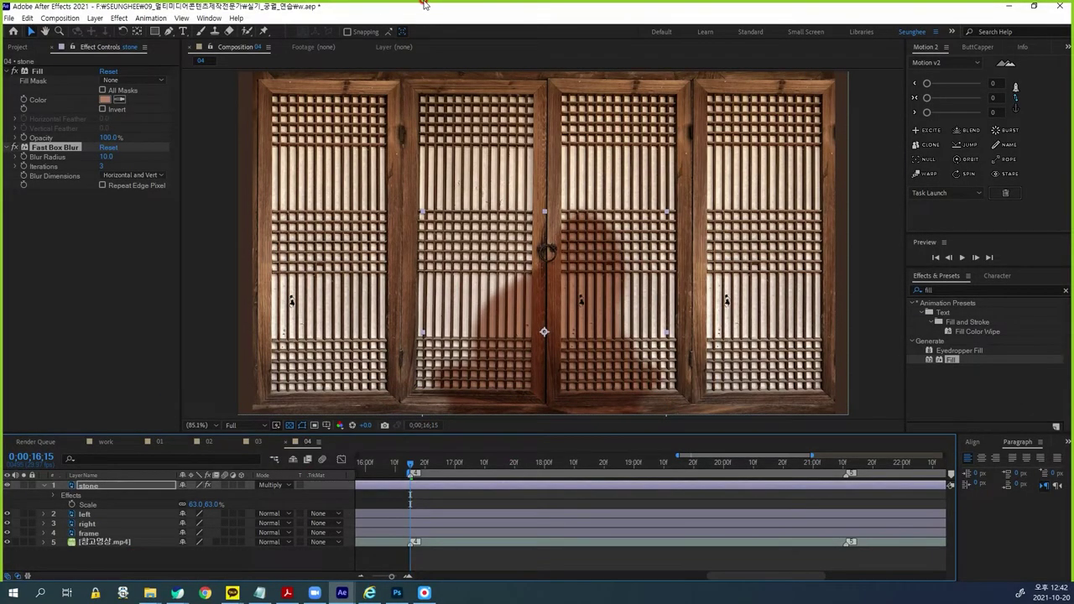
Step: Draw a rectangular mask on the stone layer over the bottom frame beam beneath the middle doors and set it to Subtract
left_click_drag(667, 294, 671, 262)
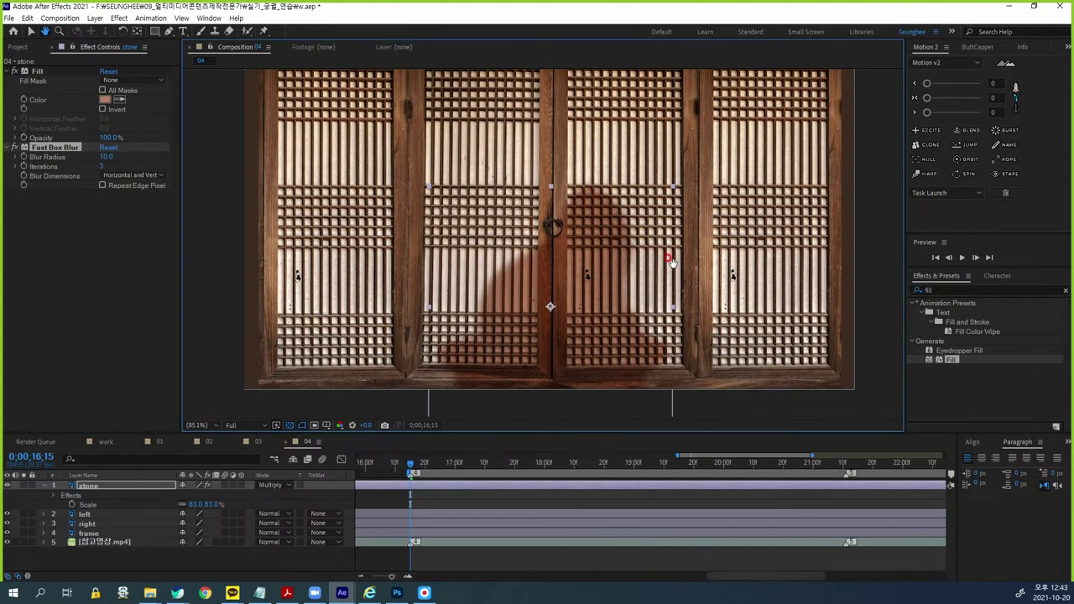
left_click(154, 31)
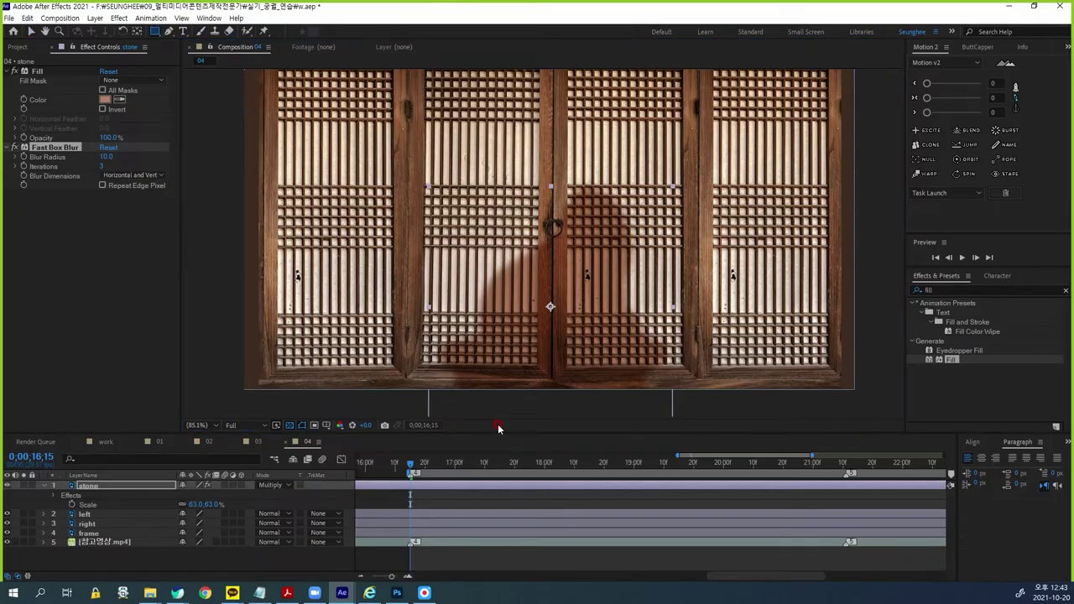
left_click_drag(418, 413, 496, 390)
left_click_drag(640, 370, 684, 366)
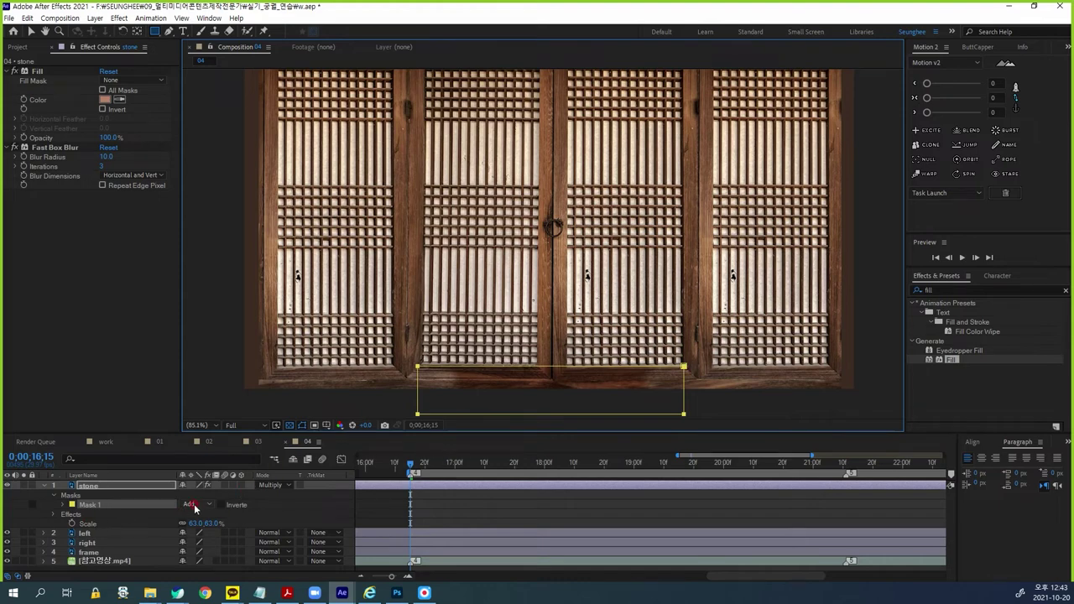
left_click(192, 505)
left_click(211, 442)
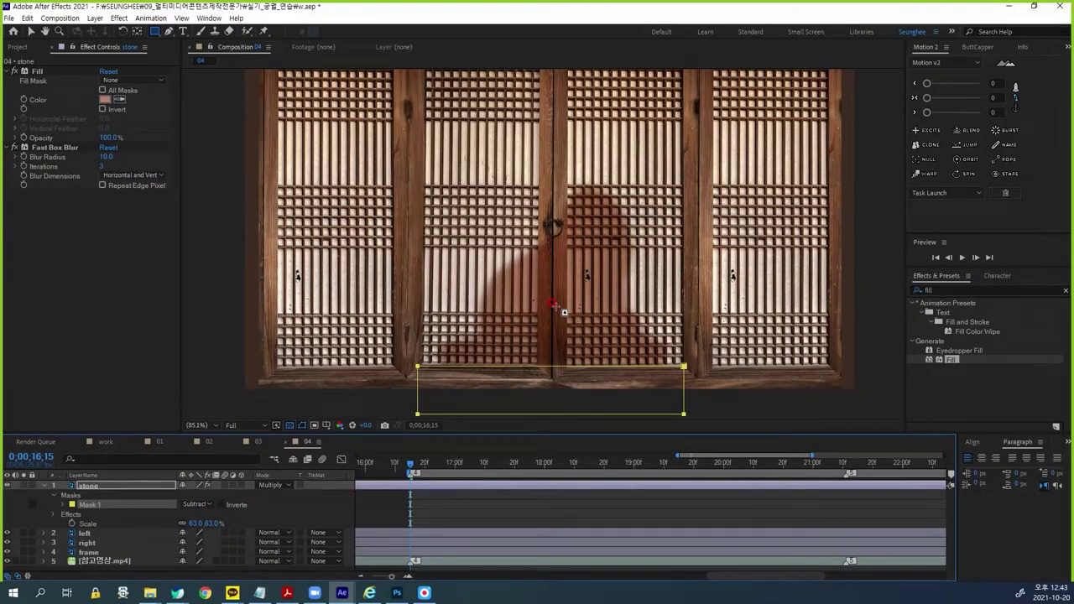
Step: Draw a second rectangular mask on the stone layer over the central door posts and set it to Subtract
left_click_drag(592, 261, 559, 241)
scroll(517, 238, "up", 1)
scroll(526, 244, "up", 4)
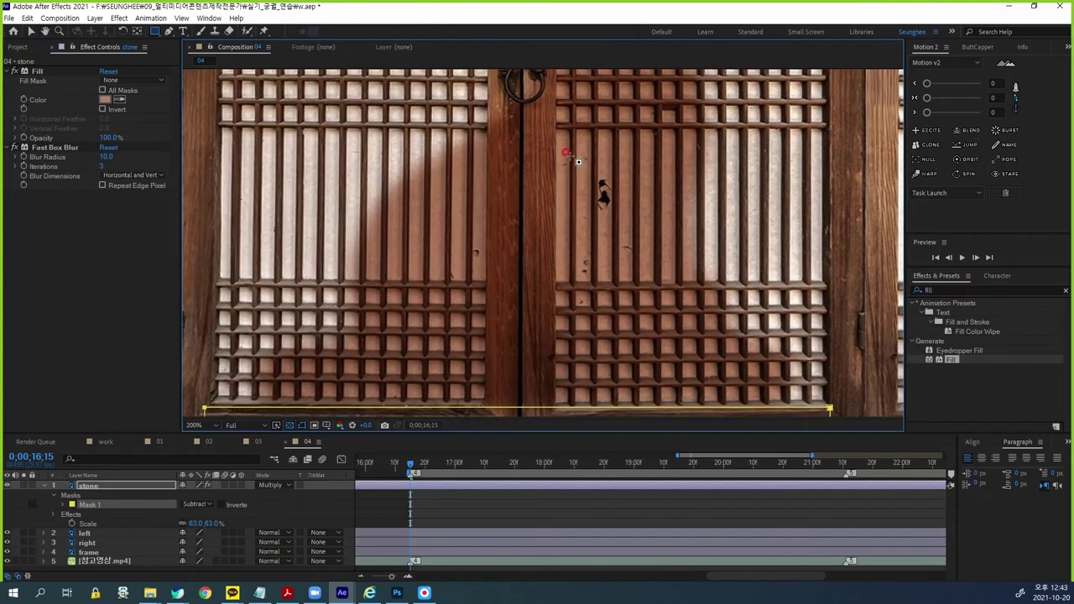
scroll(566, 153, "down", 2)
left_click_drag(514, 113, 546, 342)
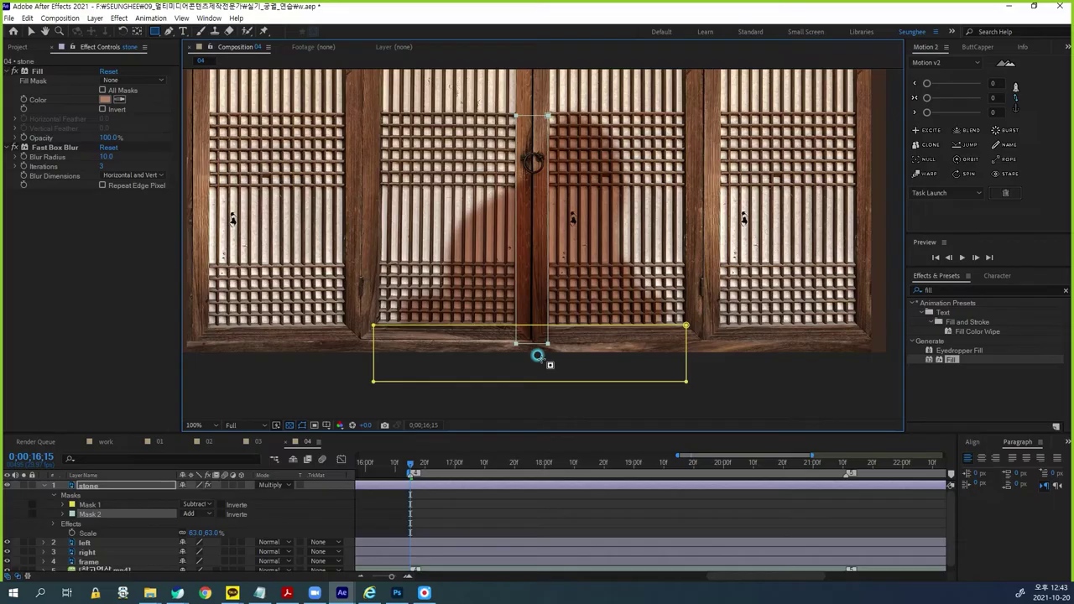
left_click(193, 514)
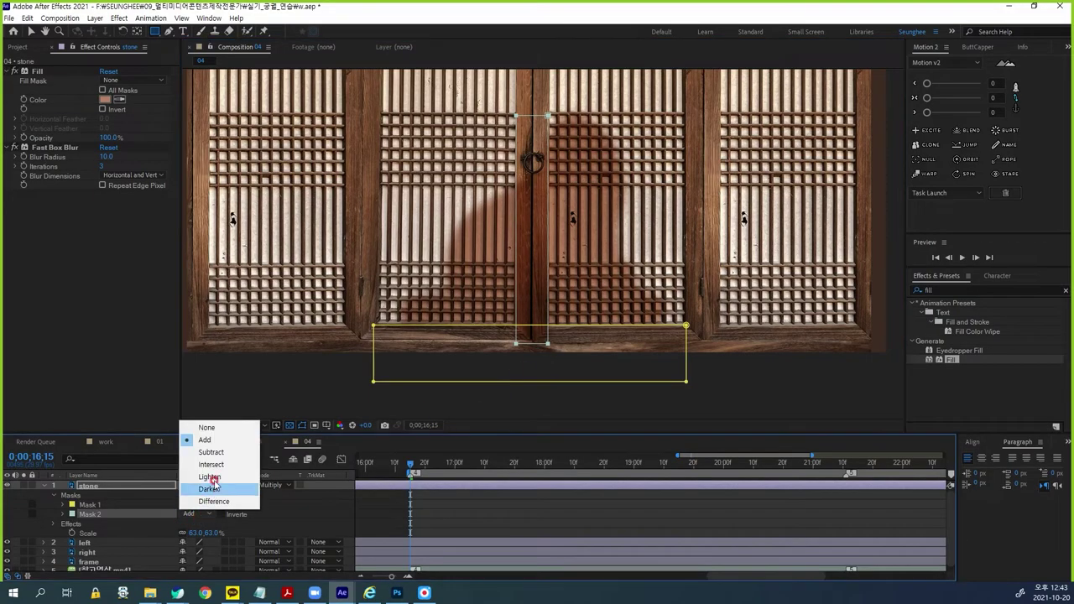
left_click(209, 451)
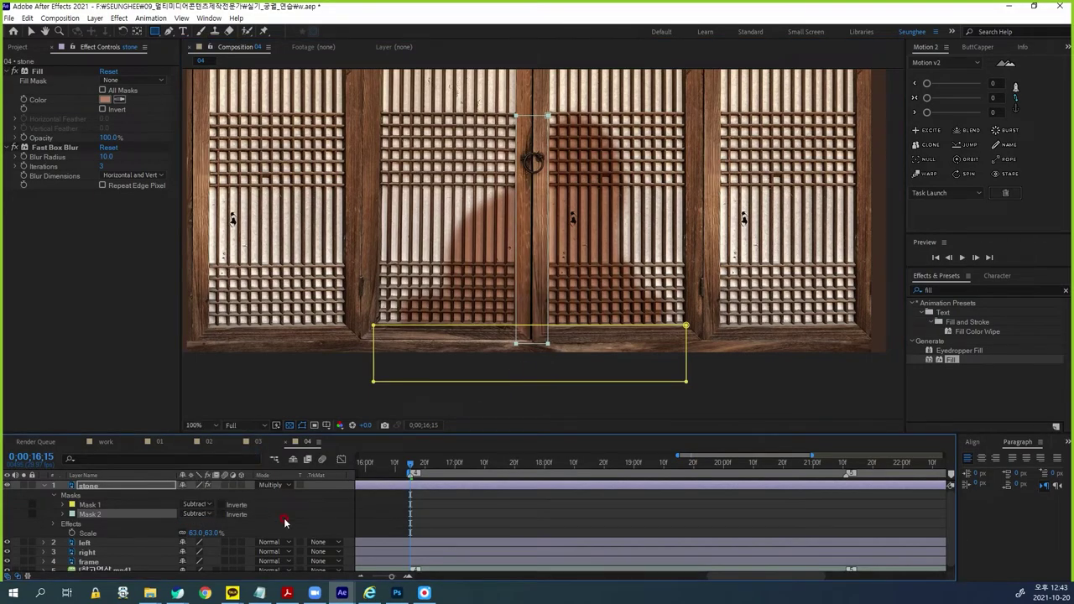
left_click(284, 520)
left_click_drag(648, 270, 646, 319)
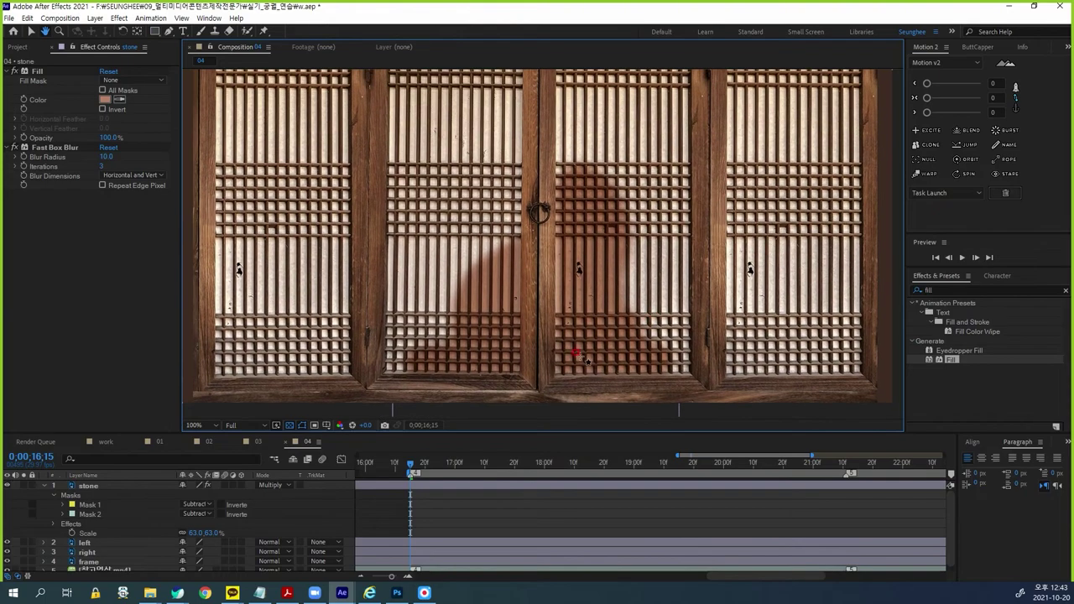
Step: Move the right edge of the stone layer's Mask 2 slightly inward to fit the central door post
left_click(90, 513)
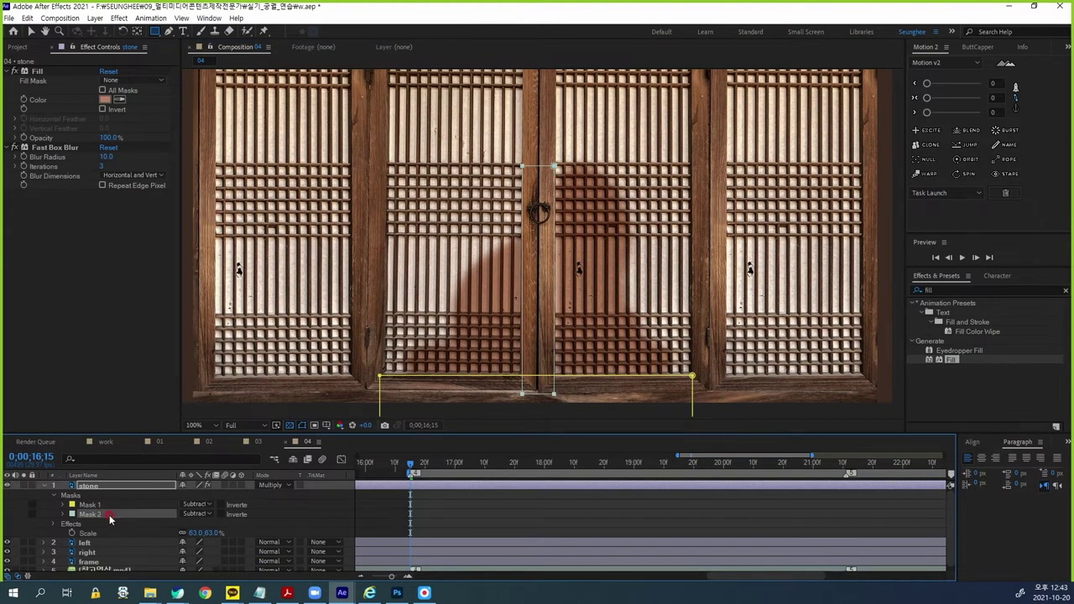
left_click(32, 32)
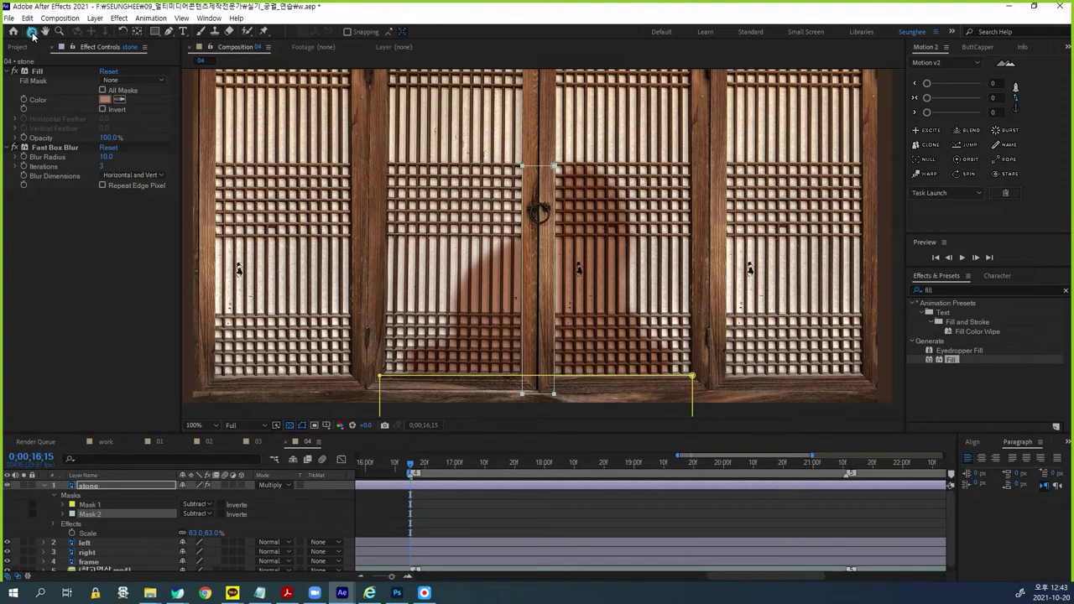
left_click(63, 514)
left_click(105, 524)
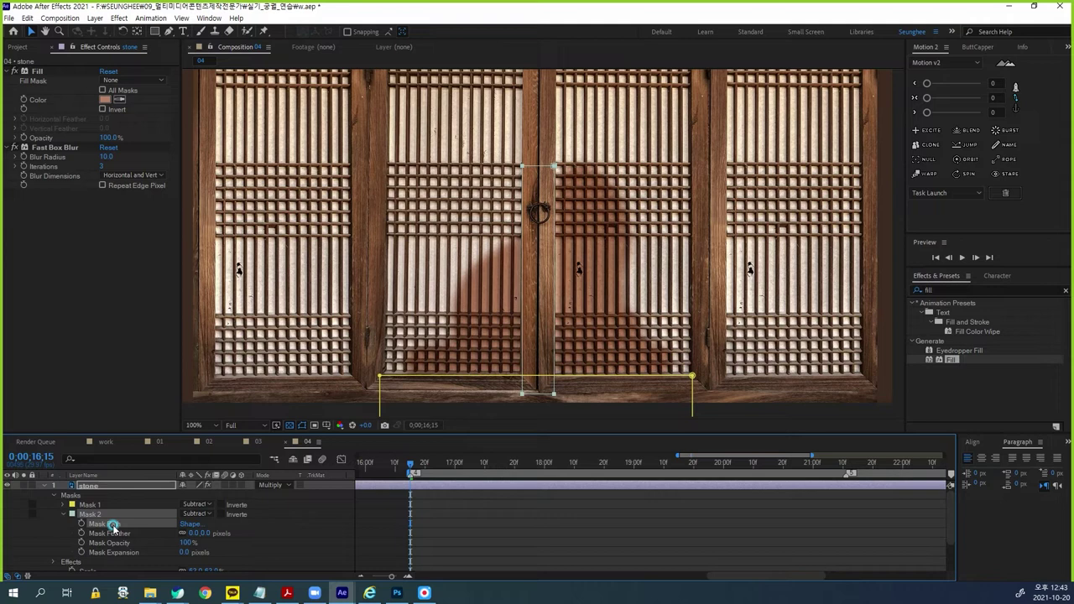
left_click_drag(547, 404, 588, 147)
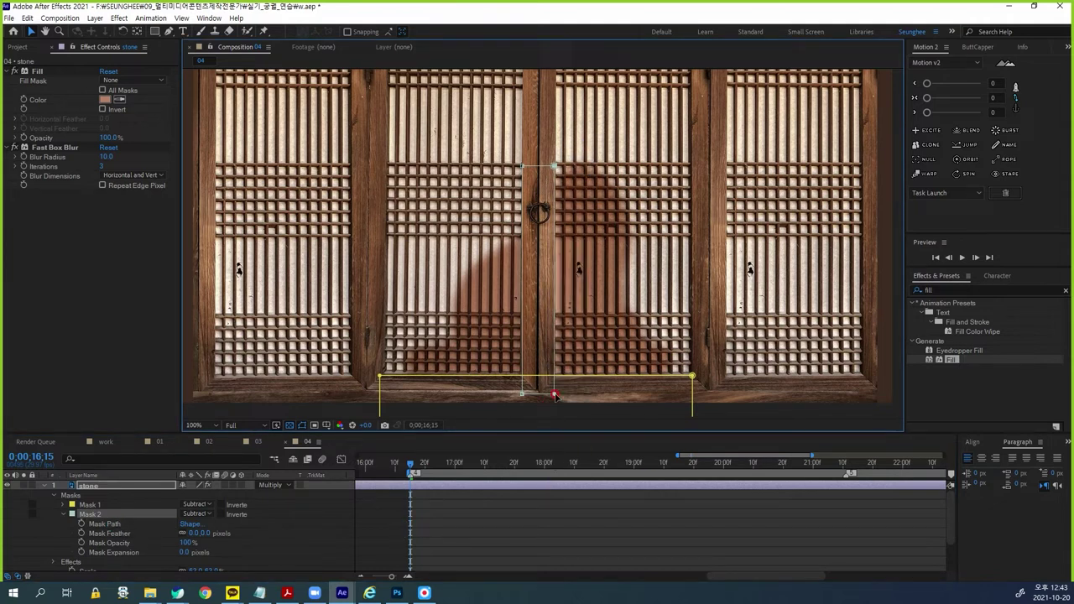
left_click_drag(554, 395, 552, 394)
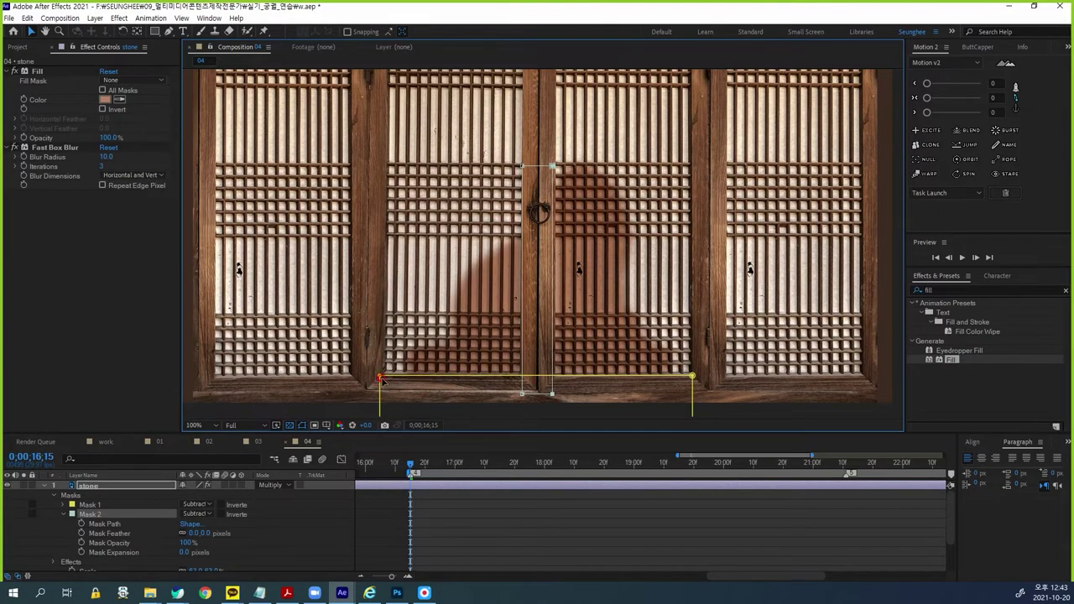
Step: Solo the reference video, play it from 0;00;16;15, and scrub back to 0;00;18;21 to examine how the shadow fades
left_click(98, 489)
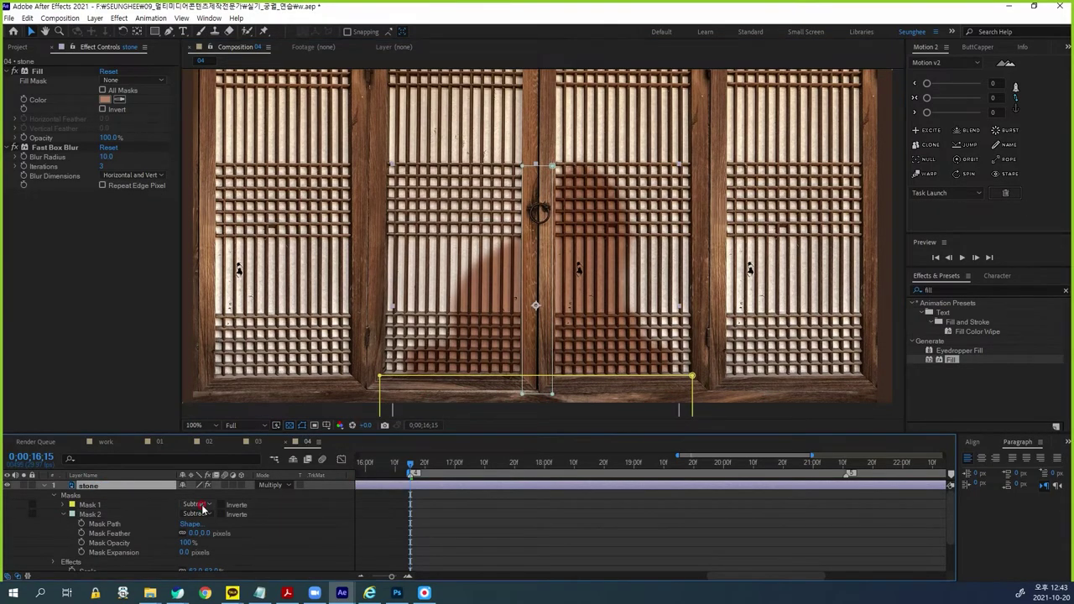
left_click(46, 487)
left_click(23, 523)
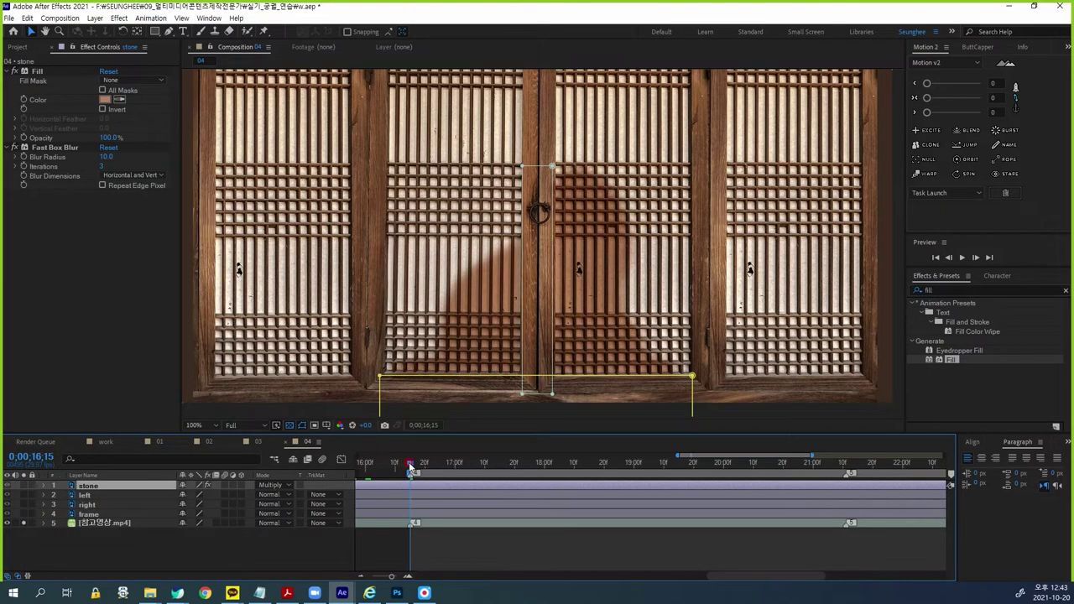
key("space")
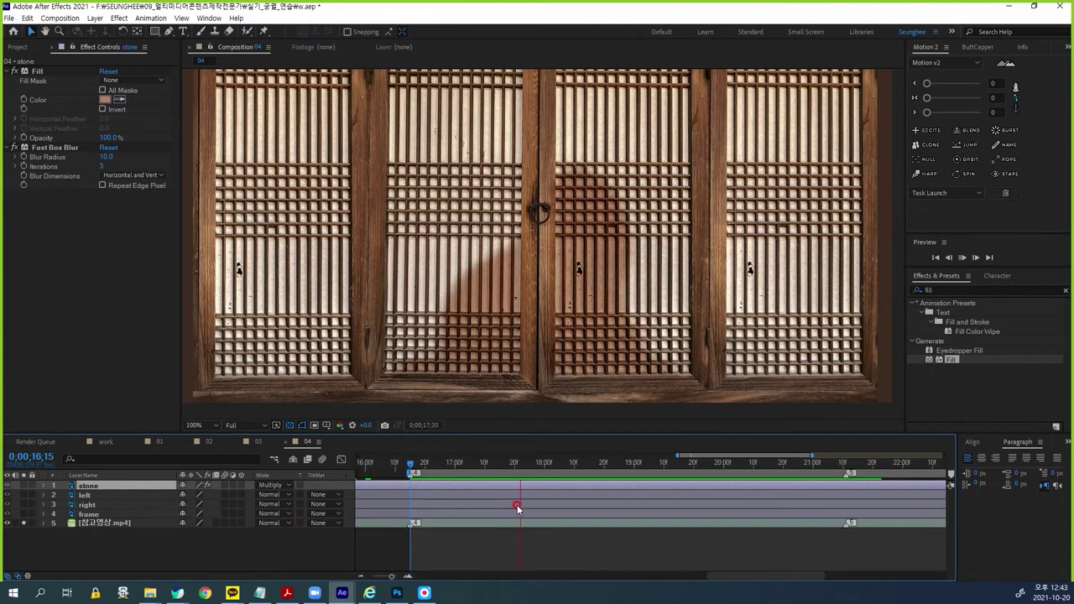
left_click(661, 453)
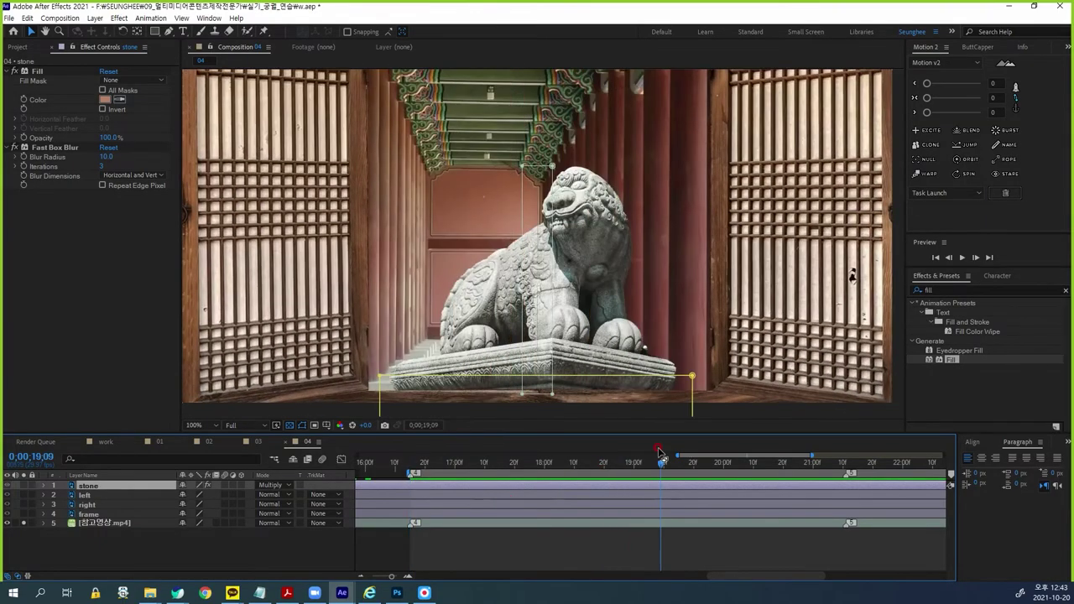
mouse_move(662, 469)
left_mouse_down()
mouse_move(604, 470)
mouse_move(624, 470)
mouse_move(610, 479)
left_mouse_up()
Step: Add an Opacity keyframe of 100% to the stone layer at 0;00;16;15
left_click(91, 486)
left_click(103, 487)
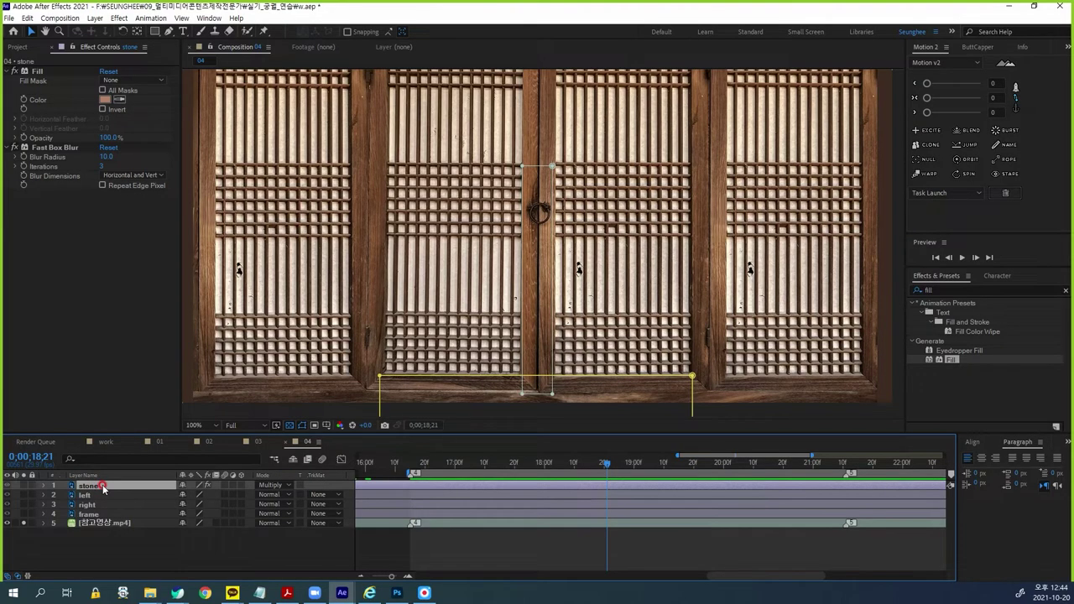
key("t")
left_click_drag(607, 467, 410, 492)
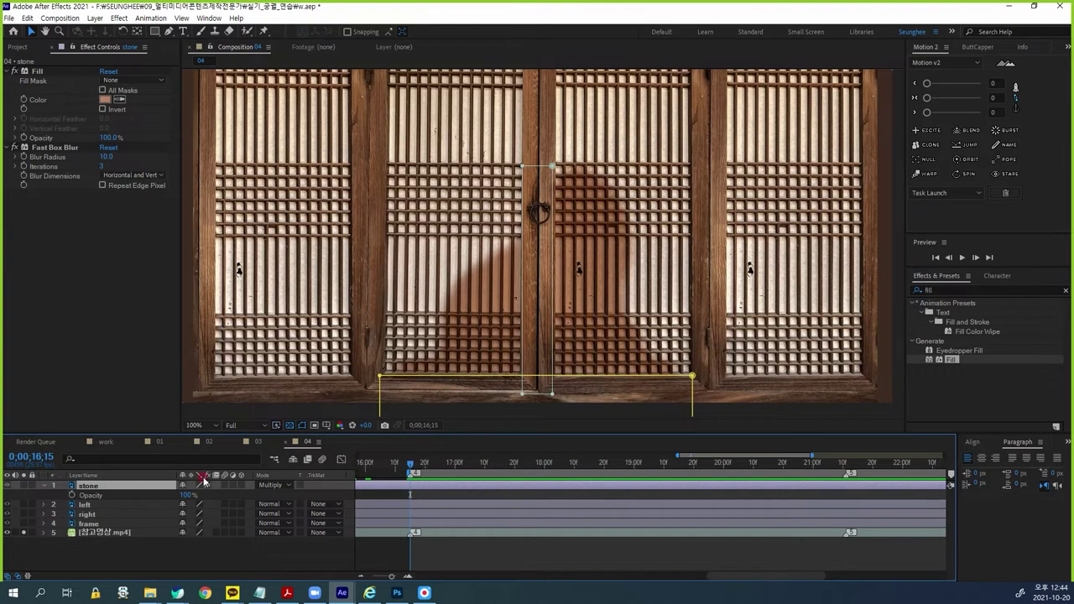
left_click(72, 495)
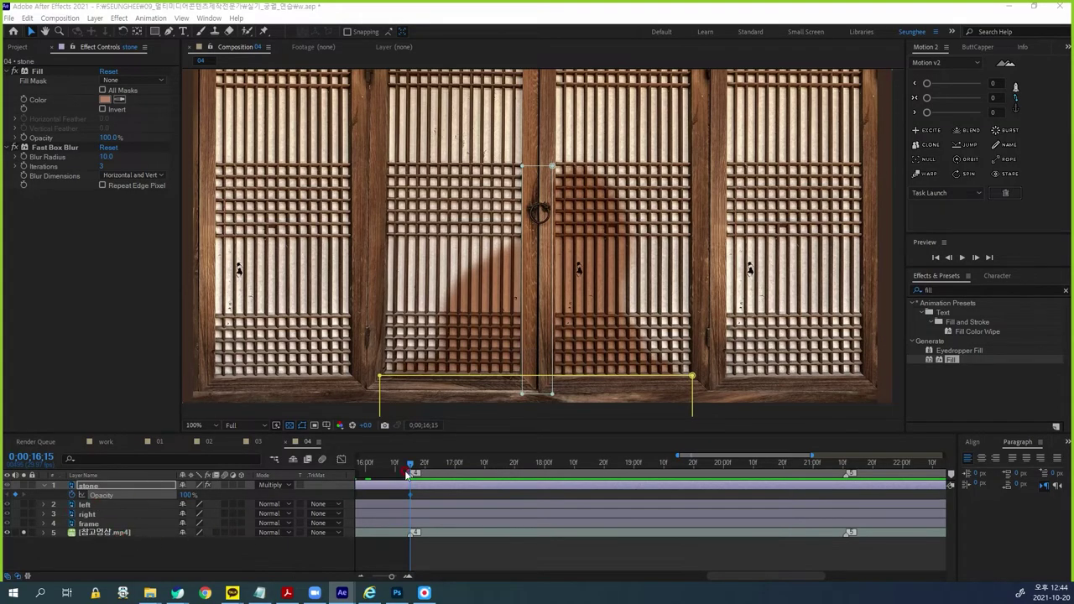
Step: Add an opacity keyframe of 30% to the stone layer at 0;00;17;01
left_click_drag(415, 470, 475, 484)
left_click(191, 497)
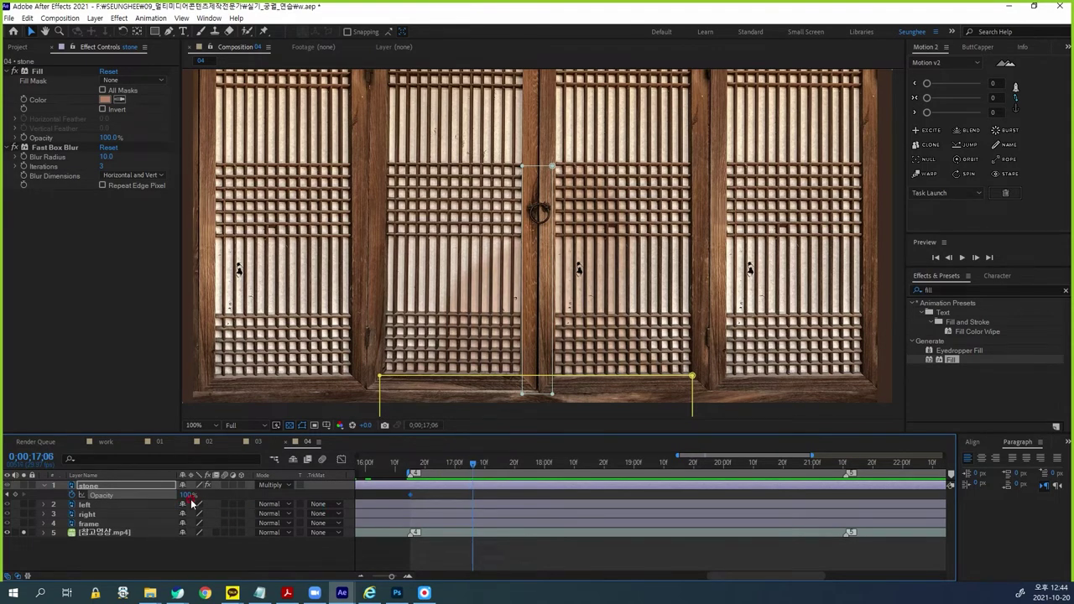
left_click_drag(412, 470, 460, 483)
left_click(185, 494)
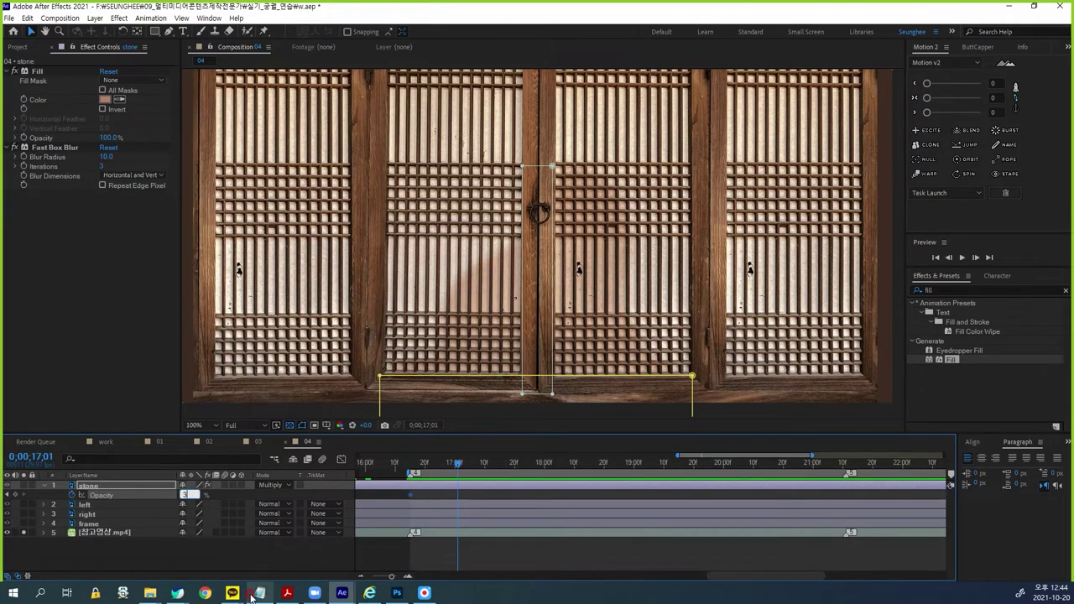
key("Return")
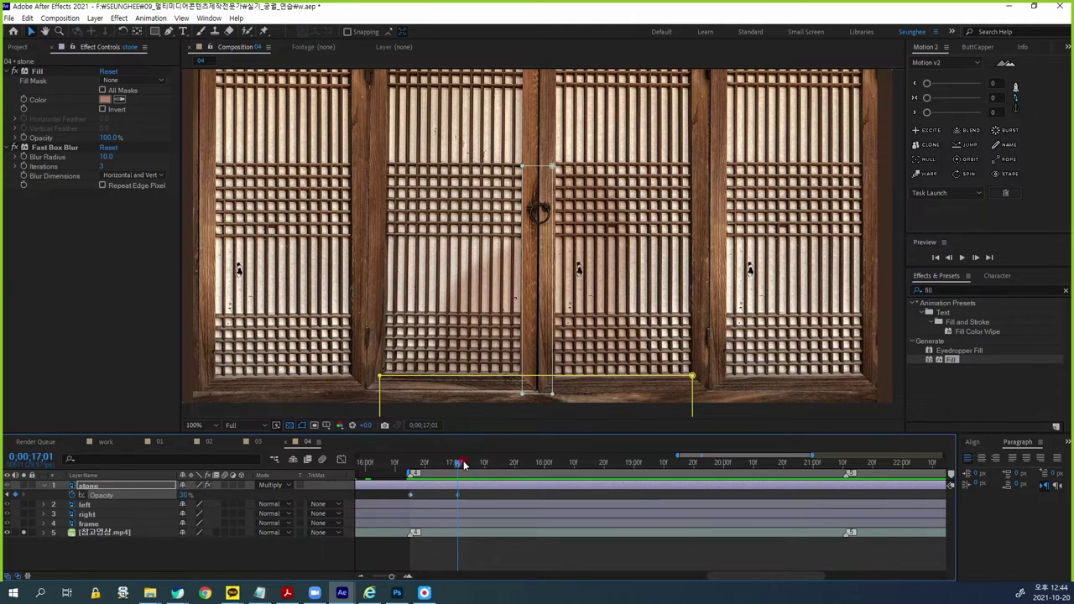
Step: Keyframe the stone layer's opacity at 100% and place that keyframe at about 0;00;17;22
left_click_drag(459, 467, 498, 473)
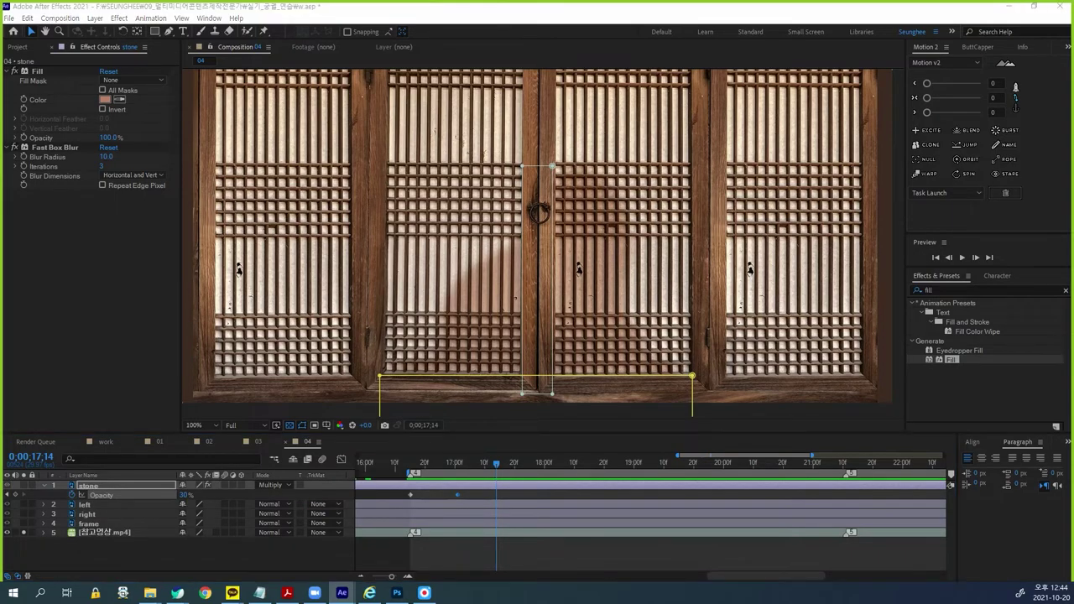
left_click(186, 495)
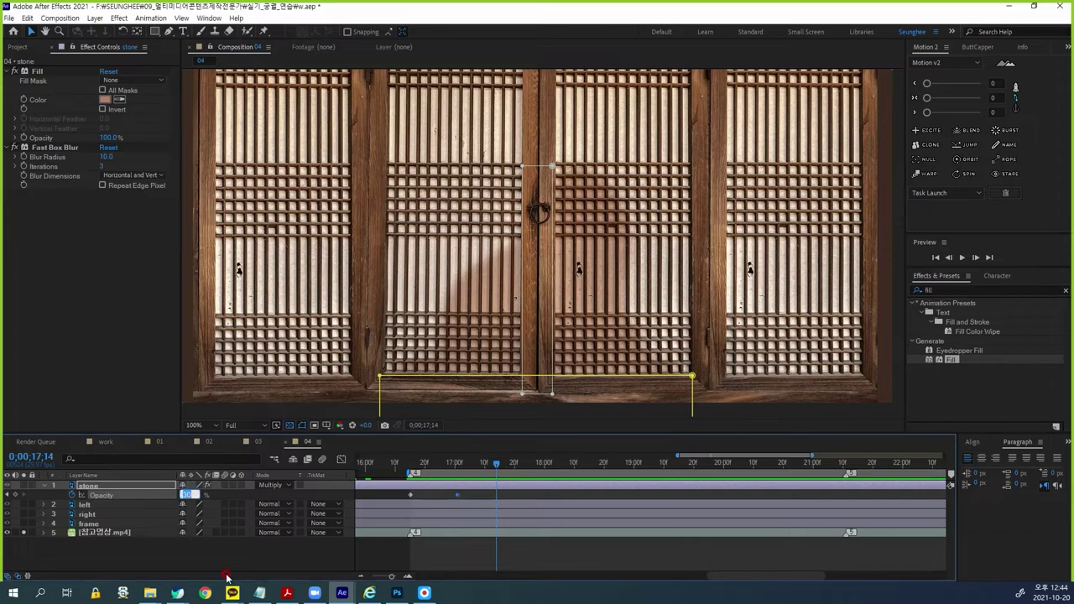
key("Return")
left_click_drag(499, 467, 523, 475)
left_click_drag(499, 495, 565, 478)
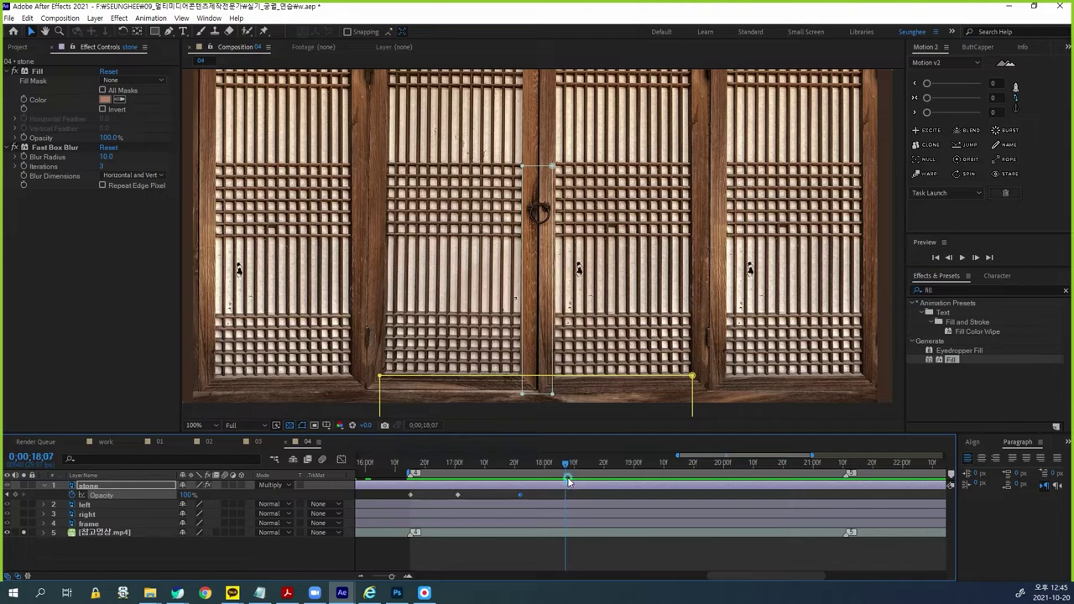
Step: Add stone opacity keyframes of 0% at 0;00;18;07 and 100% at 0;00;18;20
left_click(185, 495)
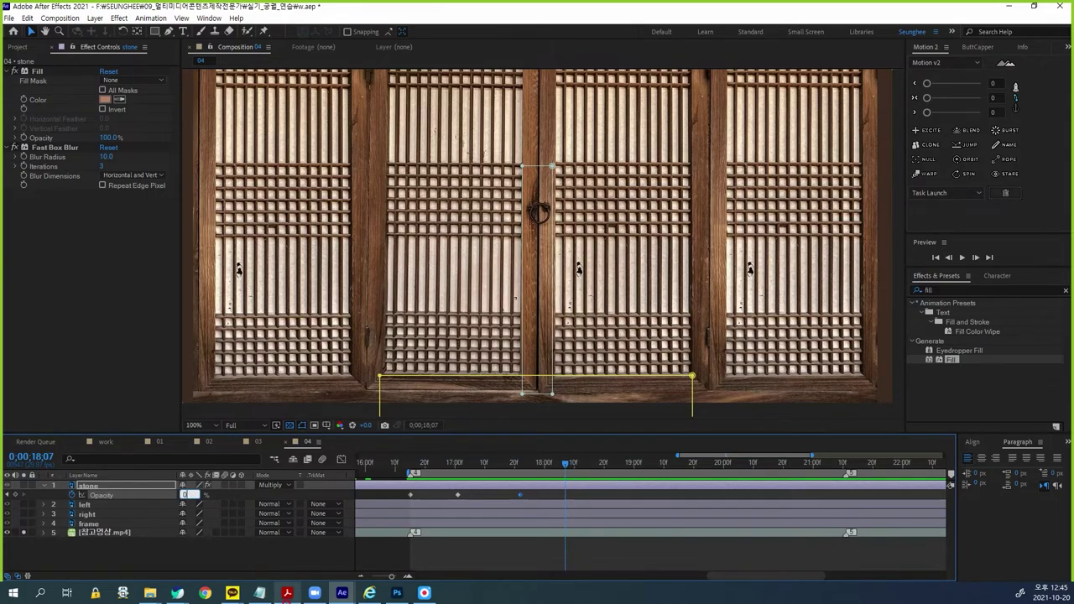
type("0")
key("Return")
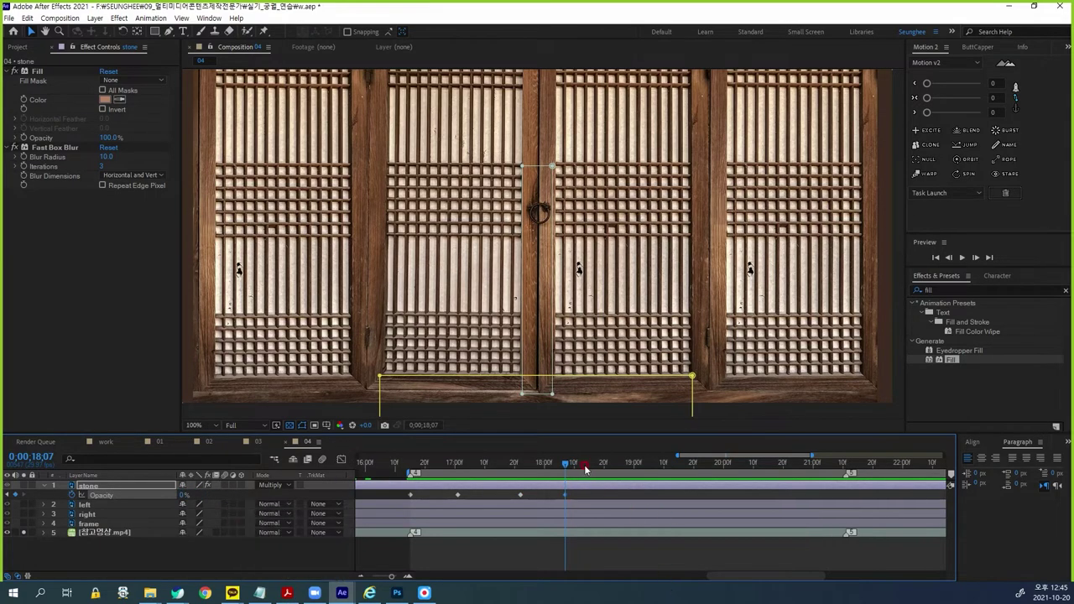
left_click_drag(568, 467, 608, 475)
left_click(183, 495)
type("100")
key("Return")
Step: Turn off the reference video's solo and preview the shadow's flicker from 0;00;16;15
left_click_drag(608, 467, 411, 467)
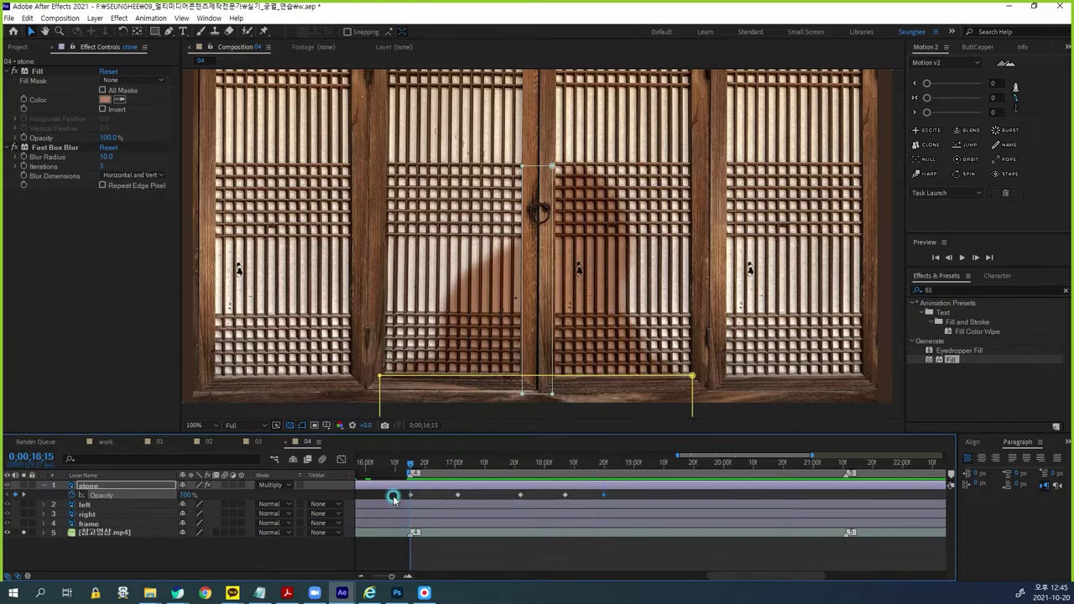
left_click(23, 533)
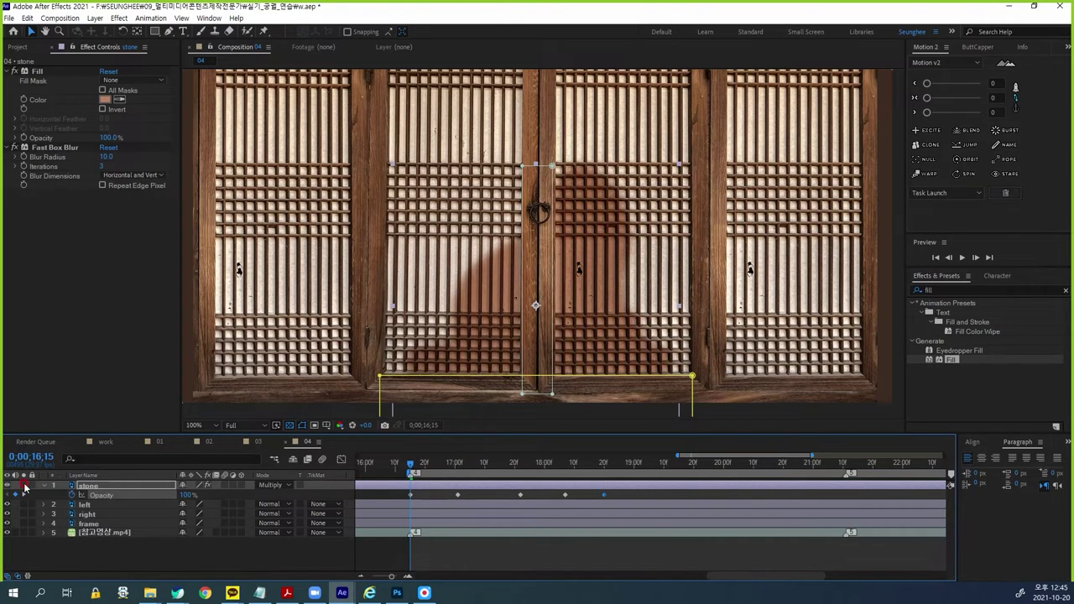
left_click(567, 562)
key("space")
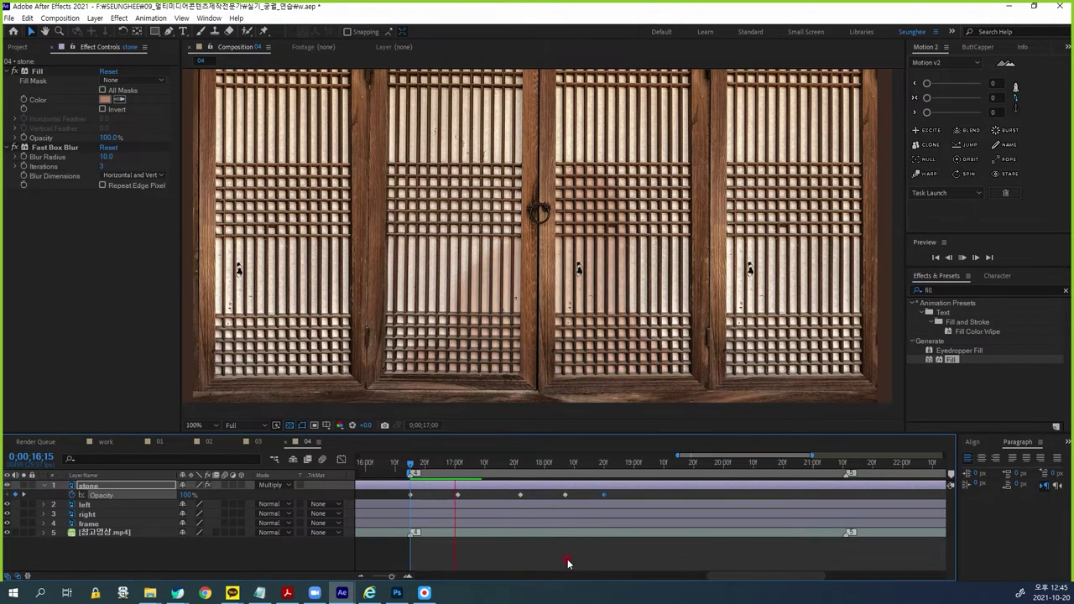
key("space")
Step: Scrub through the flicker against the reference video and move the playhead to the stone layer's last opacity keyframe at 0;00;18;20
left_click_drag(660, 464, 515, 464)
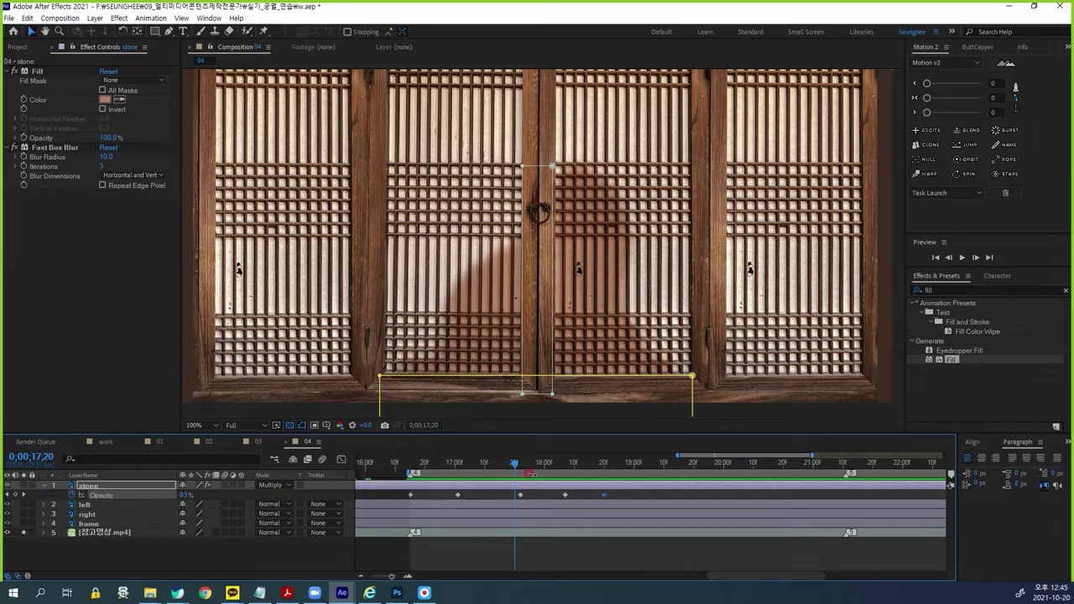
left_click_drag(514, 464, 649, 468)
key("j")
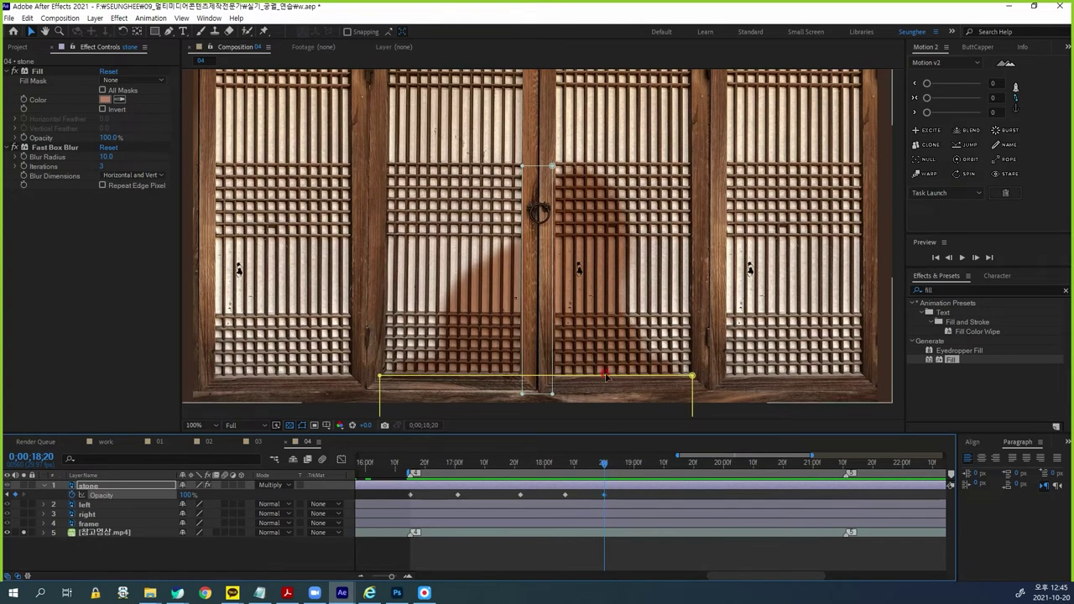
Step: Make the stone, left, right and frame layers 3D, leaving the reference video 2D
left_click(575, 560)
left_click(107, 534)
left_click(244, 486)
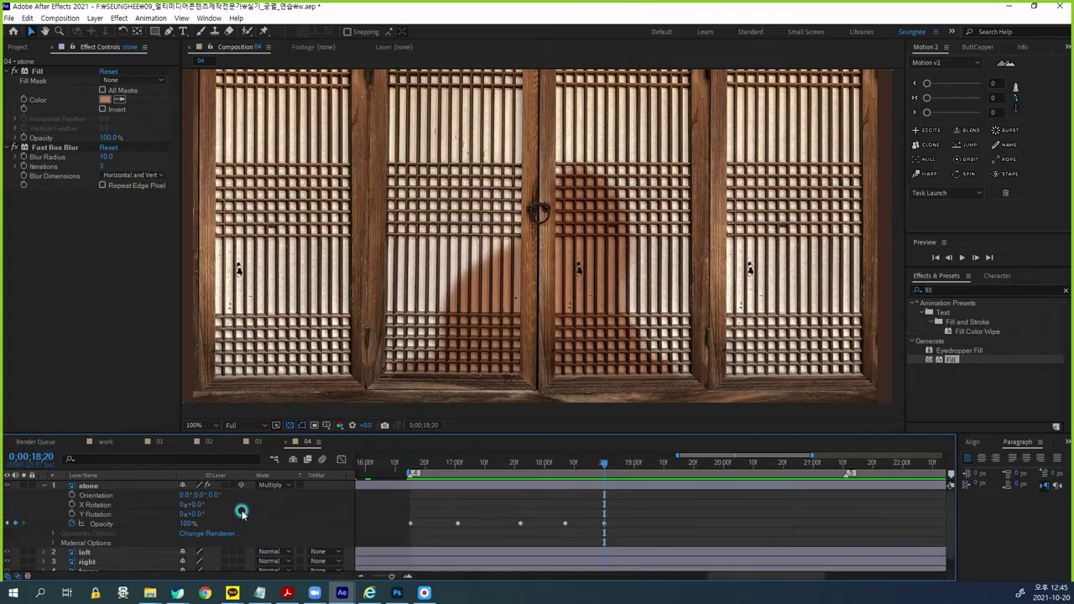
left_click(48, 486)
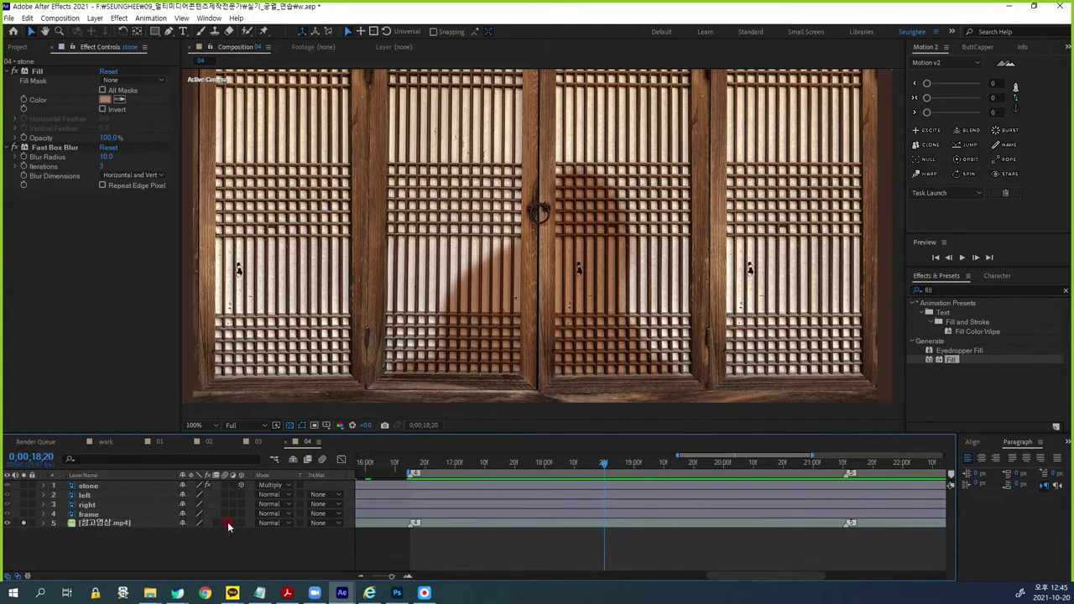
left_click_drag(241, 495, 242, 513)
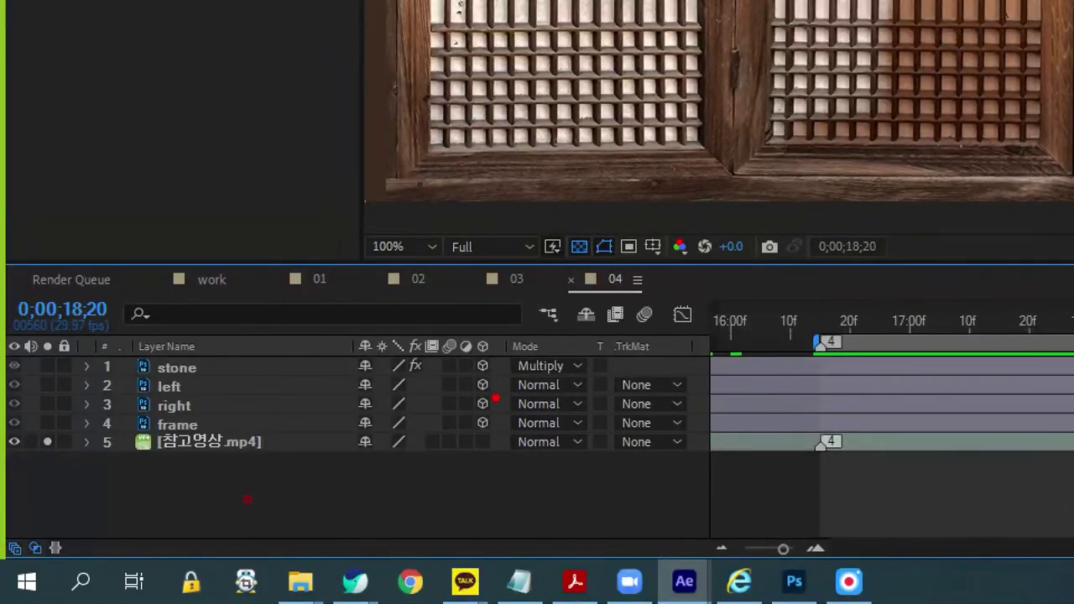
mouse_move(502, 383)
left_mouse_down()
mouse_move(508, 441)
mouse_move(471, 345)
mouse_move(512, 412)
mouse_move(508, 445)
left_mouse_up()
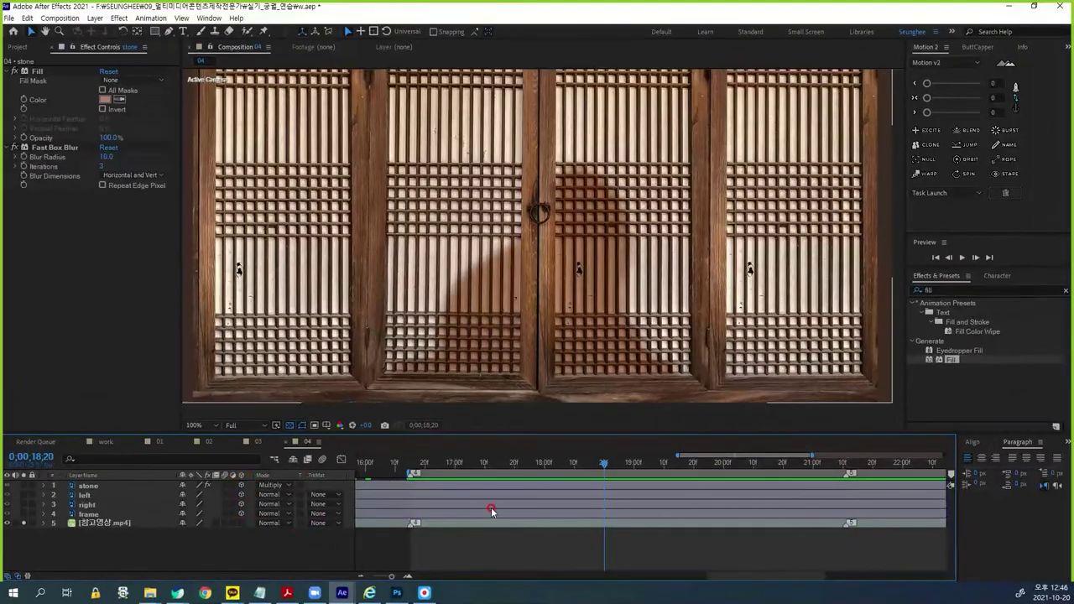
Step: With the reference video's solo off, move the anchor points of the left and right door layers to their outer hinge edges
left_click(86, 495)
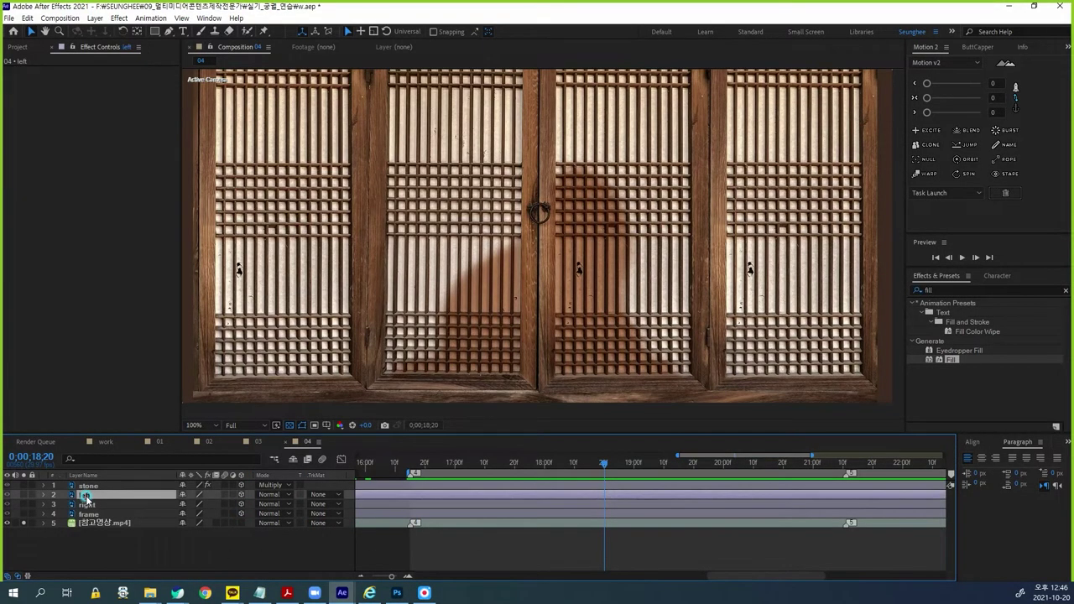
left_click(24, 523)
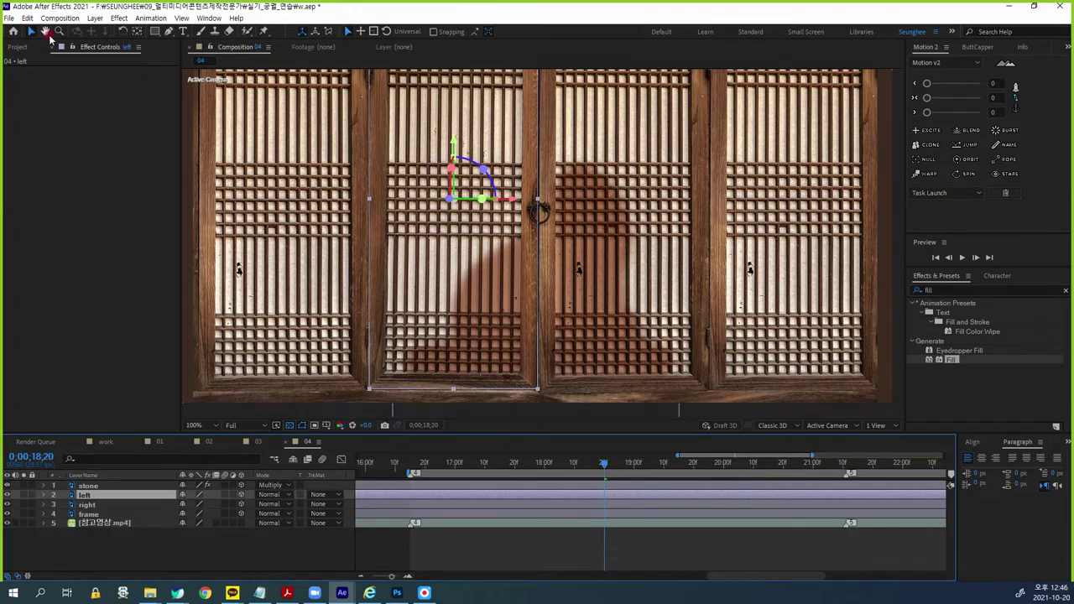
left_click(137, 31)
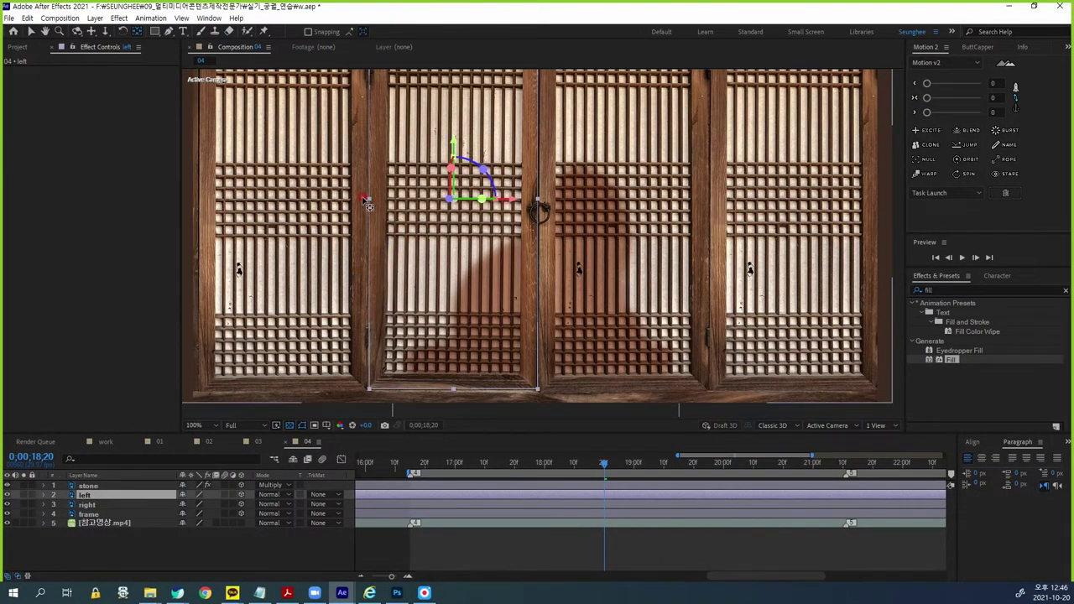
left_click_drag(449, 198, 368, 203)
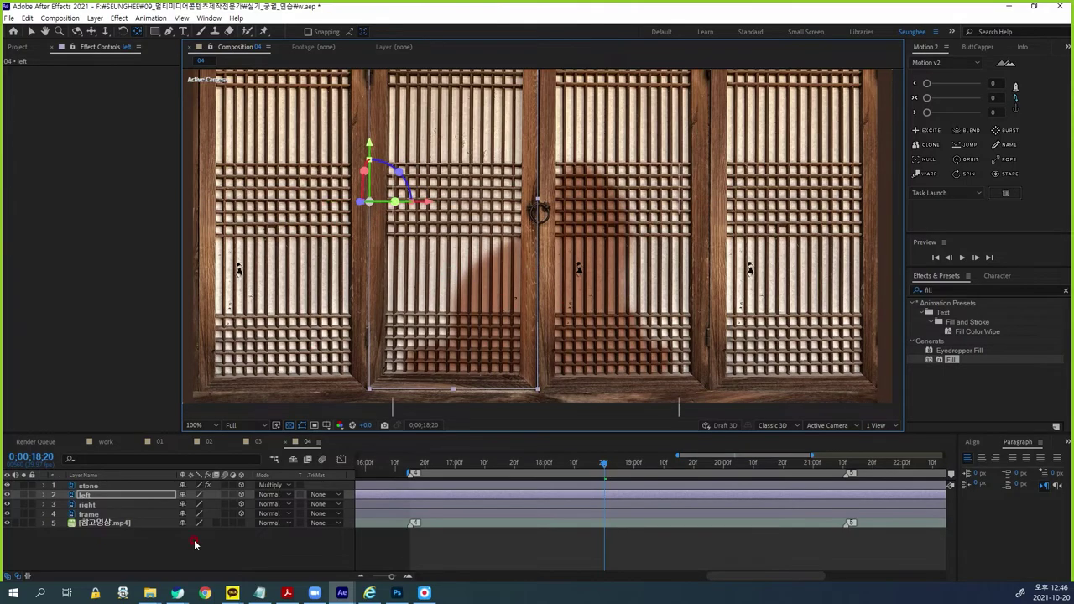
left_click(88, 506)
left_click_drag(631, 204, 712, 206)
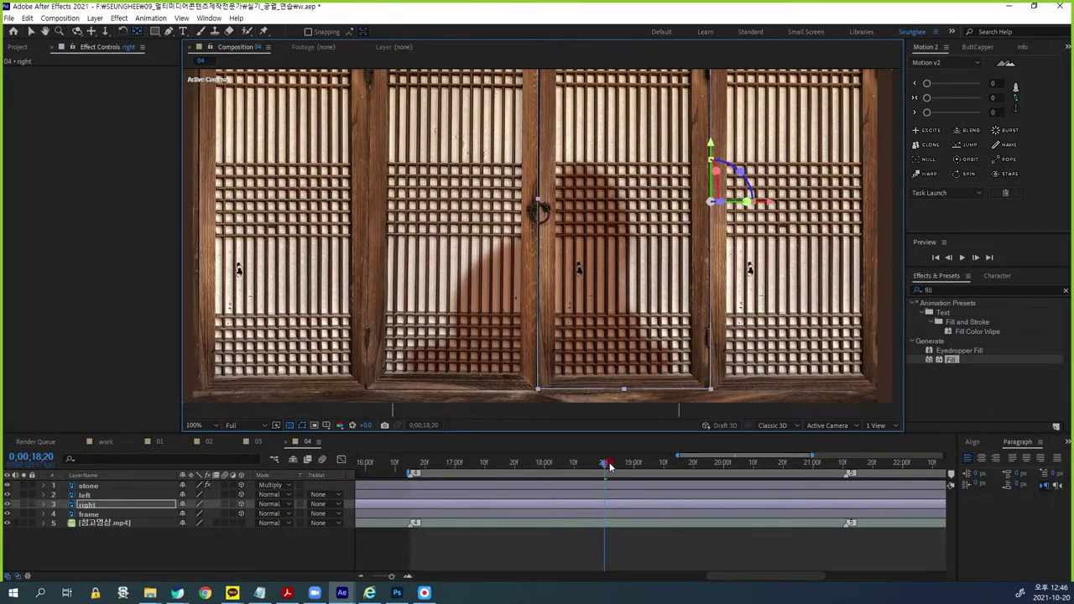
Step: Add a 0° Y Rotation keyframe to both the left and right door layers at 0;00;18;20
left_click(85, 495, "shift")
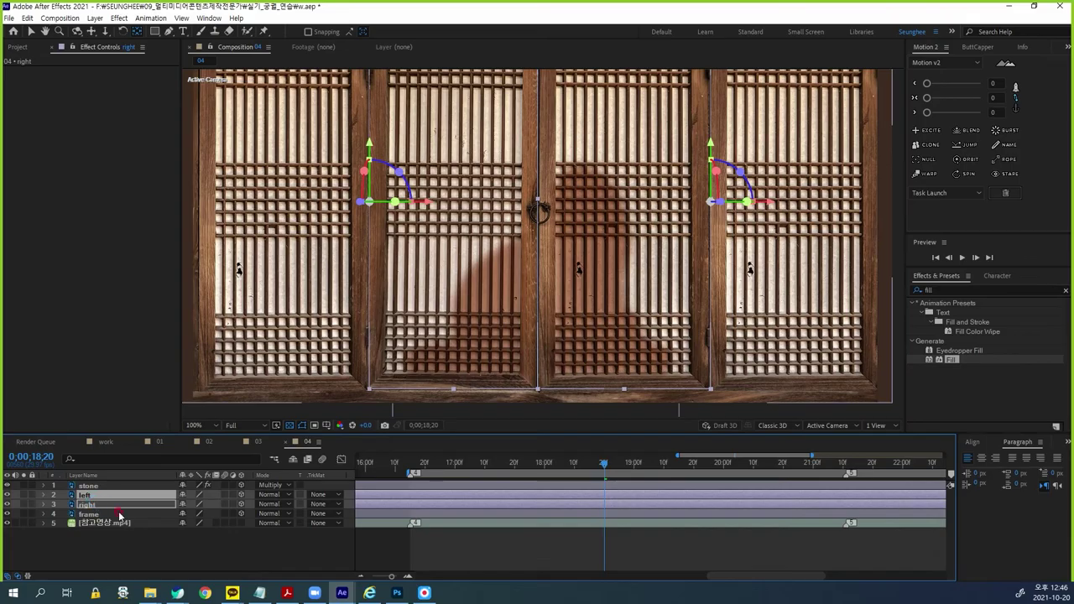
key("r")
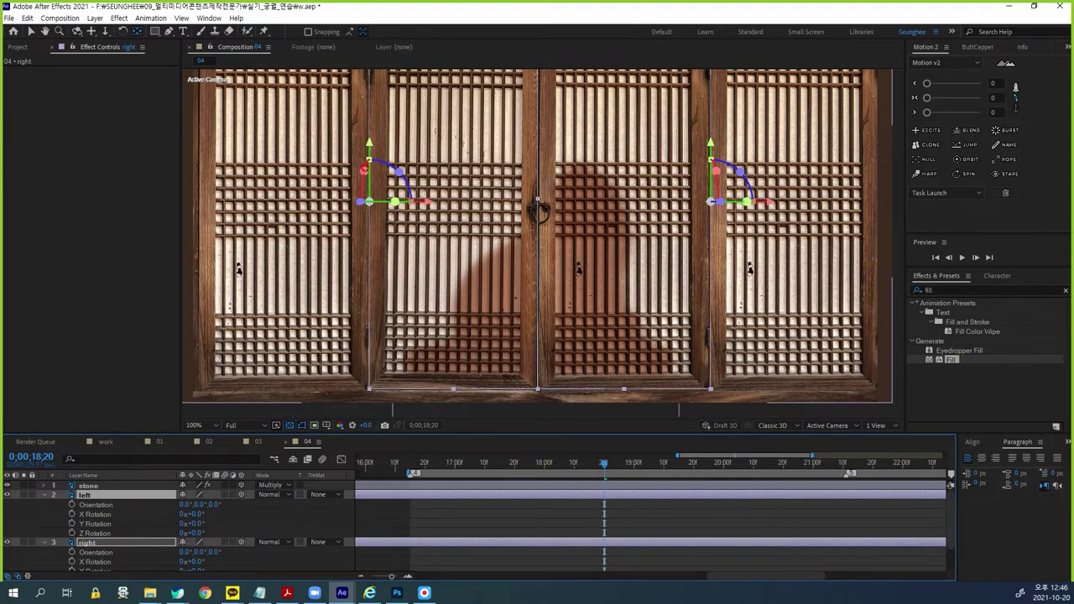
left_click_drag(372, 139, 371, 126)
mouse_move(342, 147)
left_mouse_down()
mouse_move(364, 123)
mouse_move(400, 142)
left_mouse_up()
mouse_move(710, 192)
left_mouse_down()
mouse_move(708, 134)
mouse_move(684, 149)
mouse_move(726, 144)
left_mouse_up()
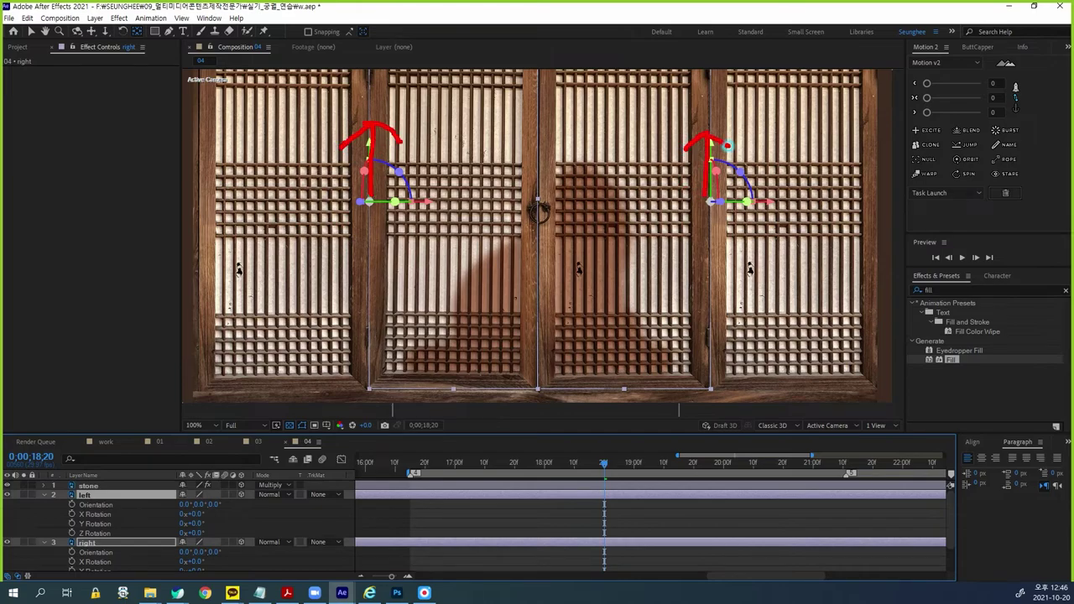
key("Escape")
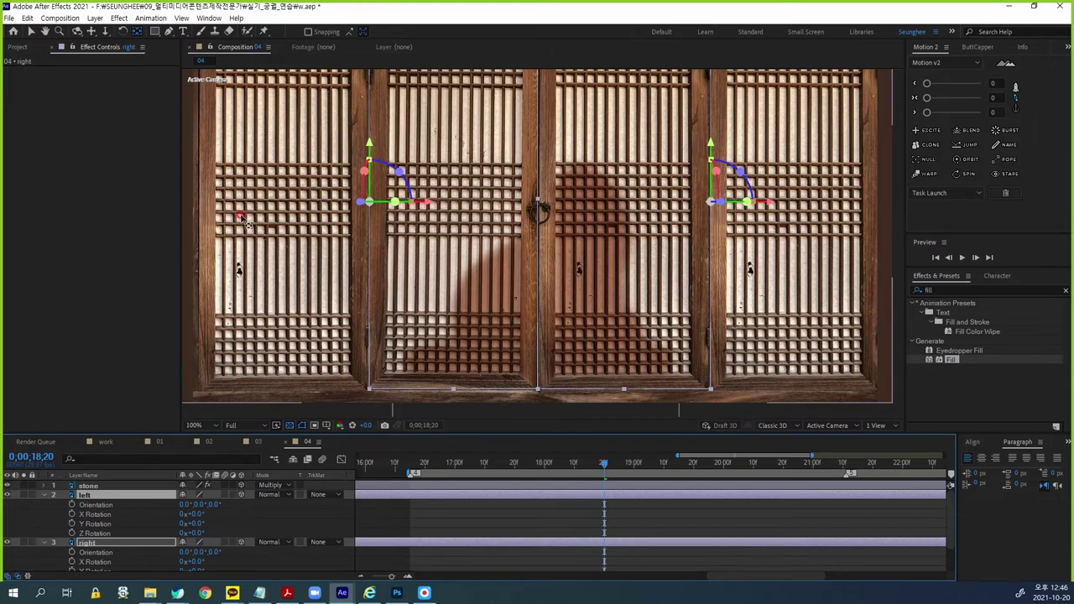
left_click(73, 523)
Step: Show only the keyframed properties of the left and right layers
left_click(101, 496)
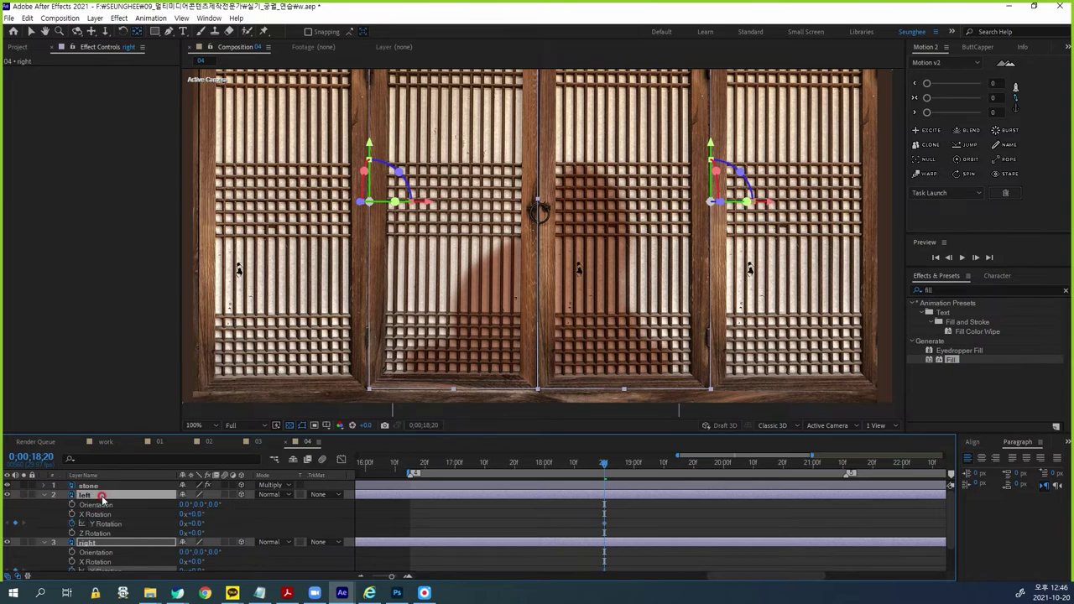
key("u")
left_click(94, 505, "shift")
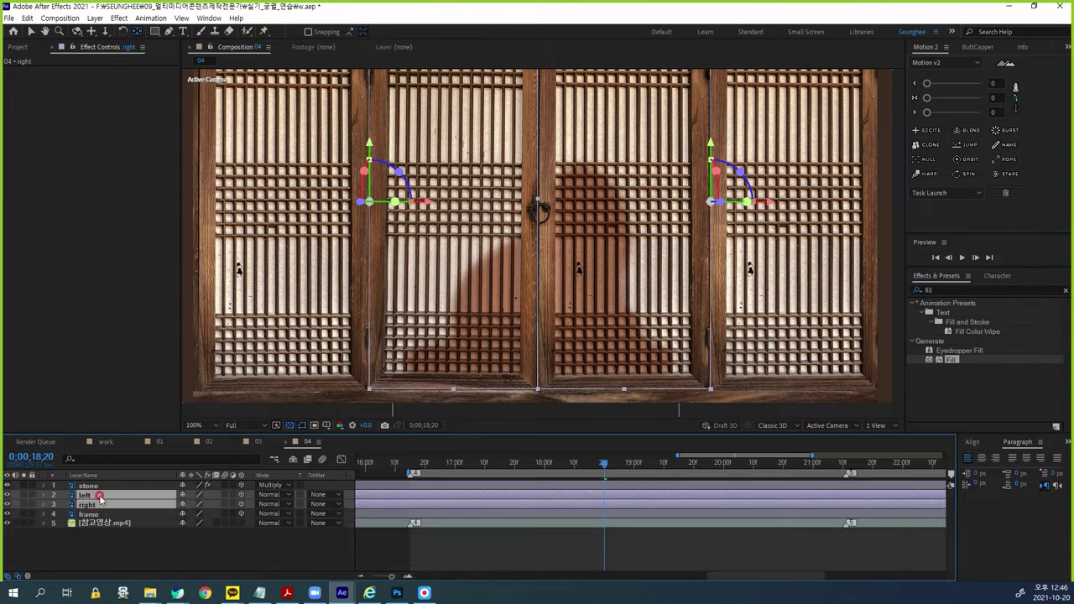
key("u")
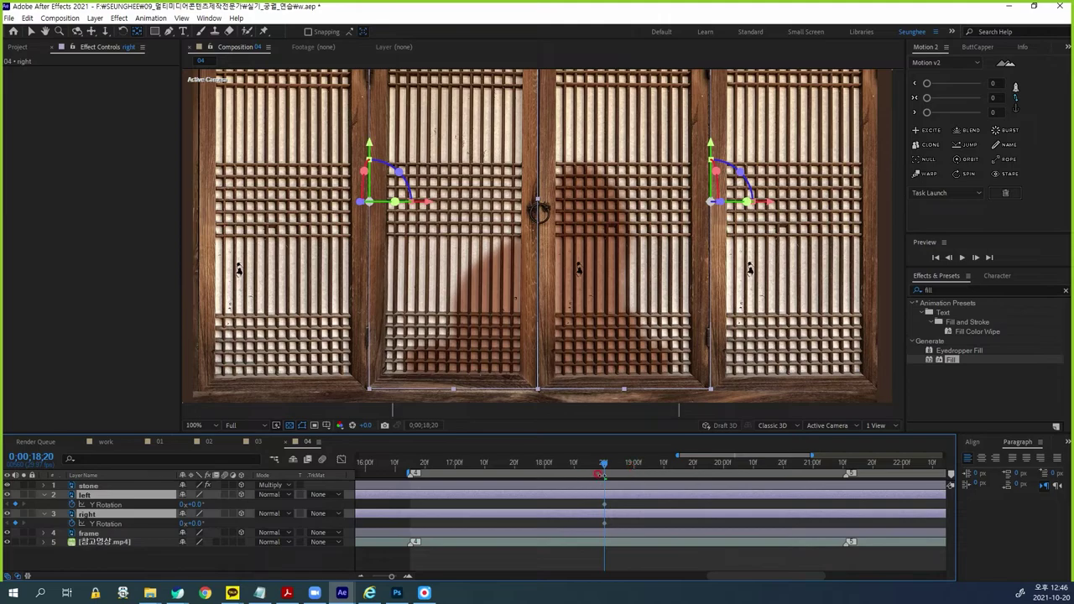
Step: Solo the reference video, move the playhead to 0;00;19;14, and solo the left and right door layers along with it
left_click_drag(608, 468, 652, 468)
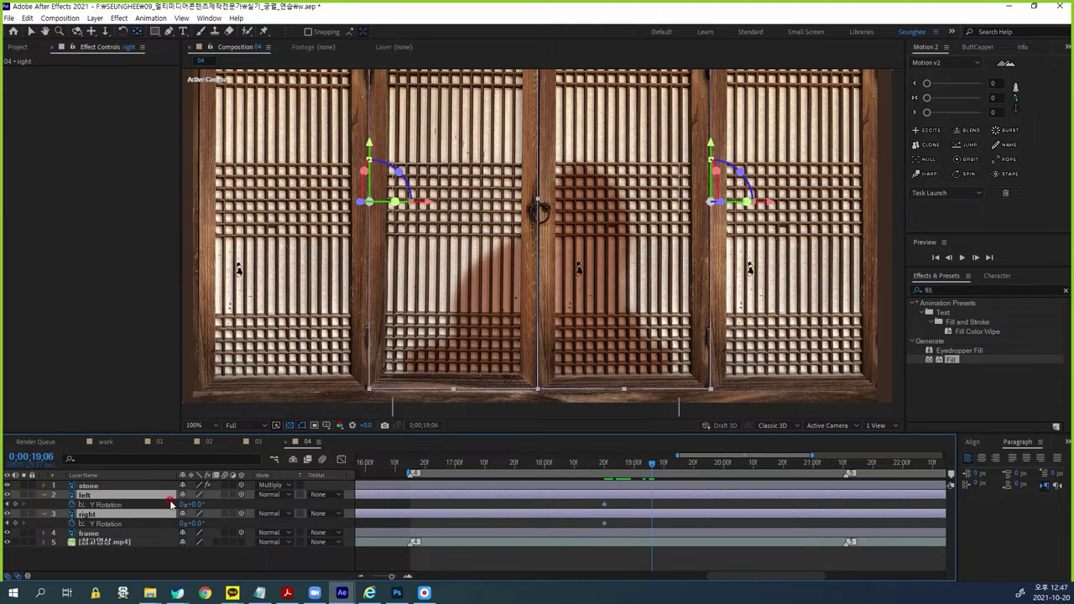
left_click(22, 495)
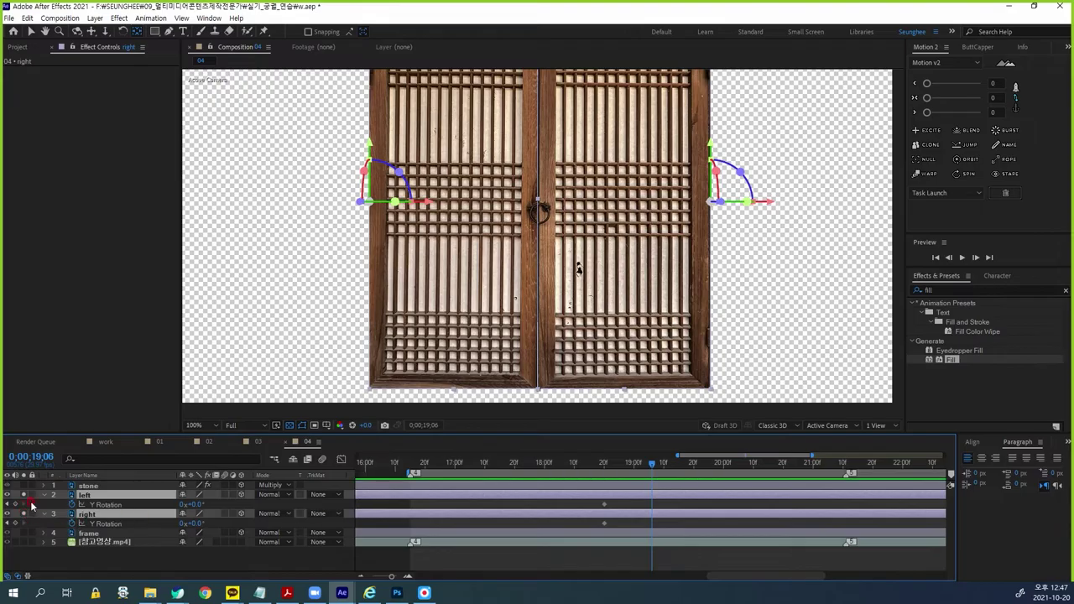
left_click(24, 500)
left_click(25, 543)
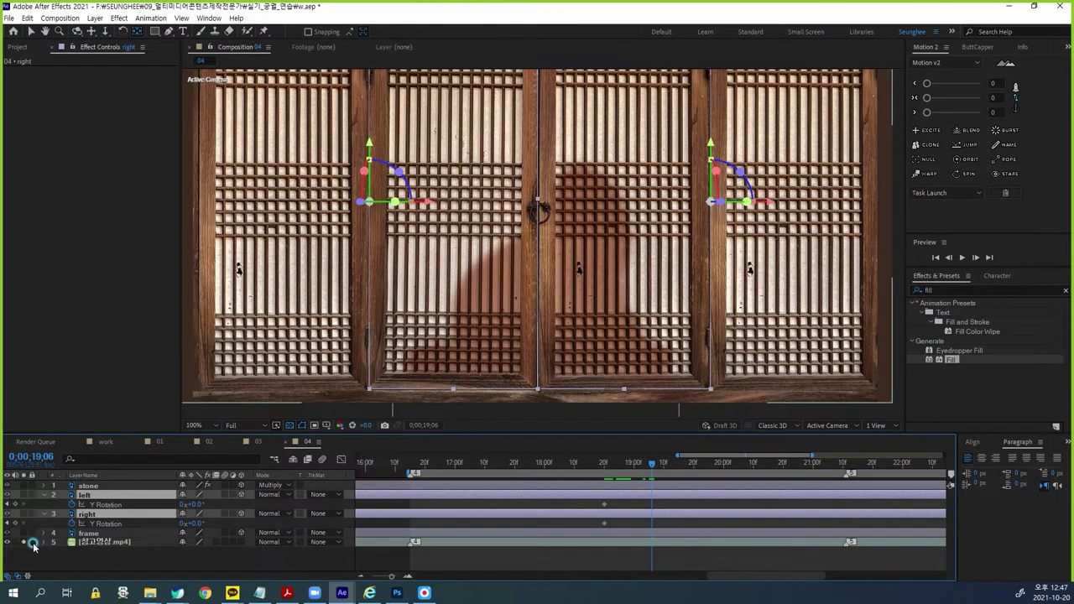
left_click_drag(651, 466, 676, 471)
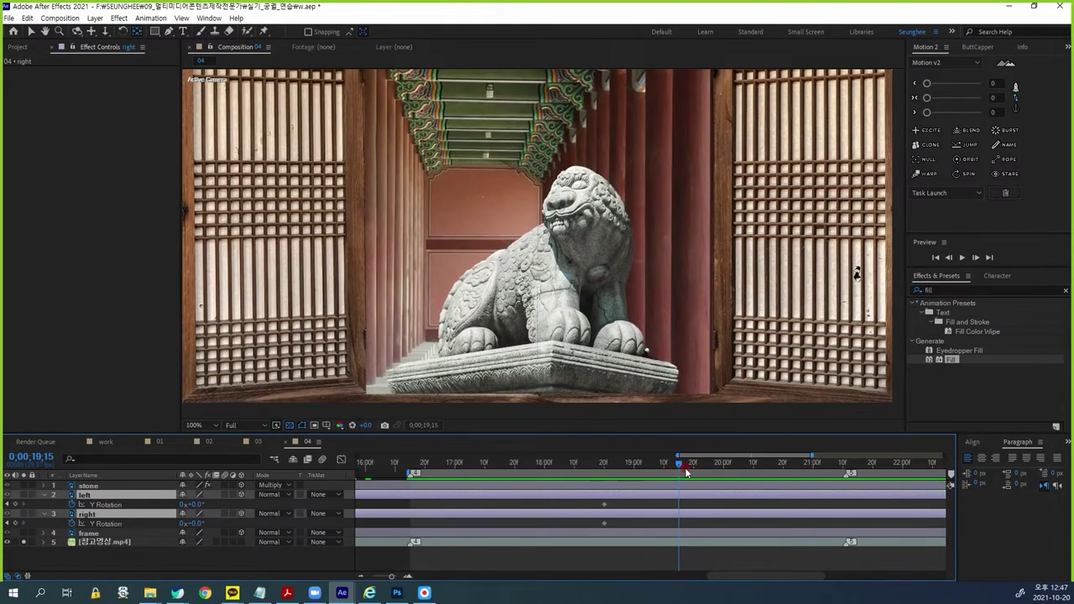
key("Page_Up")
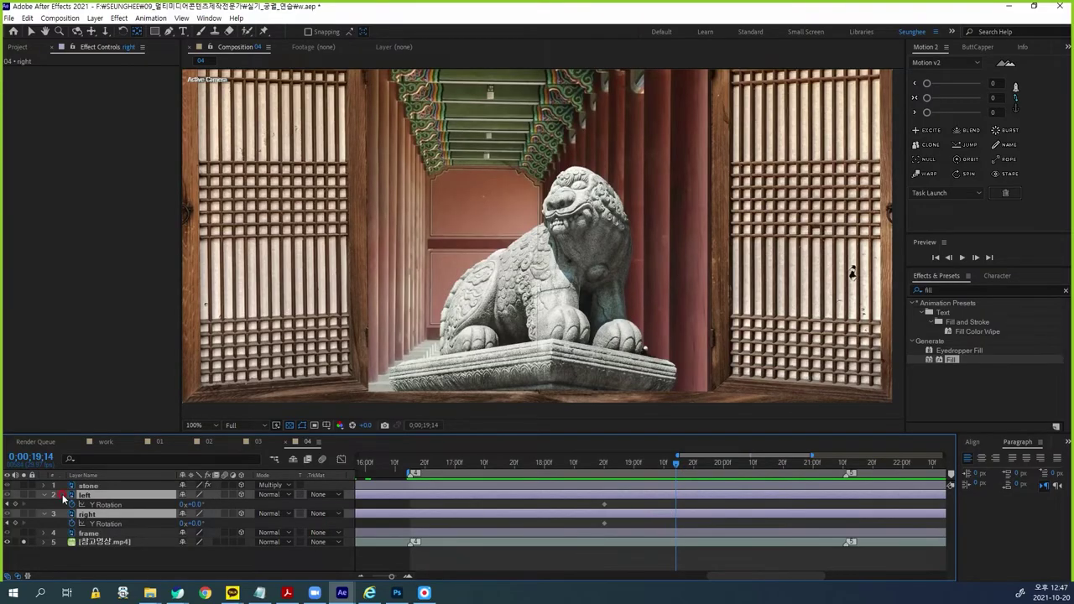
left_click(24, 496)
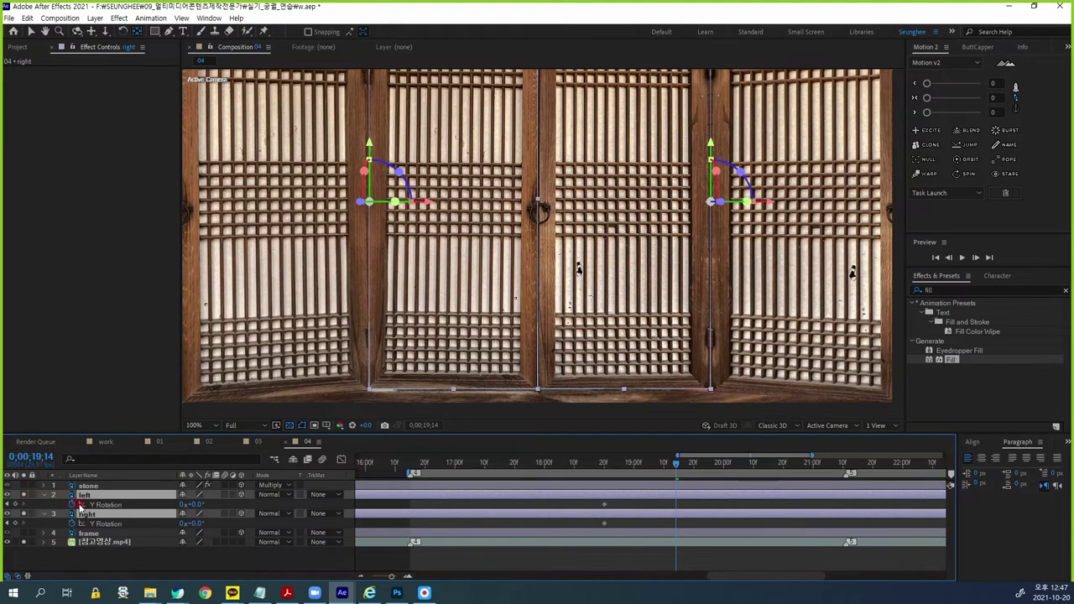
Step: At 0;00;19;14, set the left door's Y Rotation to 165° and the right door's Y Rotation to -154°
left_click(157, 575)
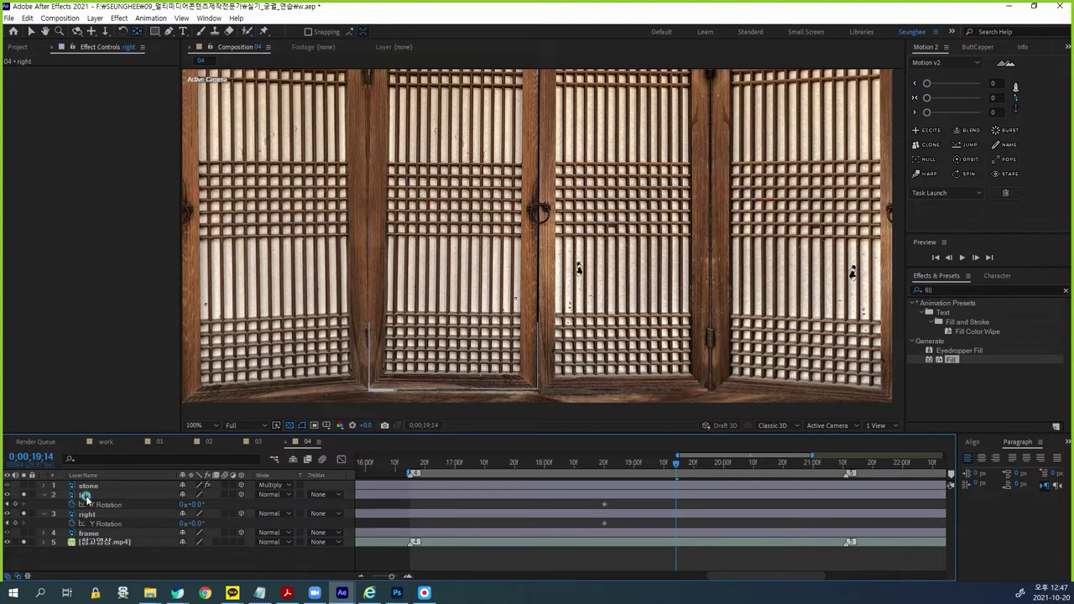
left_click(85, 496)
left_click_drag(197, 504, 282, 496)
left_click(319, 556)
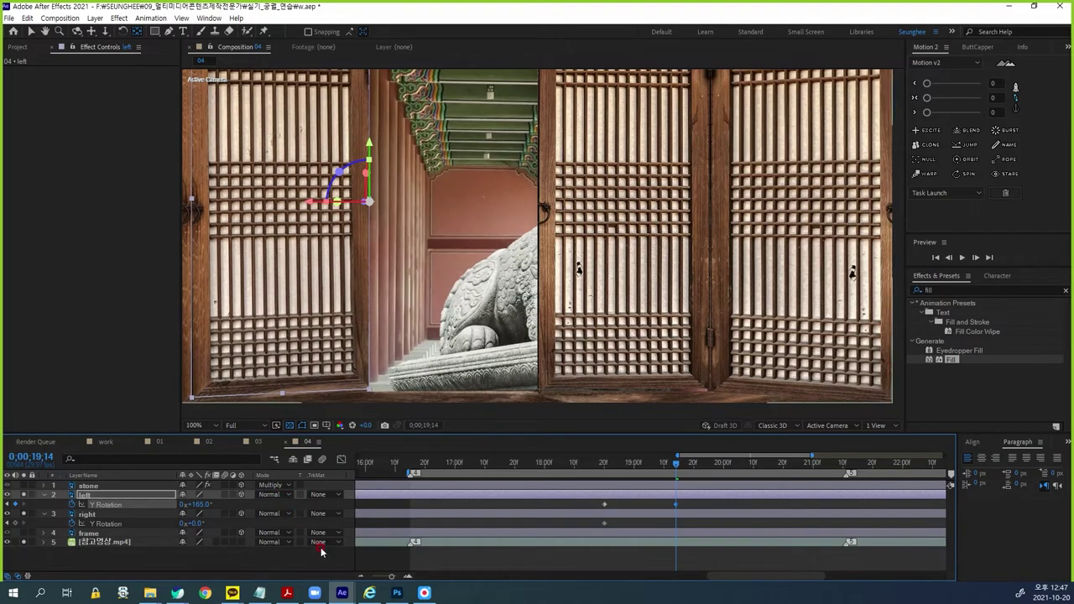
left_click_drag(192, 523, 108, 529)
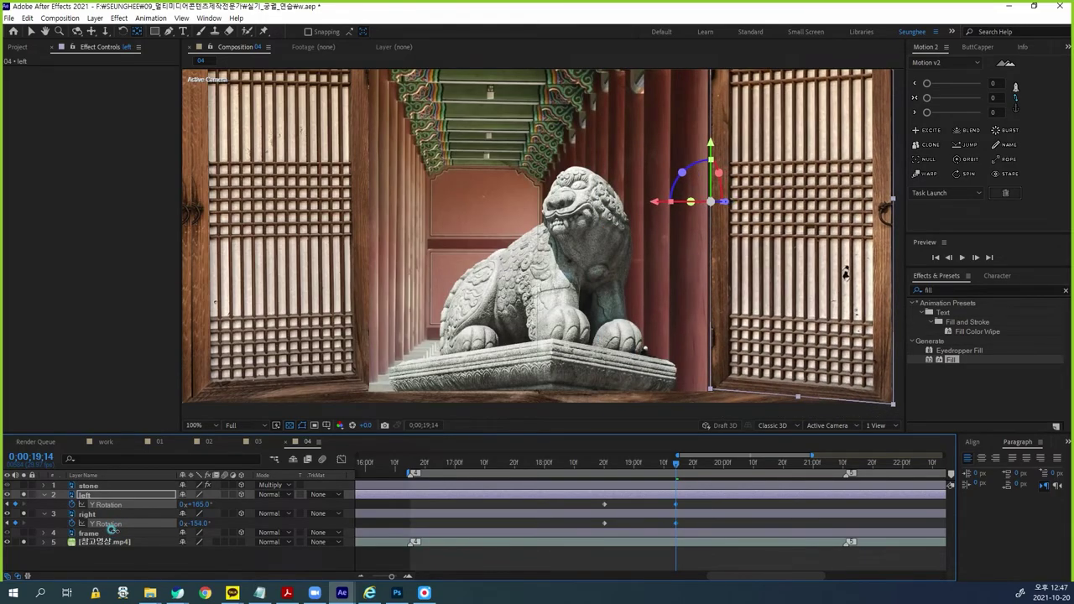
Step: Apply Easy Ease to both doors' Y Rotation keyframes, then return the first pair at 0;00;18;20 to linear
left_click_drag(685, 527, 586, 491)
key("F9")
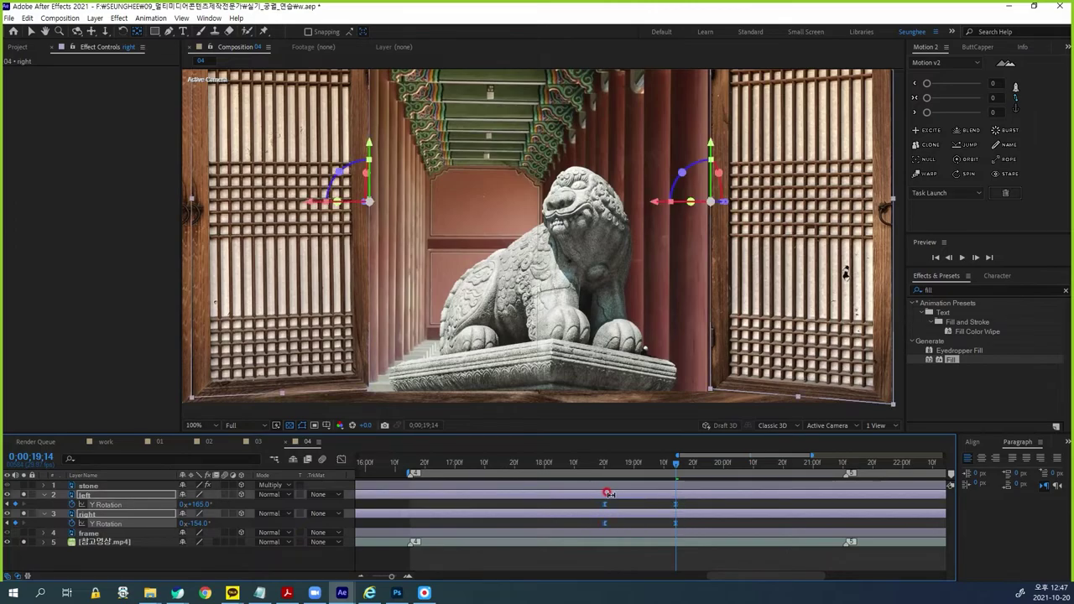
mouse_move(681, 460)
left_mouse_down()
mouse_move(604, 466)
mouse_move(674, 469)
left_mouse_up()
left_click_drag(623, 527, 599, 505)
Step: Turn off the solo on the left and right door layers, keeping only the reference video soloed at 0;00;19;14
mouse_move(678, 464)
left_mouse_down()
mouse_move(605, 472)
mouse_move(678, 470)
left_mouse_up()
left_click(24, 496)
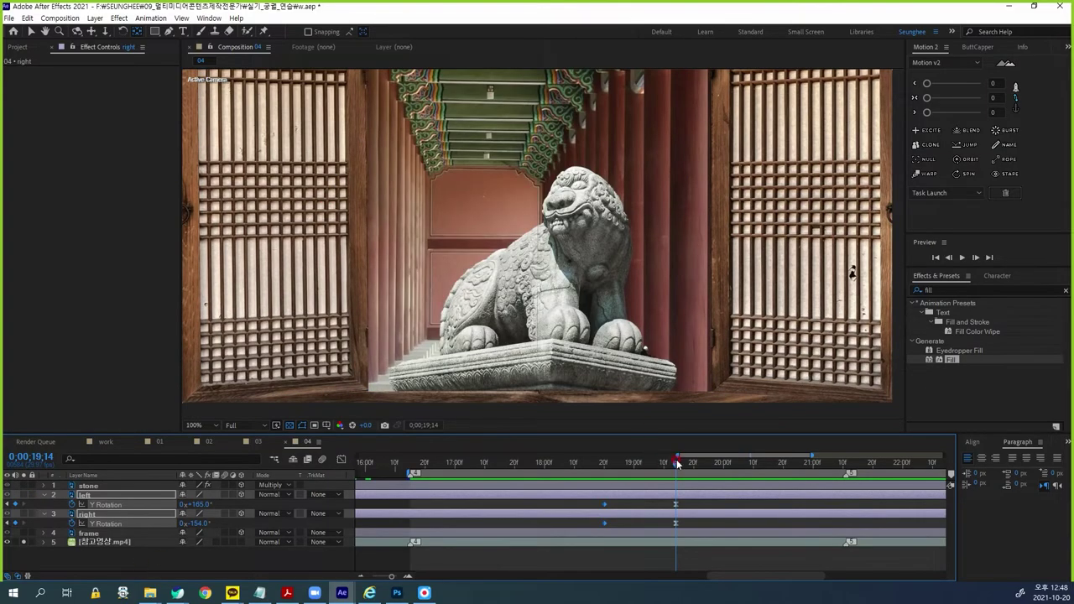
mouse_move(677, 466)
left_mouse_down()
mouse_move(758, 467)
mouse_move(676, 471)
left_mouse_up()
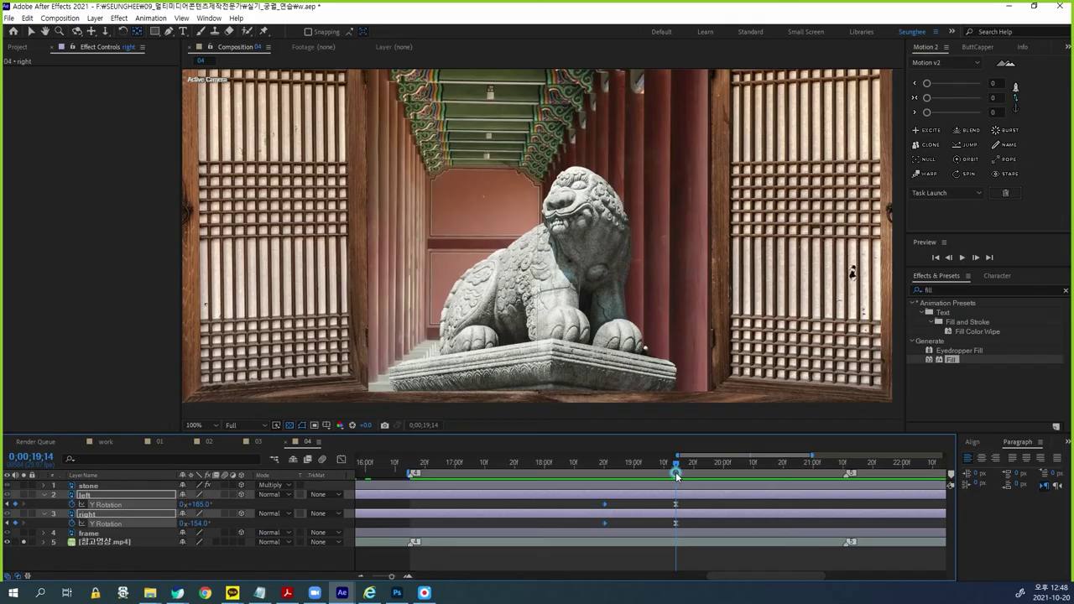
Step: Create a One-Node Camera layer named Camera 1 with the 35mm preset
left_click(697, 561)
left_click(95, 17)
mouse_move(109, 31)
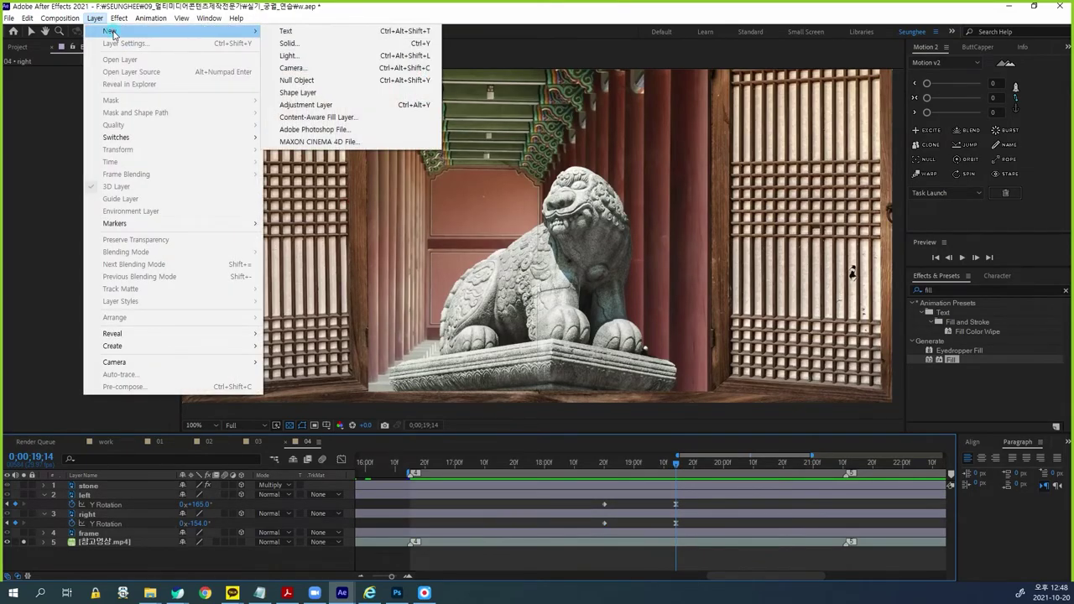
left_click(299, 80)
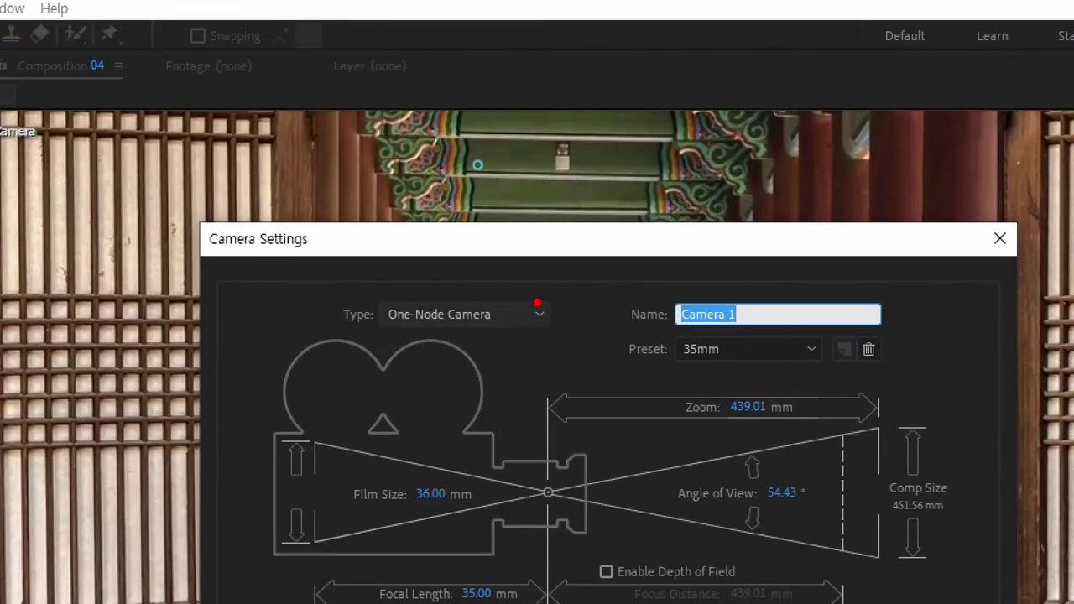
left_click_drag(466, 178, 419, 186)
mouse_move(423, 344)
left_mouse_down()
mouse_move(469, 270)
mouse_move(511, 327)
left_mouse_up()
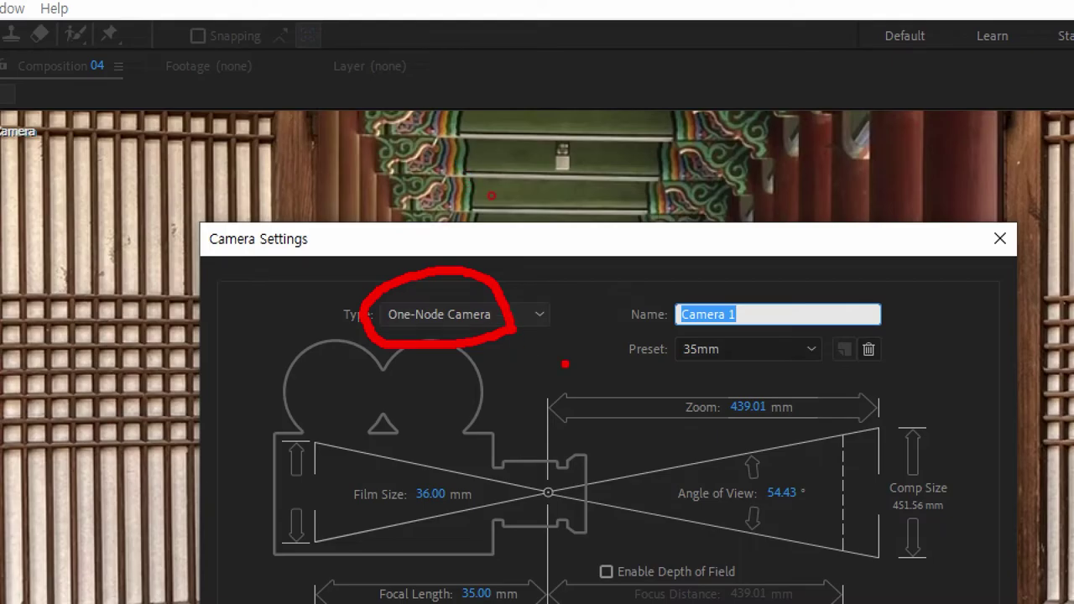
mouse_move(746, 374)
left_mouse_down()
mouse_move(687, 331)
mouse_move(743, 369)
left_mouse_up()
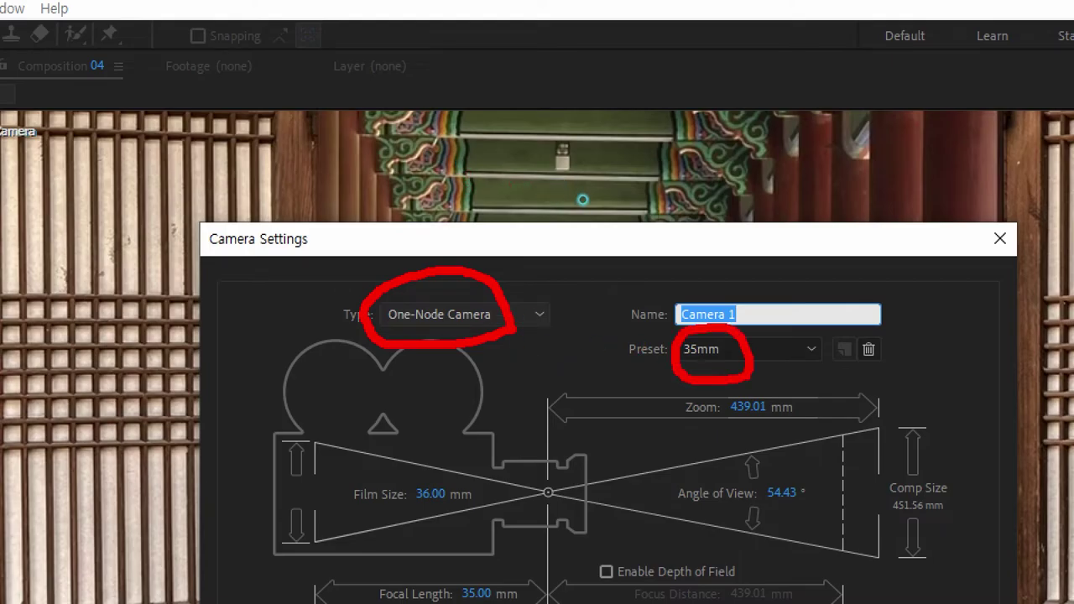
key("Escape")
left_click(629, 395)
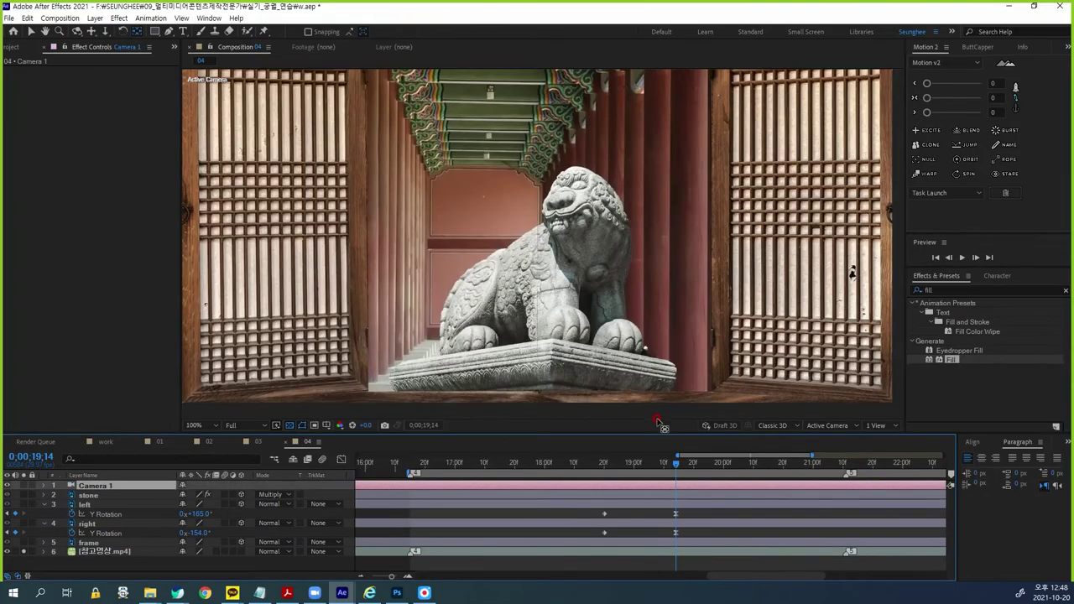
Step: Show only the camera's Position property and add a Position keyframe at 0;00;19;14
left_click(114, 488)
key("p")
left_click(71, 495)
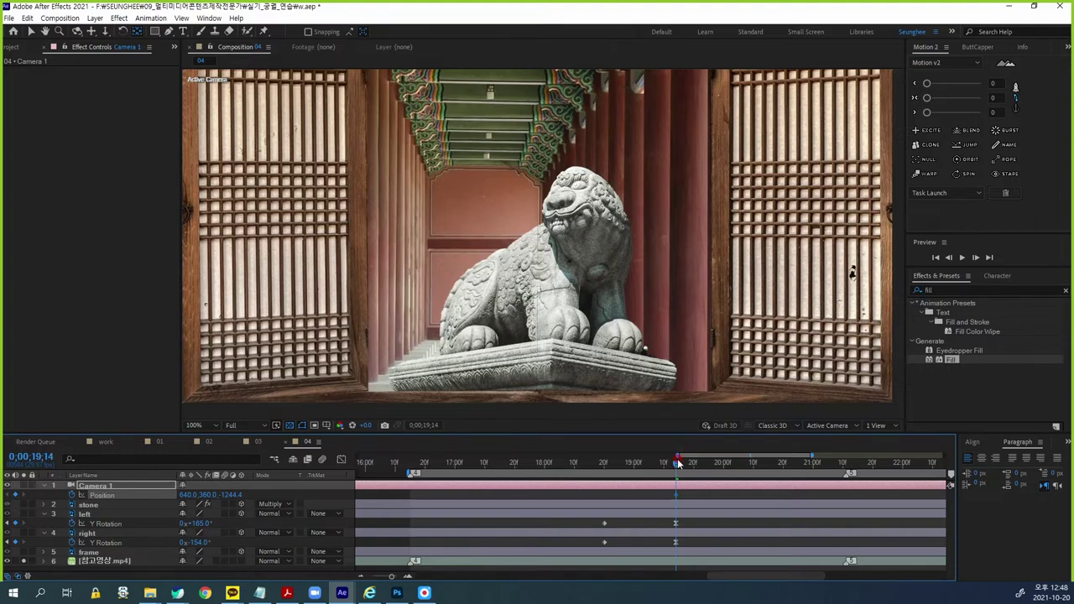
Step: Use the reference video to set the playhead to 0;00;20;02, then turn off the reference video's solo
left_click_drag(678, 465, 739, 465)
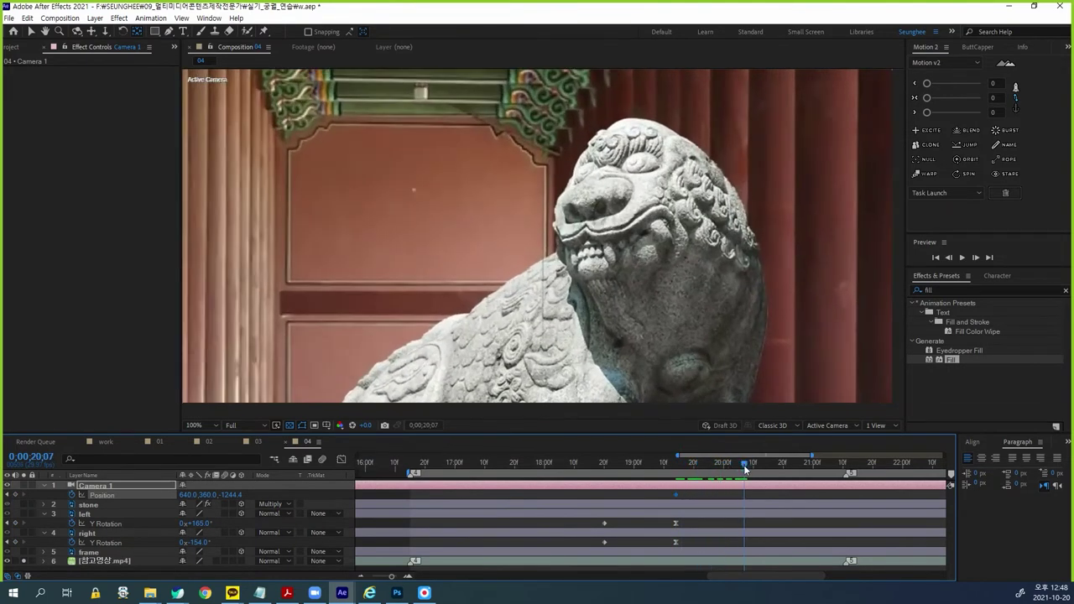
key("Page_Up")
key("Page_Up")
key("Page_Up")
left_click(24, 561)
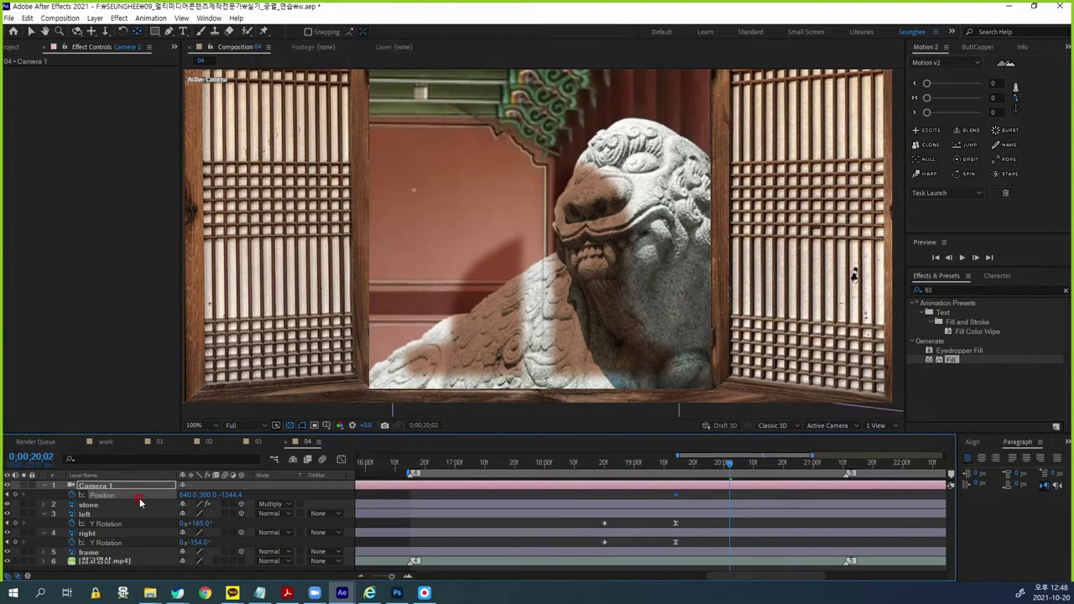
Step: Compare the area behind the open doors with the reference video hidden and shown, and look over the project's files
left_click(59, 564)
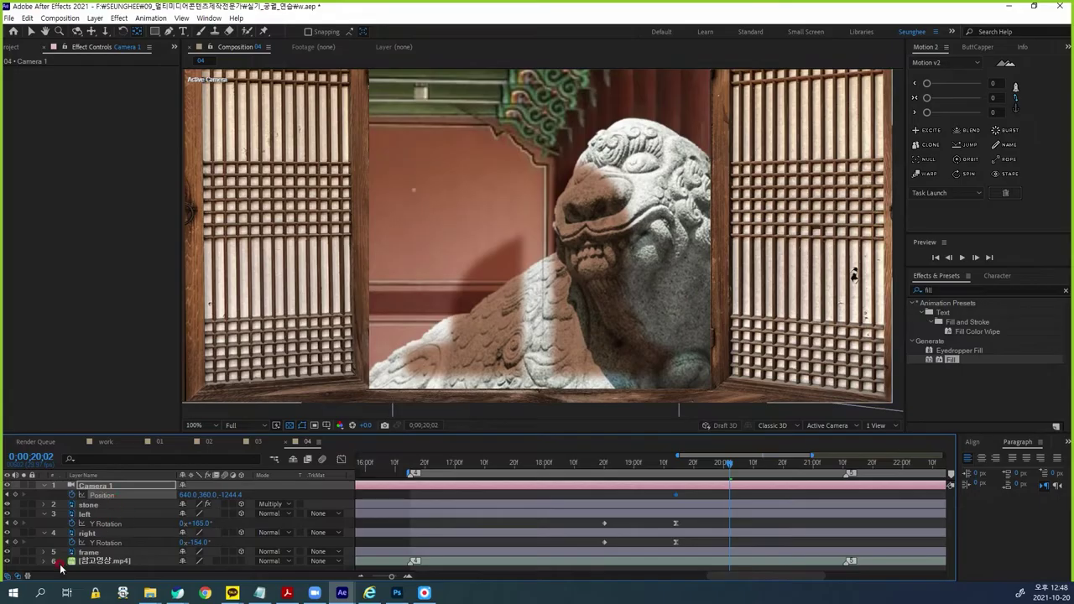
left_click(6, 563)
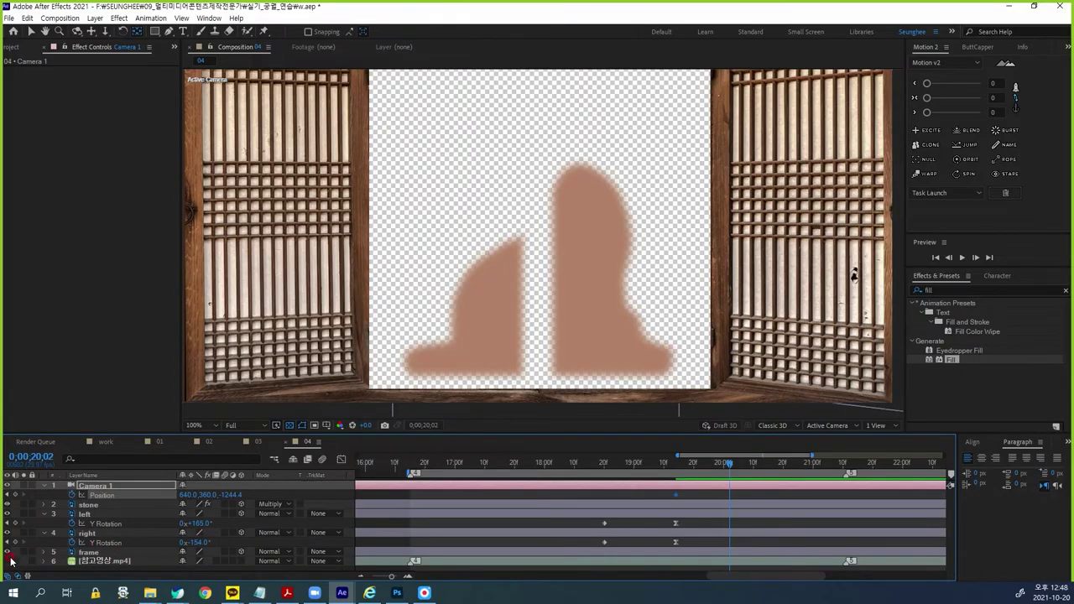
left_click(8, 562)
left_click(7, 562)
left_click(8, 561)
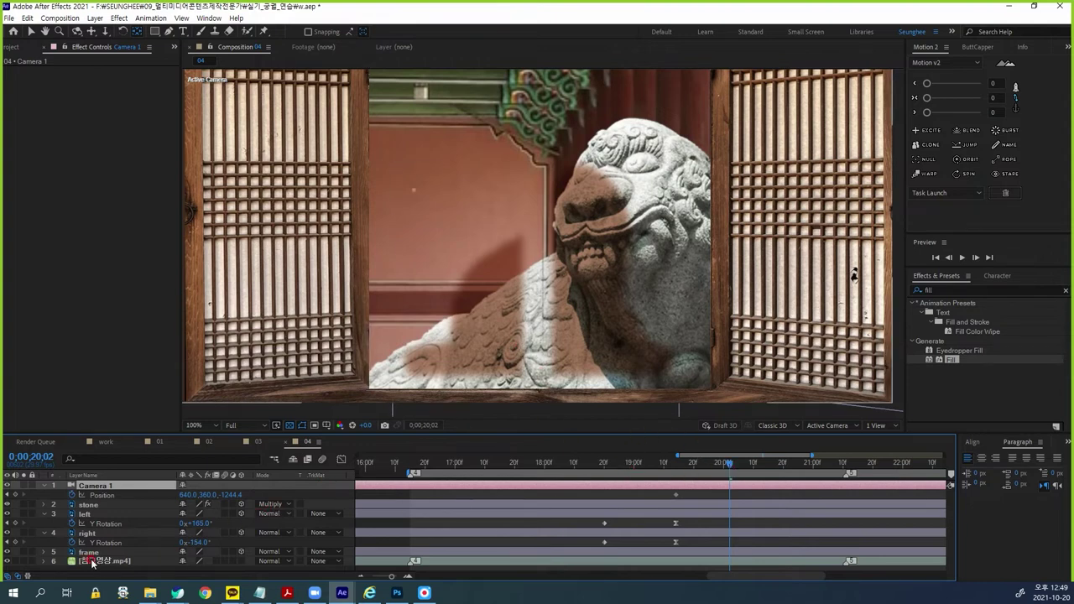
left_click(15, 47)
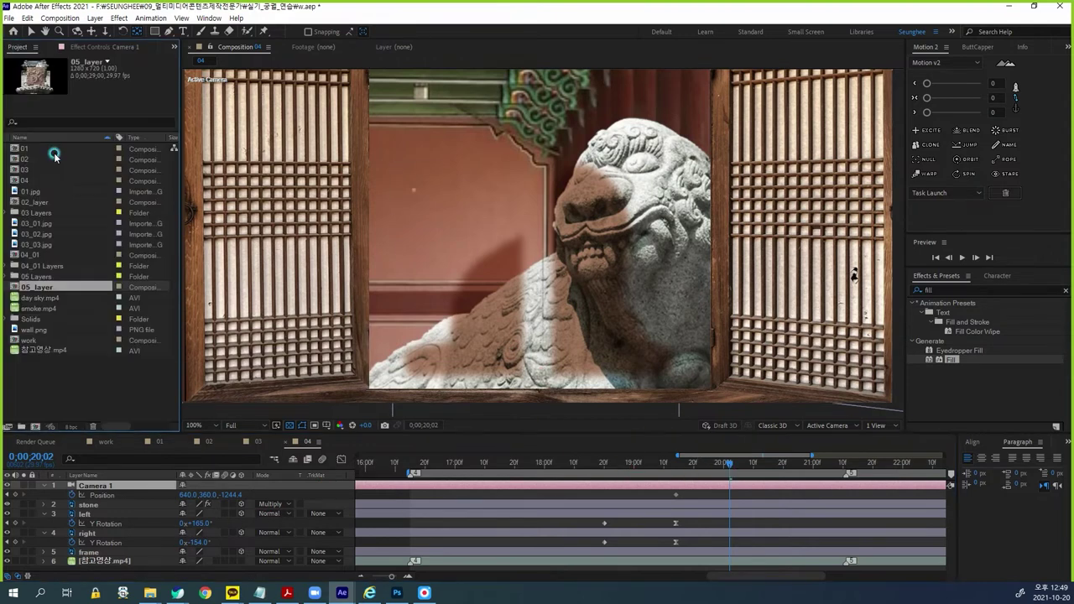
Step: Solo the reference video and examine the stone statue behind the opened doors at 0;00;19;24
left_click(25, 561)
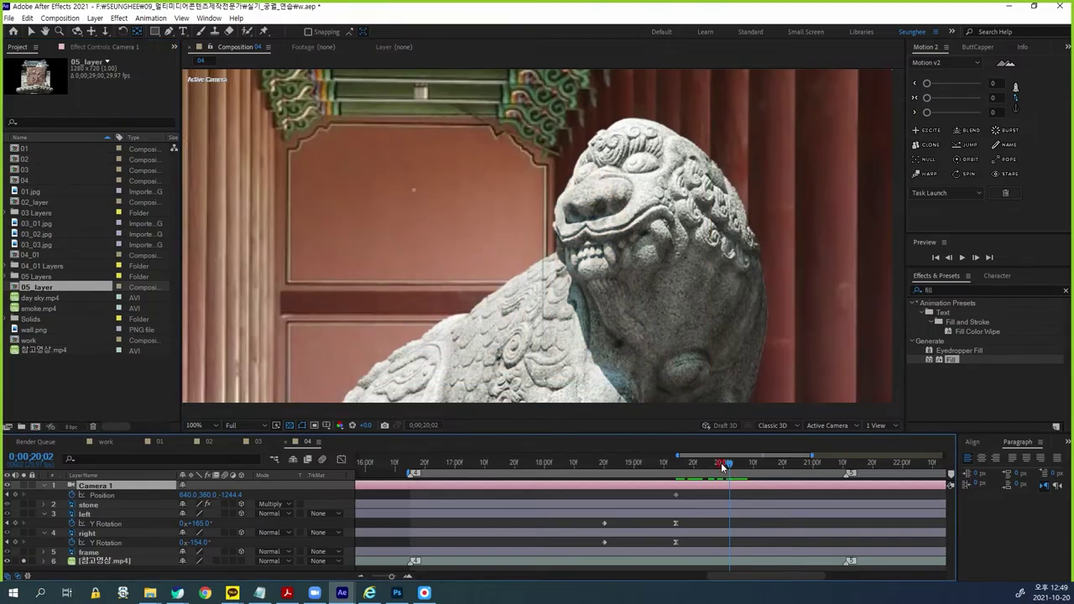
left_click_drag(730, 467, 705, 483)
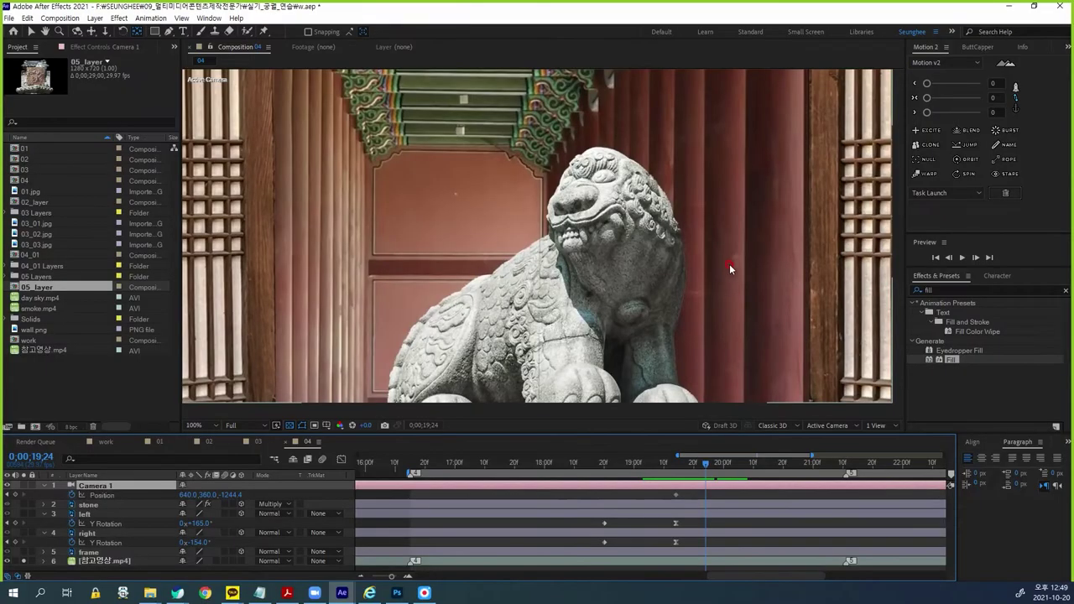
mouse_move(735, 283)
left_mouse_down()
mouse_move(816, 362)
mouse_move(737, 307)
left_mouse_up()
mouse_move(565, 317)
left_mouse_down()
mouse_move(567, 295)
mouse_move(570, 331)
left_mouse_up()
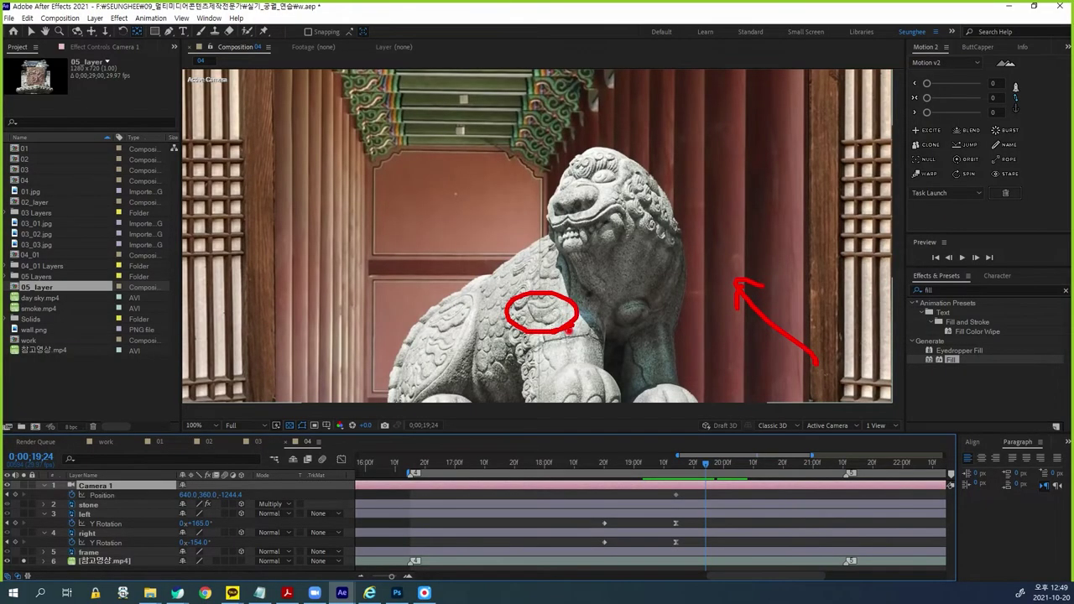
key("Escape")
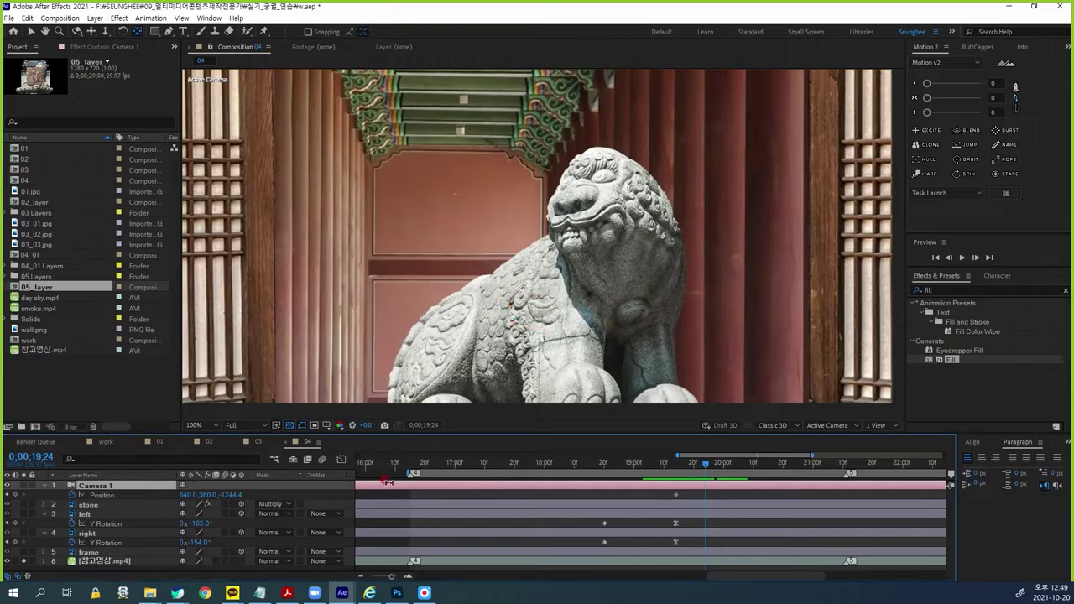
Step: Duplicate the stone layer and place the copy beneath the frame layer
left_click_drag(419, 433, 412, 402)
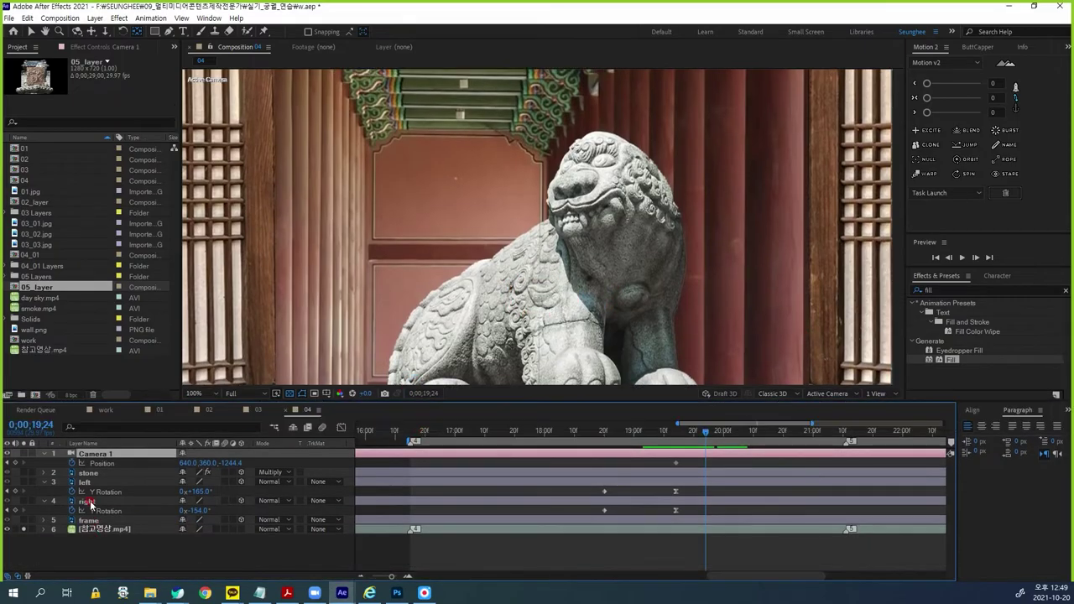
left_click(89, 475)
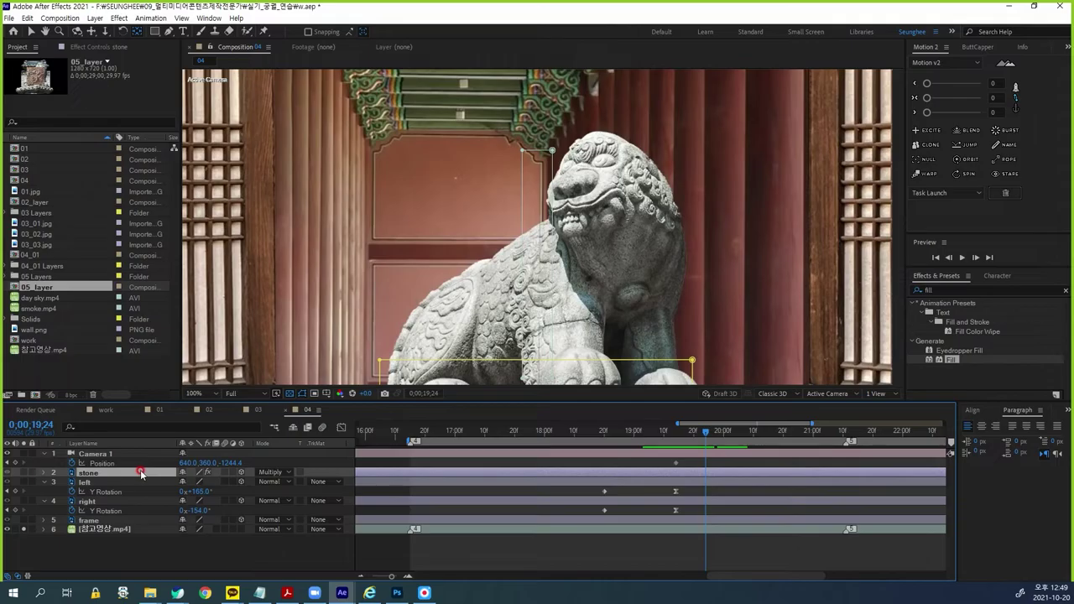
key("ctrl+d")
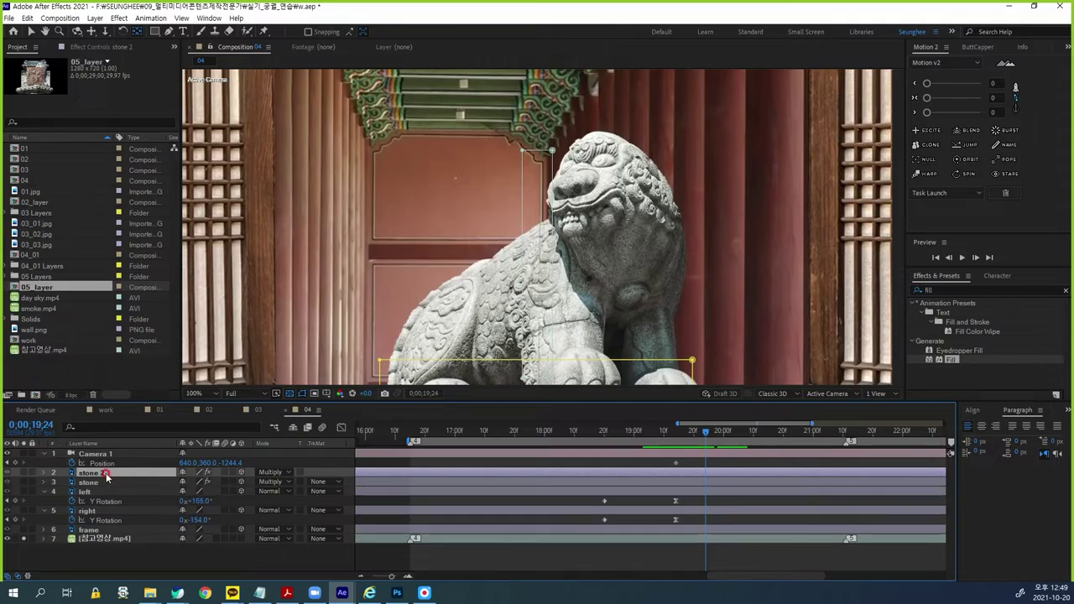
left_click_drag(104, 474, 99, 534)
Step: Trim the start of the duplicated stone layer to 0;00;18;20
left_click(738, 430)
left_click_drag(704, 437, 600, 454)
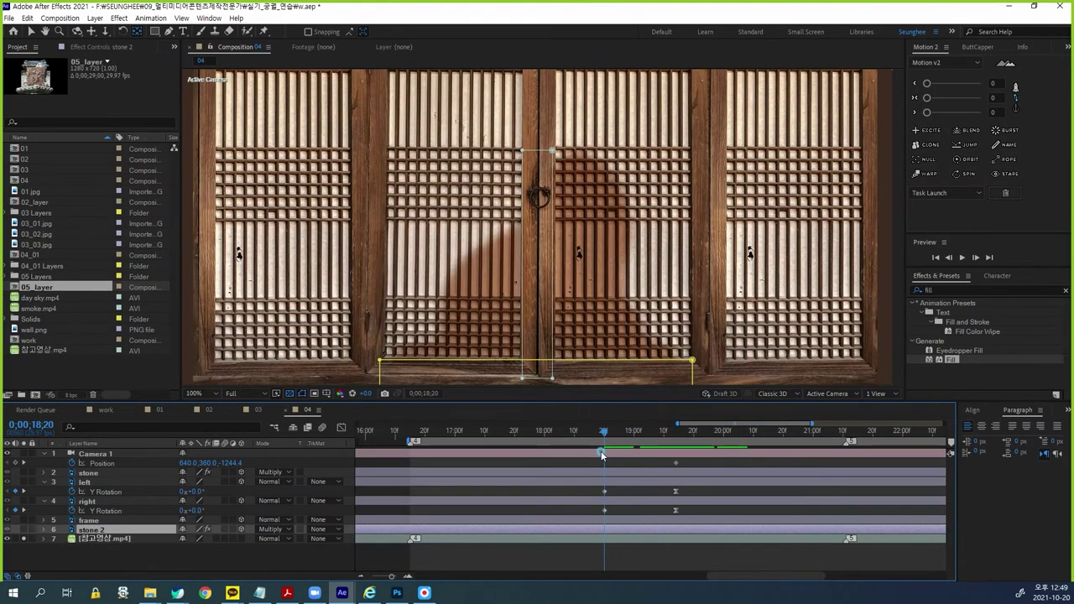
left_click(382, 538)
key("alt+bracketleft")
left_click(308, 427)
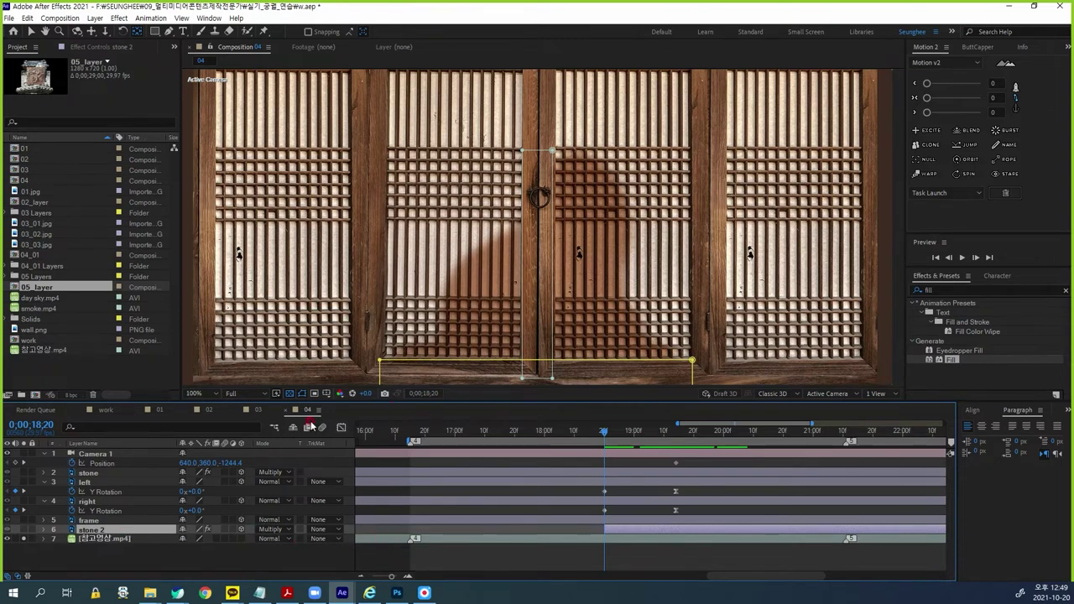
Step: With the stone copy's effect settings open, turn off the reference video's solo and move the playhead to 0;00;19;02
left_click(106, 48)
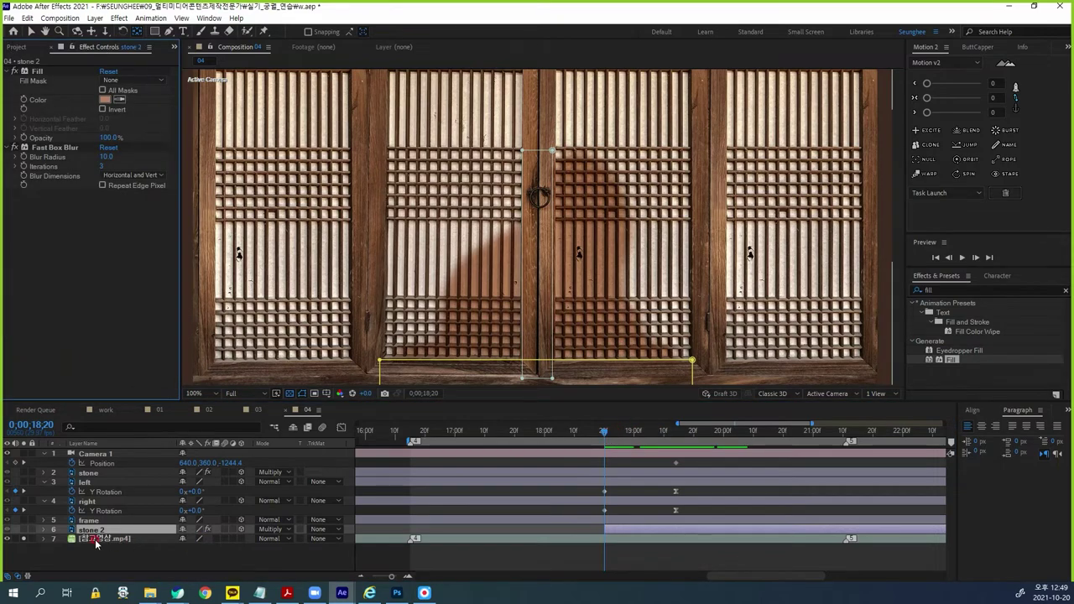
left_click(23, 539)
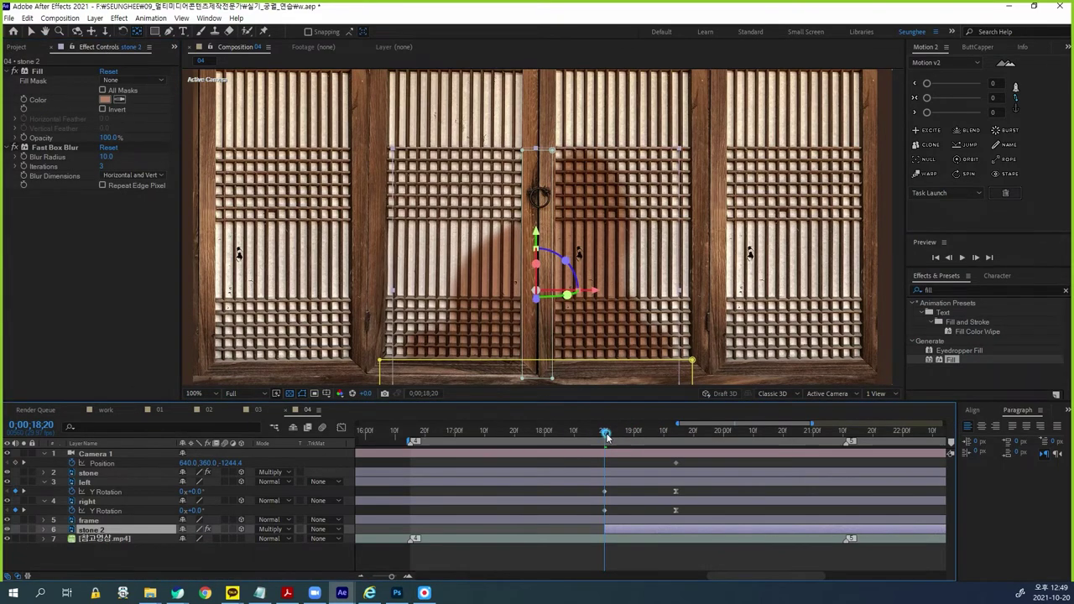
left_click_drag(603, 437, 637, 437)
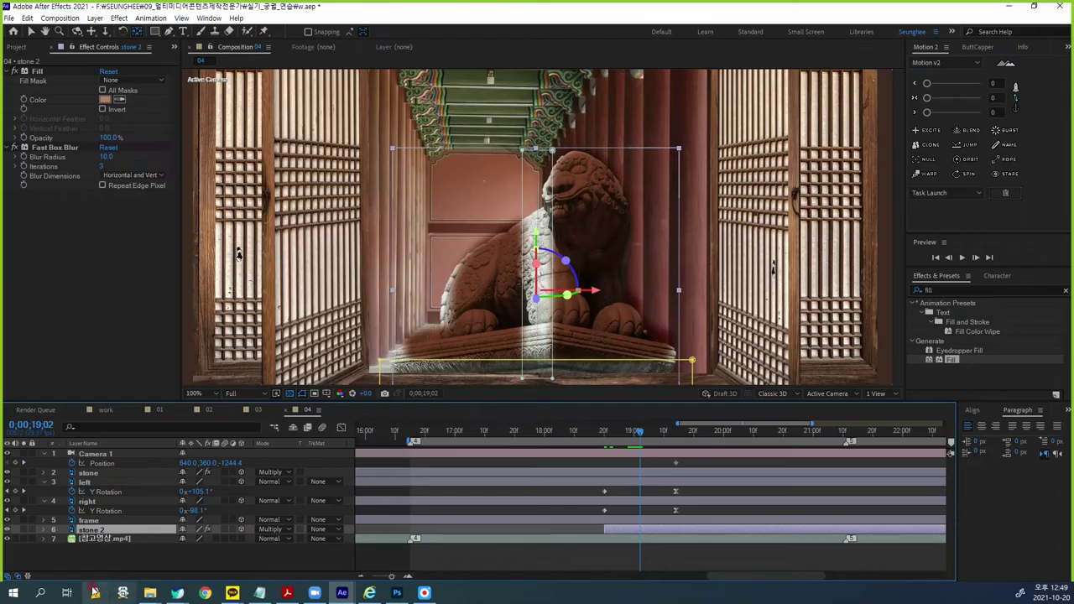
Step: Delete all masks from the duplicated stone layer
left_click(82, 533)
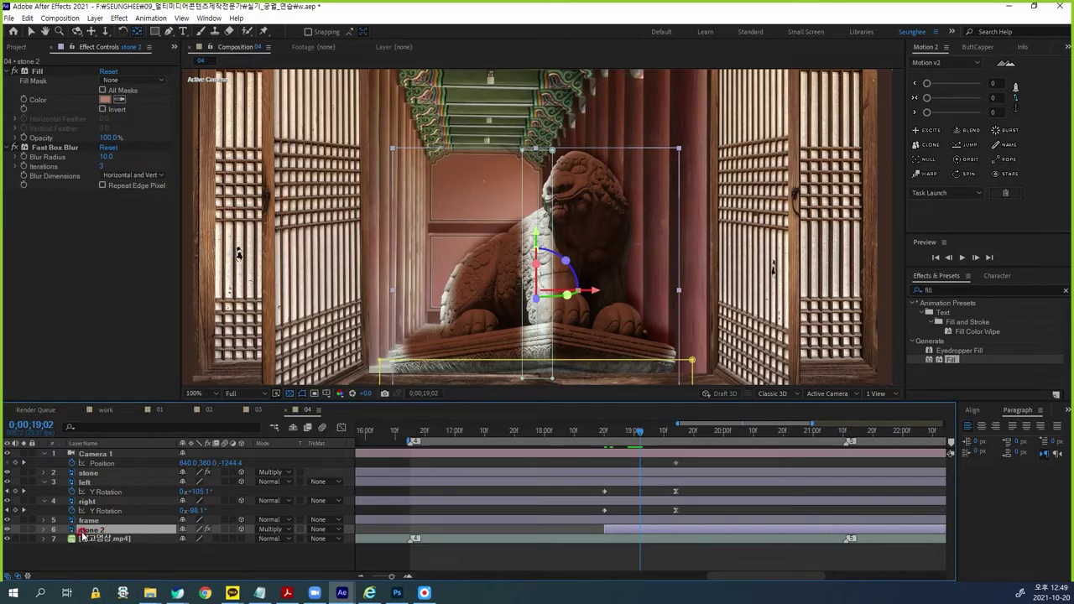
left_click(44, 530)
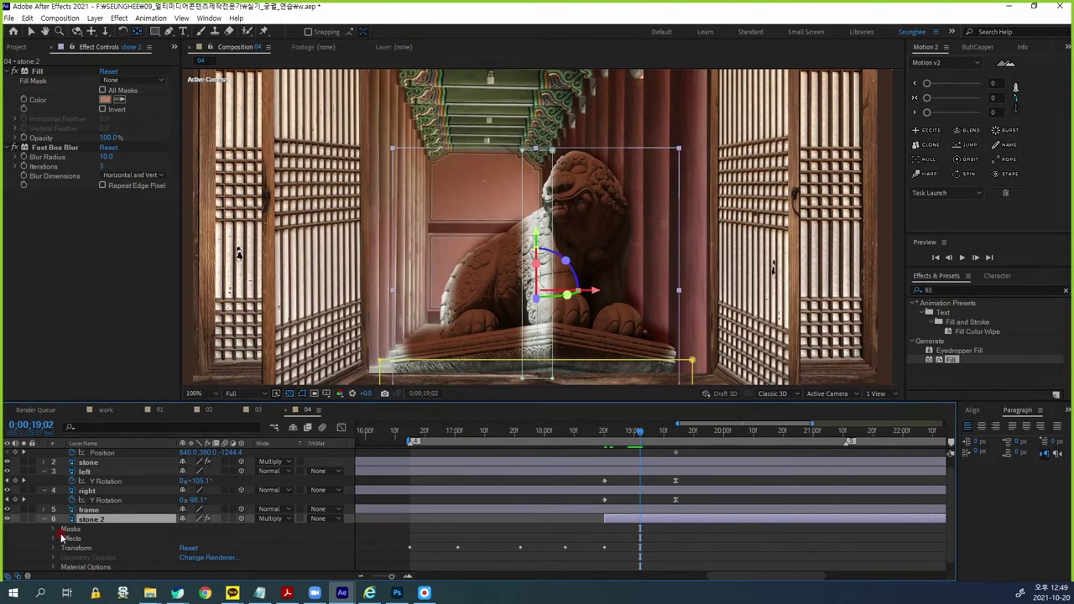
key("Delete")
left_click(537, 552)
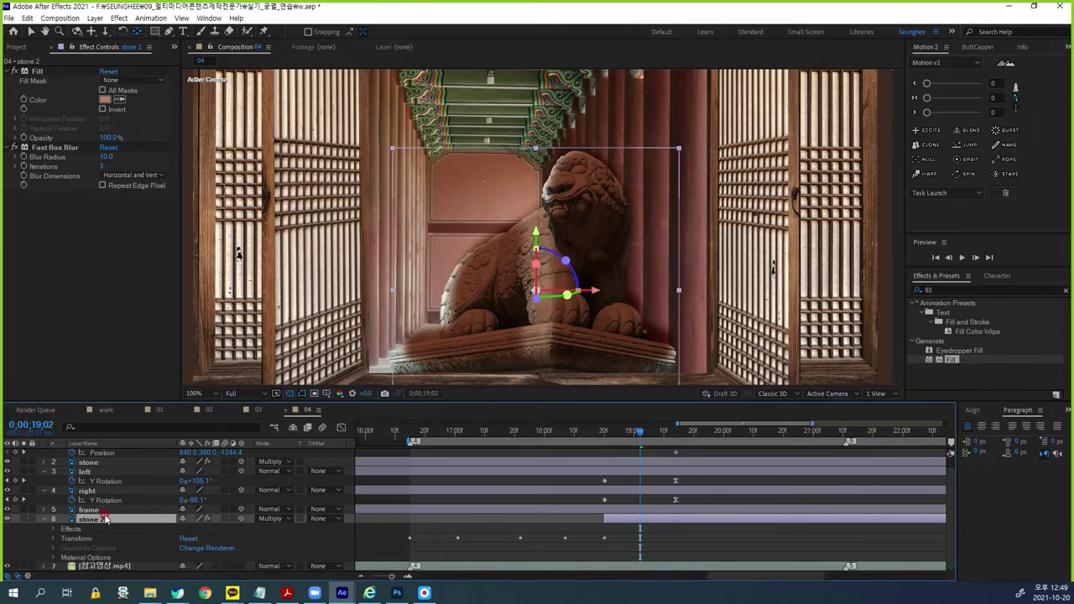
Step: Show the duplicated stone layer's keyframes and delete all of its Opacity keyframes
key("u")
left_click_drag(620, 542, 379, 547)
key("Delete")
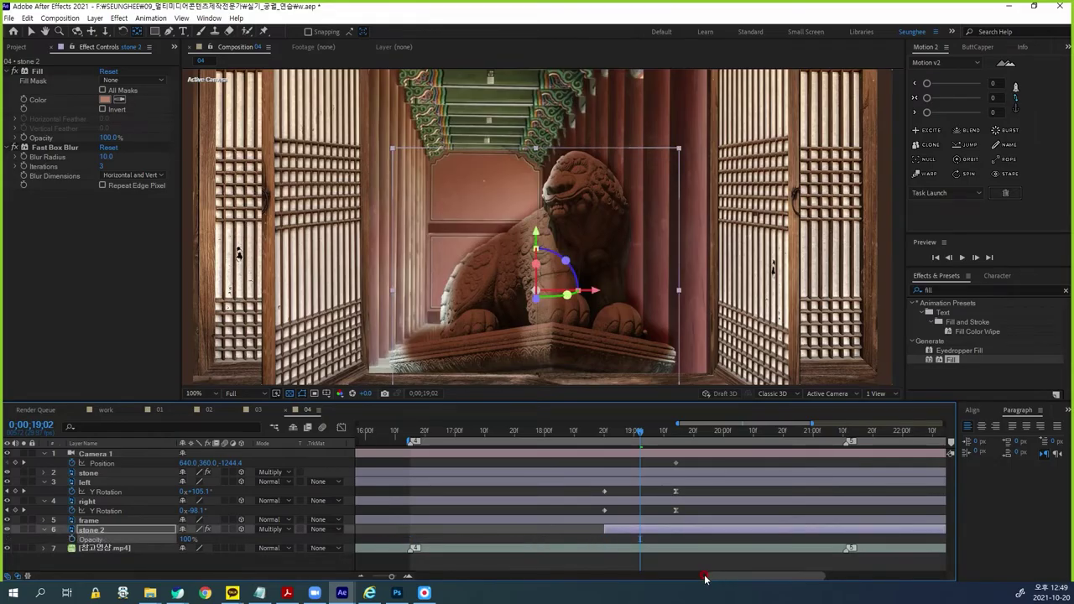
Step: Remove the Fill and Fast Box Blur effects from the stone 2 layer and expand its Transform properties
left_click(38, 74)
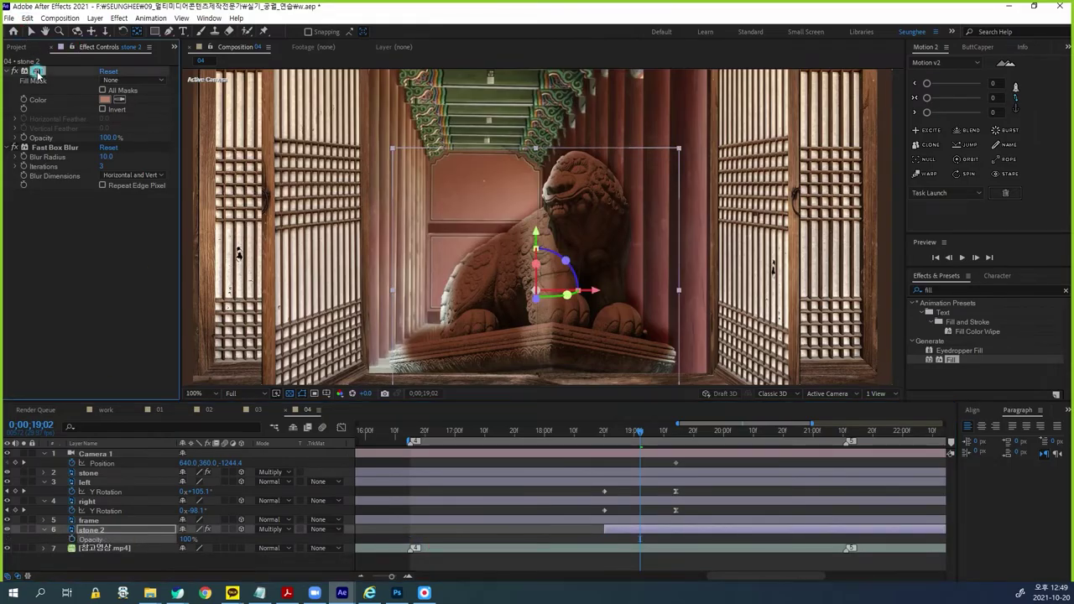
key("Delete")
left_click(57, 73)
key("Delete")
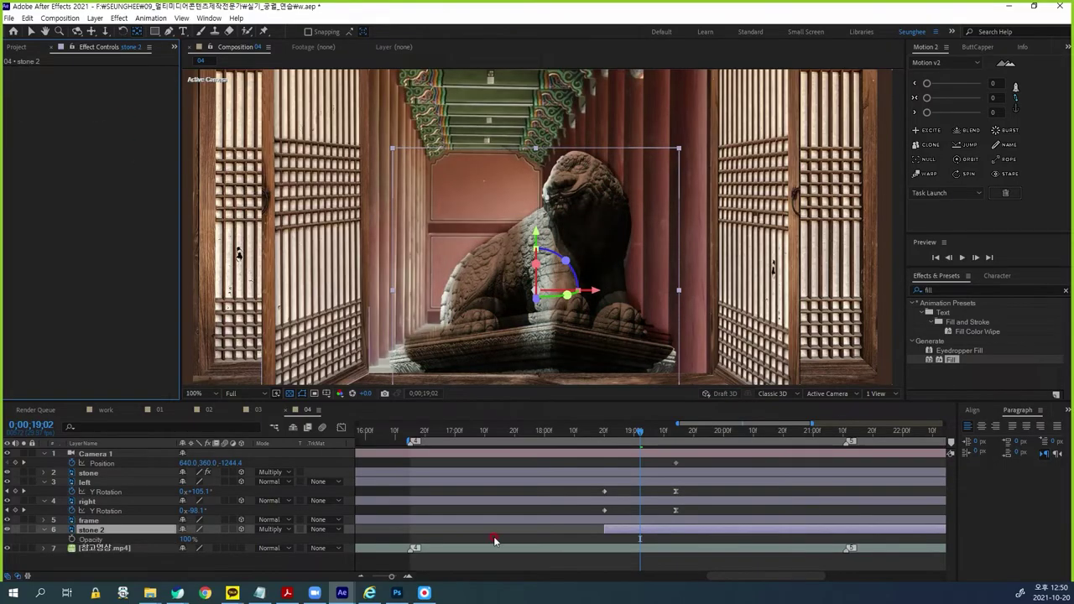
left_click(44, 530)
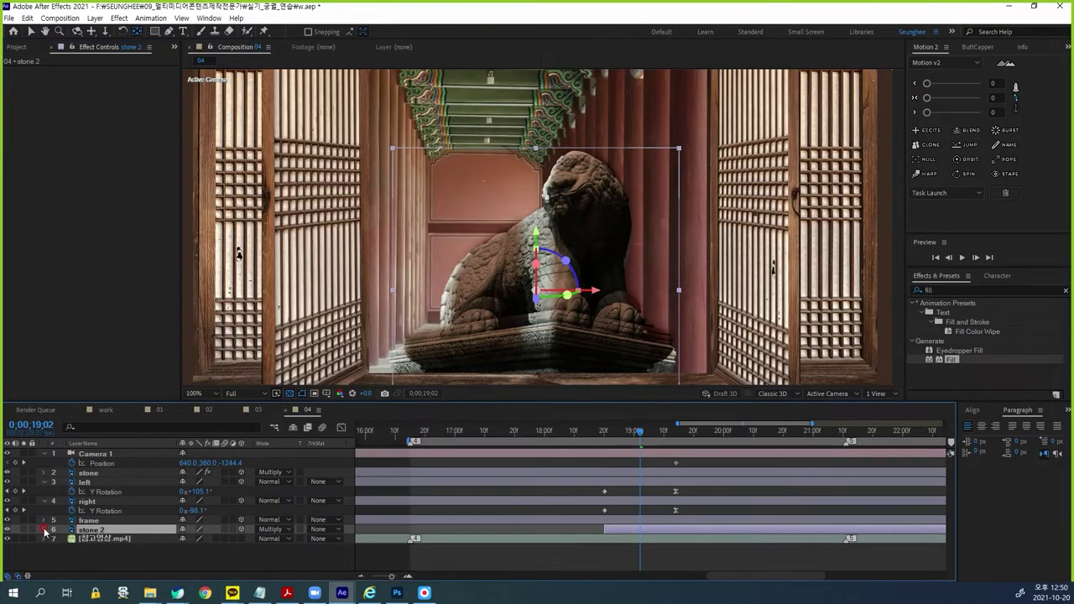
left_click(44, 530)
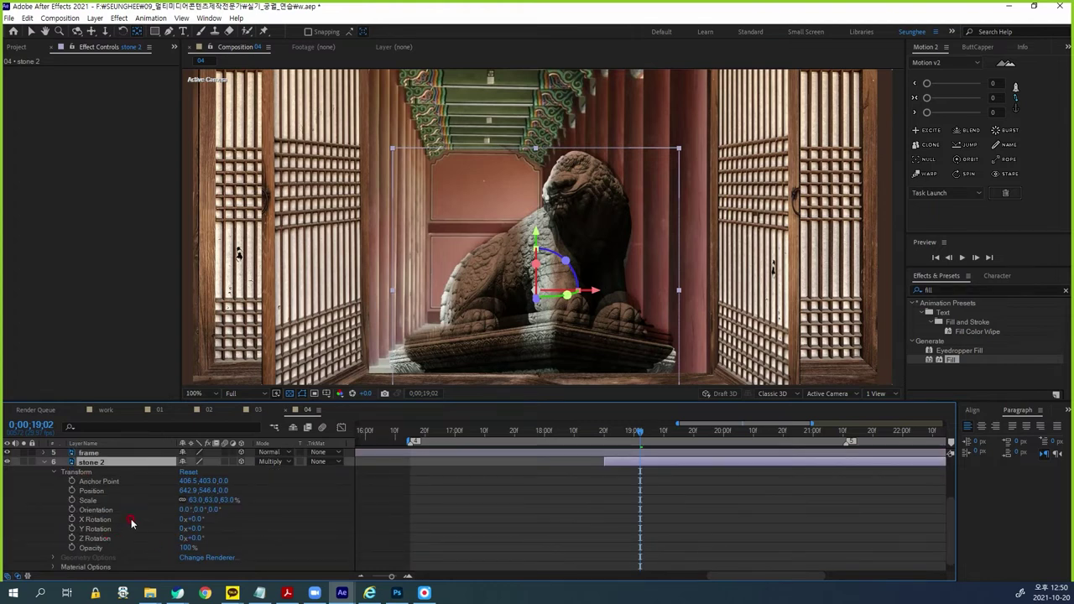
scroll(146, 523, "up", 1)
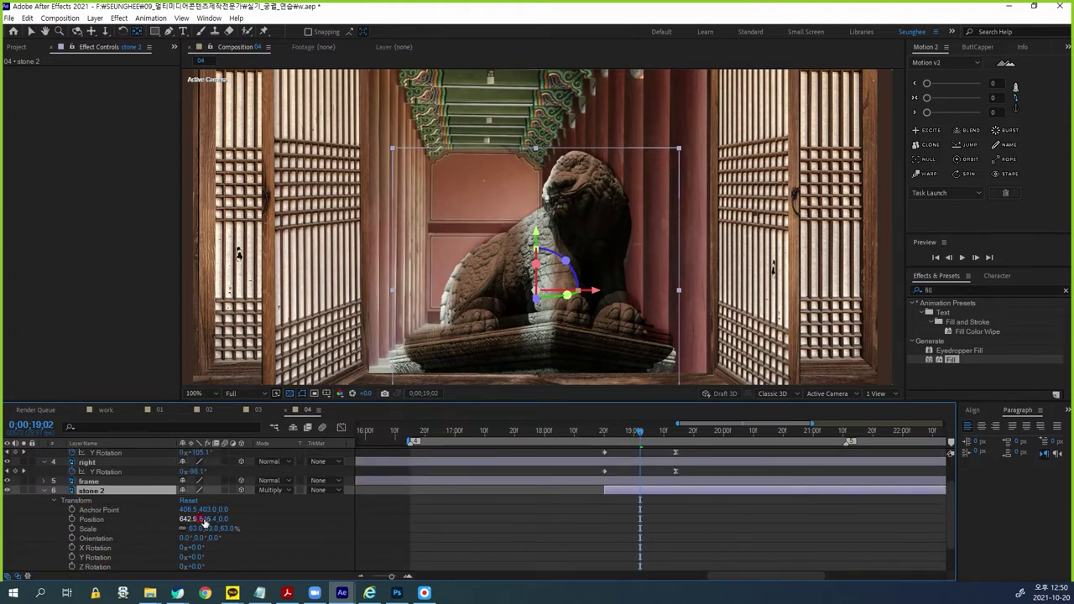
scroll(80, 485, "up", 2)
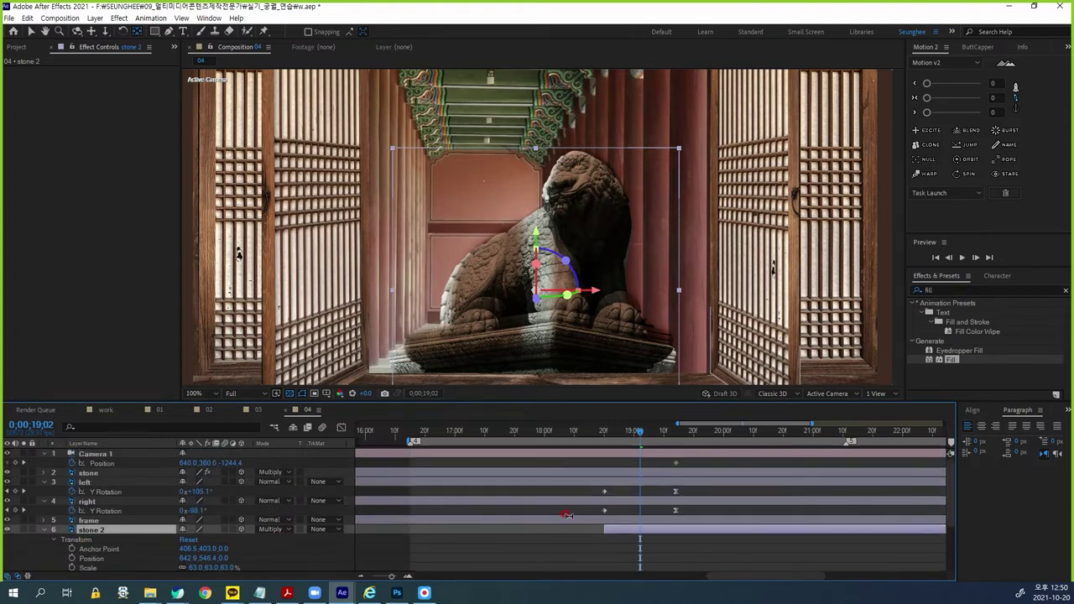
Step: Trim the end of the original stone layer to 0;00;18;20, exactly where the stone 2 layer starts
left_click(91, 472)
left_click_drag(639, 433, 604, 433)
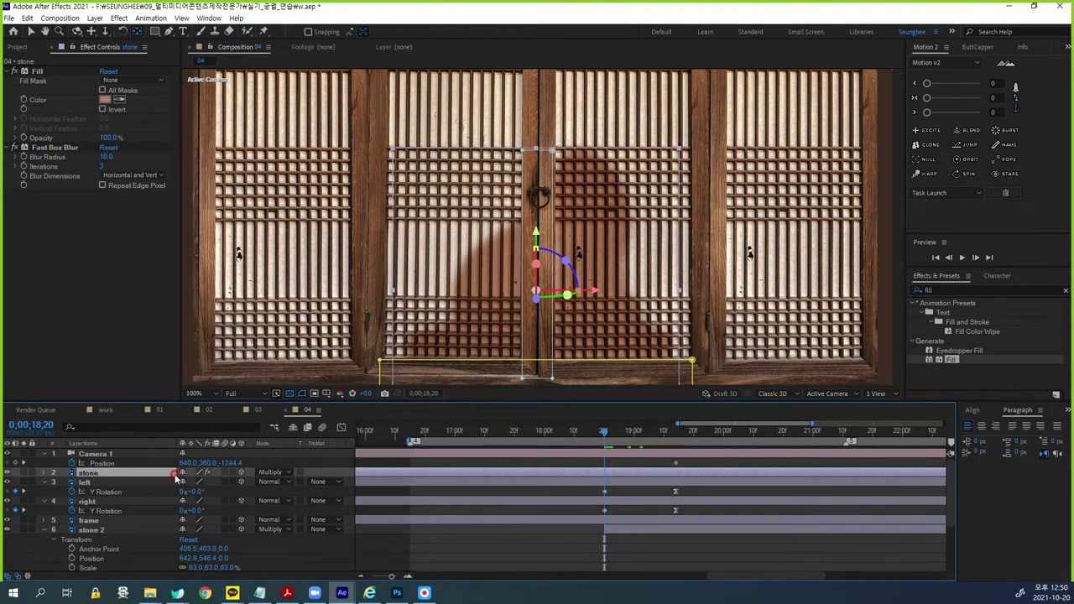
key("alt+bracketright")
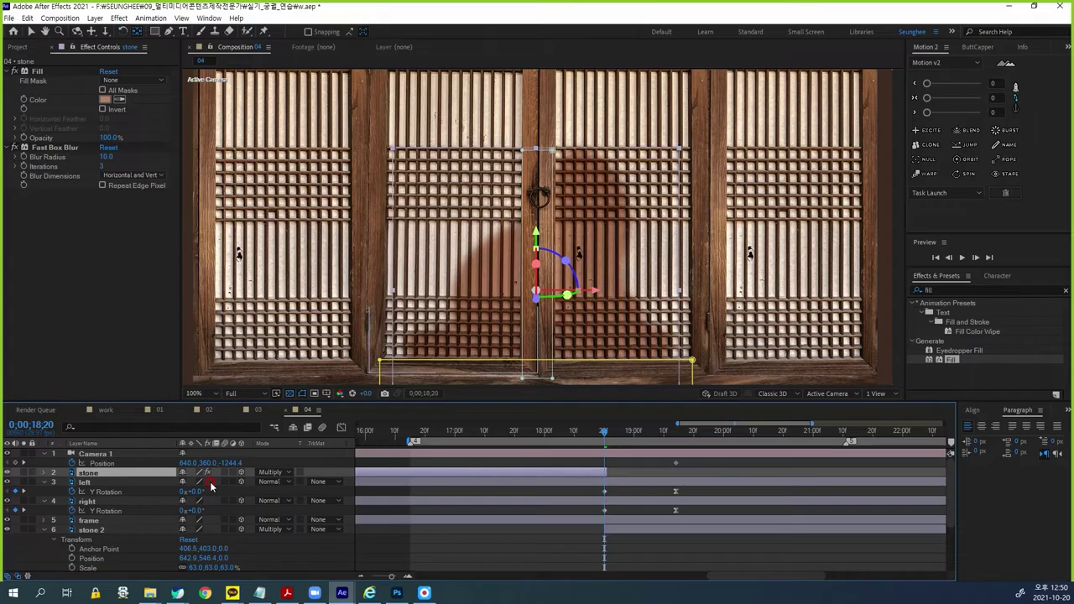
key("equal")
key("equal")
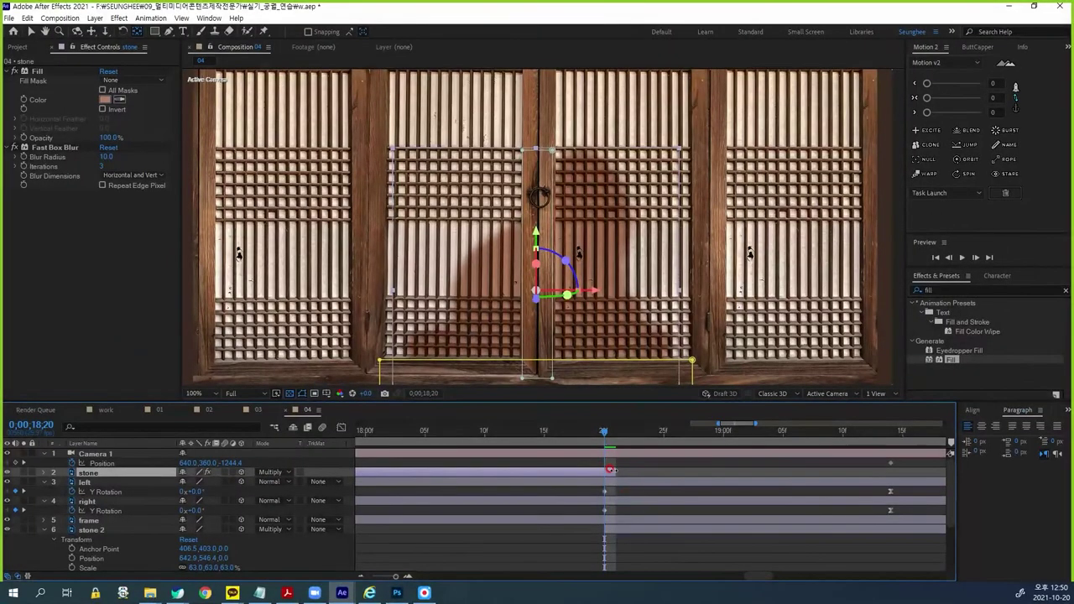
left_click_drag(612, 471, 663, 434)
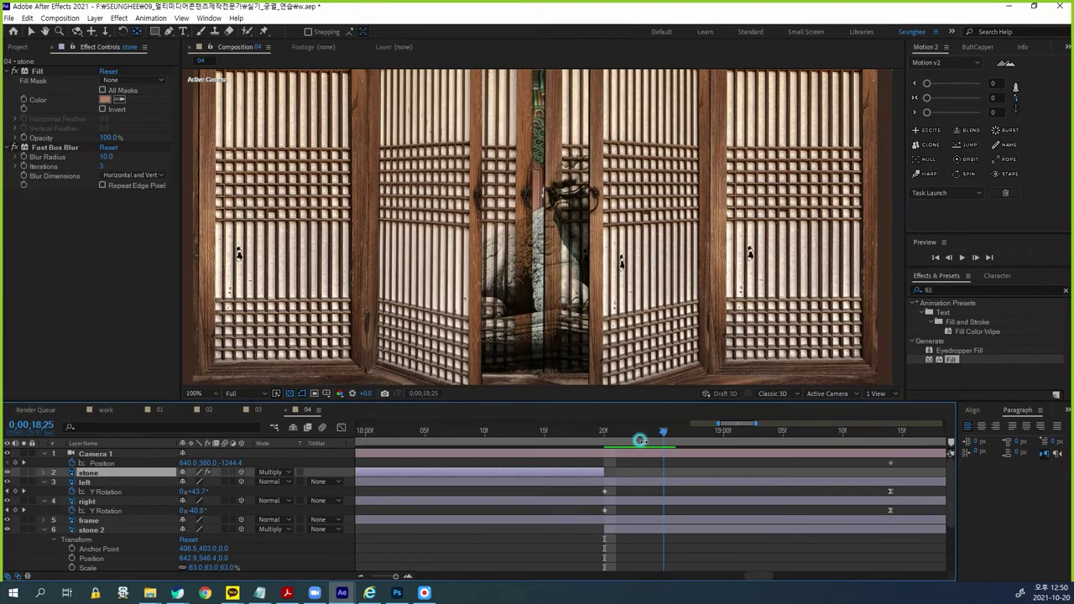
Step: Hide the reference video layer and move the playhead to 0;00;19;02, with stone 2's properties collapsed
scroll(106, 544, "down", 4)
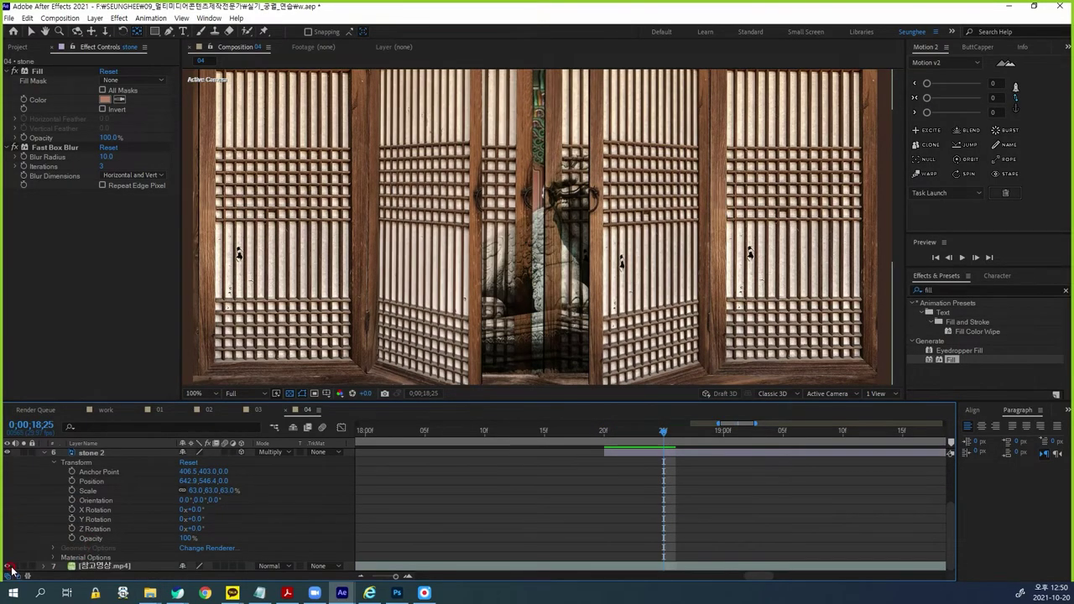
left_click_drag(663, 432, 743, 439)
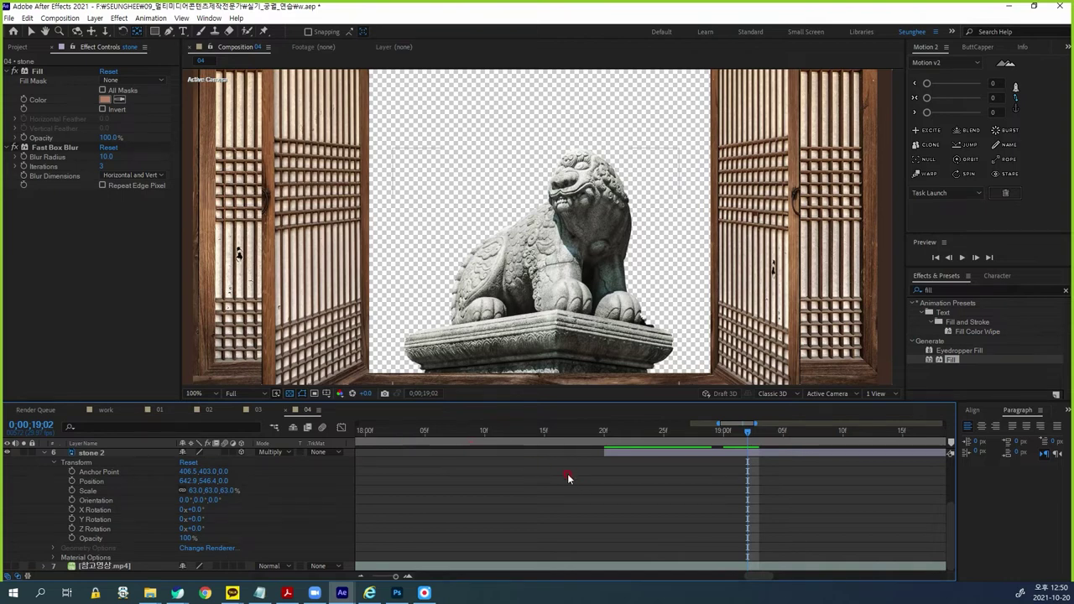
key("minus")
key("minus")
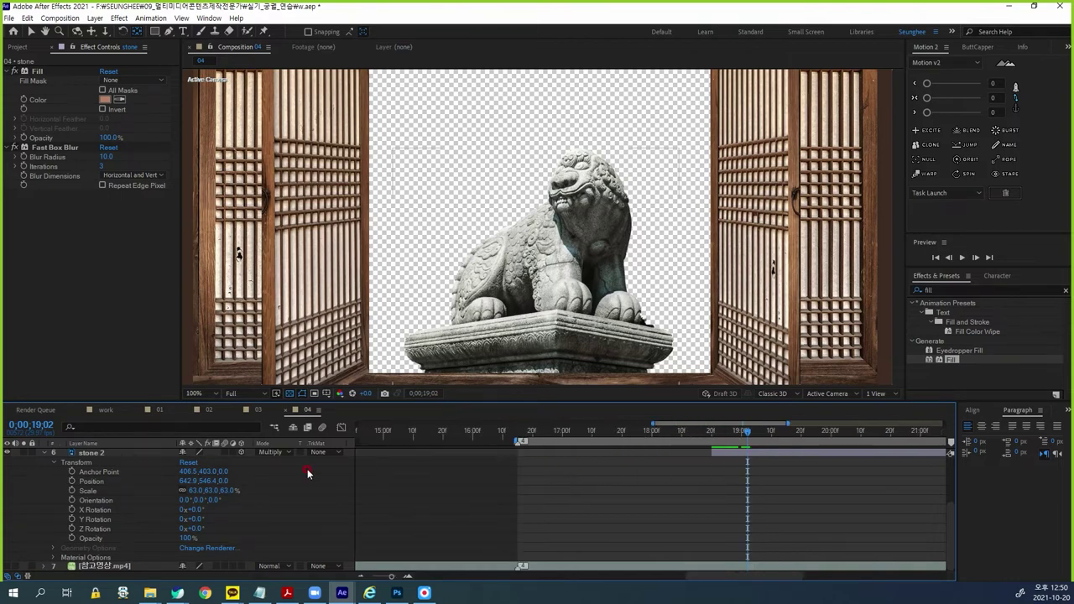
left_click(44, 453)
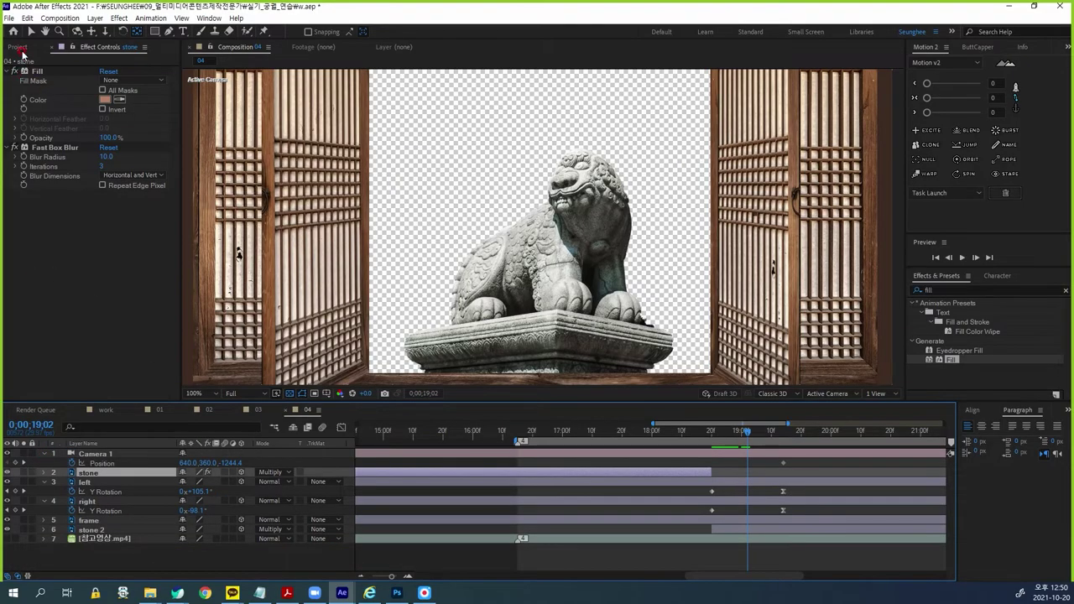
Step: Import 04_03.jpg from the Images folder and place it in composition 04 directly below the stone 2 layer
left_click(20, 49)
double_click(76, 373)
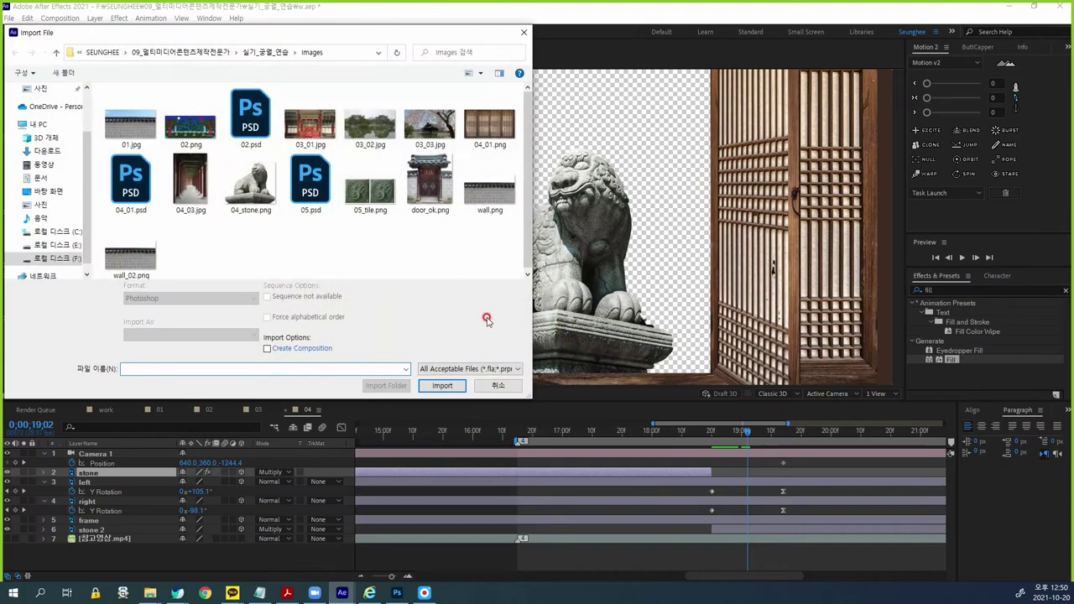
left_click(190, 188)
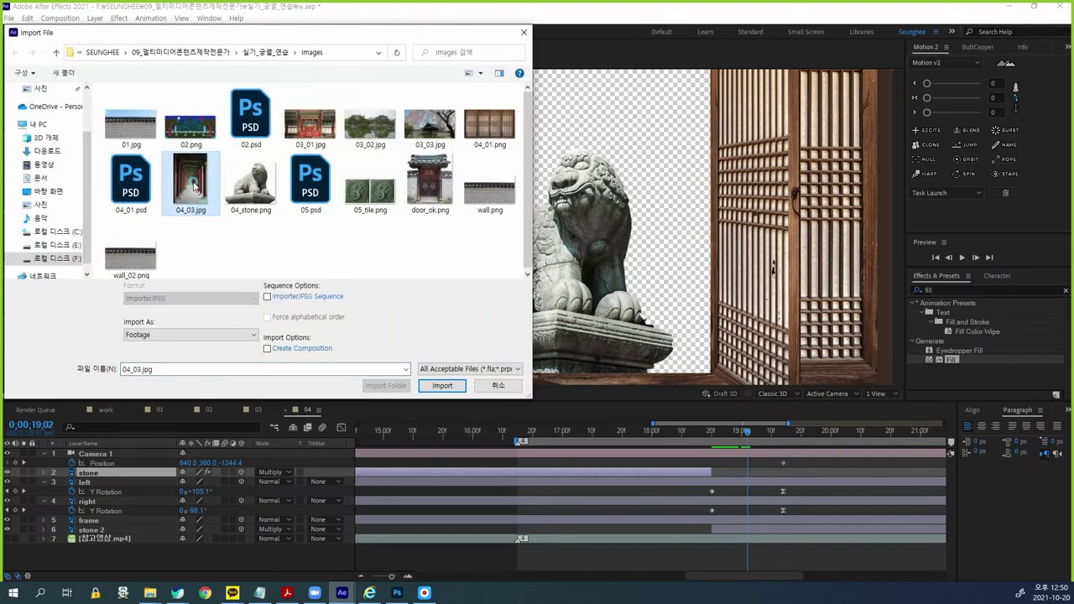
double_click(190, 187)
left_click_drag(50, 282, 299, 537)
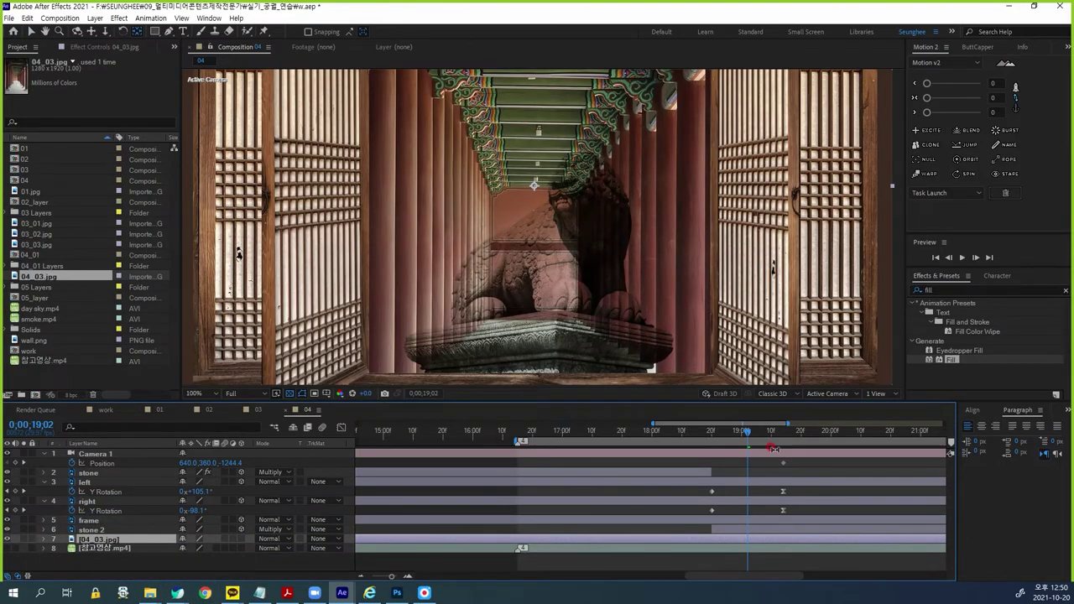
Step: Trim the start of the 04_03.jpg layer to 0;00;18;20 and return the playhead to 0;00;19;02
left_click_drag(747, 442, 711, 443)
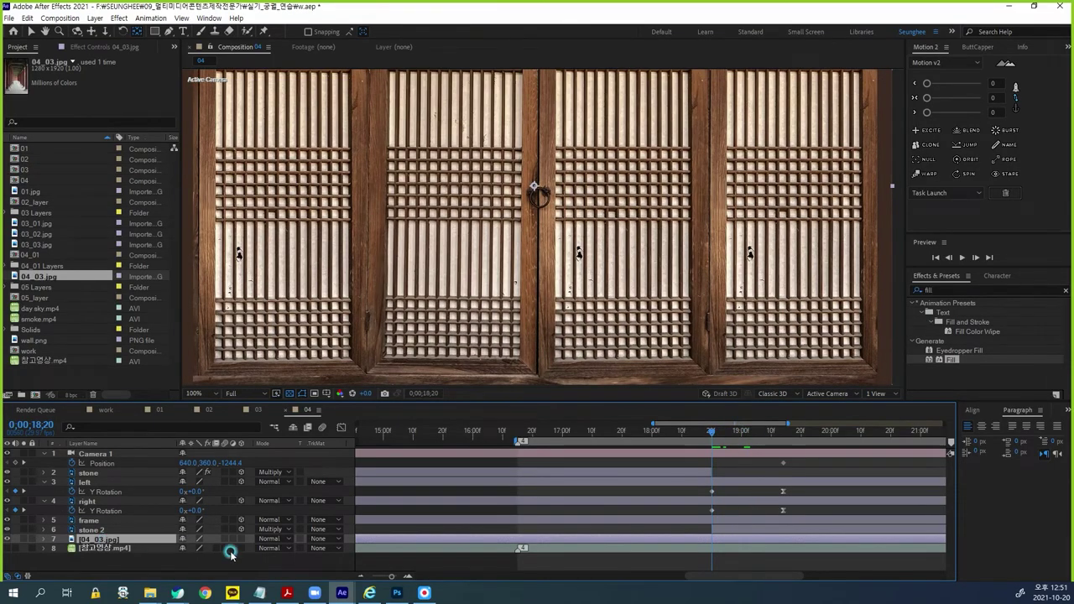
key("alt+bracketleft")
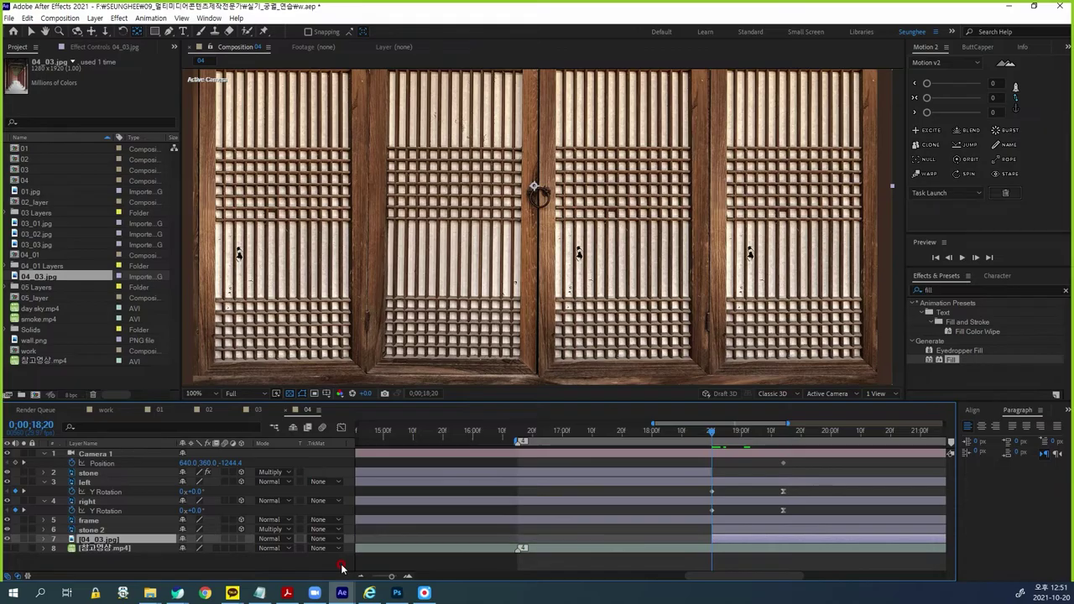
left_click_drag(712, 434, 746, 441)
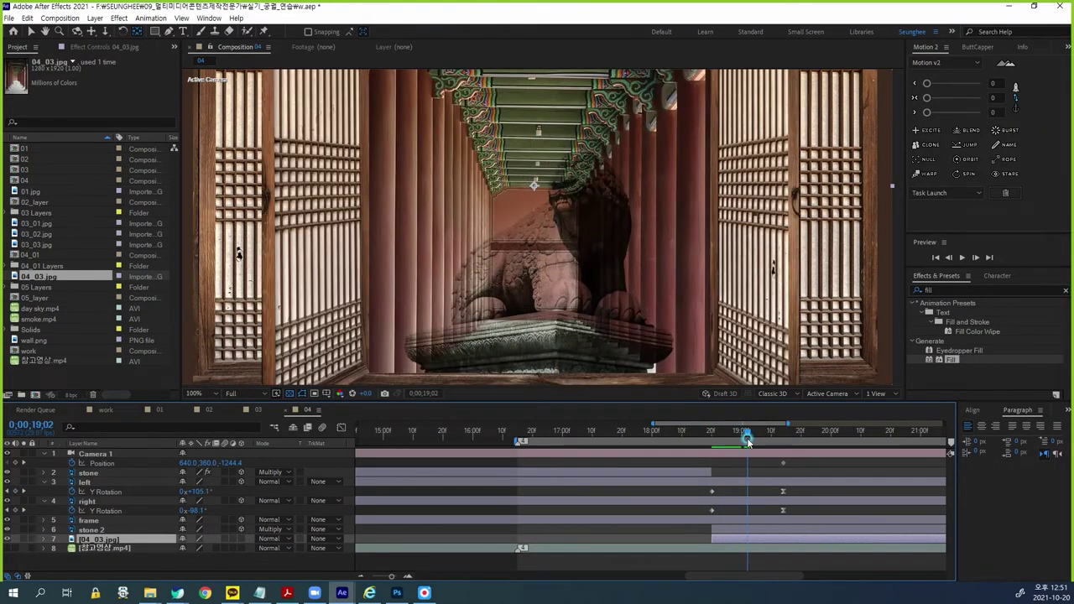
Step: Set the stone 2 layer's blending mode to Normal and move the playhead to 0;00;19;10
left_click(139, 530)
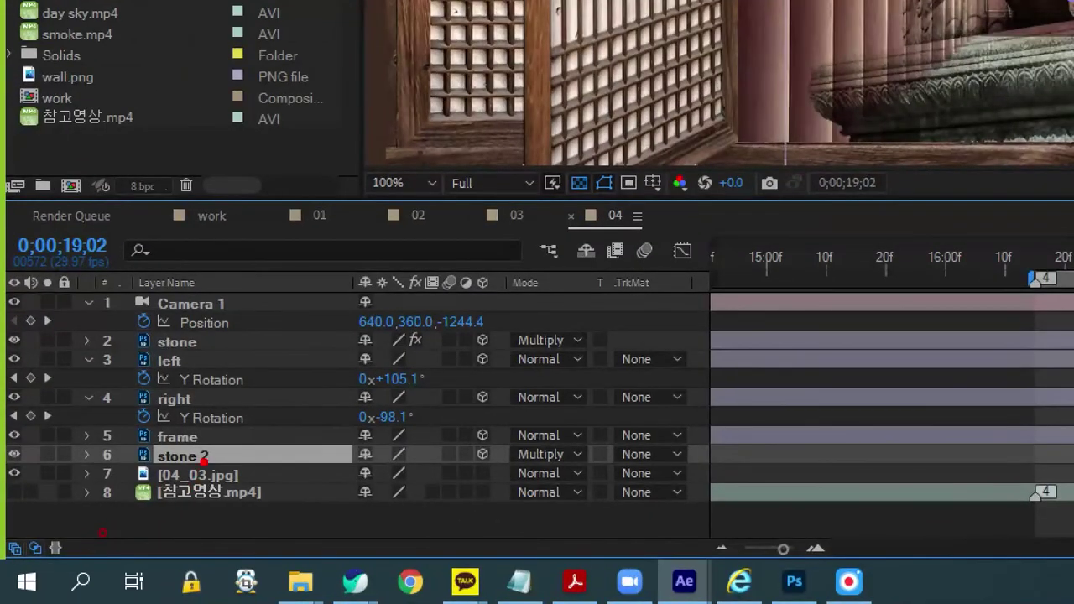
left_click_drag(103, 532, 100, 528)
mouse_move(596, 460)
left_mouse_down()
mouse_move(531, 441)
mouse_move(589, 455)
left_mouse_up()
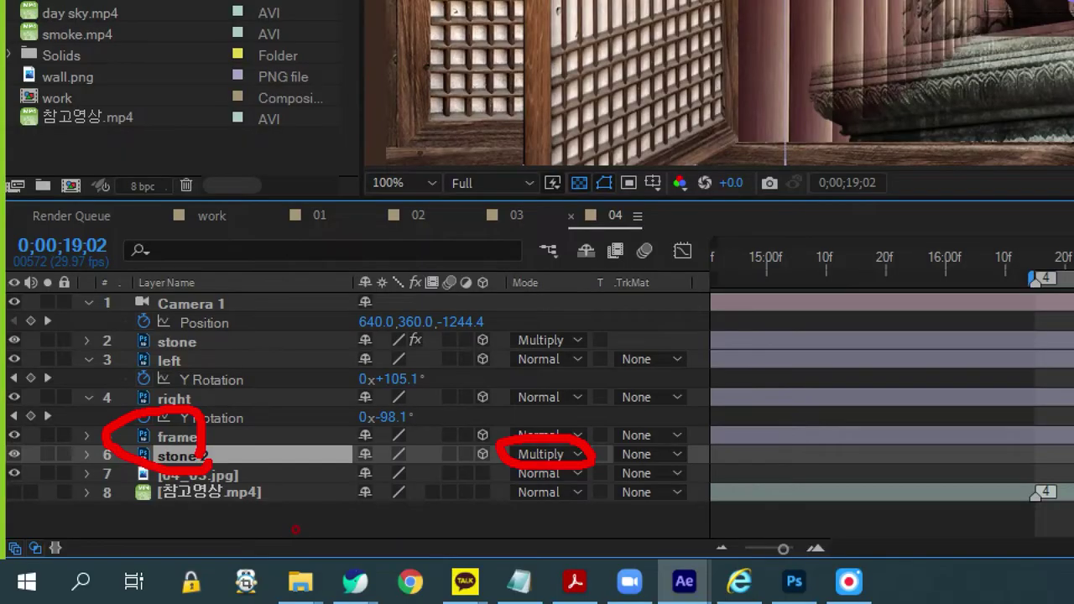
key("Escape")
left_click(286, 530)
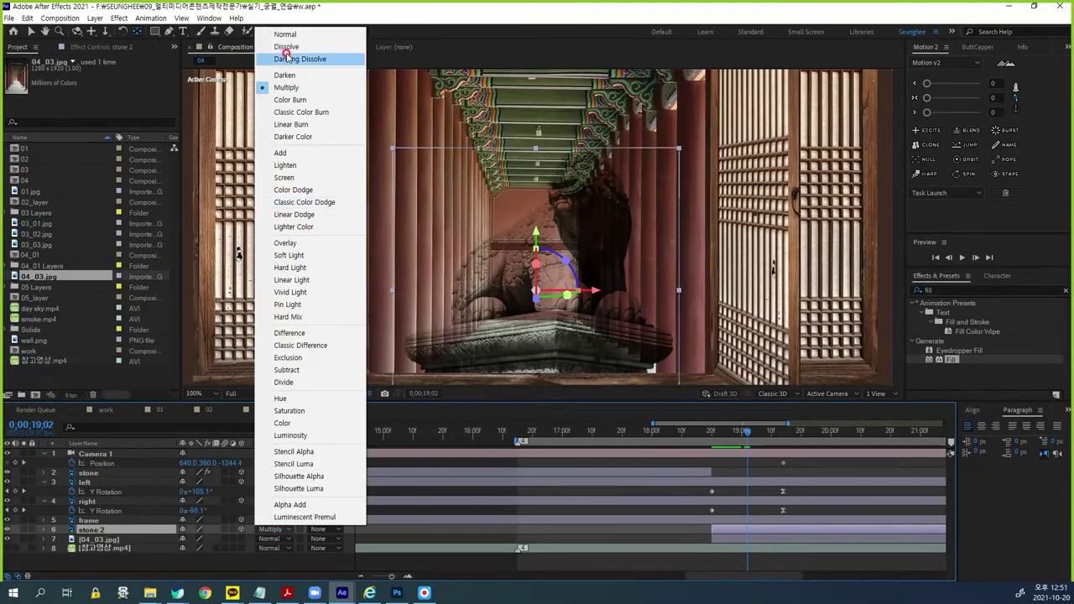
left_click(310, 34)
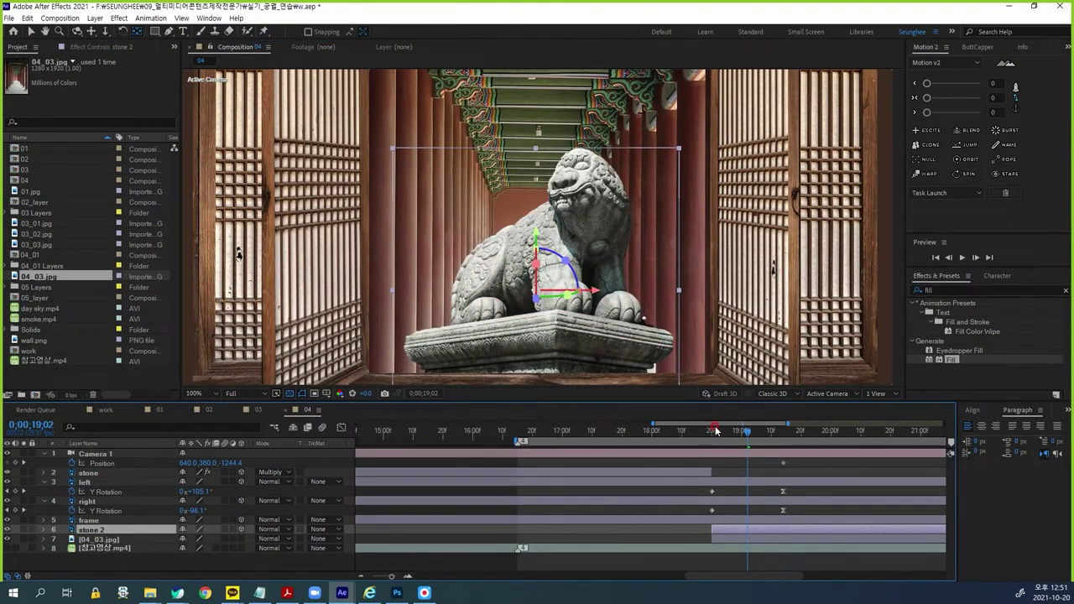
left_click_drag(746, 433, 772, 440)
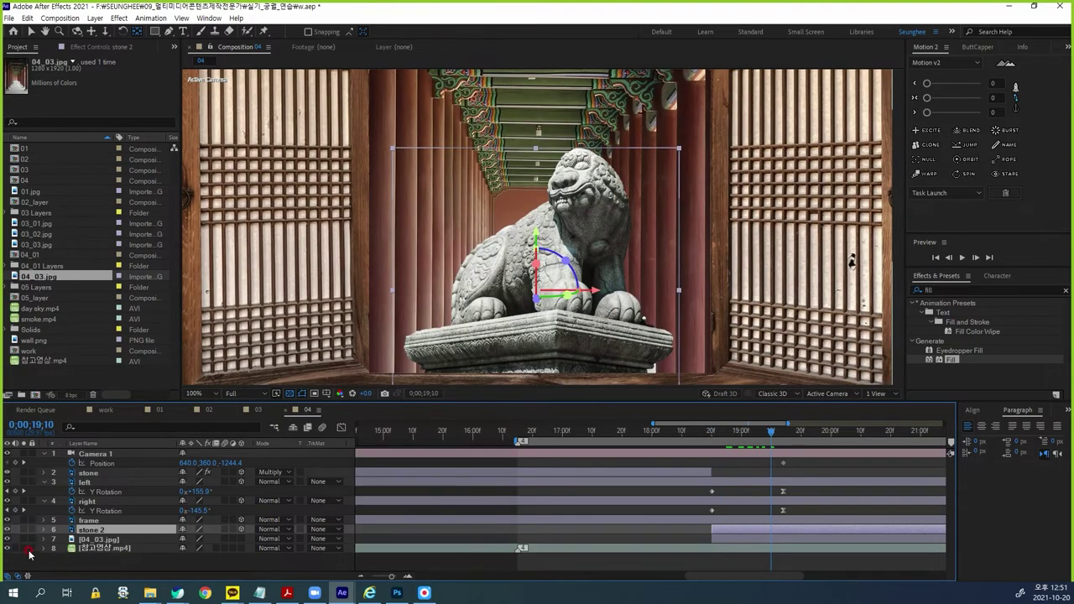
Step: Try 50% opacity on the 04_03.jpg background layer and undo the change
left_click(105, 540)
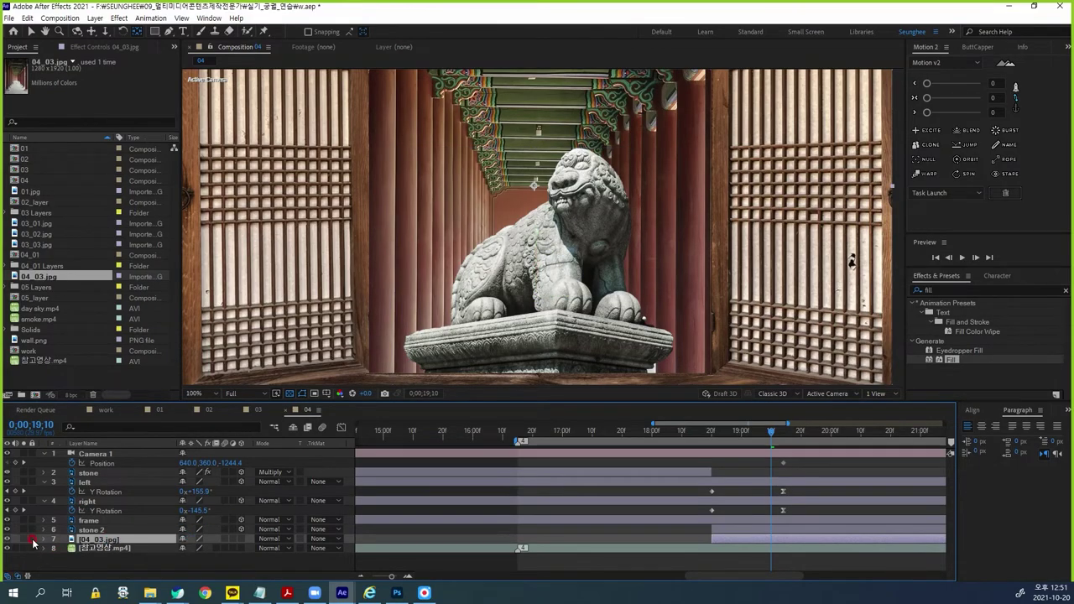
key("t")
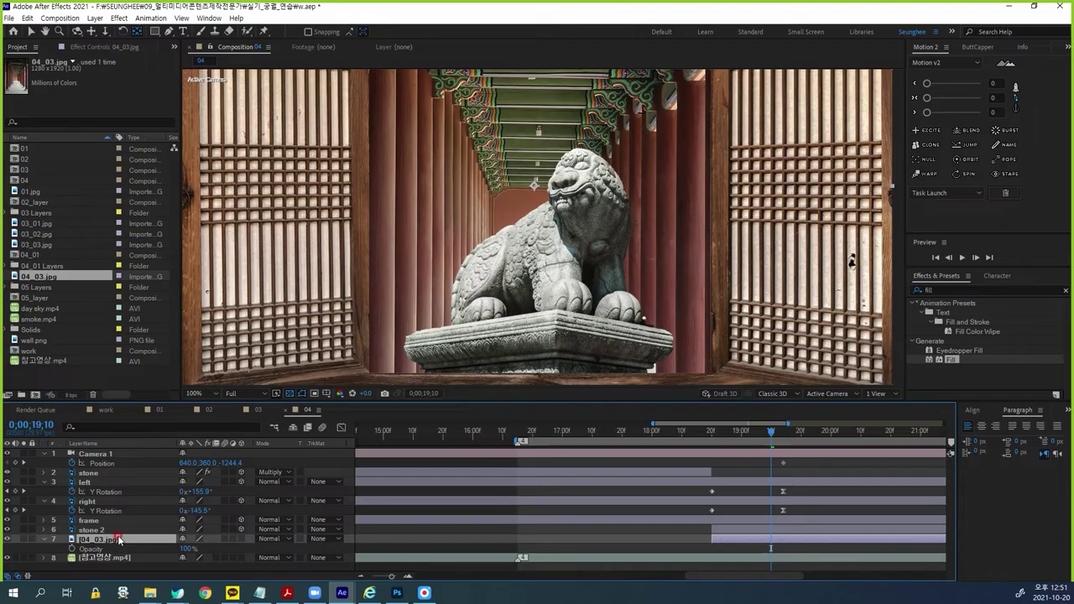
left_click(188, 548)
mouse_move(281, 595)
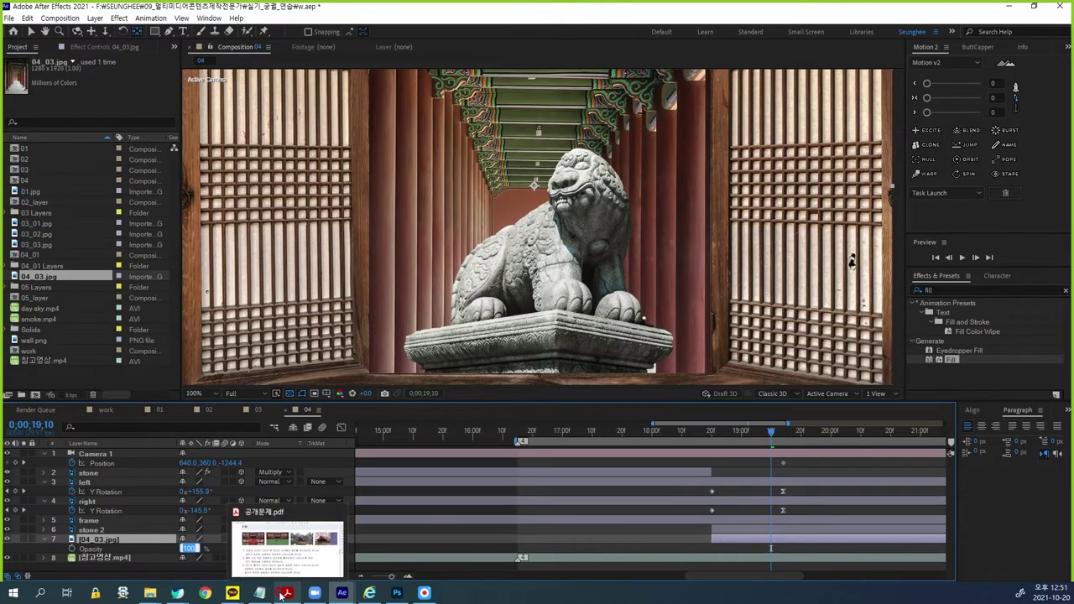
type("50")
key("Return")
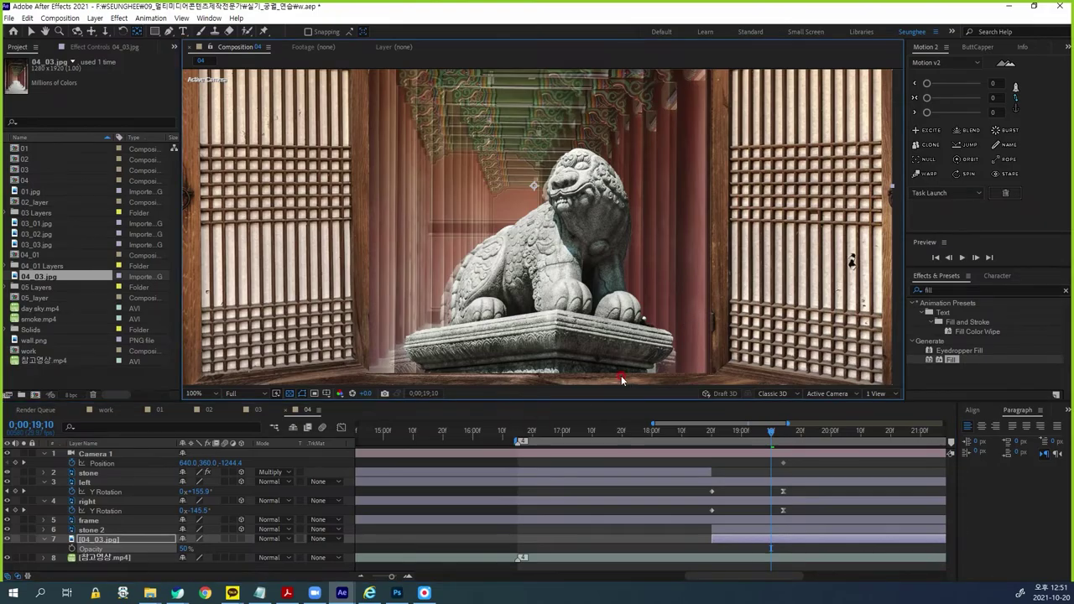
key("ctrl+z")
Step: With the Selection tool, move the 04_03.jpg background up and to the left behind the statue
key("v")
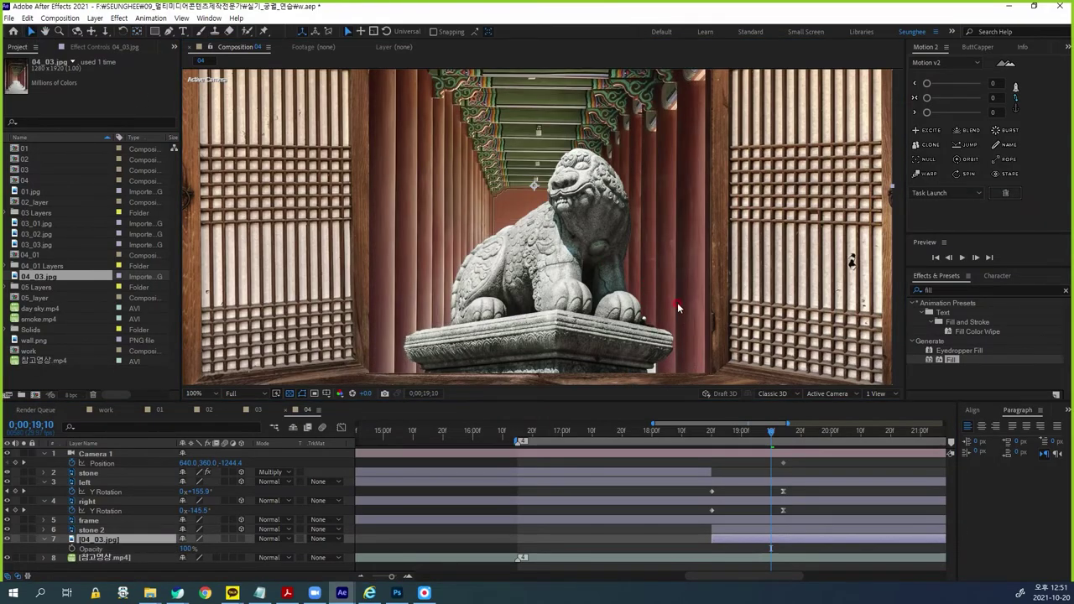
left_click(107, 544)
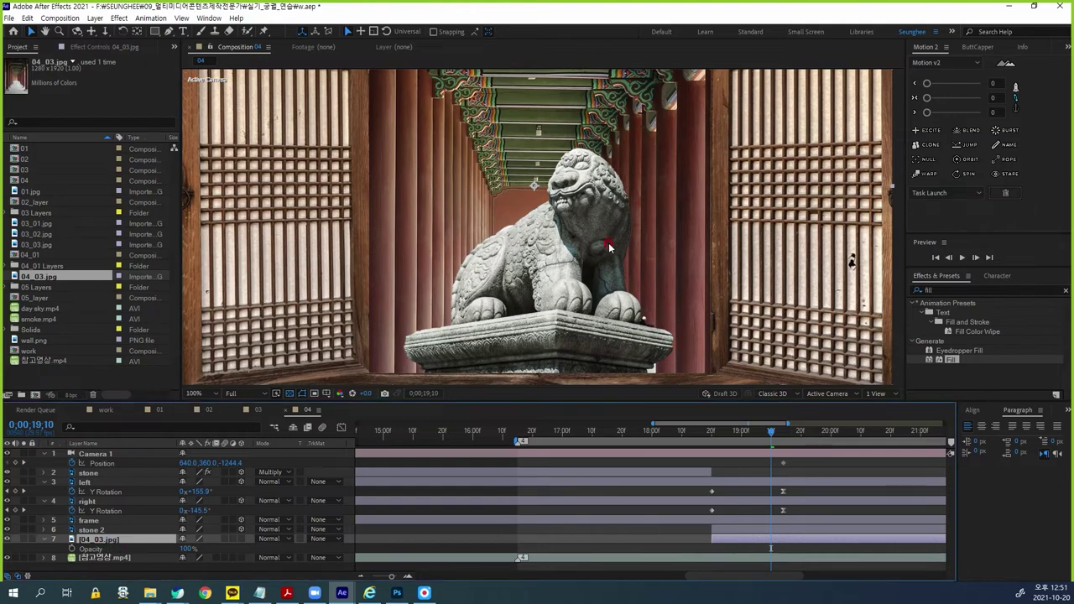
left_click_drag(633, 255, 618, 250)
left_click_drag(518, 228, 632, 233)
left_click(147, 543)
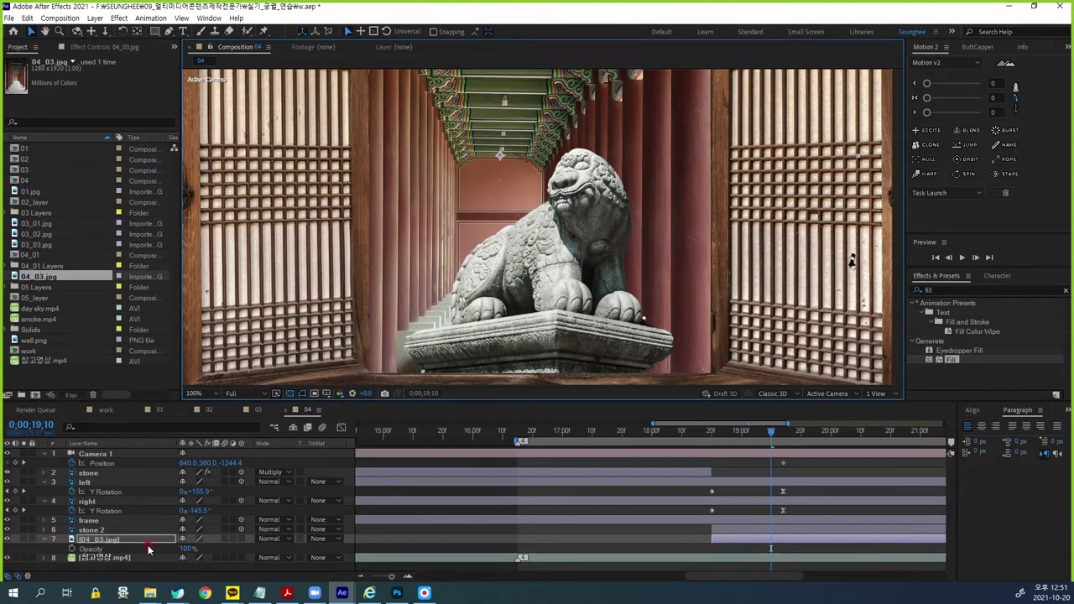
Step: Compare the background's position with the soloed reference video and nudge 04_03.jpg slightly further left
left_click(23, 558)
left_click(23, 558)
left_click(750, 267)
left_click_drag(698, 277, 683, 284)
left_click(657, 289)
left_click(97, 540)
left_click(31, 540)
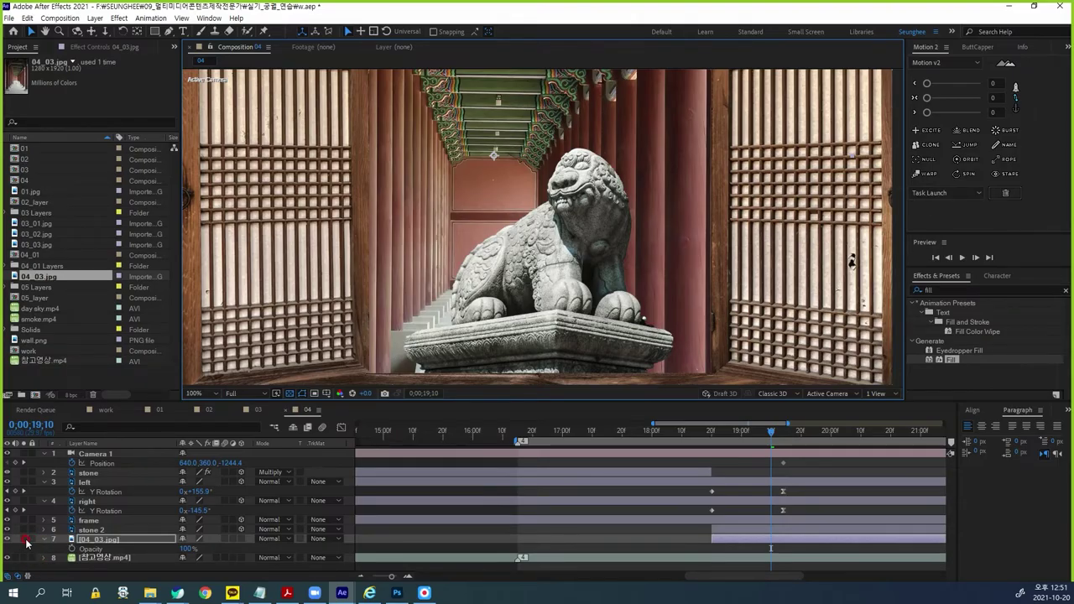
Step: Solo the reference video for comparison and scale the 04_03.jpg background layer to 107%
left_click(26, 559)
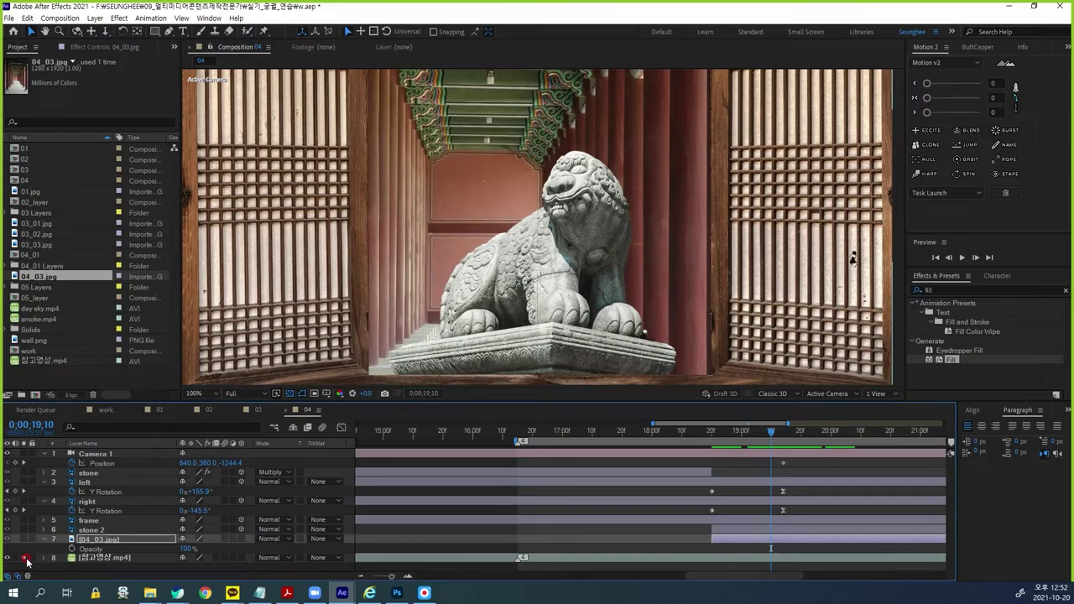
left_click(63, 542)
left_click(89, 542)
key("shift+s")
left_click(217, 548)
left_click_drag(217, 549, 219, 549)
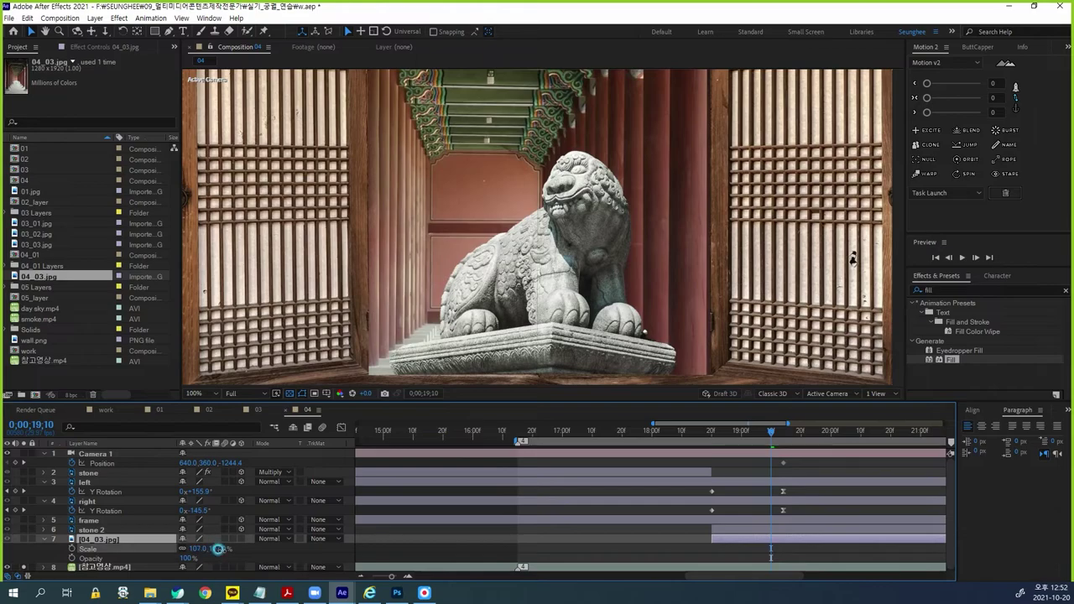
Step: Turn off the reference video's solo and collapse the 04_03.jpg layer's properties
left_click(27, 549)
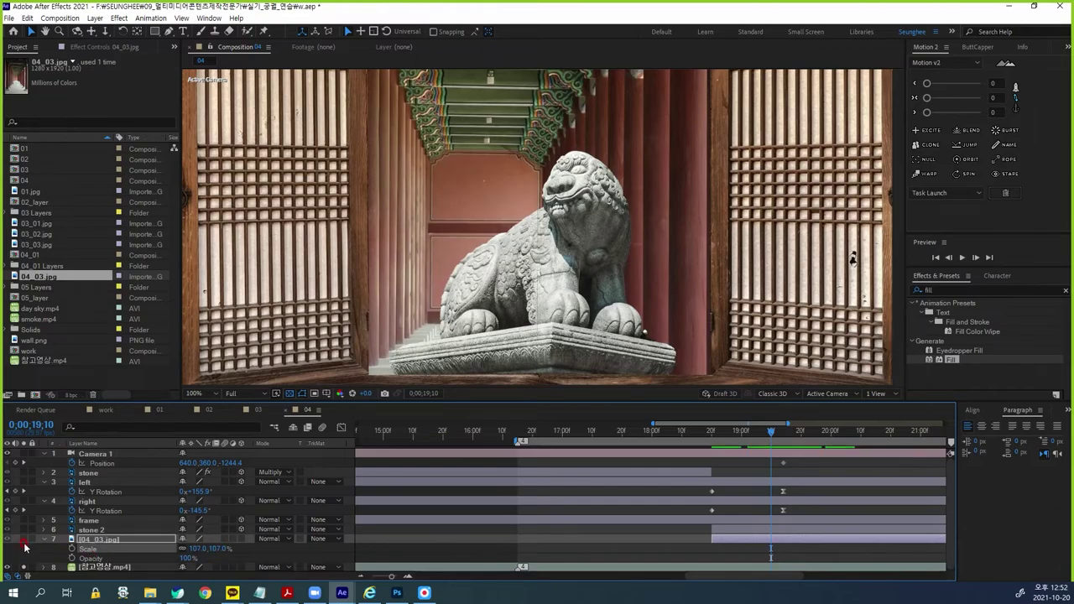
left_click(23, 539)
left_click(23, 540)
left_click(23, 567)
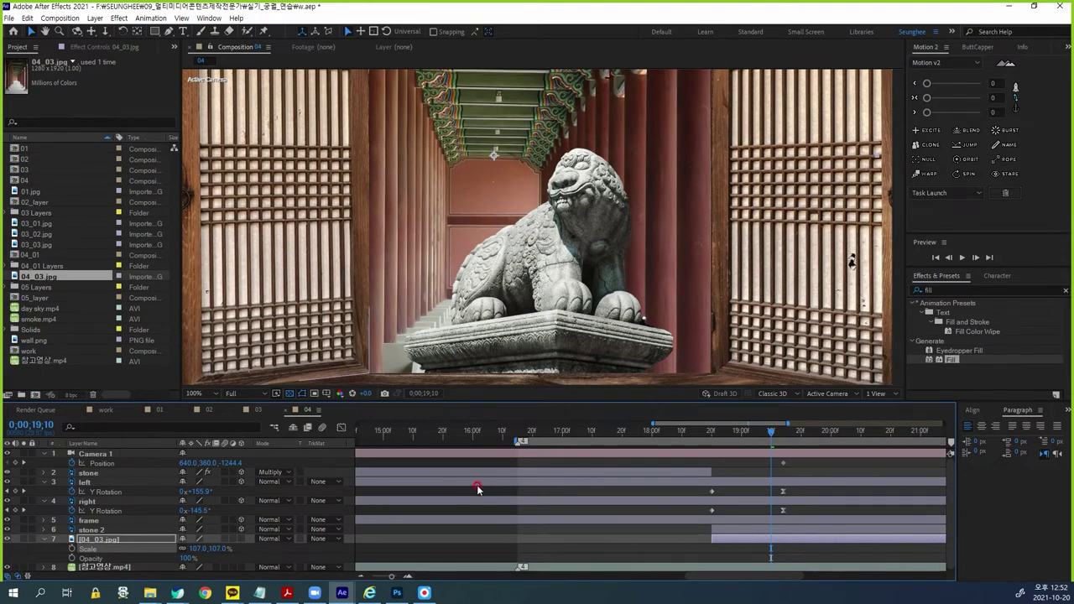
left_click(37, 543)
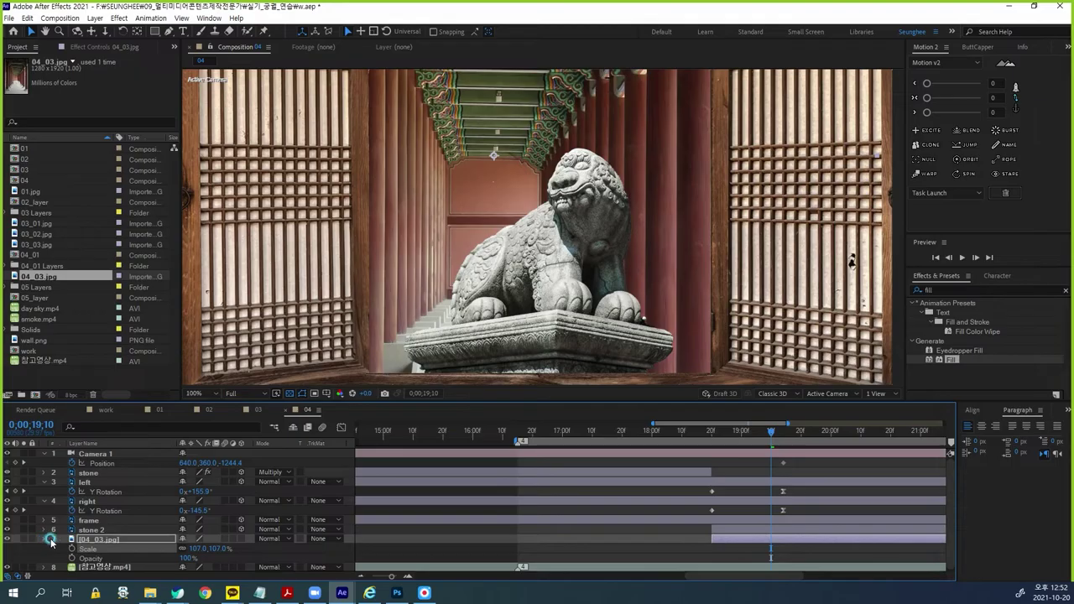
left_click(50, 543)
left_click(18, 550)
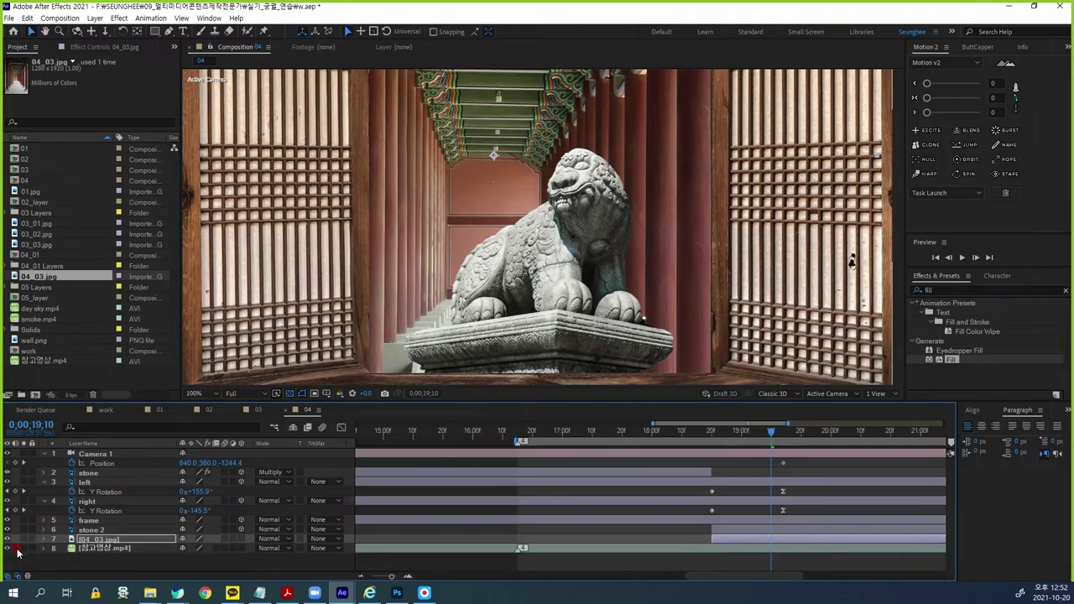
Step: Select Camera 1, find the end of the push-in in the soloed reference video, and leave the playhead at 0;00;20;02
left_click(827, 424)
left_click(771, 433)
left_click(101, 454)
left_click_drag(771, 436, 828, 436)
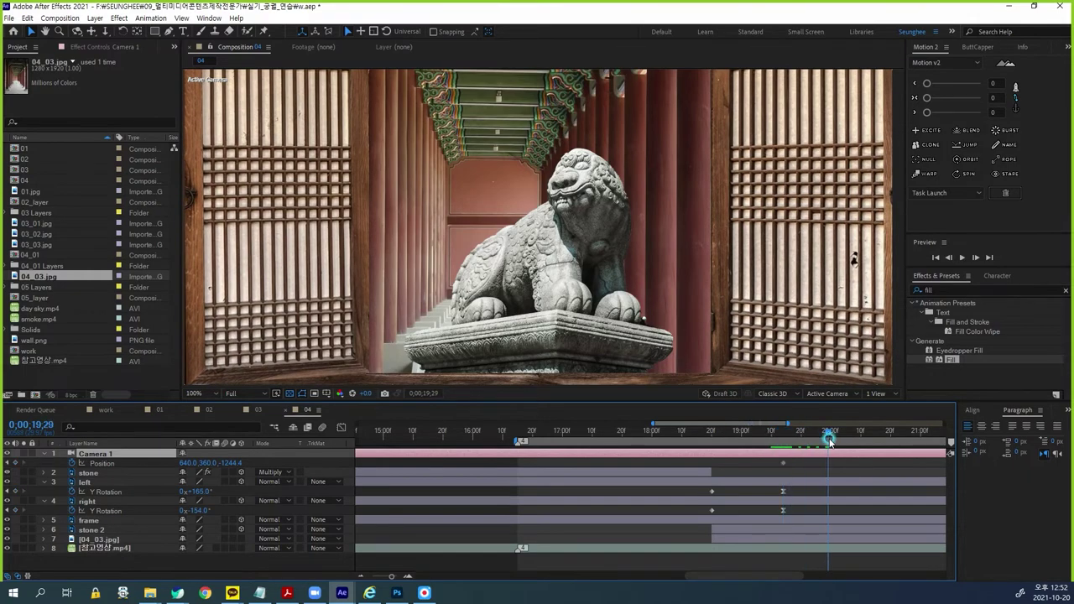
left_click(24, 550)
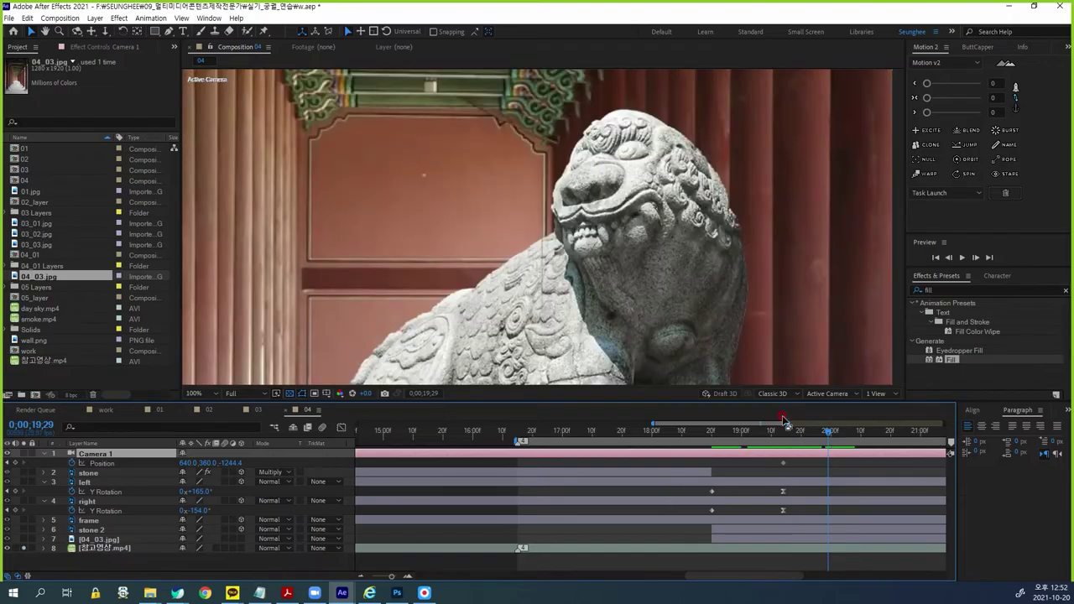
left_click_drag(837, 436, 849, 437)
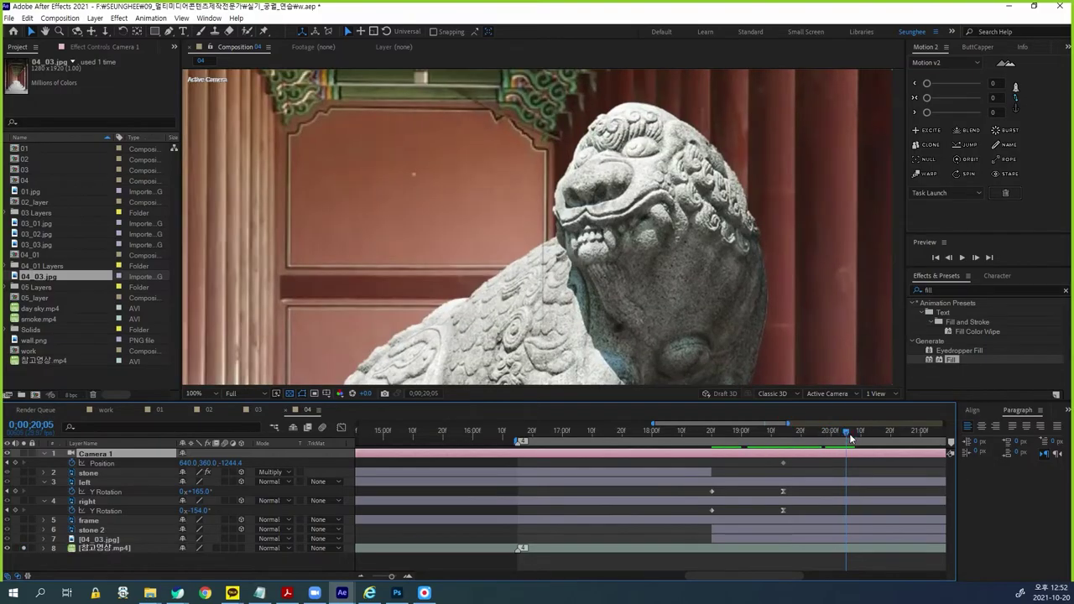
key("Page_Up")
key("Page_Up")
key("Page_Up")
key("Page_Up")
key("Page_Down")
left_click(25, 550)
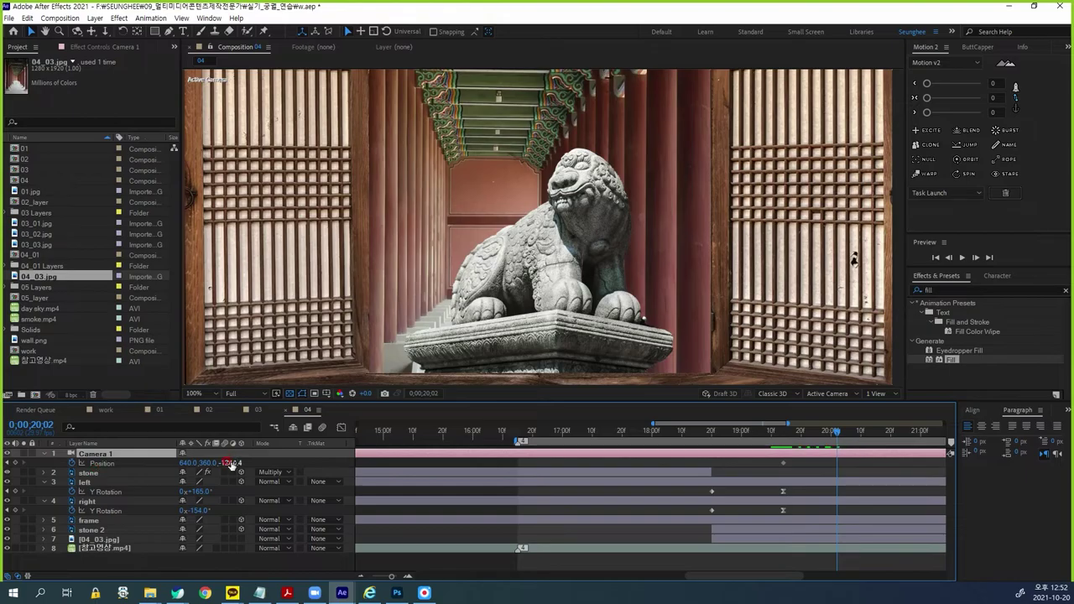
Step: Make the 04_03.jpg background a 3D layer and move Camera 1 forward to Z position -622.4 at 0;00;20;02
left_click_drag(227, 462, 356, 462)
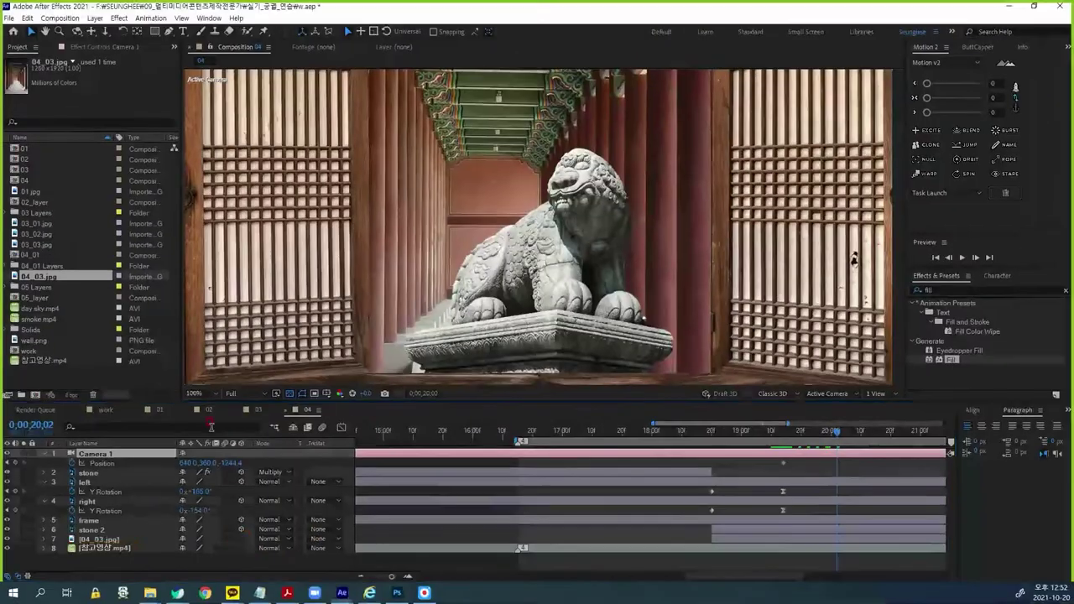
left_click(212, 427)
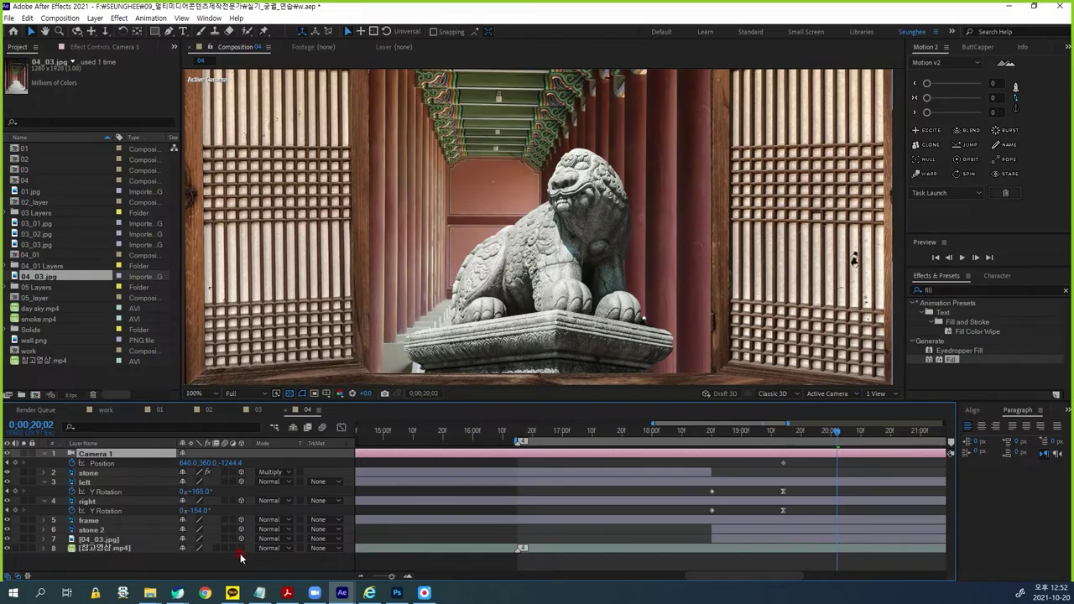
left_click_drag(233, 463, 572, 456)
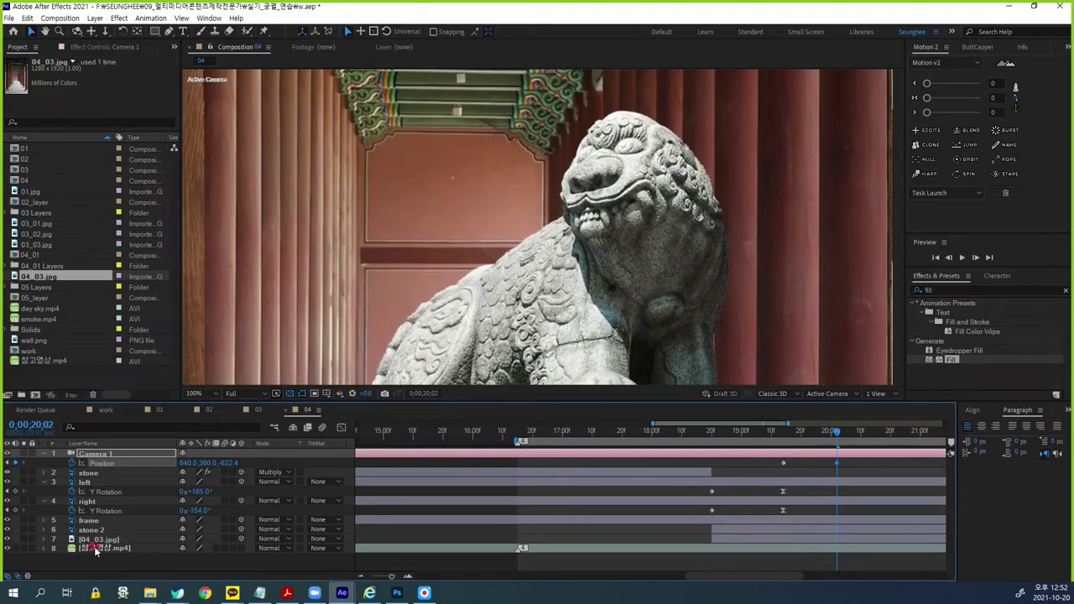
Step: Compare the framing with the soloed reference video and refine Camera 1's Z position to -504.4 at 0;00;20;02
left_click(25, 549)
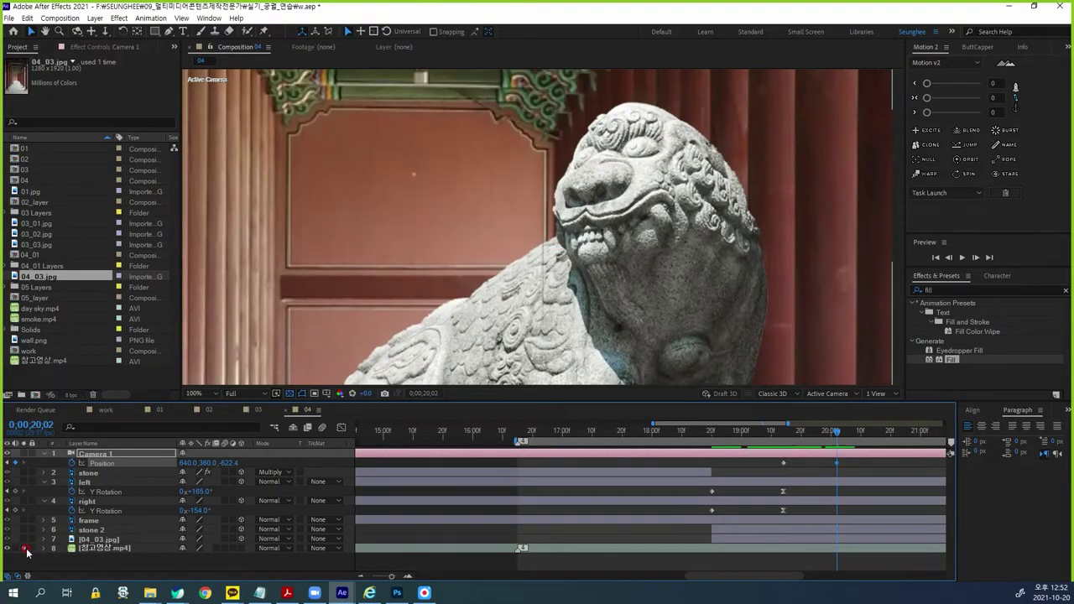
left_click(25, 549)
left_click_drag(228, 463, 264, 456)
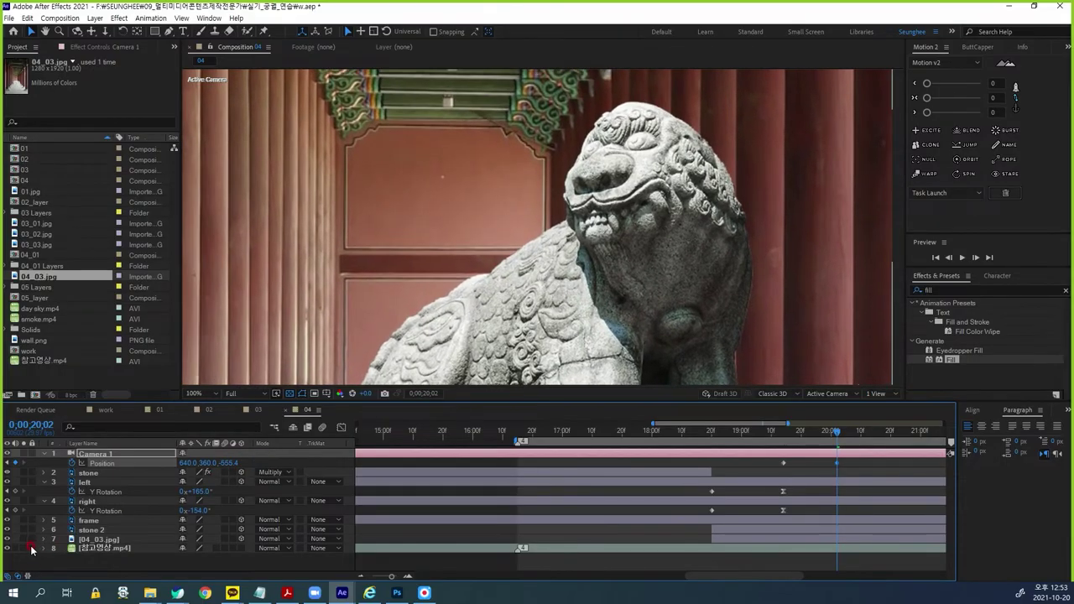
left_click(27, 551)
left_click(25, 550)
left_click_drag(228, 464, 248, 462)
left_click(24, 548)
left_click(24, 548)
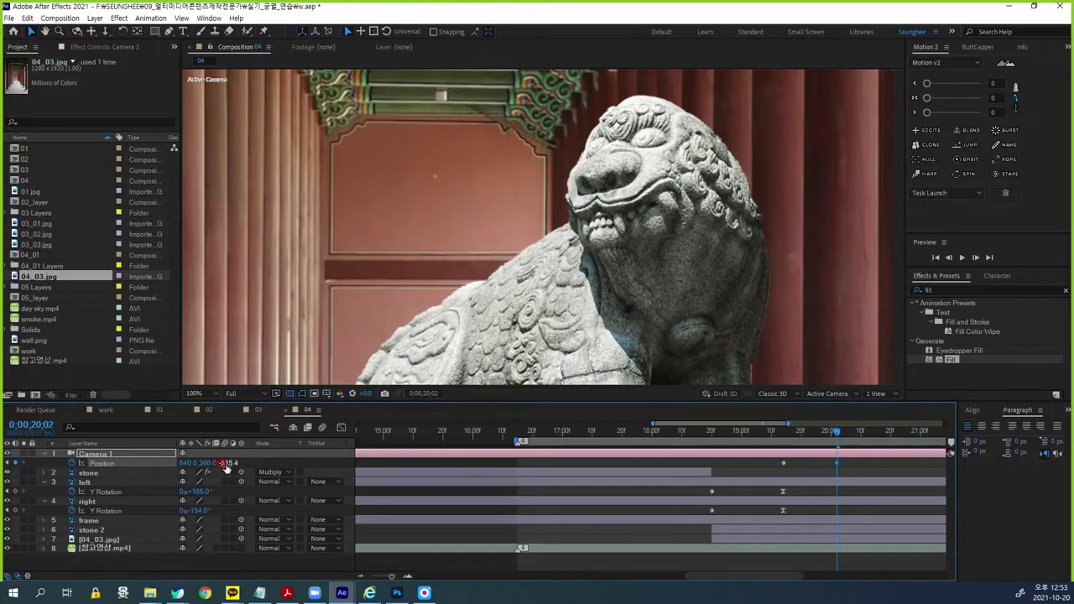
left_click_drag(225, 468, 234, 467)
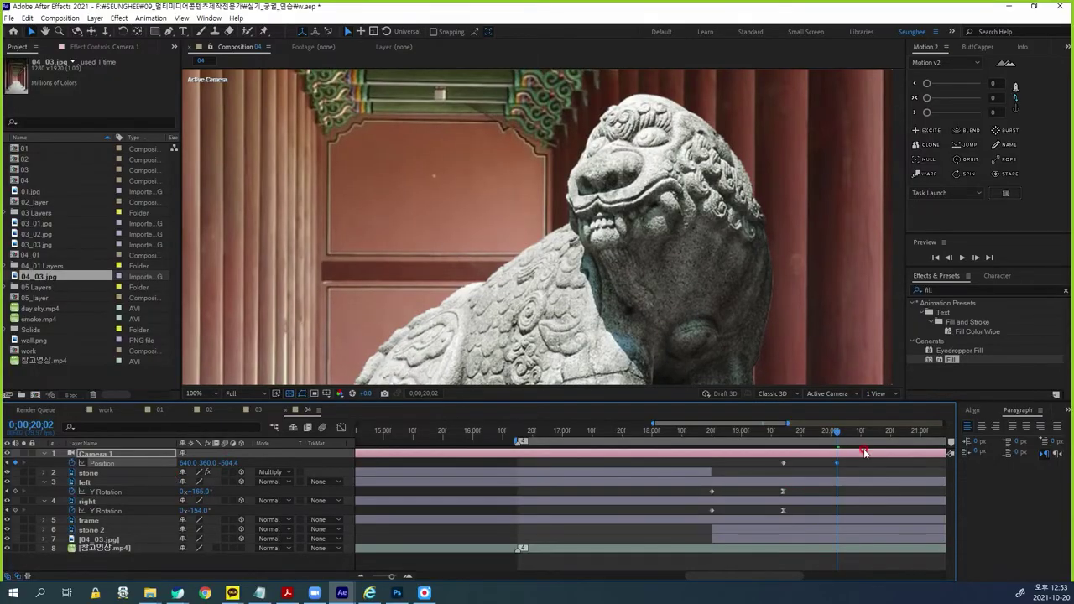
Step: Apply Easy Ease to both Camera 1 position keyframes and preview the scene from 0;00;16;15
left_click_drag(861, 464, 780, 475)
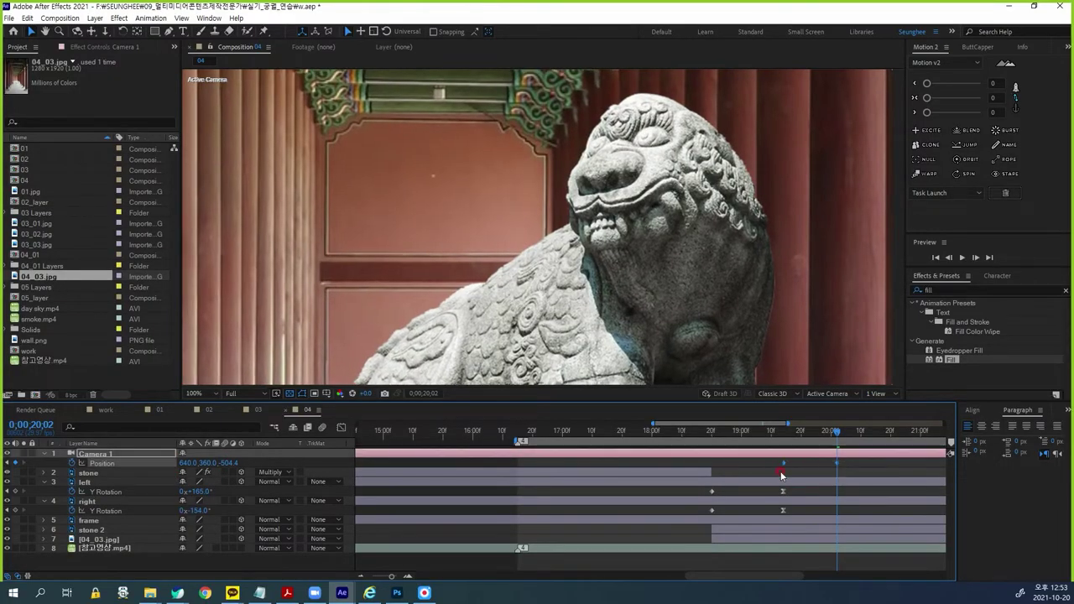
left_click_drag(652, 423, 611, 424)
left_click(621, 434)
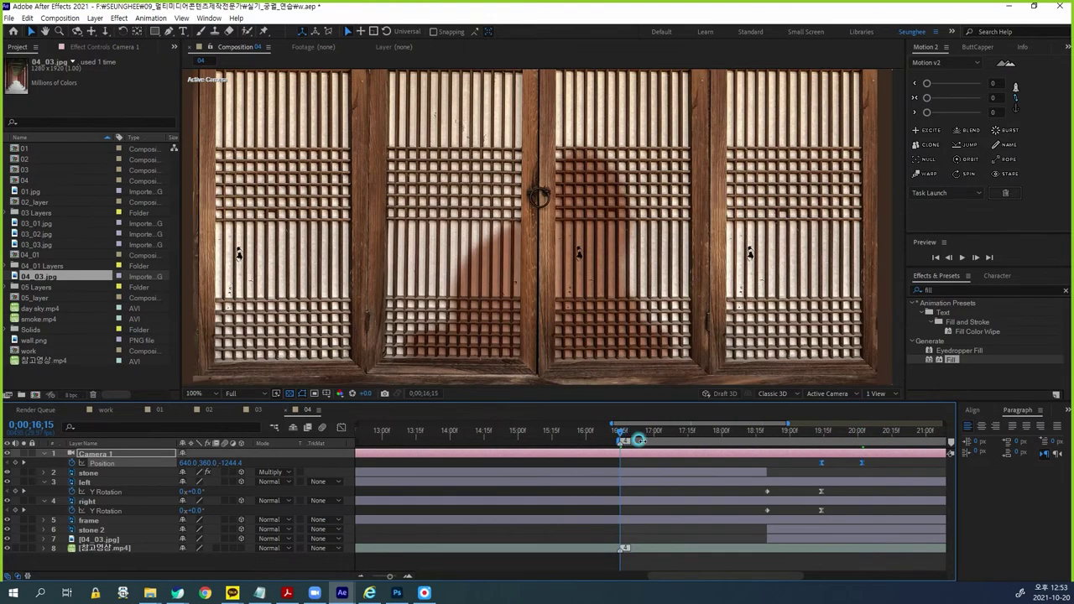
key("space")
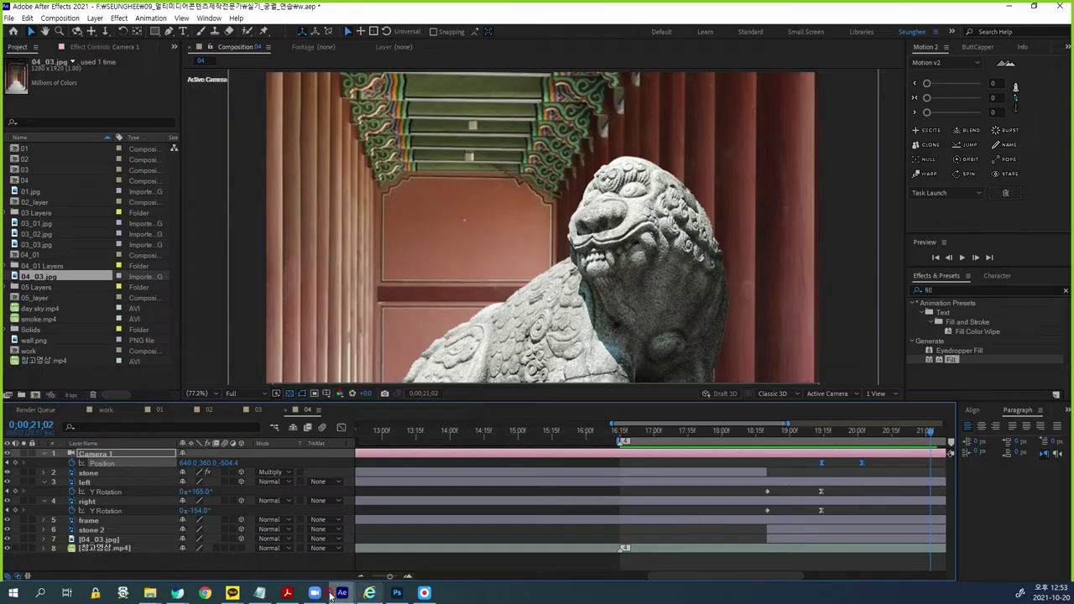
Step: Switch to the 공개문제.pdf brief in Acrobat Reader, review the requirements for scene # 04, and return to After Effects
left_click(287, 592)
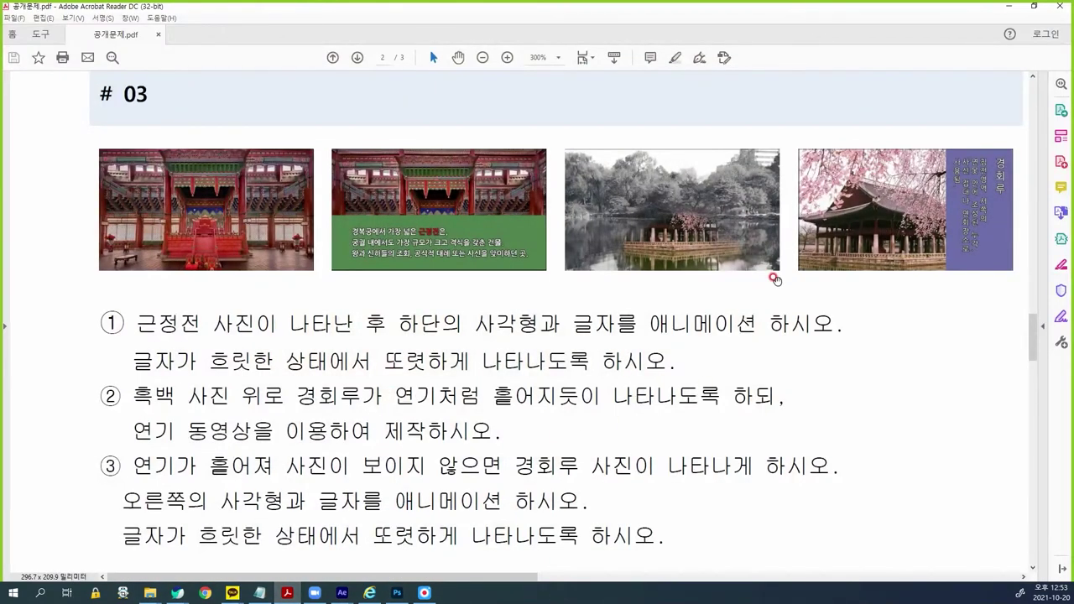
scroll(159, 518, "down", 6)
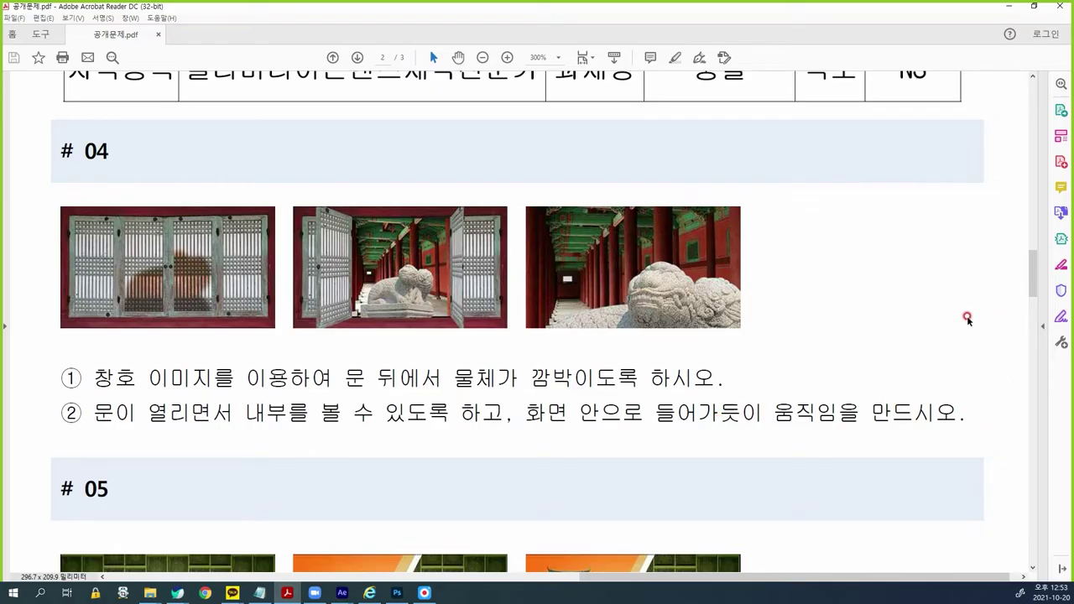
scroll(967, 314, "down", 1)
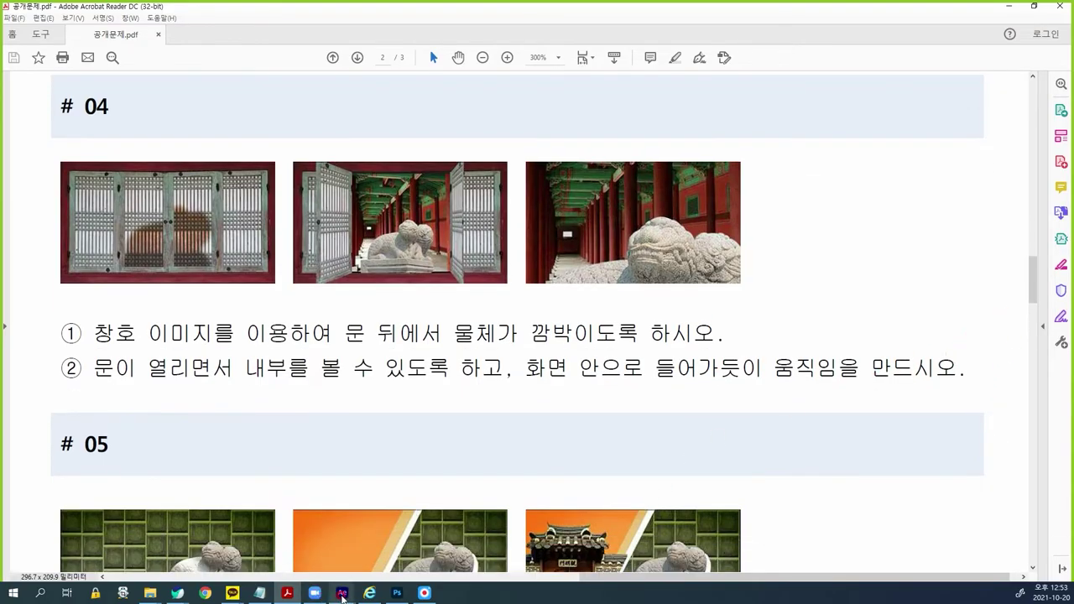
left_click(342, 592)
left_click(419, 555)
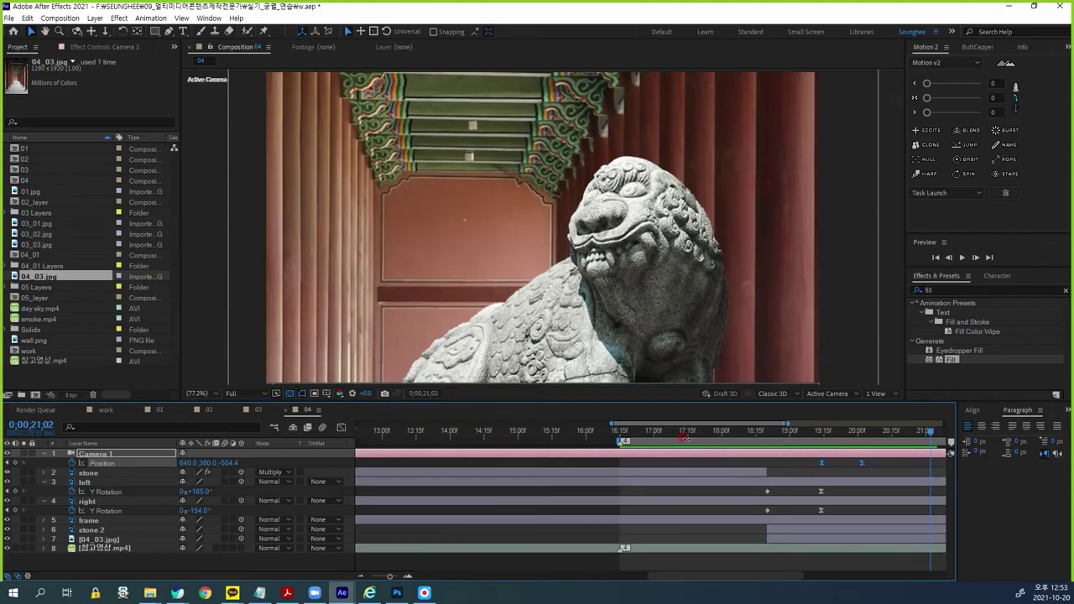
Step: Save the project with the finished scene 04
left_click_drag(756, 429, 815, 426)
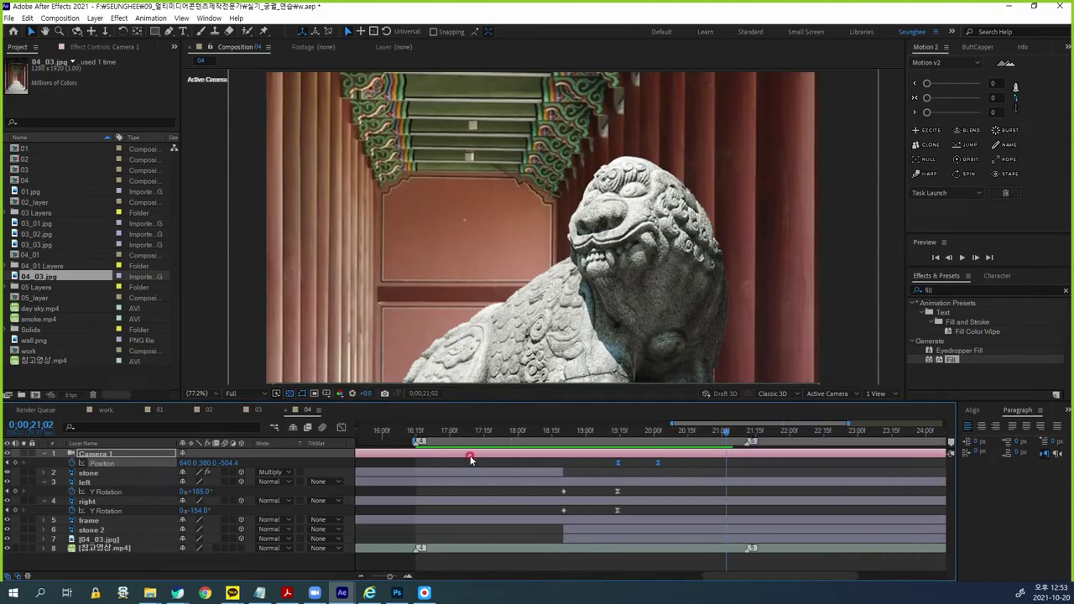
left_click(69, 382)
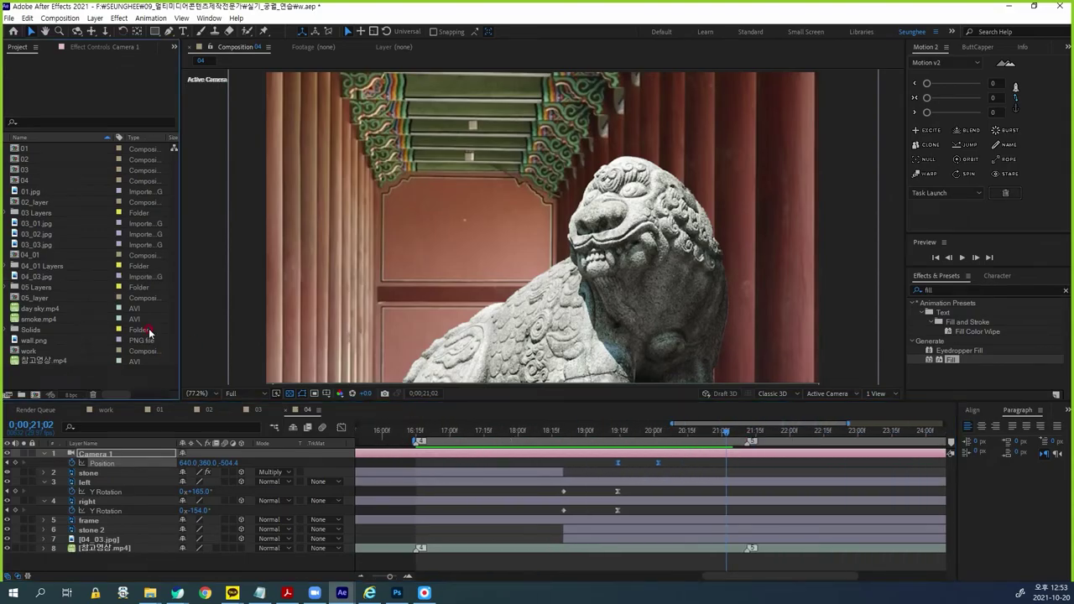
key("ctrl+s")
Step: Switch to the PDF brief and mark scene # 05's first requirement: background pattern, falling statue and light effect
left_click(288, 591)
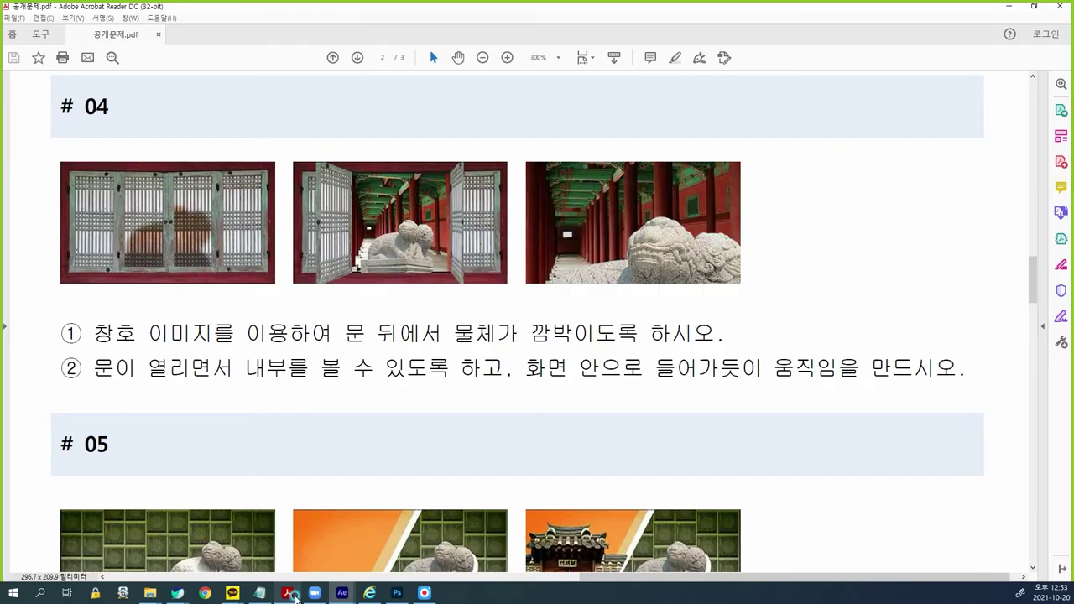
scroll(412, 438, "down", 5)
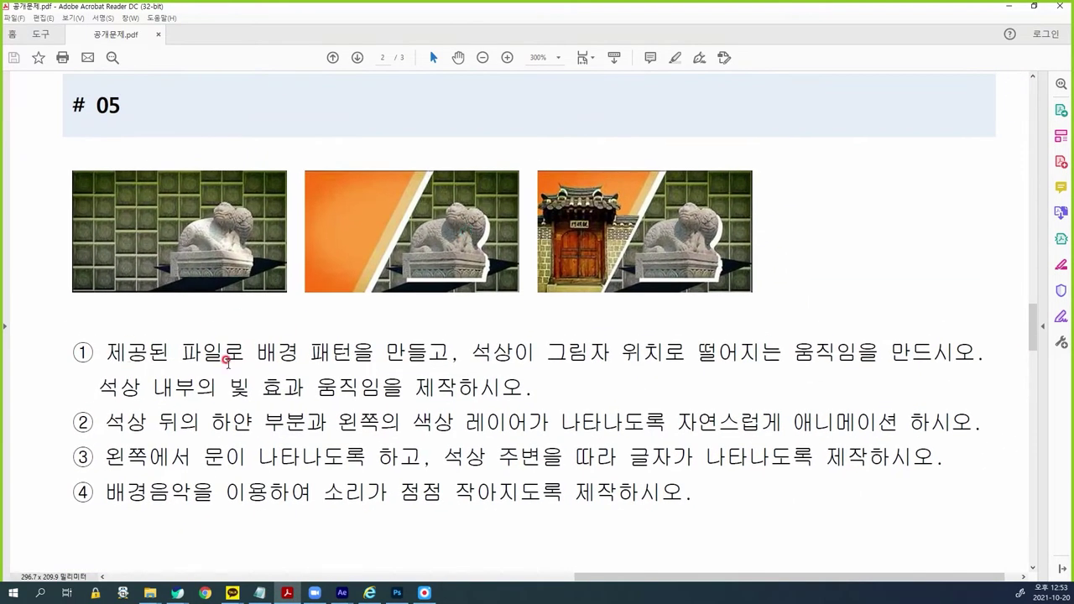
mouse_move(363, 369)
left_mouse_down()
mouse_move(287, 371)
mouse_move(386, 368)
left_mouse_up()
left_click_drag(477, 359, 658, 361)
left_click_drag(458, 132, 454, 176)
mouse_move(229, 155)
left_mouse_down()
mouse_move(193, 218)
mouse_move(266, 216)
left_mouse_up()
mouse_move(101, 409)
left_mouse_down()
mouse_move(273, 399)
mouse_move(302, 386)
mouse_move(284, 407)
left_mouse_up()
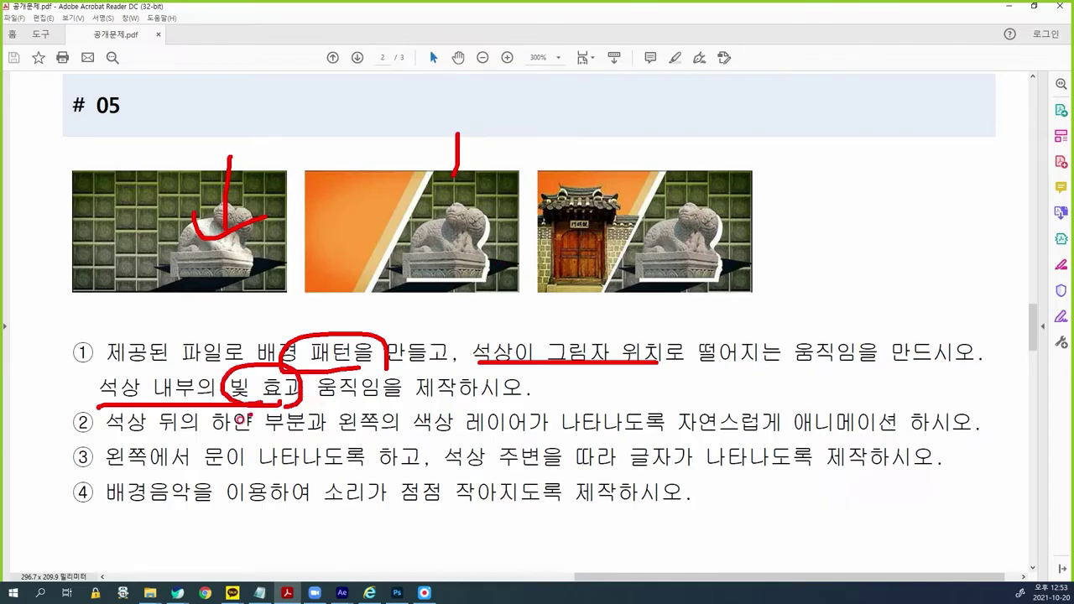
Step: Mark scene # 05's second requirement: the white area behind the statue and the animated colour layers beside it
left_click_drag(105, 437, 270, 437)
left_click_drag(377, 286, 397, 305)
left_click_drag(335, 412, 307, 436)
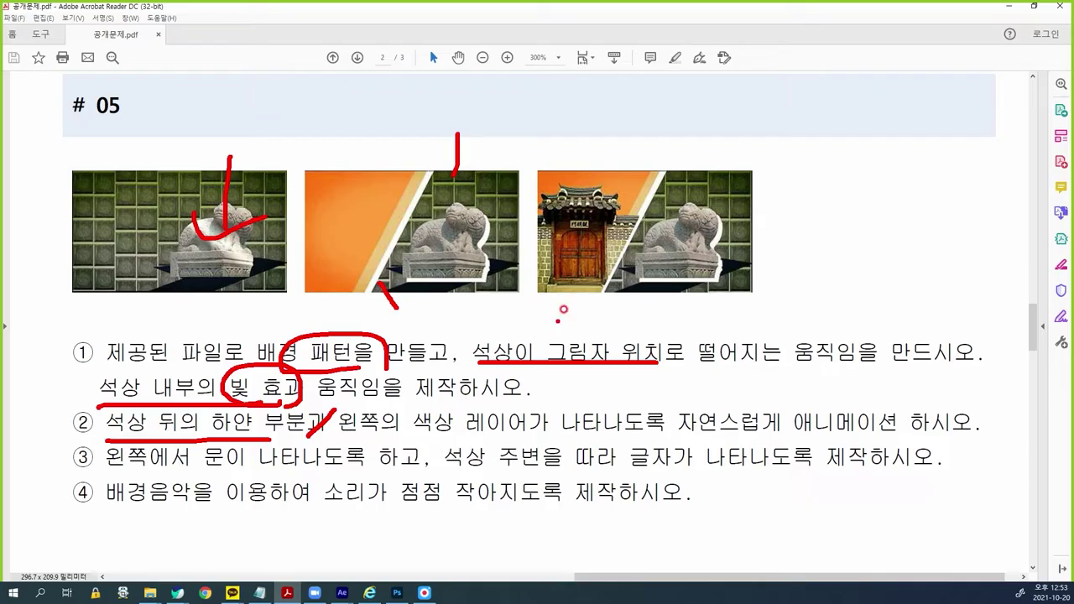
mouse_move(484, 275)
left_mouse_down()
mouse_move(473, 285)
mouse_move(485, 269)
left_mouse_up()
left_click_drag(361, 401, 326, 433)
mouse_move(429, 177)
left_mouse_down()
mouse_move(436, 150)
mouse_move(395, 141)
left_mouse_up()
left_click_drag(701, 429, 883, 423)
Step: Mark the requirements for the door, text around the statue and background music, then clear all annotations
left_click_drag(99, 465, 369, 460)
left_click_drag(568, 245, 616, 254)
left_click_drag(452, 468, 604, 459)
mouse_move(669, 207)
left_mouse_down()
mouse_move(730, 191)
mouse_move(729, 282)
left_mouse_up()
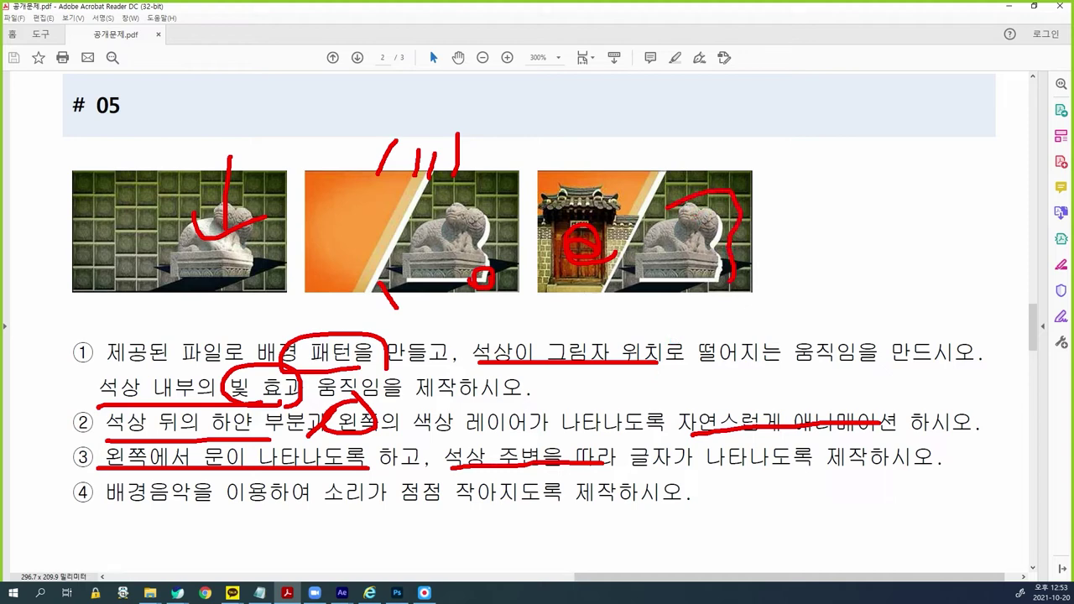
left_click_drag(128, 508, 364, 511)
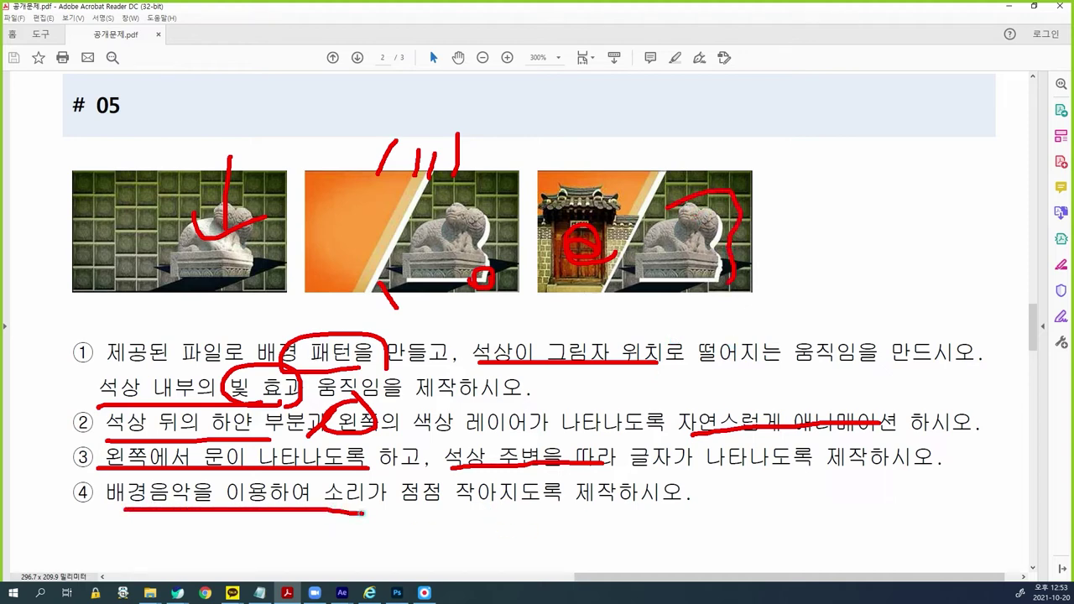
mouse_move(483, 524)
left_mouse_down()
mouse_move(504, 525)
mouse_move(491, 531)
left_mouse_up()
key("e")
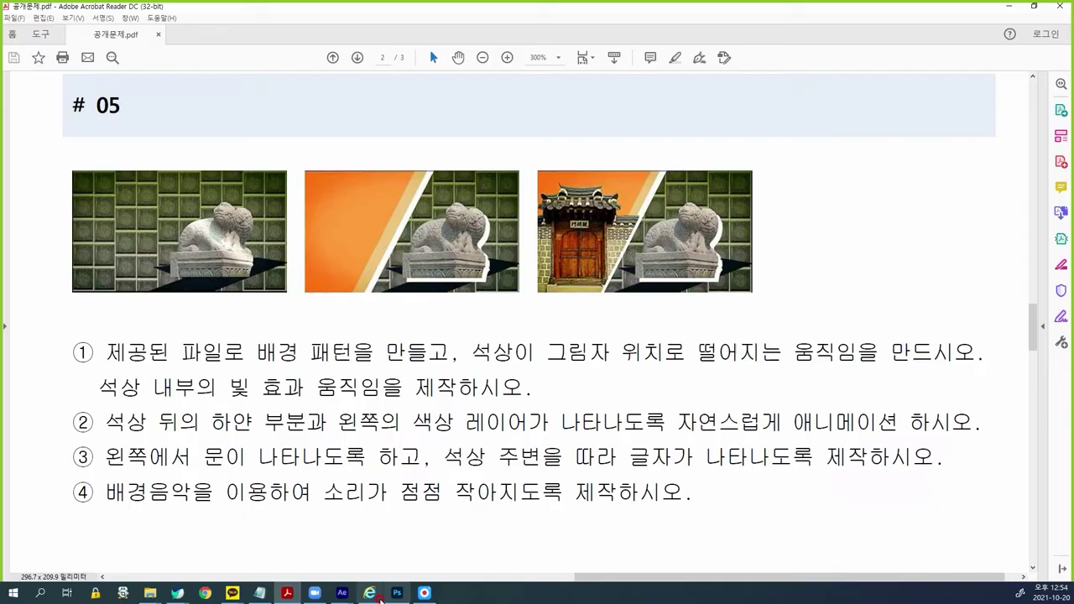
Step: Switch to After Effects and duplicate composition 04 in the project
mouse_move(341, 592)
left_click(409, 528)
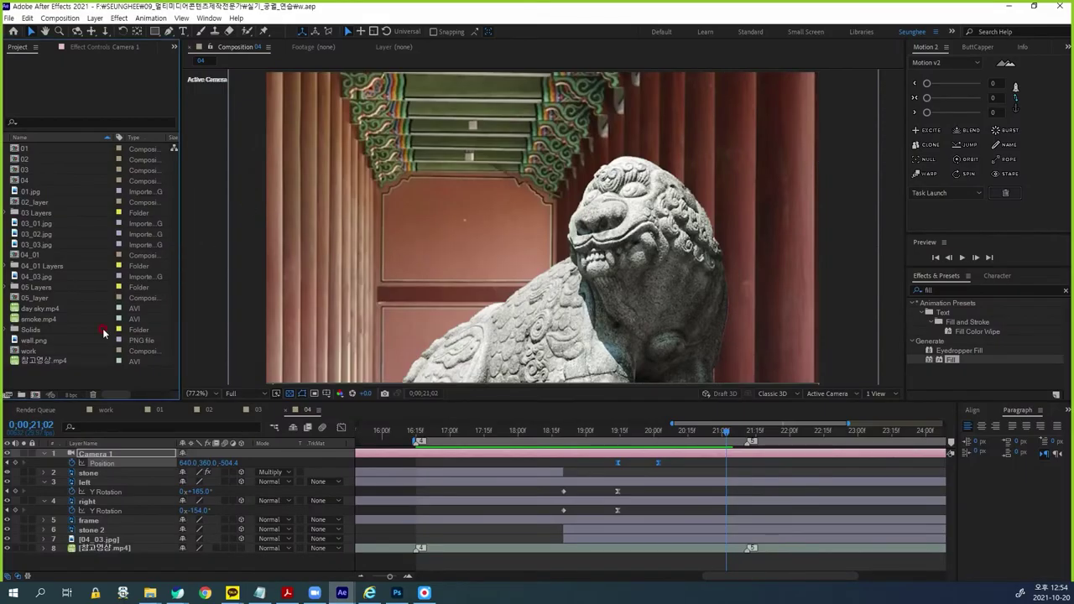
left_click(25, 183)
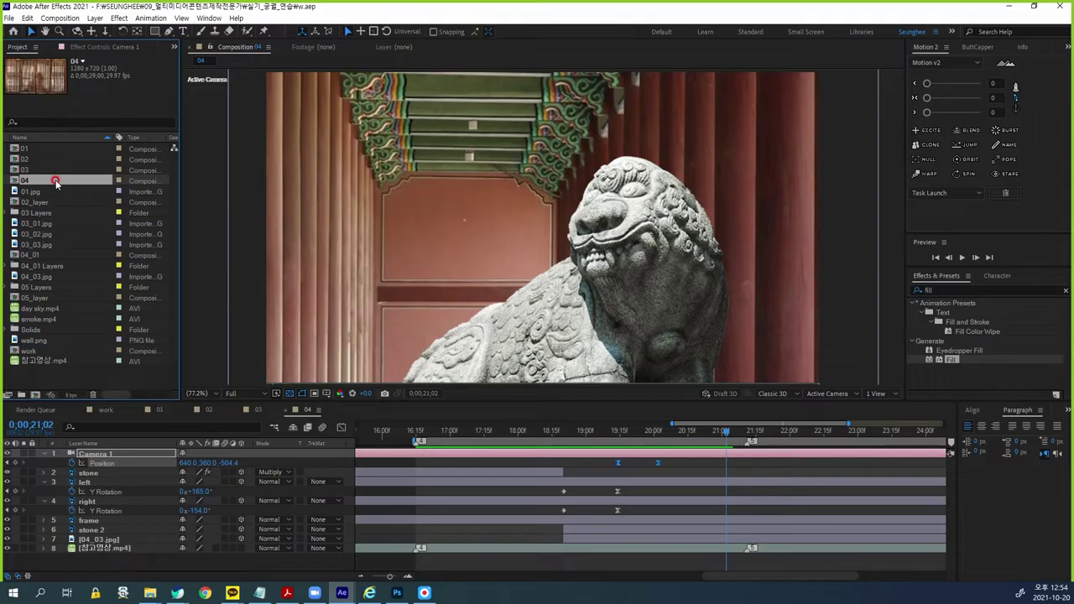
key("ctrl+d")
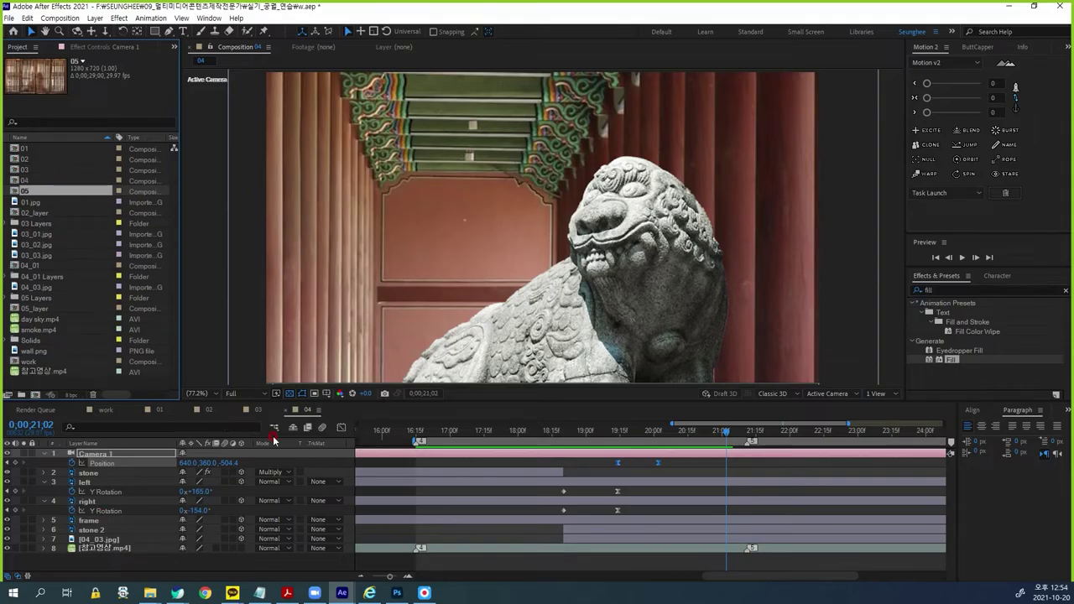
Step: Open composition 05 and place the playhead at the scene 05 marker, 0;00;21;11, with the timeline magnified around it
left_click(8, 548)
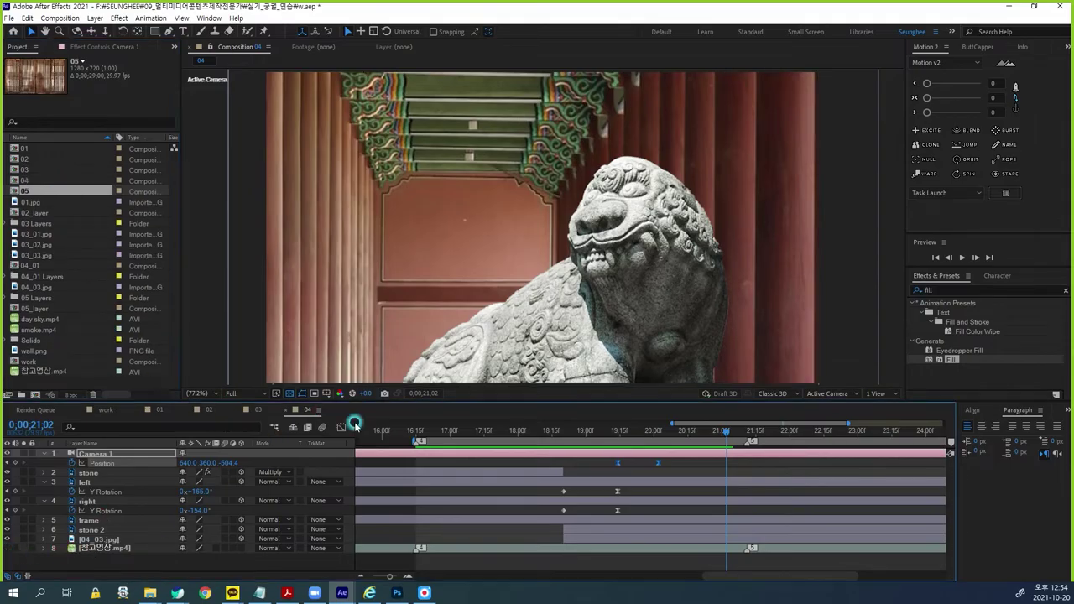
key("KP_Enter")
left_click(677, 464)
left_click_drag(734, 435, 811, 433)
key("=")
key("=")
left_click(457, 458)
Step: Delete every layer from composition 05 except the reference video
left_click(137, 552)
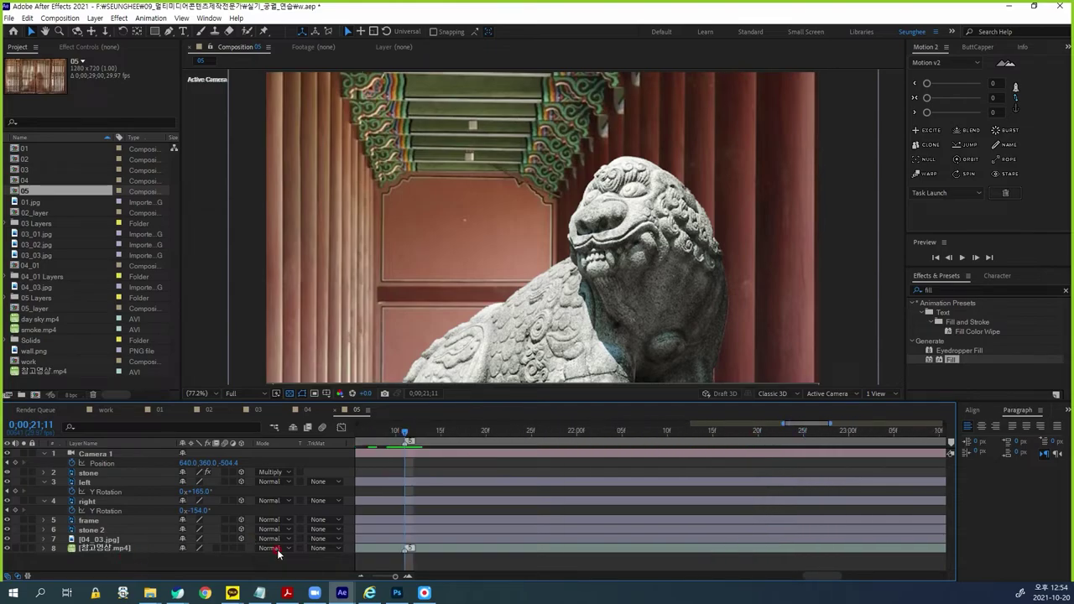
left_click(90, 563)
left_click(94, 544)
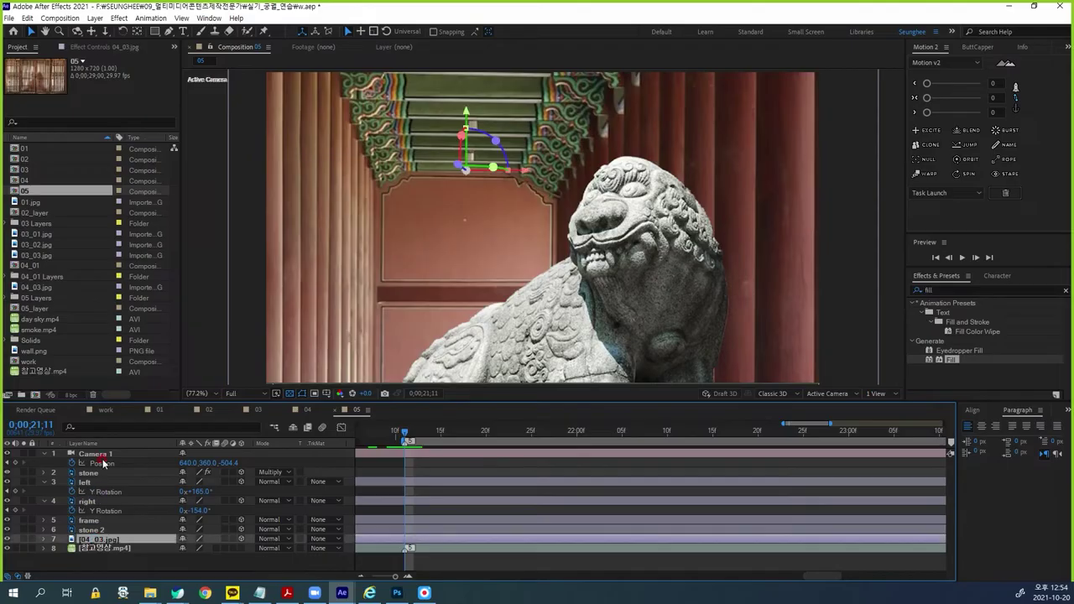
left_click(100, 454, "shift")
left_click(243, 525)
key("Delete")
left_click(209, 535)
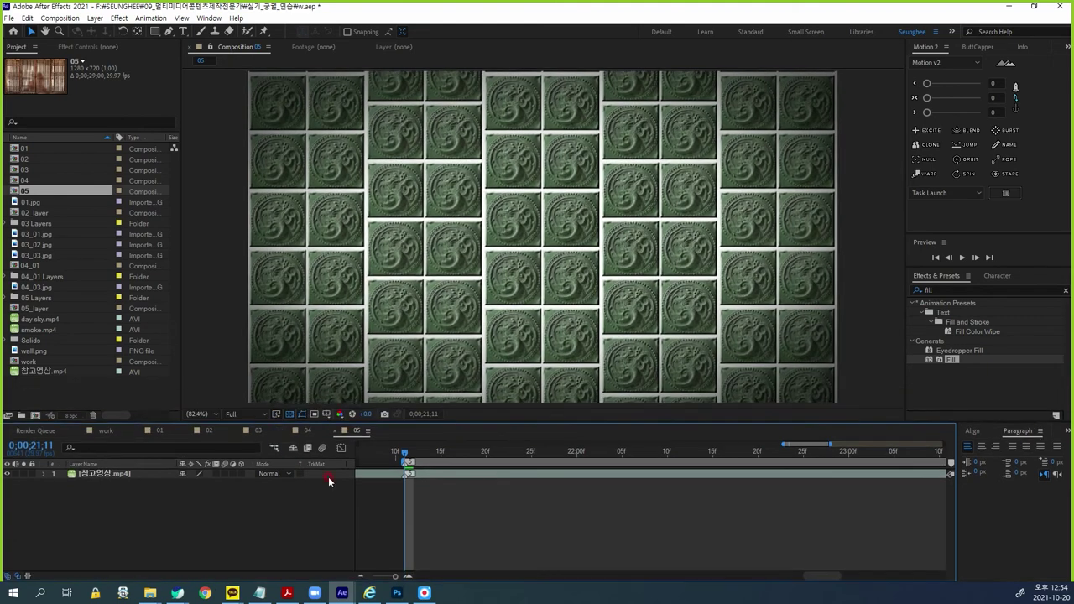
Step: Switch to Photoshop and hide Layer 4 and Layer 5 in 05.psd, leaving only the carved tile shown
left_click(398, 594)
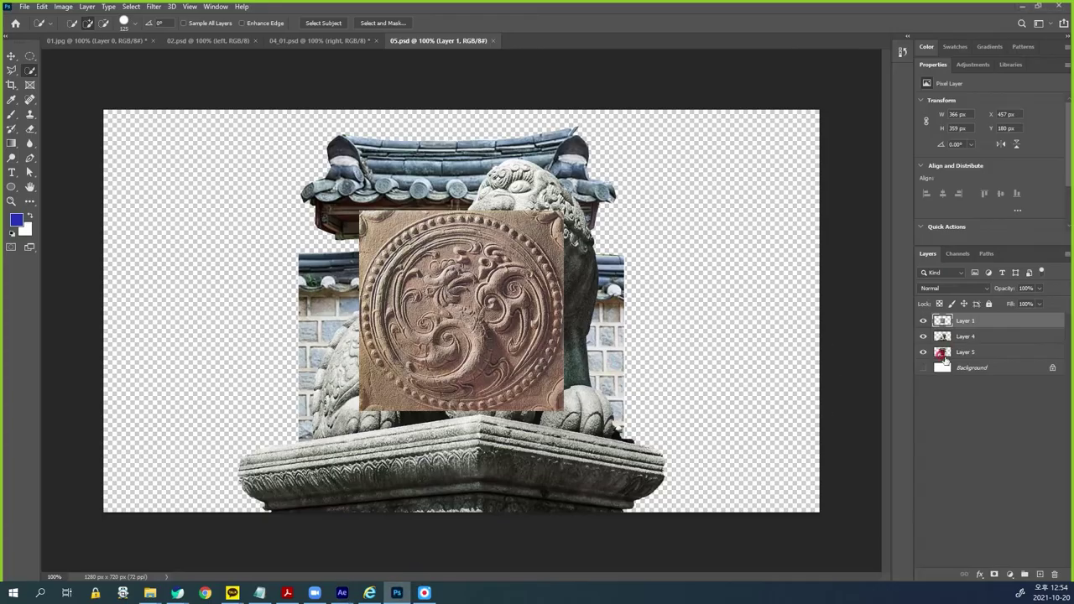
left_click_drag(923, 335, 923, 354)
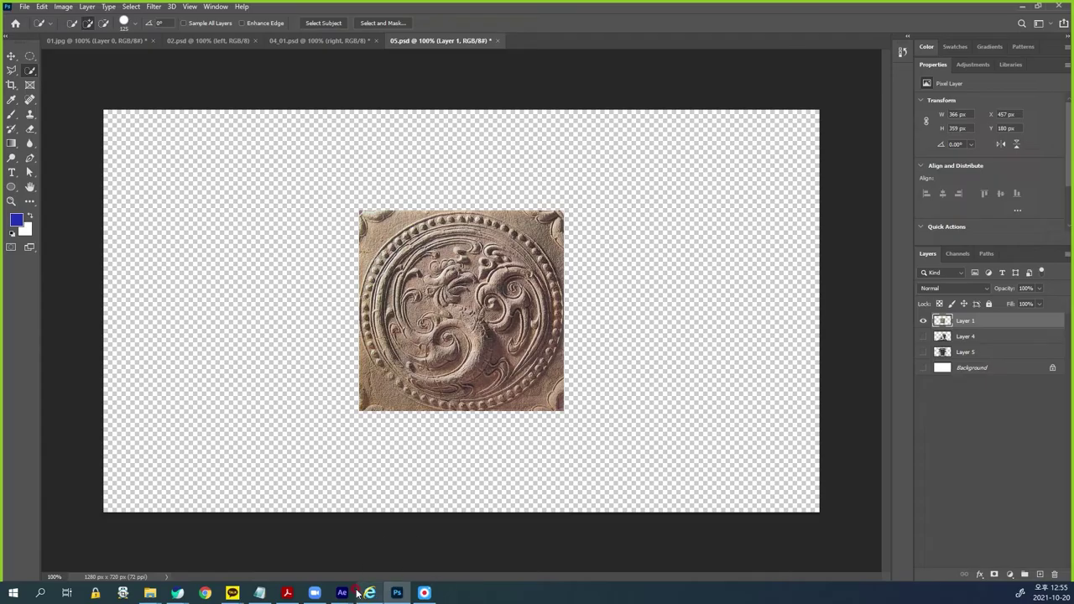
Step: Examine the reference tile pattern in After Effects, marking the gaps between tiles, and check it against scene # 05 in the PDF brief
mouse_move(342, 592)
left_click(395, 547)
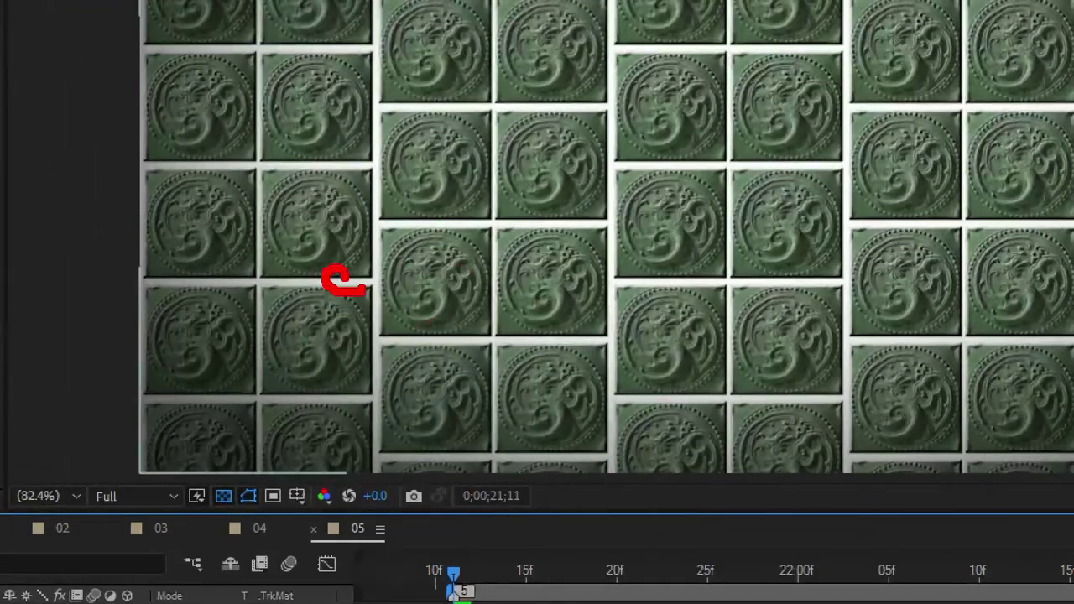
left_click_drag(344, 278, 344, 290)
left_click_drag(255, 286, 254, 284)
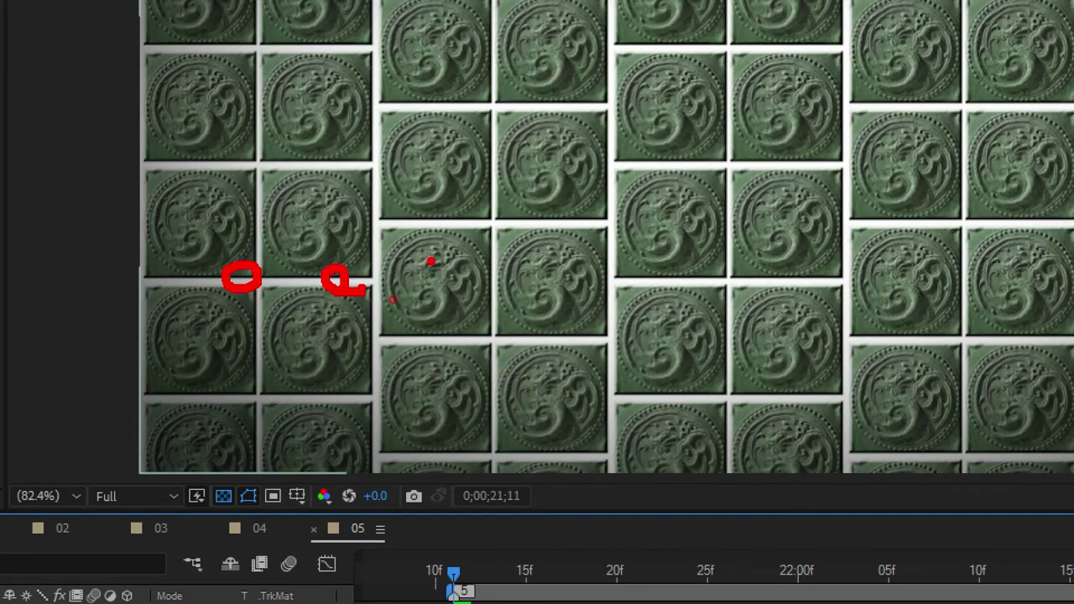
key("Escape")
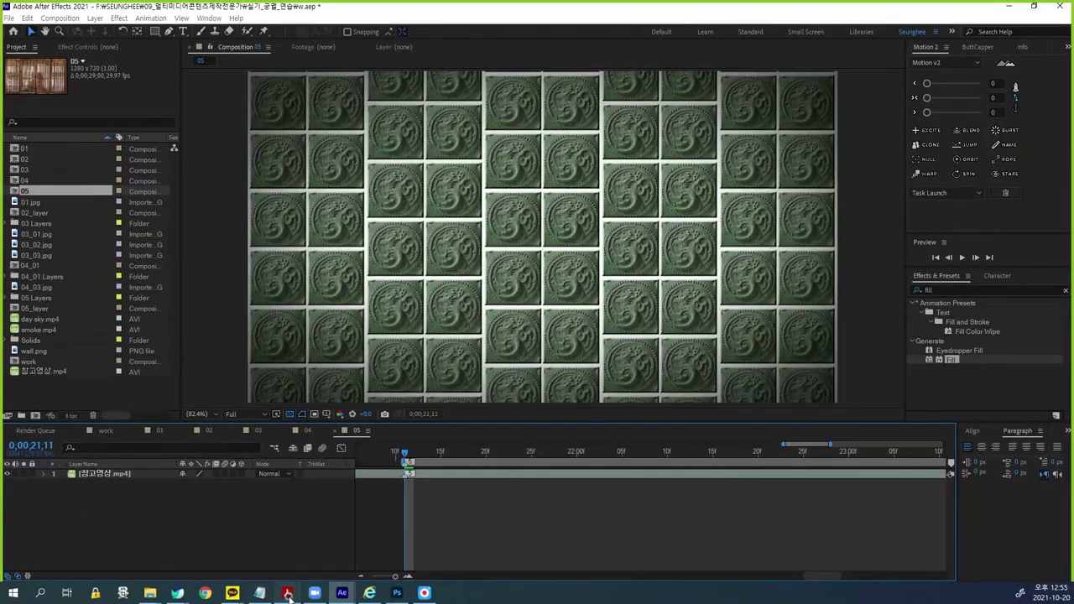
left_click(287, 592)
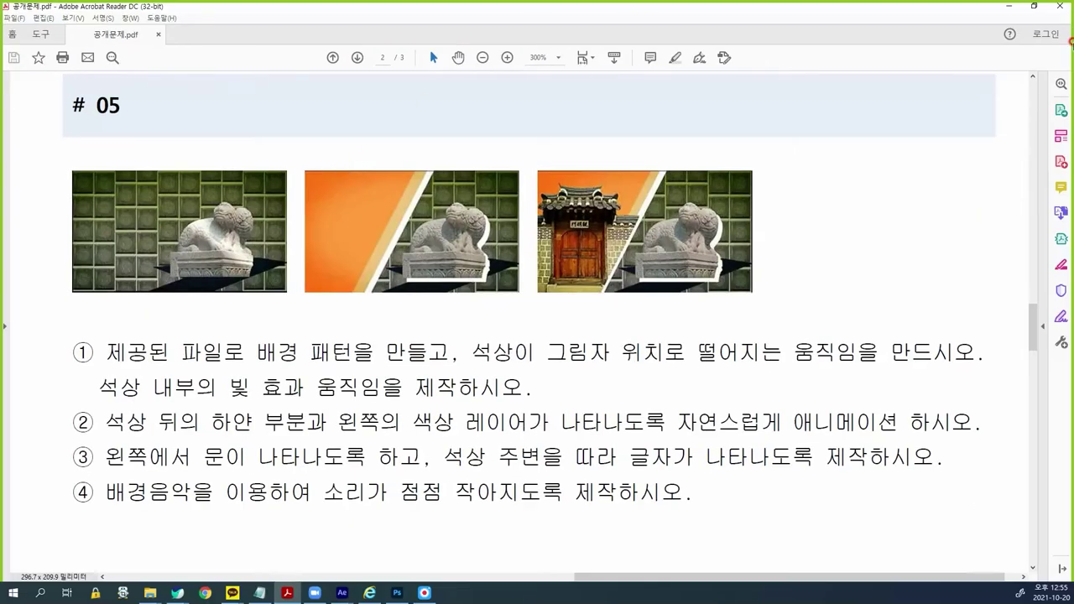
left_click(1009, 6)
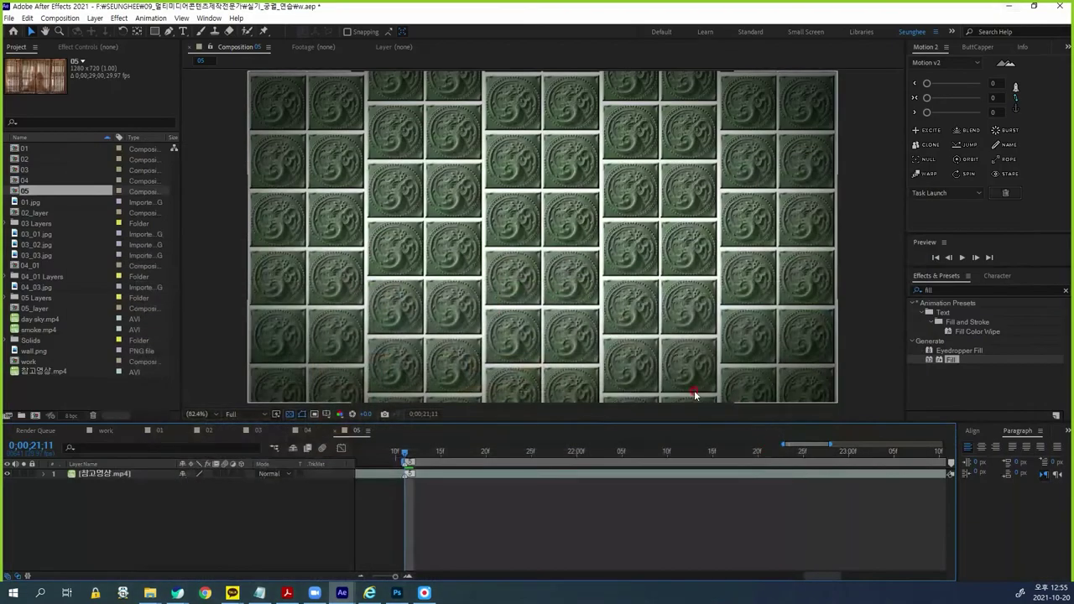
Step: Return to Photoshop, move the carved tile to the canvas's upper-left corner and place a duplicate beside it with a narrow gap
key("alt+Tab")
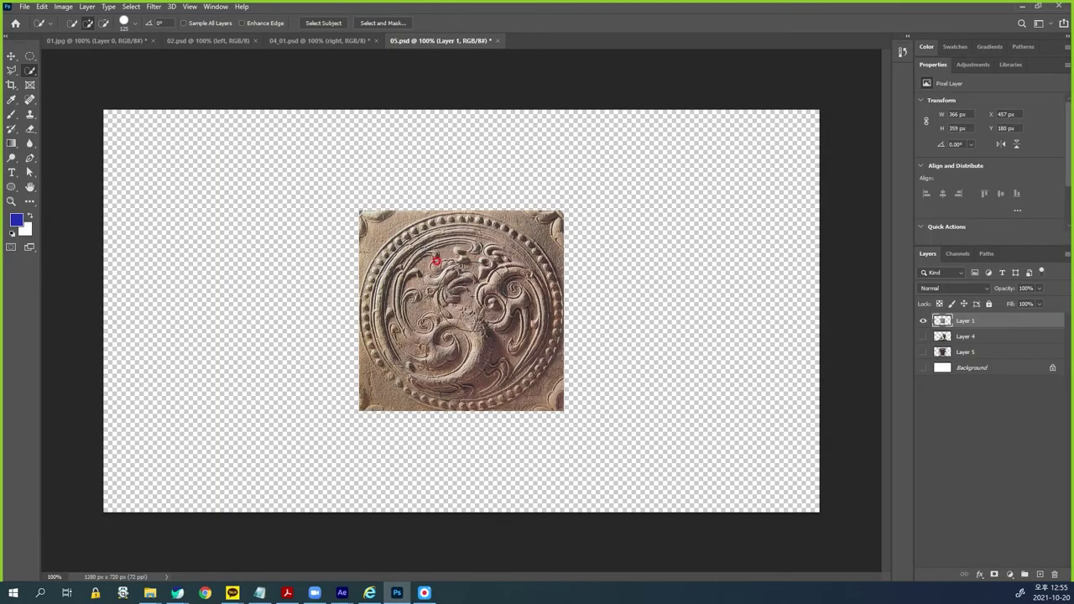
left_click(11, 56)
left_click_drag(436, 285, 205, 186)
left_click_drag(286, 234, 290, 240)
key("Up")
key("Up")
key("Up")
key("Left")
left_click_drag(232, 209, 441, 208)
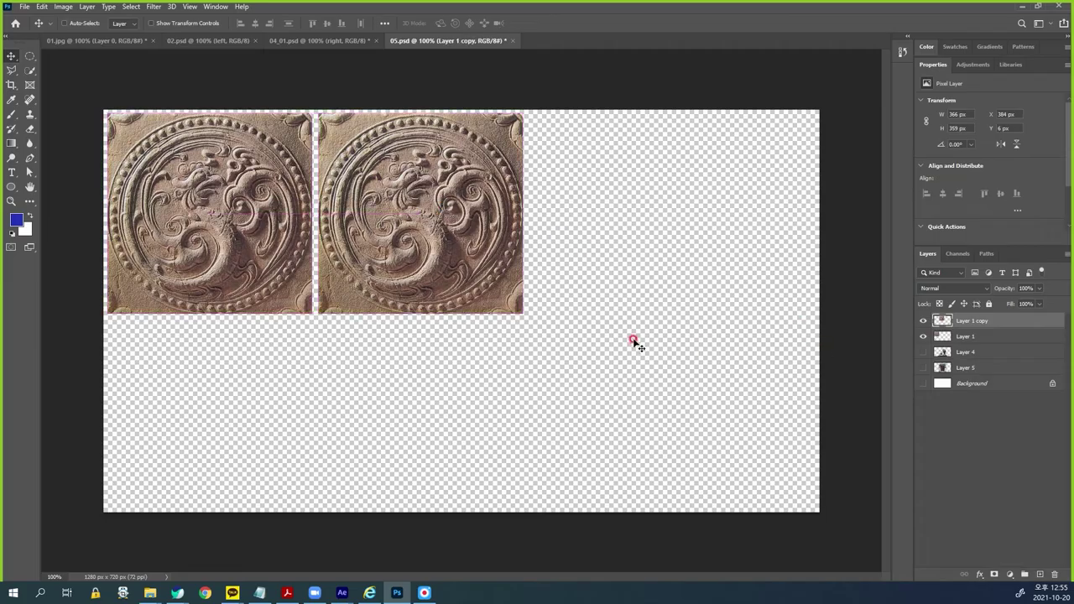
Step: Crop the canvas to about 762 × 376 px around the two tiles, leaving a narrow margin
left_click(12, 85)
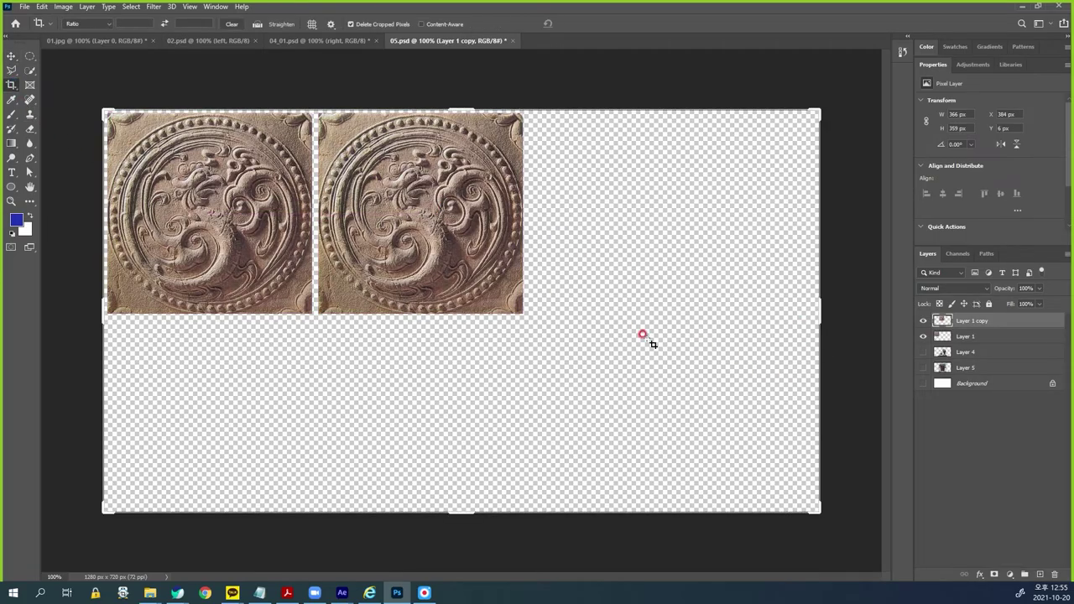
left_click_drag(812, 487, 672, 416)
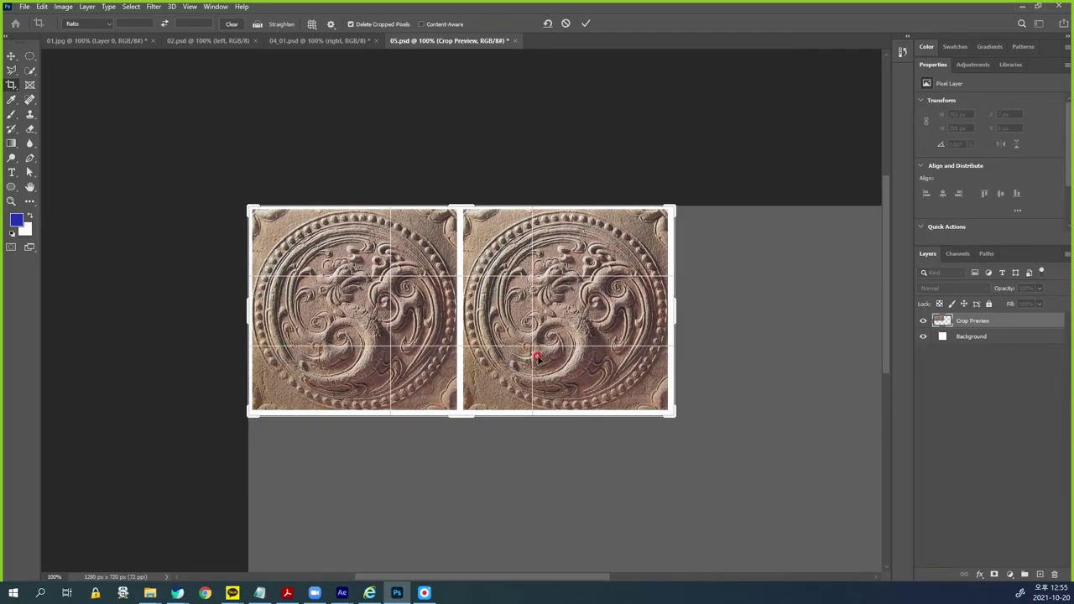
key("Return")
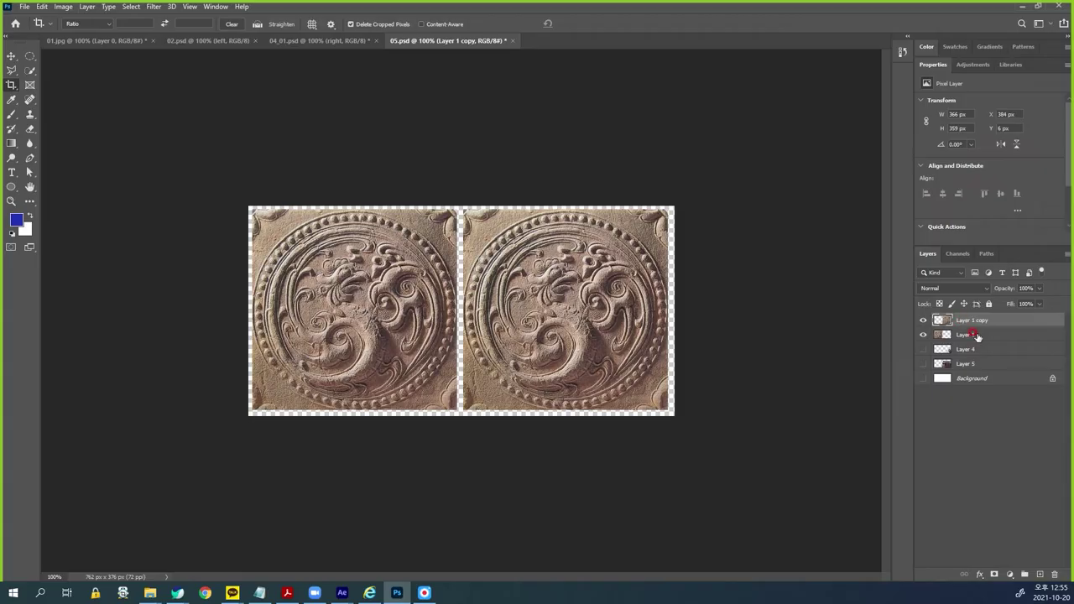
Step: Delete Layer 4 and Layer 5, and show the white Background layer
left_click(976, 349)
left_click(1039, 365, "shift")
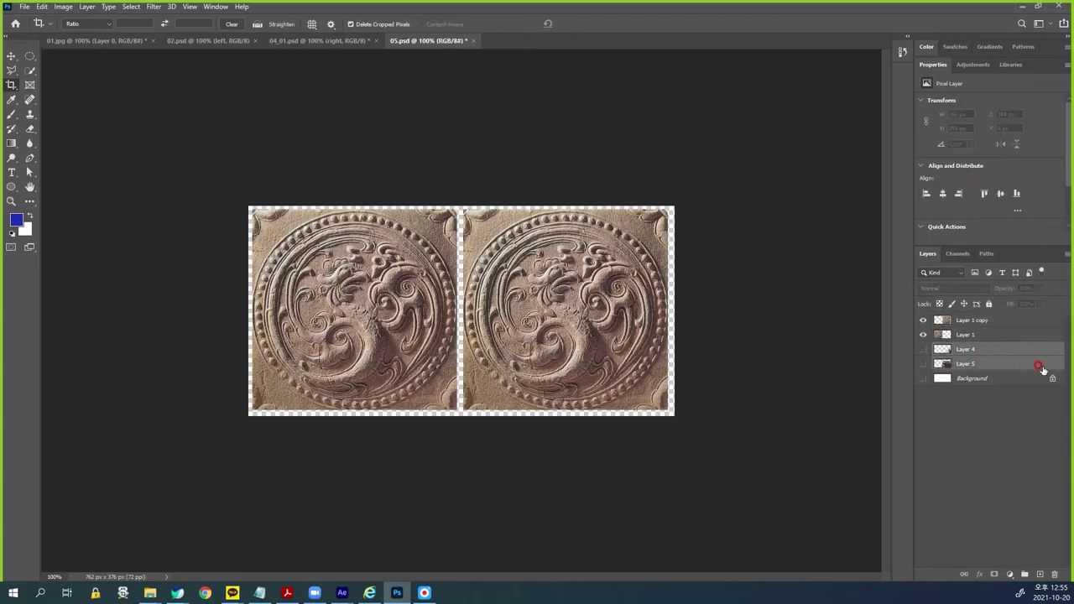
left_click_drag(1049, 369, 1055, 576)
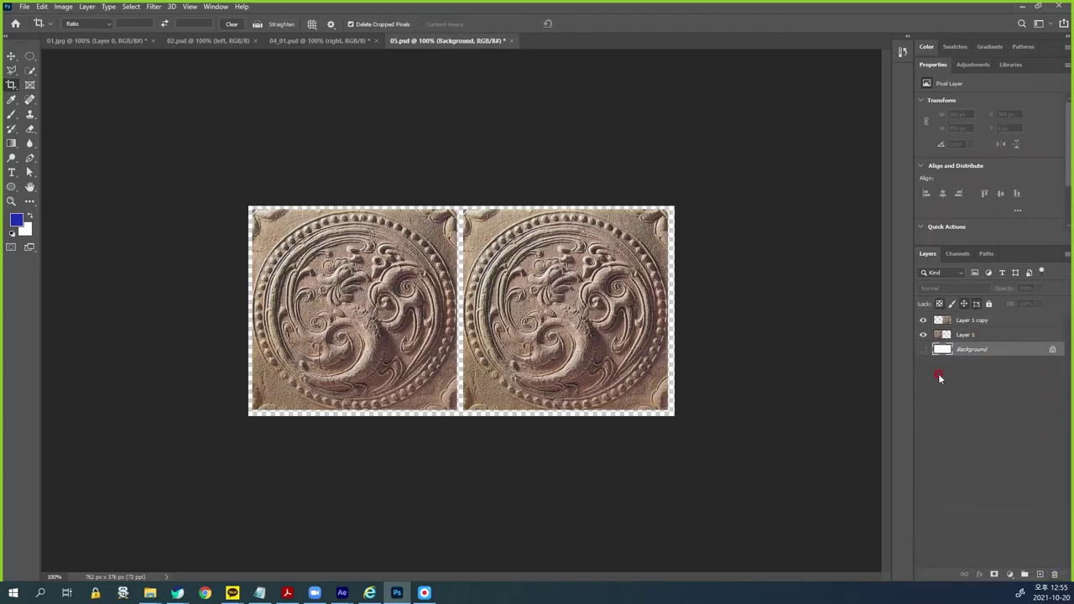
left_click(922, 349)
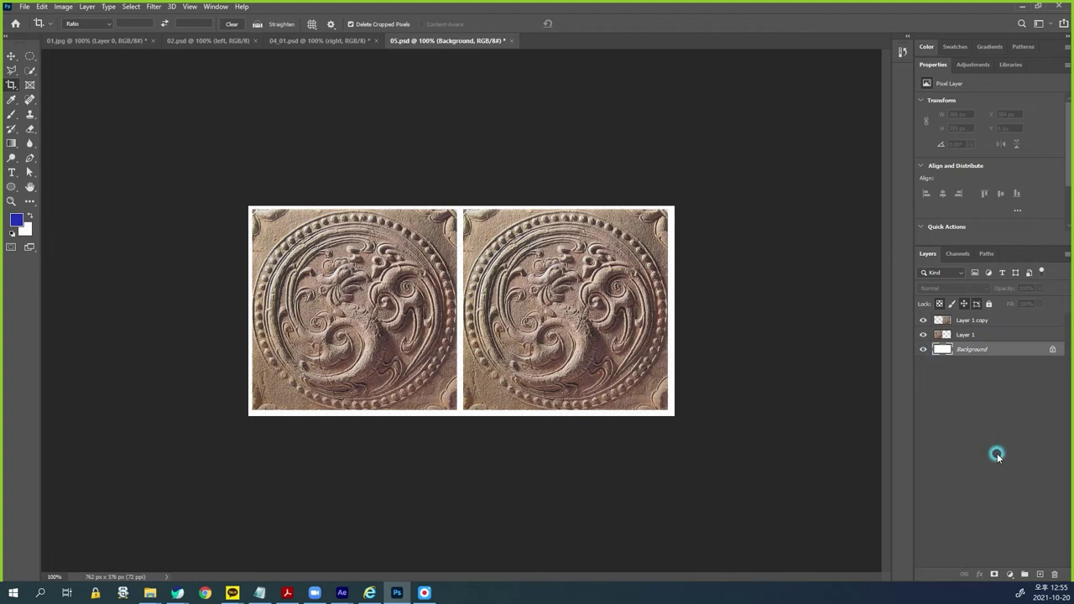
Step: Merge Layer 1 and Layer 1 copy into one tile layer
left_click(992, 327)
left_click(993, 336, "shift")
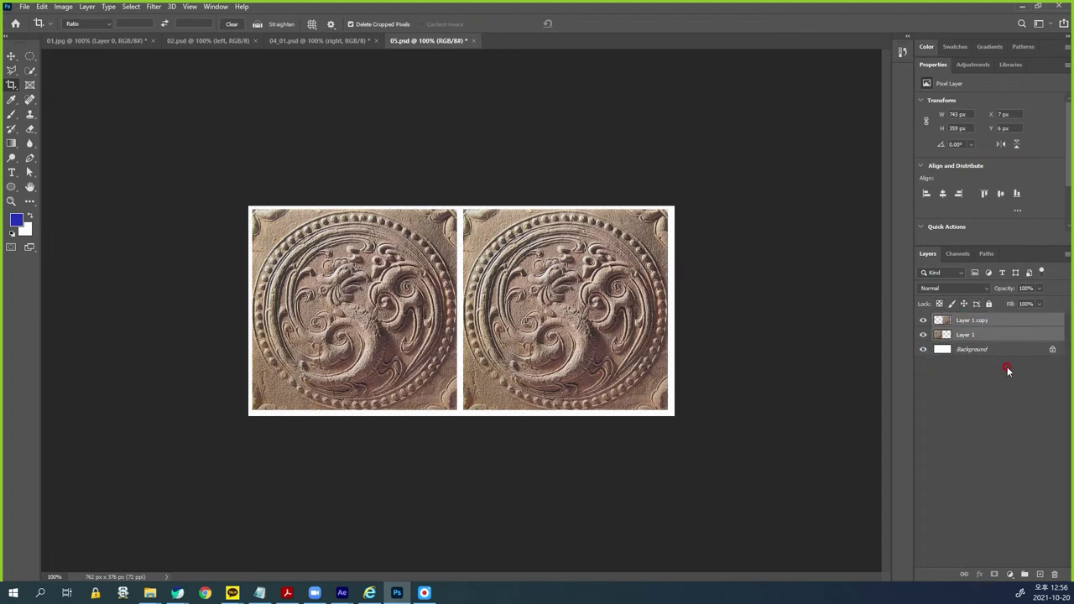
key("ctrl+e")
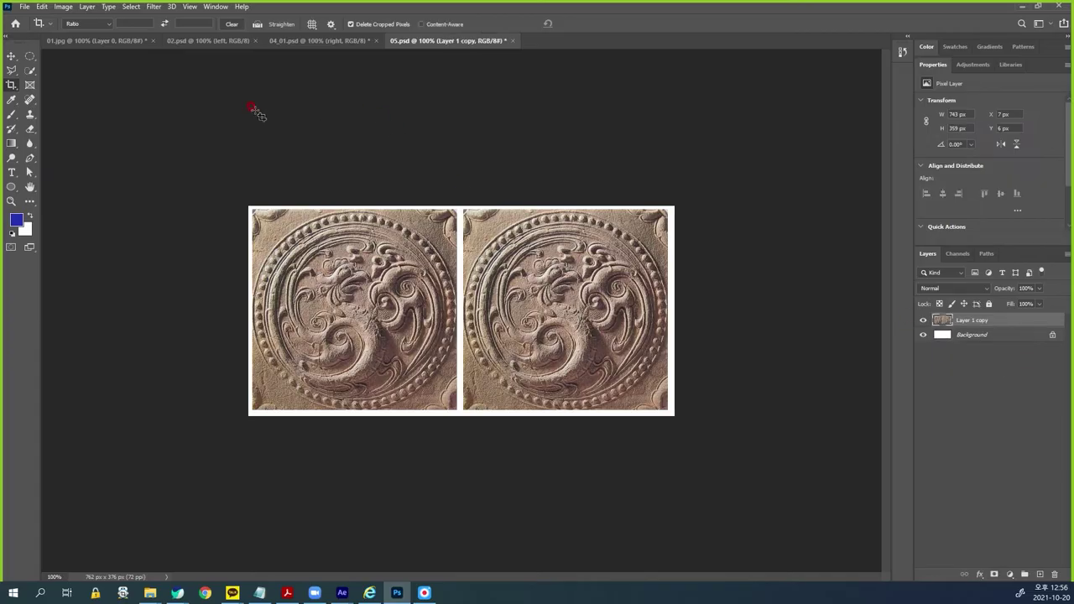
Step: Fit the canvas to the window and nudge the merged tiles 2 px right and 2 px down to even out the margin
left_click(16, 57)
key("ctrl+0")
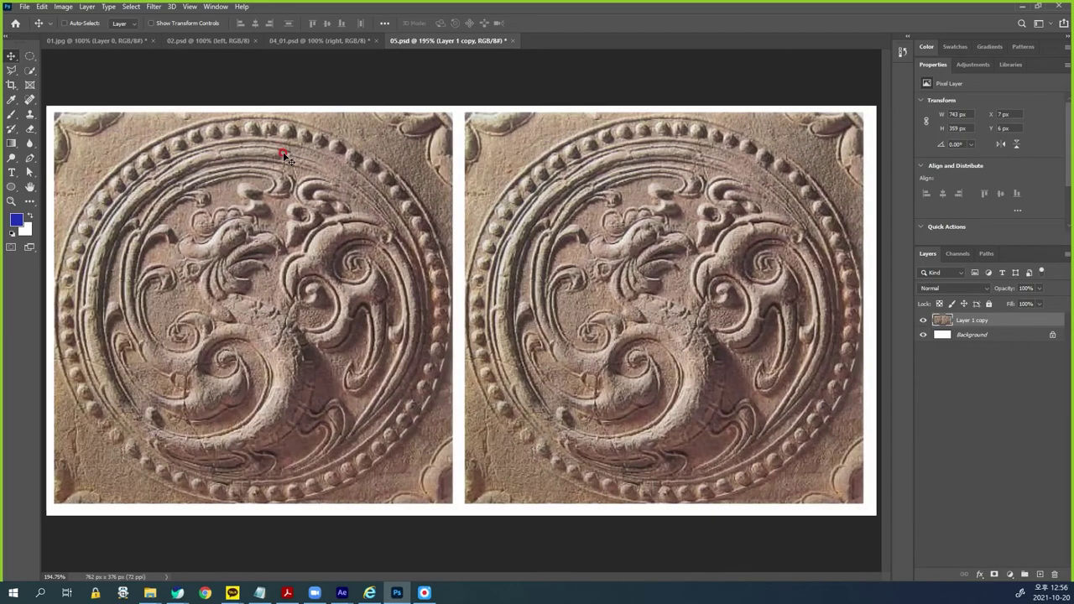
key("Right")
key("Right")
key("Right")
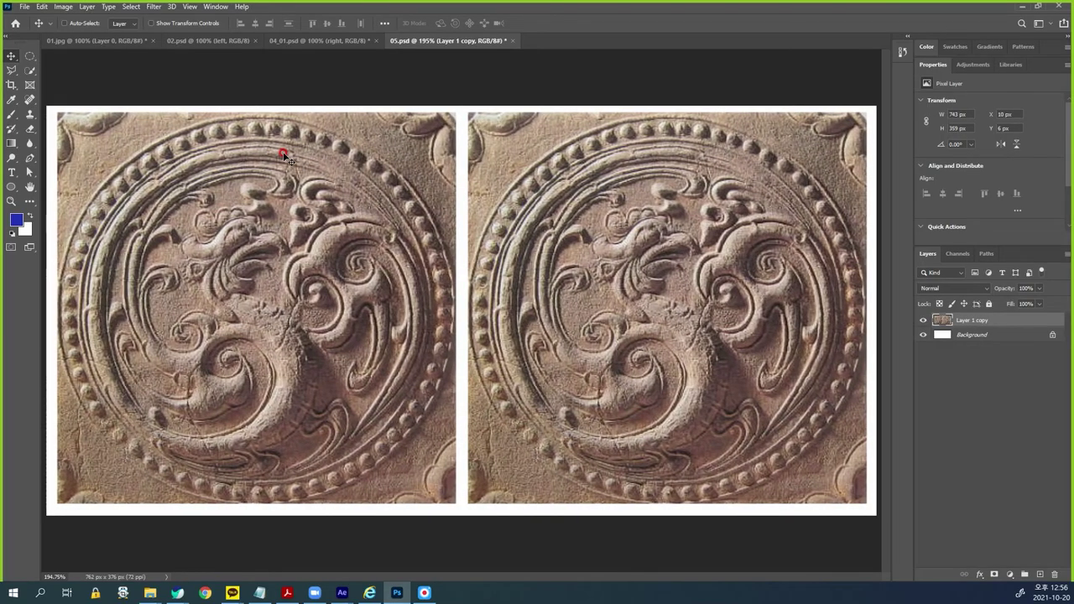
key("Down")
key("Down")
key("Left")
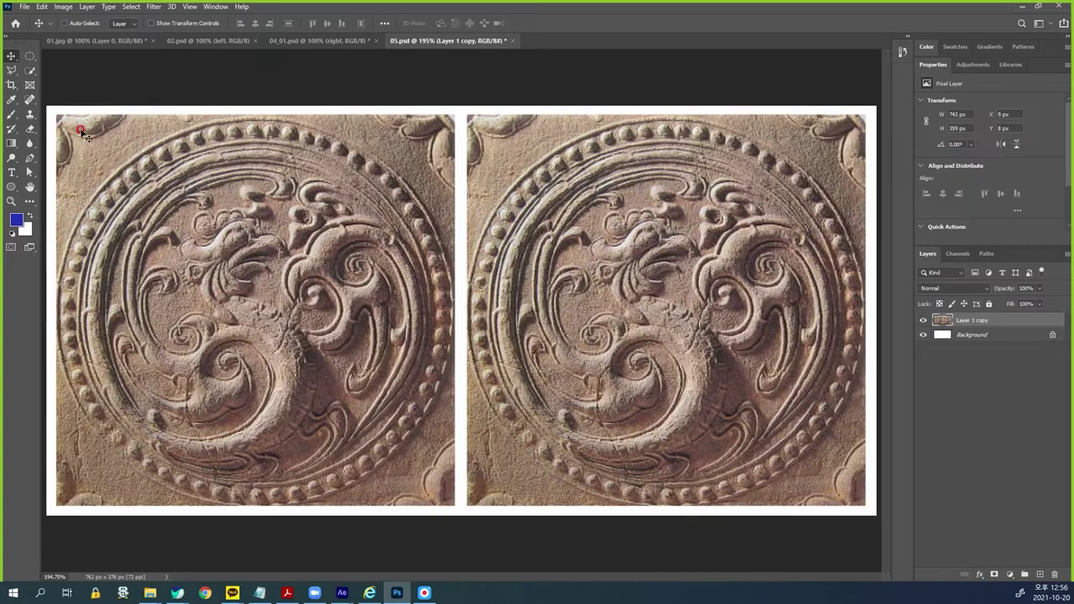
Step: Add a Bevel & Emboss layer style to the merged tiles with a depth of 74%
left_click(1006, 320)
double_click(1008, 322)
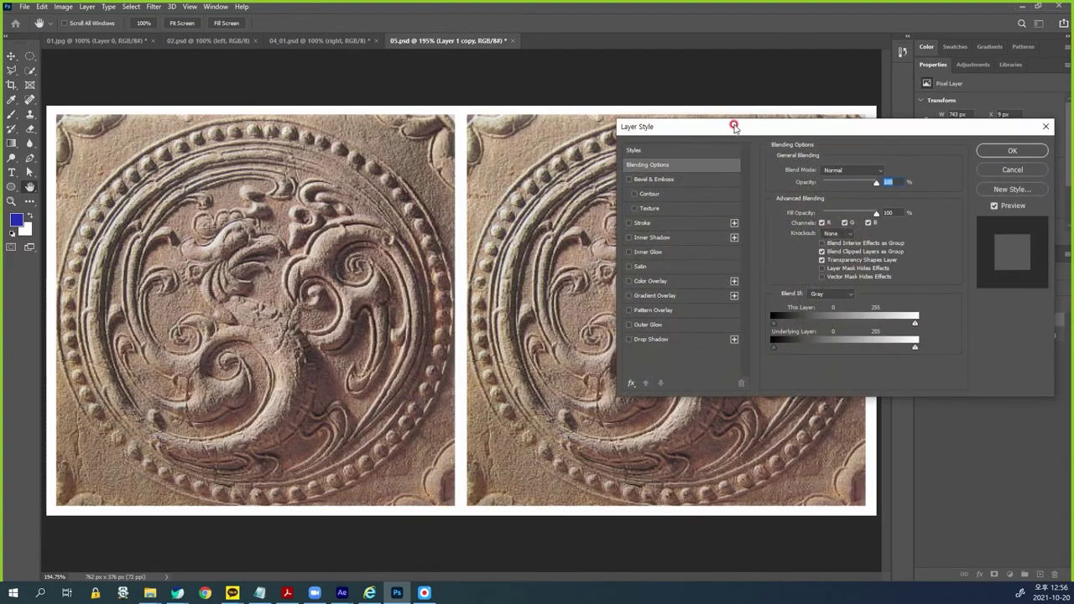
left_click_drag(734, 126, 585, 124)
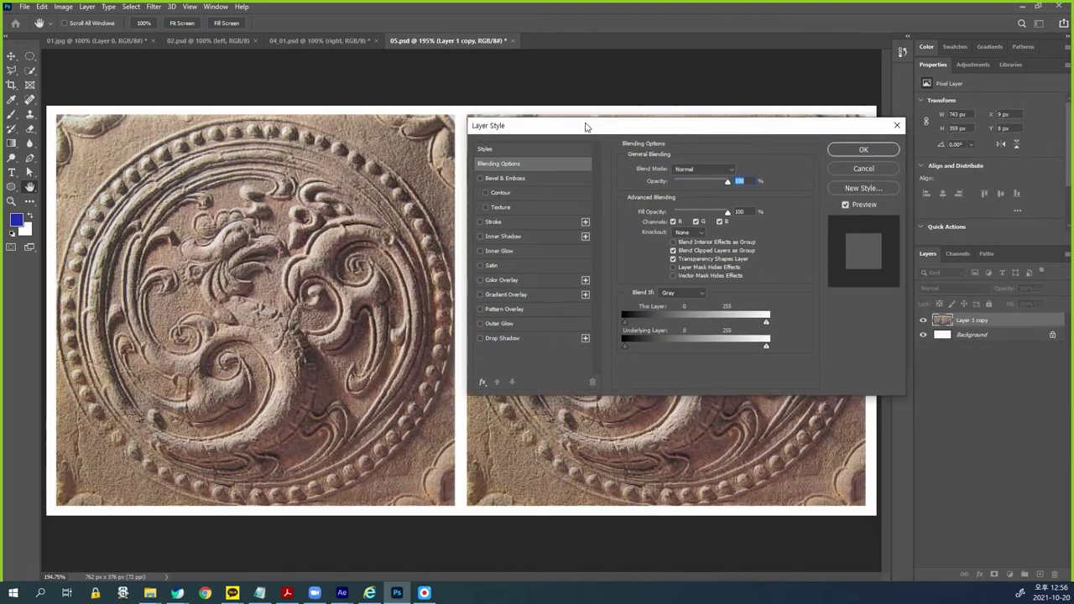
left_click(513, 179)
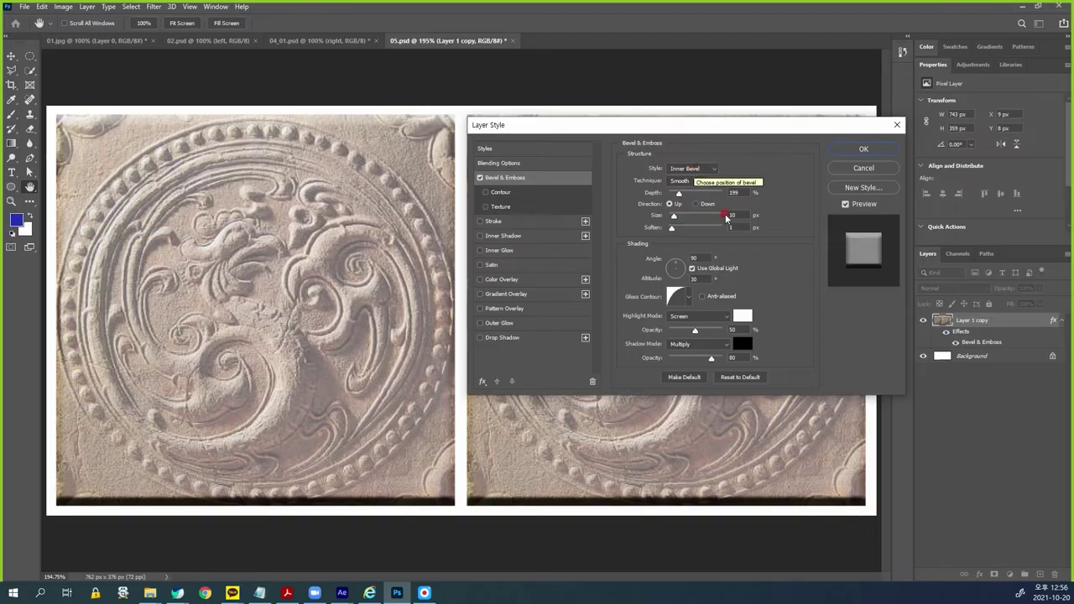
left_click_drag(679, 193, 673, 195)
left_click(669, 194)
left_click(672, 194)
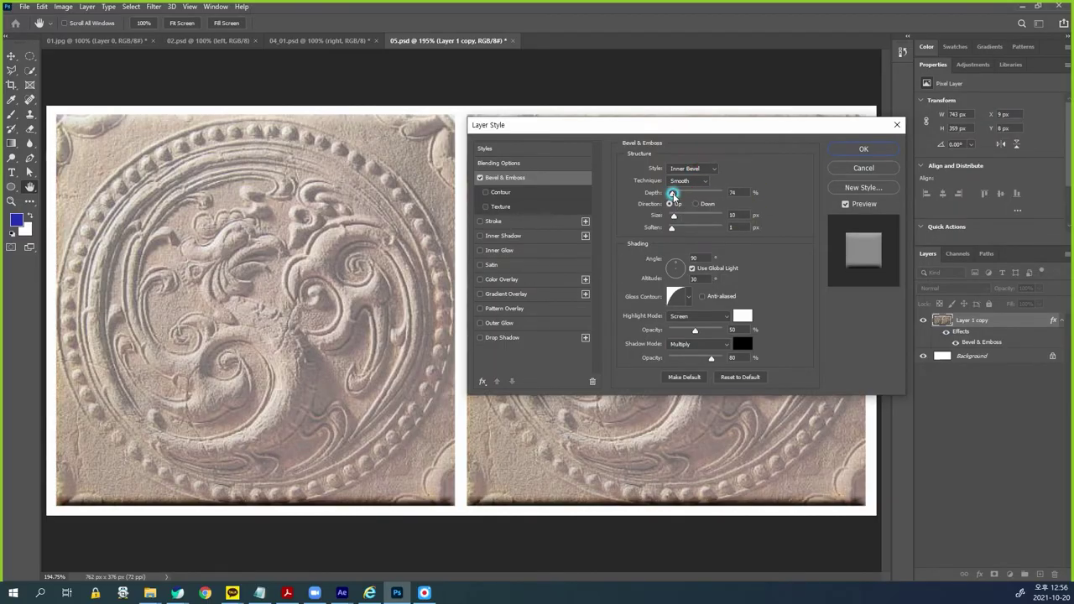
left_click(739, 315)
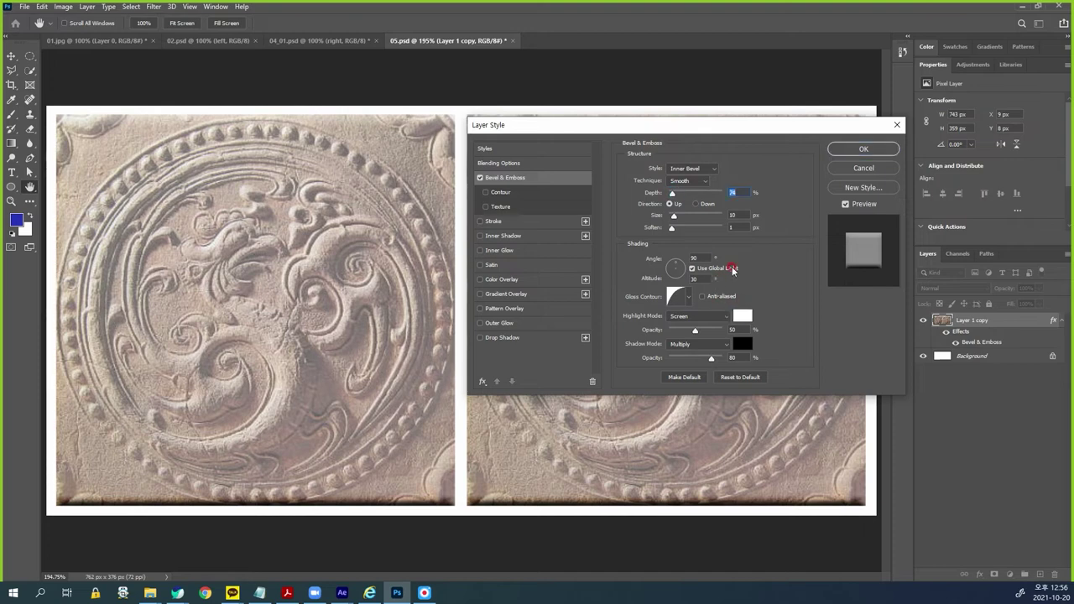
Step: Set the tiles' Bevel & Emboss to a 130° light angle, 11° altitude, 10 px size, 8 px soften and 63% highlight opacity
left_click_drag(679, 264, 670, 262)
left_click(493, 220)
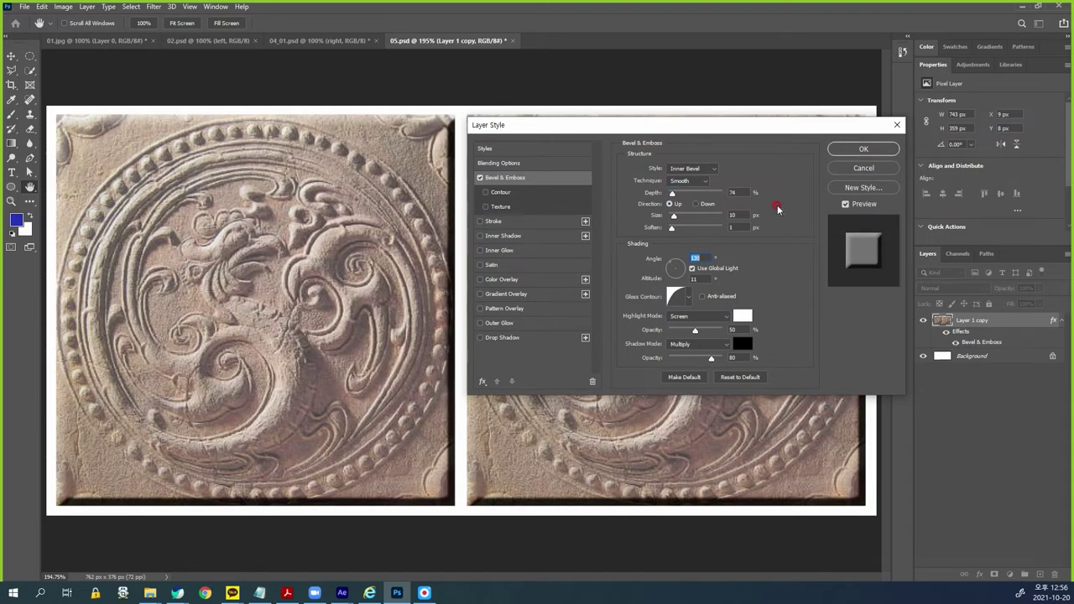
left_click_drag(675, 217, 672, 219)
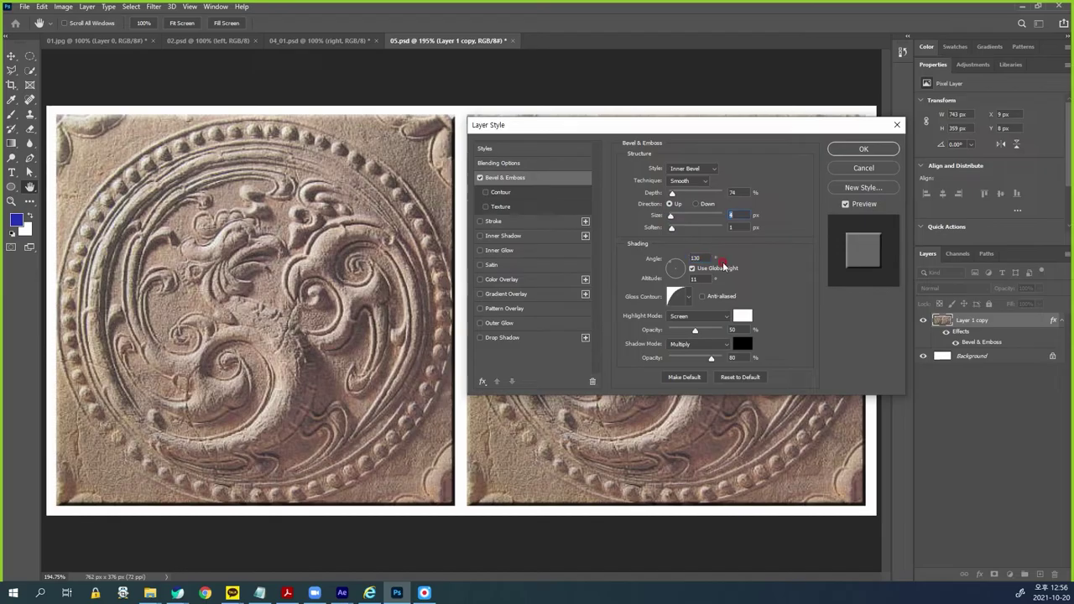
left_click_drag(673, 231, 673, 217)
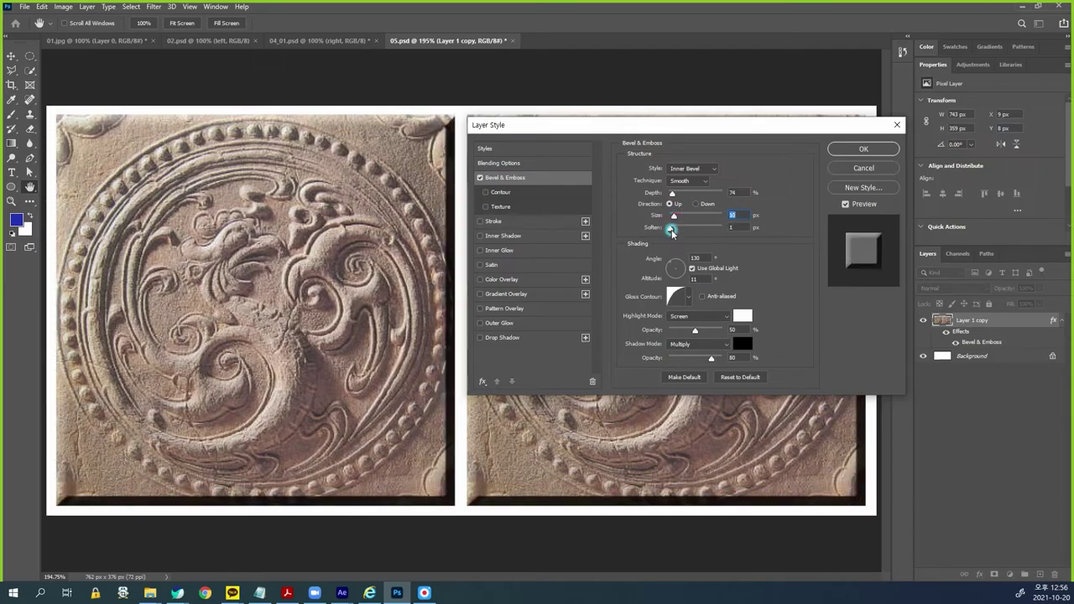
left_click_drag(672, 232, 698, 234)
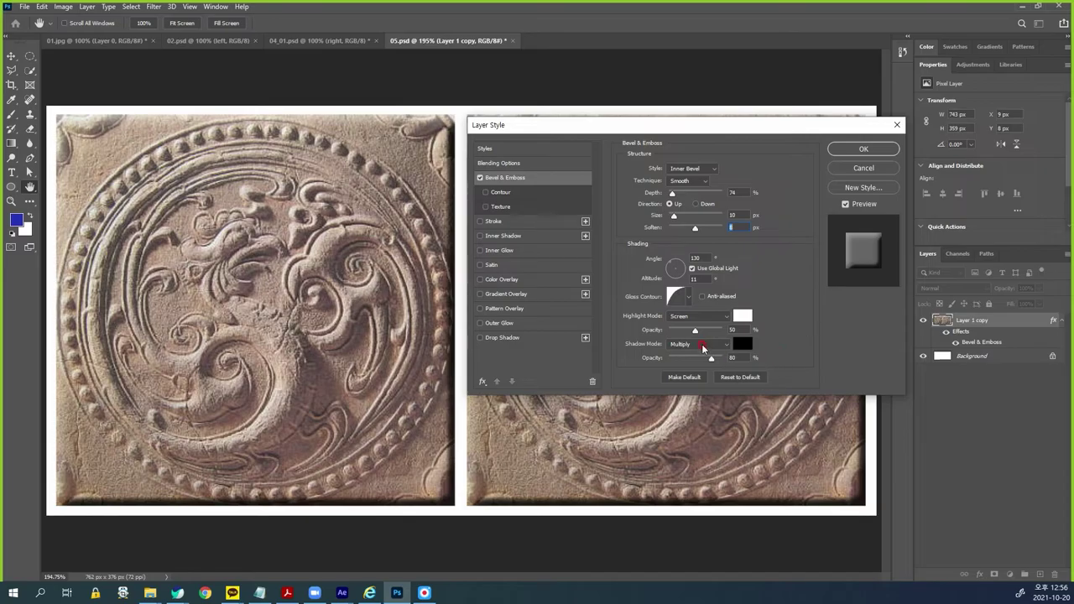
mouse_move(694, 331)
left_mouse_down()
mouse_move(678, 338)
mouse_move(702, 331)
left_mouse_up()
left_click(787, 347)
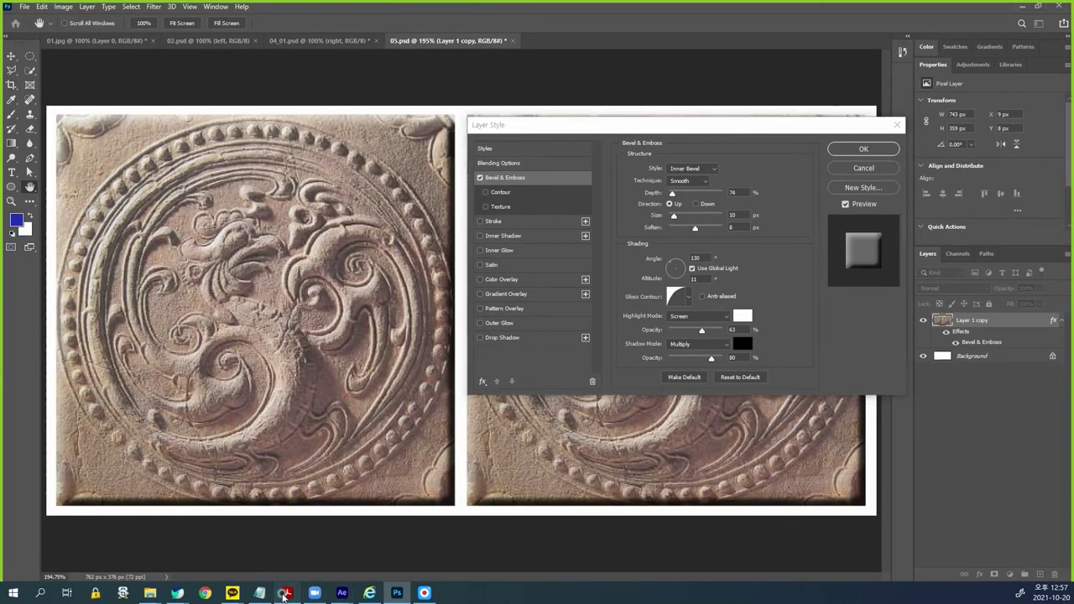
Step: Check the scene 05 stills in the PDF brief, and apply the bevel with a size of 13 px and soften of 6 px
left_click(287, 593)
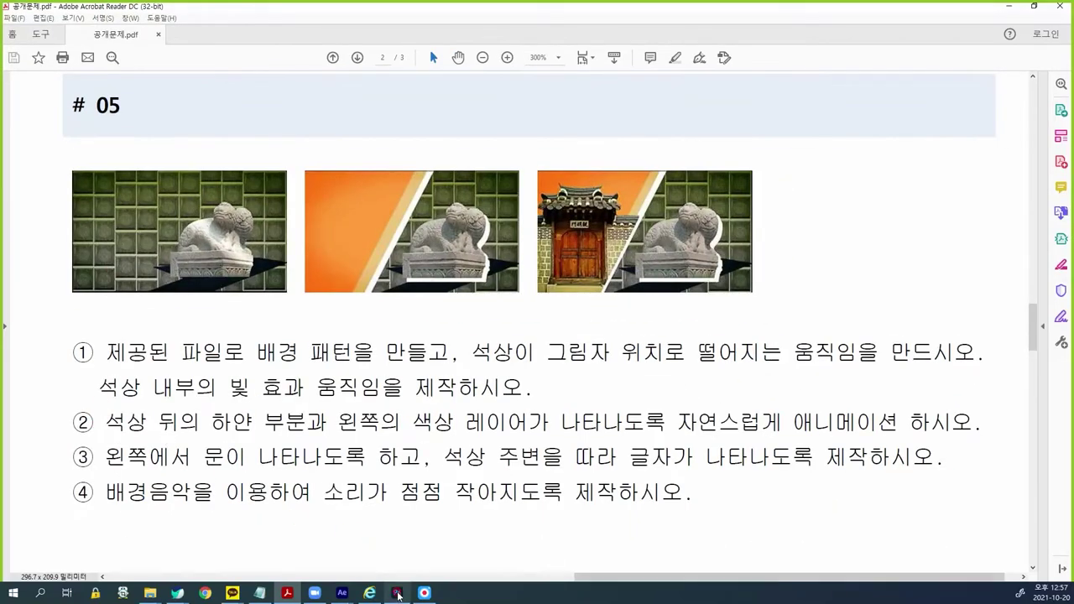
left_click(396, 593)
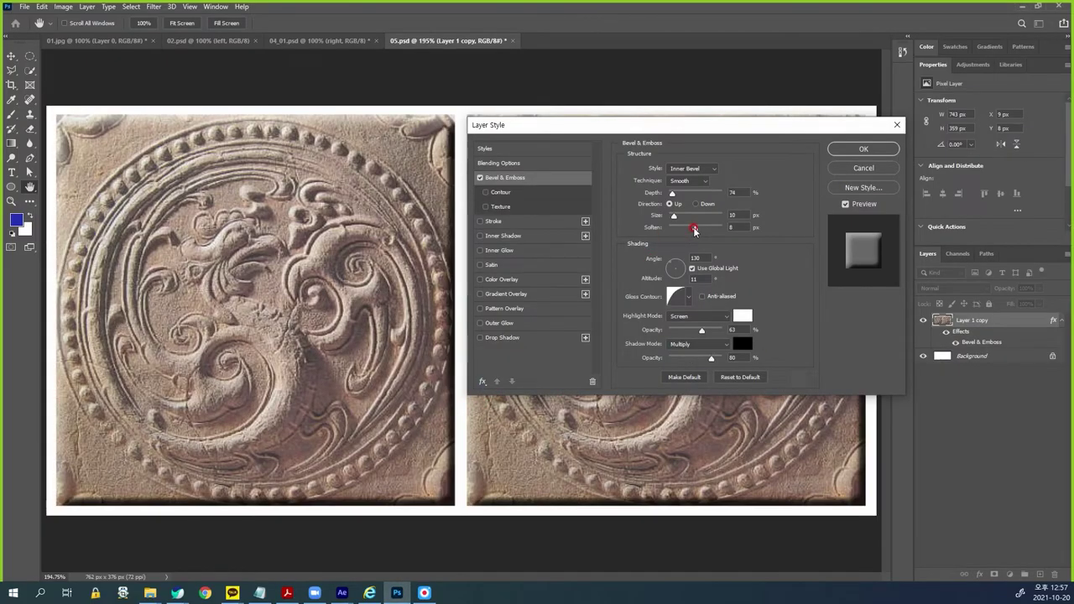
left_click_drag(694, 231, 676, 218)
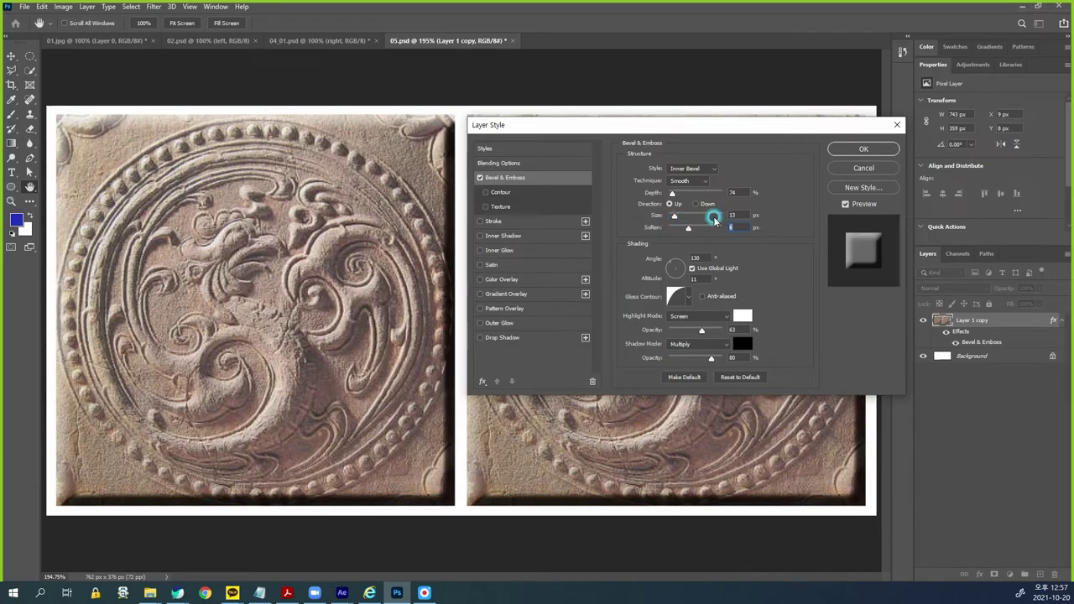
left_click(851, 151)
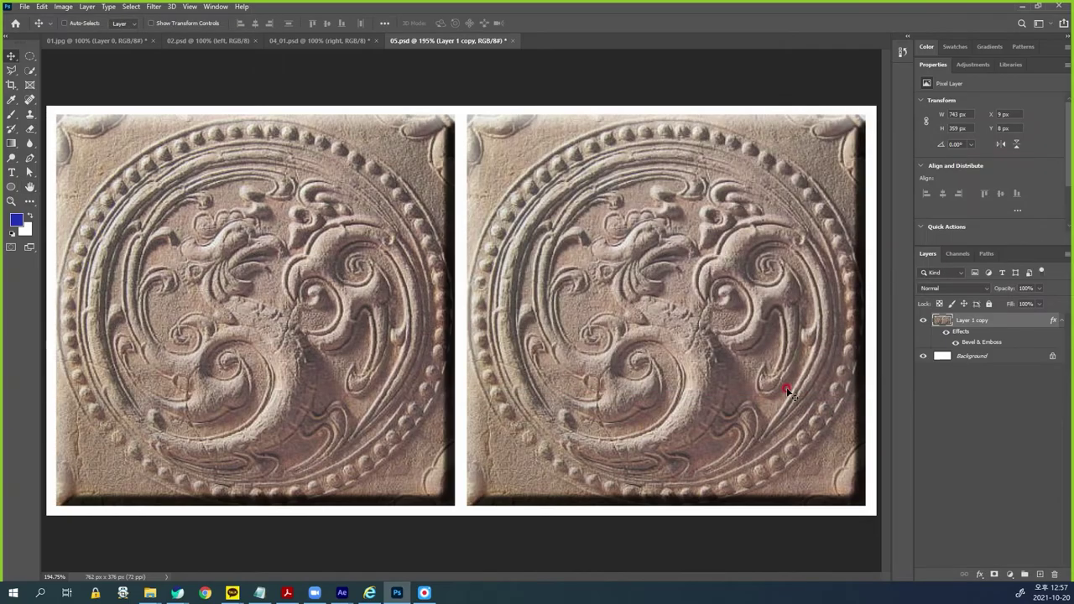
Step: View the tiles at 100% and compare them with the brief's scene 05 stills and the reference footage in After Effects
key("ctrl+1")
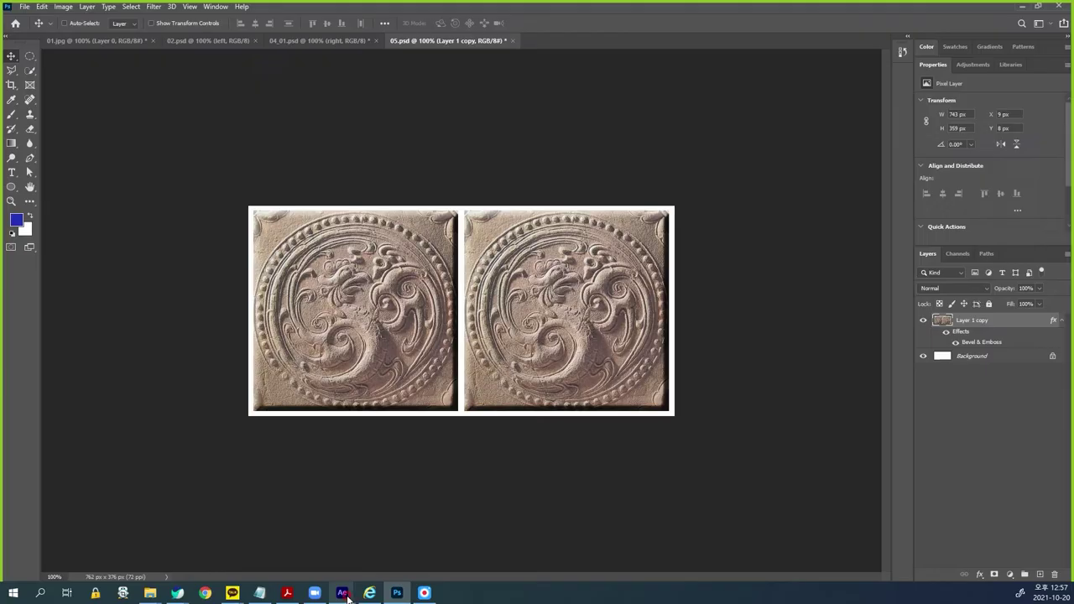
left_click(397, 593)
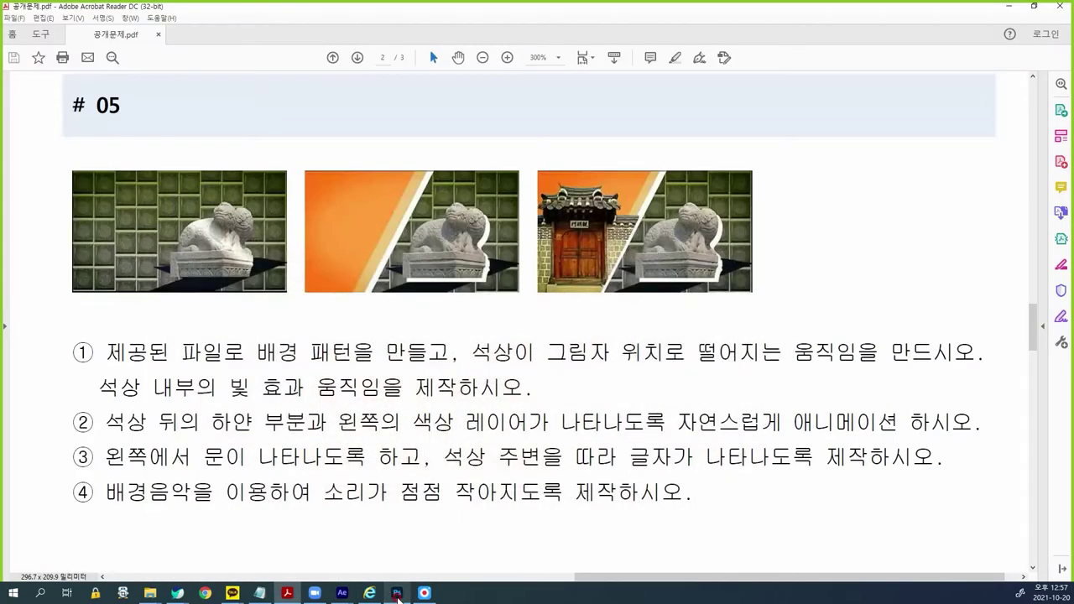
left_click(341, 593)
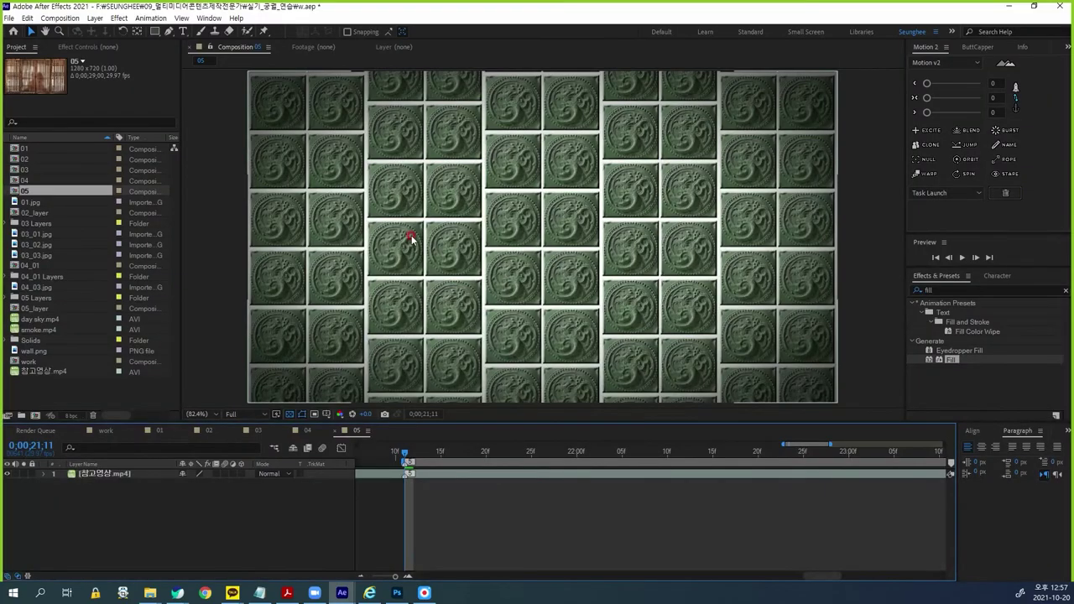
left_click(1011, 7)
left_click(1011, 6)
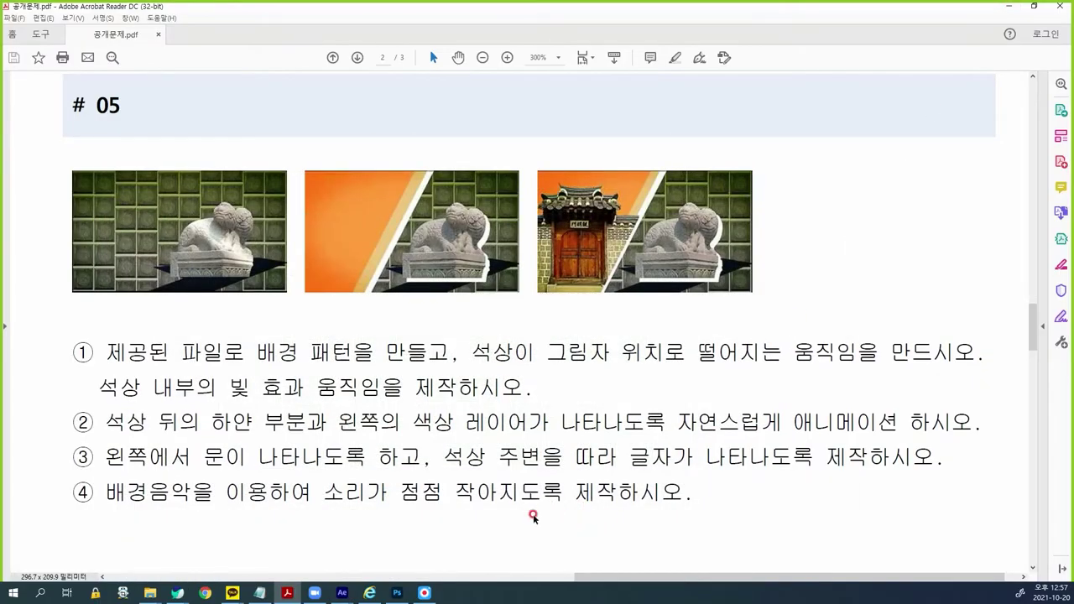
left_click(397, 593)
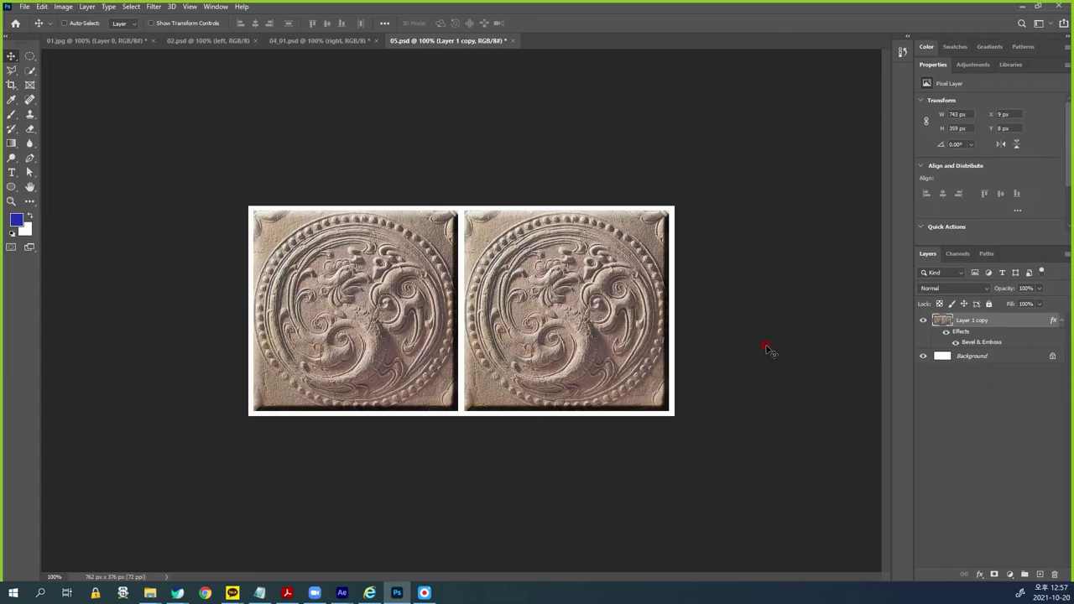
Step: Recolour the tile layer to a dark, muted green with Hue/Saturation, using a hue around +107 and reduced saturation and lightness
left_click(60, 8)
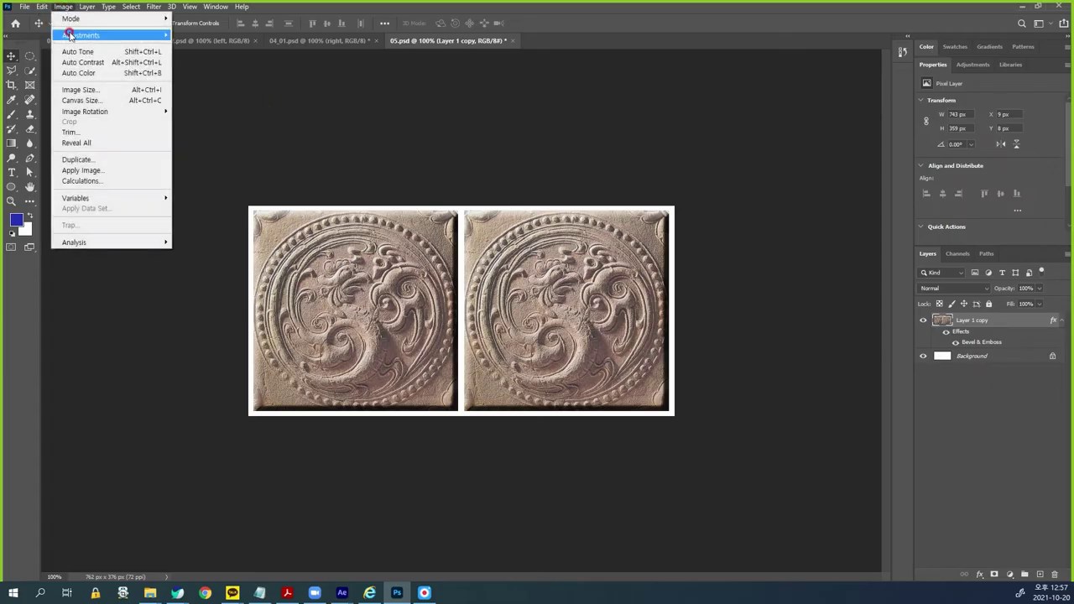
mouse_move(72, 35)
left_click(238, 99)
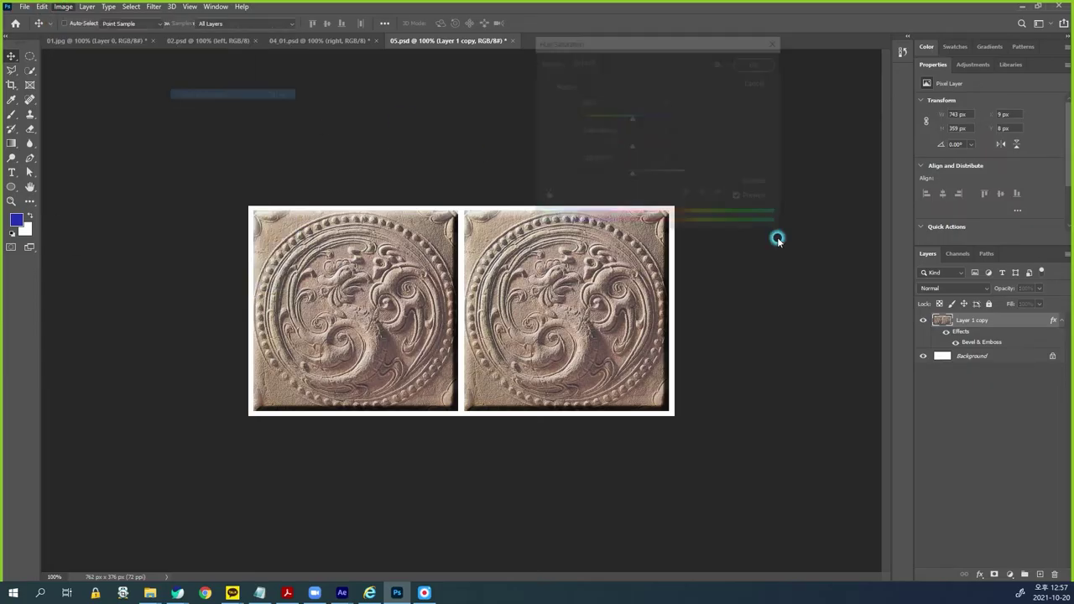
left_click_drag(631, 122, 670, 118)
left_click_drag(629, 146, 613, 174)
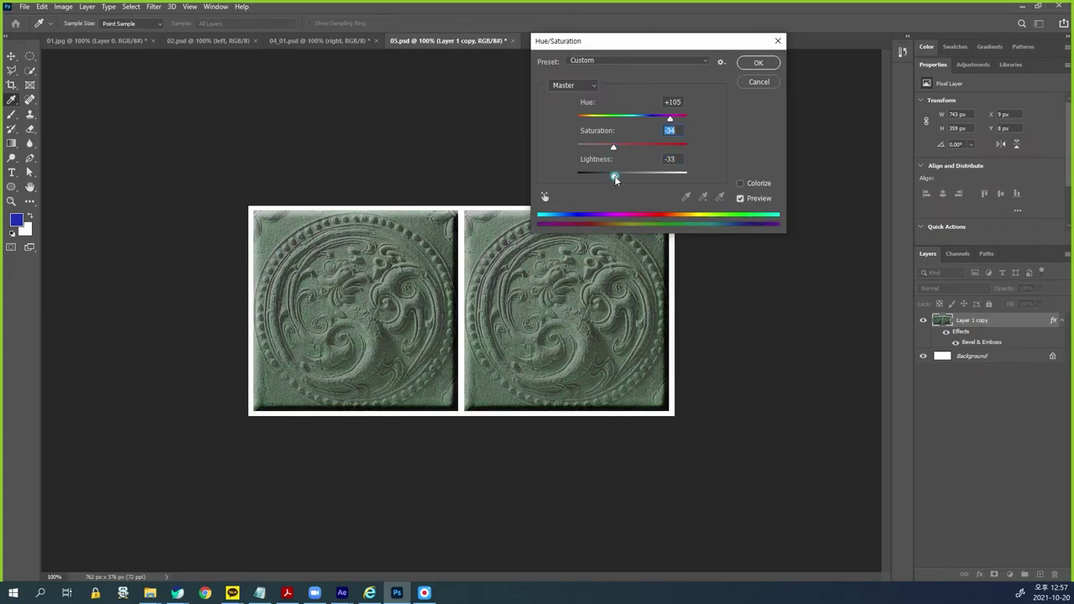
left_click_drag(665, 124, 671, 117)
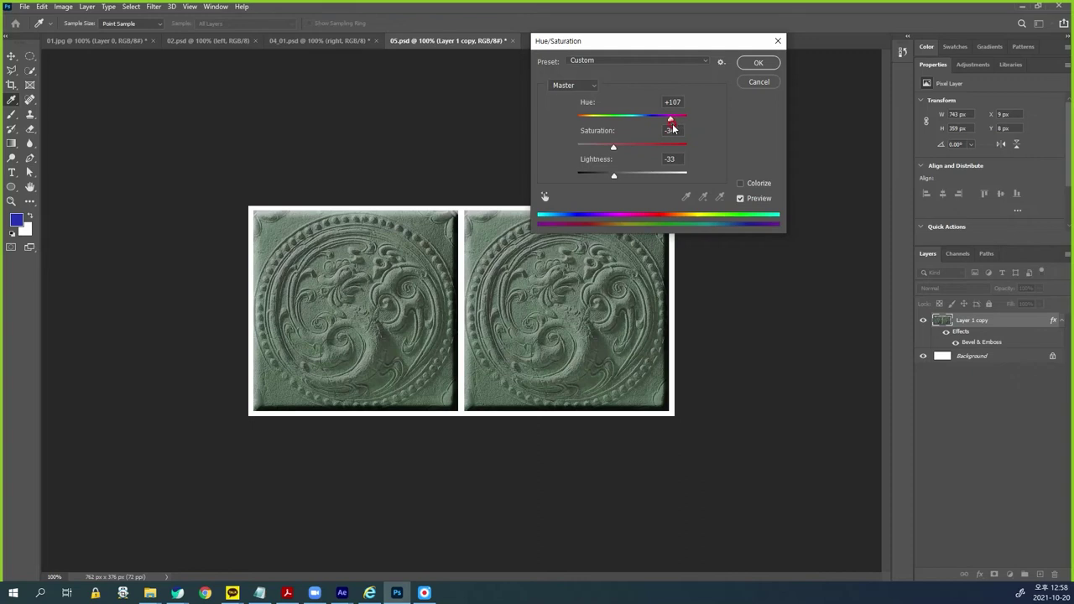
mouse_move(670, 118)
left_mouse_down()
mouse_move(653, 116)
mouse_move(672, 119)
left_mouse_up()
mouse_move(614, 148)
left_mouse_down()
mouse_move(607, 179)
mouse_move(610, 149)
left_mouse_up()
left_click_drag(700, 41, 744, 65)
left_click(802, 87)
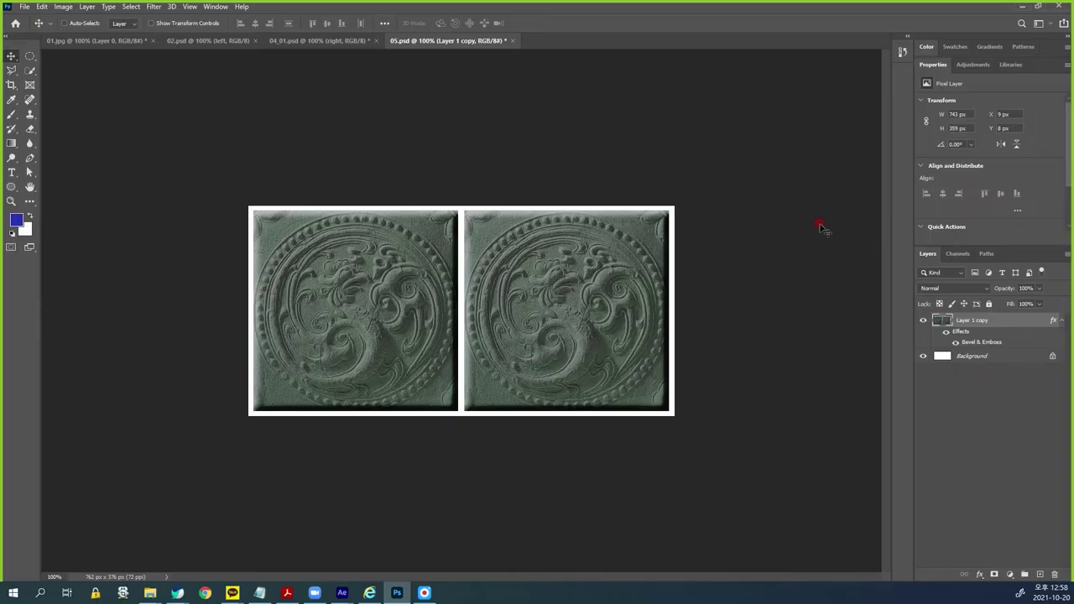
Step: Export the tile image as a PNG named 05_tile_ok.png in the Images folder
left_click(25, 7)
mouse_move(51, 169)
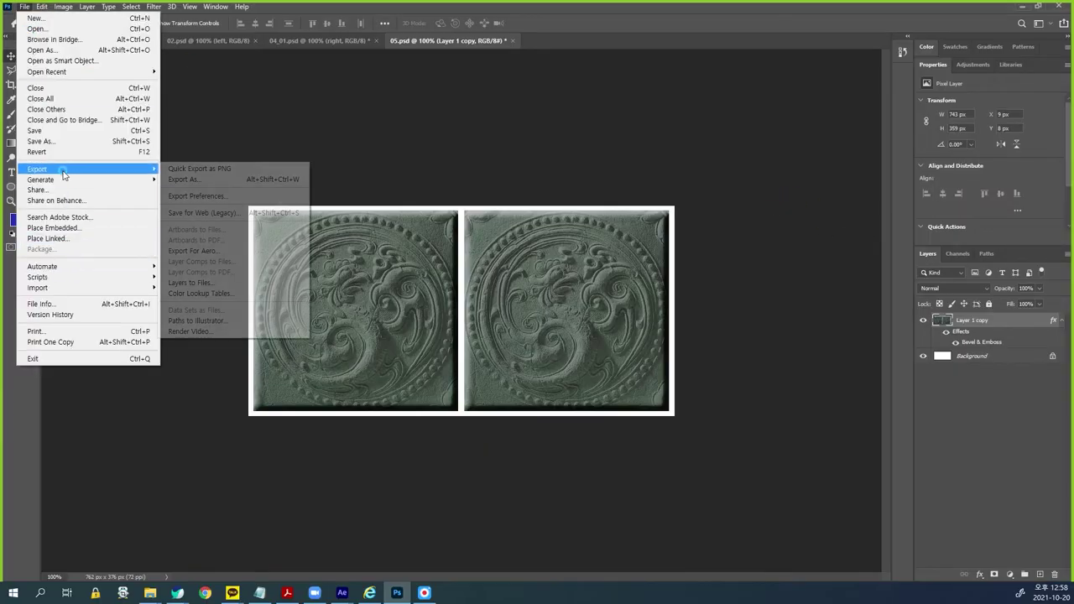
left_click(201, 170)
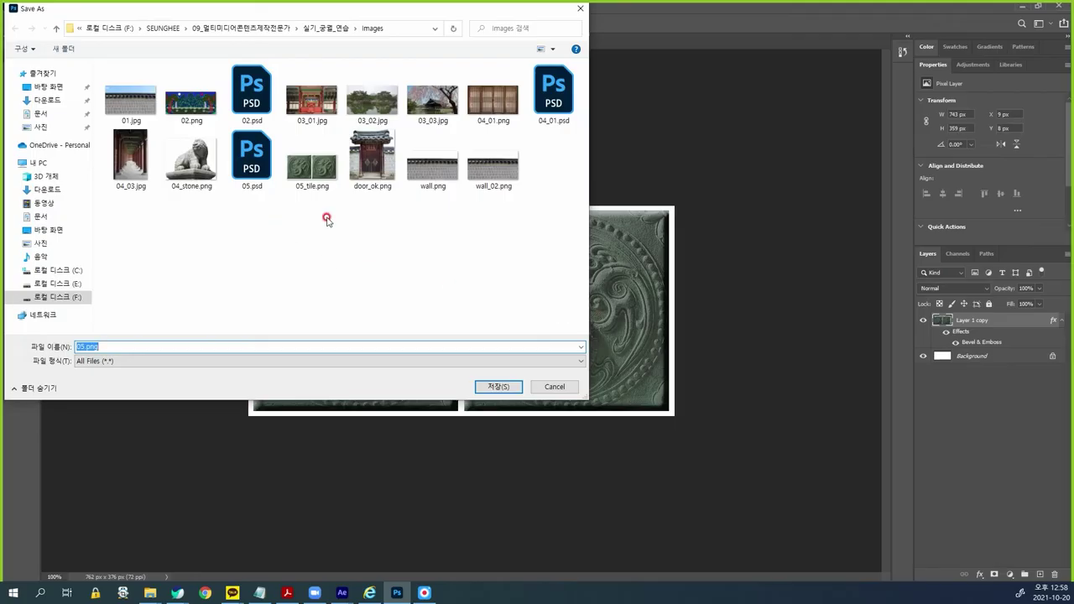
left_click(304, 174)
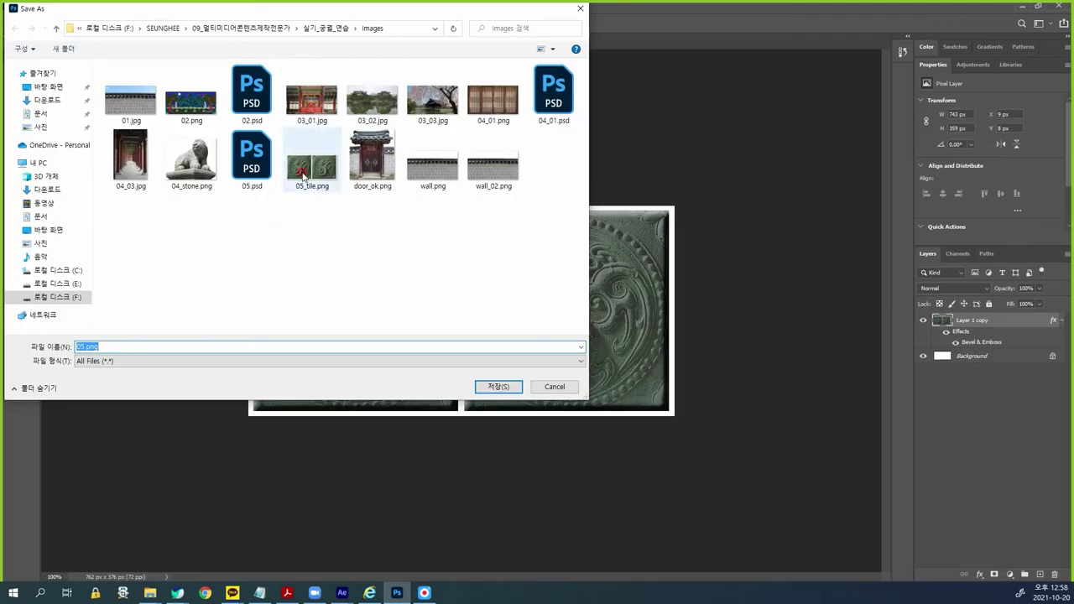
left_click(93, 347)
left_click(98, 345)
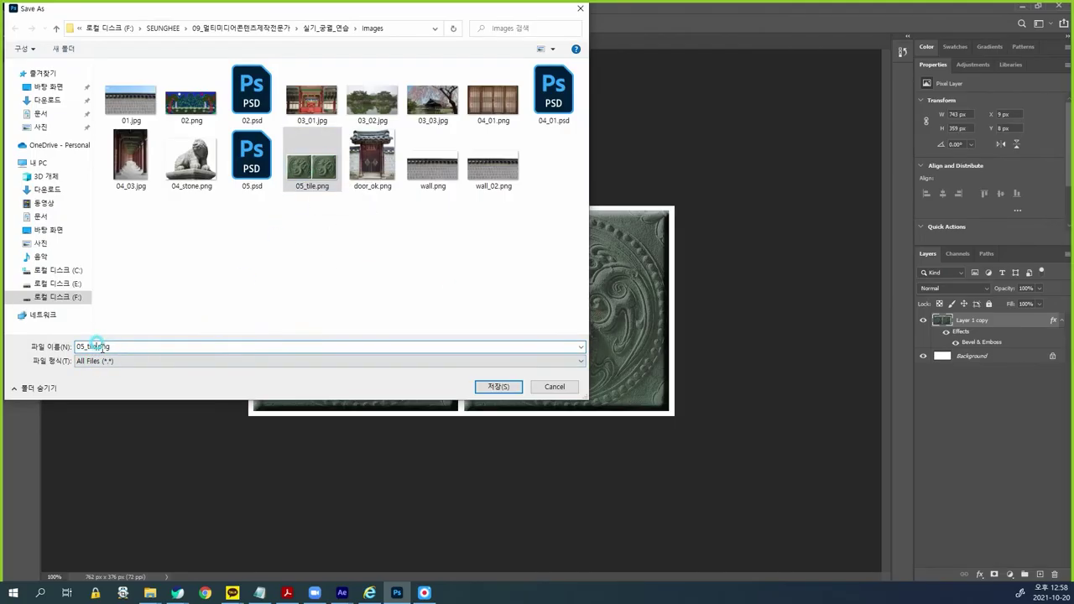
type("_ok")
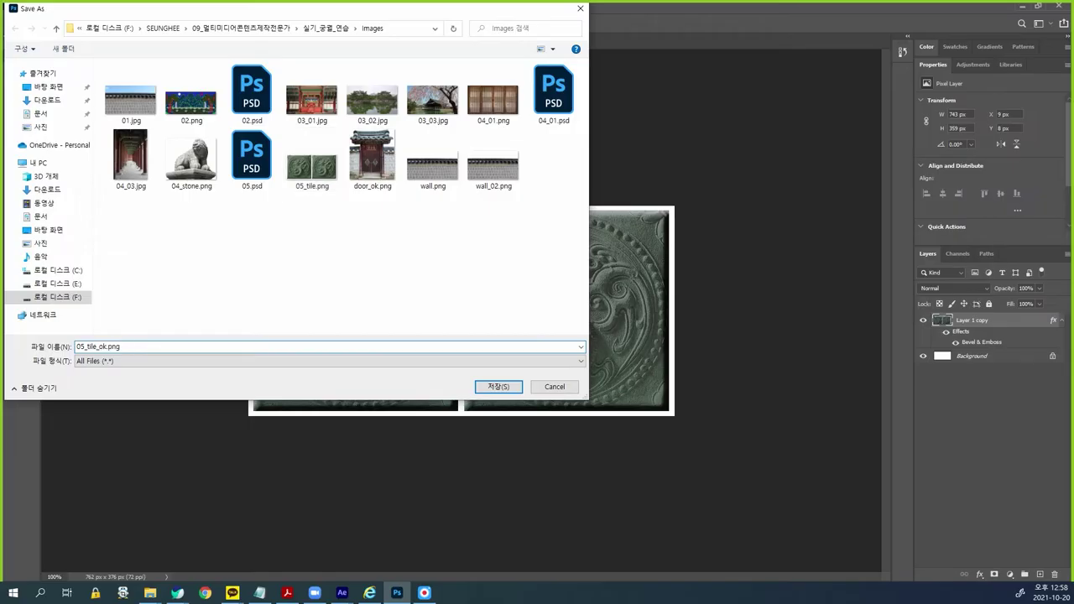
key("Return")
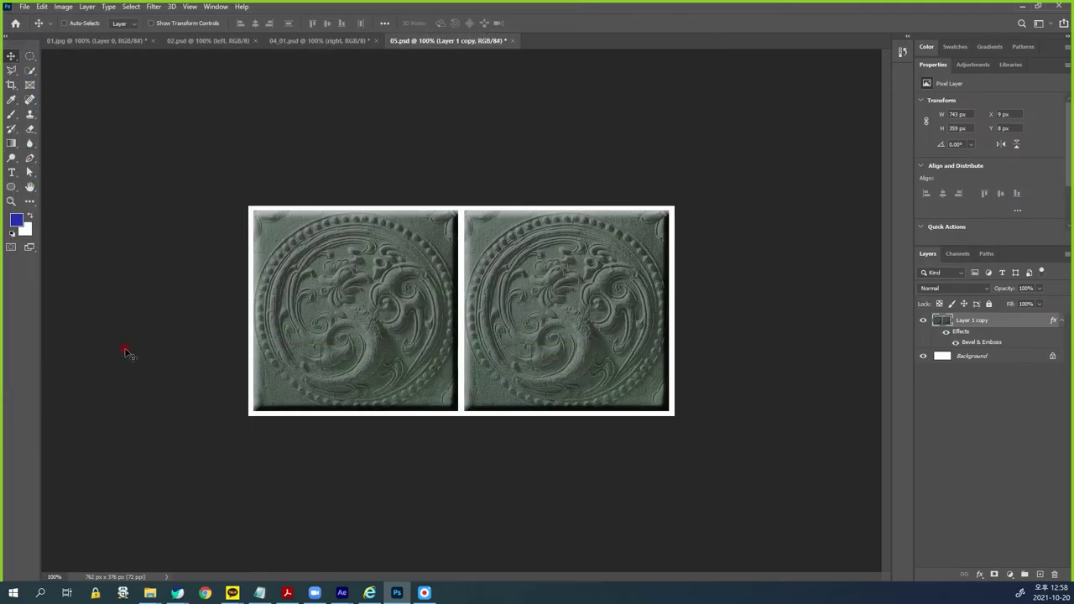
Step: Switch to After Effects, import 05_tile_ok.png, and place it above the reference video in composition 05
mouse_move(348, 597)
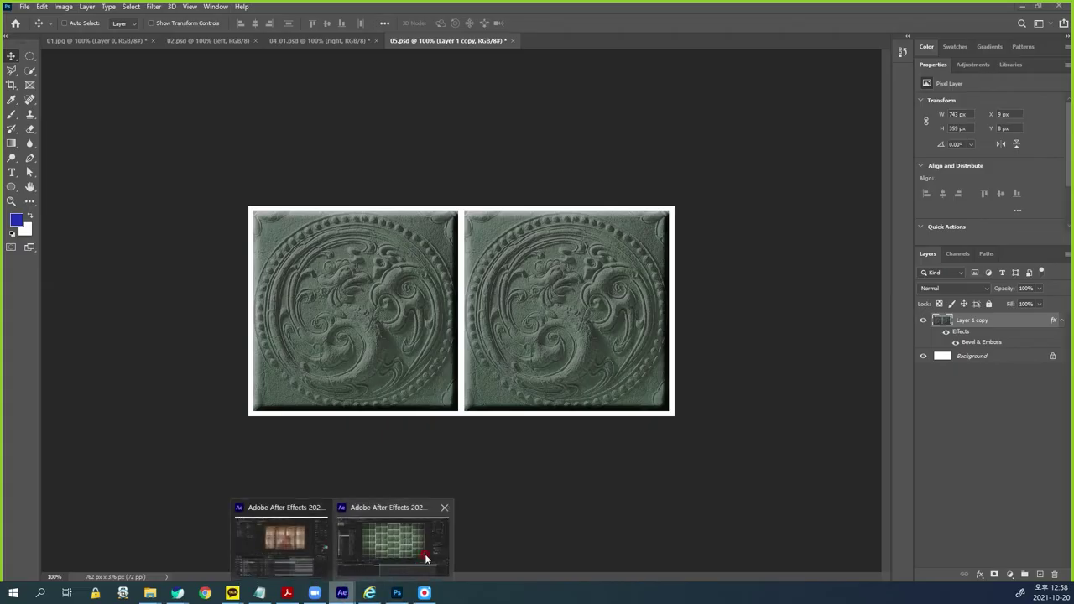
left_click(331, 545)
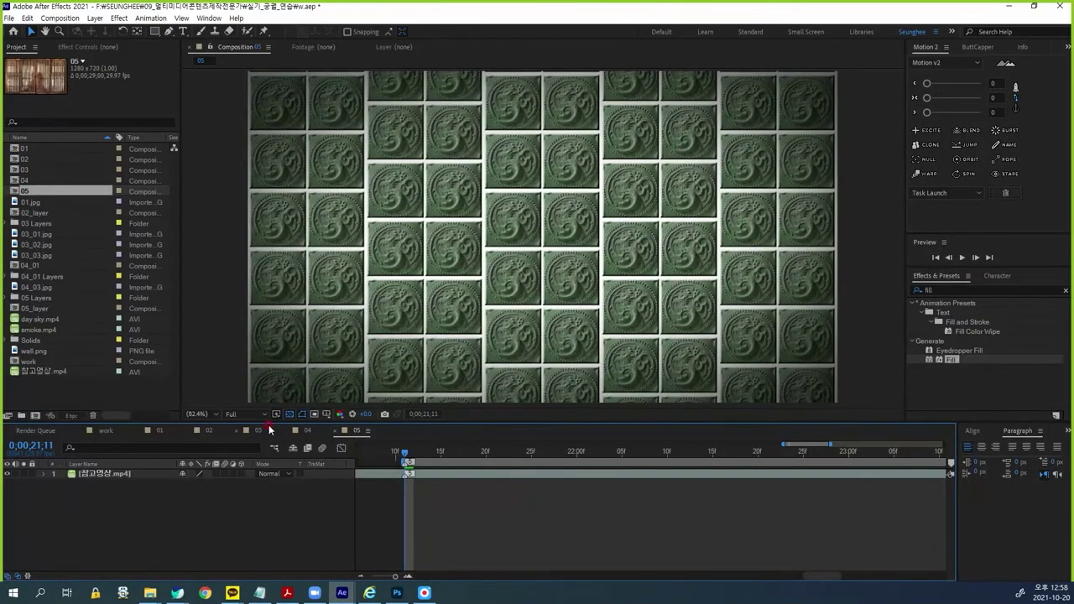
double_click(82, 386)
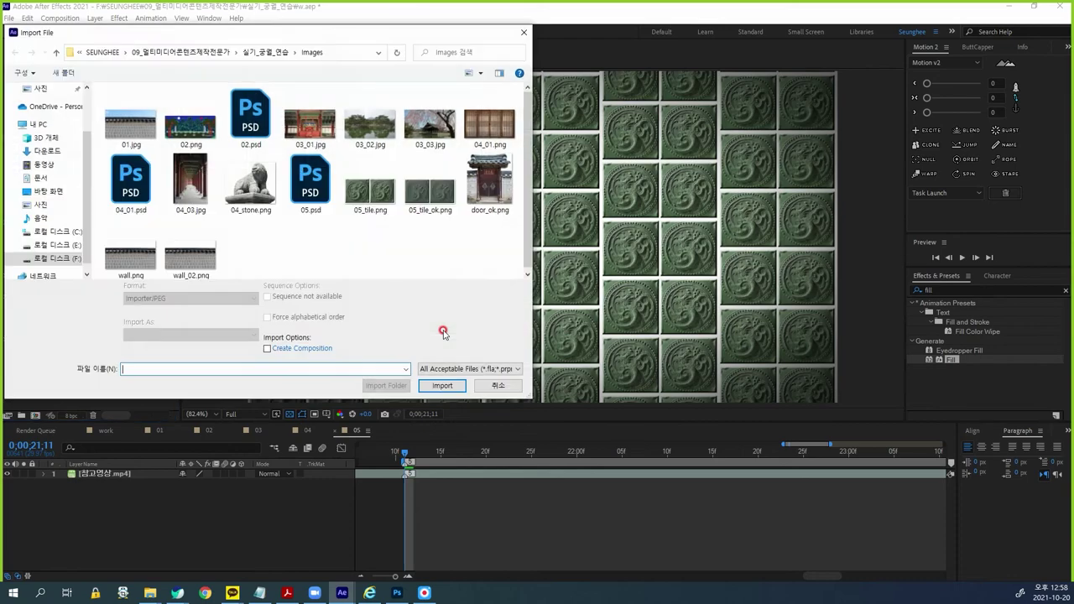
double_click(431, 198)
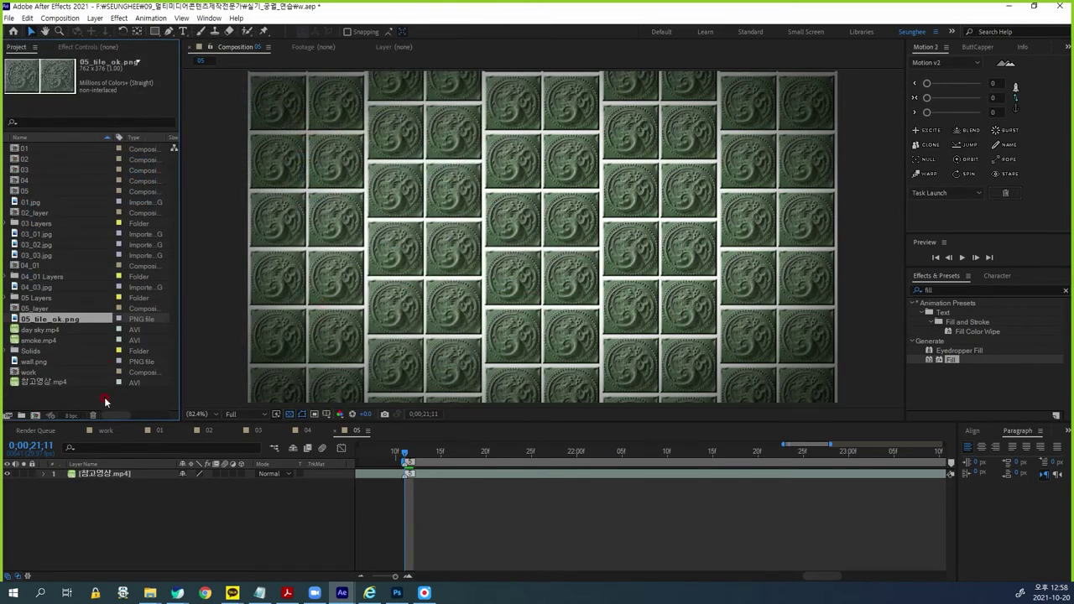
left_click_drag(79, 323, 109, 467)
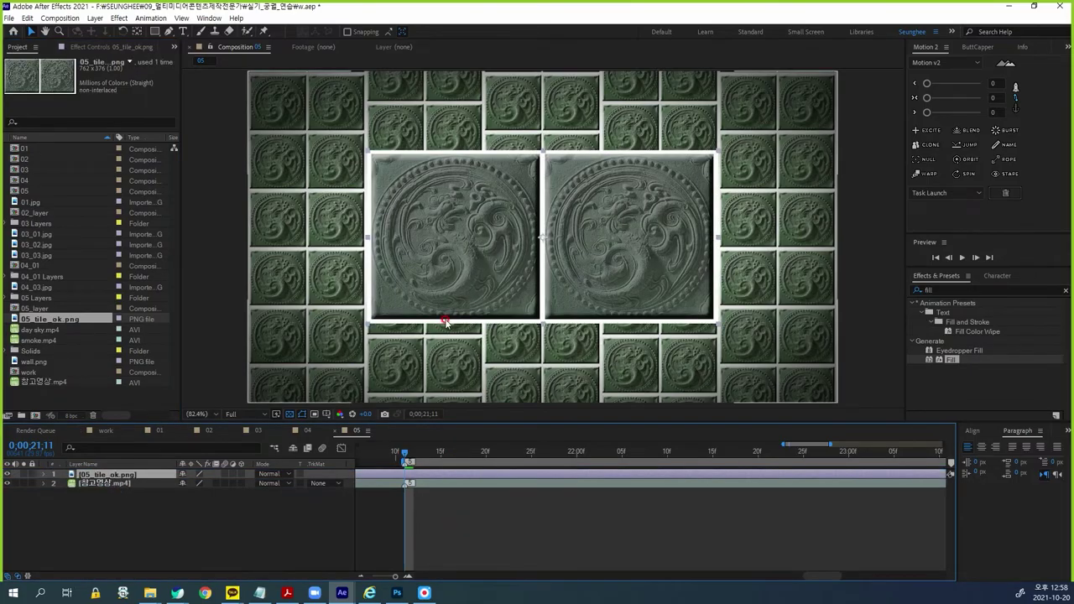
Step: Check the scene 05 brief, return to After Effects, and apply Curves to the tile layer with a slight S-curve darkening shadows and brightening highlights
left_click(287, 592)
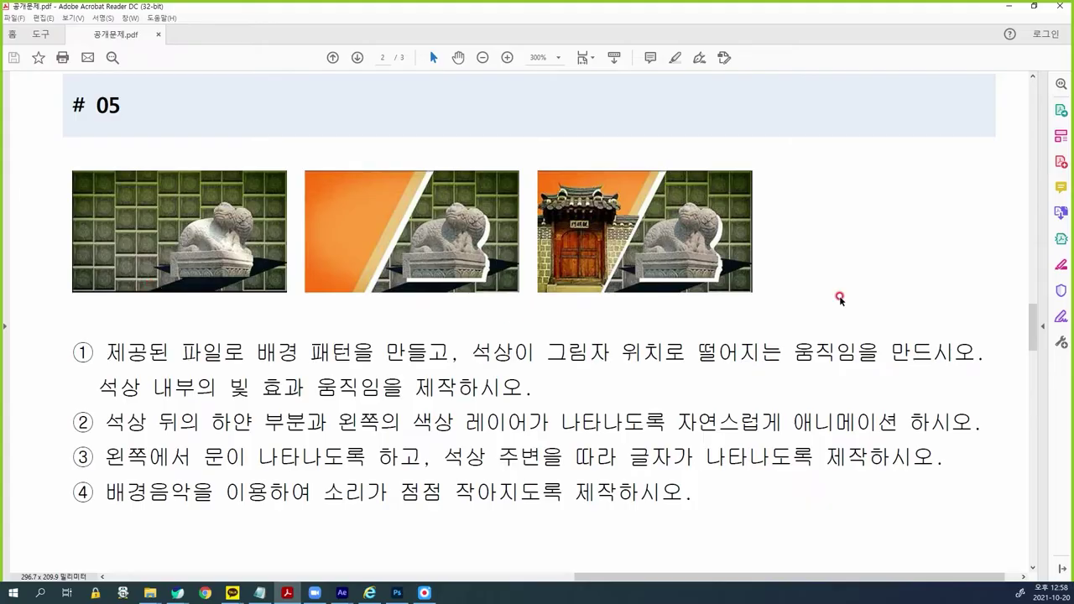
left_click(1008, 7)
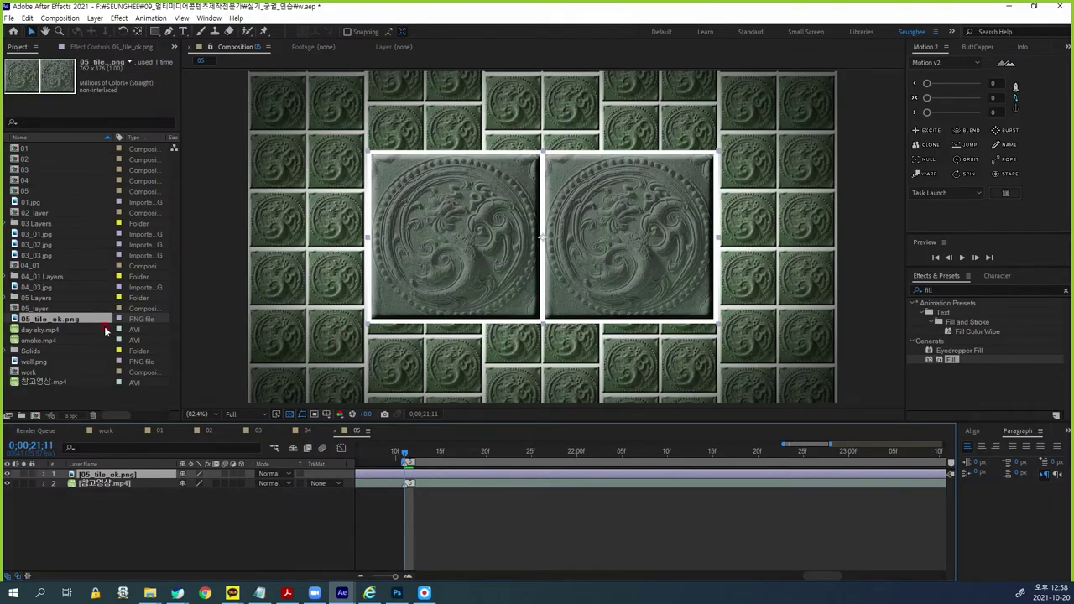
left_click(100, 46)
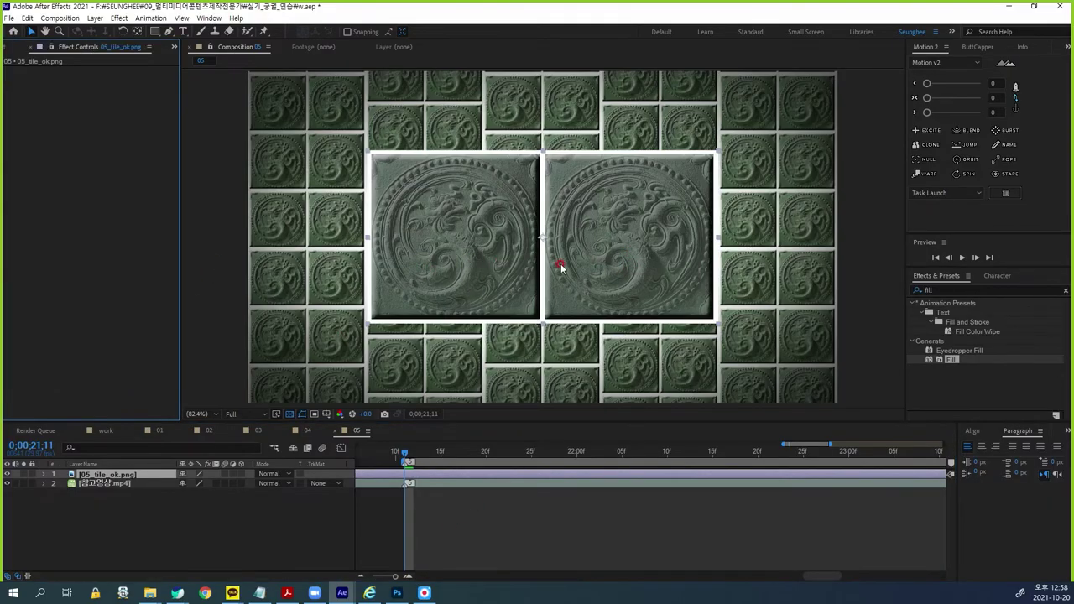
left_click(930, 290)
left_click(934, 289)
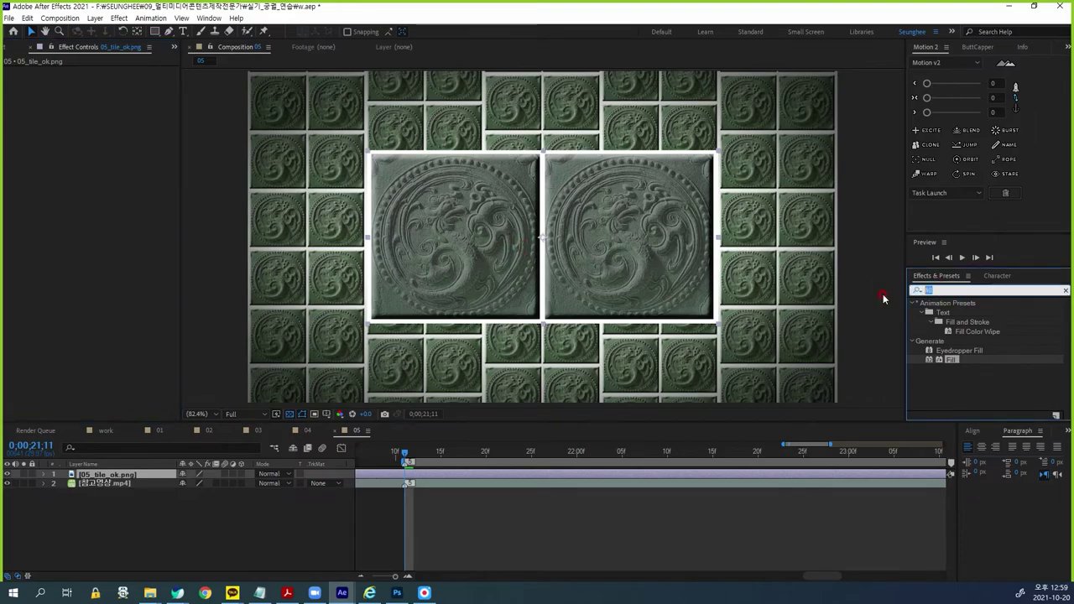
type("curv")
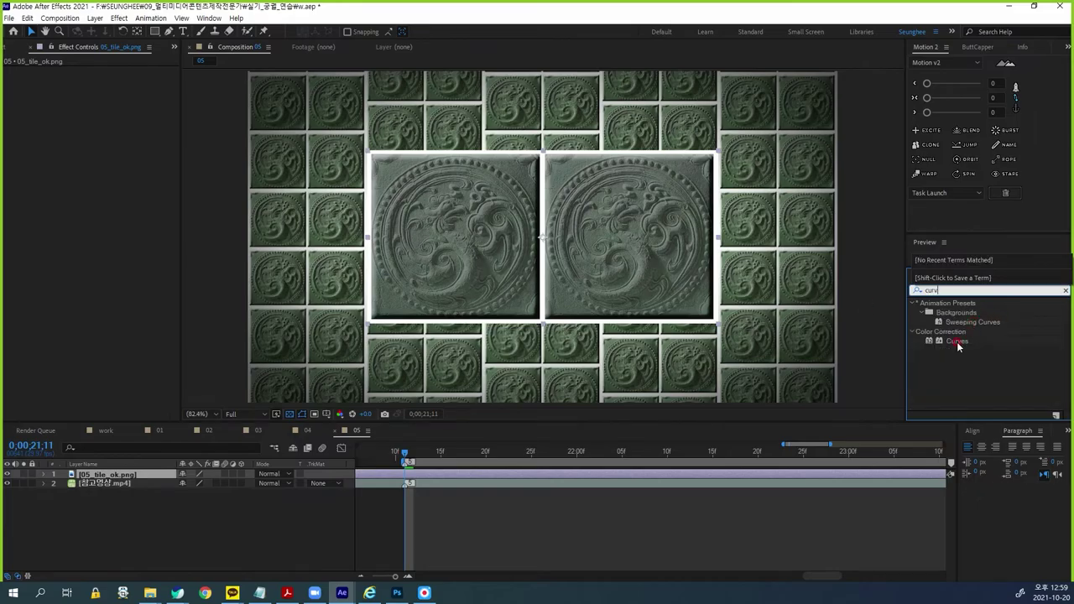
left_click_drag(957, 345, 556, 288)
left_click_drag(122, 149, 73, 216)
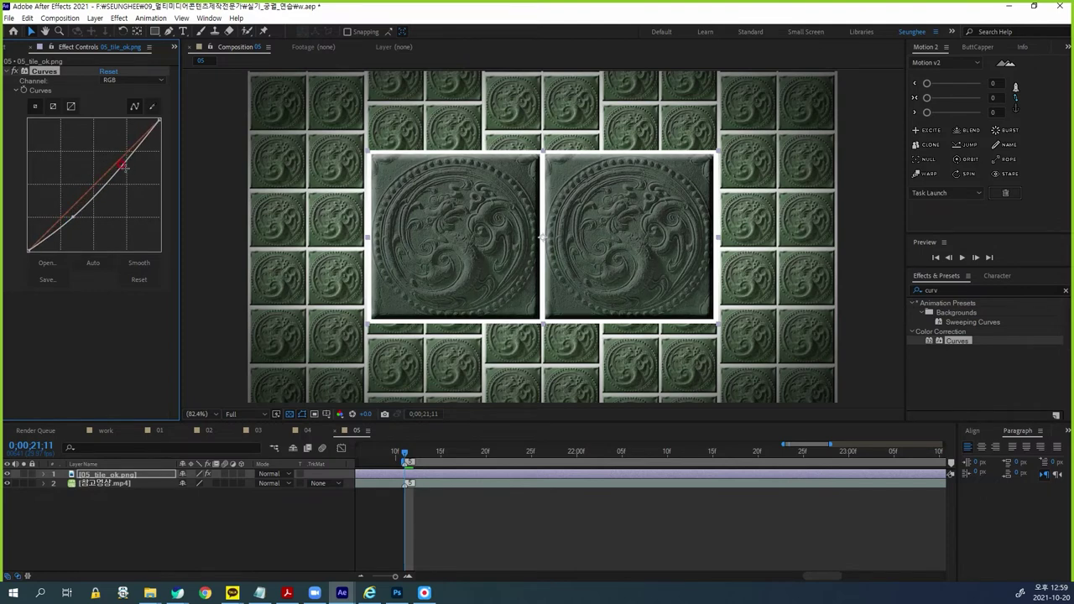
left_click_drag(118, 166, 126, 149)
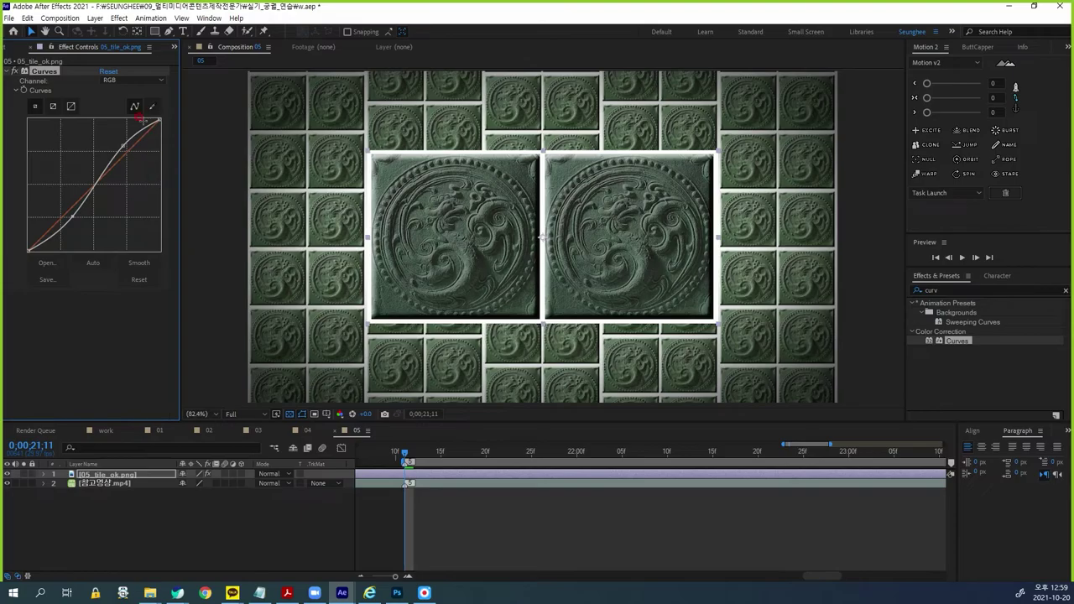
Step: Apply the Motion Tile effect to the 05_tile_ok.png layer
left_click(151, 476)
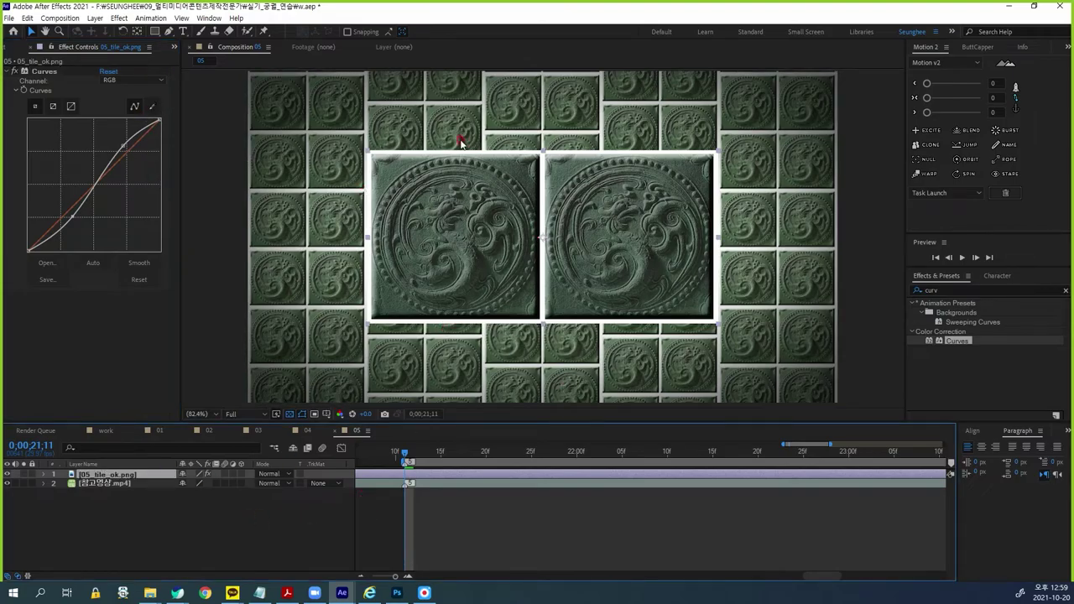
left_click(943, 289)
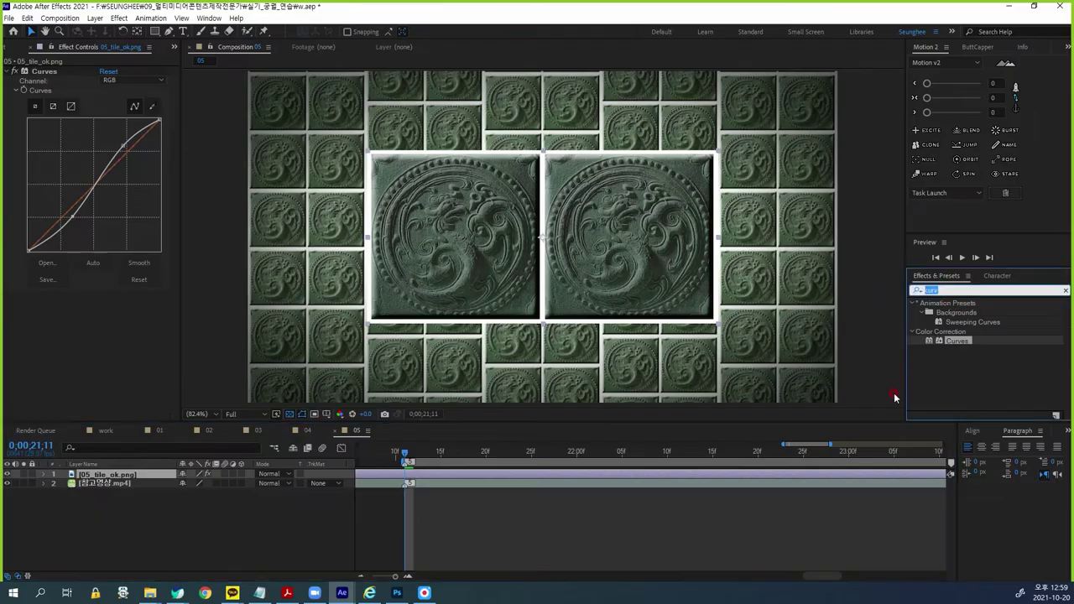
type("motion")
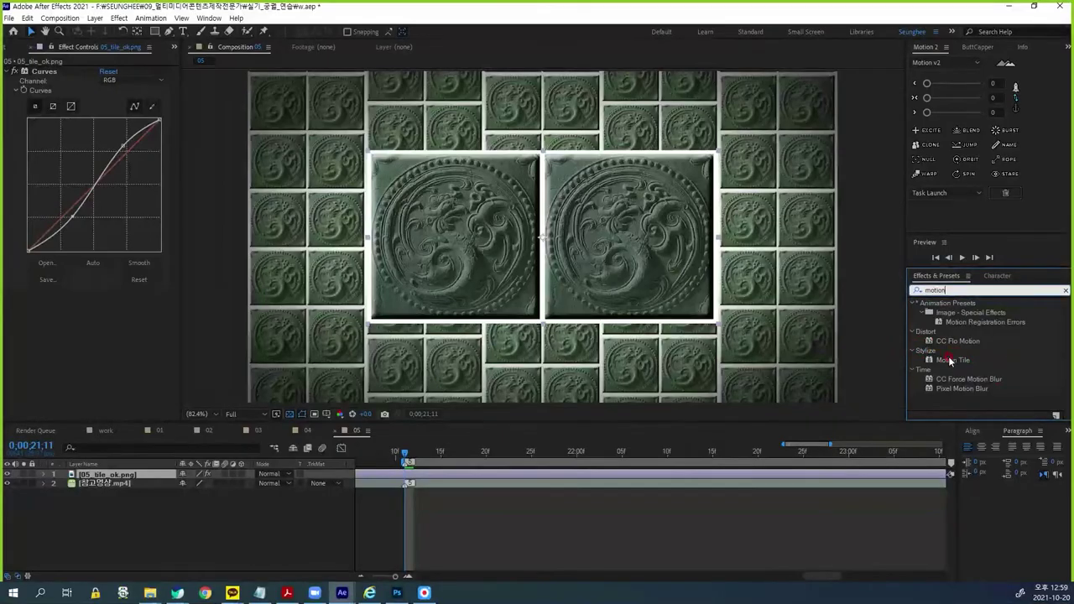
left_click_drag(951, 354, 468, 282)
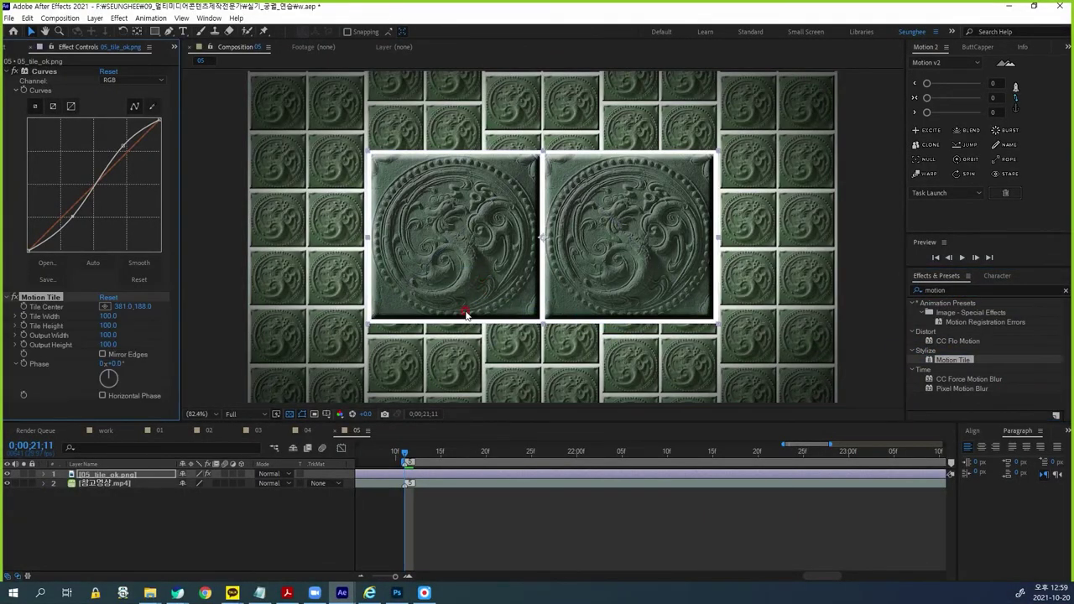
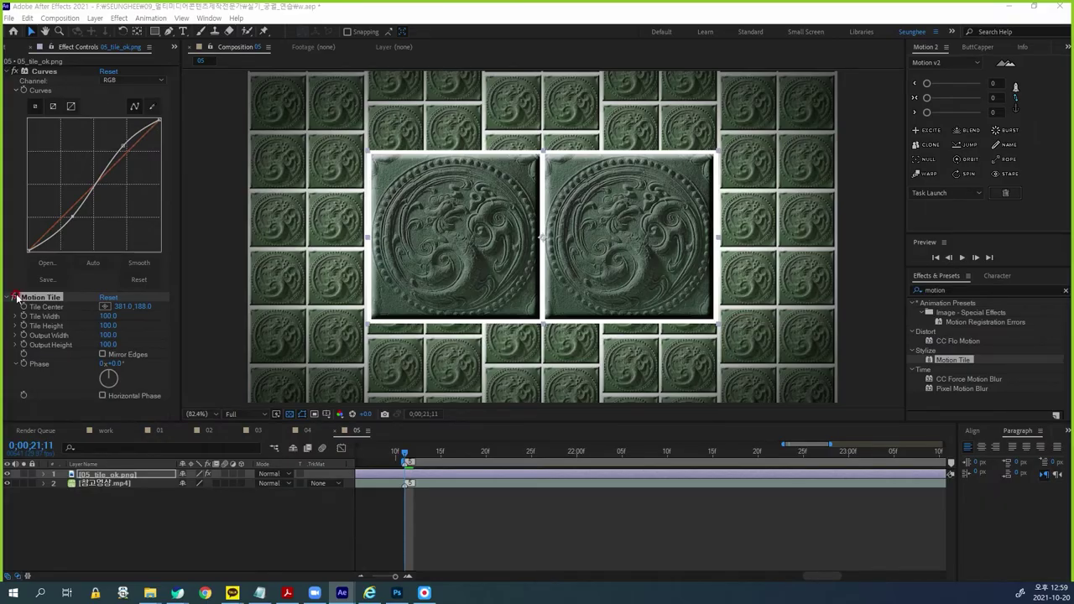
Step: Set the Motion Tile effect's tile width and tile height to 33.5 each
left_click(137, 474)
left_click_drag(107, 315, 82, 319)
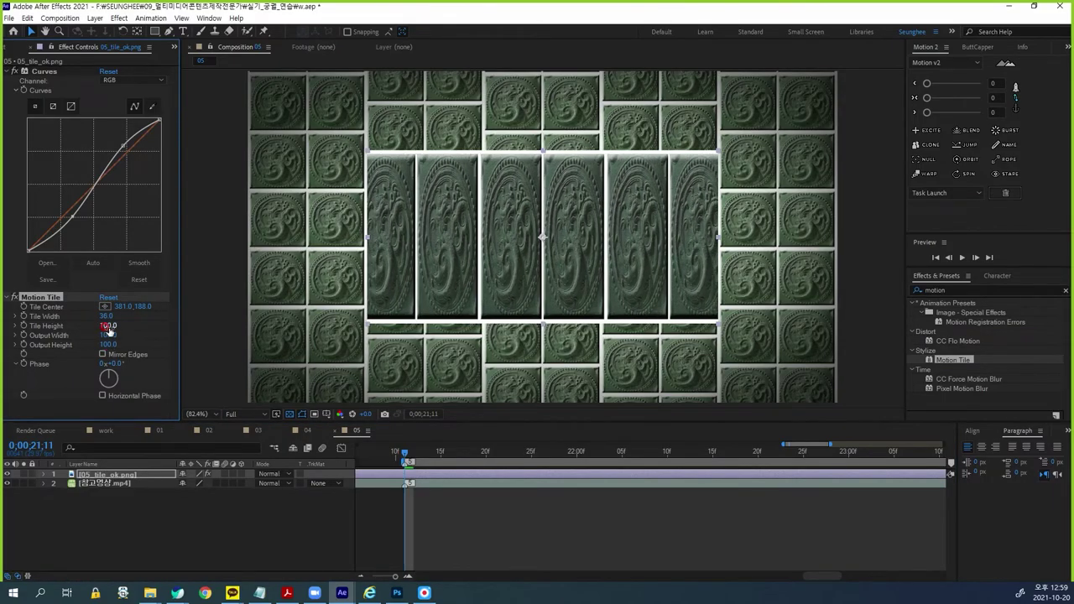
left_click_drag(107, 324, 77, 328)
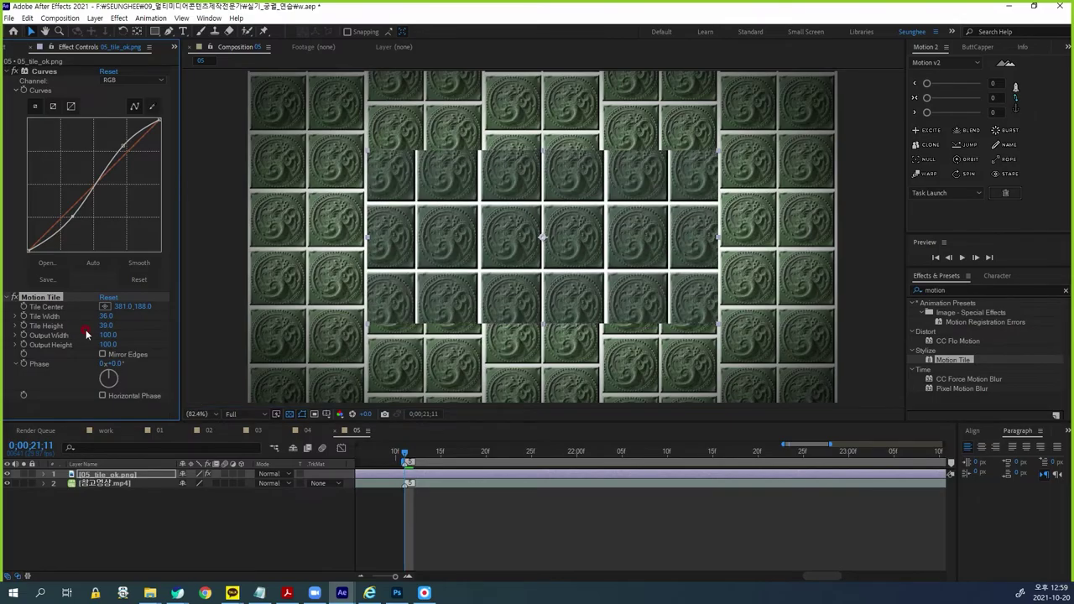
left_click(106, 317)
type("33.5")
key("Tab")
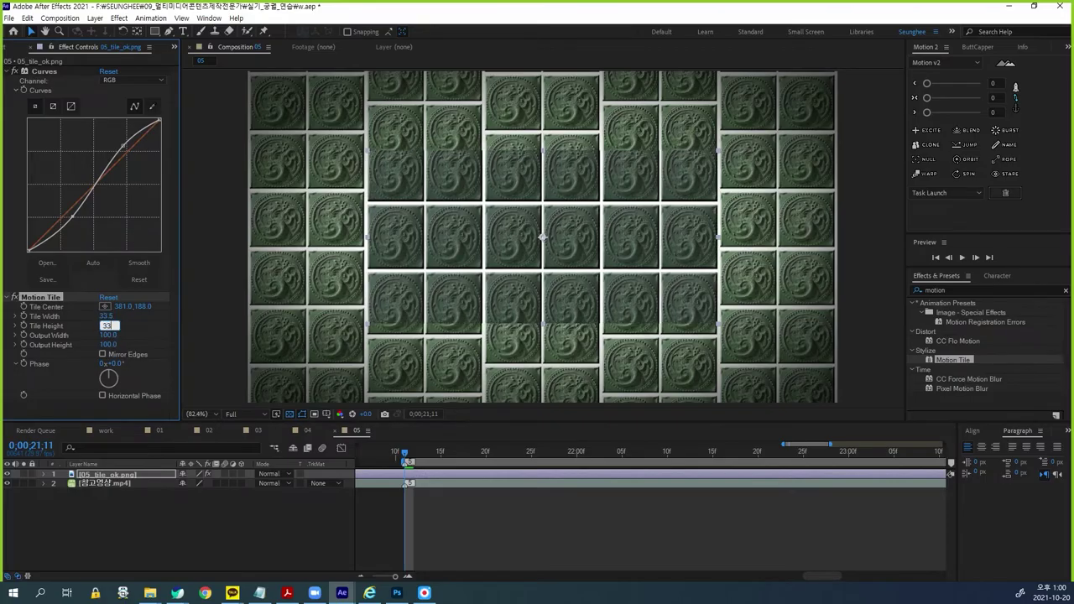
type("33.5")
key("Tab")
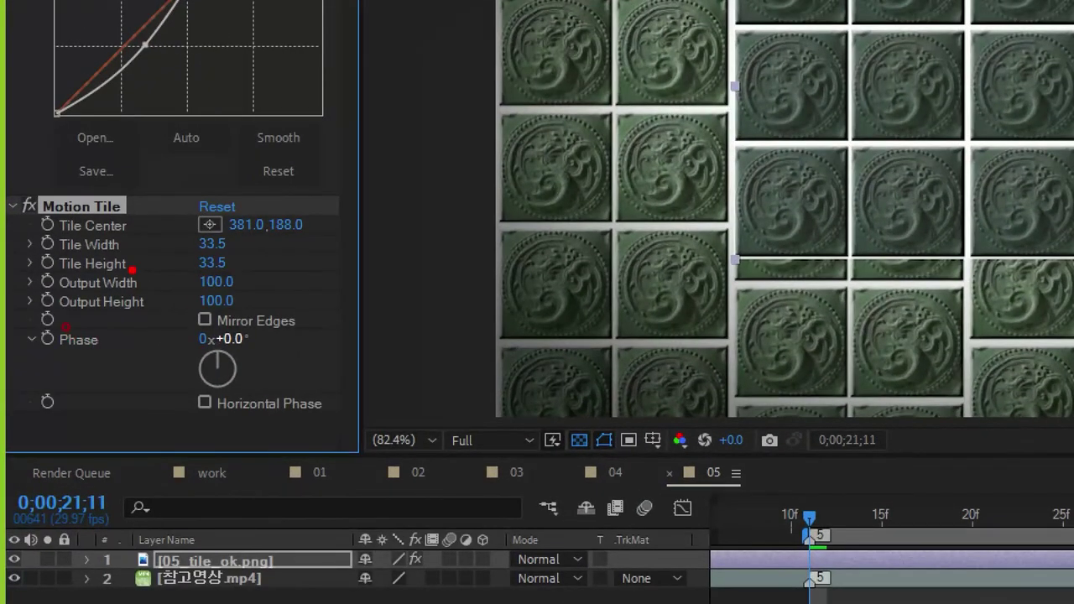
Step: Set Motion Tile's output width to 320 and output height to 270, and stagger the columns with a phase of 180°
left_click_drag(65, 327, 79, 326)
left_click_drag(144, 294, 168, 288)
left_click_drag(108, 338, 110, 340)
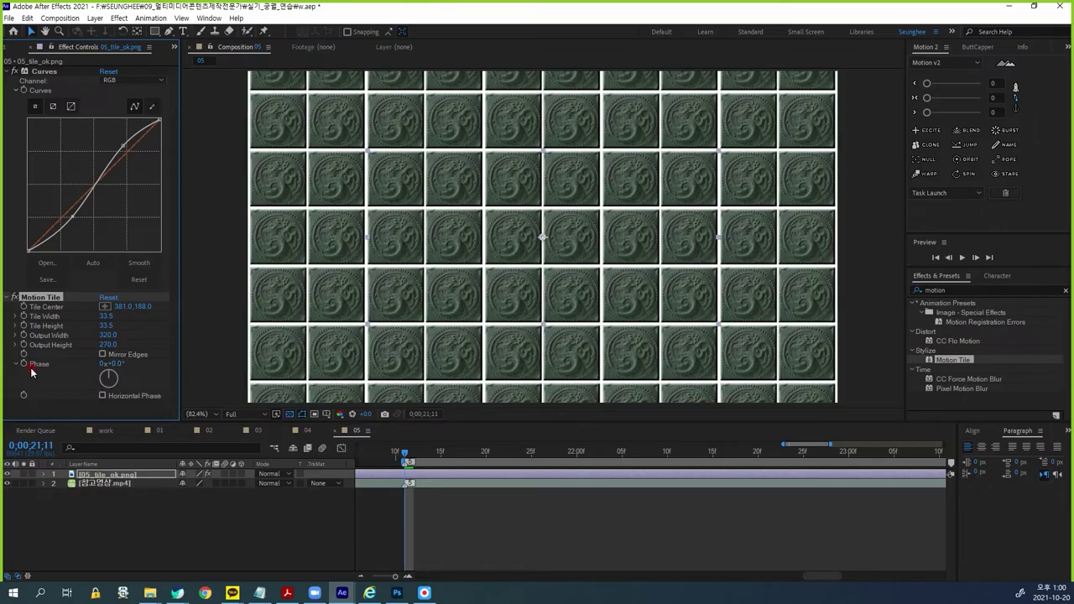
left_click(114, 364)
type("180")
key("Return")
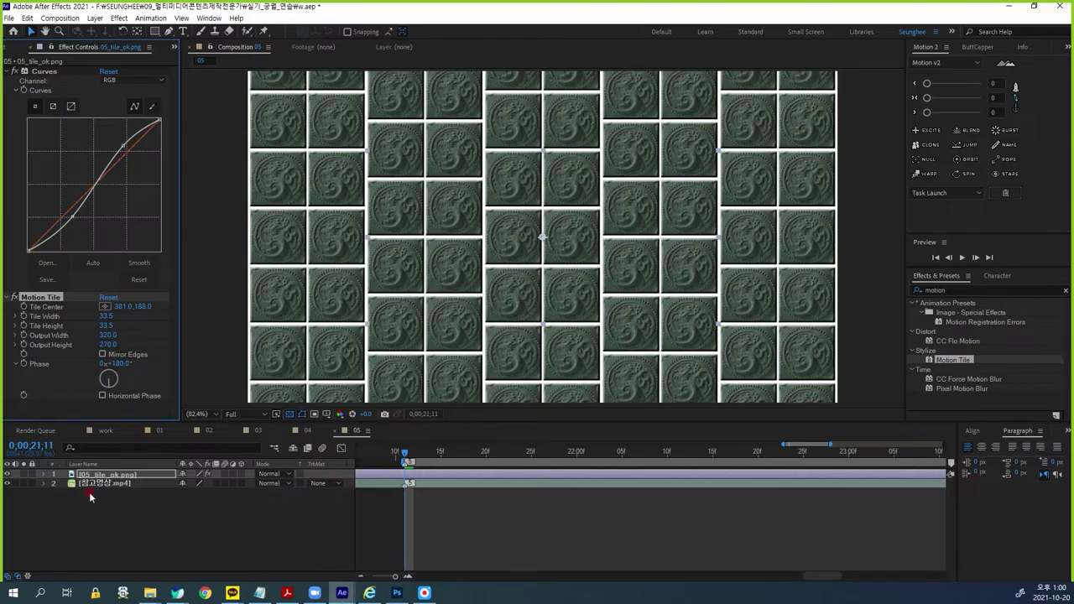
Step: Hide and show the tile layer to compare its staggered columns with the reference video, and consult the scene 05 brief
left_click(8, 474)
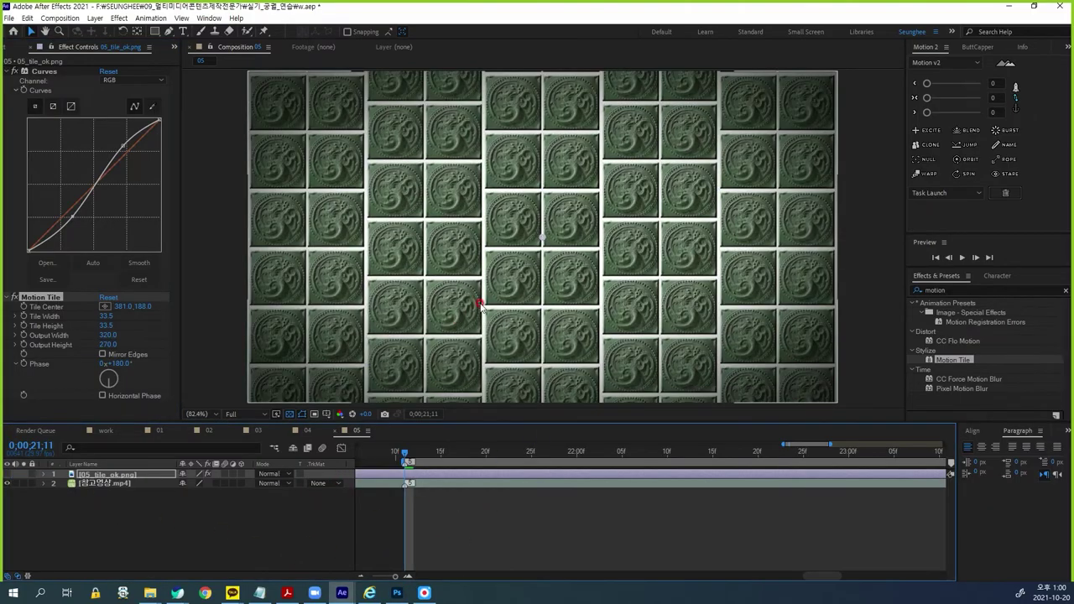
left_click_drag(338, 275, 354, 267)
mouse_move(488, 277)
left_mouse_down()
mouse_move(424, 229)
mouse_move(479, 258)
left_mouse_up()
mouse_move(565, 261)
left_mouse_down()
mouse_move(563, 225)
mouse_move(645, 242)
left_mouse_up()
left_click_drag(705, 267, 741, 247)
left_click_drag(824, 271, 810, 284)
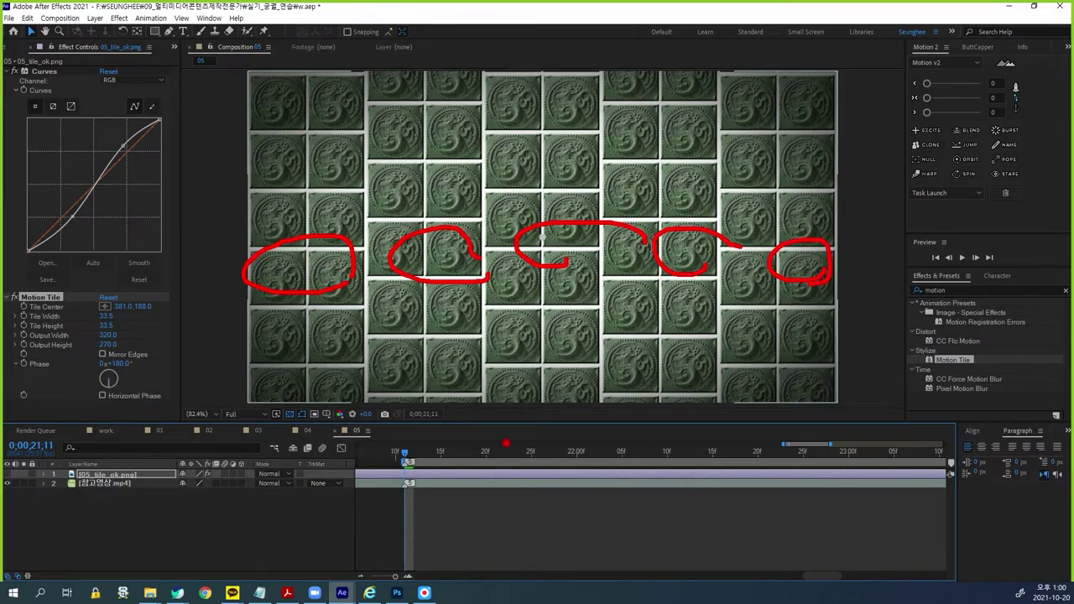
key("Escape")
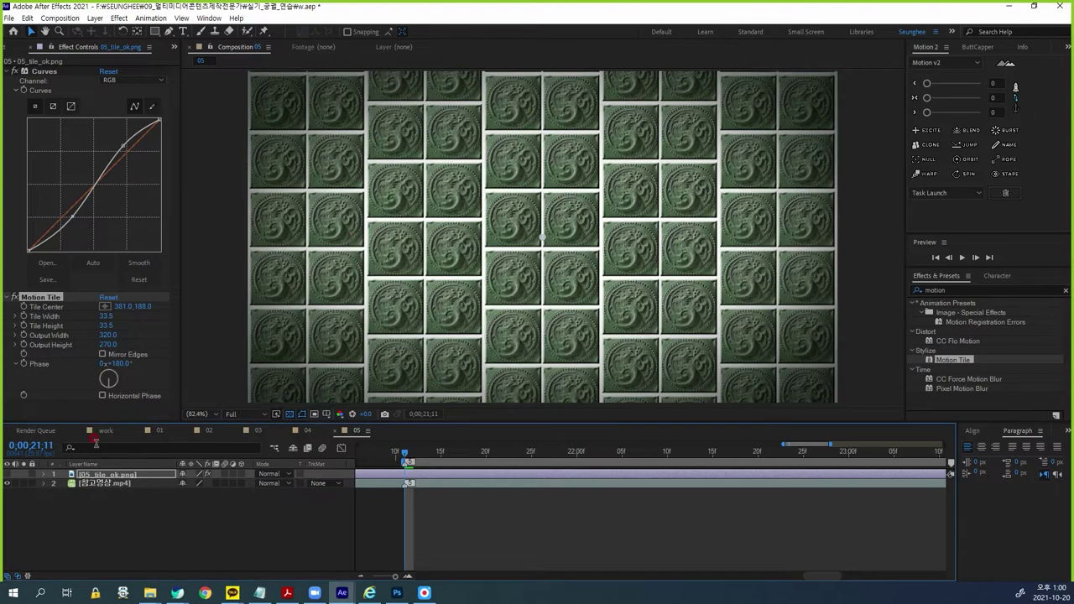
left_click(11, 475)
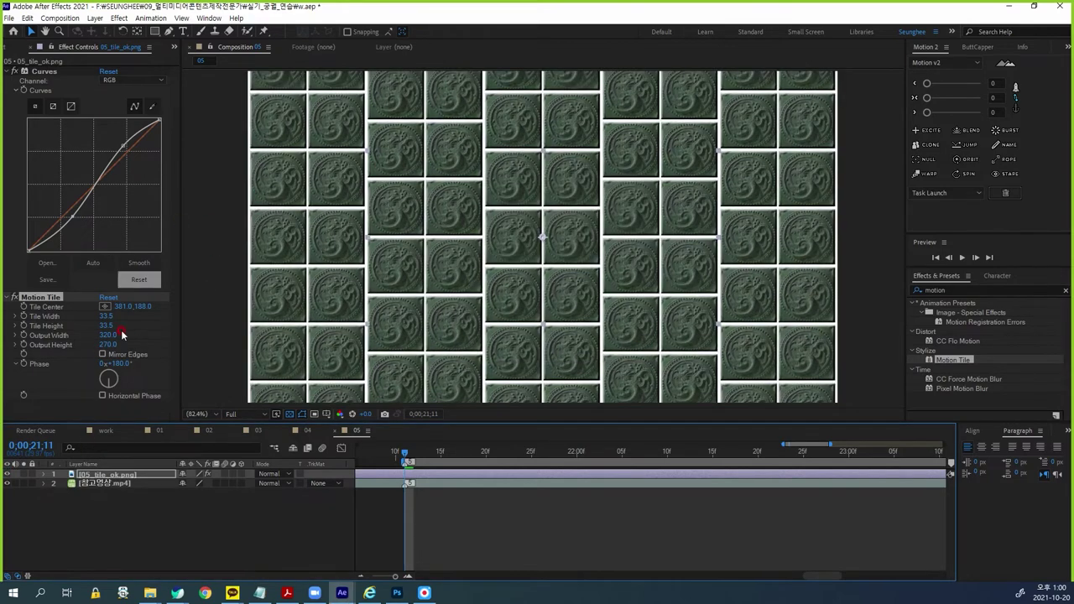
left_click(8, 475)
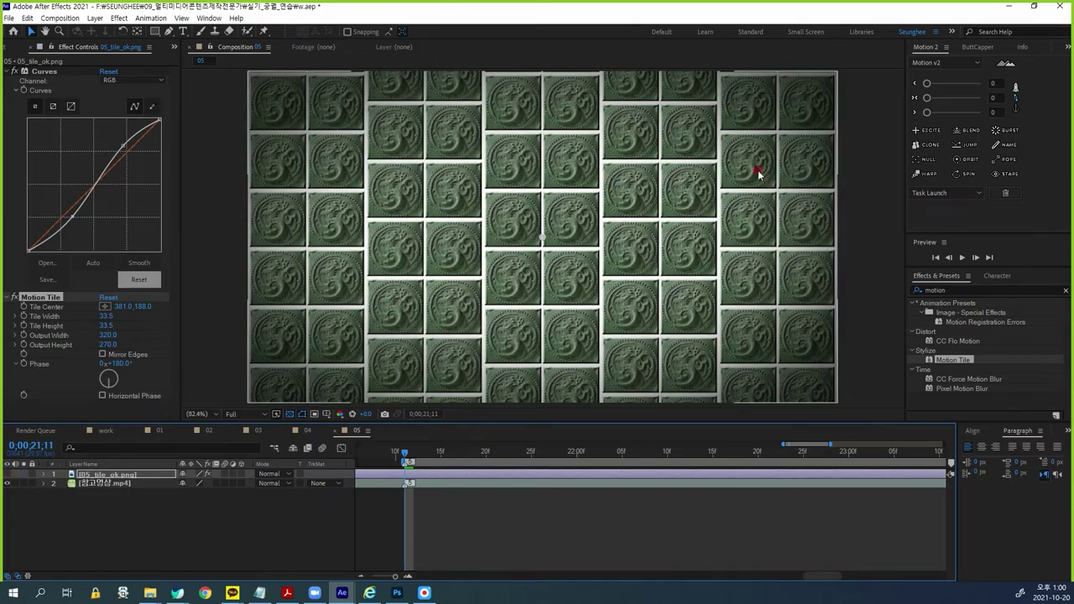
left_click(287, 592)
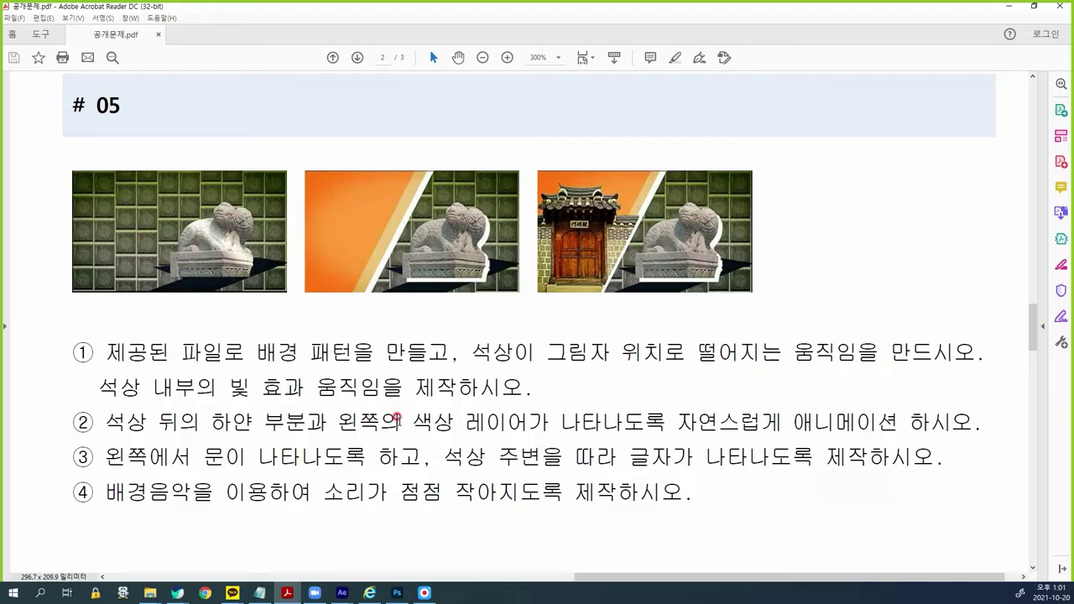
mouse_move(342, 592)
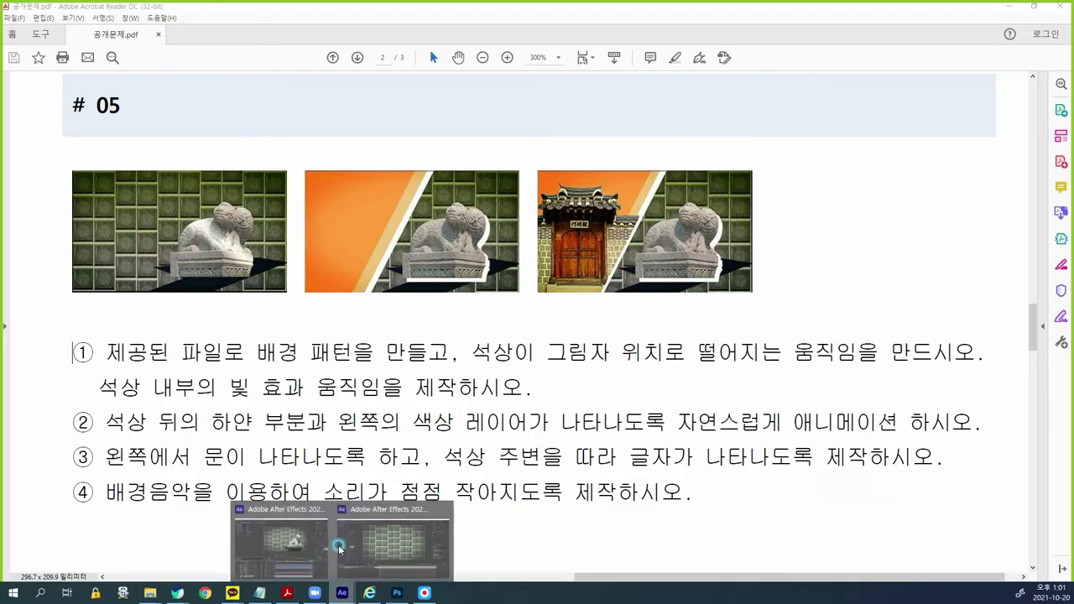
left_click(340, 548)
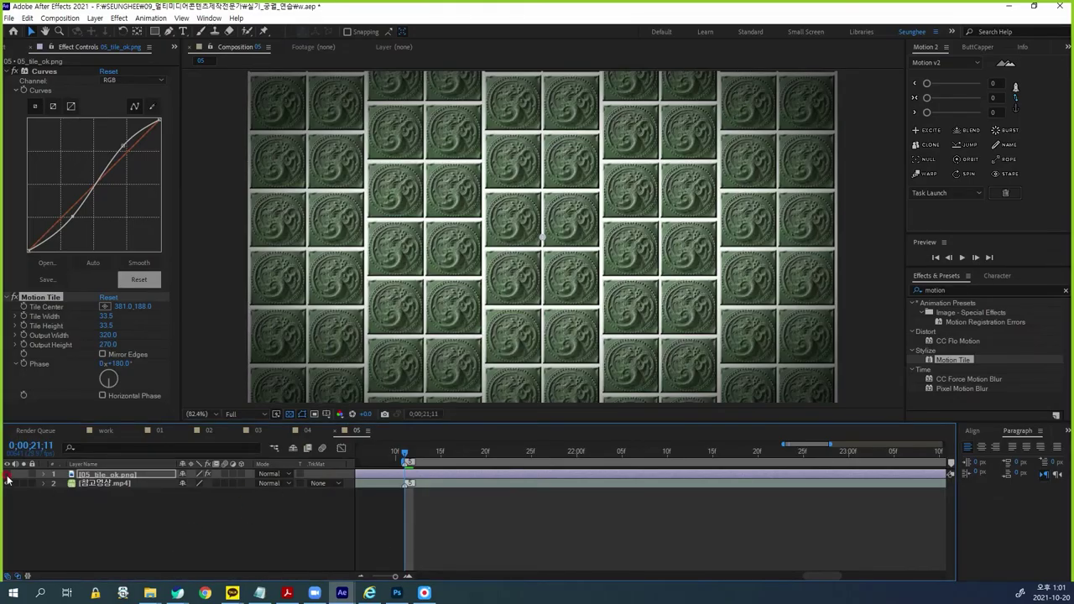
Step: Create a full-frame solid in black (000000) above the tile layer in composition 05
left_click(228, 532)
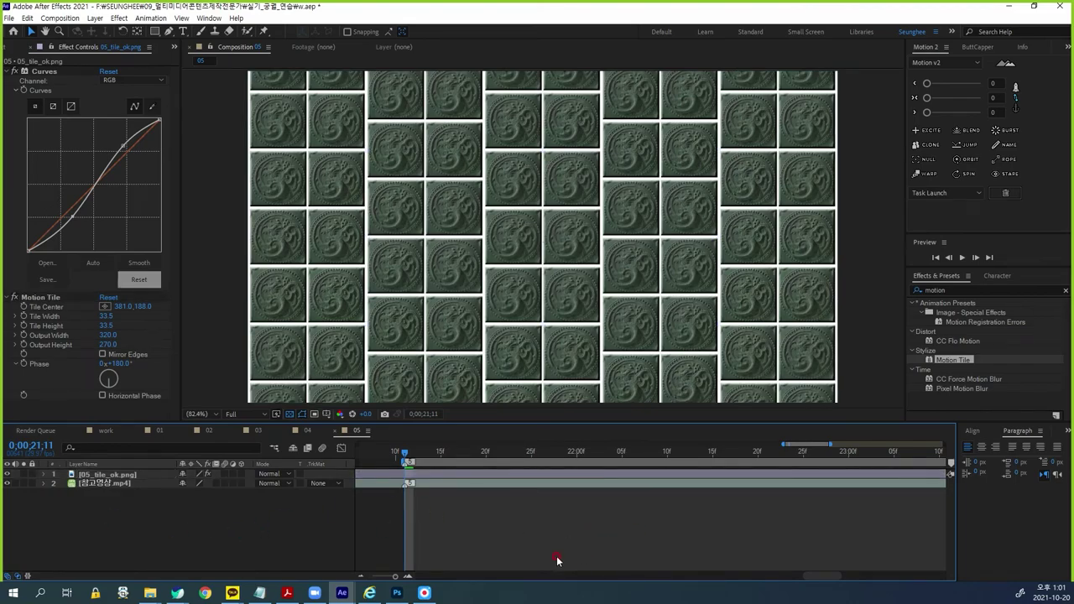
key("ctrl+y")
left_click(470, 343)
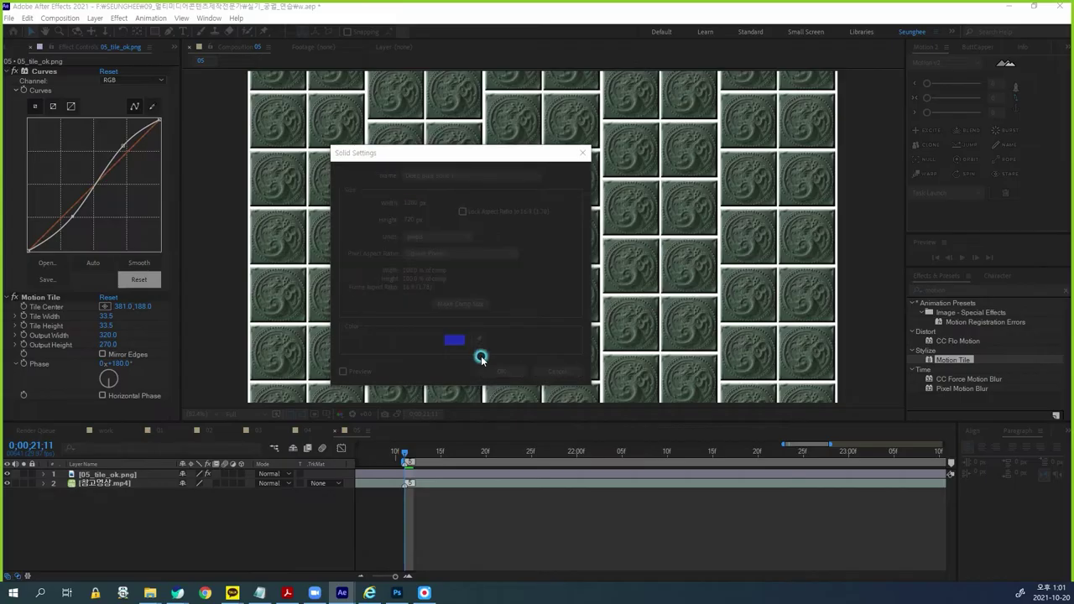
left_click_drag(103, 278, 96, 304)
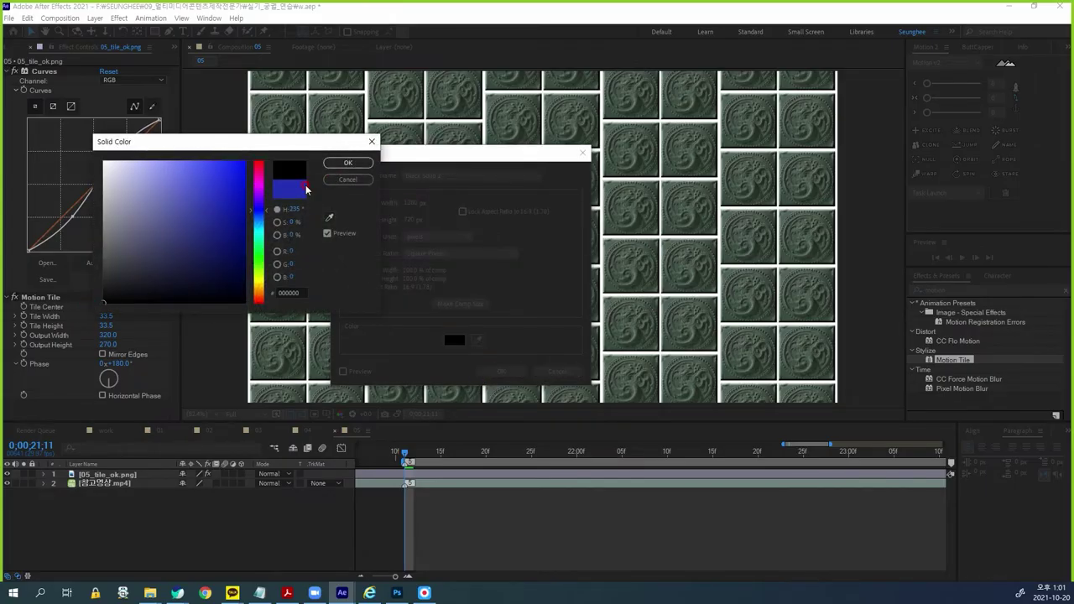
left_click(347, 163)
key("Return")
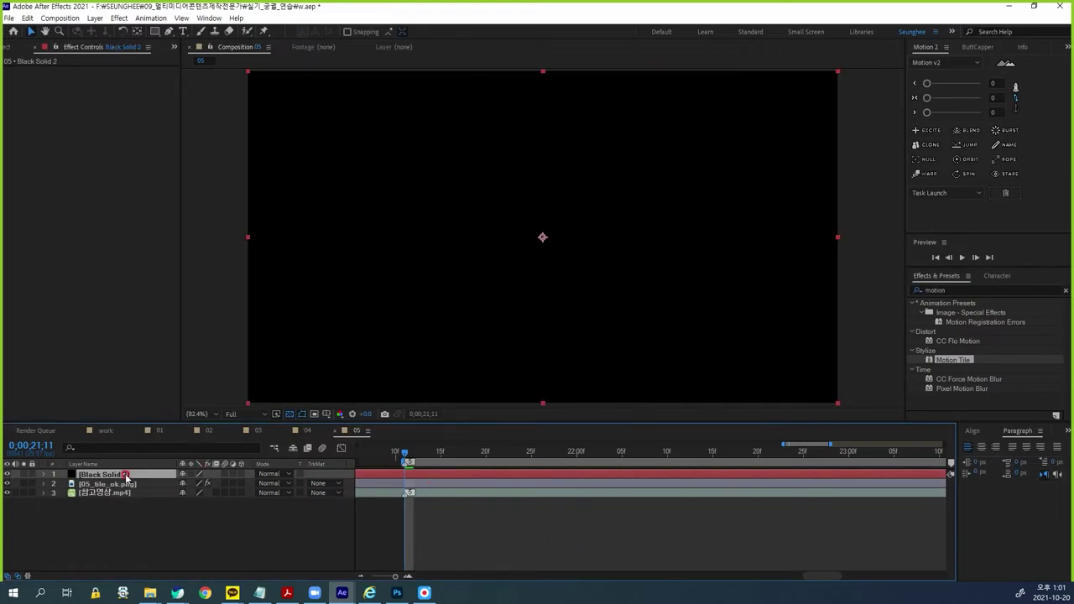
Step: Add a full-frame elliptical mask to the black solid, set it to Subtract, and feather it 296 pixels for a vignette
left_click_drag(155, 31, 194, 57)
double_click(156, 31)
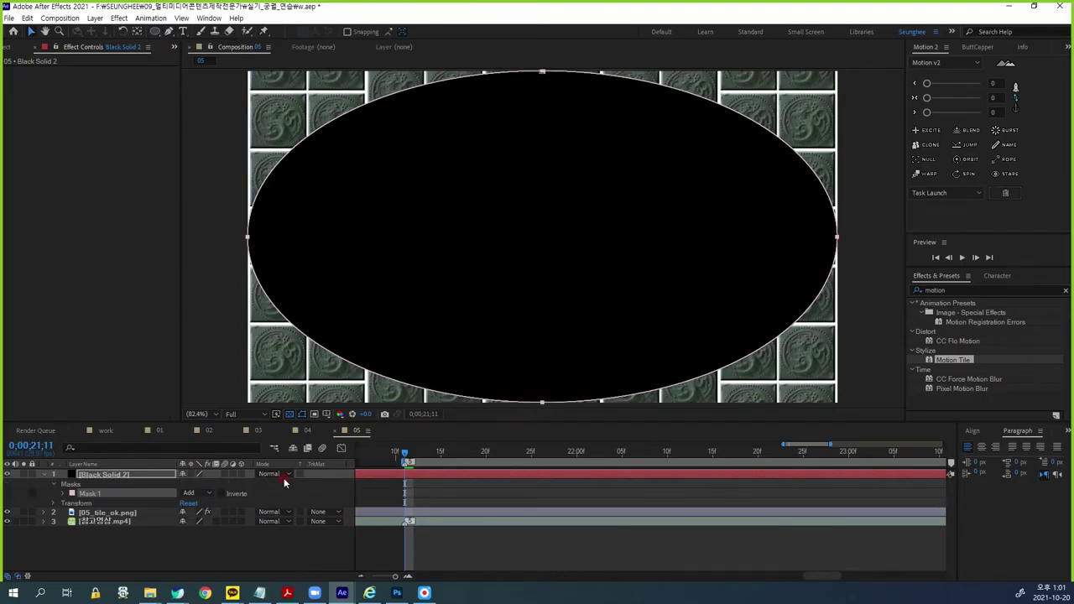
left_click(208, 494)
left_click(201, 436)
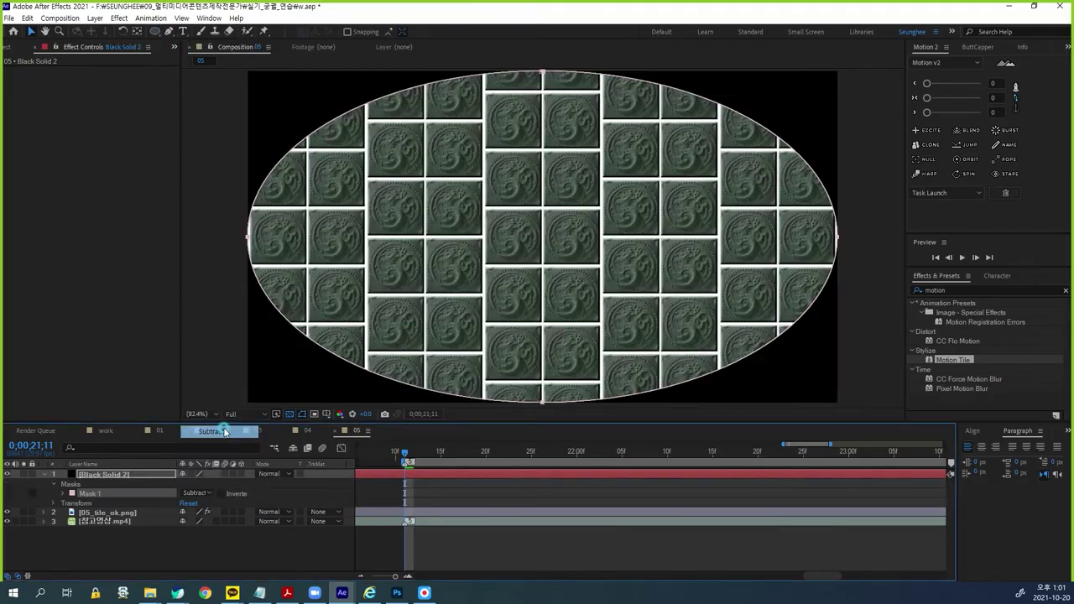
left_click(62, 493)
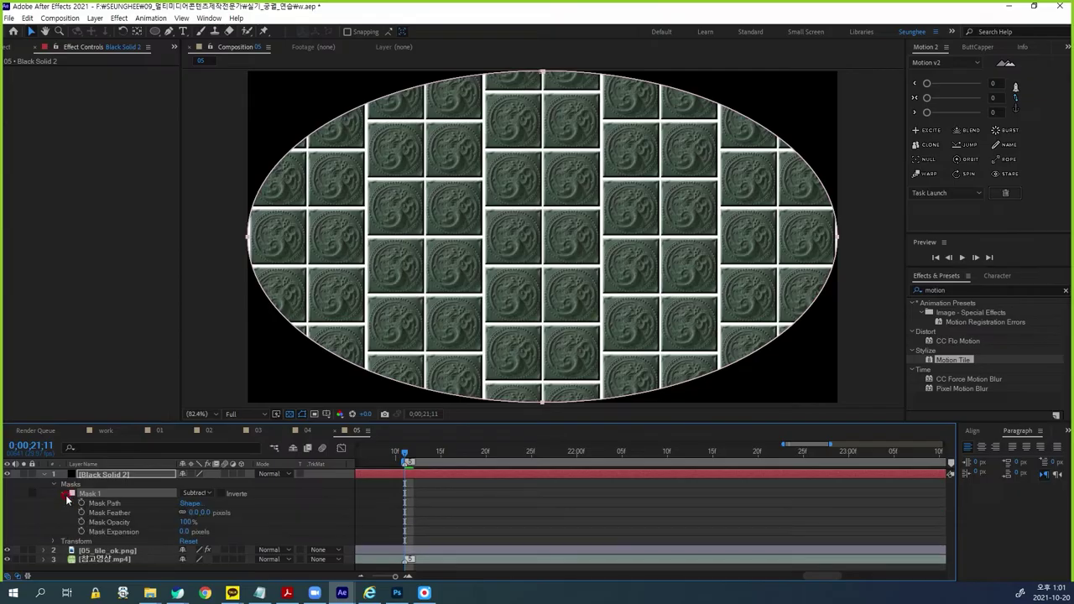
left_click_drag(200, 512, 366, 508)
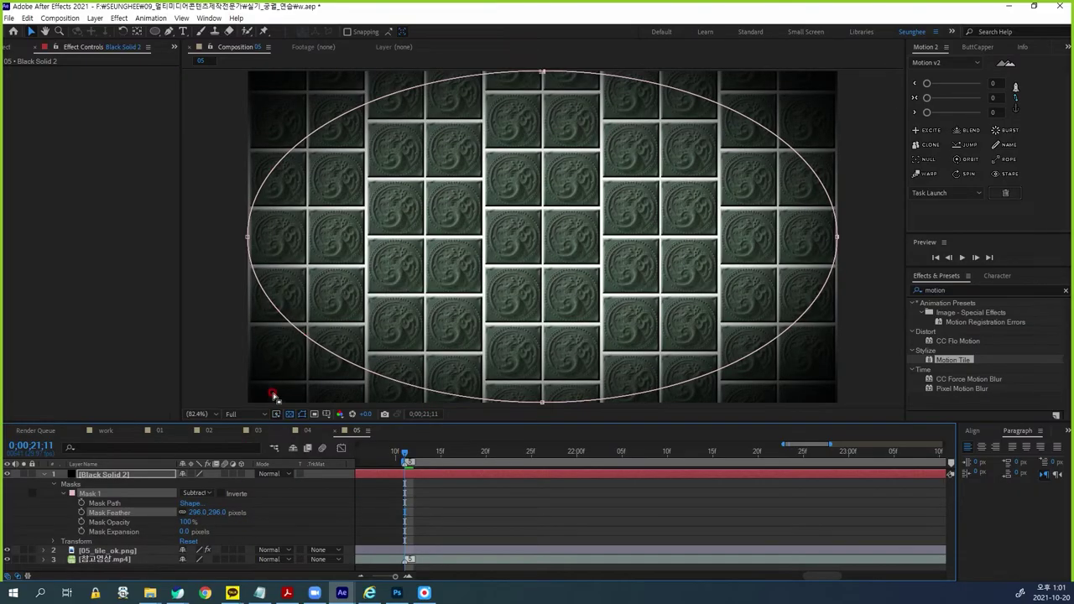
Step: Set the opacity of the black vignette solid to 71%
left_click(125, 476)
key("t")
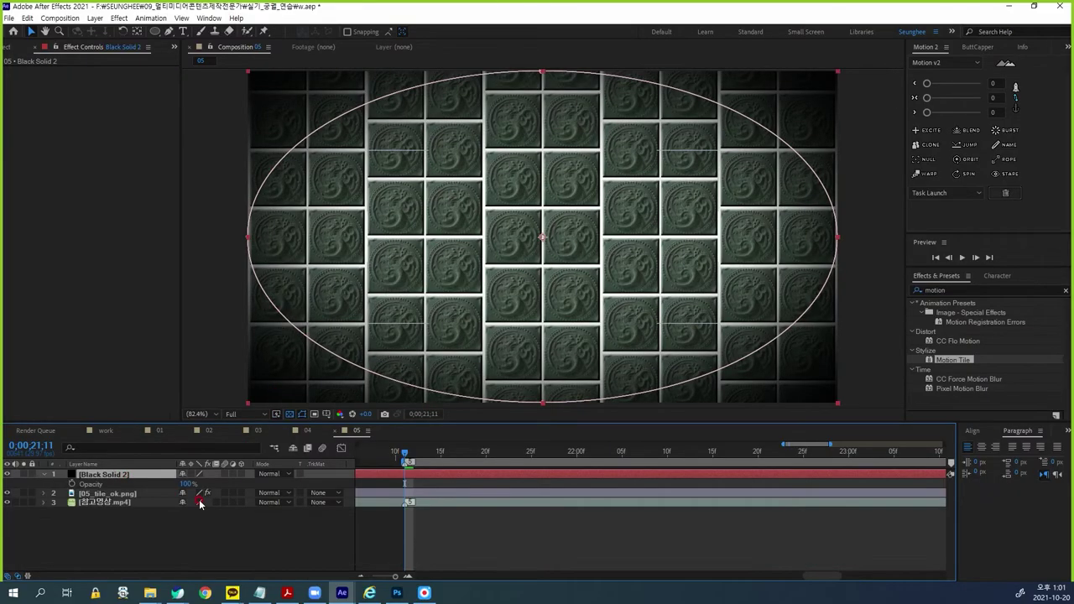
left_click_drag(184, 485, 172, 485)
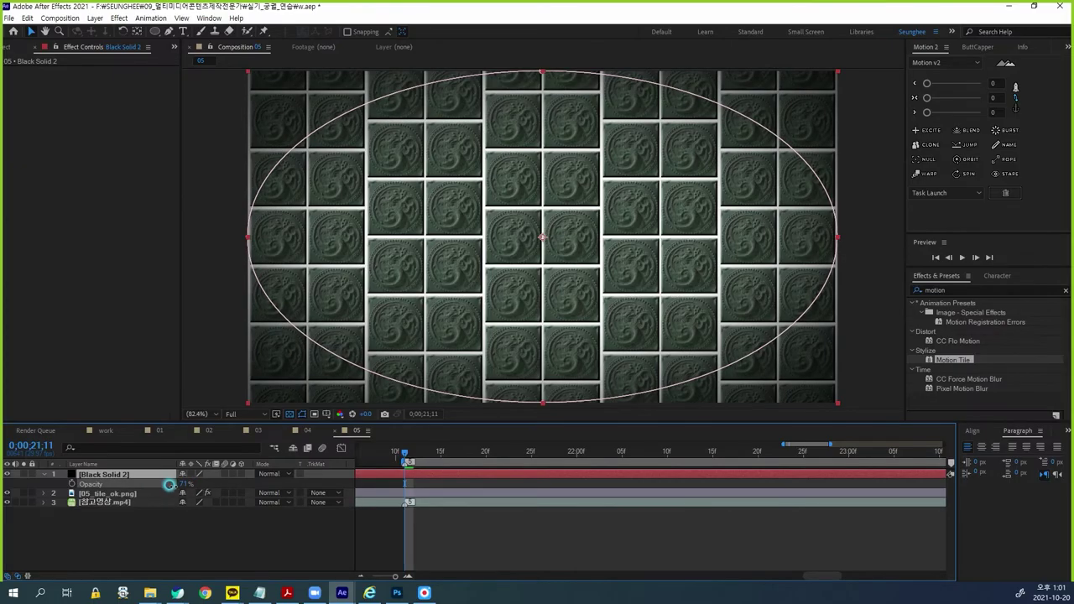
left_click(556, 558)
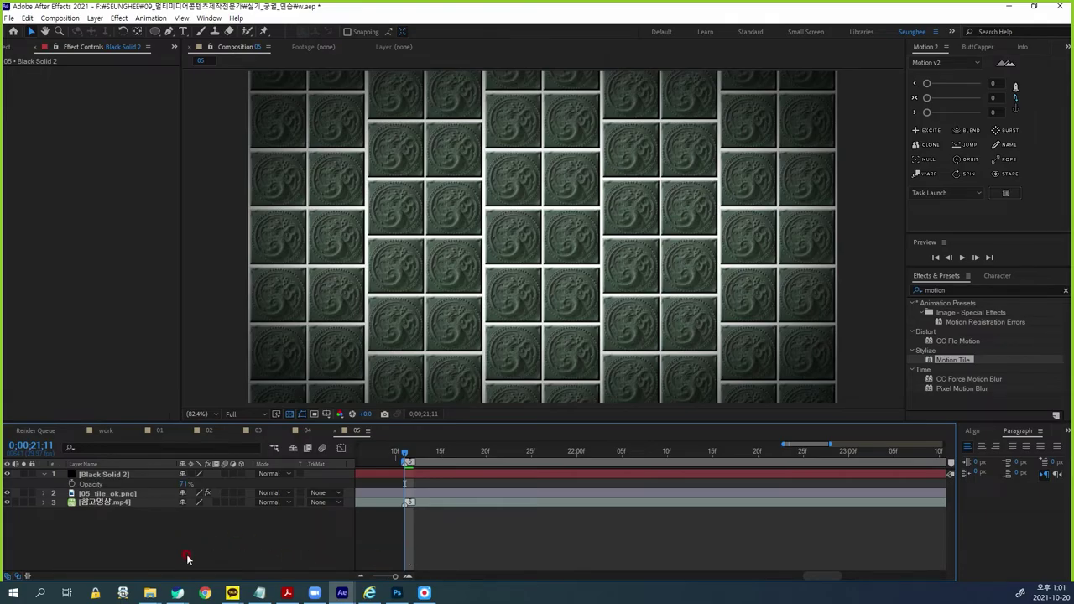
Step: Solo the reference video layer and add a layer marker to it at 0;00;21;23, just before the stone statue drops in
left_click(28, 475)
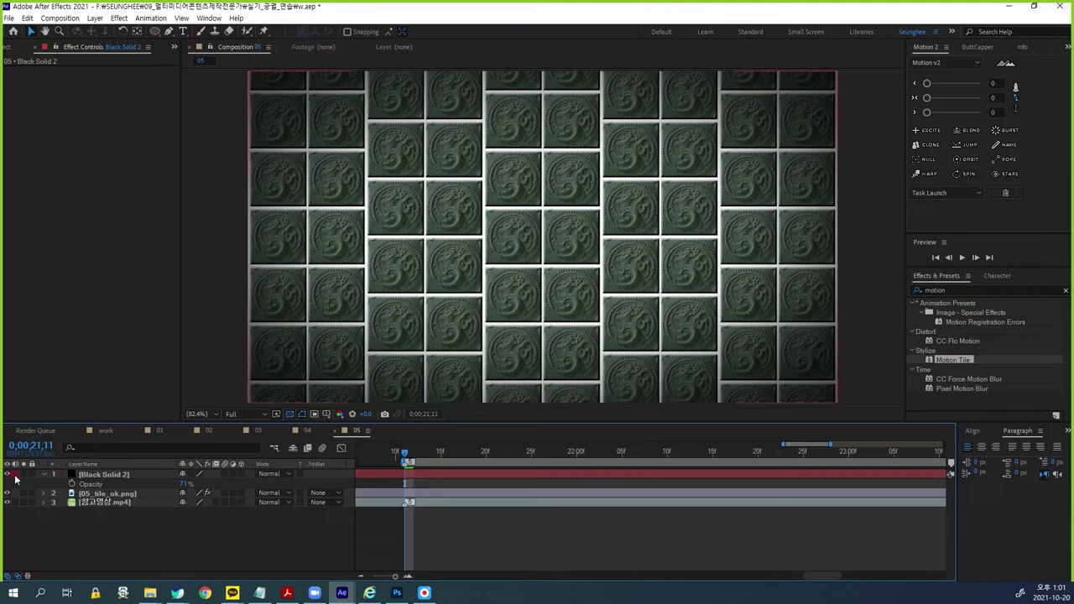
left_click(64, 513)
left_click(26, 502)
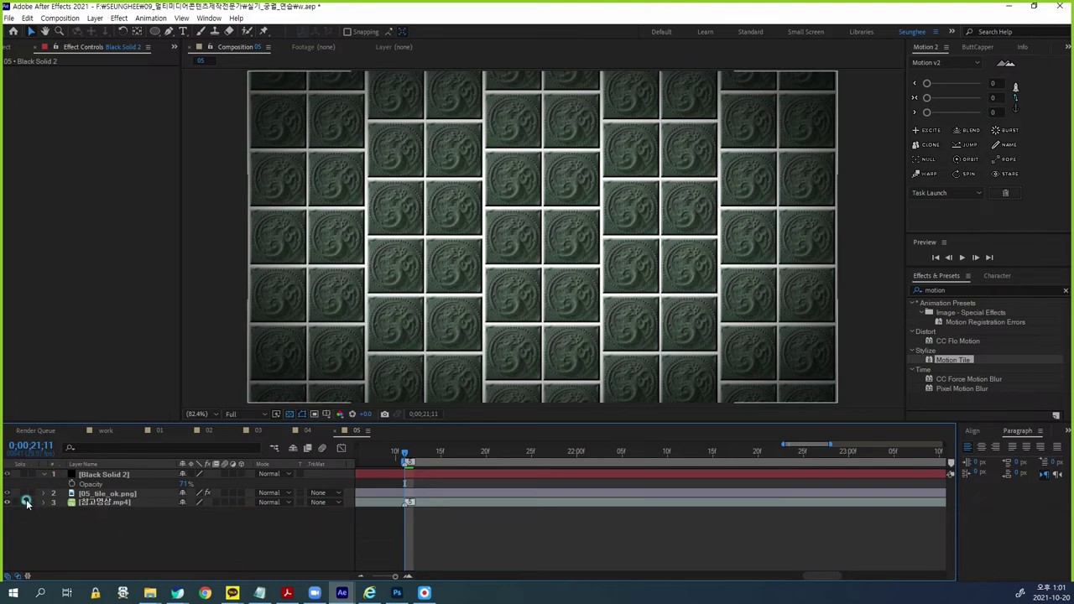
left_click(25, 502)
left_click_drag(403, 458, 515, 466)
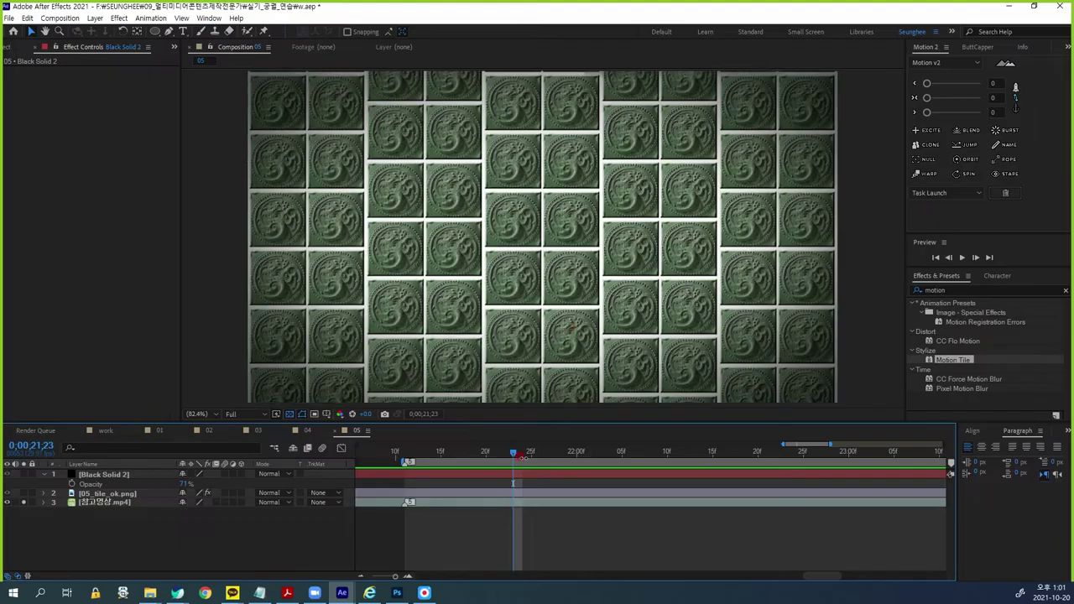
left_click(518, 506)
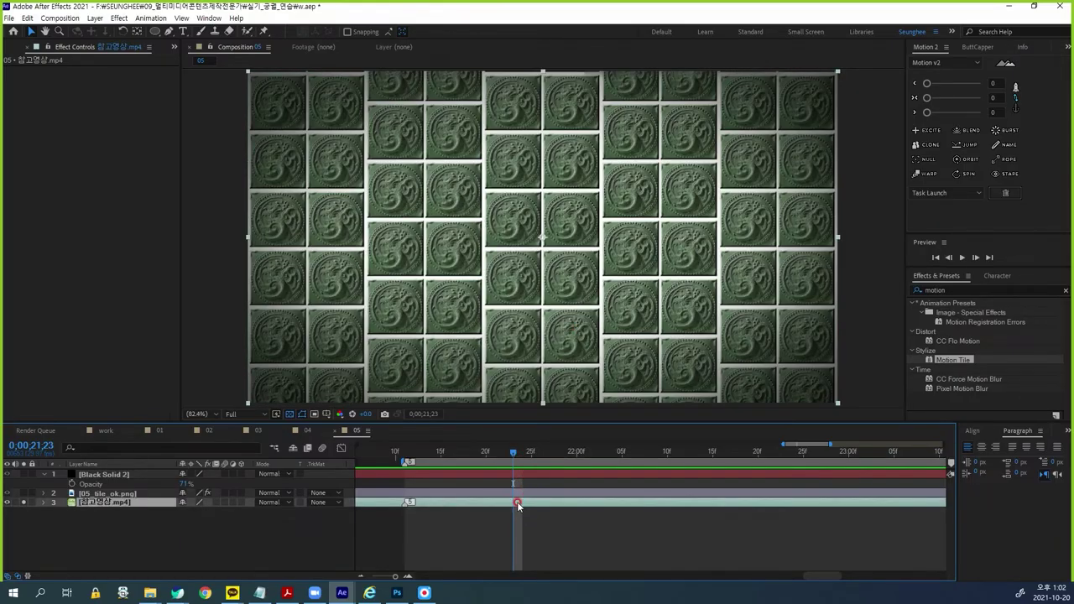
Step: Add markers to the reference video layer at the statue's lowest point, 0;00;22;00, and its settling point, 0;00;22;05
left_click_drag(513, 452, 556, 460)
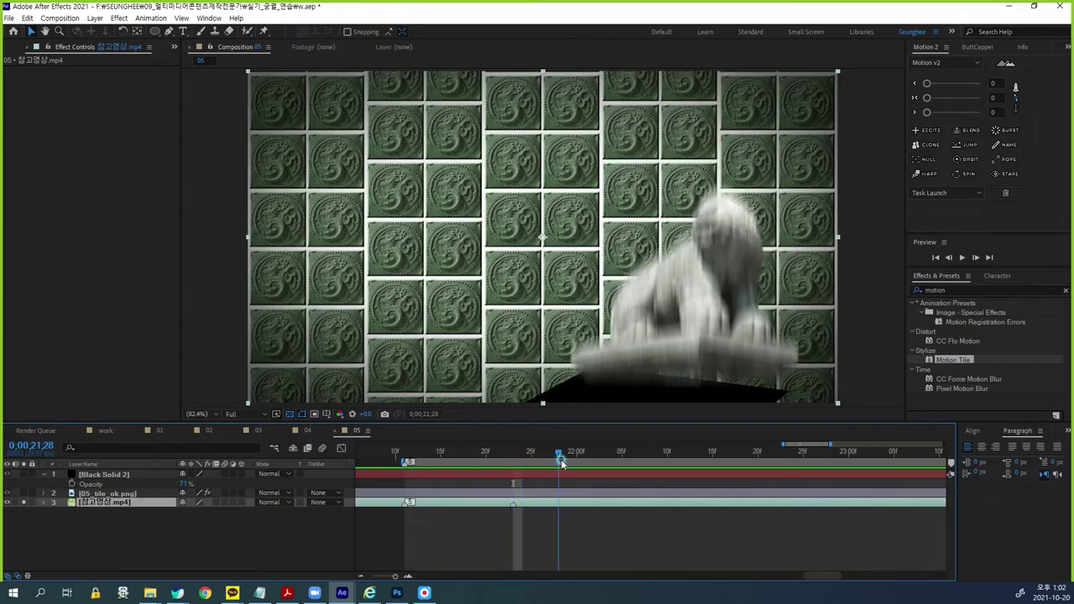
left_click(556, 453)
left_click_drag(557, 462, 575, 466)
left_click_drag(558, 503, 567, 505)
left_click(581, 457)
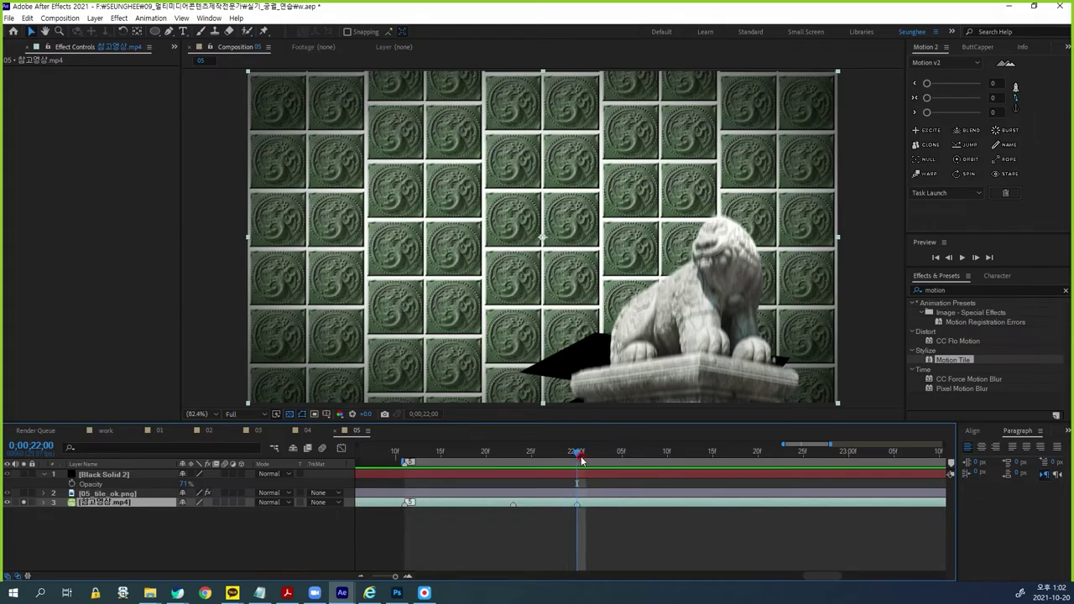
left_click_drag(578, 454, 628, 454)
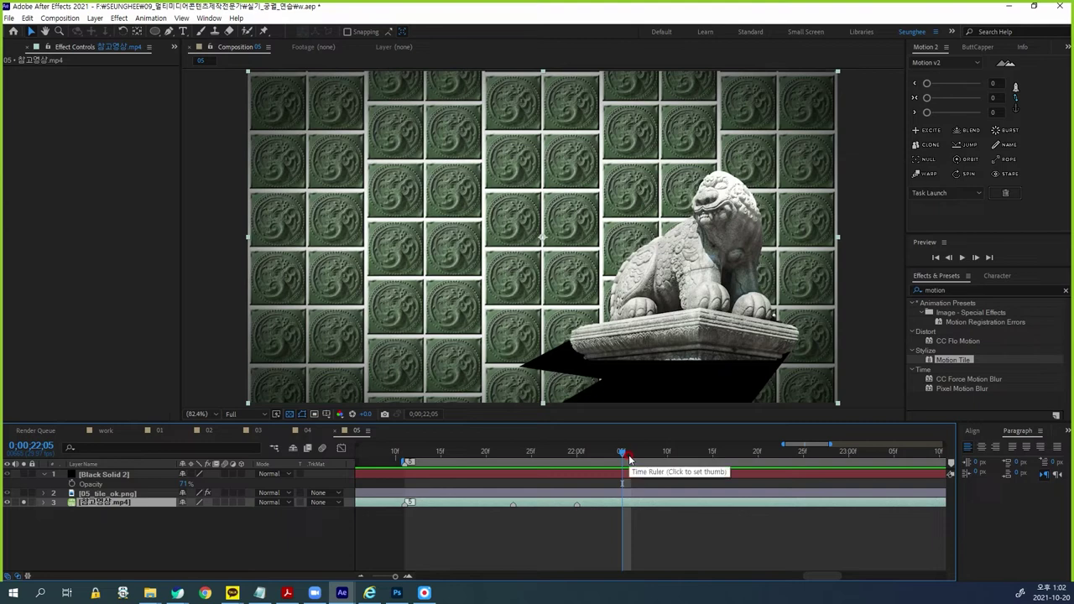
key("Page_Up")
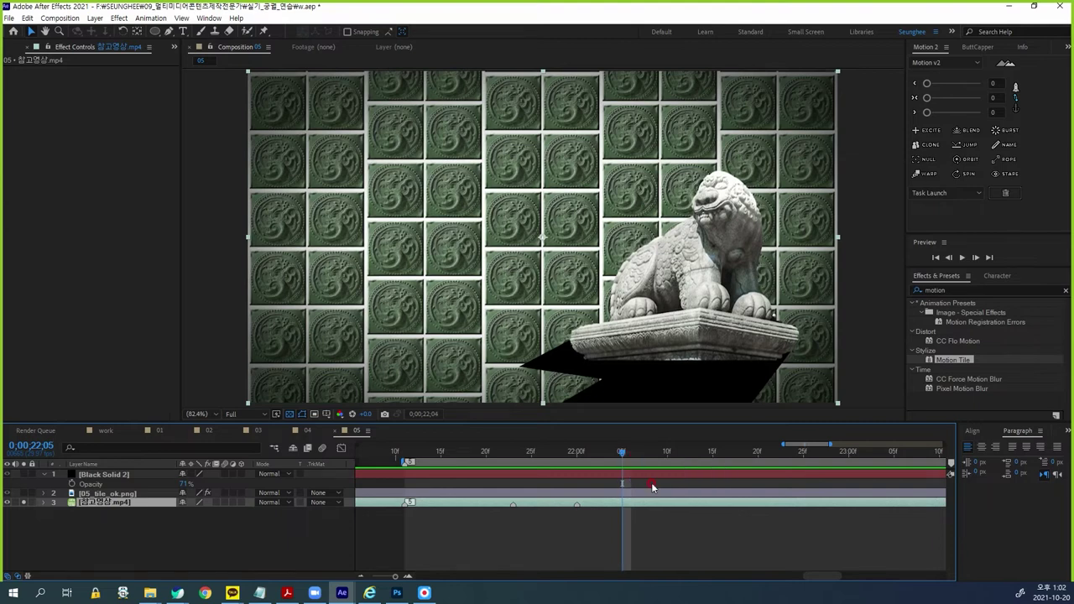
key("Page_Up")
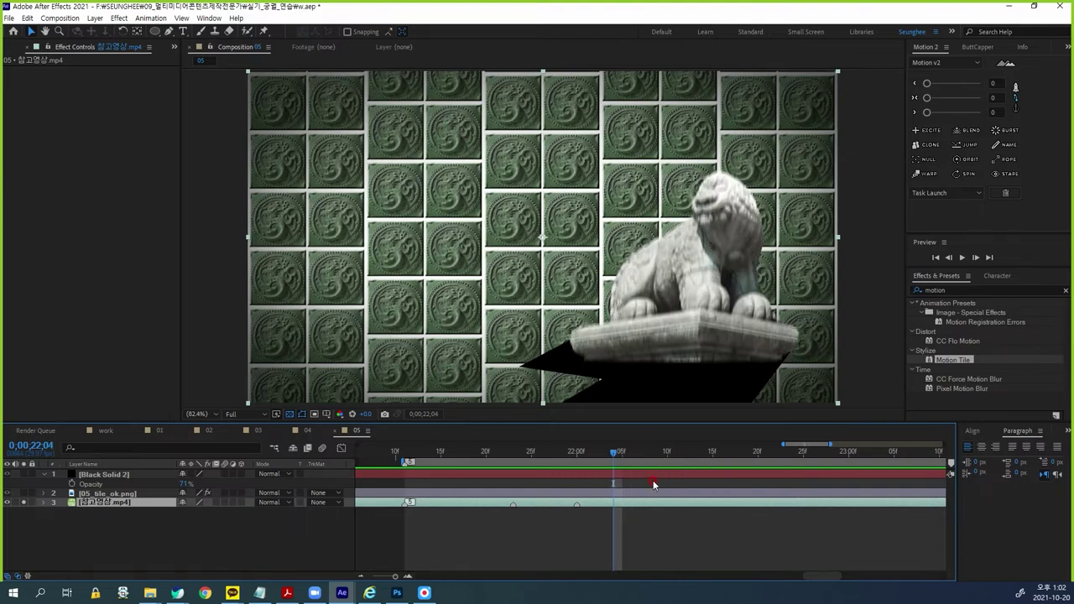
key("Page_Down")
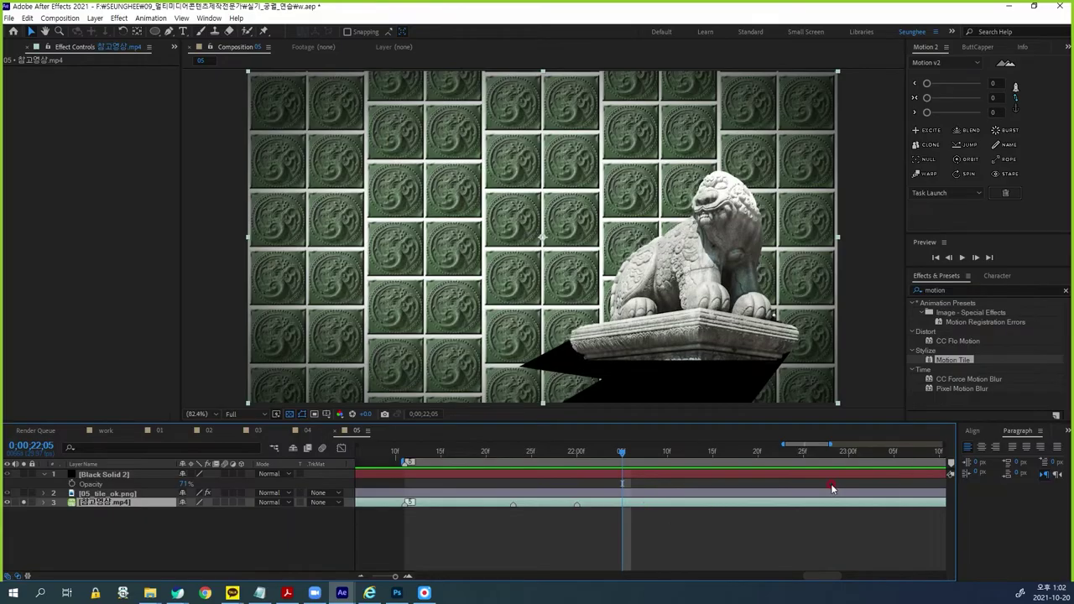
Step: Find the stone statue in the project's 05 Layers folder and add Layer 4/05.psd as the top layer of composition 05
left_click(19, 47)
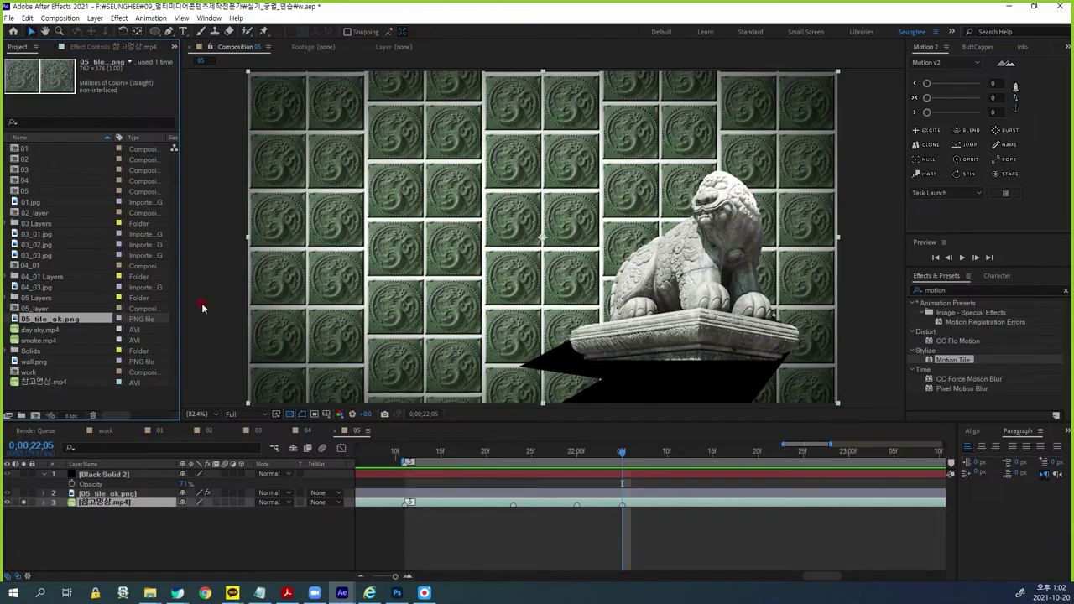
left_click(51, 401)
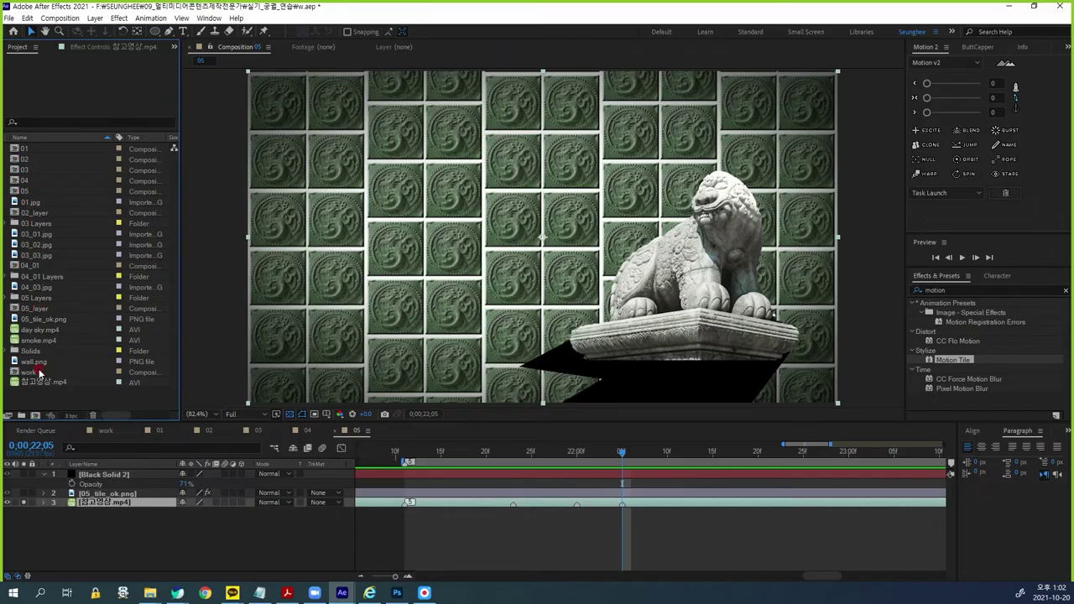
left_click(39, 279)
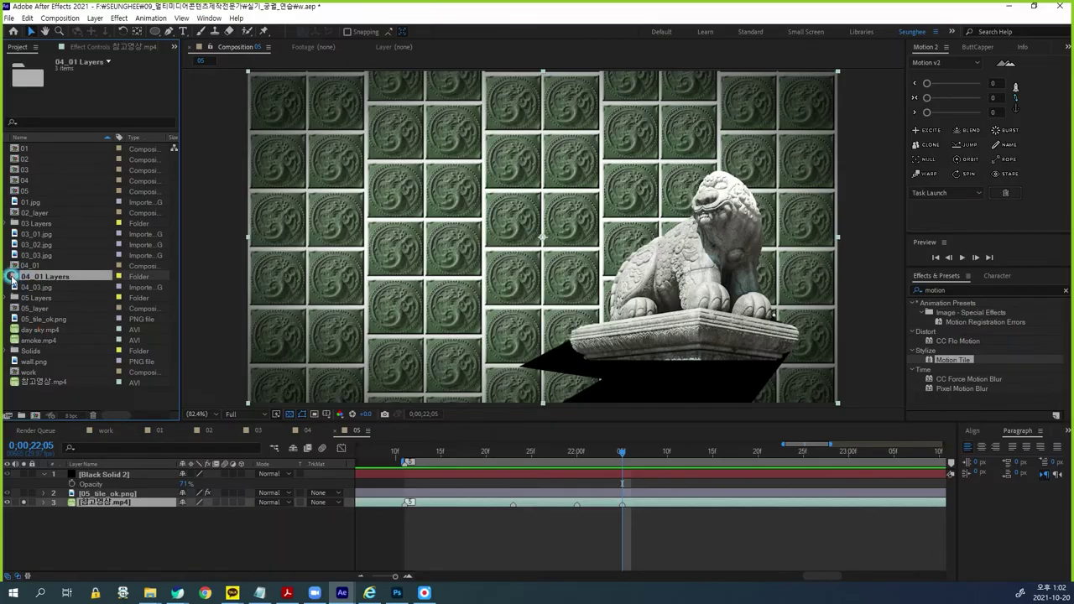
left_click(8, 299)
left_click(6, 299)
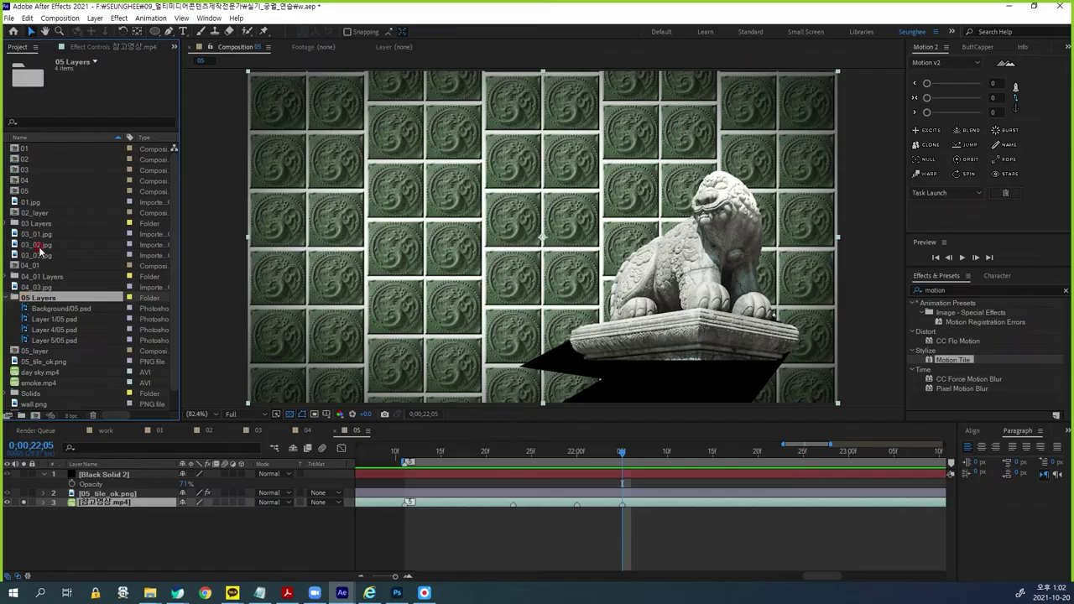
left_click(24, 192)
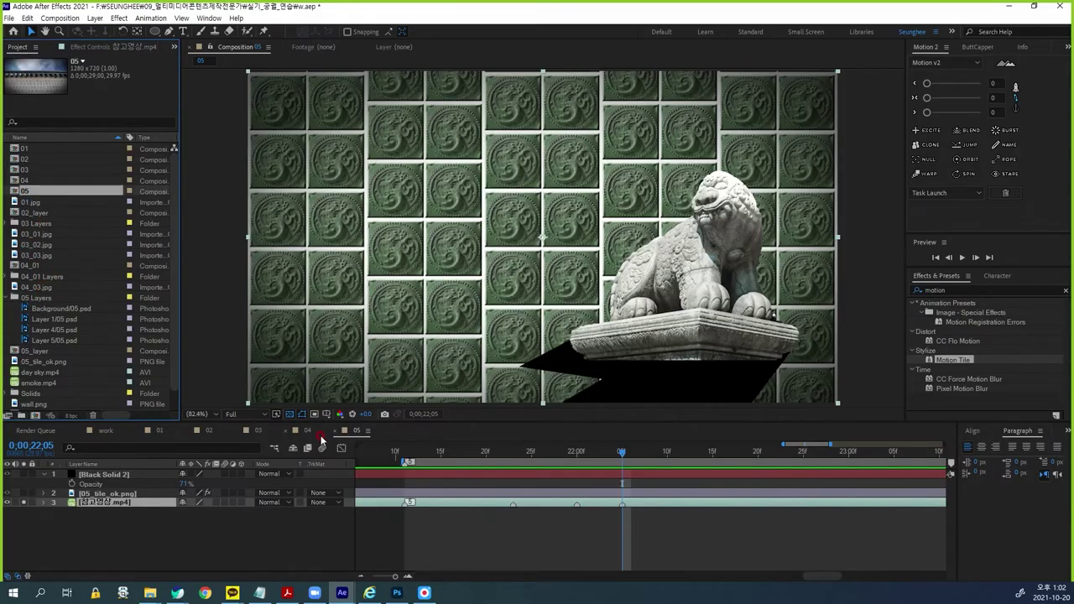
left_click(55, 323)
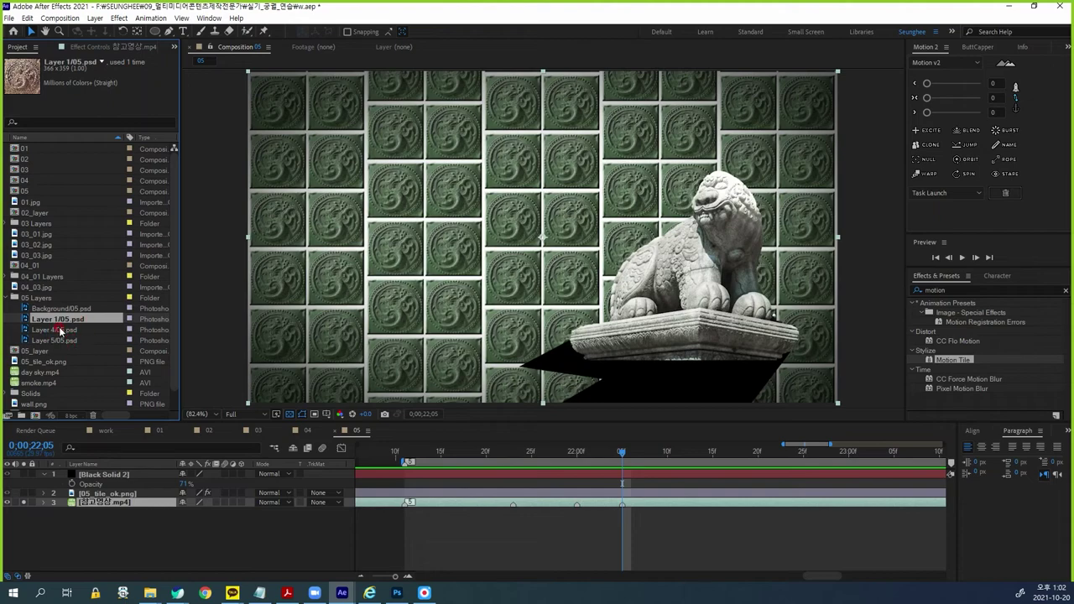
left_click(61, 331)
left_click_drag(70, 331, 132, 476)
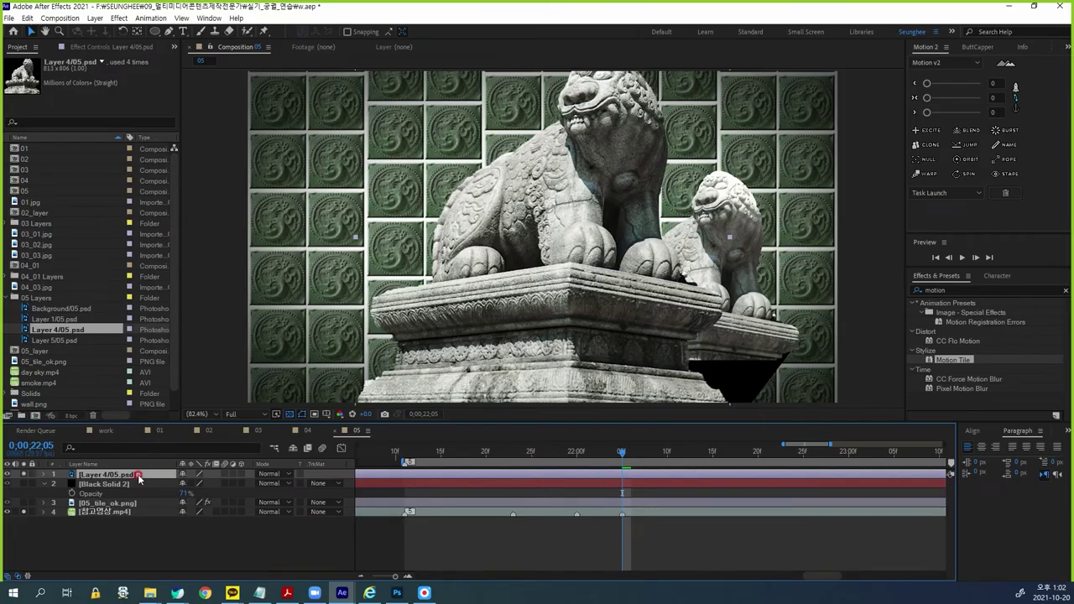
Step: Scale Layer 4/05.psd to 64% and position it over the reference video's statue at 0;00;22;05
key("s")
left_click_drag(216, 484, 198, 488)
left_click_drag(565, 304, 695, 310)
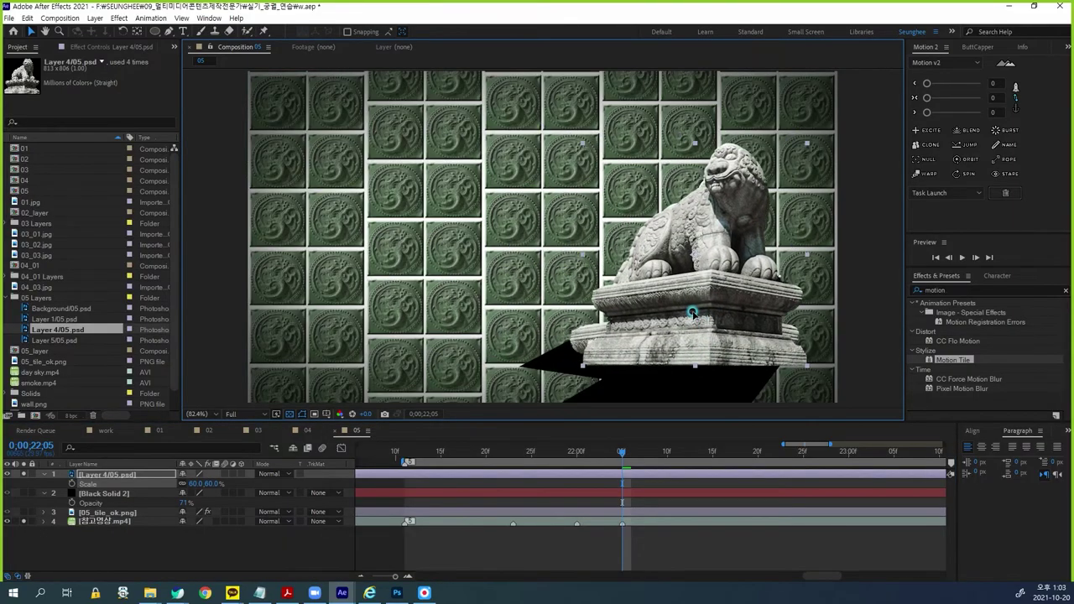
left_click_drag(216, 486, 205, 485)
left_click_drag(713, 293, 700, 312)
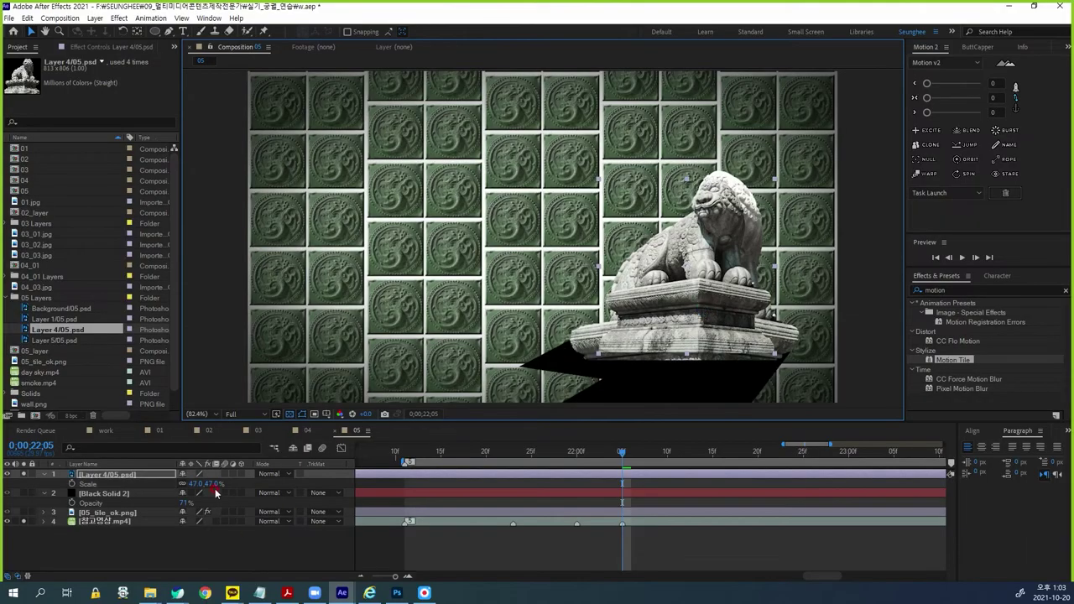
left_click_drag(203, 484, 215, 483)
left_click_drag(647, 352, 676, 341)
left_click(678, 344)
left_click(201, 496)
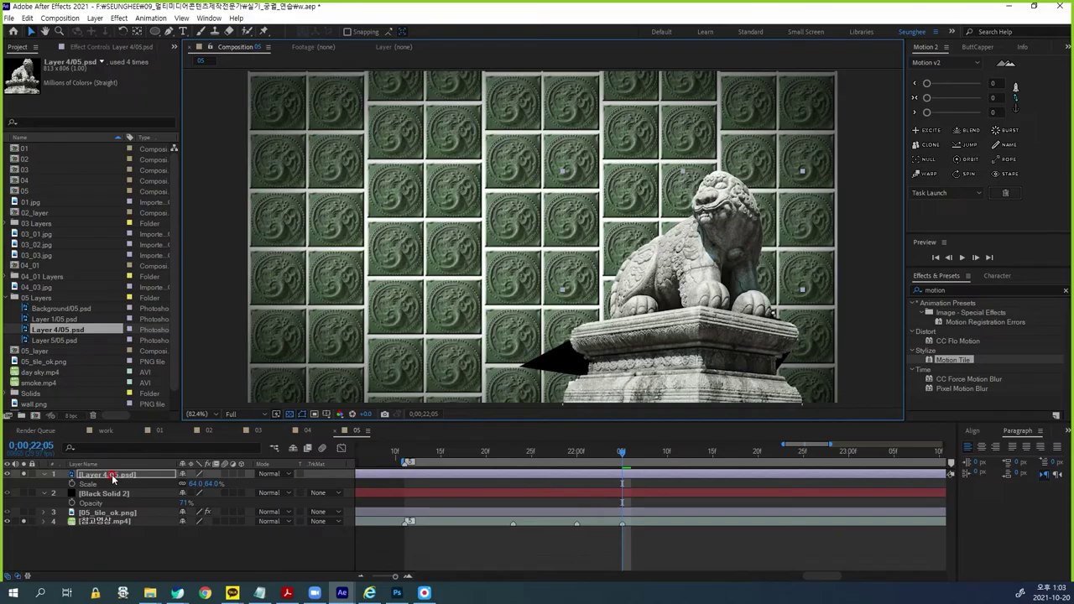
left_click(210, 477)
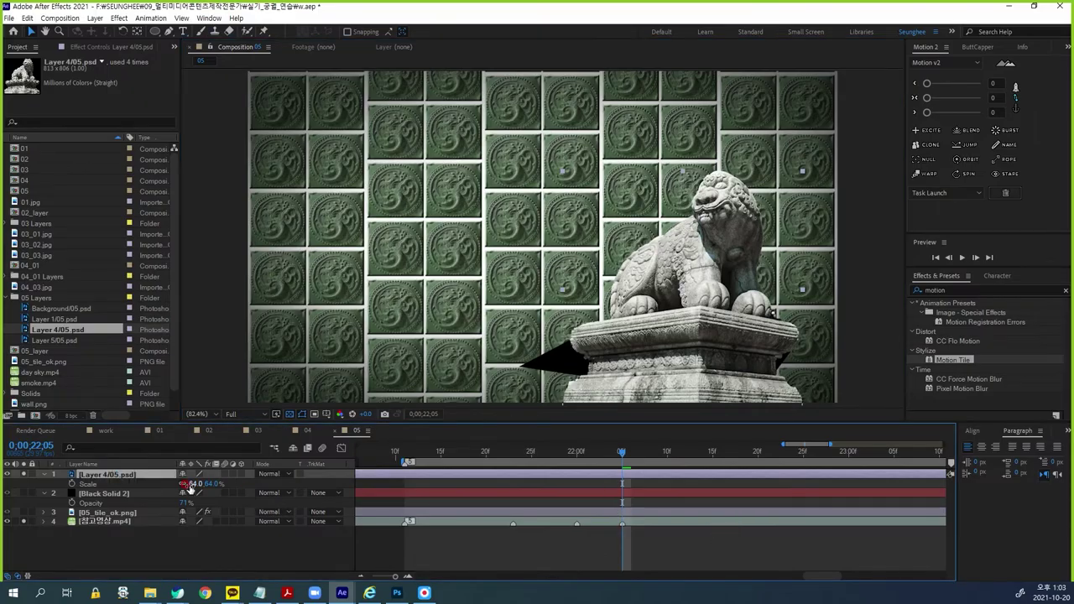
Step: Keyframe the statue's position at 943.5, 474.1 on 0;00;22;05, 943.5, 576.1 on 0;00;22;00, and 943.5, -264.9 on 0;00;21;23
left_click(141, 475)
key("p")
left_click(72, 485)
left_click_drag(617, 459, 579, 459)
left_click_drag(211, 485, 263, 482)
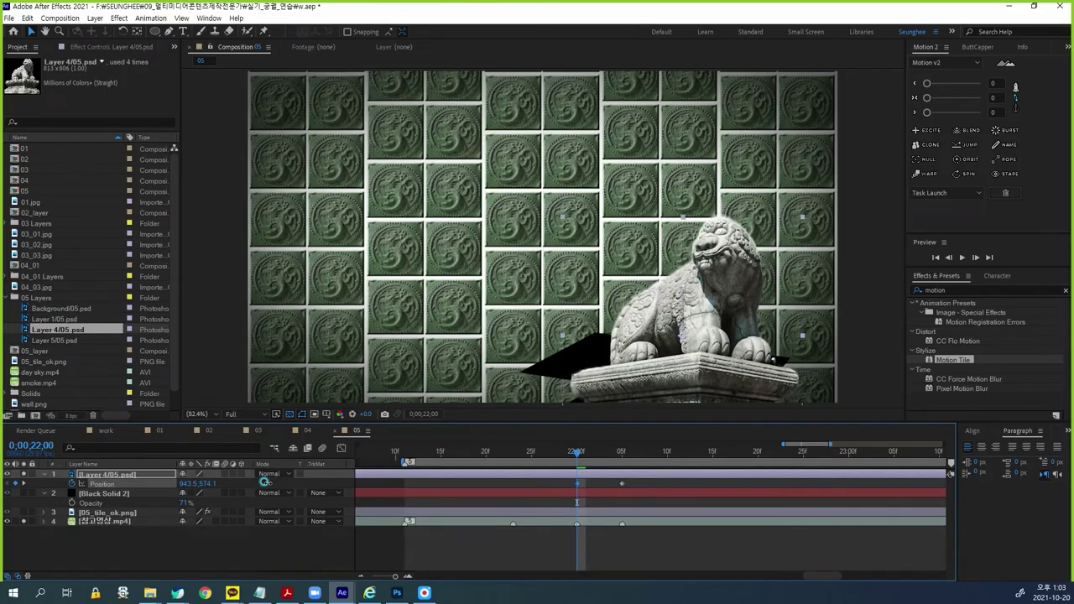
left_click(688, 487)
left_click_drag(578, 457, 514, 458)
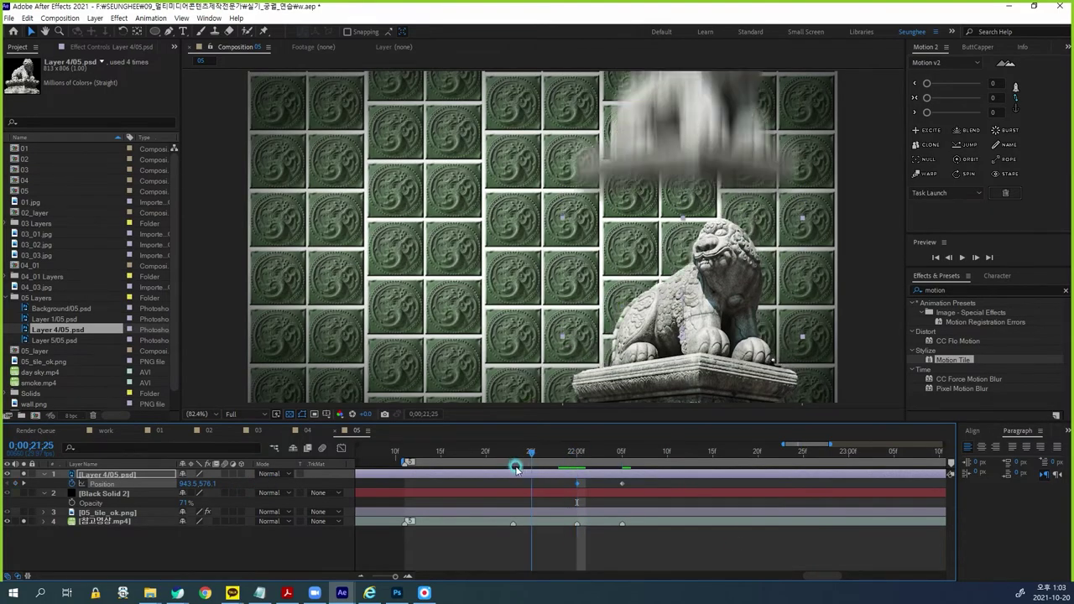
left_click_drag(97, 497, 0, 501)
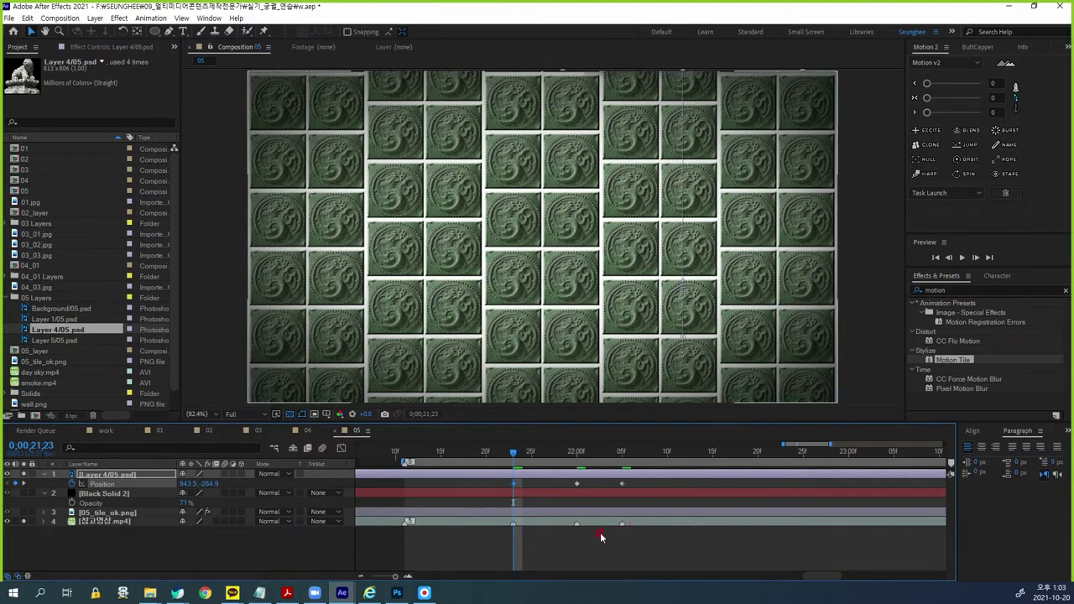
Step: Enable motion blur for Layer 4/05.psd and the composition, comparing the fall with the reference video at 0;00;21;27
left_click(24, 474)
left_click_drag(513, 454, 547, 457)
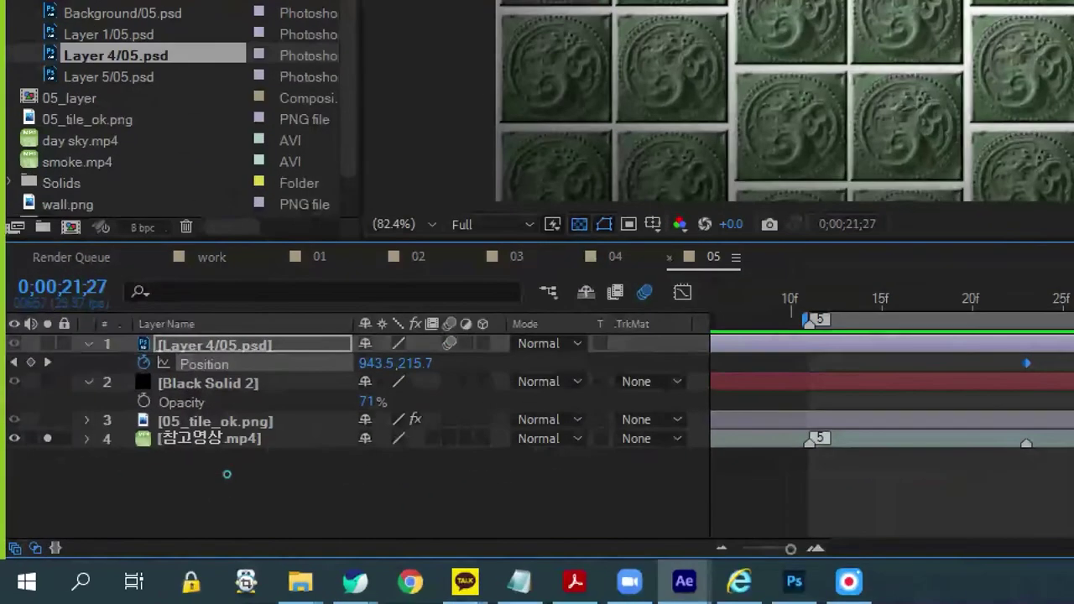
left_click(469, 347)
mouse_move(469, 350)
left_mouse_down()
mouse_move(428, 351)
mouse_move(473, 347)
mouse_move(456, 363)
left_mouse_up()
left_click_drag(108, 353, 284, 355)
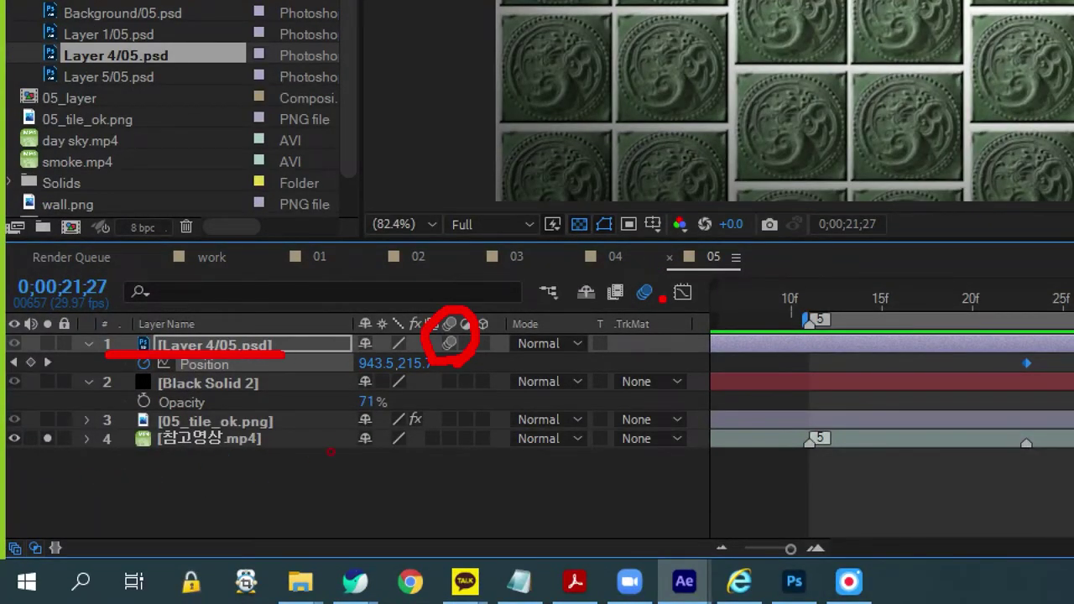
mouse_move(663, 304)
left_mouse_down()
mouse_move(635, 283)
mouse_move(667, 310)
left_mouse_up()
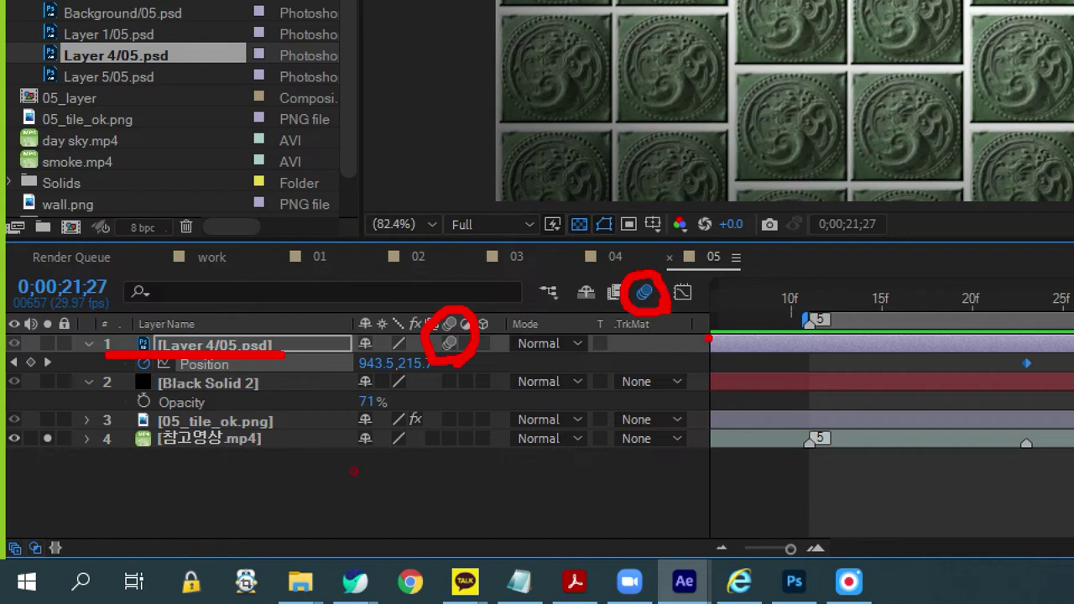
key("Escape")
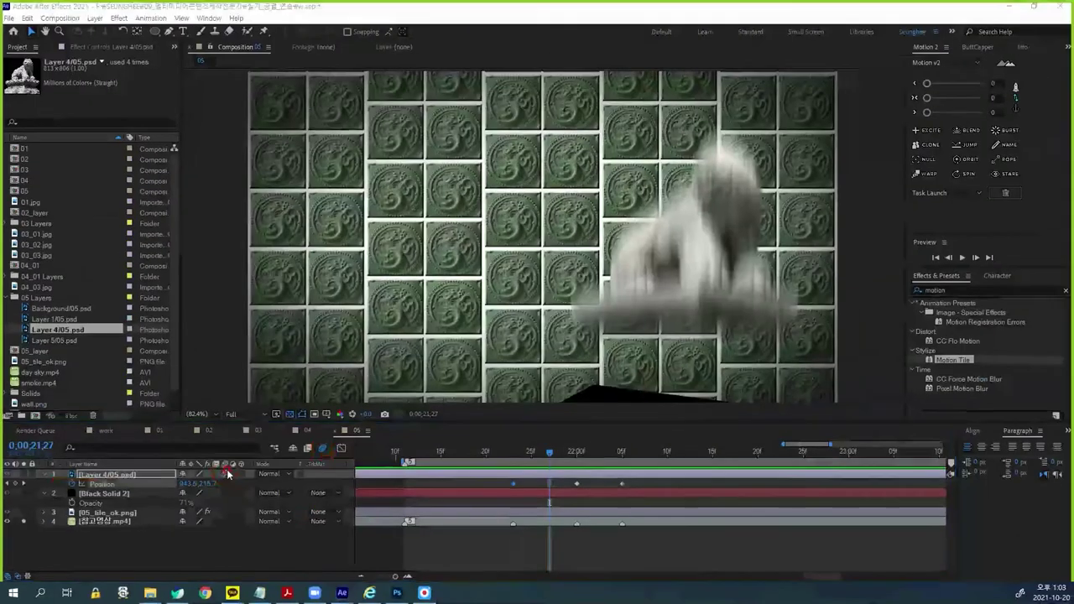
Step: Solo Layer 4/05.psd with the reference video, apply Easy Ease to its three position keyframes, and preview the drop through 0;00;22;05
left_click(23, 475)
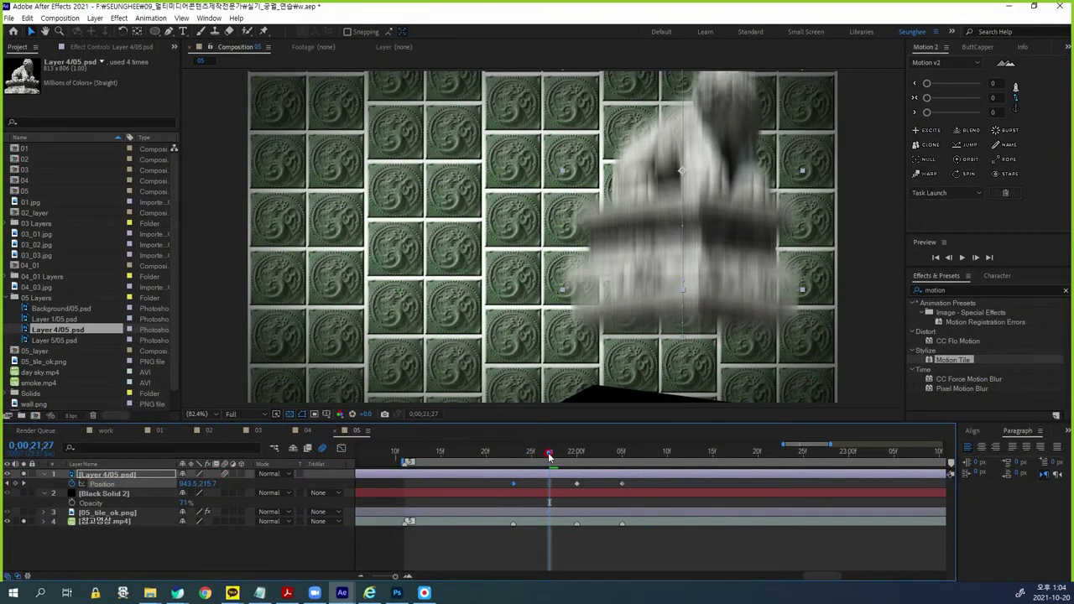
left_click_drag(548, 452, 516, 461)
left_click(637, 484)
left_click_drag(637, 484, 503, 494)
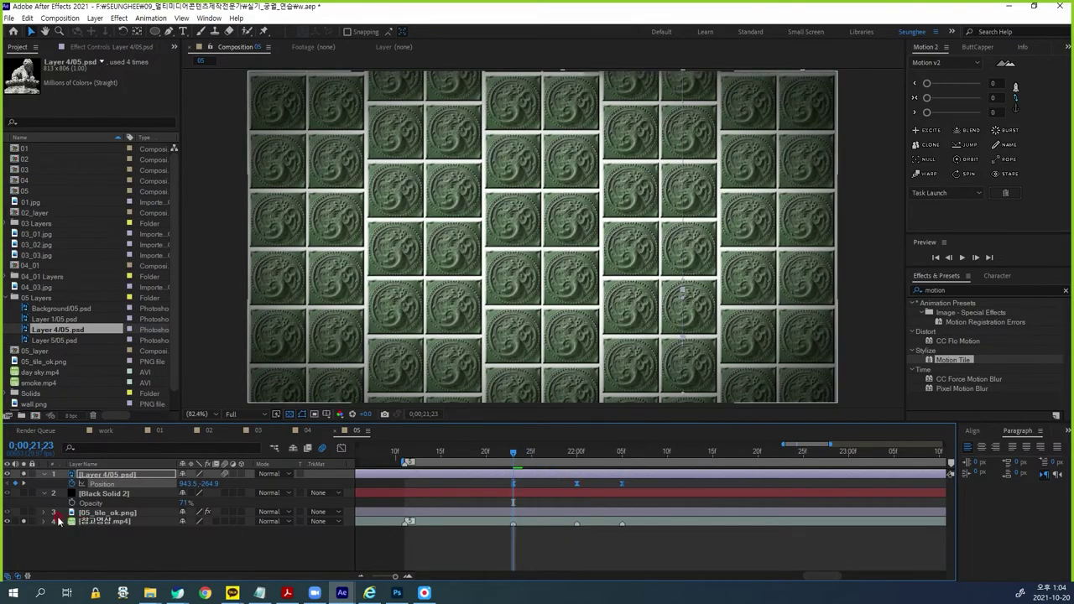
key("space")
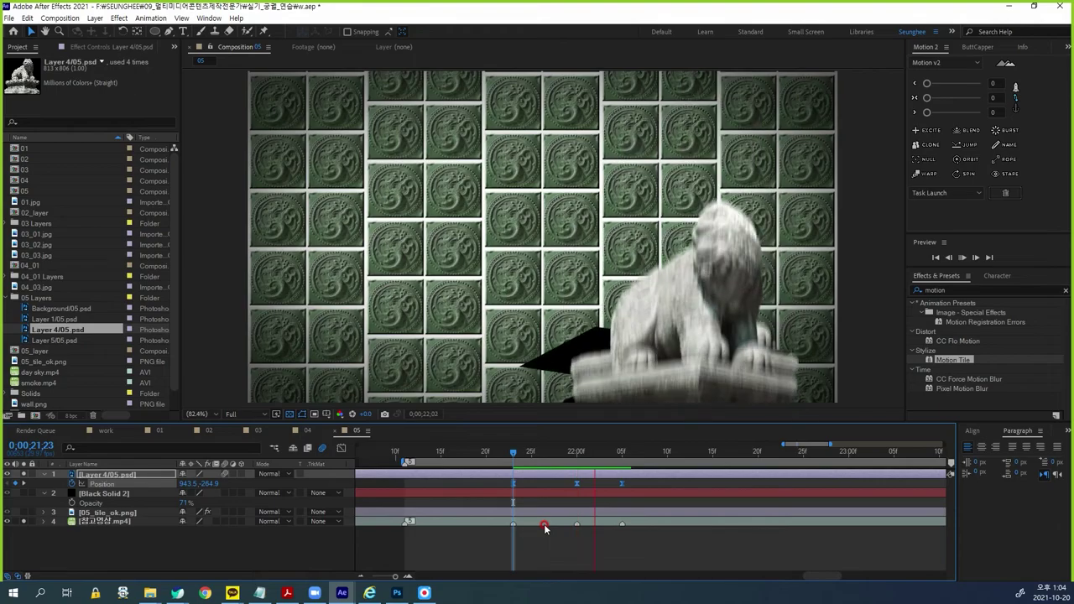
left_click(581, 460)
left_click_drag(582, 461, 622, 461)
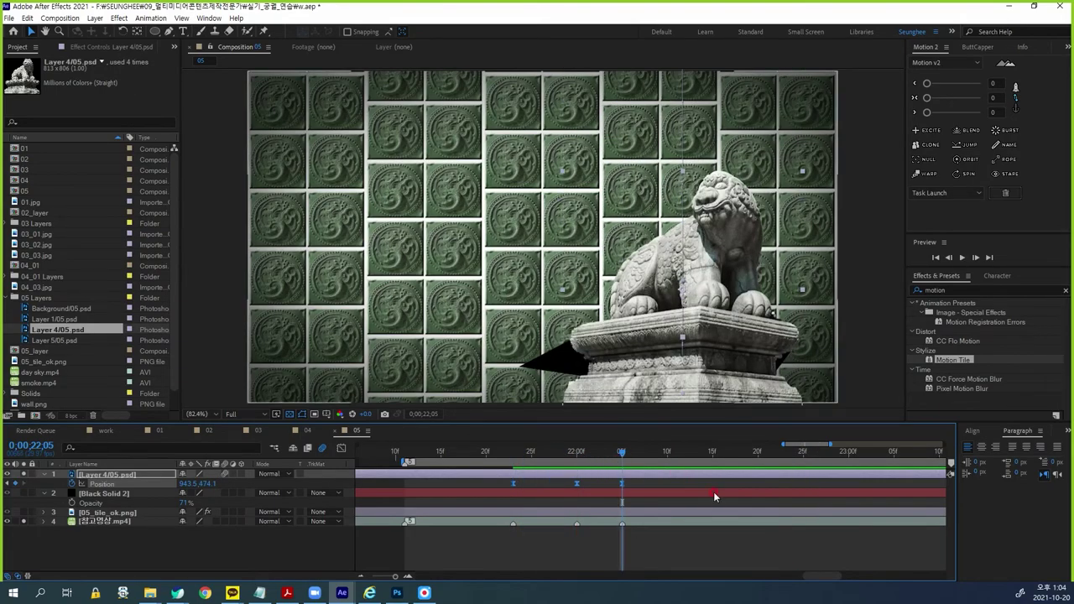
Step: Unsolo Layer 4/05.psd and examine the reference video's statue shadow around 0;00;22;01
left_click(25, 476)
left_click_drag(621, 461, 589, 475)
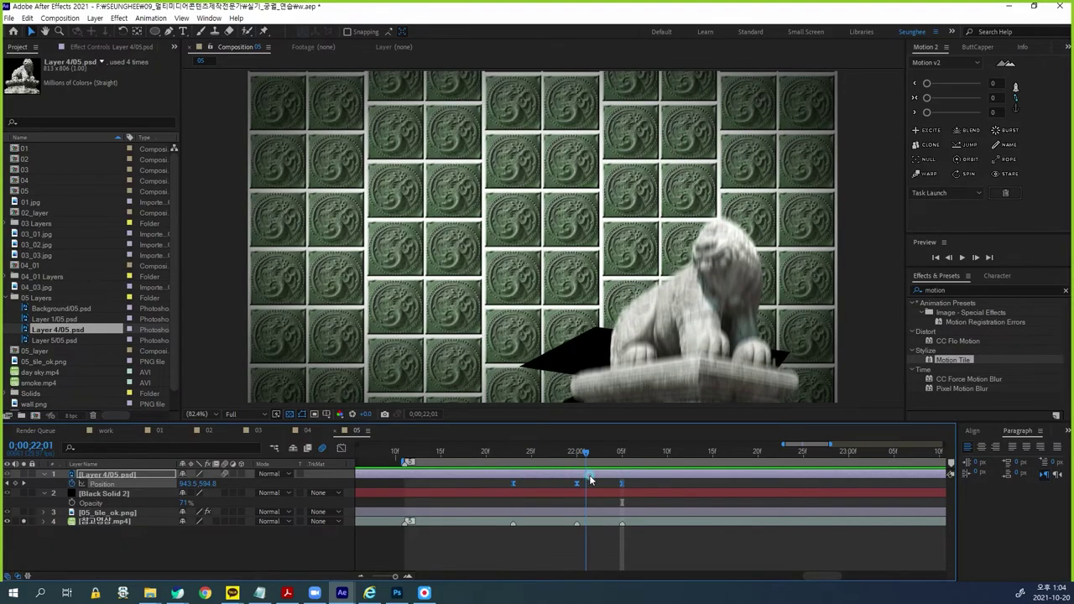
left_click(632, 542)
left_click(693, 481)
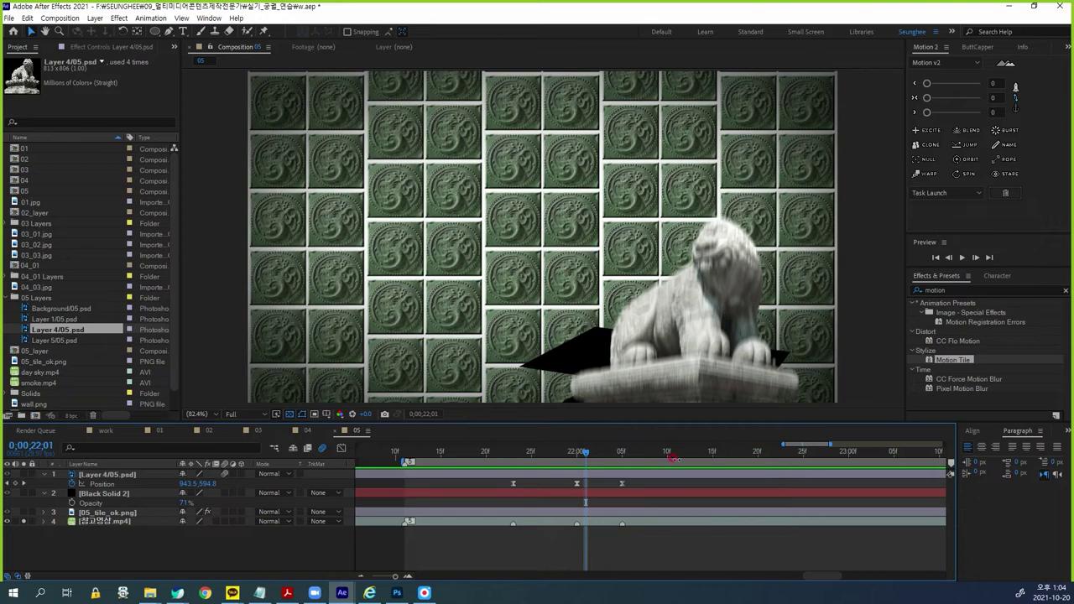
key("Page_Down")
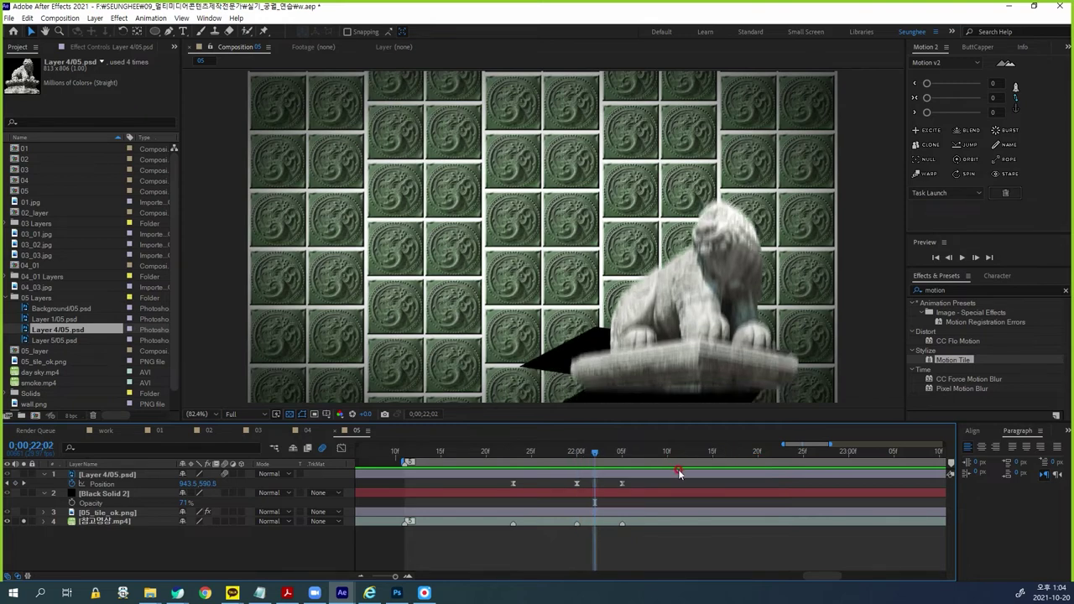
key("Page_Up")
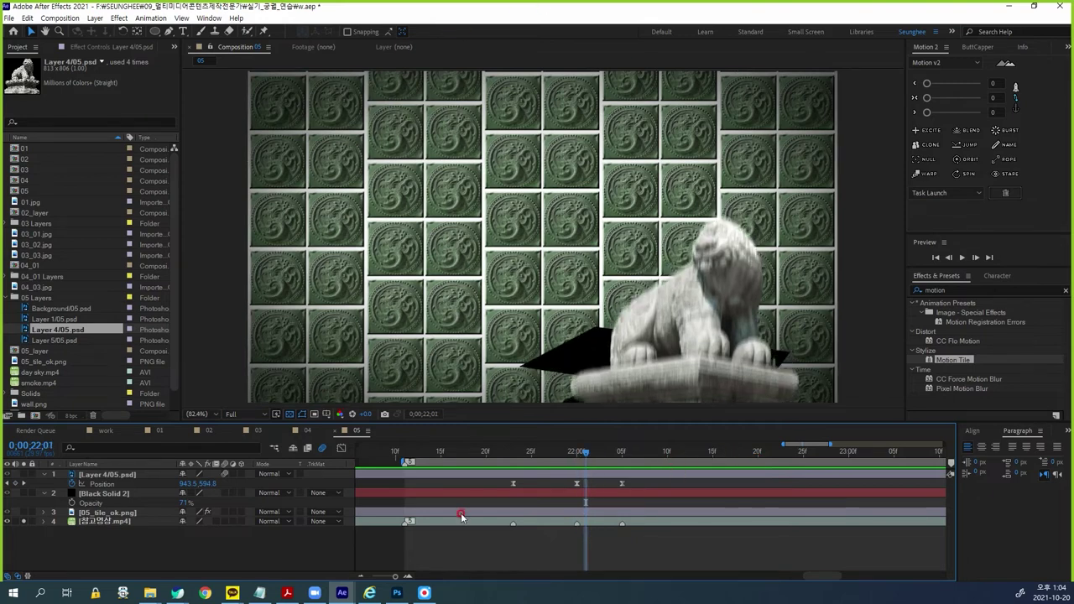
Step: Draw a closed six-point shape over the reference video's statue shadow with the Pen tool, extending it below the frame
key("g")
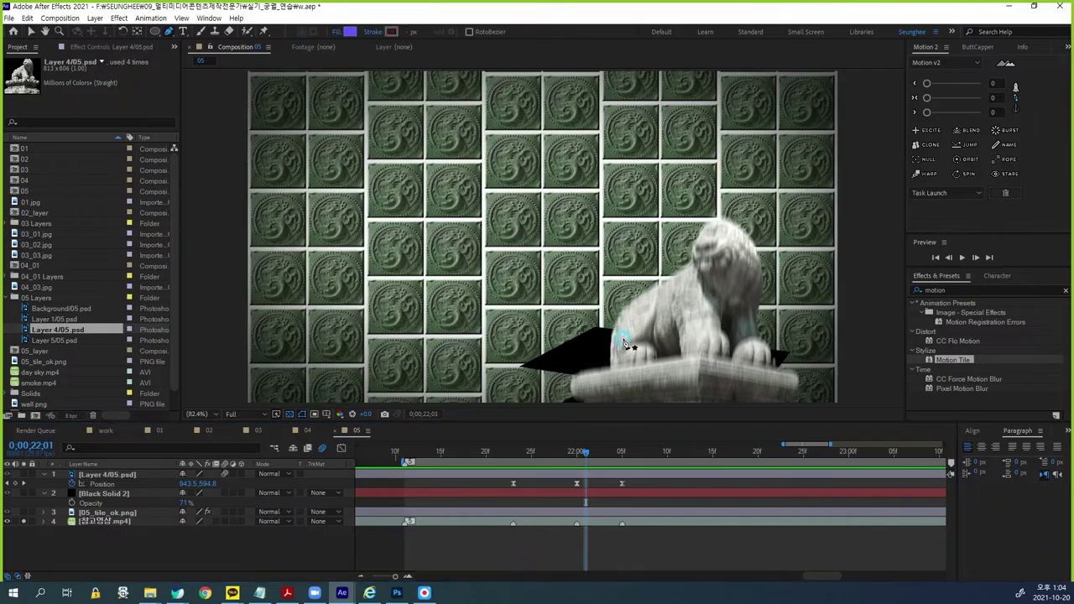
left_click_drag(758, 291, 735, 190)
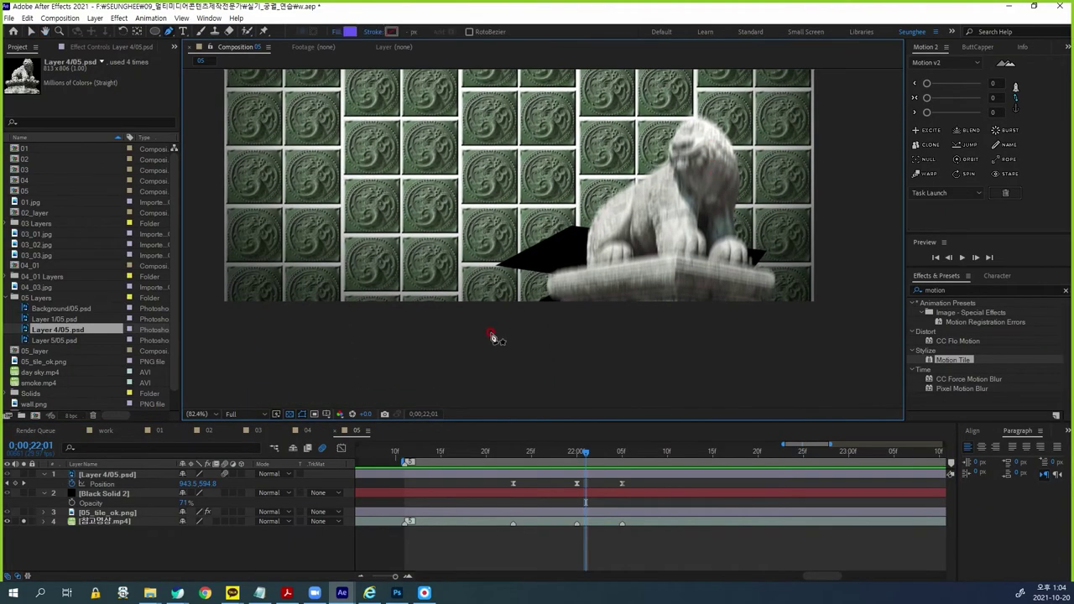
left_click(459, 353)
left_click_drag(585, 272, 497, 267)
left_click(570, 229)
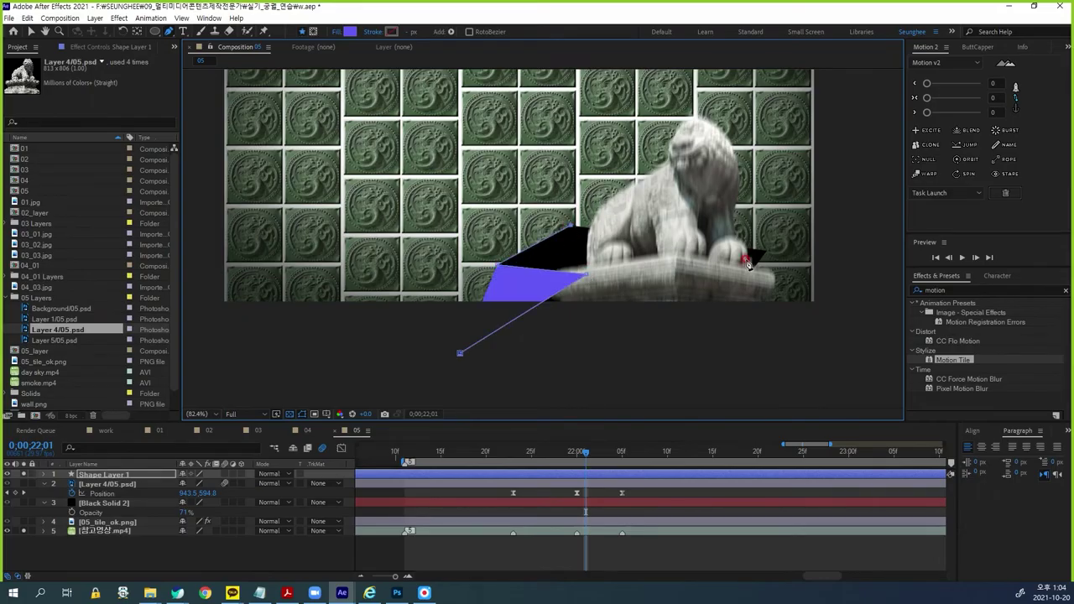
left_click(765, 251)
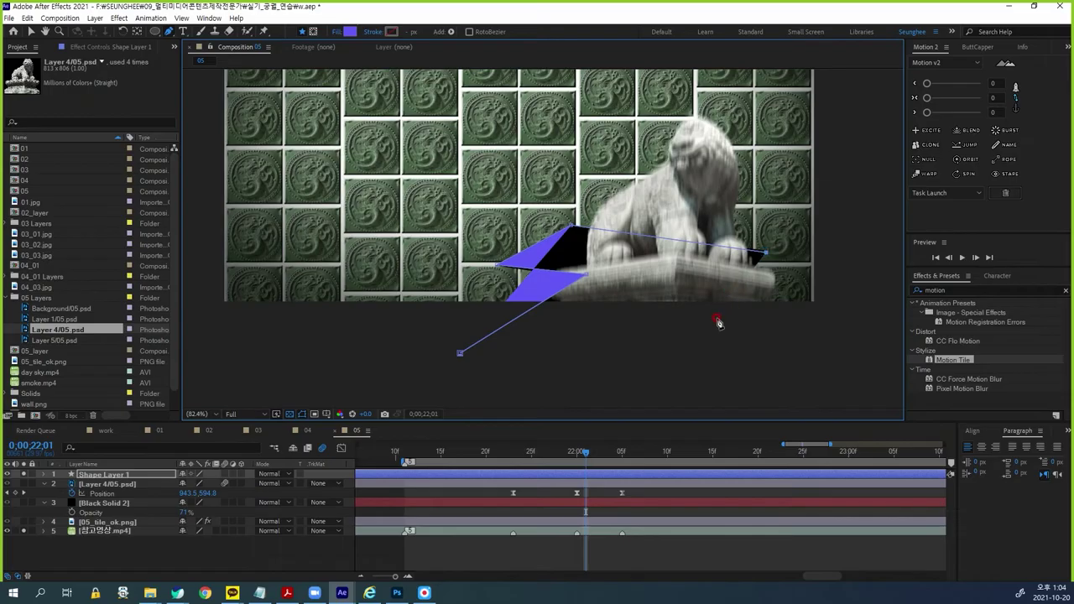
left_click(676, 382)
left_click(460, 354)
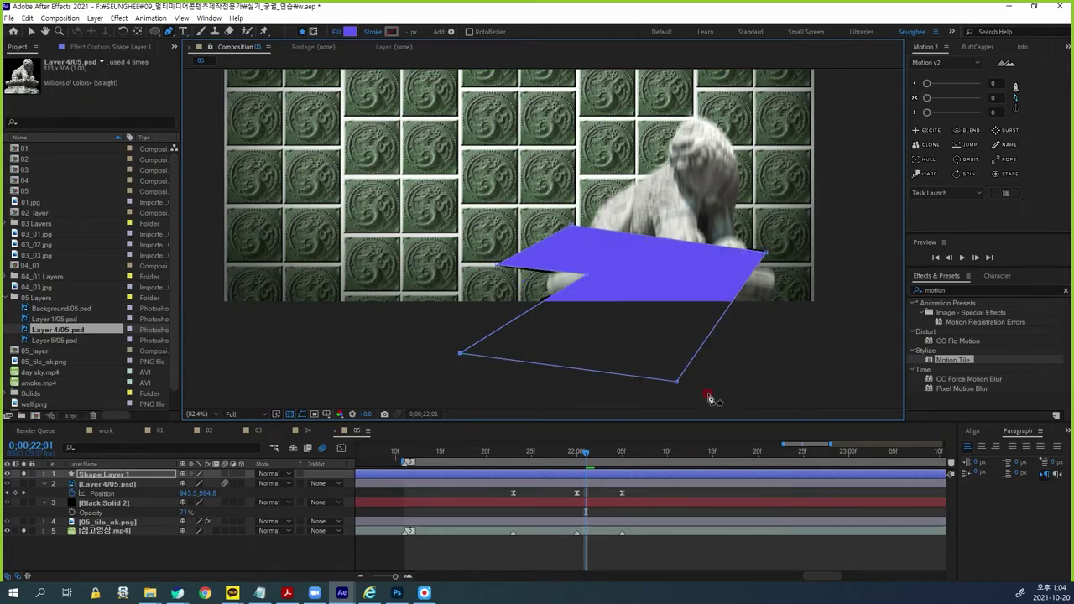
Step: Set the shadow shape's fill to black (000000) and rename its layer 그림자
left_click(349, 32)
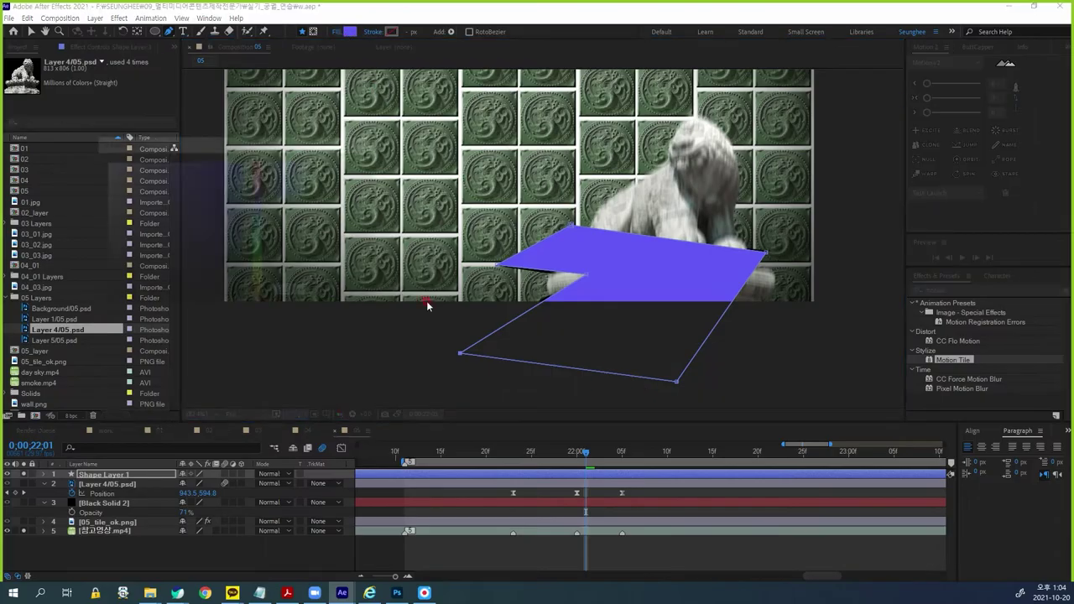
left_click(104, 300)
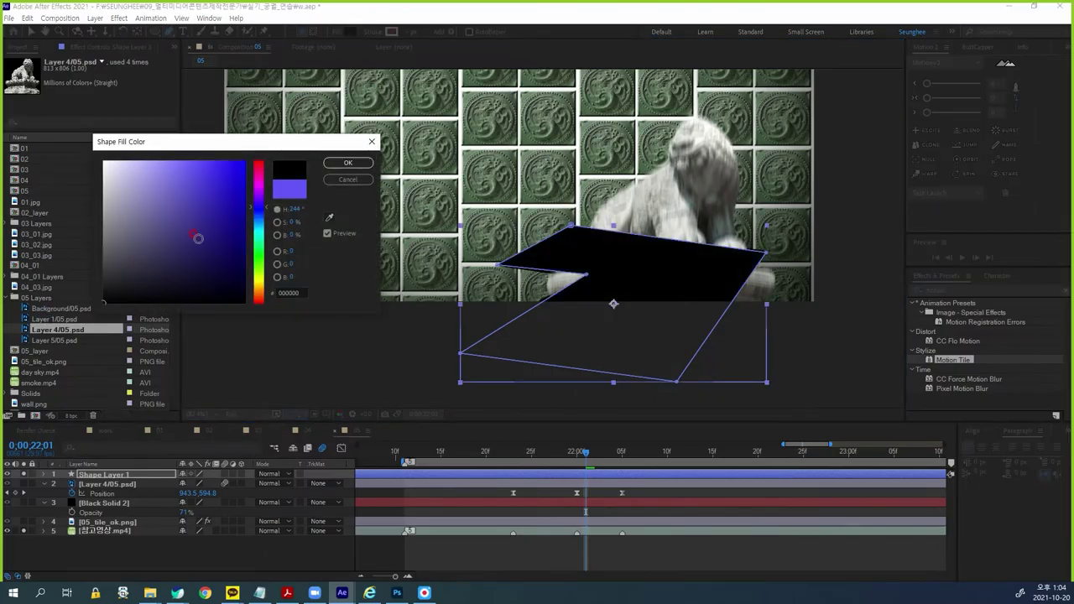
left_click(344, 166)
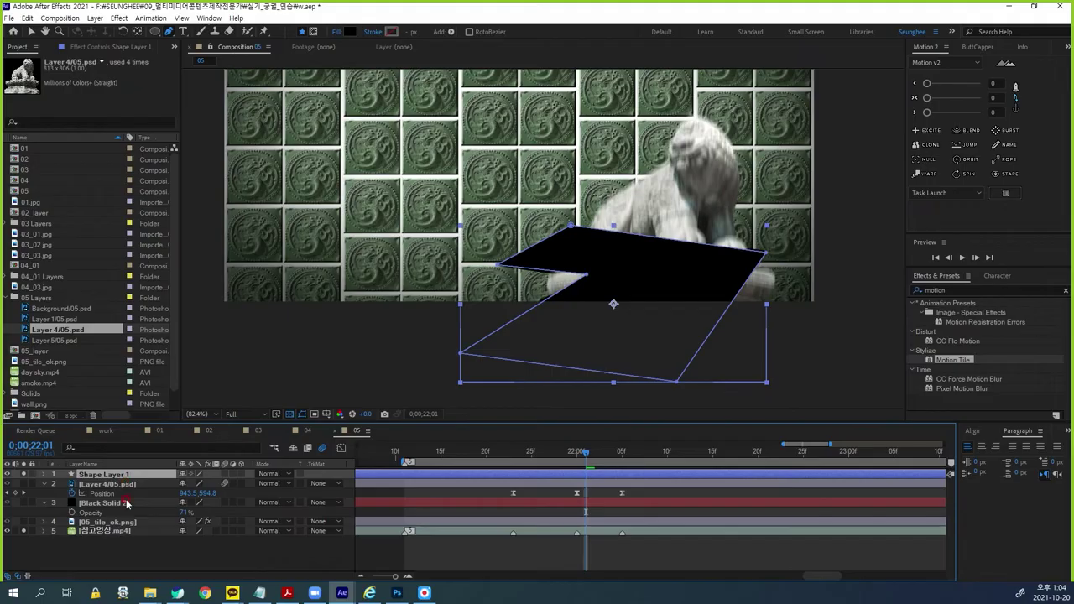
key("Return")
type("그림자")
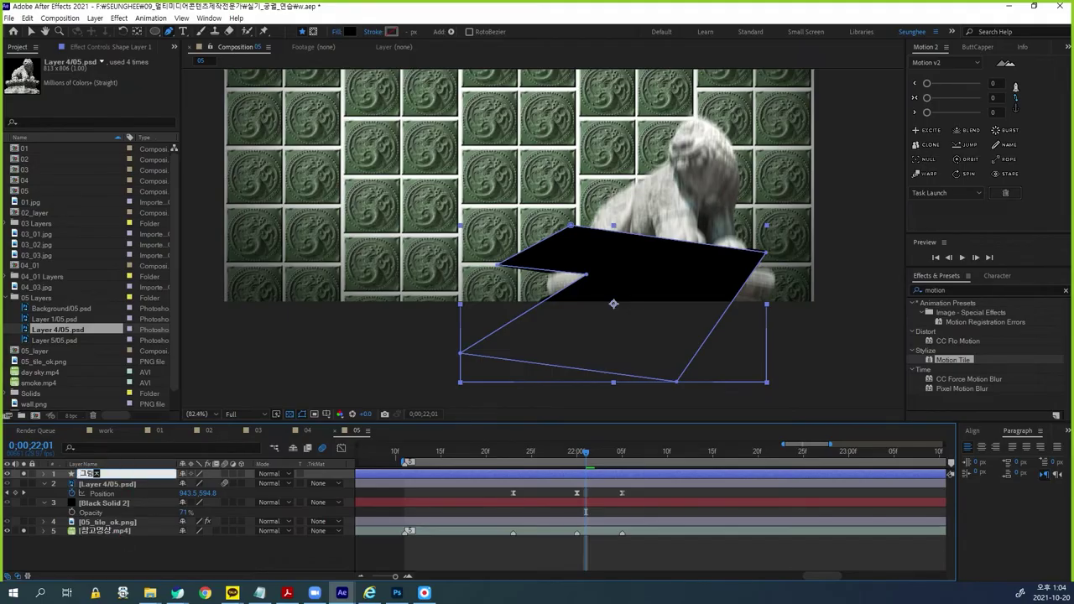
key("Return")
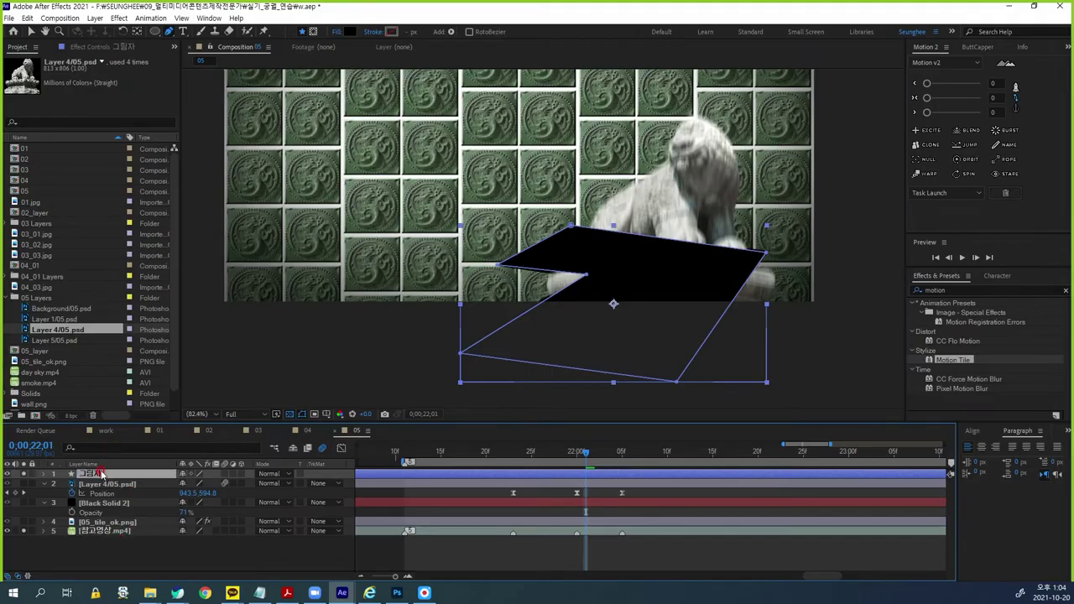
Step: Rename Layer 4/05.psd to stone and place the 그림자 layer directly beneath it
left_click(108, 484)
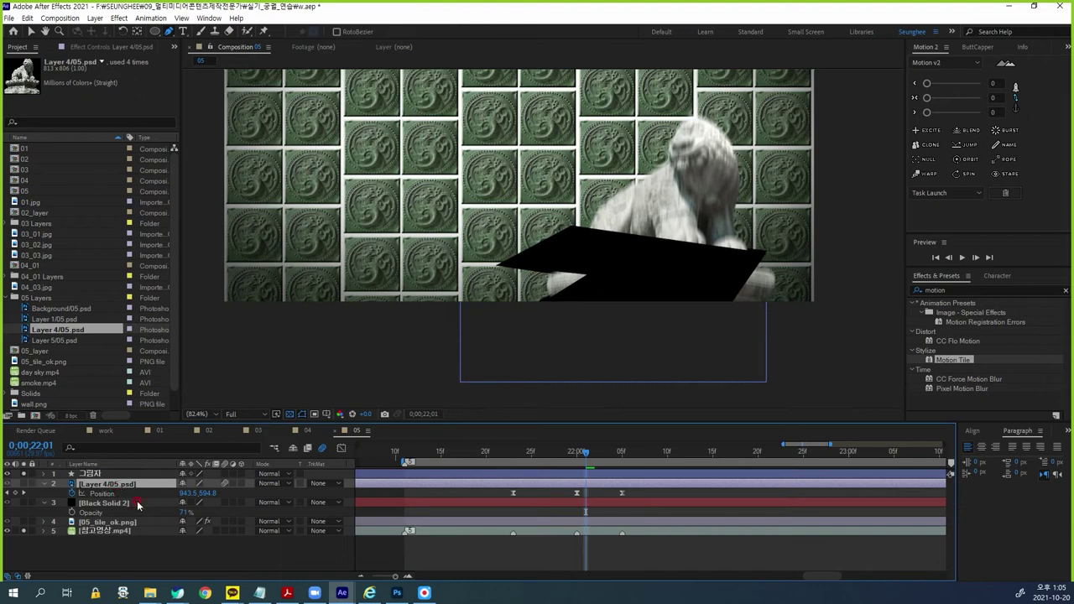
key("Return")
type("st")
key("Return")
left_click_drag(105, 473, 108, 493)
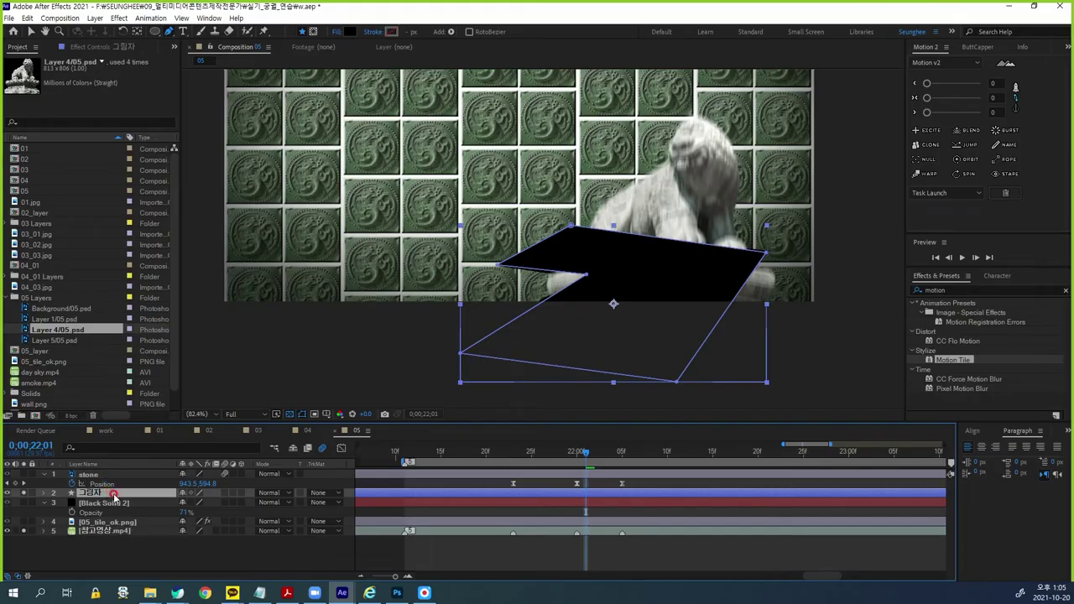
Step: Clear the solos to show the whole scene, and set a Path keyframe on 그림자 at 0;00;22;01
left_click(24, 475)
left_click(24, 531)
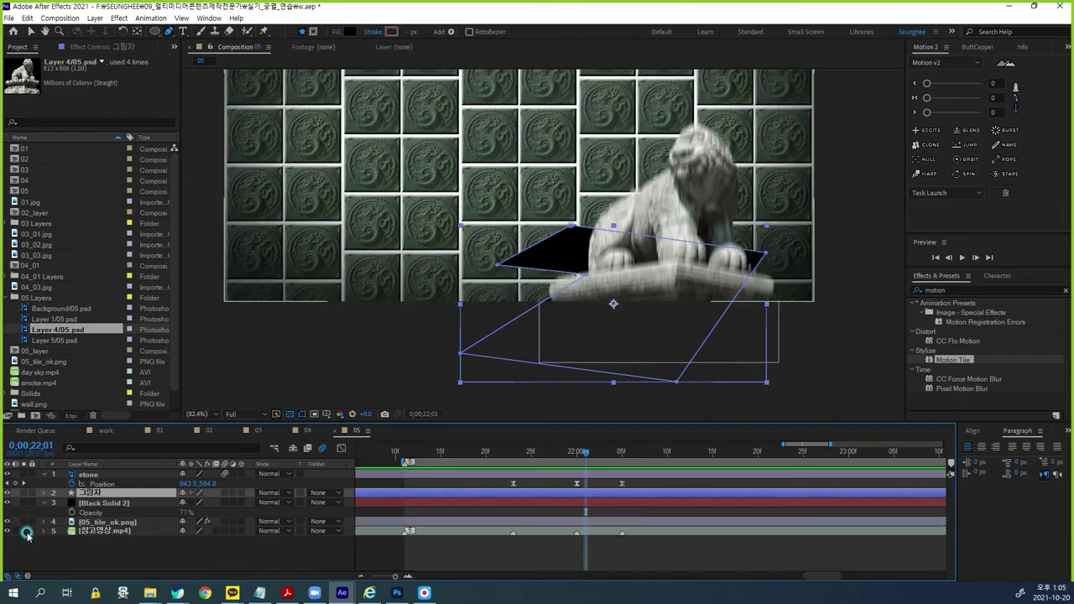
left_click(92, 475)
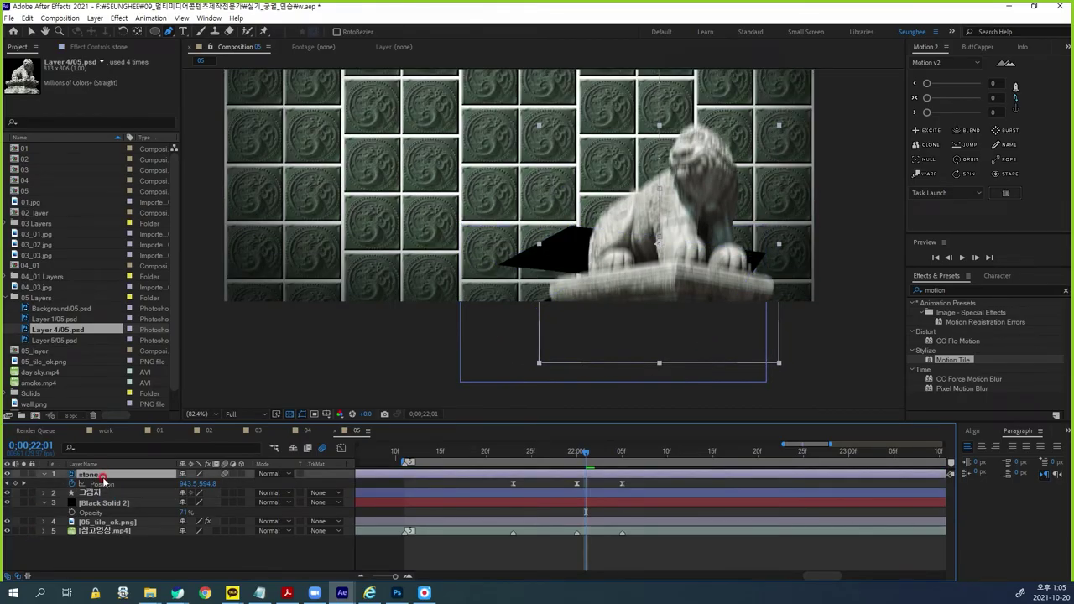
left_click(91, 493)
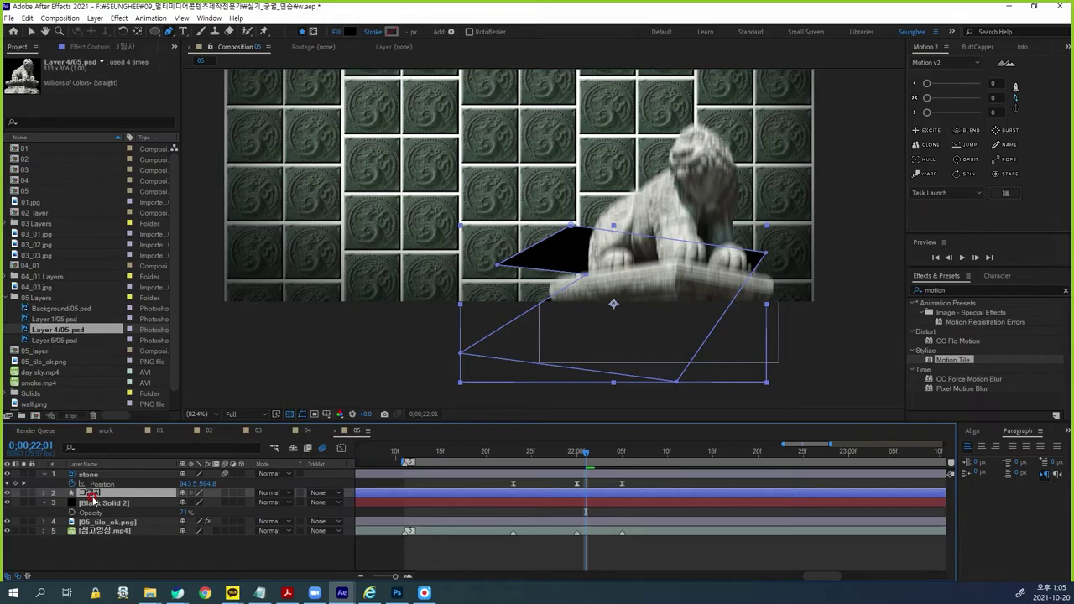
key("u")
key("u")
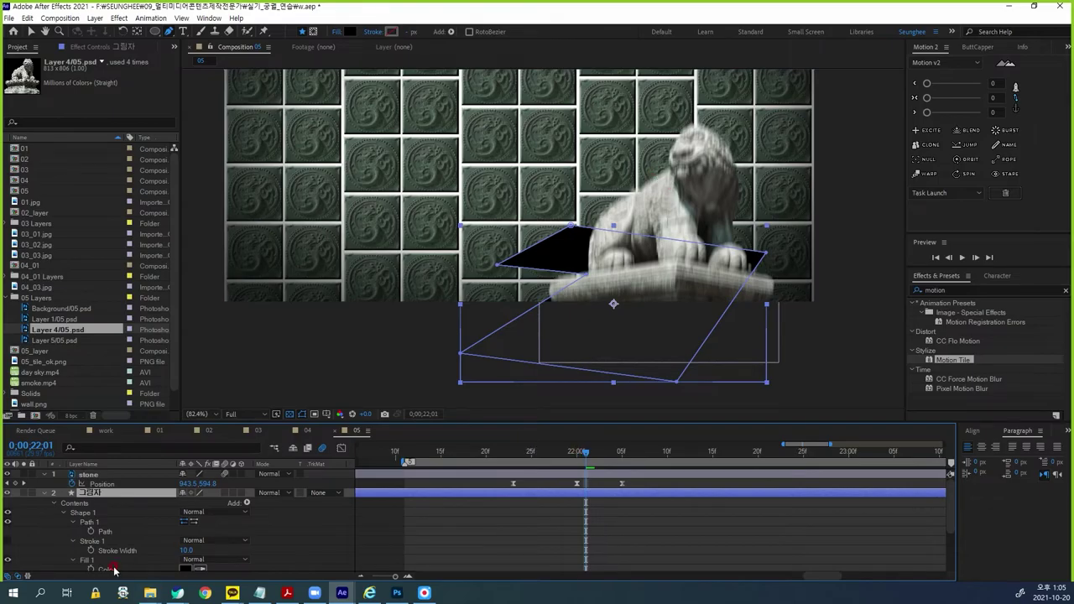
left_click(92, 531)
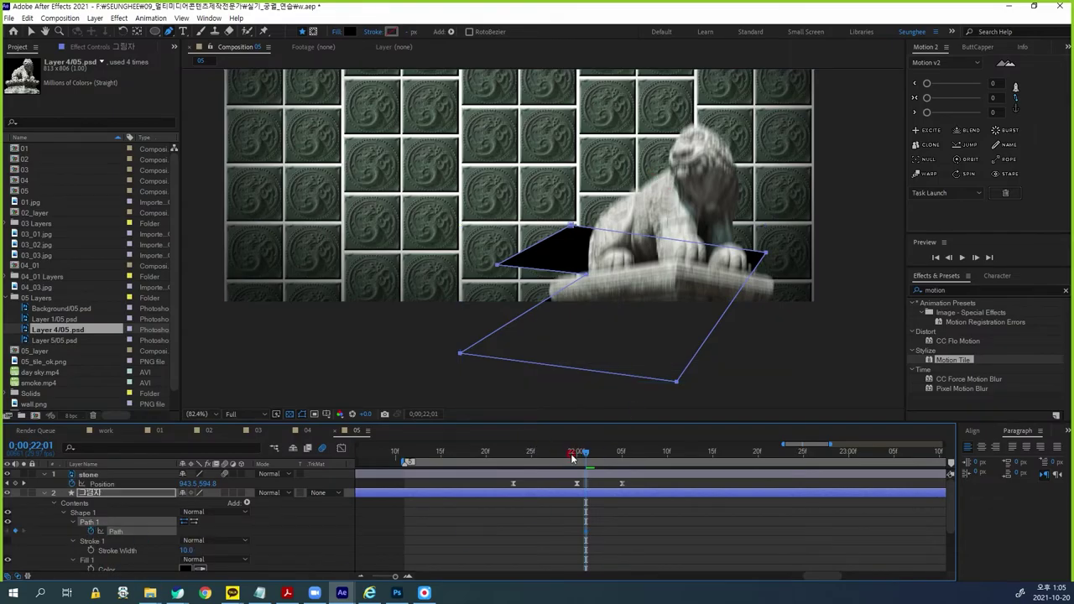
Step: Compare the 그림자 shape with the reference video at 0;00;21;25, ending with only the reference video soloed
left_click_drag(585, 455, 532, 456)
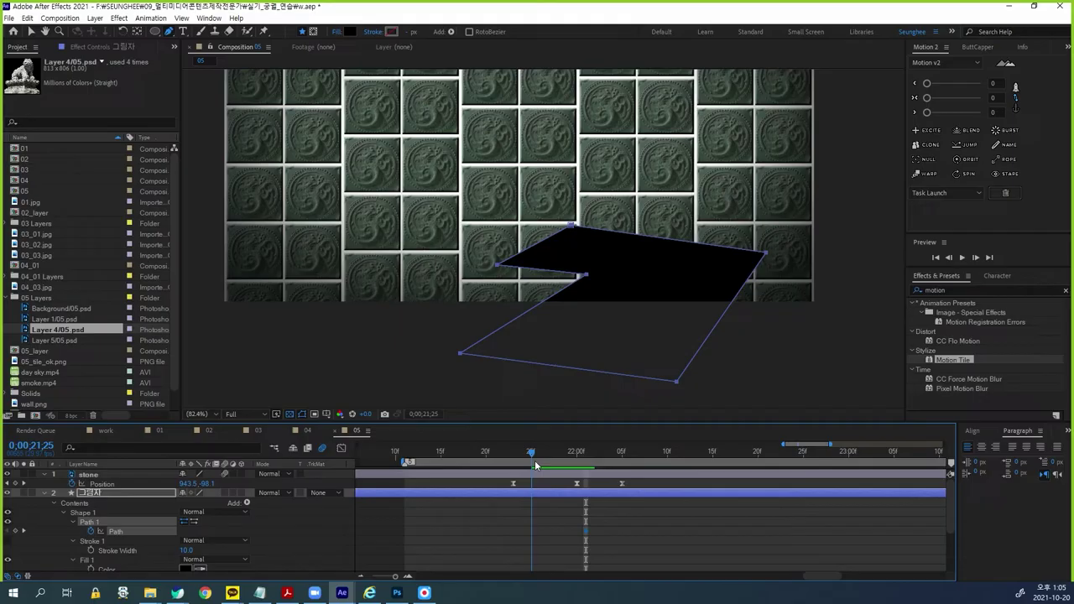
left_click(24, 494)
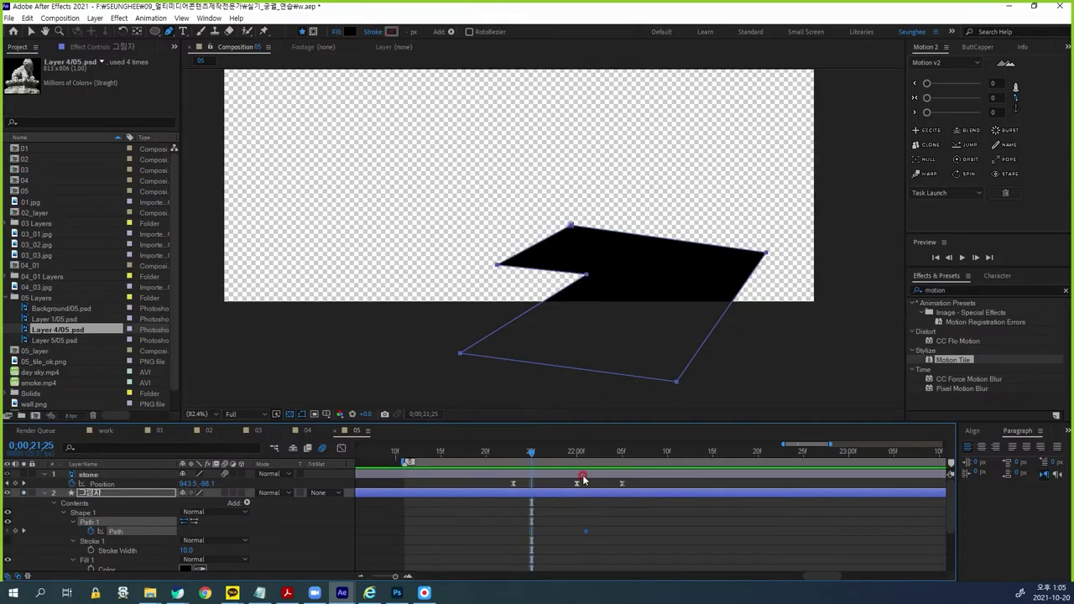
scroll(119, 567, "down", 3)
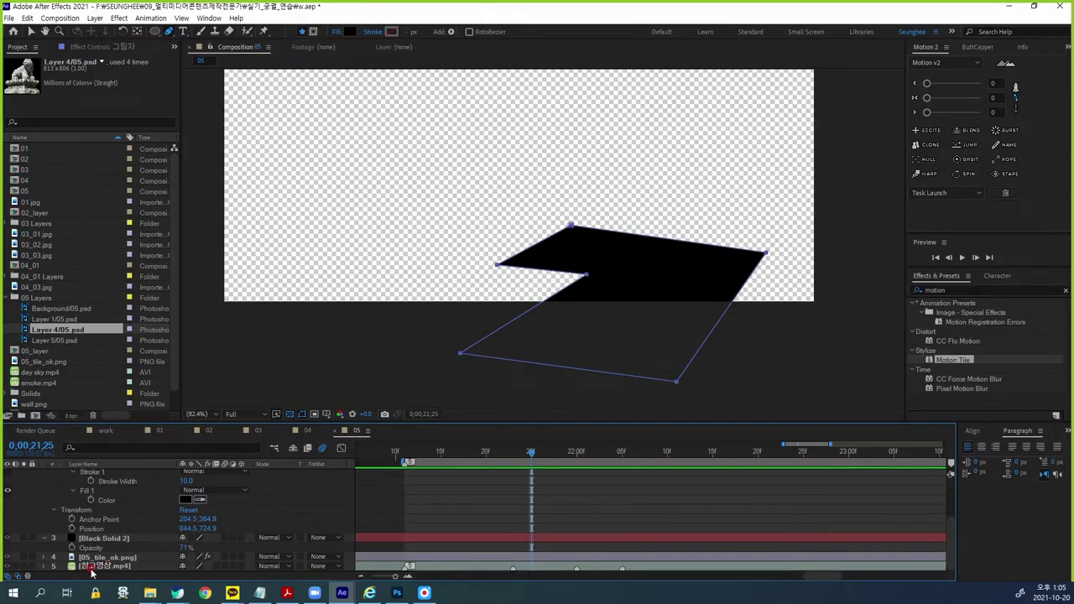
left_click(23, 566)
scroll(73, 535, "up", 3)
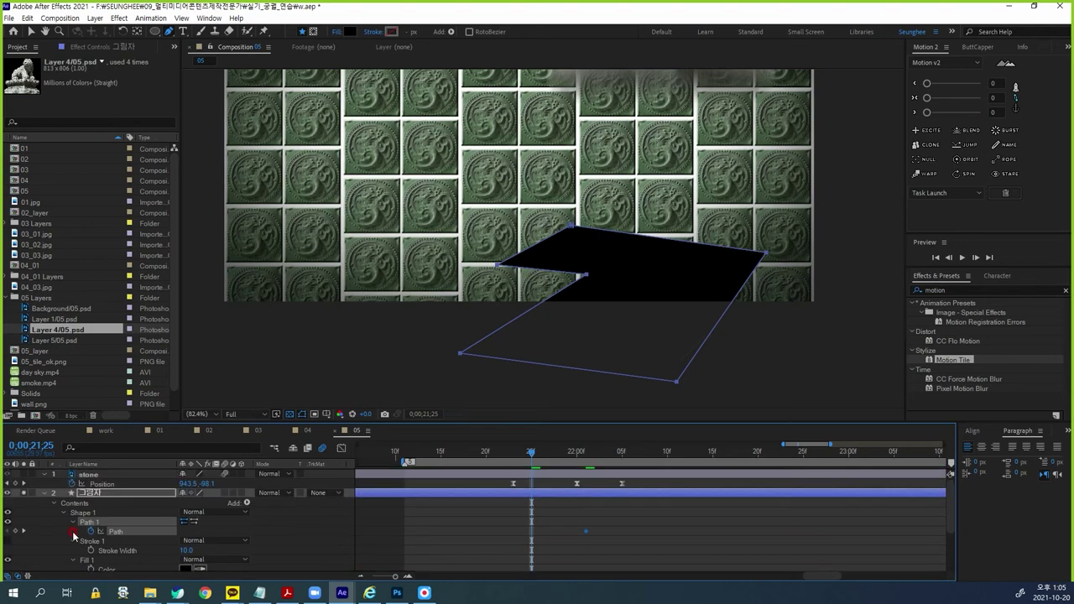
left_click(24, 495)
mouse_move(530, 461)
left_mouse_down()
mouse_move(549, 458)
mouse_move(536, 458)
left_mouse_up()
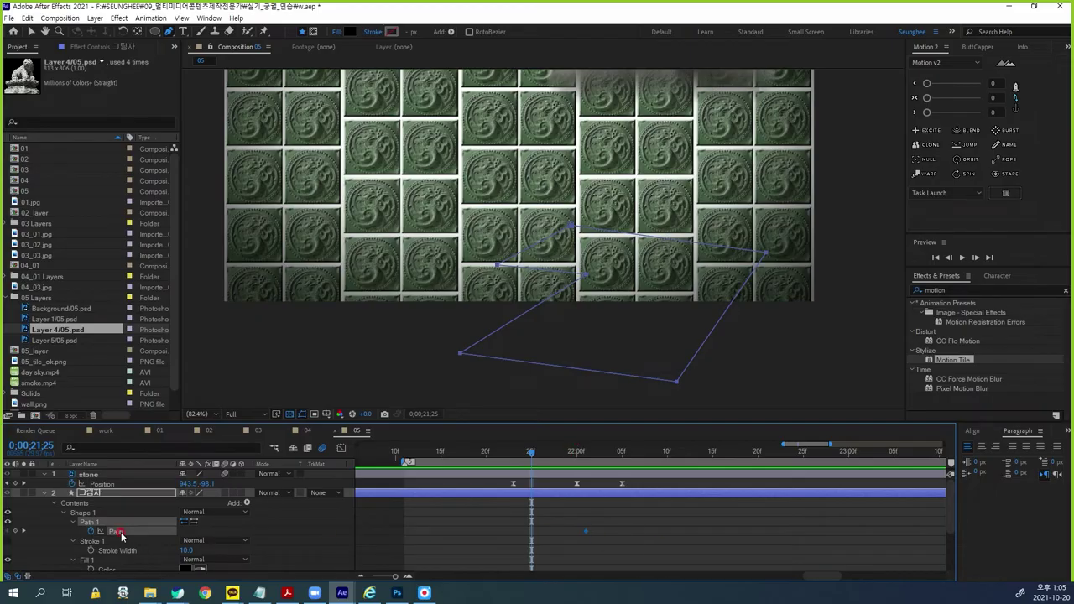
Step: Move the four upper points of the 그림자 path down below the frame at 0;00;21;25
left_click(243, 531)
left_click(107, 524)
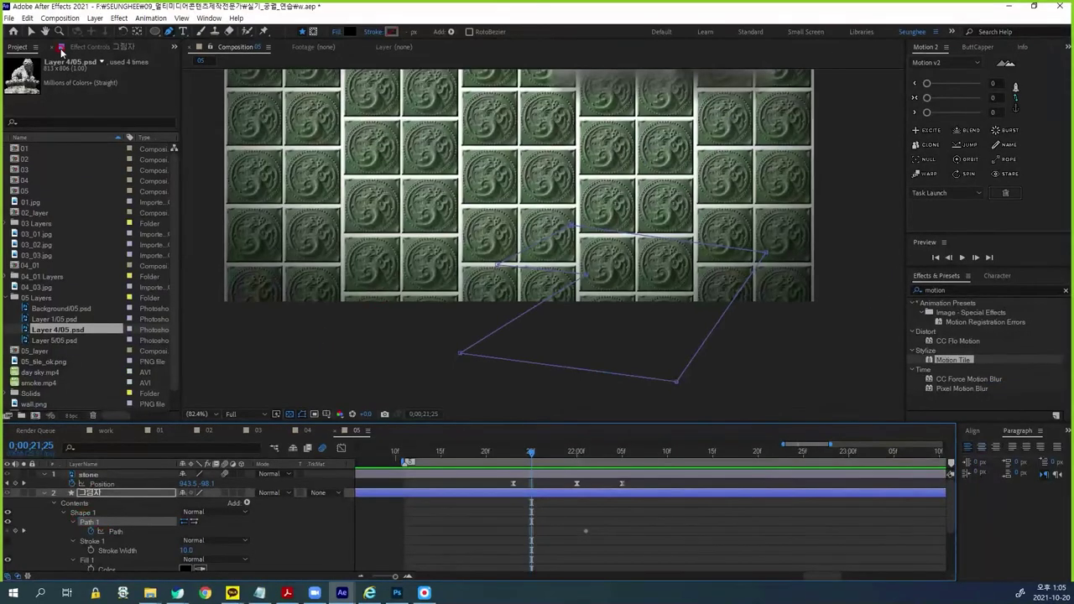
left_click(31, 32)
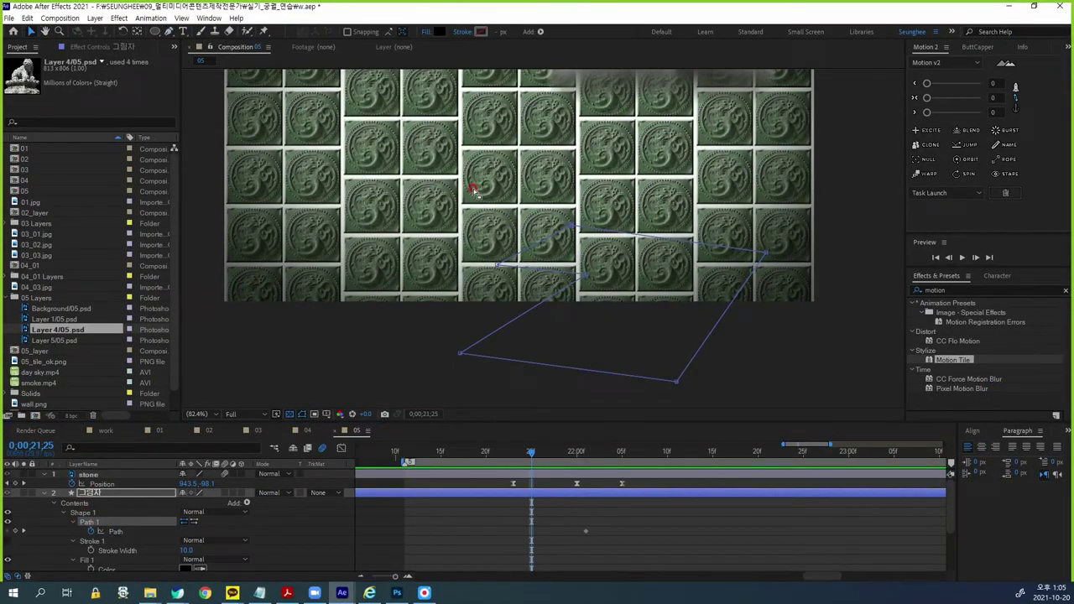
left_click_drag(469, 204, 802, 311)
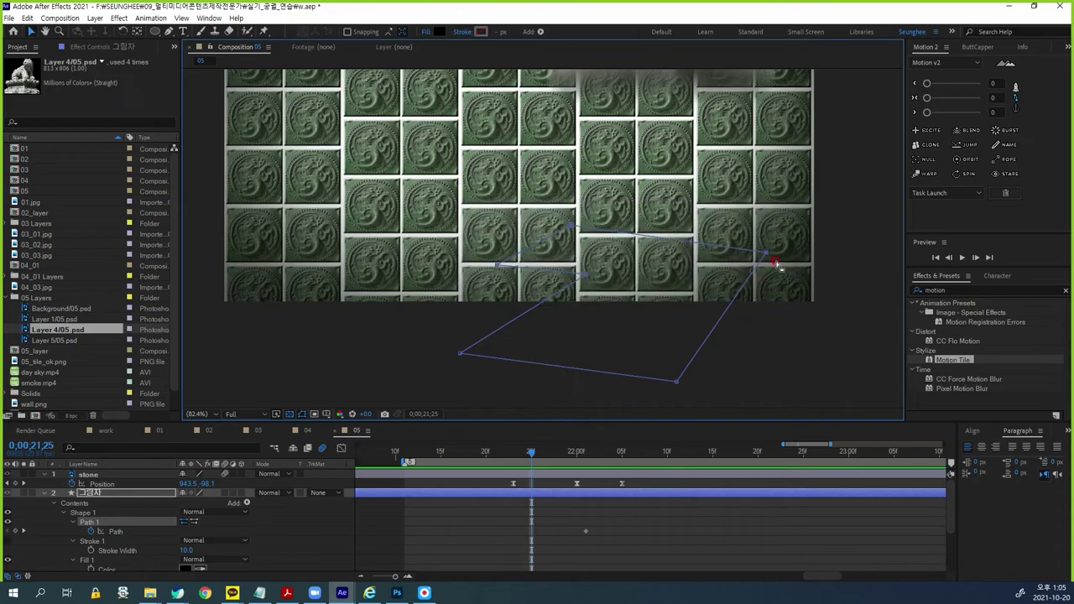
left_click_drag(765, 254, 763, 331)
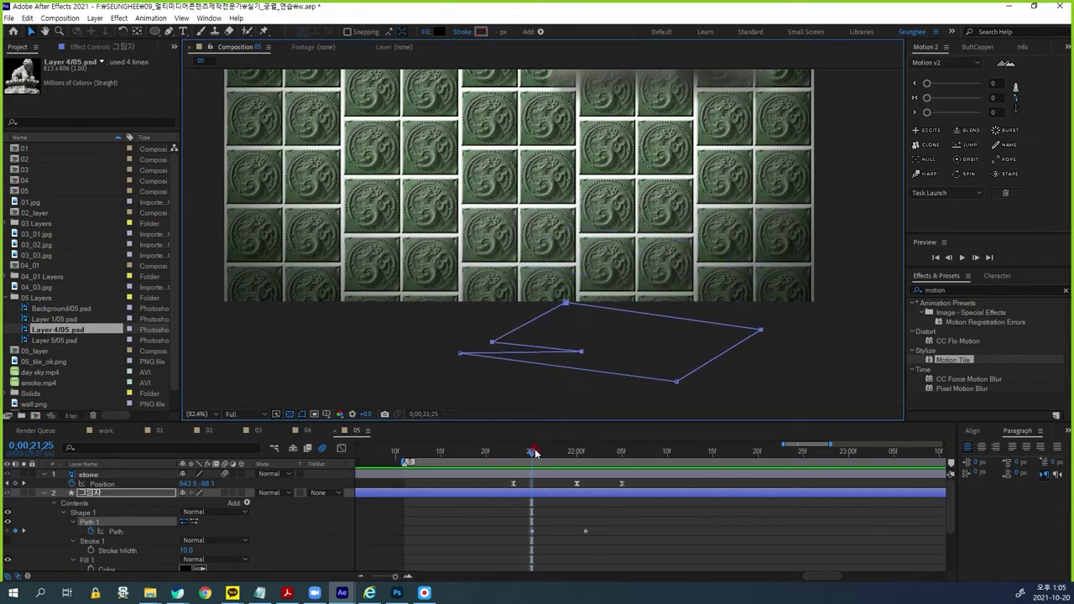
Step: Apply Easy Ease to both Path keyframes of the 그림자 layer
left_click(579, 426)
left_click_drag(534, 454, 585, 440)
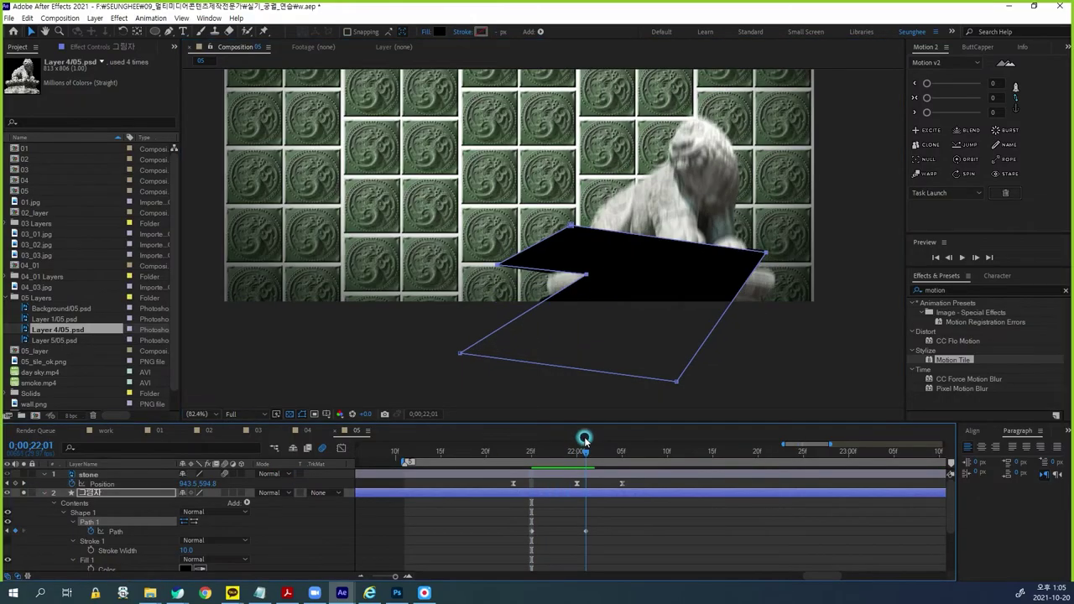
left_click_drag(599, 522, 545, 534)
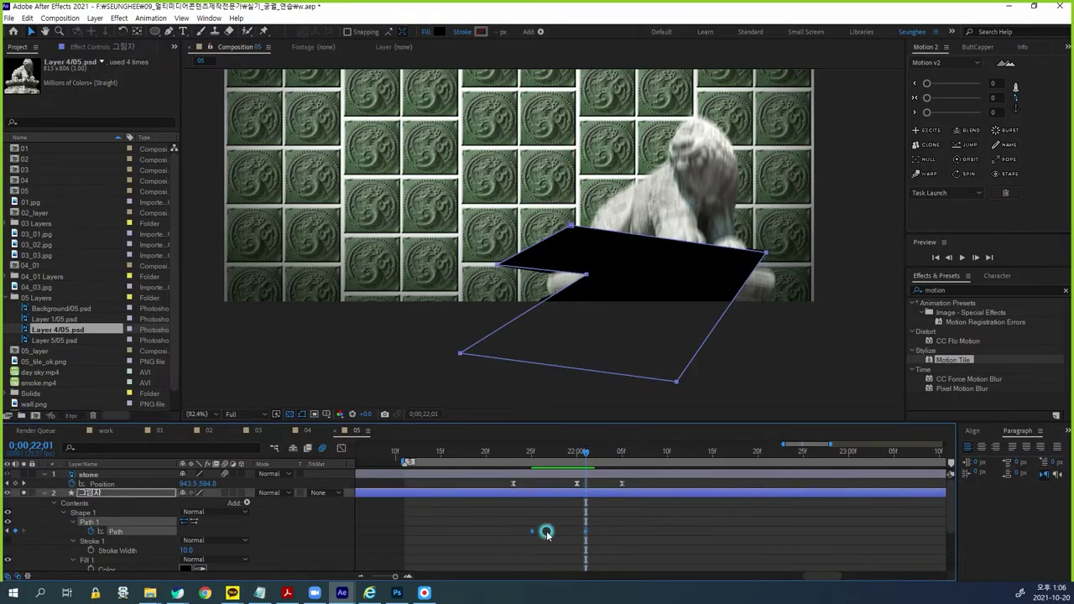
Step: Preview the full scene's statue drop and shadow from 0;00;21;23, and return to 0;00;22;01
left_click(25, 493)
left_click_drag(579, 450, 512, 460)
left_click_drag(678, 277, 654, 340)
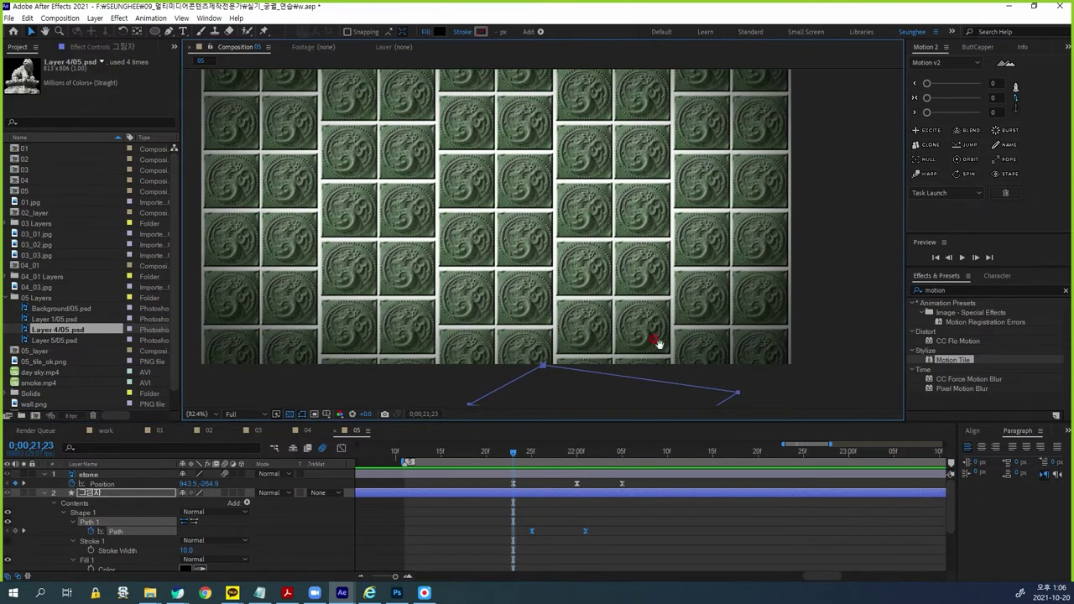
scroll(655, 340, "down", 1)
key("space")
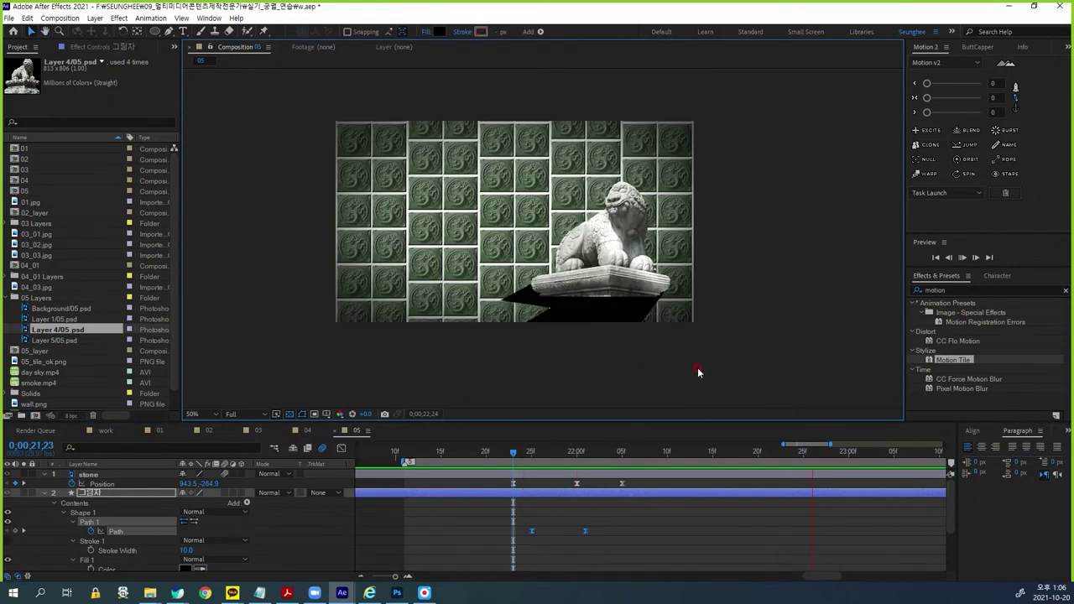
key("space")
left_click(585, 457)
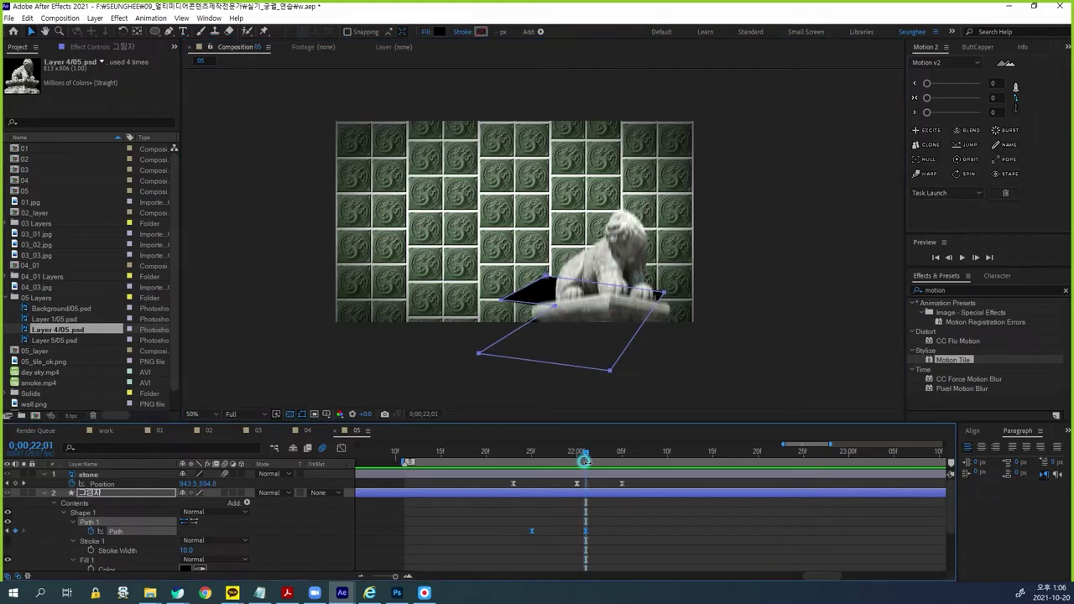
Step: Switch to the exam brief in Acrobat Reader and read scene 05's requirement for moving light inside the statue
left_click(49, 496)
left_click(287, 593)
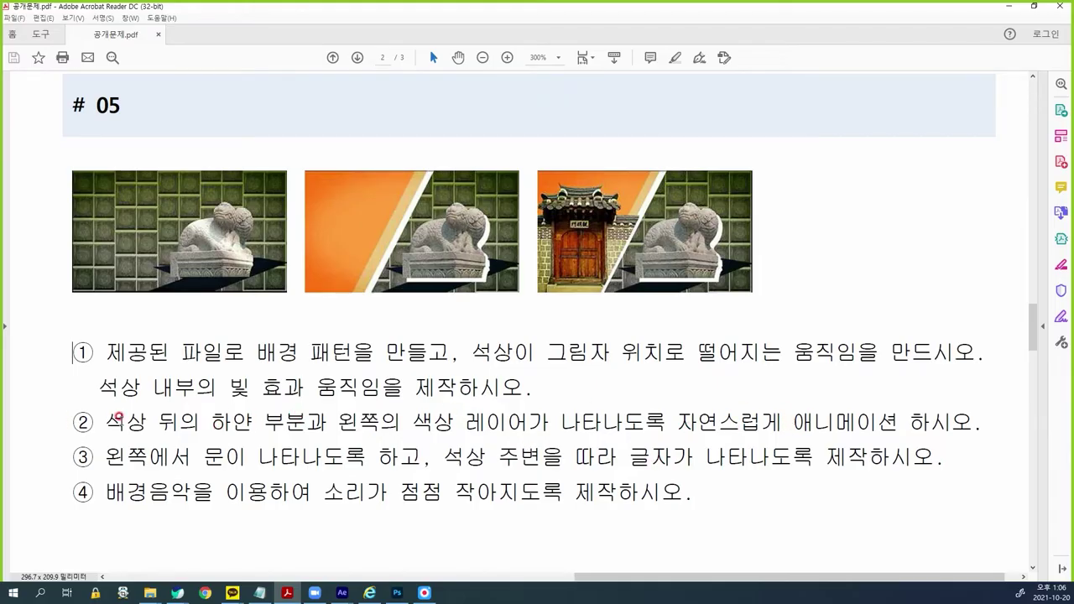
left_click_drag(104, 419, 190, 420)
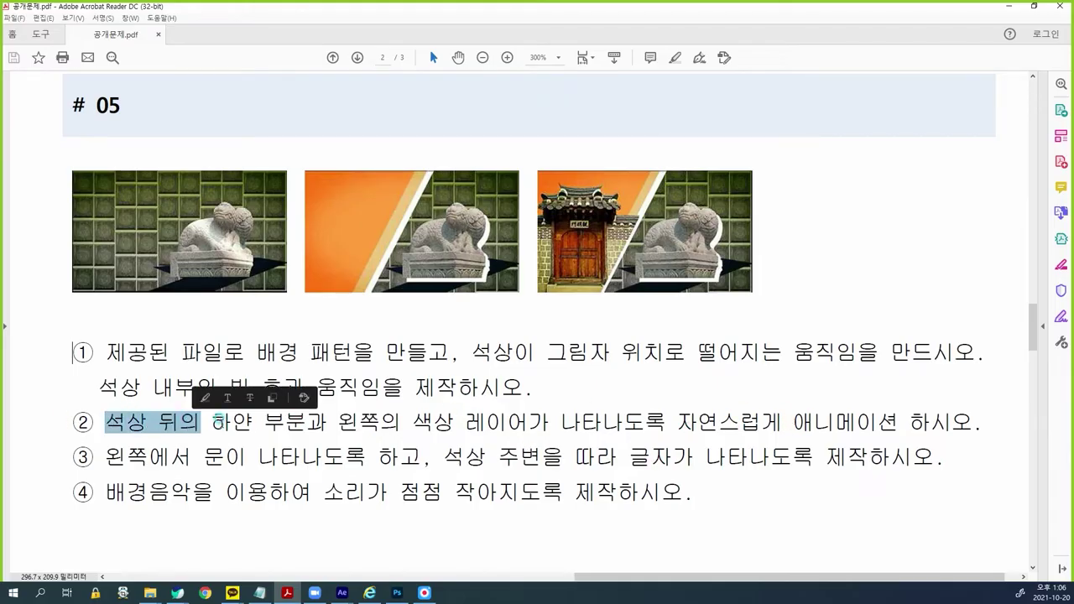
left_click(199, 383)
left_click(232, 381)
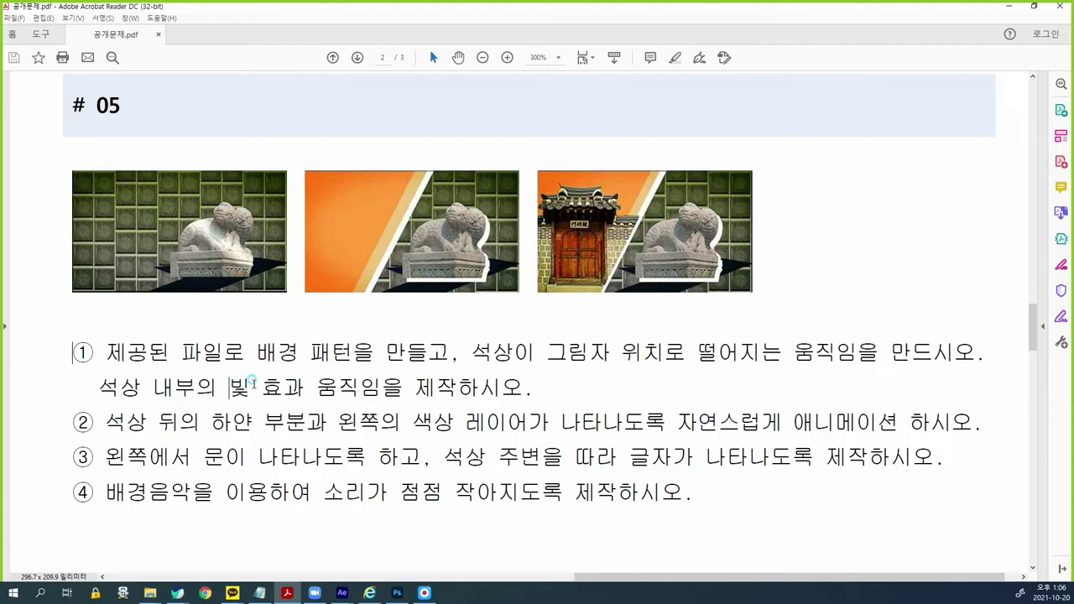
left_click_drag(230, 387, 403, 388)
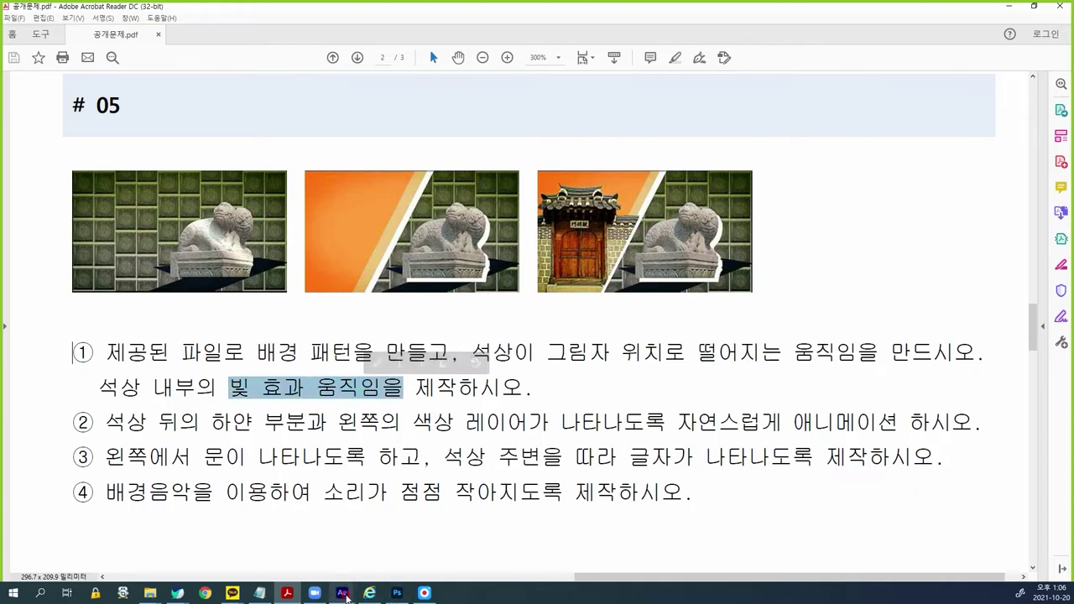
Step: Switch back to After Effects and apply the CC Light Sweep effect to the stone layer at 0;00;22;05
mouse_move(344, 594)
left_click(244, 543)
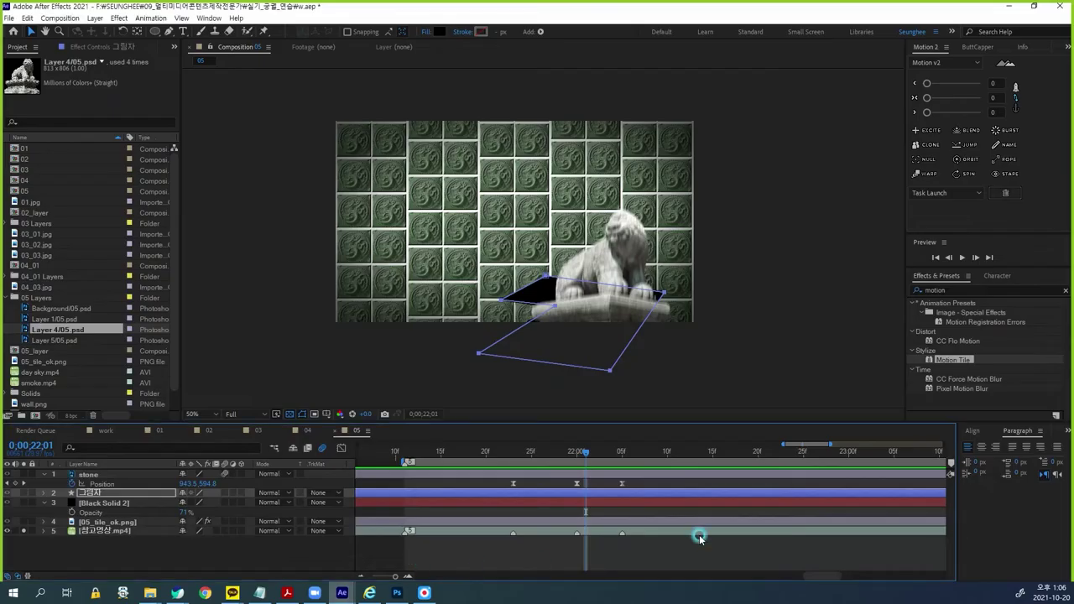
left_click(107, 475)
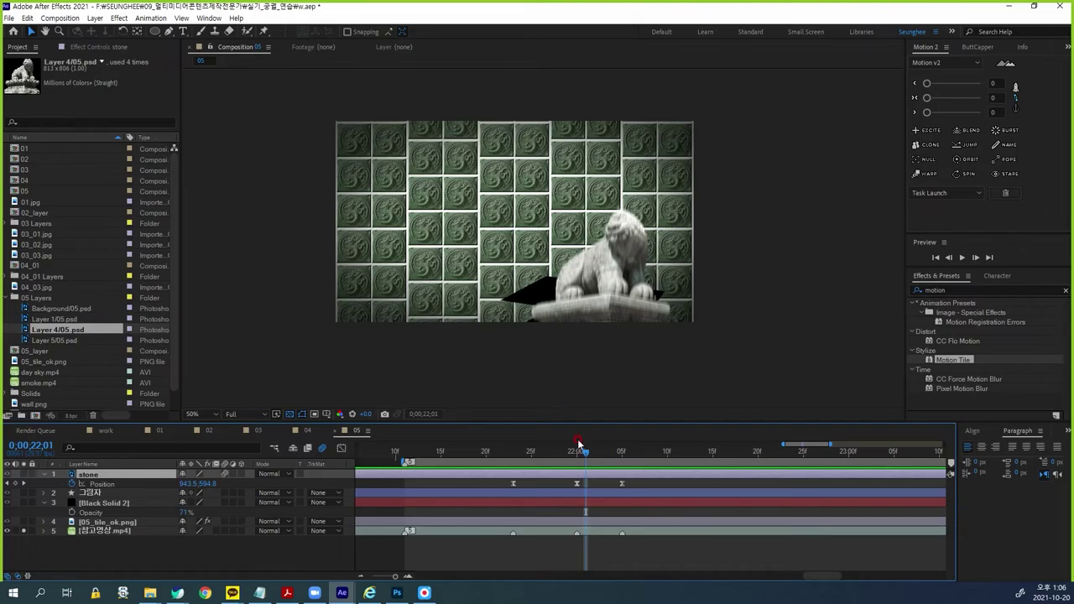
left_click_drag(587, 453, 622, 454)
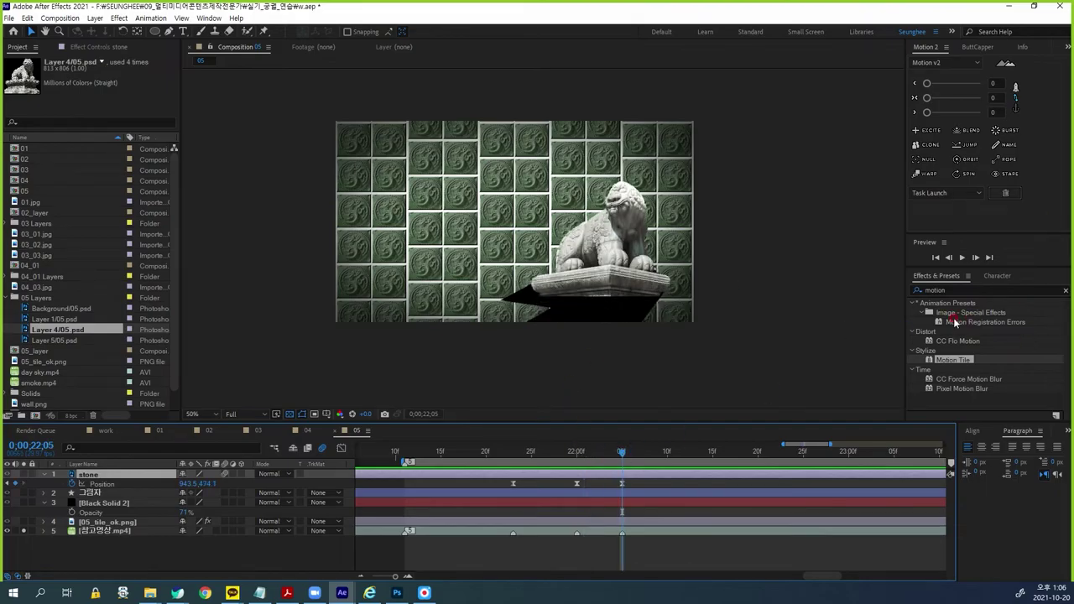
left_click(965, 289)
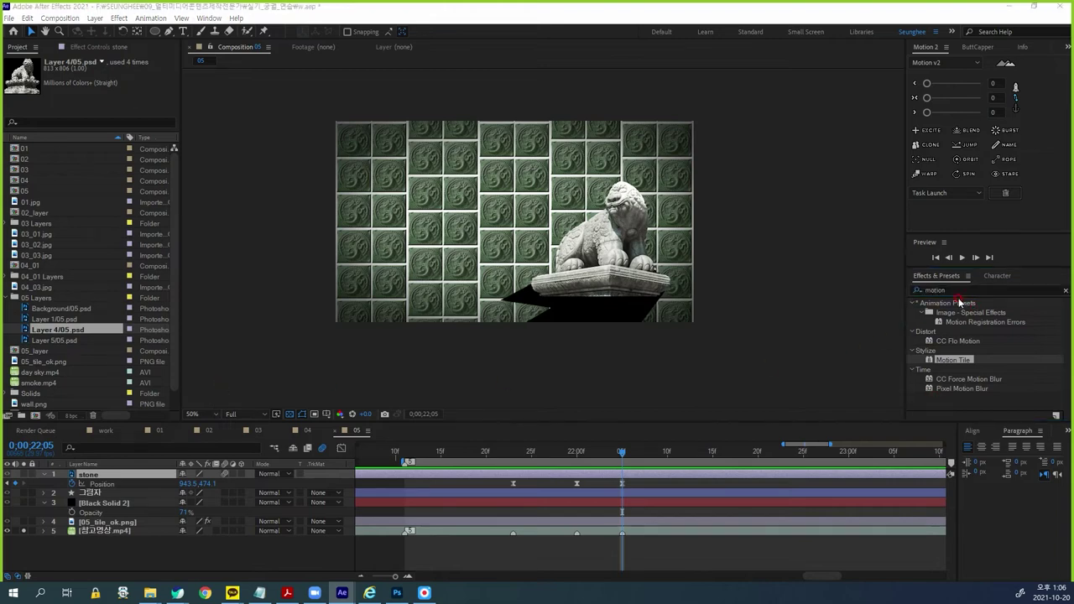
left_click(926, 323)
type("cc")
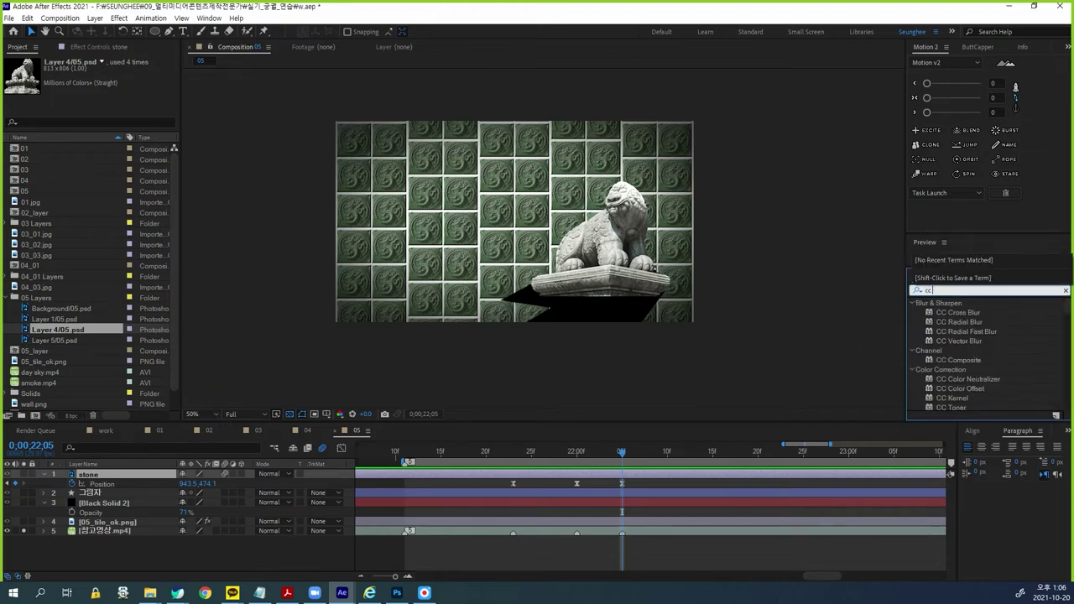
type(" light")
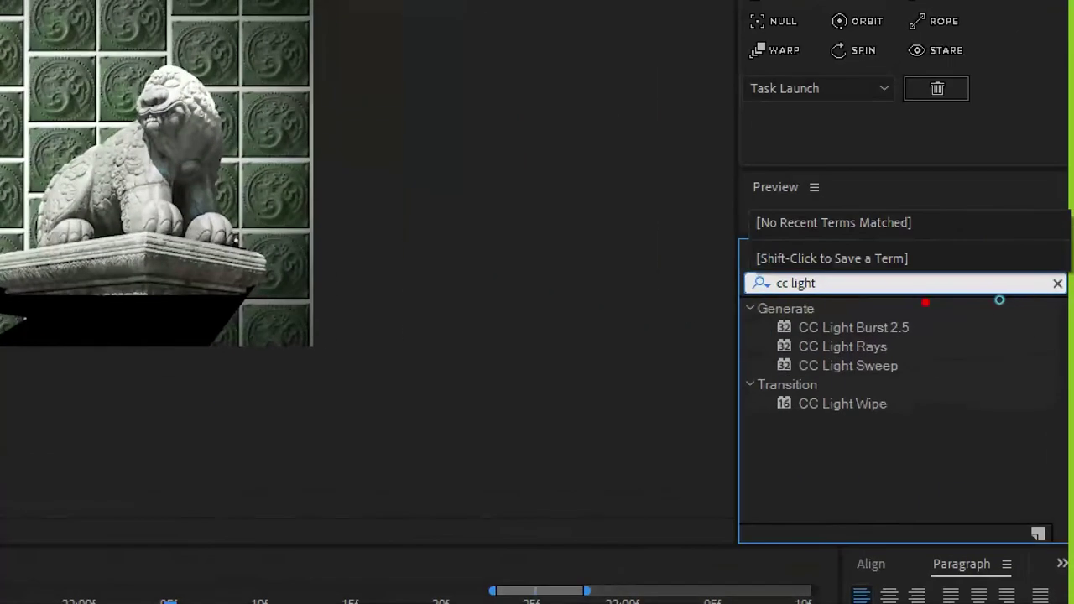
mouse_move(745, 319)
left_mouse_down()
mouse_move(821, 318)
mouse_move(831, 307)
left_mouse_up()
mouse_move(920, 384)
left_mouse_down()
mouse_move(917, 371)
mouse_move(755, 358)
mouse_move(947, 391)
left_mouse_up()
key("Escape")
left_click_drag(961, 332, 91, 476)
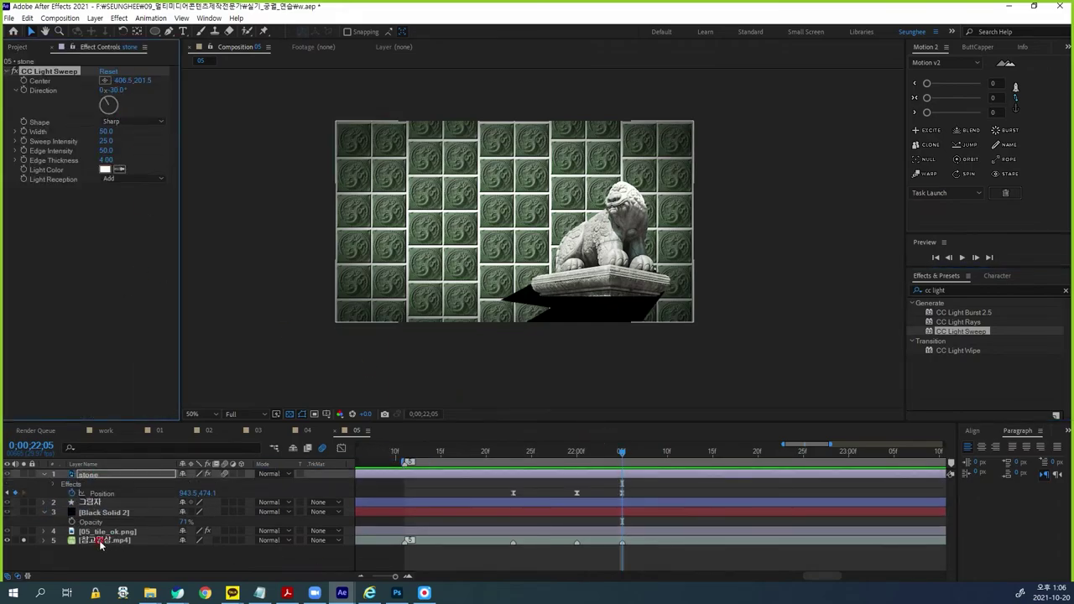
Step: Scrub the reference video for the light sweep timing and add markers to the stone layer at 0;00;22;21 and 0;00;23;00
scroll(542, 319, "up", 2)
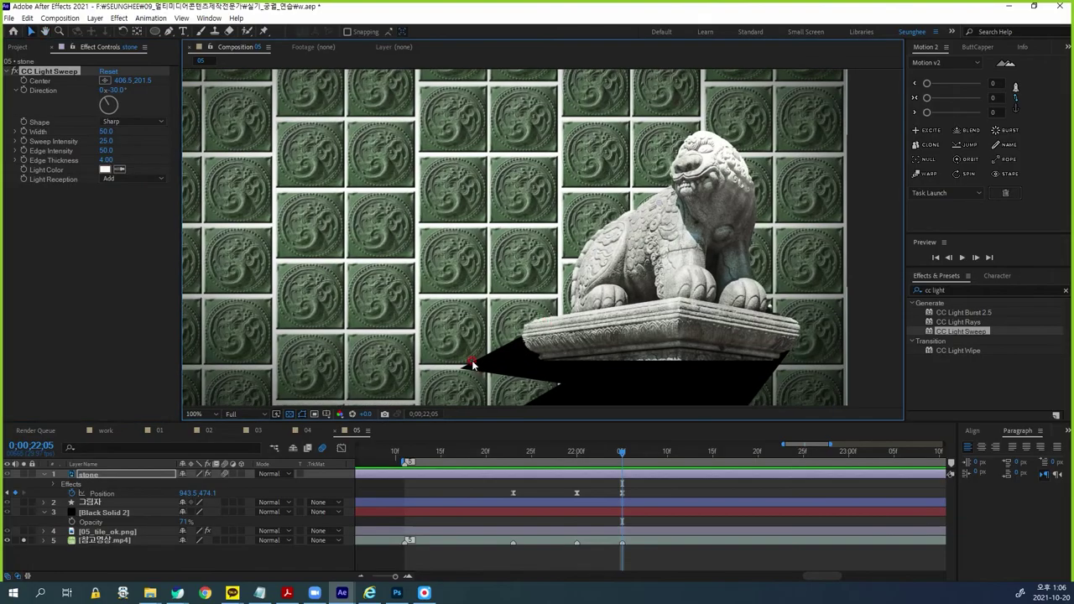
left_click(112, 542)
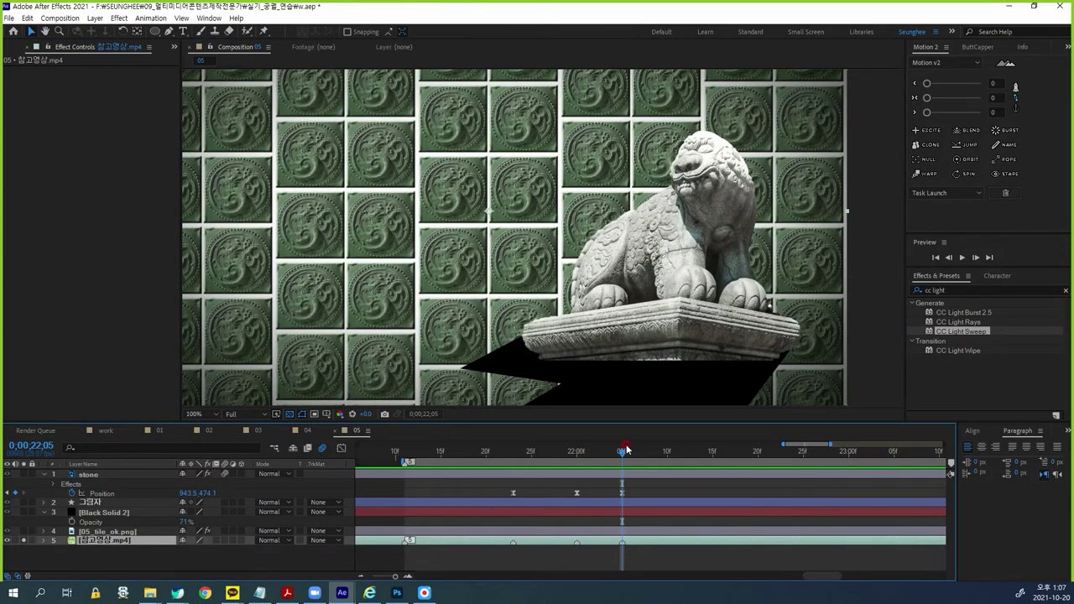
left_click_drag(621, 454, 672, 462)
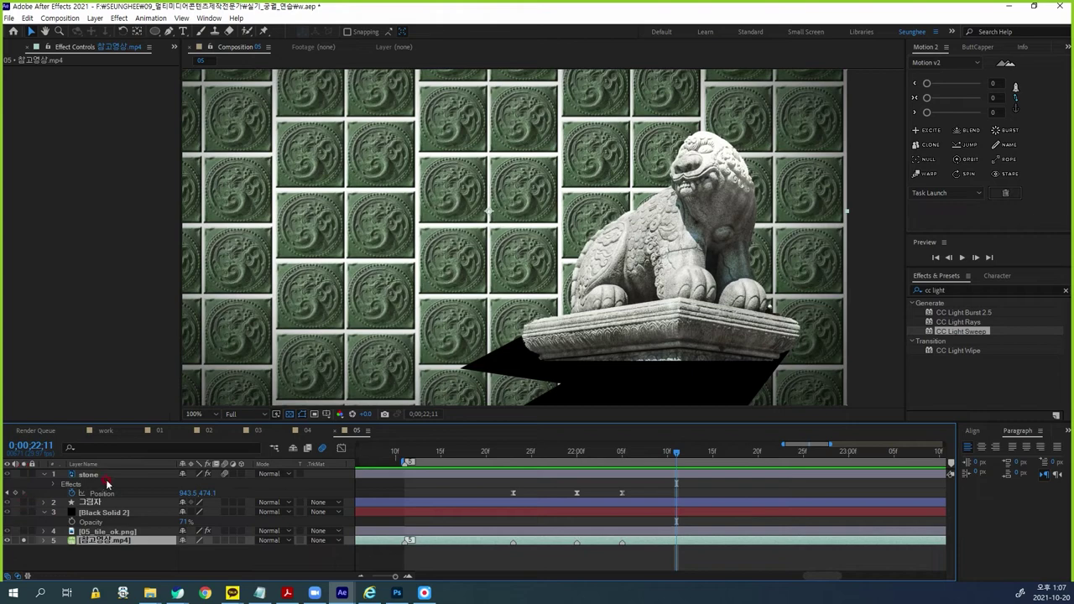
left_click_drag(680, 457, 767, 469)
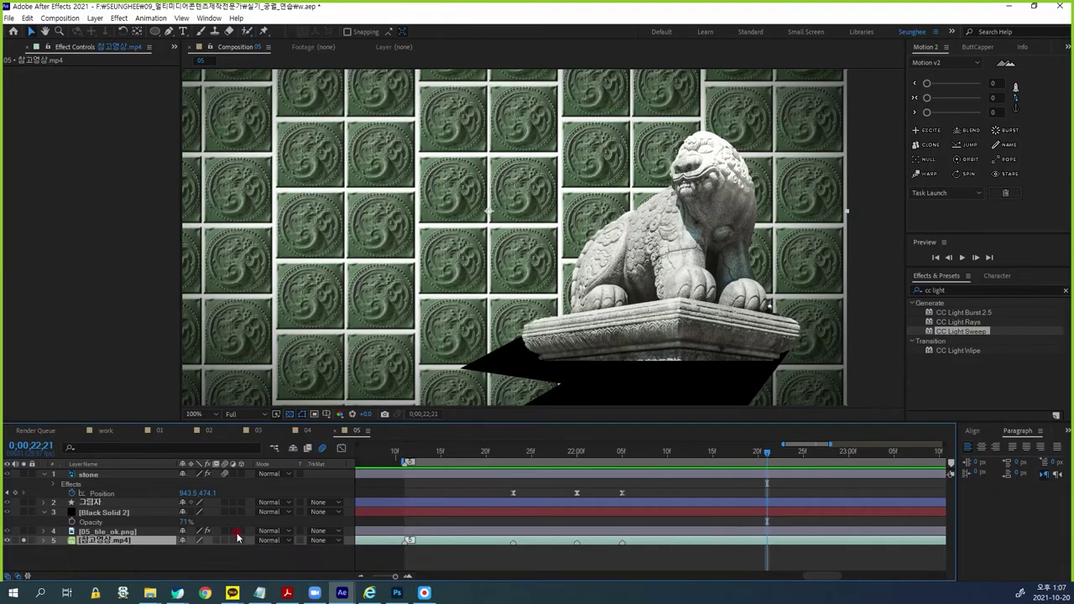
left_click(100, 475)
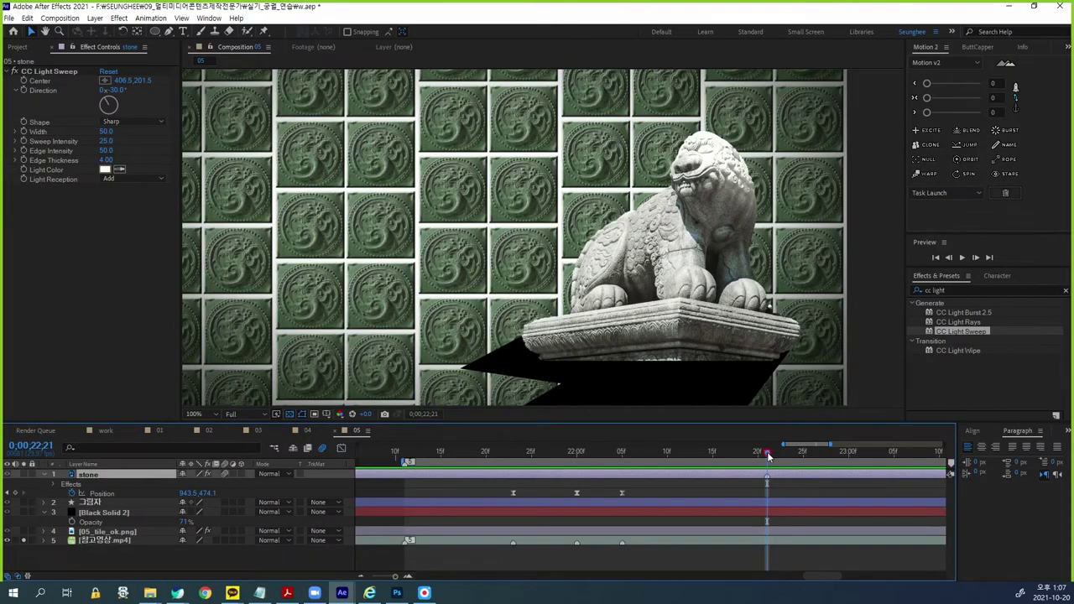
left_click_drag(767, 454, 802, 460)
key("space")
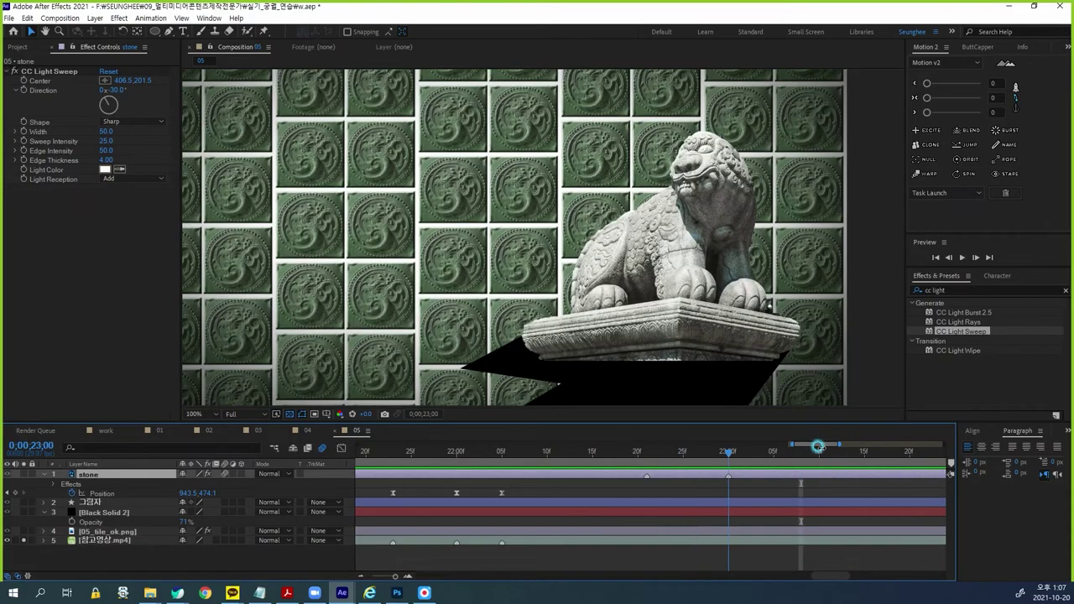
Step: Add two more stone layer markers at 0;00;23;14 and 0;00;23;26 for the second light sweep, and return to 0;00;22;26
left_click_drag(733, 454, 864, 460)
key("minus")
key("minus")
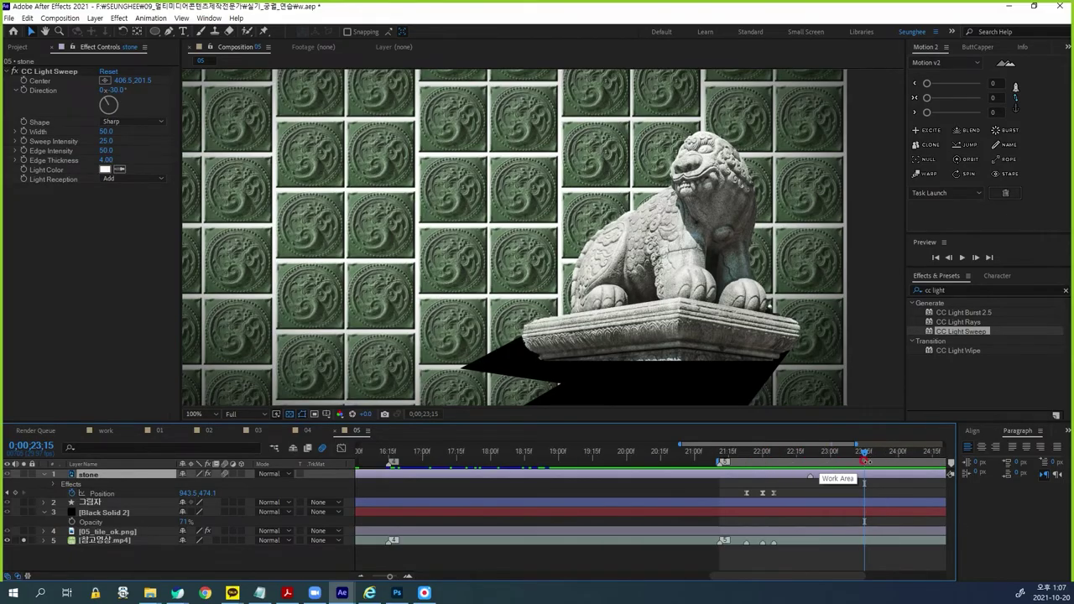
left_click_drag(821, 446, 893, 448)
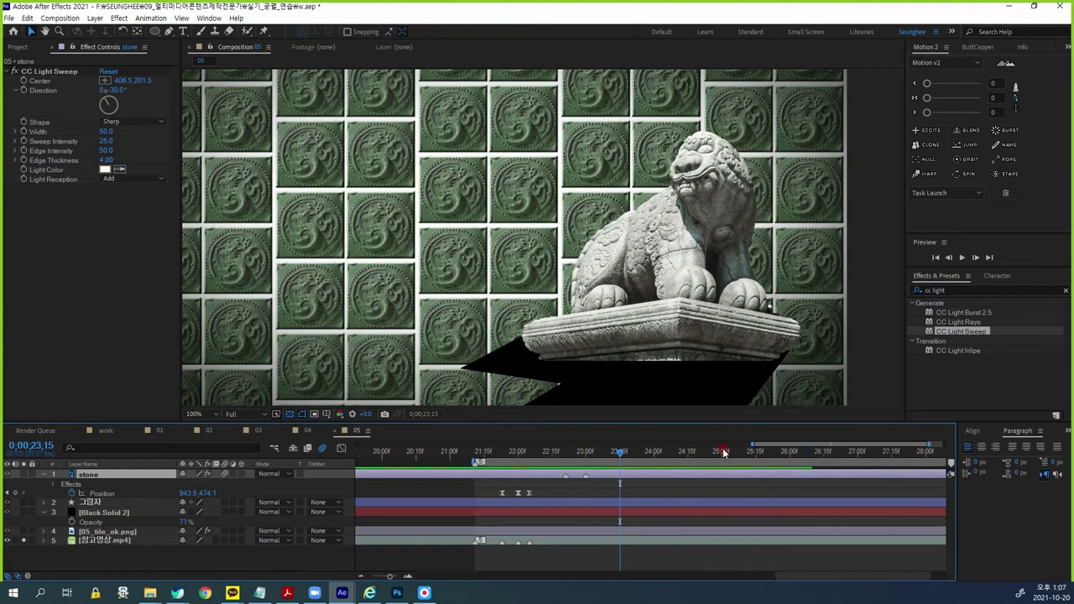
left_click_drag(620, 454, 655, 457)
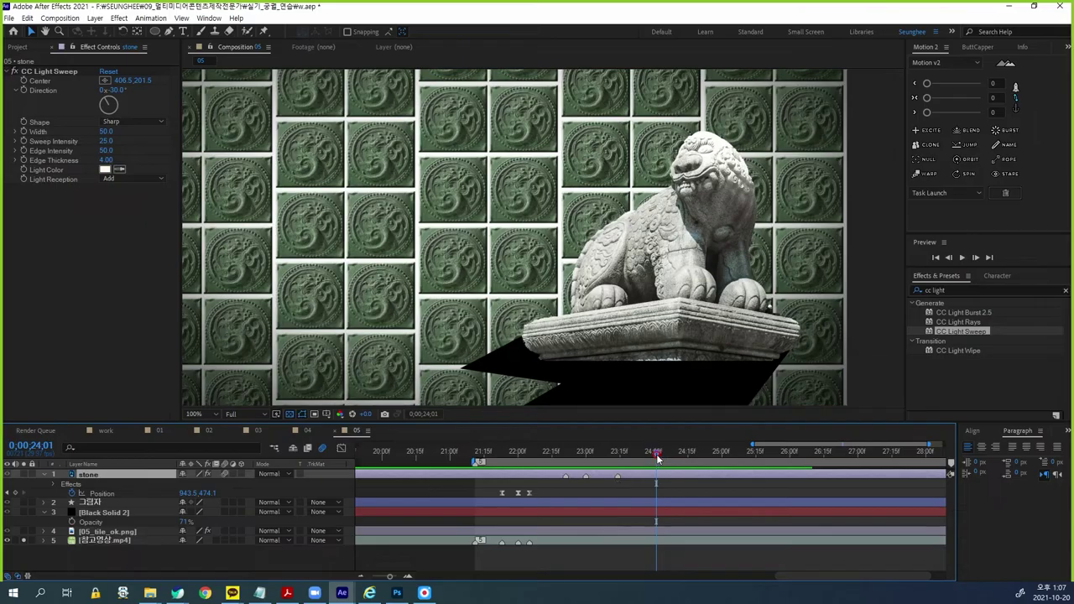
left_click_drag(656, 456, 576, 461)
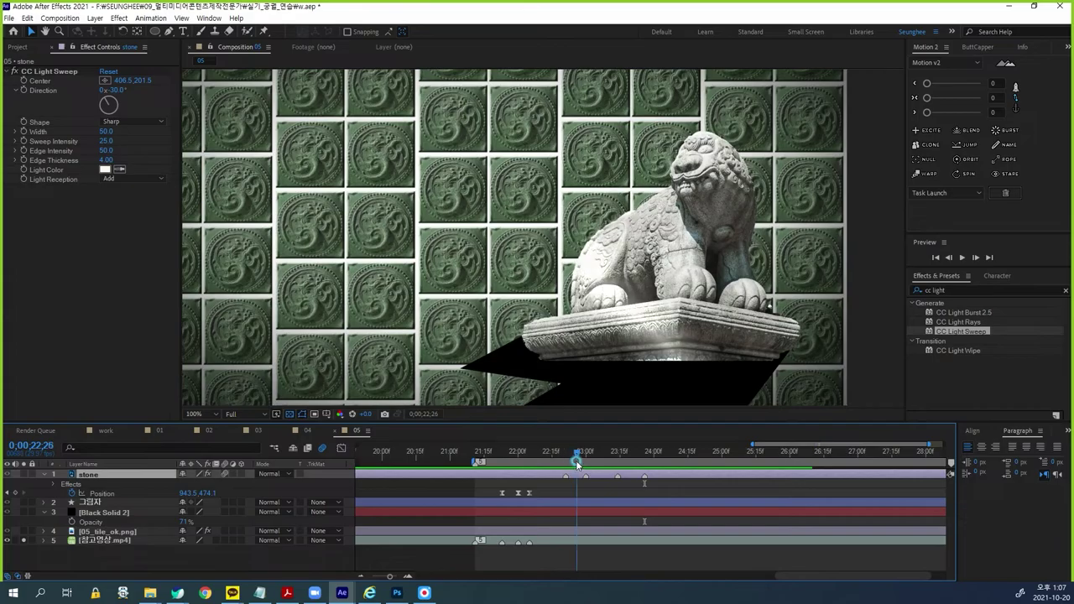
Step: Solo the stone layer and set its CC Light Sweep direction to -45°
left_click(25, 477)
left_click(57, 71)
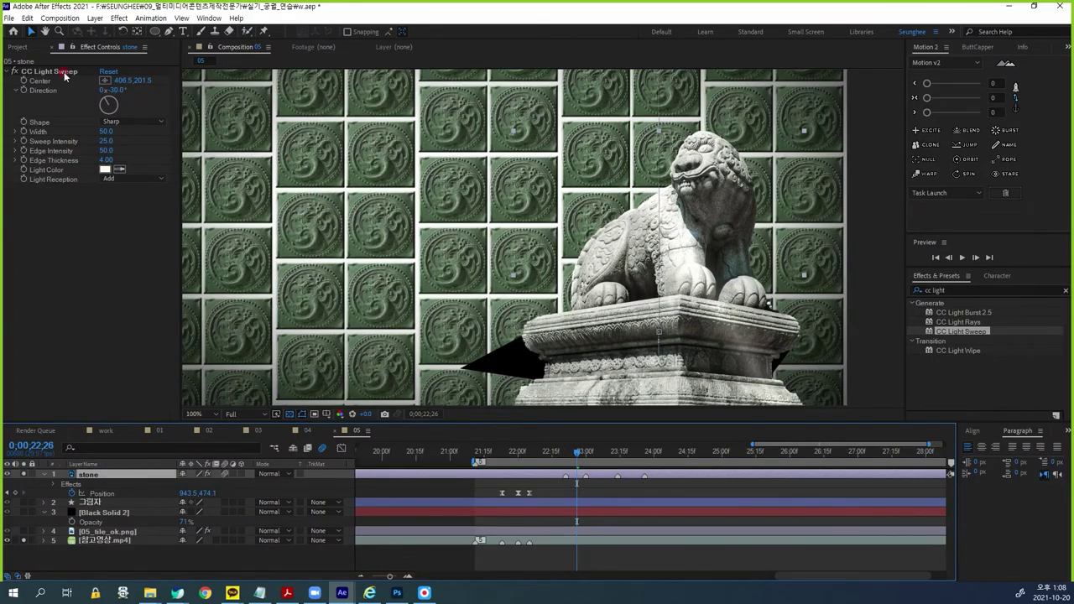
left_click(62, 73)
left_click_drag(116, 92, 126, 113)
left_click(115, 91)
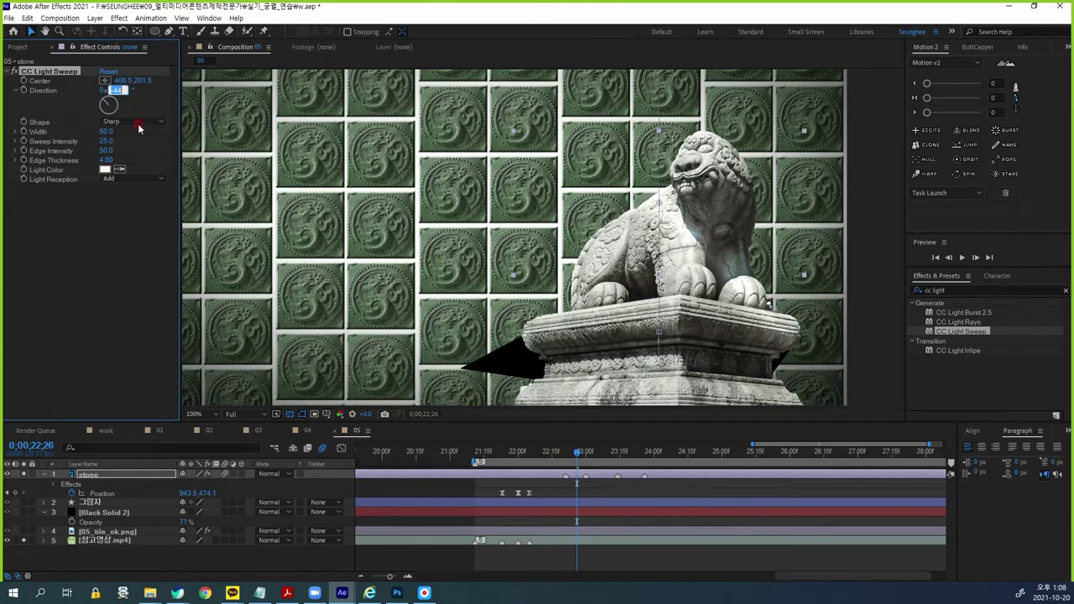
type("-45")
key("Return")
Step: Set the light sweep's width to 60 and its sweep intensity to 40
left_click(105, 131)
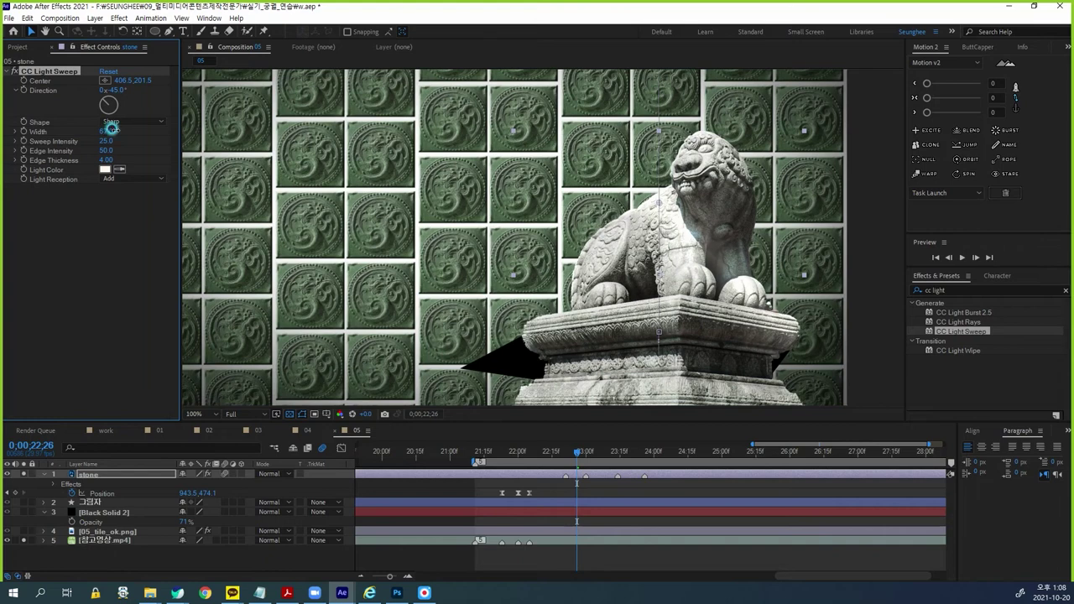
left_click(146, 158)
left_click(119, 143)
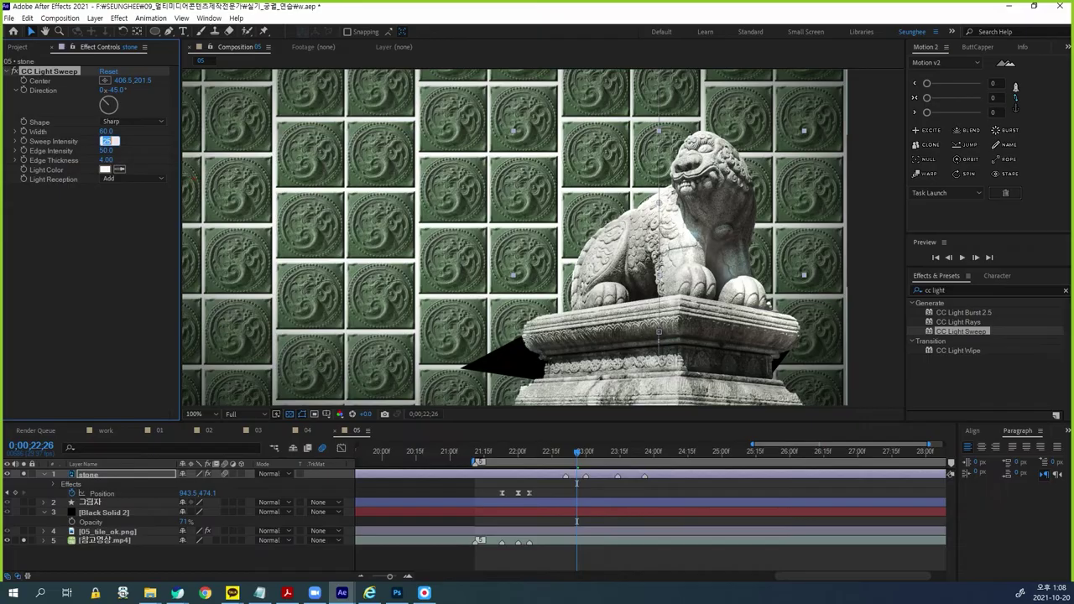
key("Return")
left_click(430, 470)
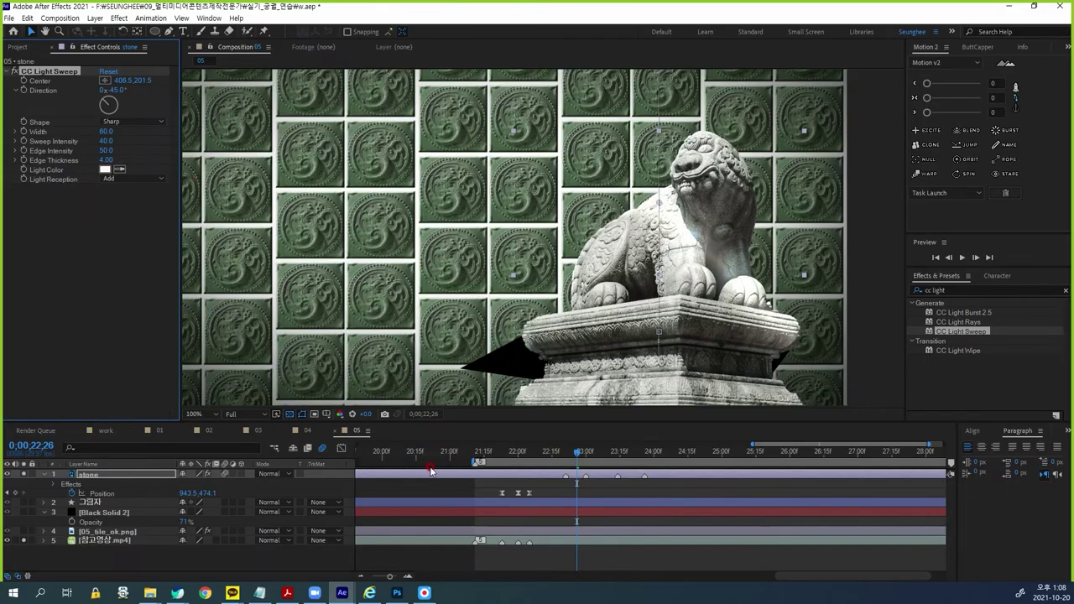
Step: Keyframe the light sweep's Center at 676.0, -45.6 at 0;00;22;21 and at -328.7, 585.6 at 0;00;23;00
left_click_drag(571, 455, 566, 456)
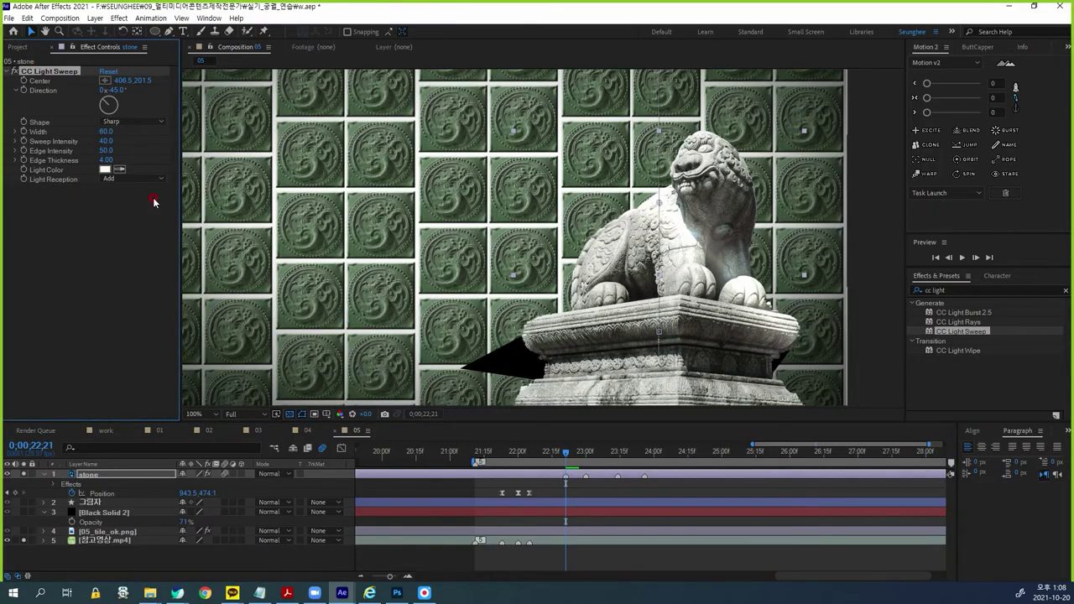
left_click(104, 80)
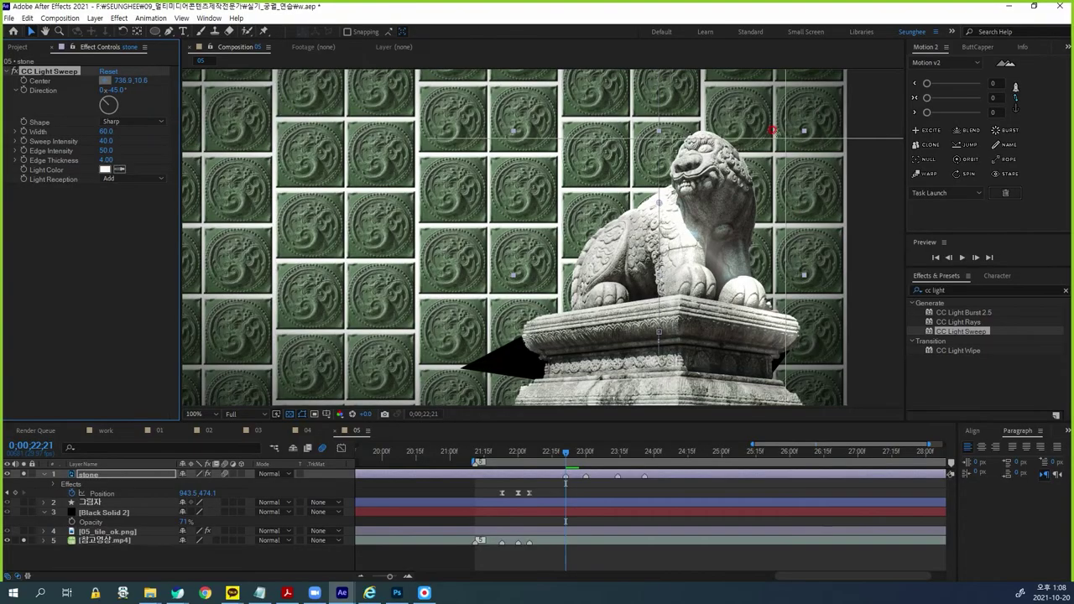
left_click(757, 131)
left_click_drag(757, 131, 756, 118)
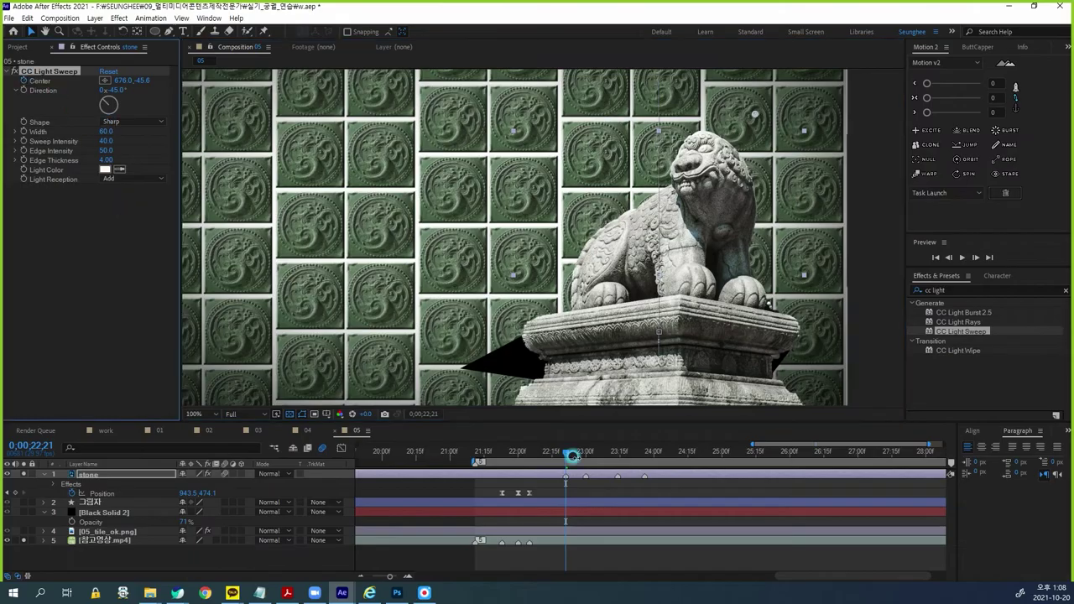
left_click_drag(565, 454, 585, 453)
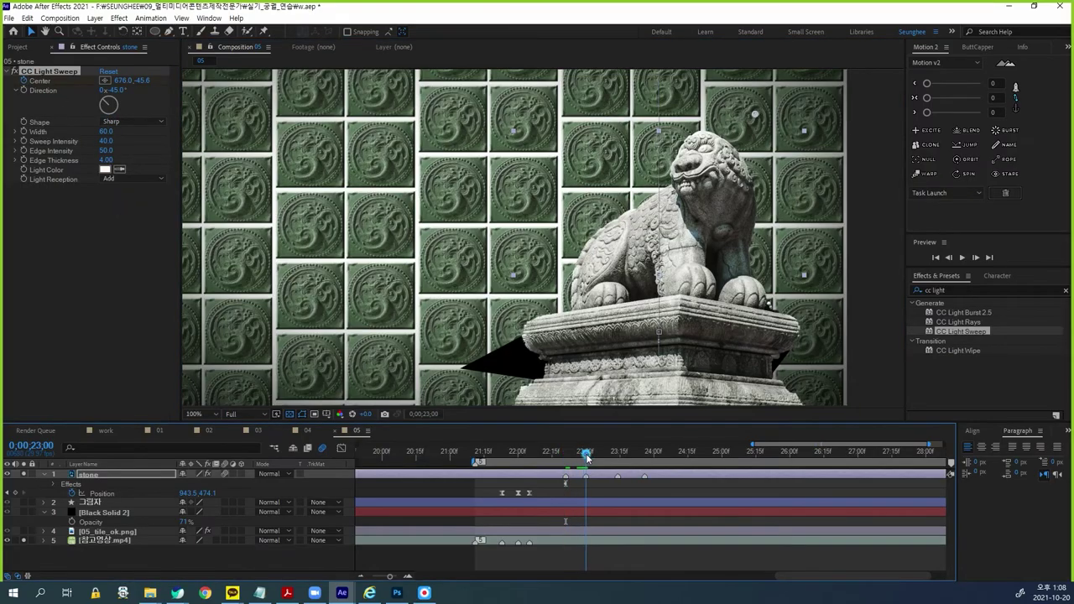
left_click_drag(755, 117, 398, 345)
Step: Show the stone layer's keyframes and add a Center keyframe at 0;00;23;14 holding the same position
left_click_drag(588, 453, 617, 453)
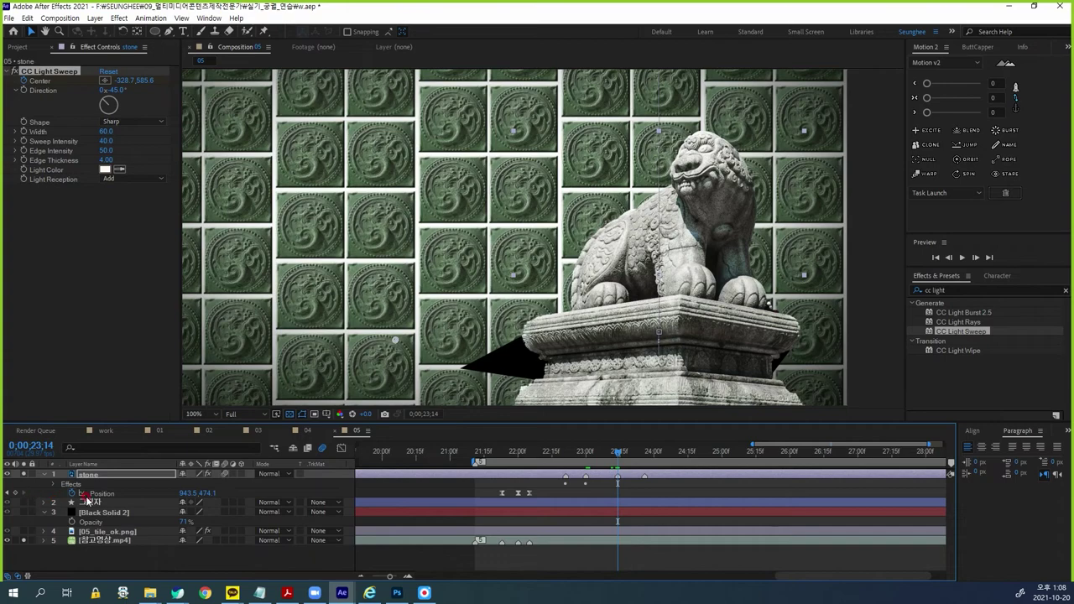
left_click(101, 475)
key("u")
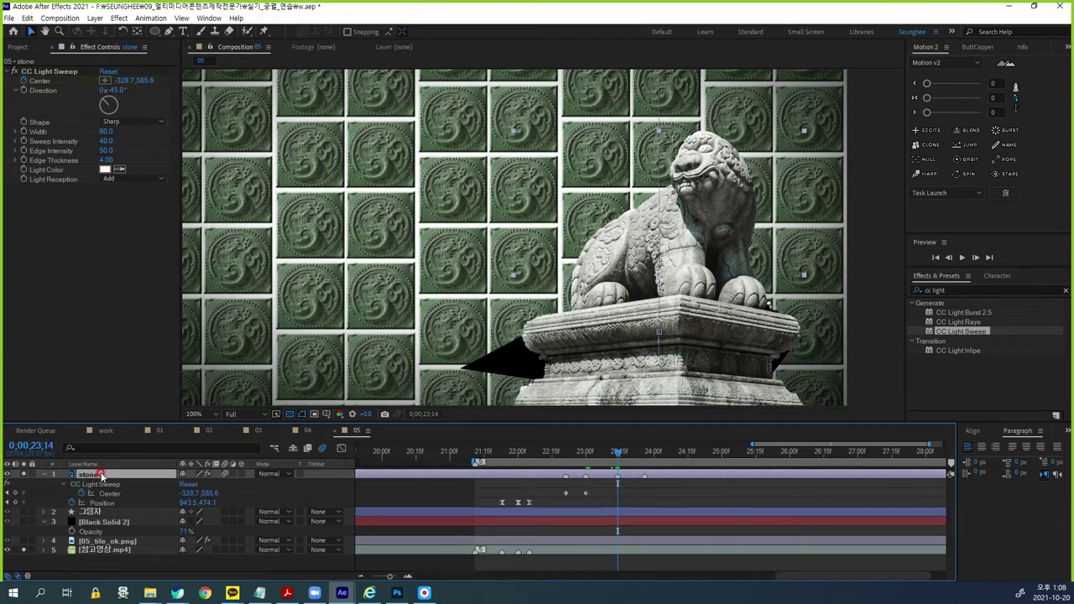
left_click(17, 494)
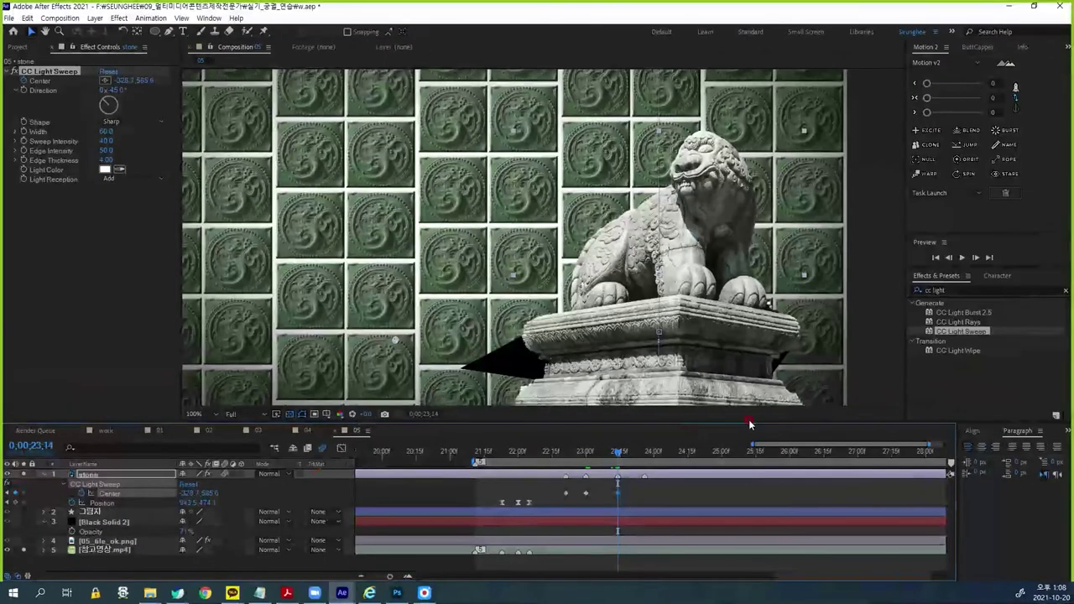
Step: Paste a copy of the first Center keyframe at 0;00;23;26, and return to 0;00;22;21
key("space")
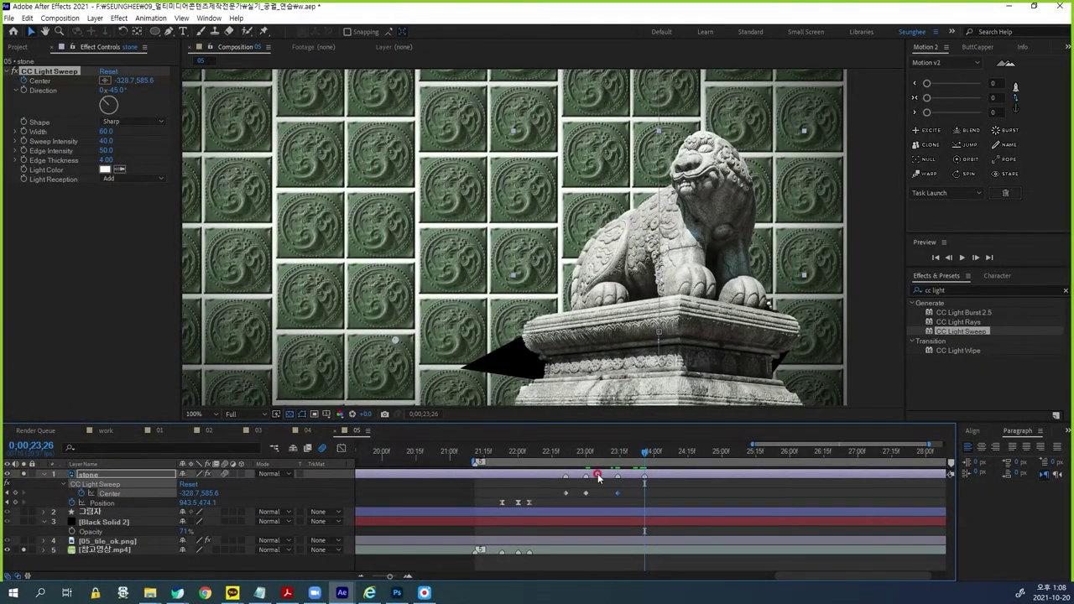
left_click(567, 493)
key("ctrl+v")
left_click_drag(576, 452, 565, 462)
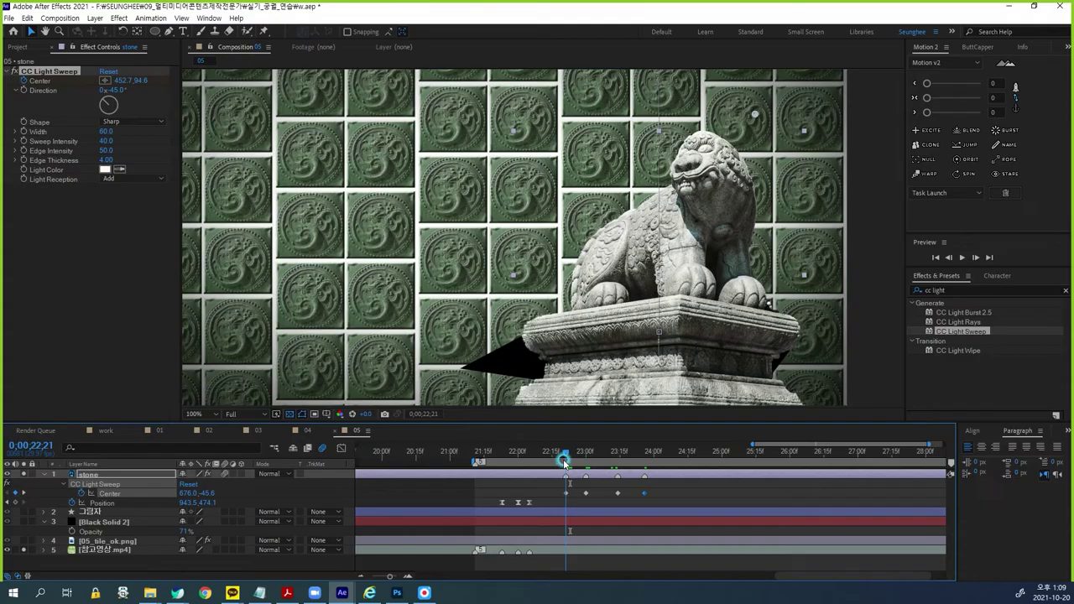
Step: Preview the light sweep, apply Easy Ease to all four of its Center keyframes, and turn off solo for the stone layer
key("space")
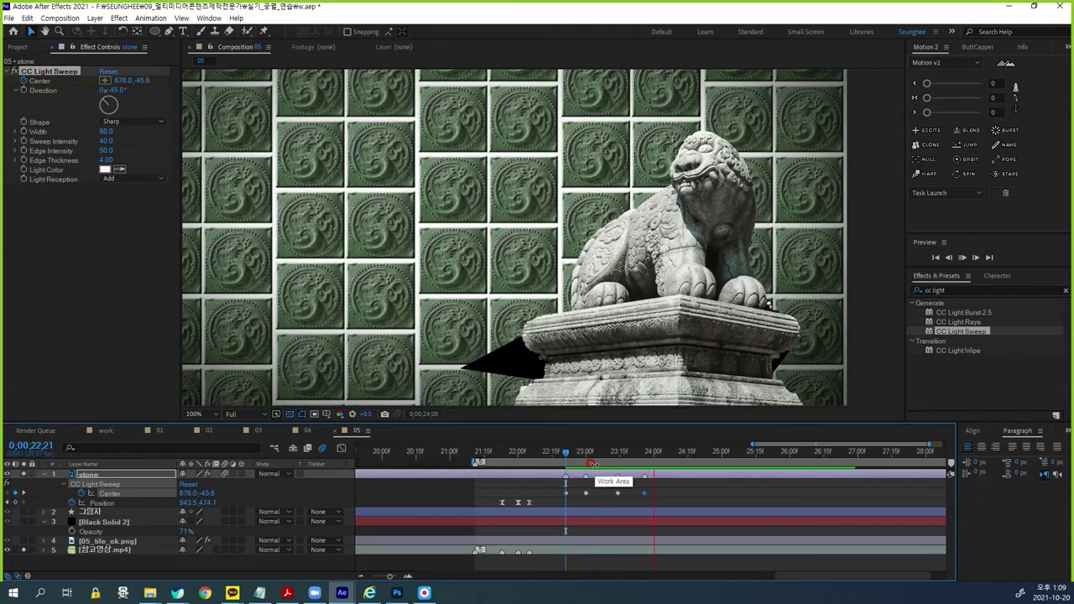
left_click(687, 459)
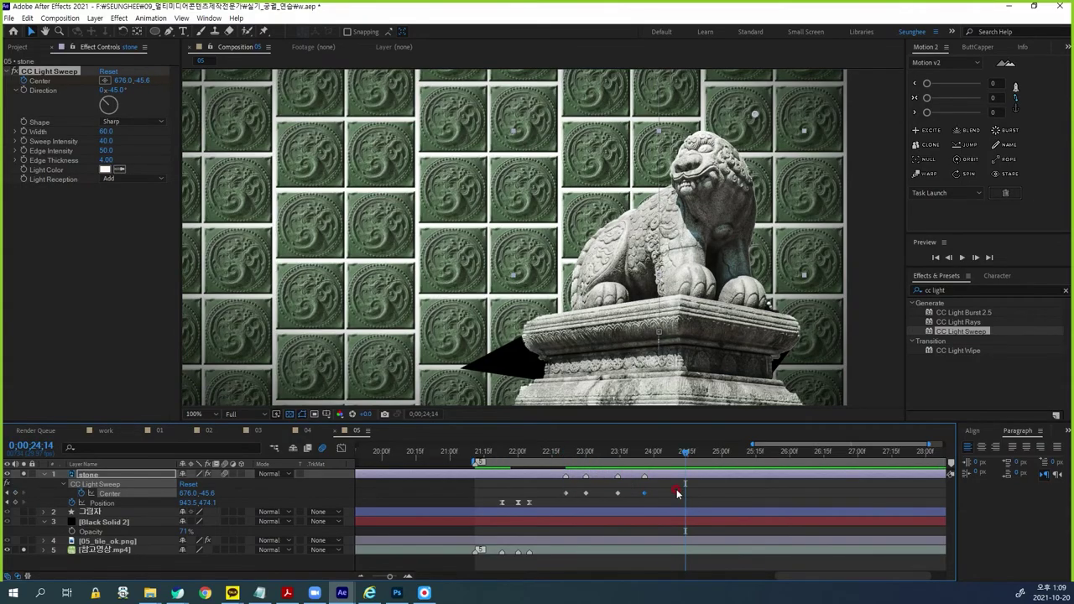
left_click_drag(670, 494, 556, 508)
key("F9")
key("j")
left_click(24, 475)
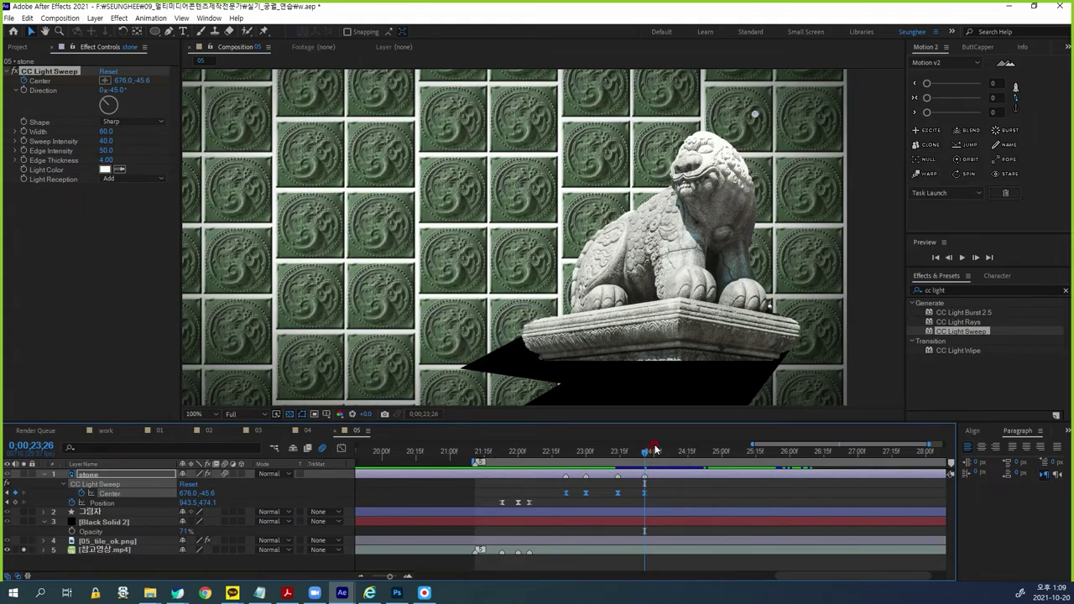
Step: Split the stone layer at 0;00;24;12 and select the part after the split
left_click_drag(646, 454, 684, 471)
left_click(103, 475)
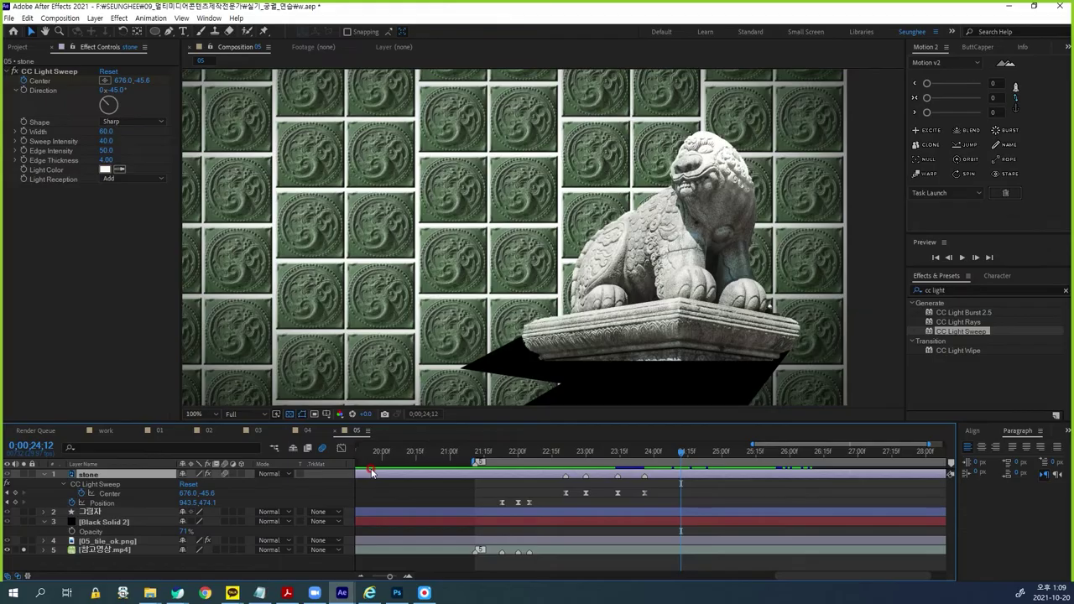
left_click(32, 18)
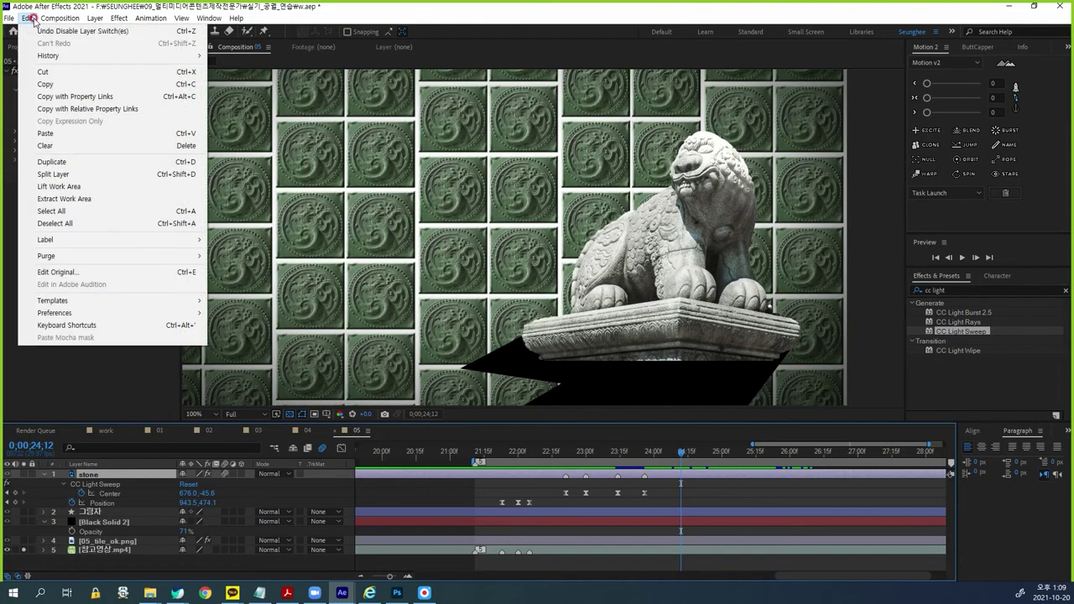
left_click(63, 174)
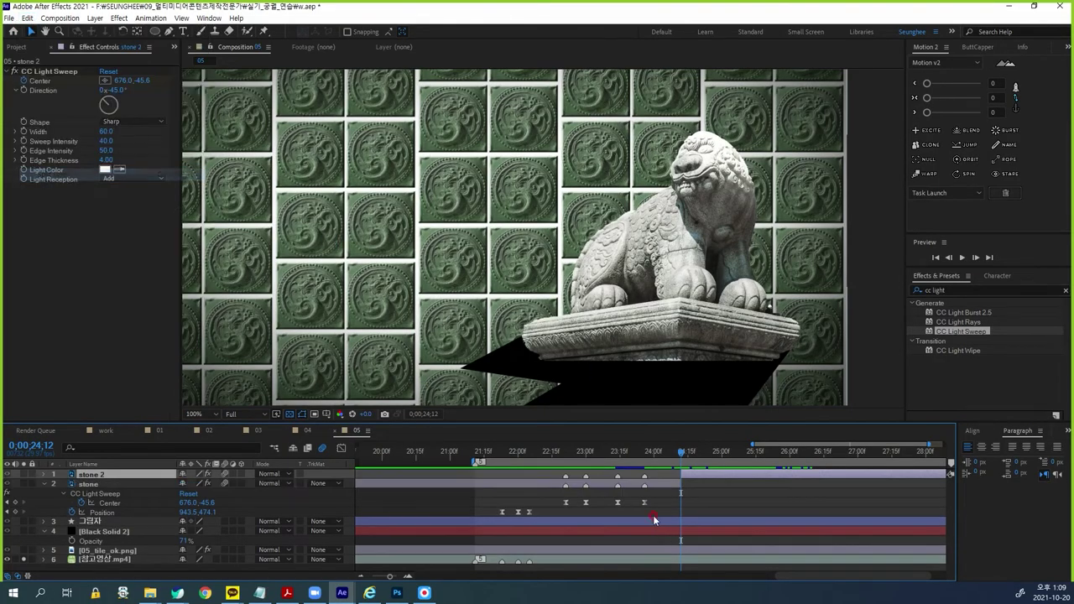
left_click(106, 476)
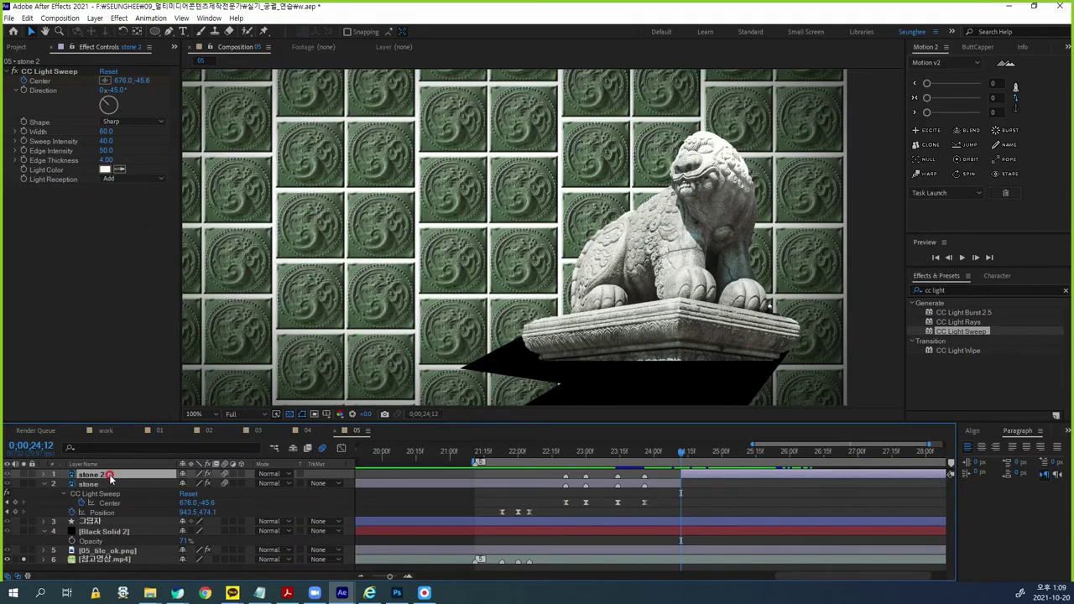
Step: Move the stone 2 layer below stone and extend the stone layer's out point to the end of the composition
left_click_drag(109, 482, 121, 514)
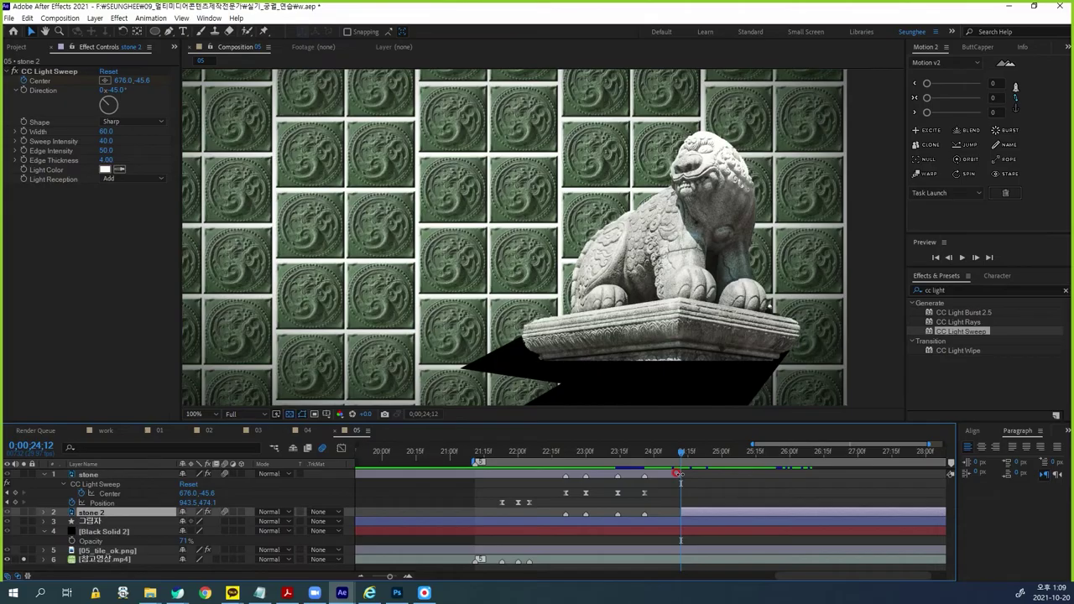
left_click_drag(678, 475, 939, 475)
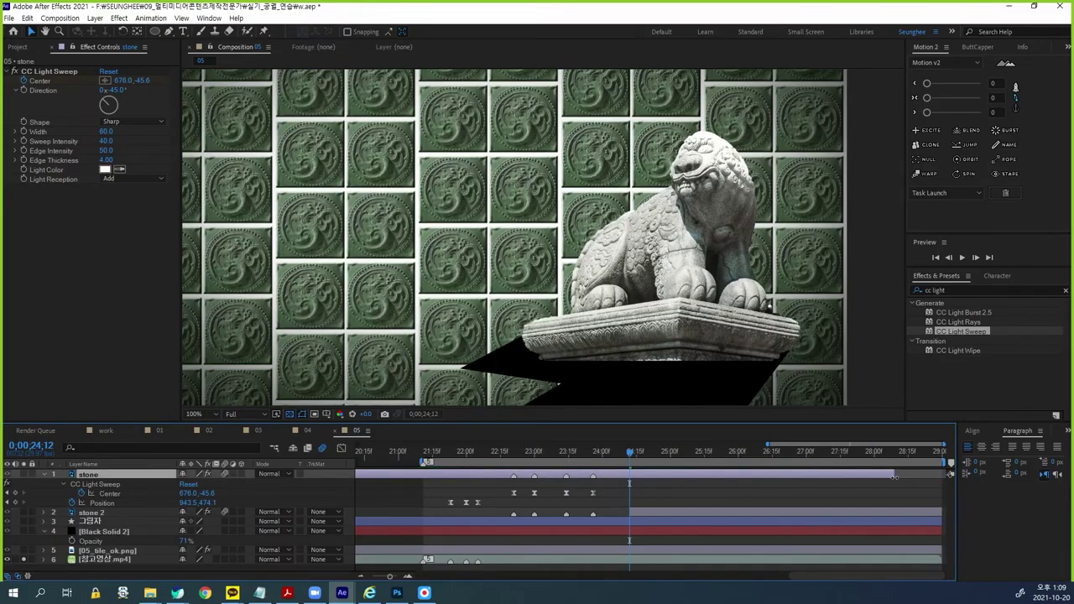
Step: Remove the CC Light Sweep effect from the stone 2 layer
left_click(651, 511)
left_click(61, 75)
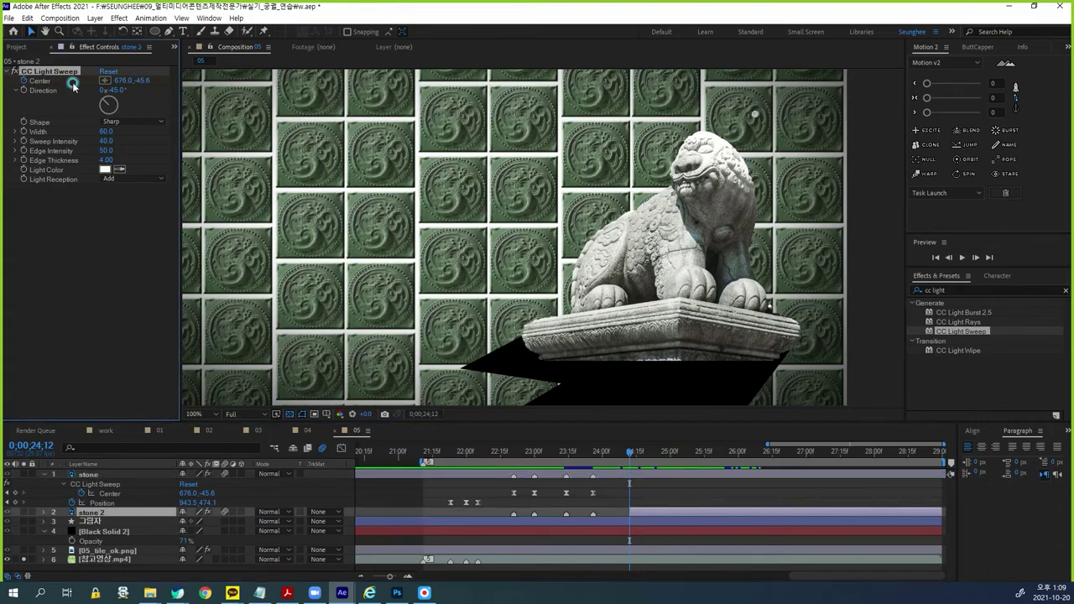
key("Delete")
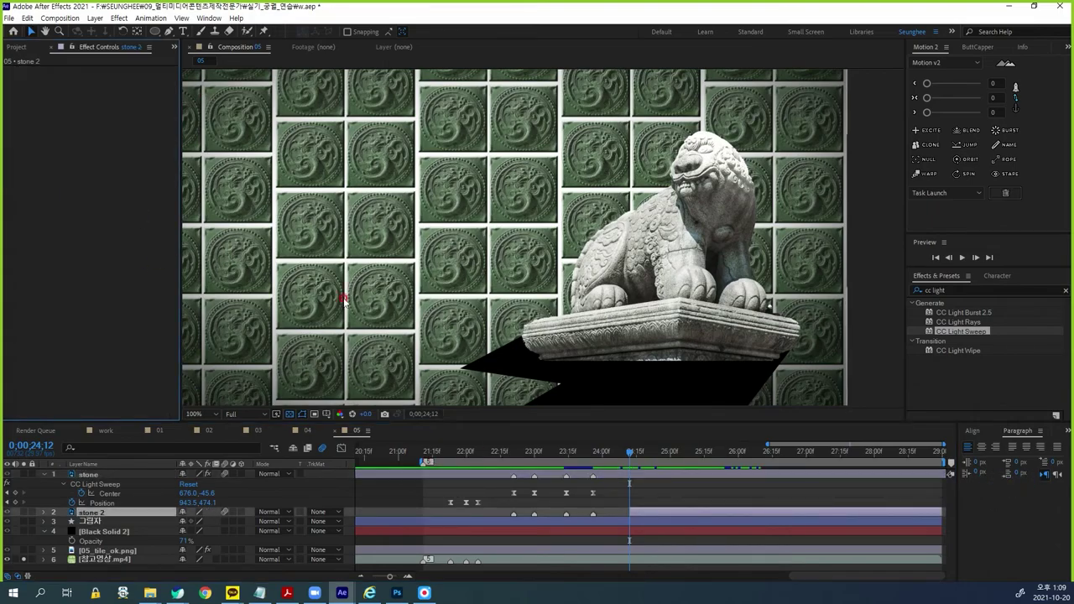
Step: Apply the Fill effect to the stone 2 layer and set its color to white (FFFFFF)
left_click(957, 289)
type("fill")
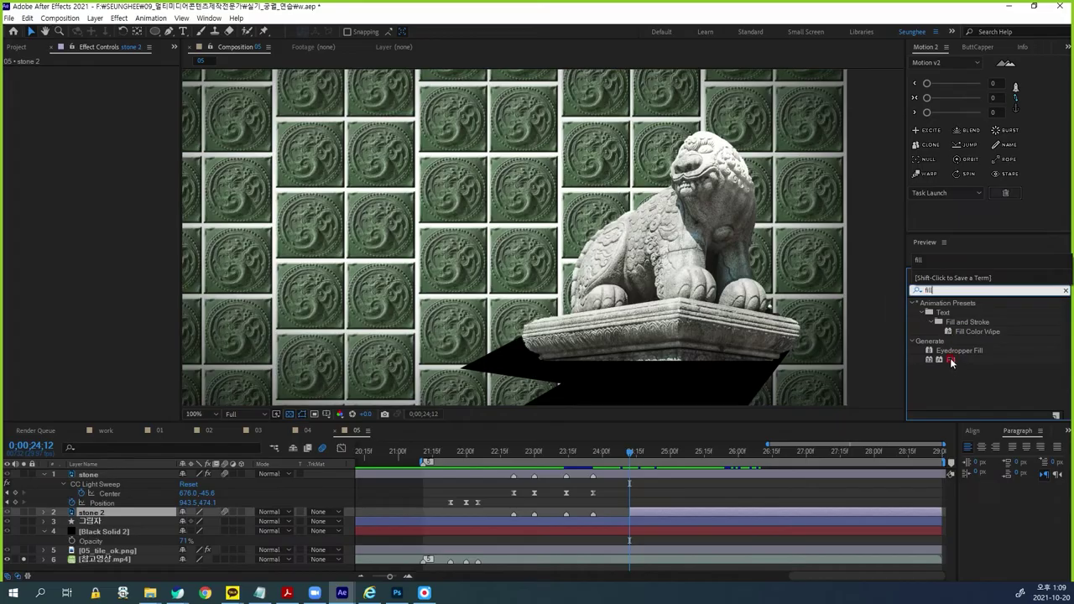
left_click_drag(951, 362, 89, 512)
left_click(105, 99)
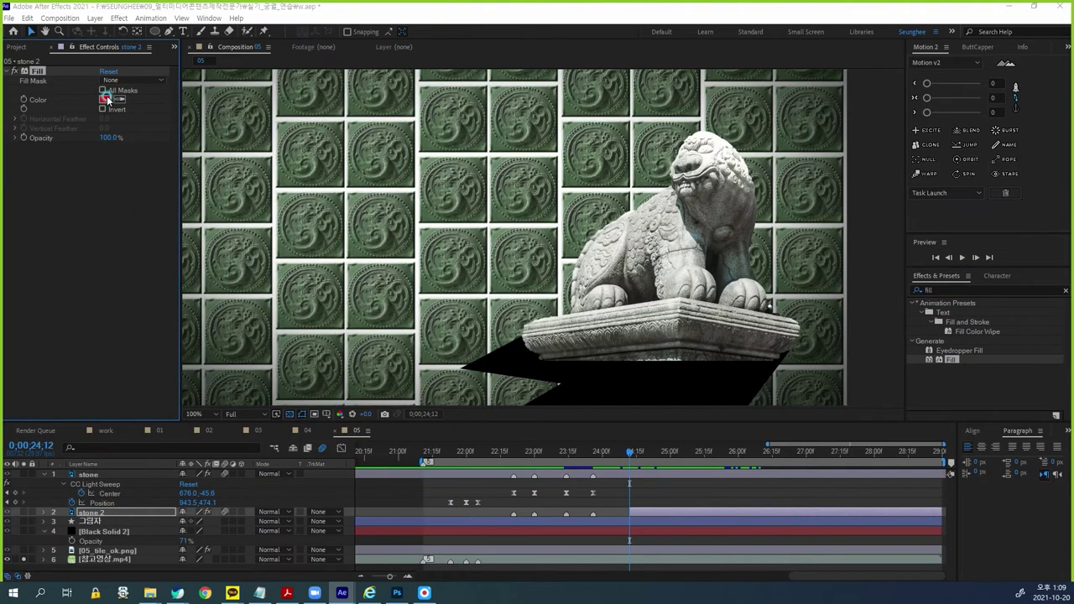
left_click(107, 161)
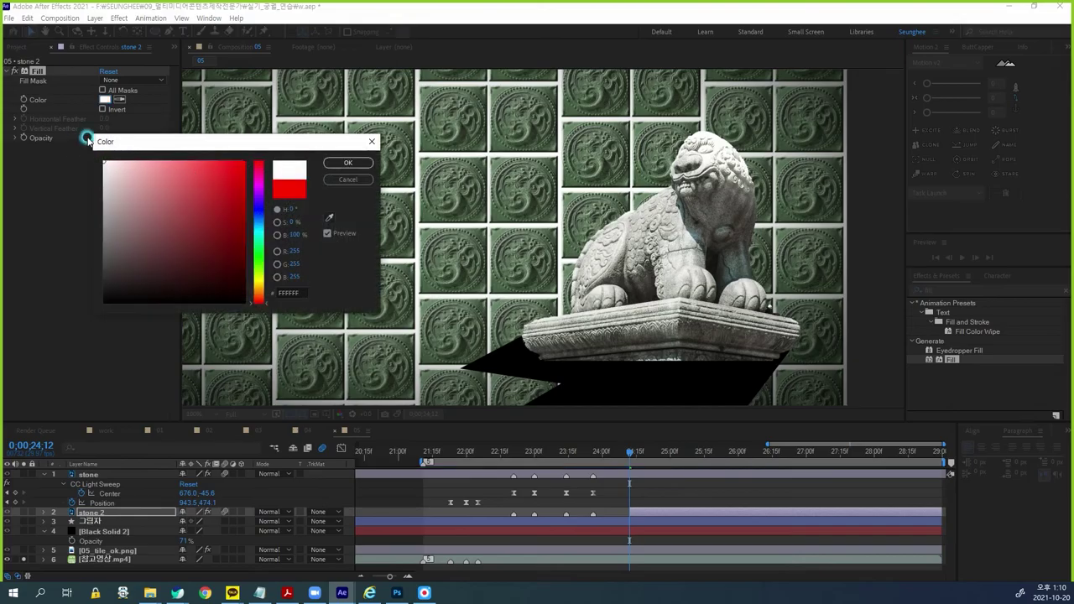
left_click(347, 163)
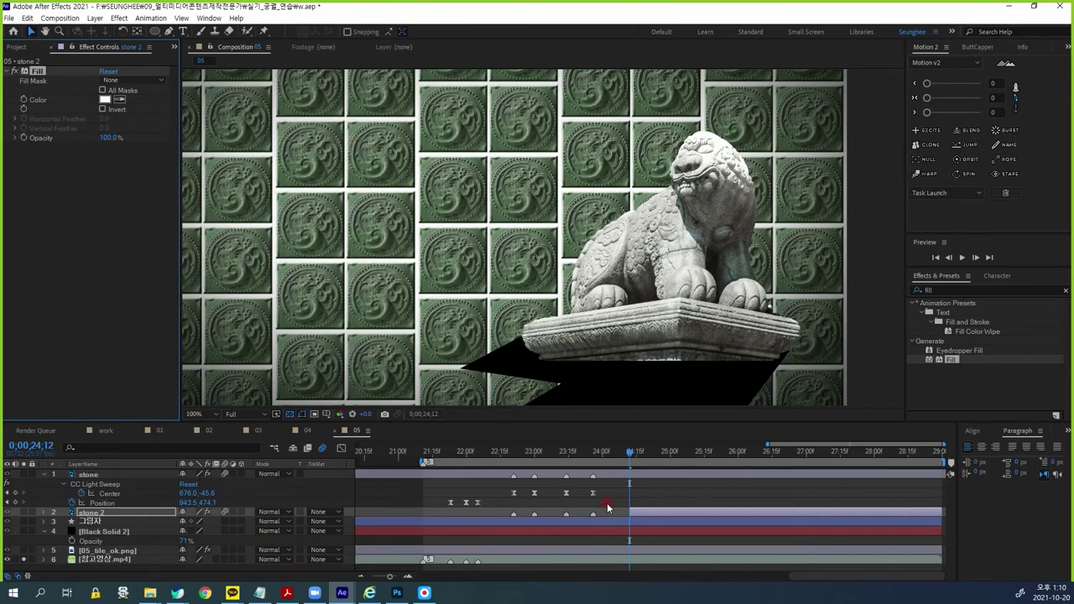
Step: Delete stone 2's existing Position keyframes and set a new Position keyframe at 0;00;24;12
left_click(115, 513)
key("p")
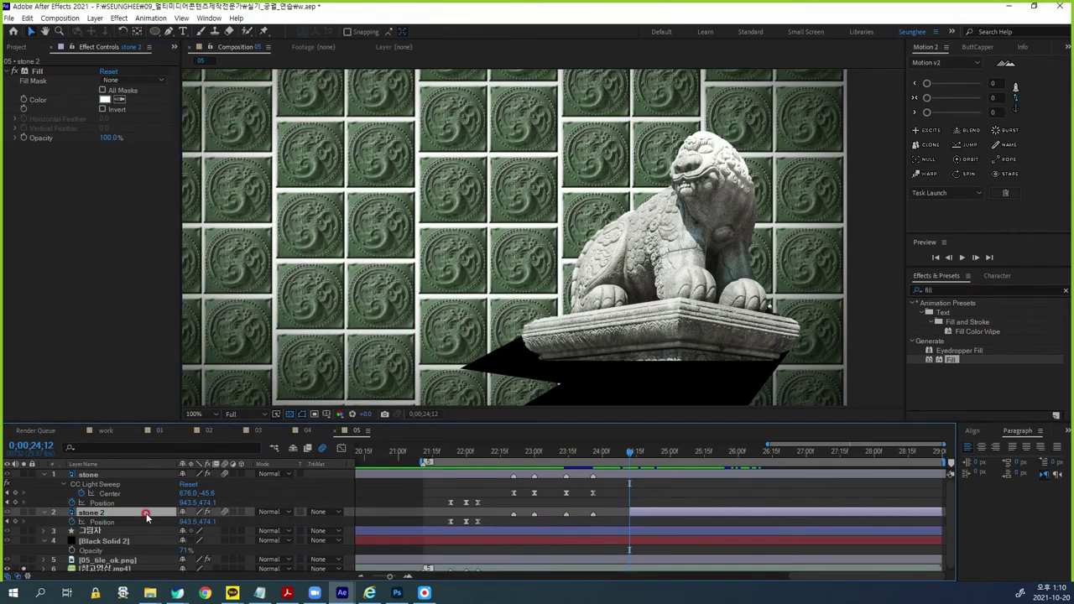
left_click_drag(492, 530, 434, 518)
key("Delete")
left_click(70, 523)
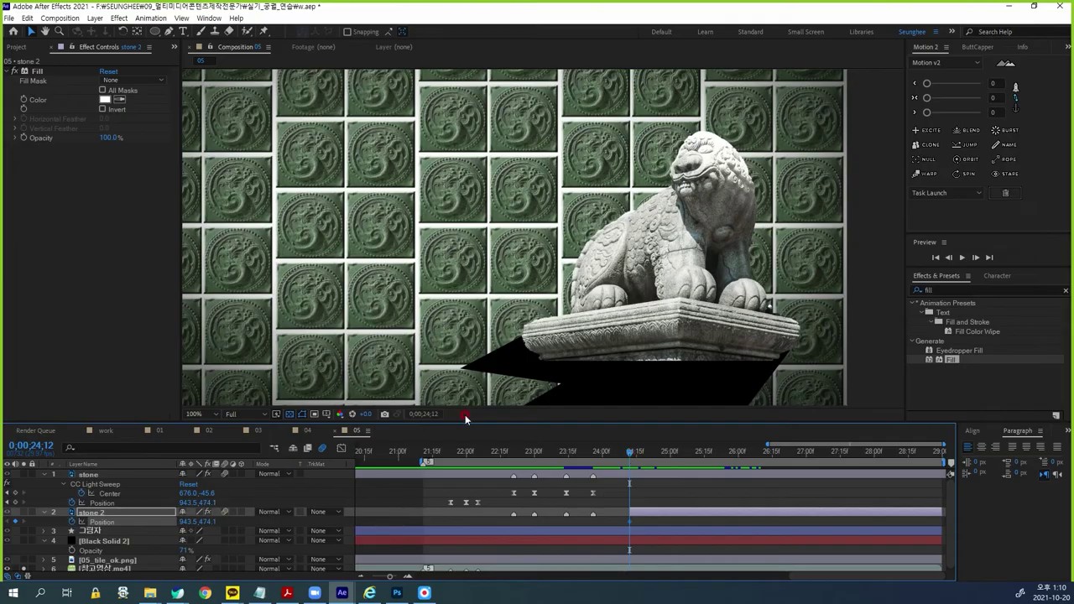
Step: At 0;00;24;22, offset the white stone 2 silhouette to match the reference outline, keyframing Position at about 958.5, 486.1
left_click_drag(460, 419, 460, 397)
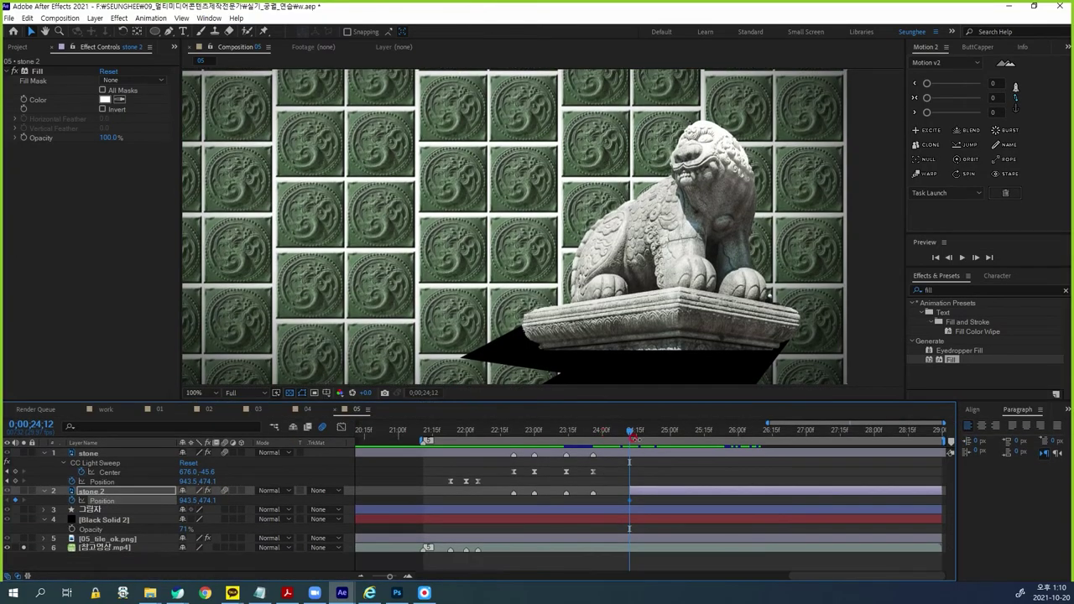
left_click_drag(631, 430, 661, 437)
key("Page_Up")
key("Page_Up")
key("Page_Up")
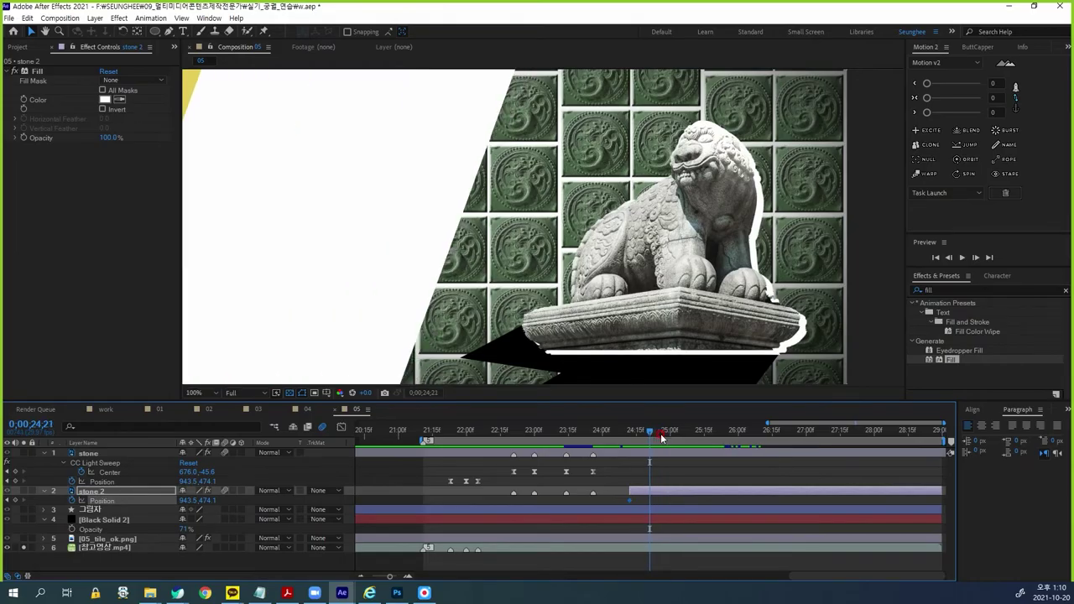
key("Page_Down")
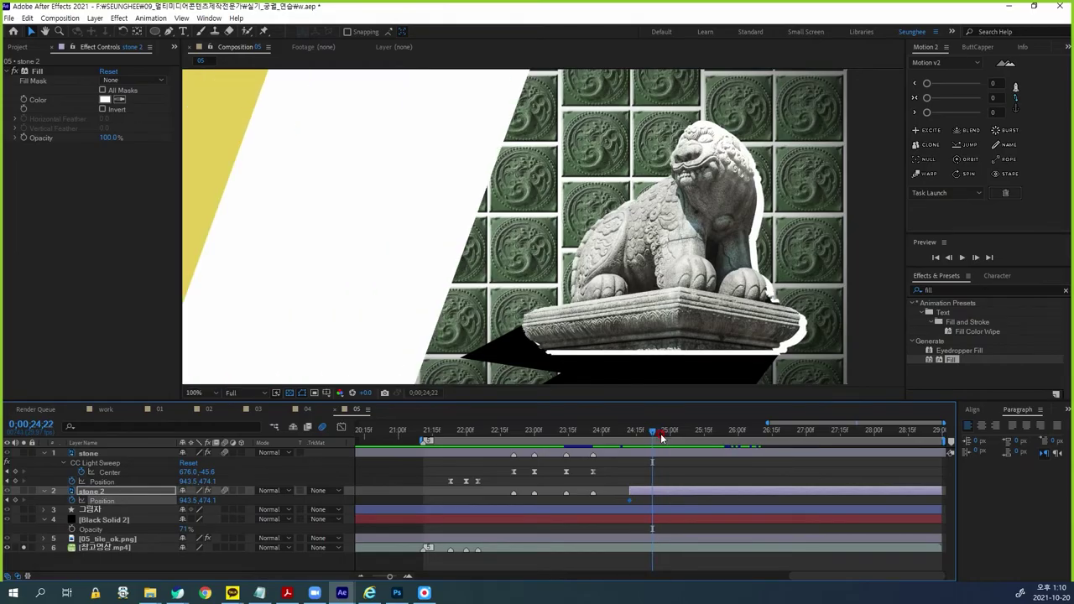
left_click(22, 492)
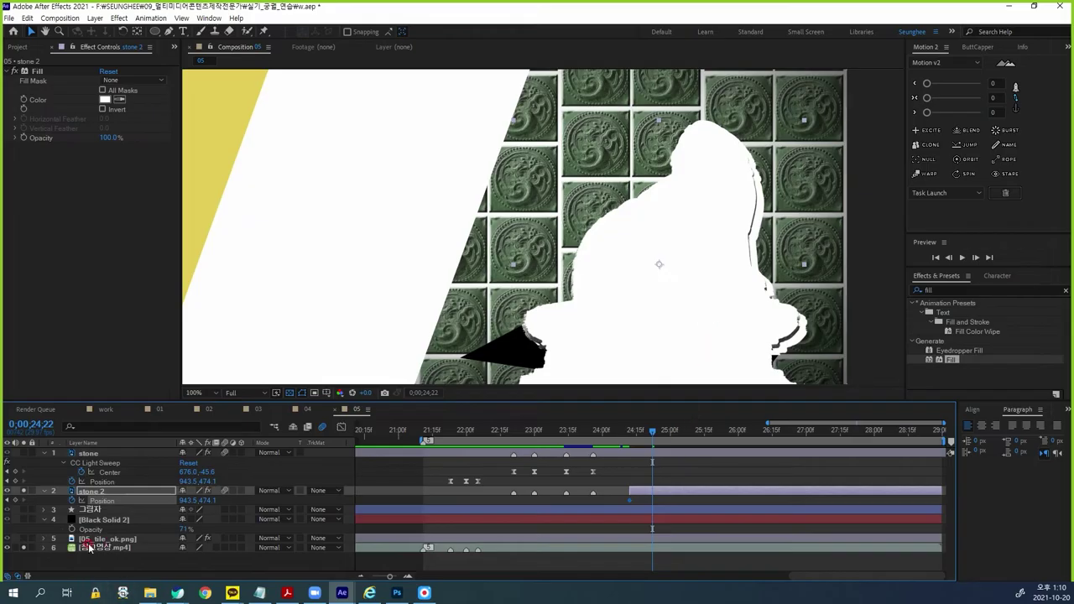
left_click_drag(688, 291, 704, 314)
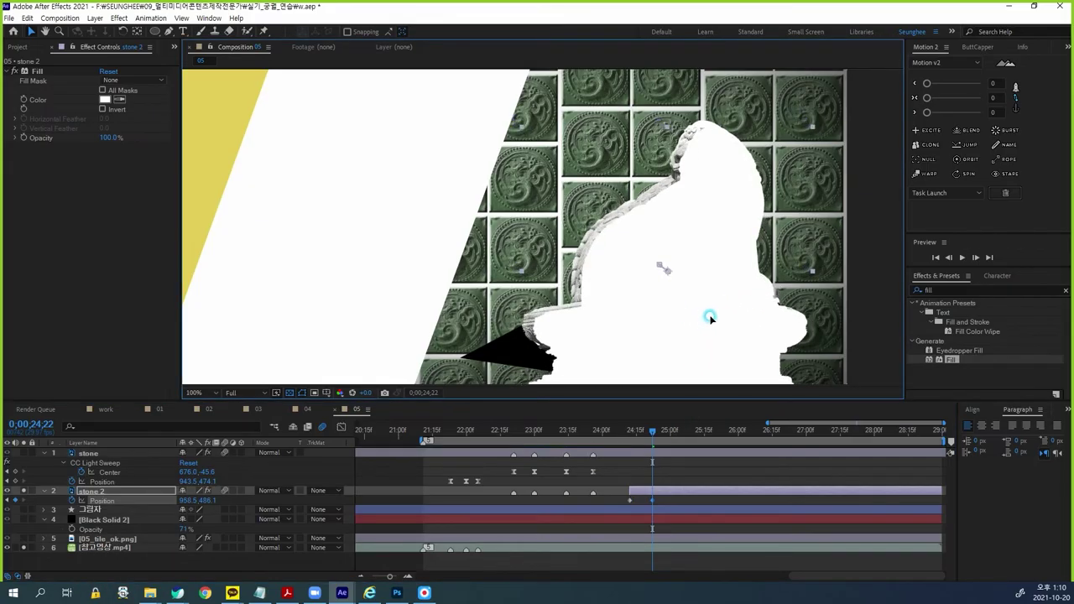
left_click(23, 493)
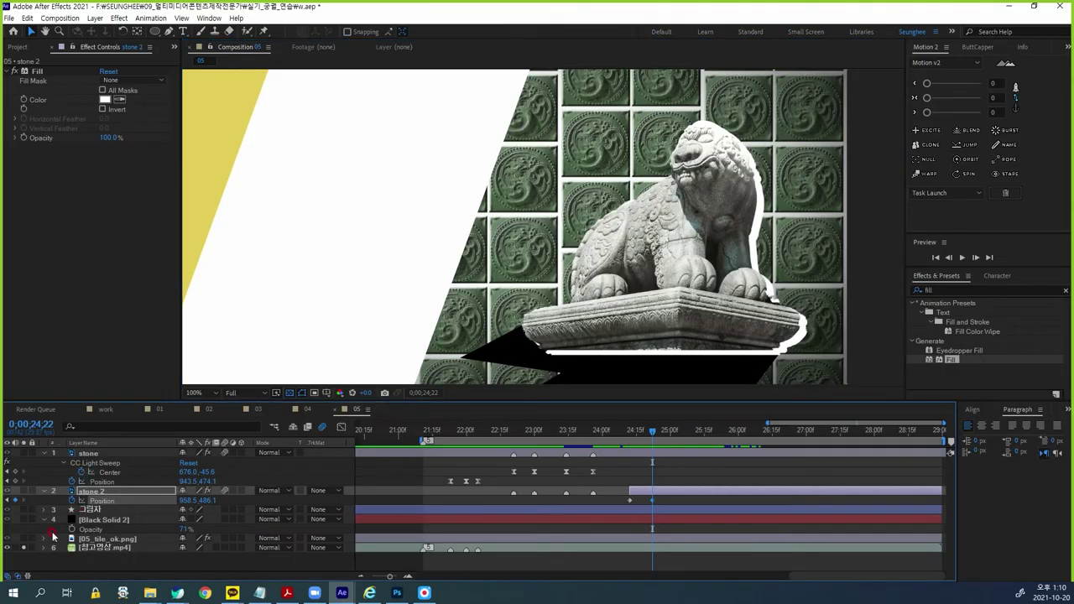
Step: Apply Easy Ease to stone 2's second Position keyframe and preview the motion against the soloed reference video
left_click(24, 548)
mouse_move(656, 428)
left_mouse_down()
mouse_move(601, 430)
mouse_move(655, 438)
left_mouse_up()
left_click(666, 502)
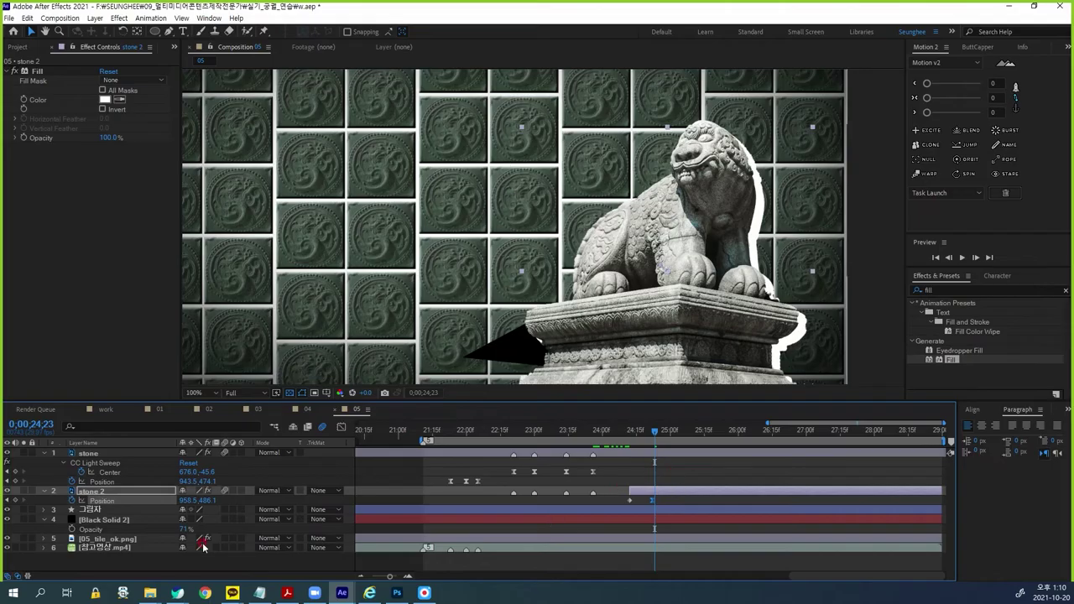
left_click(20, 547)
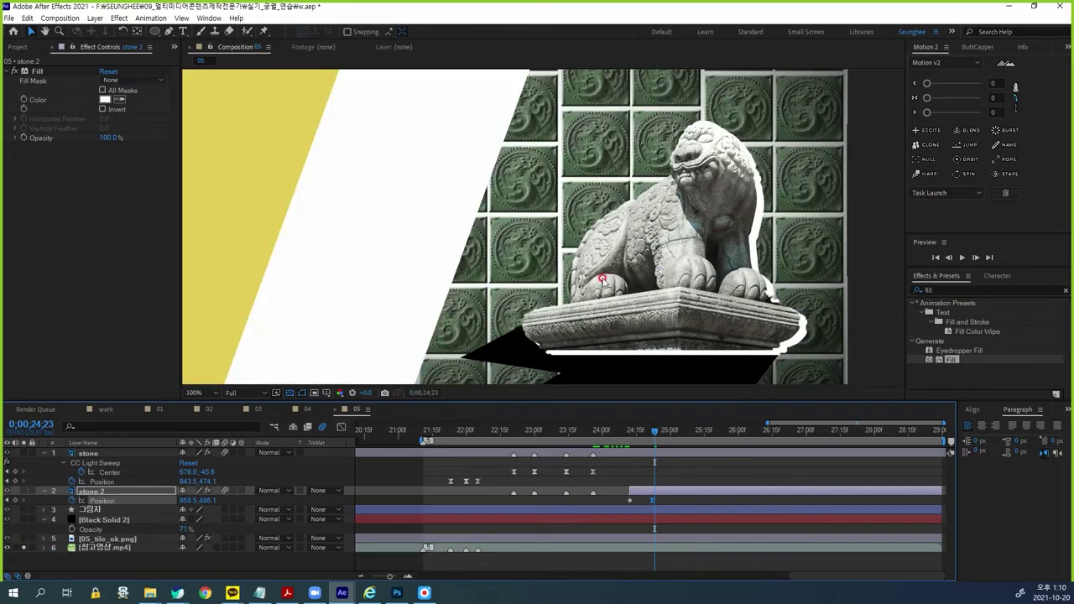
scroll(612, 268, "down", 2)
left_click_drag(613, 267, 572, 303)
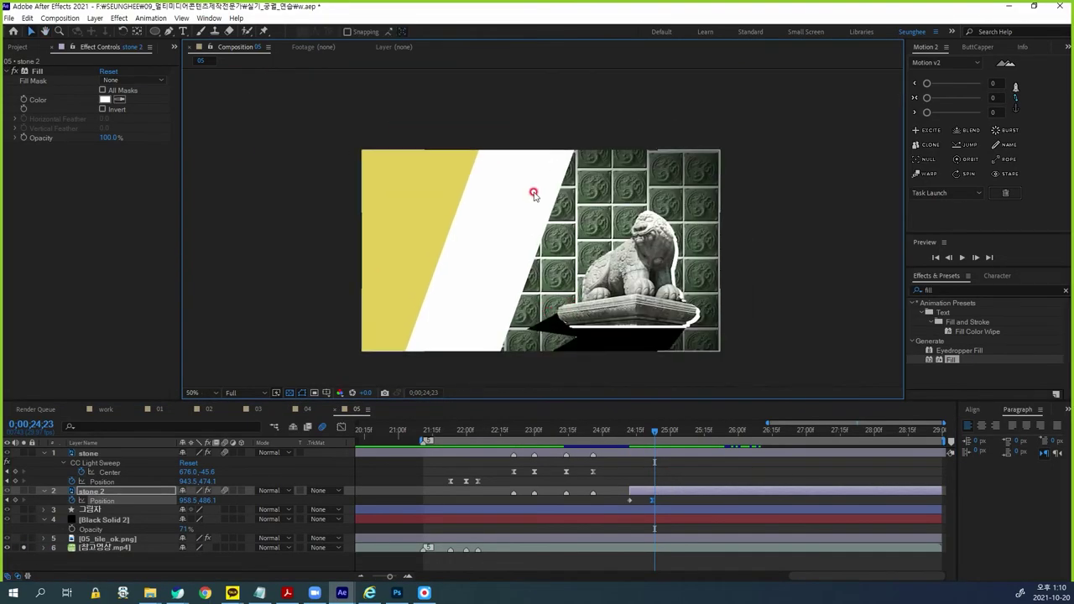
key("space")
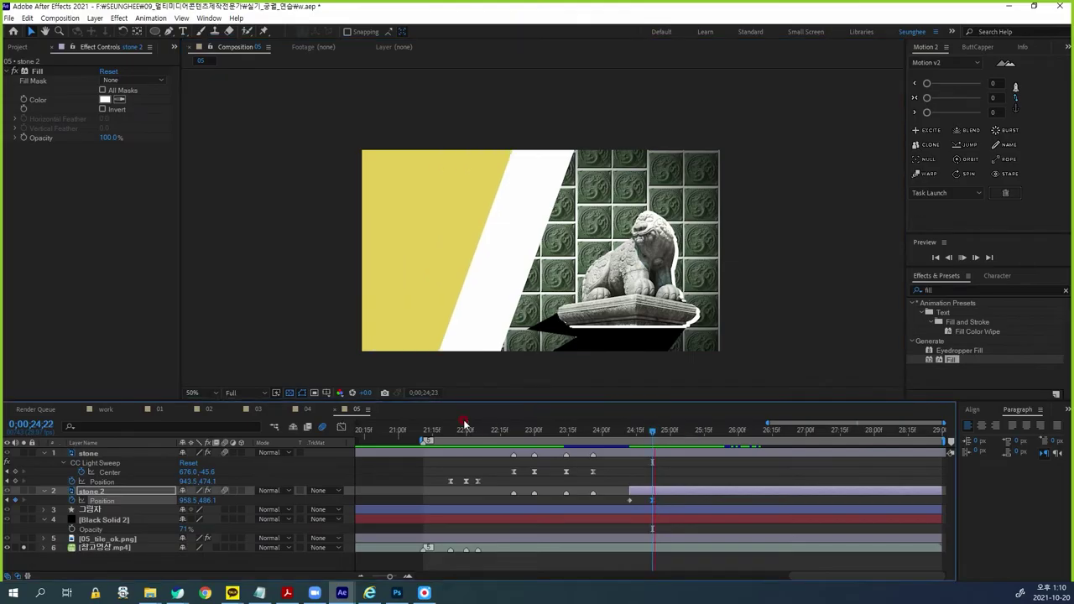
Step: At 0;00;24;22, draw a closed four-point shape with the Pen tool, its slanted edge following the reference's white panel and extending beyond the frame
left_click_drag(688, 440, 656, 439)
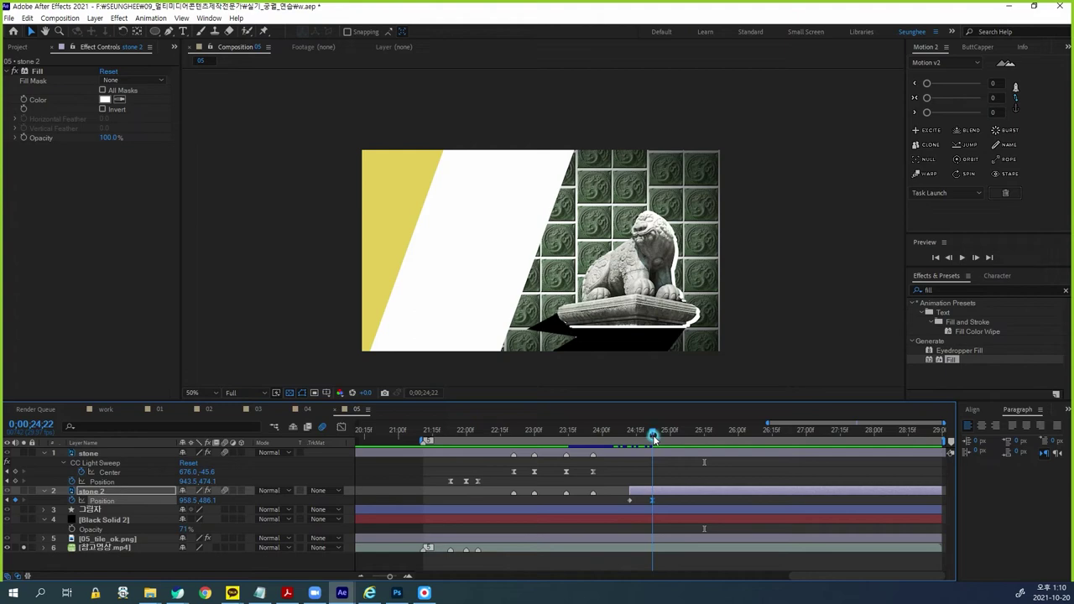
scroll(615, 299, "up", 1)
scroll(612, 290, "down", 1)
left_click_drag(612, 290, 627, 276)
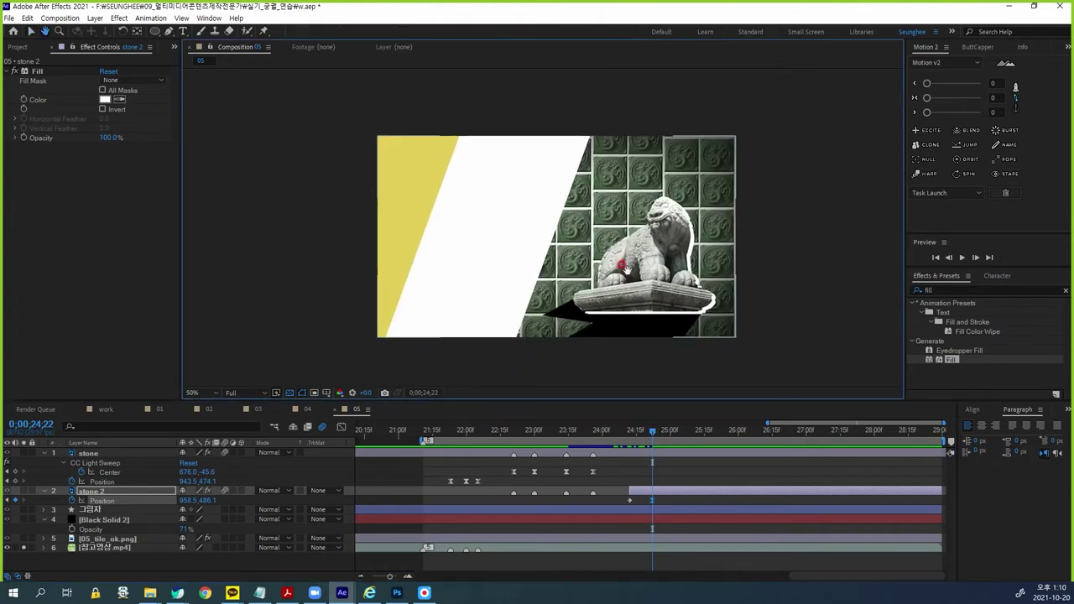
left_click(531, 566)
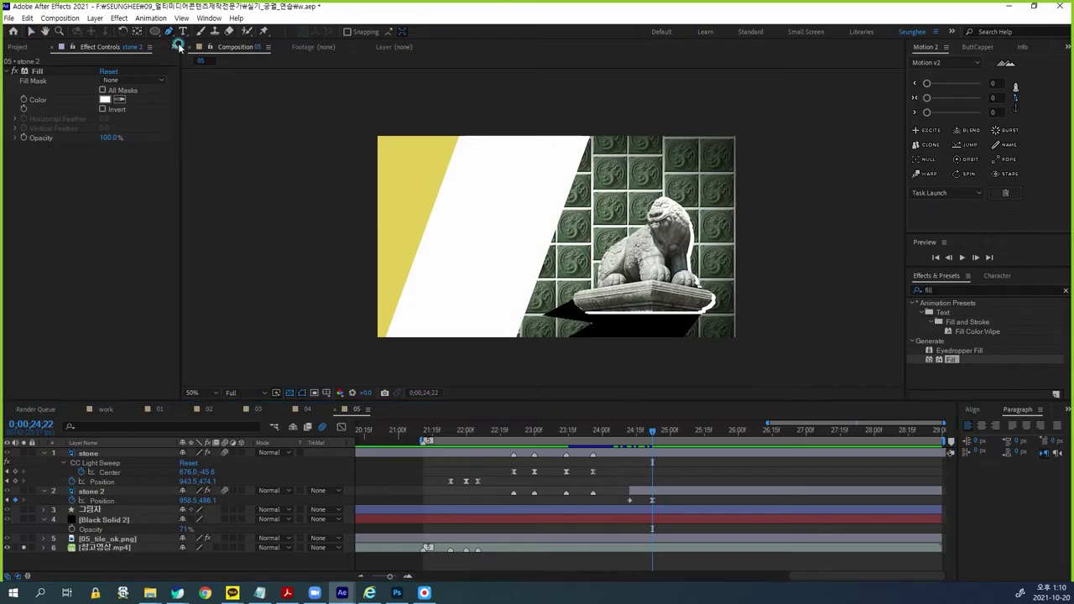
left_click(266, 361)
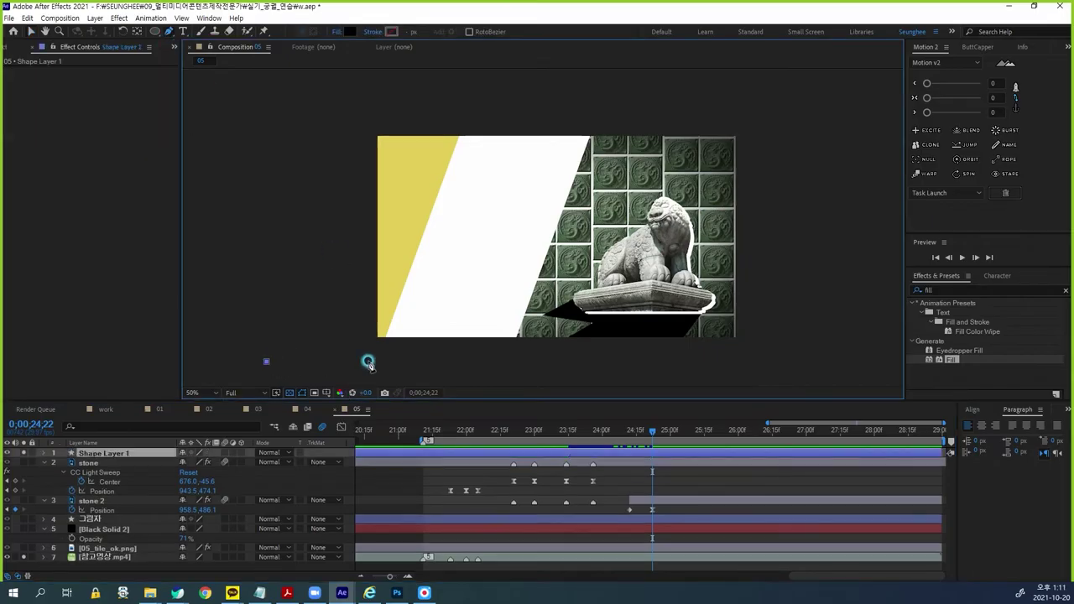
left_click(502, 367)
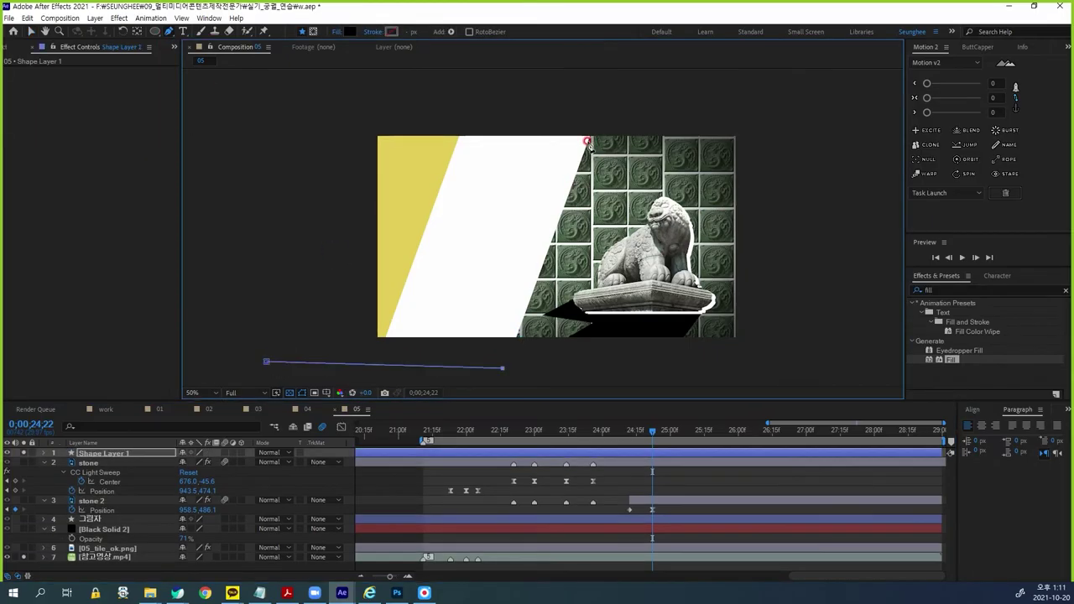
left_click(599, 112)
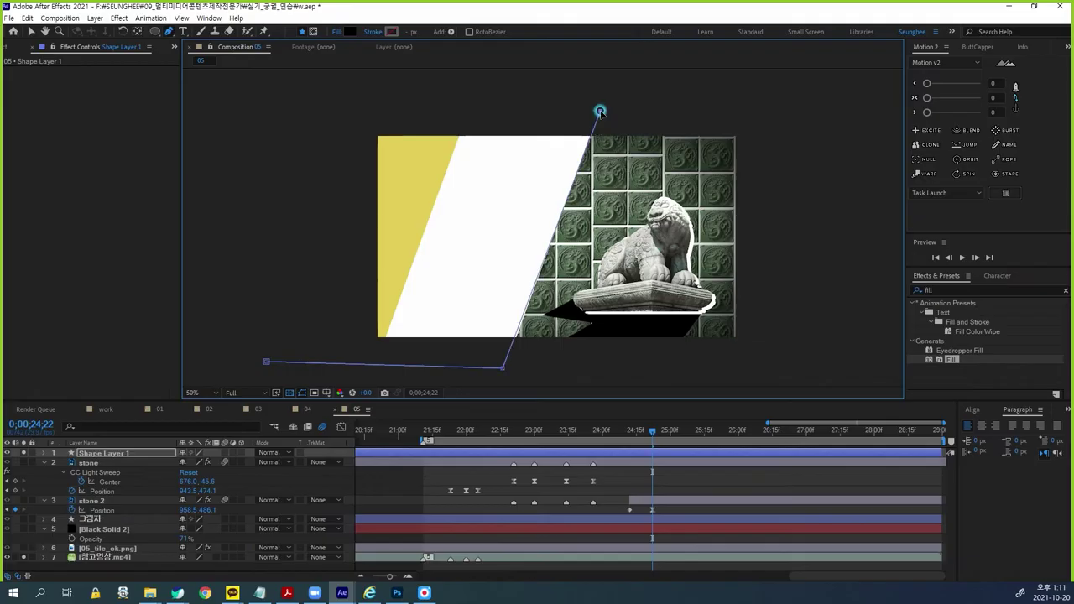
left_click(258, 102)
left_click(266, 362)
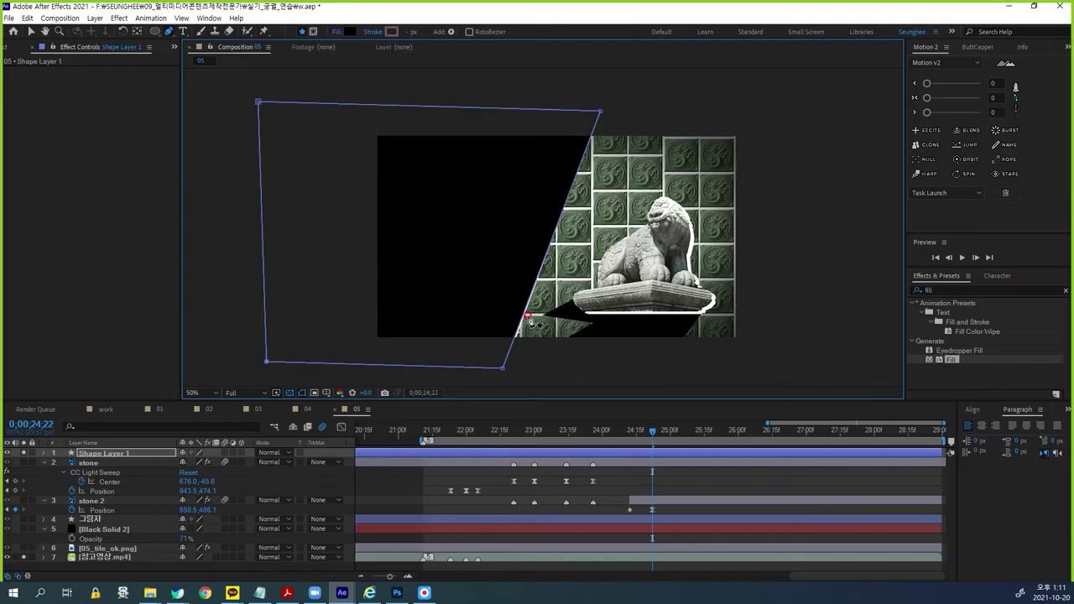
Step: Set the new shape's fill color to white and rename its layer w
left_click(357, 32)
left_click_drag(117, 167, 96, 171)
left_click(344, 164)
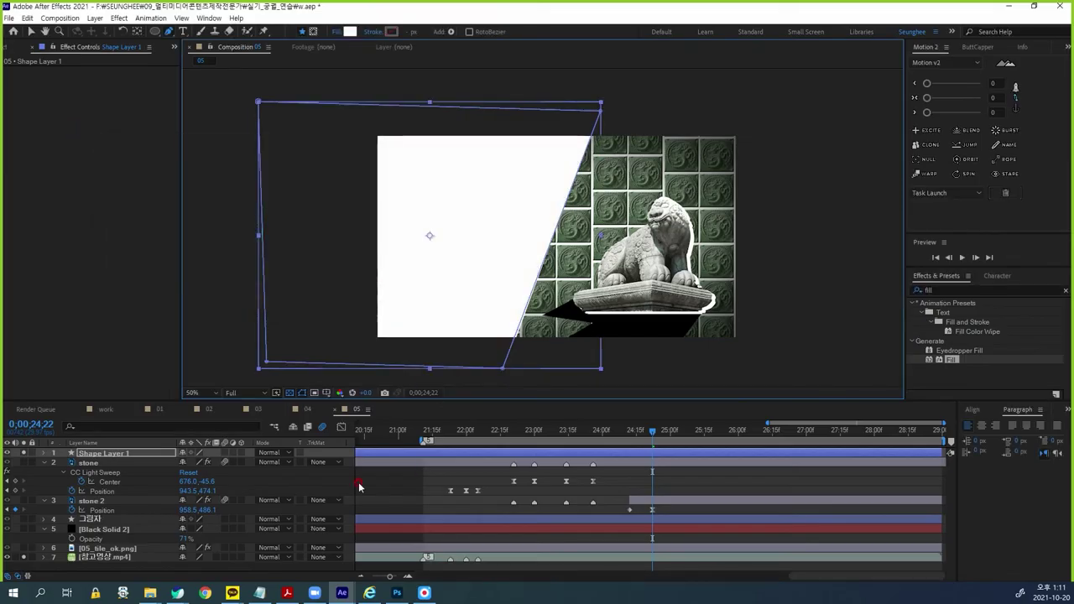
left_click(124, 455)
left_click(126, 454)
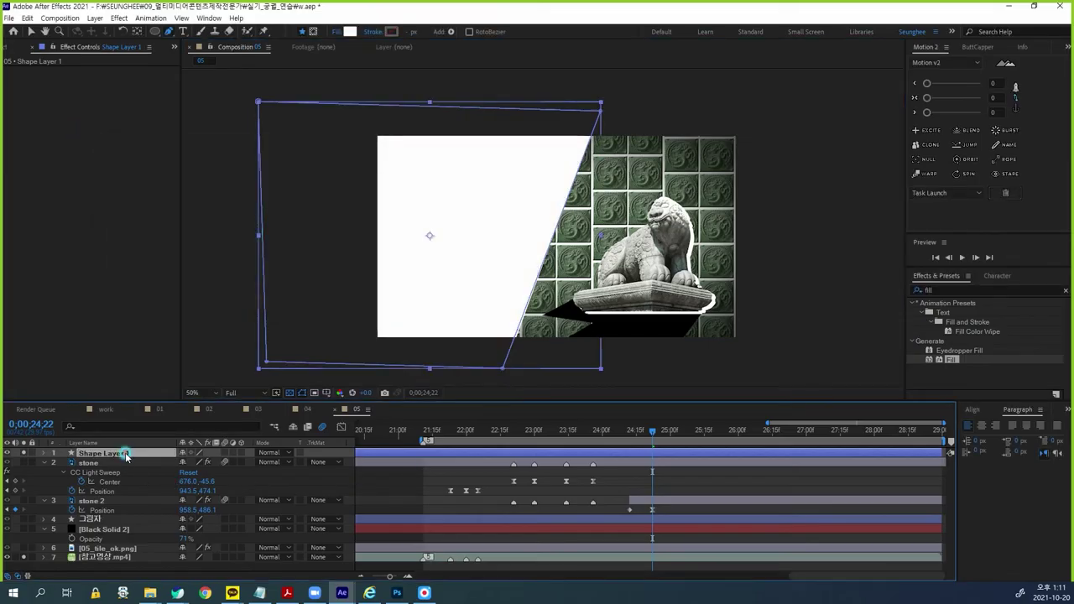
type("w")
key("Return")
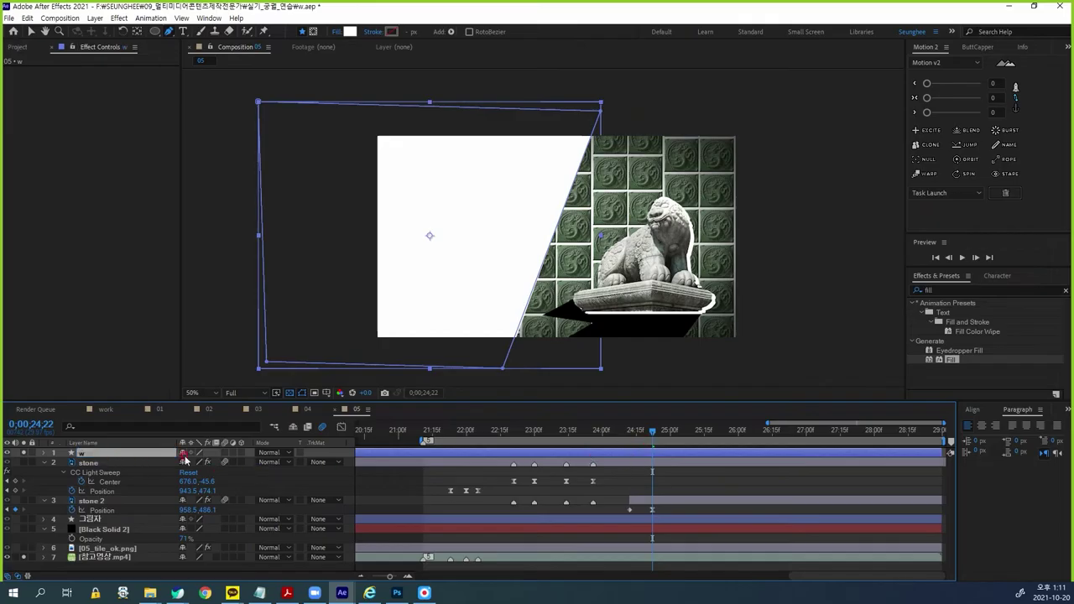
Step: Keyframe the w layer's Position at 0;00;24;22, and set its X value to -577.0 at 0;00;24;12
key("p")
left_click(72, 462)
left_click(653, 433)
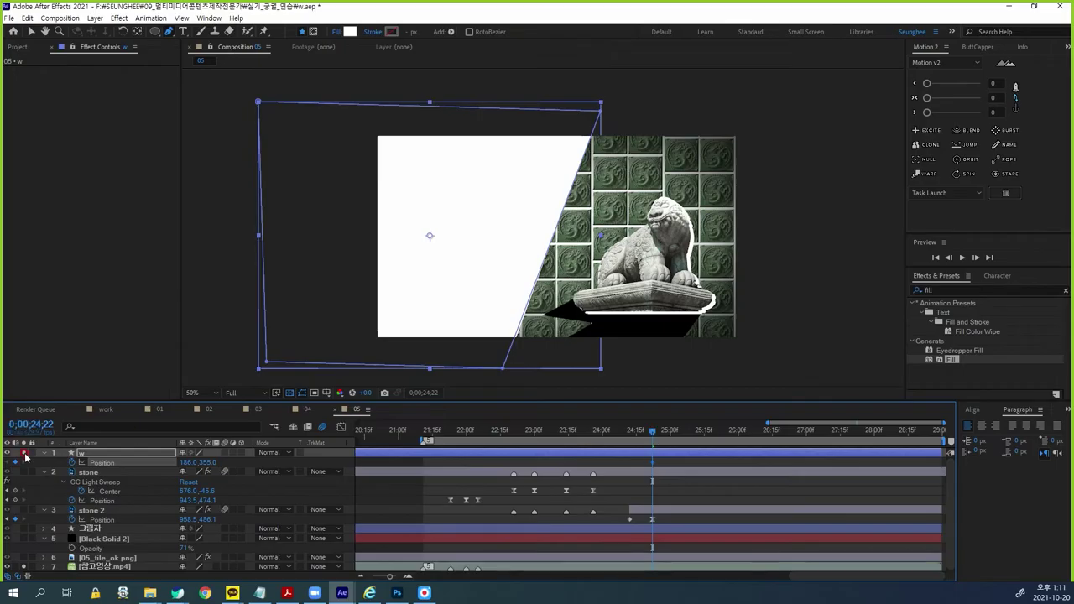
left_click_drag(654, 430, 630, 433)
left_click(186, 463)
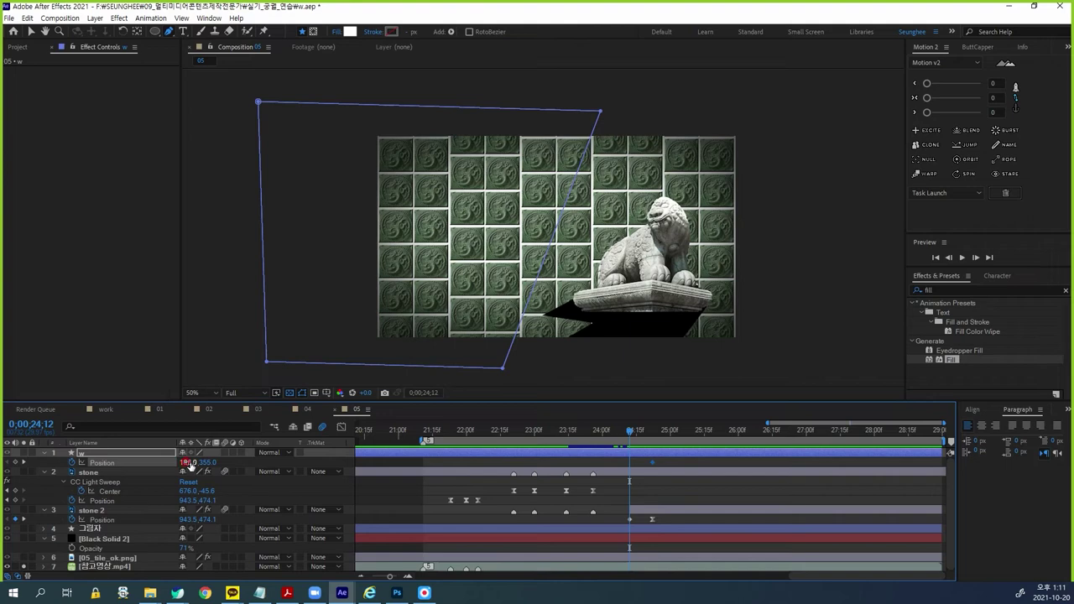
left_click(24, 453)
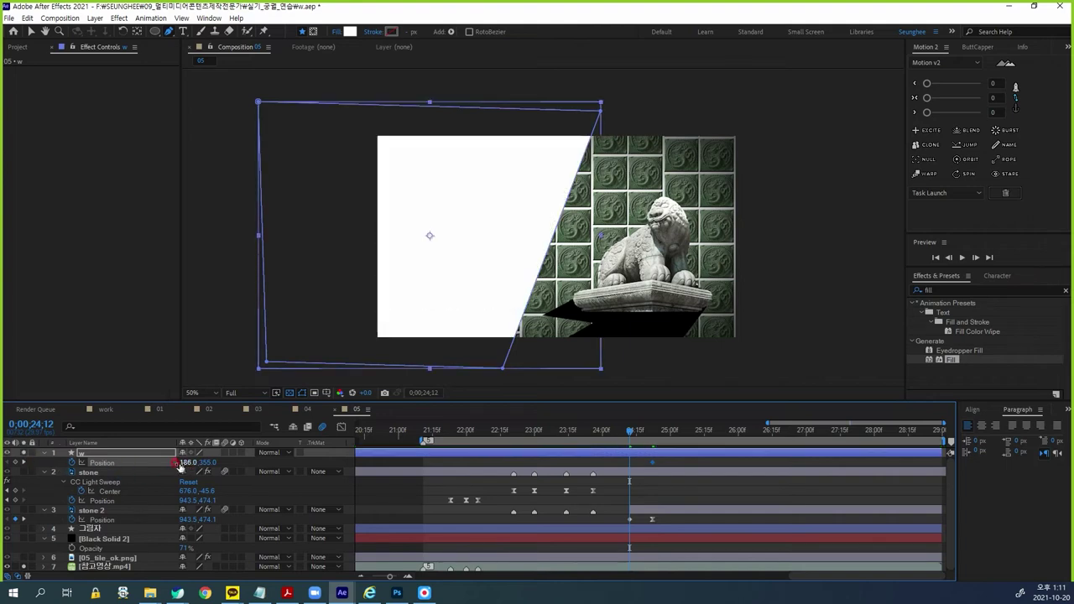
left_click_drag(182, 462, 137, 462)
Step: Apply Easy Ease to both Position keyframes of the w layer and check the frame at 0;00;24;22
left_click(657, 463)
left_click_drag(658, 462, 624, 473)
key("F9")
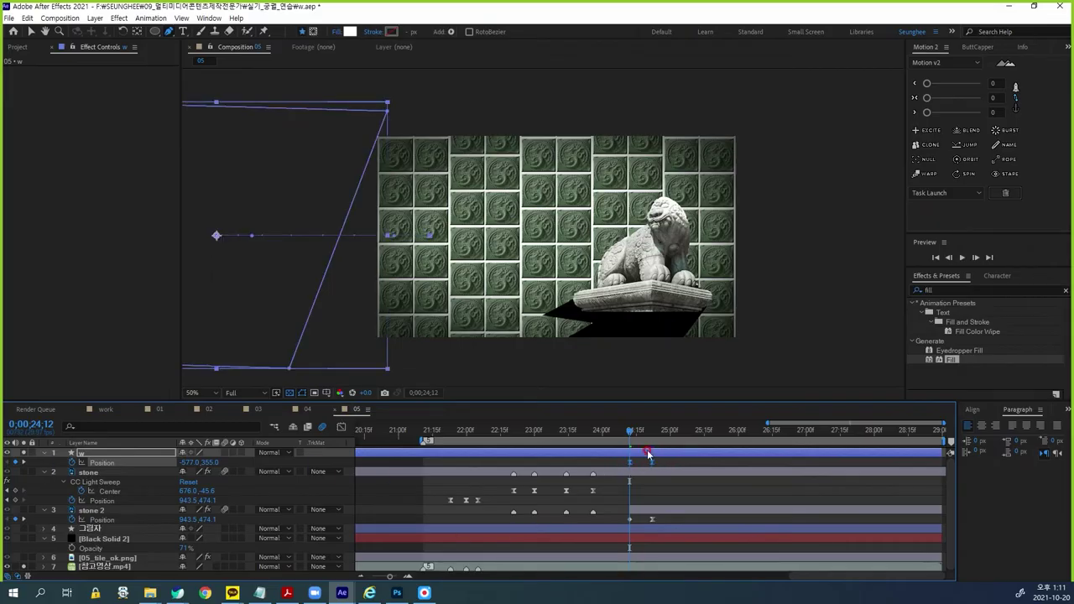
left_click_drag(632, 435, 652, 435)
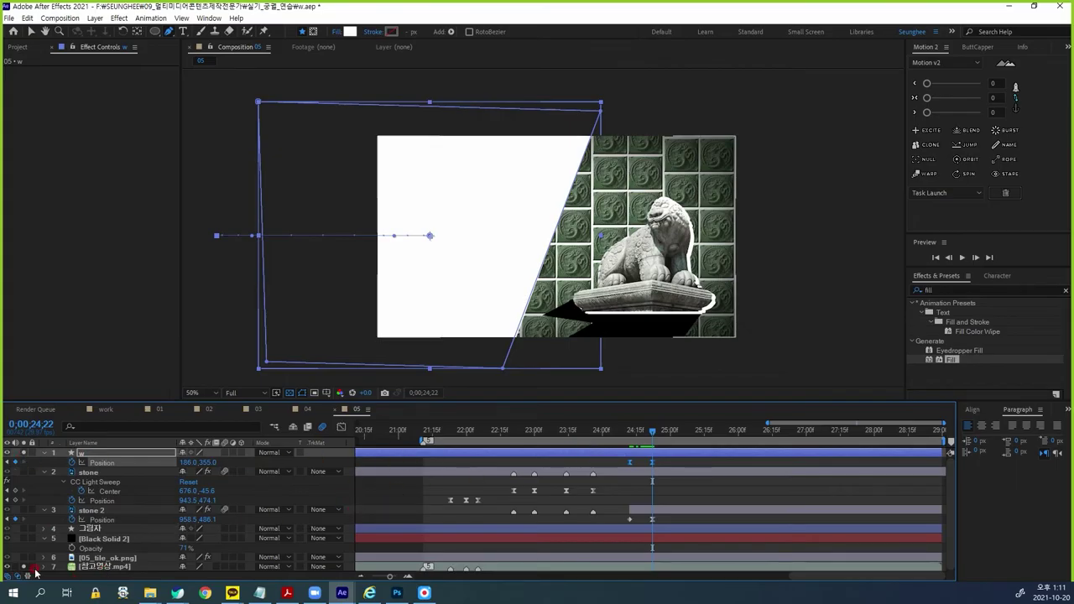
Step: Find the full yellow panel in the reference at 0;00;24;27, duplicate the w layer and rename the copy y
left_click(23, 453)
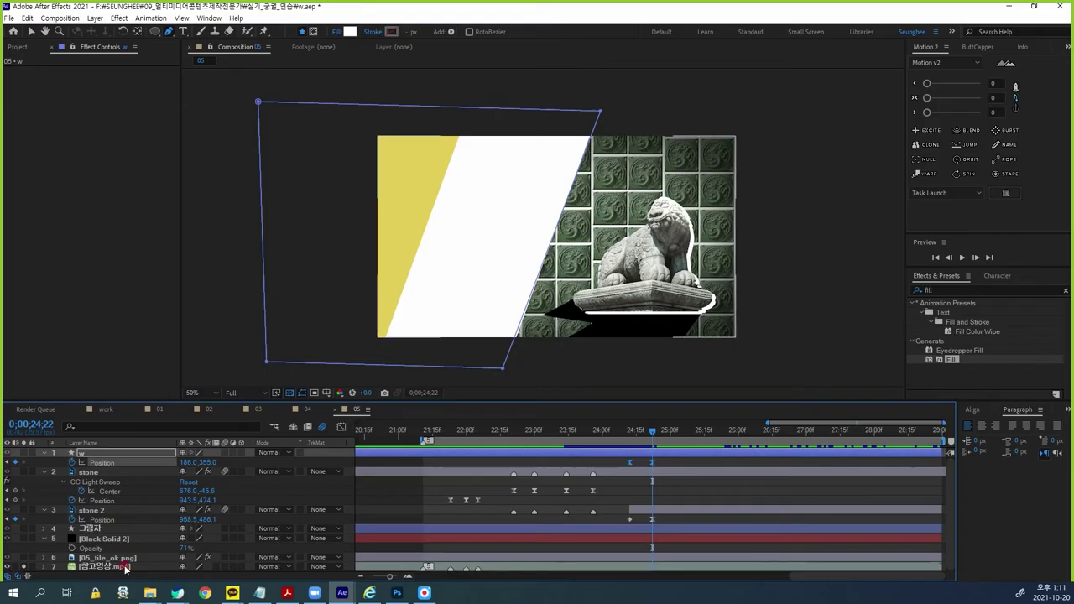
left_click_drag(667, 430, 674, 461)
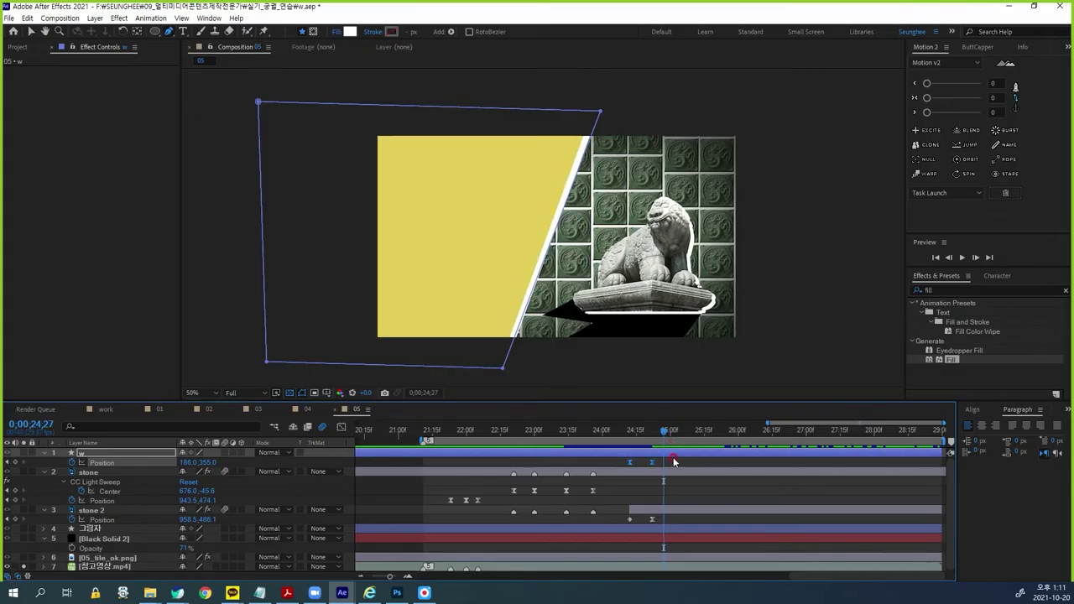
left_click(96, 454)
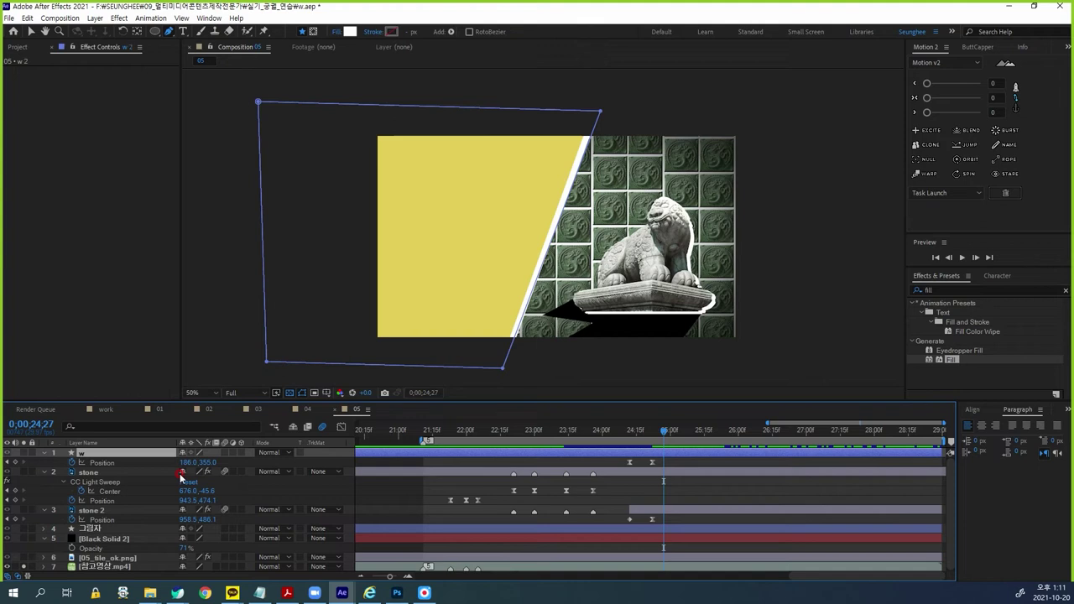
key("ctrl+d")
key("Return")
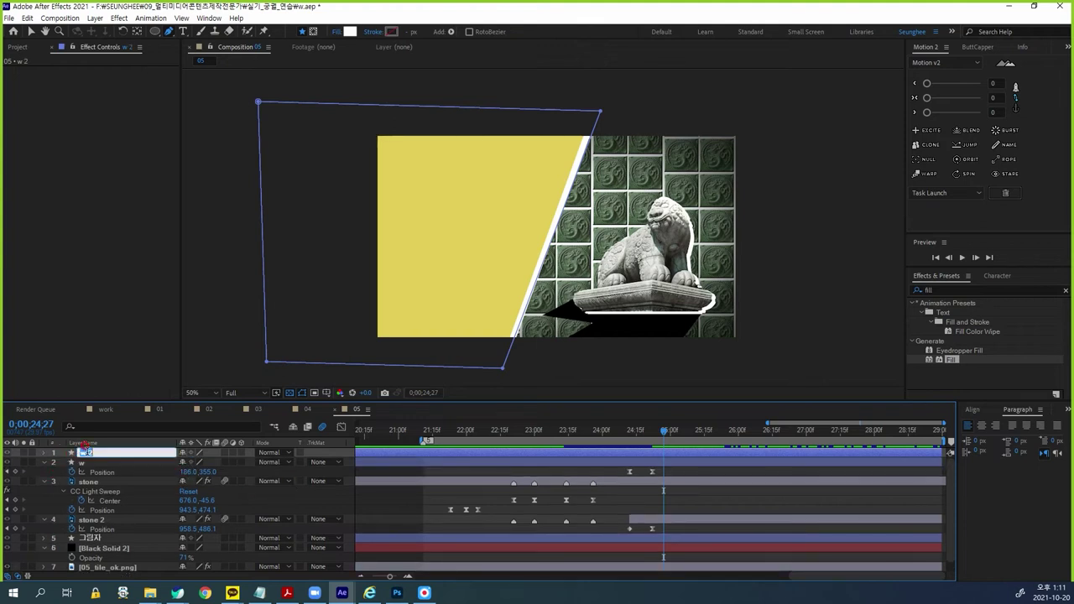
type("v")
key("Return")
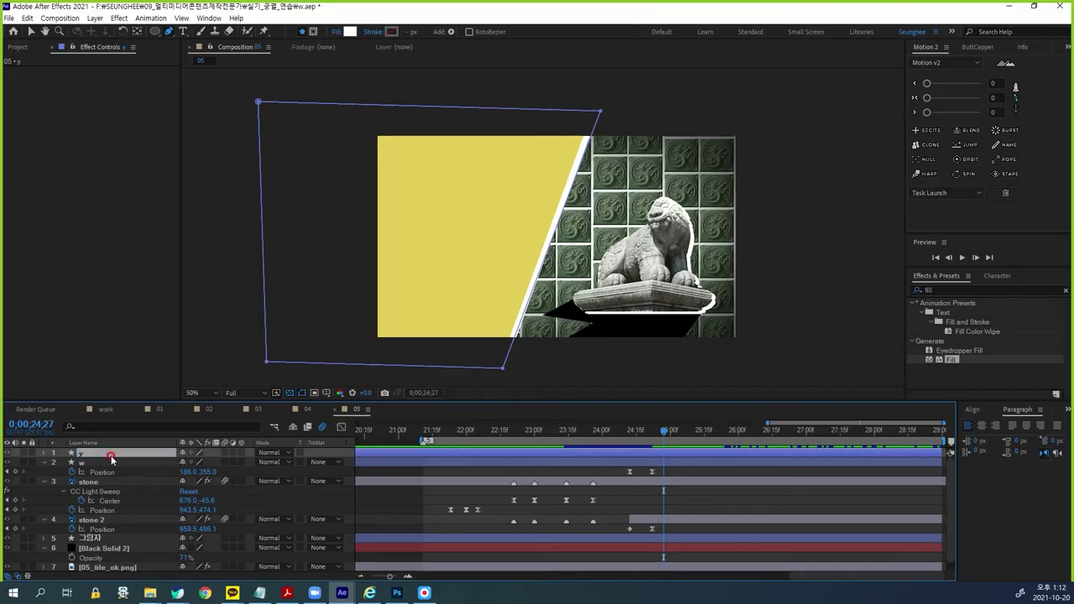
Step: Shift both Position keyframes of the y layer together so the last one falls at 0;00;24;27
key("p")
left_click(26, 455)
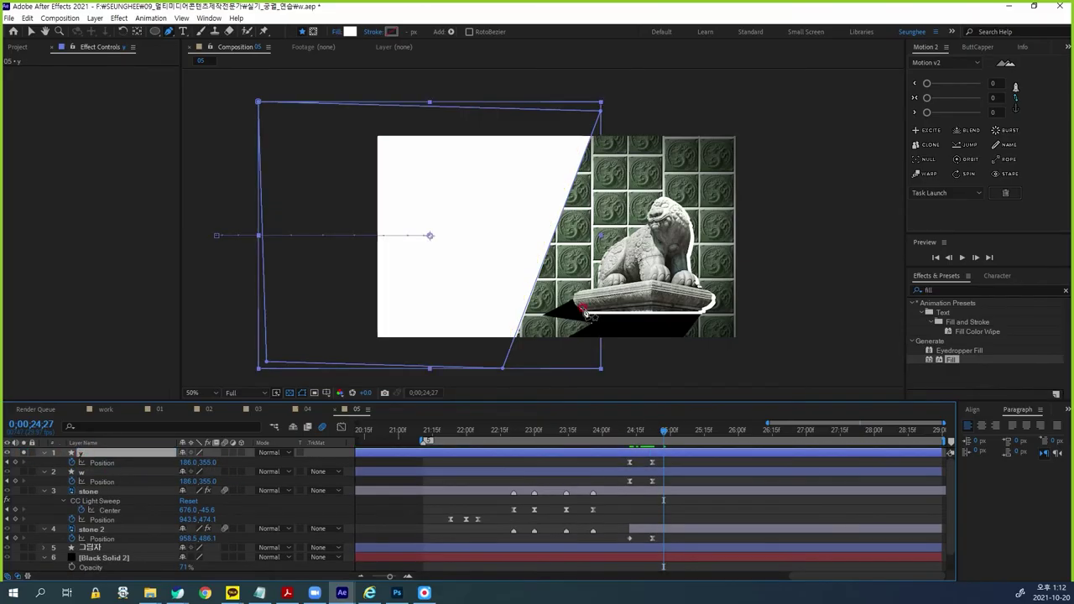
left_click(30, 31)
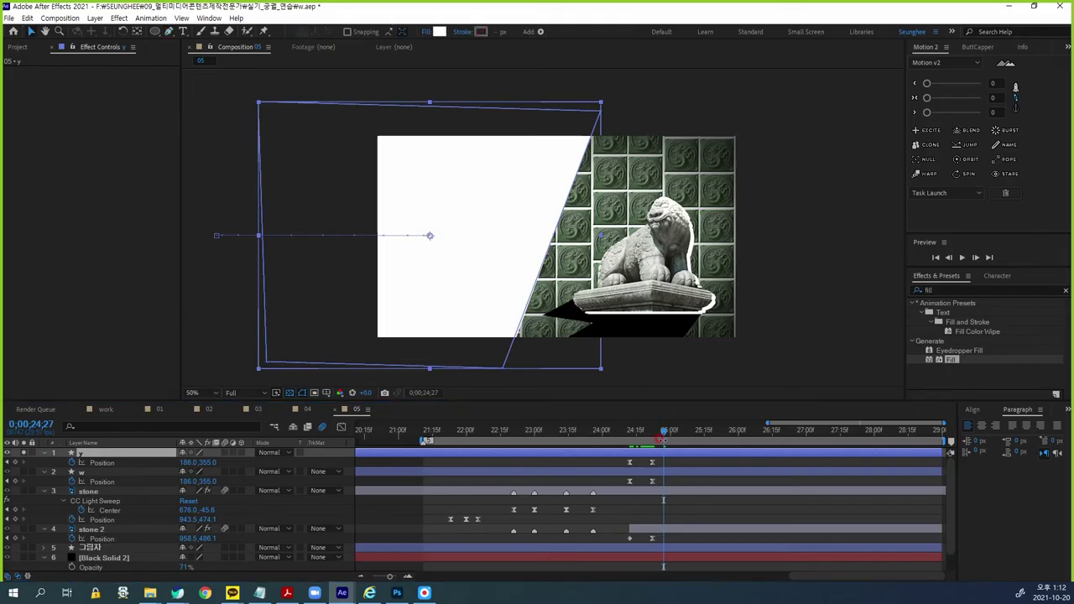
mouse_move(674, 460)
left_mouse_down()
mouse_move(621, 469)
mouse_move(664, 466)
left_mouse_up()
left_click(102, 462)
Step: Set the y layer's fill color to the yellow sampled from the reference panel
left_click(436, 34)
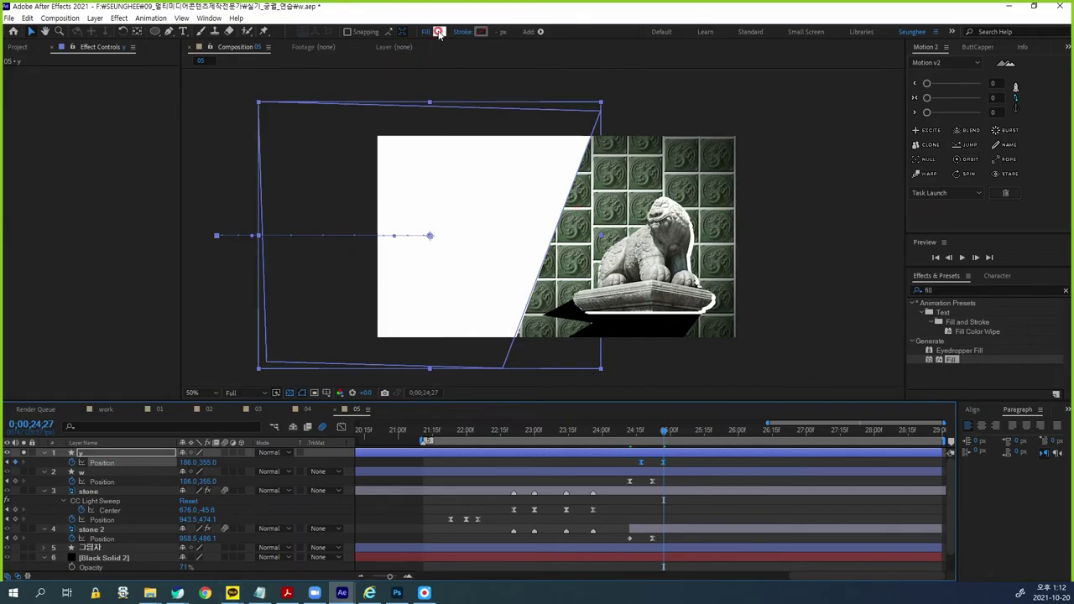
left_click(491, 85)
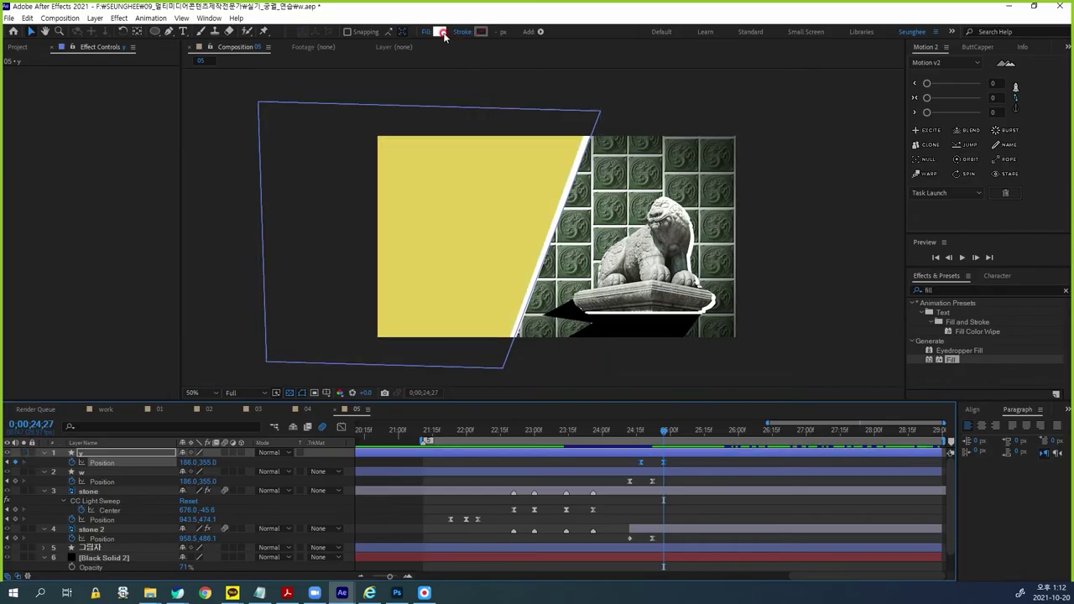
left_click(551, 179)
left_click(350, 162)
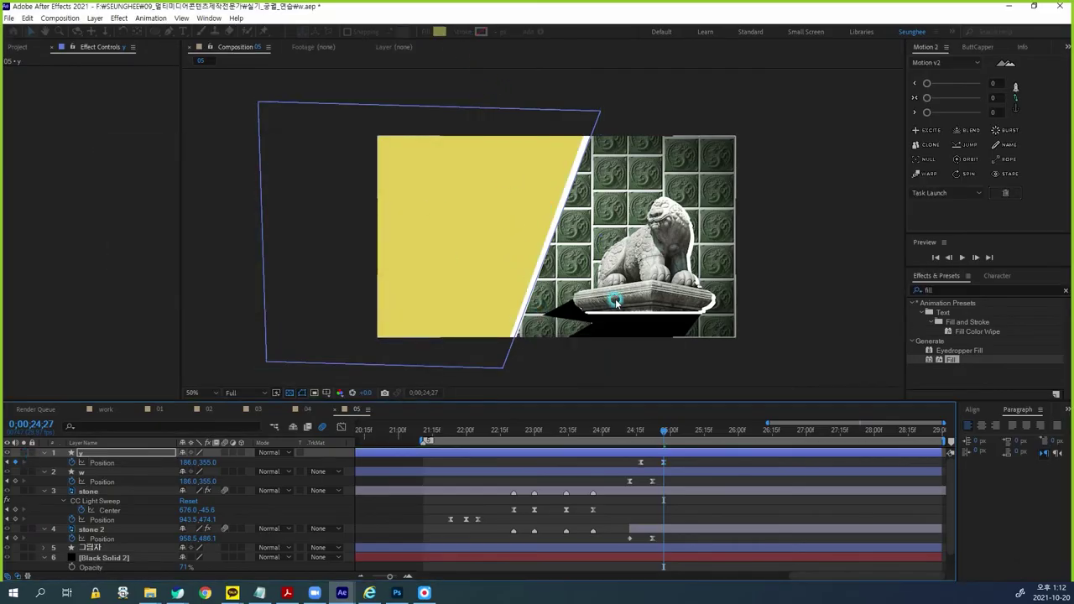
left_click(351, 369)
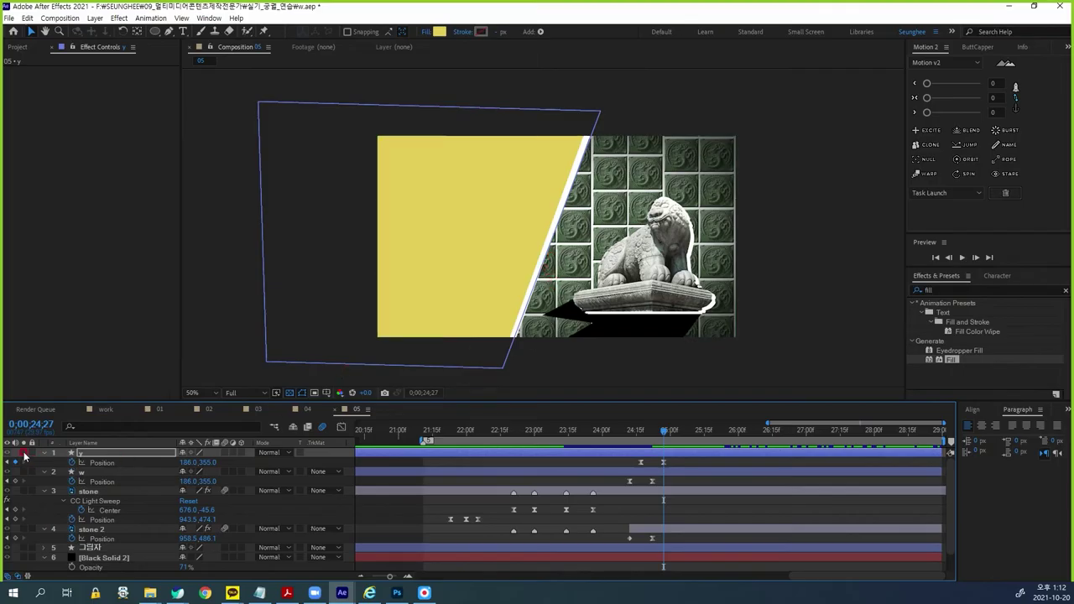
Step: Offset both Position keyframes of the y layer together to X 162.0 at 0;00;24;27, and preview the slide from 0;00;24;12
left_click(114, 464)
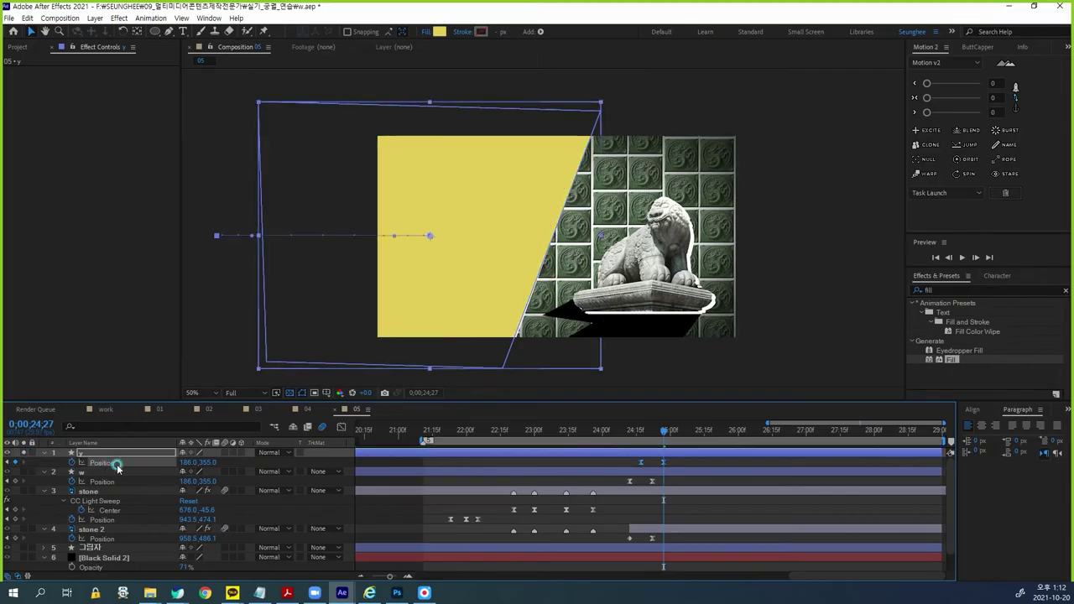
left_click(186, 462)
mouse_move(185, 458)
left_mouse_down()
mouse_move(164, 461)
mouse_move(176, 459)
left_mouse_up()
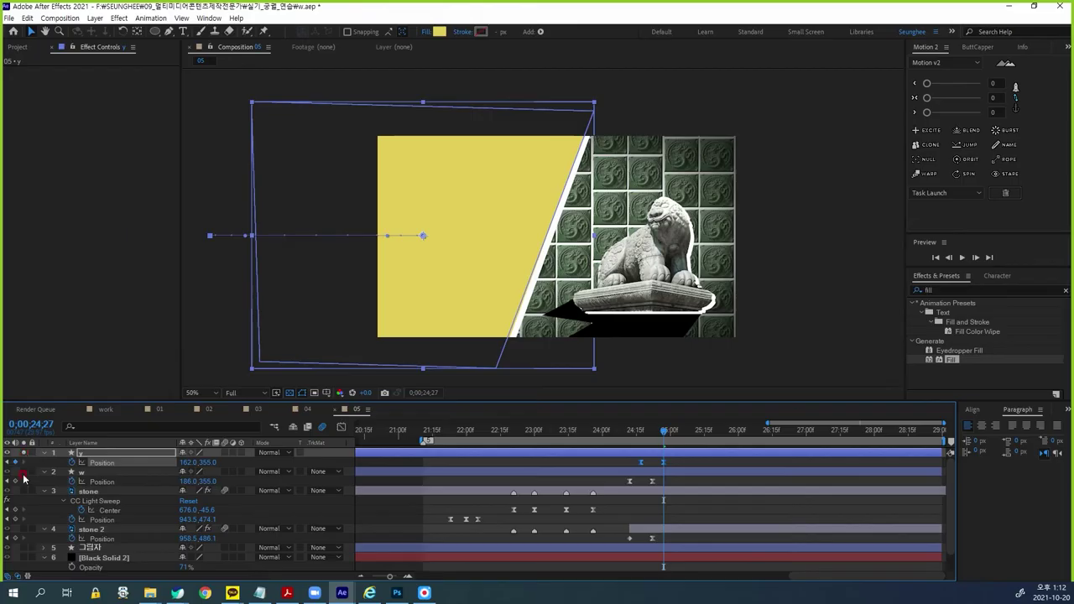
left_click_drag(664, 431, 630, 433)
key("space")
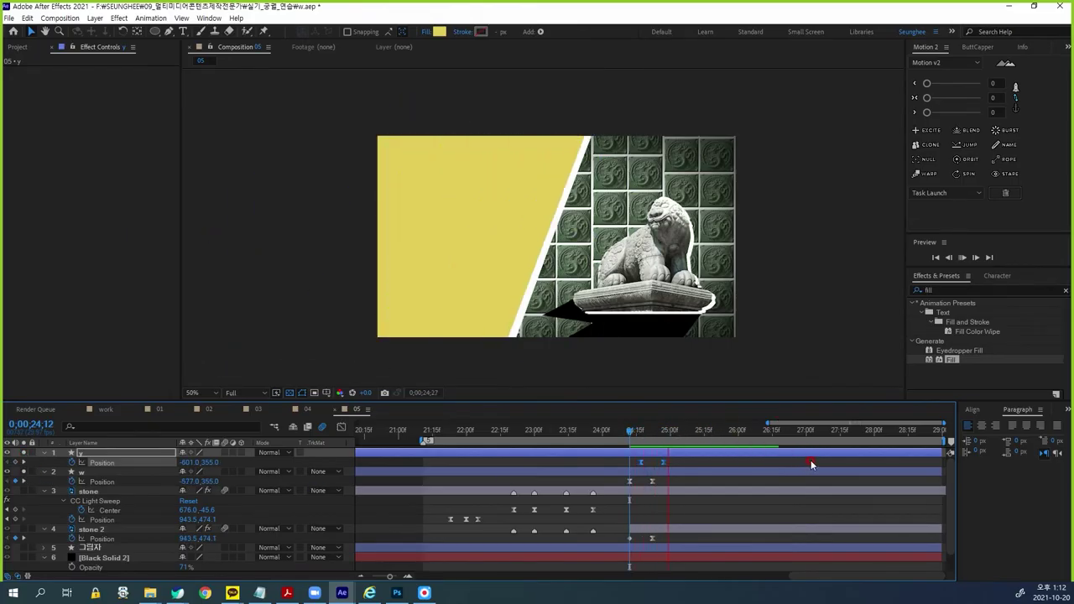
mouse_move(666, 430)
left_mouse_down()
mouse_move(690, 432)
mouse_move(663, 432)
left_mouse_up()
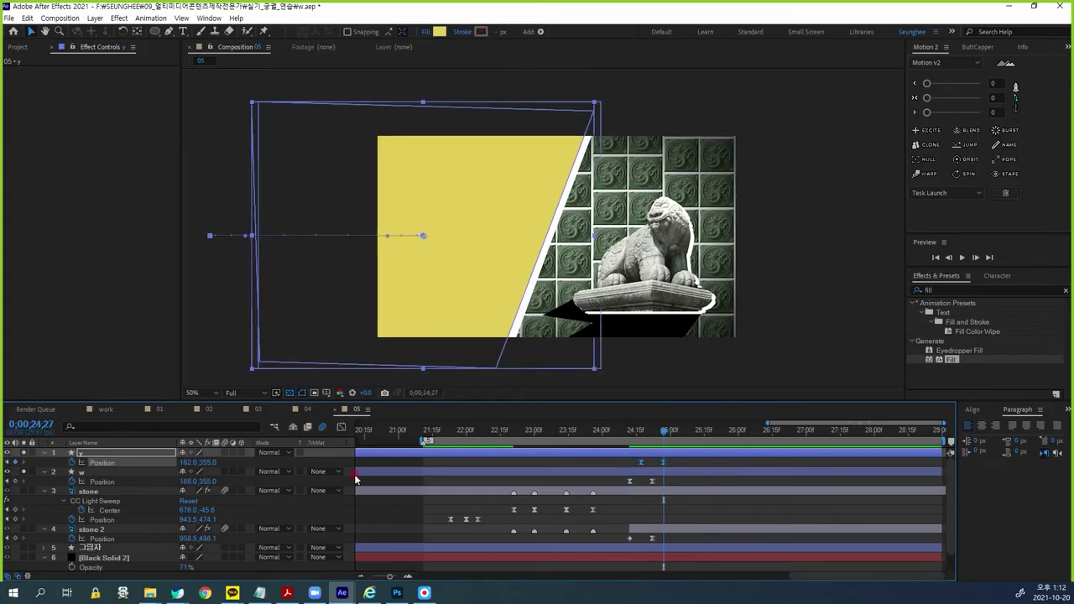
Step: Turn off solo for the w and y layers, duplicate the y layer and rename the copy o
left_click(24, 472)
left_click(23, 453)
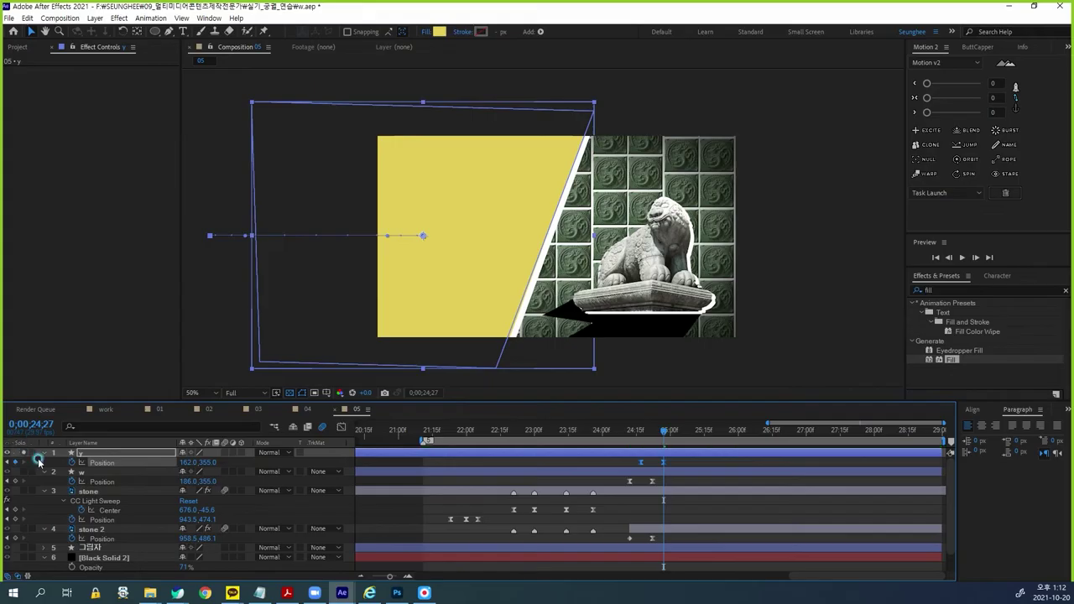
left_click(88, 454)
key("ctrl+d")
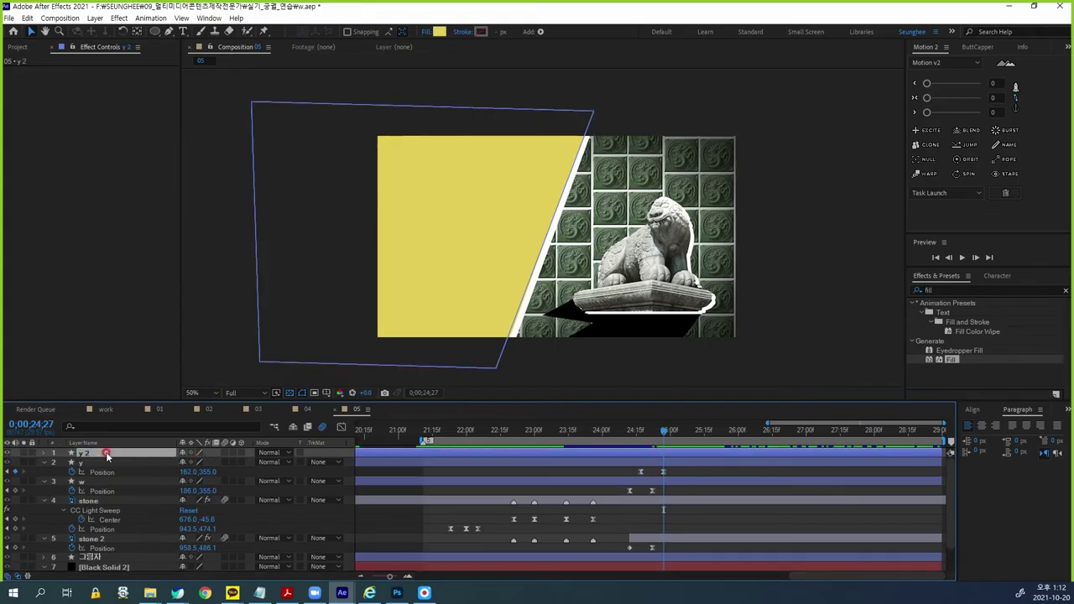
key("Return")
type("o")
key("Return")
Step: Shift both Position keyframes of the o layer together so the last one falls at 0;00;25;05, matching the reference's orange panel
scroll(109, 544, "down", 2)
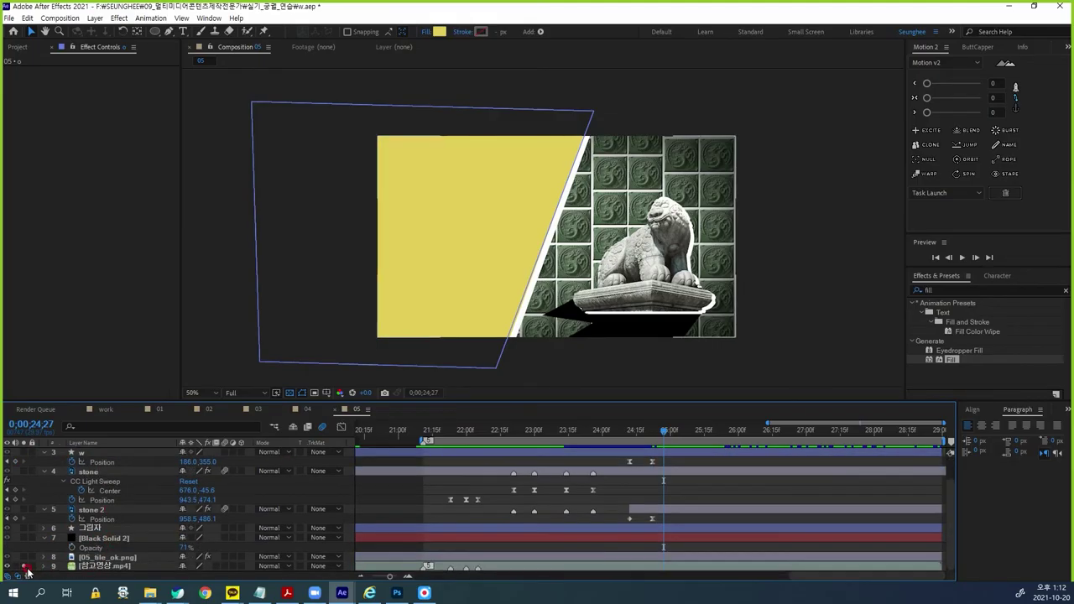
mouse_move(664, 432)
left_mouse_down()
mouse_move(701, 438)
mouse_move(681, 438)
left_mouse_up()
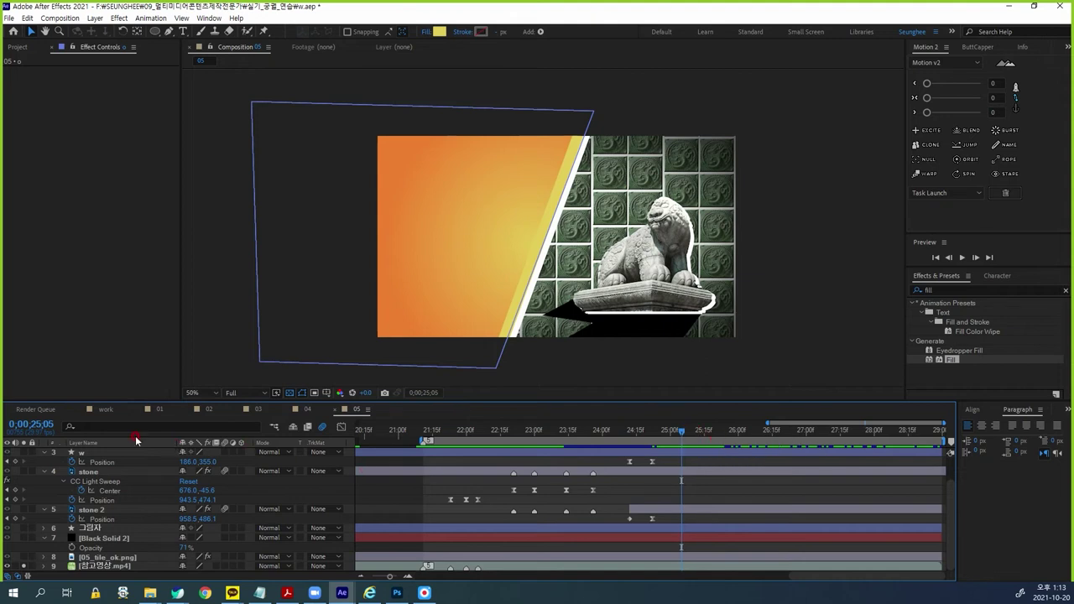
left_click(85, 454)
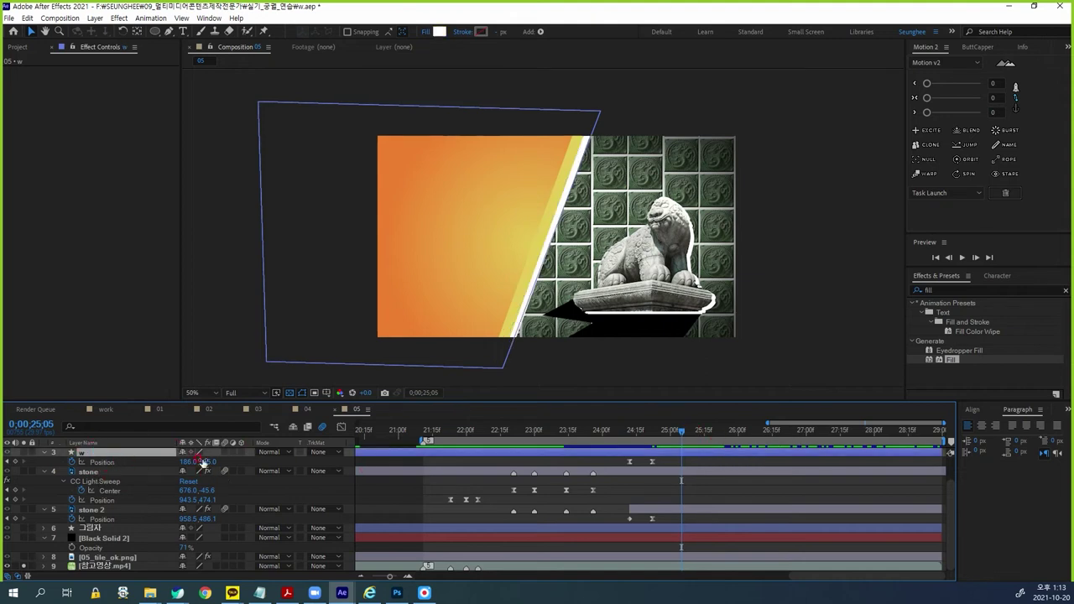
left_click_drag(665, 458, 629, 467)
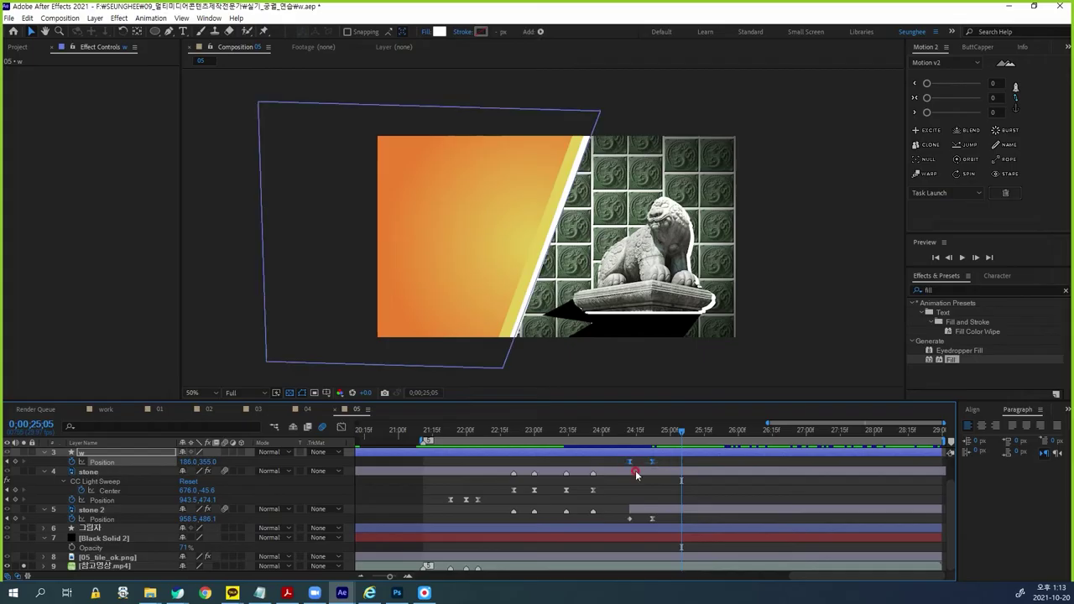
scroll(656, 479, "up", 2)
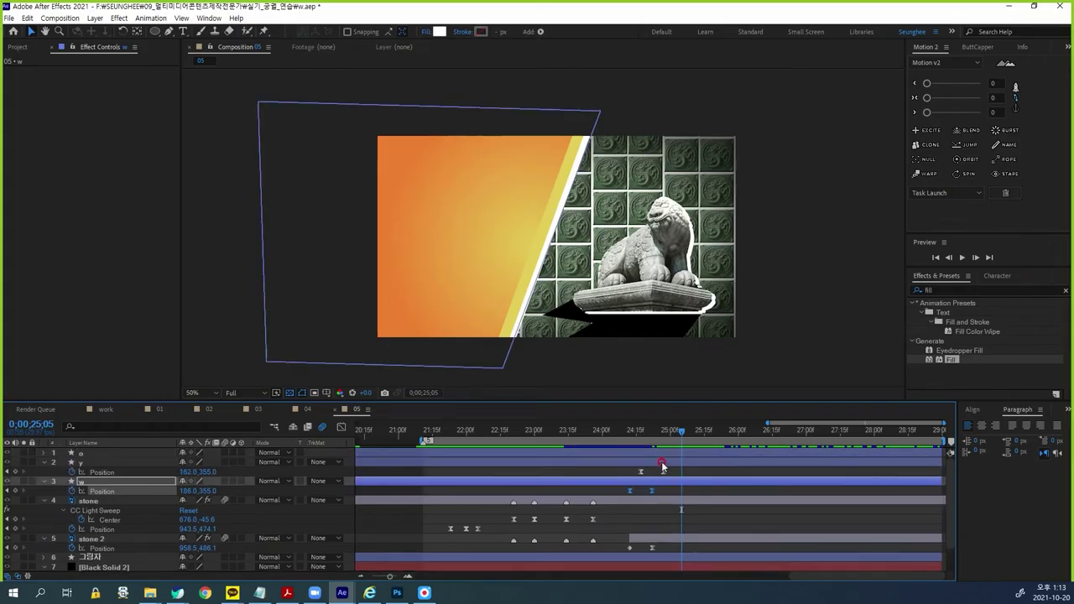
left_click(101, 454)
key("p")
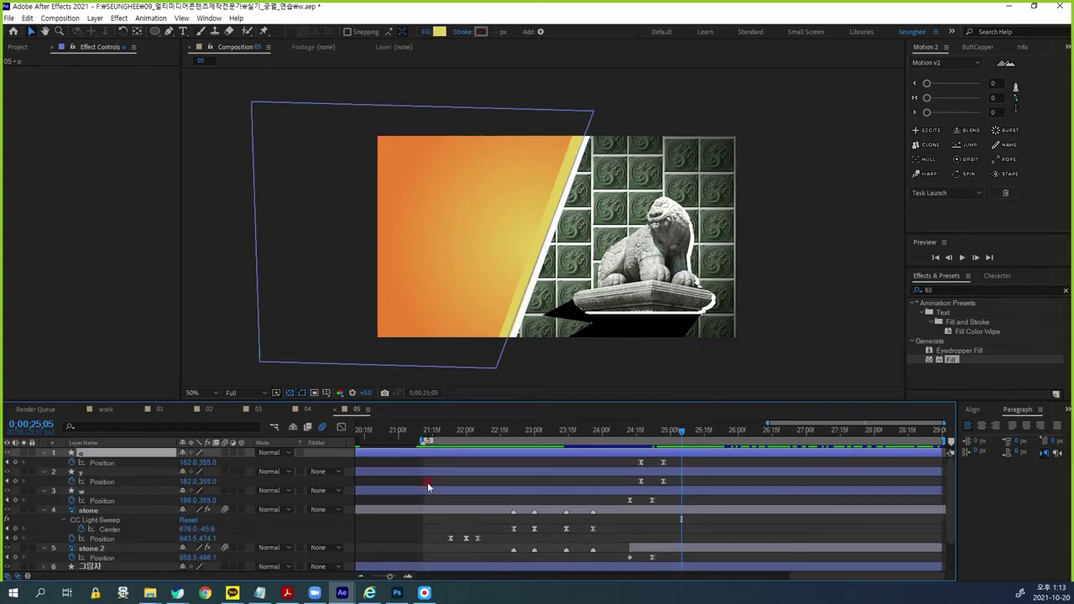
mouse_move(675, 465)
left_mouse_down()
mouse_move(632, 463)
mouse_move(681, 463)
left_mouse_up()
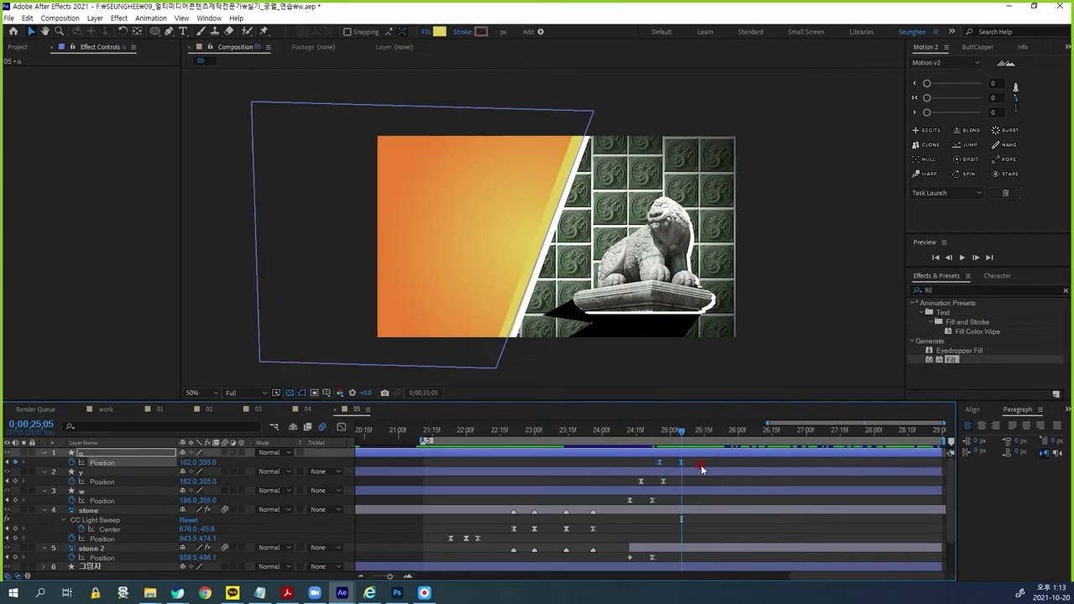
key("ctrl+1")
left_click(529, 213)
mouse_move(509, 250)
left_mouse_down()
mouse_move(465, 219)
mouse_move(385, 179)
left_mouse_up()
left_click_drag(391, 157, 414, 168)
key("Escape")
Step: Change the o layer's fill type to Radial Gradient
left_click(92, 458)
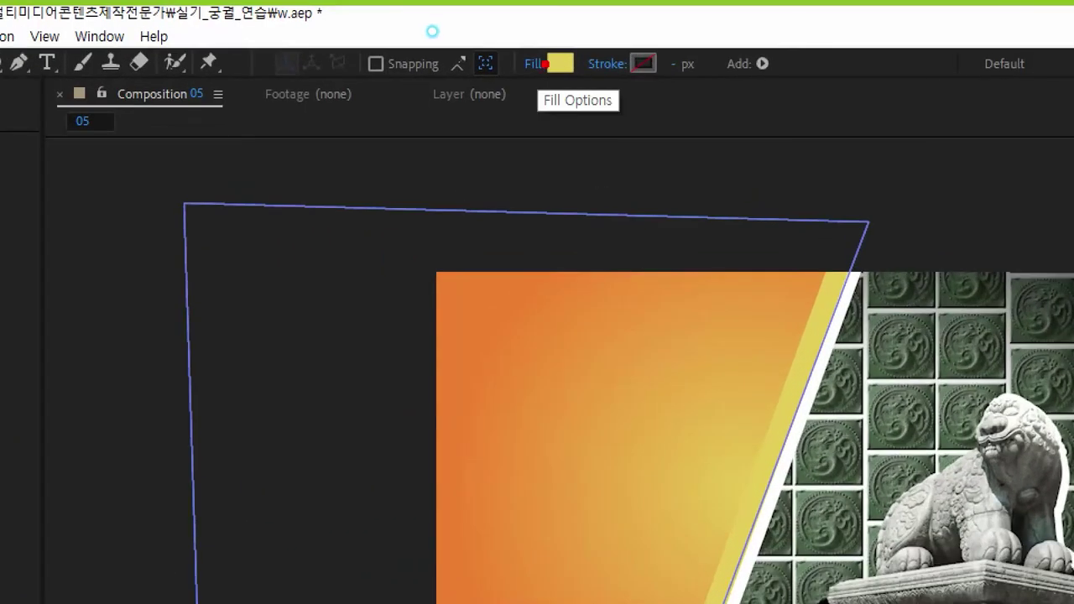
mouse_move(432, 29)
left_mouse_down()
mouse_move(417, 22)
mouse_move(434, 35)
left_mouse_up()
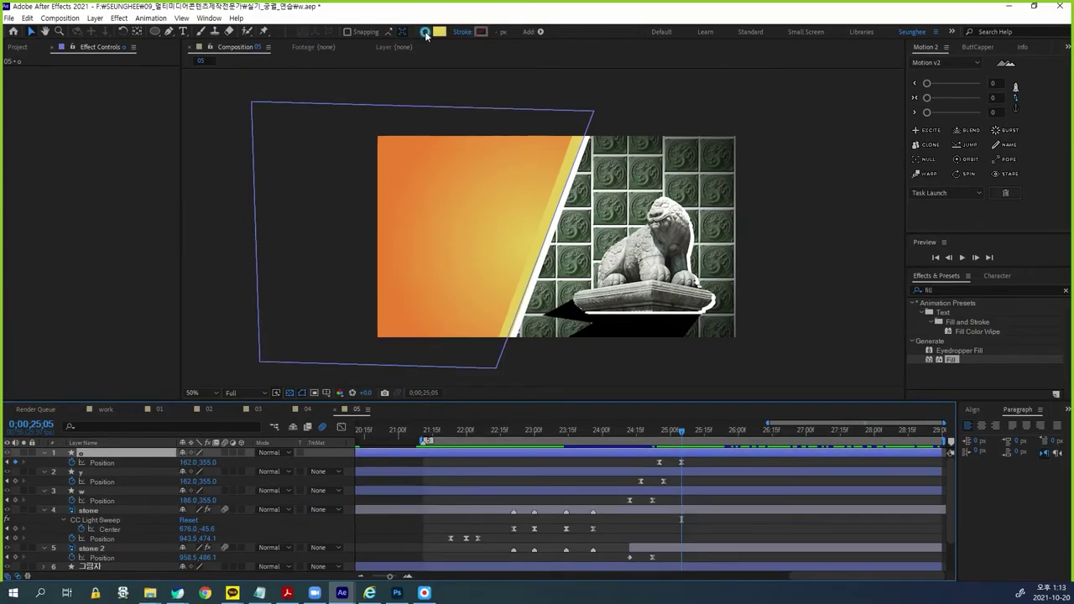
left_click(425, 33)
left_click(381, 131)
left_click(378, 196)
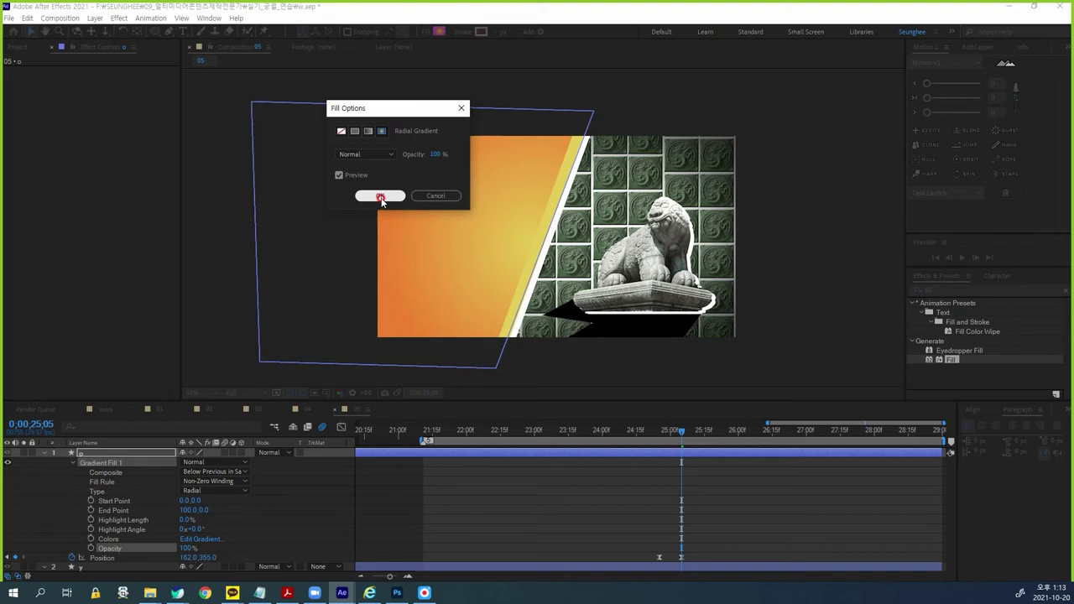
Step: Temporarily solo the o layer to examine its radial gradient, and return to the reference video
left_click(87, 453)
left_click(27, 454)
left_click(480, 239)
left_click(503, 184)
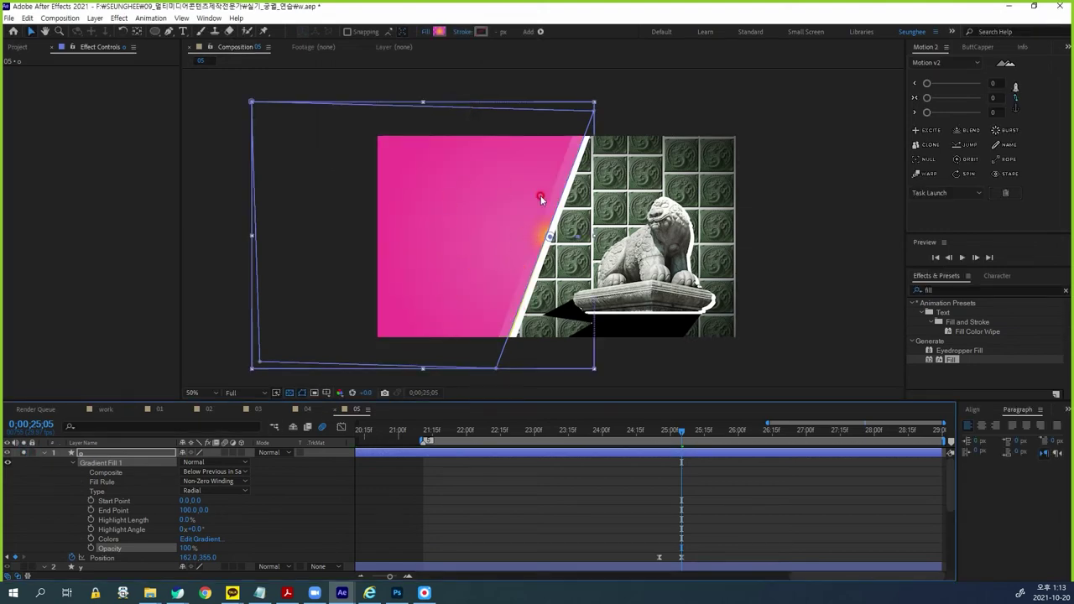
left_click(83, 500)
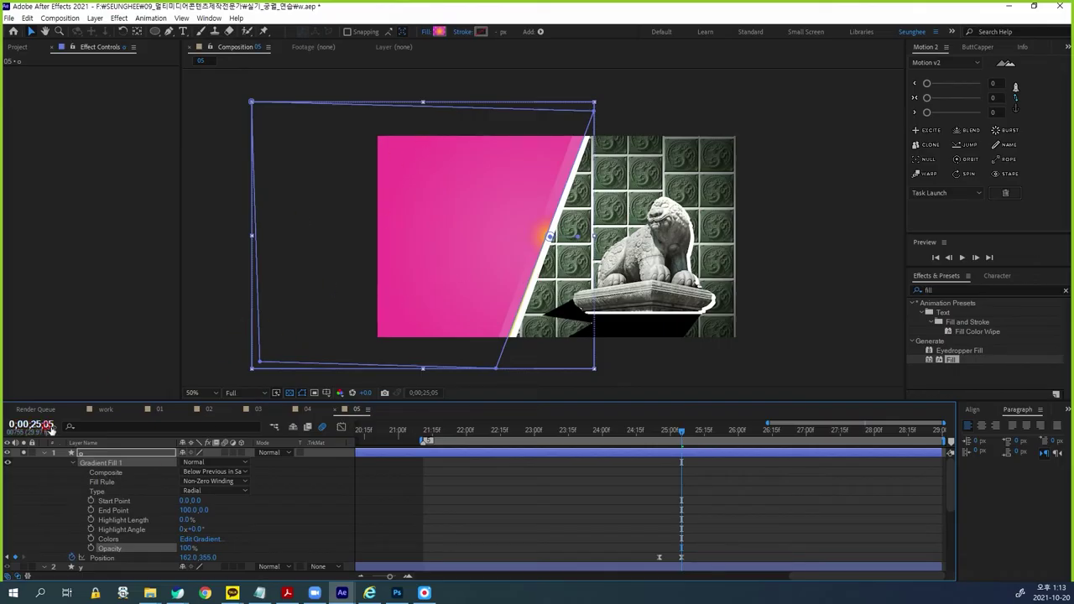
left_click(24, 453)
Step: Set the start colour of the o layer's radial gradient to yellow E3C755, sampled from the reference panel
left_click(437, 30)
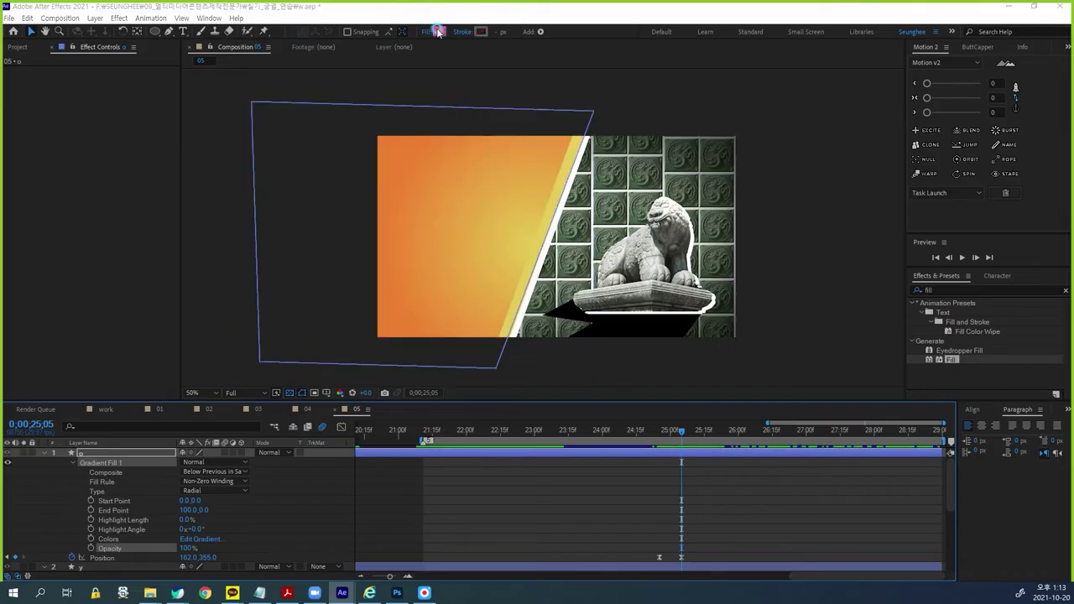
left_click(333, 228)
left_click_drag(220, 172, 99, 217)
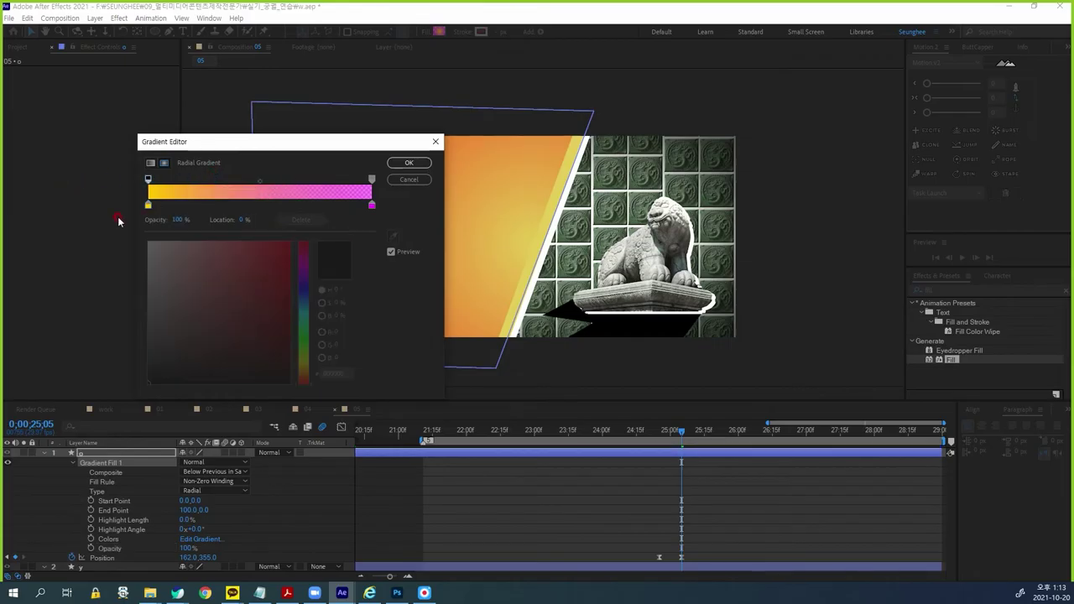
left_click(148, 208)
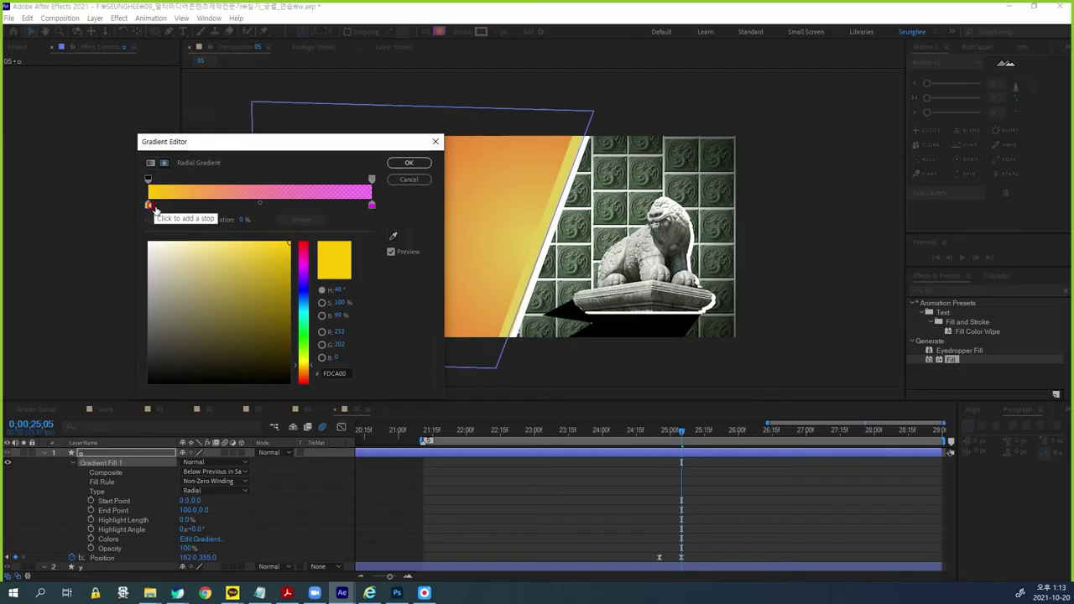
left_click(393, 236)
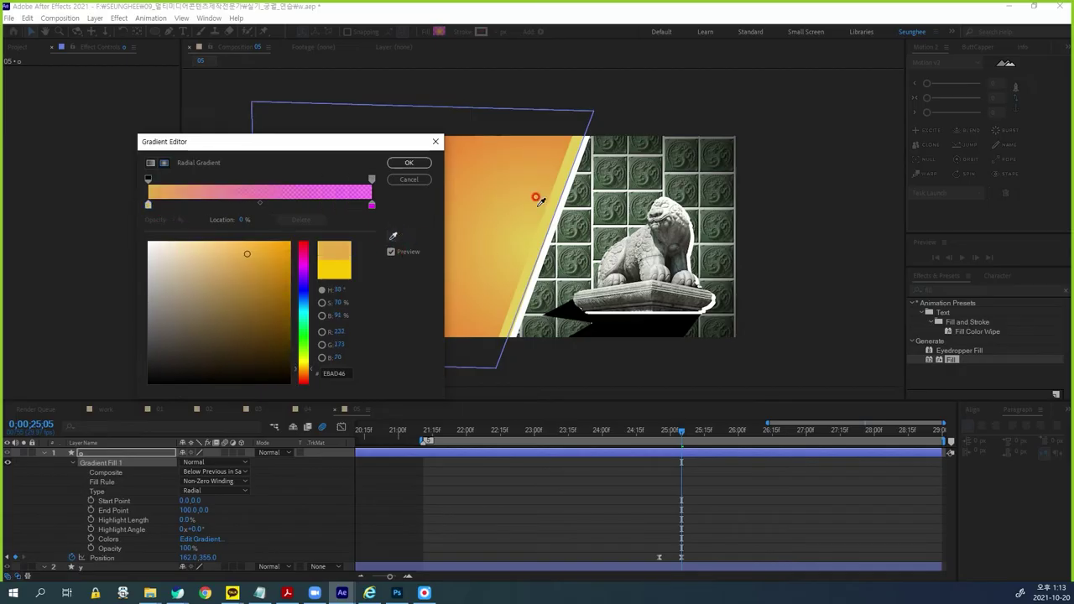
left_click(458, 294)
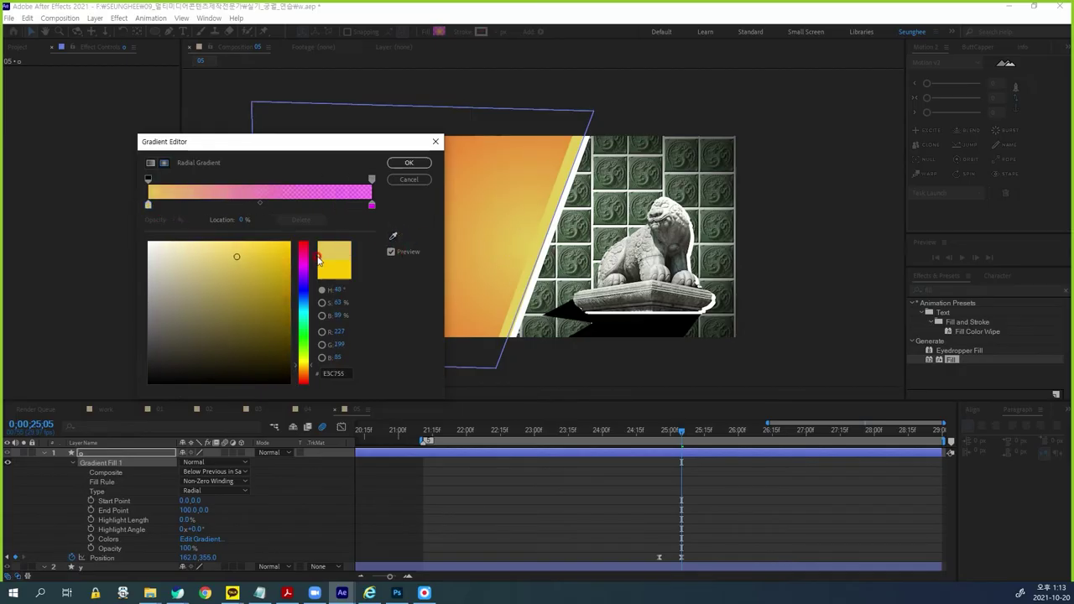
Step: Set the gradient's end colour to orange ED8030, sampled from the upper-left area of the reference panel
left_click(371, 205)
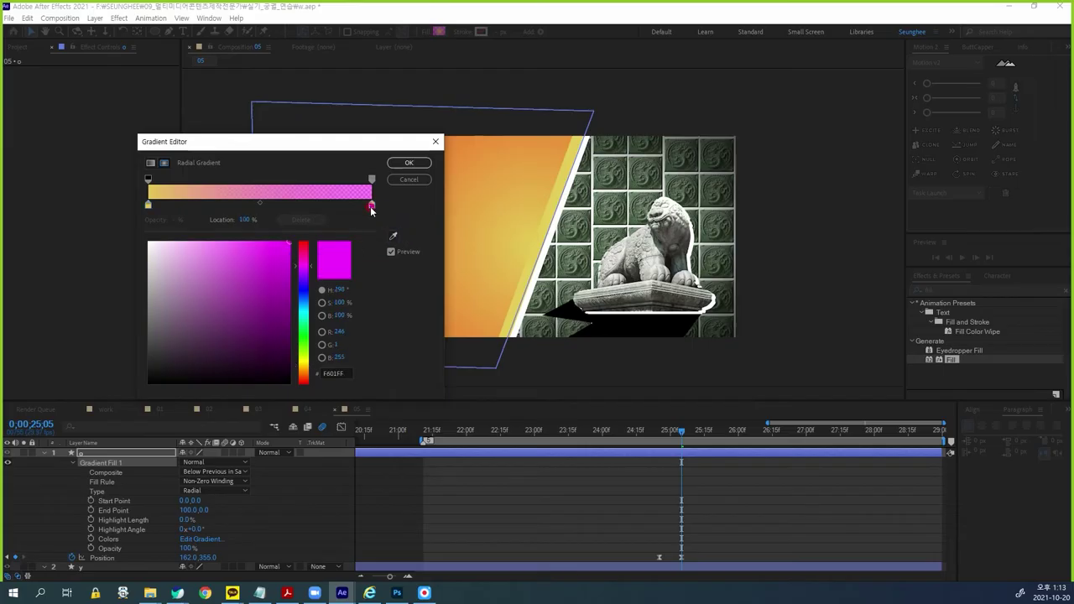
left_click_drag(360, 150, 293, 196)
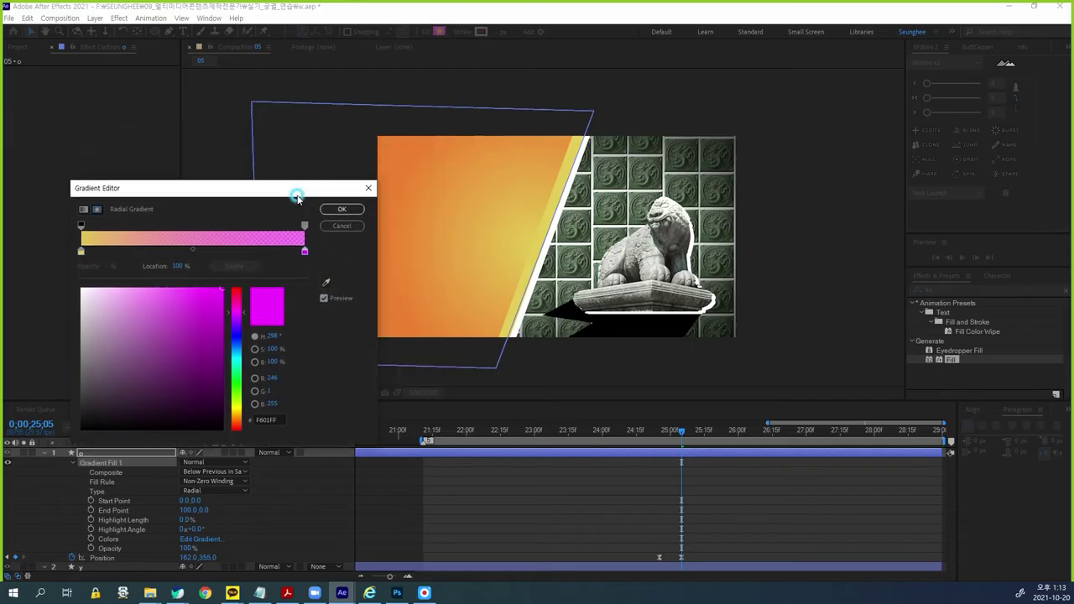
left_click(328, 283)
left_click(388, 141)
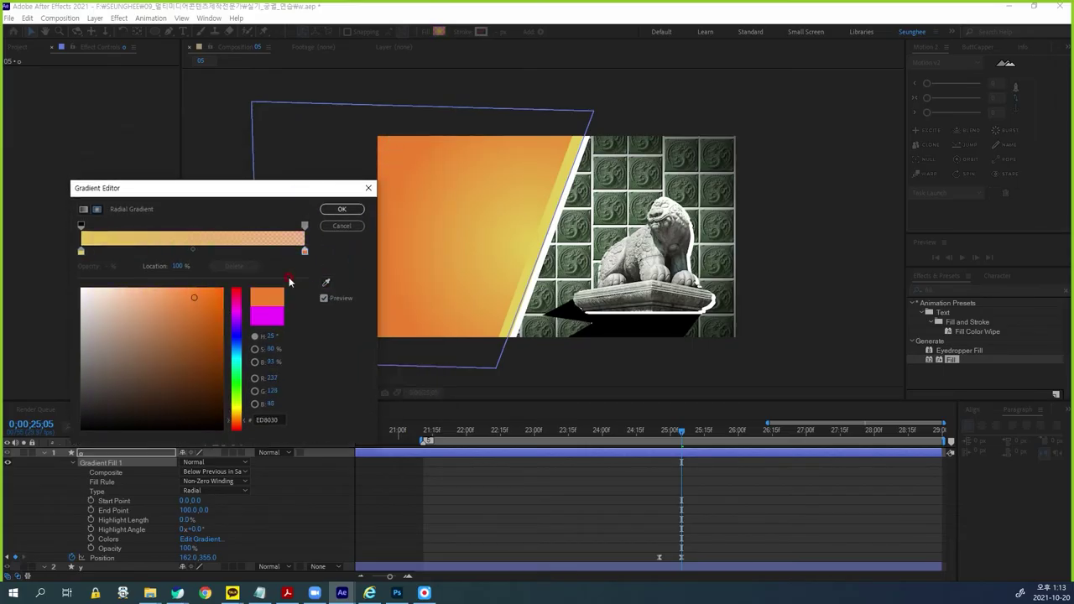
Step: Set the gradient's end opacity stop to 100% and accept the gradient
left_click(305, 227)
left_click(107, 266)
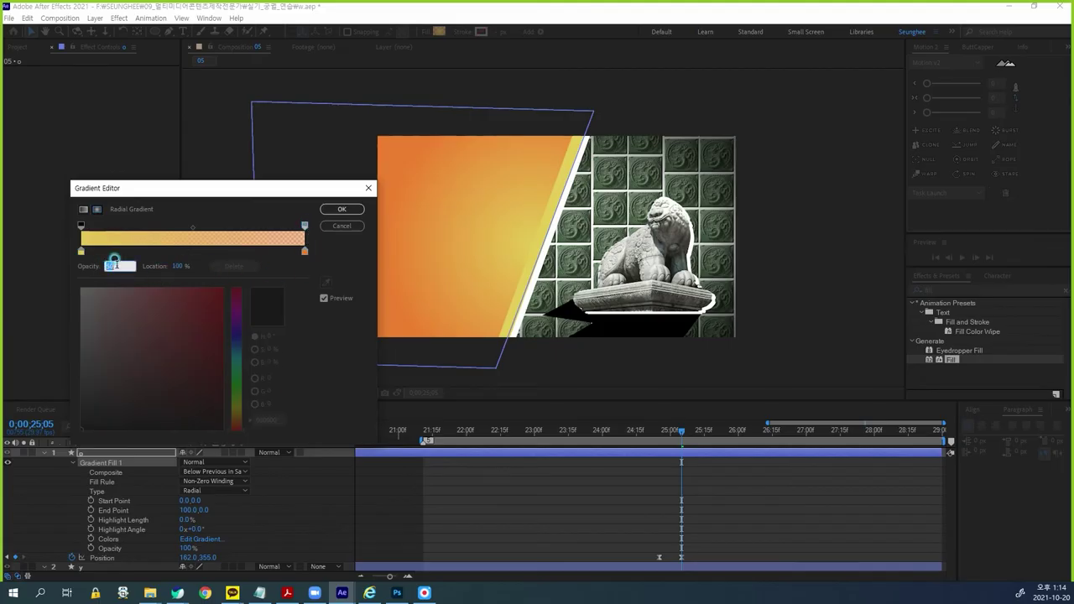
type("100")
left_click(291, 272)
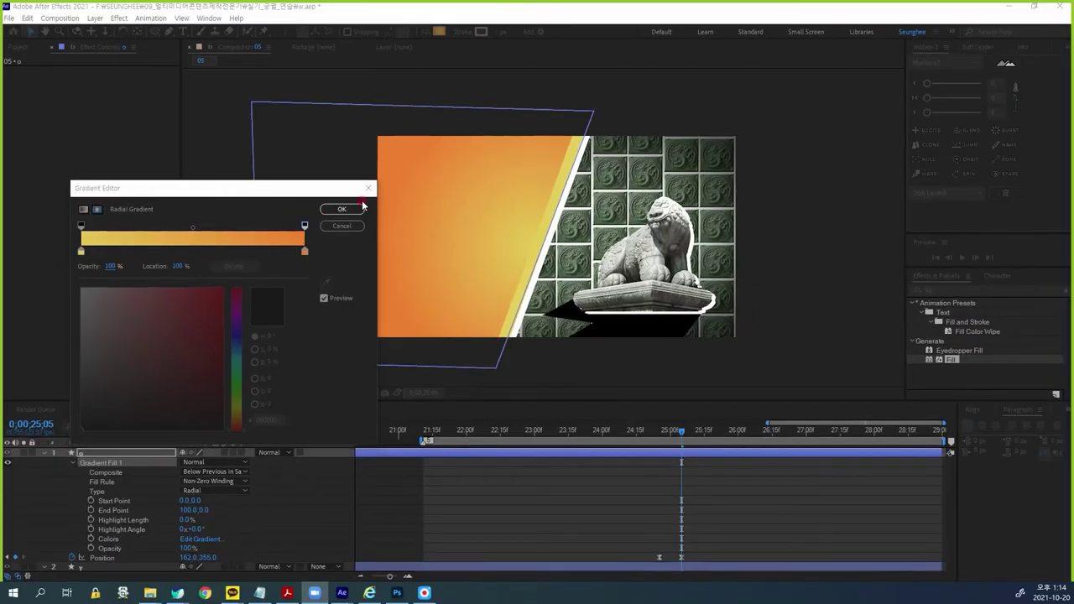
left_click(342, 209)
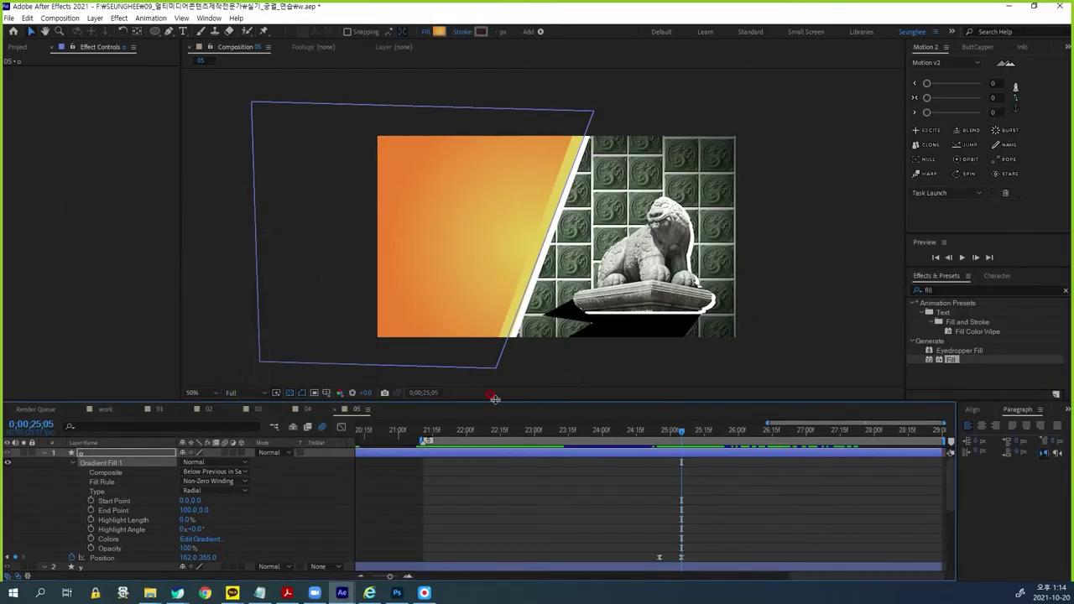
Step: Solo the o layer and place its gradient's End Point at about -554, -258 and its Start Point at about -38, 12
left_click(24, 454)
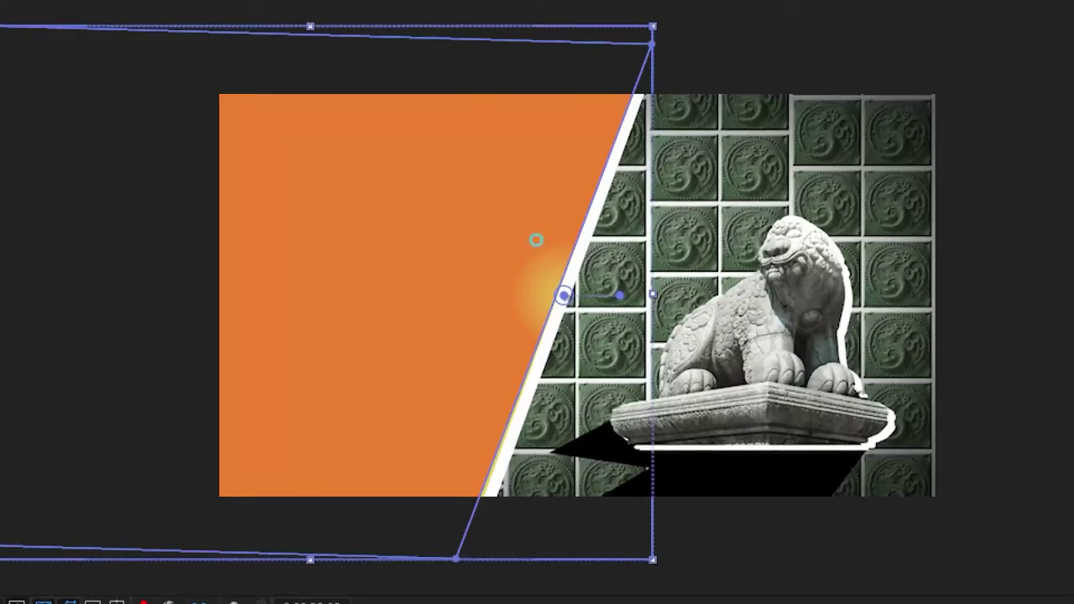
key("Escape")
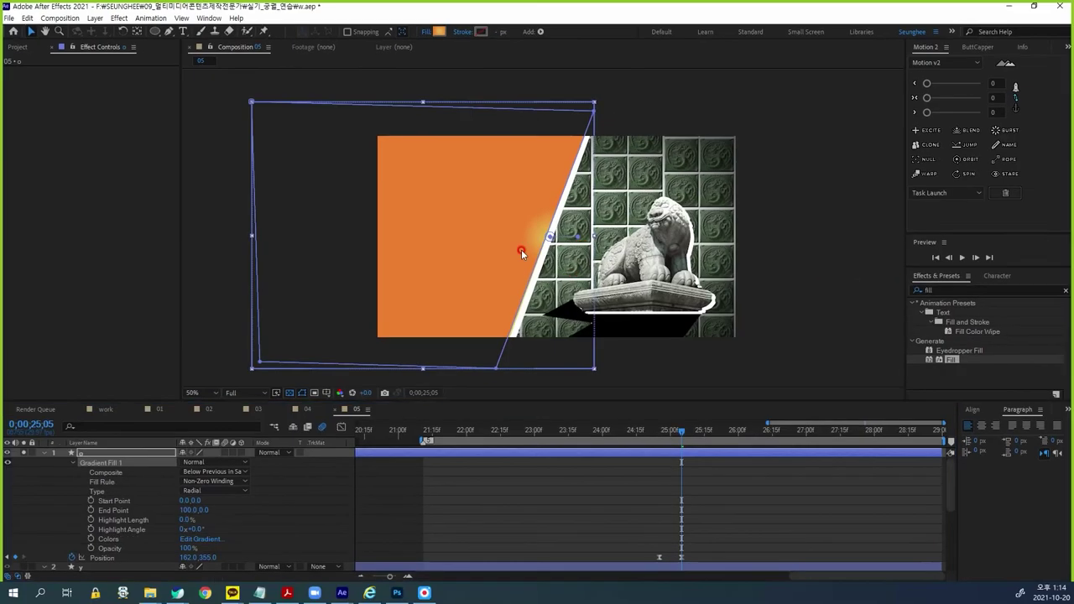
left_click_drag(577, 237, 393, 164)
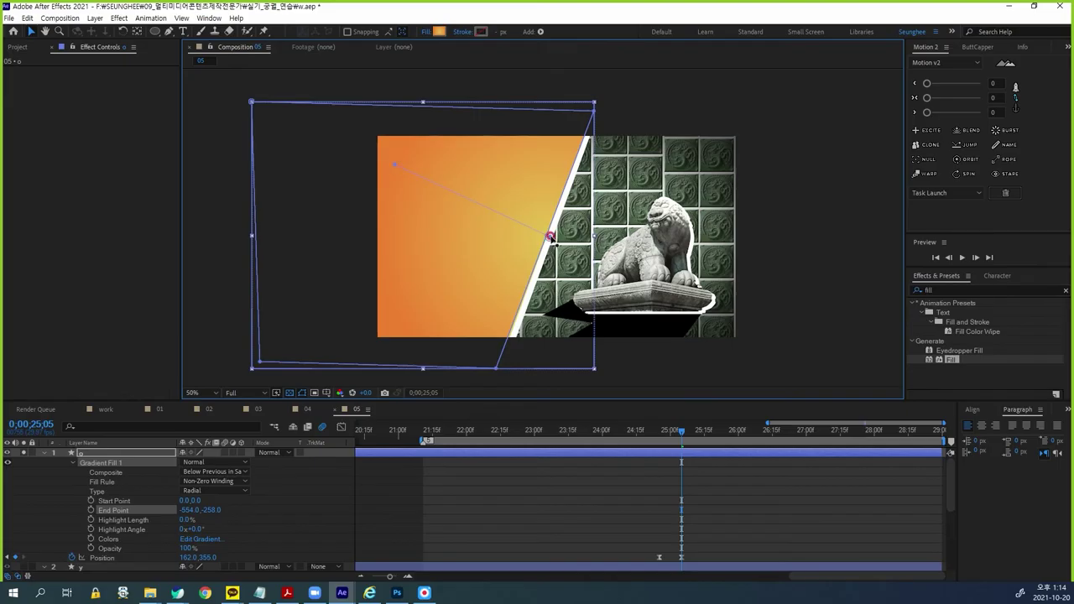
left_click_drag(550, 238, 535, 241)
left_click(581, 301)
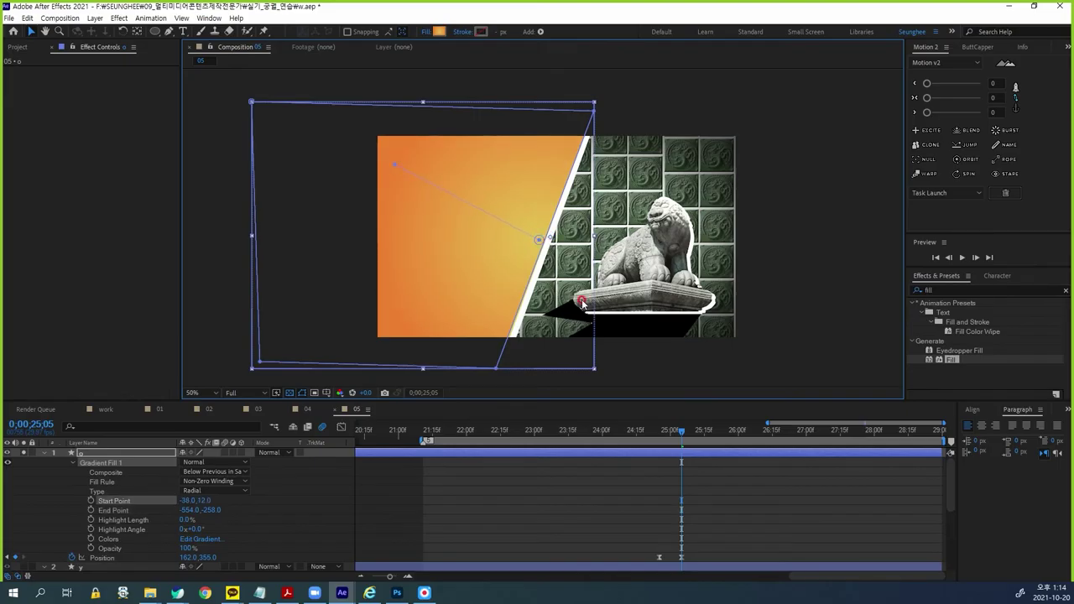
Step: Shift both Position keyframes of the o layer horizontally so the last one is 128.0, 355.0, and turn off the layer's solo
left_click(94, 454)
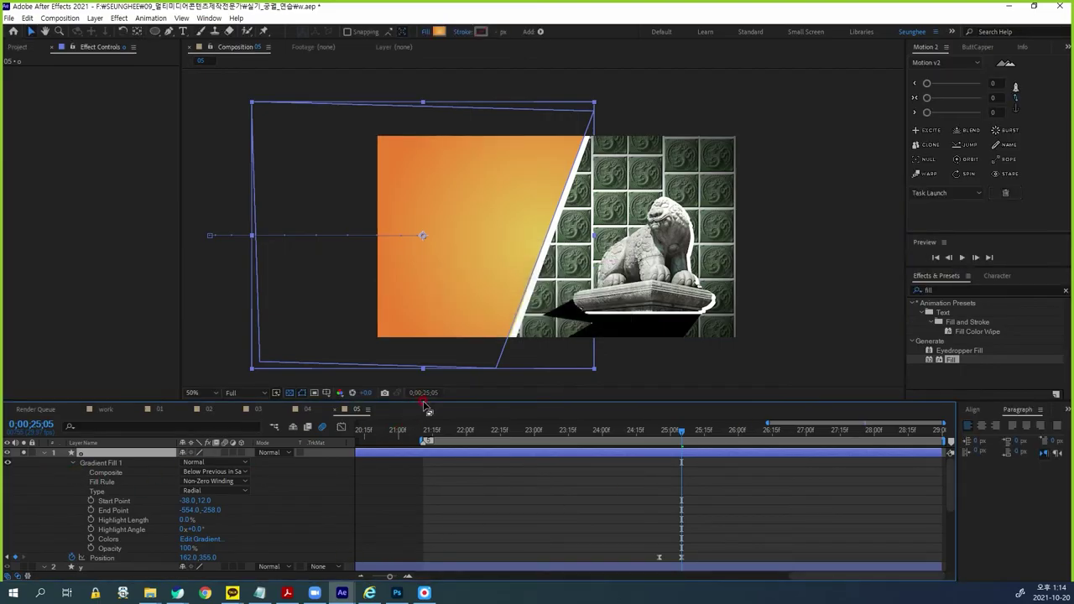
left_click_drag(423, 397, 437, 346)
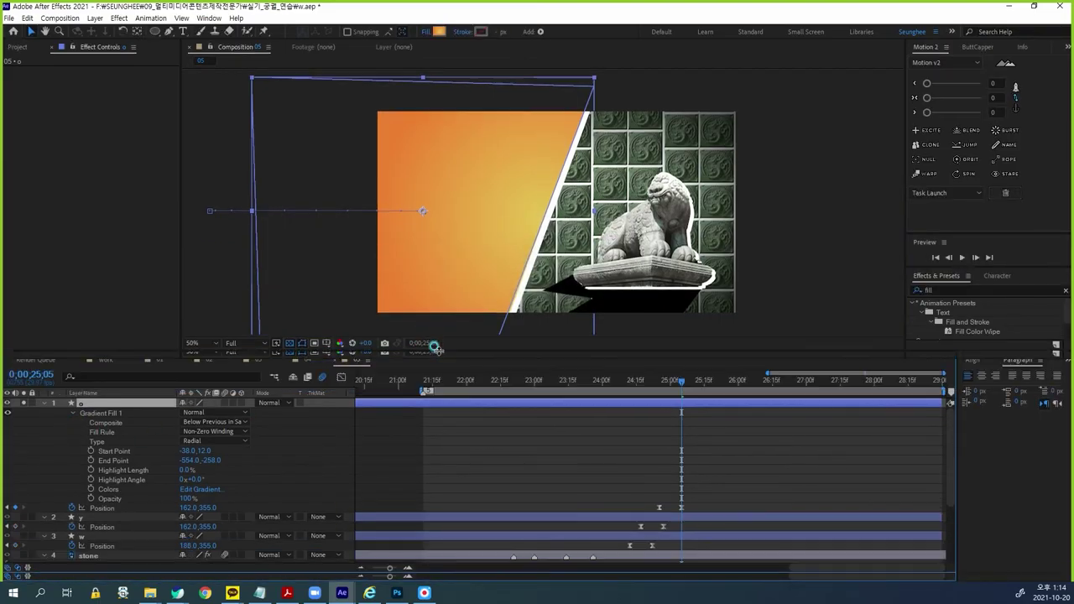
left_click(100, 406)
key("u")
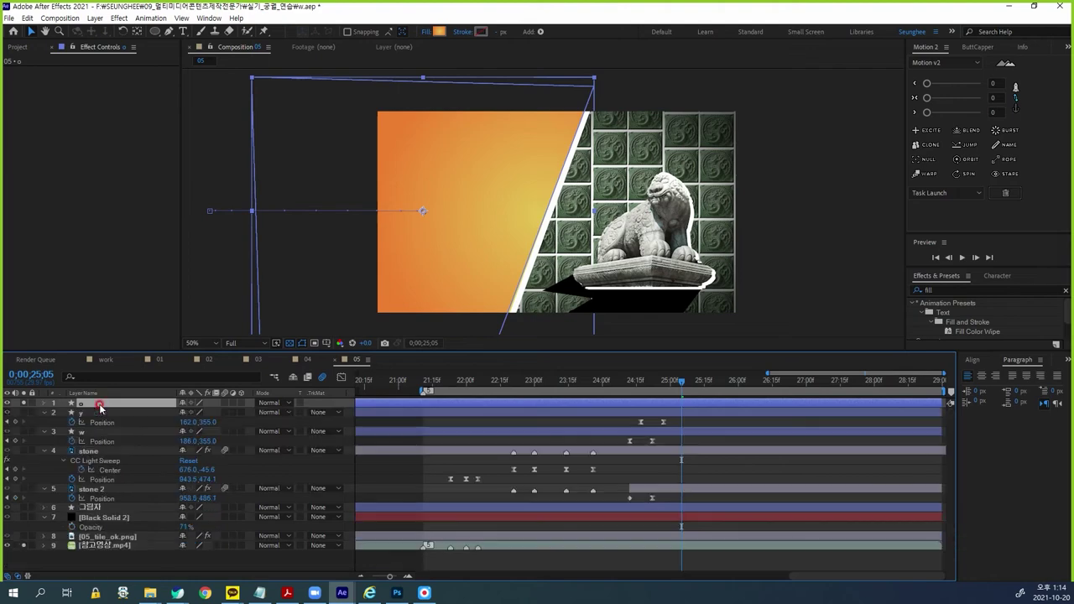
key("u")
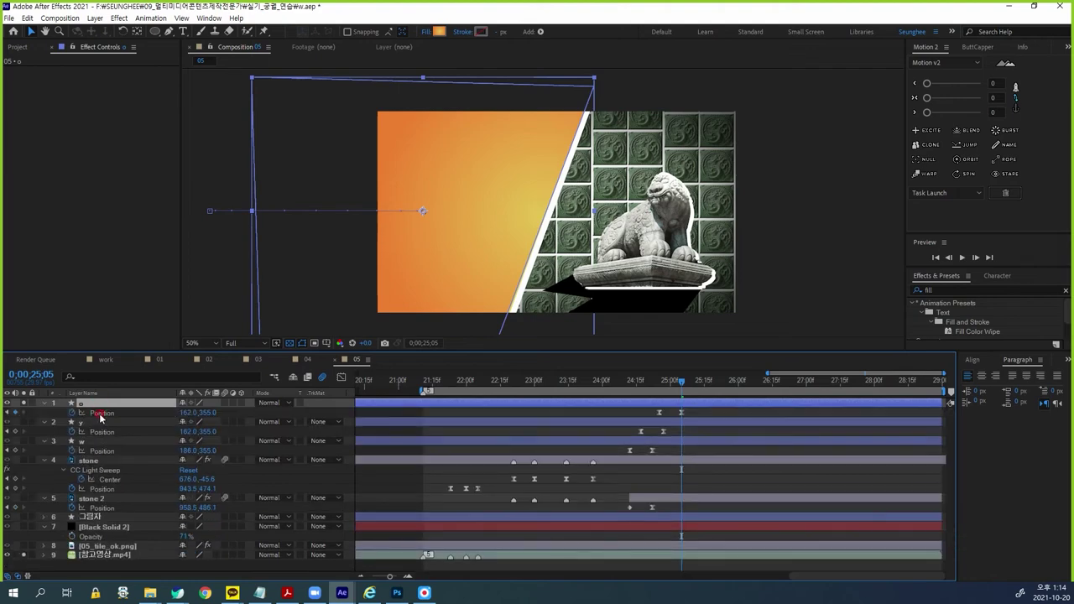
left_click(99, 413)
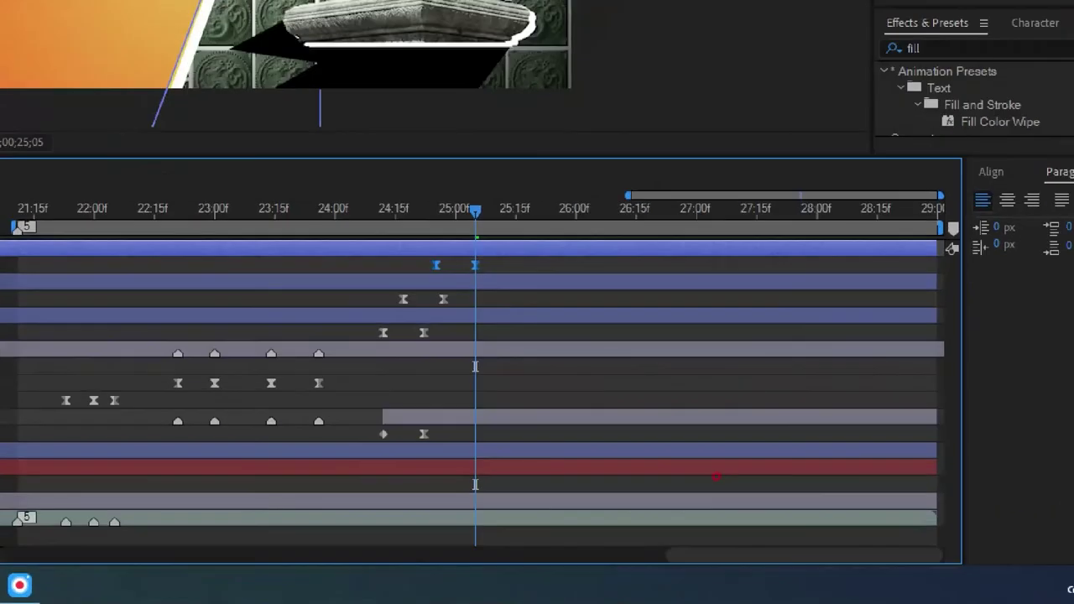
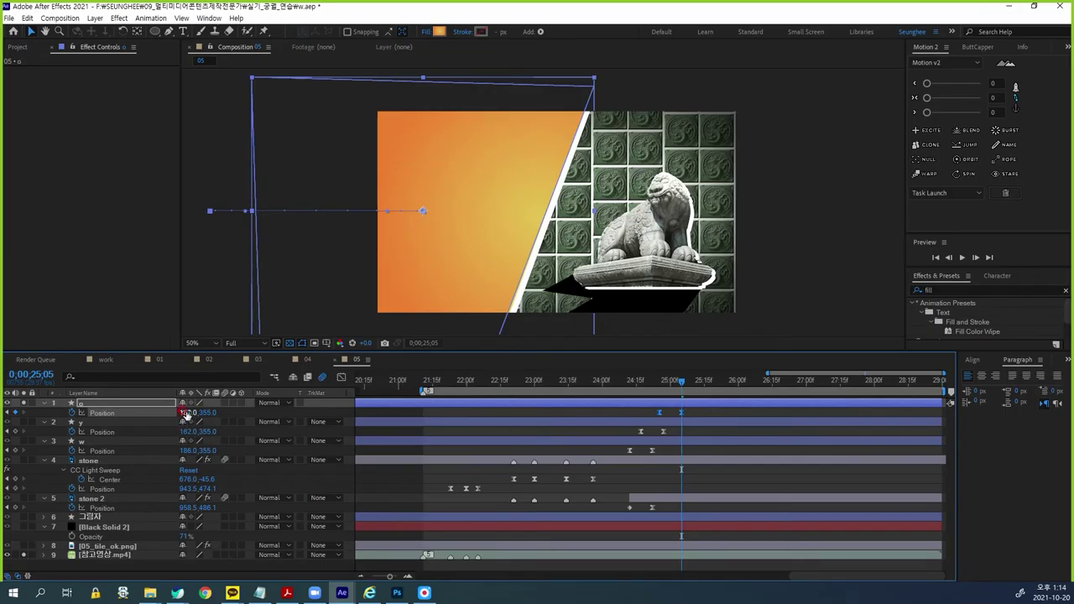
mouse_move(187, 413)
left_mouse_down()
mouse_move(151, 409)
mouse_move(166, 411)
left_mouse_up()
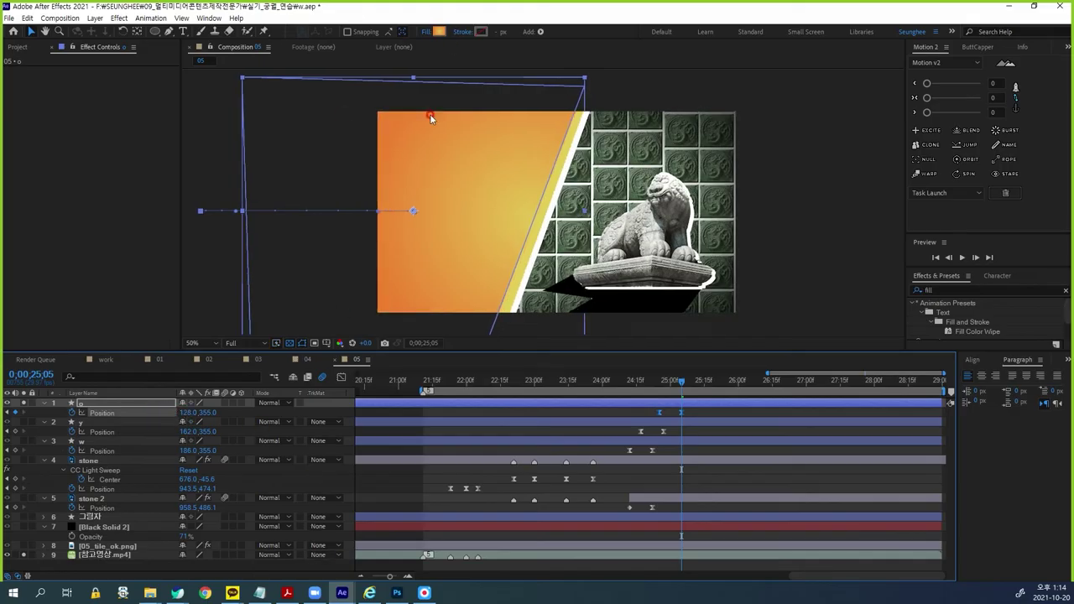
left_click(25, 403)
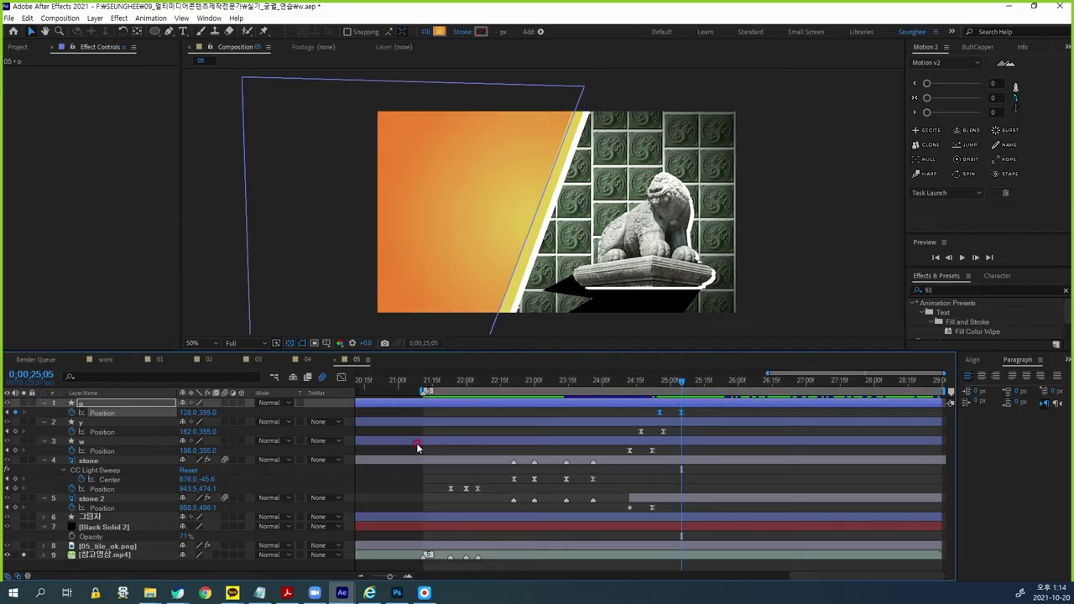
left_click(107, 568)
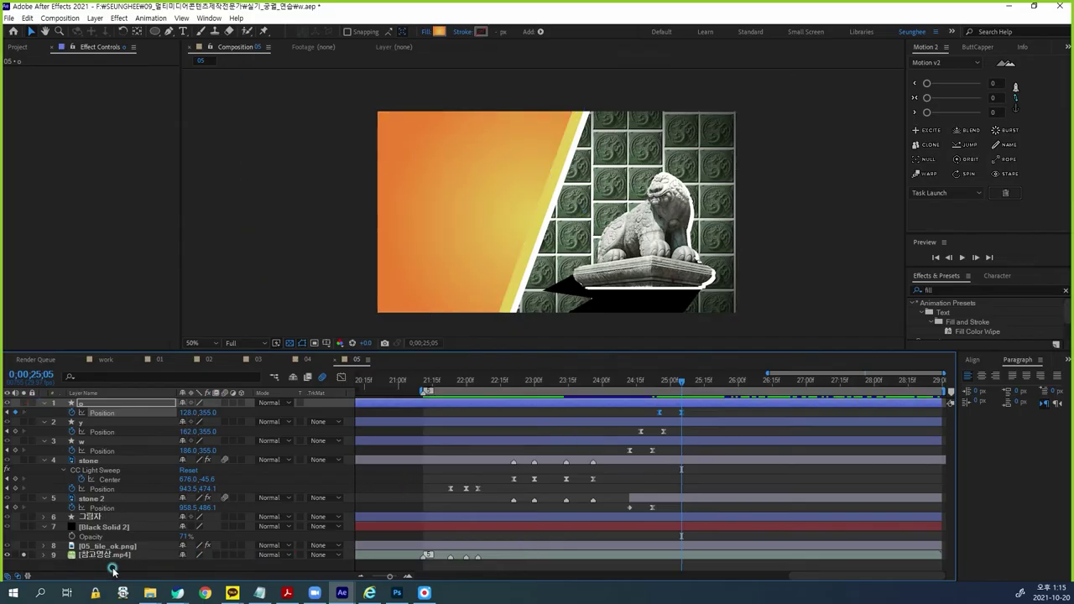
Step: Show the project items and set the current time to 0;00;25;18, matching the gate's resting frame in the reference video
left_click(19, 49)
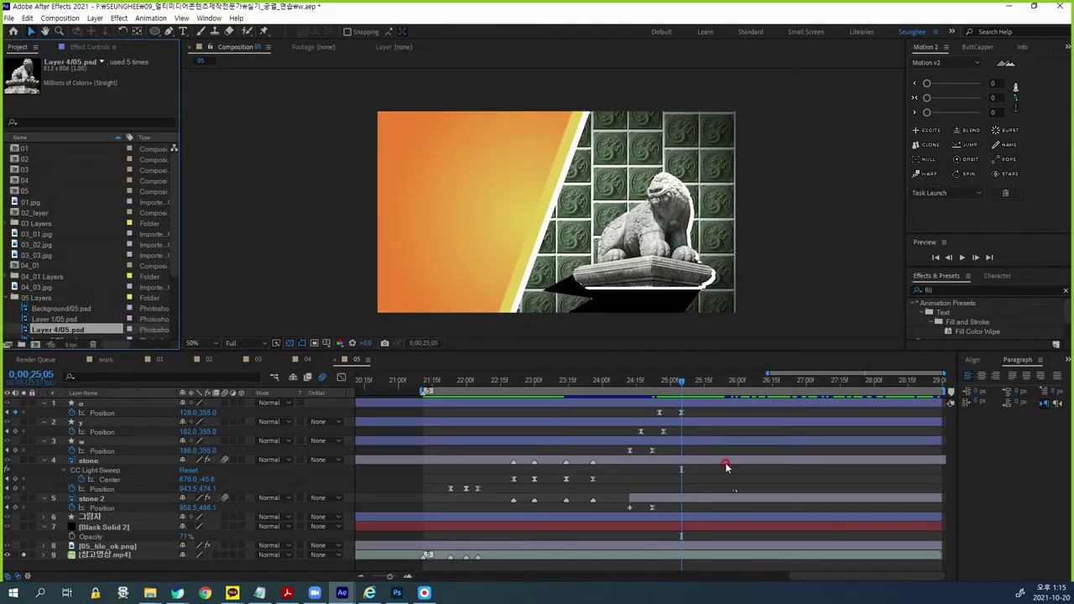
left_click_drag(682, 384, 724, 387)
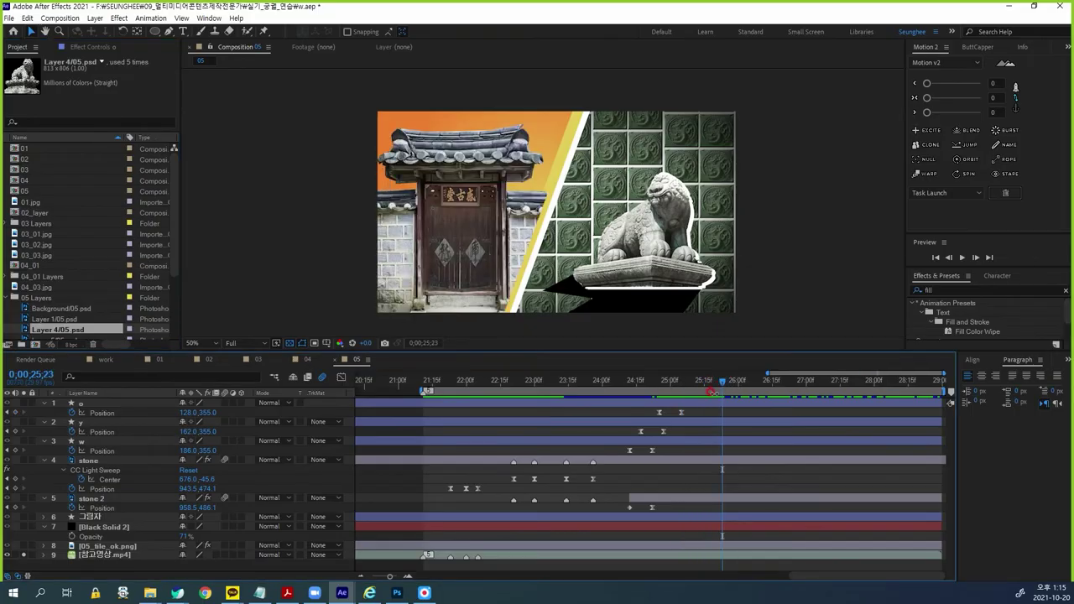
left_click(715, 397)
key("Page_Up")
key("Page_Up")
key("Page_Up")
key("Page_Up")
key("Page_Up")
key("Page_Down")
key("Page_Down")
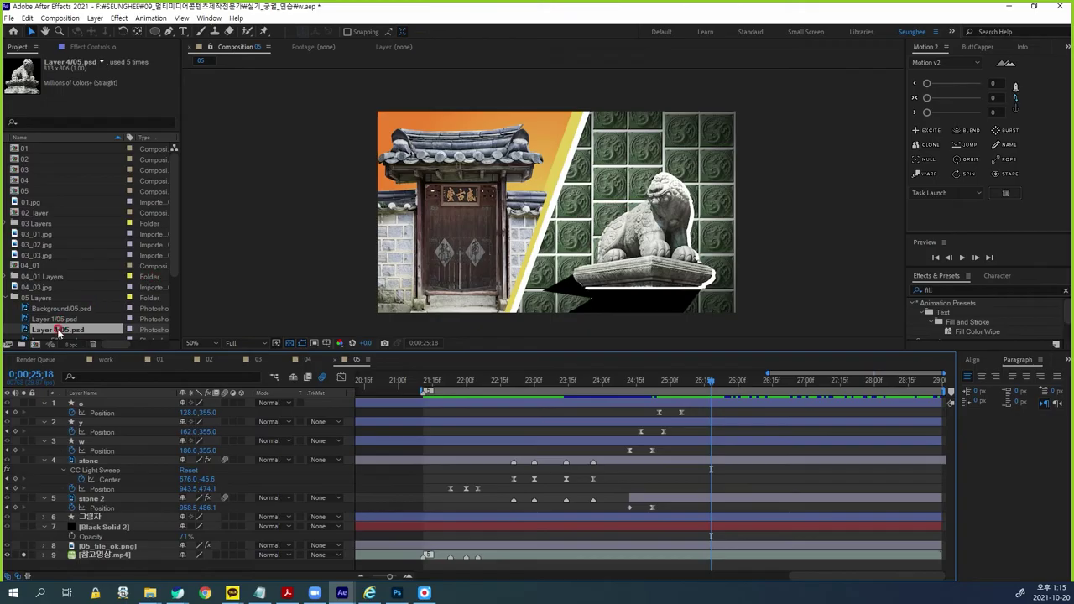
Step: Add Layer 5/05.psd from the 05 Layers folder to composition 05 as the topmost layer
scroll(89, 315, "down", 3)
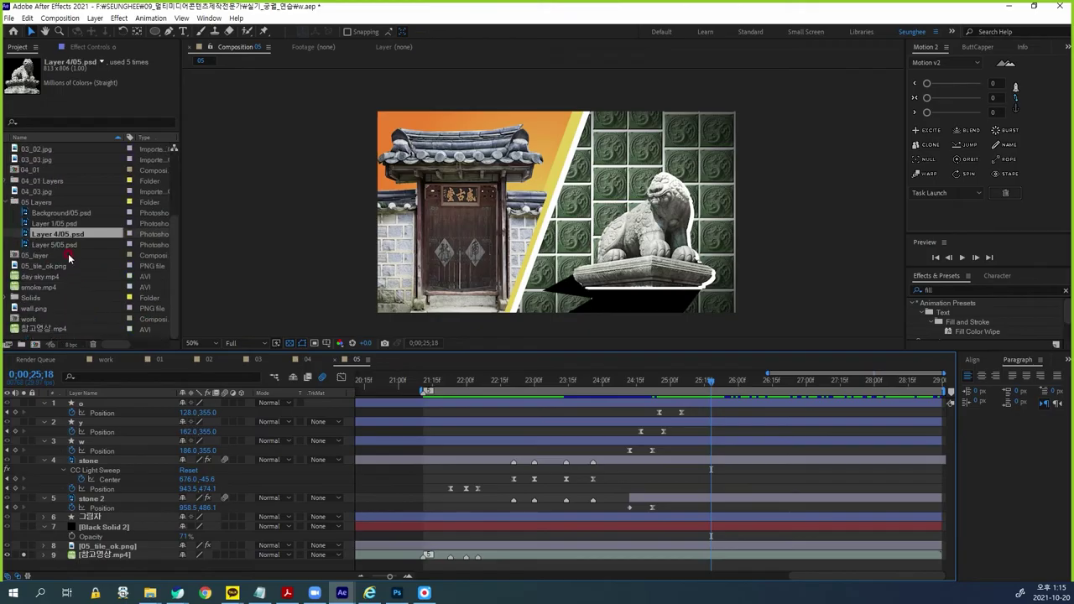
left_click(64, 224)
left_click(67, 245)
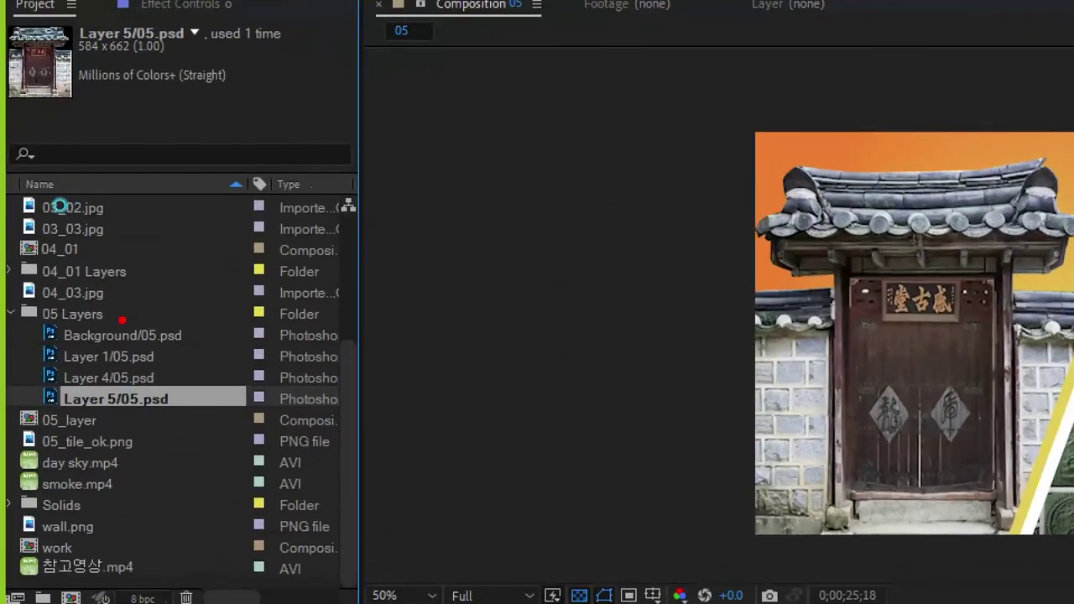
left_click_drag(122, 319, 113, 312)
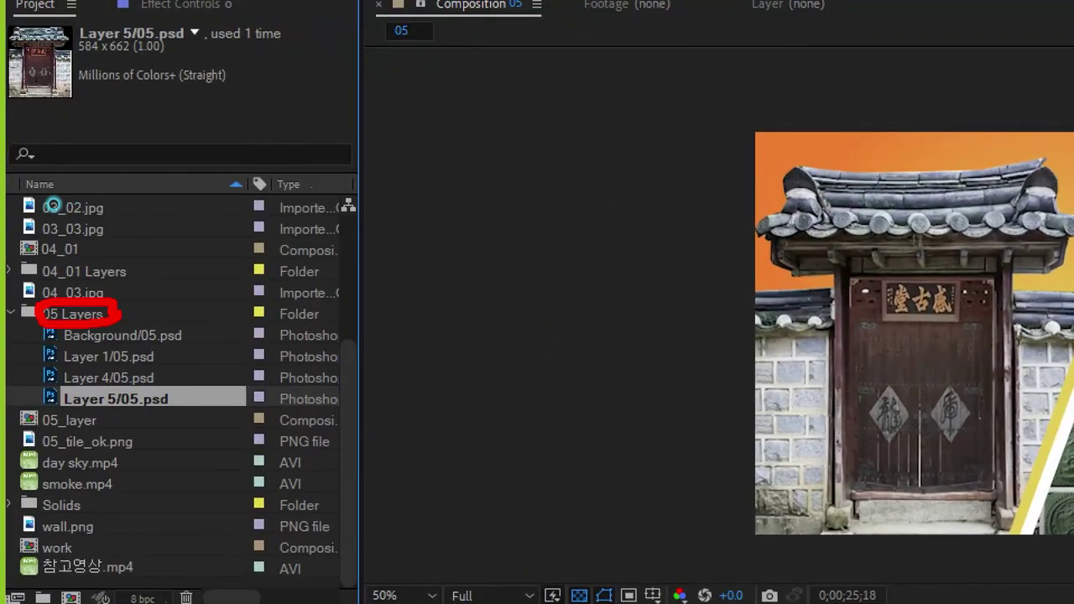
left_click_drag(131, 375, 112, 380)
key("Escape")
left_click_drag(81, 245, 119, 406)
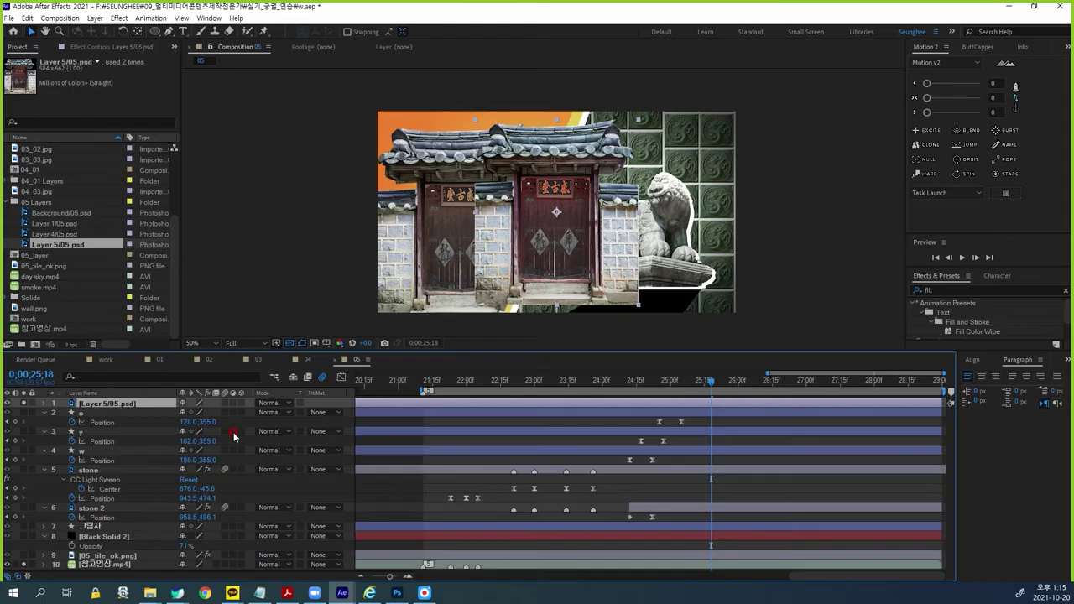
Step: Scale the gate layer to 109% and align it over the reference gate at about 302, 406
left_click_drag(588, 241, 478, 265)
key("s")
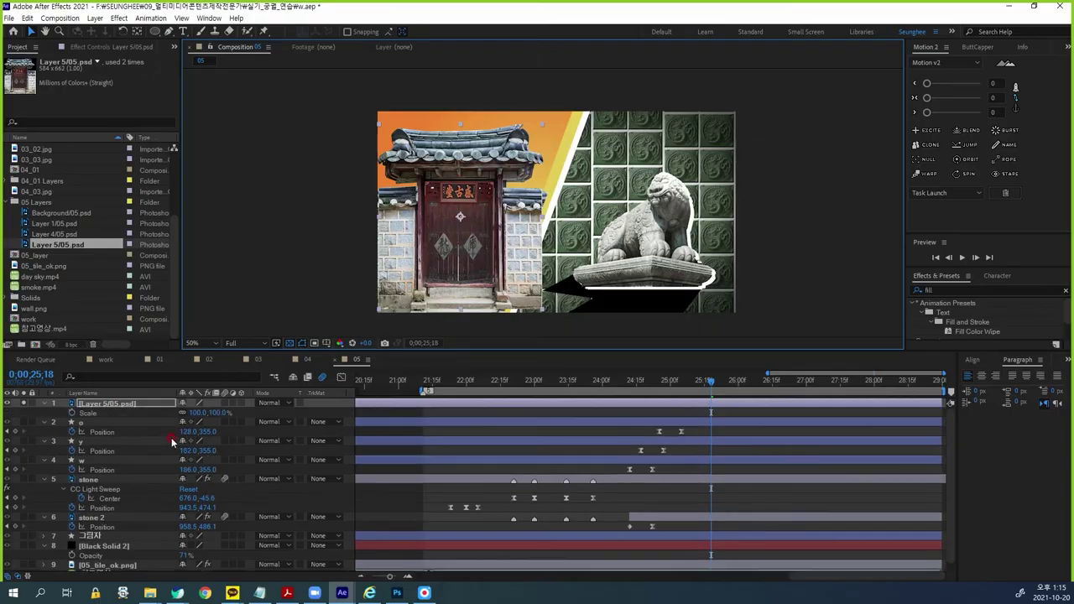
left_click_drag(216, 413, 224, 413)
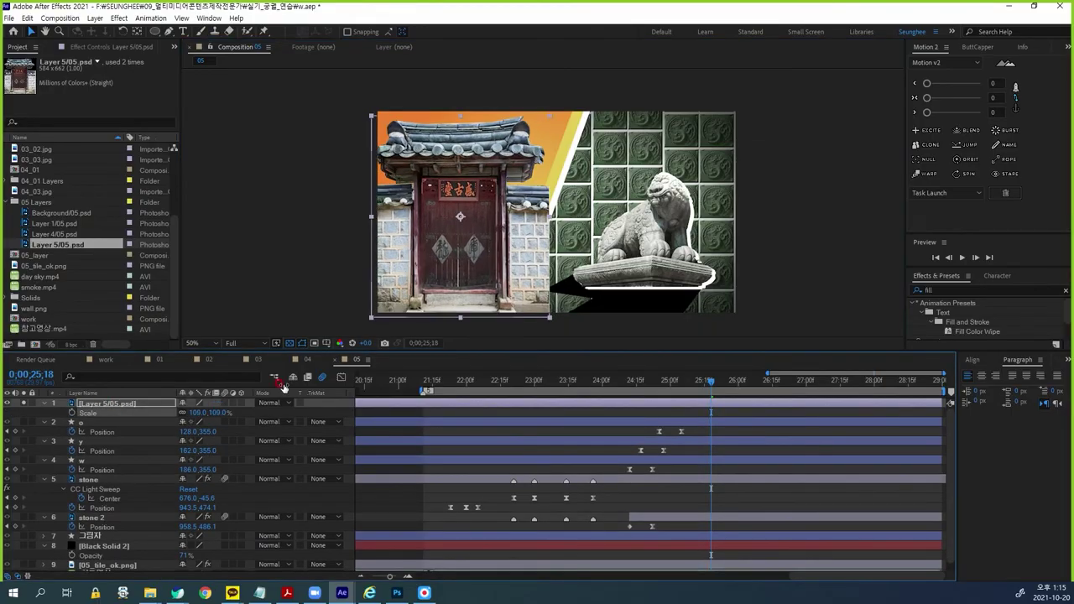
left_click_drag(522, 220, 524, 227)
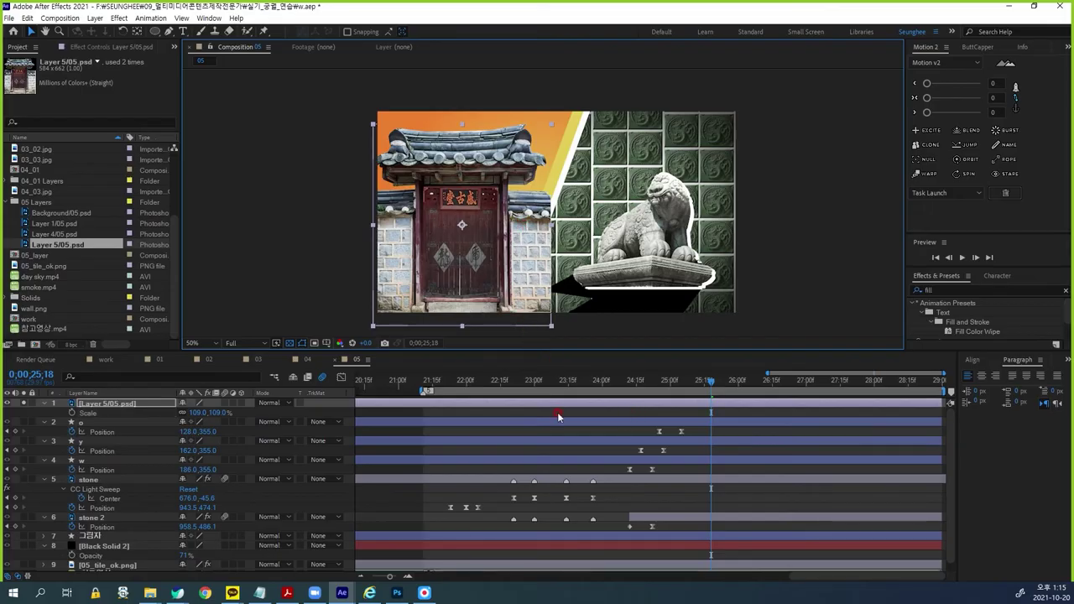
Step: Set a Position keyframe of 302.0, 406.0 on the gate layer at 0;00;25;18
left_click(130, 404)
key("p")
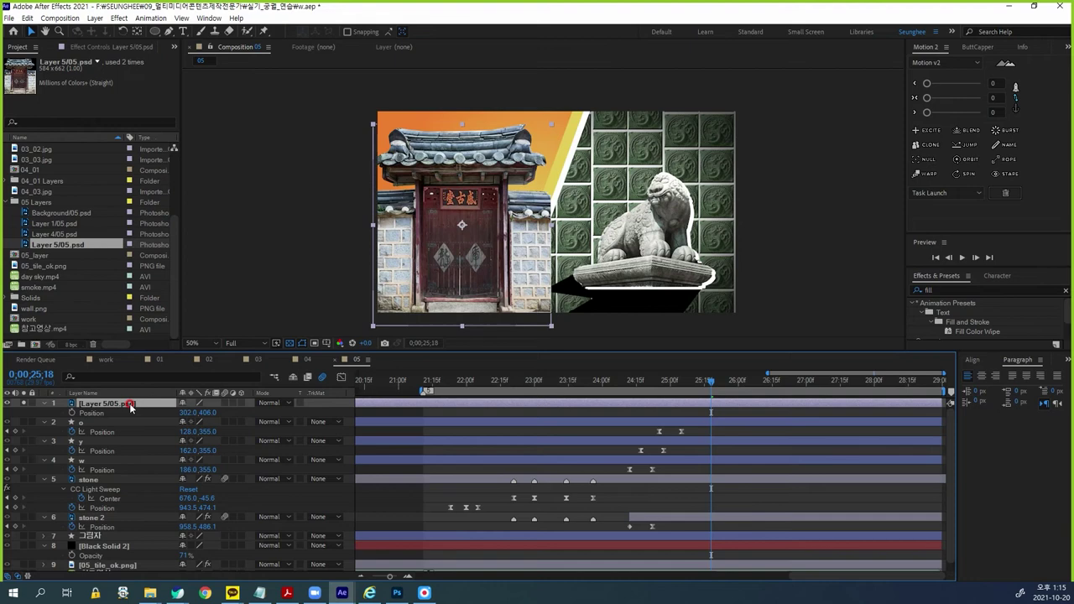
left_click(72, 412)
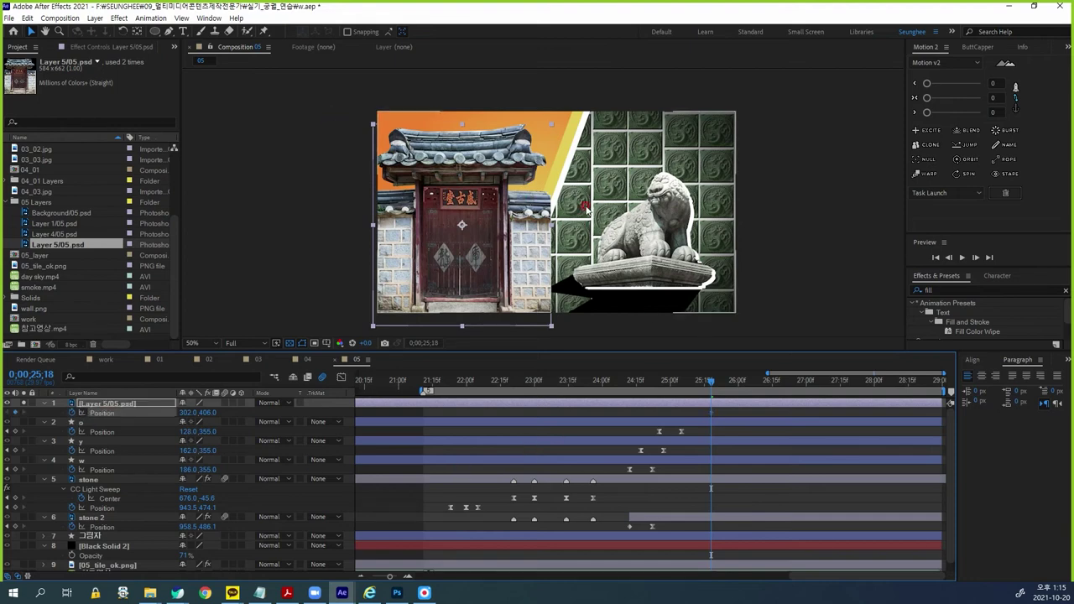
Step: Draw a closed four-point mask on the gate layer around the lower wall area that extends past the slanted white stripe
left_click(134, 405)
left_click(169, 32)
scroll(600, 281, "down", 2)
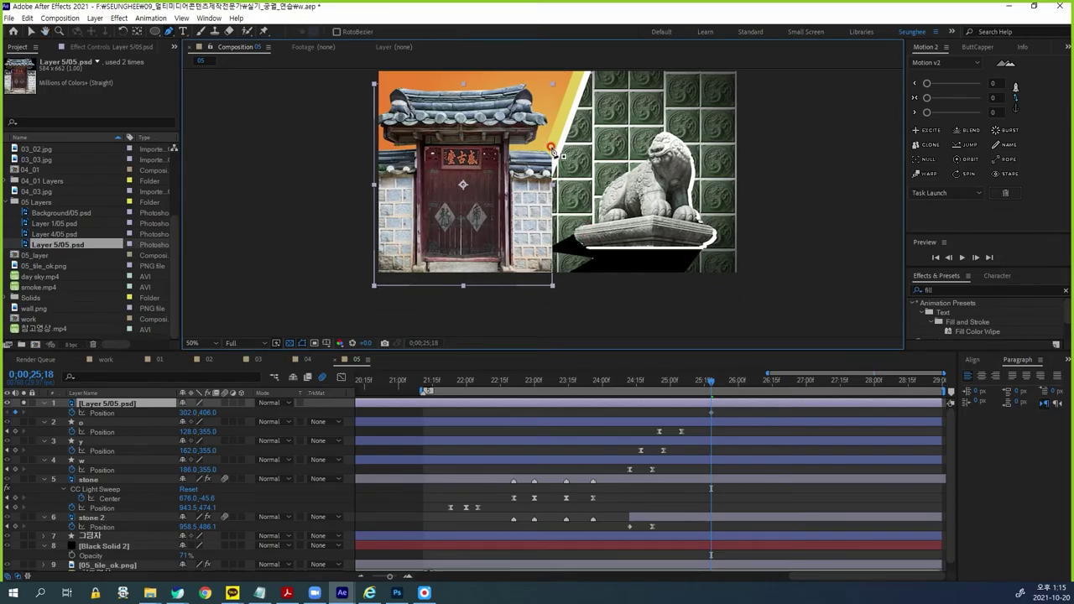
left_click(552, 148)
left_click(490, 290)
left_click(576, 290)
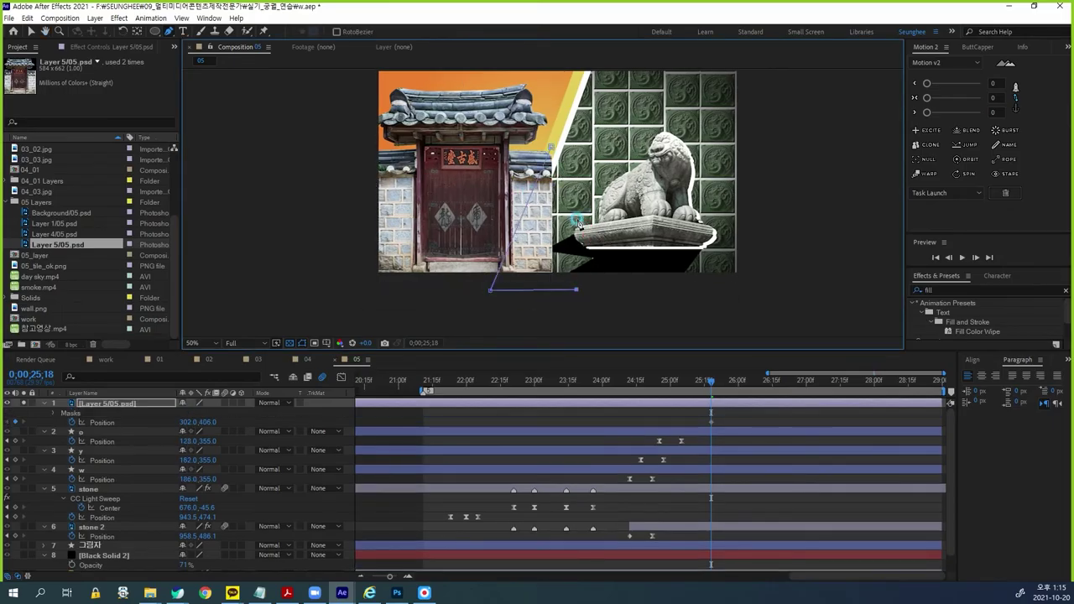
left_click(586, 159)
left_click(551, 149)
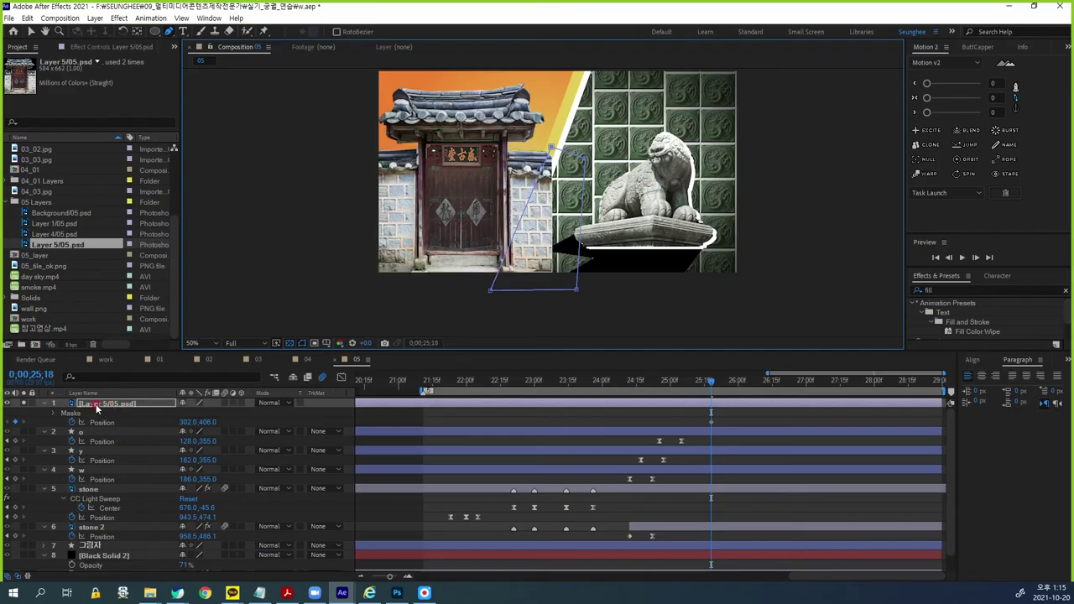
Step: Set the gate layer's Mask 1 mode to Subtract so the masked wall area is cut away
left_click(54, 415)
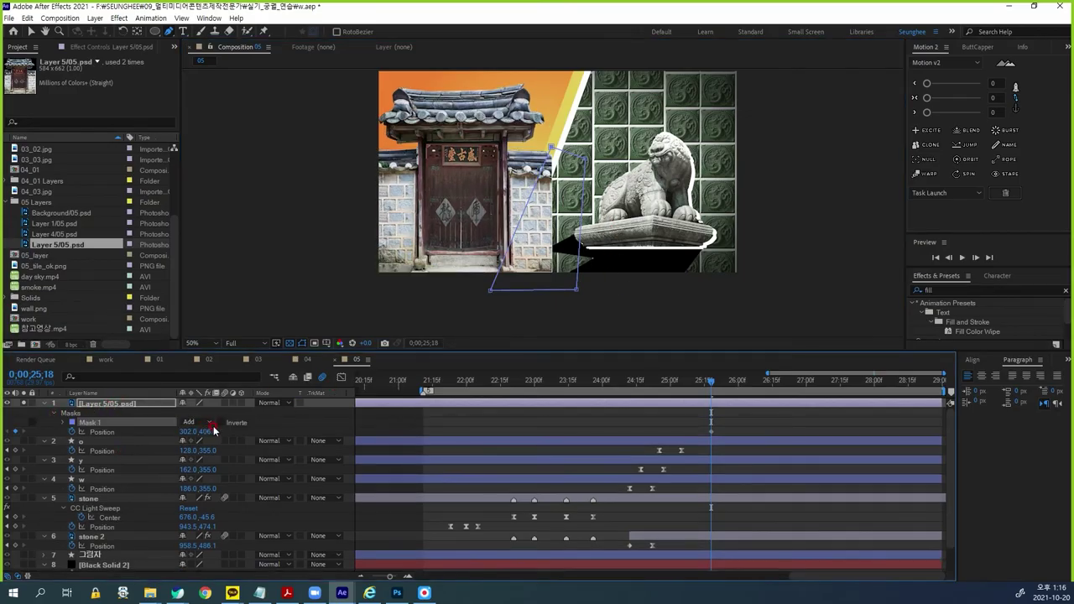
left_click(210, 423)
left_click(212, 458)
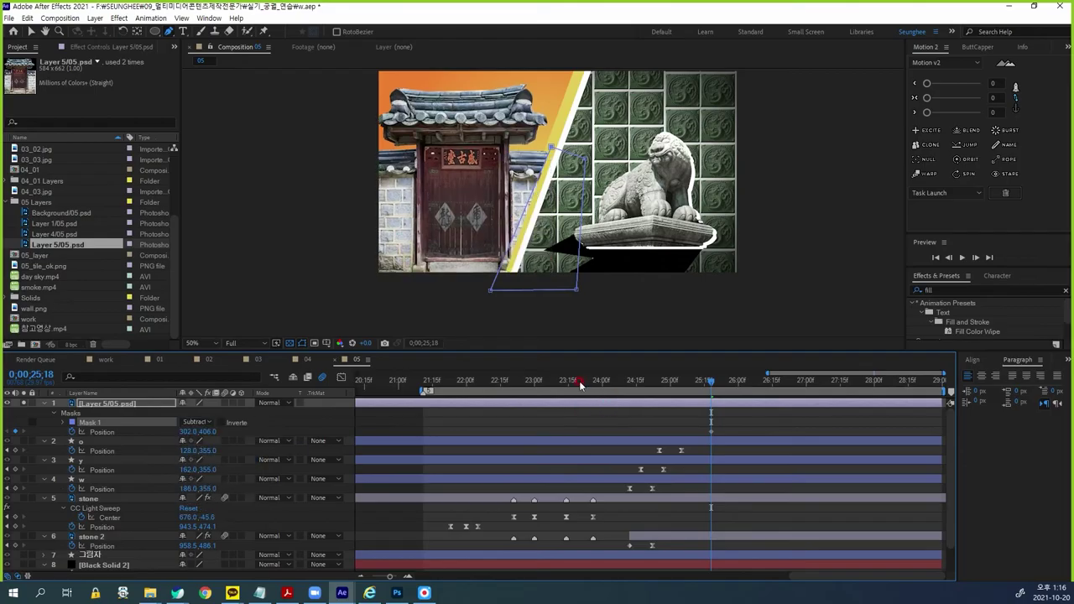
Step: Adjust the mask's lower-left vertex so the cut edge of the gate follows the yellow stripe more closely
left_click(31, 31)
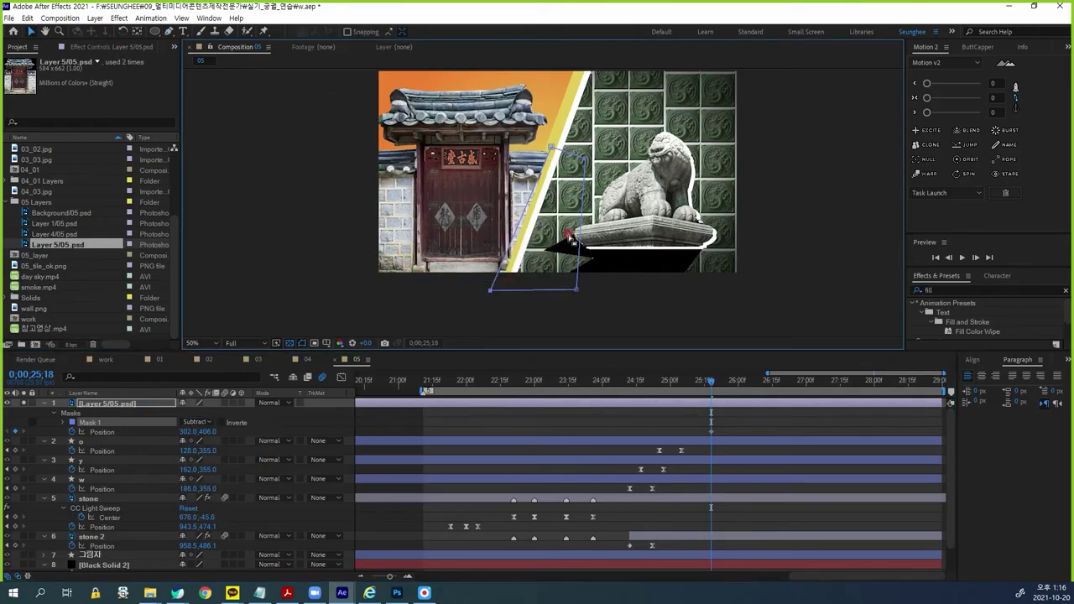
scroll(579, 235, "up", 2)
scroll(542, 281, "up", 1)
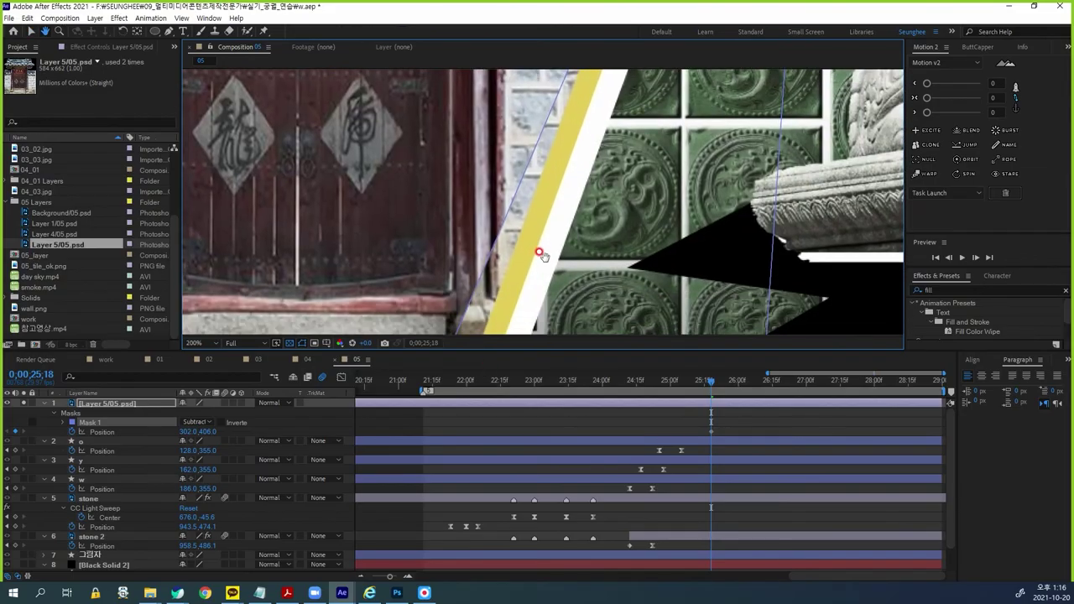
scroll(537, 252, "down", 3)
left_click_drag(517, 244, 524, 243)
left_click_drag(634, 255, 602, 311)
Step: Add a gate Position keyframe of -330.0, 406.0 at 0;00;25;12, ease both Position keyframes, and preview the slide-in
left_click(120, 405)
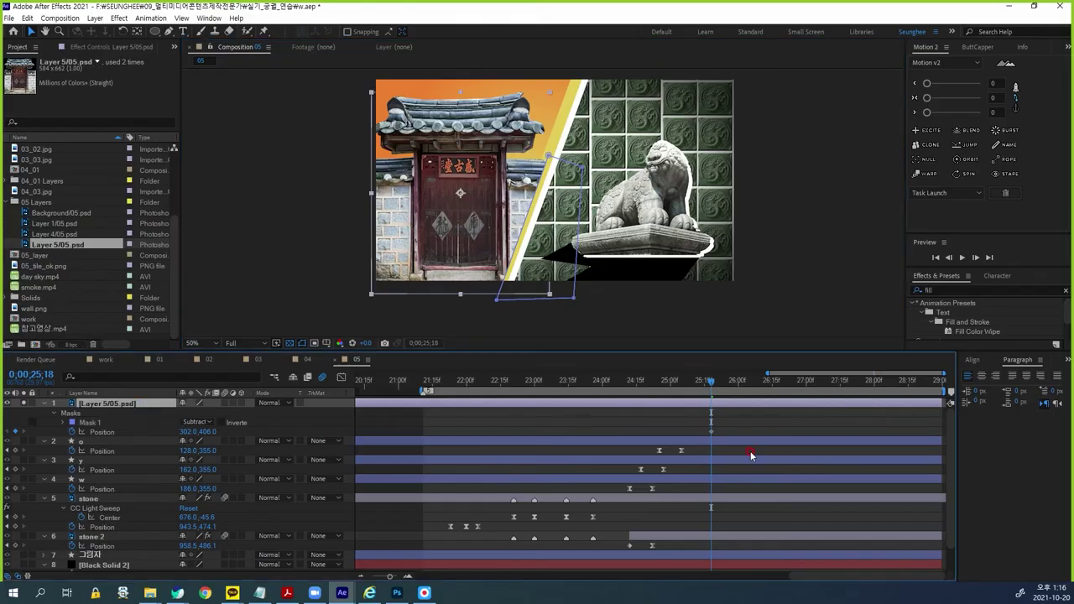
left_click_drag(710, 382, 698, 383)
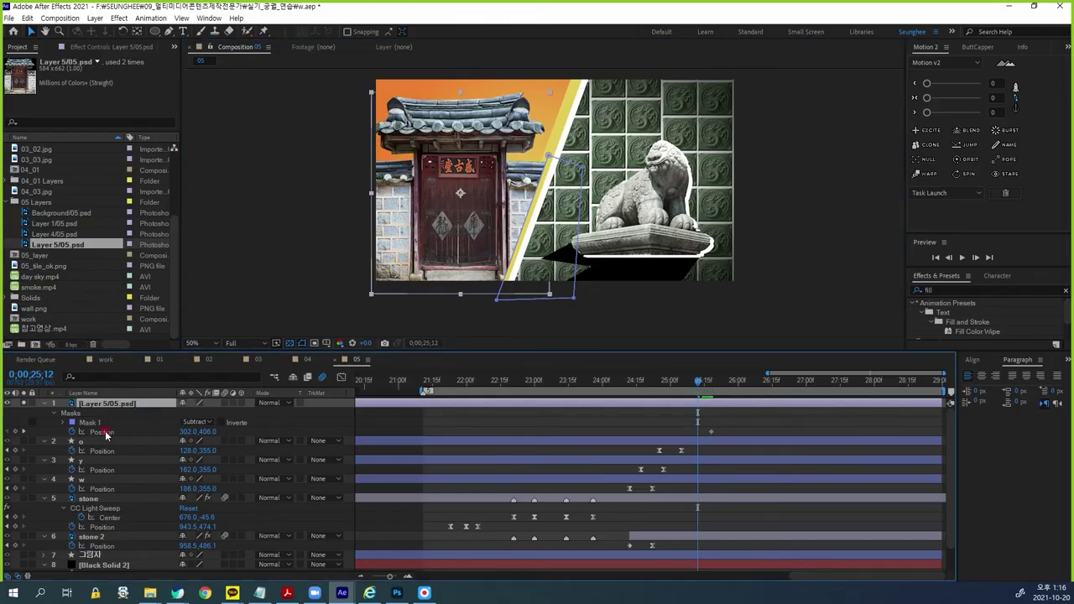
left_click_drag(186, 432, 11, 432)
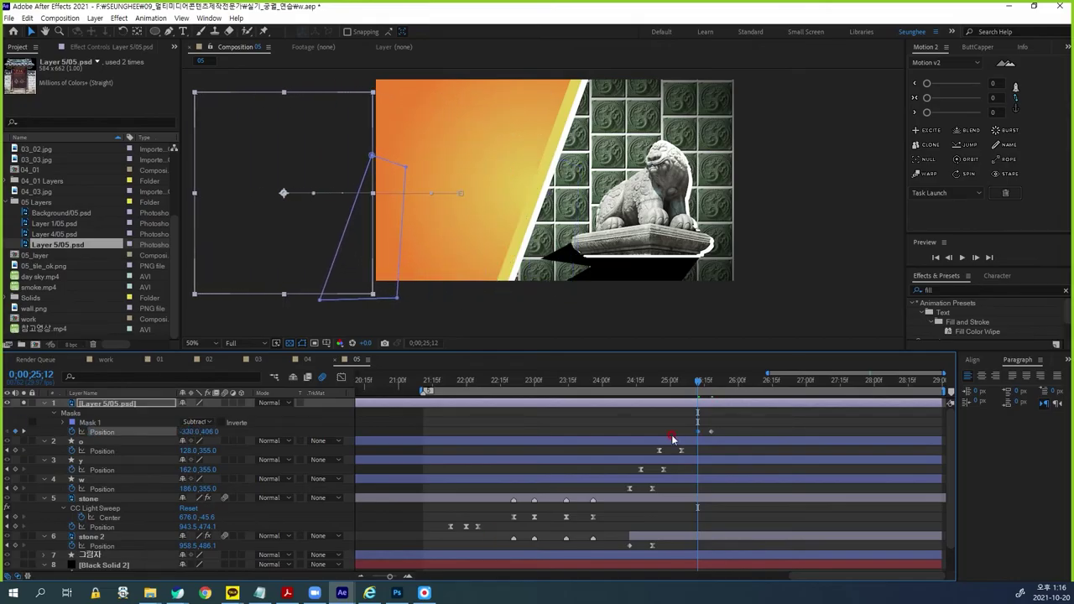
left_click_drag(723, 430, 691, 436)
left_click(745, 397)
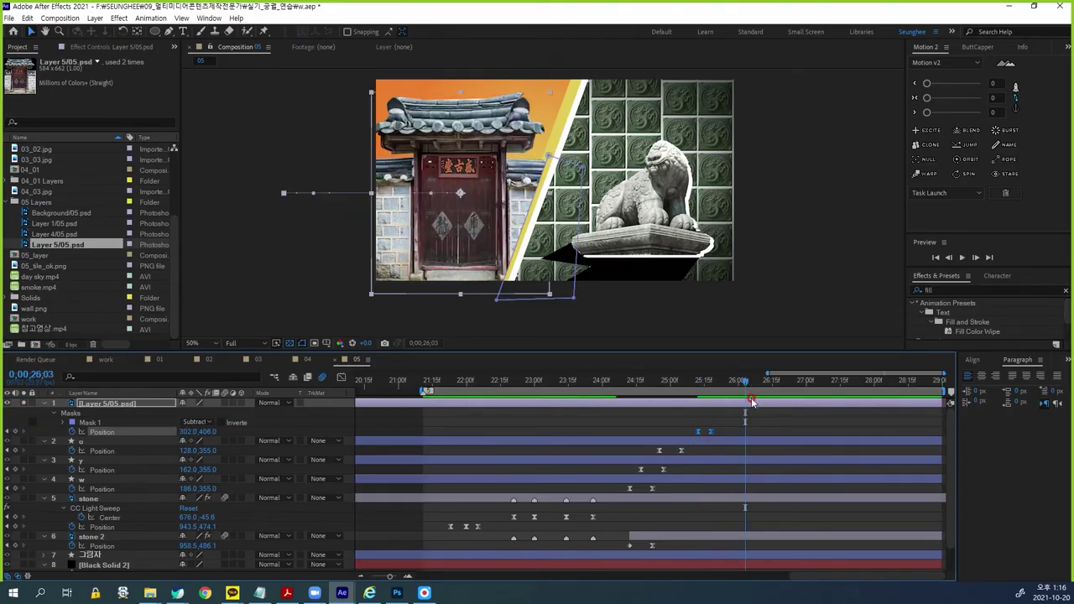
left_click(712, 397)
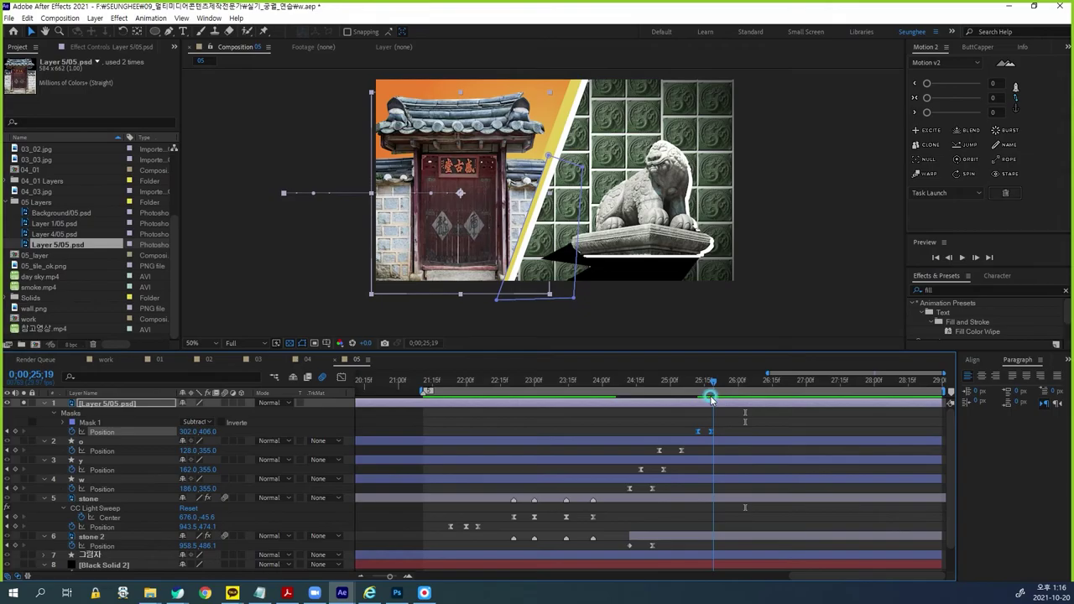
Step: Switch to the exam PDF in Acrobat Reader, examine the gate in section 05's third reference image, and return to After Effects
left_click(286, 593)
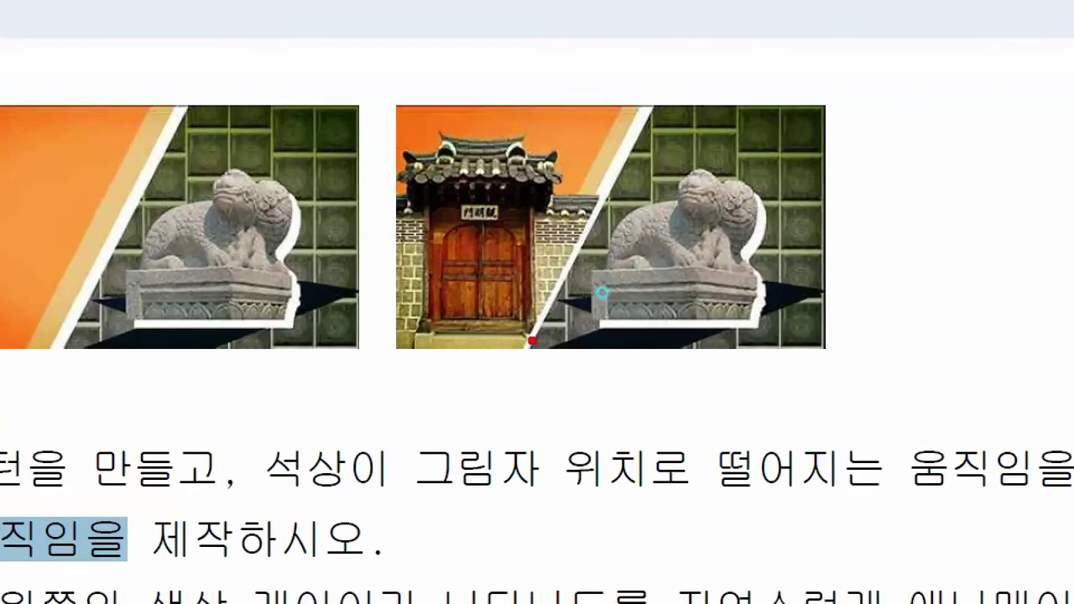
mouse_move(532, 341)
left_mouse_down()
mouse_move(433, 147)
mouse_move(555, 245)
mouse_move(551, 366)
mouse_move(507, 375)
mouse_move(569, 522)
left_mouse_up()
mouse_move(464, 407)
left_mouse_down()
mouse_move(484, 329)
mouse_move(549, 319)
left_mouse_up()
left_click(601, 495)
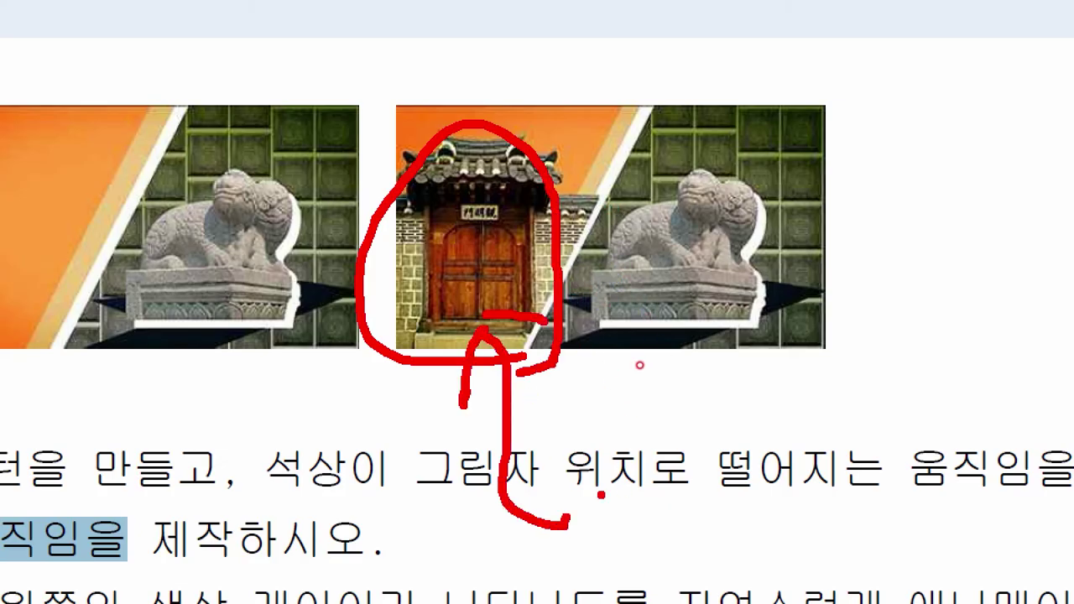
key("ctrl+z")
key("Escape")
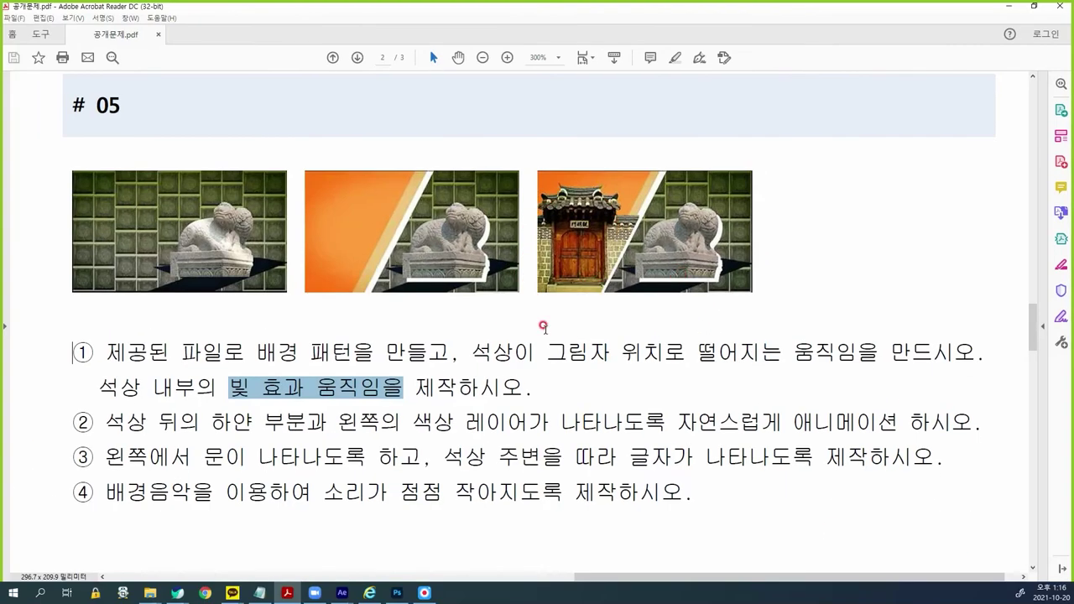
left_click(1013, 7)
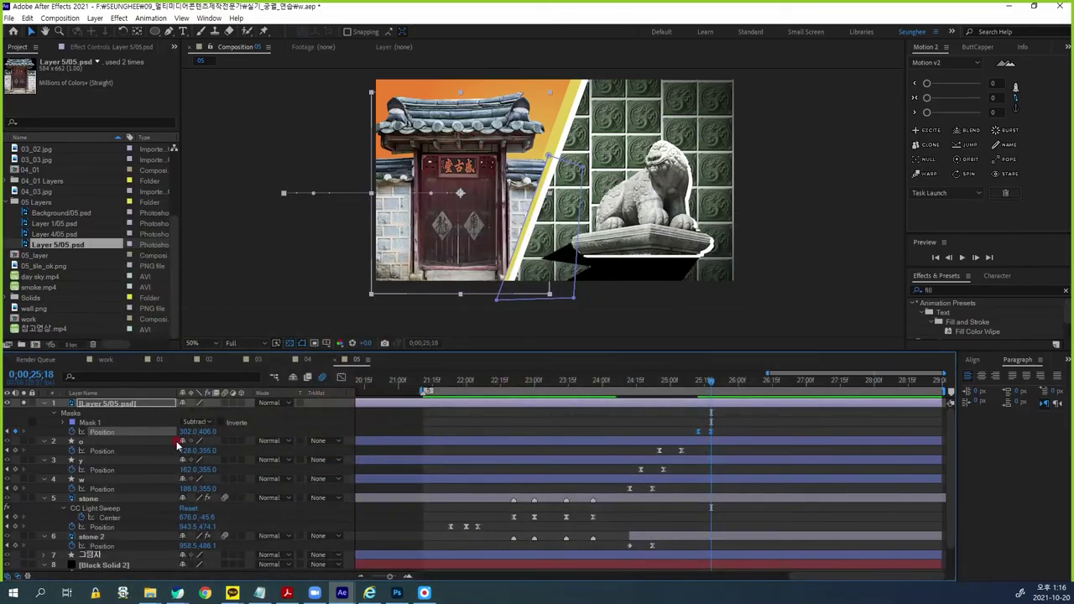
Step: Find the Hue/Saturation effect by searching for "hue" and apply it to the gate layer Layer 5/05.psd
left_click(123, 405)
left_click(124, 47)
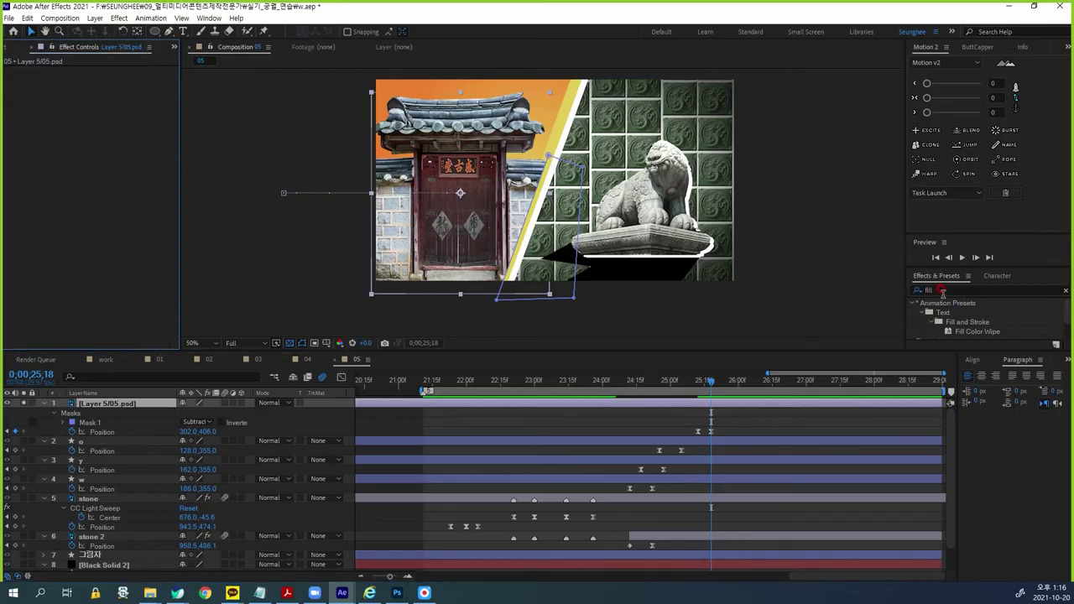
left_click(943, 291)
type("hue")
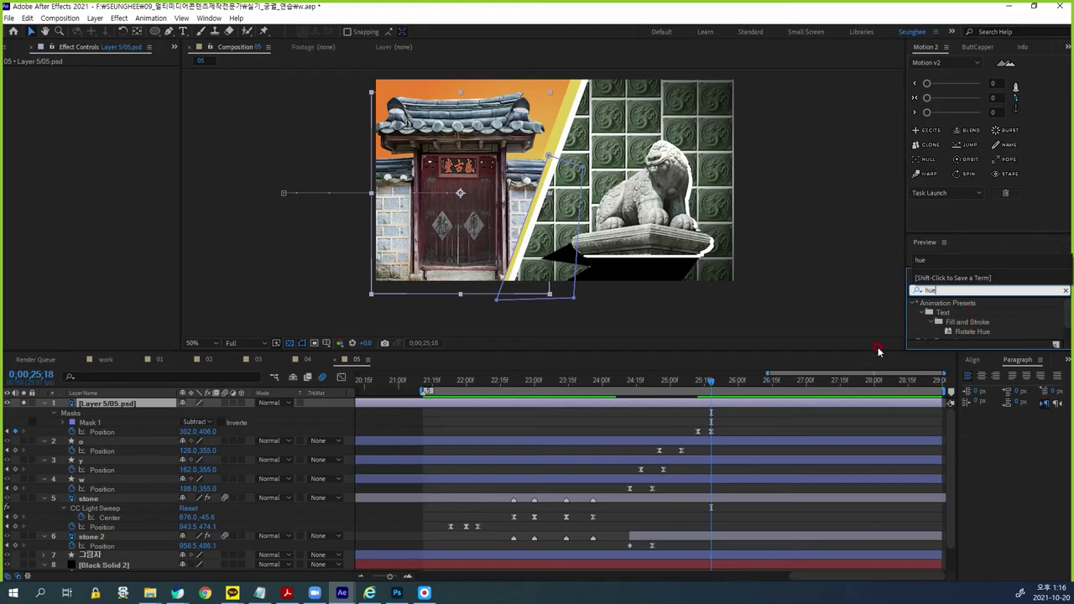
left_click_drag(873, 345, 888, 423)
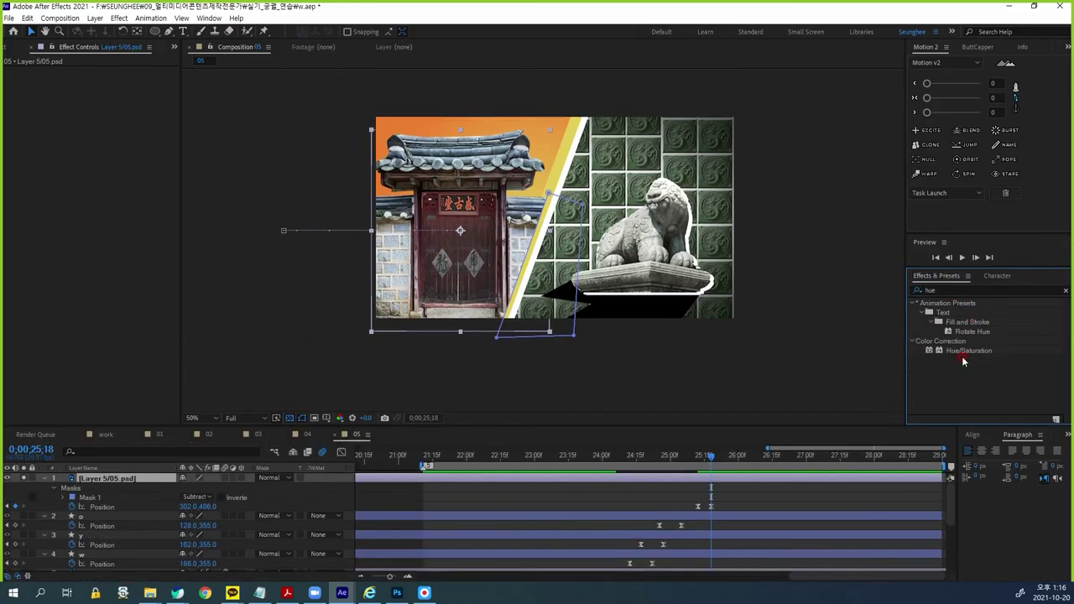
left_click_drag(959, 356, 116, 482)
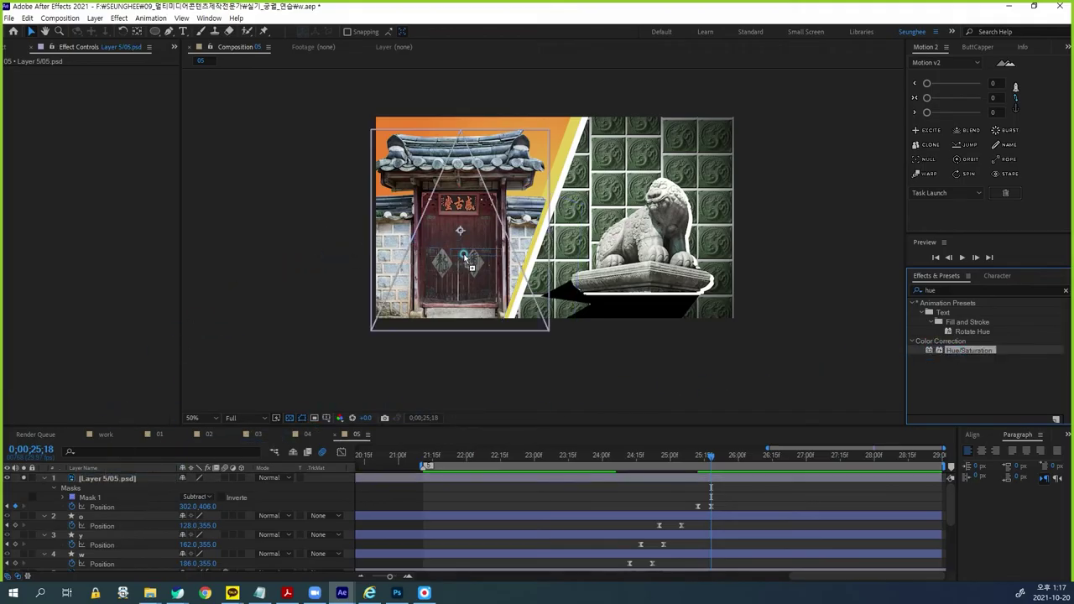
left_click_drag(464, 256, 77, 188)
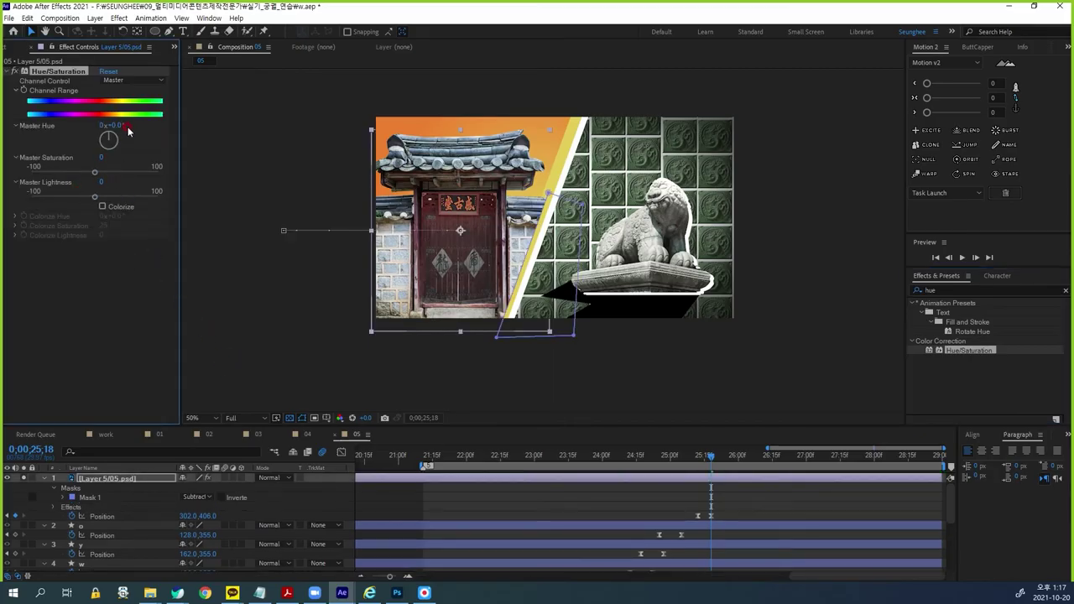
Step: Set the gate's Master Hue to 27° and enlarge the timeline area again
left_click_drag(114, 123, 139, 127)
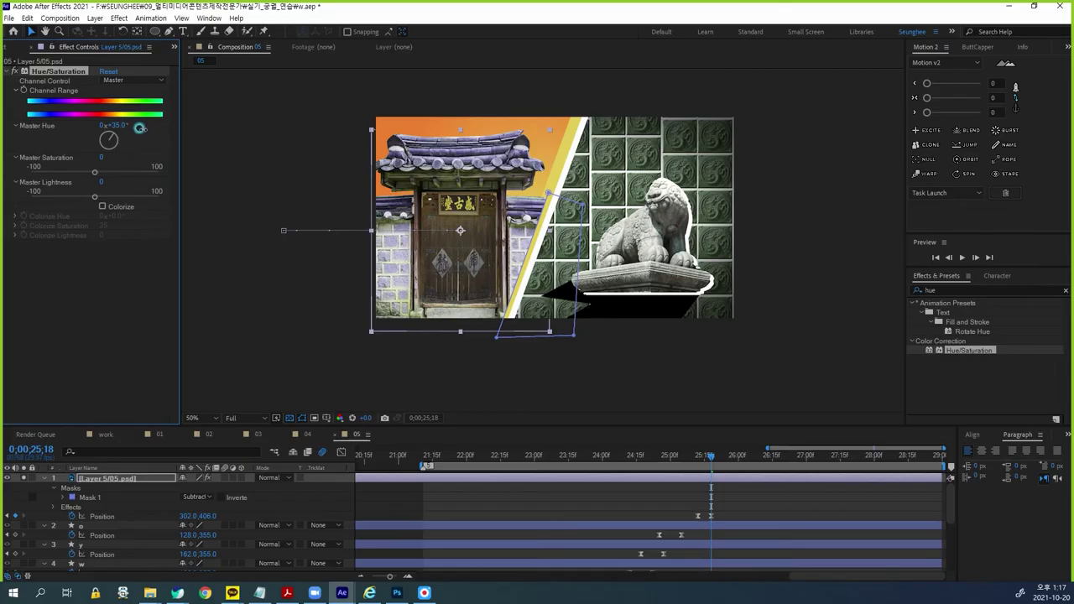
left_click_drag(108, 139, 90, 126)
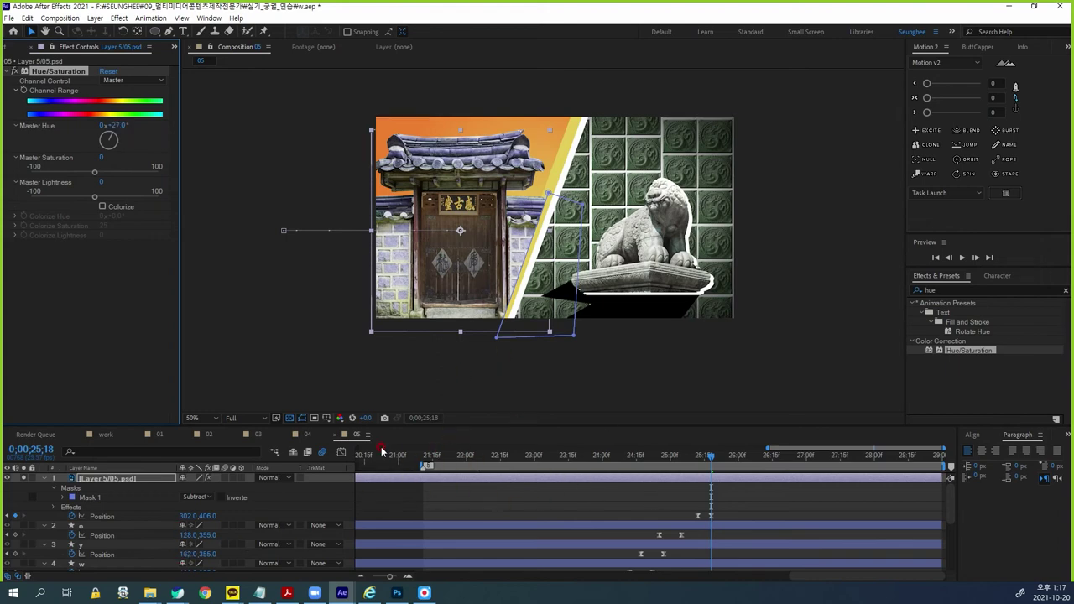
left_click_drag(402, 421, 402, 346)
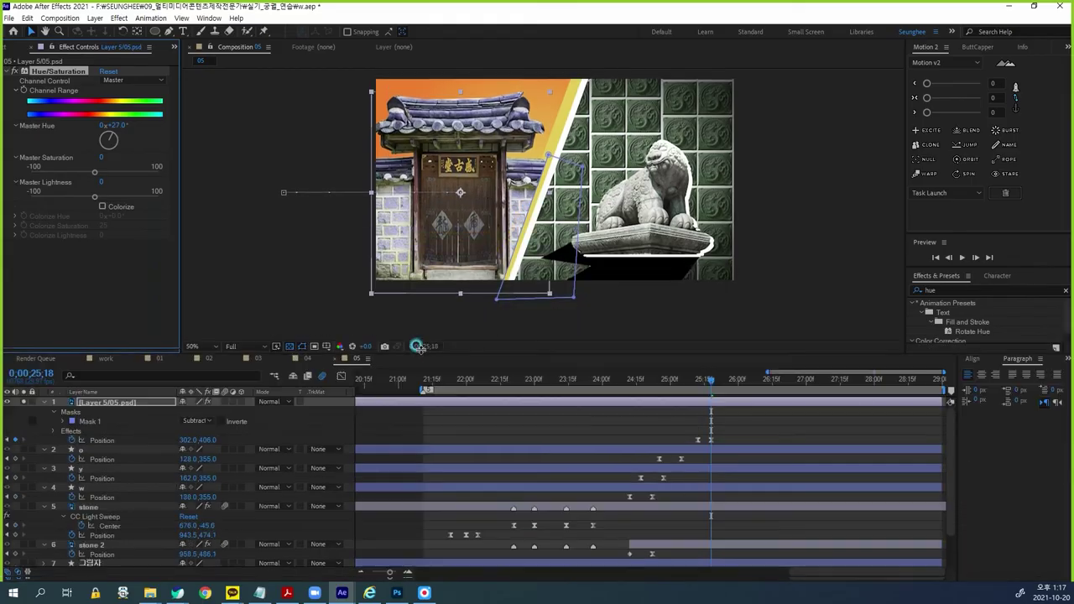
Step: Collapse the expanded properties of all layers in composition 05 and clear the layer selection
left_click(523, 436)
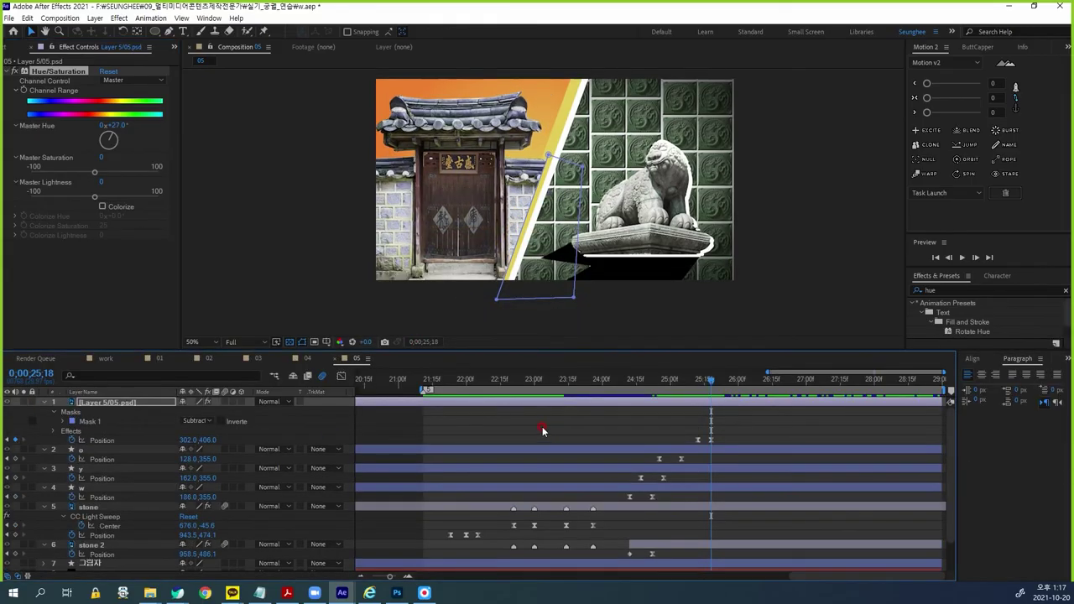
key("ctrl+a")
key("u")
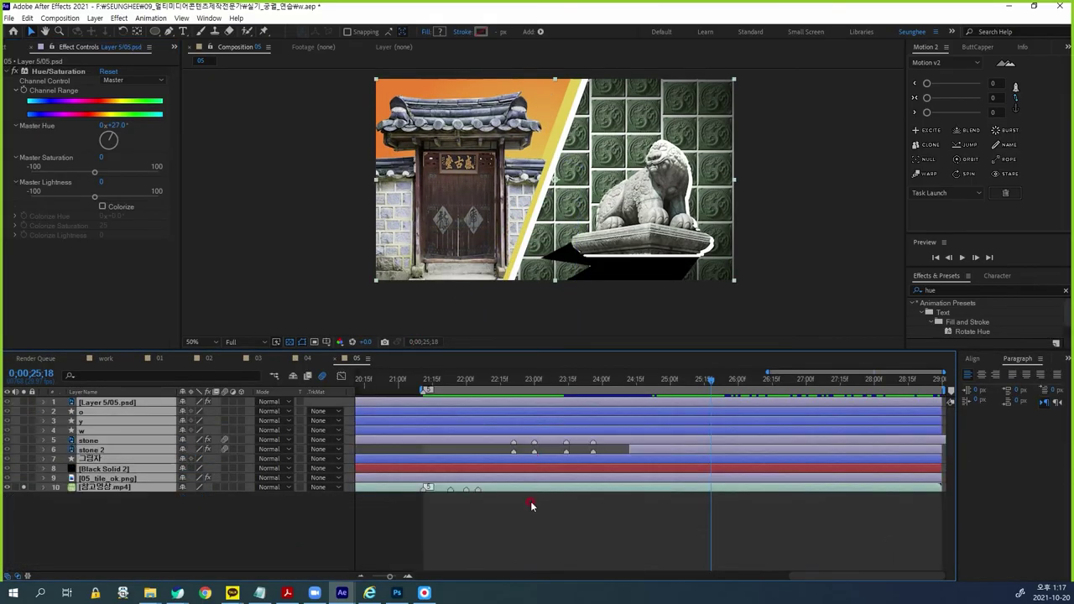
left_click(553, 525)
Step: At 0;00;27;19, add a text layer reading "아름다운 우리나라 궁궐" across the base of the stone lion
left_click_drag(712, 383, 844, 392)
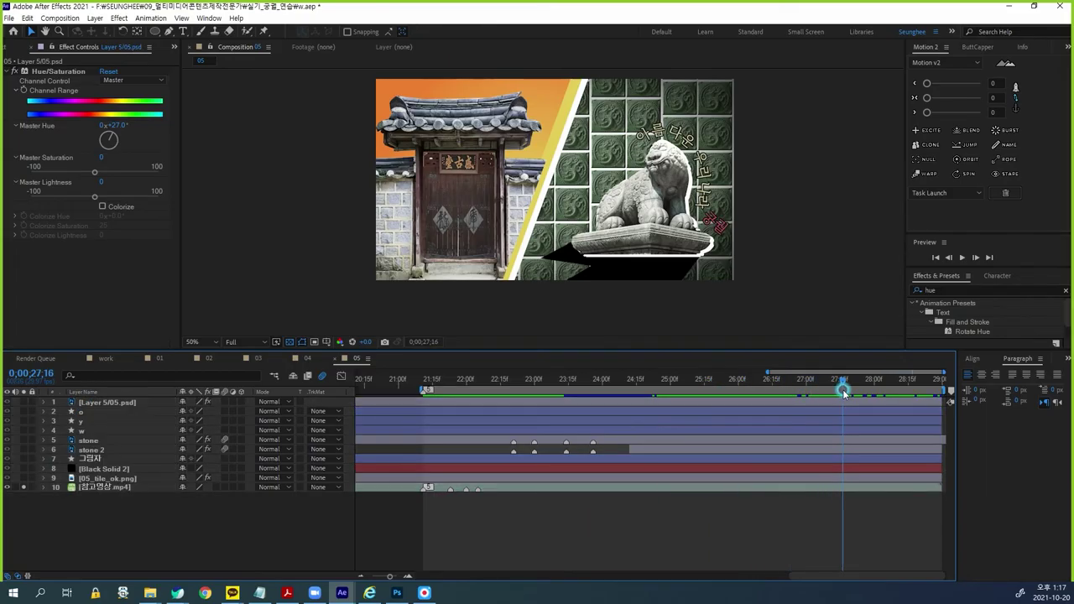
mouse_move(844, 392)
left_mouse_down()
mouse_move(818, 390)
mouse_move(850, 388)
left_mouse_up()
left_click_drag(769, 252, 741, 268)
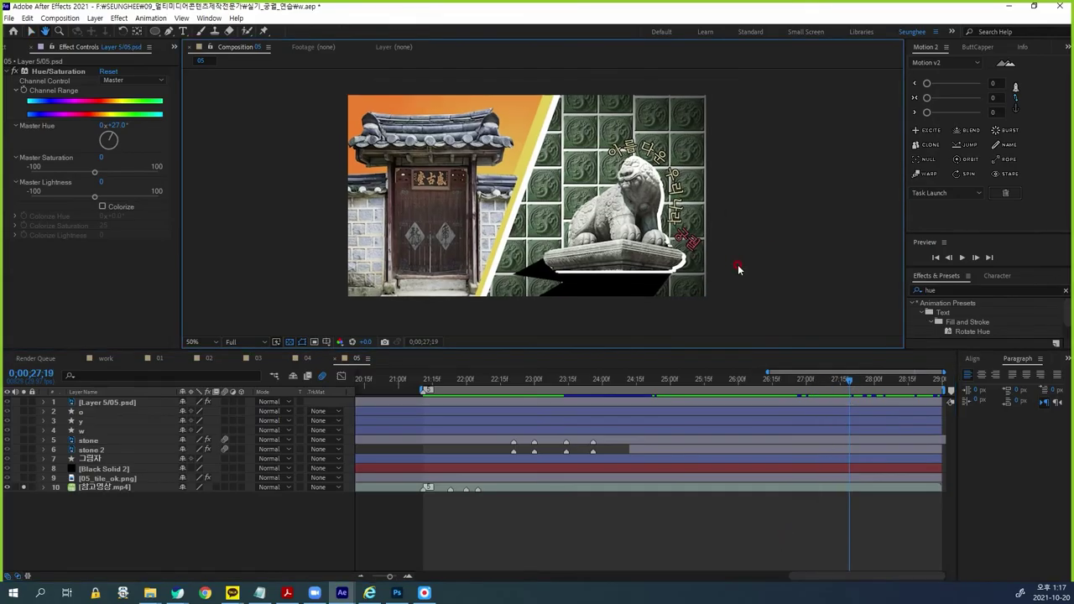
left_click(181, 32)
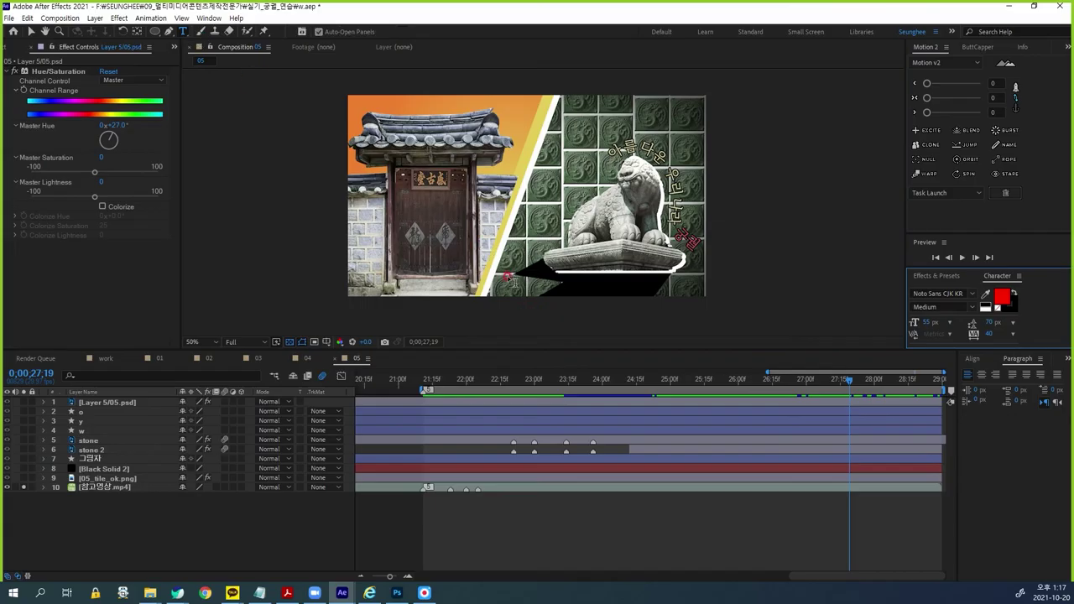
left_click(555, 321)
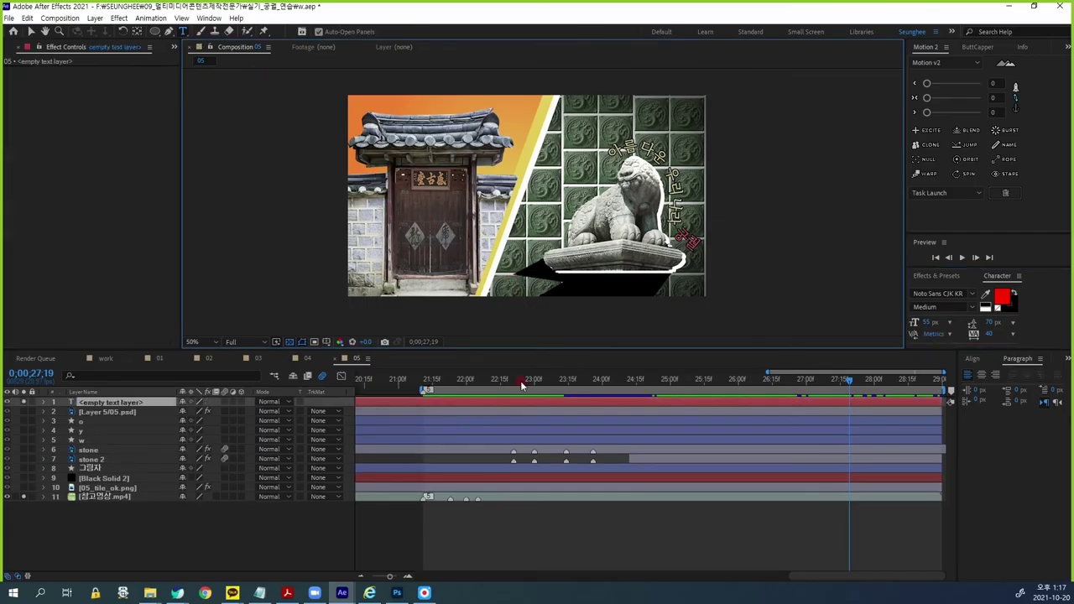
type("아름다운 우리나라 궁")
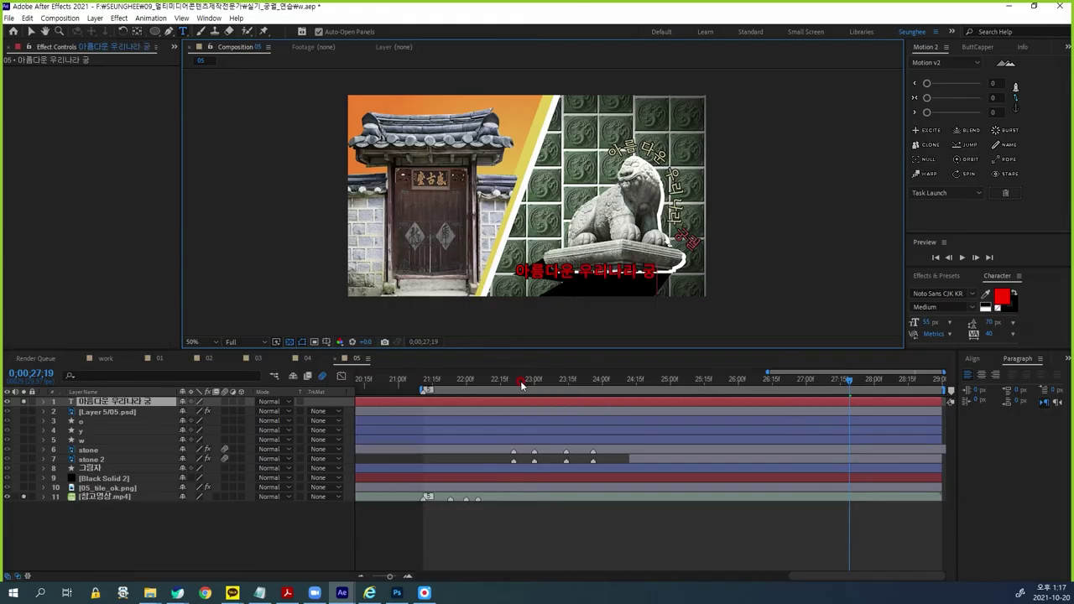
type("궐")
Step: Fill the whole "아름다운 우리나라 궁궐" text with the pale yellow sampled from the reference lettering above the lion
left_click_drag(517, 267, 669, 262)
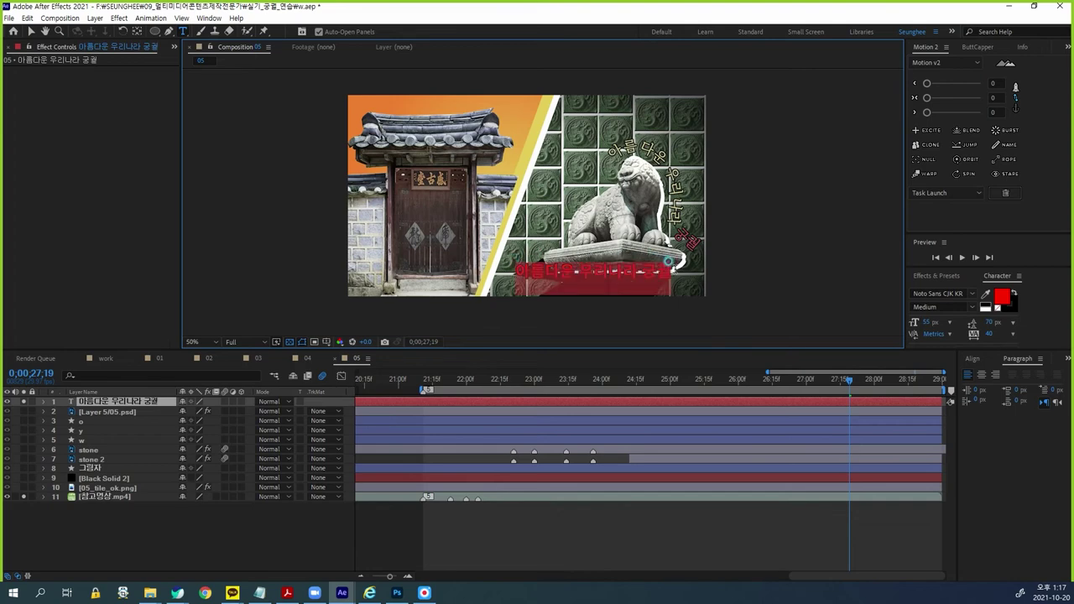
left_click(987, 295)
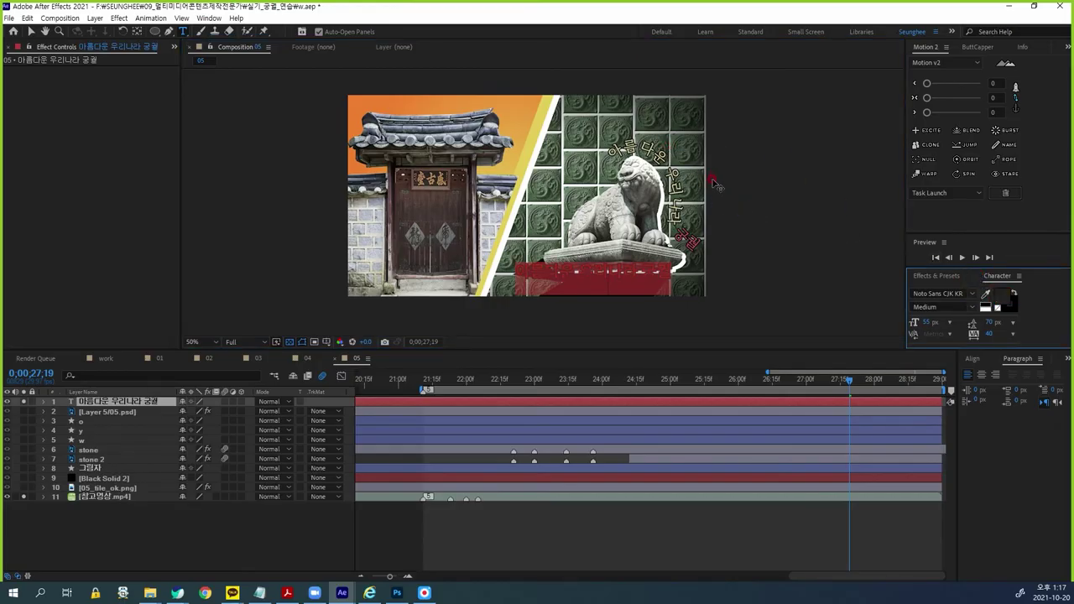
scroll(774, 182, "up", 4)
left_click_drag(423, 253, 402, 298)
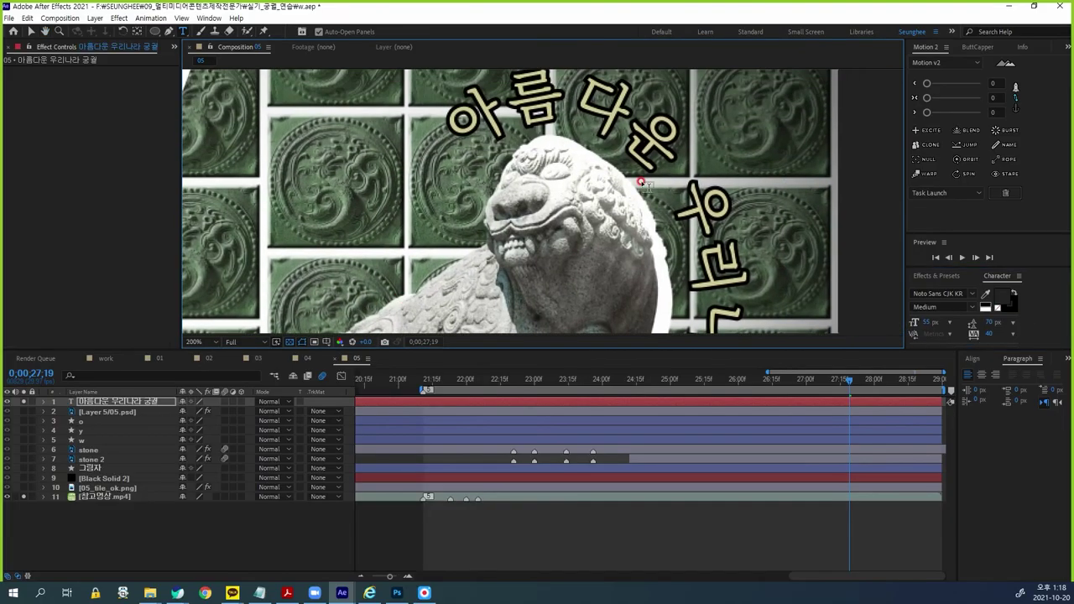
left_click_drag(640, 176, 599, 223)
left_click(986, 295)
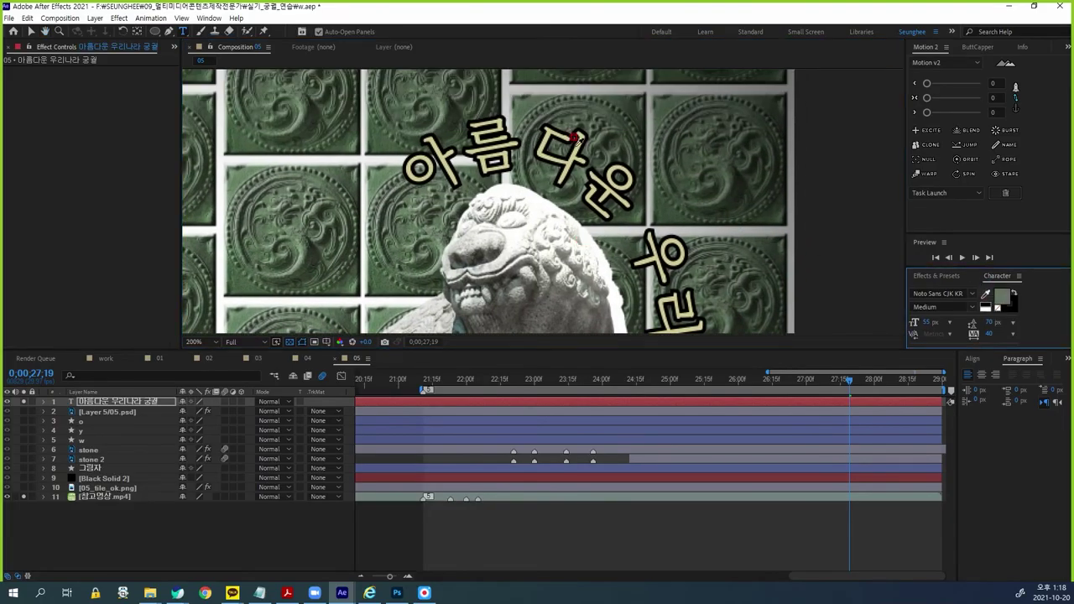
left_click(546, 134)
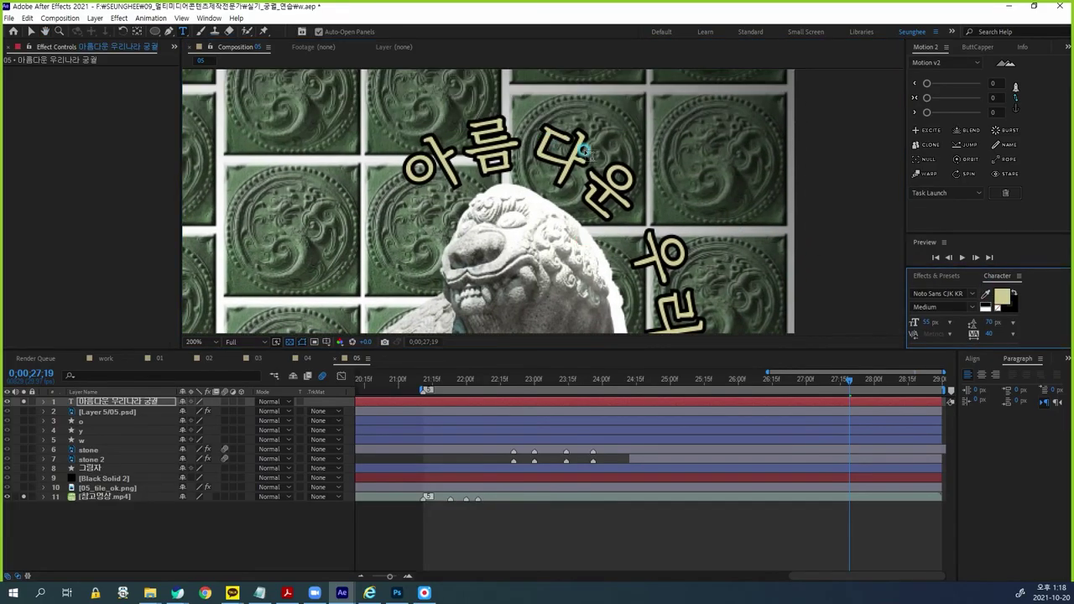
left_click(133, 406)
Step: Recolour only the word "궁궐" in the text layer with the pinkish red sampled from the same word in the reference lettering
left_click_drag(710, 205, 597, 50)
scroll(635, 247, "down", 2)
left_click_drag(604, 246, 623, 211)
scroll(607, 246, "up", 1)
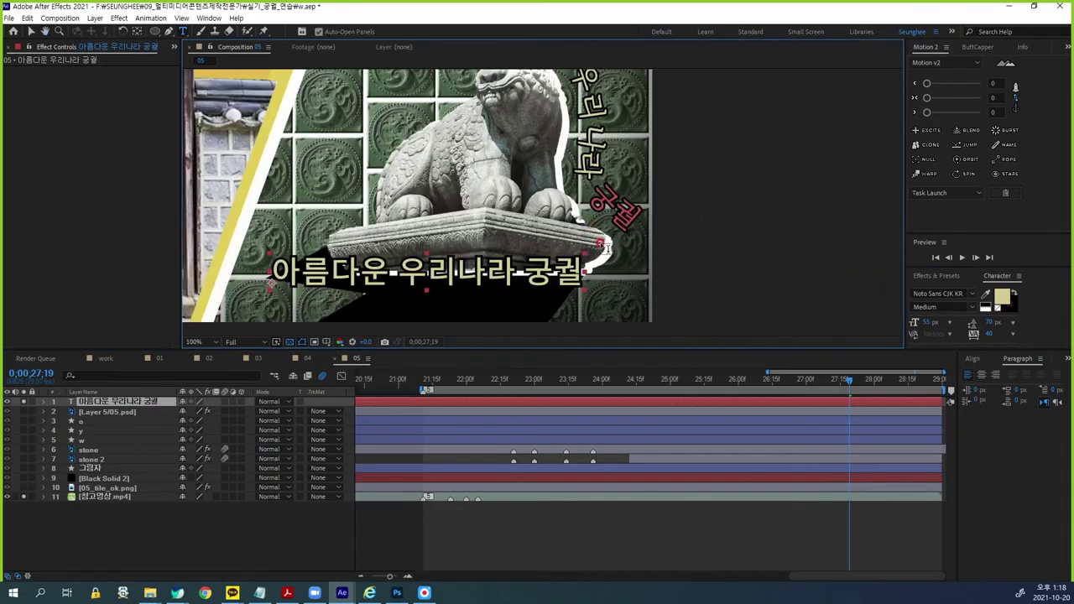
scroll(606, 246, "up", 3)
scroll(587, 252, "down", 1)
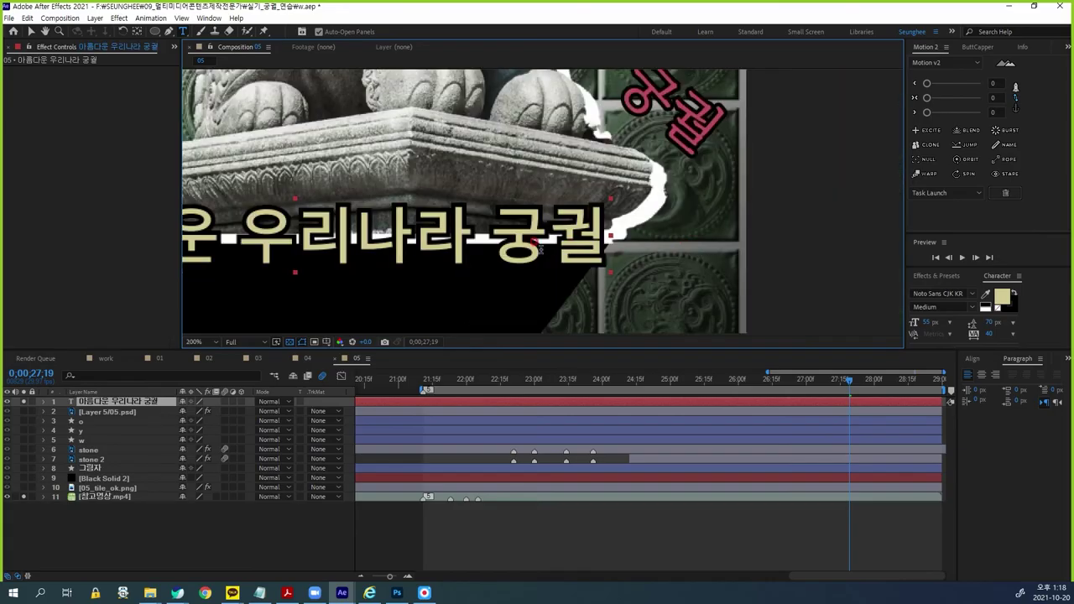
left_click_drag(502, 225, 610, 242)
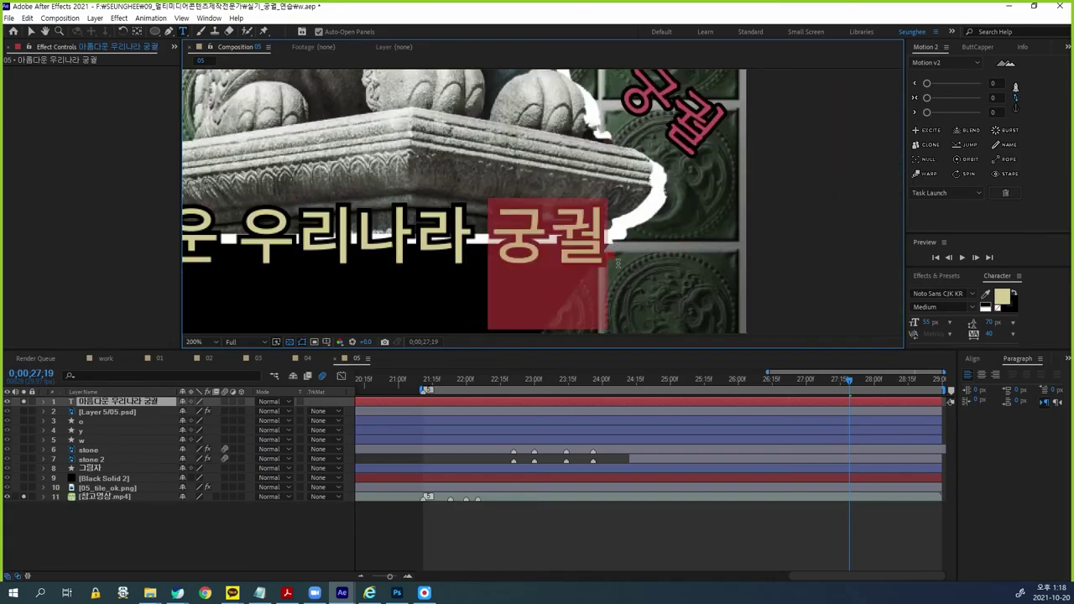
left_click(987, 295)
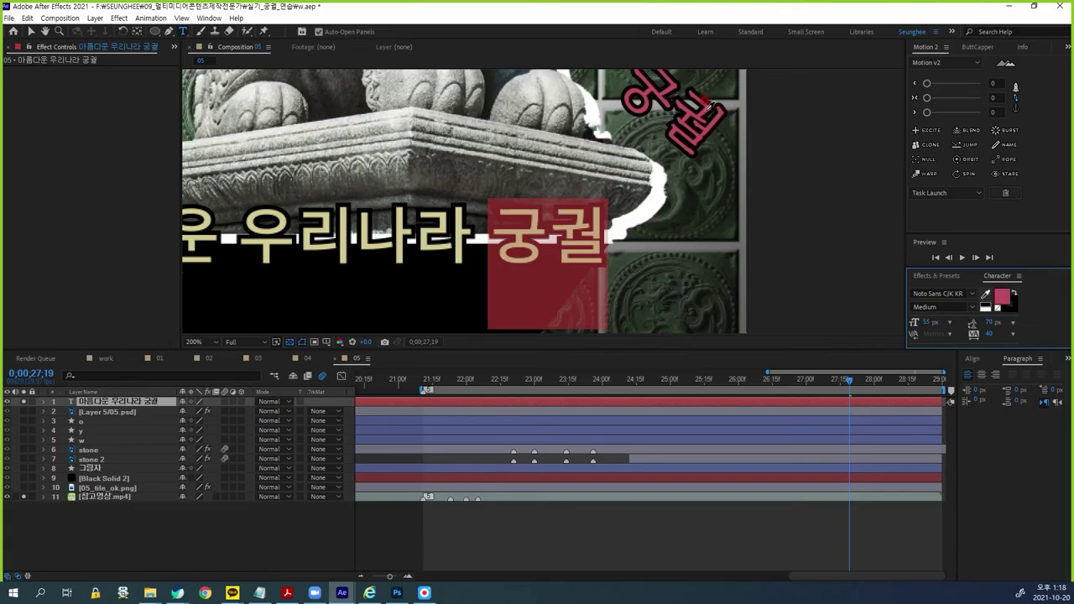
left_click(707, 104)
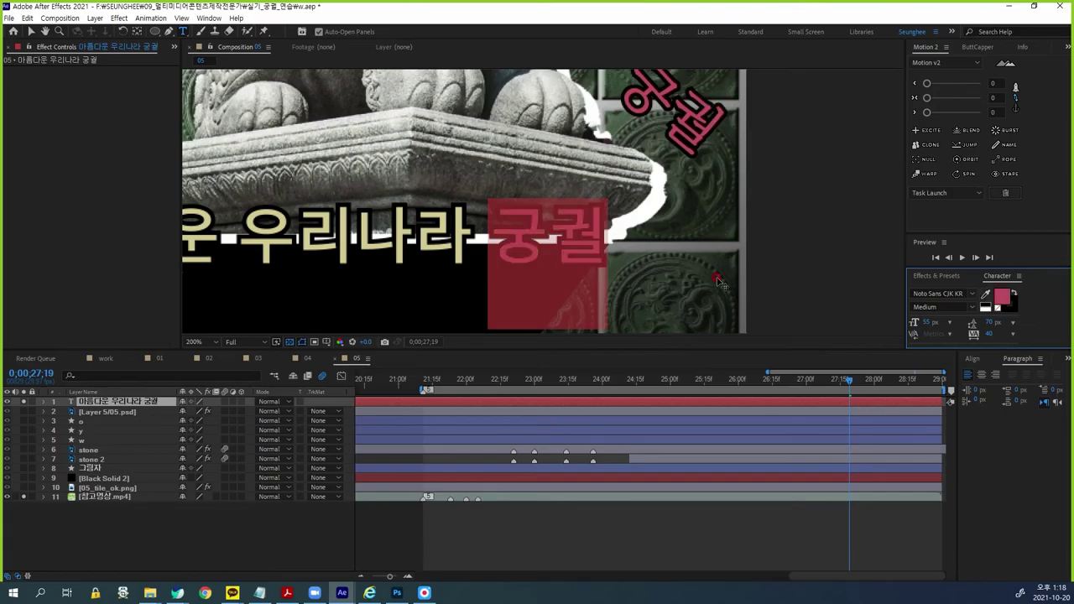
left_click(143, 406)
Step: Set the whole text layer's font to NanumMyeongjo in the Bold style
left_click_drag(724, 214, 782, 302)
scroll(735, 250, "down", 2)
scroll(591, 216, "up", 1)
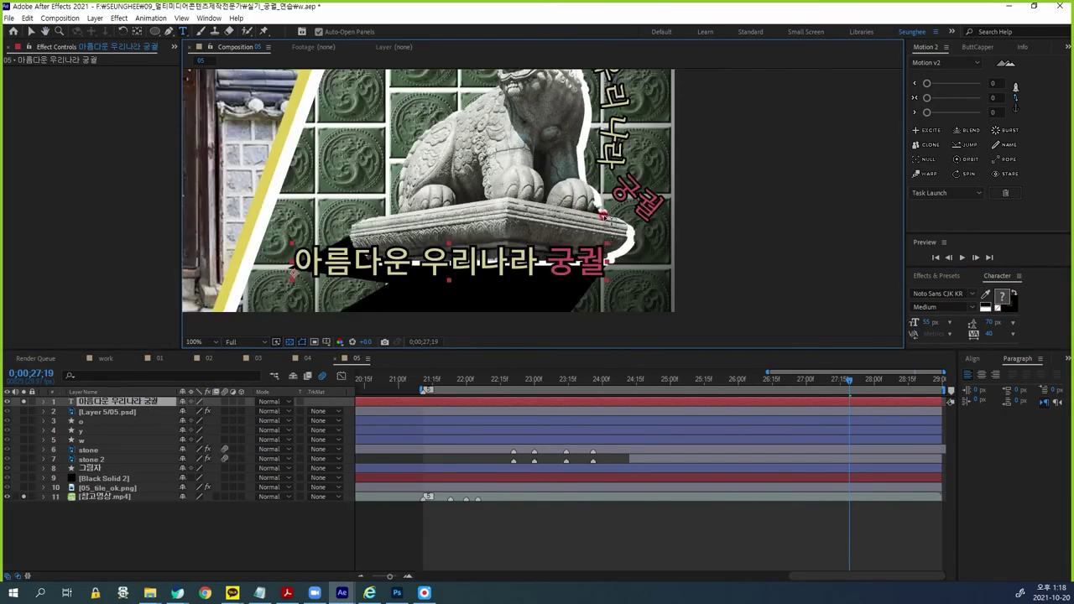
left_click_drag(604, 216, 657, 247)
double_click(348, 293)
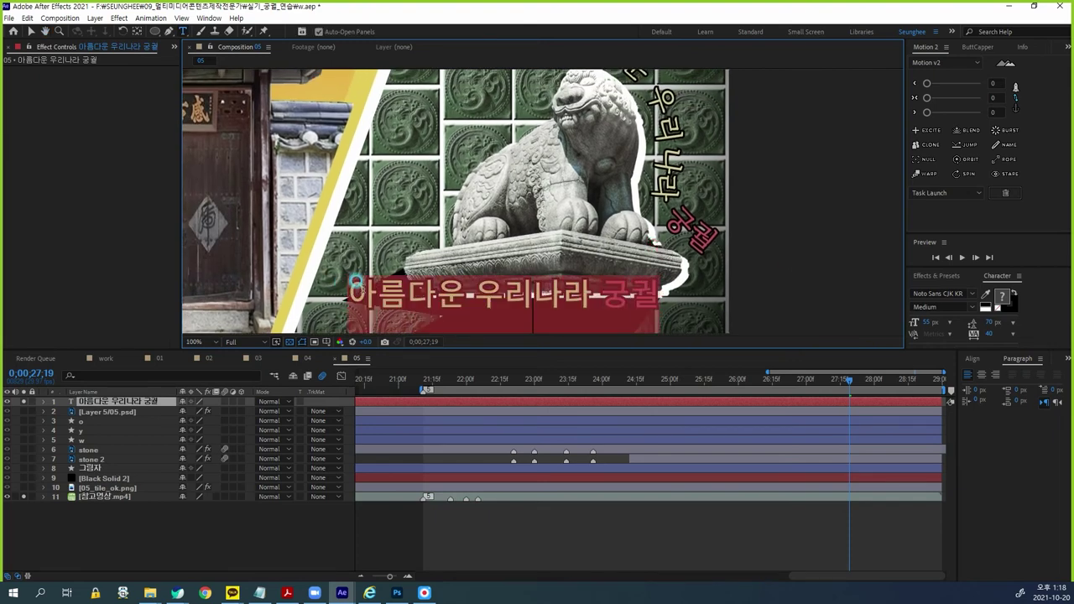
left_click(942, 294)
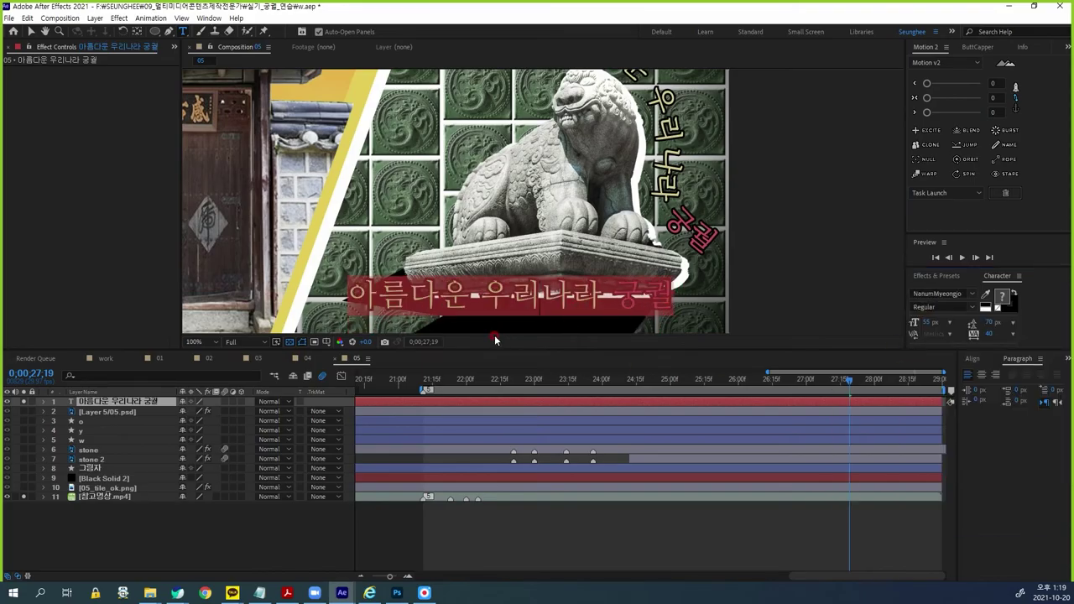
left_click(134, 403)
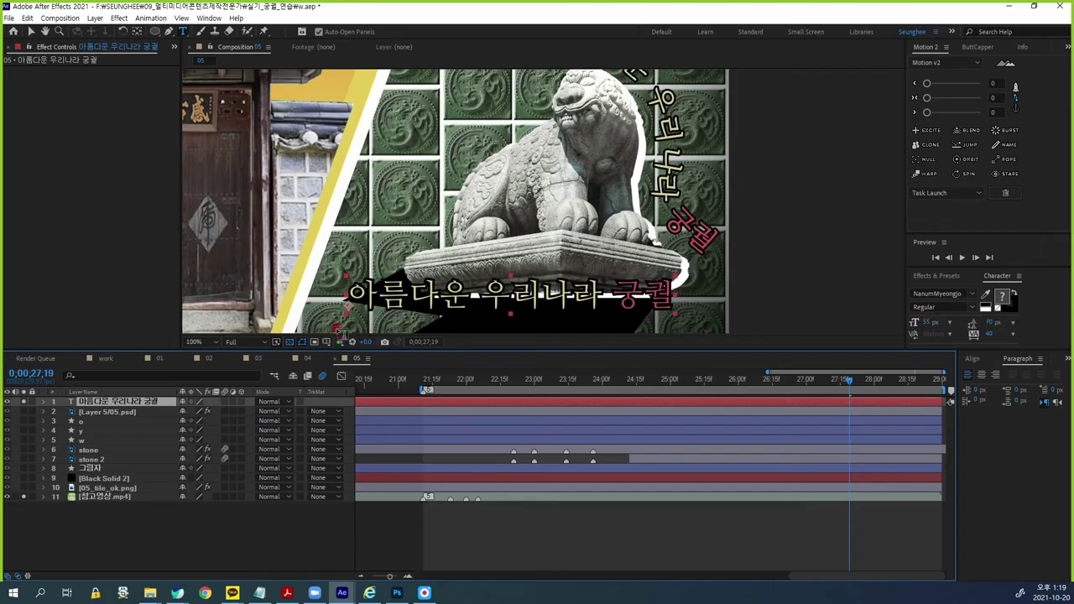
left_click(969, 307)
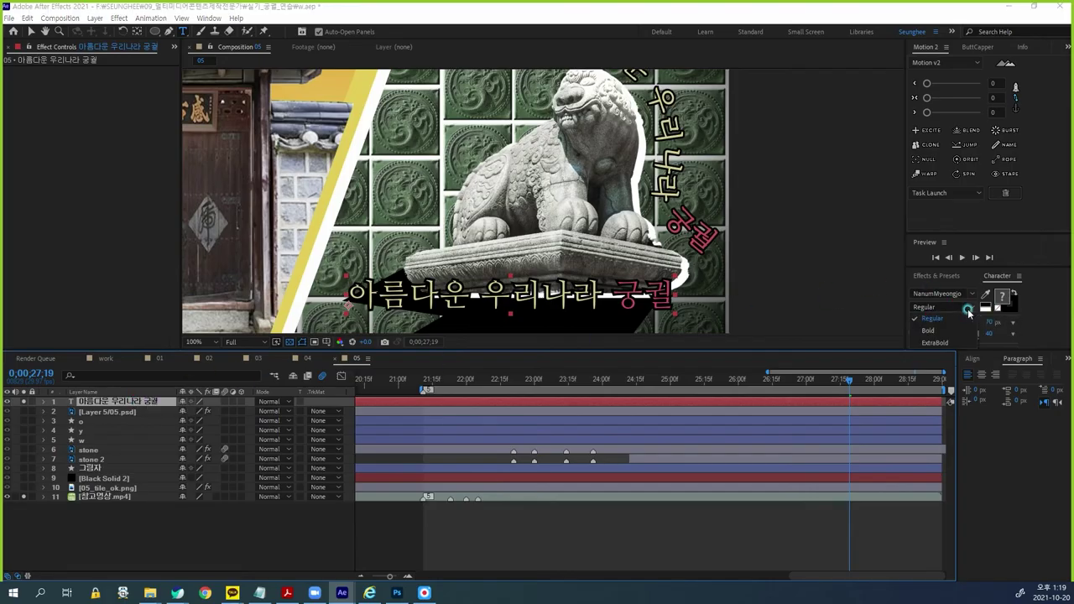
left_click(935, 331)
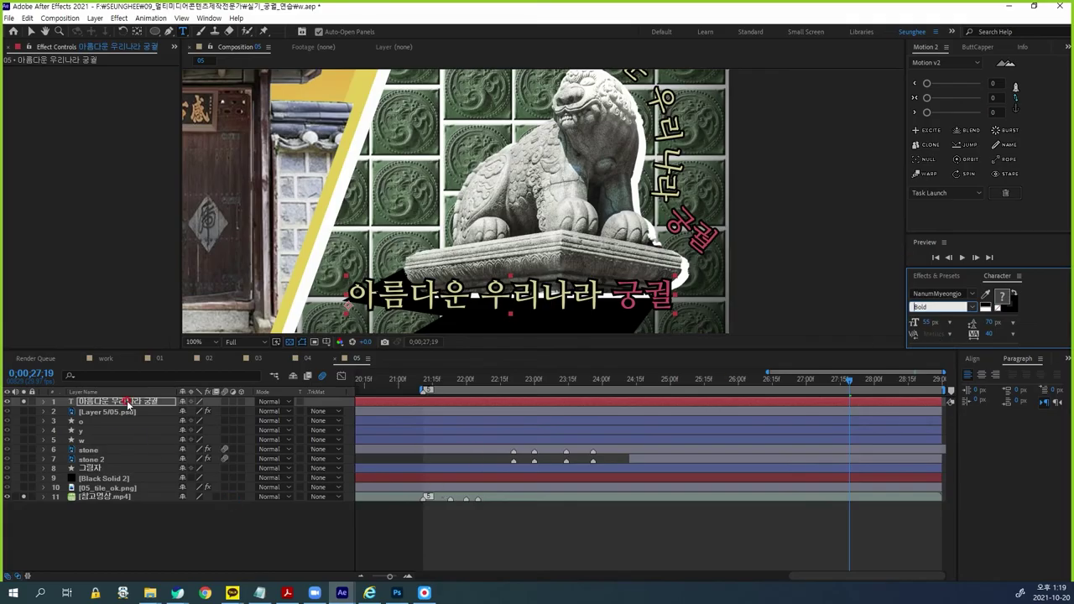
left_click(165, 402)
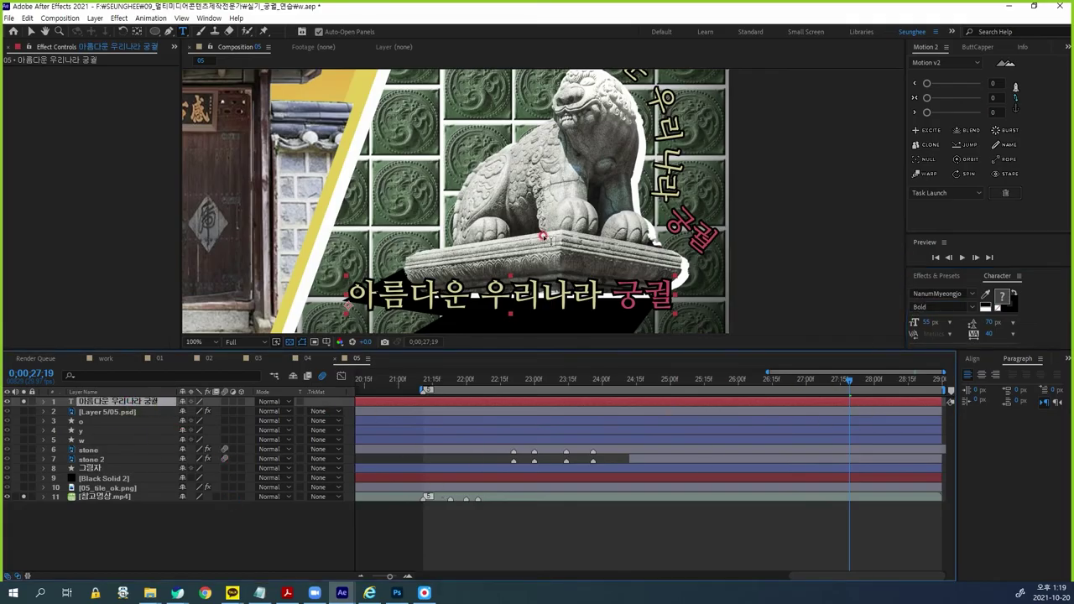
Step: Draw an open Pen tool mask on the text layer, following the reference lettering over the lion's head and down to "궁궐"
scroll(671, 242, "down", 2)
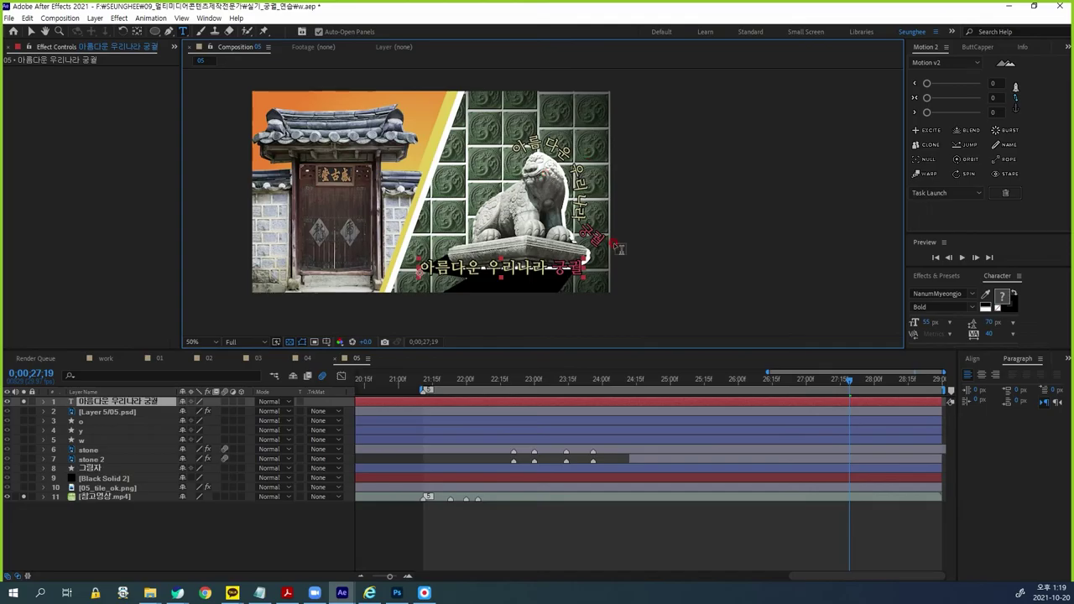
scroll(613, 243, "up", 2)
left_click(30, 32)
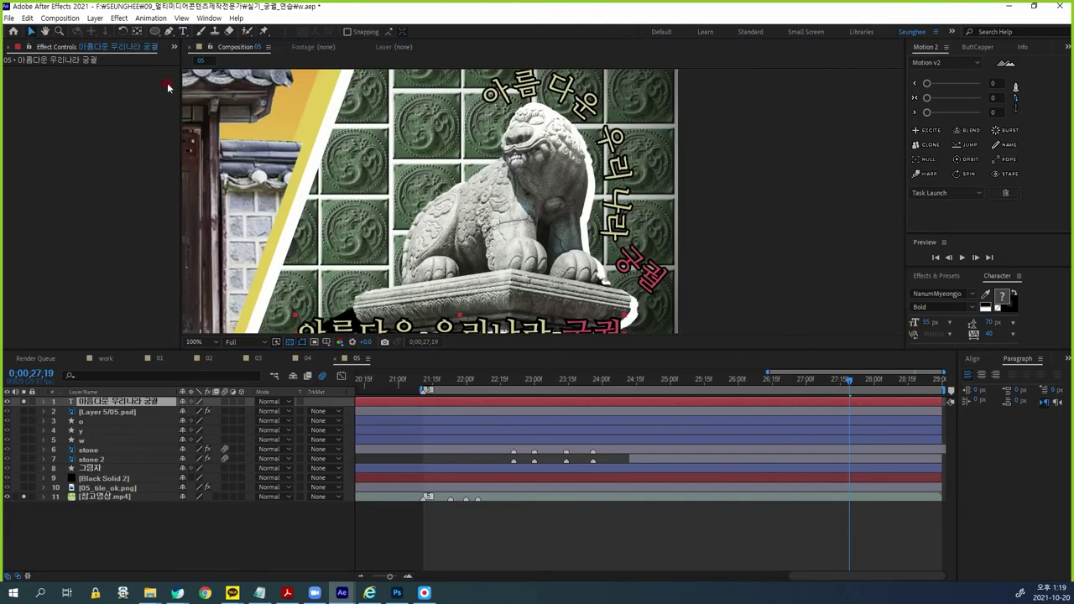
left_click(168, 31)
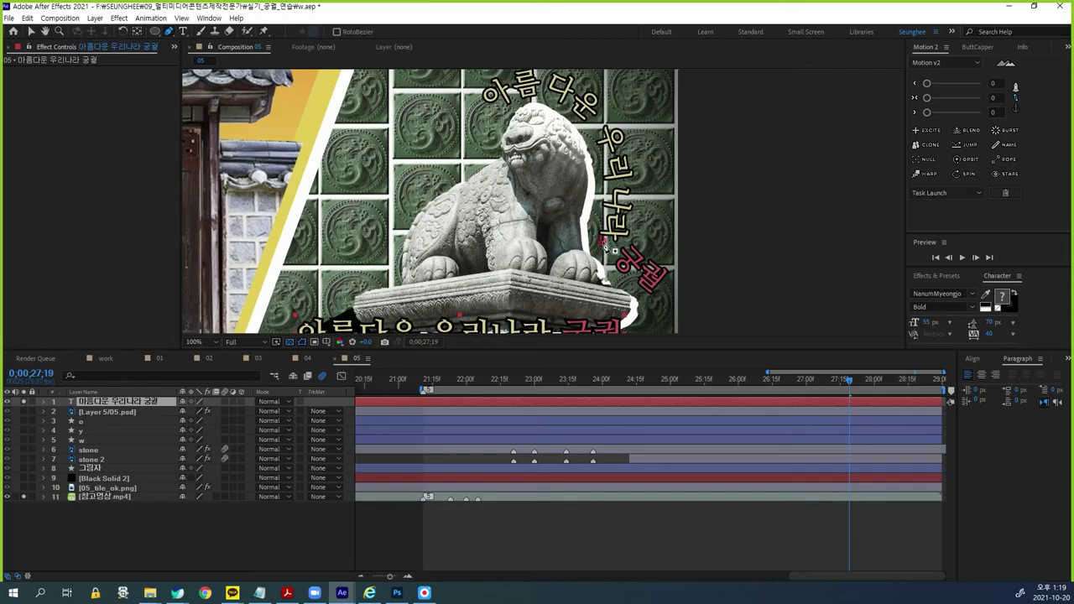
left_click(495, 113)
left_click_drag(528, 91, 547, 95)
left_click_drag(602, 136, 610, 171)
left_click(603, 229)
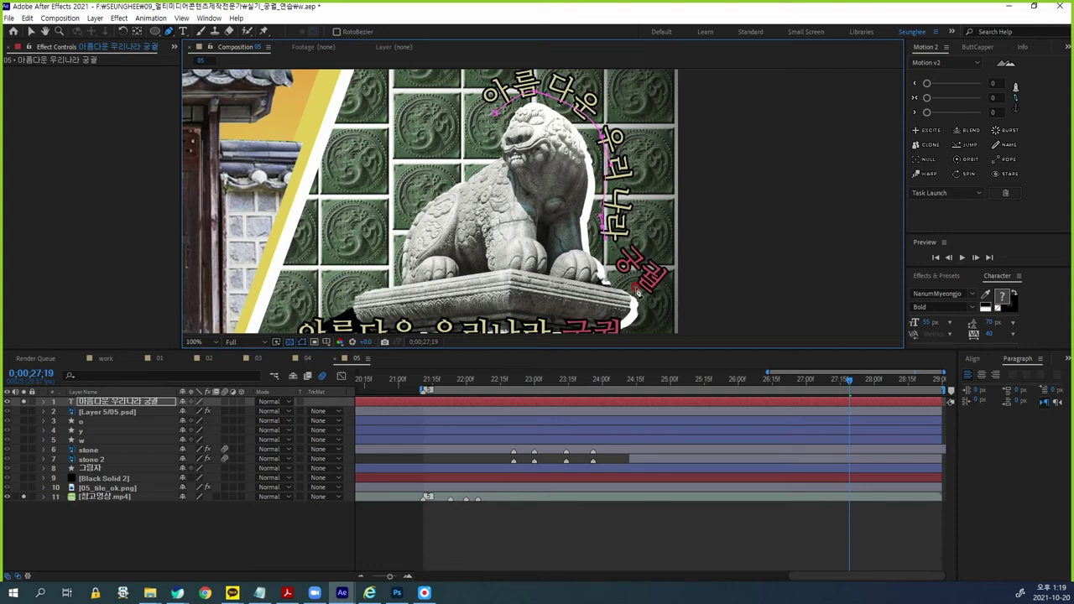
left_click_drag(646, 293, 681, 313)
left_click_drag(647, 292, 609, 271)
left_click(147, 408)
Step: Set the text layer's Path option to Mask 1 so the lettering follows the drawn curve
left_click(43, 401)
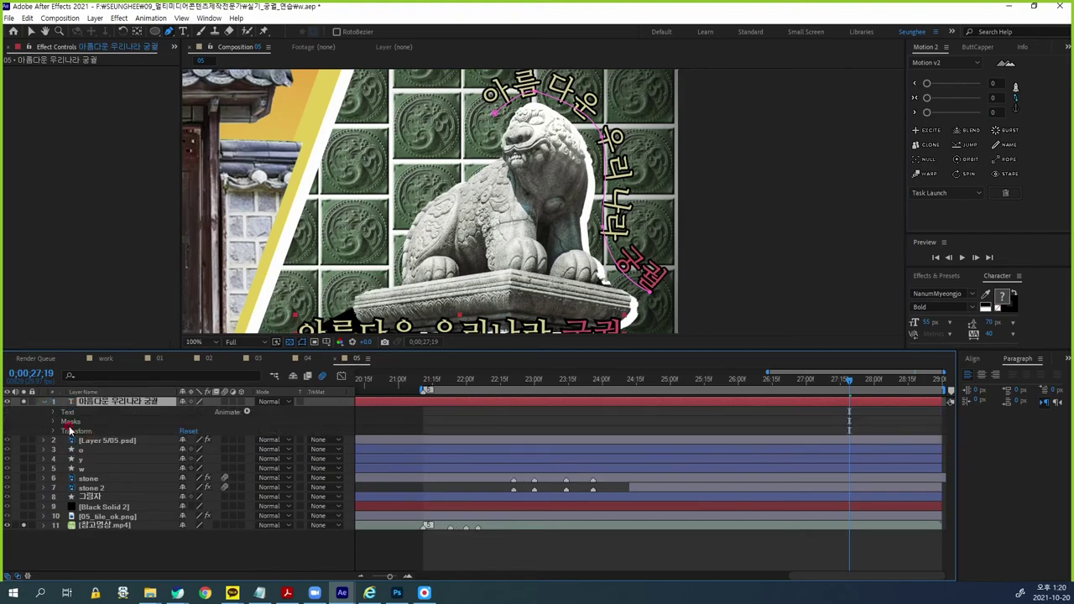
left_click(54, 412)
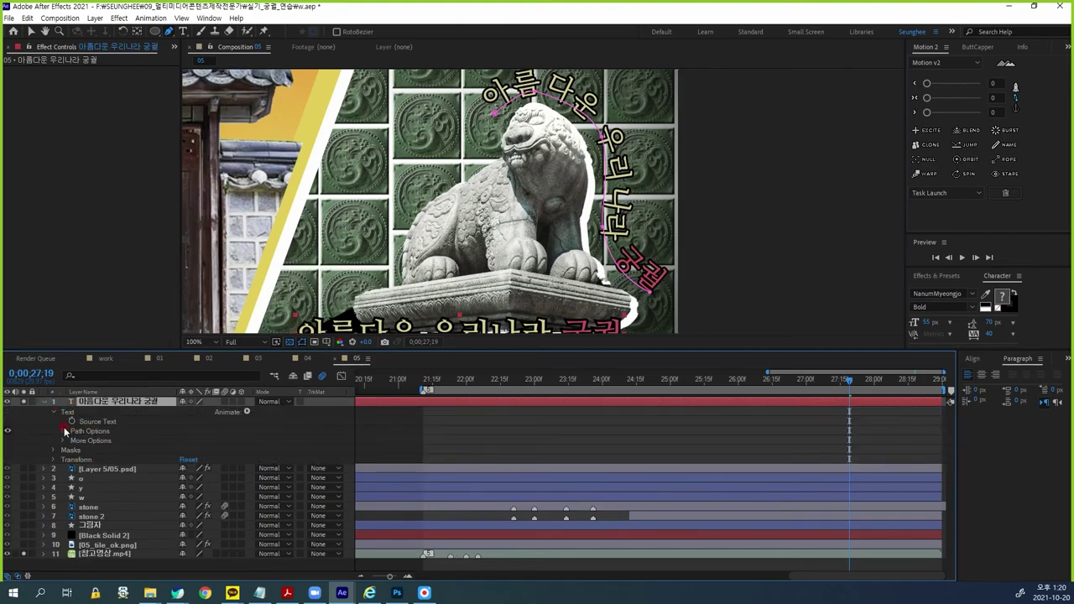
left_click(64, 431)
left_click(202, 439)
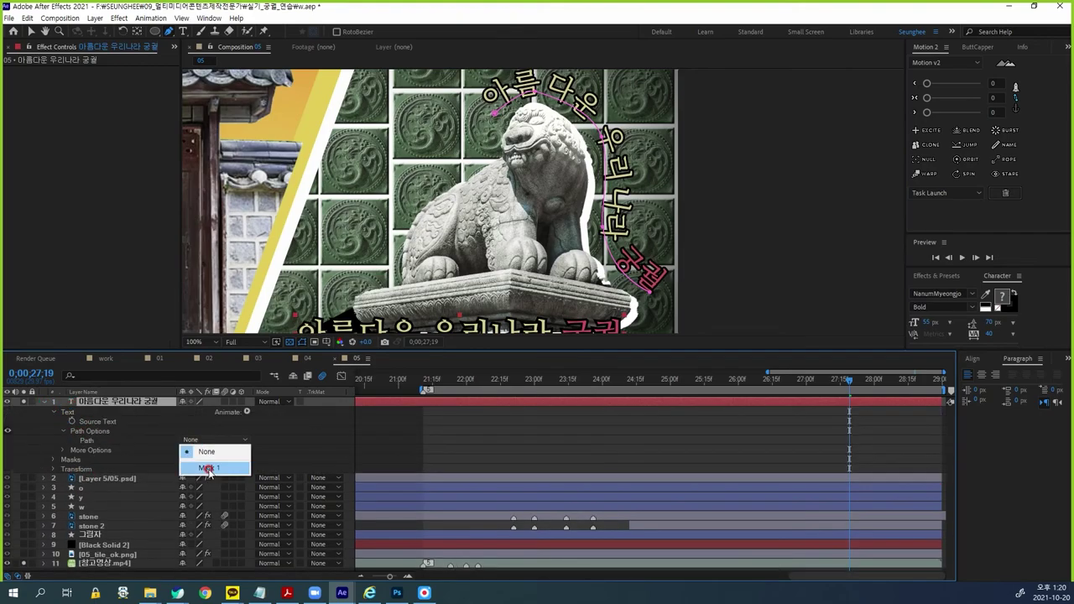
left_click(207, 468)
left_click_drag(723, 230, 795, 285)
left_click(120, 401)
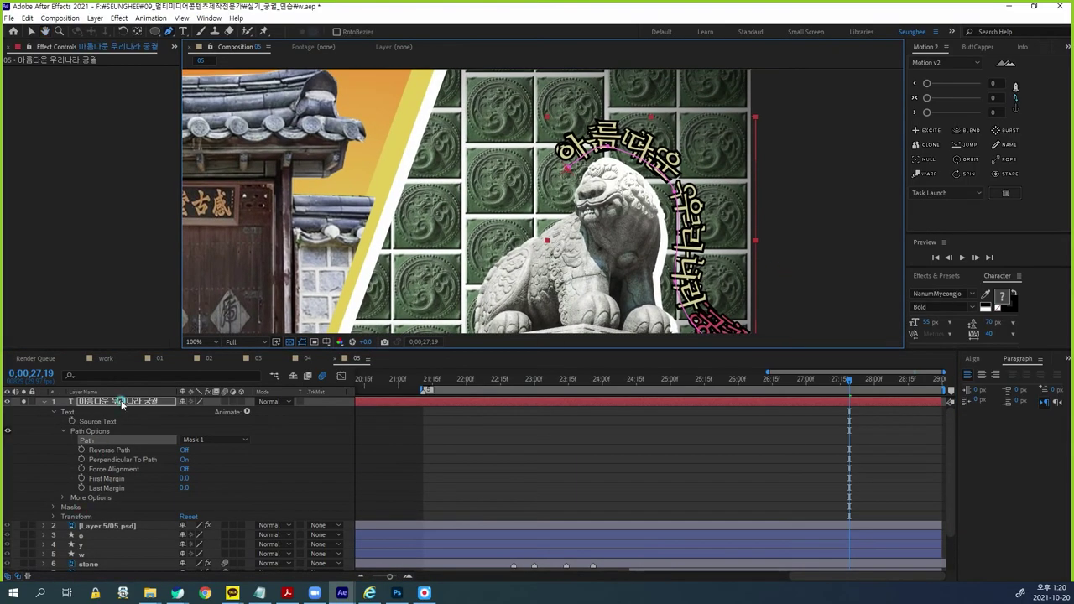
left_click_drag(711, 217, 669, 186)
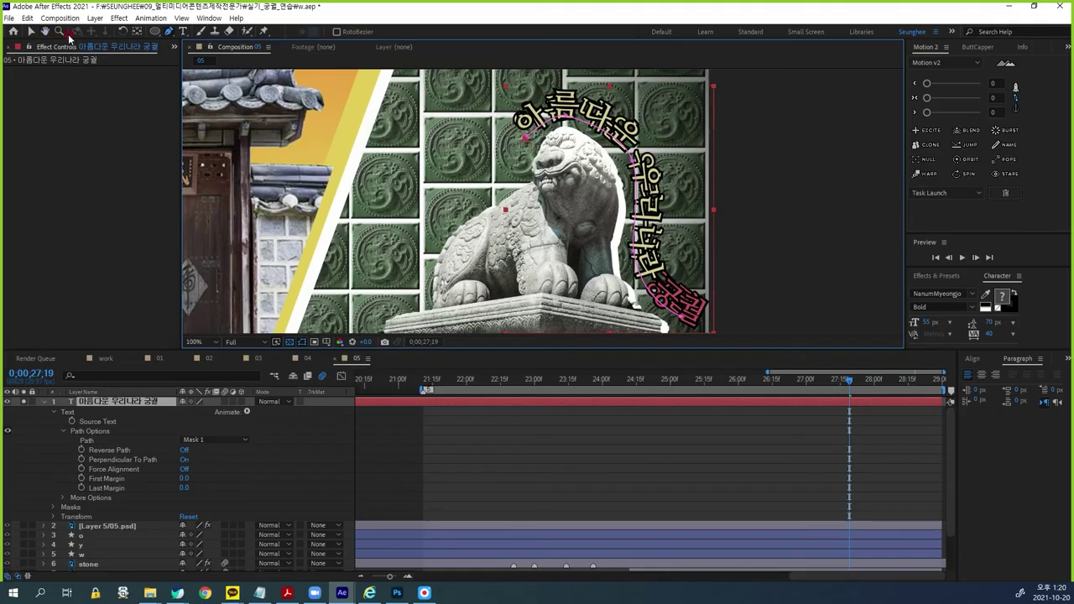
Step: Select Mask 1 and move its start point slightly outward to align the first character with the reference lettering
left_click(32, 32)
left_click_drag(558, 152, 497, 140)
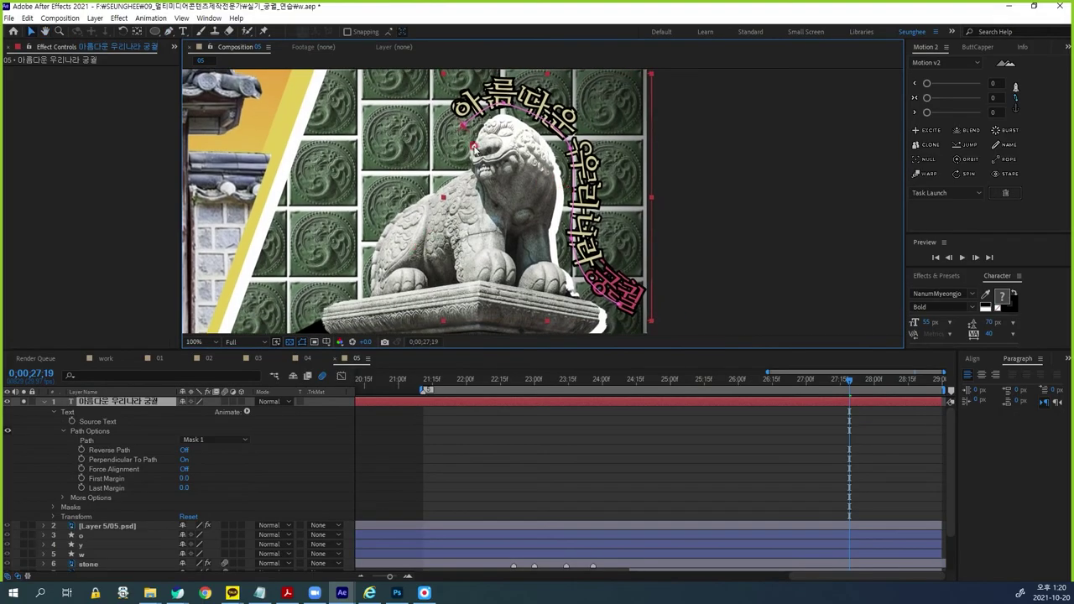
left_click(57, 507)
left_click(67, 517)
left_click(64, 517)
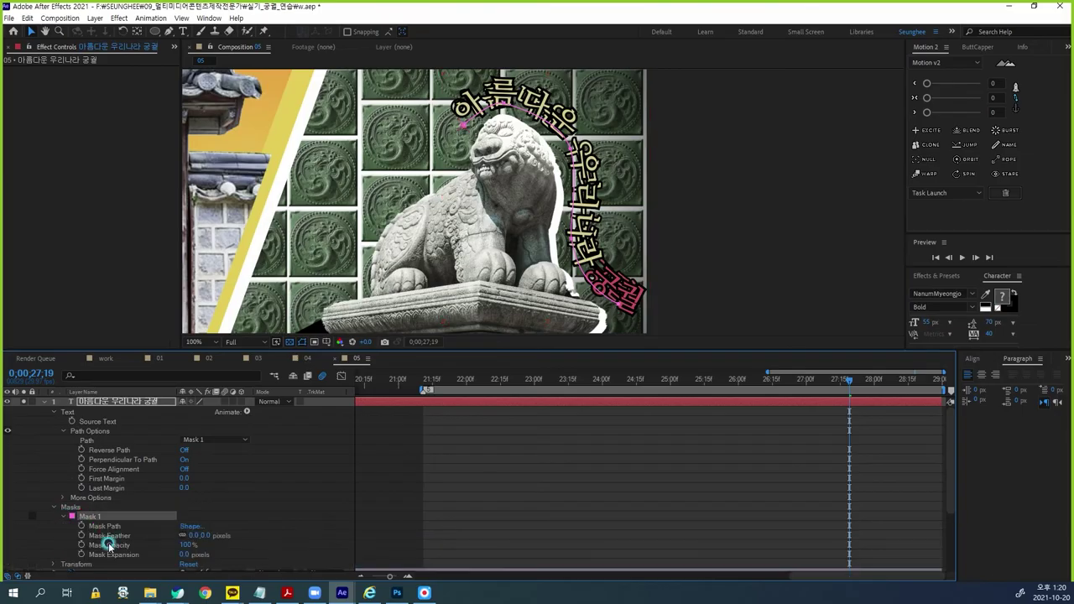
left_click_drag(504, 131, 503, 156)
scroll(503, 157, "up", 1)
left_click_drag(384, 99, 341, 166)
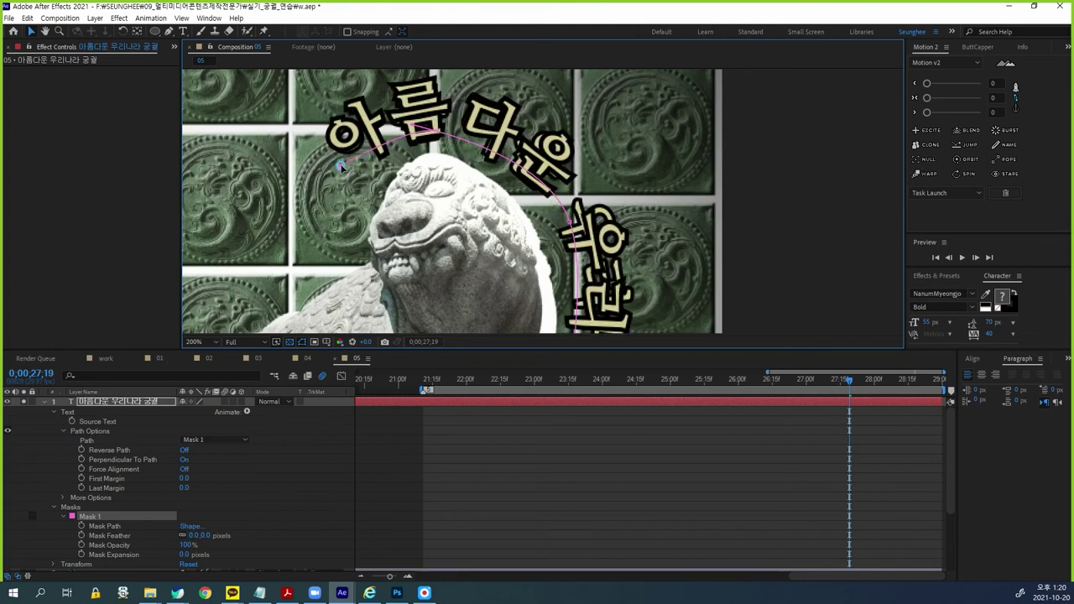
Step: Adjust Mask 1's lower point beside "나라" and the end point's curve handle at "궁궐" to match the reference curve
left_click_drag(579, 214, 521, 119)
left_click_drag(602, 322, 576, 189)
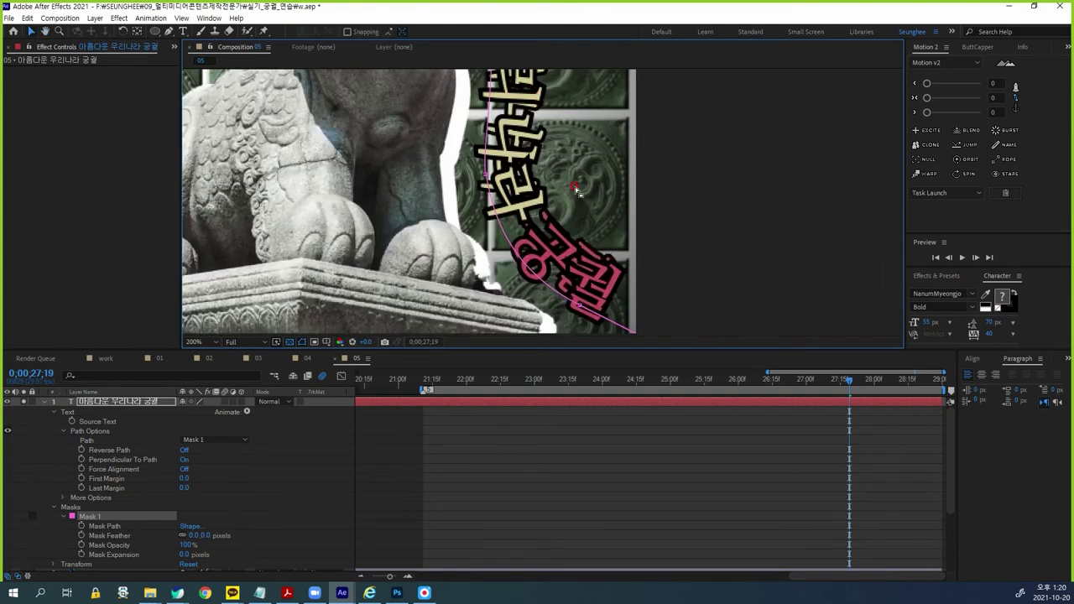
left_click_drag(487, 172, 478, 170)
left_click_drag(651, 254, 623, 196)
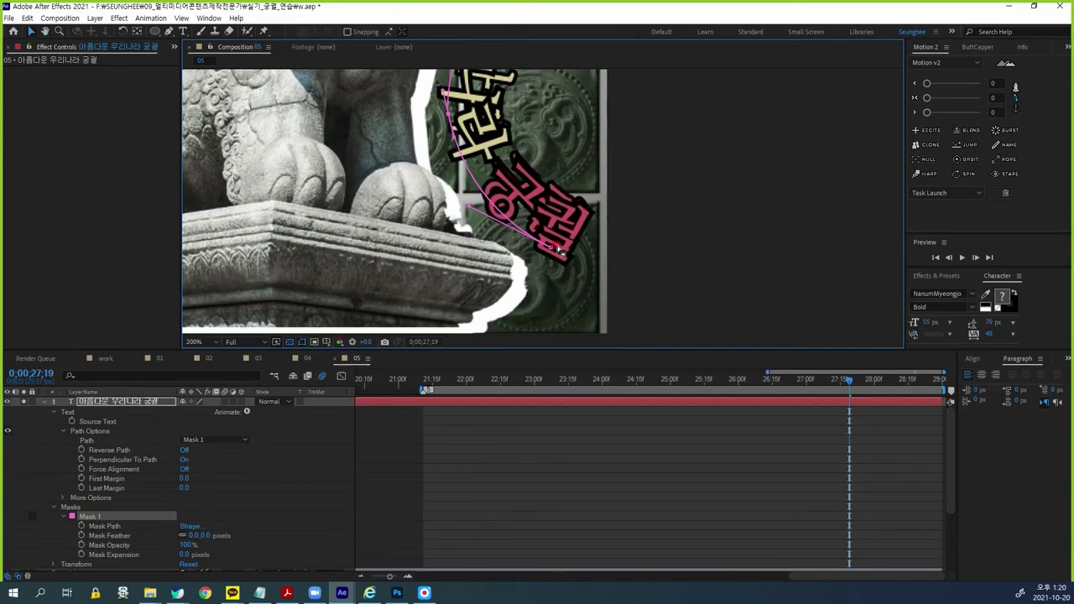
left_click_drag(551, 246, 611, 269)
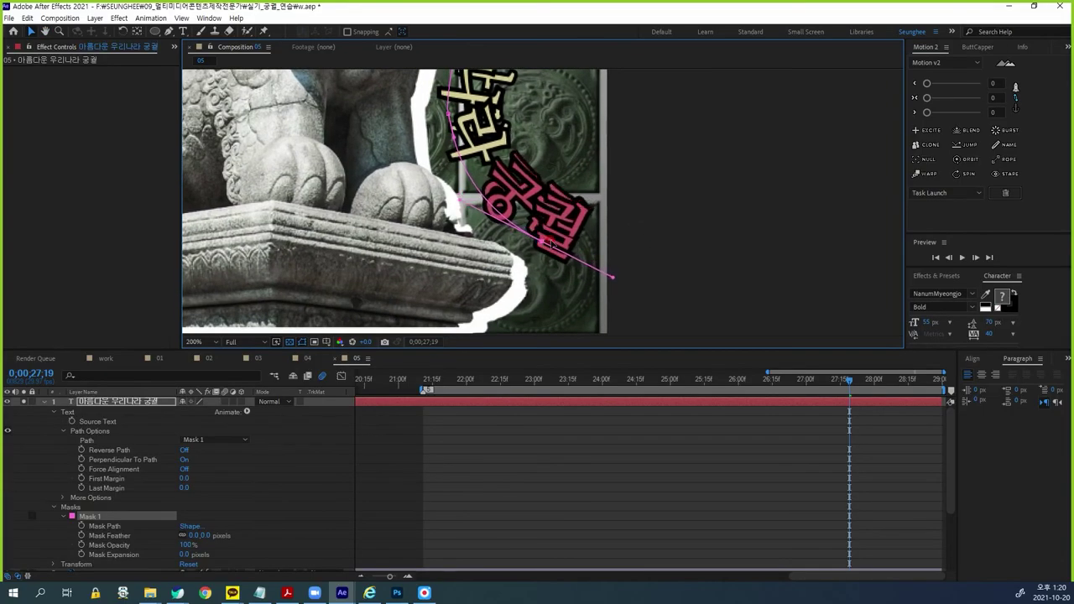
key("comma")
key("comma")
key("period")
key("period")
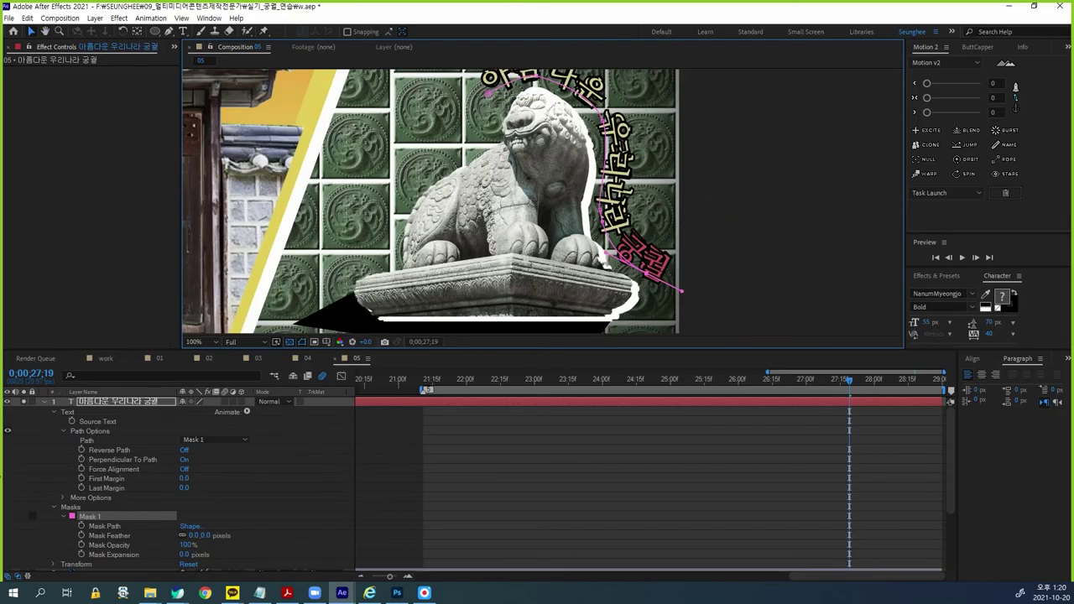
Step: Collapse the text layer's expanded properties and show a longer time span in the timeline
mouse_move(764, 372)
left_mouse_down()
mouse_move(734, 370)
mouse_move(760, 372)
left_mouse_up()
key("minus")
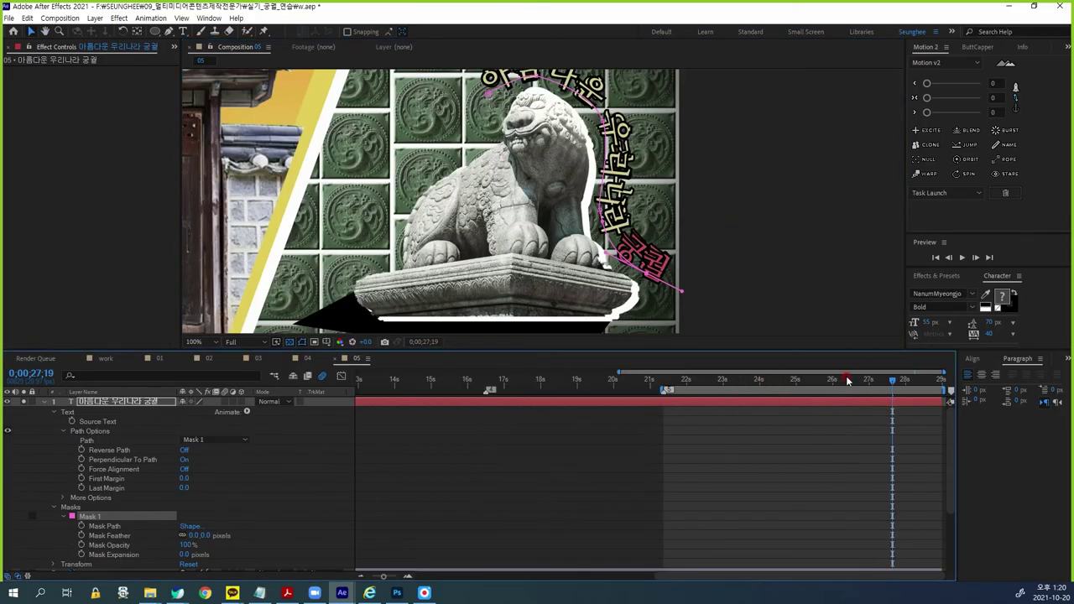
left_click_drag(734, 391, 773, 392)
left_click(47, 404)
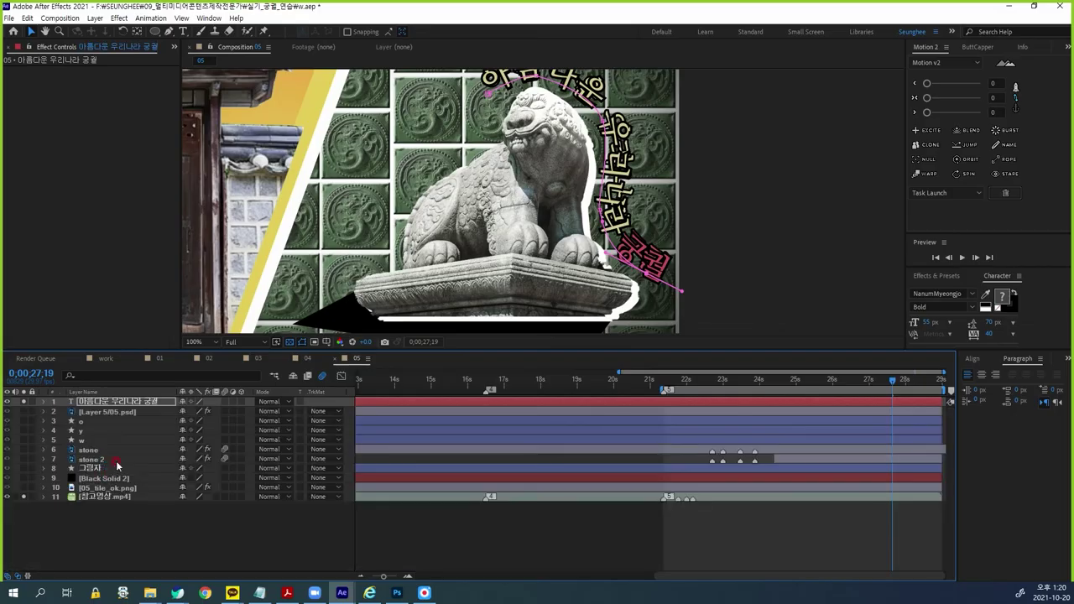
Step: Find where the lettering starts in the reference video at 0;00;26;19 and solo the text layer over it
left_click(98, 496)
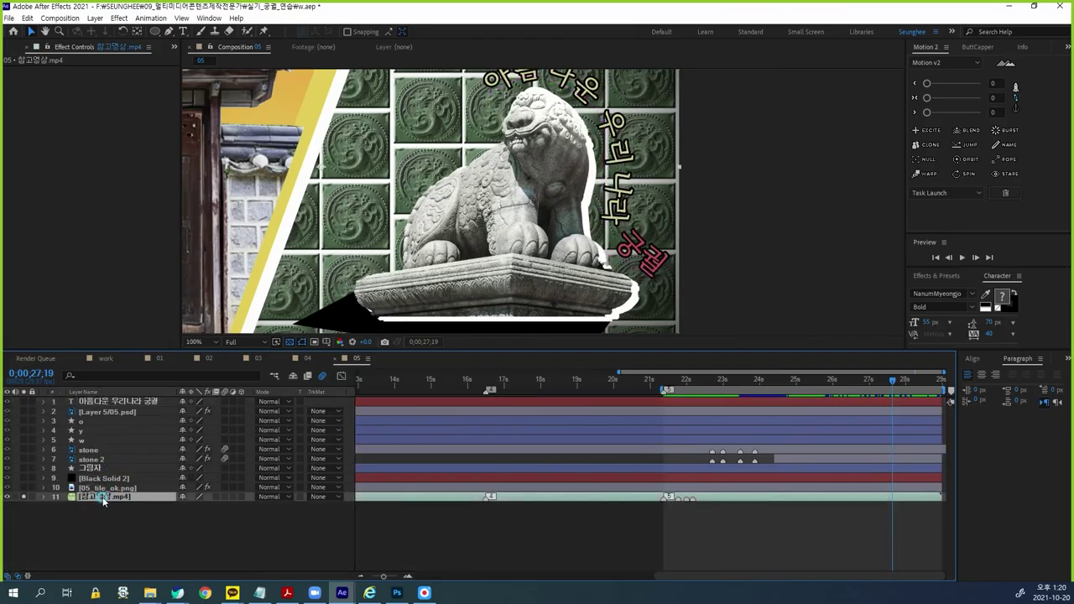
left_click_drag(895, 382, 852, 386)
scroll(683, 195, "down", 2)
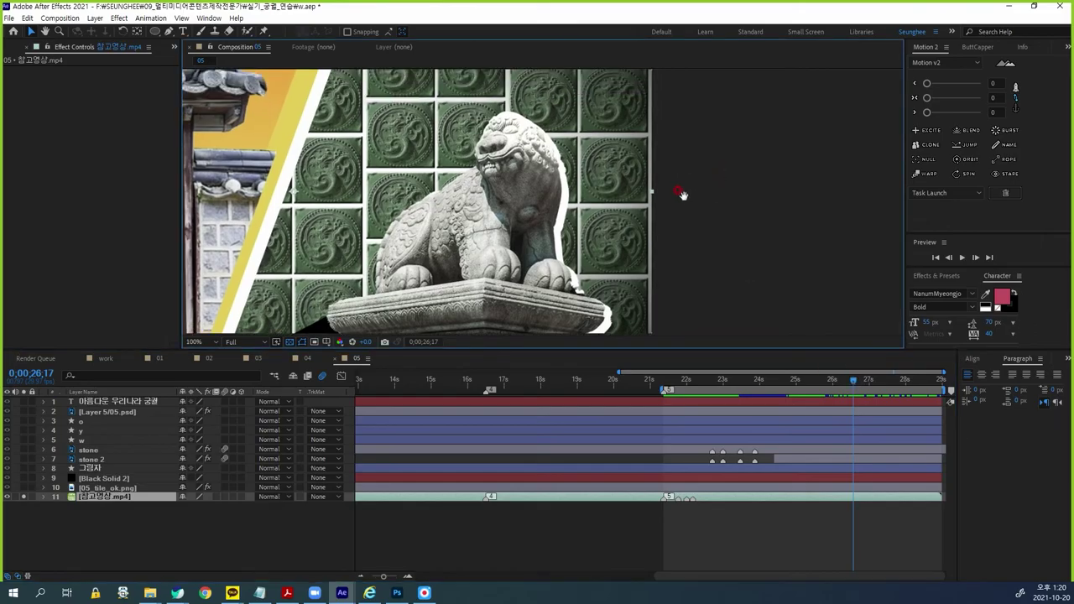
mouse_move(851, 385)
left_mouse_down()
mouse_move(892, 382)
mouse_move(855, 384)
left_mouse_up()
left_click(99, 403)
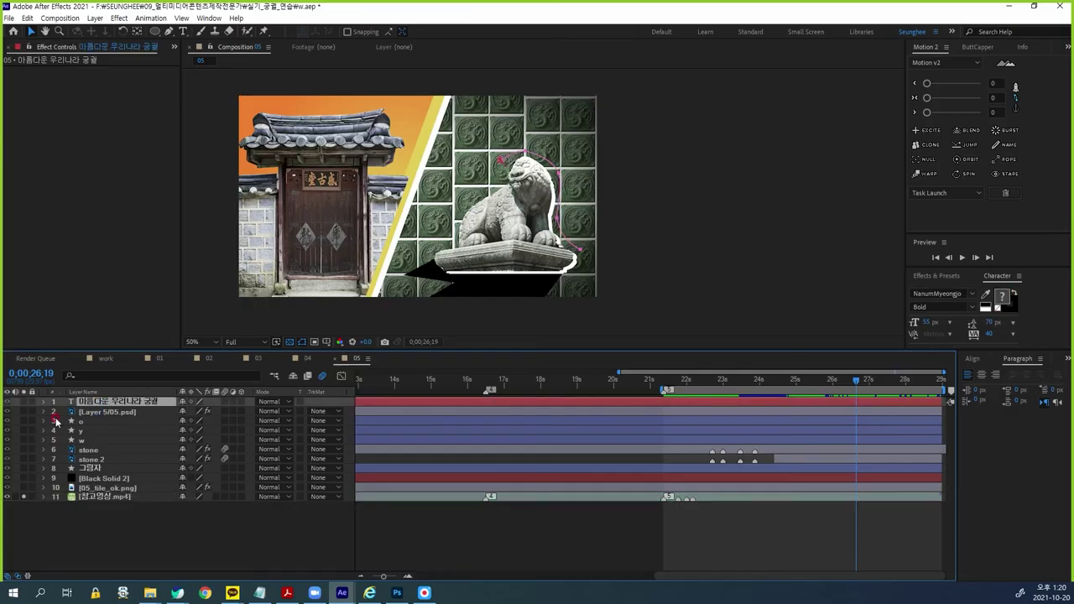
left_click(23, 402)
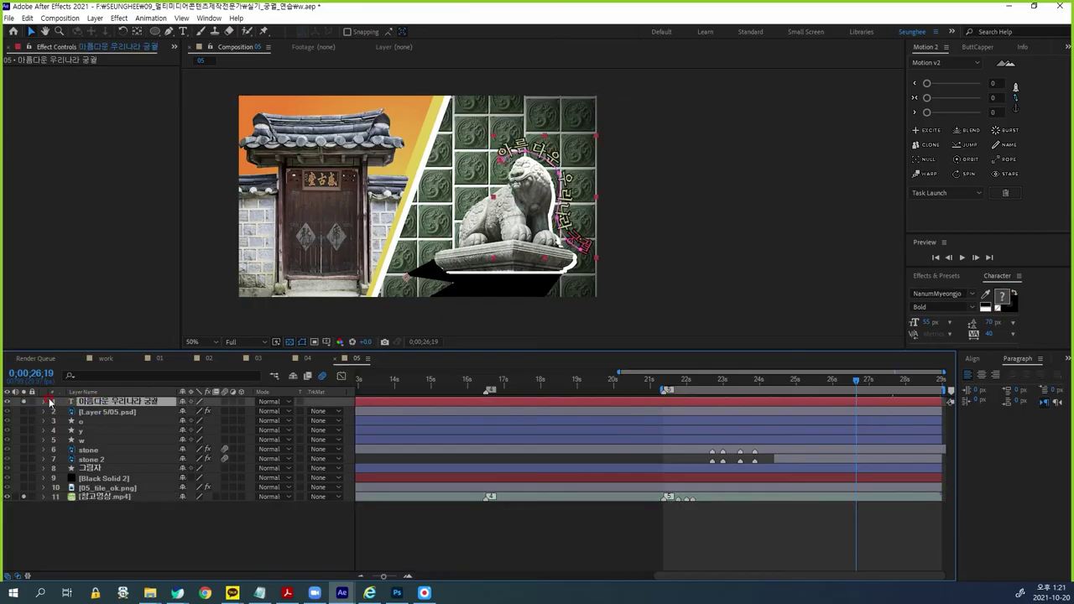
Step: Add a Scale text animator to the lettering layer and set its scale to 0%
left_click(45, 403)
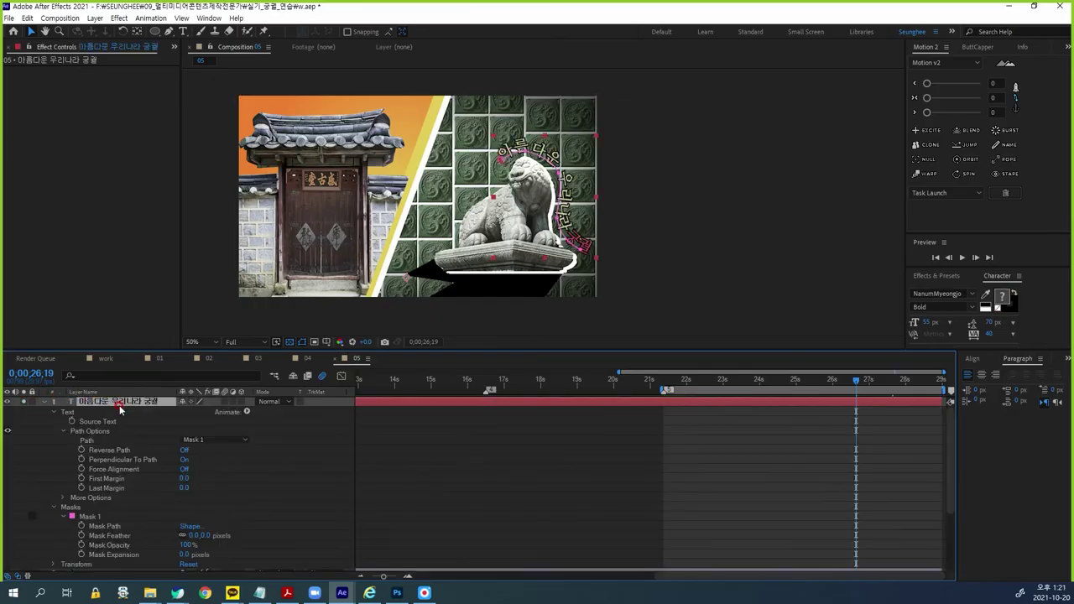
left_click(55, 414)
left_click(52, 421)
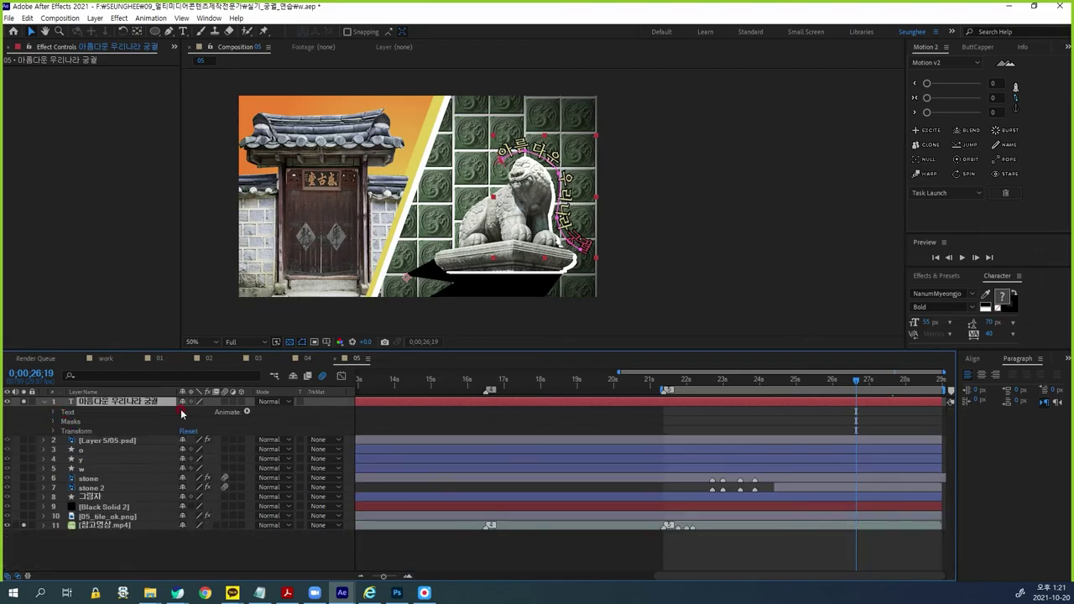
left_click(245, 412)
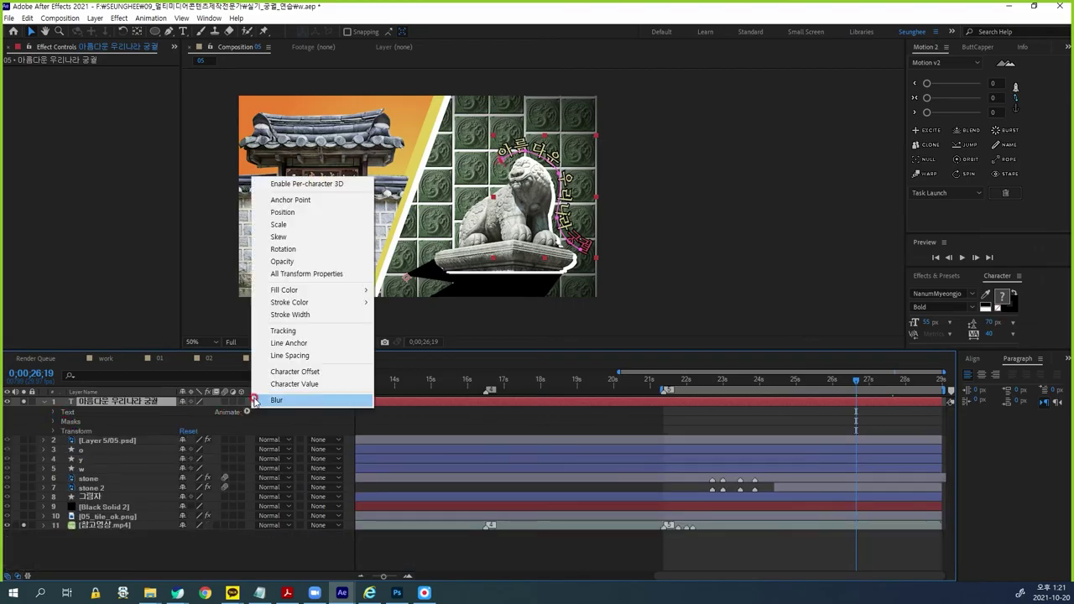
left_click(279, 224)
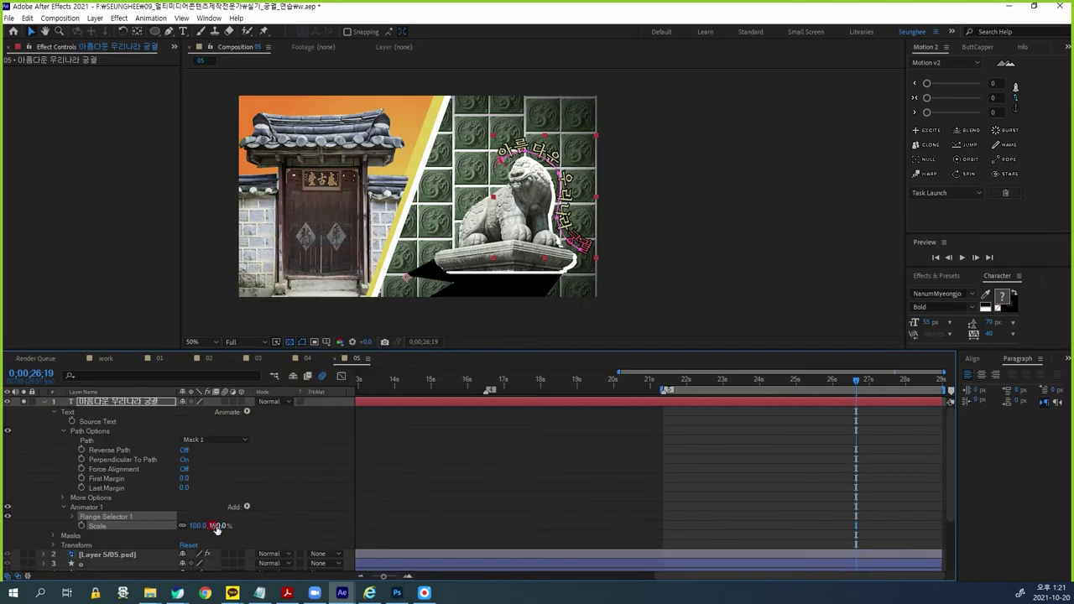
left_click(216, 525)
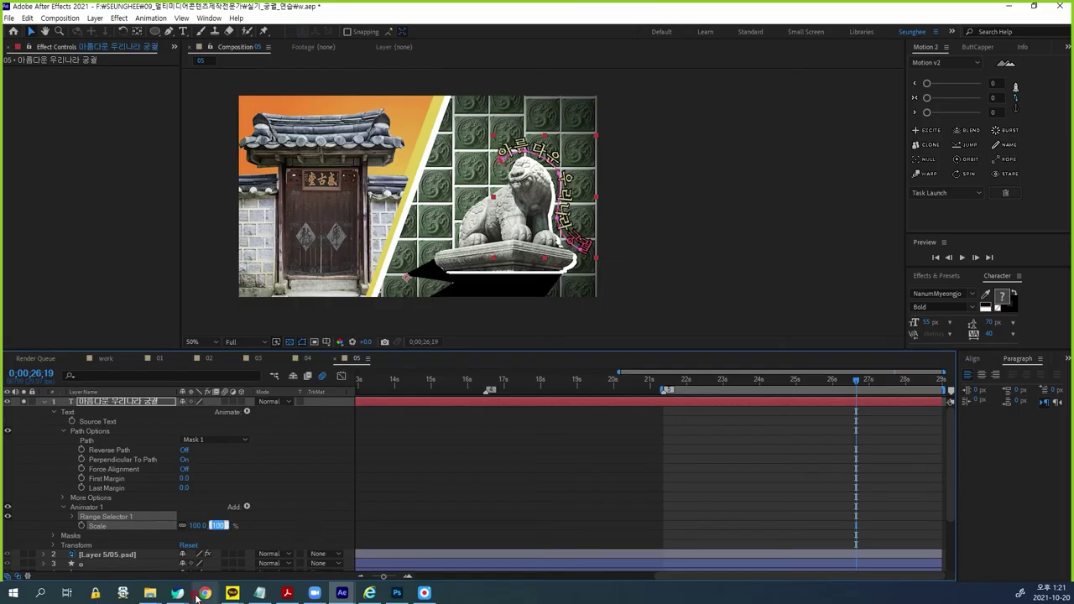
type("0")
key("Return")
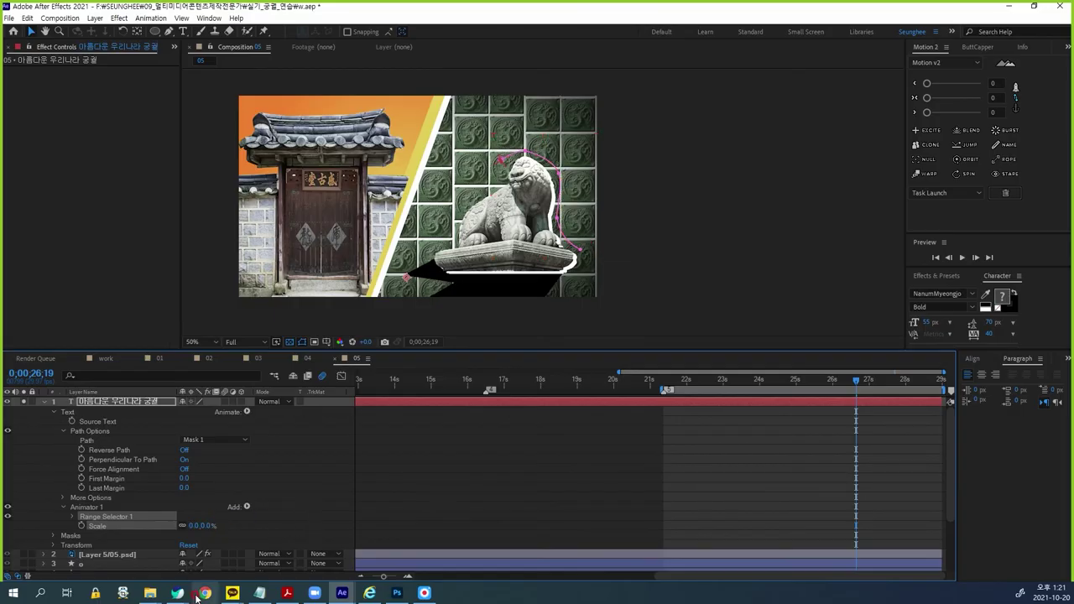
Step: Keyframe the Range Selector's Offset at 0% on 0;00;26;19 and at 100% on 0;00;27;14
left_click(76, 517)
left_click(90, 545)
left_click_drag(858, 382, 889, 383)
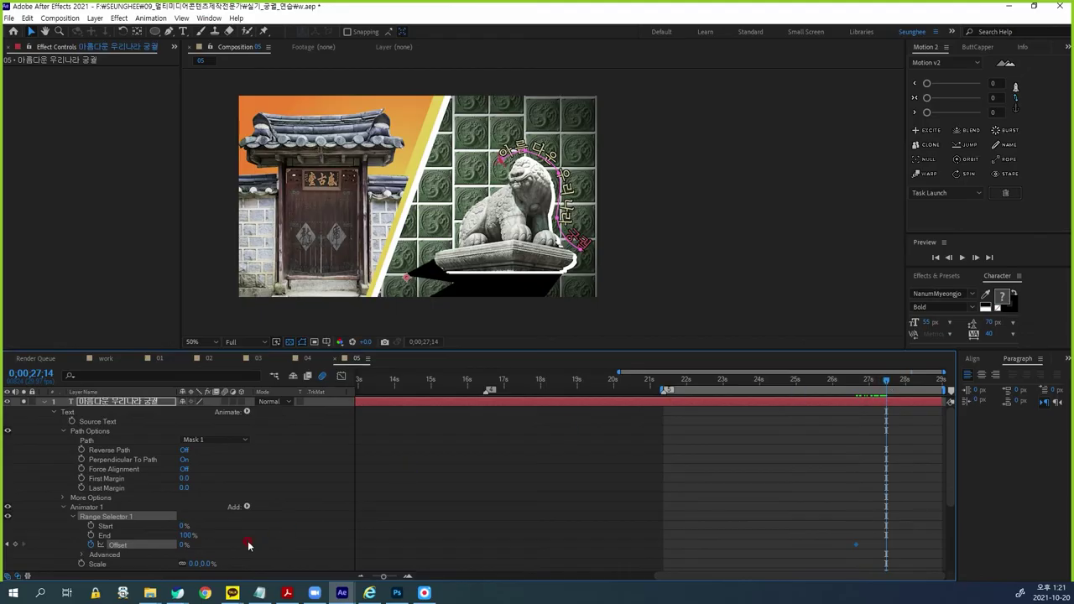
left_click(183, 545)
key("Return")
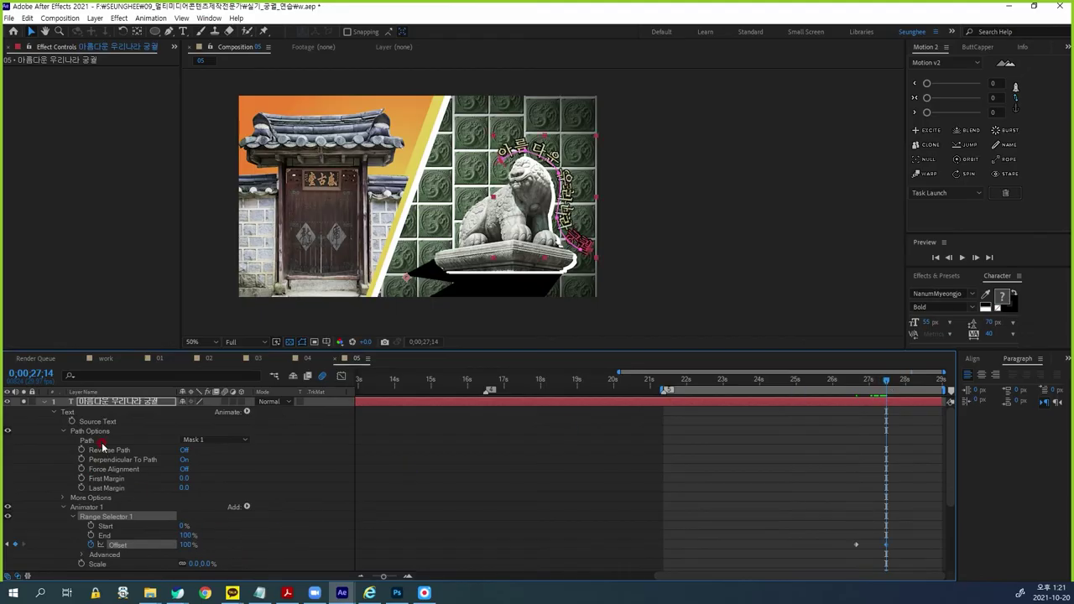
Step: Turn off the reference video's solo and preview the lettering's reveal from 0;00;26;09
left_click(47, 404)
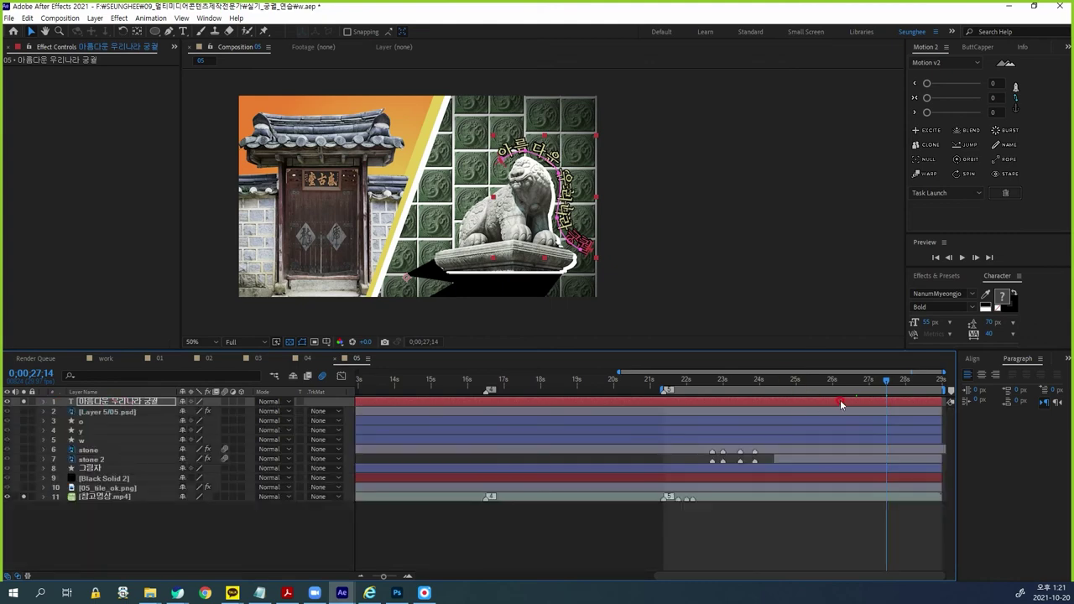
key("space")
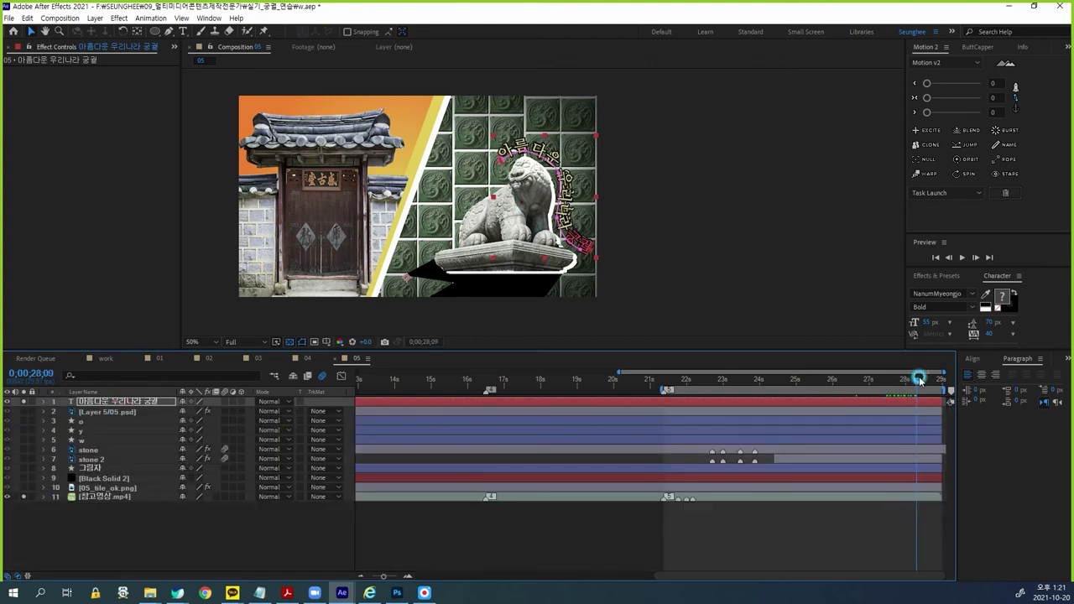
left_click(23, 497)
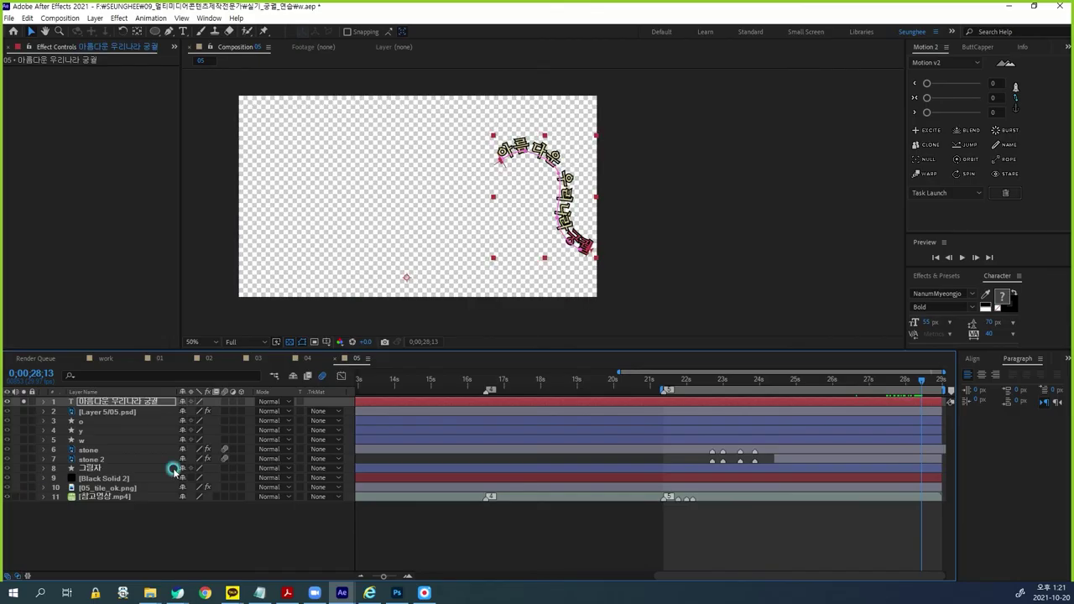
left_click(874, 382)
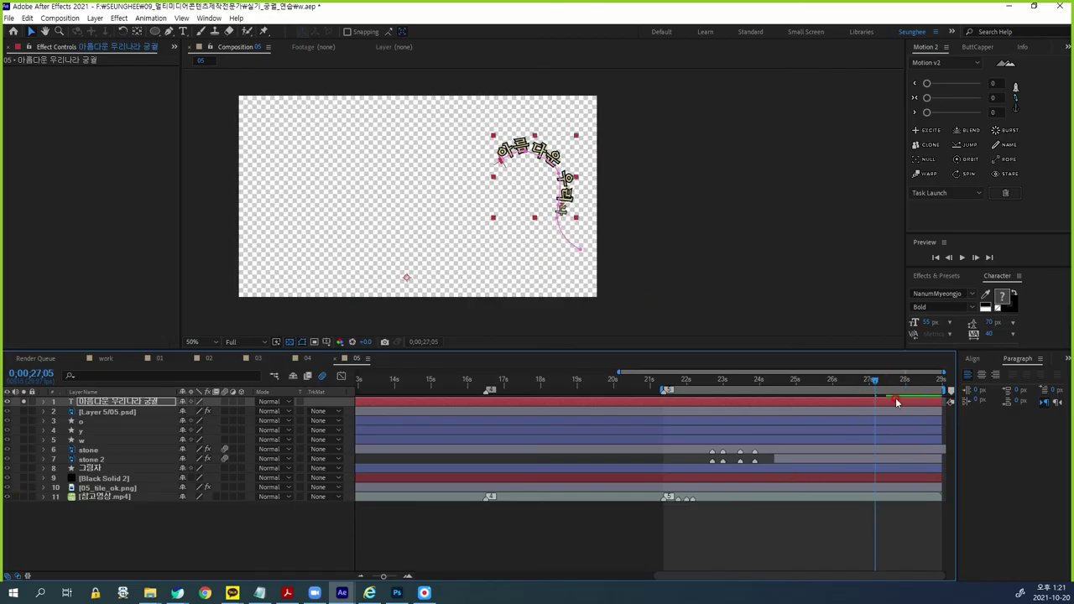
left_click(844, 381)
key("space")
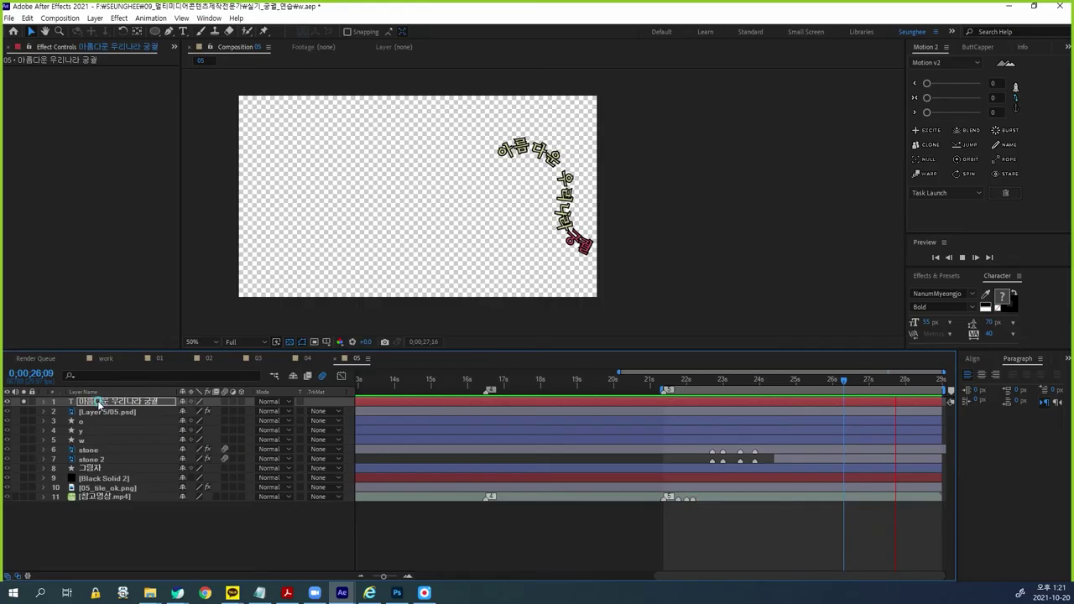
Step: Apply Easy Ease to the lettering's two Offset keyframes and turn off the text layer's solo to show the full composition
left_click(366, 450)
key("u")
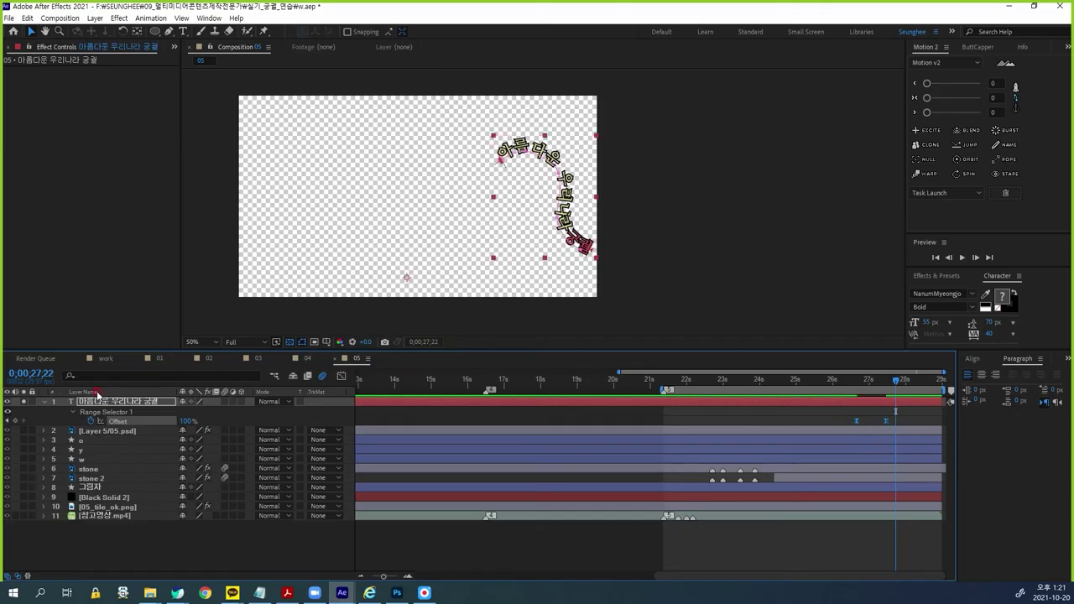
left_click(45, 403)
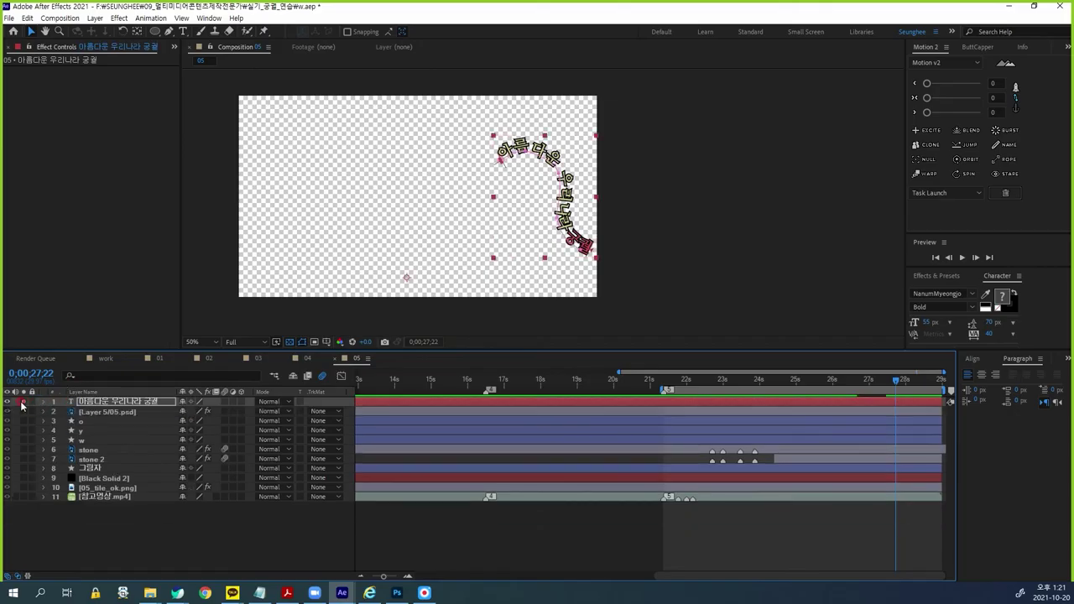
left_click(24, 402)
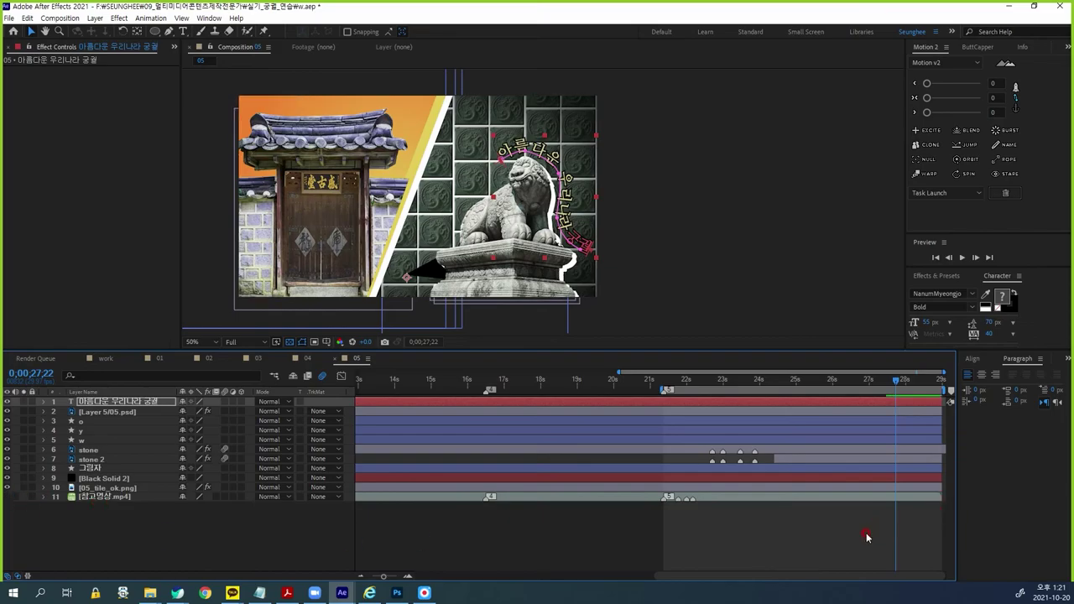
key("shift+slash")
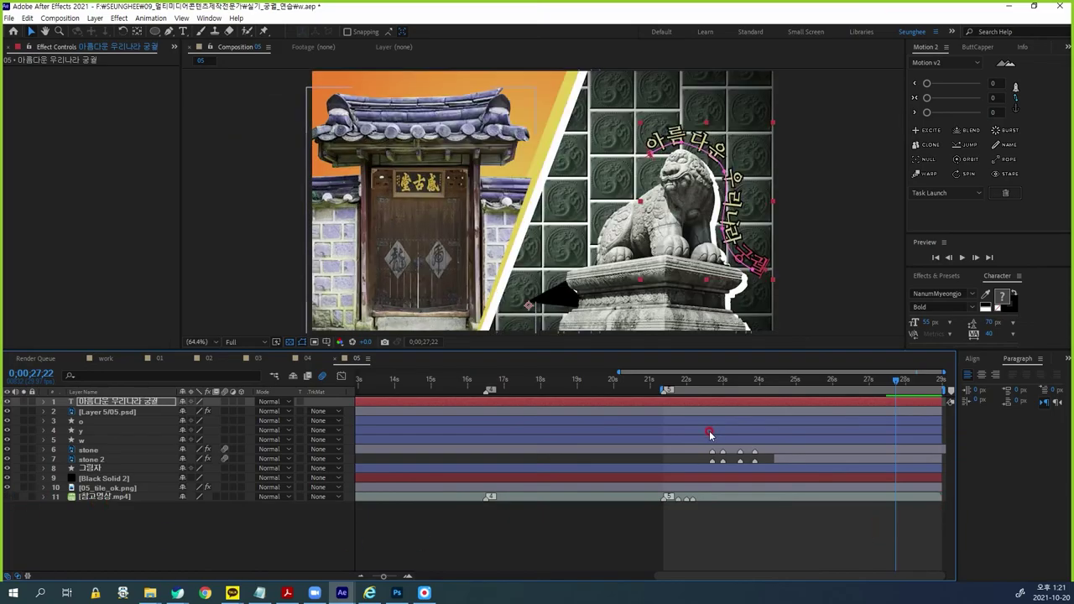
Step: Add compositions 02, 03, 04 and 05 to the work composition directly below layer 01
left_click(117, 359)
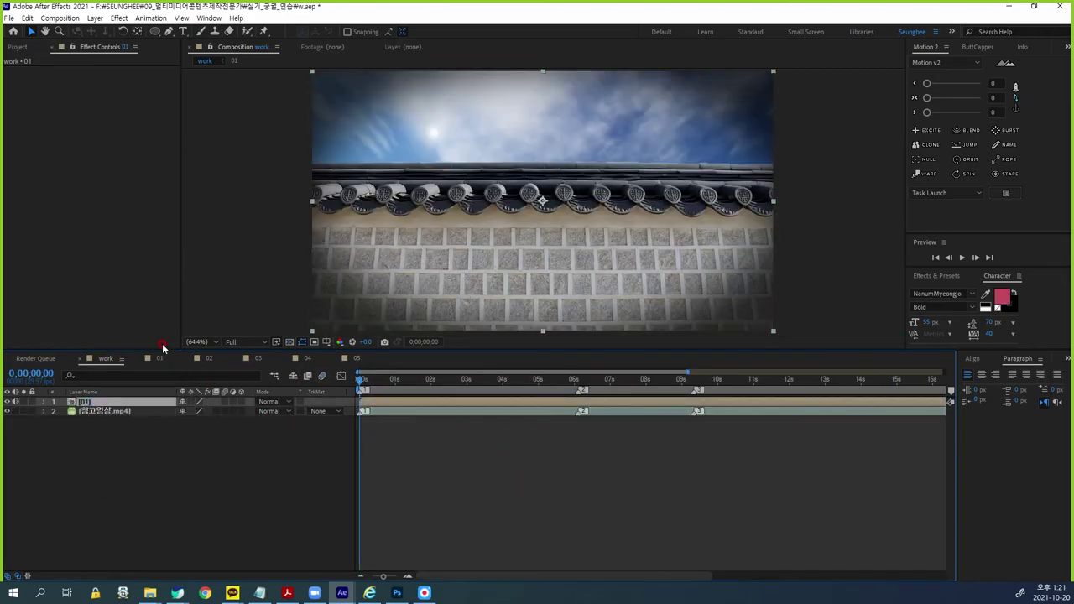
left_click(20, 48)
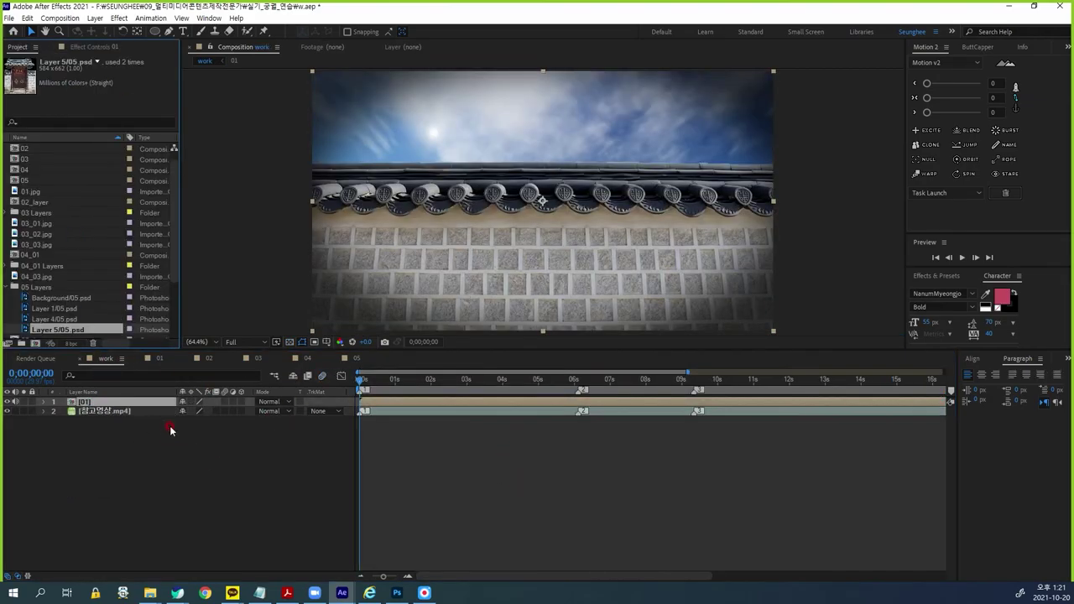
left_click(9, 287)
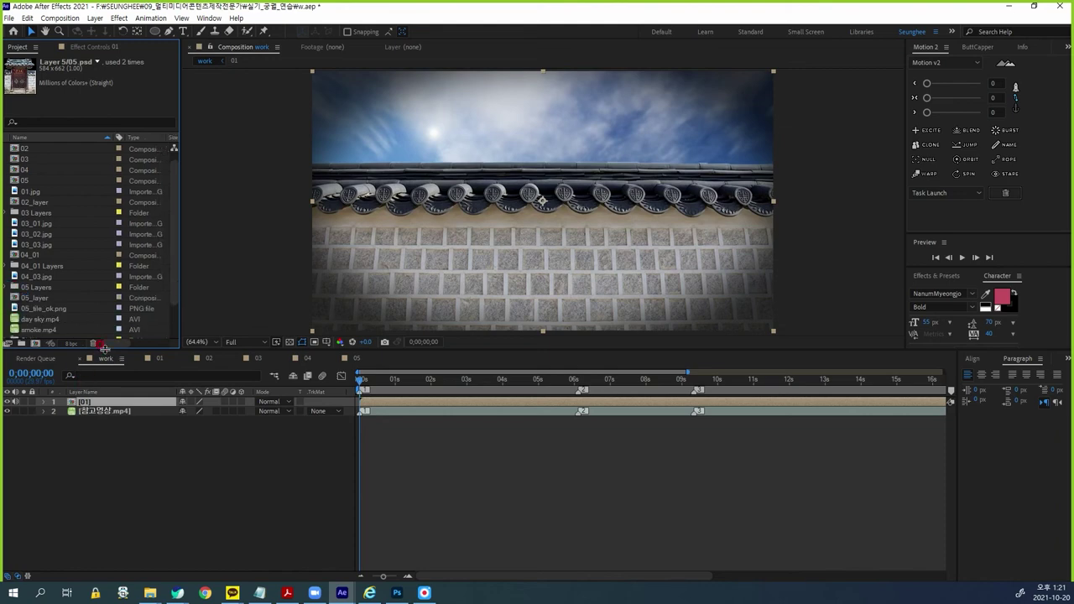
left_click_drag(104, 347, 104, 396)
left_click(25, 160)
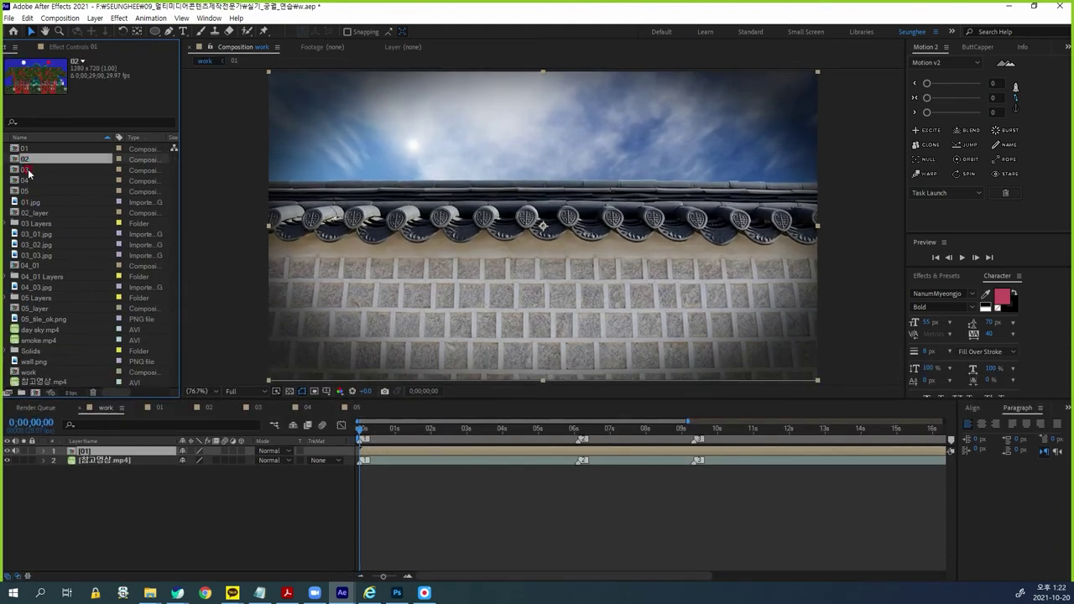
left_click(26, 191, "shift")
left_click_drag(30, 161, 94, 456)
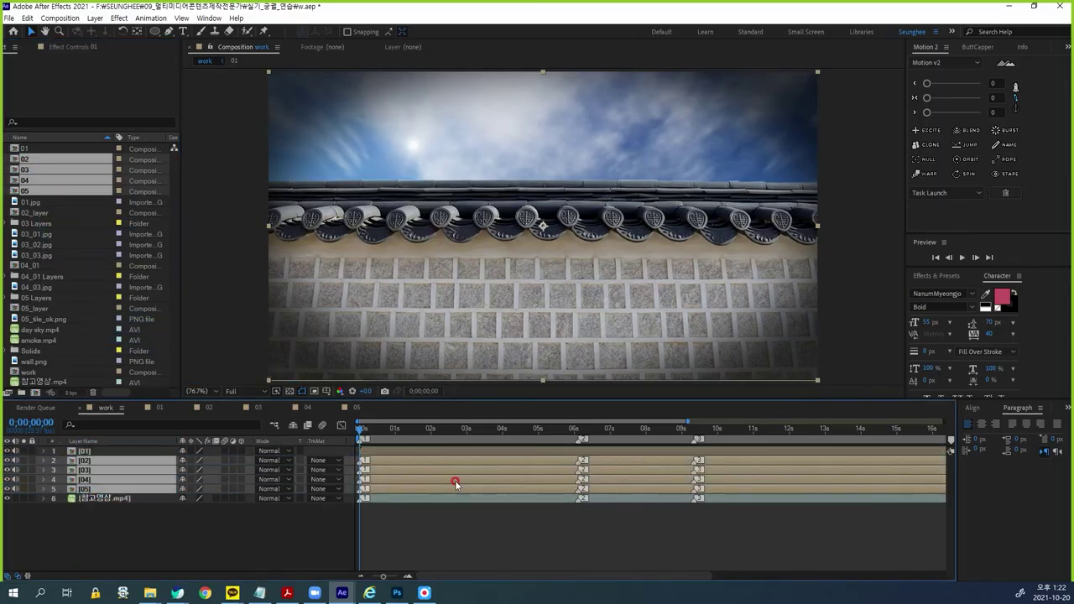
Step: Trim the end of layer 01 at the second scene marker, at 0;00;06;03
left_click_drag(361, 428, 578, 474)
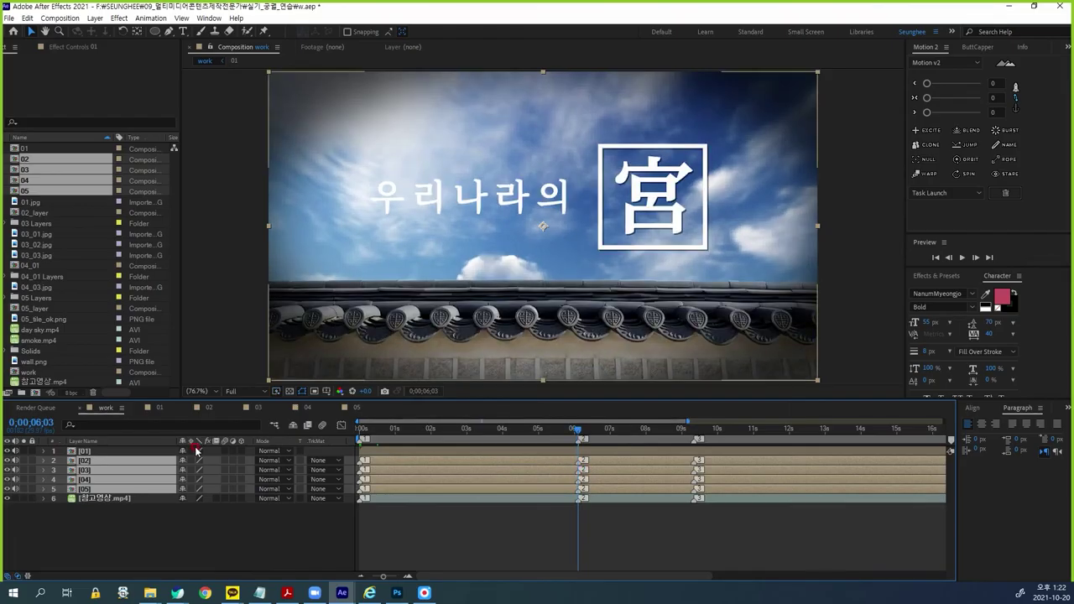
left_click(105, 454)
left_click(580, 451)
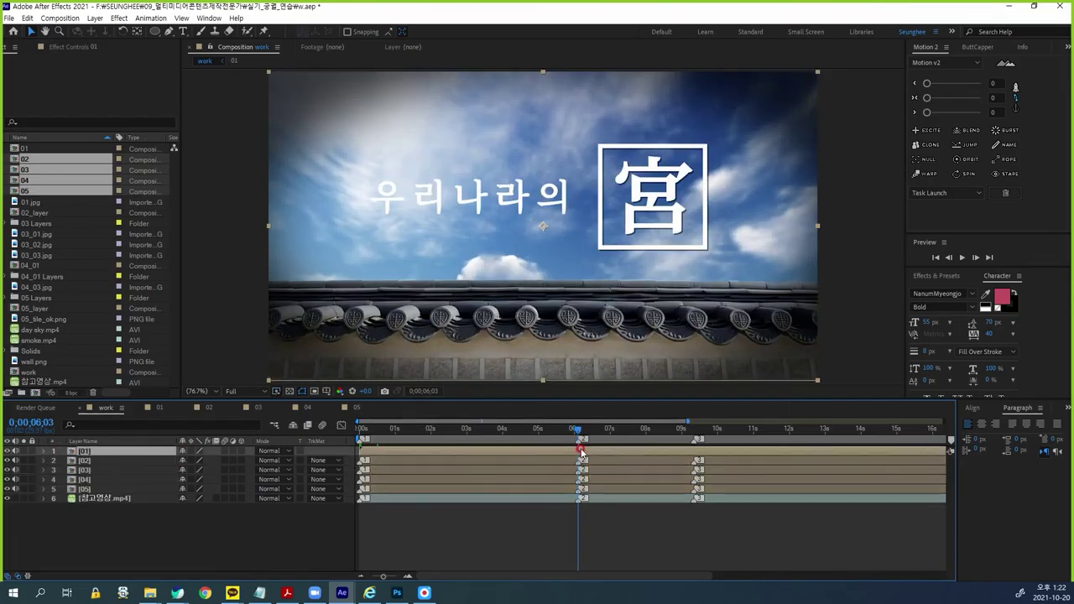
left_click_drag(580, 453, 562, 456)
key("alt+]")
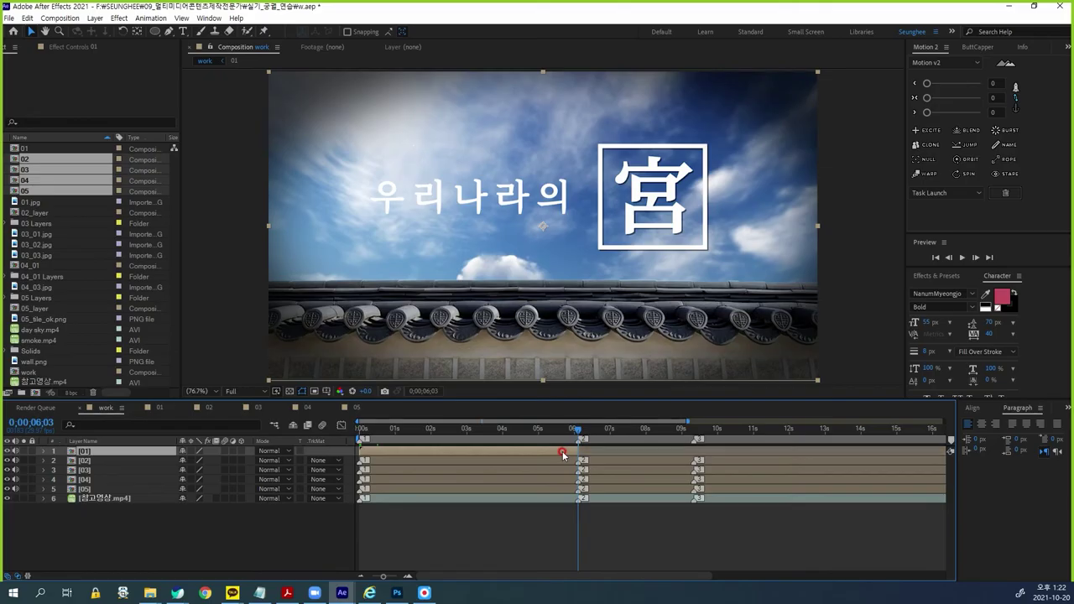
Step: Trim layer 02's start to 0;00;06;03 and shorten layer 01 to end just before that frame
left_click(93, 461)
key("alt+[")
key("=")
key("=")
key("=")
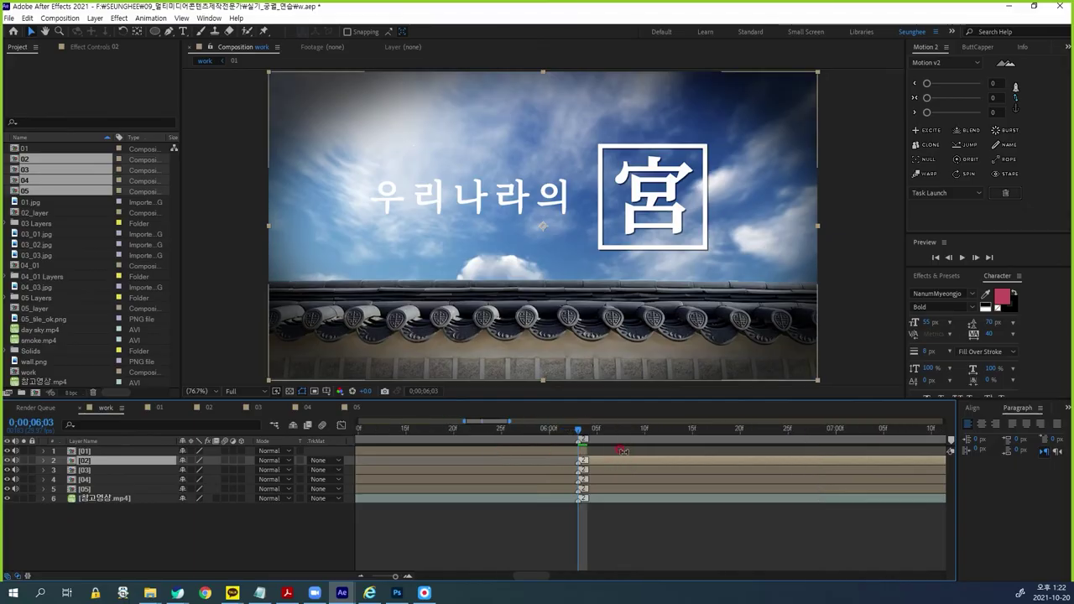
left_click(583, 450)
left_click_drag(583, 449, 577, 450)
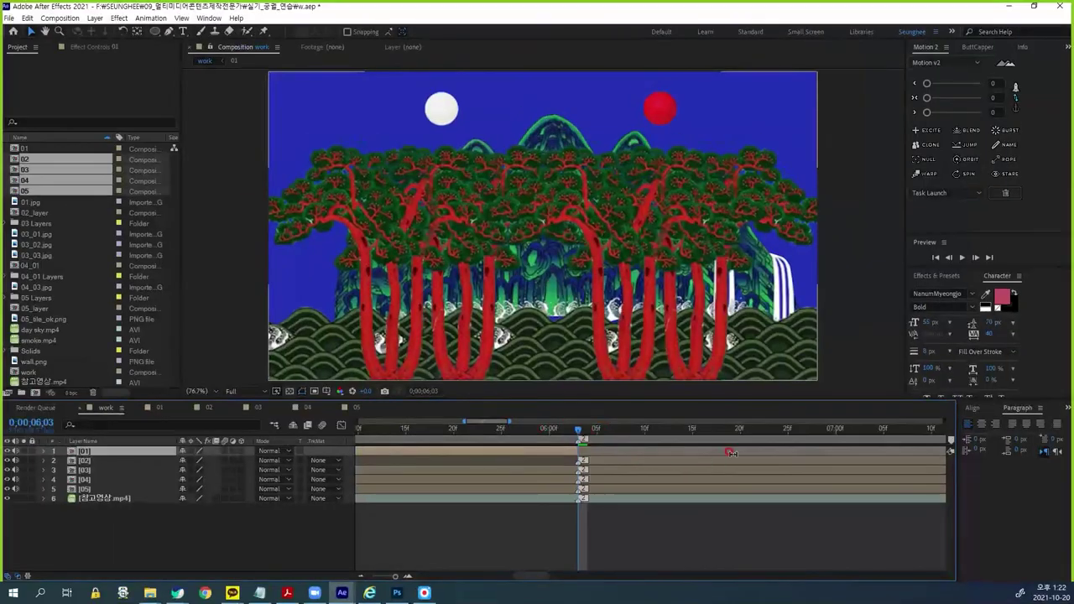
Step: Move the current time to the next scene marker at 0;00;09;10 in the work composition
key("minus")
key("minus")
left_click_drag(505, 422, 542, 439)
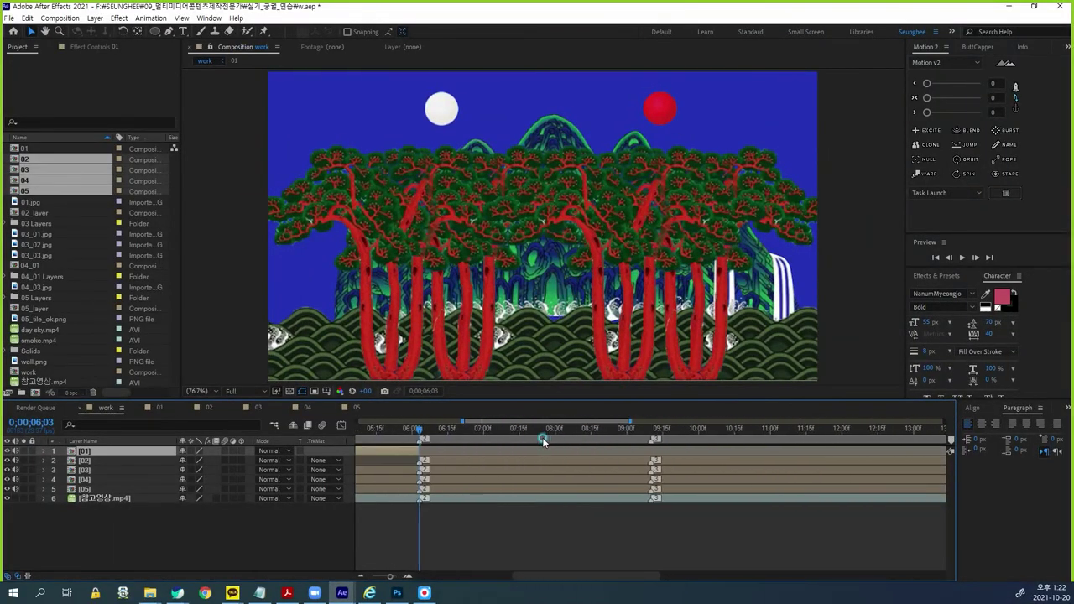
left_click(651, 430)
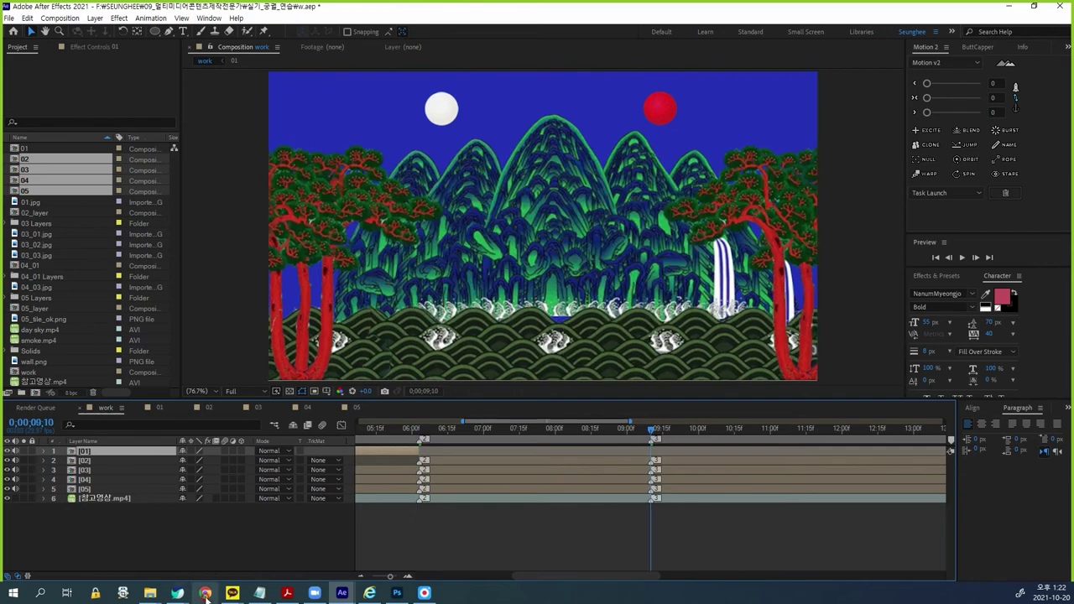
Step: Switch to Acrobat Reader, review the requirements for scenes 05 and 02 in 공개문제.pdf, and return to After Effects
left_click(287, 593)
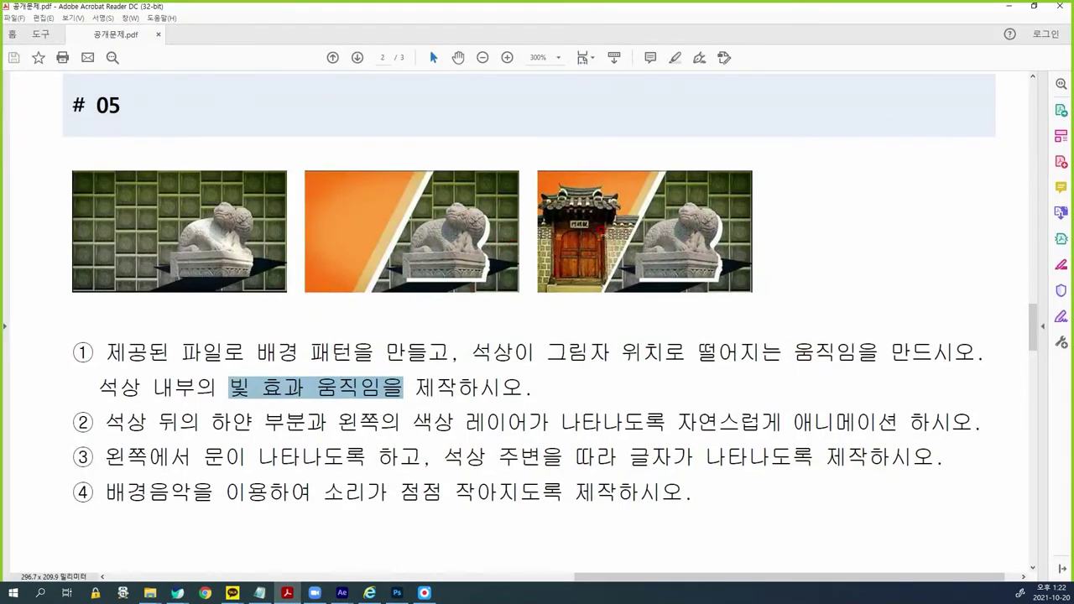
left_click(783, 270)
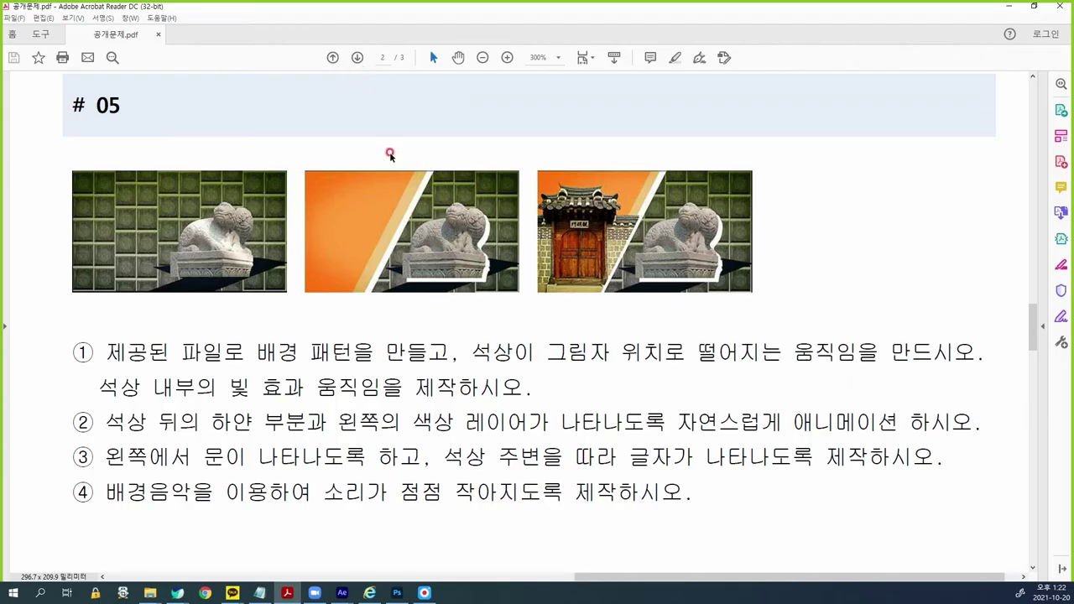
left_click_drag(308, 336, 864, 507)
left_click_drag(346, 305, 888, 480)
left_click_drag(484, 303, 461, 272)
mouse_move(103, 434)
left_mouse_down()
mouse_move(326, 467)
mouse_move(466, 462)
mouse_move(515, 440)
mouse_move(87, 428)
left_mouse_up()
key("Escape")
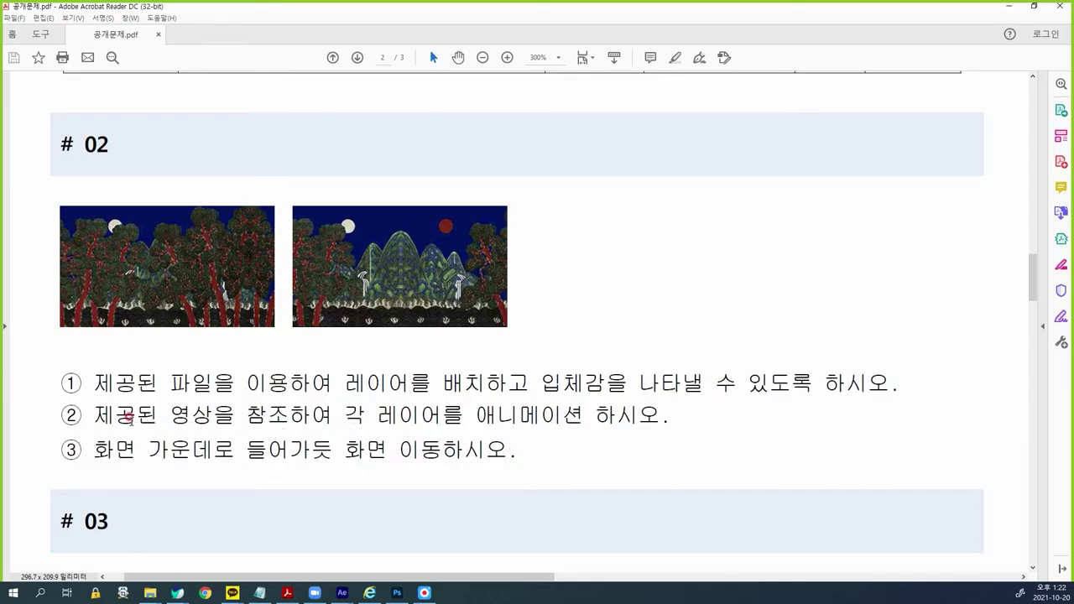
left_click(1008, 7)
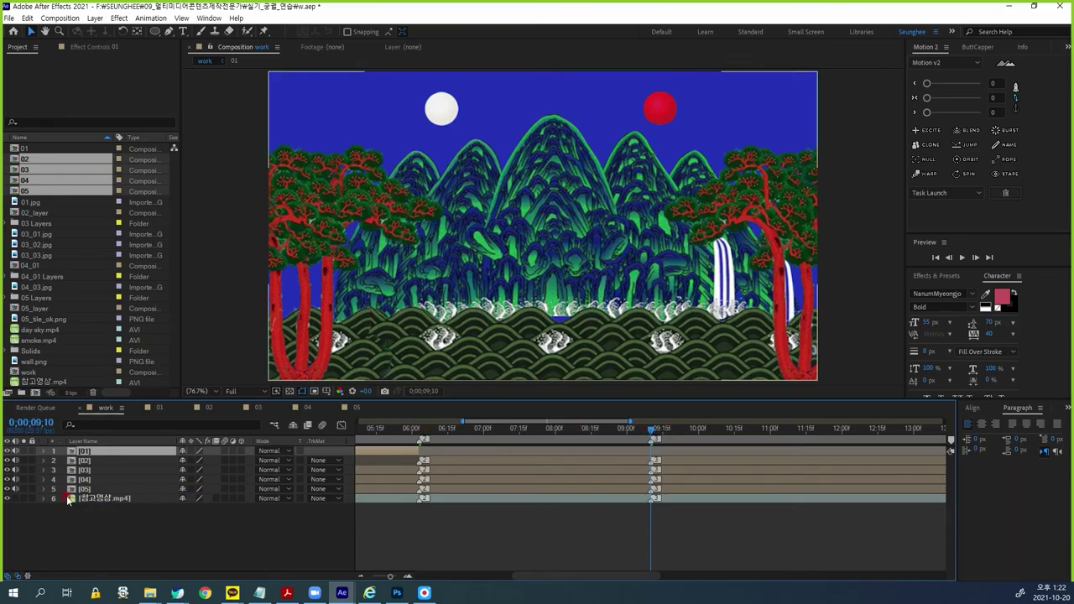
Step: Solo the reference video layer and place the current time at 0;00;08;26, where its scene 02 transition begins
left_click(20, 499)
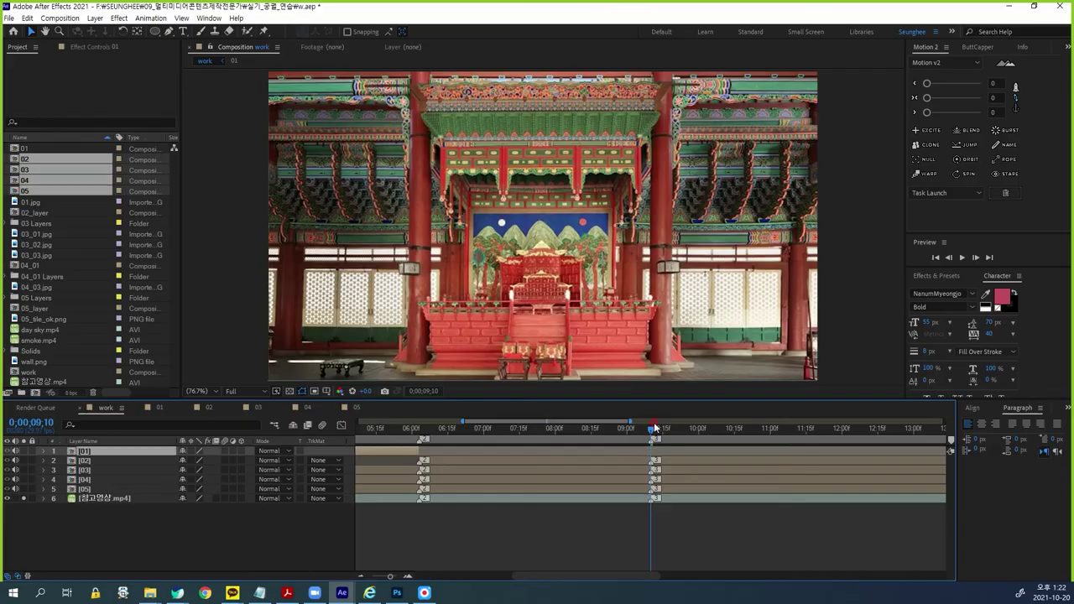
left_click_drag(652, 430, 613, 430)
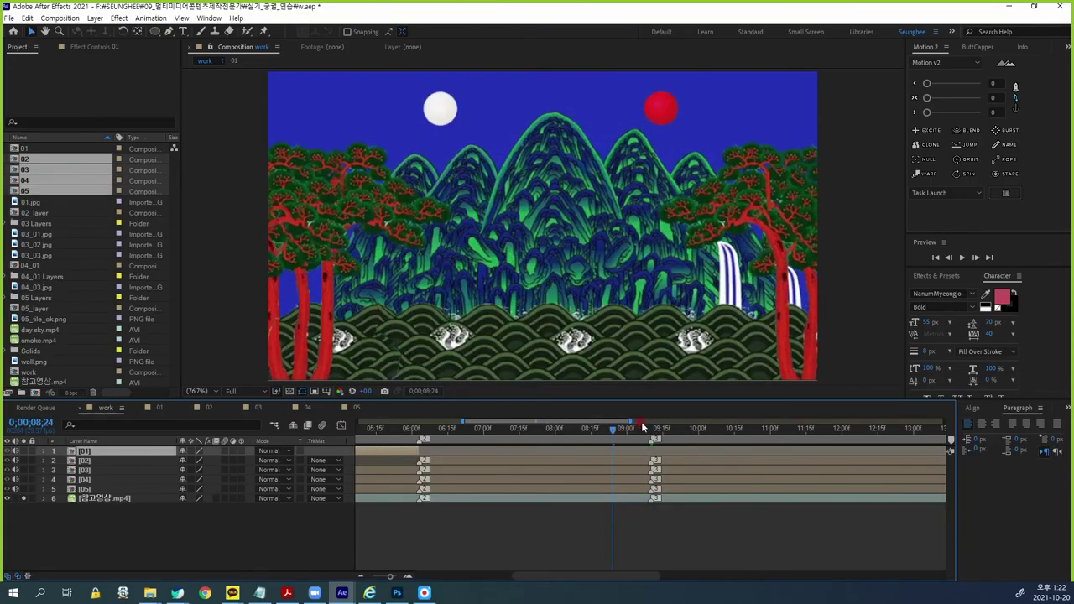
key("Page_Down")
key("Page_Down")
key("Page_Down")
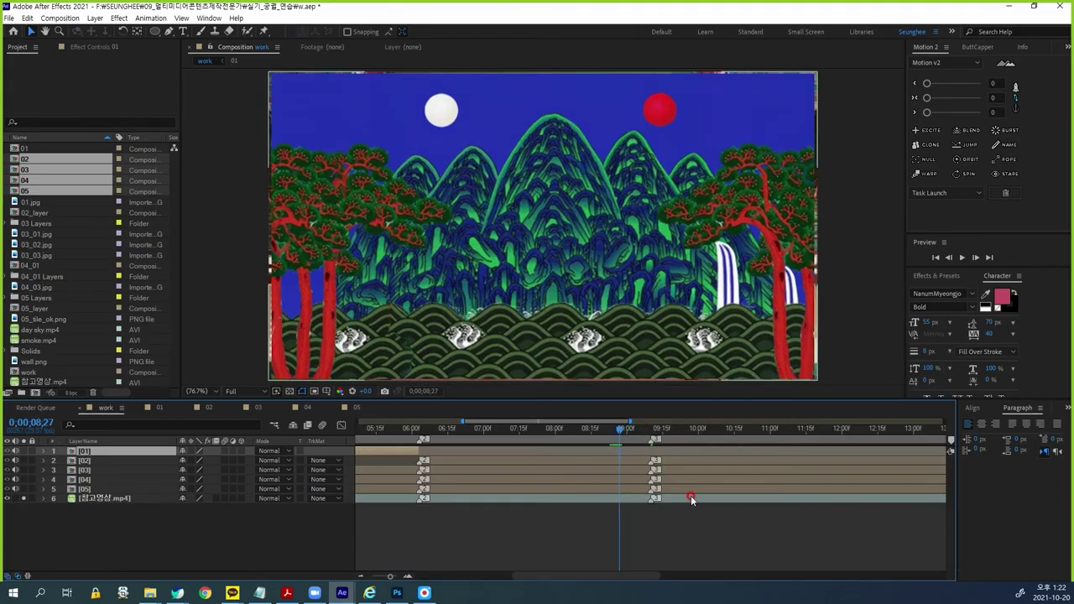
left_click(617, 432)
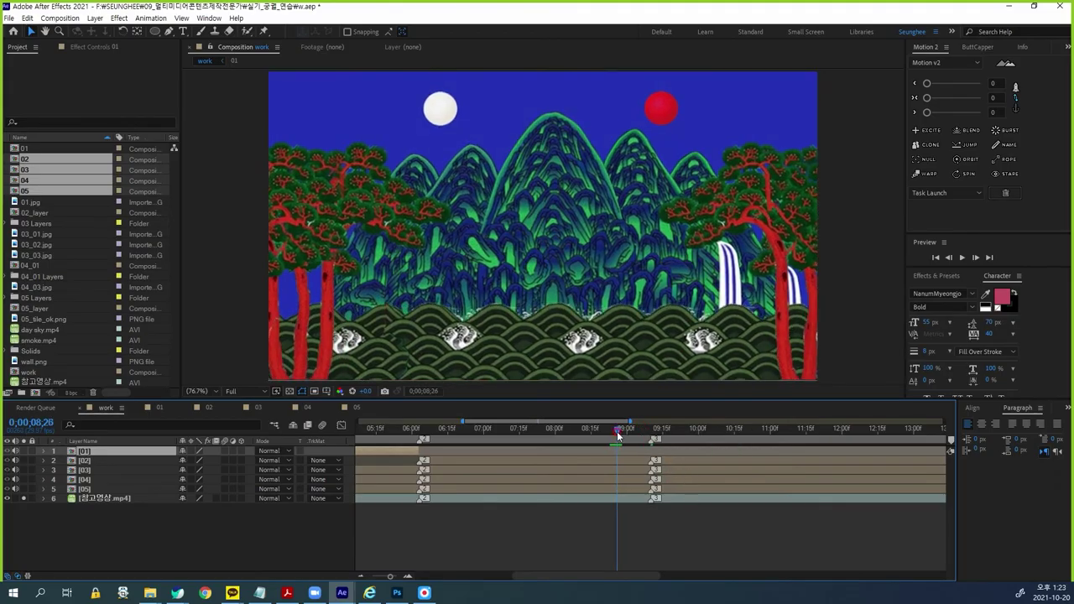
Step: Trim the start of layer 03 to 0;00;08;26 in the work composition
left_click(93, 462)
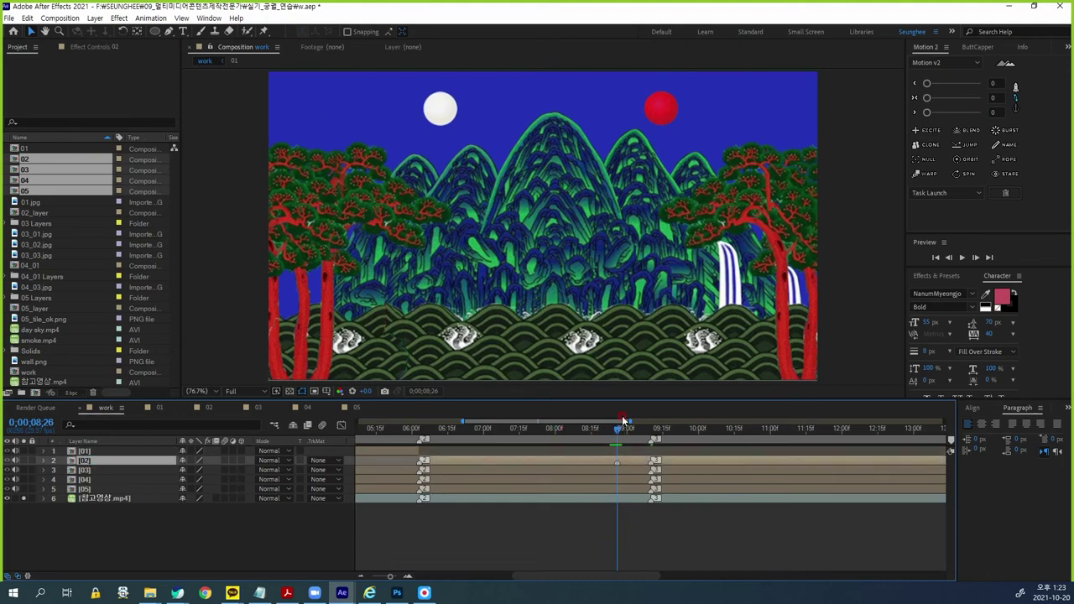
mouse_move(619, 432)
left_mouse_down()
mouse_move(653, 437)
mouse_move(618, 438)
left_mouse_up()
left_click(91, 470, "shift")
left_click(138, 545)
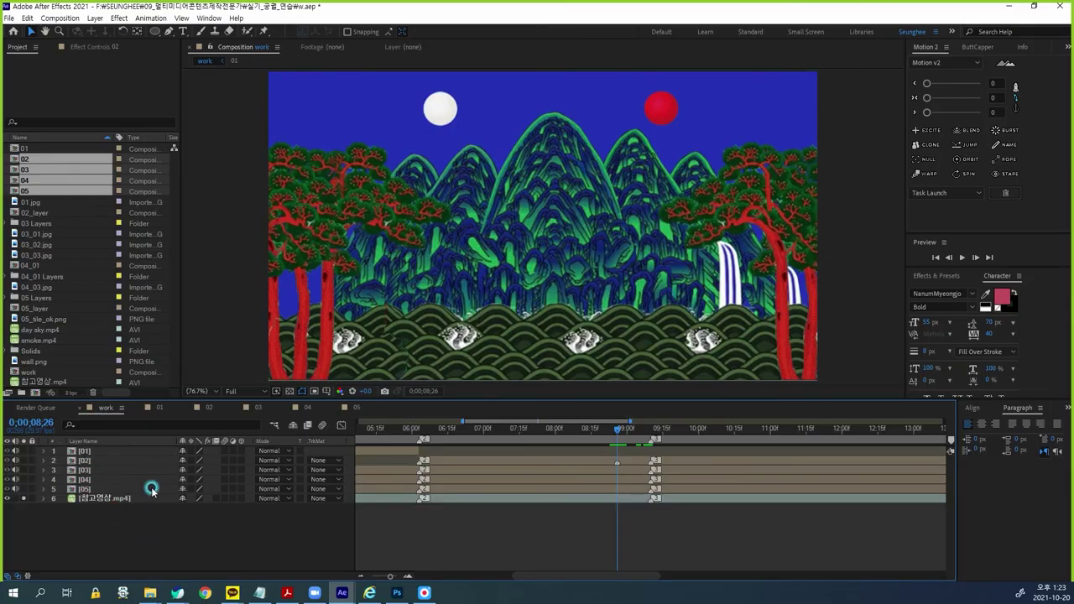
left_click(96, 462)
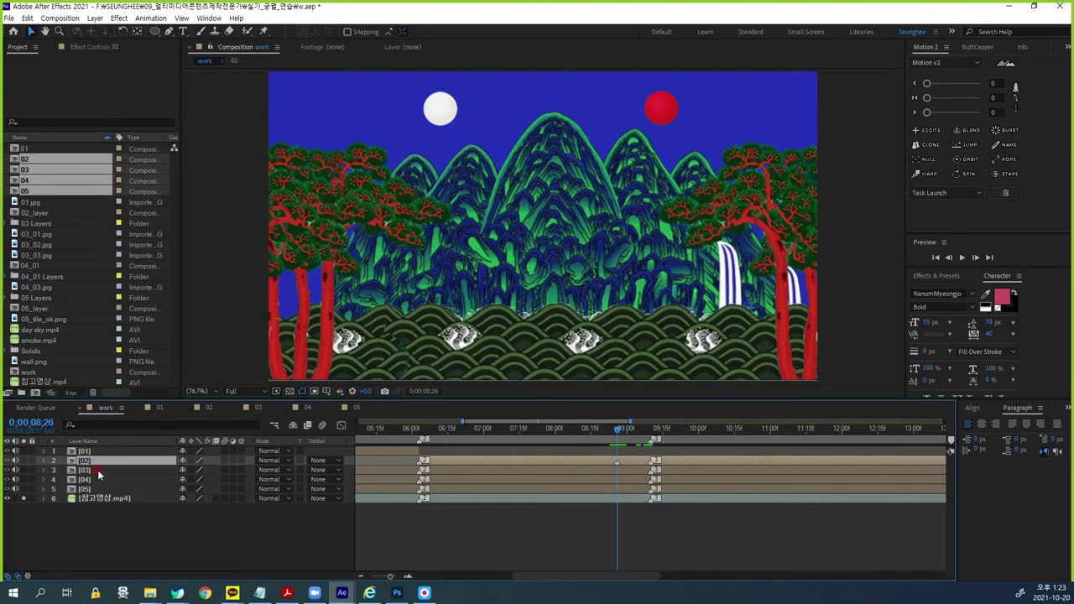
left_click(98, 470)
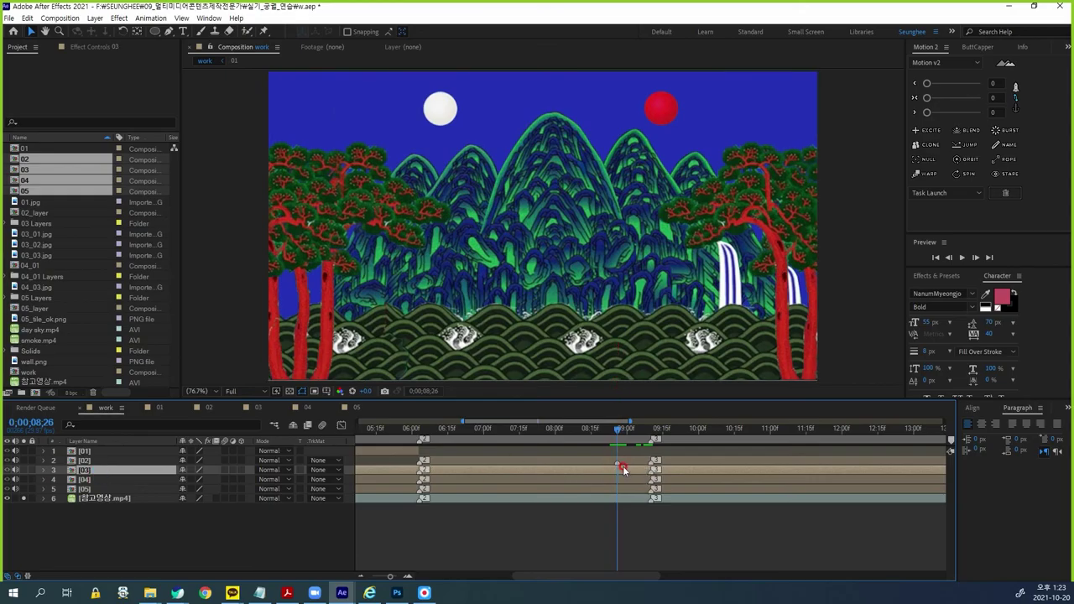
key("alt+bracketleft")
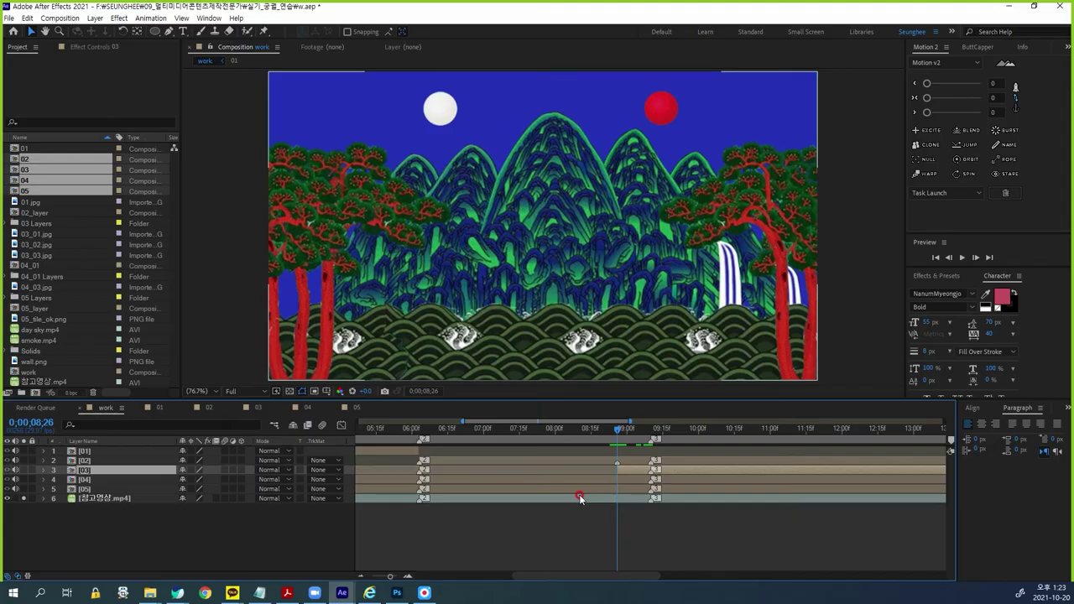
Step: Reveal layer 02's Position, Scale and Opacity and set starting keyframes for all three at 0;00;08;26
left_click(106, 460)
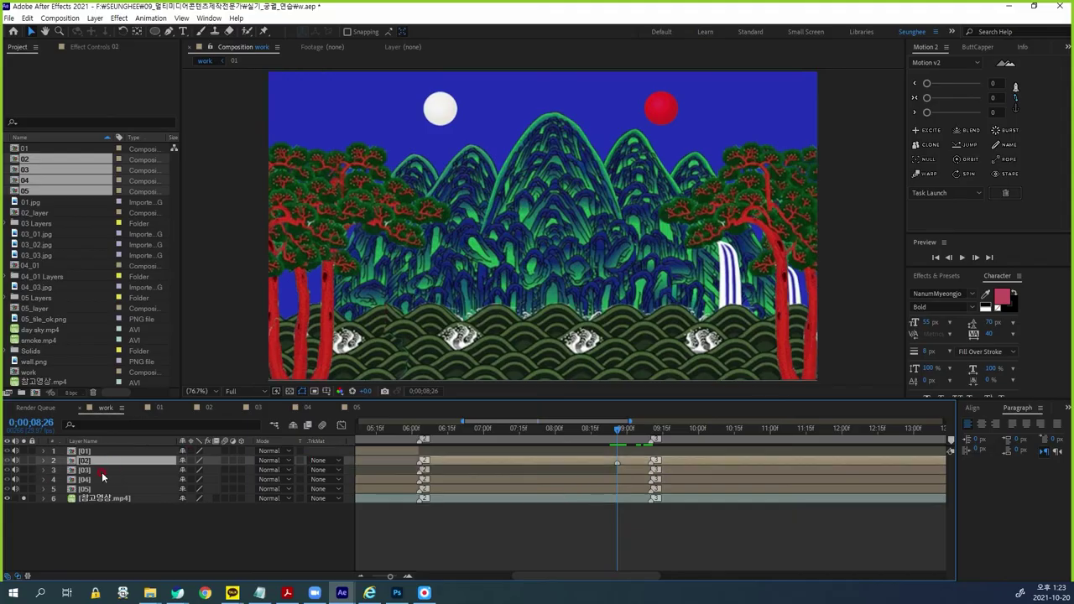
left_click(109, 470)
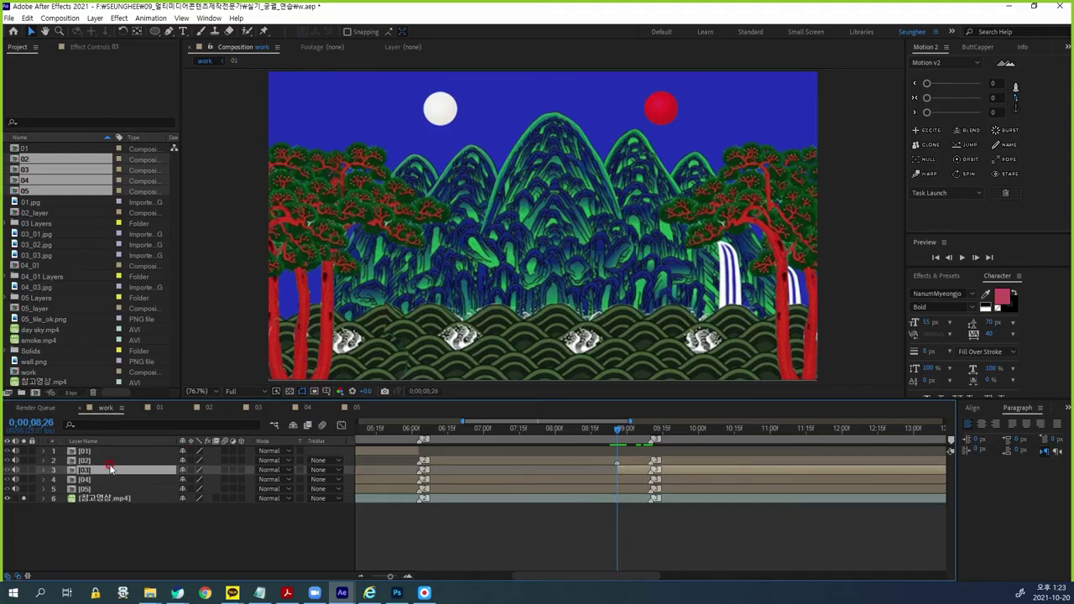
left_click(102, 461)
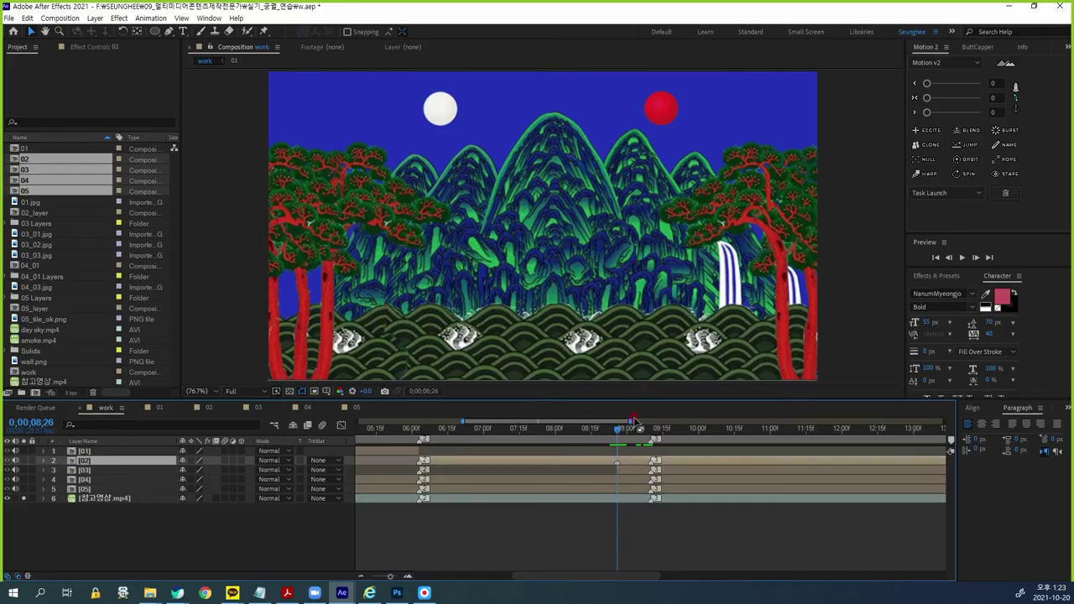
mouse_move(618, 427)
left_mouse_down()
mouse_move(653, 434)
mouse_move(620, 440)
mouse_move(654, 442)
mouse_move(621, 446)
left_mouse_up()
key("s")
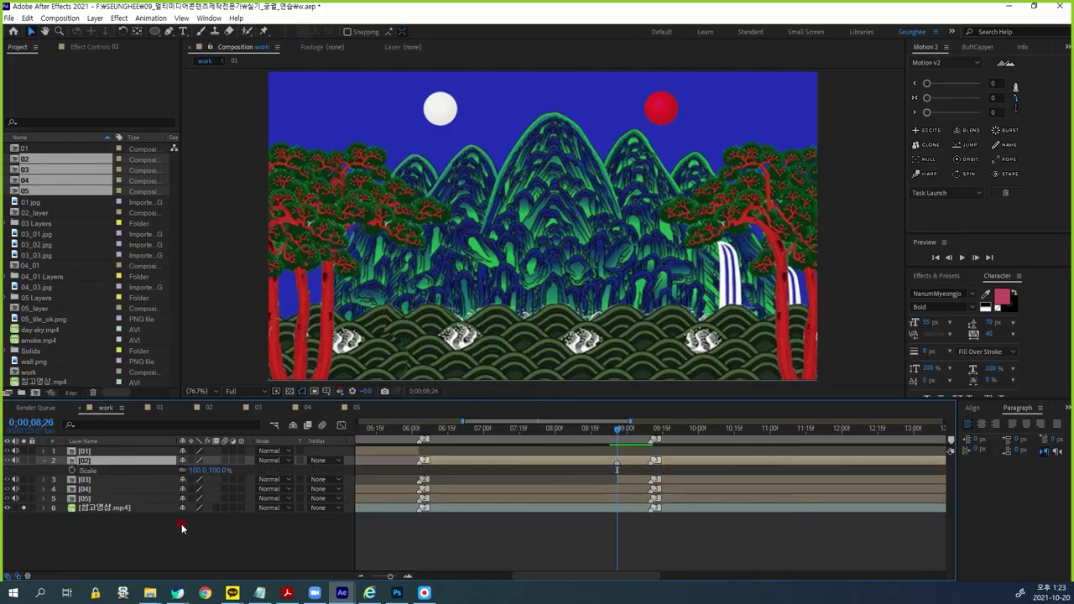
key("shift+p")
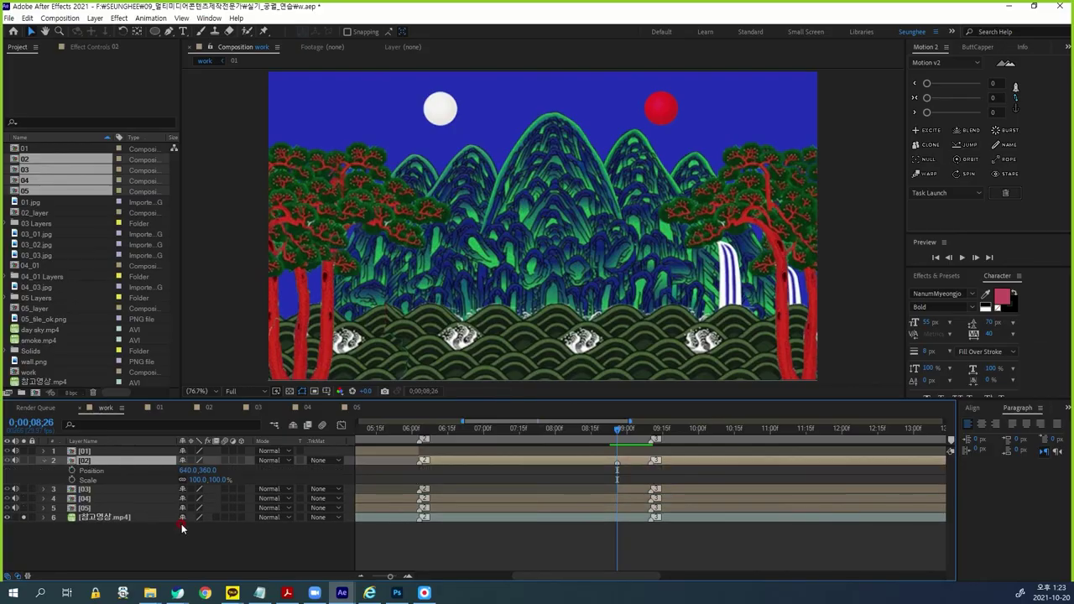
key("shift+t")
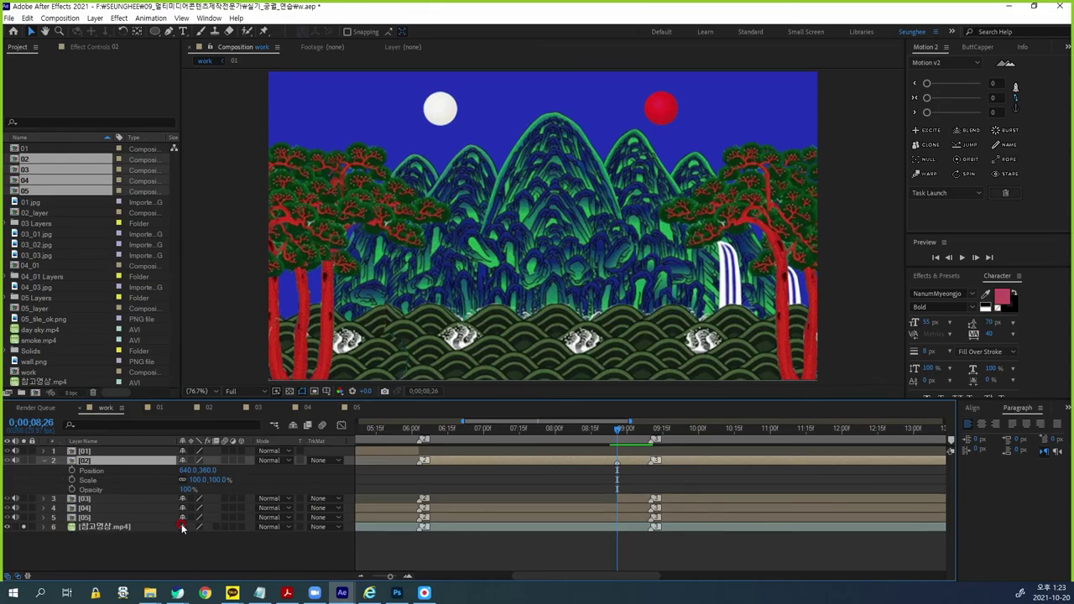
left_click(72, 471)
left_click(73, 480)
left_click(72, 489)
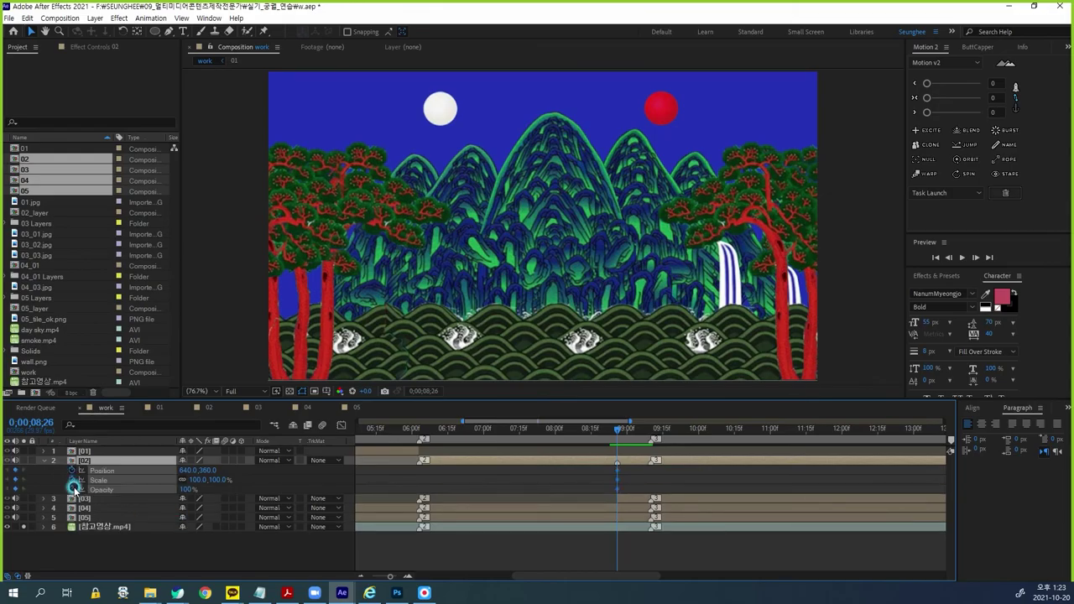
Step: At 0;00;09;10, turn off the reference video's solo and reduce layer 02's scale to about 38%
left_click_drag(625, 431, 652, 429)
left_click(164, 562)
left_click(100, 461)
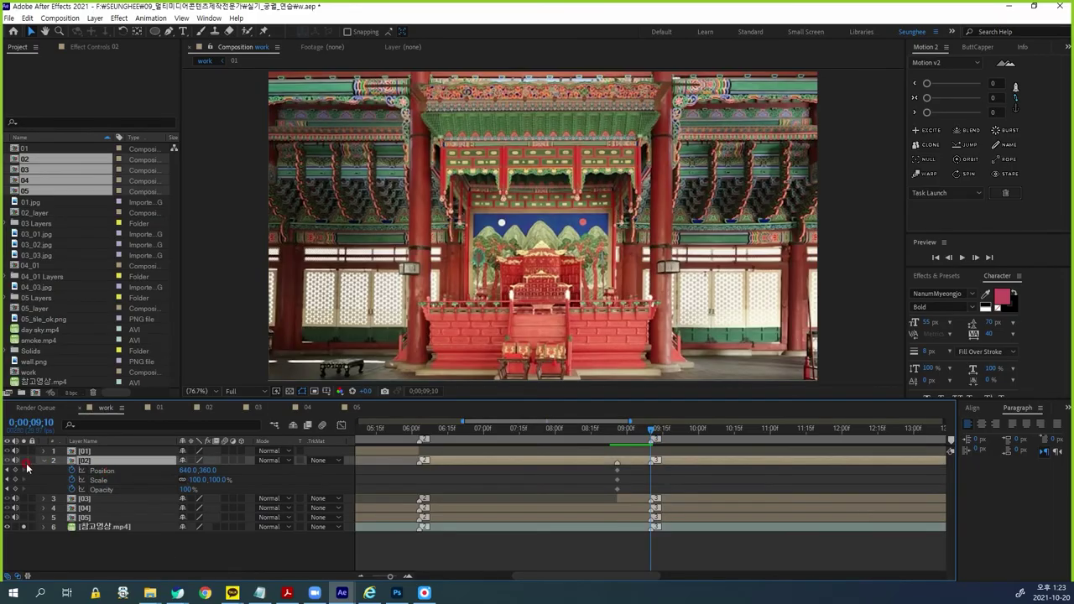
left_click(24, 527)
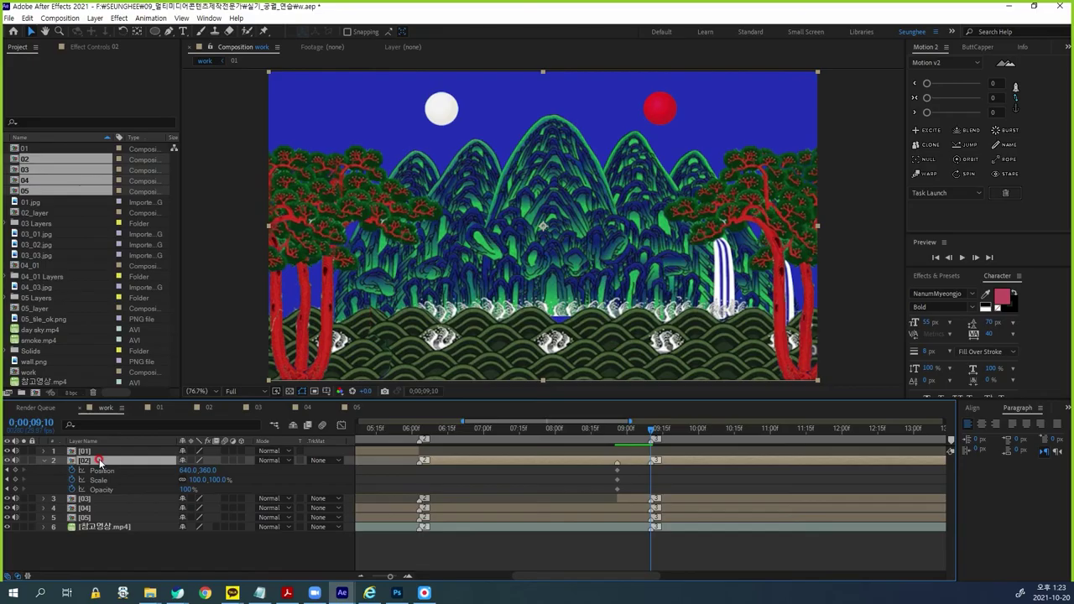
left_click(115, 483)
left_click_drag(211, 480, 182, 484)
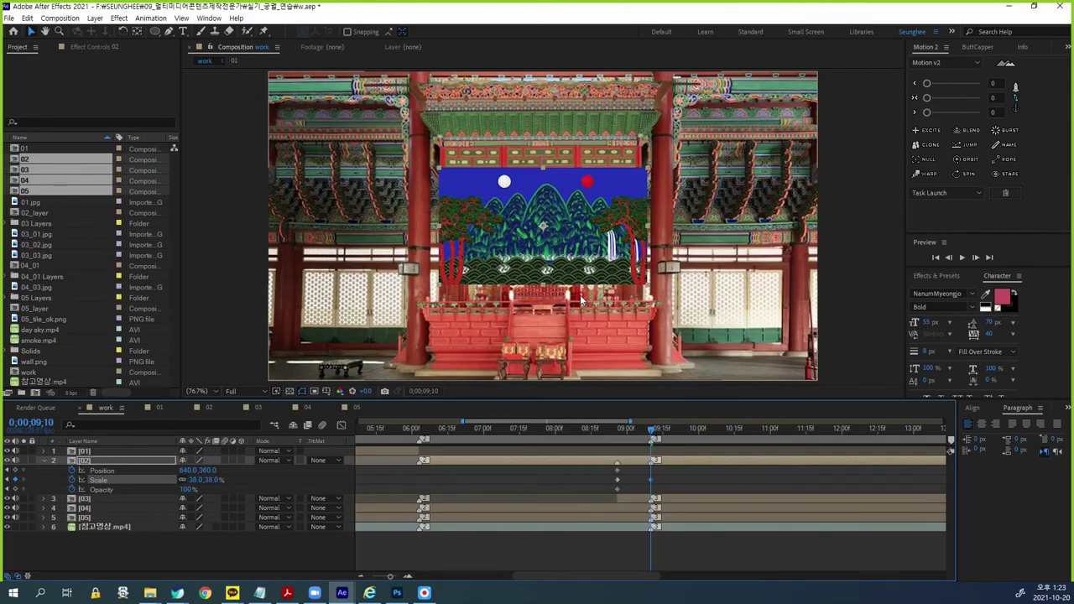
Step: Move layer 02 down over the painted screen behind the throne, at about 637.4, 428.3, and reduce its scale to 26%
left_click_drag(593, 298, 569, 316)
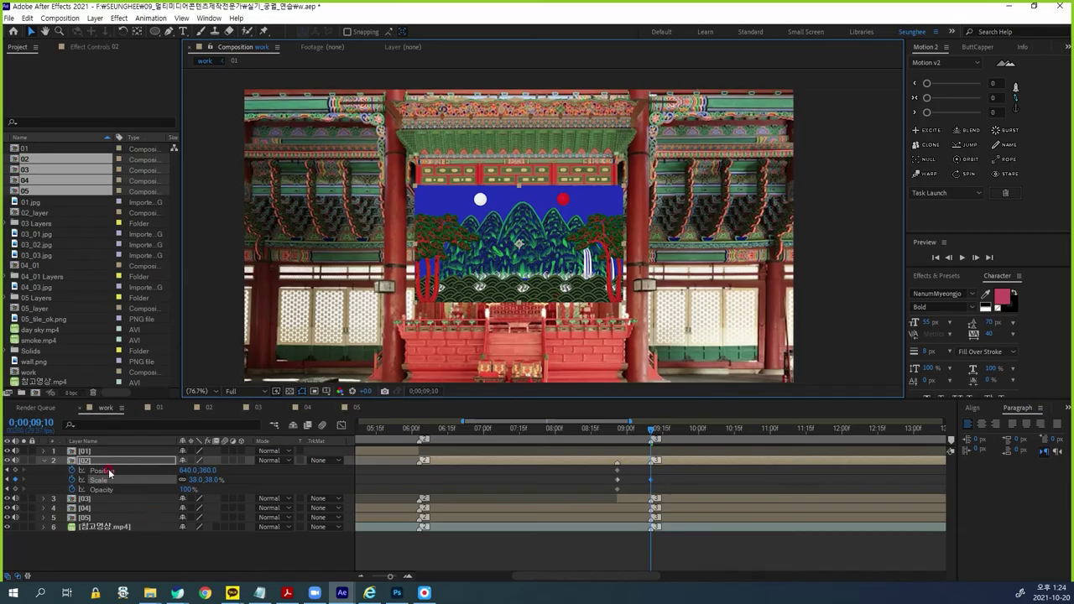
mouse_move(551, 264)
left_mouse_down()
mouse_move(550, 335)
mouse_move(548, 284)
left_mouse_up()
left_click_drag(216, 479, 207, 479)
mouse_move(527, 289)
left_mouse_down()
mouse_move(527, 306)
mouse_move(534, 287)
left_mouse_up()
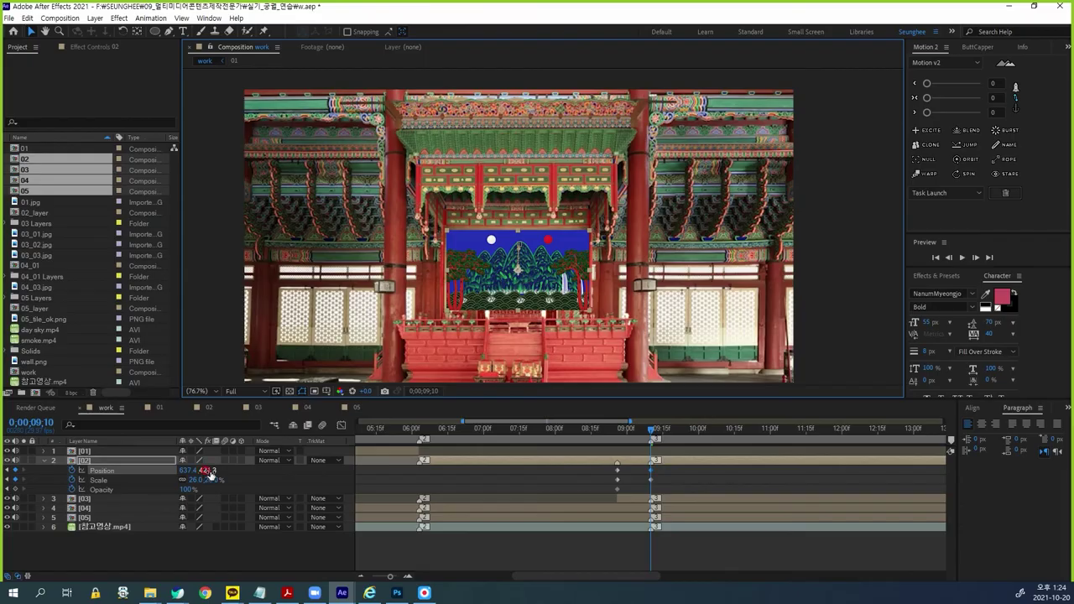
left_click_drag(208, 473, 210, 472)
Step: Refine layer 02's fit inside the painted screen's frame with a scale of 24.5% and a position of about 638.4, 421.3
scroll(605, 266, "up", 1)
left_click_drag(607, 216, 619, 107)
scroll(559, 189, "up", 1)
left_click_drag(559, 186, 545, 327)
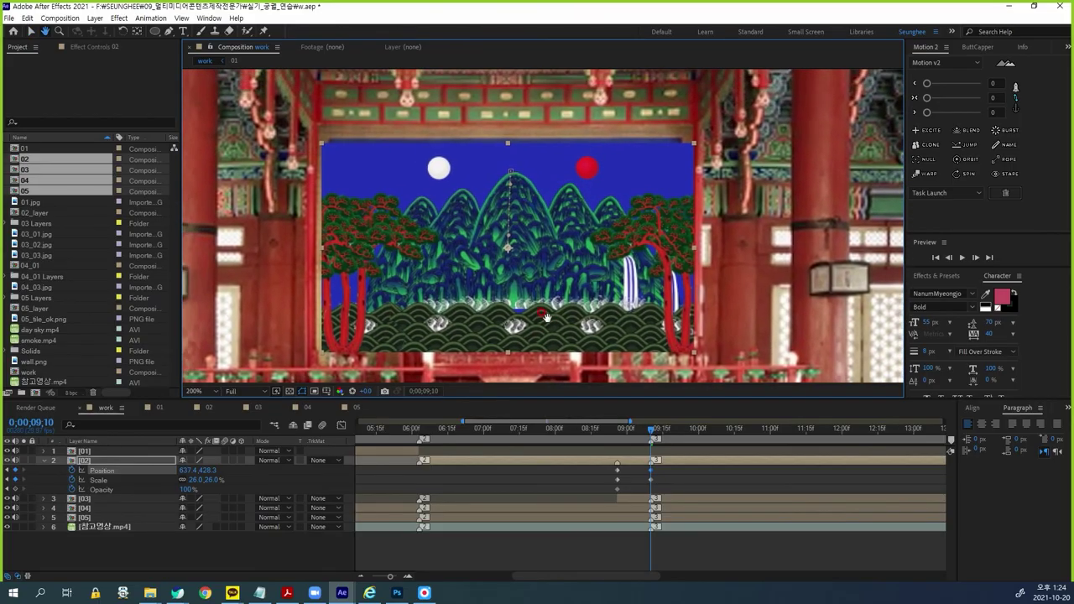
left_click(215, 479)
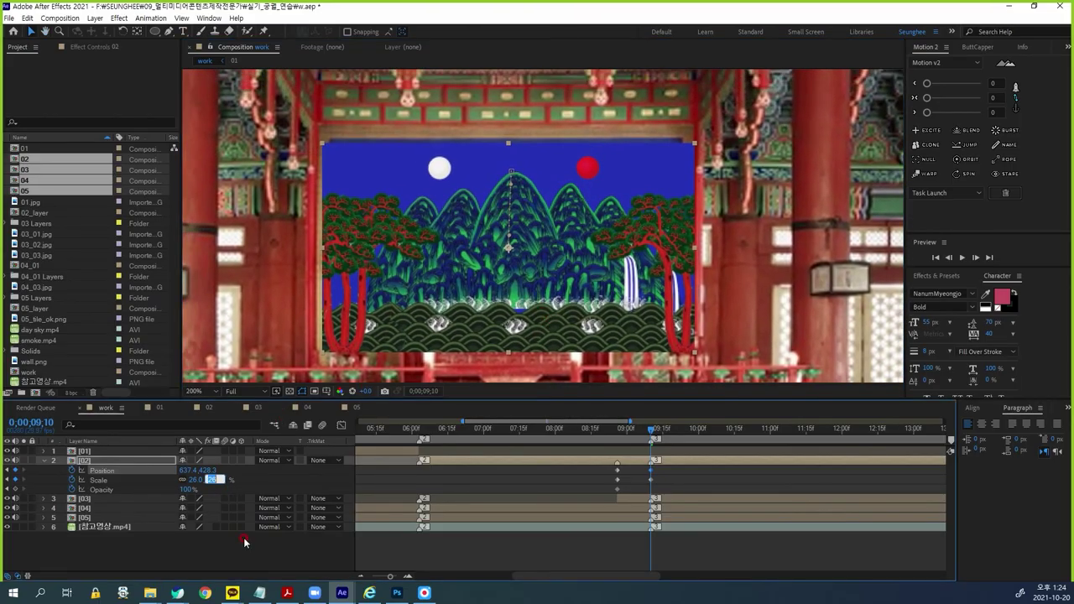
type("24")
key("Return")
left_click_drag(567, 292, 564, 279)
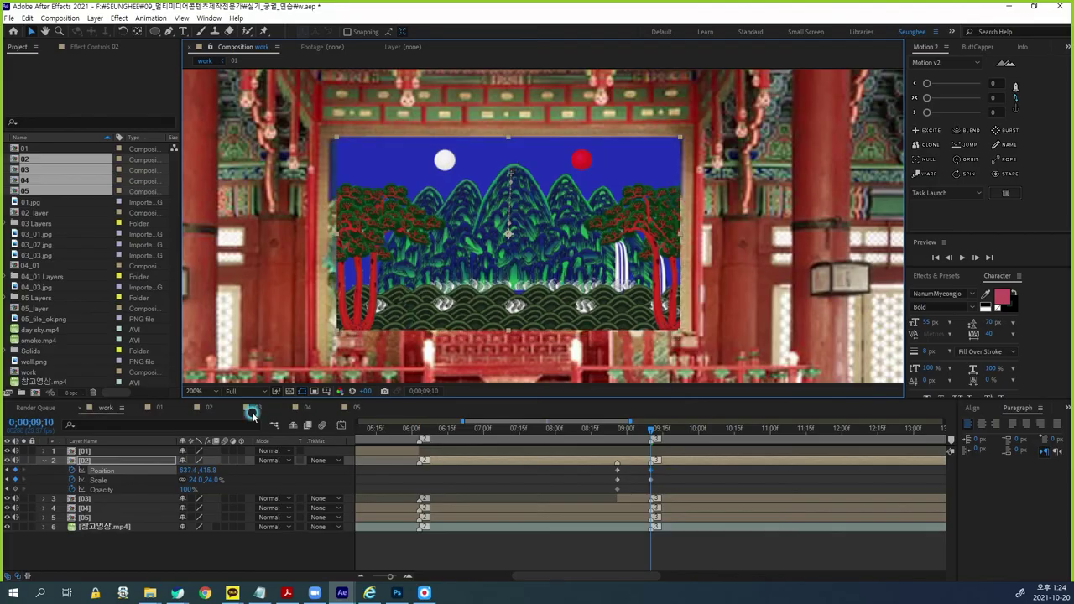
left_click(215, 479)
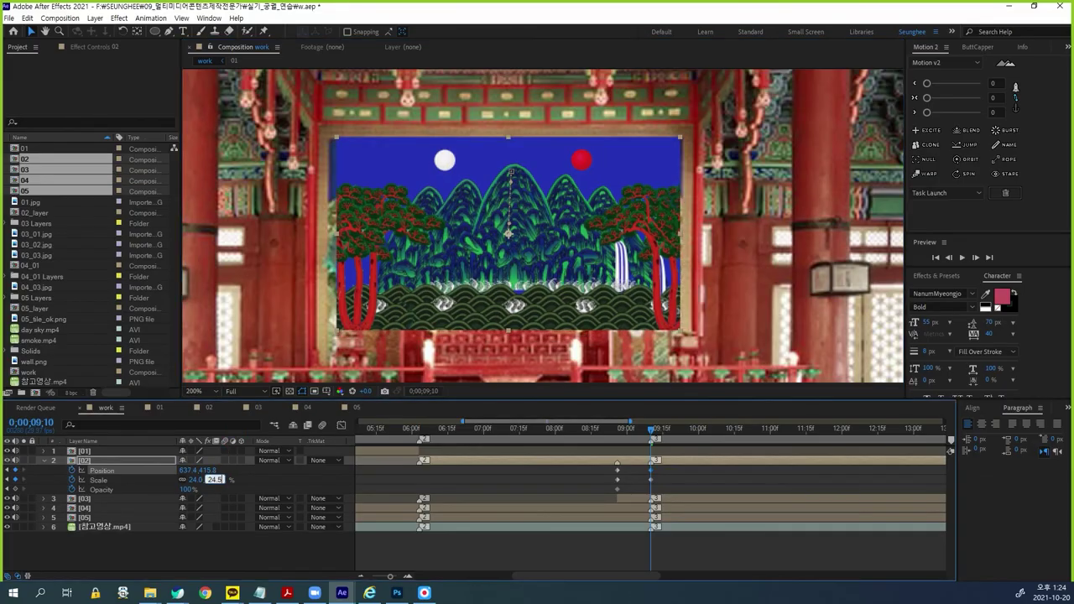
type("24.5")
key("Return")
left_click_drag(555, 285, 559, 287)
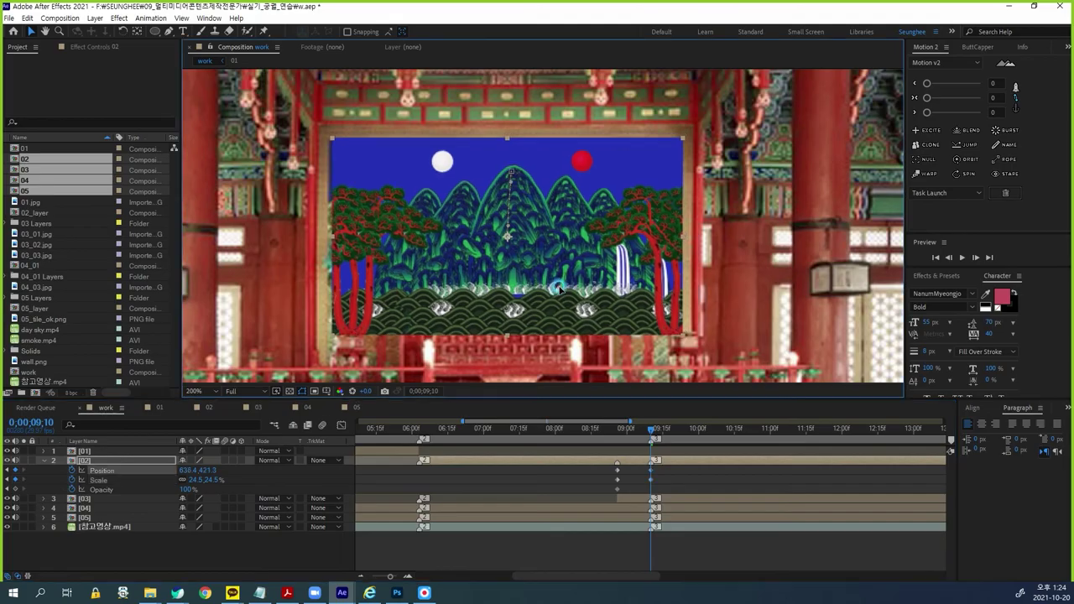
Step: Set layer 02's opacity to 0% at 0;00;09;10
left_click(539, 431)
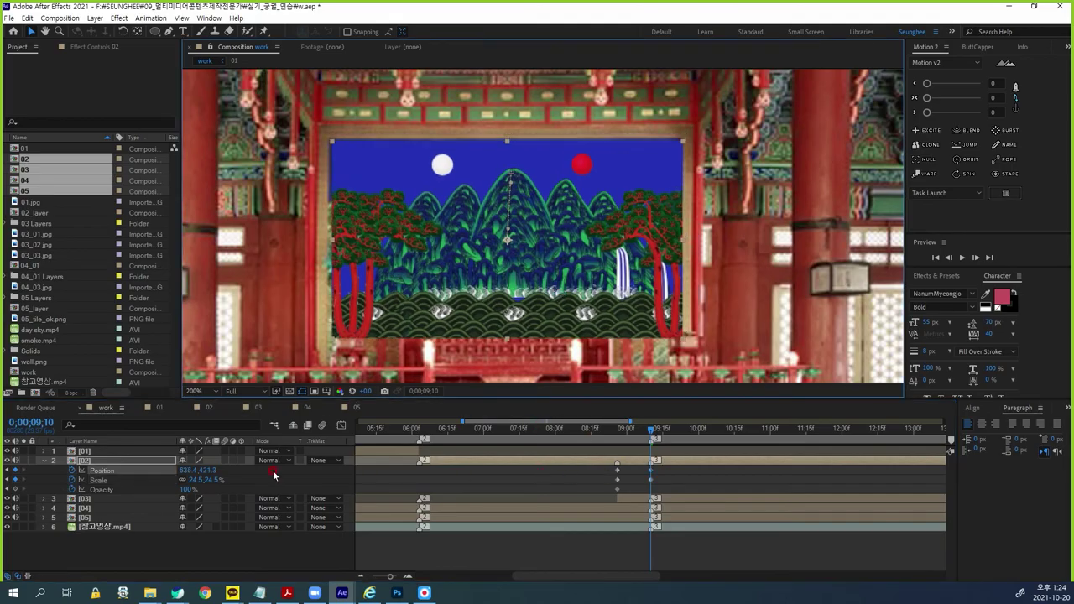
left_click(184, 490)
type("0")
key("Return")
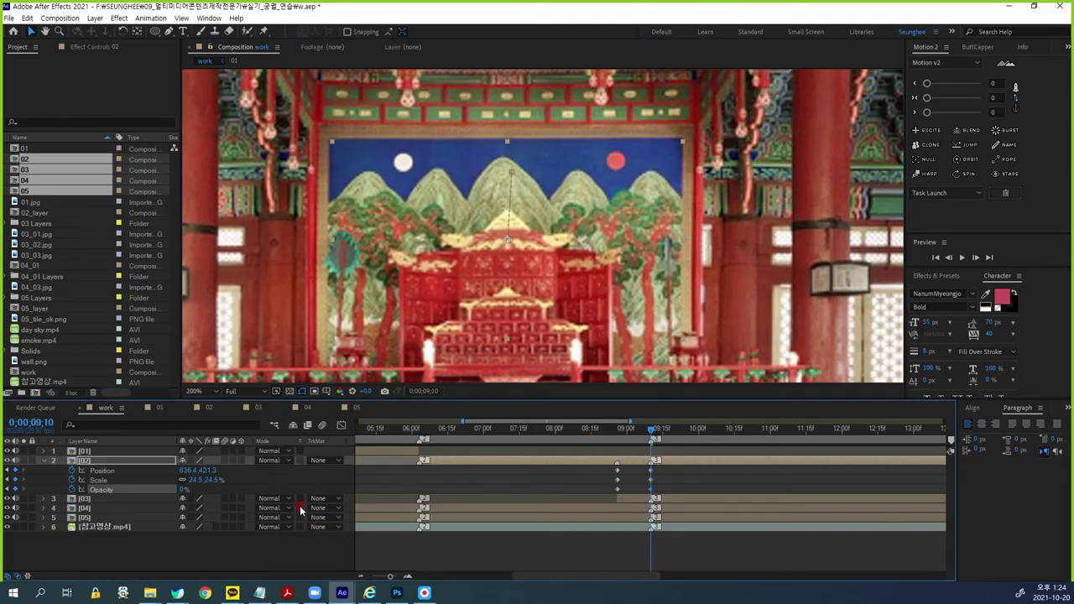
Step: Solo the reference video and scrub from 0;00;08;26 to 0;00;09;10 to compare its transition with layer 02's animation
left_click(621, 431)
key("comma")
key("comma")
mouse_move(621, 431)
left_mouse_down()
mouse_move(651, 432)
mouse_move(617, 431)
left_mouse_up()
left_click(34, 534)
left_click(628, 431)
mouse_move(616, 432)
left_mouse_down()
mouse_move(651, 436)
mouse_move(616, 445)
mouse_move(651, 443)
left_mouse_up()
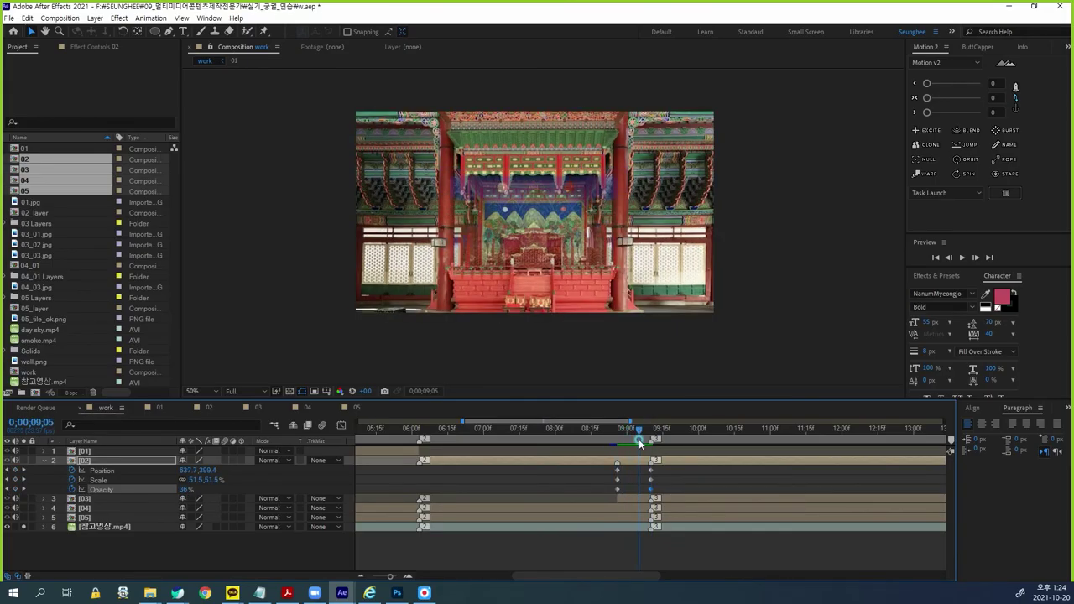
Step: Add a scale keyframe of 100% to layer 03 at 0;00;09;10
left_click(224, 548)
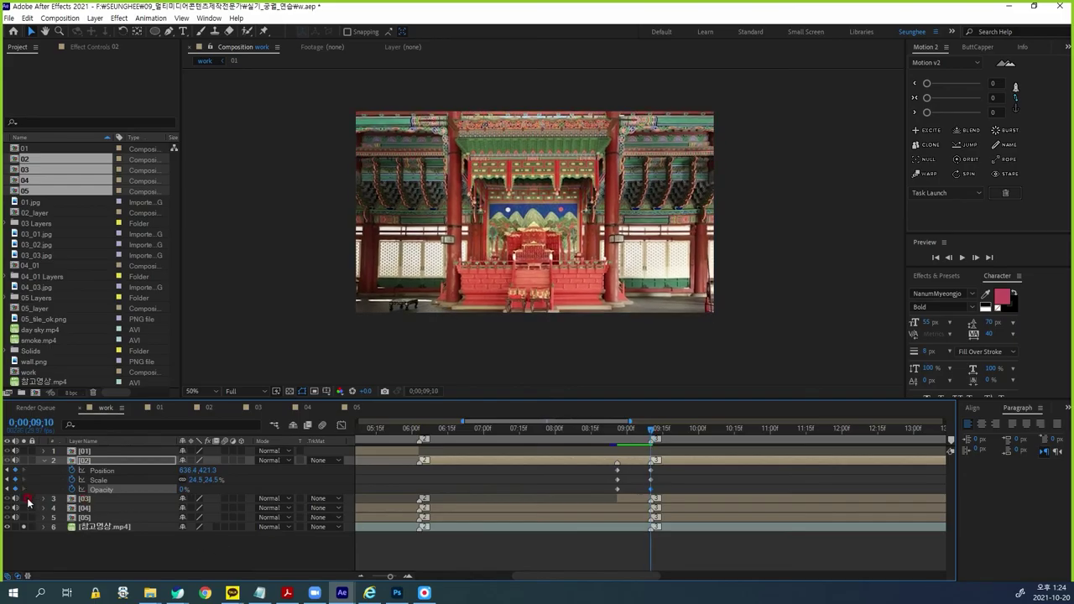
left_click(96, 500)
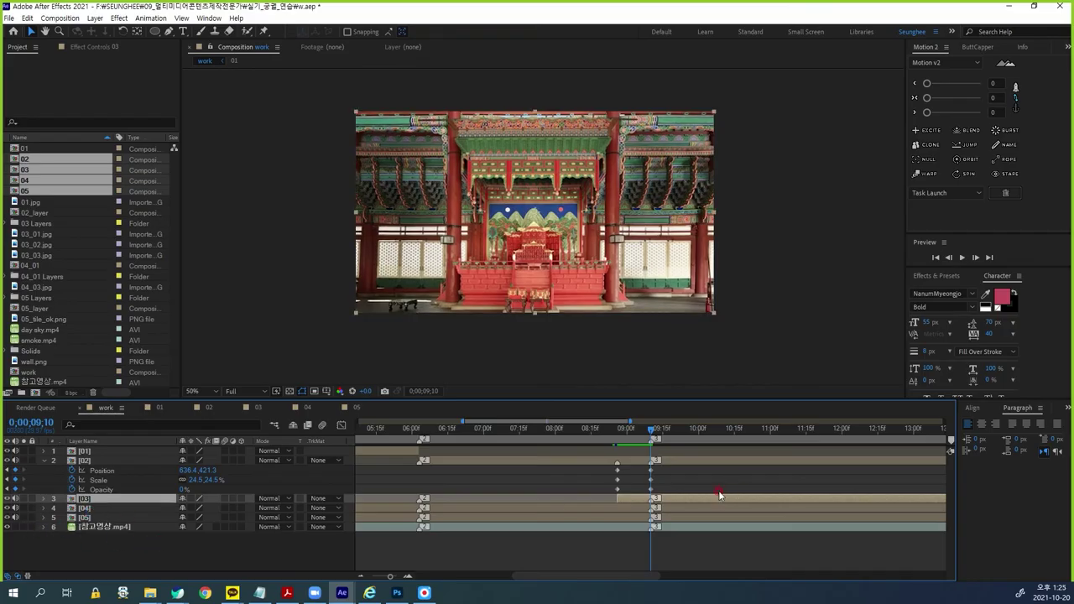
left_click(90, 500)
key("s")
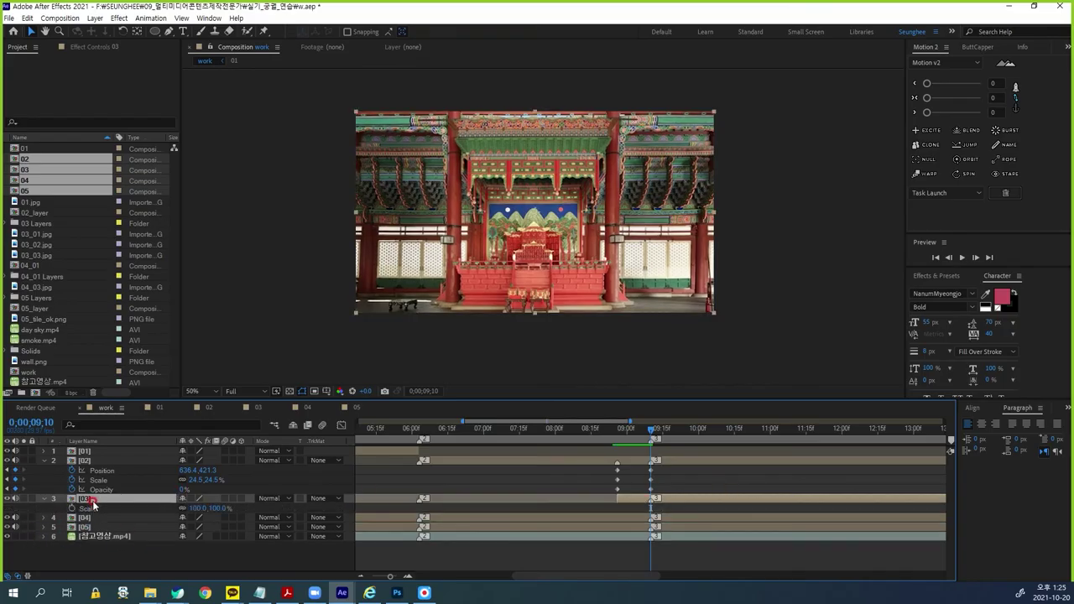
left_click(80, 508)
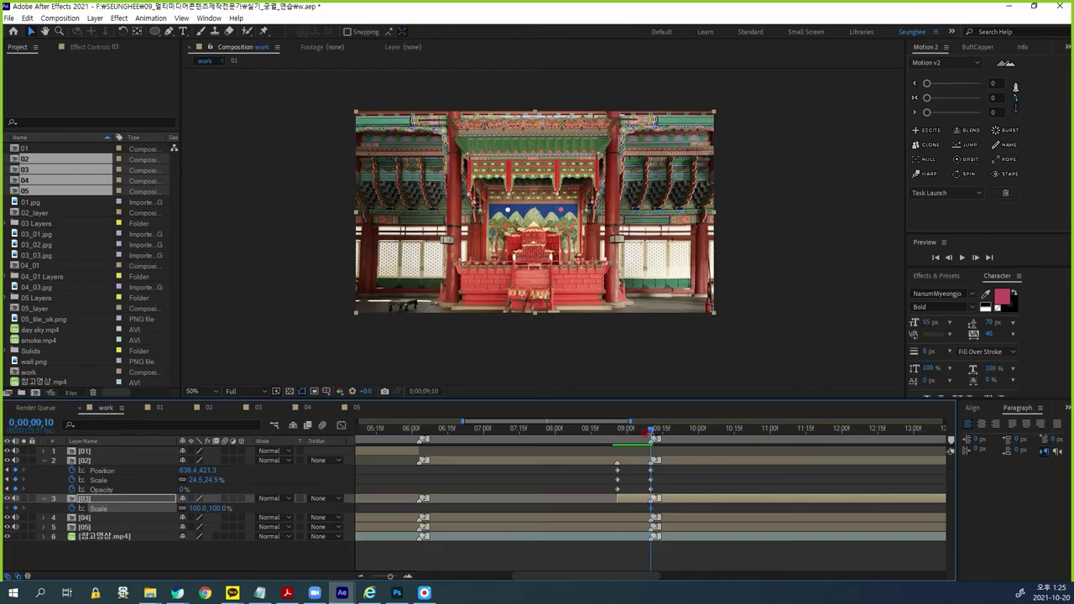
Step: Go to 0;00;08;26, hide layer 02, and solo the reference video for comparison
left_click_drag(654, 437, 616, 435)
left_click(616, 512)
left_click(163, 509)
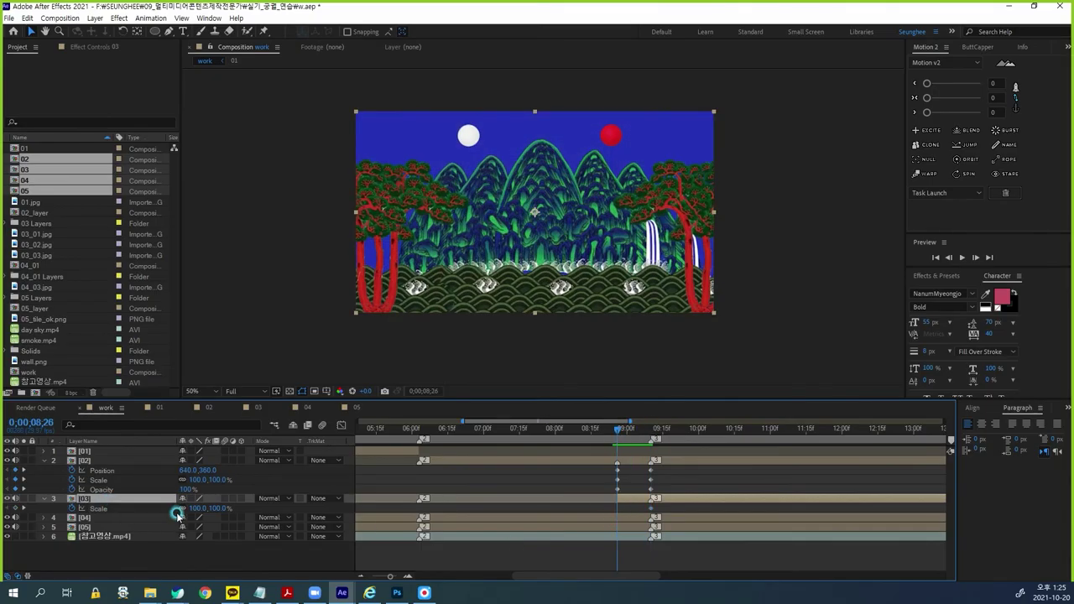
left_click(168, 508)
left_click(26, 464)
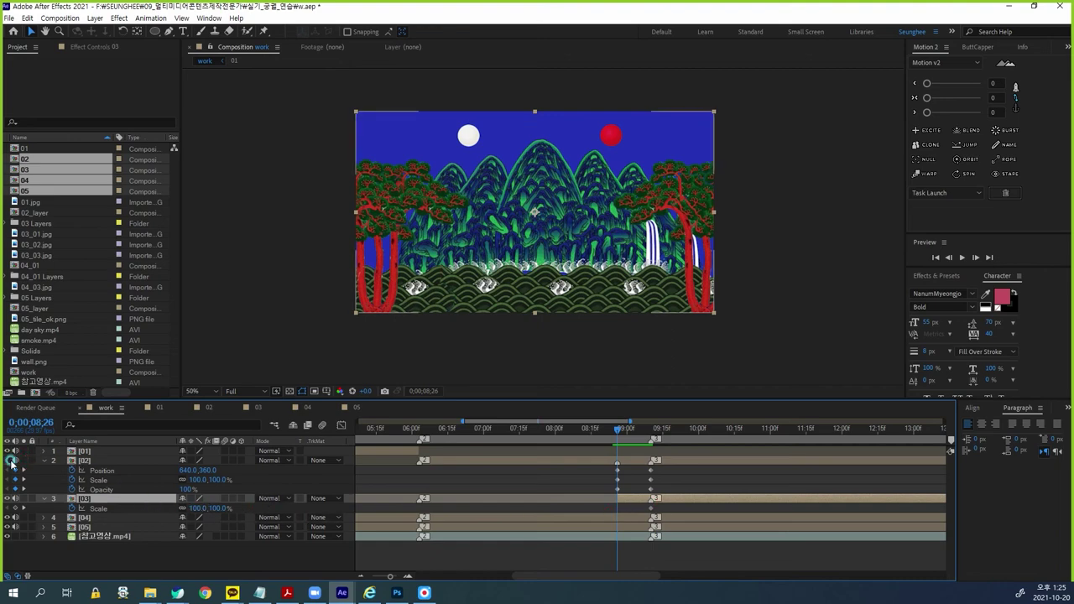
left_click(8, 461)
left_click(25, 537)
left_click(24, 540)
Step: Step through the soloed reference video frame by frame from 0;00;08;26 to 0;00;08;29 to examine how the throne hall appears
left_click(113, 501)
left_click(102, 536)
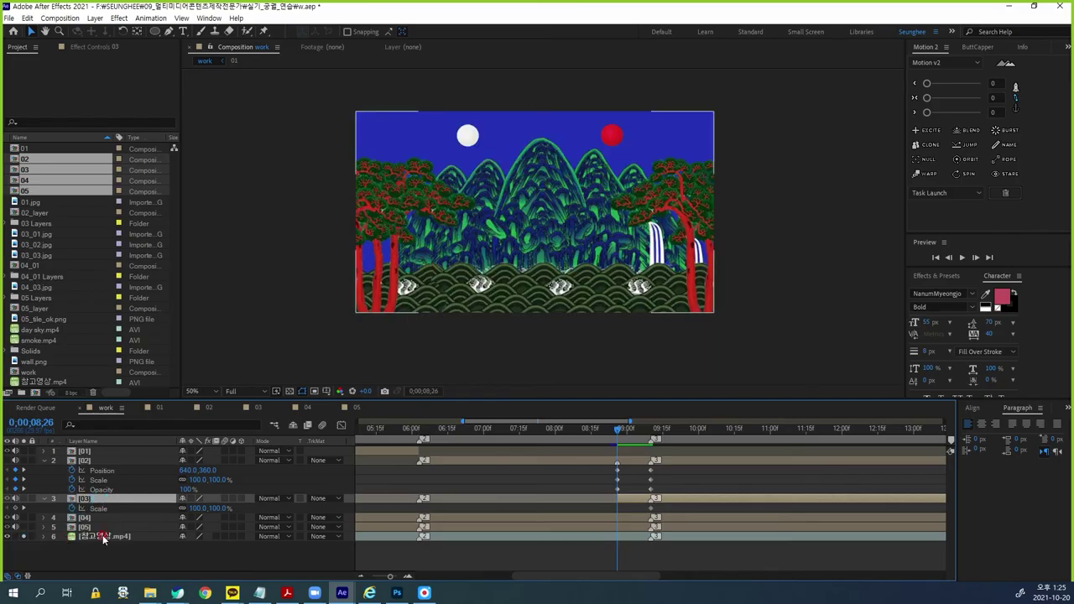
left_click(44, 528)
left_click(596, 419)
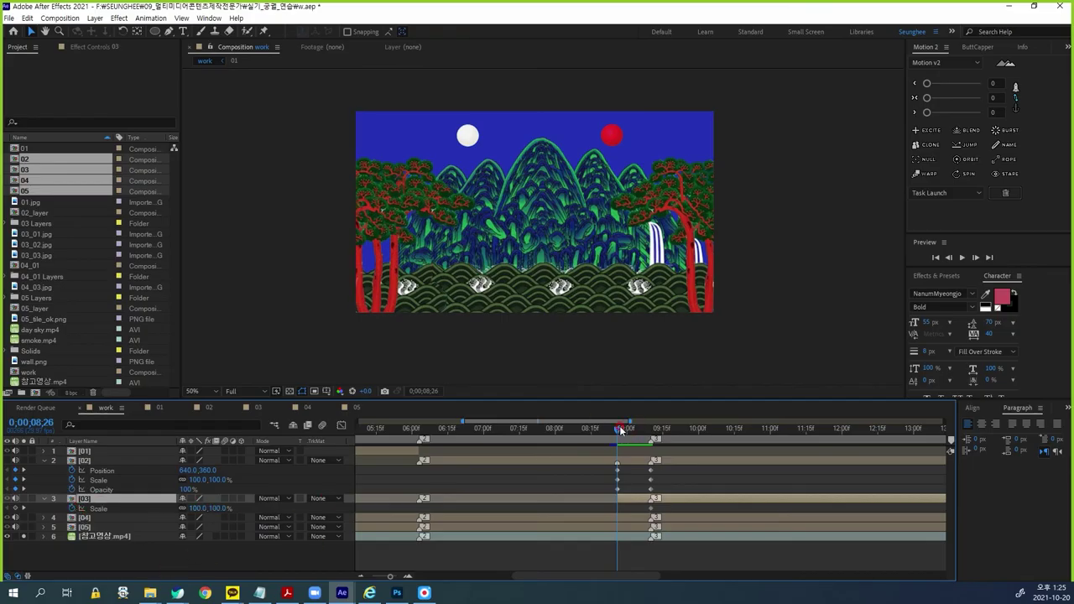
key("equal")
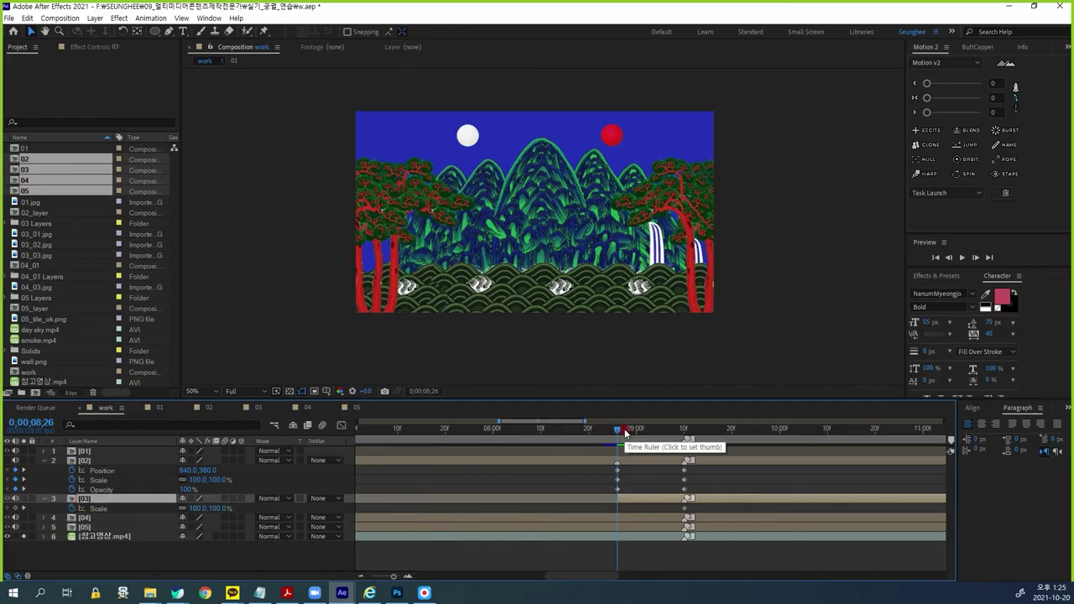
left_click(625, 432)
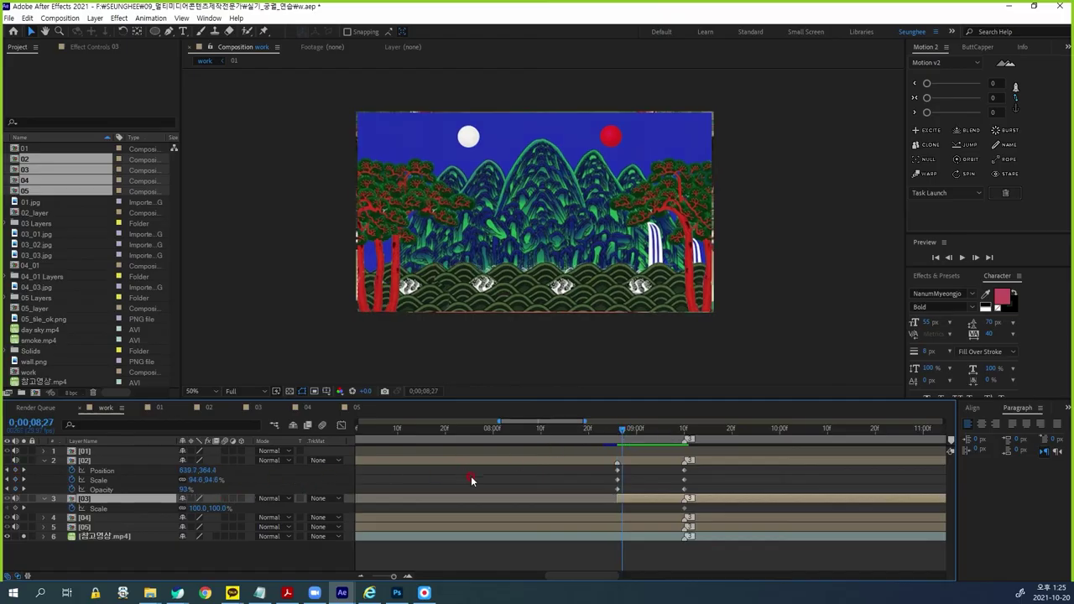
key("Page_Down")
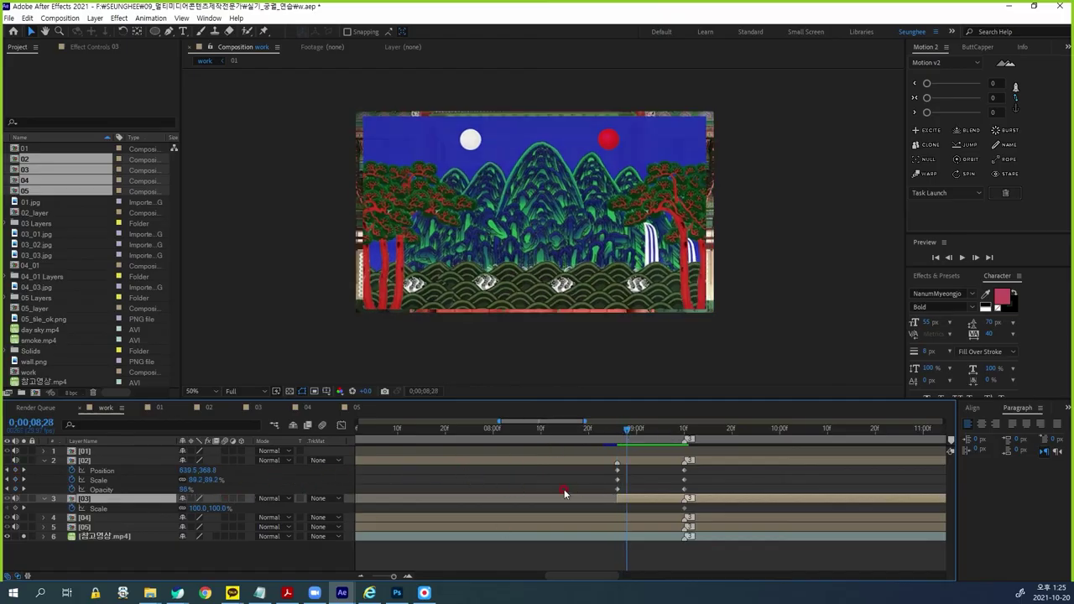
key("Page_Down")
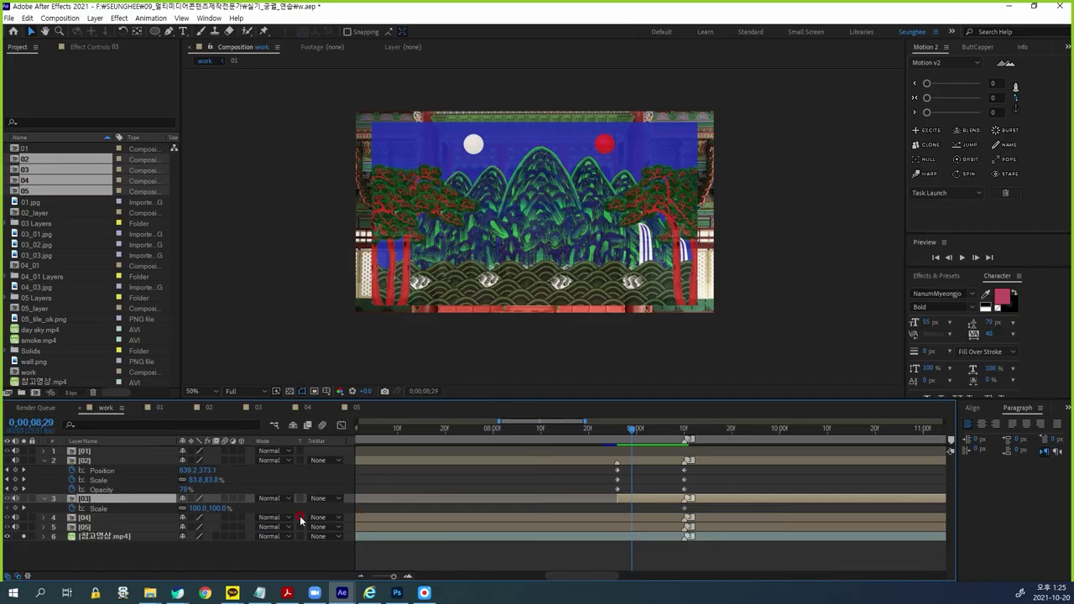
Step: Try enlarging layer 03 to about 186% scale at 0;00;08;29, toggling its solo to compare it with the reference
left_click_drag(220, 512, 243, 506)
left_click(24, 498)
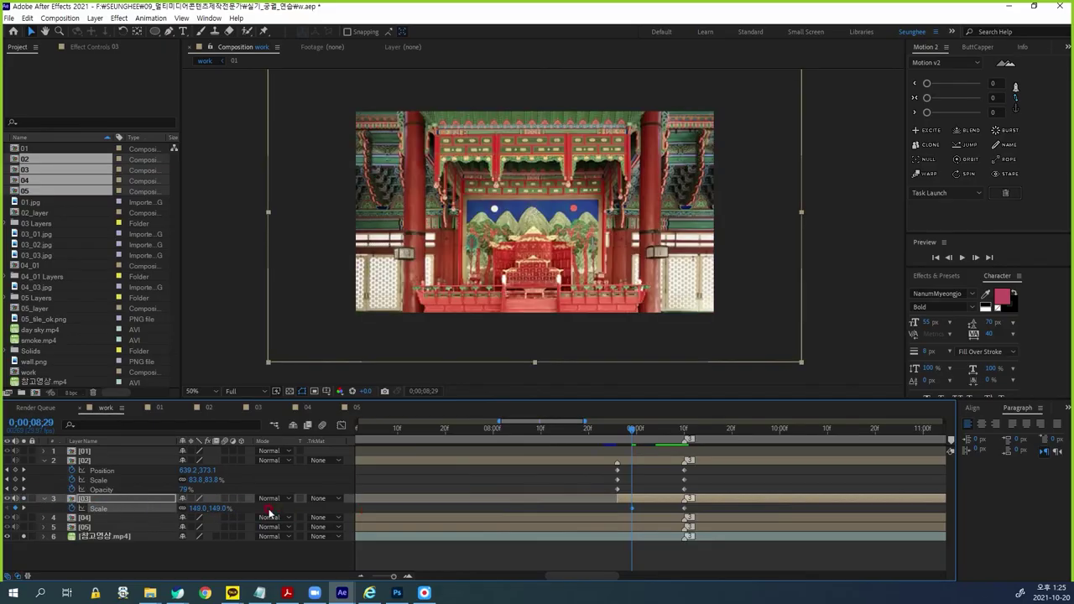
left_click_drag(216, 510, 235, 504)
left_click(25, 500)
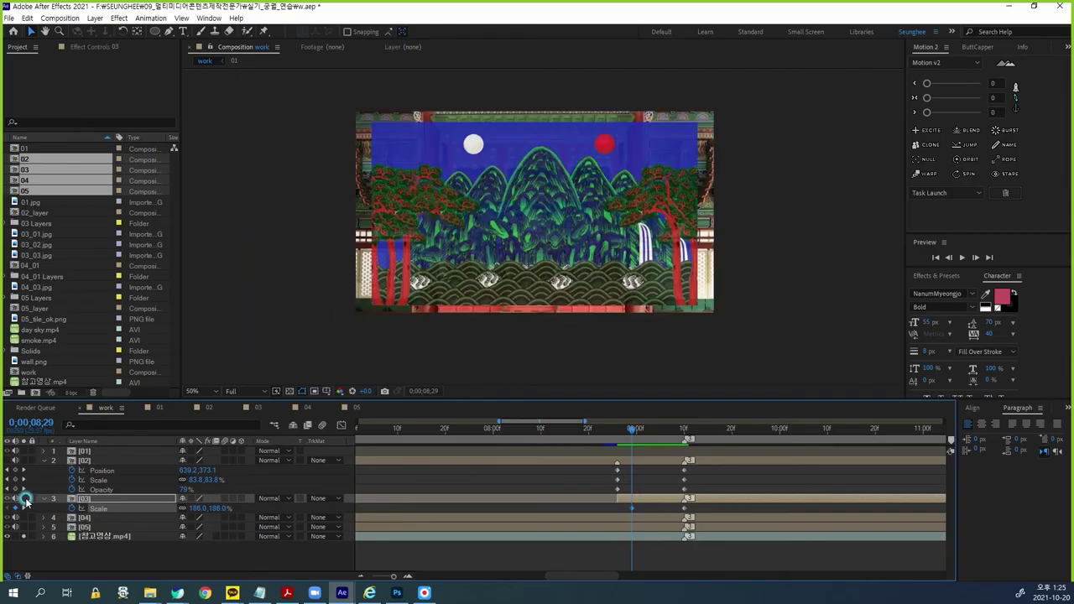
left_click(25, 499)
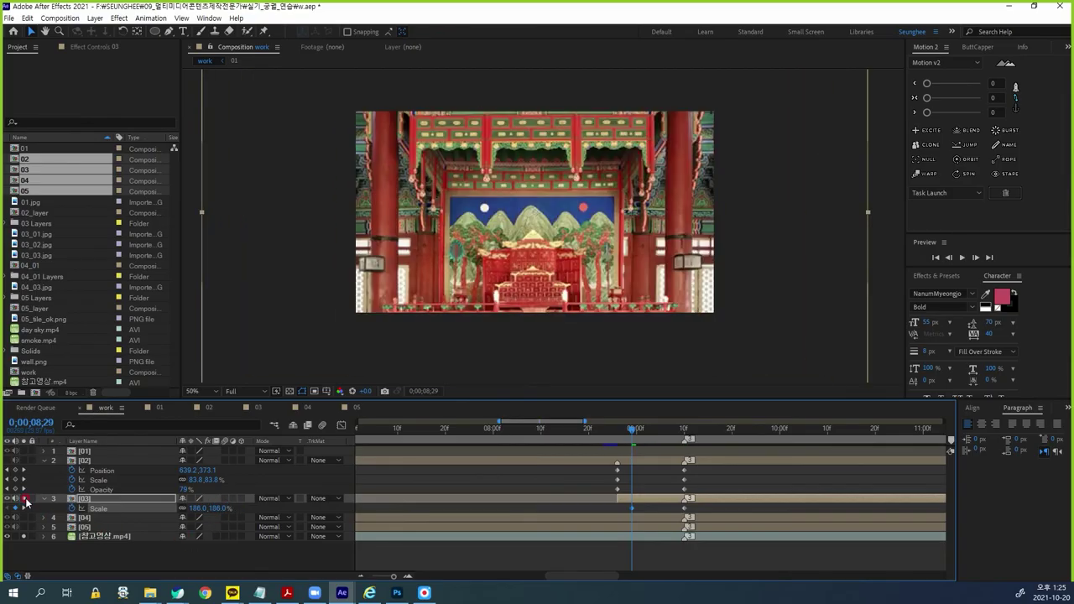
left_click(24, 499)
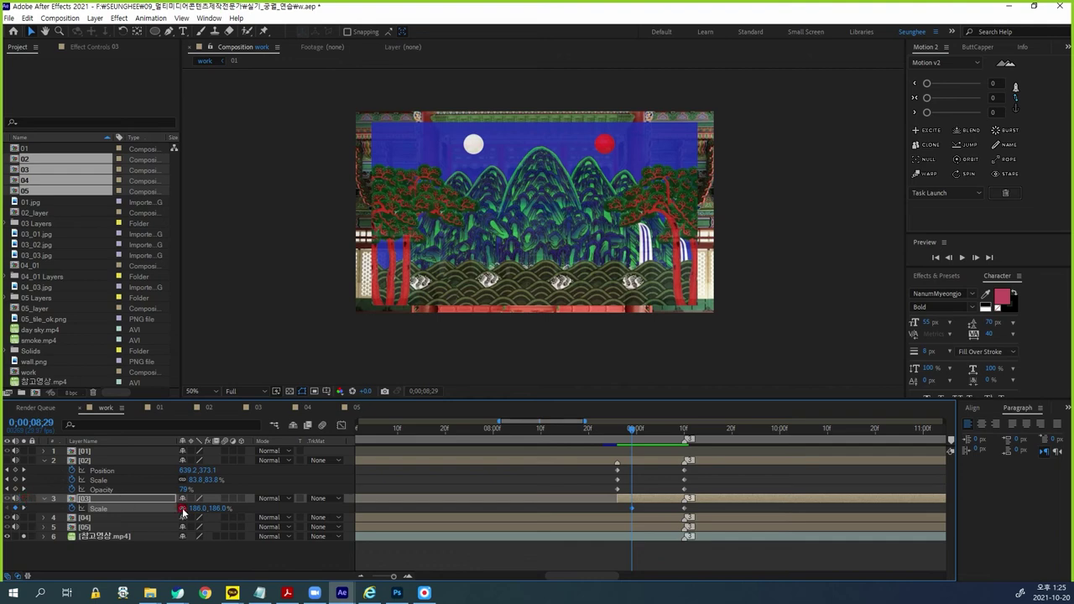
Step: Try a scale of 134% for layer 03 at 0;00;08;29, comparing it again with the reference video
left_click_drag(217, 508, 205, 511)
left_click(24, 500)
left_click_drag(220, 514, 204, 507)
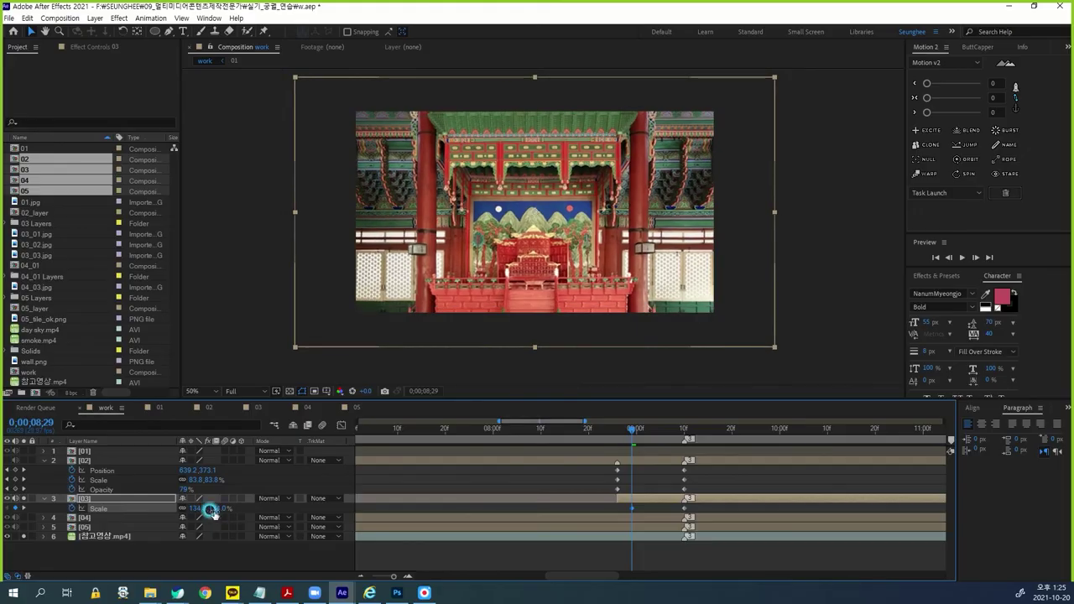
left_click(24, 500)
left_click(25, 499)
left_click(24, 499)
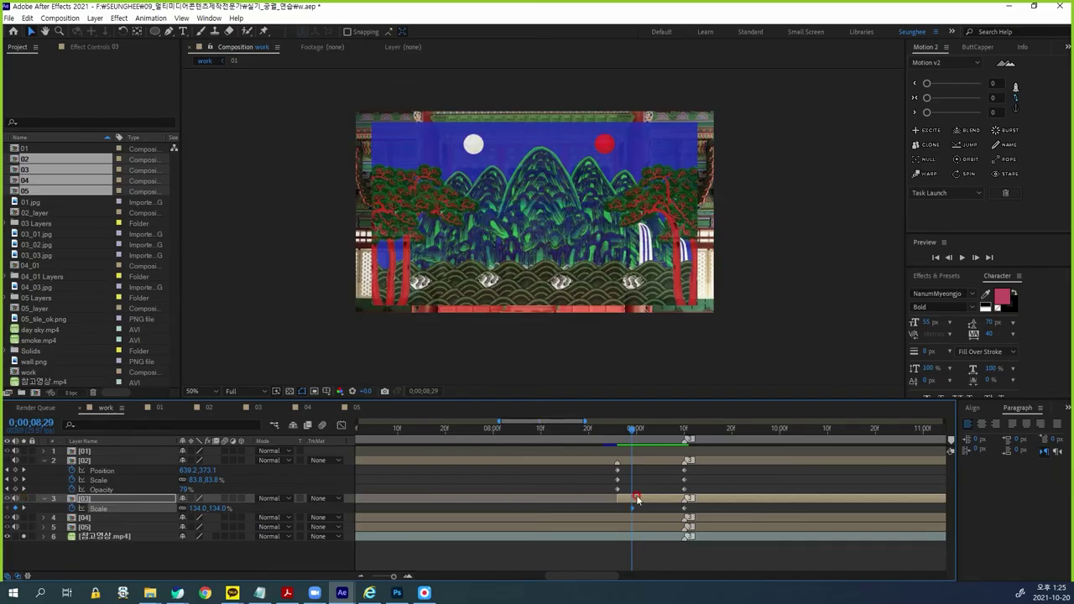
Step: Delete layer 03's scale keyframe at 0;00;08;29 and set its scale to 153% at 0;00;08;26
left_click_drag(633, 433, 618, 430)
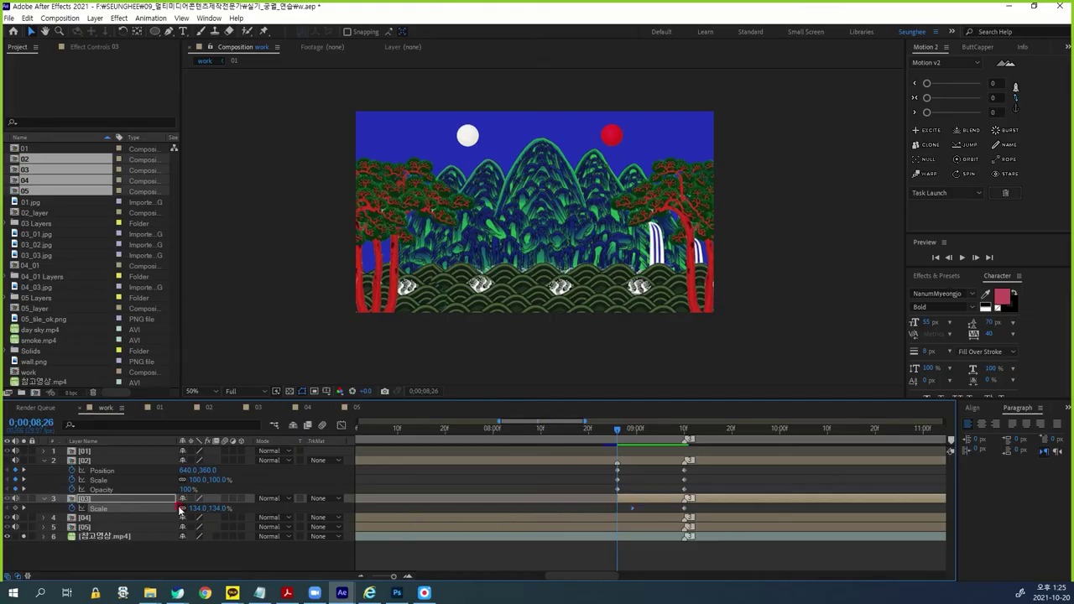
left_click(637, 510)
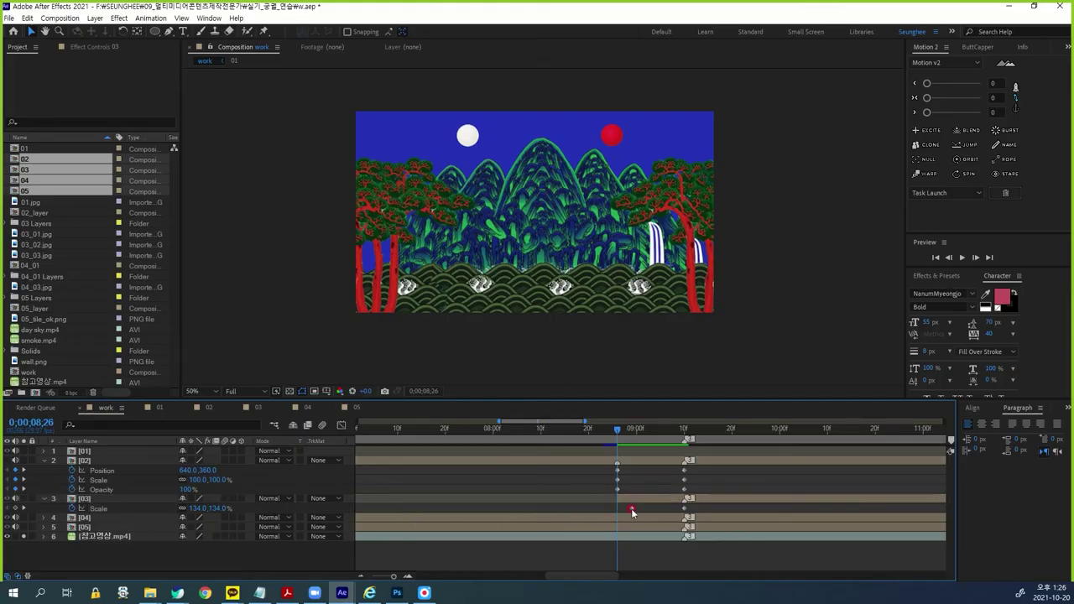
left_click(631, 508)
key("Delete")
left_click_drag(198, 508, 225, 508)
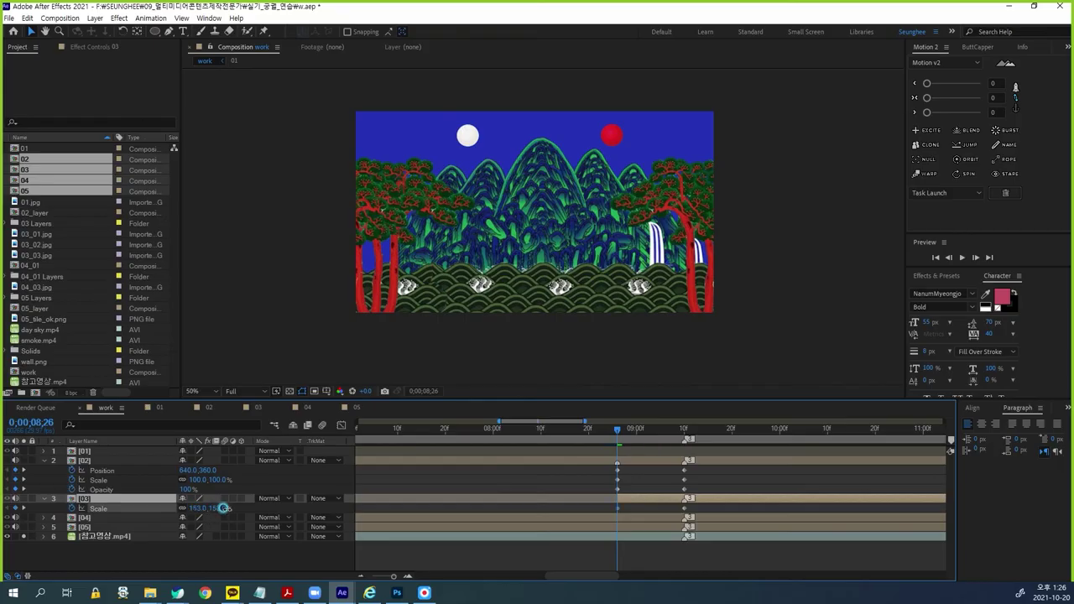
left_click(87, 510)
left_click(24, 499)
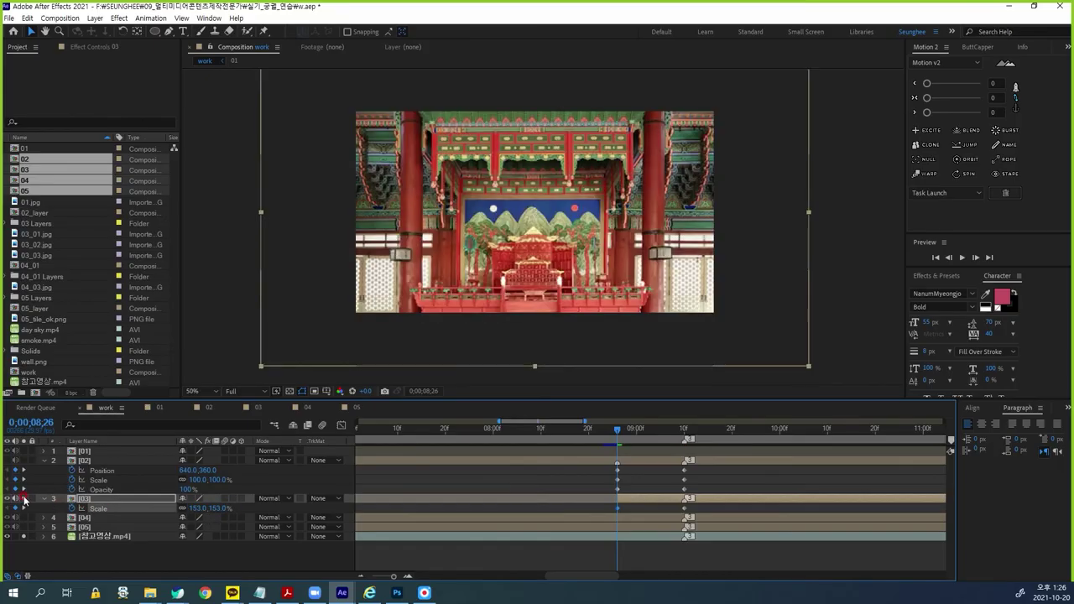
Step: Turn off the solos on layer 03 and the reference video, show layer 02, and preview the transition from 0;00;08;24
mouse_move(617, 431)
left_mouse_down()
mouse_move(662, 430)
mouse_move(616, 431)
left_mouse_up()
left_click(23, 500)
left_click(23, 536)
left_click_drag(571, 420, 587, 420)
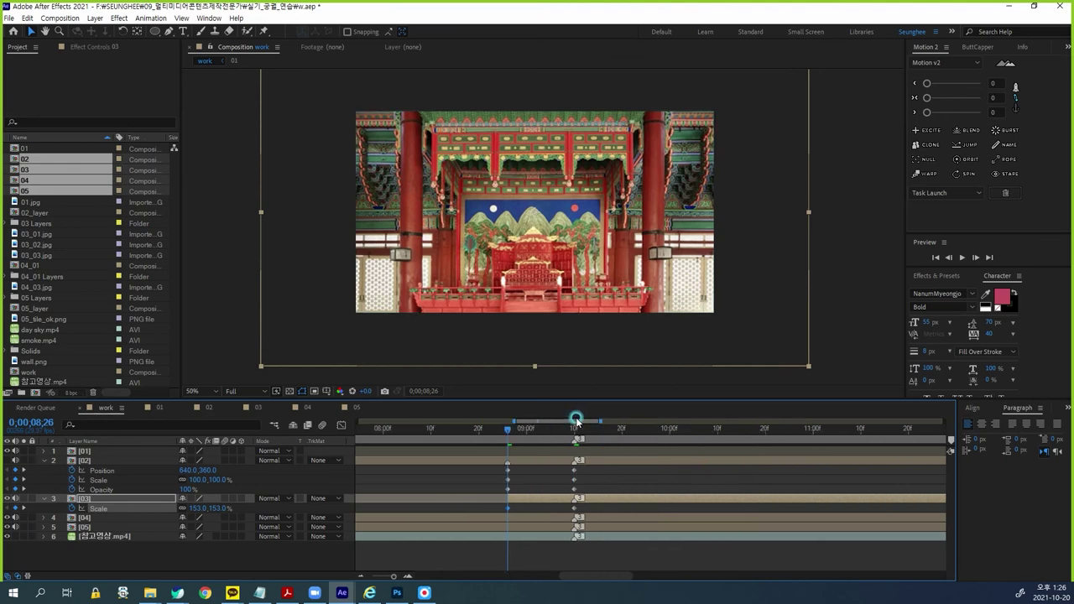
key("space")
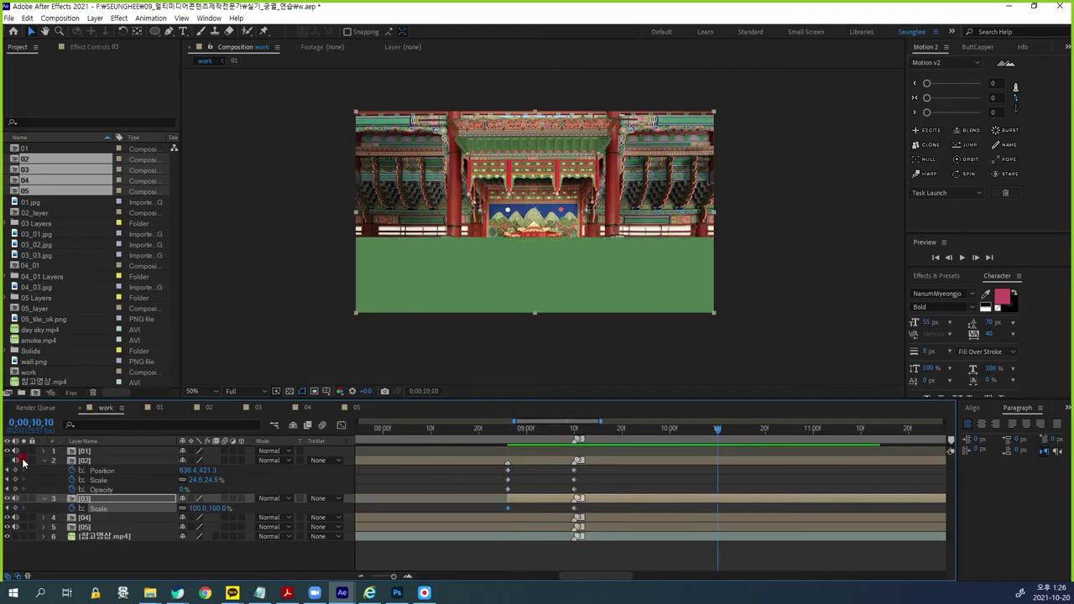
left_click(498, 430)
key("space")
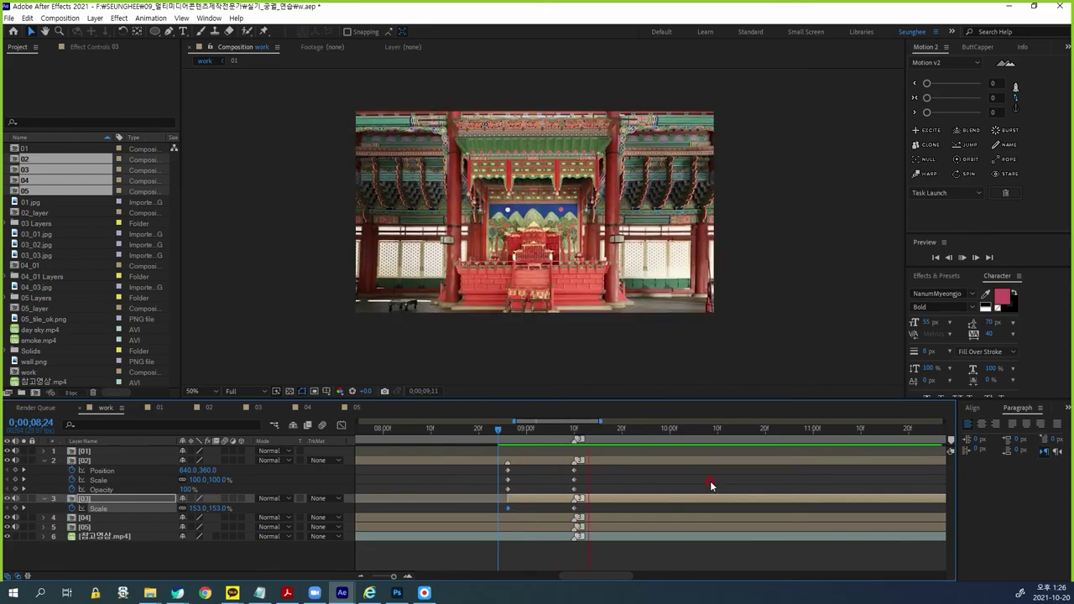
key("space")
Step: Apply Easy Ease to layer 03's two scale keyframes and layer 02's position, scale and opacity keyframes at 0;00;09;10
left_click_drag(652, 431, 574, 434)
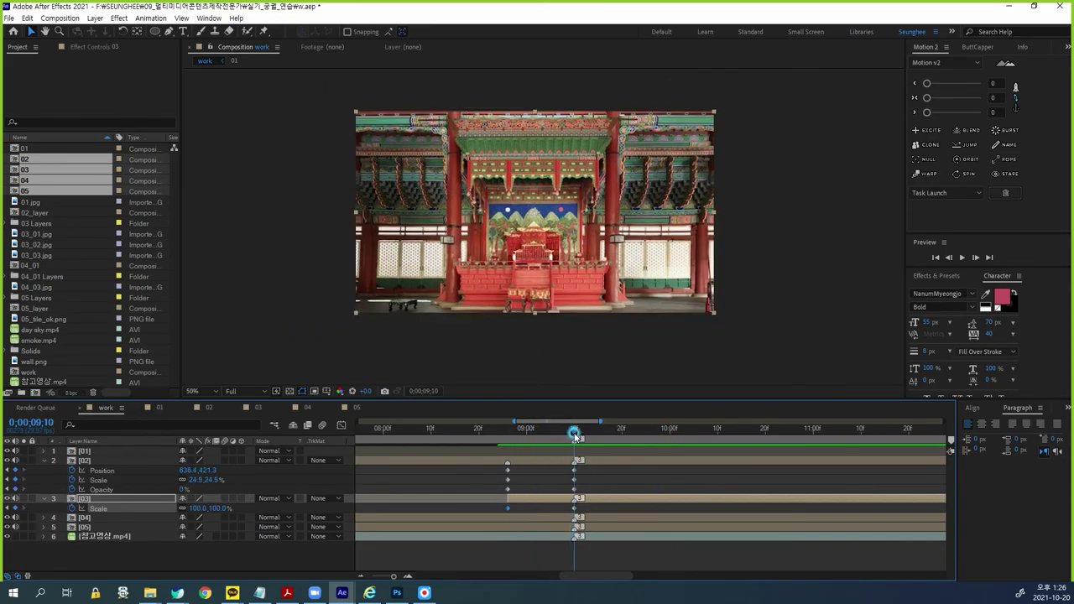
left_click_drag(581, 513, 491, 516)
left_click_drag(584, 492, 566, 472)
key("F9")
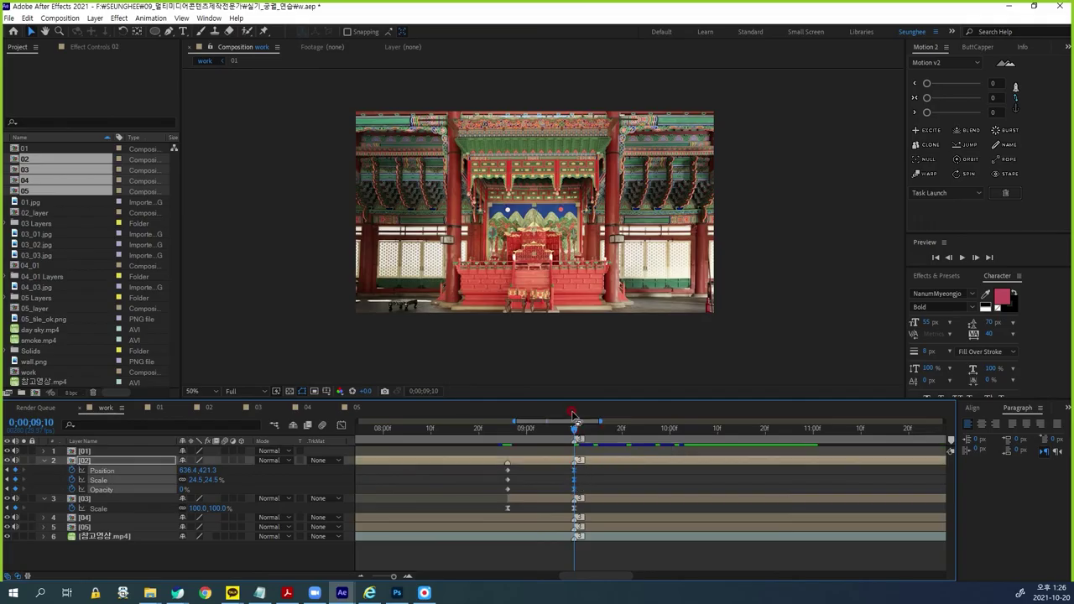
Step: Trim the end of layer 03 to 0;00;16;15, at marker 4
left_click_drag(560, 421, 693, 425)
left_click(651, 432)
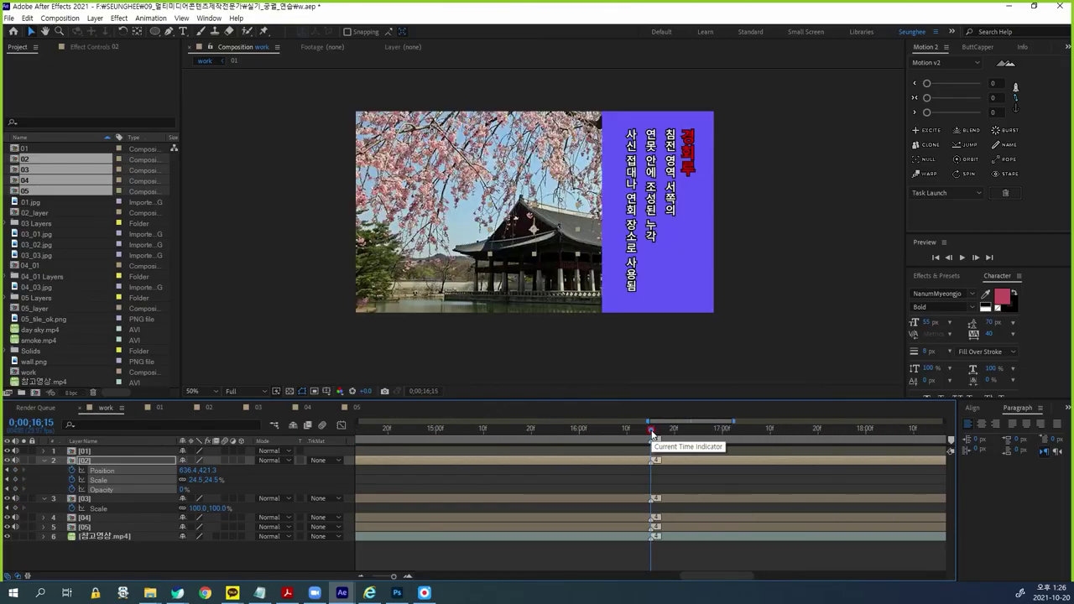
key("minus")
key("minus")
key("minus")
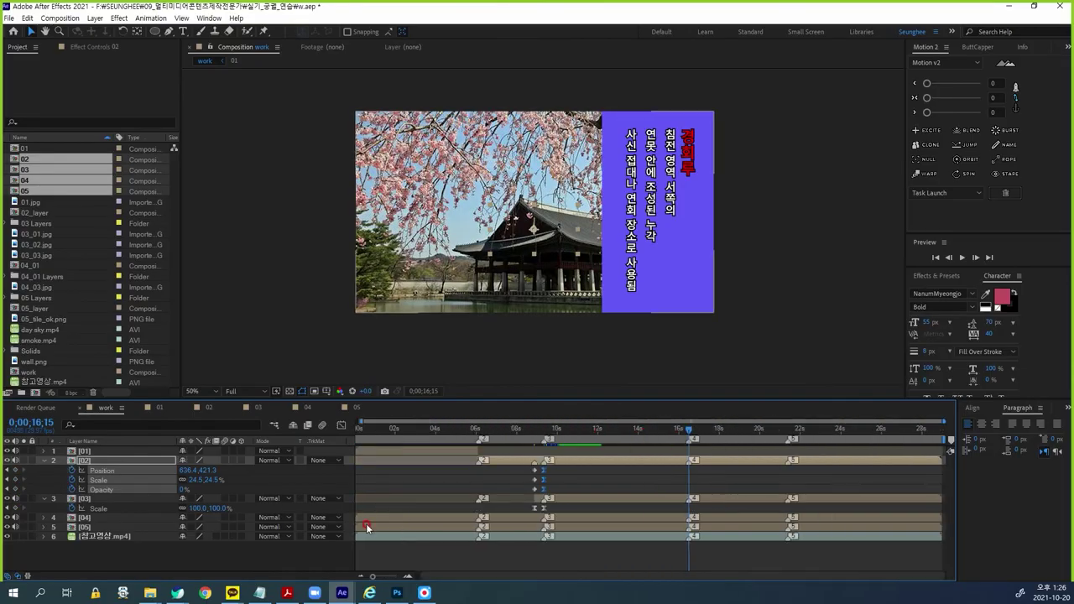
left_click(85, 500)
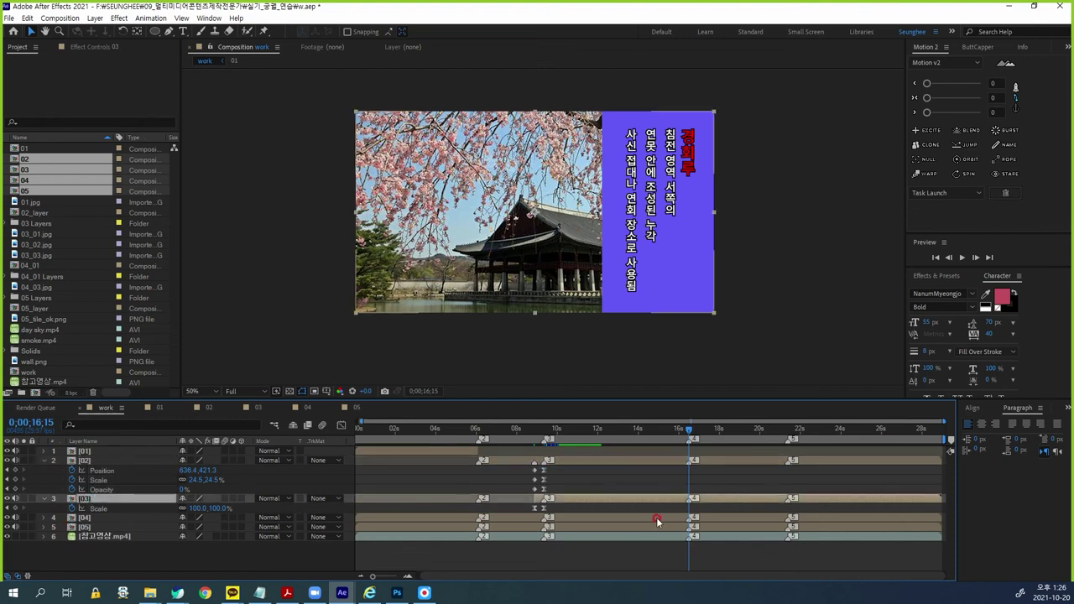
key("alt+]")
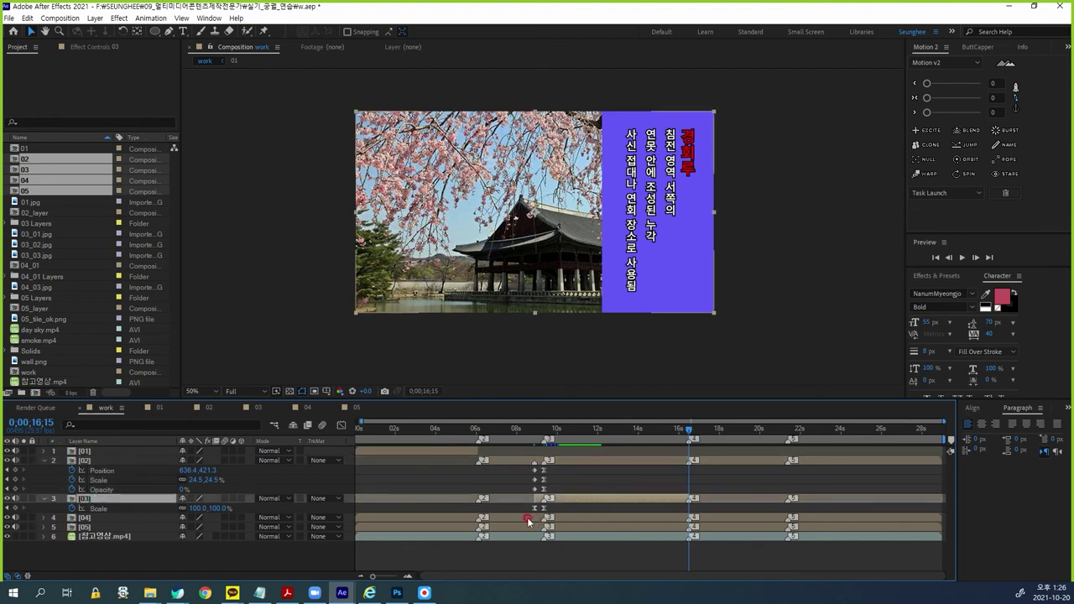
Step: Trim the start of layer 04 to 0;00;16;15, at marker 4, and magnify the timeline around the cut
left_click(86, 518)
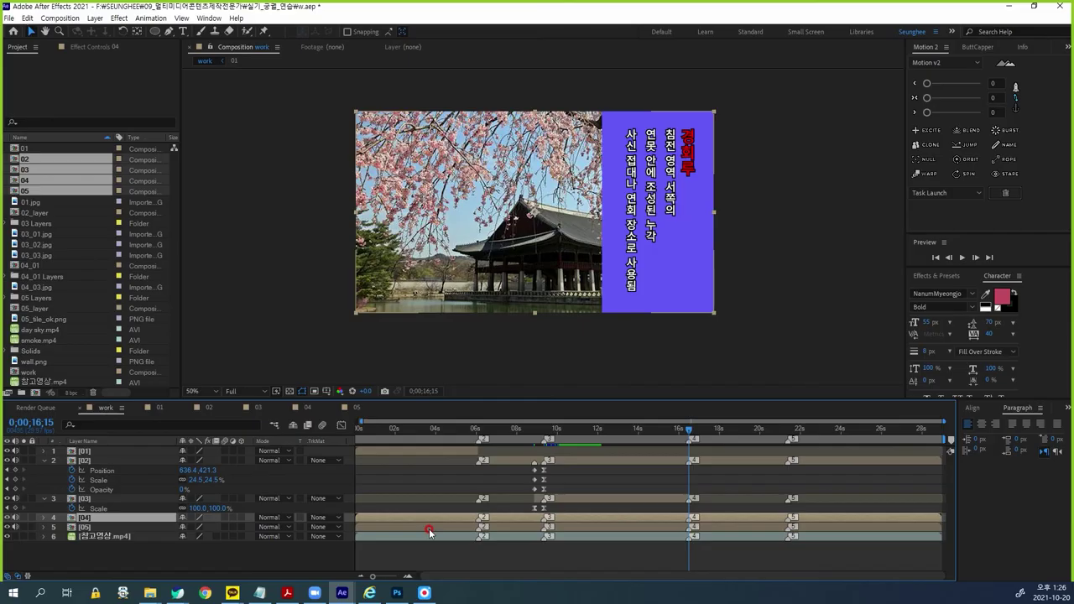
key("alt+[")
key("=")
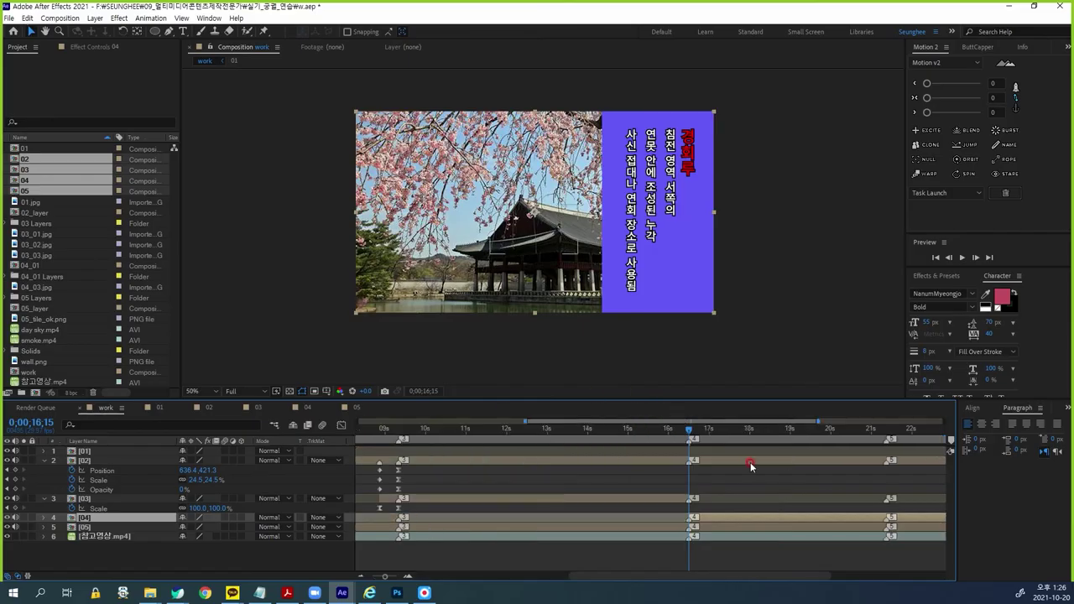
key("equal")
key("equal")
key("equal")
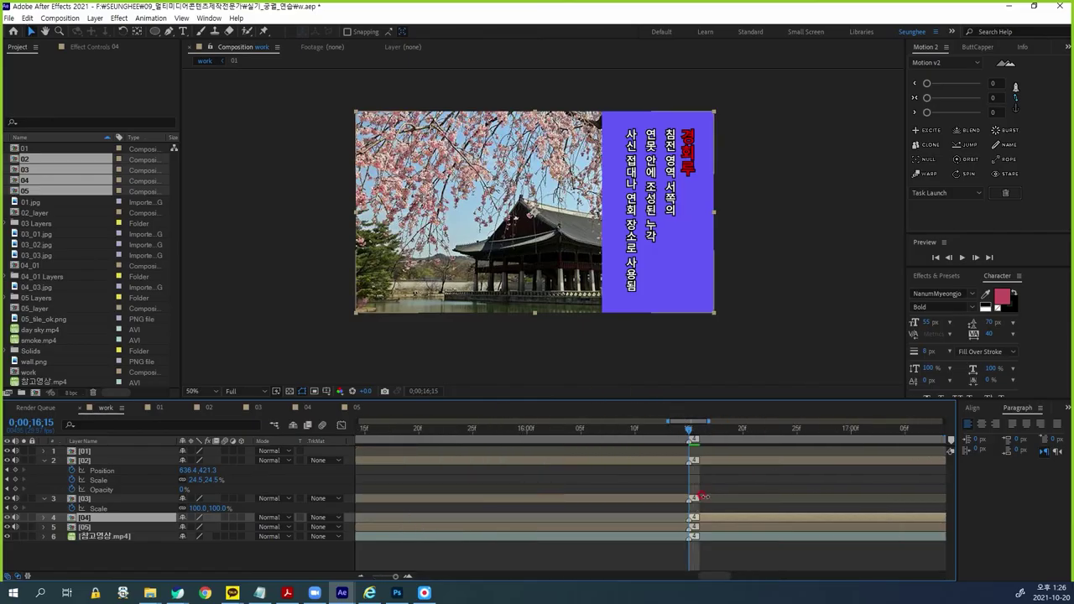
key("equal")
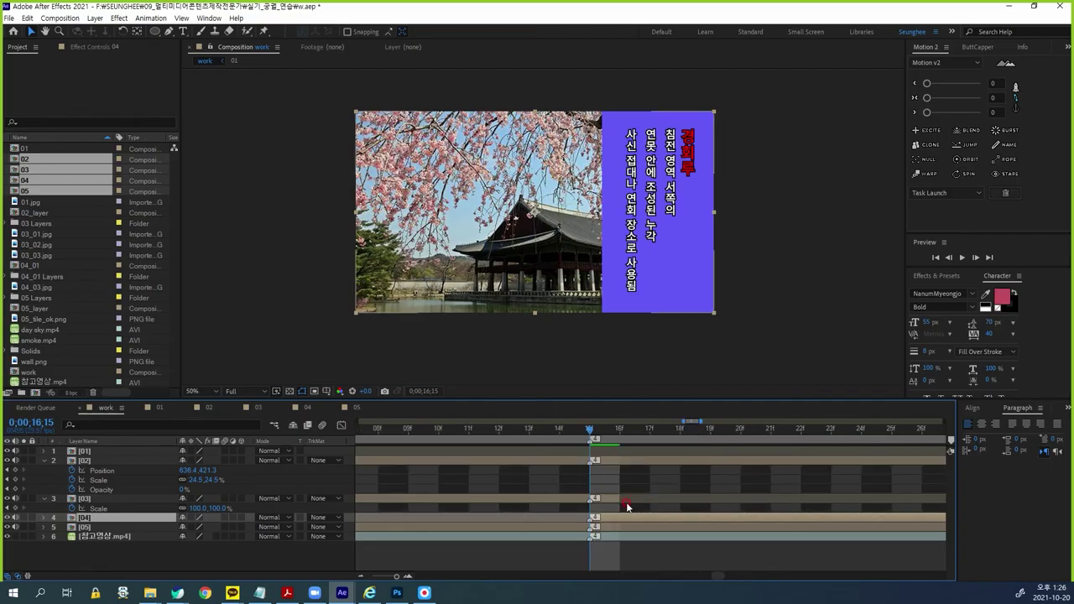
Step: Pull the end of layer 03 back one frame so layer 04 shows from 0;00;16;15, at marker 4
left_click_drag(615, 498, 590, 498)
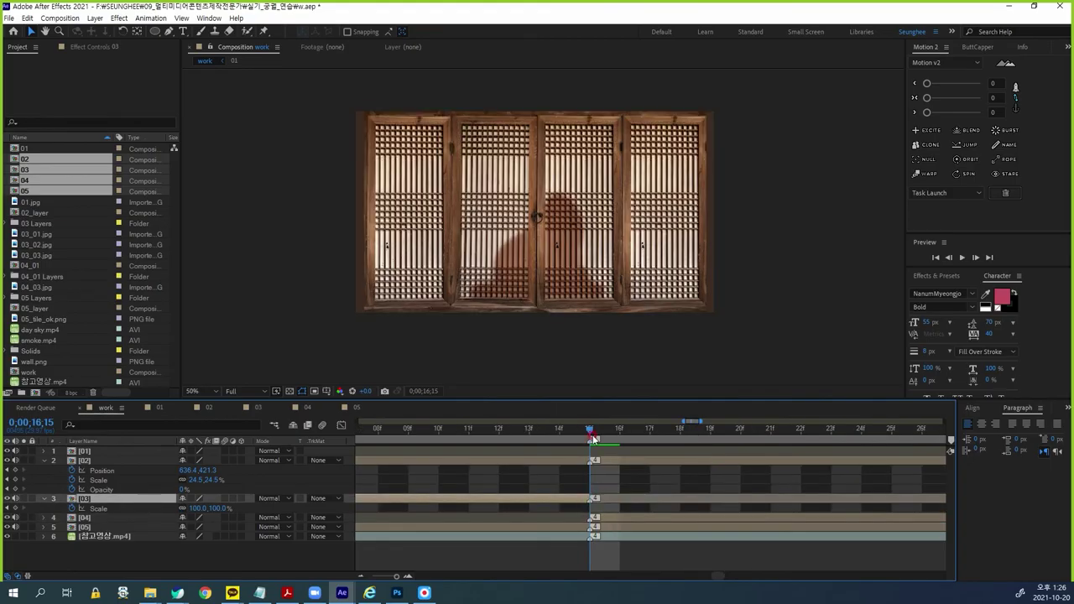
key("minus")
key("minus")
key("minus")
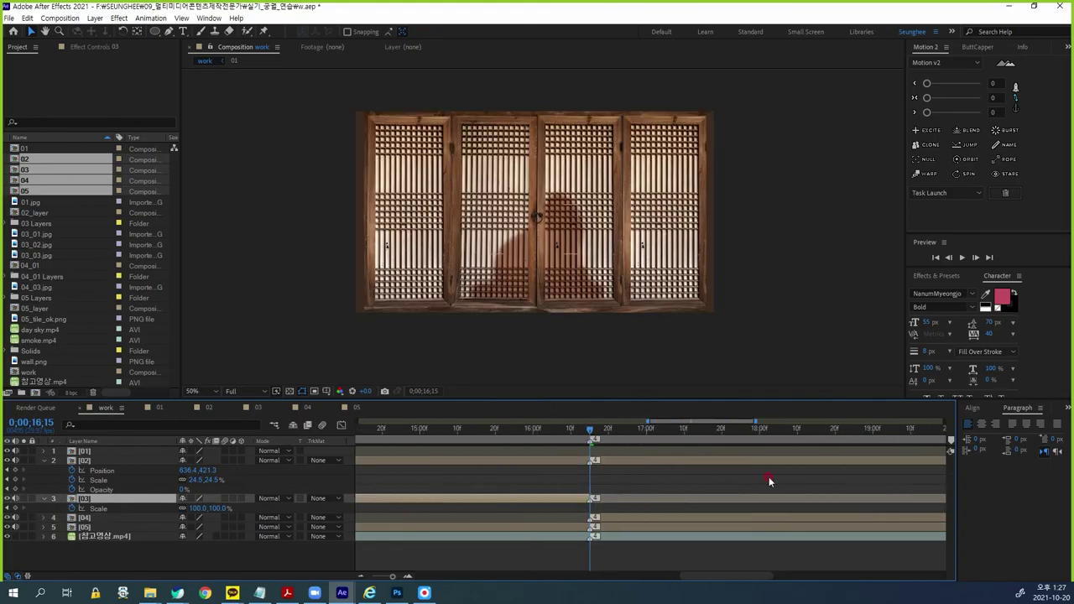
key("minus")
Step: Trim the end of layer 04 to 0;00;21;10, one frame before marker 5, and check the cut
left_click(789, 431)
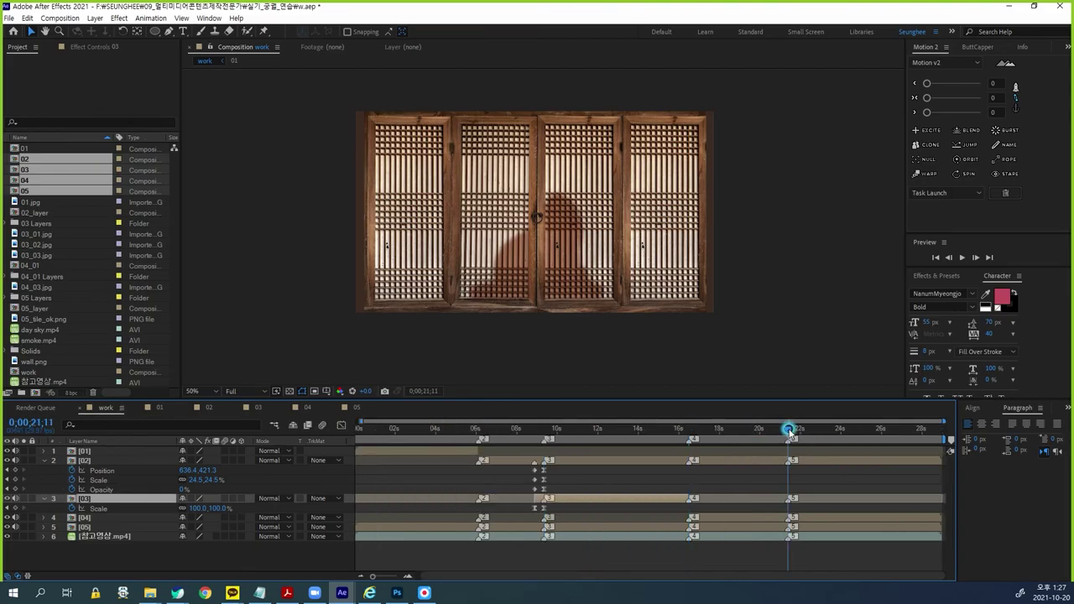
key("equal")
key("equal")
key("equal")
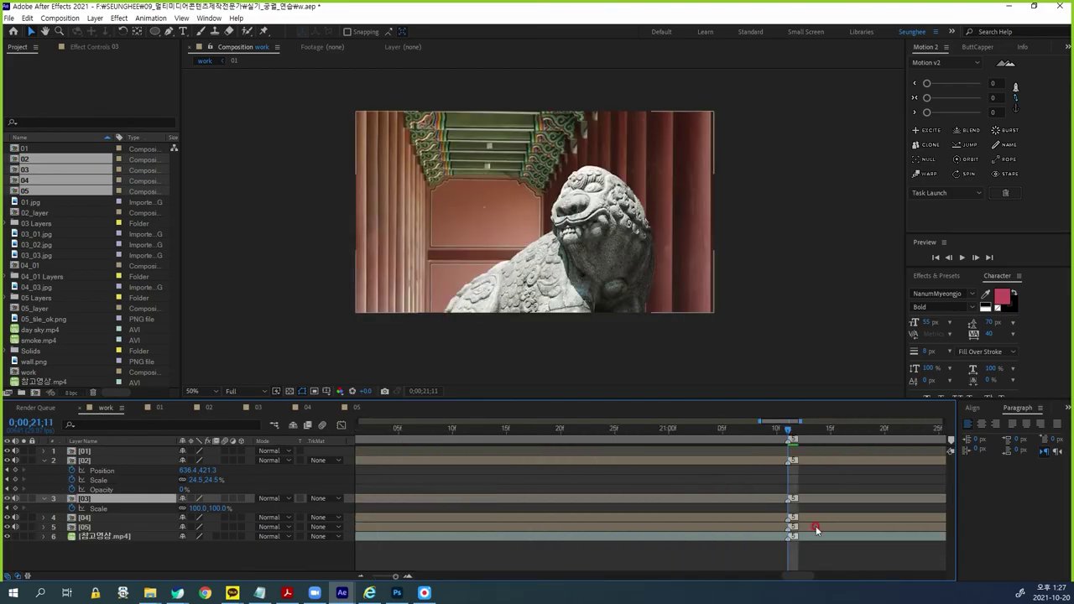
left_click(85, 517)
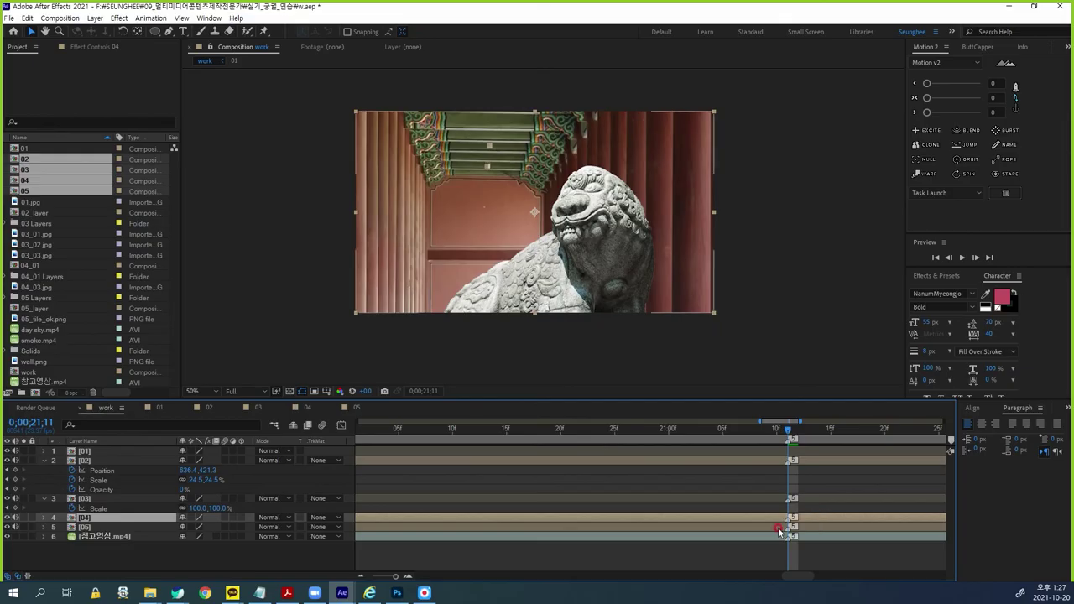
key("Page_Up")
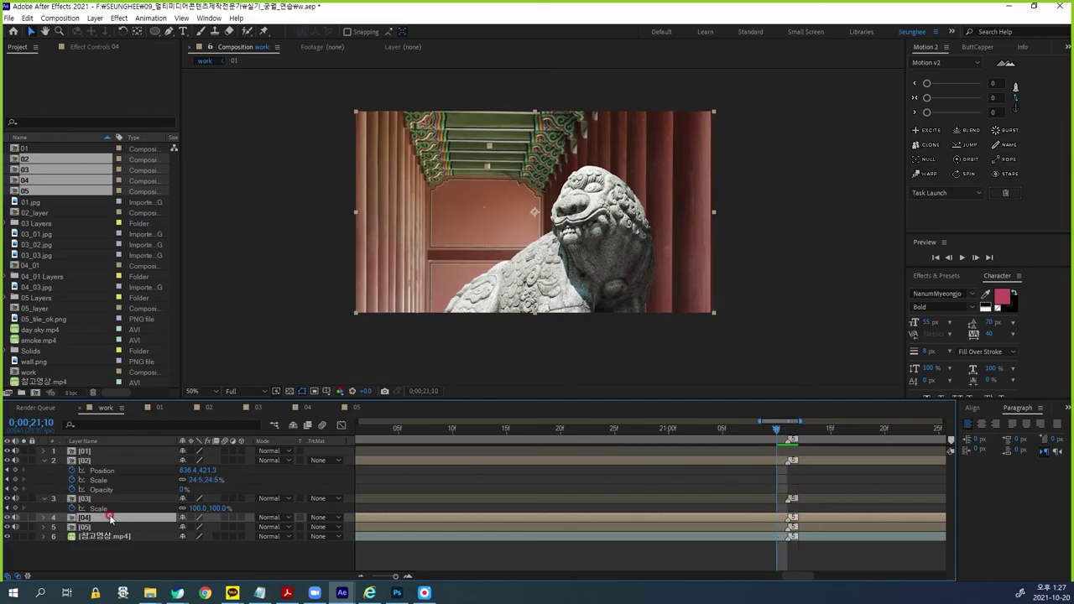
mouse_move(151, 590)
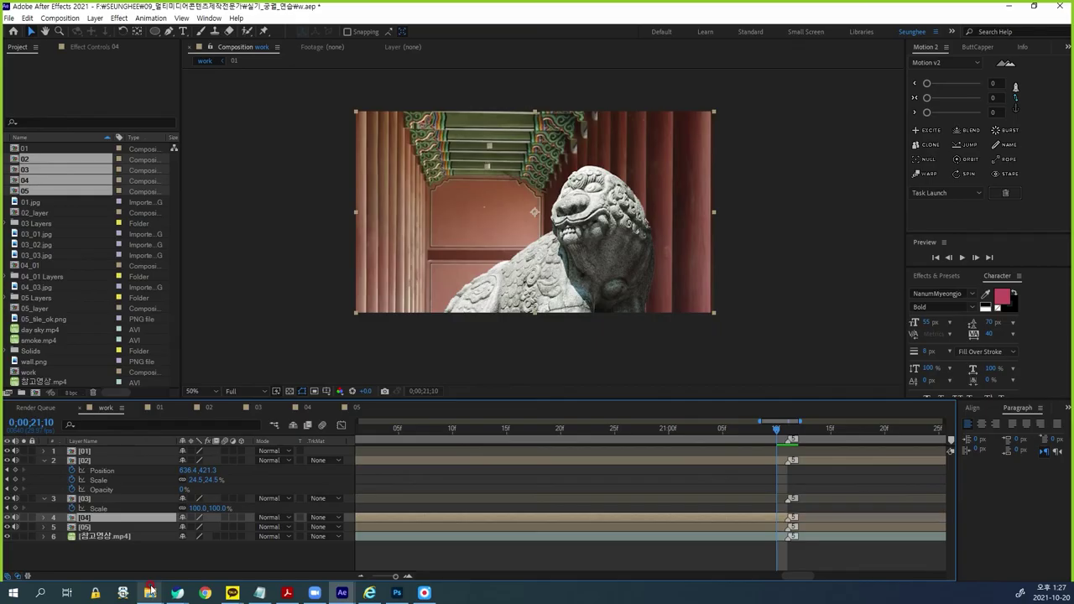
key("Page_Down")
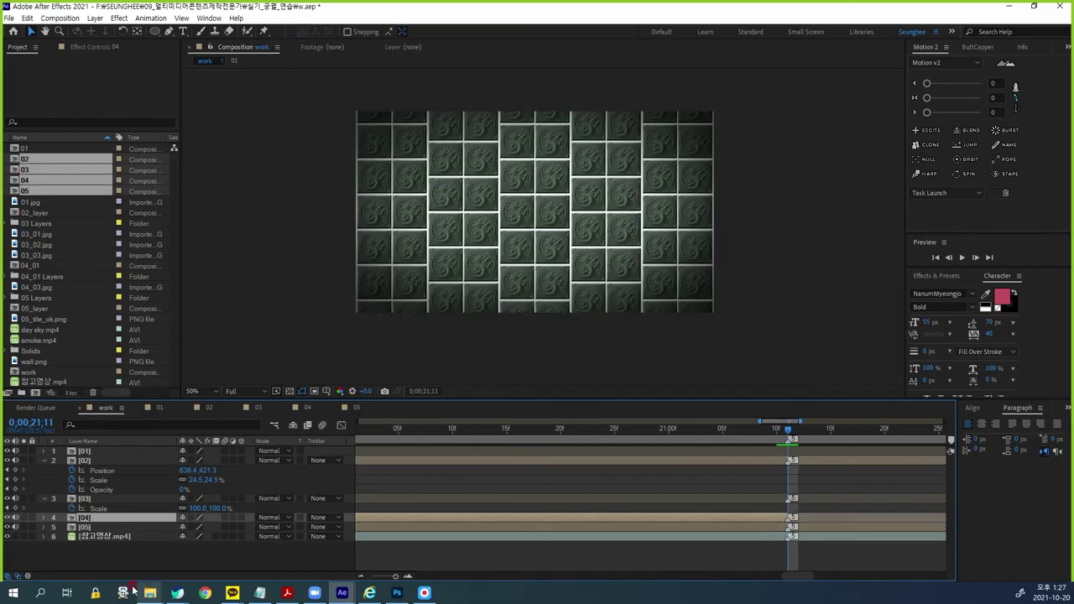
Step: Trim the start of layer 05 to 0;00;21;11, at marker 5
left_click(84, 527)
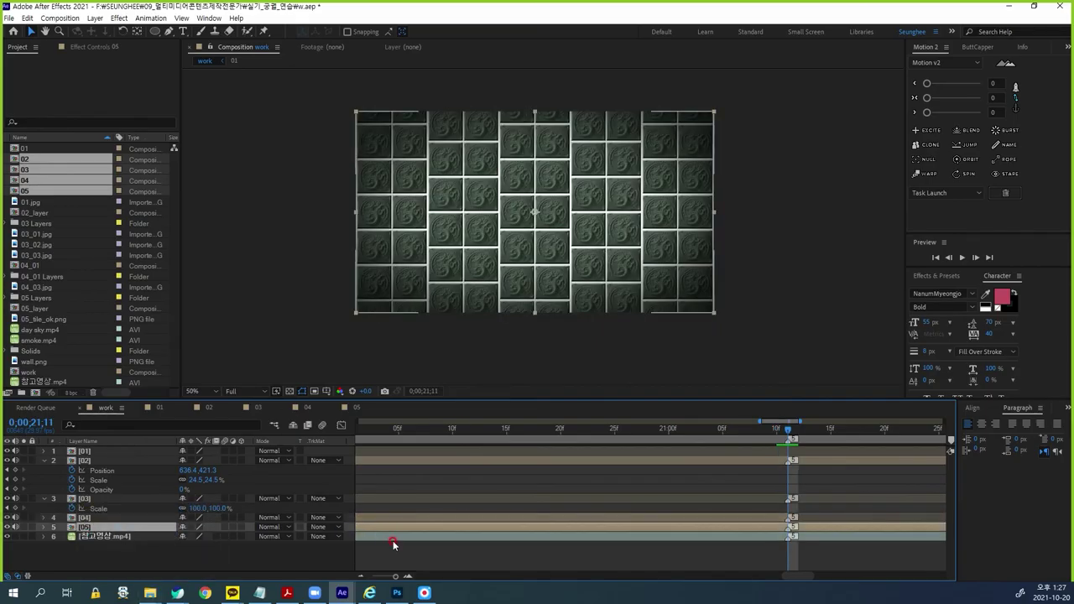
key("alt+bracketleft")
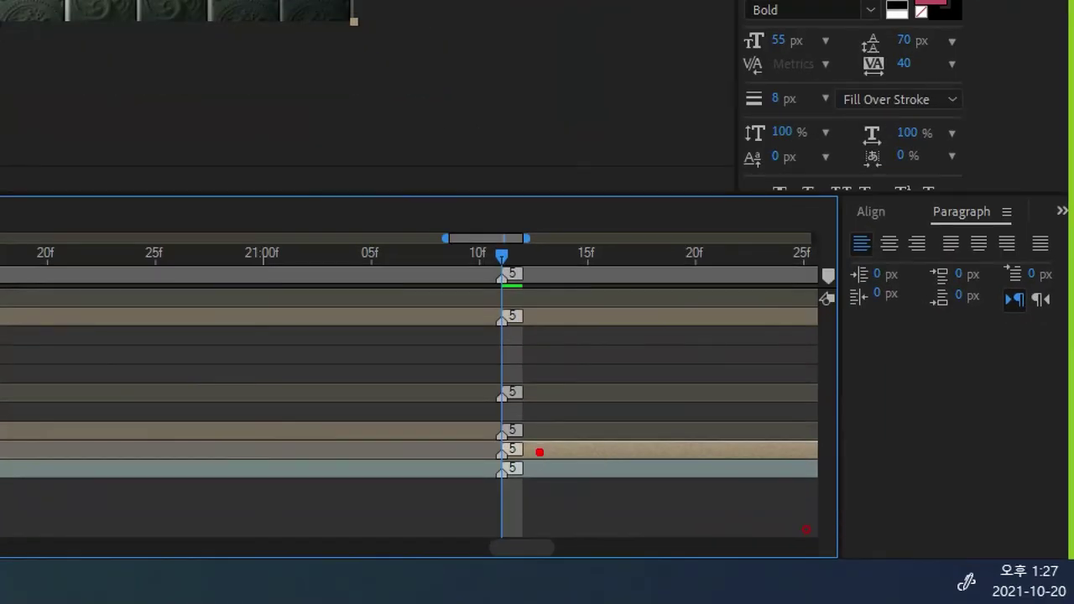
left_click_drag(807, 532, 793, 549)
key("Escape")
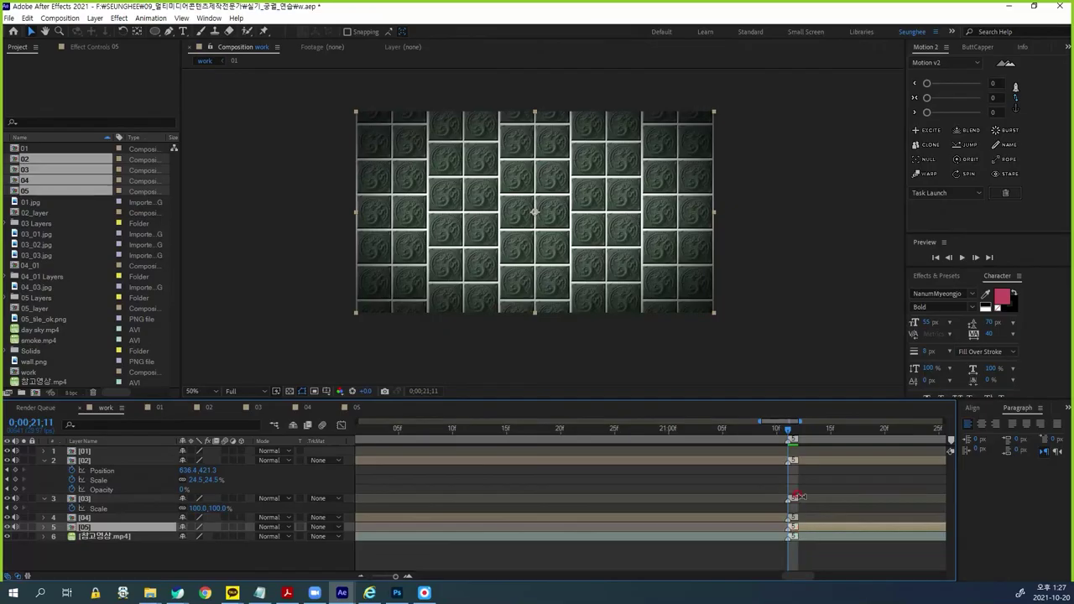
Step: Import the background music Natural.mp3 and place it in the work composition between layer 05 and the reference video
key("space")
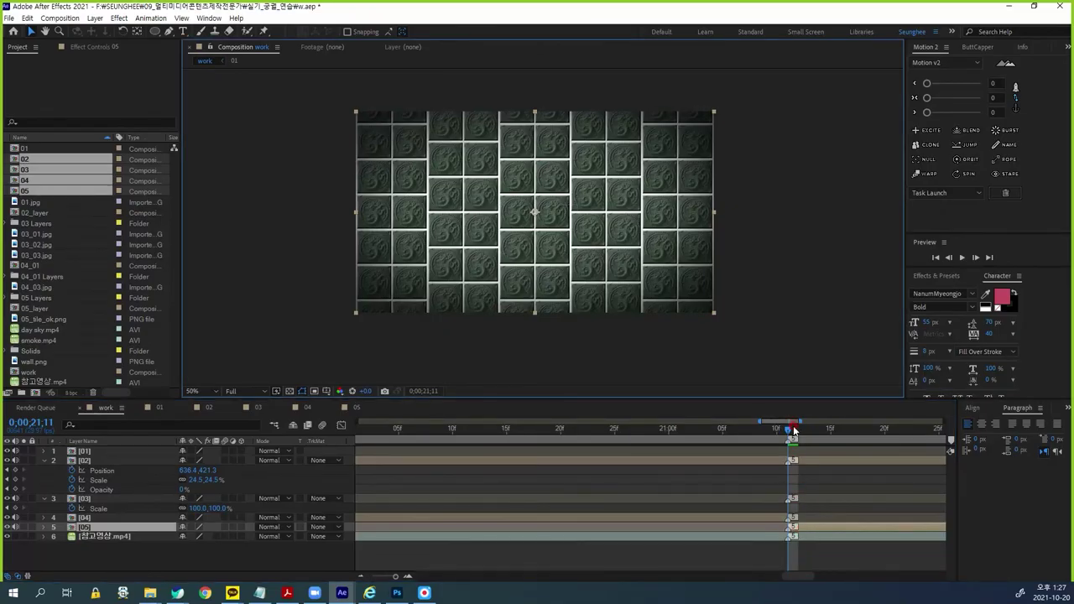
left_click_drag(758, 421, 360, 421)
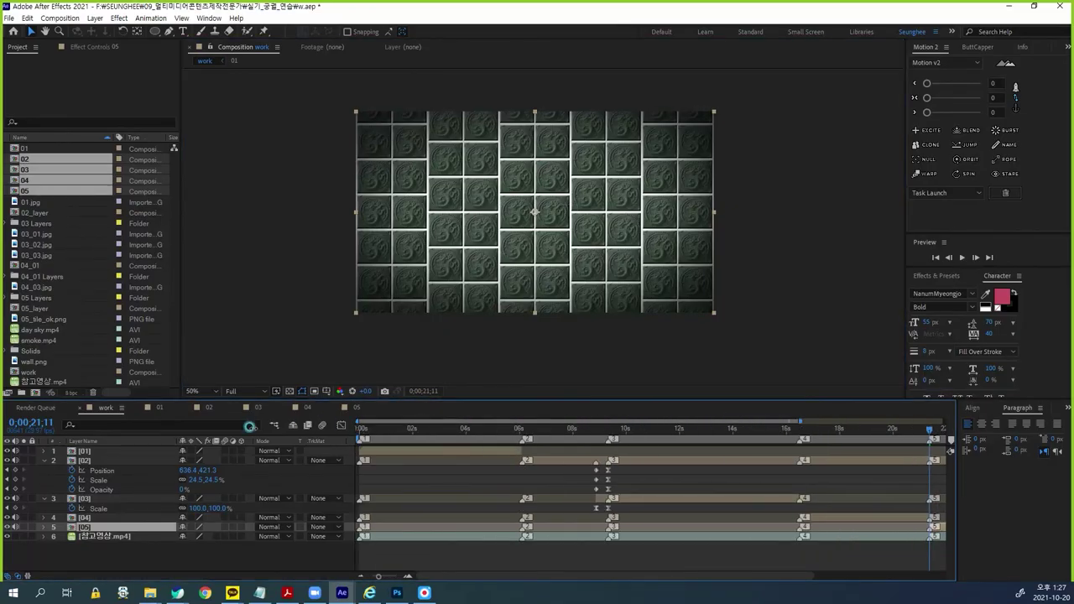
left_click_drag(798, 420, 1055, 422)
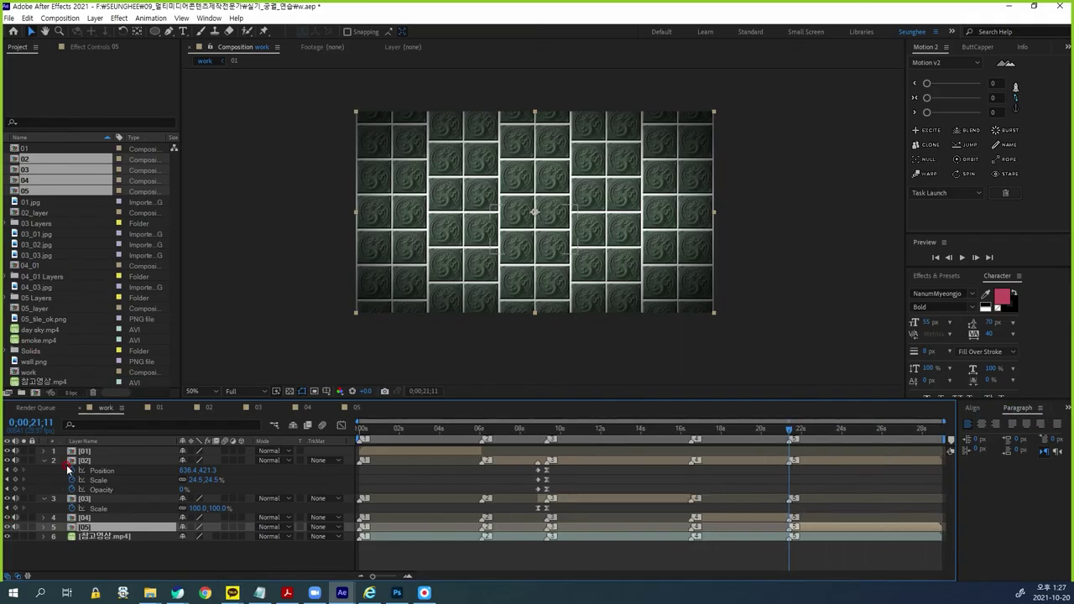
left_click(92, 331)
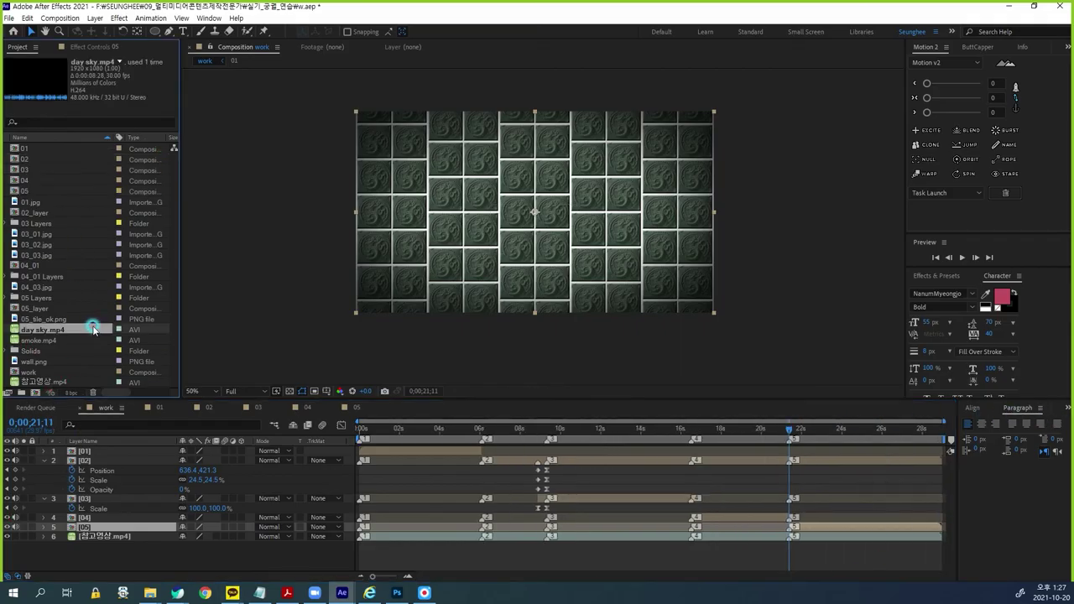
key("ctrl+i")
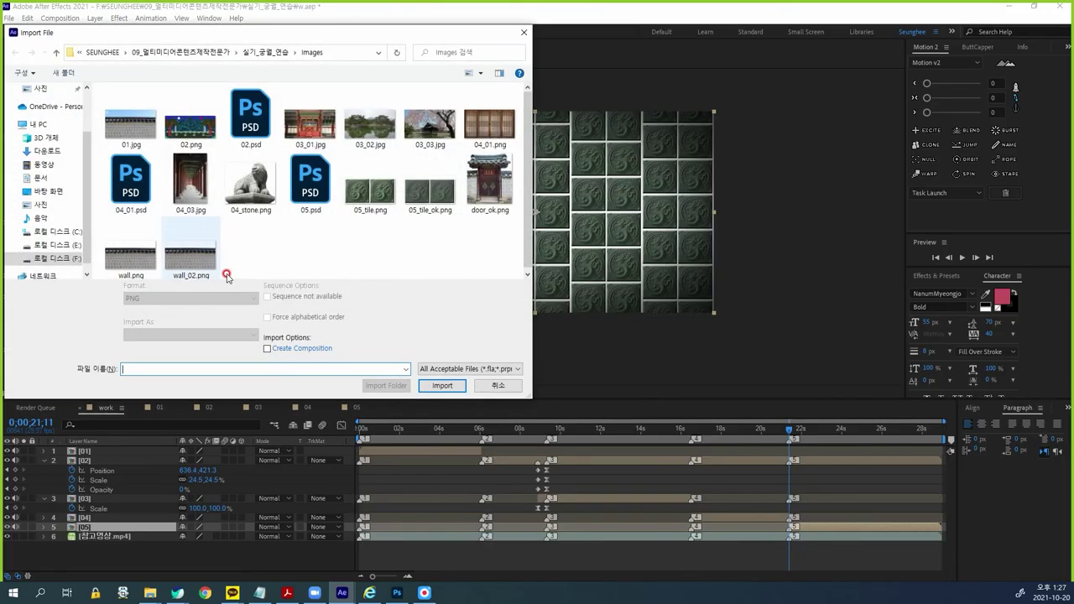
left_click(266, 52)
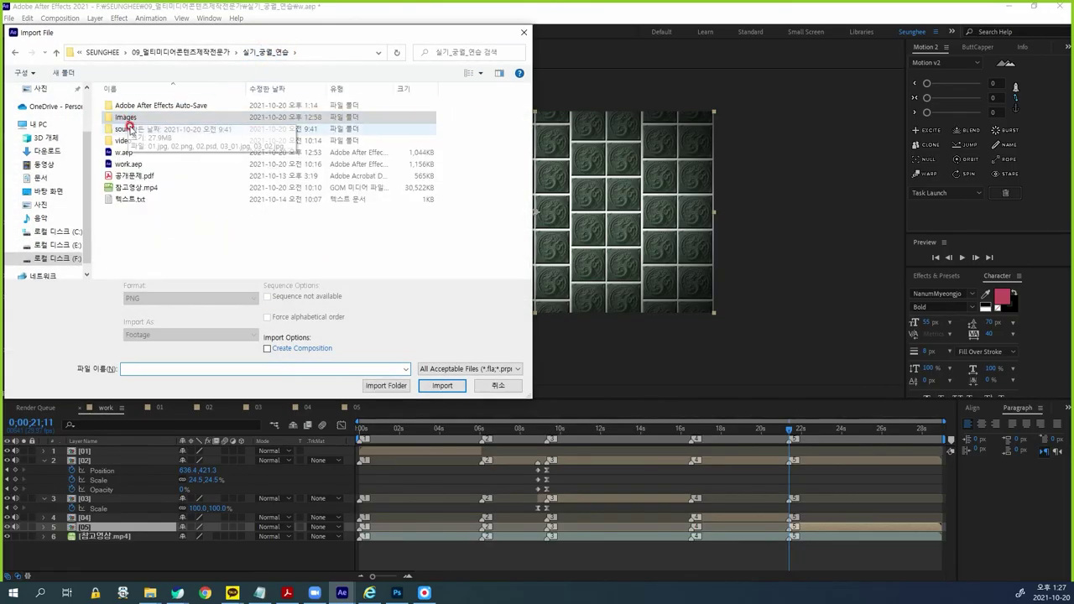
double_click(134, 127)
double_click(151, 112)
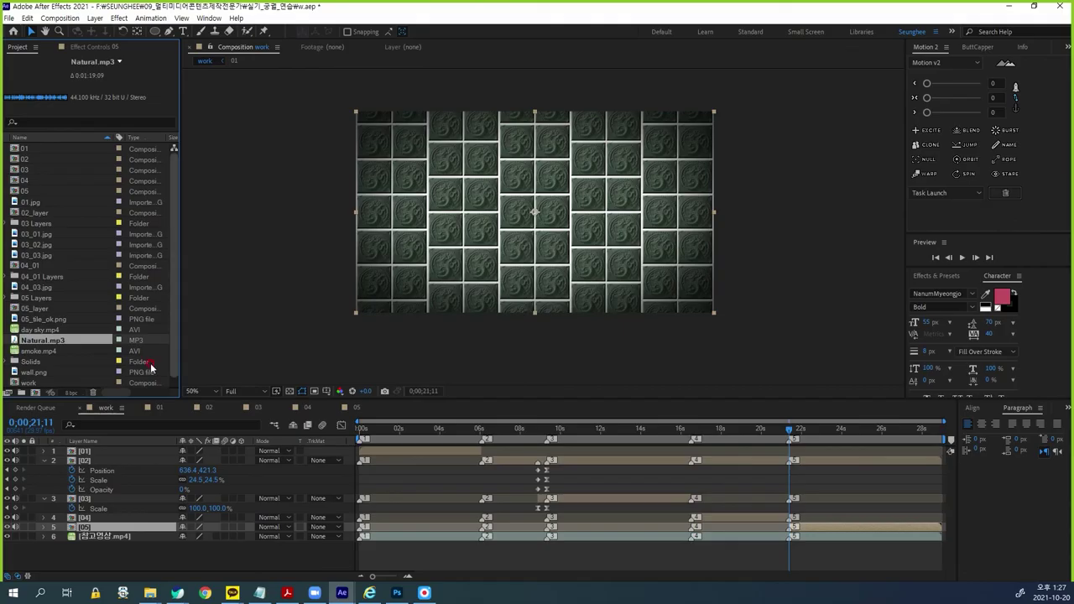
left_click_drag(73, 359, 85, 532)
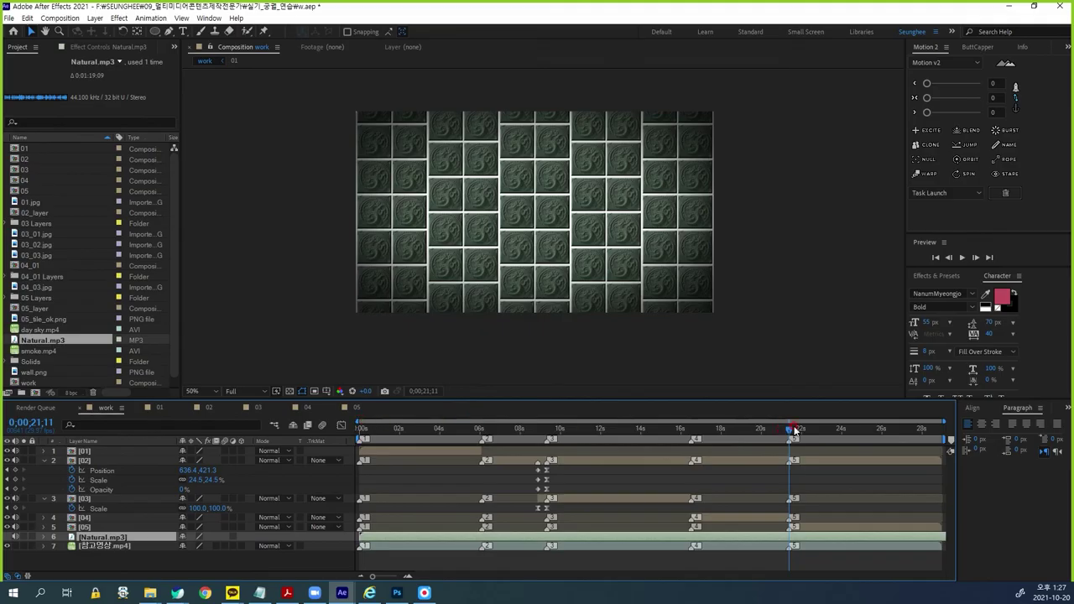
Step: Preview the whole work composition with its music from 0;00;00;00
left_click_drag(785, 434, 310, 429)
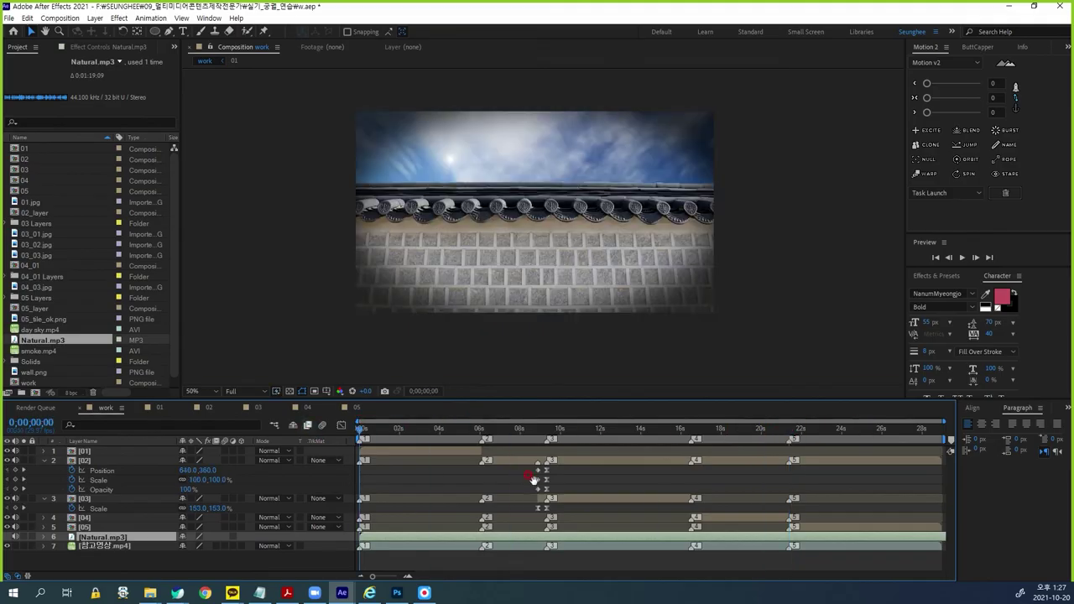
key("space")
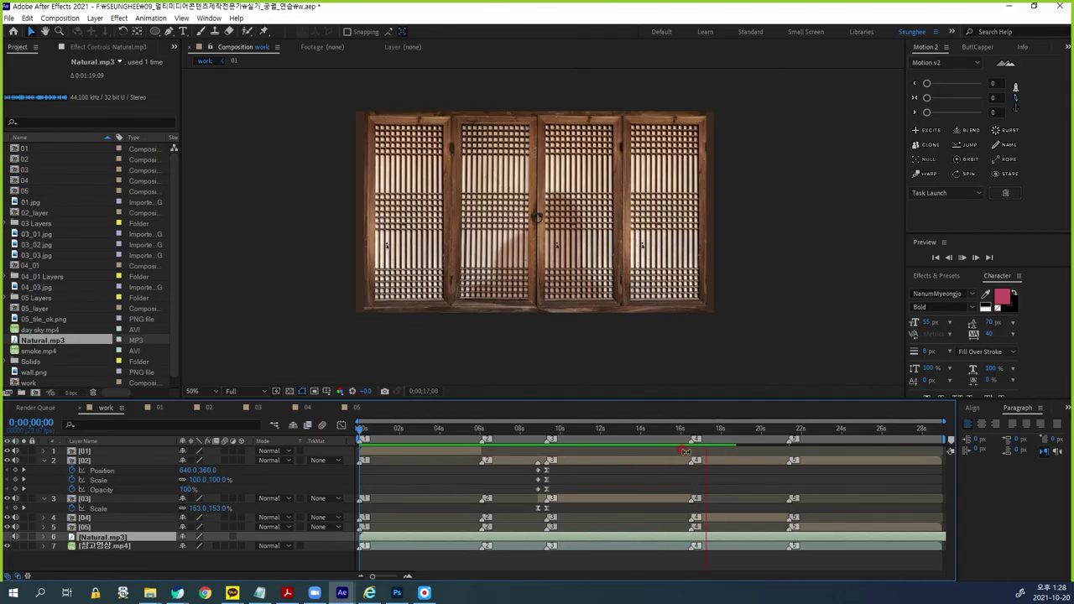
left_click(662, 438)
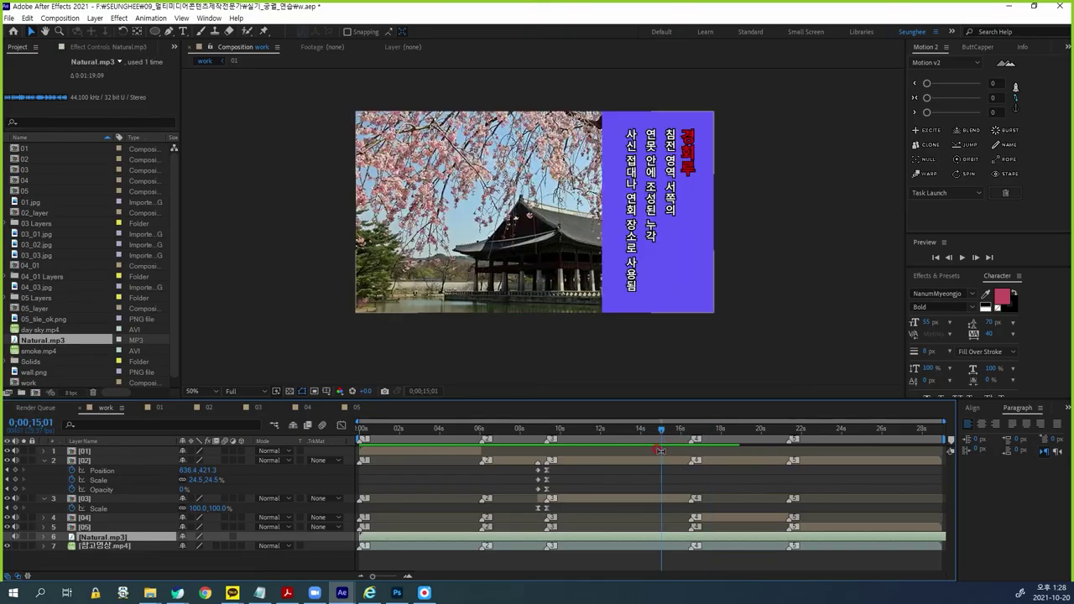
key("space")
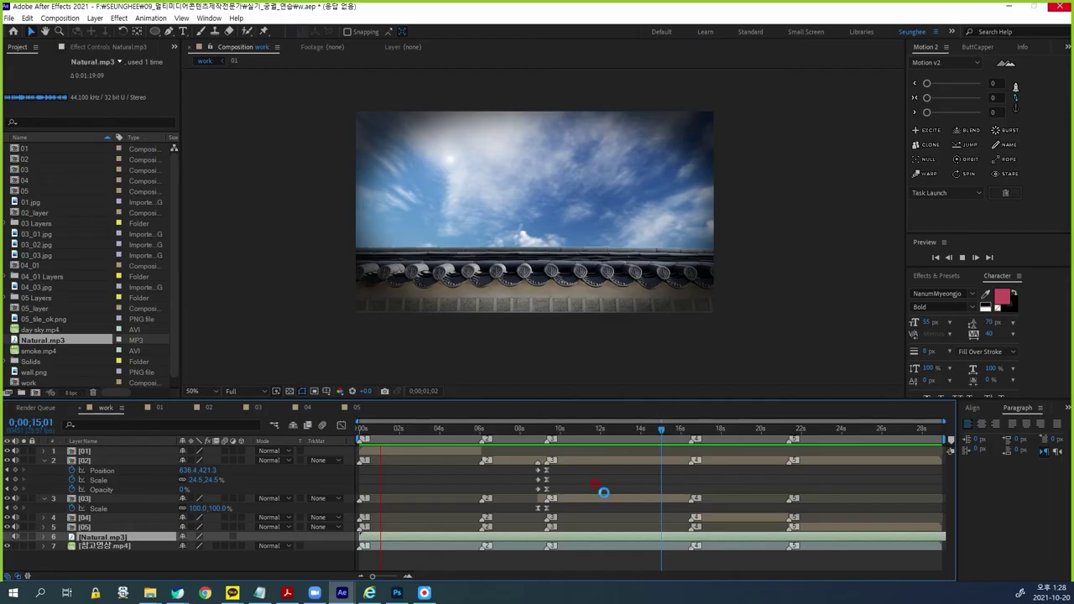
Step: Switch to Acrobat Reader and read the scene 05 requirements in 공개문제.pdf, including the background music instruction
left_click(287, 593)
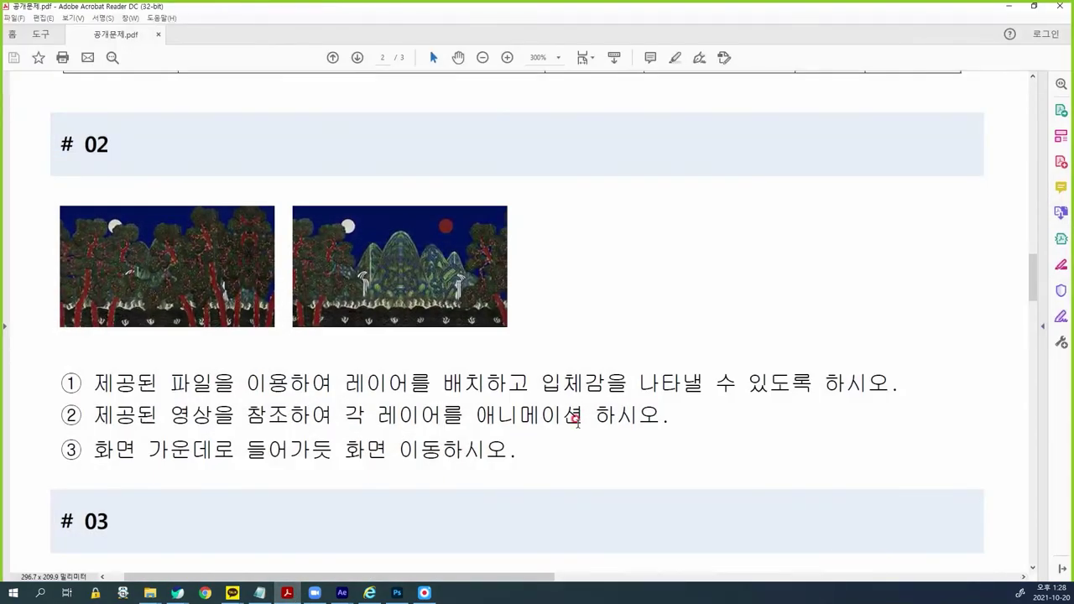
left_click_drag(749, 374, 199, 129)
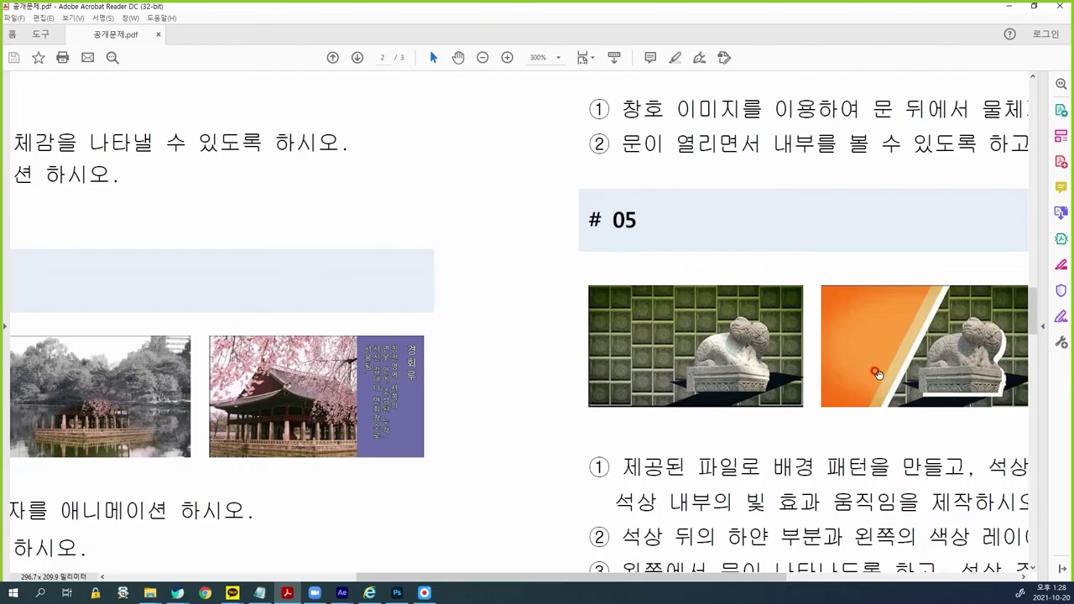
left_click_drag(875, 372, 331, 192)
mouse_move(198, 405)
left_mouse_down()
mouse_move(38, 433)
mouse_move(601, 448)
mouse_move(680, 427)
mouse_move(501, 409)
mouse_move(233, 412)
left_mouse_up()
key("Escape")
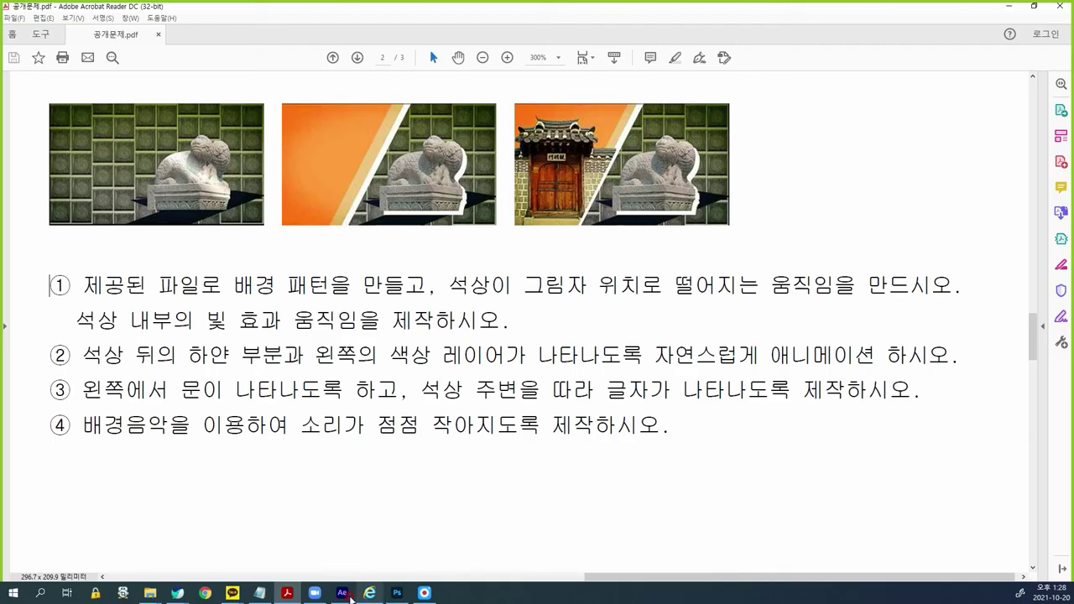
Step: Return to After Effects and save the project
mouse_move(341, 592)
left_click(403, 545)
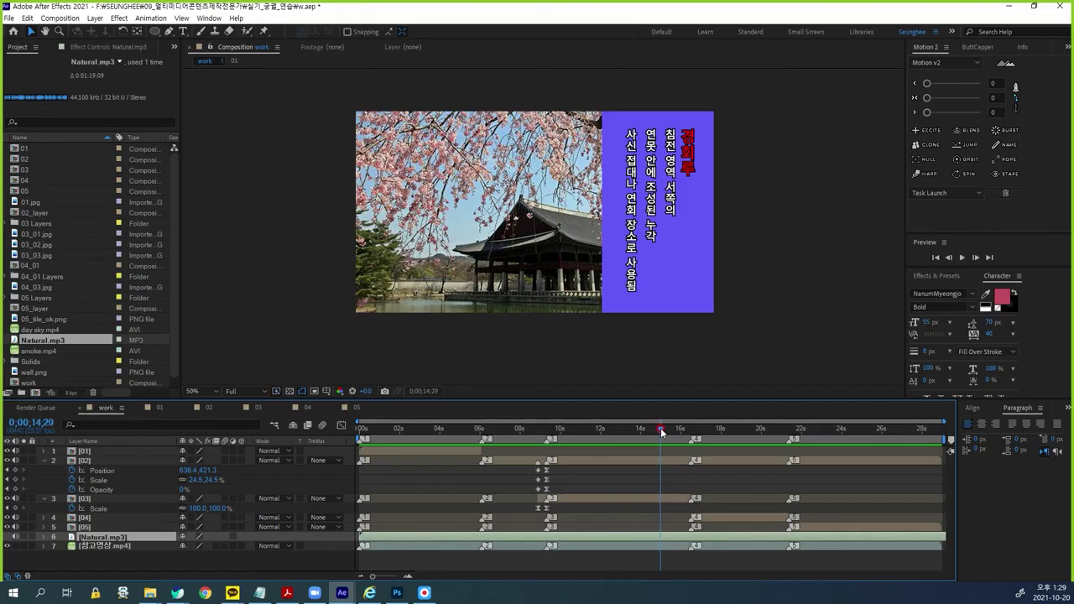
key("ctrl+s")
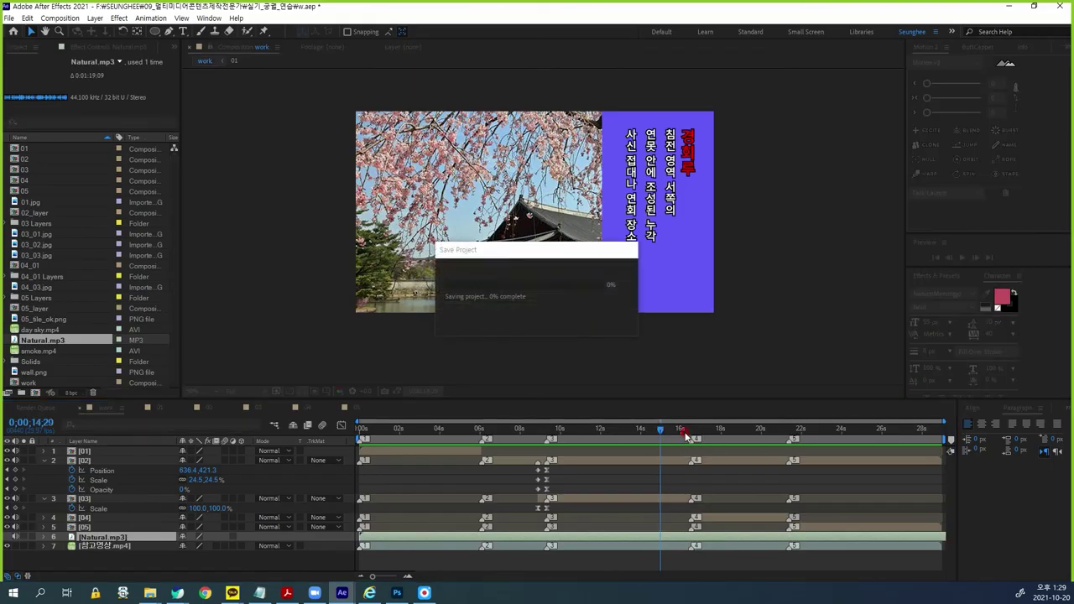
Step: Go to 0;00;24;23 in the work composition and open composition 05 from its layer
left_click_drag(663, 433, 857, 438)
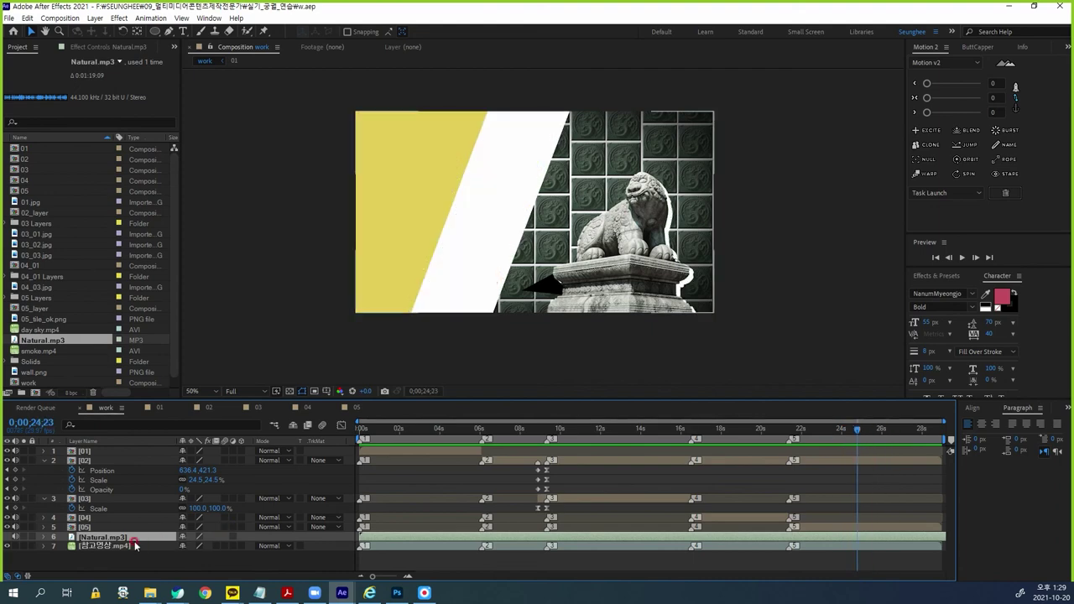
left_click(86, 528)
double_click(72, 529)
left_click(828, 450)
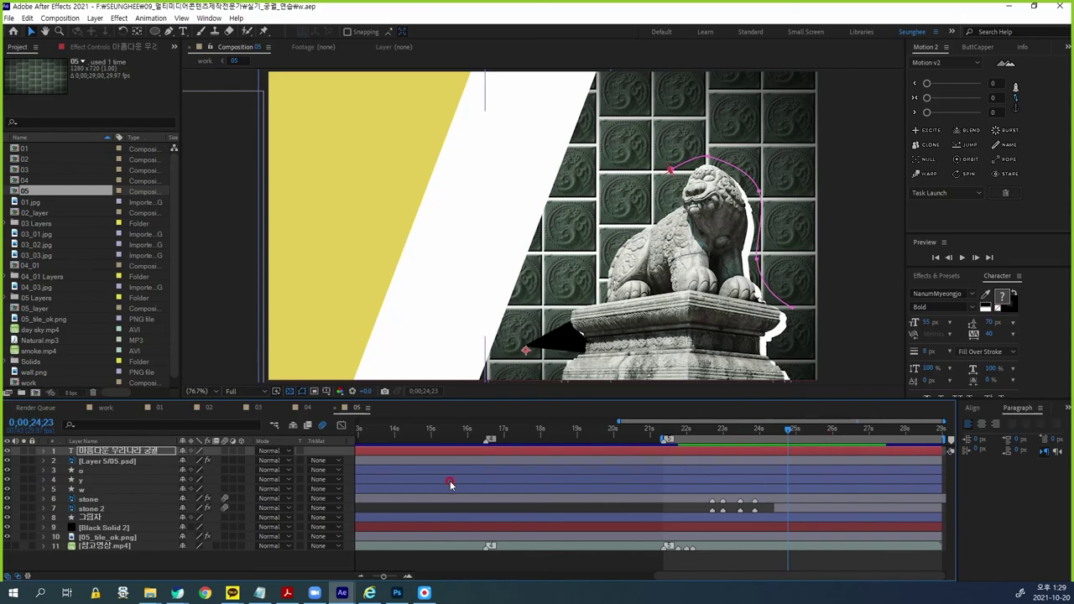
Step: Isolate the reference video layer, show the stone layer's position keyframes and go to 0;00;22;05
left_click(102, 508)
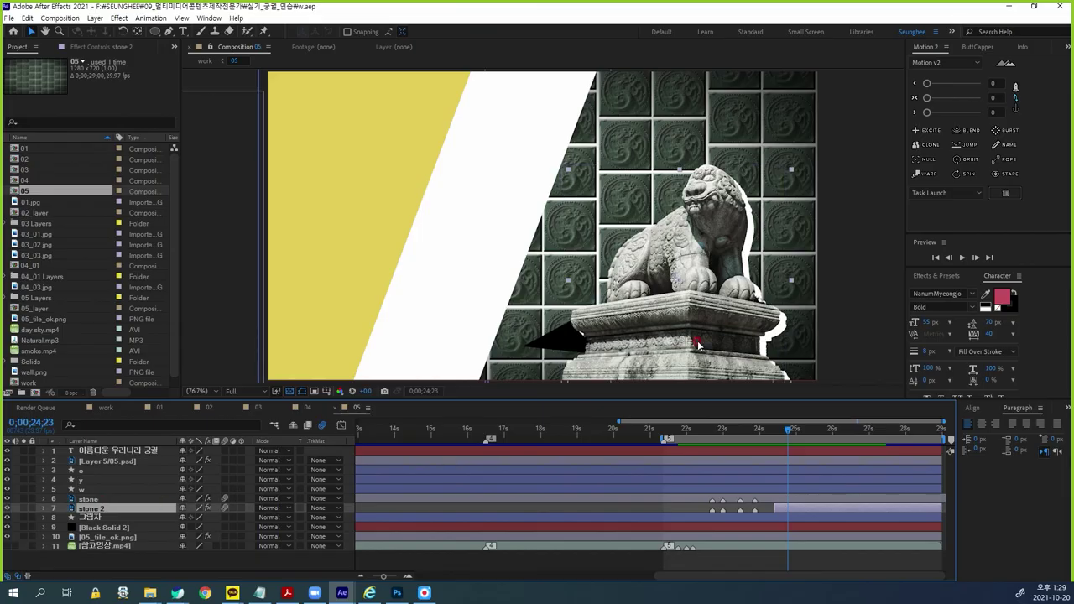
scroll(698, 345, "down", 1)
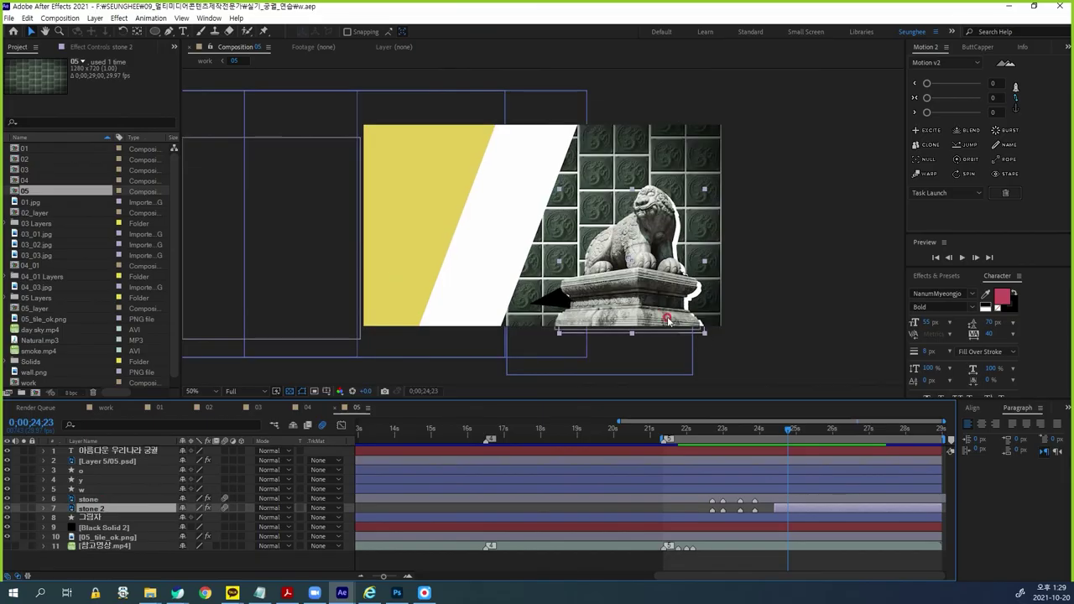
left_click(24, 546)
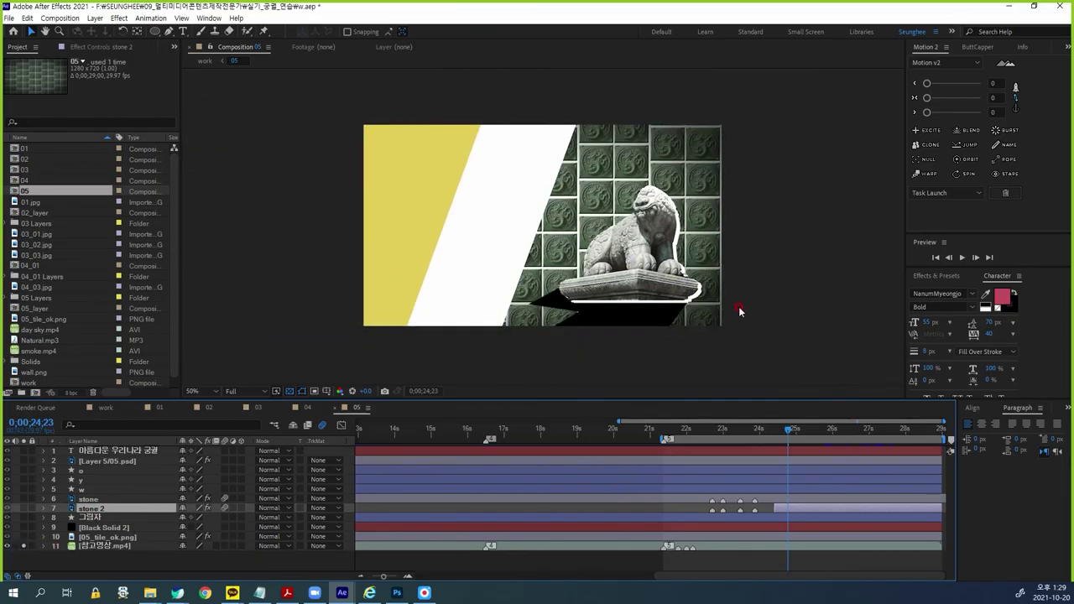
left_click(119, 500)
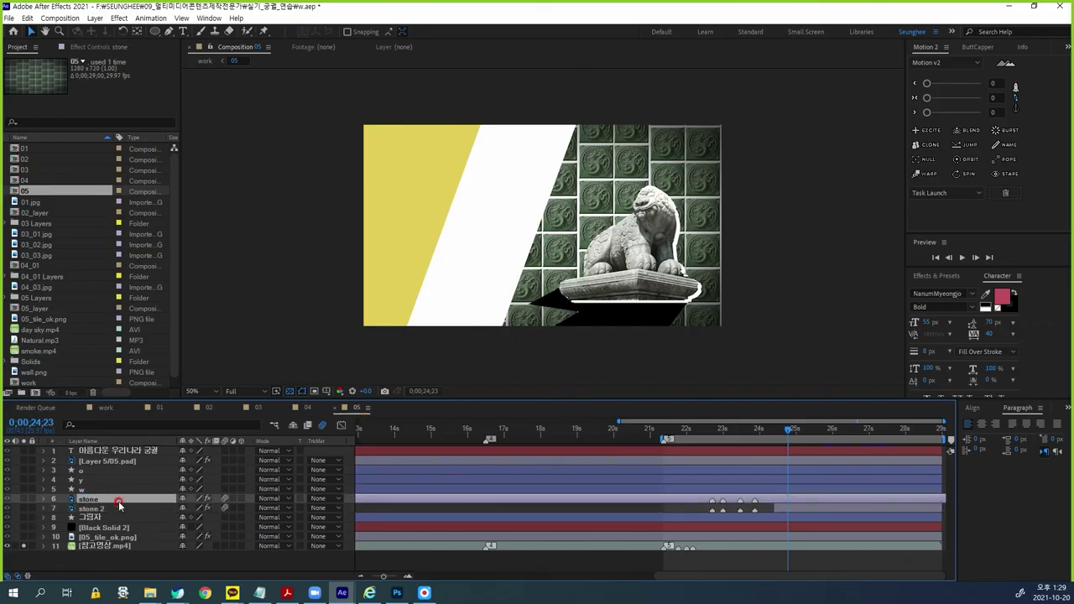
key("p")
left_click_drag(755, 438, 694, 450)
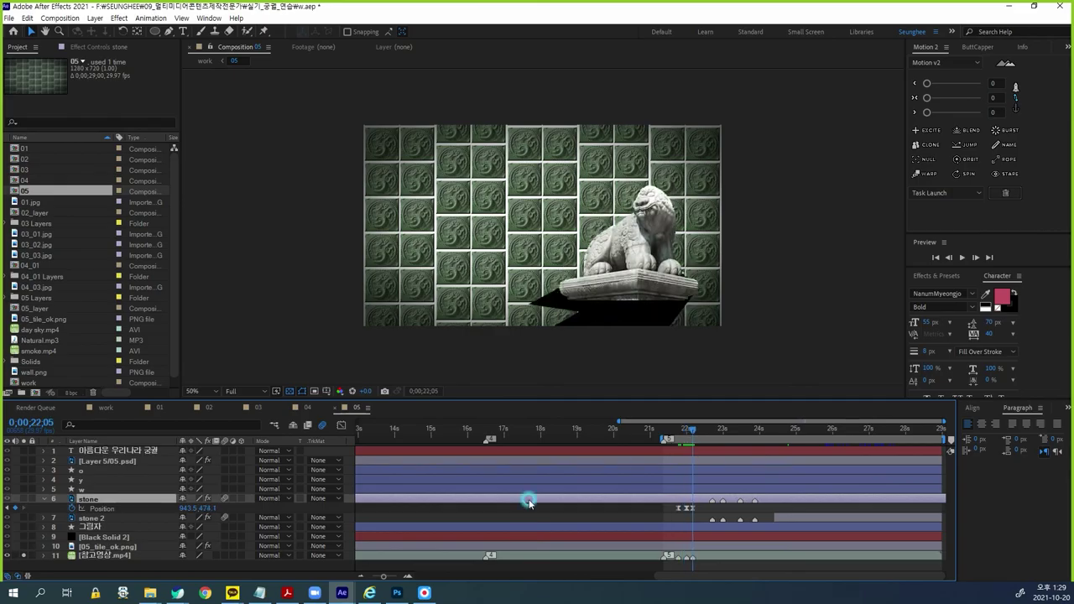
Step: Compare the stone layer's pedestal with the reference video by toggling the stone layer's solo on and off
left_click(21, 501)
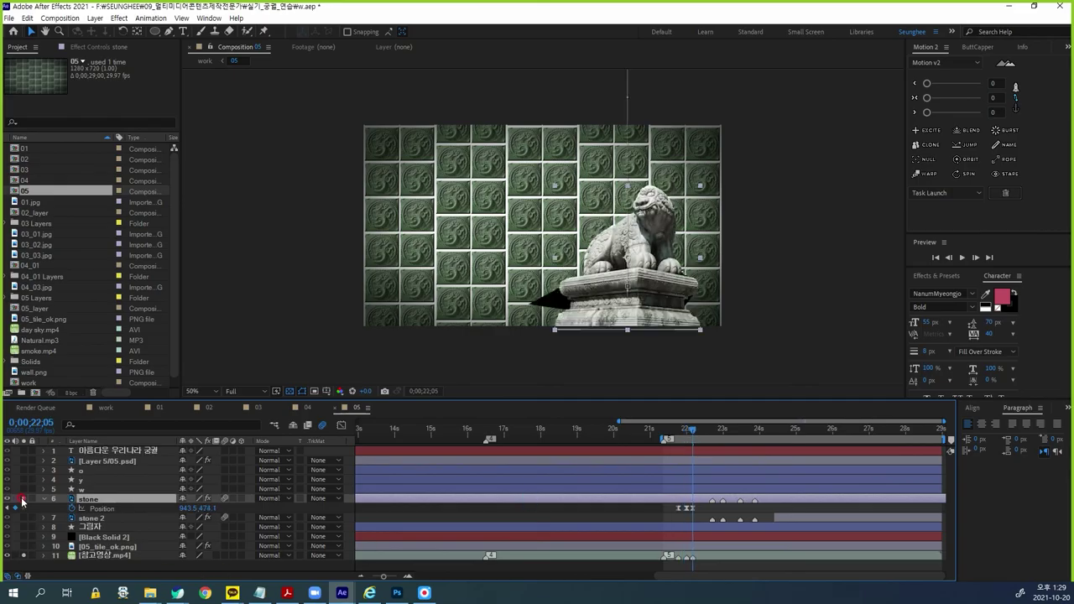
left_click(21, 500)
left_click(22, 501)
left_click(22, 500)
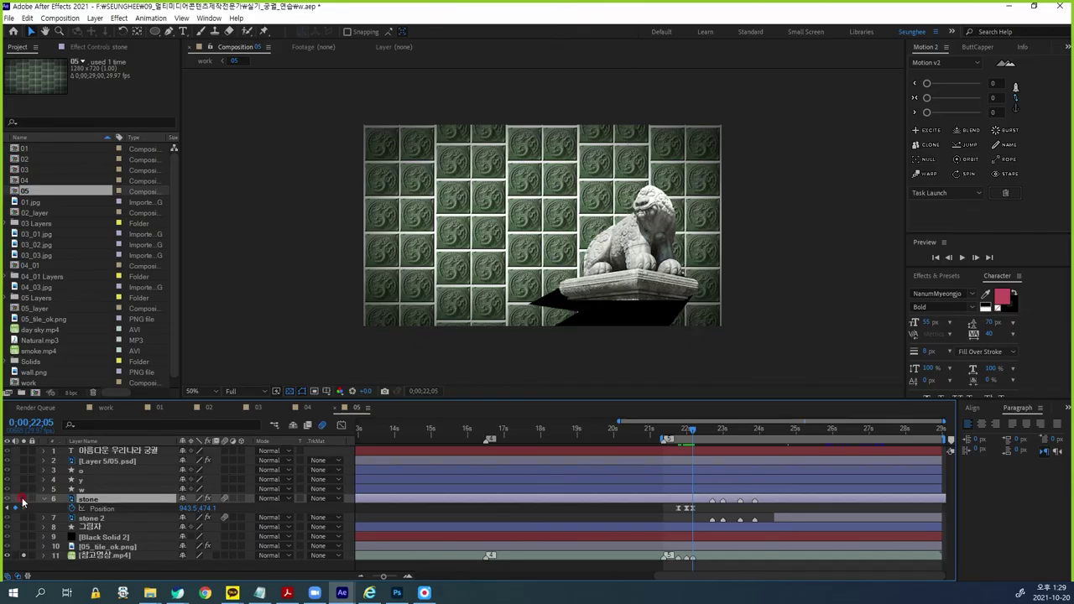
left_click(24, 555)
Step: Draw a four-sided Pen mask on the stone layer around the lower pedestal, following the underside of the upper slab
left_click(169, 31)
scroll(631, 305, "up", 2)
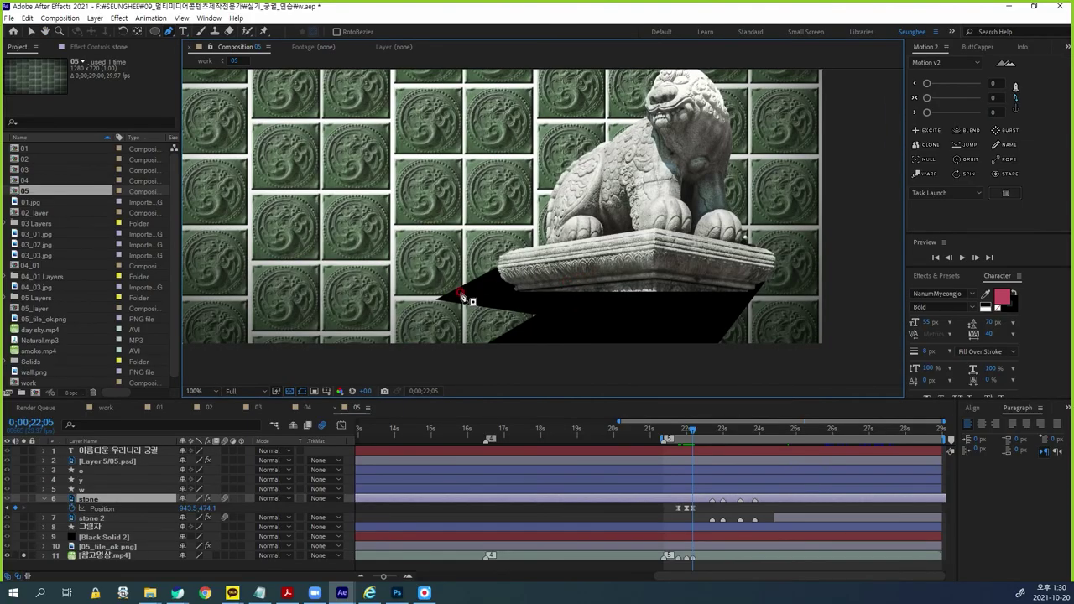
left_click(427, 293)
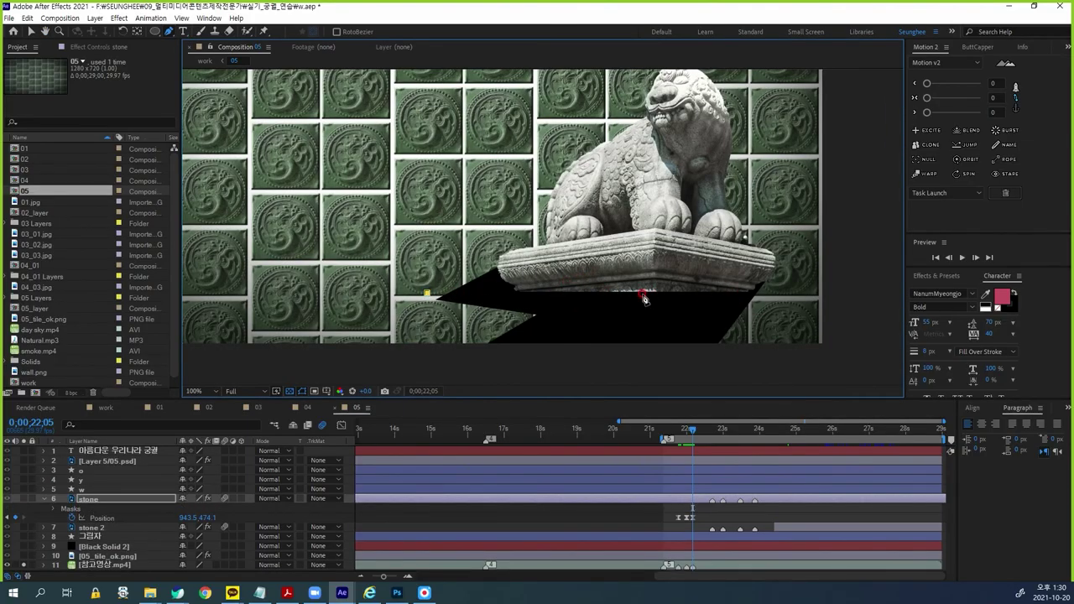
left_click(652, 291)
left_click(787, 291)
left_click_drag(789, 325, 751, 250)
left_click(756, 361)
left_click(375, 361)
left_click(388, 218)
Step: Solo the stone layer and set its Mask 1 mode to Subtract to cut away the lower pedestal
left_click(21, 501)
left_click(95, 501)
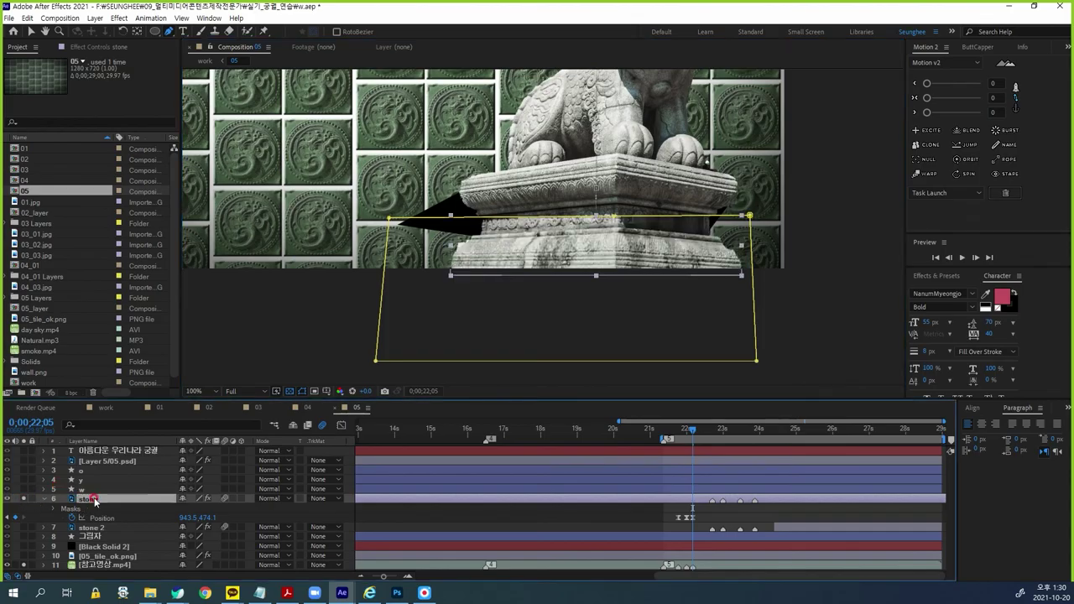
left_click(52, 510)
left_click(53, 509)
left_click(53, 510)
left_click(193, 517)
left_click(205, 461)
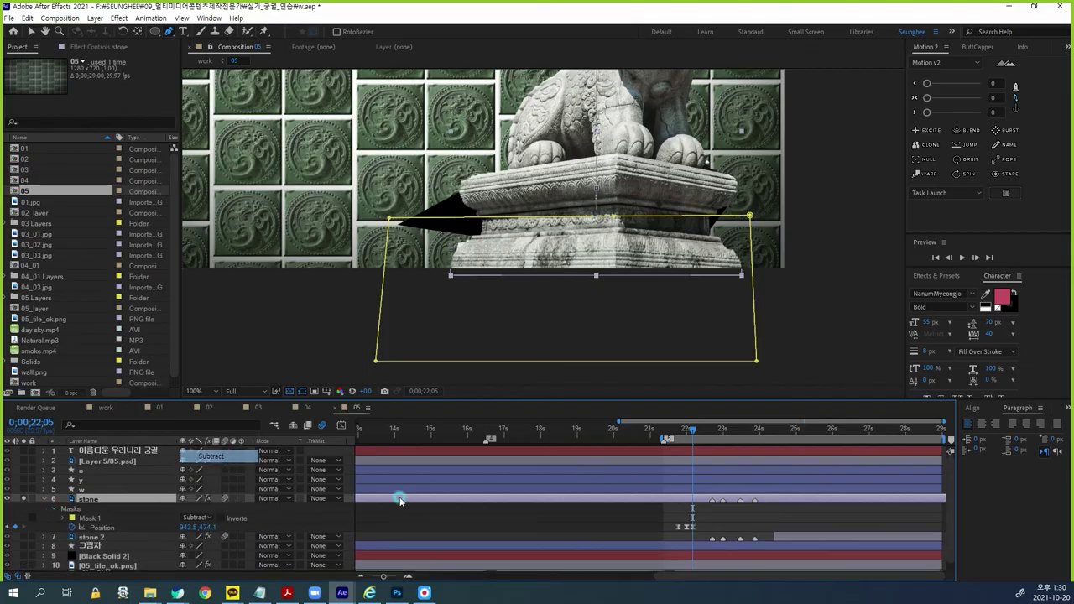
Step: Copy the stone layer's subtracting mask onto stone 2 at 0;00;25;07 and turn off both layers' solo
left_click(72, 509)
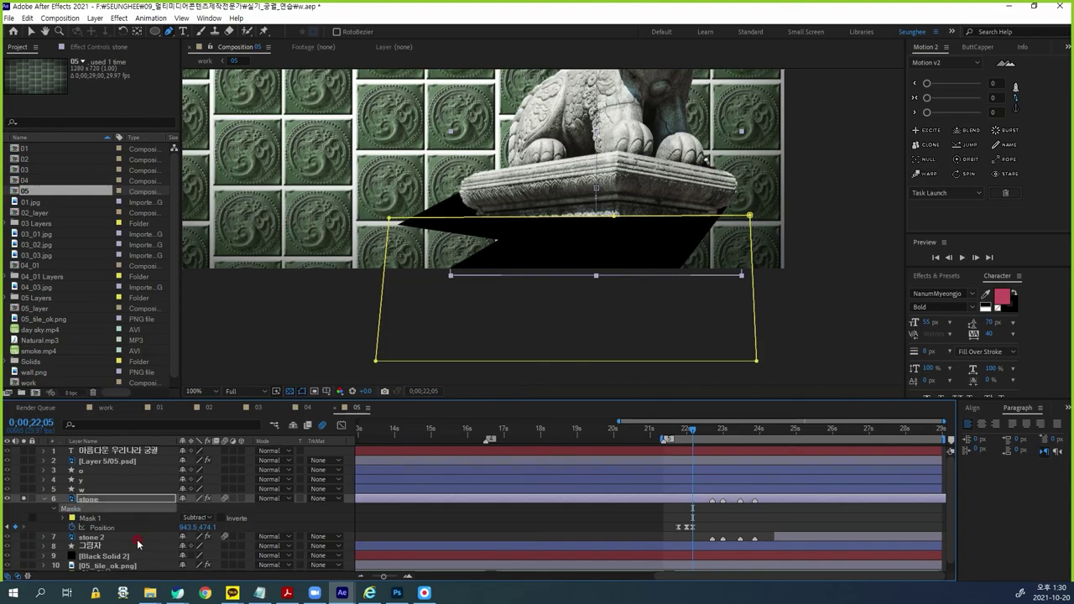
left_click(95, 538)
left_click(804, 431)
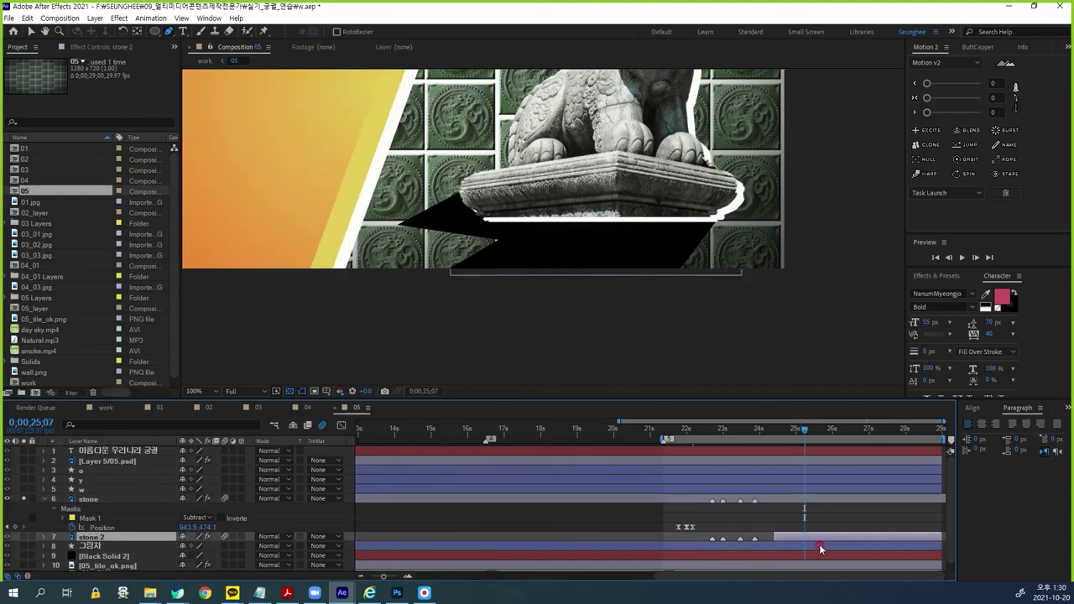
left_click(24, 536)
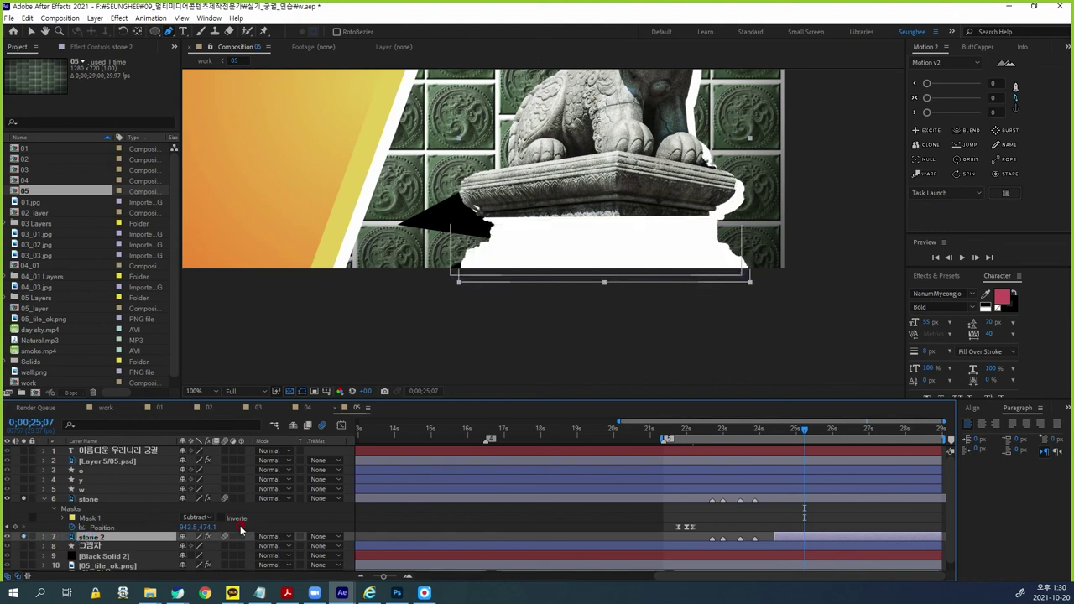
key("ctrl+v")
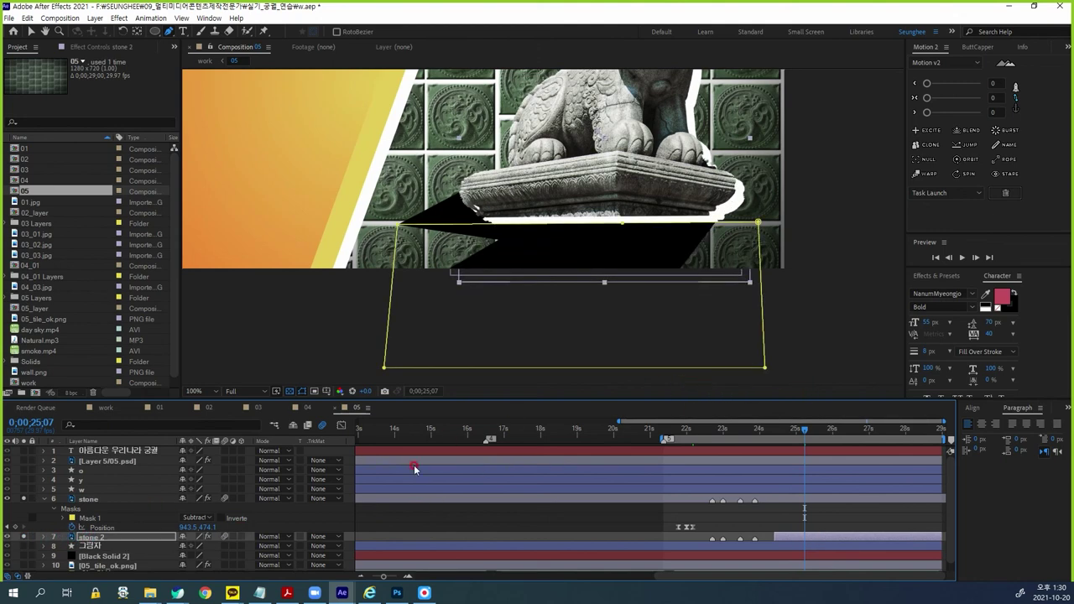
left_click(23, 537)
left_click(23, 499)
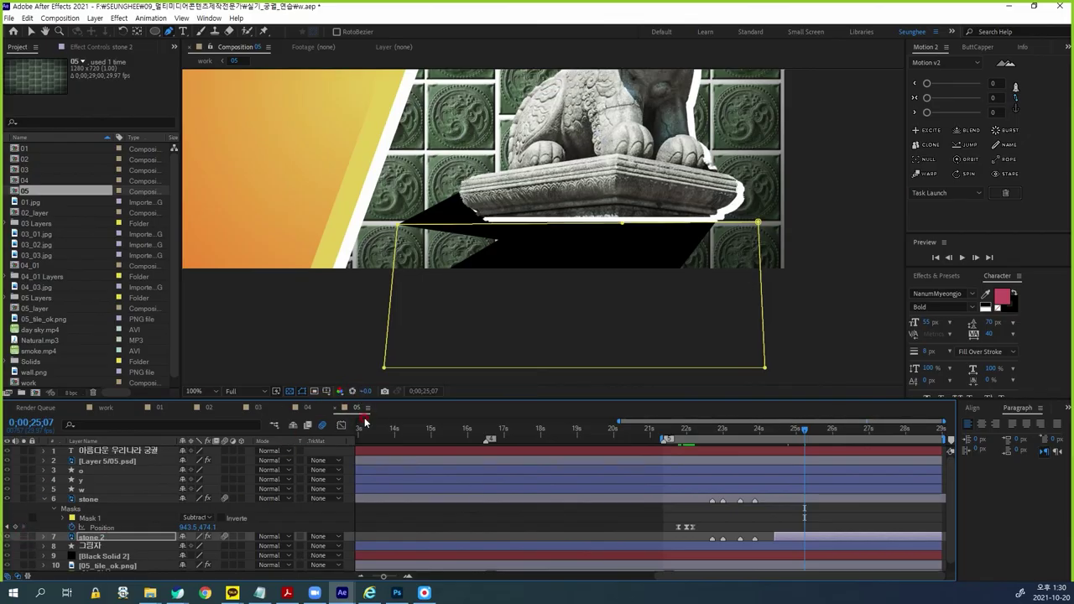
Step: Return to the work composition, show the audio waveform of 참고영상.mp4 and go to its fade-out start at 0;00;26;07
left_click(107, 410)
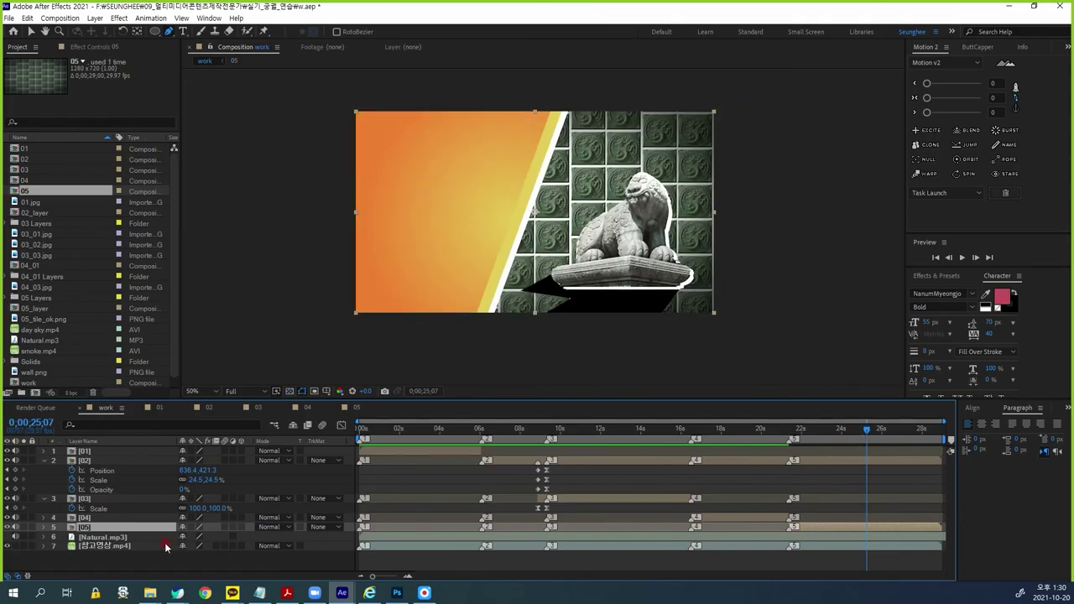
left_click(103, 546)
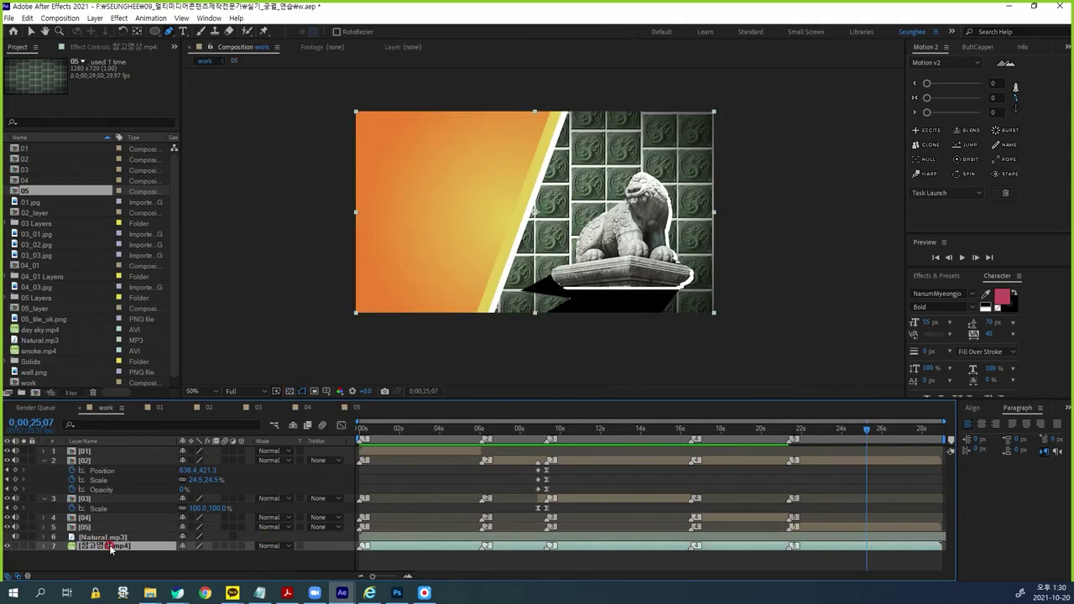
left_click(43, 546)
left_click_drag(230, 396, 243, 334)
left_click(55, 501)
left_click(63, 519)
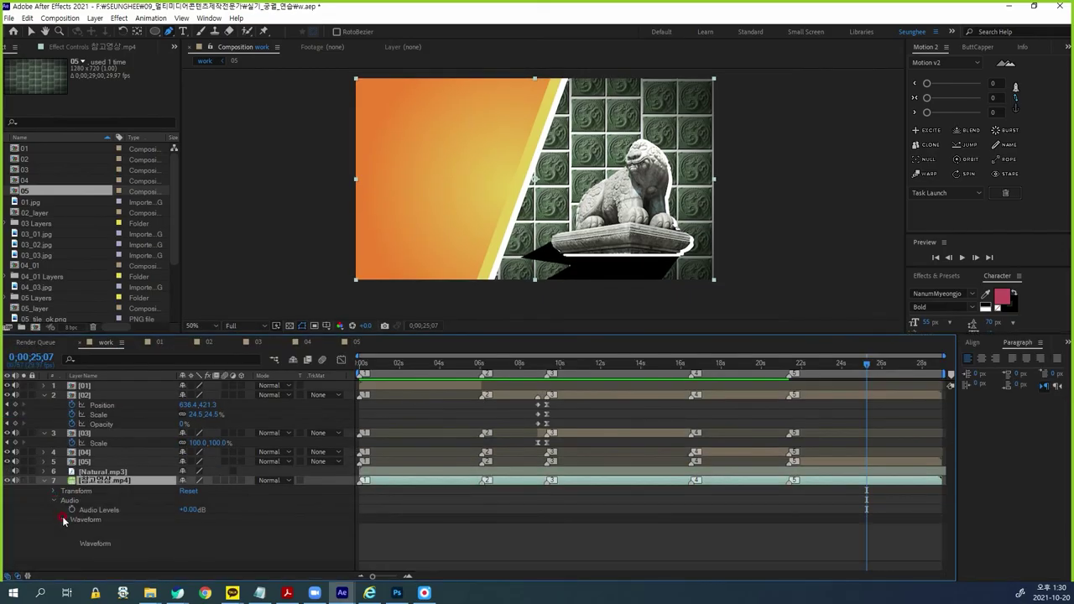
left_click_drag(866, 369, 886, 366)
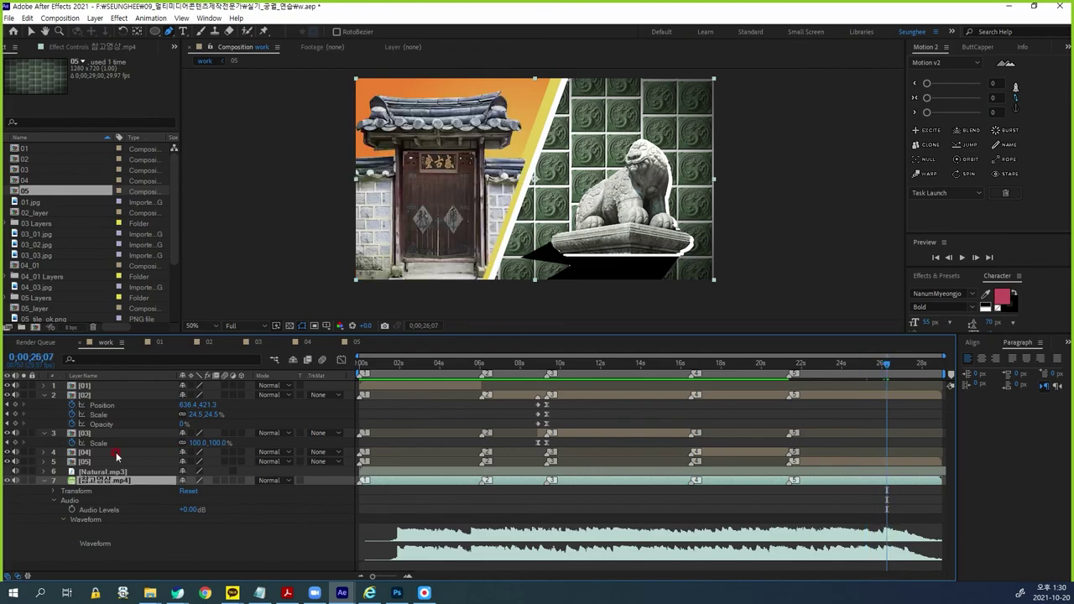
Step: Show the waveform of Natural.mp3 and add its first Audio Levels keyframe at 0;00;26;07
left_click(106, 472)
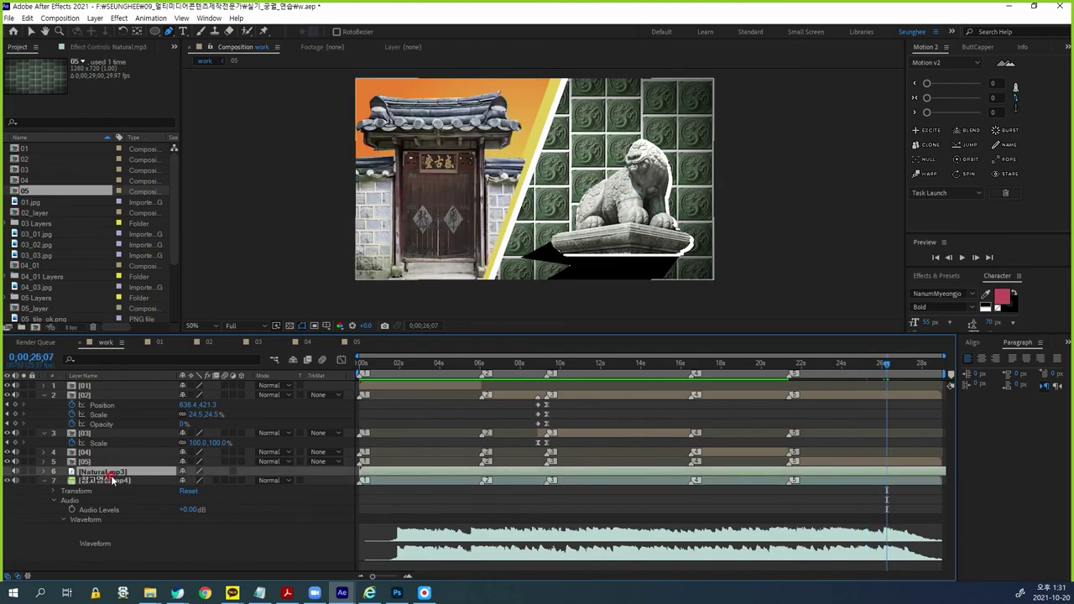
left_click(44, 472)
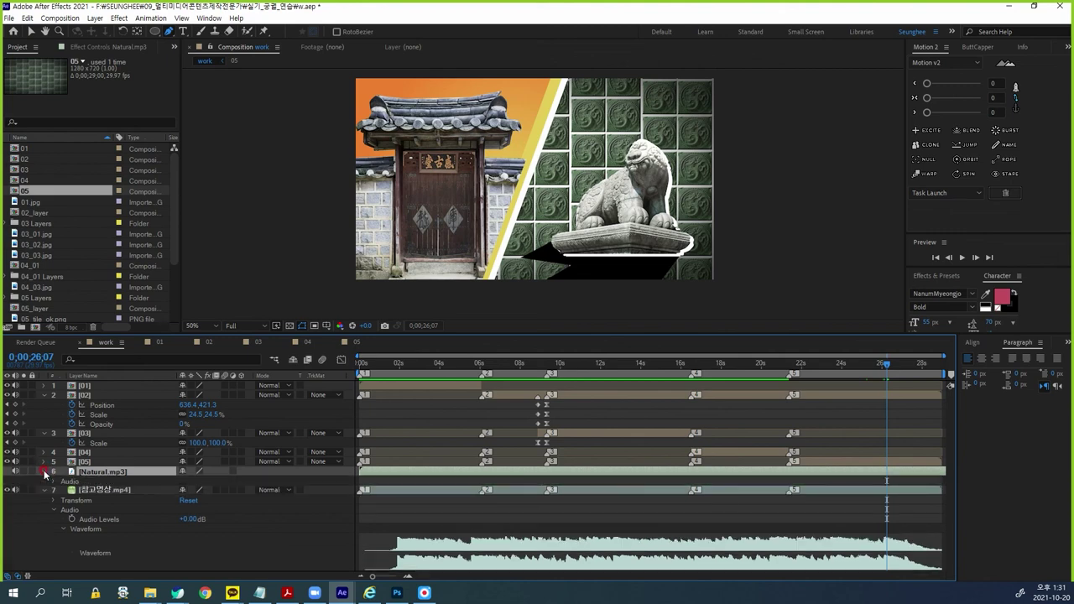
left_click(44, 472)
left_click(45, 473)
left_click(54, 482)
left_click(63, 501)
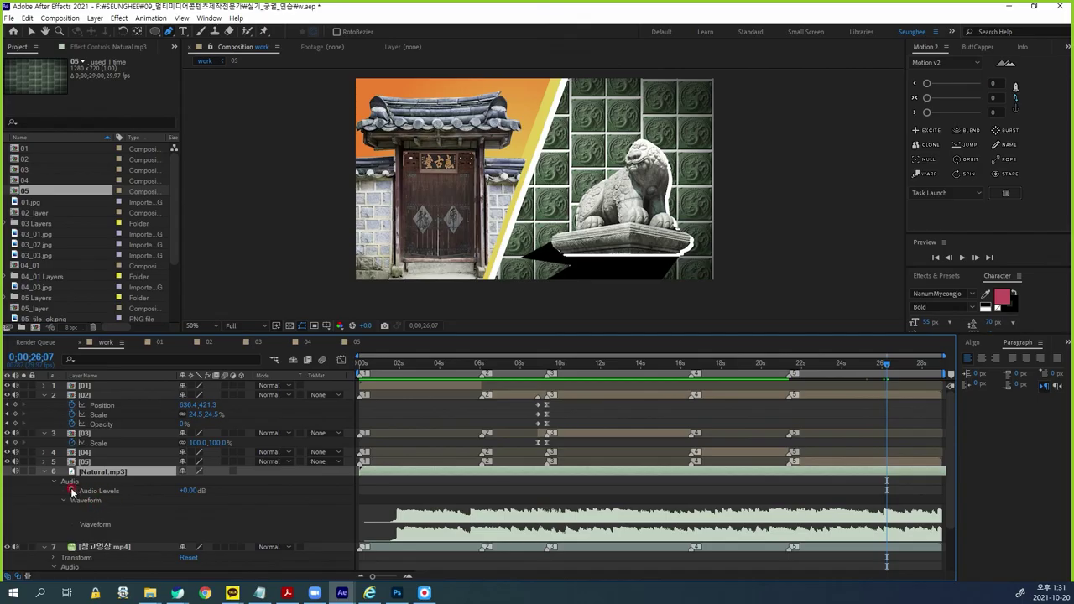
left_click(72, 491)
Step: Set the Audio Levels of Natural.mp3 to -20 dB at 0;00;28;29 so the music fades out
left_click_drag(885, 367, 965, 370)
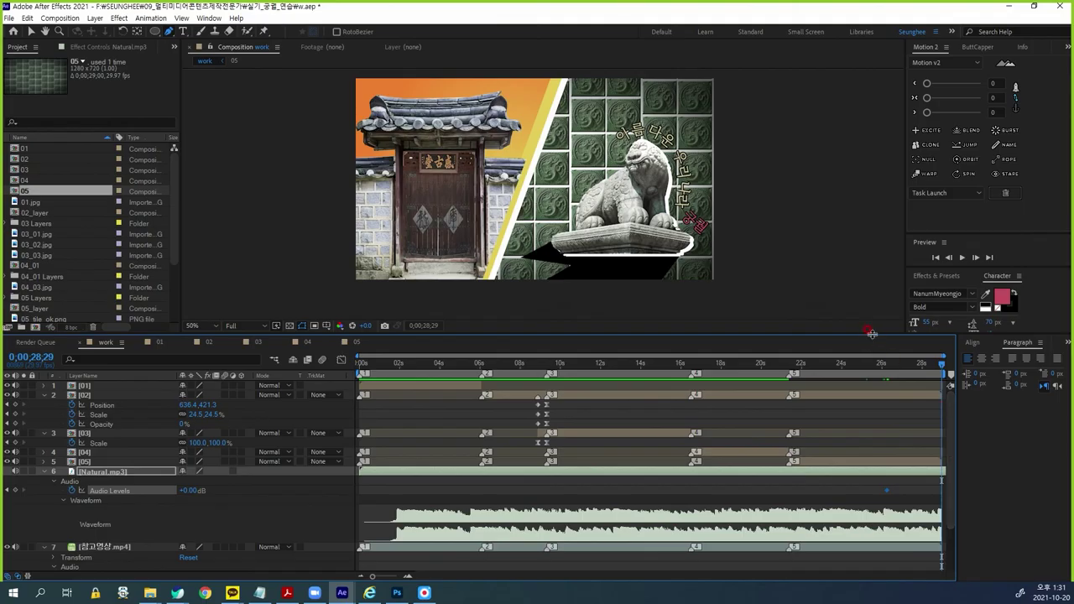
left_click_drag(877, 335, 877, 255)
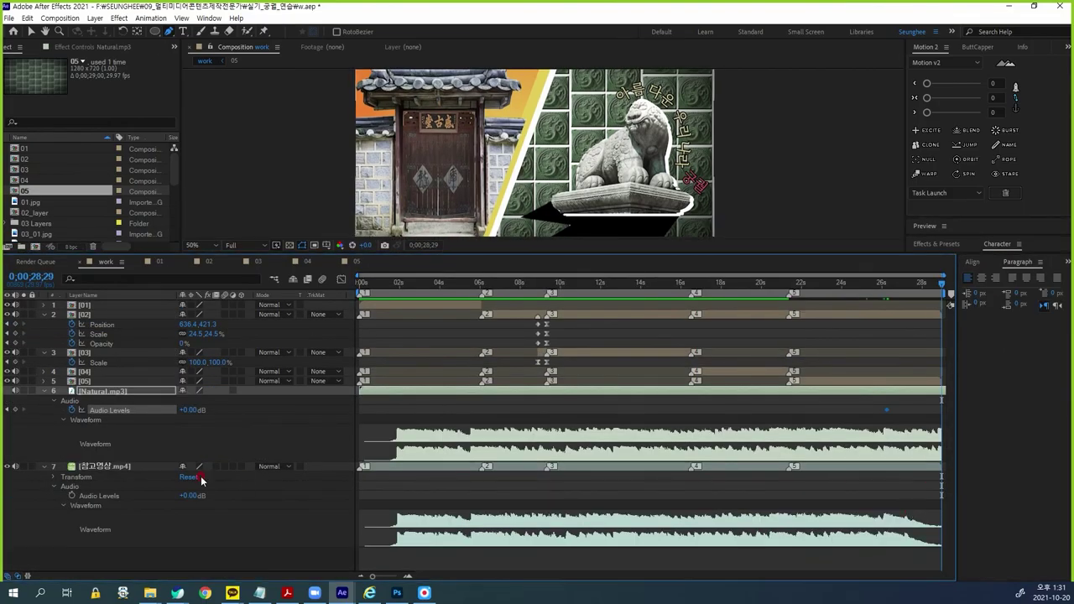
mouse_move(192, 409)
left_mouse_down()
mouse_move(167, 412)
mouse_move(201, 410)
left_mouse_up()
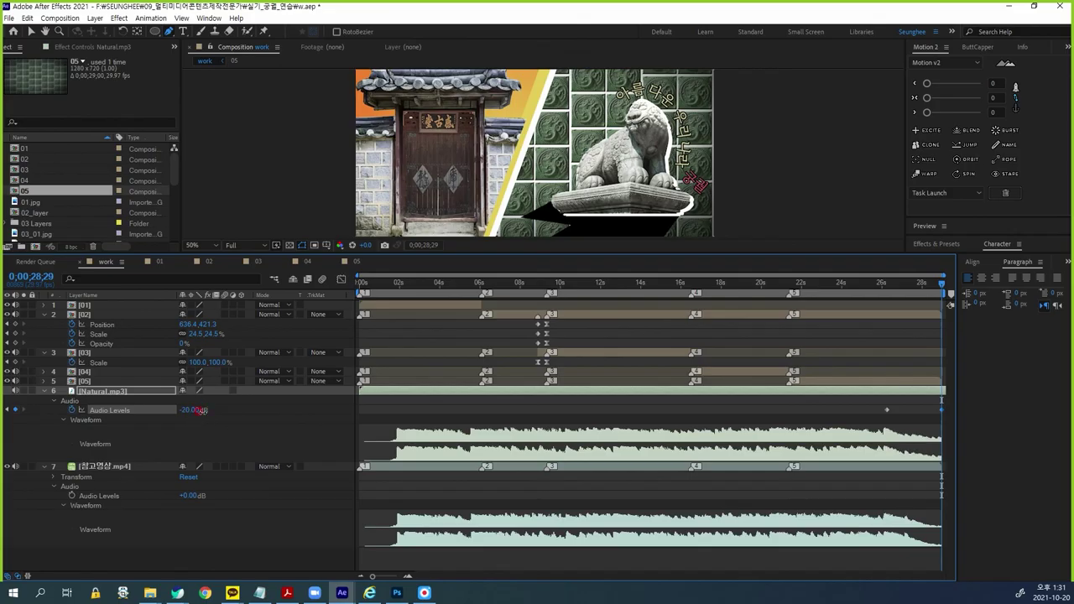
Step: Hide the 참고영상.mp4 layer and collapse the audio properties of both it and Natural.mp3
left_click(6, 466)
left_click(142, 422)
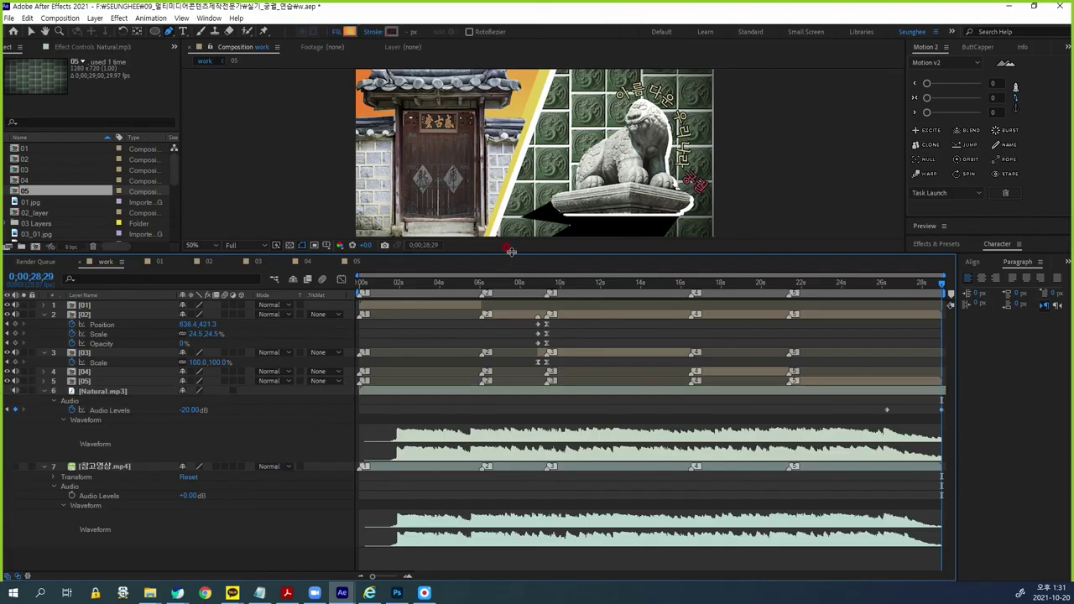
left_click_drag(524, 253, 524, 308)
left_click(214, 480)
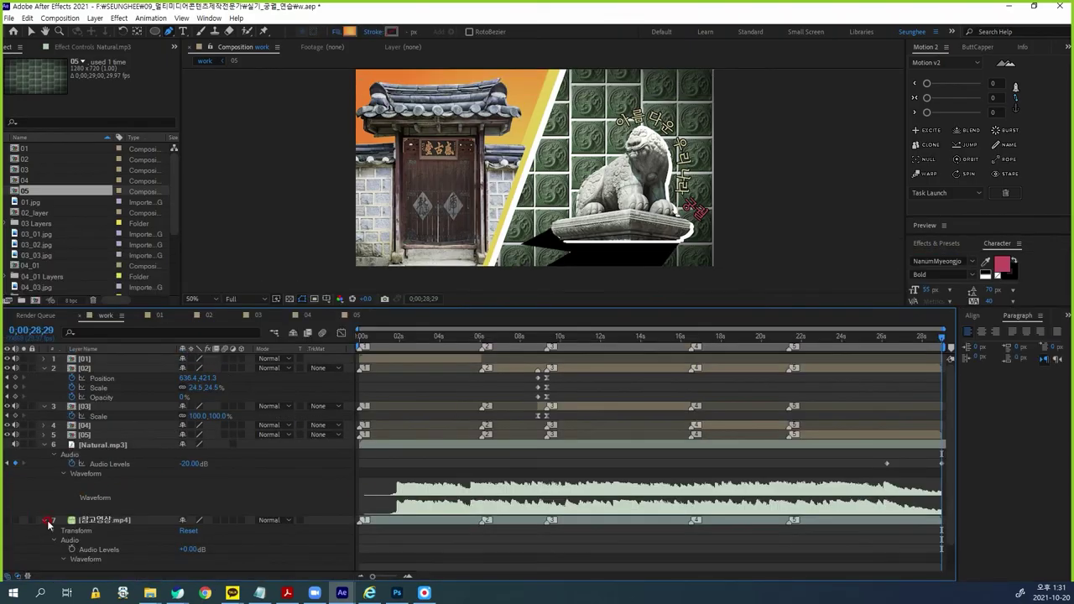
left_click(44, 521)
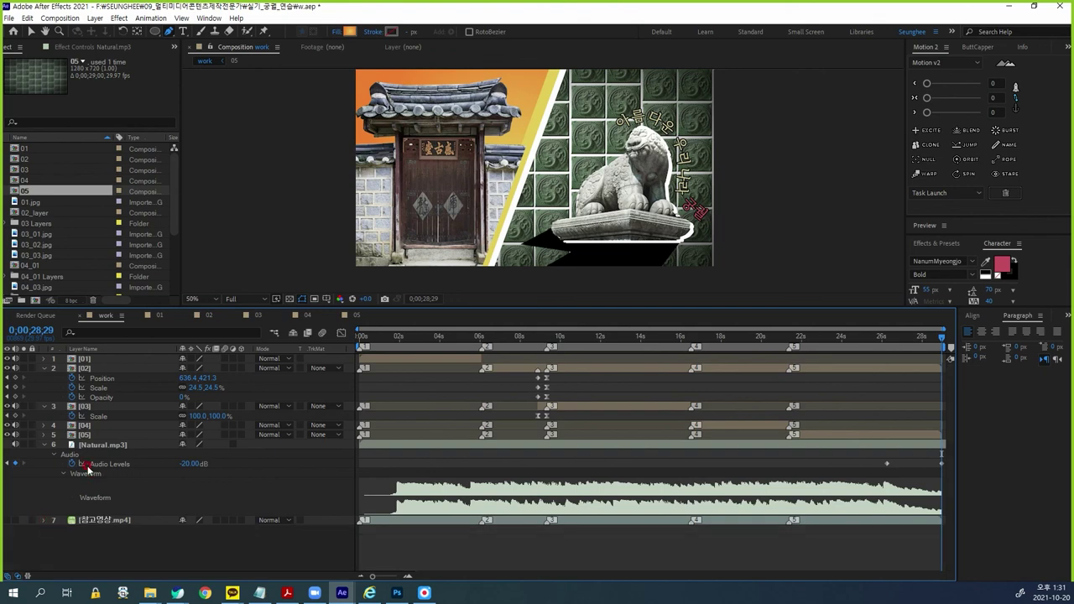
left_click(45, 445)
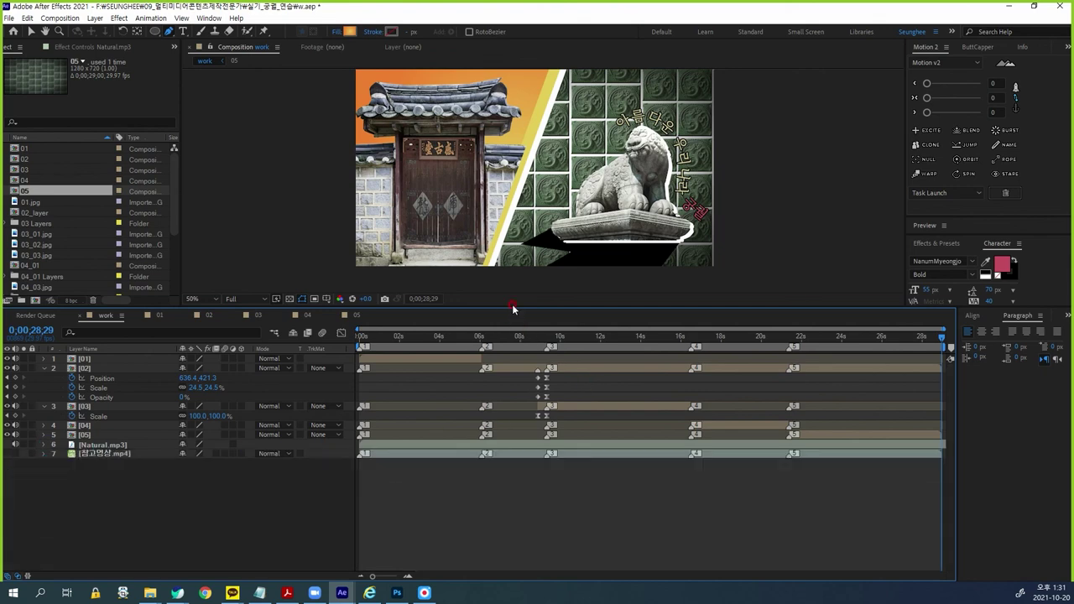
Step: Enlarge the composition view and preview the work composition from 0;00;24;23
left_click_drag(509, 304, 539, 392)
left_click(857, 441)
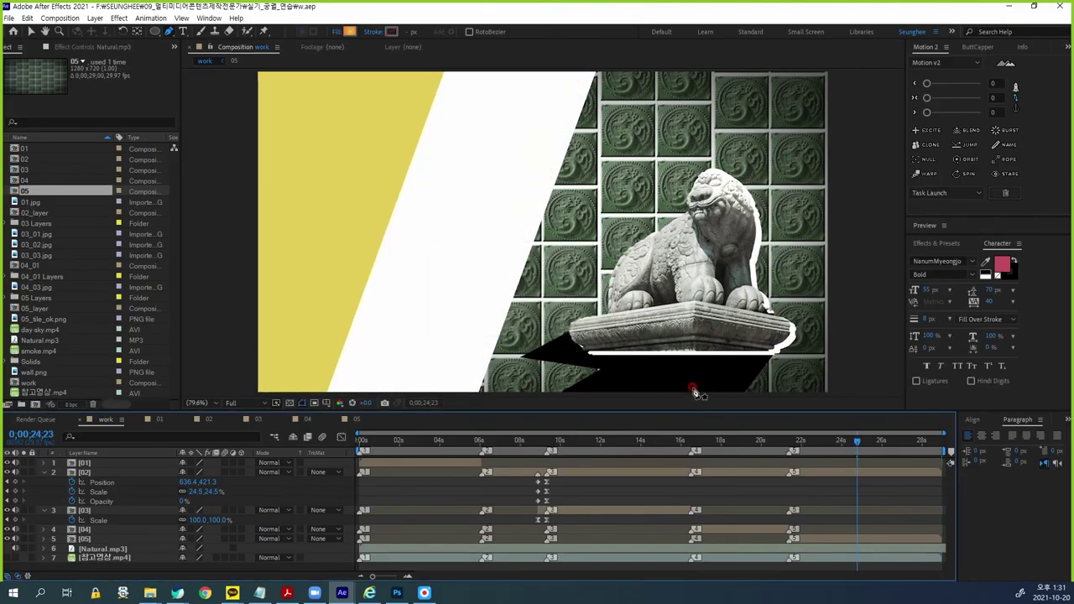
key("space")
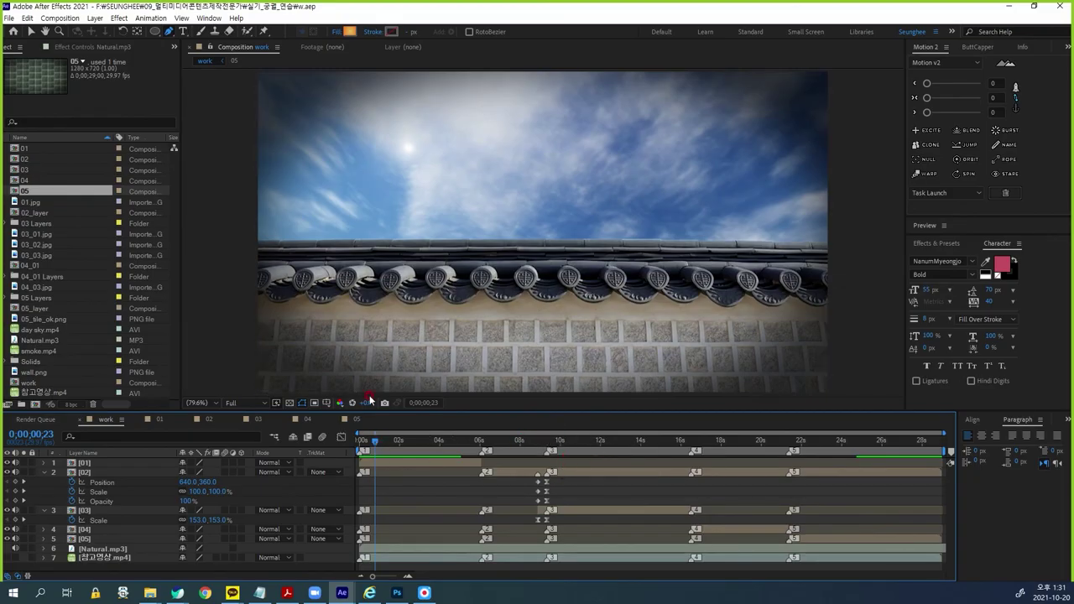
Step: Send the work composition to the Adobe Media Encoder queue for export
left_click(9, 18)
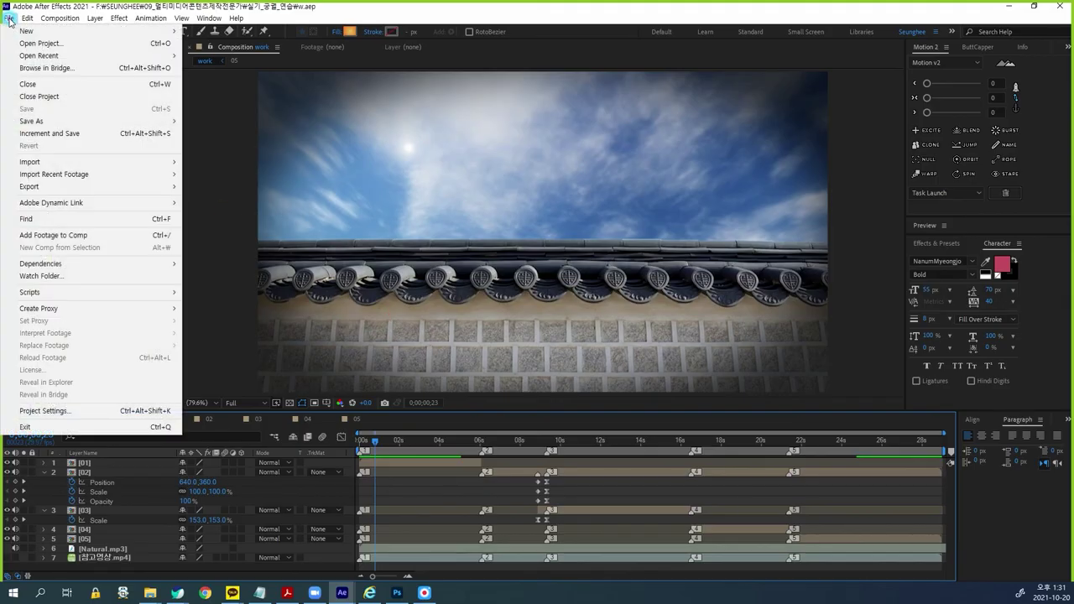
mouse_move(45, 188)
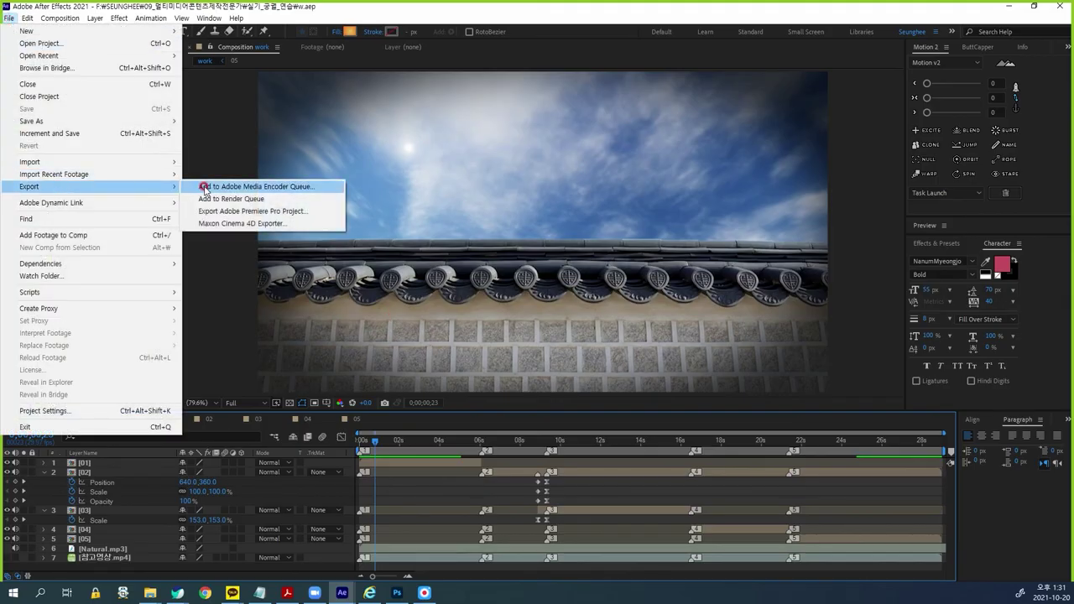
left_click(249, 188)
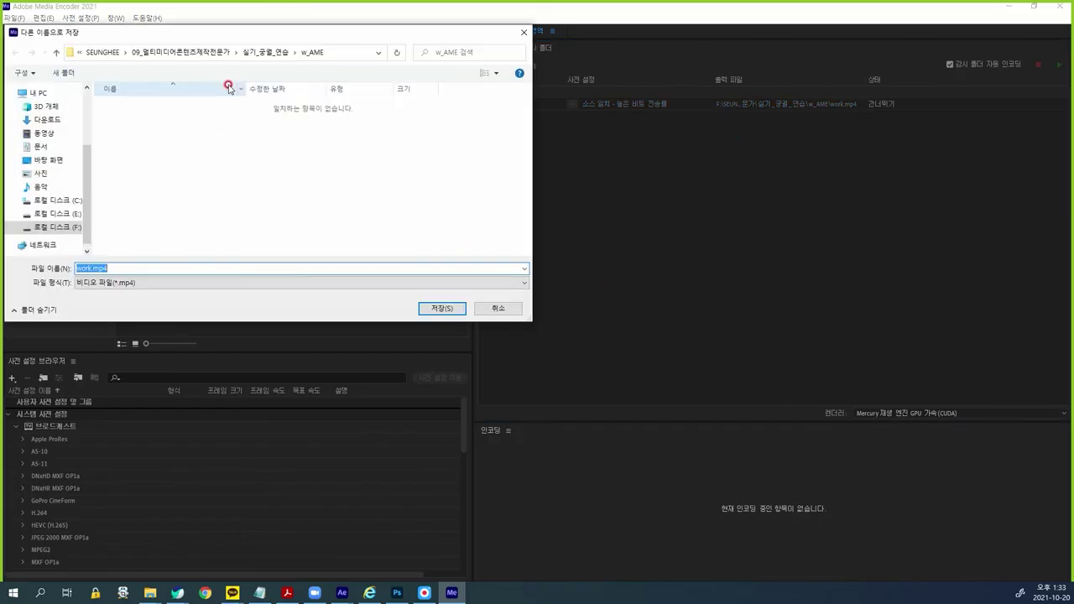
Step: Set the H.264 output to work.mp4 in the 실기_궁궐_연습 folder and start encoding the queue
left_click(266, 52)
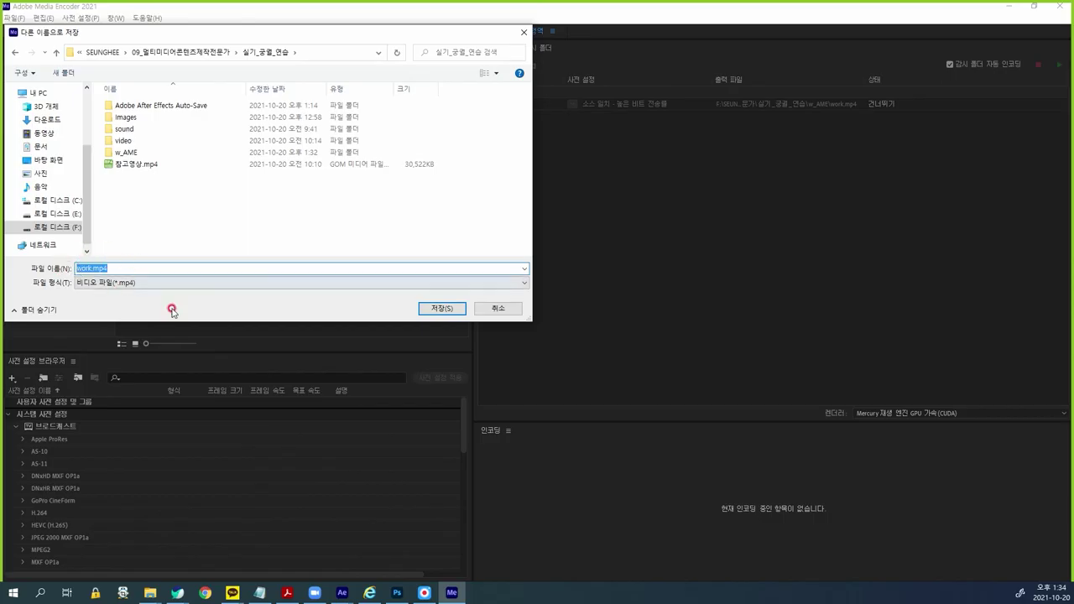
left_click(442, 309)
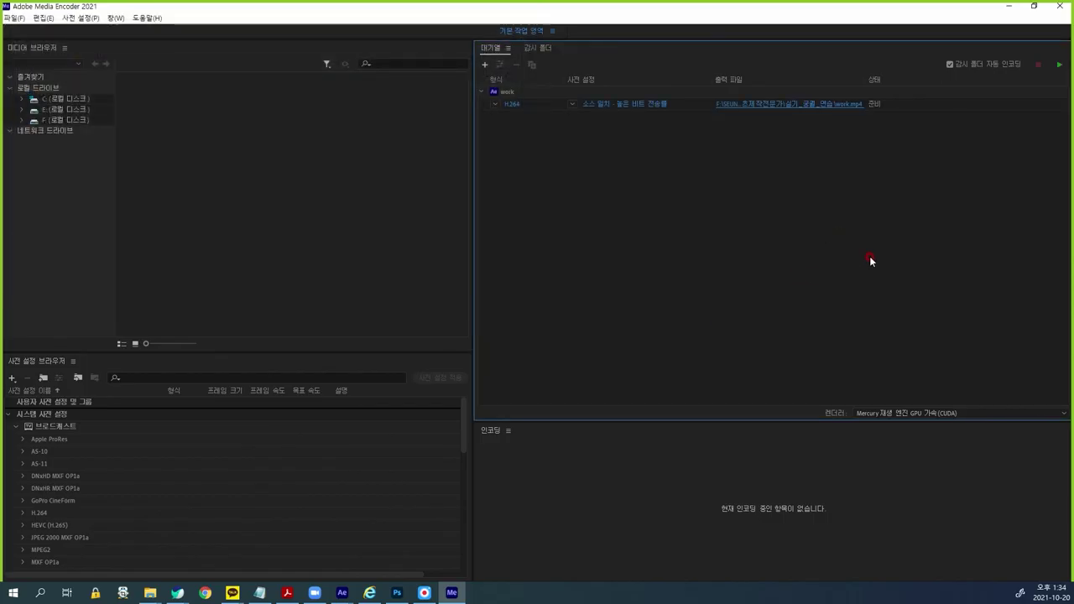
key("ctrl+1")
left_click(542, 108)
left_click_drag(542, 109, 540, 116)
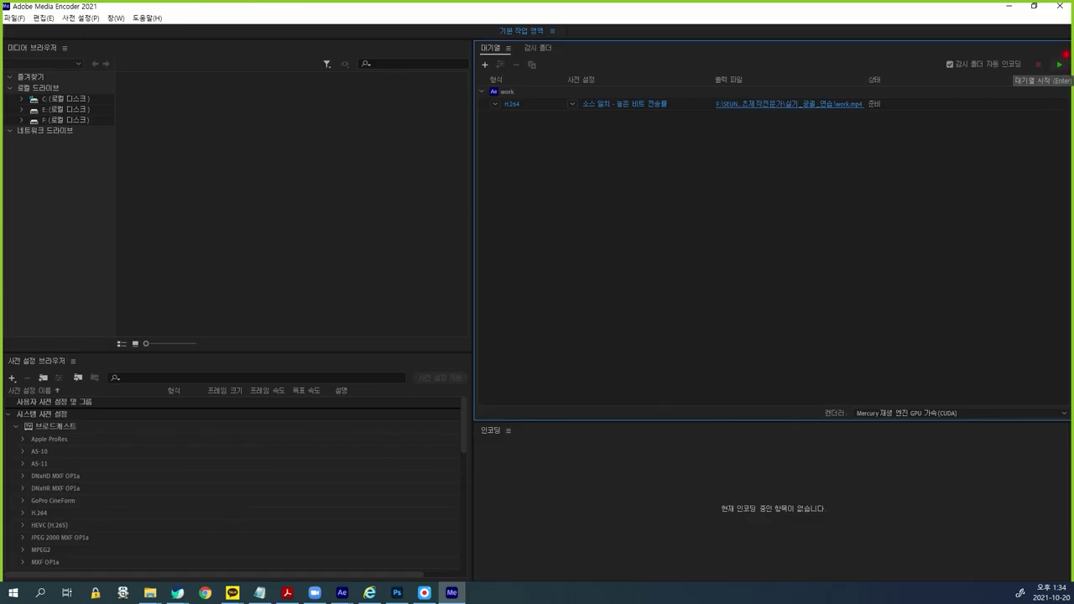
left_click(1059, 65)
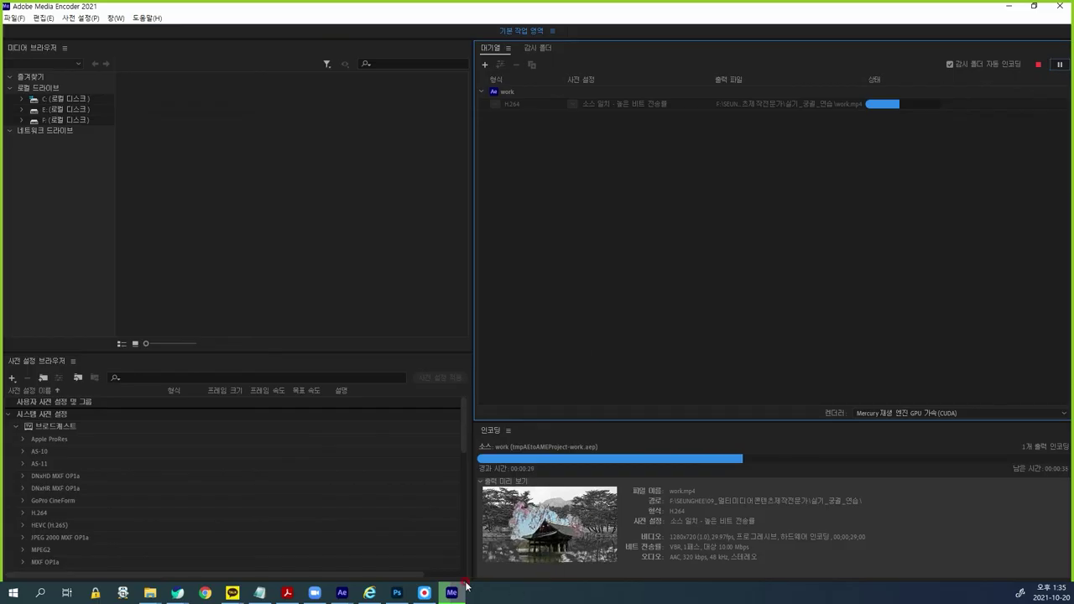
Step: Switch to 공개문제.pdf in Acrobat Reader and review the 수험자 유의사항 section, including the permitted items under 지참공구
left_click(287, 592)
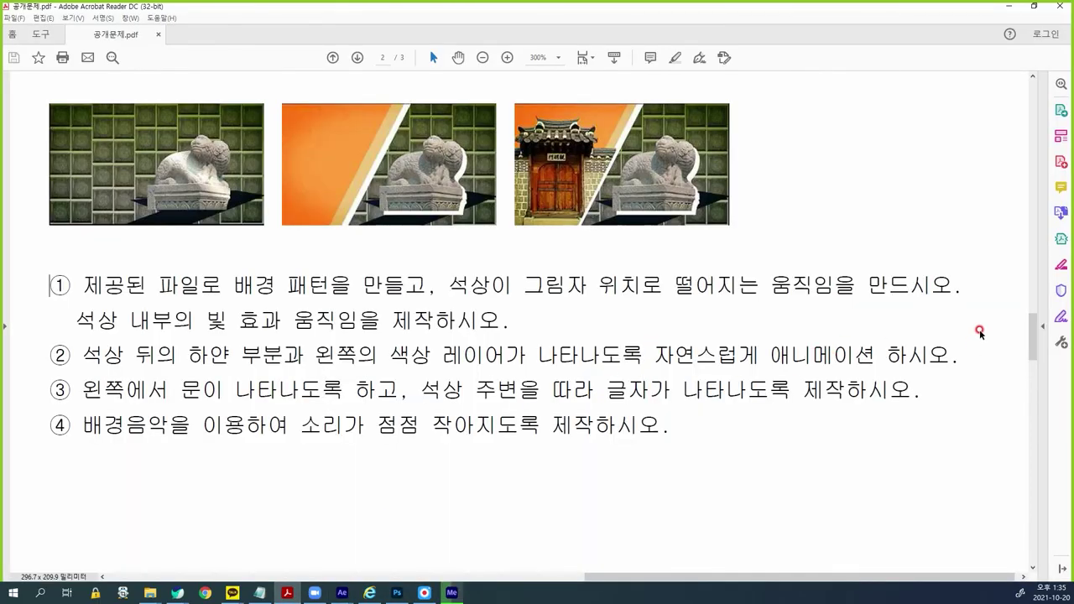
left_click(361, 64)
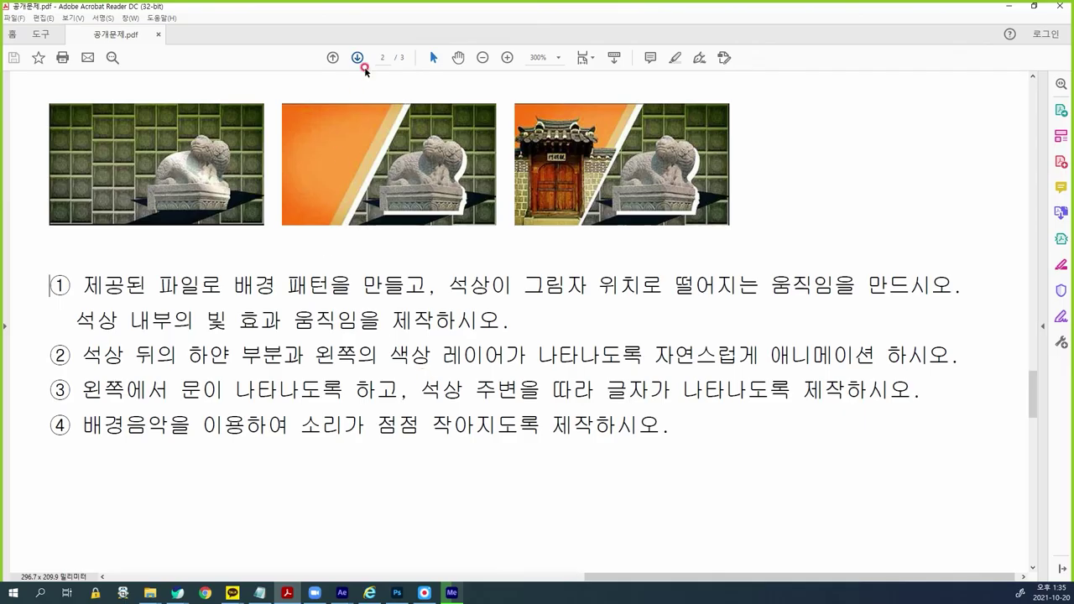
left_click(355, 58)
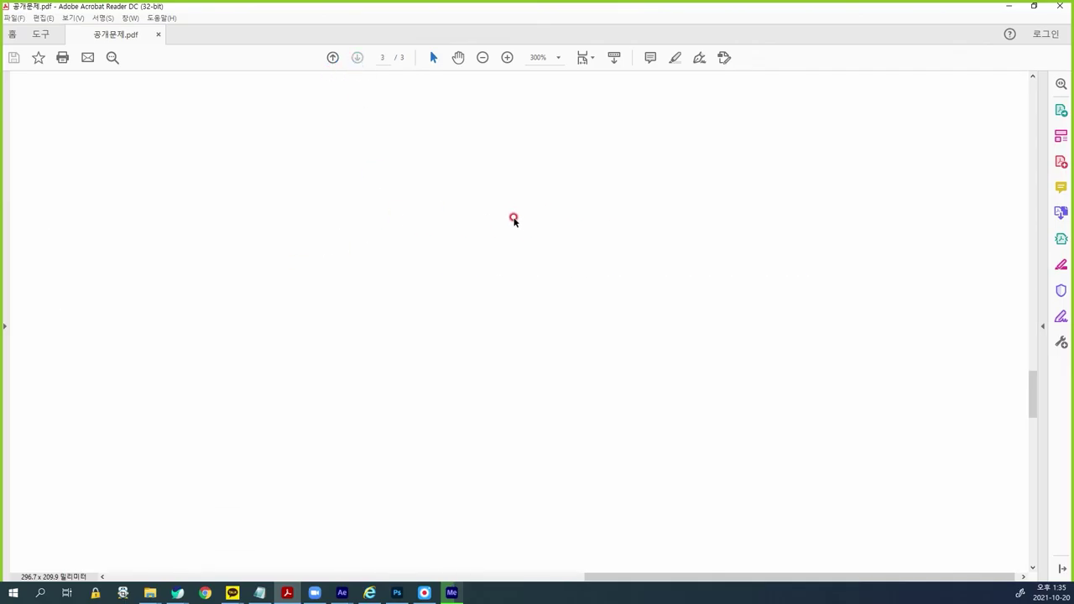
key("ctrl+0")
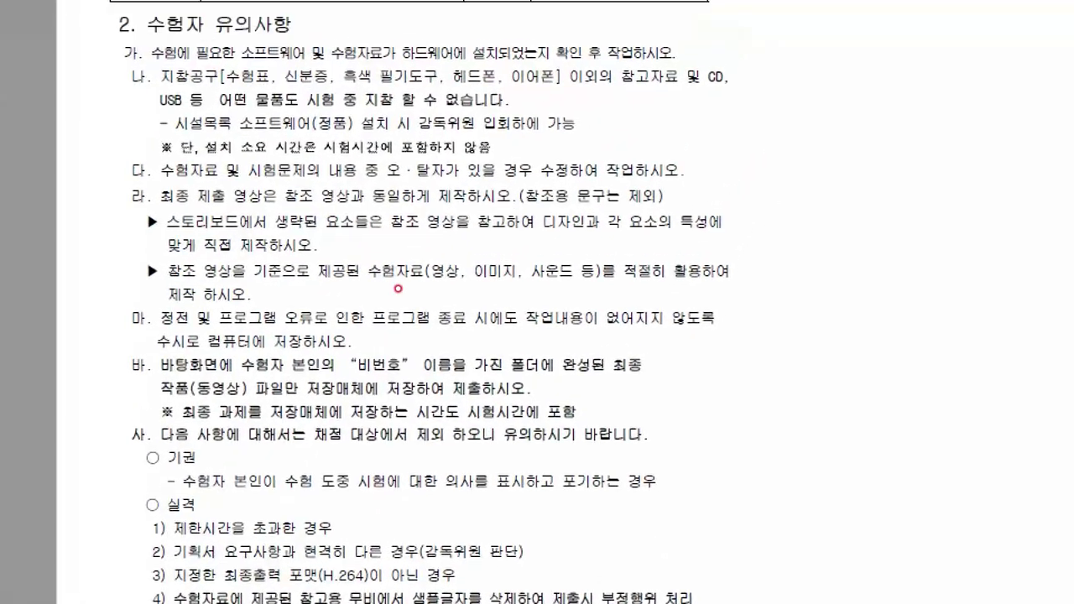
left_click_drag(154, 85, 228, 85)
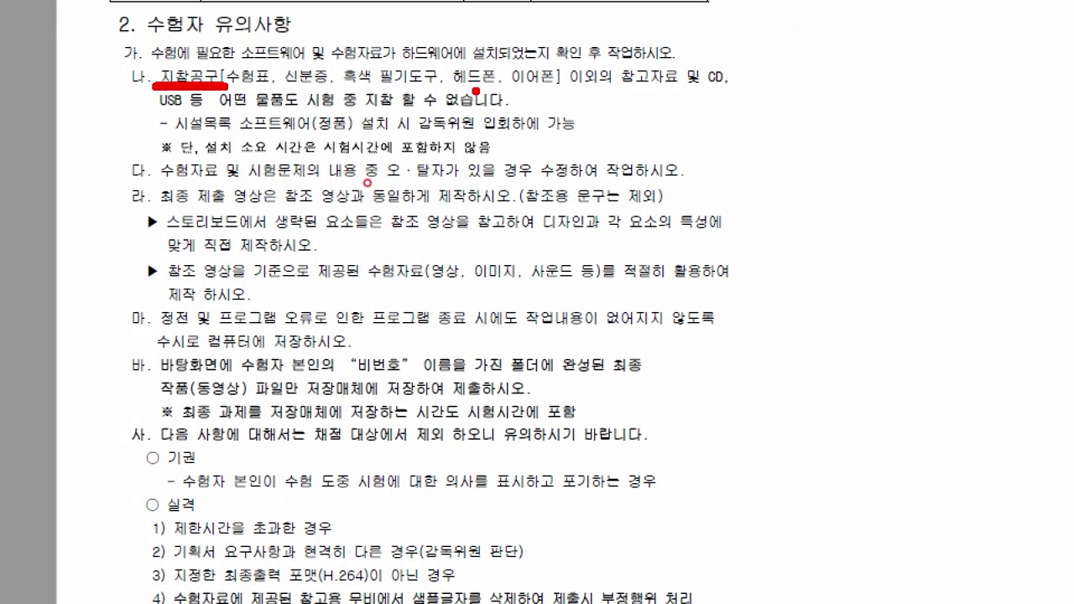
mouse_move(555, 93)
left_mouse_down()
mouse_move(515, 78)
mouse_move(543, 36)
mouse_move(567, 61)
mouse_move(556, 104)
left_mouse_up()
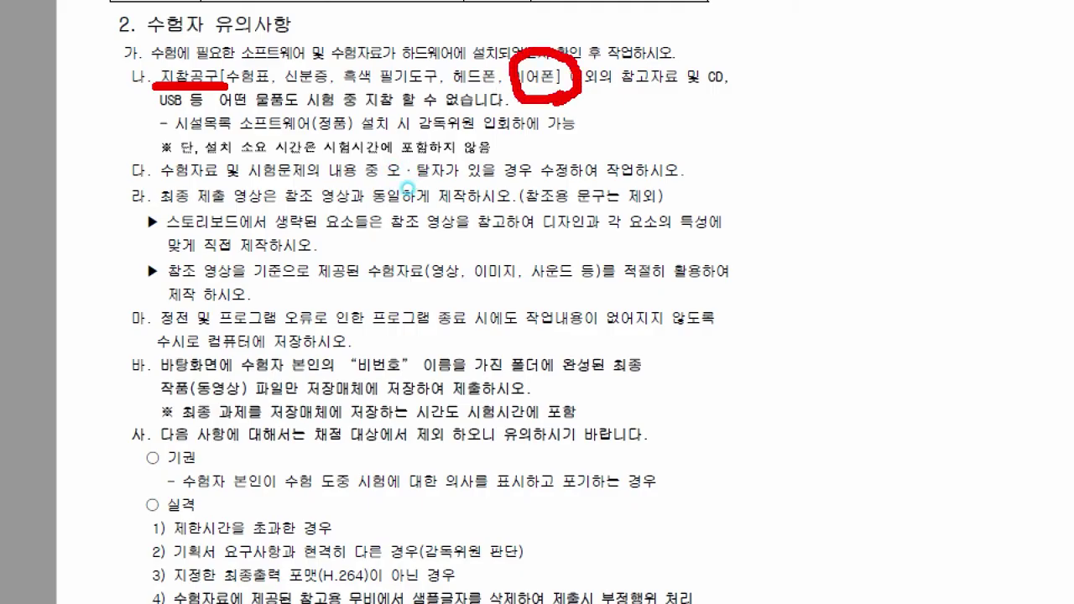